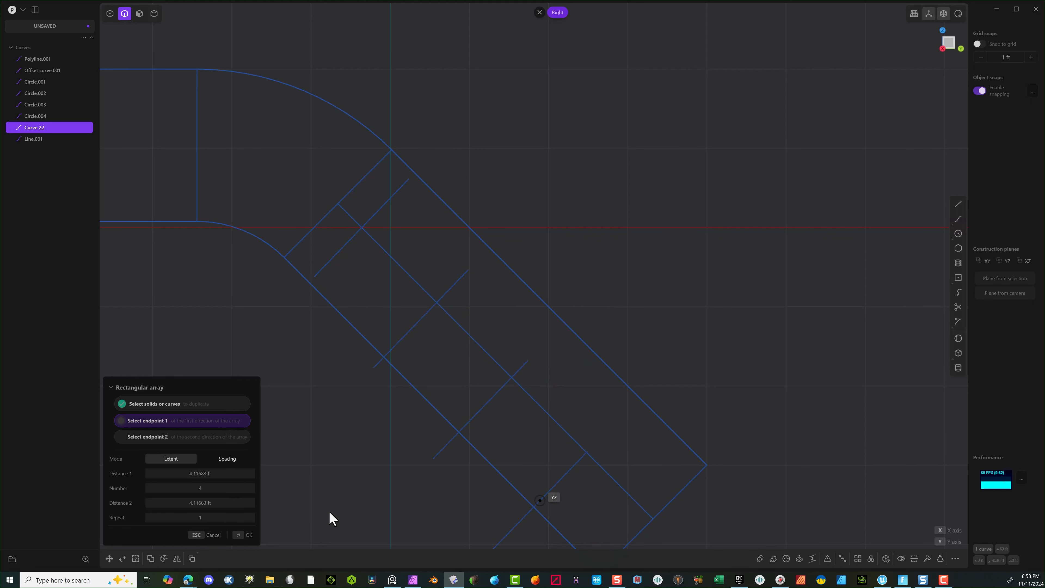
Step: Array the elongated grip profile along the diagonal centre line as 12 instances over about 4.79 ft in Extent mode
left_click_drag(200, 488, 237, 488)
left_click(630, 496)
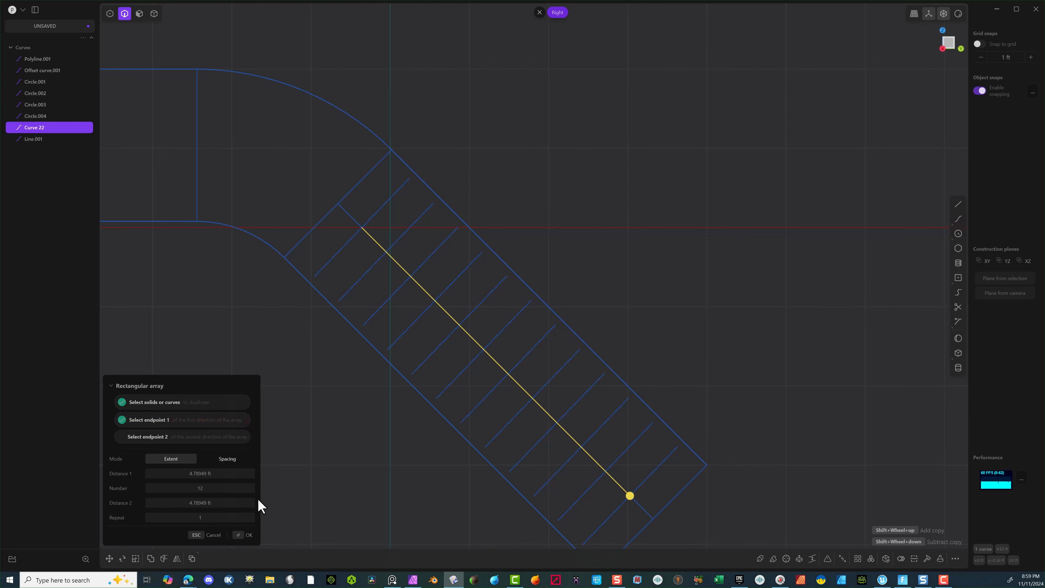
left_click(246, 535)
scroll(539, 215, "down", 5)
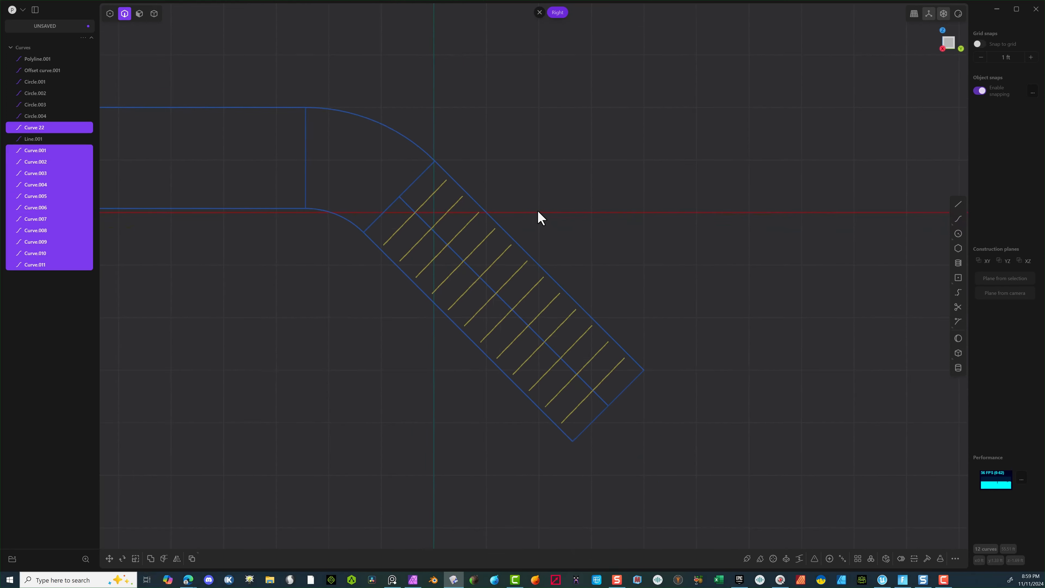
Step: Begin an Extrude selection with the lower end circle's region and add all twelve arrayed profile regions to it
middle_click_drag(539, 194, 531, 214)
scroll(605, 300, "up", 3)
middle_click_drag(603, 323, 560, 331)
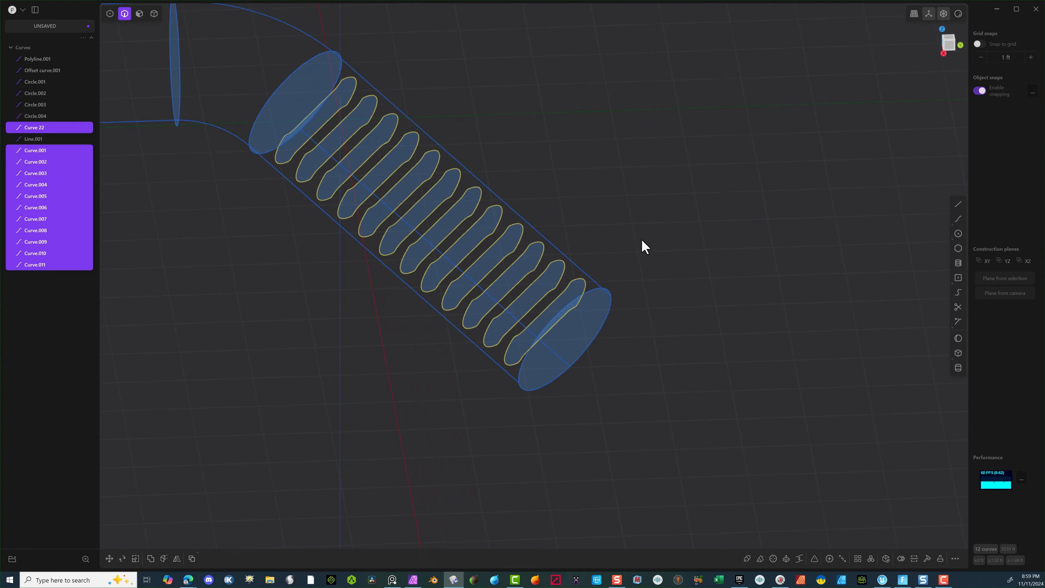
middle_click_drag(625, 250, 646, 224)
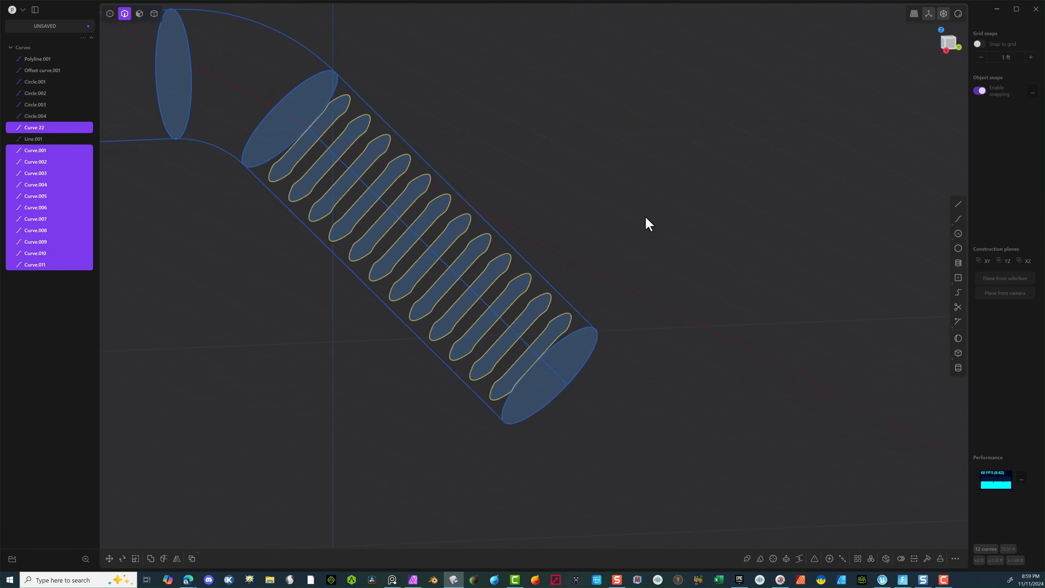
middle_click_drag(513, 280, 565, 290)
left_click(588, 288)
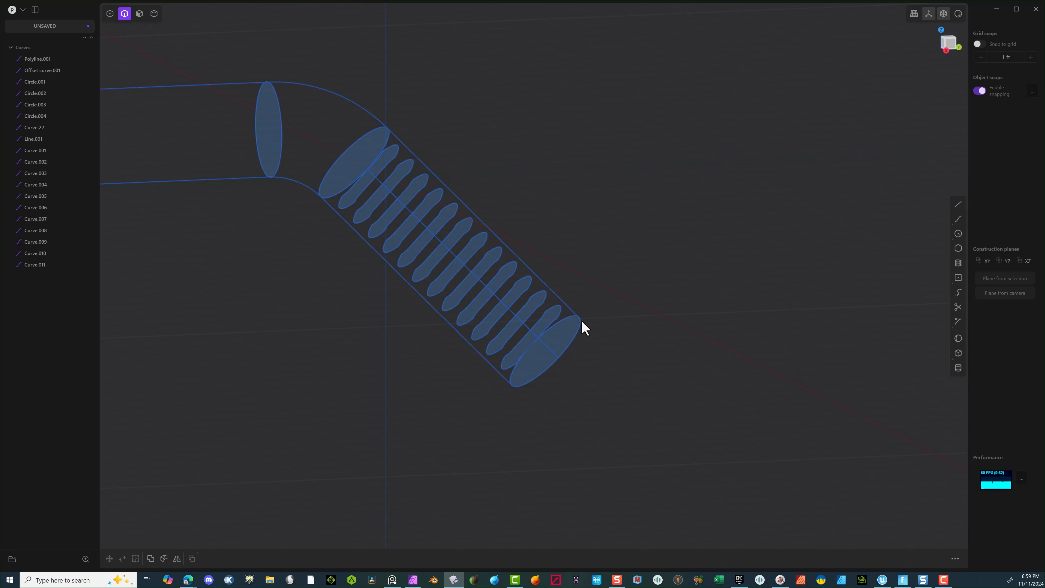
left_click(139, 13)
left_click(565, 341)
key("e")
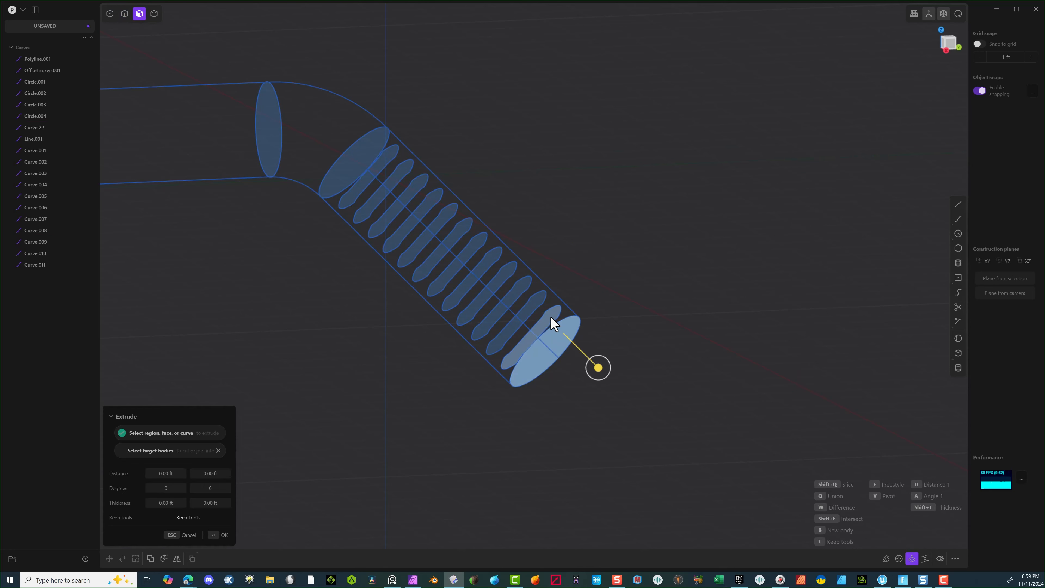
left_click(550, 317, "shift")
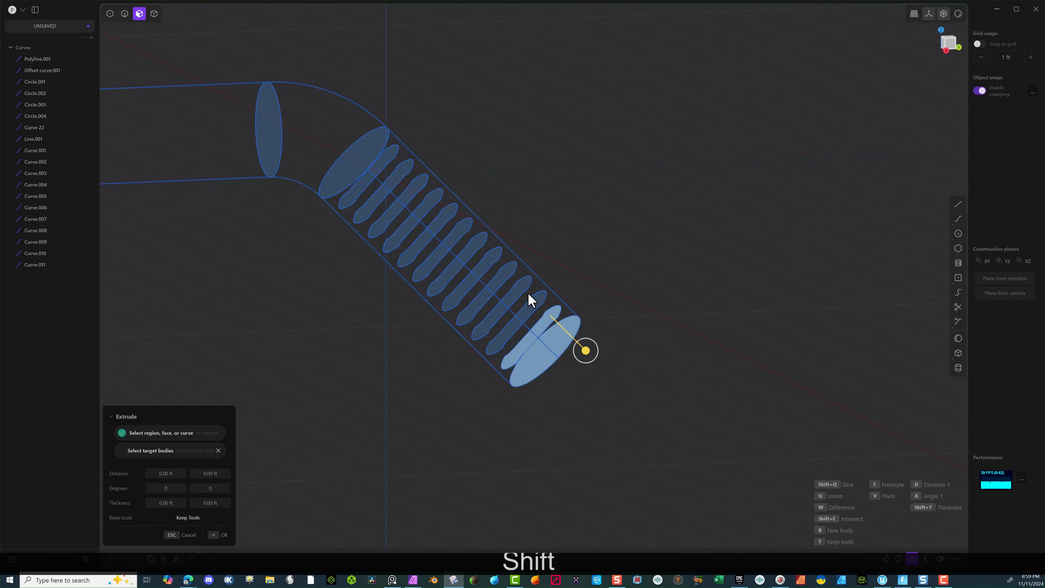
left_click(527, 292, "shift")
left_click(510, 276, "shift")
left_click(495, 258, "shift")
left_click(482, 241, "shift")
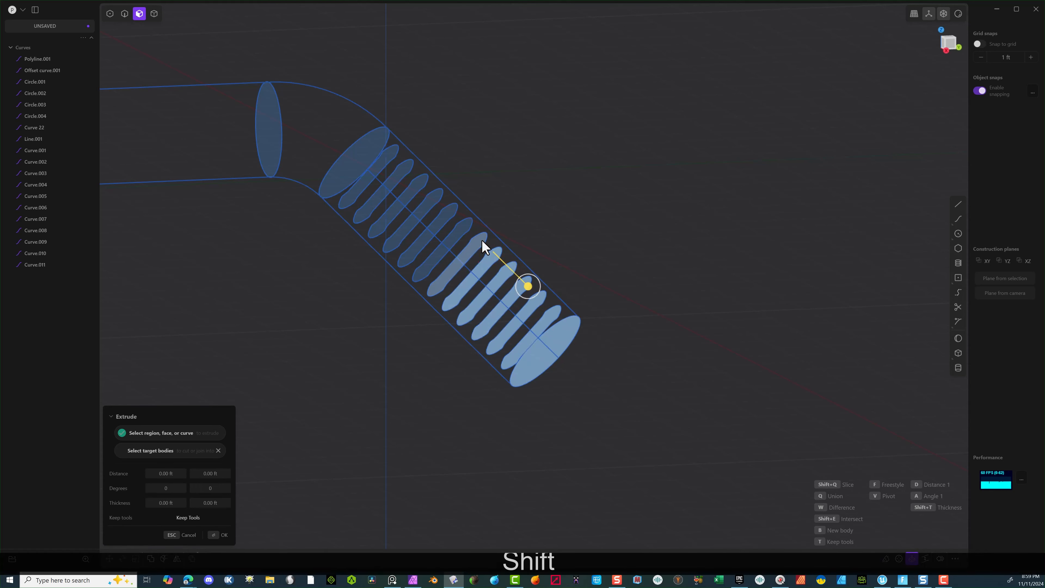
left_click(463, 223, "shift")
left_click(457, 212, "shift")
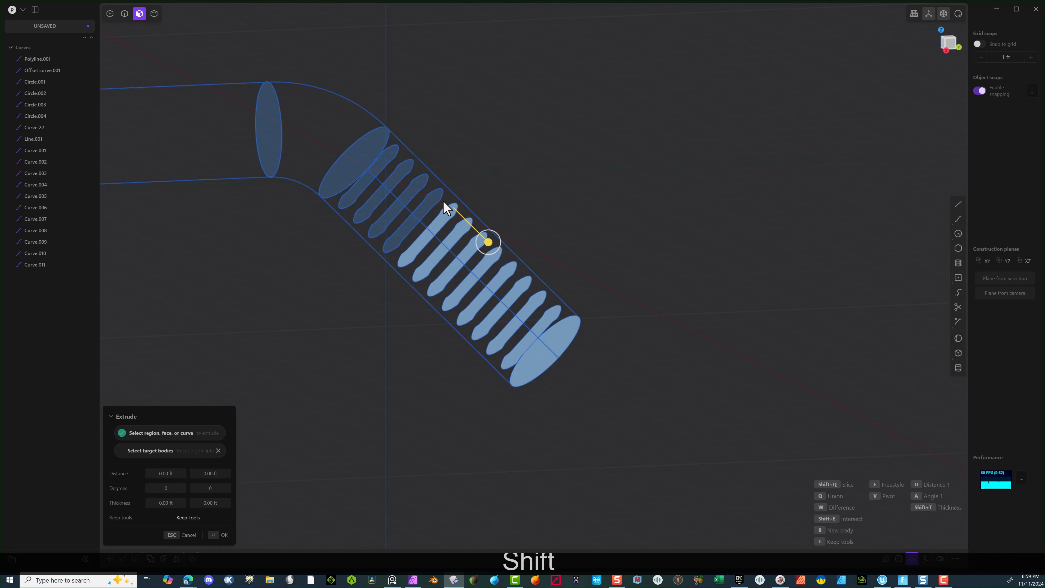
left_click(437, 197, "shift")
left_click(424, 180, "shift")
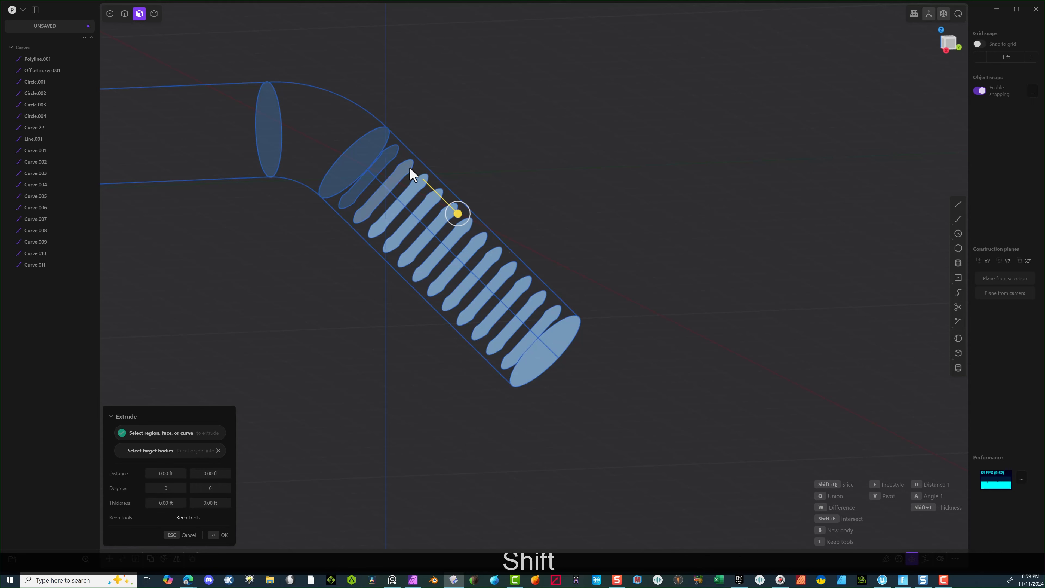
left_click(410, 168, "shift")
left_click(392, 156, "shift")
Step: Add the circle regions at both ends of the bend and try to loft through the selected sections
left_click(377, 154, "shift")
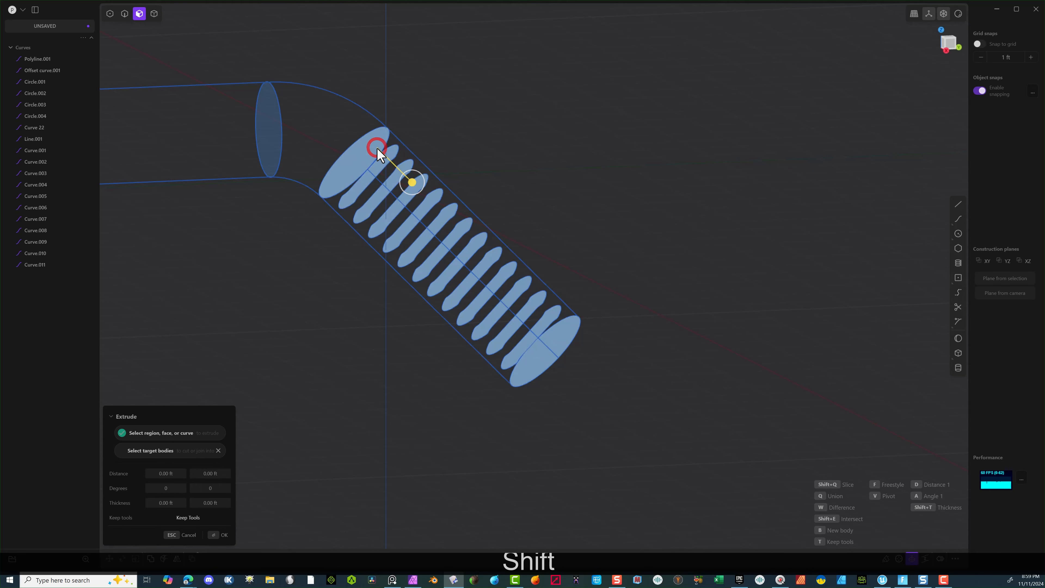
left_click(277, 144, "shift")
middle_click_drag(602, 142, 573, 144)
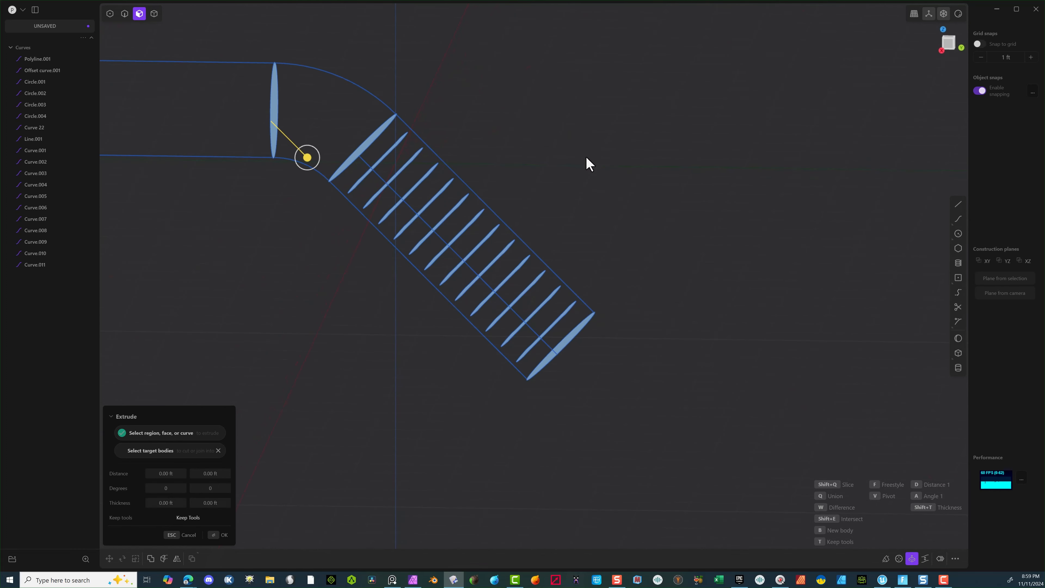
key("l")
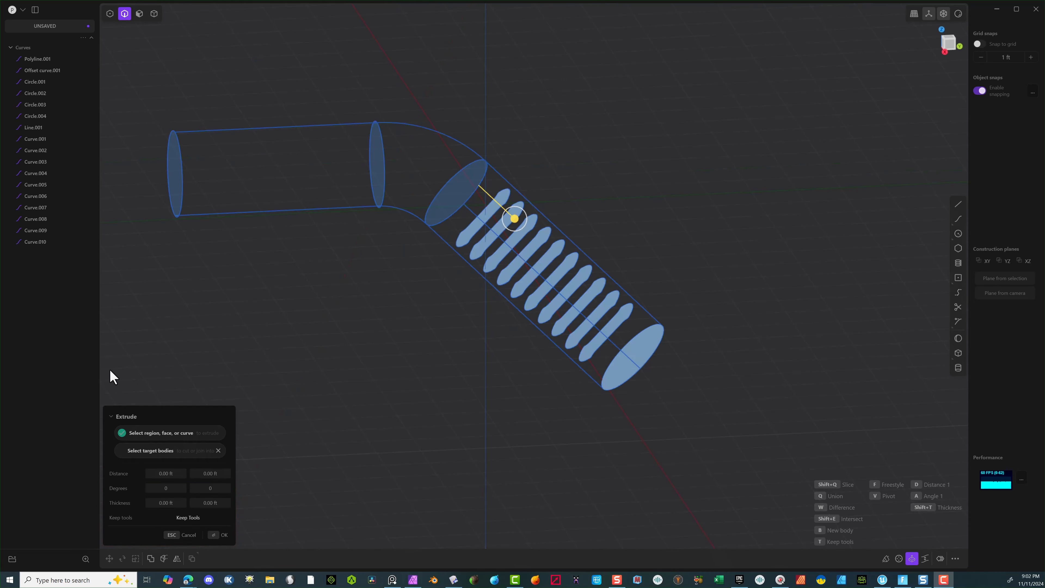
Step: Leave the Extrude command and delete the first and last profiles of the array
scroll(415, 369, "up", 2)
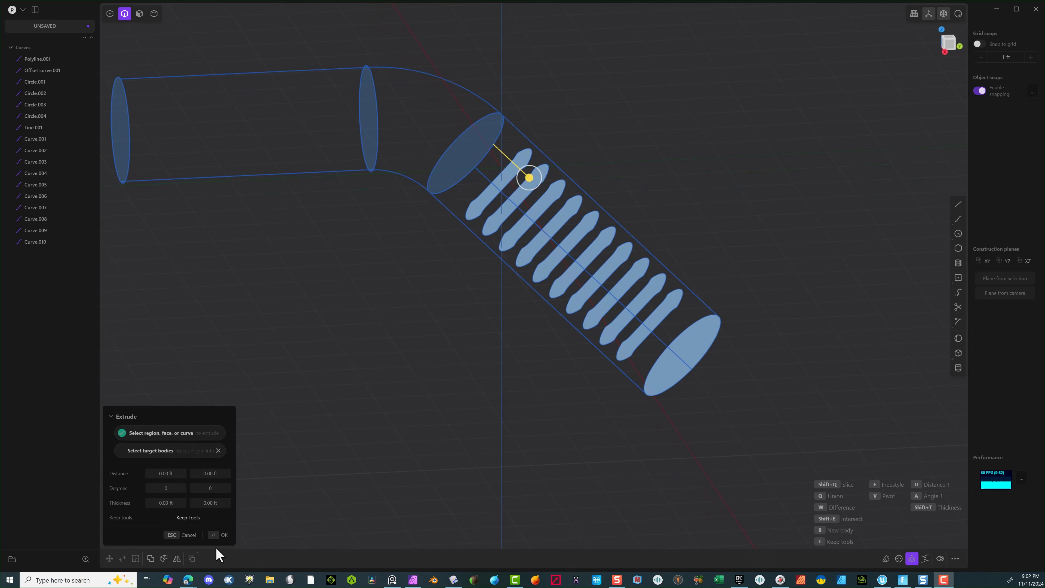
left_click(215, 536)
middle_click_drag(326, 429, 357, 384)
left_click(395, 325)
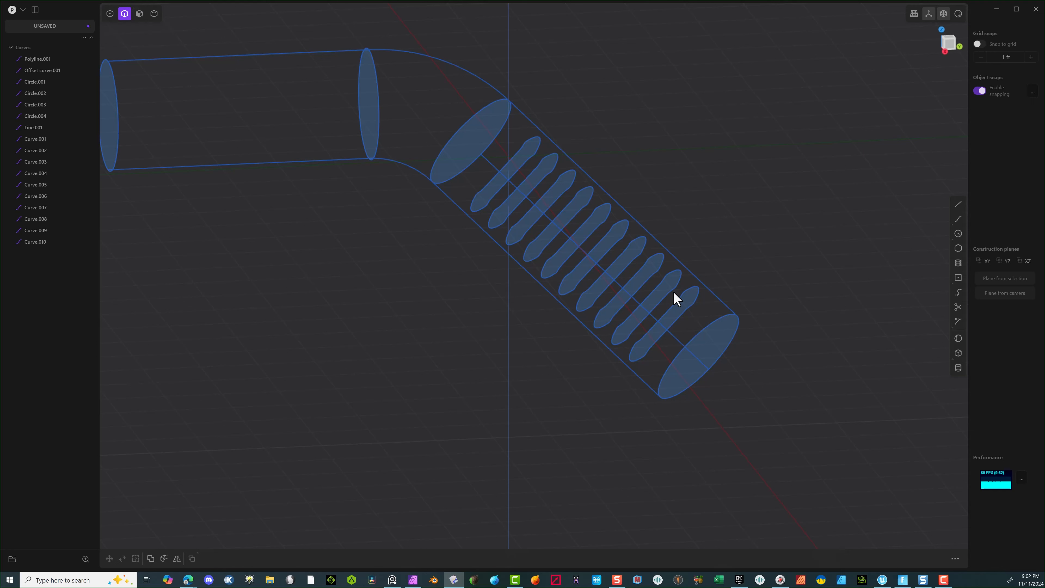
left_click(692, 305)
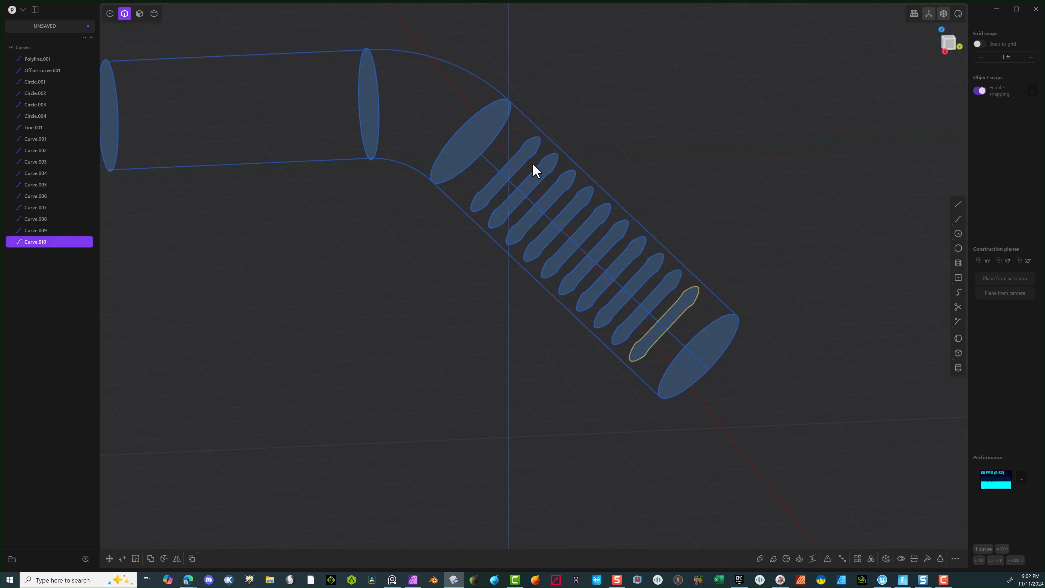
left_click(533, 154, "shift")
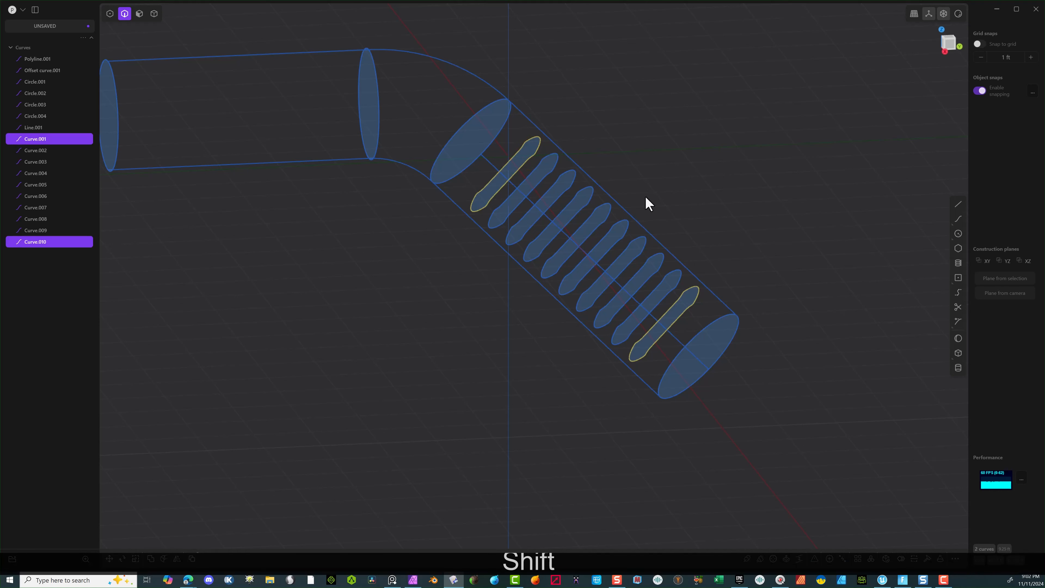
key("Delete")
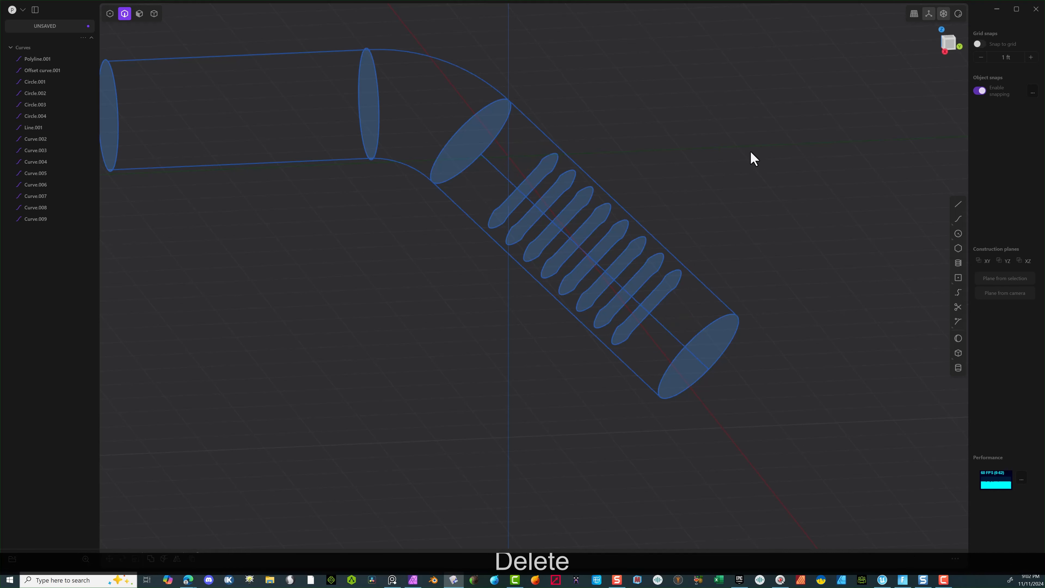
Step: Delete the uppermost and the lowermost of the remaining arrayed profiles
mouse_move(753, 159)
middle_mouse_down()
mouse_move(721, 147)
mouse_move(739, 152)
middle_mouse_up()
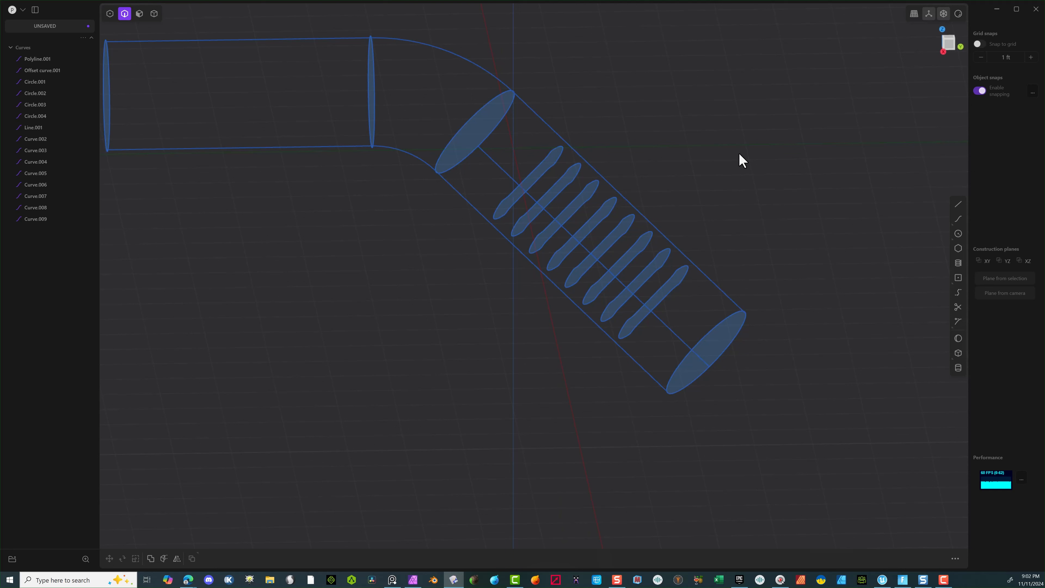
left_click(545, 172, "shift")
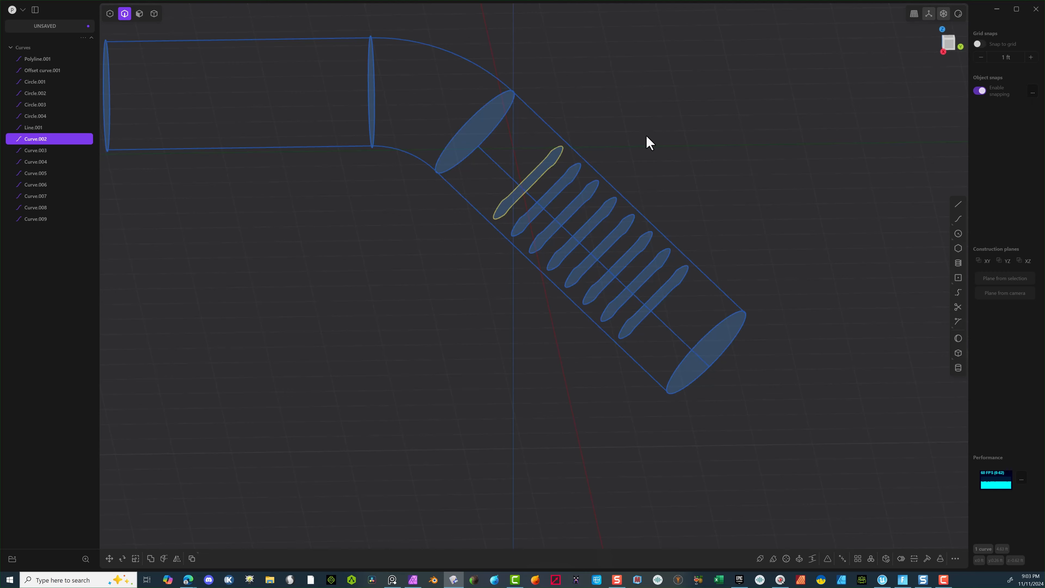
key("Delete")
middle_click_drag(760, 158, 728, 171)
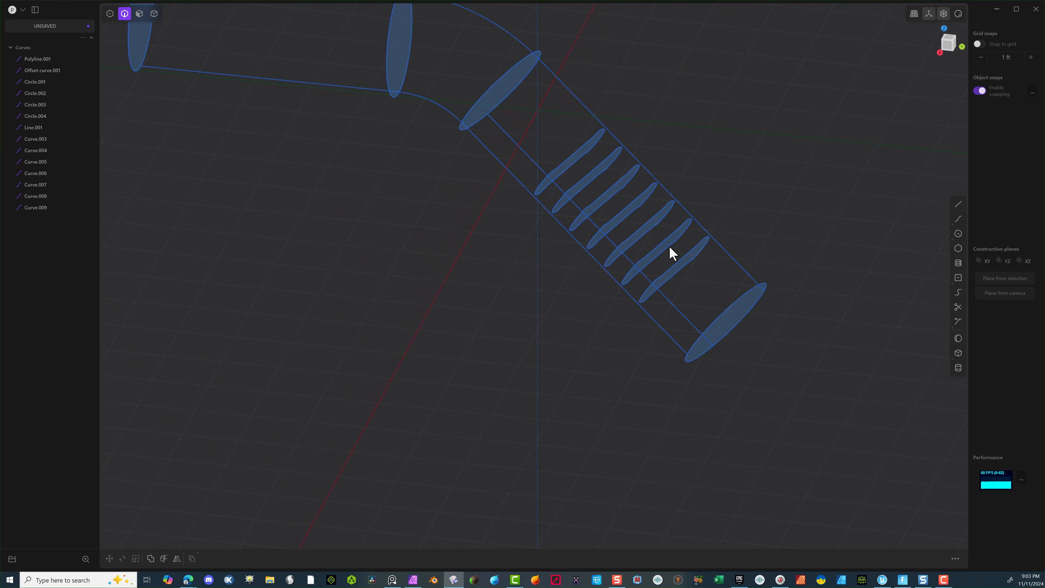
left_click(683, 274)
key("Delete")
Step: Begin an Extrude selection with the lower end circle's region and add the six remaining profile regions, working upward
middle_click_drag(688, 306, 795, 218)
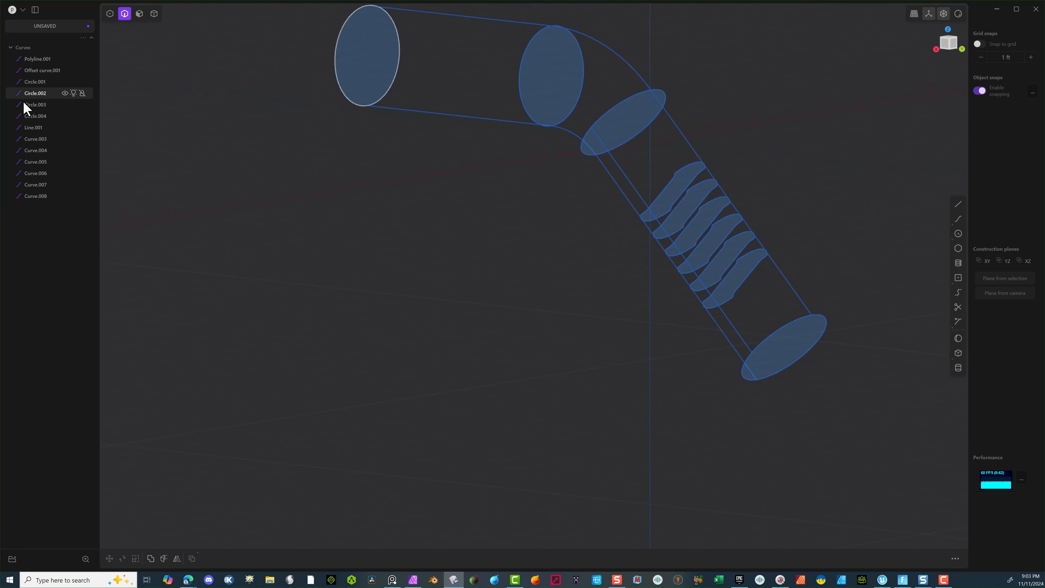
left_click(143, 18)
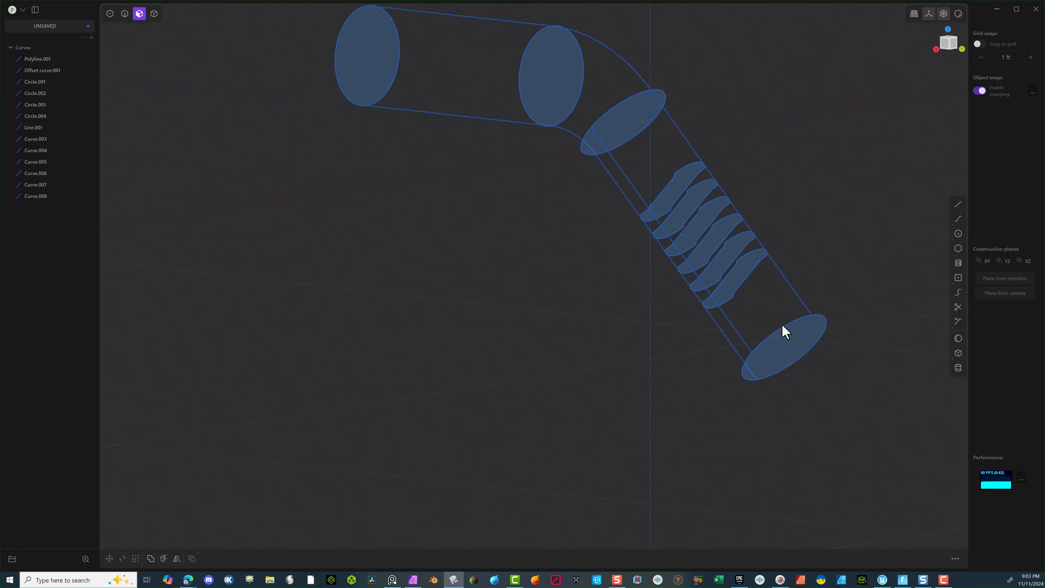
left_click(805, 350)
key("e")
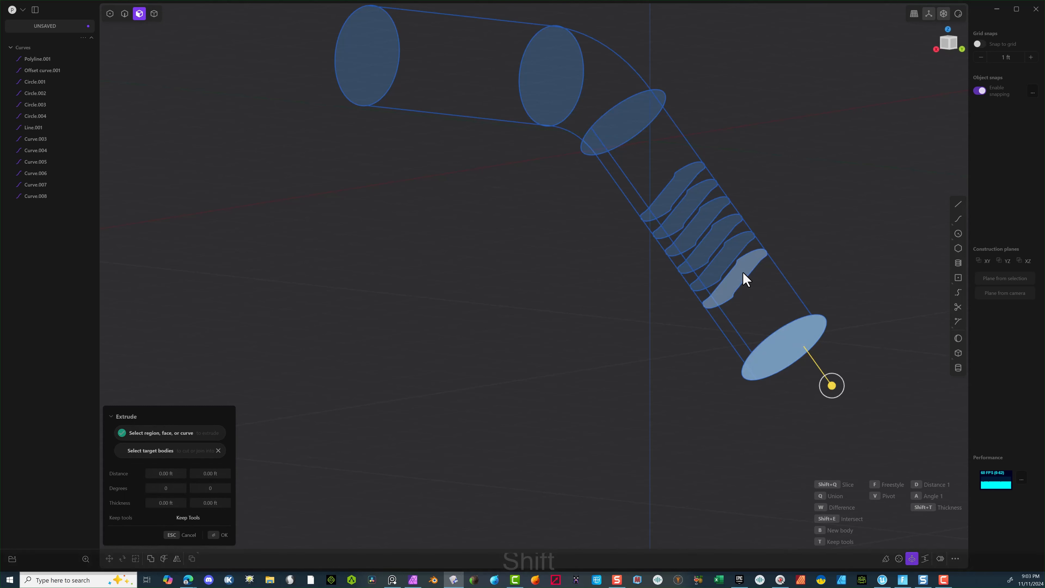
left_click(742, 271, "shift")
left_click(738, 249, "shift")
left_click(729, 226, "shift")
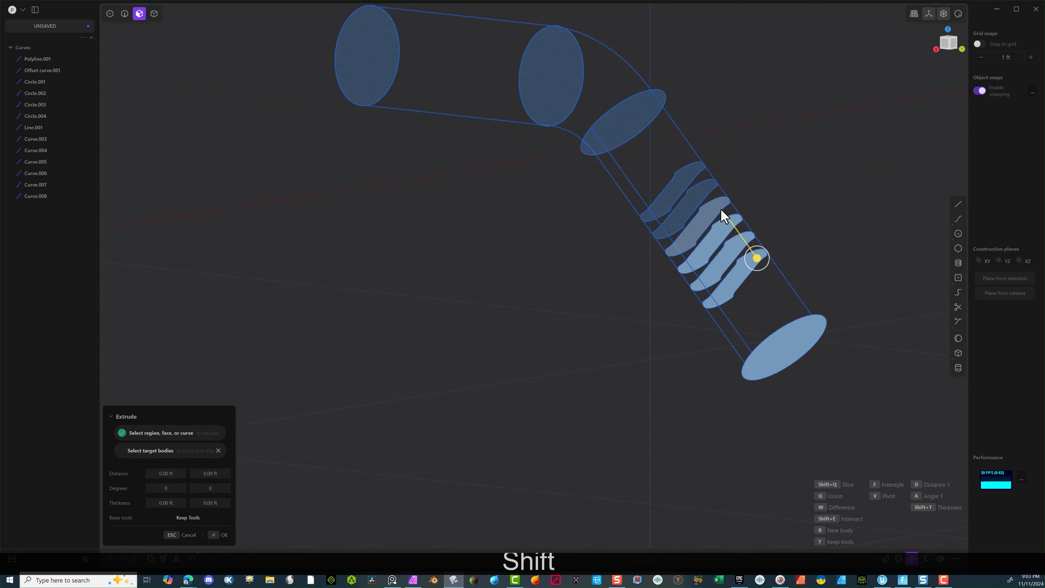
left_click(714, 204, "shift")
left_click(700, 188, "shift")
left_click(691, 177, "shift")
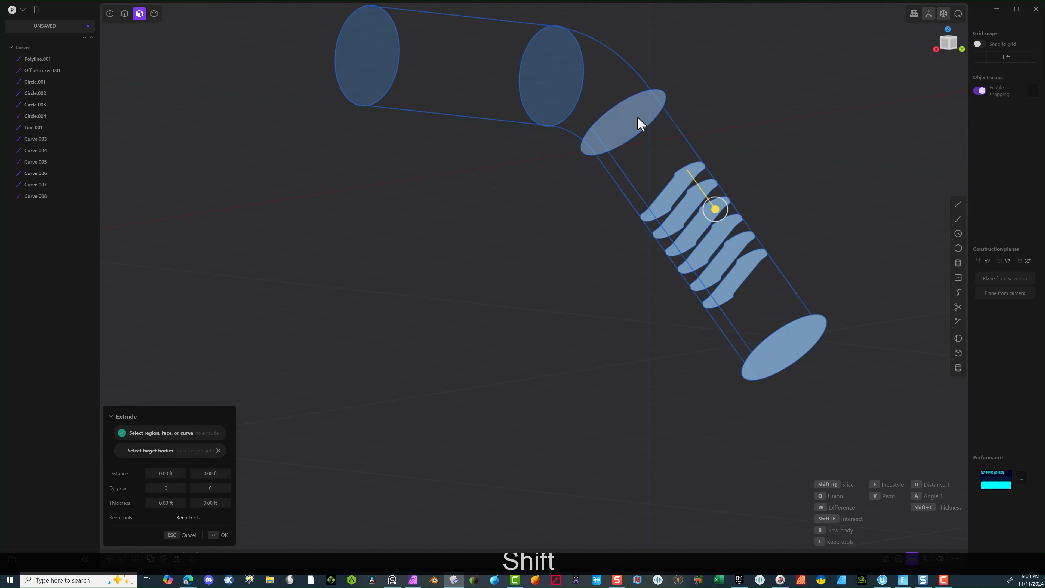
Step: Add the other three circle regions up to the far end and loft through all selected sections
left_click(617, 116, "shift")
left_click(550, 86, "shift")
left_click(389, 91, "shift")
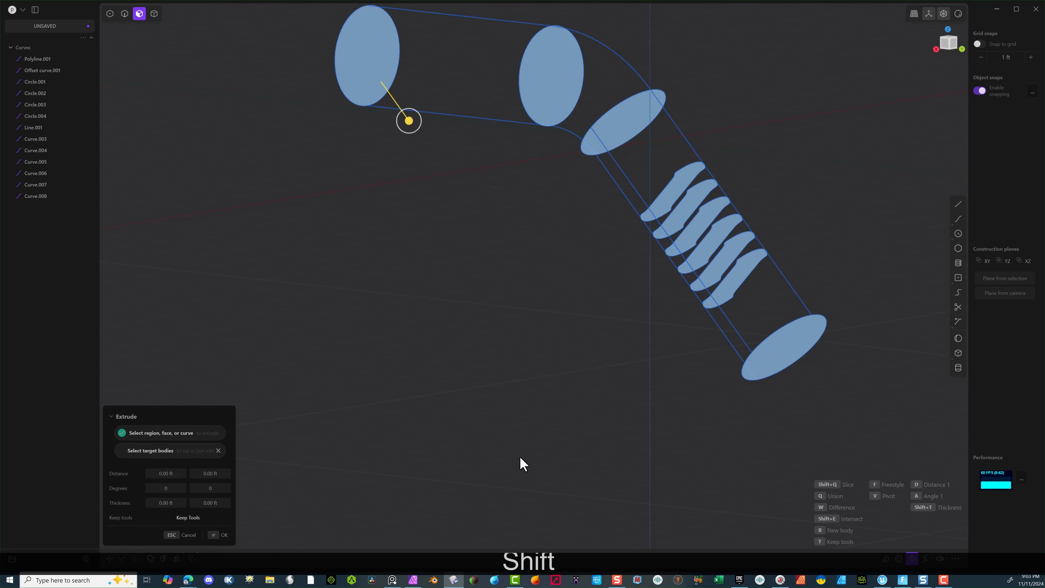
key("l")
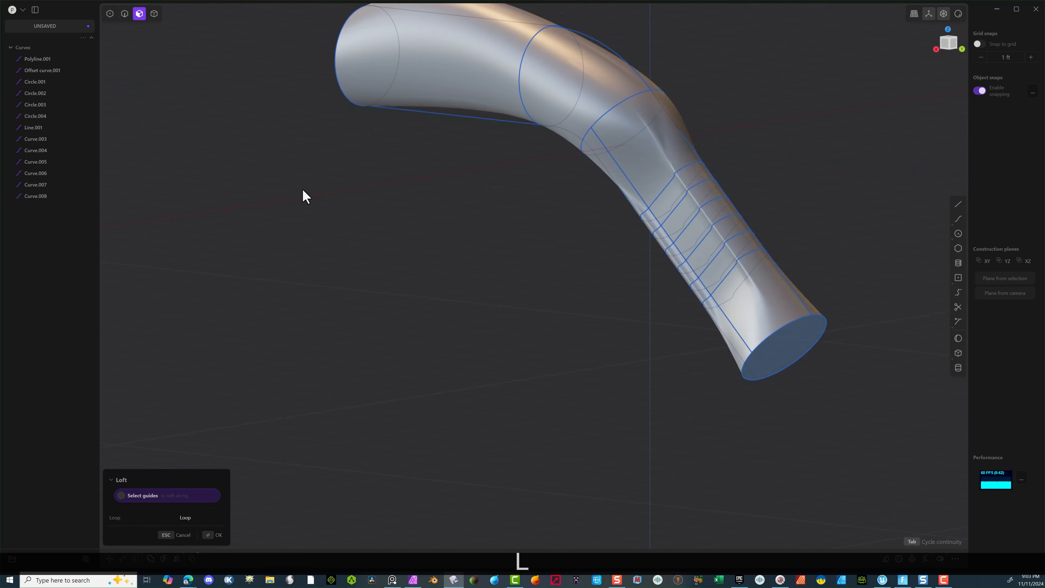
Step: Try the upper outline curve as the loft's guide and cancel the loft
middle_click_drag(397, 188, 368, 65)
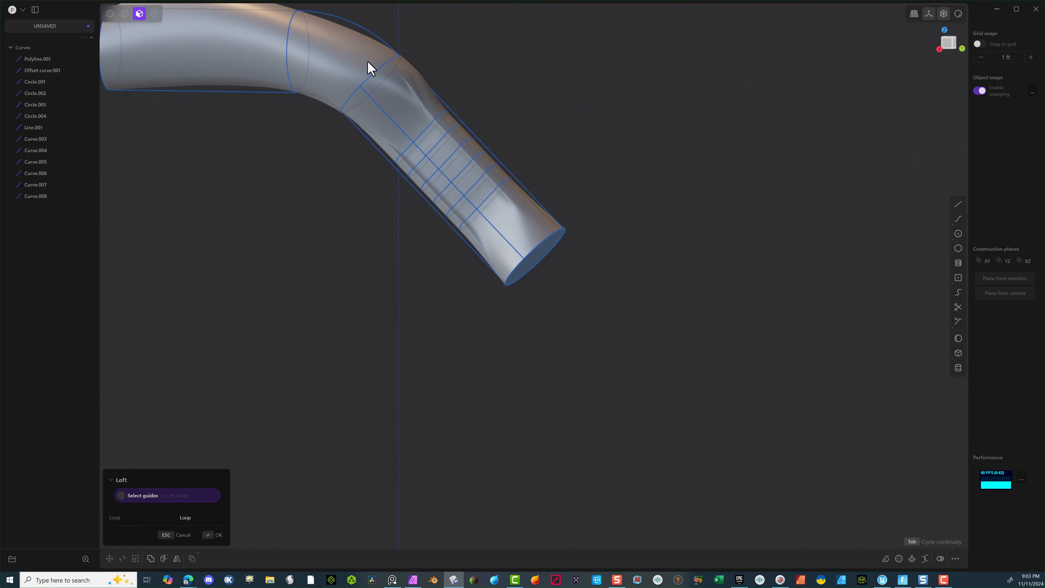
middle_click_drag(532, 131, 688, 290, "shift")
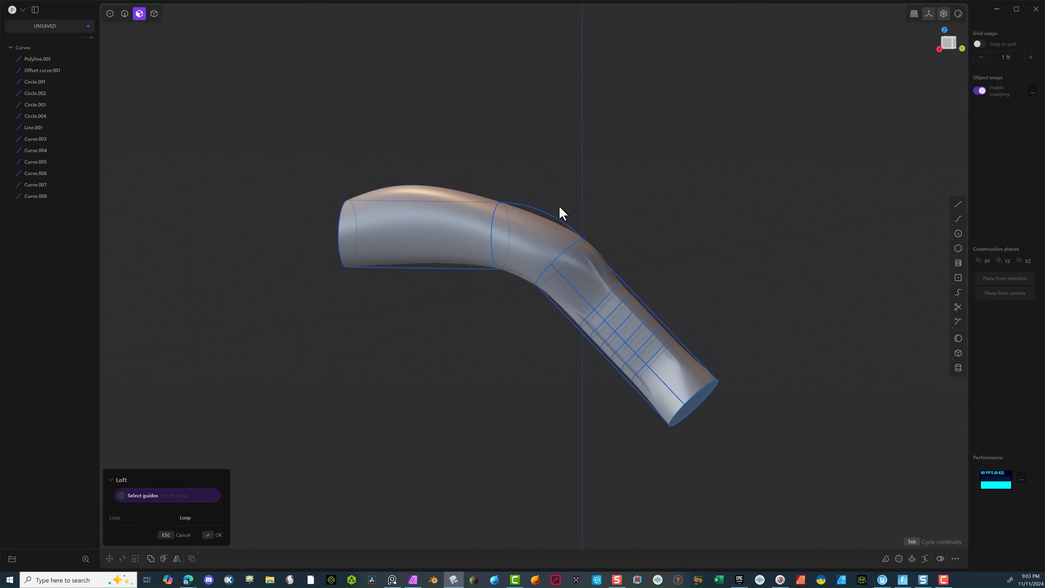
left_click(541, 217, "shift")
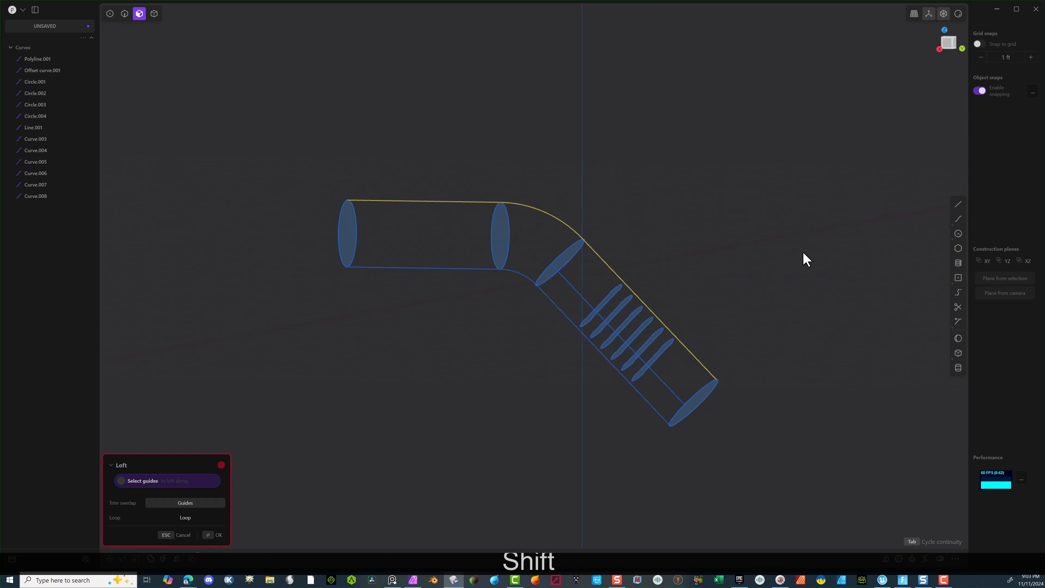
left_click(183, 534)
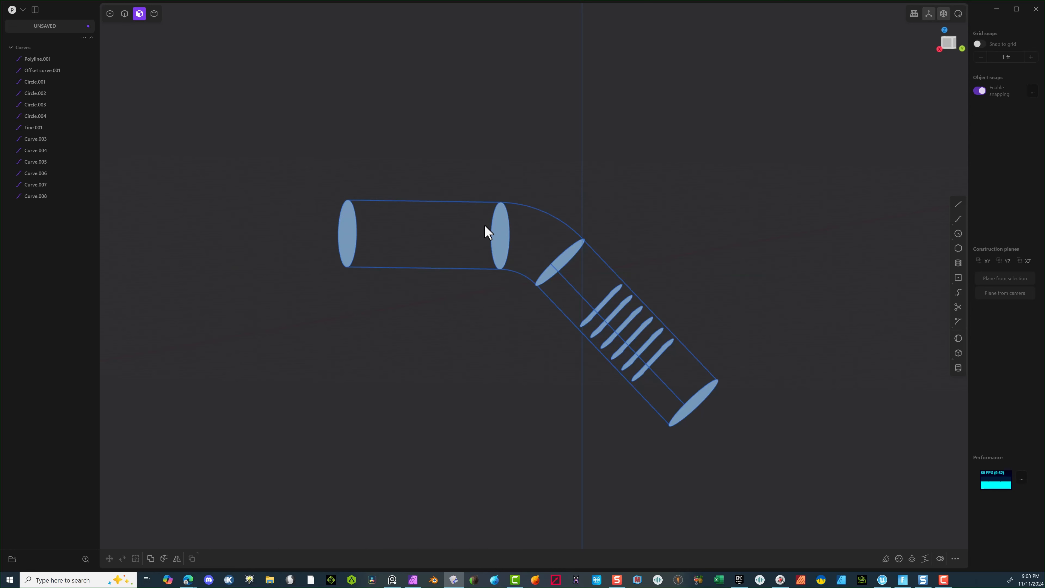
Step: Restart the loft through the same sections, try the upper outline as guide again, and cancel
key("l")
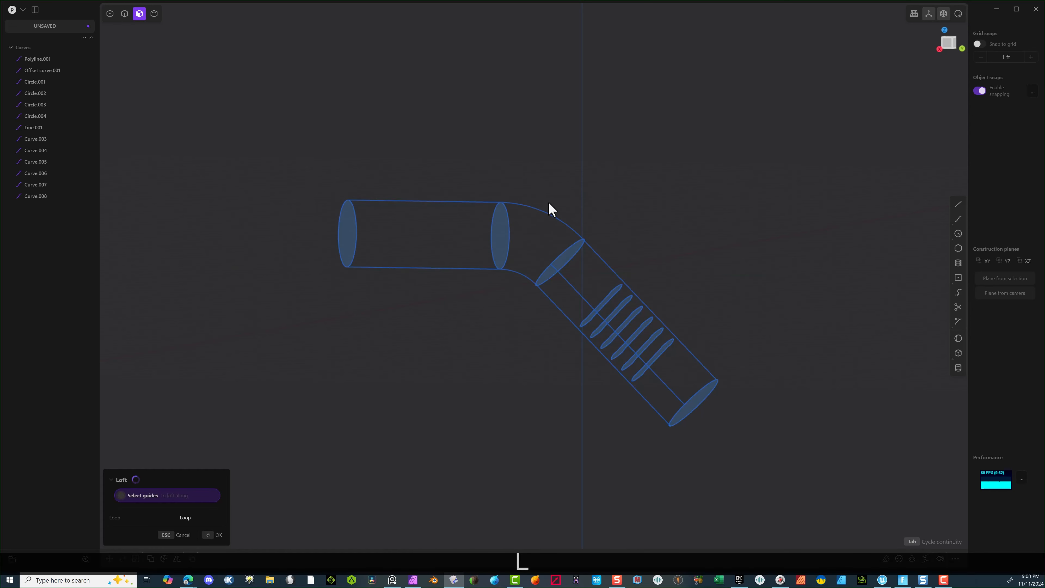
left_click(541, 215, "shift")
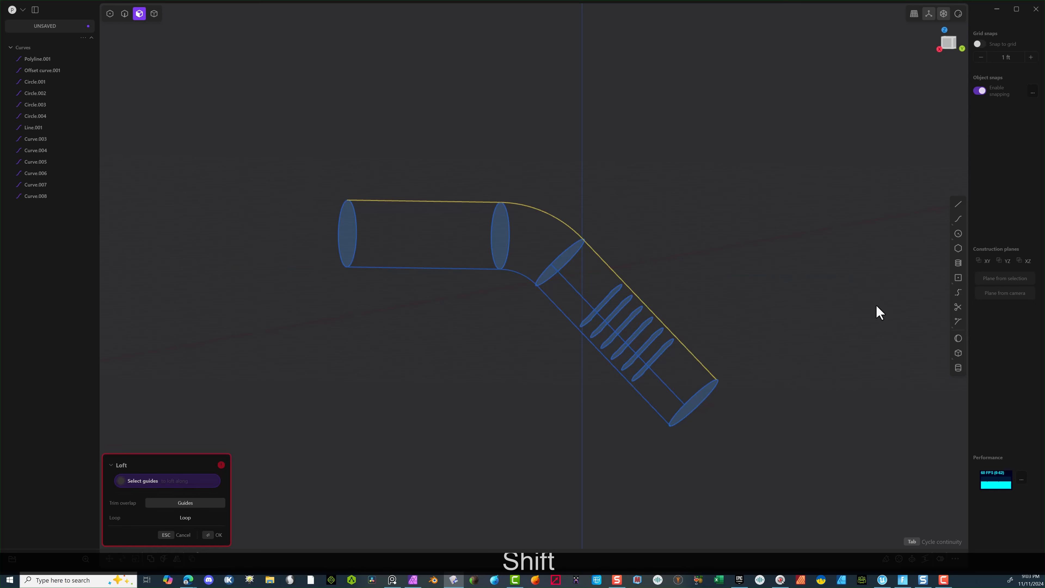
left_click(183, 535)
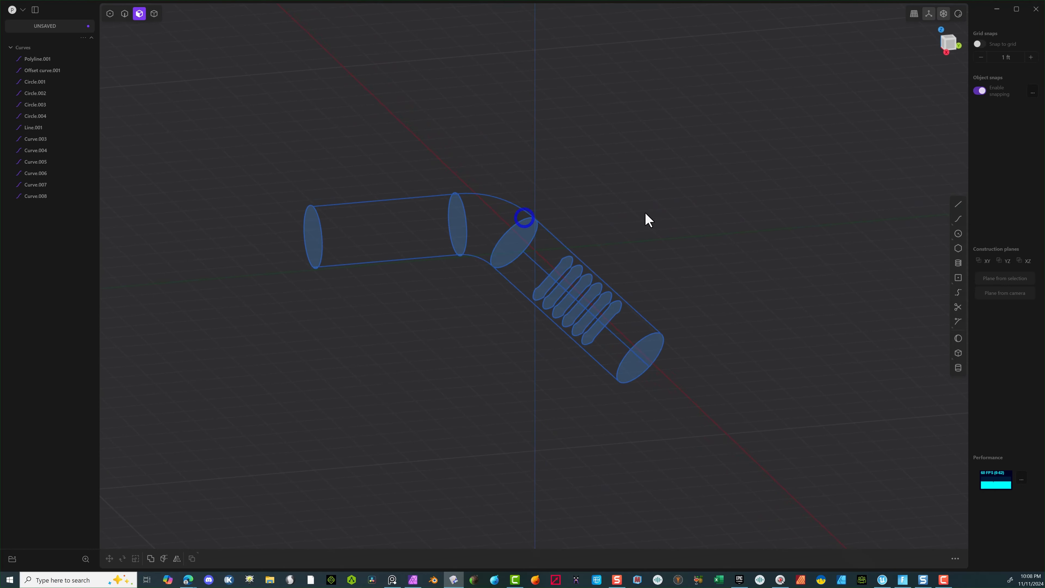
Step: Duplicate the lower end circle and move the copy freely up along the straight outline edge, working in the right view
middle_click_drag(646, 213, 586, 169, "shift")
scroll(585, 175, "up", 6)
middle_click_drag(560, 240, 551, 226)
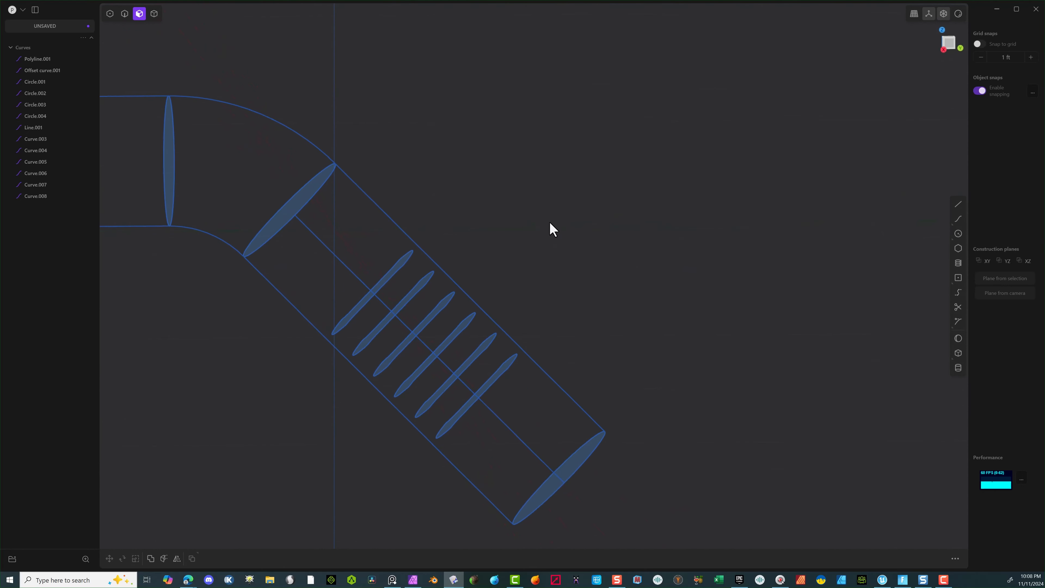
left_click(952, 47)
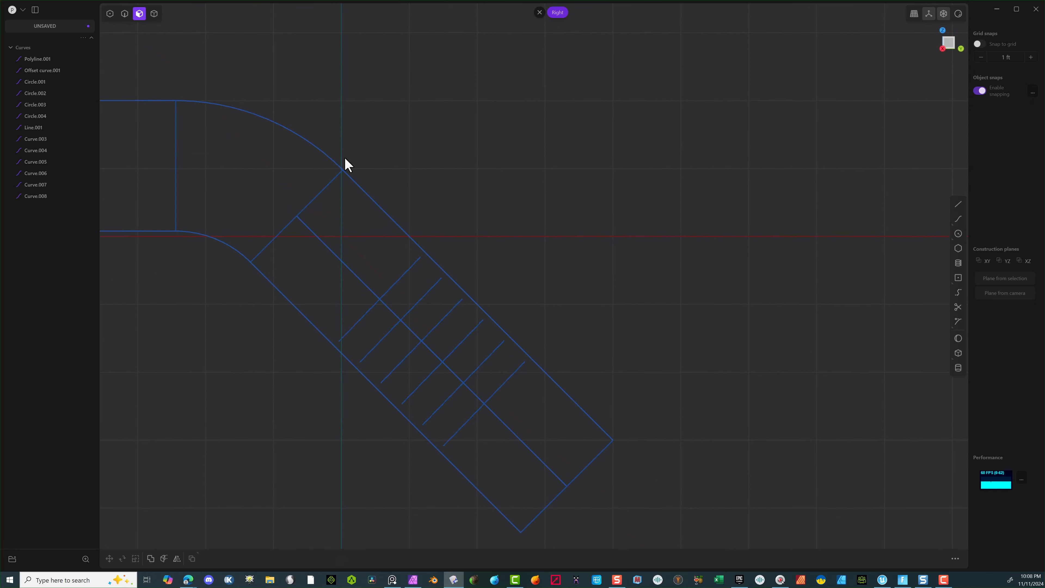
left_click(125, 13)
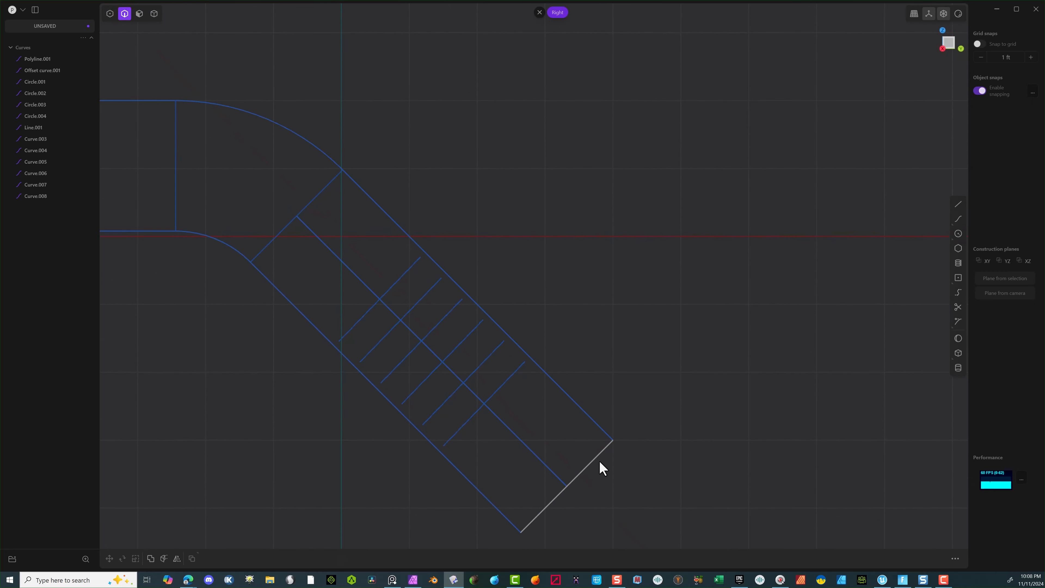
left_click(588, 468)
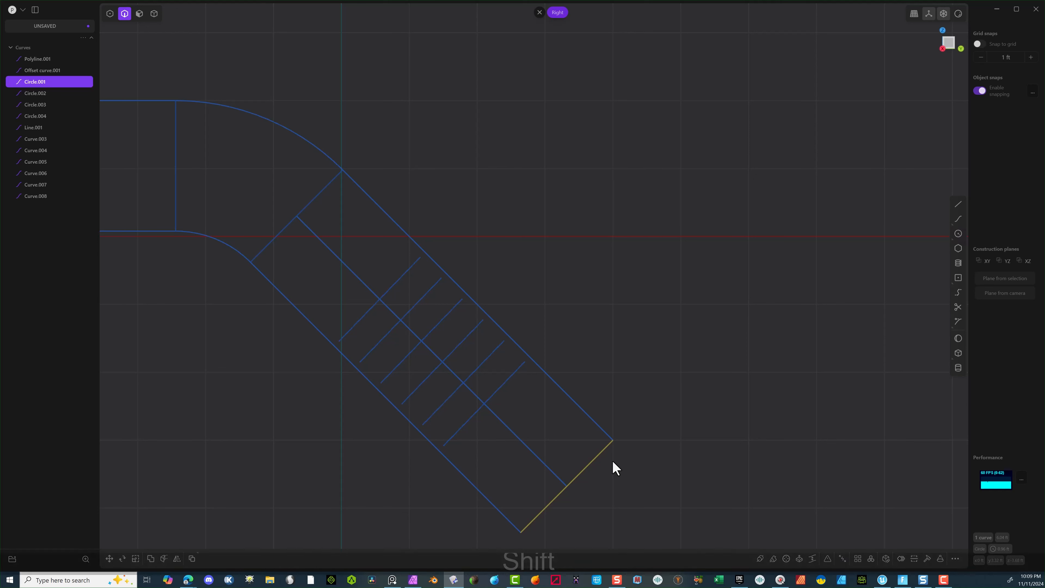
key("shift+d")
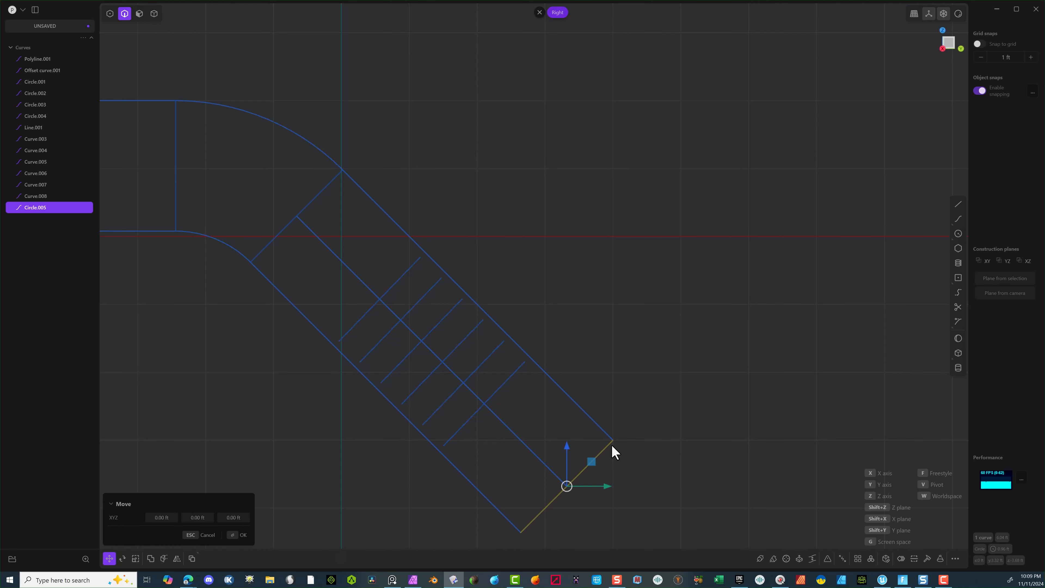
key("g")
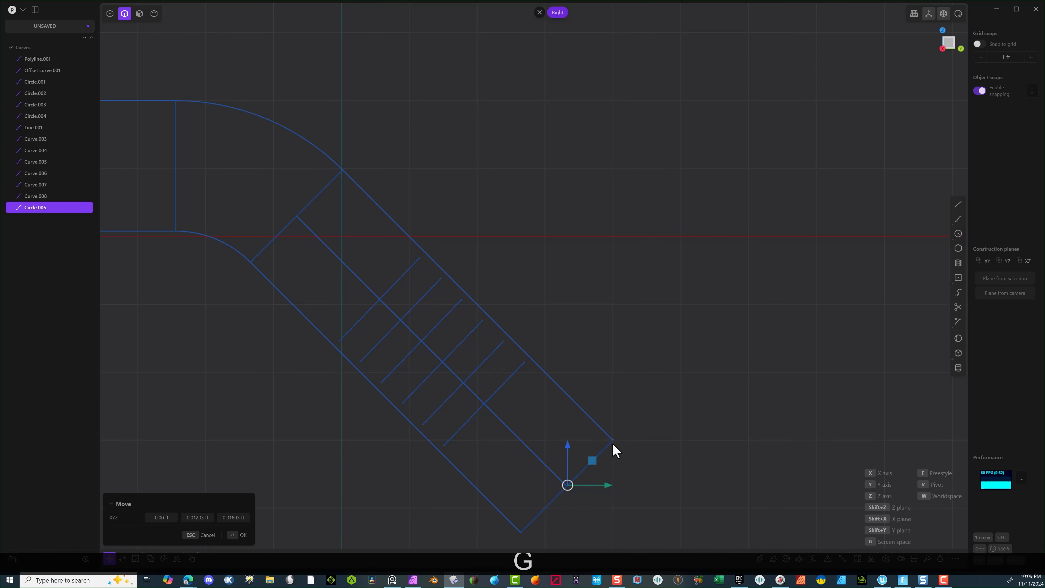
key("f")
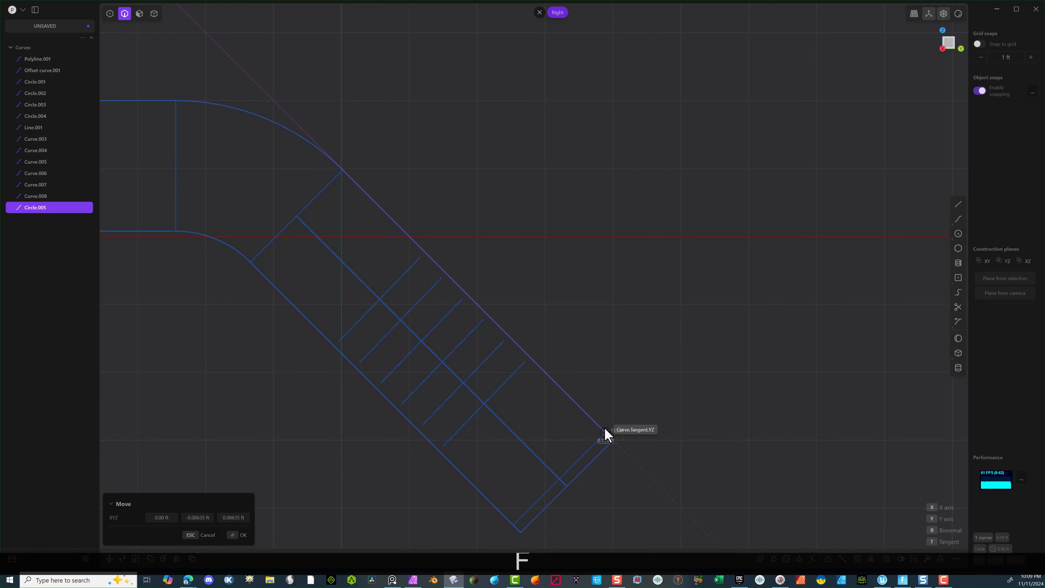
left_click(573, 402)
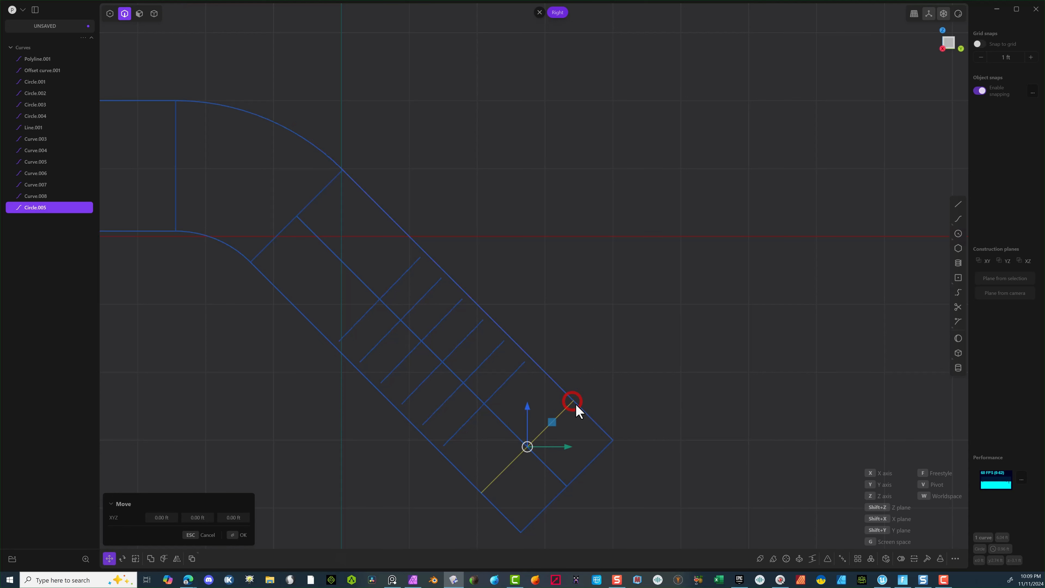
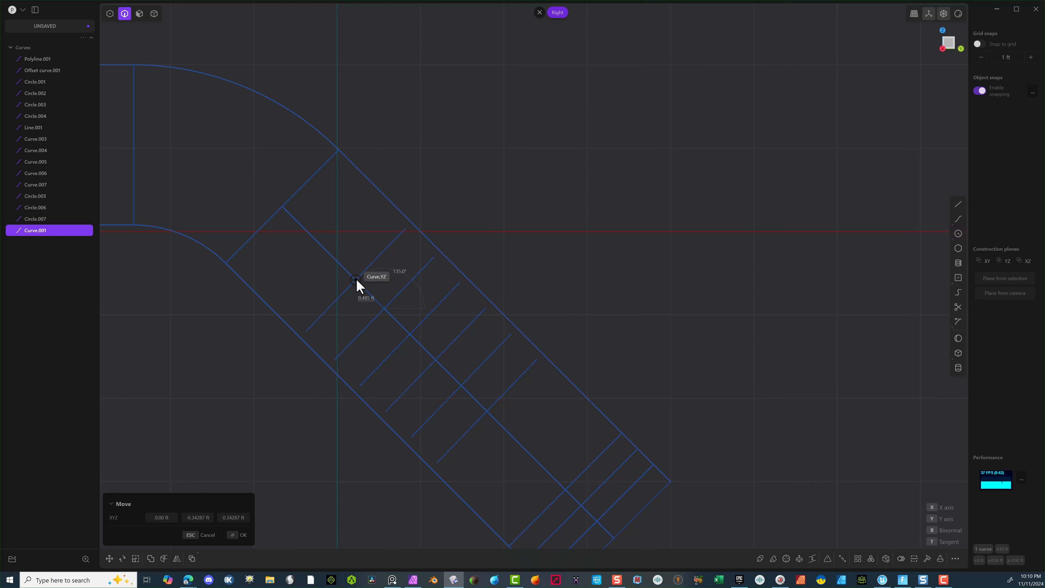
Step: Place the moved grip profile on the centre line just above the other five profiles and deselect it
left_click(358, 281)
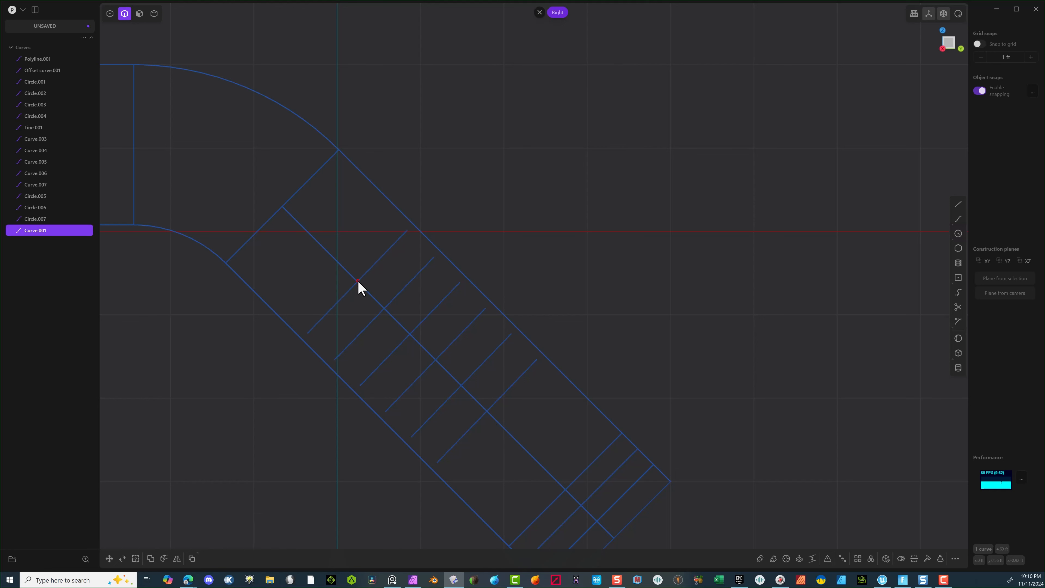
left_click(236, 537)
Step: Duplicate the circle at the bend's lower end and move the copy about 0.43 ft down the centre line toward the grip profiles
left_click(296, 189)
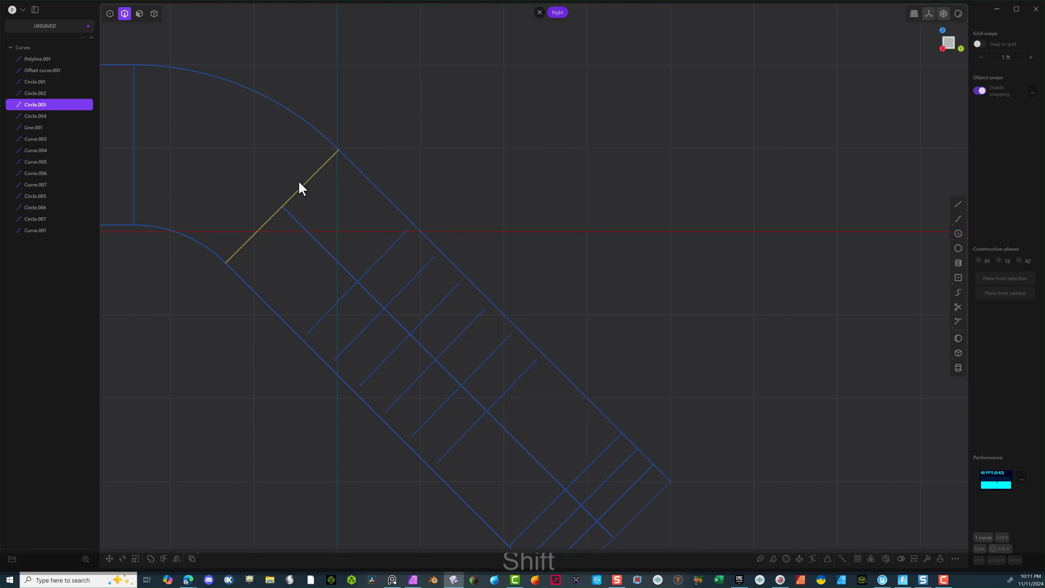
key("shift+d")
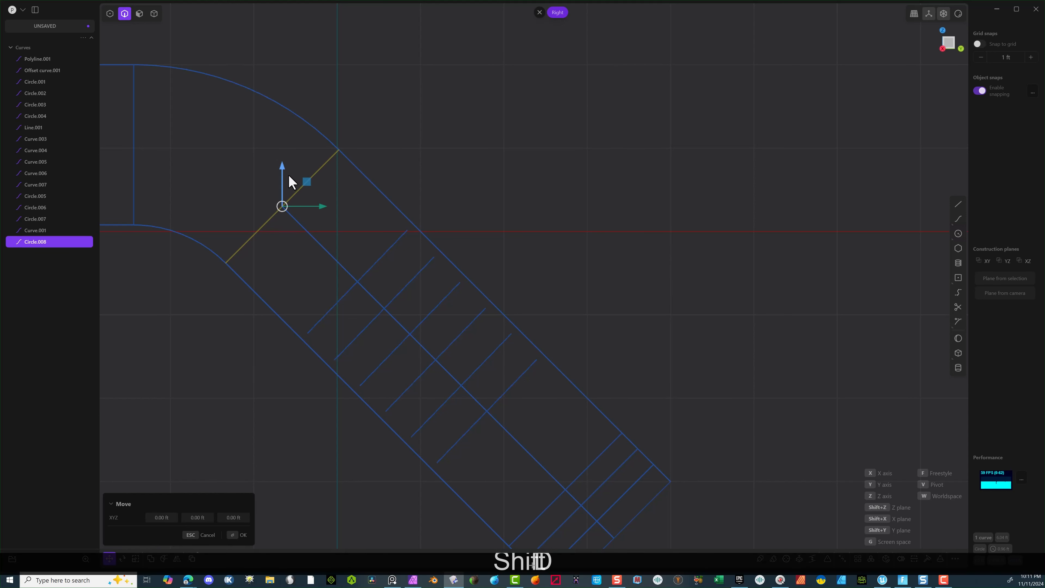
key("g")
key("f")
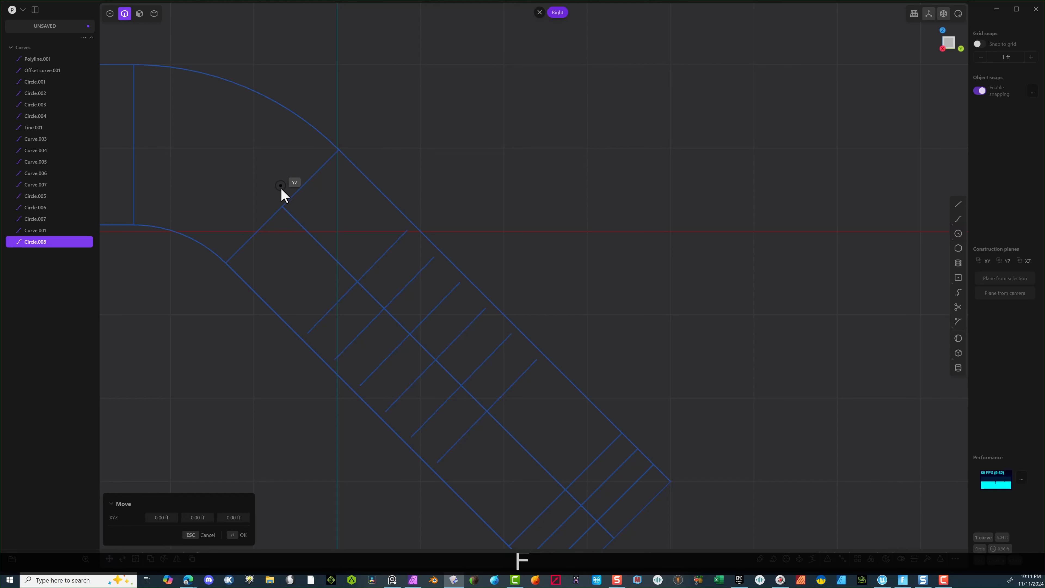
left_click(282, 206)
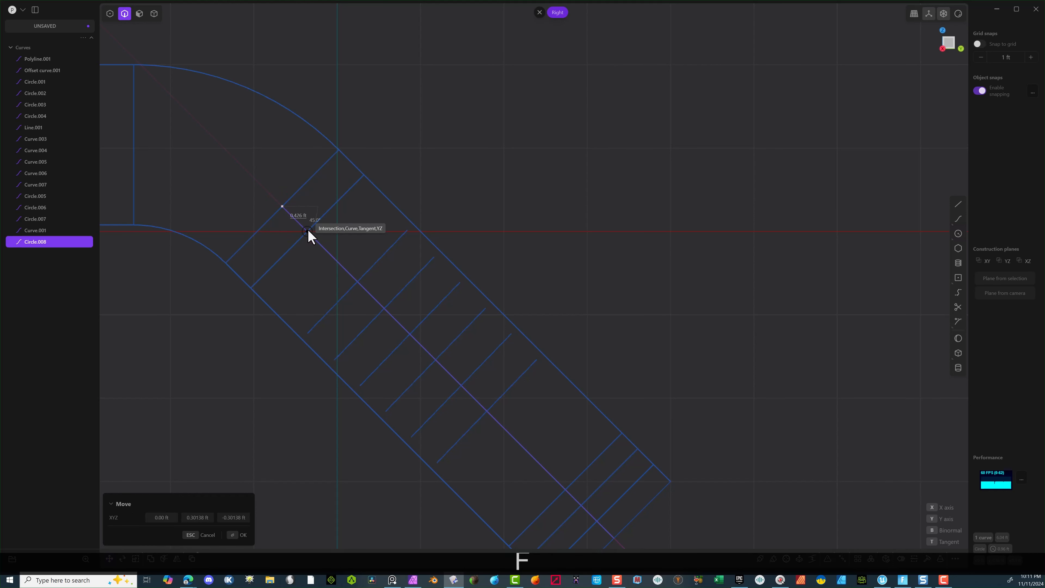
left_click(311, 231)
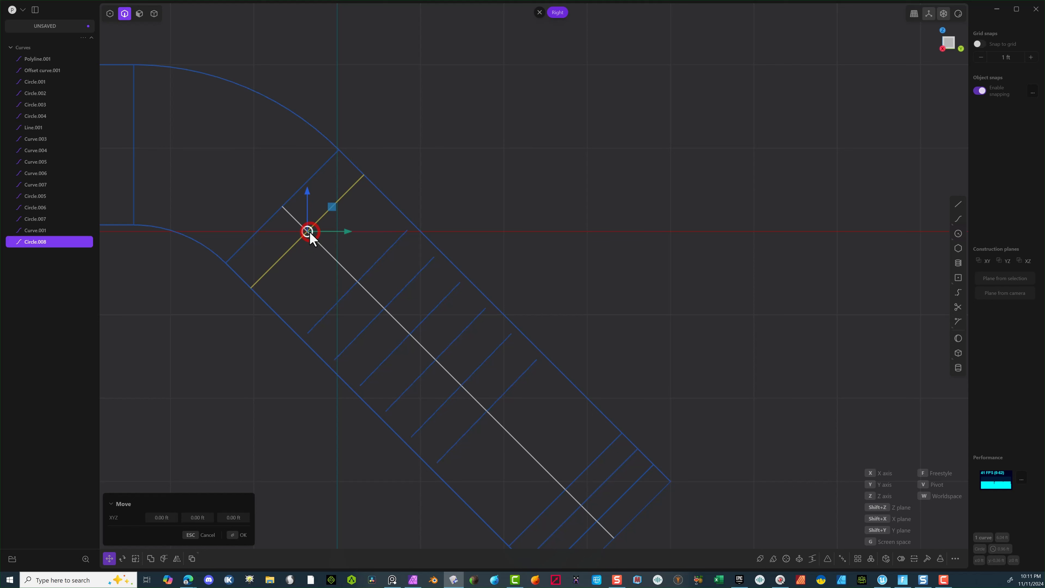
left_click(450, 181)
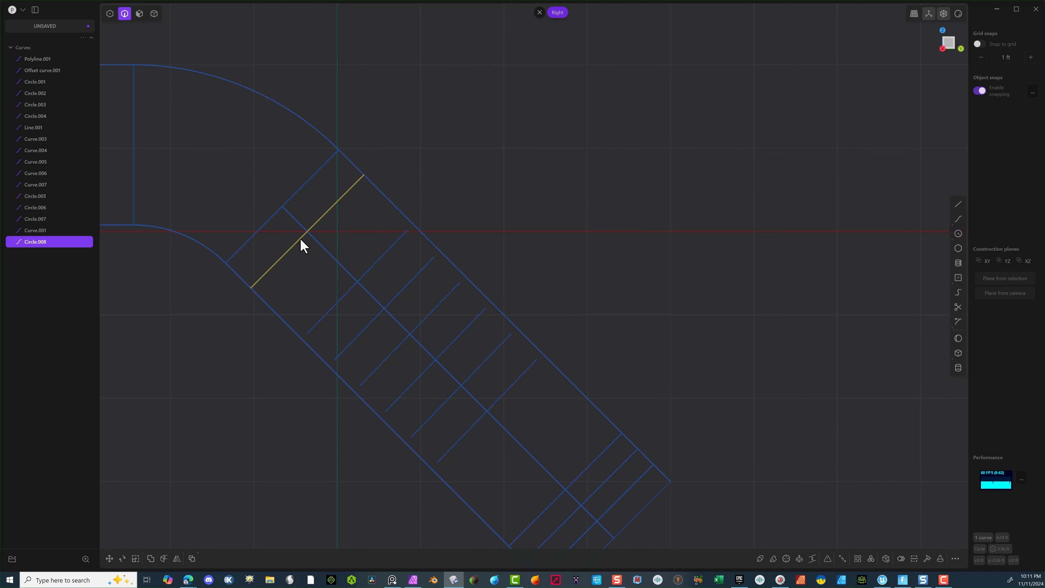
middle_click_drag(382, 190, 402, 228)
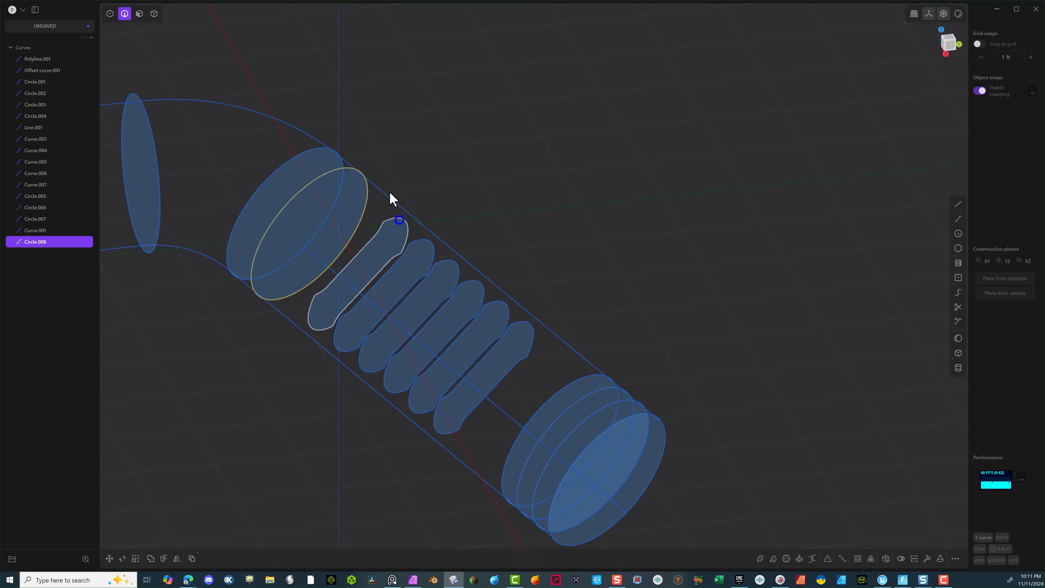
left_click(144, 17)
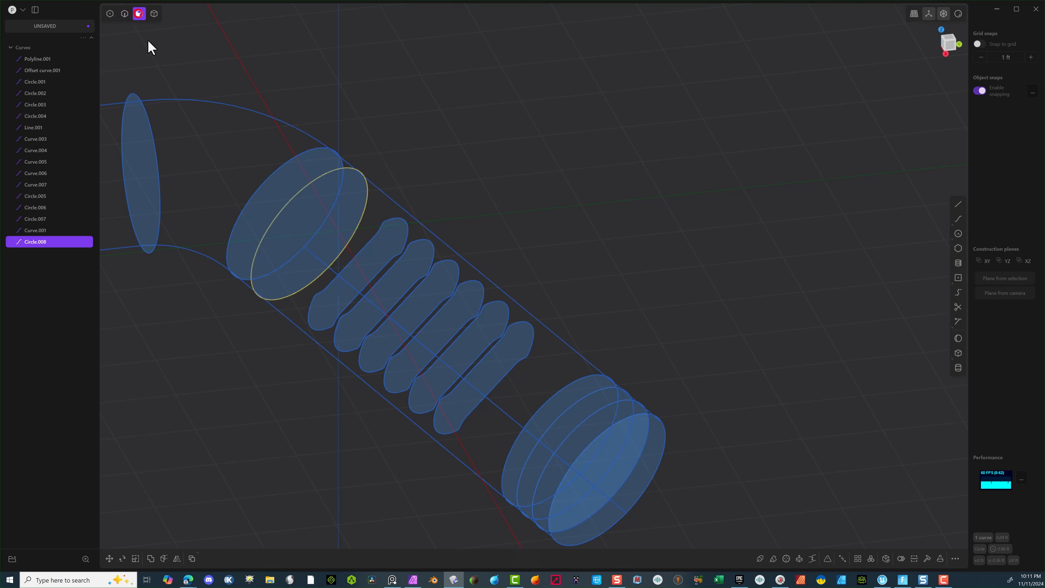
left_click(654, 468)
key("e")
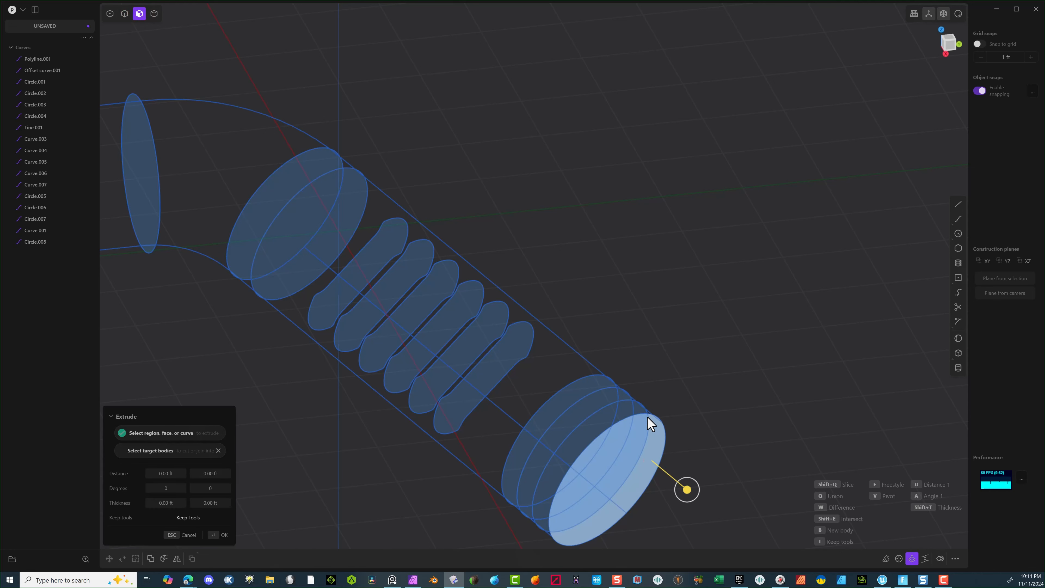
left_click(636, 412, "shift")
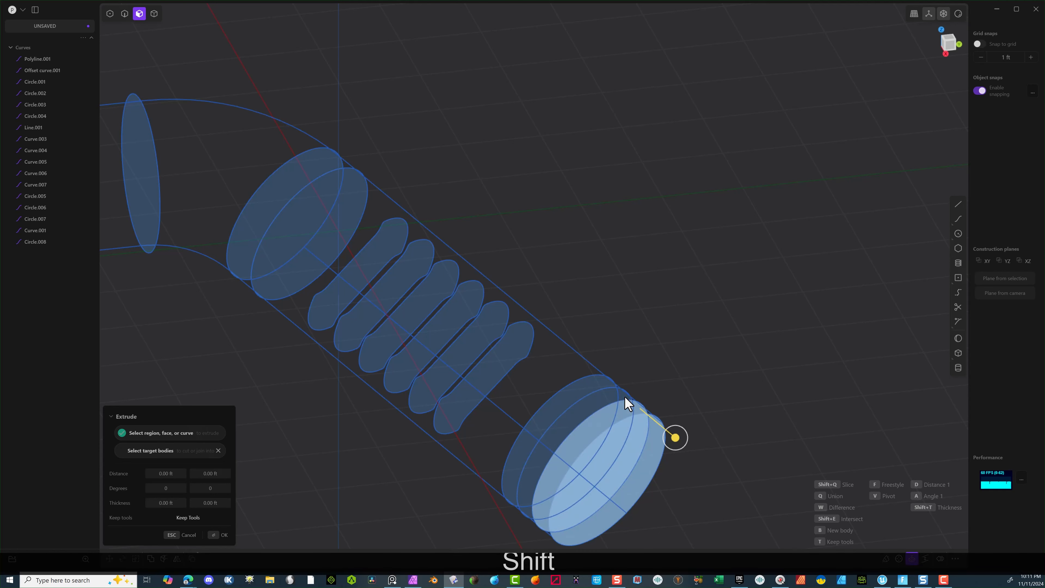
left_click(513, 342, "shift")
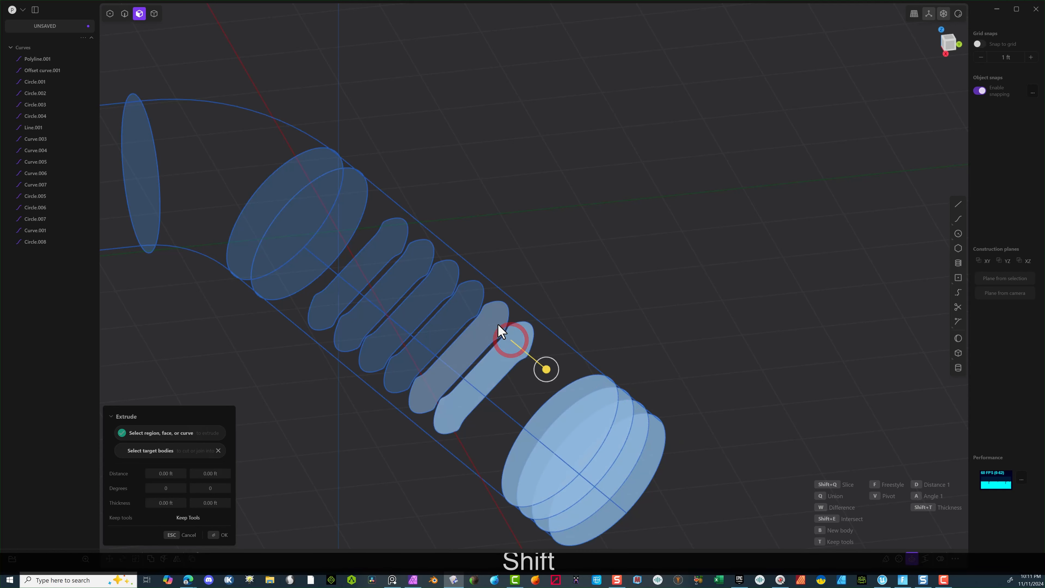
left_click(479, 307, "shift")
left_click(462, 289, "shift")
left_click(438, 269, "shift")
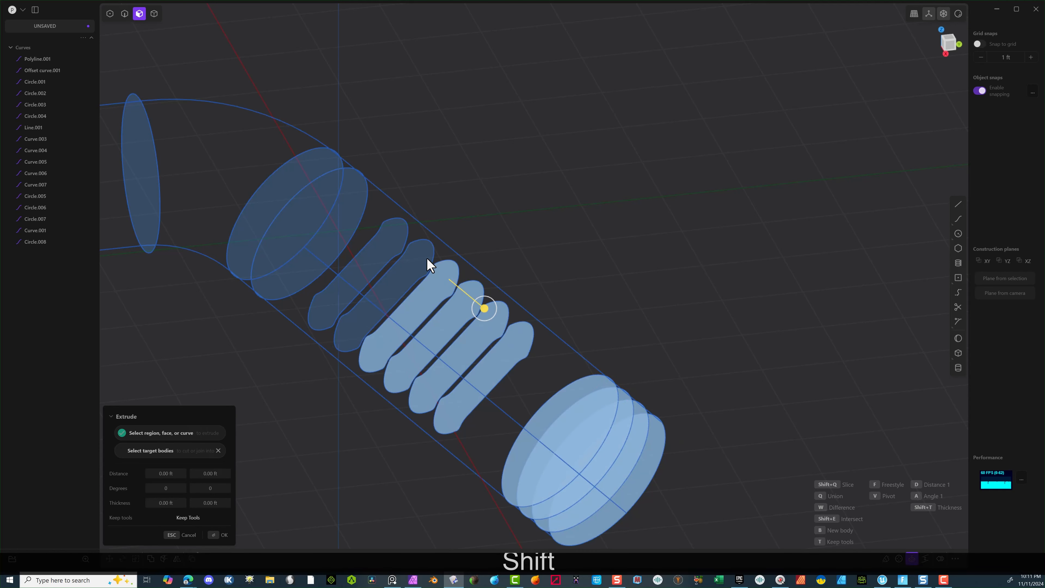
left_click(414, 247, "shift")
left_click(397, 235, "shift")
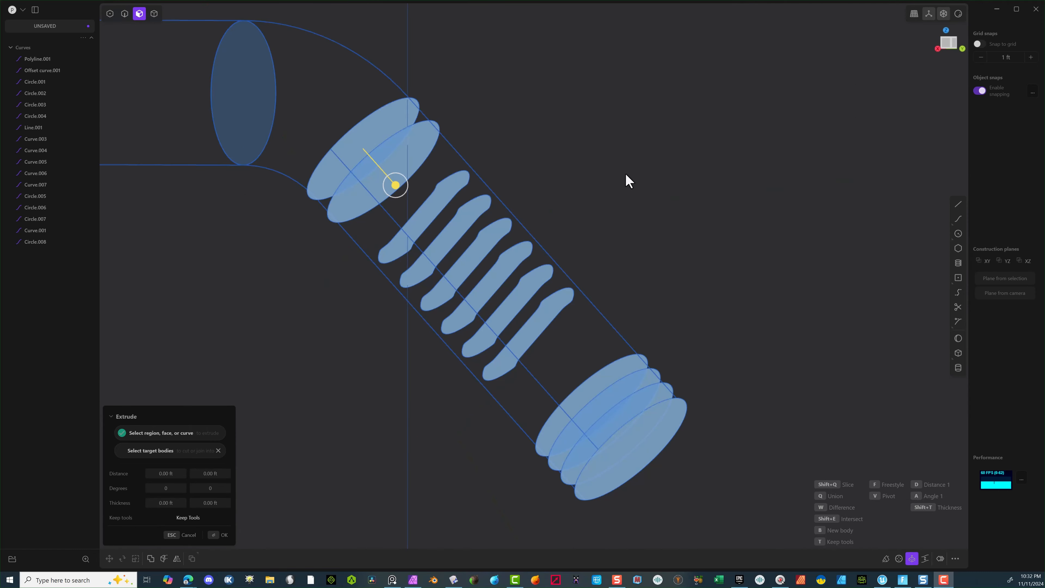
middle_click_drag(625, 173, 551, 185)
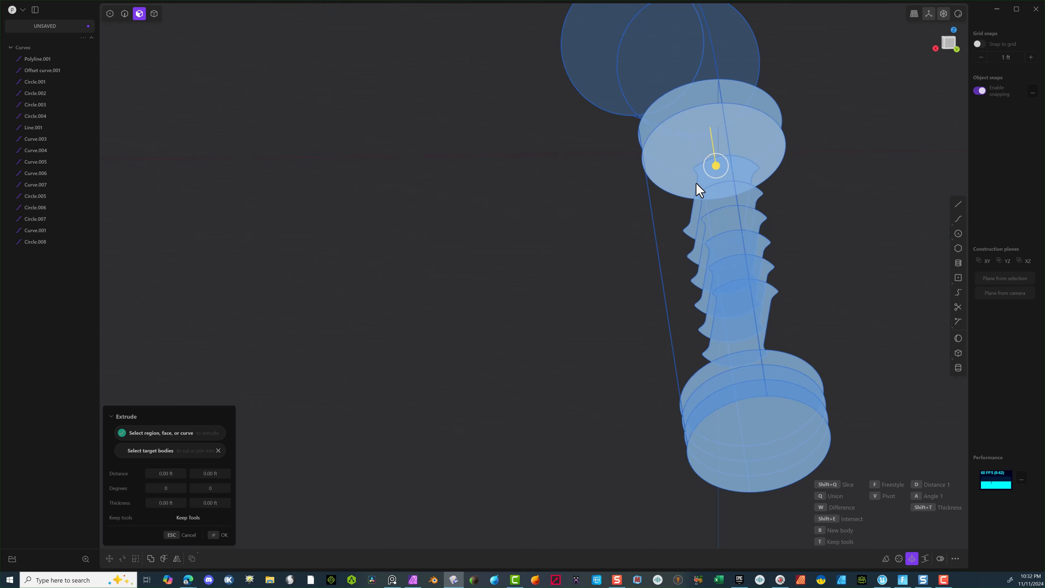
left_click(124, 14)
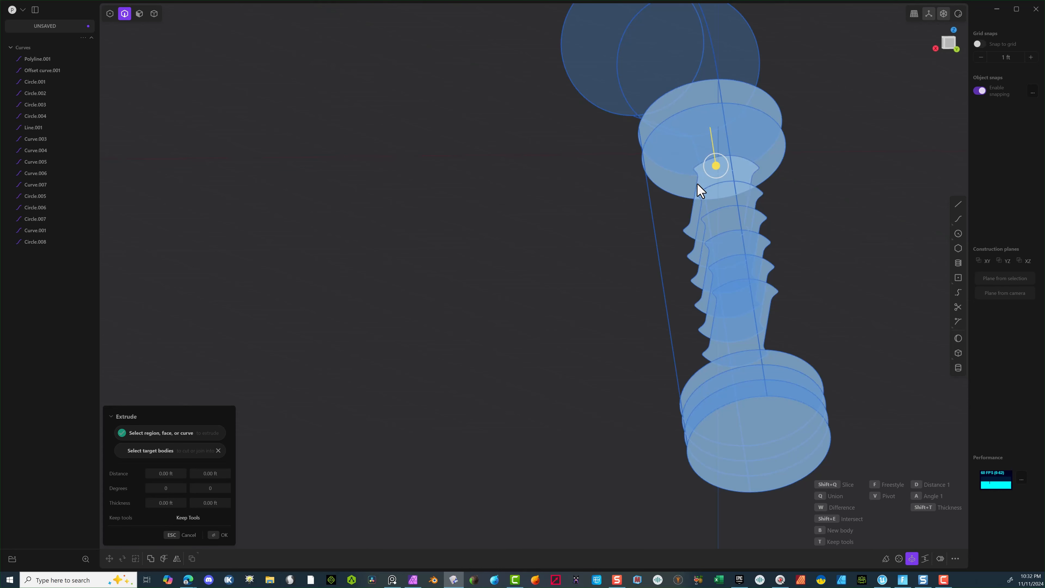
key("Escape")
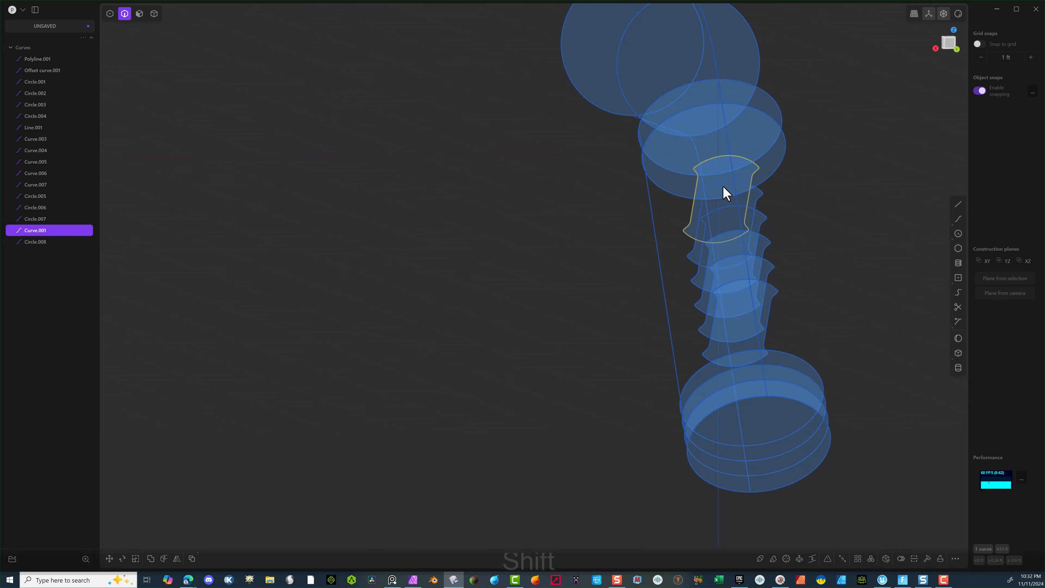
Step: Select all six grip profile curves from the uppermost to the lowest and show them in the back view
left_click(727, 187, "shift")
left_click(765, 217, "shift")
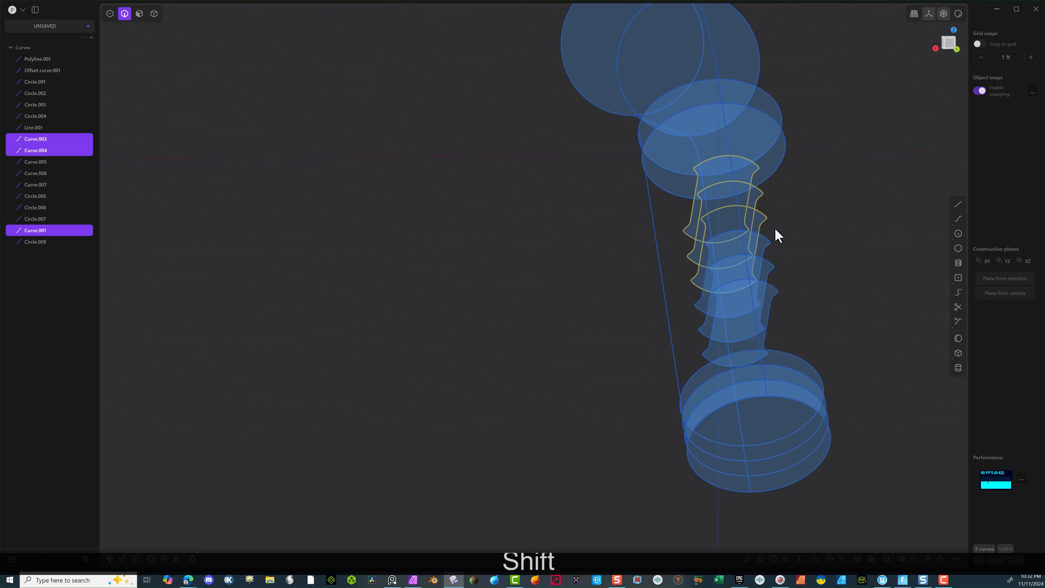
left_click(767, 234, "shift")
left_click(787, 283, "shift")
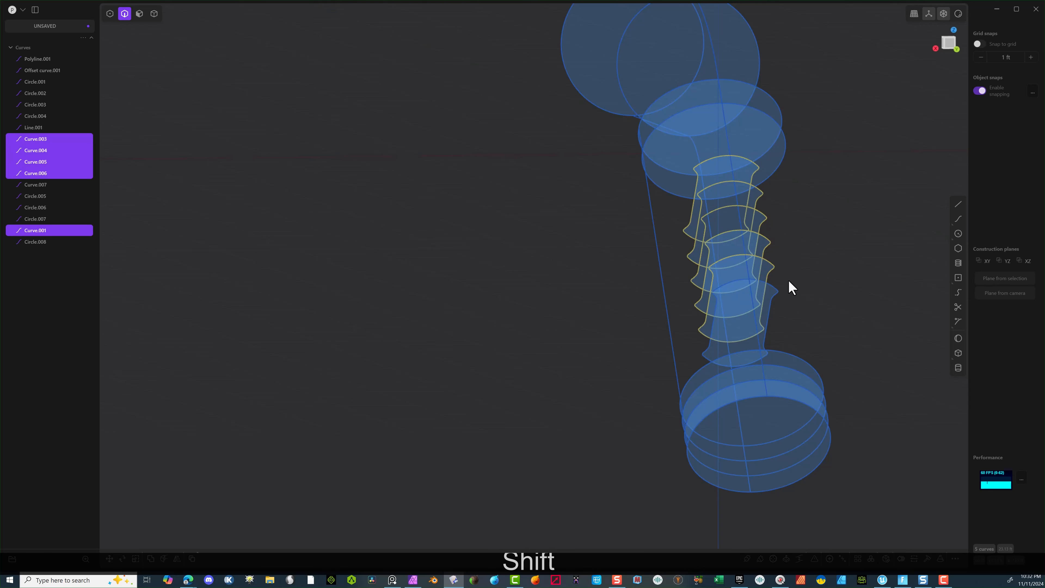
left_click(782, 296, "shift")
middle_click_drag(812, 294, 898, 117)
left_click(951, 42)
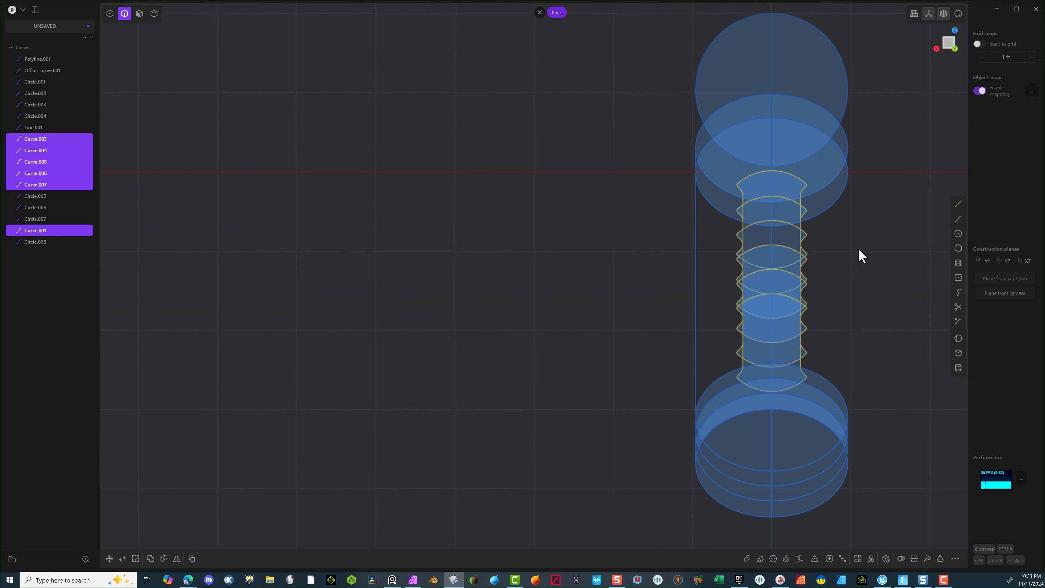
middle_click_drag(859, 257, 619, 260, "shift")
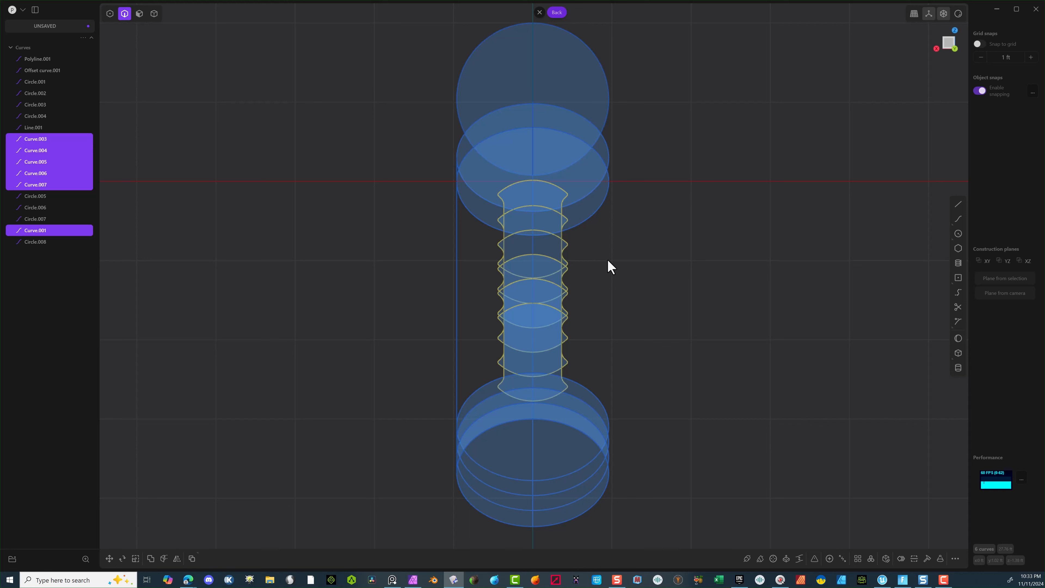
key("s")
key("s")
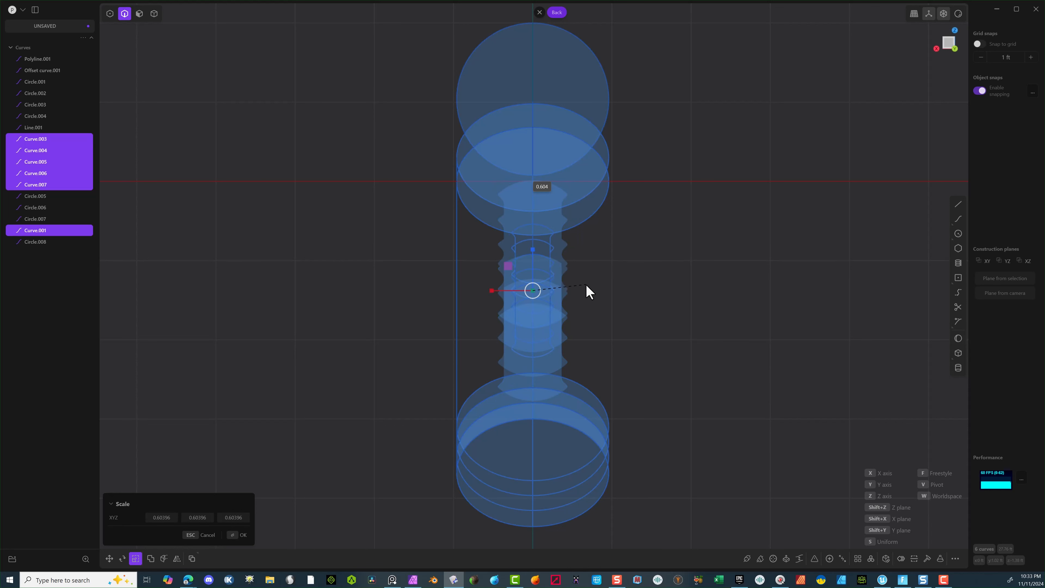
key("Escape")
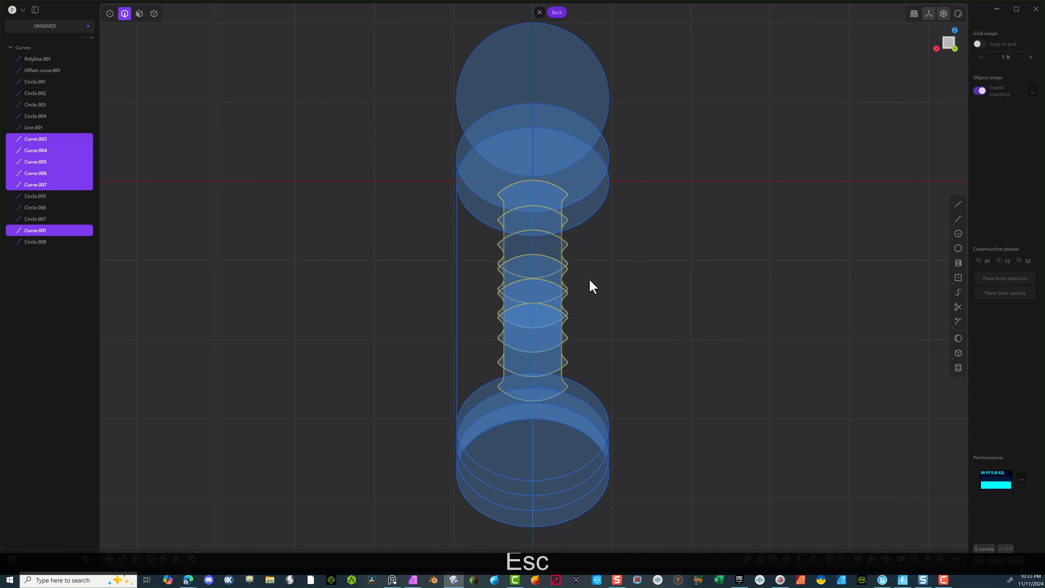
Step: Scale the six grip profiles along the X axis only, by a factor of about 1.52
key("s")
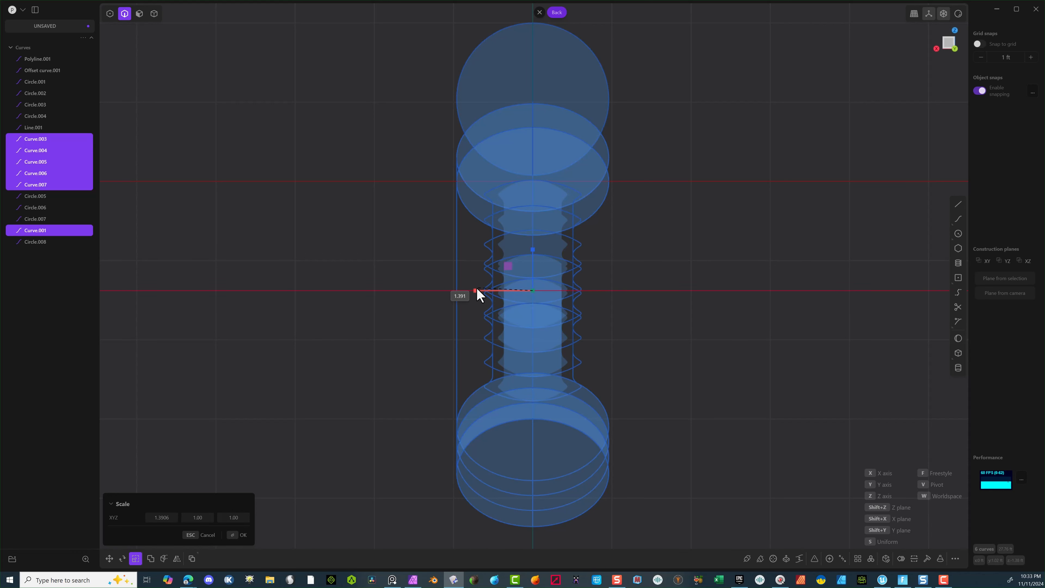
left_click(469, 295)
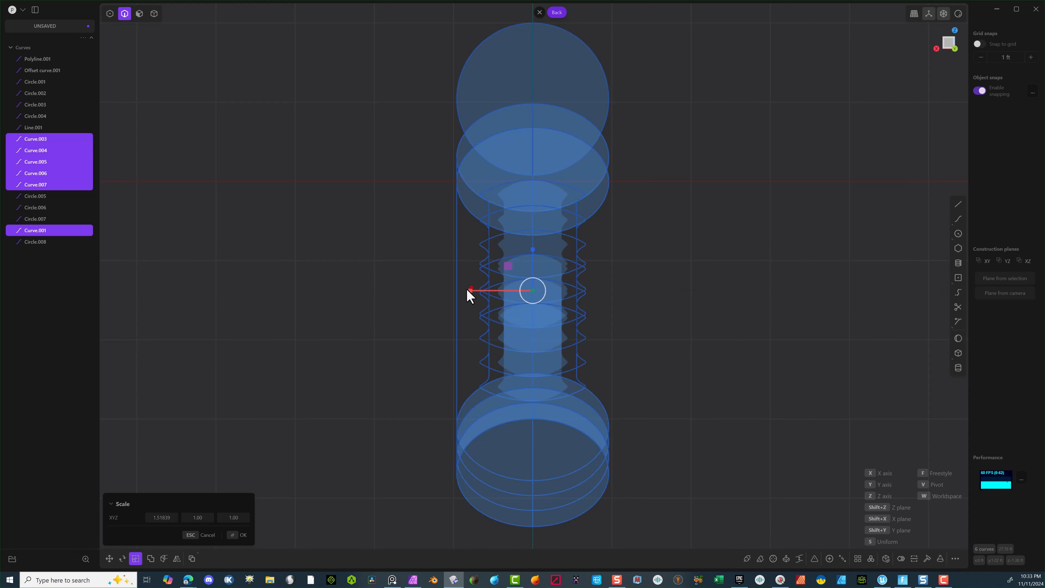
middle_click_drag(394, 326, 377, 391)
left_click(243, 534)
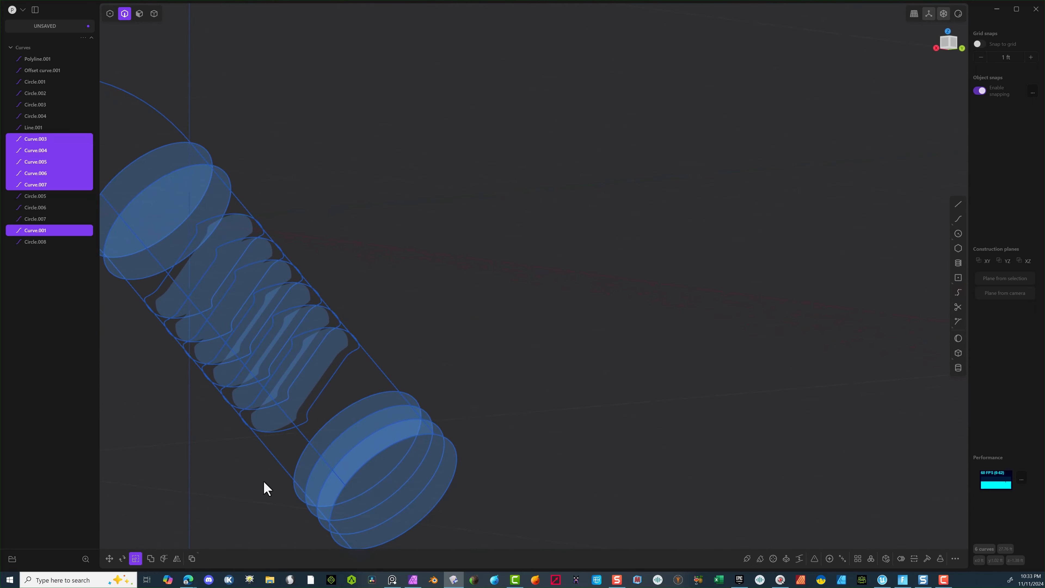
Step: Delete the uppermost grip profile, the one nearest the bend
middle_click_drag(448, 329, 595, 311)
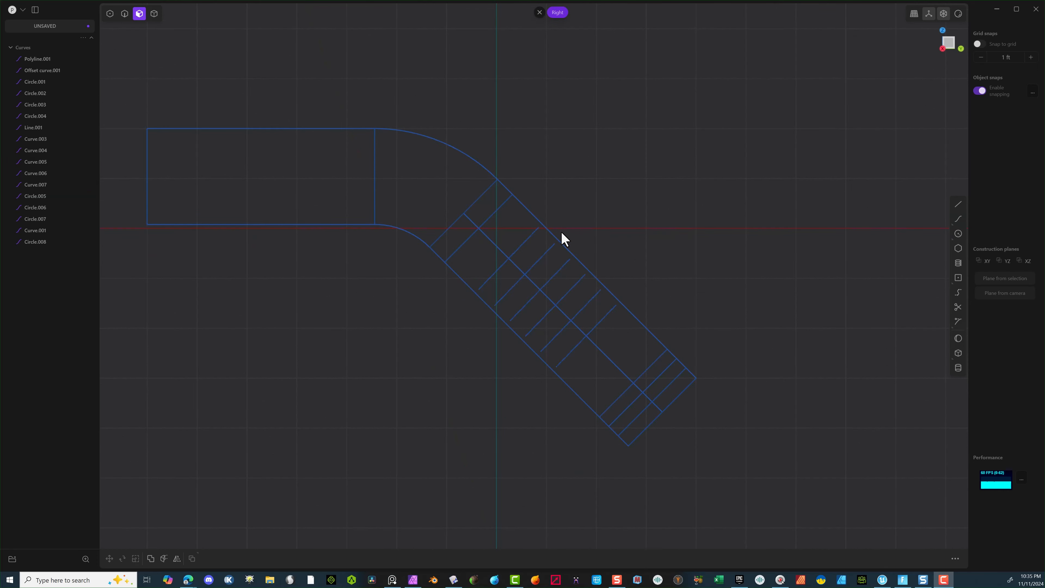
middle_click_drag(560, 205, 546, 223)
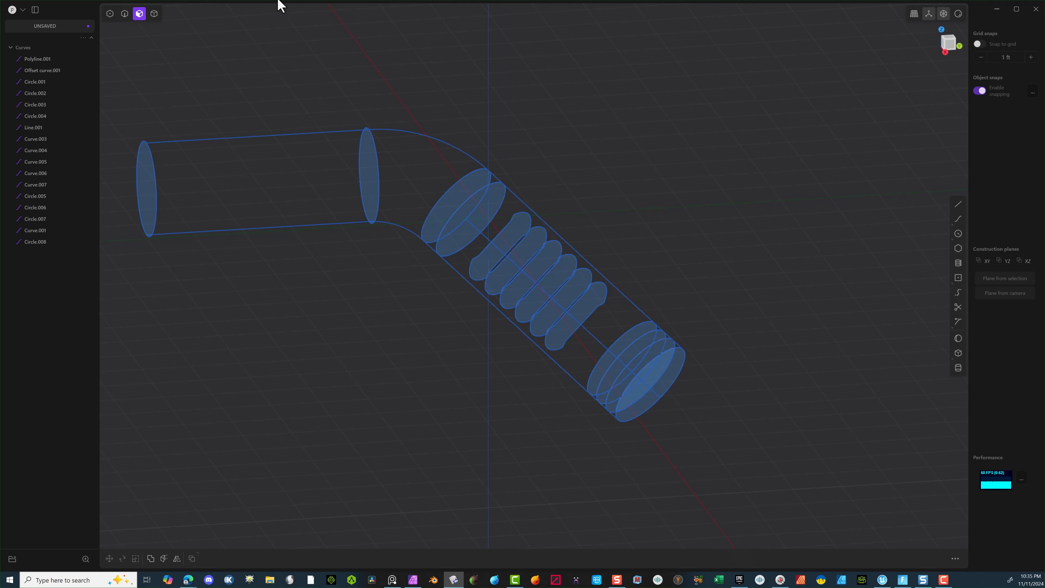
left_click(124, 14)
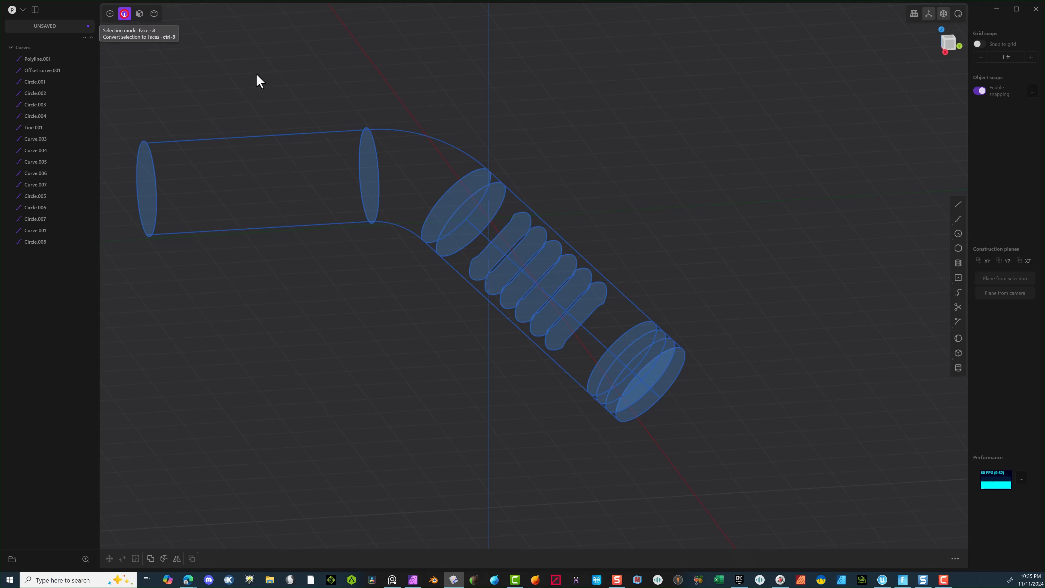
left_click(530, 218)
scroll(563, 213, "up", 3)
middle_click_drag(562, 222, 491, 192)
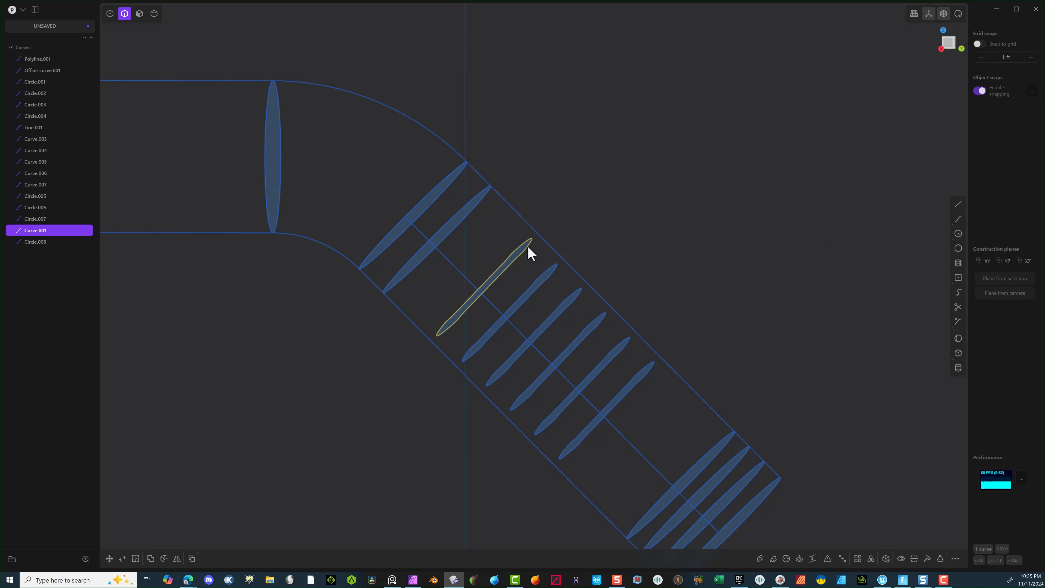
middle_click_drag(567, 236, 492, 252)
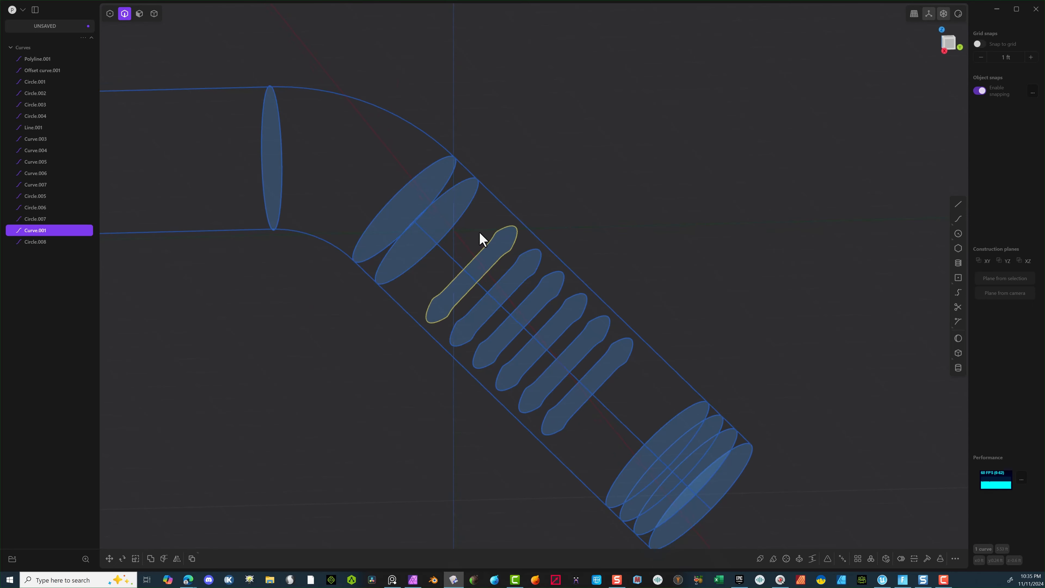
mouse_move(570, 206)
middle_mouse_down()
mouse_move(558, 201)
mouse_move(569, 206)
middle_mouse_up()
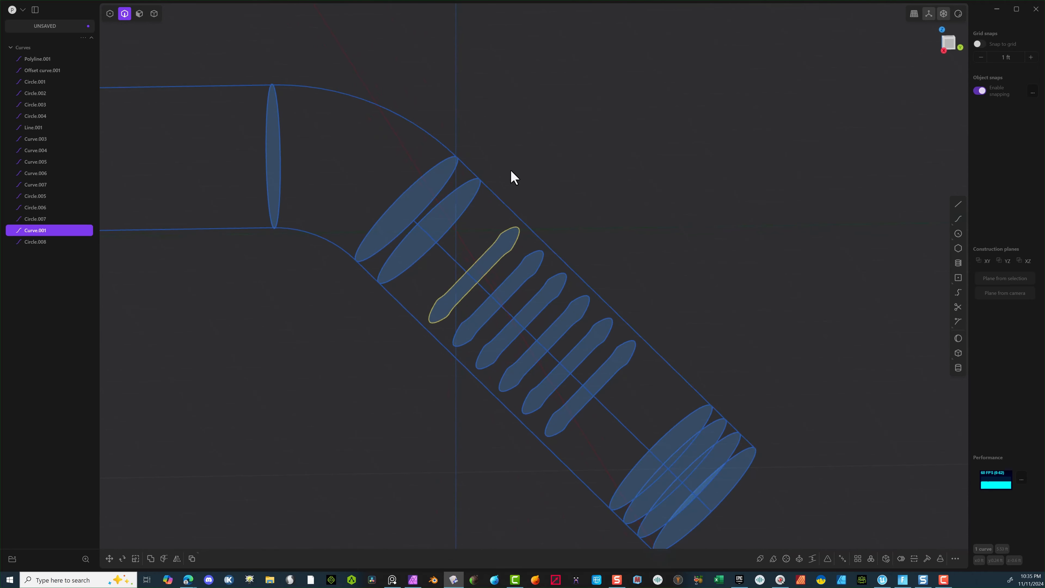
key("Delete")
middle_click_drag(585, 229, 568, 215)
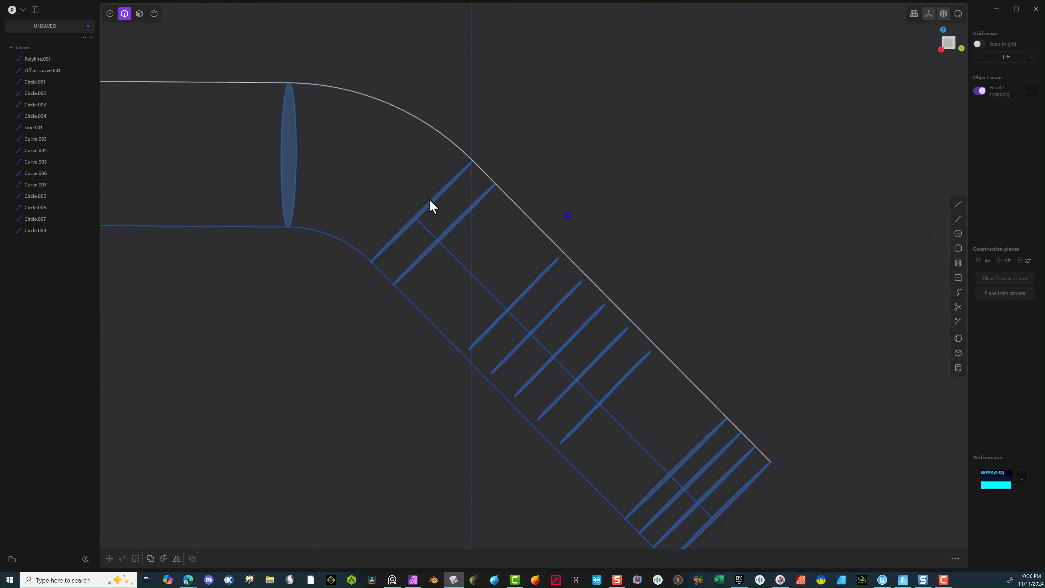
Step: In the right view, duplicate the circle at the bend's upper end and move the copy's lower end along the inner bend curve
middle_click_drag(429, 198, 346, 212)
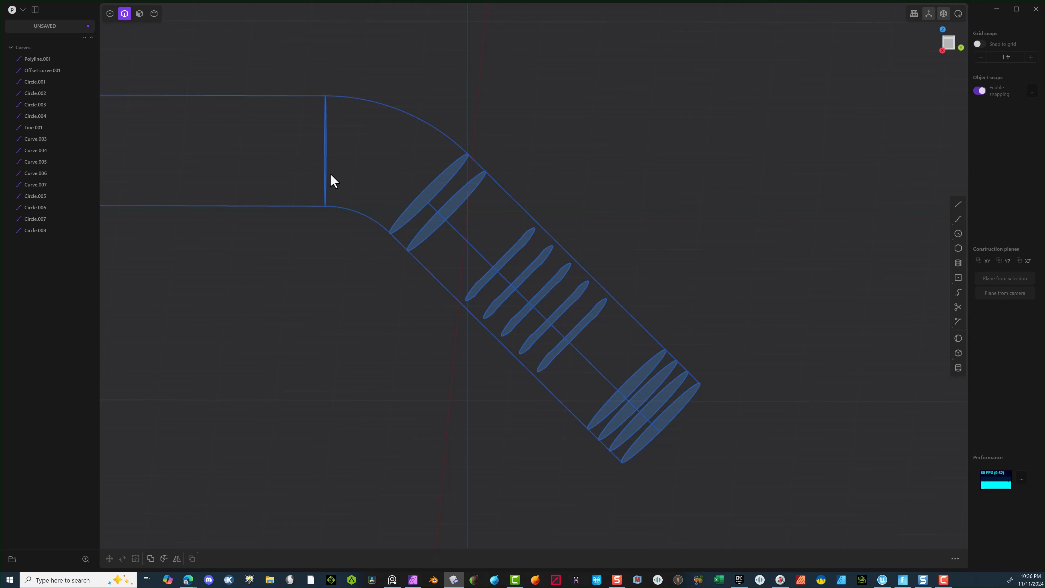
left_click(944, 51)
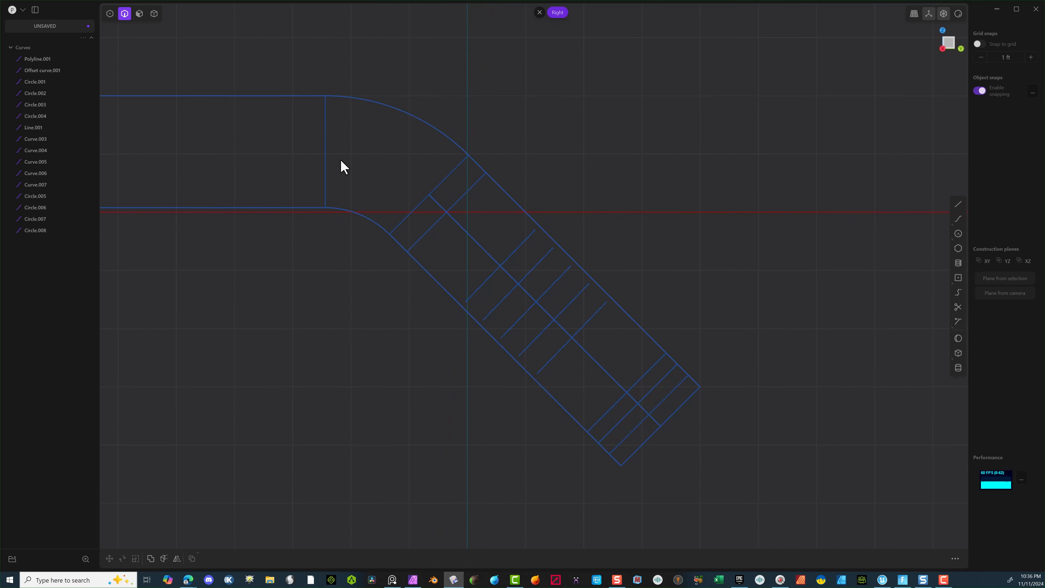
left_click(320, 155)
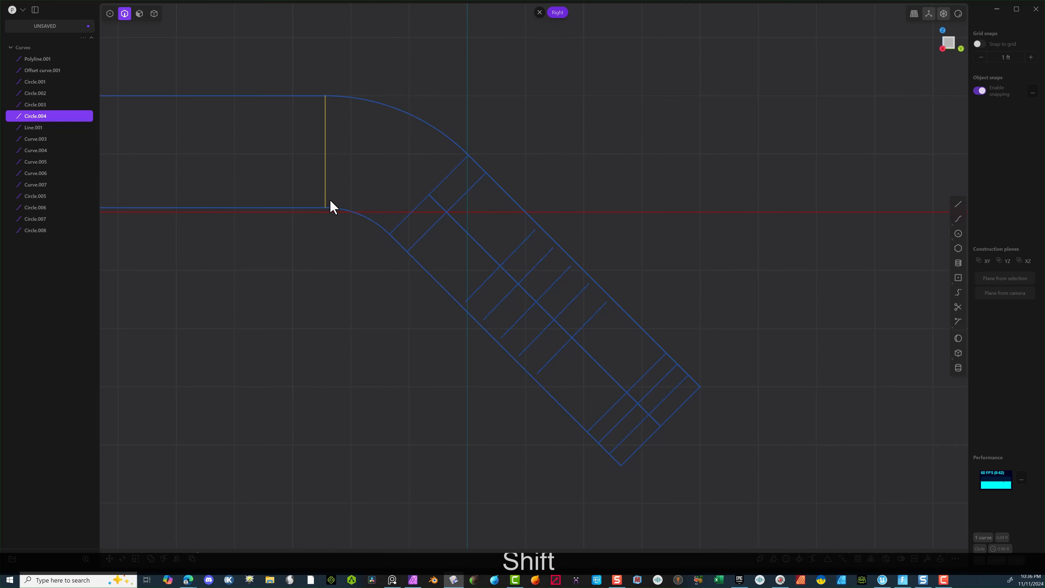
key("shift+d")
key("g")
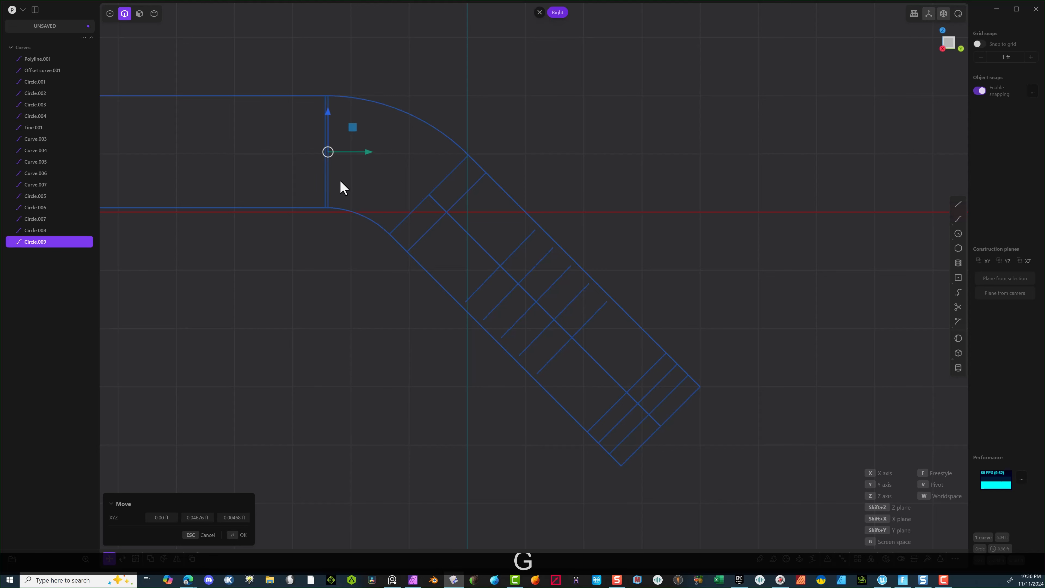
key("f")
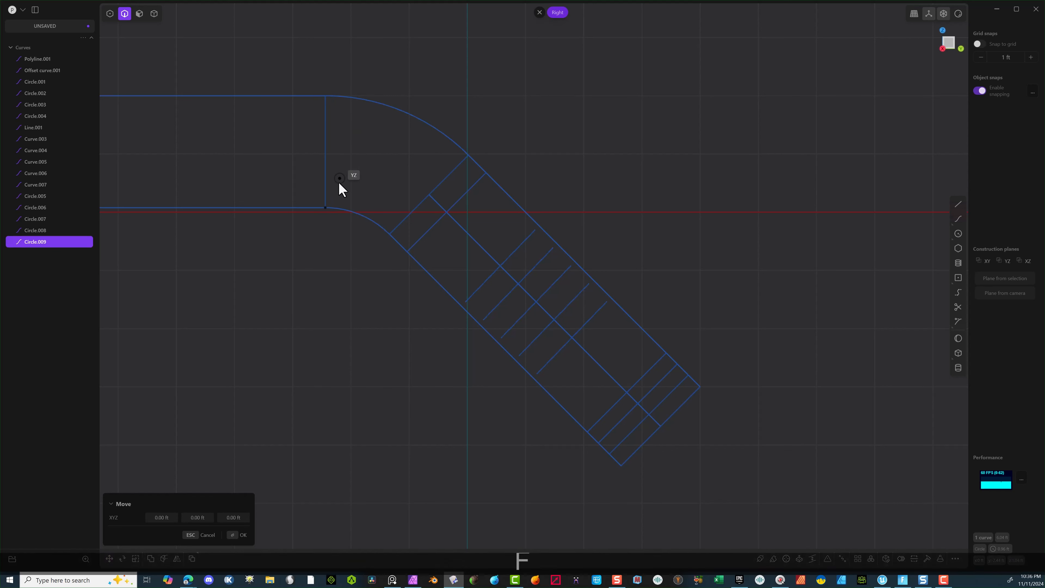
left_click(360, 224)
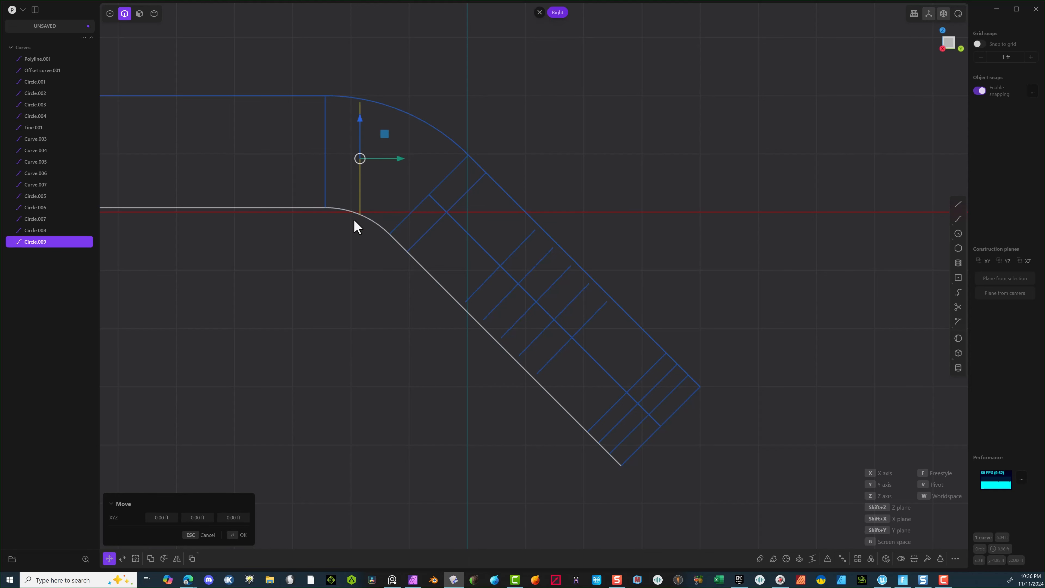
Step: Rotate the copied circle by about 25.4° around its lower end so its upper end meets the outer bend curve
key("r")
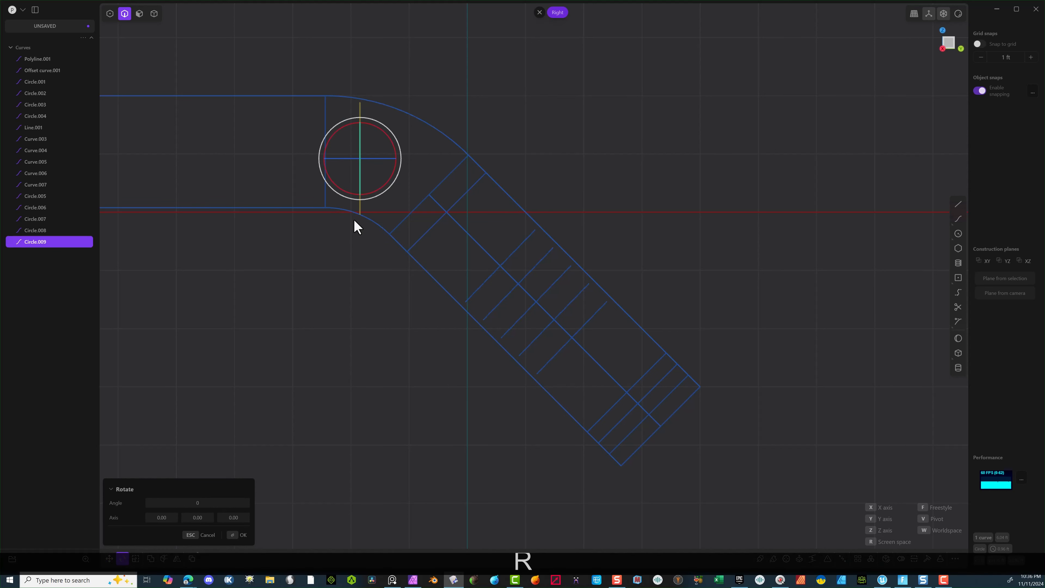
key("f")
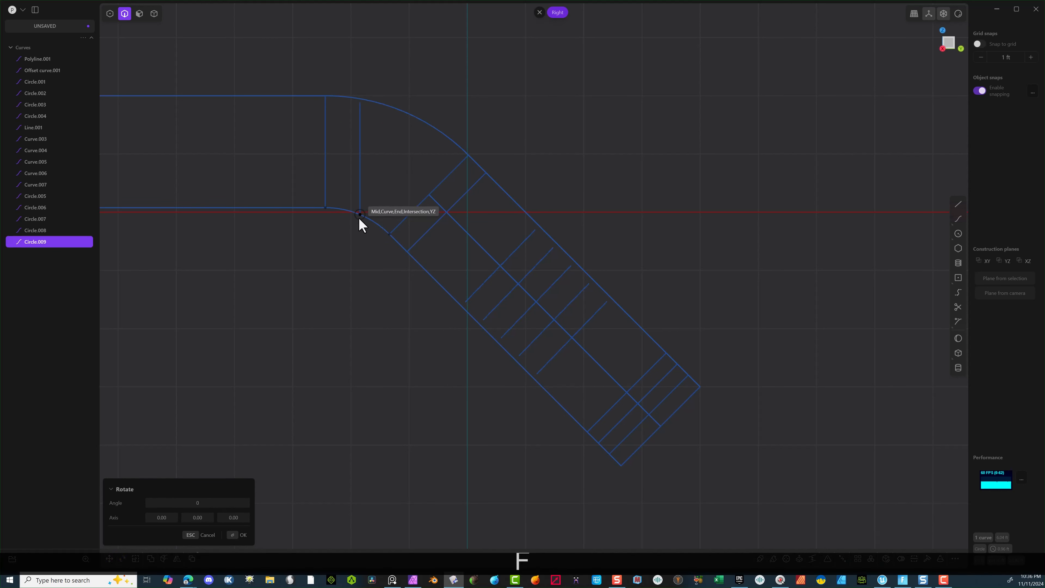
left_click(360, 214)
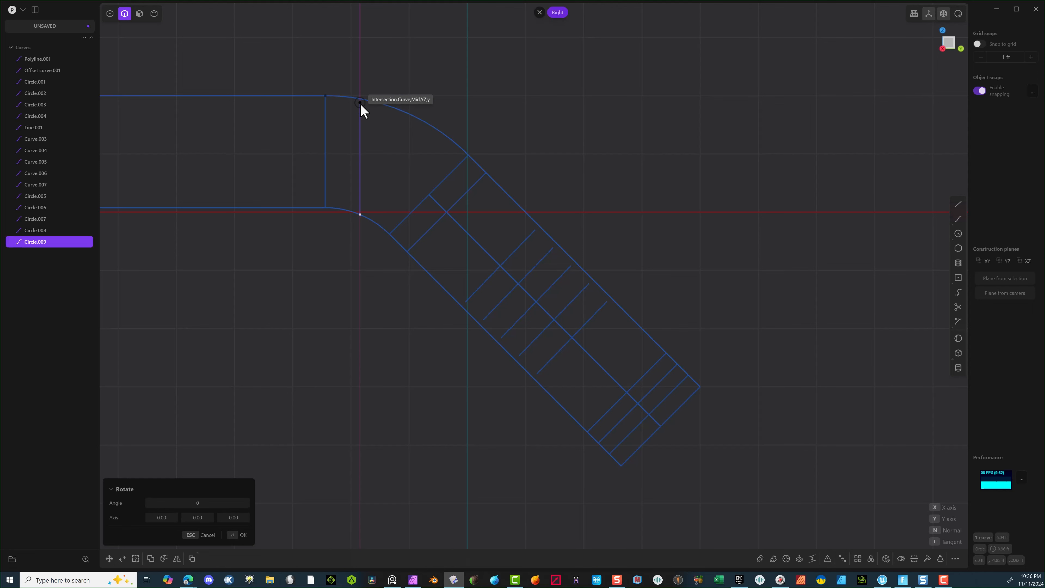
left_click(361, 104)
scroll(395, 119, "up", 5)
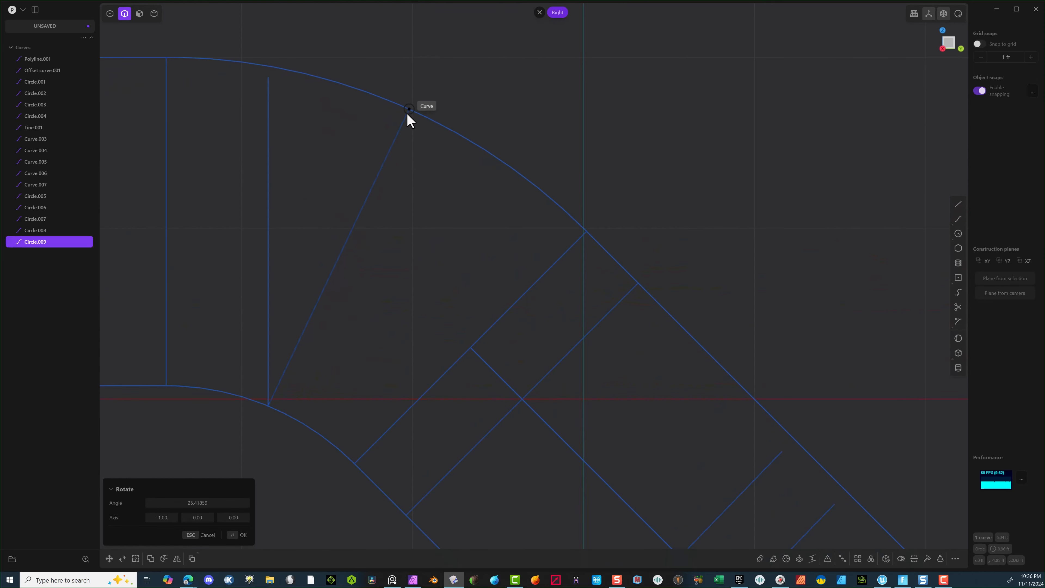
left_click(408, 113)
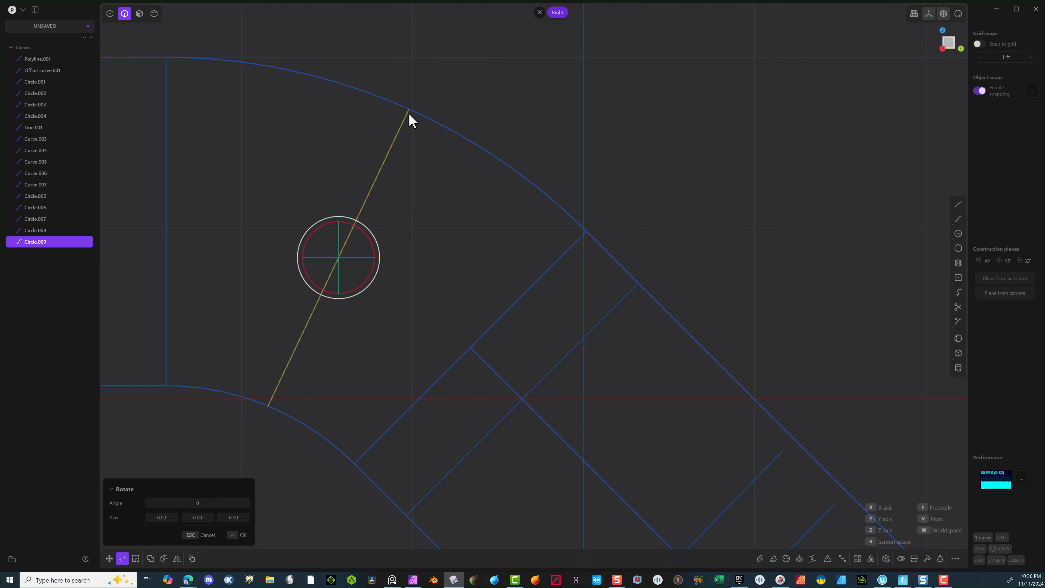
right_click(409, 115)
scroll(349, 178, "down", 4)
scroll(330, 192, "down", 2)
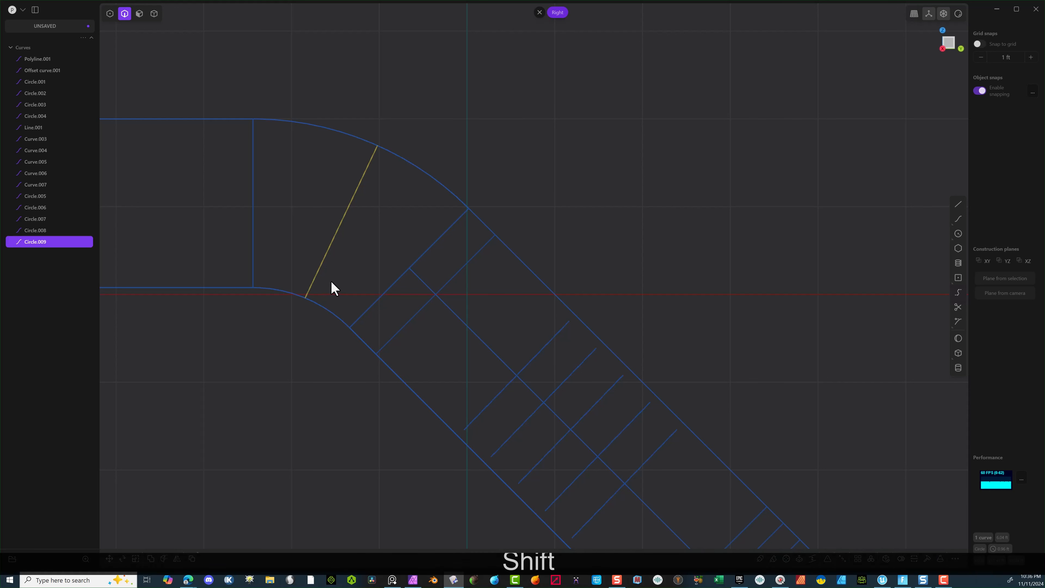
Step: Duplicate the tilted circle and move the copy back along the inner bend curve toward the straight section
key("shift+d")
key("g")
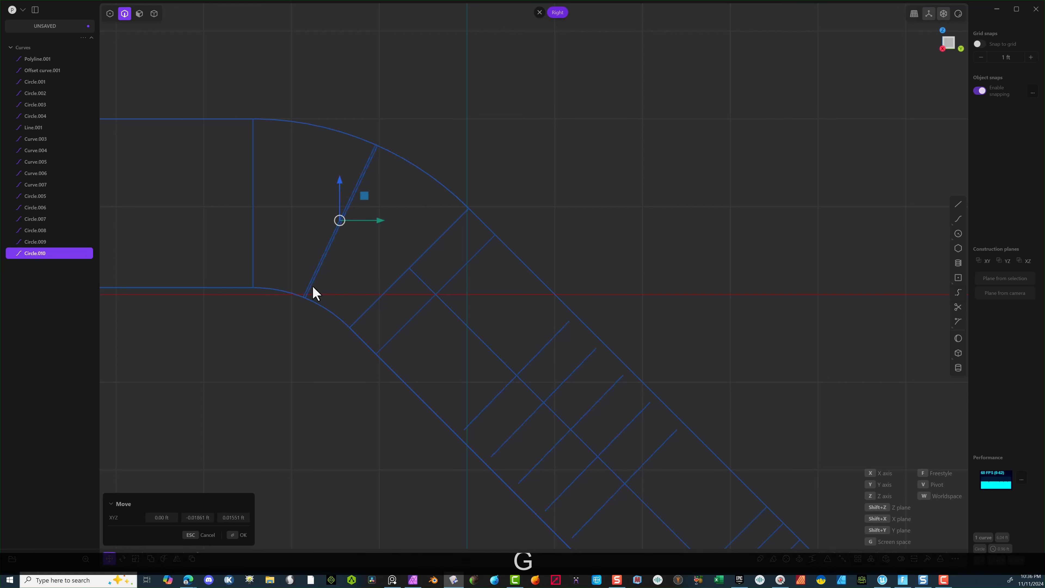
key("f")
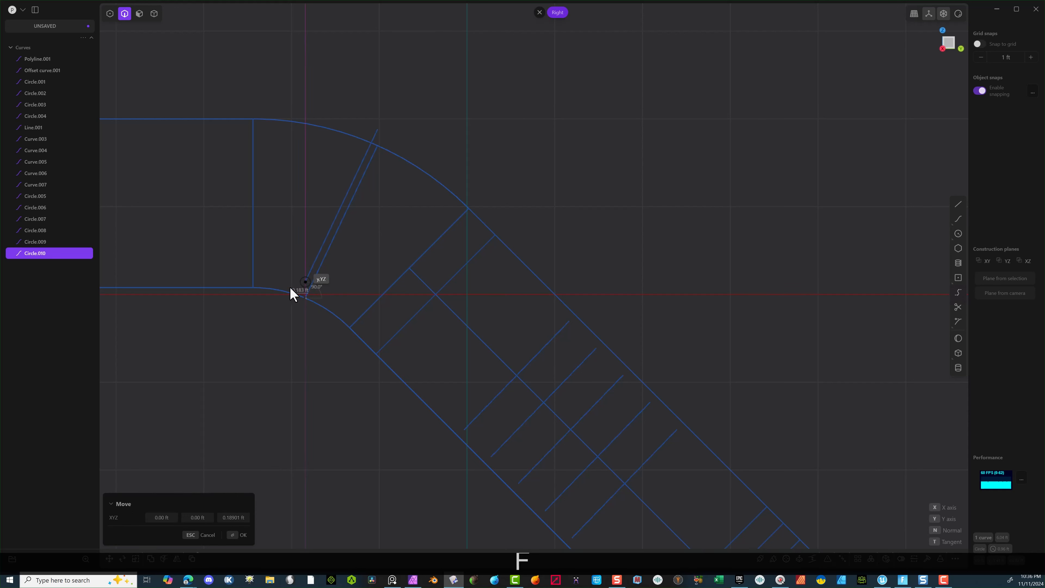
left_click(279, 291)
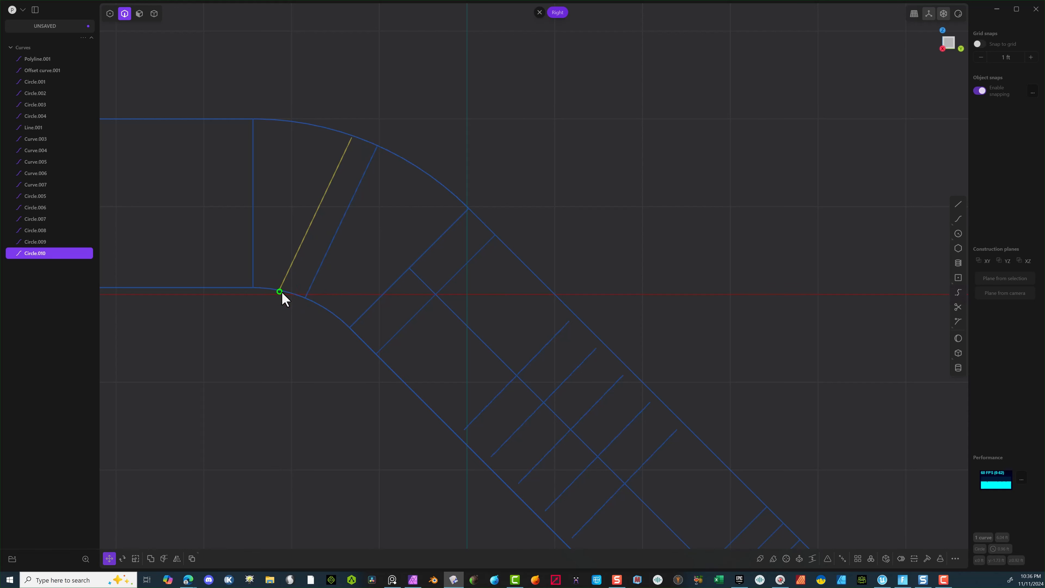
Step: Duplicate the original tilted circle again and move the copy down the inner bend curve toward the grip
left_click(322, 268)
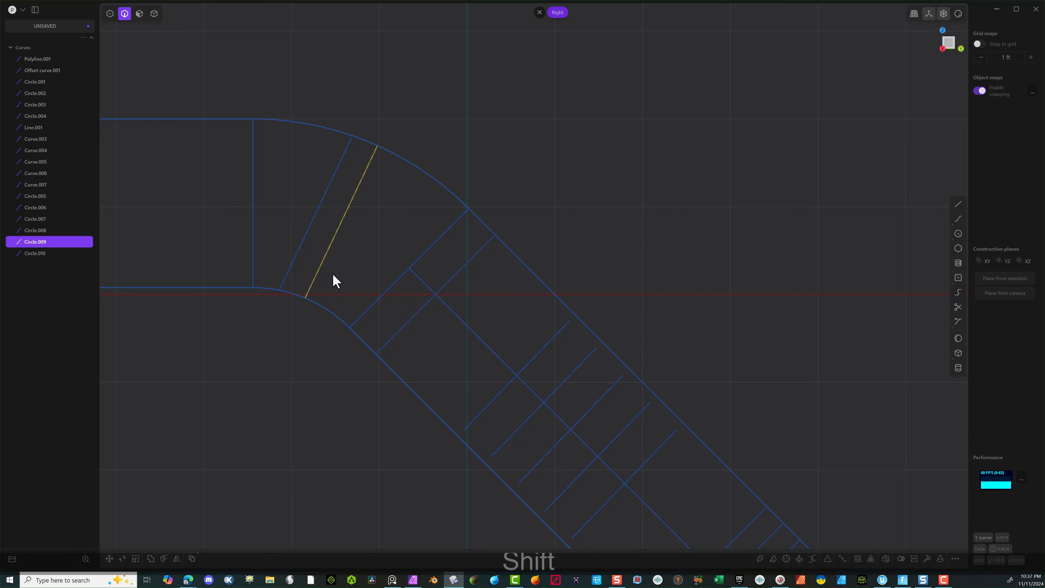
key("shift+d")
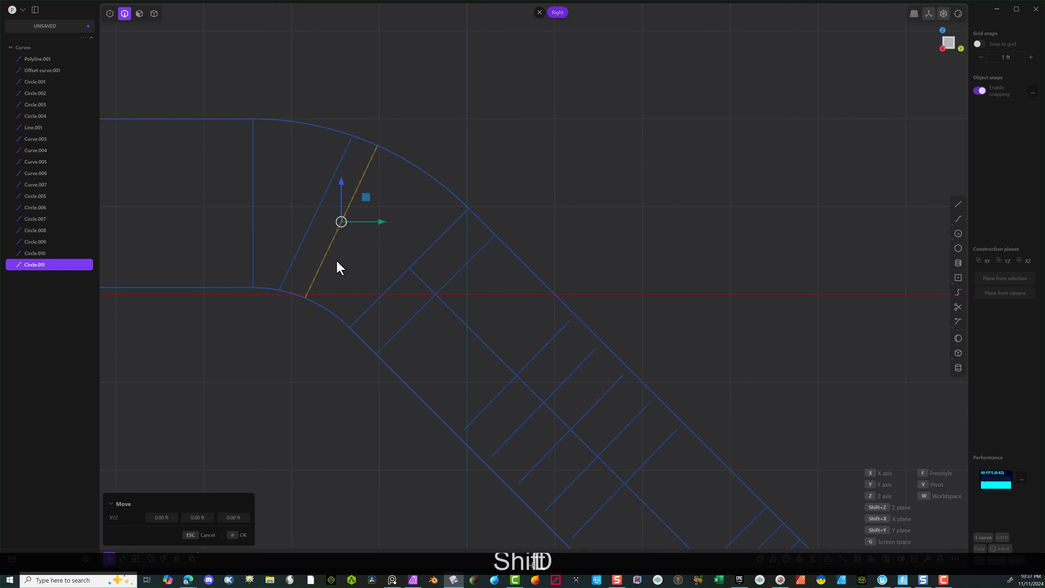
key("g")
key("f")
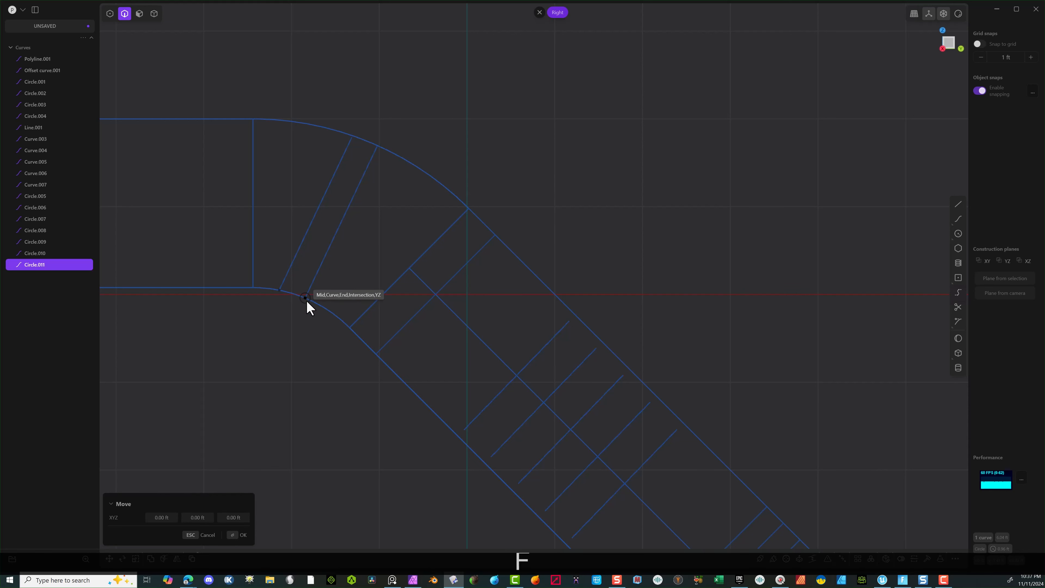
left_click(308, 300)
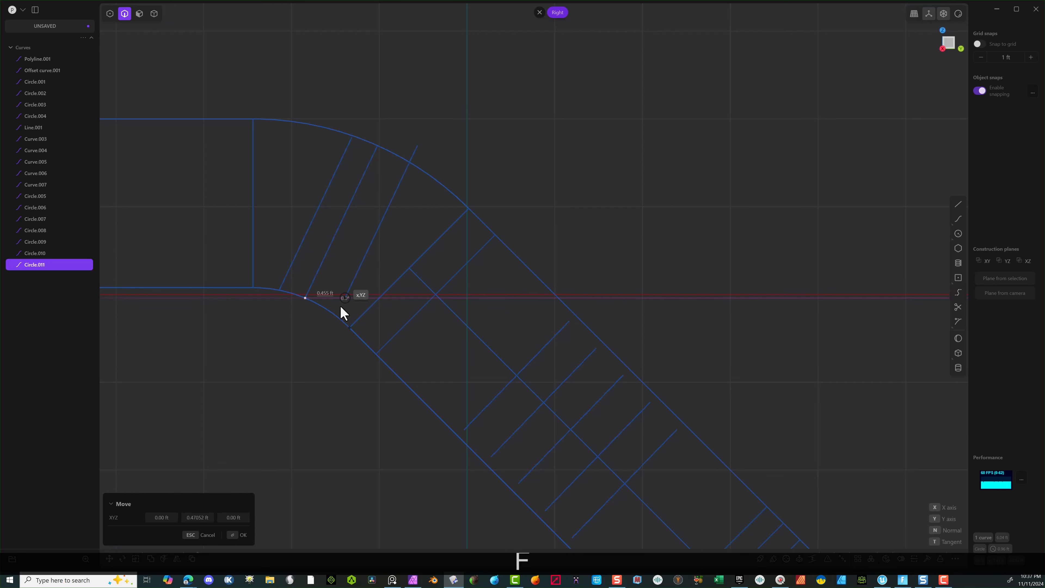
left_click(327, 311)
key("Return")
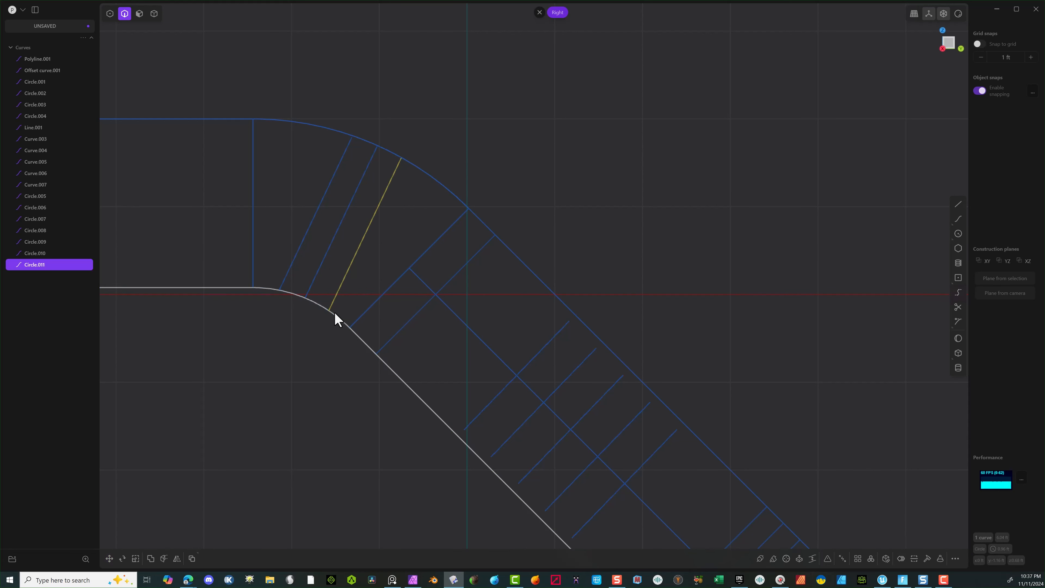
Step: Rotate the copy nearest the grip by about 7.9° around its lower end to meet the outer bend curve and deselect it
key("r")
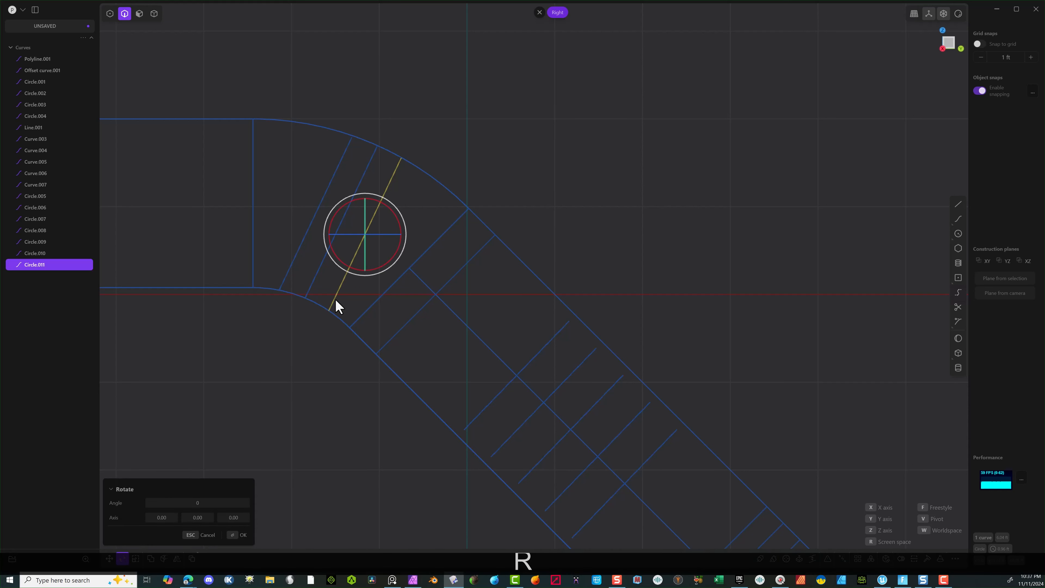
key("f")
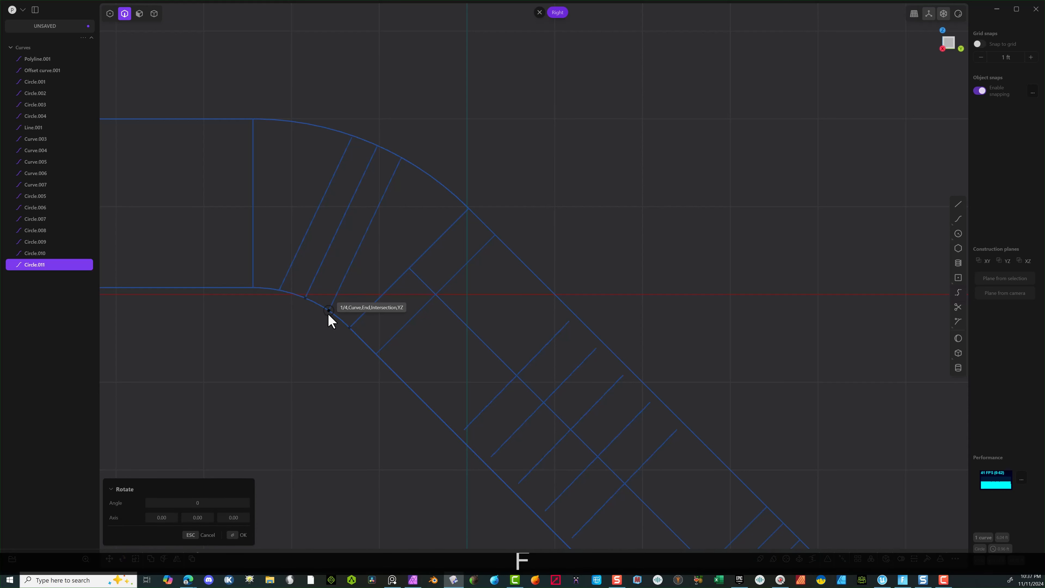
left_click(401, 158)
scroll(409, 176, "up", 5)
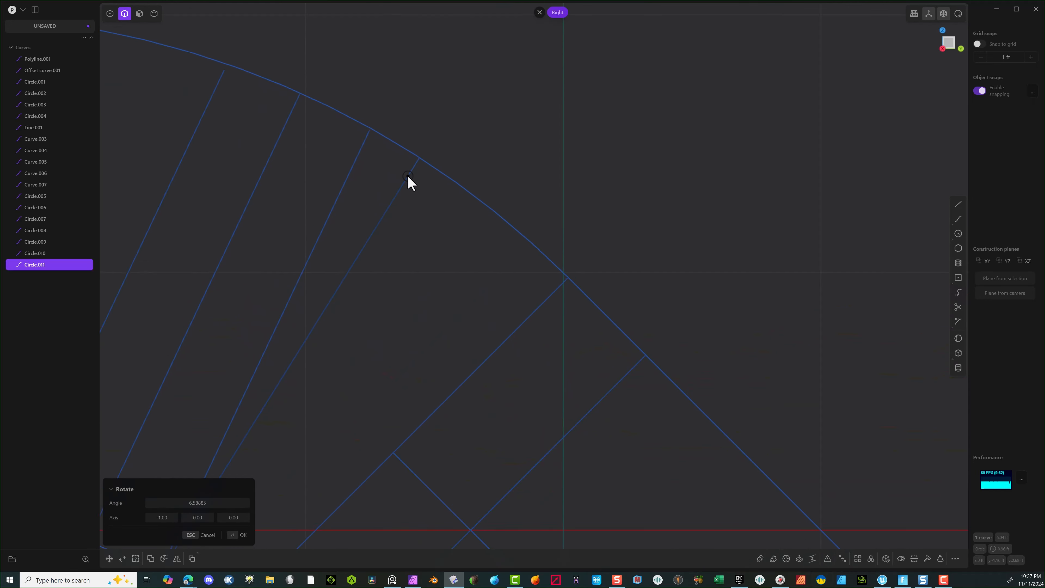
scroll(410, 177, "up", 2)
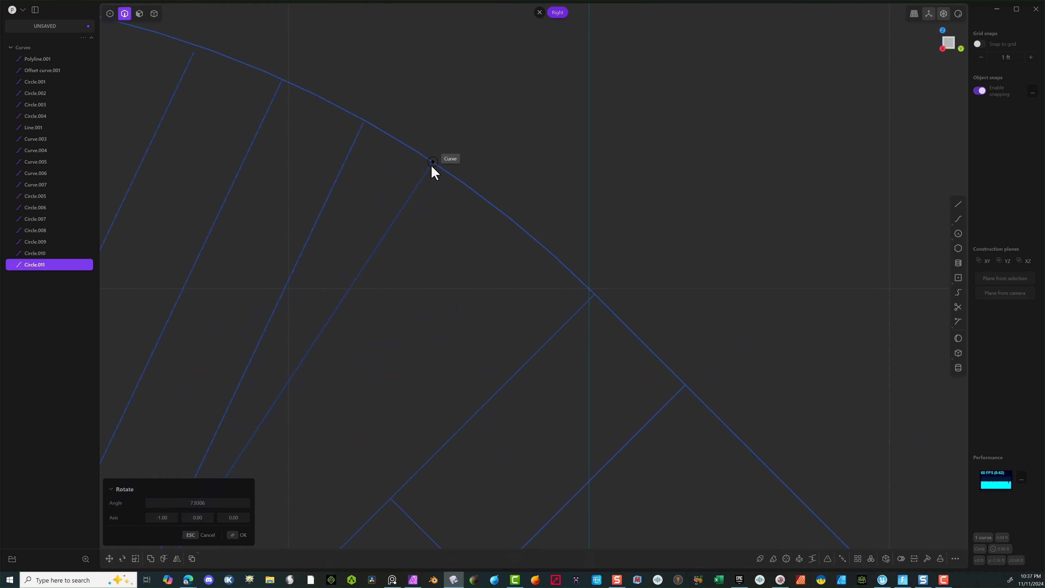
left_click(432, 166)
scroll(429, 172, "down", 8)
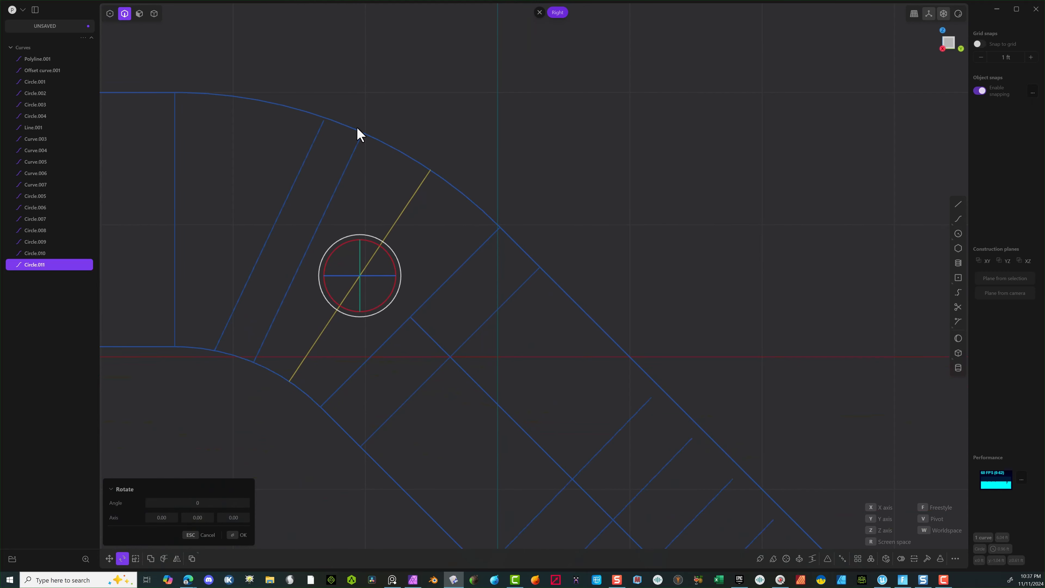
left_click(237, 464)
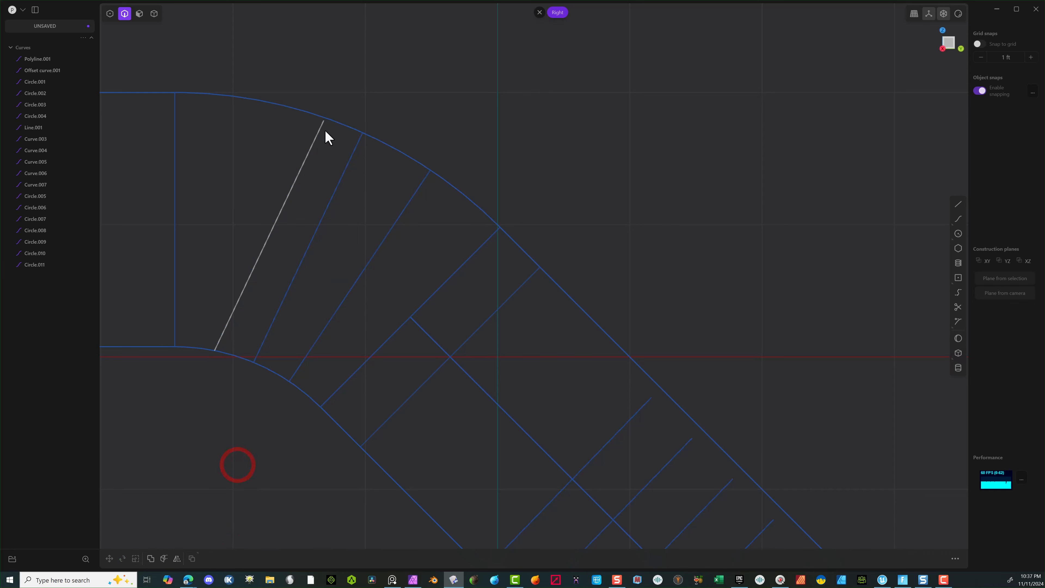
Step: Rotate the tilted circle nearest the straight section by about 16° around its lower end so its upper end meets the outer bend curve
left_click(302, 168)
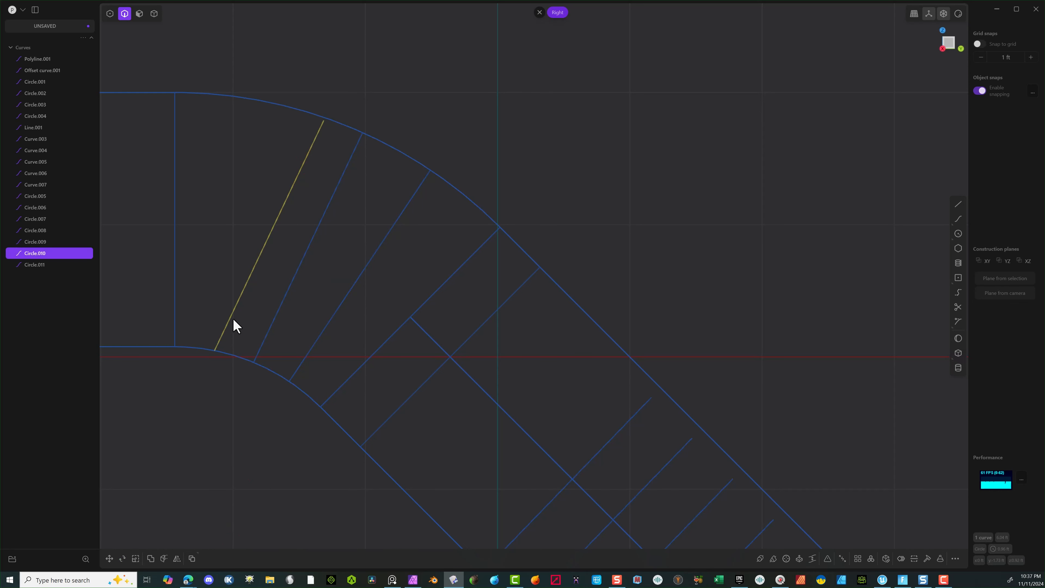
key("r")
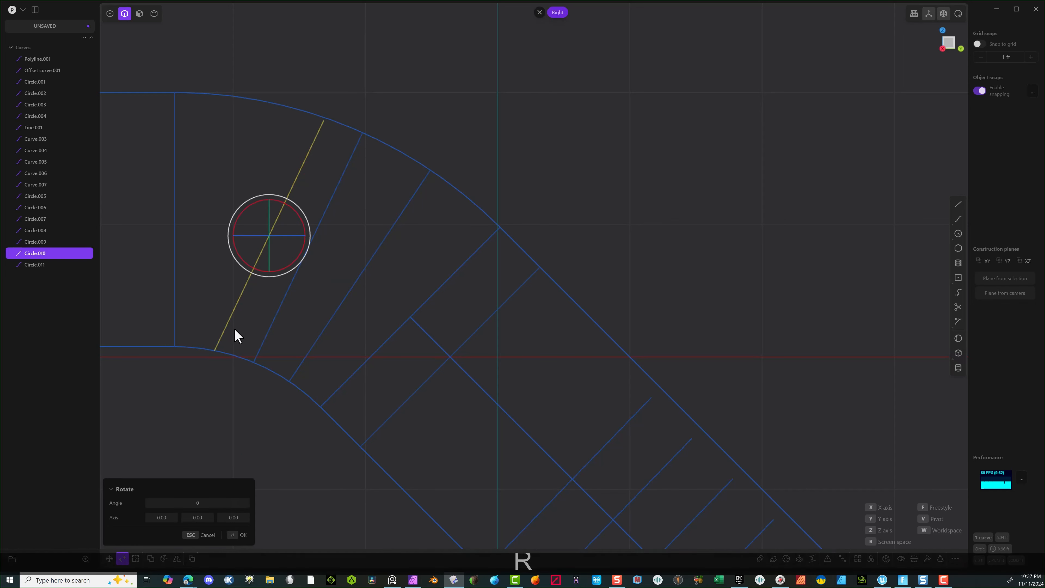
key("f")
left_click(215, 349)
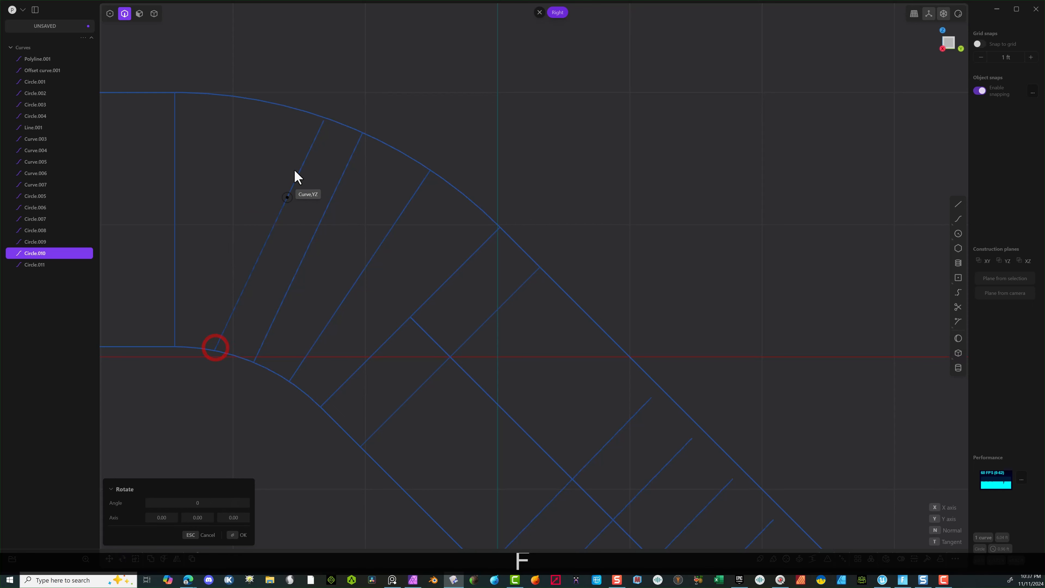
left_click(323, 122)
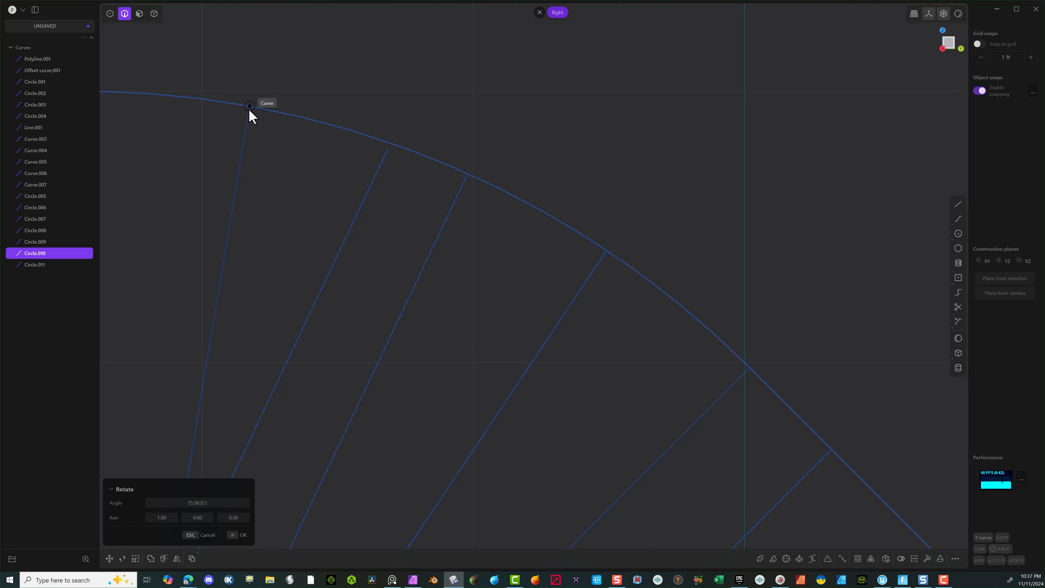
left_click(249, 110)
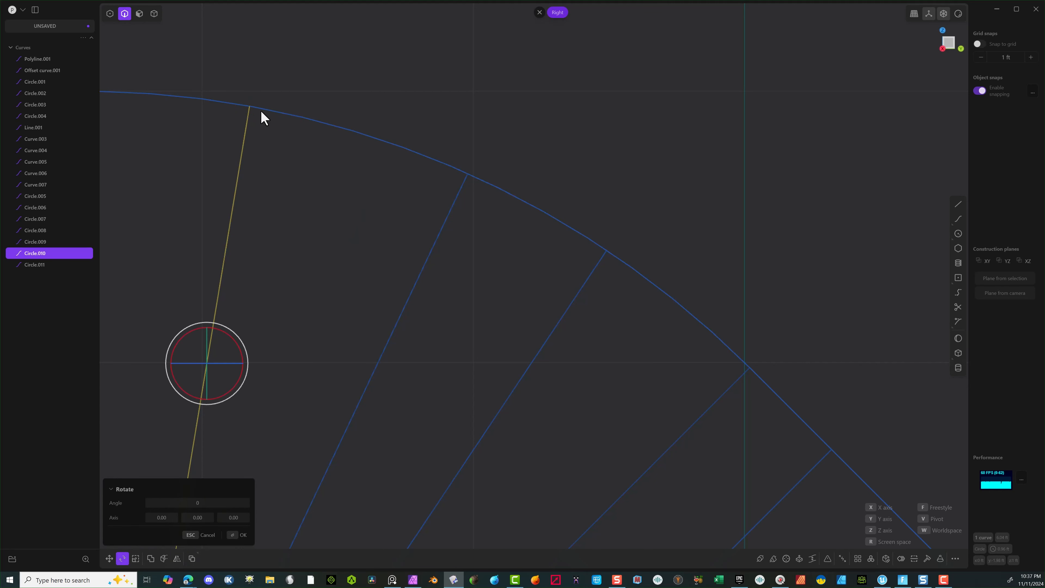
scroll(396, 172, "down", 5)
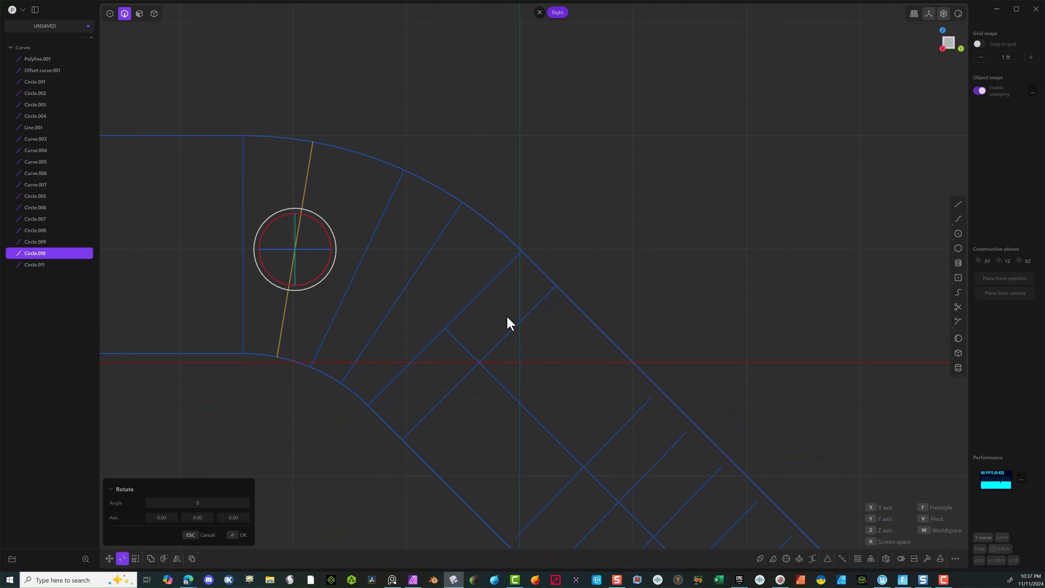
scroll(504, 181, "down", 1)
right_click(492, 215)
Step: Try to loft through all the circles and grip profiles, from the handle's free end to the start of the bend
middle_click_drag(492, 215, 514, 234)
scroll(585, 247, "down", 2)
middle_click_drag(587, 251, 522, 220)
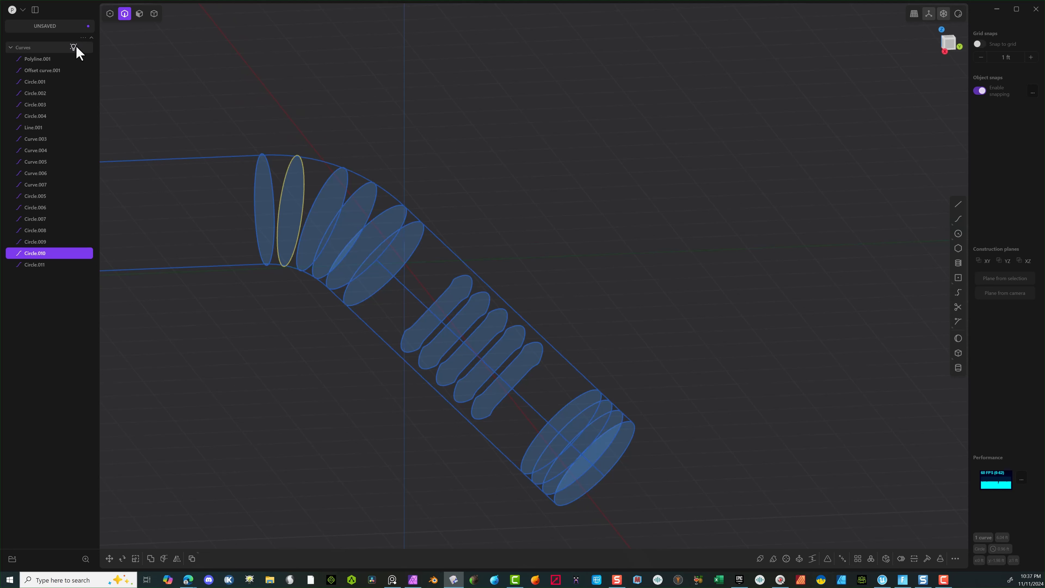
left_click(641, 305)
left_click(621, 446)
key("e")
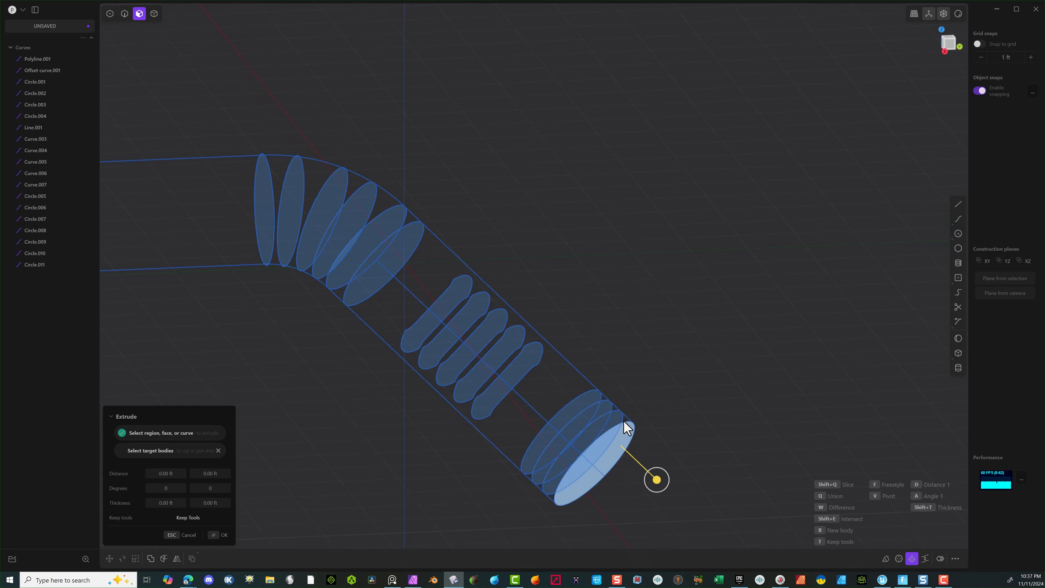
left_click(616, 414, "shift")
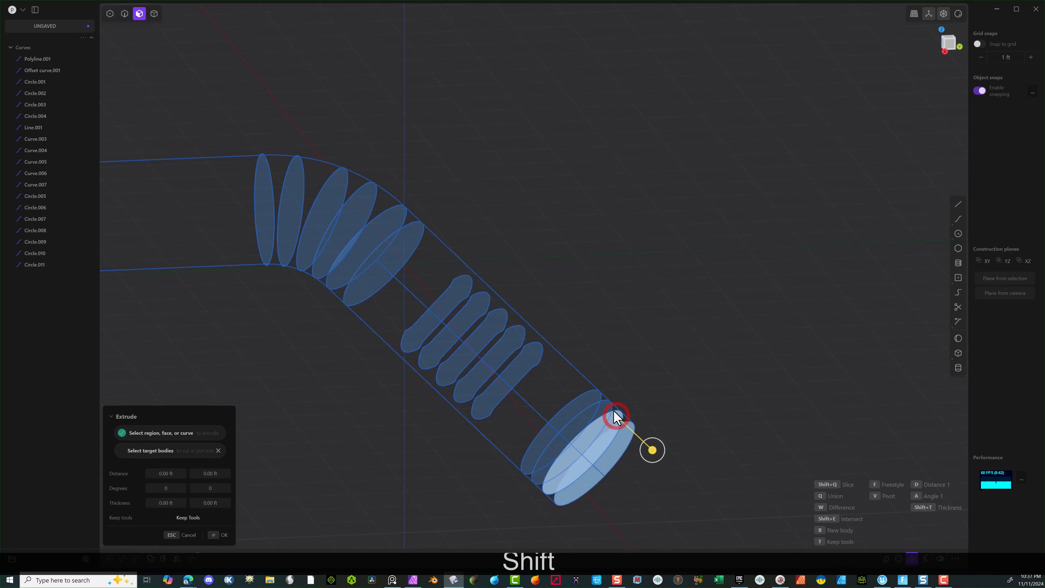
left_click(609, 405, "shift")
left_click(596, 393, "shift")
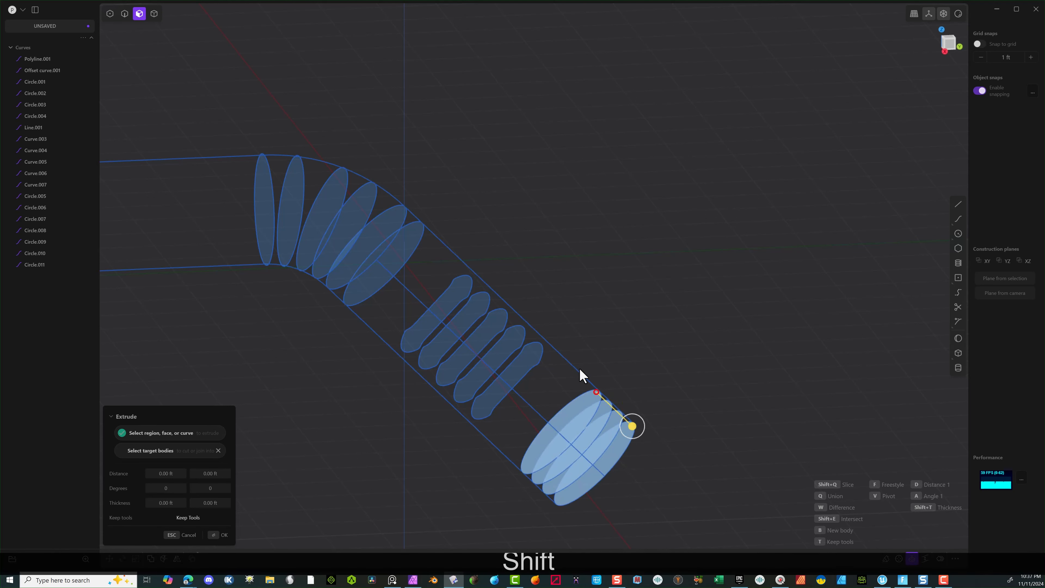
left_click(537, 353, "shift")
left_click(515, 333, "shift")
left_click(499, 320, "shift")
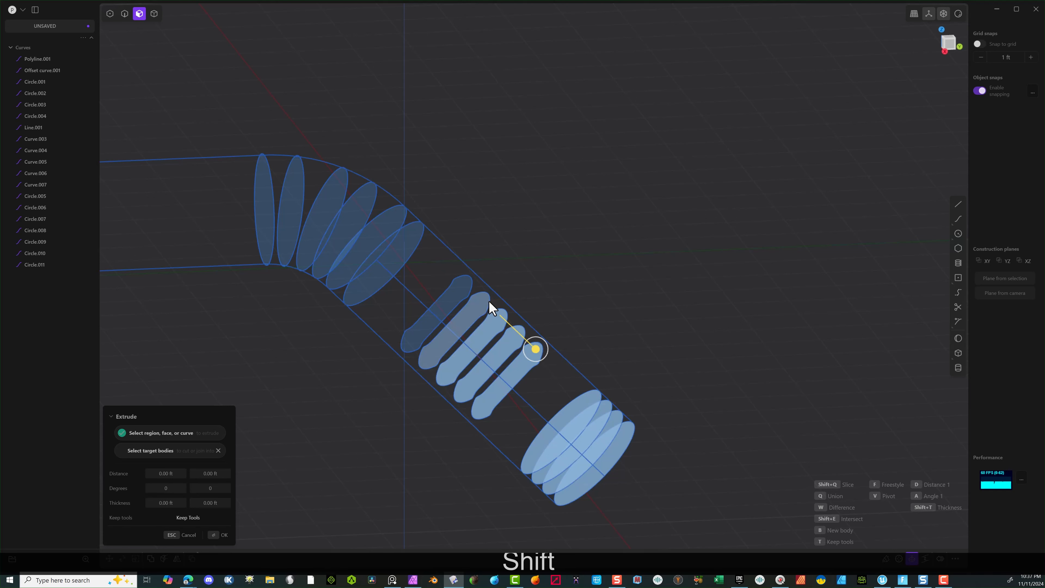
left_click(483, 302, "shift")
left_click(464, 289, "shift")
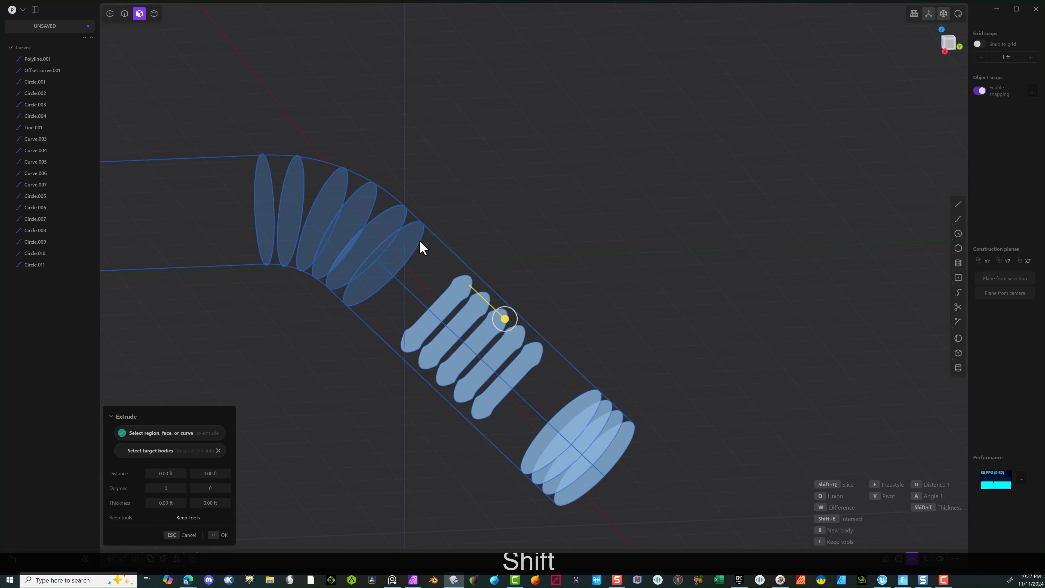
left_click(422, 247, "shift")
left_click(395, 218, "shift")
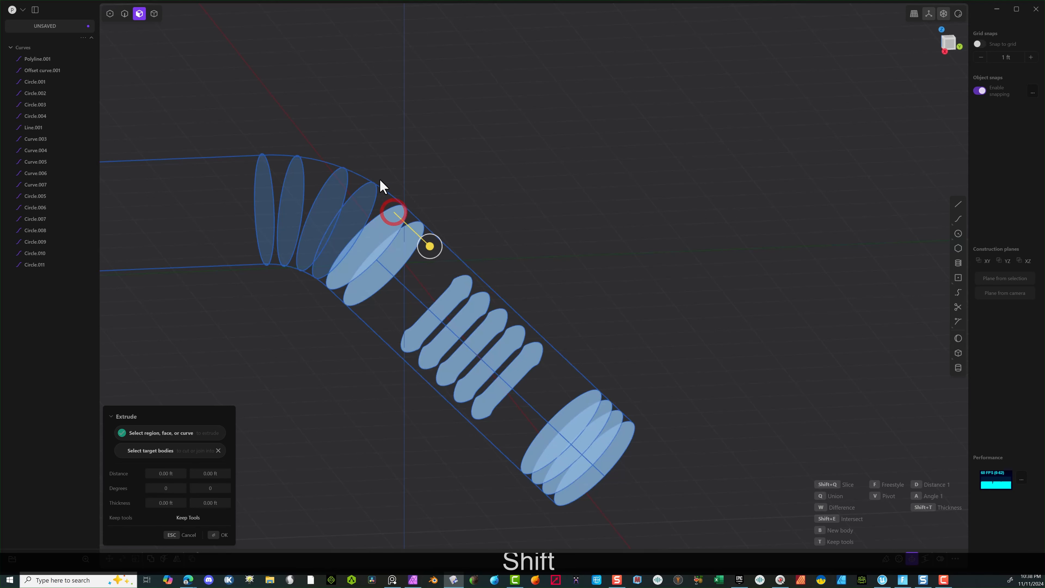
left_click(362, 196, "shift")
left_click(334, 185, "shift")
left_click(301, 181, "shift")
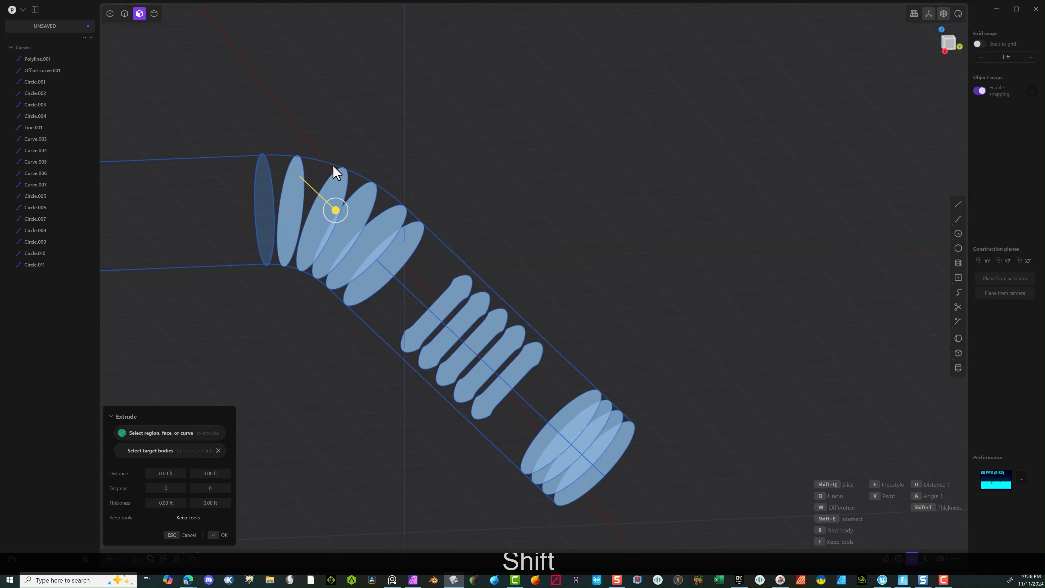
left_click(263, 194, "shift")
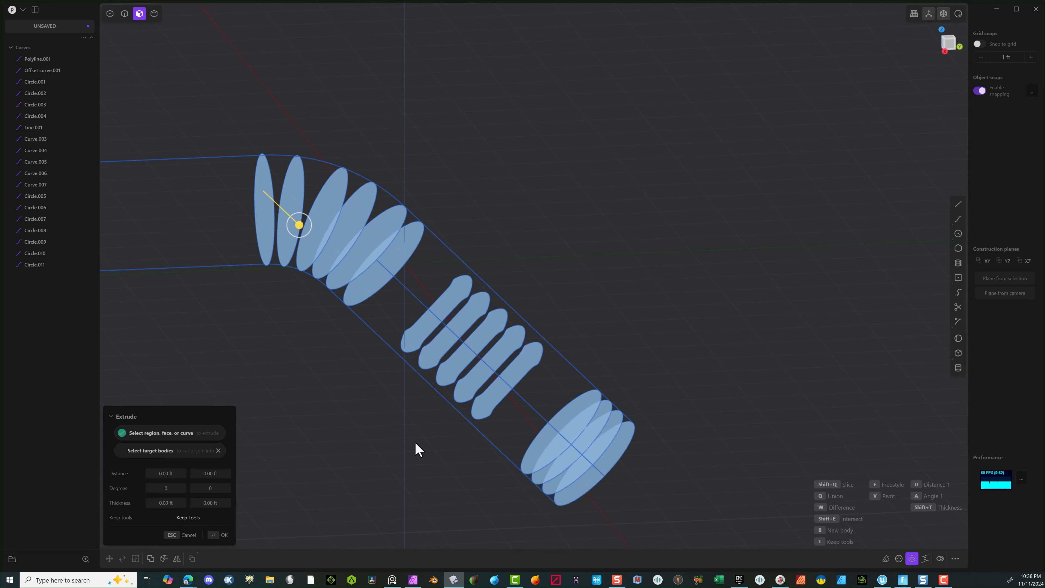
key("l")
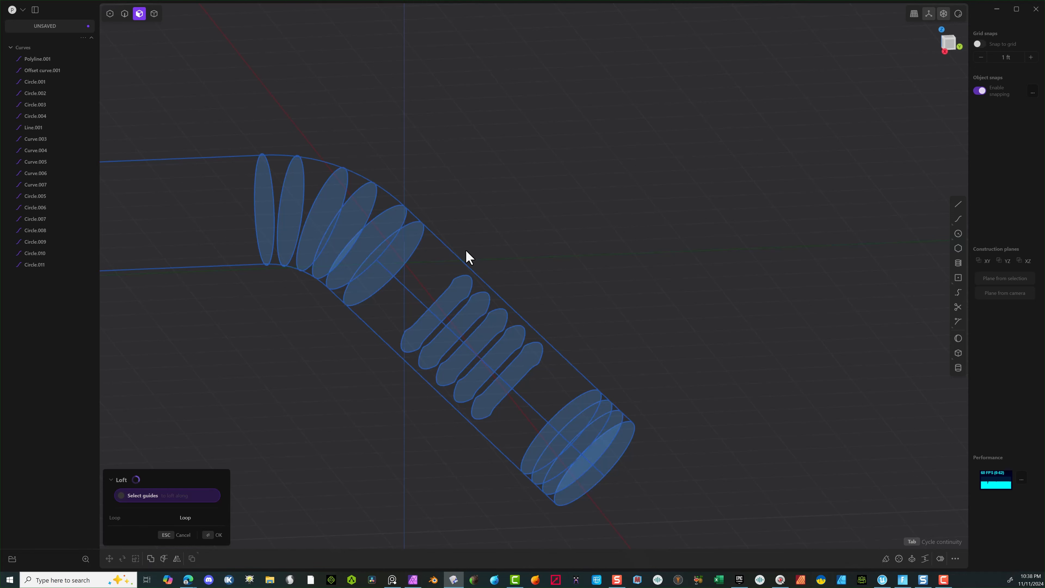
Step: Examine the loft preview's surface around the grip and bend from several angles and cancel the loft
middle_click_drag(492, 248, 474, 282)
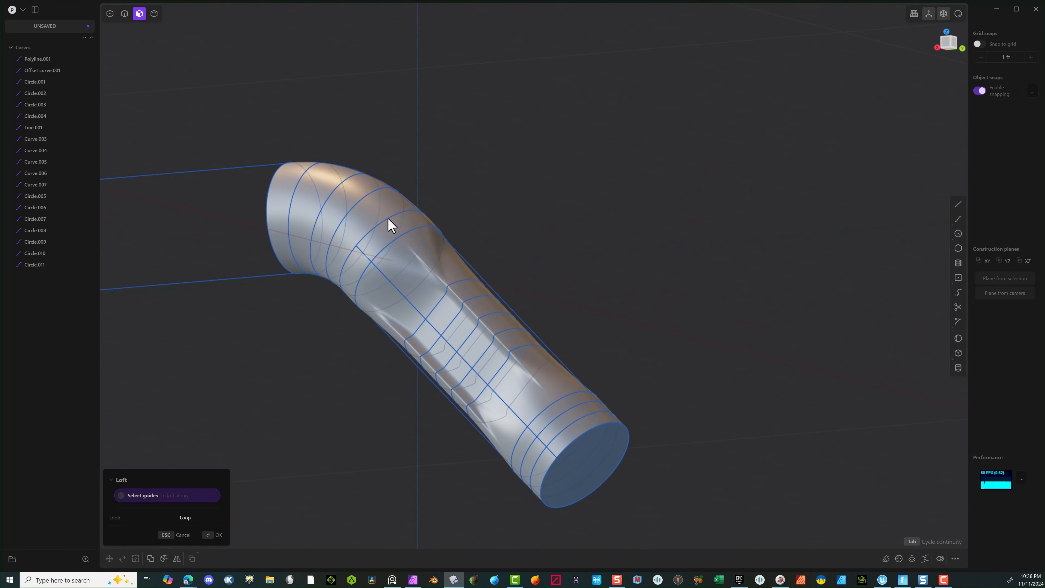
scroll(588, 441, "up", 10)
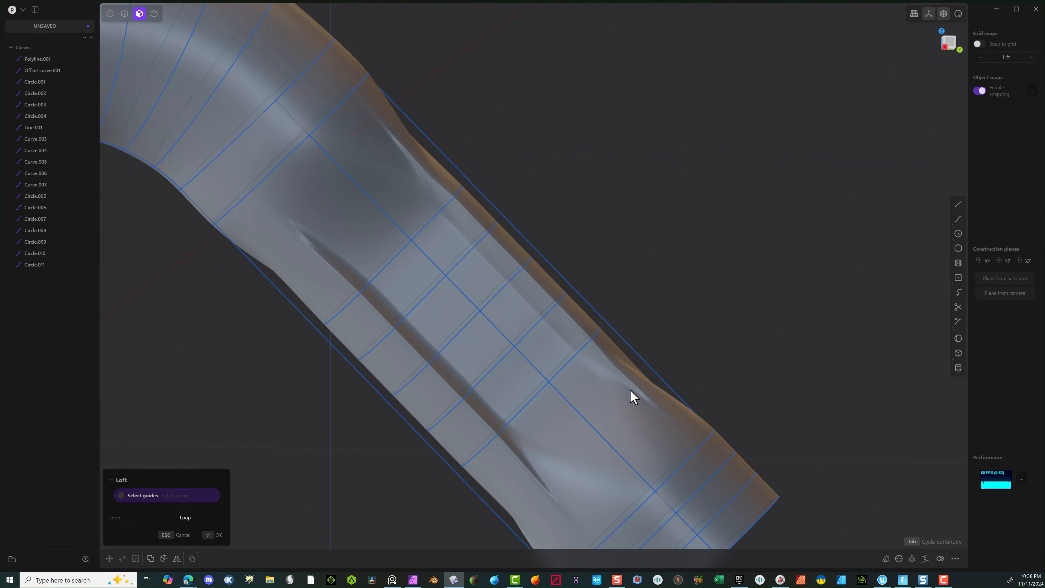
scroll(597, 408, "down", 5)
middle_click_drag(563, 396, 540, 368)
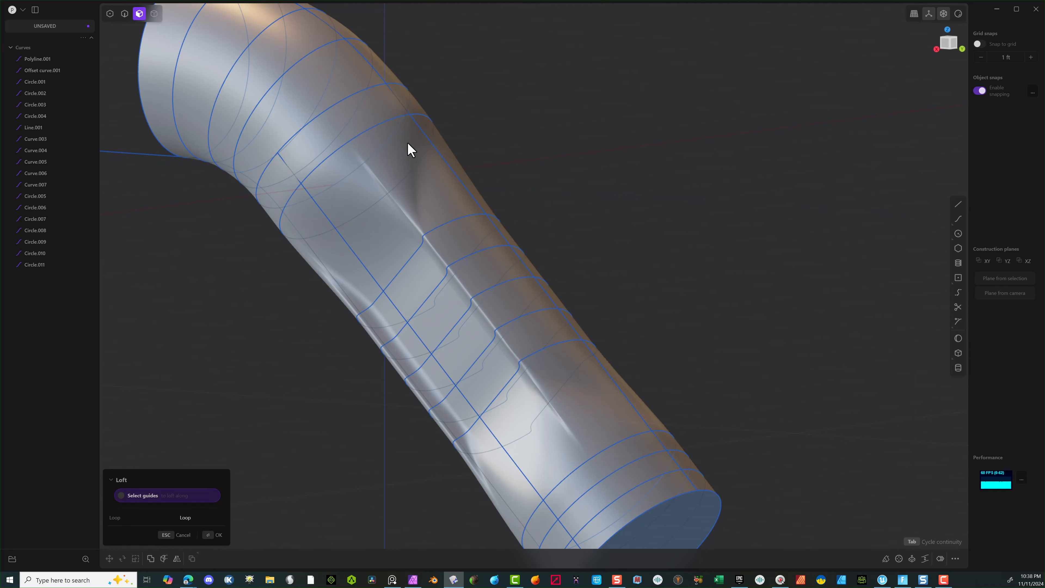
middle_click_drag(412, 169, 361, 153)
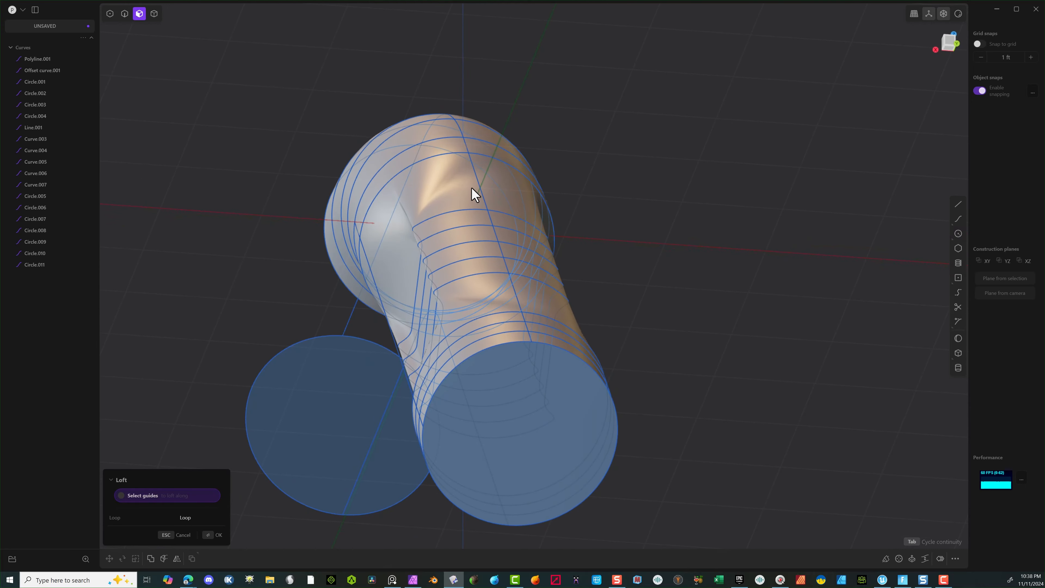
middle_click_drag(446, 181, 631, 383)
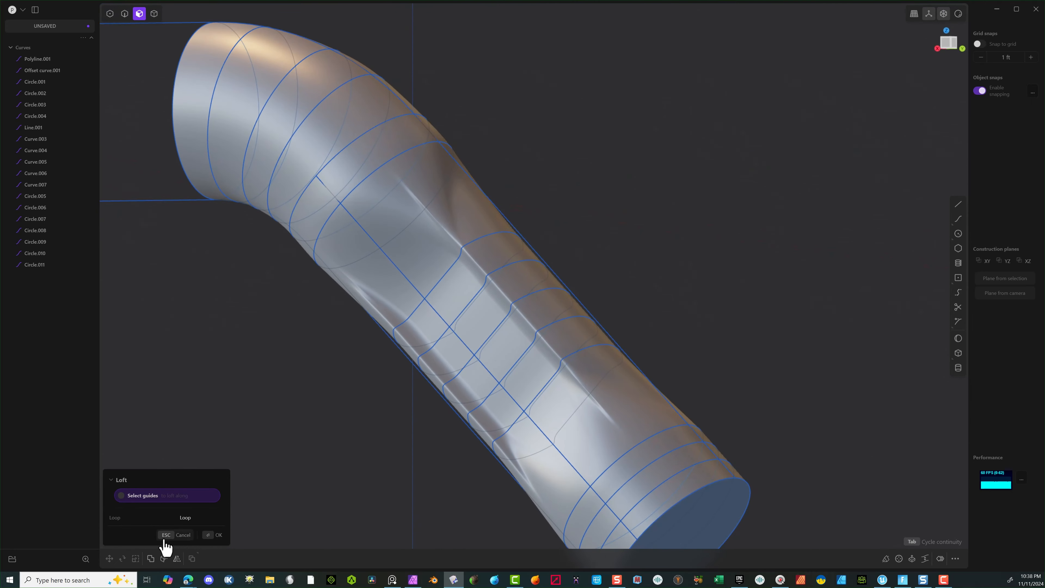
left_click(181, 540)
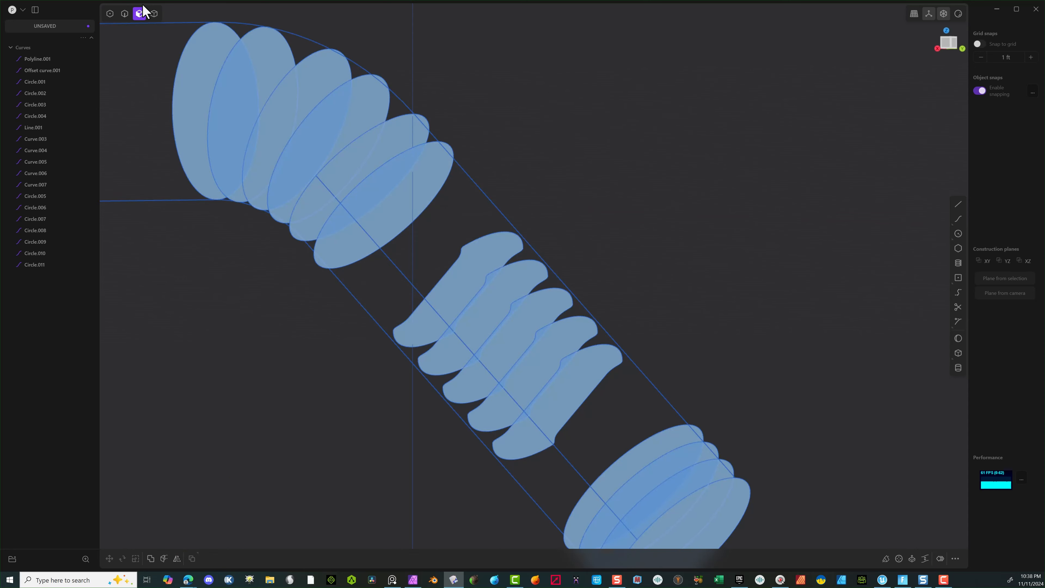
Step: Delete the grip profile nearest the bend
left_click(484, 221)
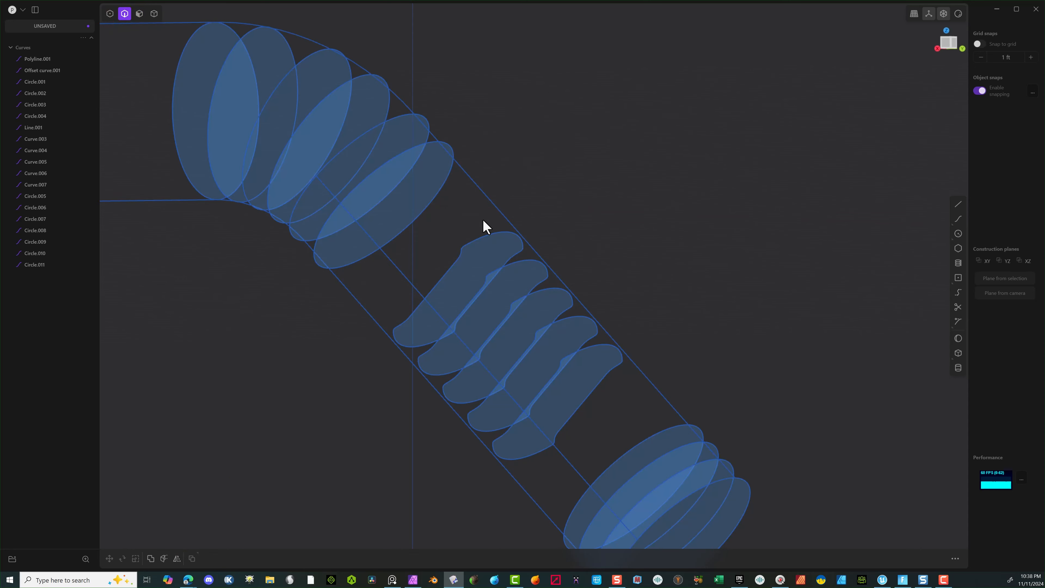
left_click(473, 260)
key("Delete")
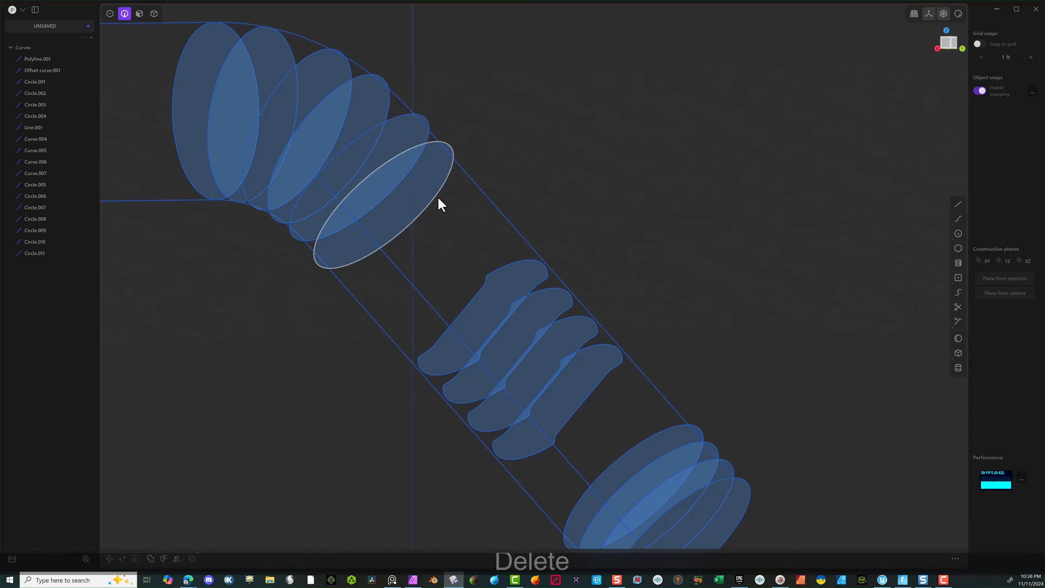
Step: Move the four remaining grip profiles together along the handle's centre line toward the bend, working in the right-side view
middle_click_drag(439, 203, 528, 181)
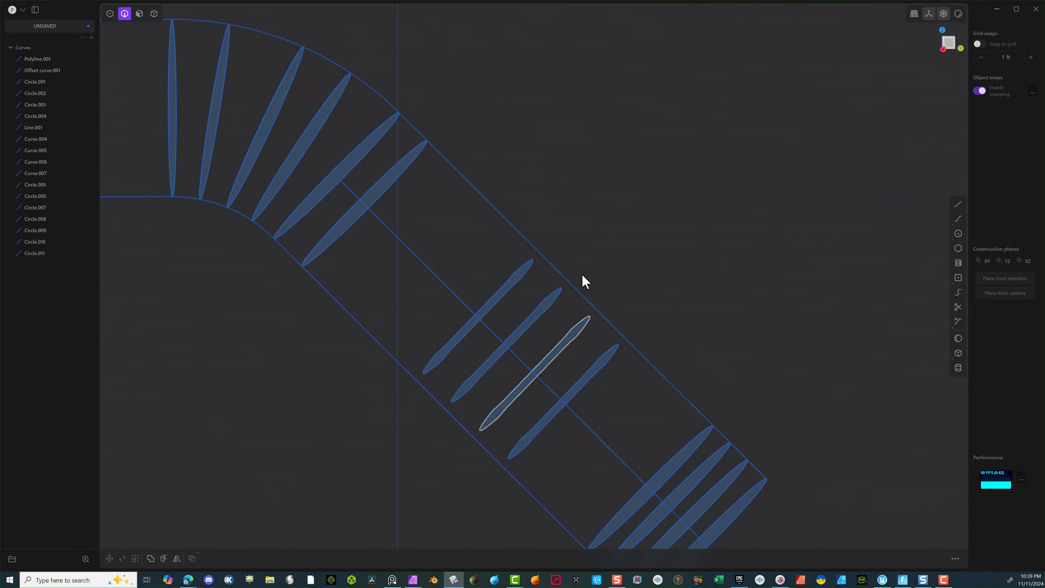
left_click(948, 46)
middle_click_drag(730, 294, 693, 196)
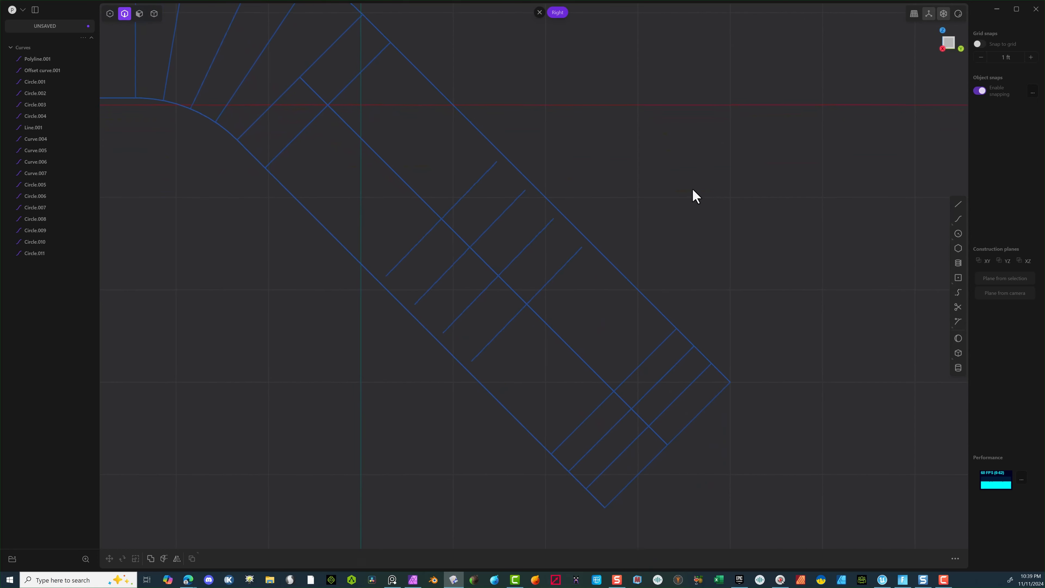
left_click(472, 187)
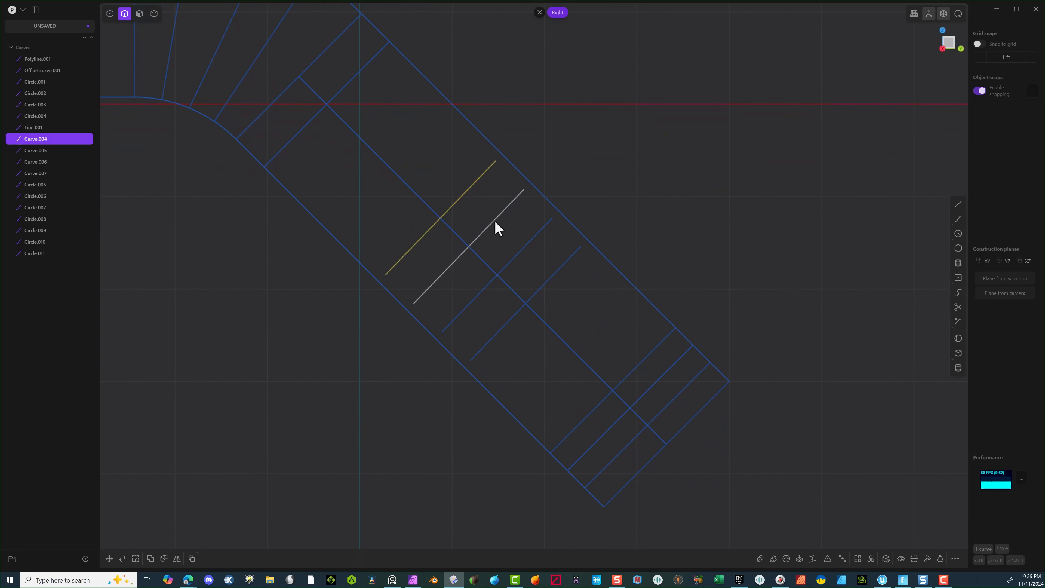
left_click(494, 221, "shift")
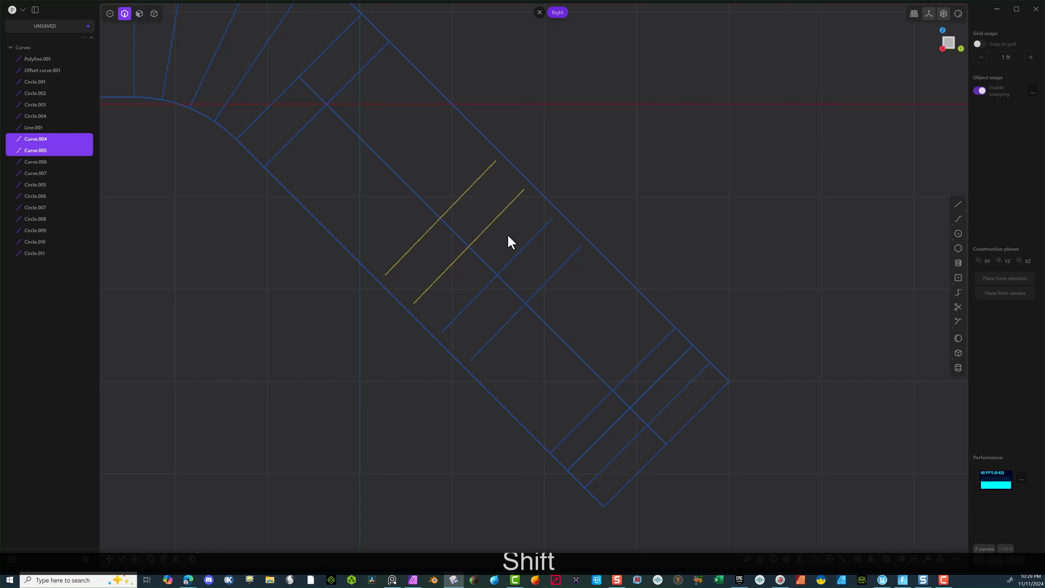
left_click(518, 251, "shift")
left_click(536, 294, "shift")
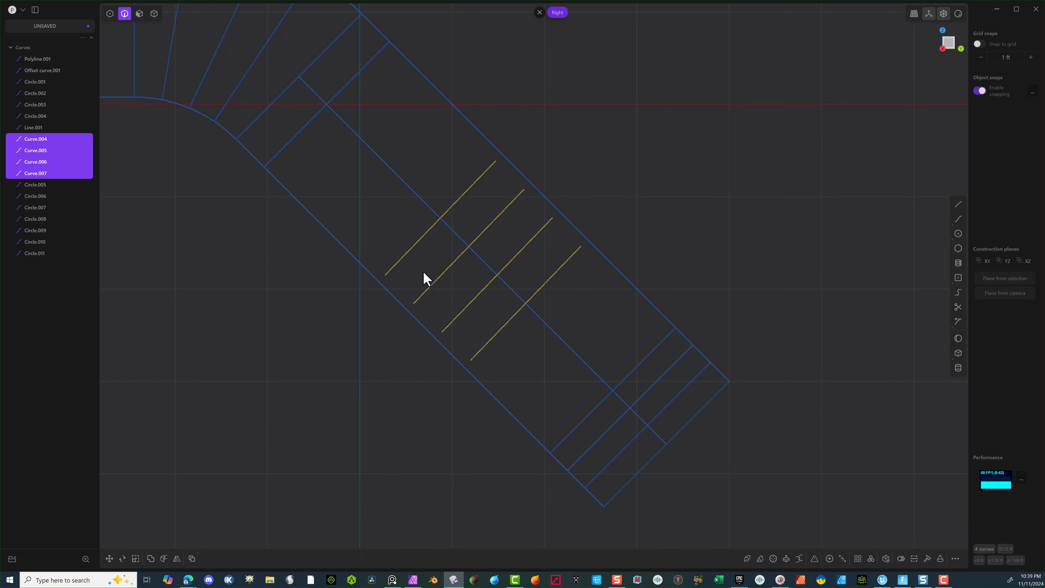
key("g")
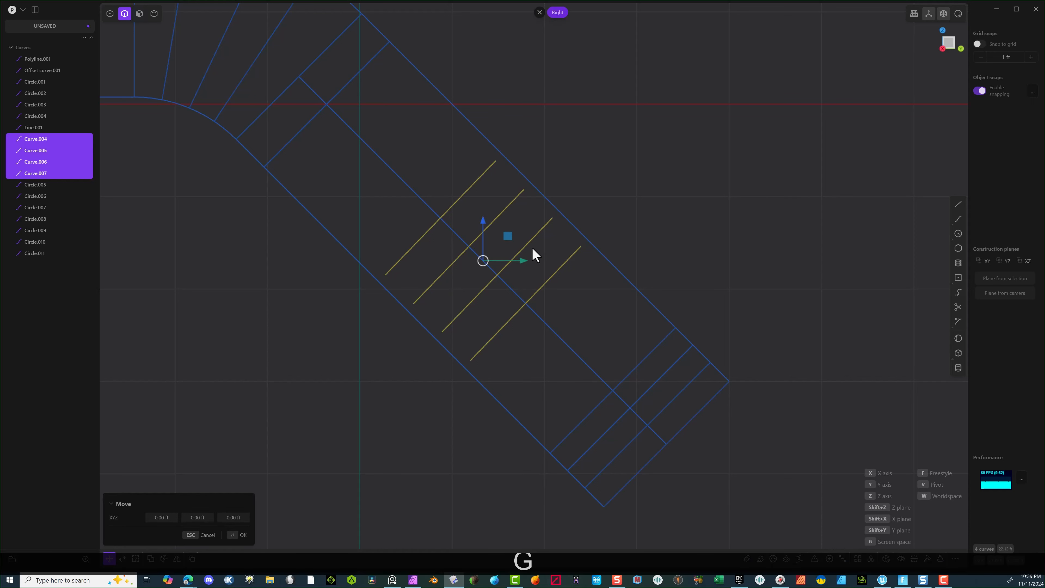
key("f")
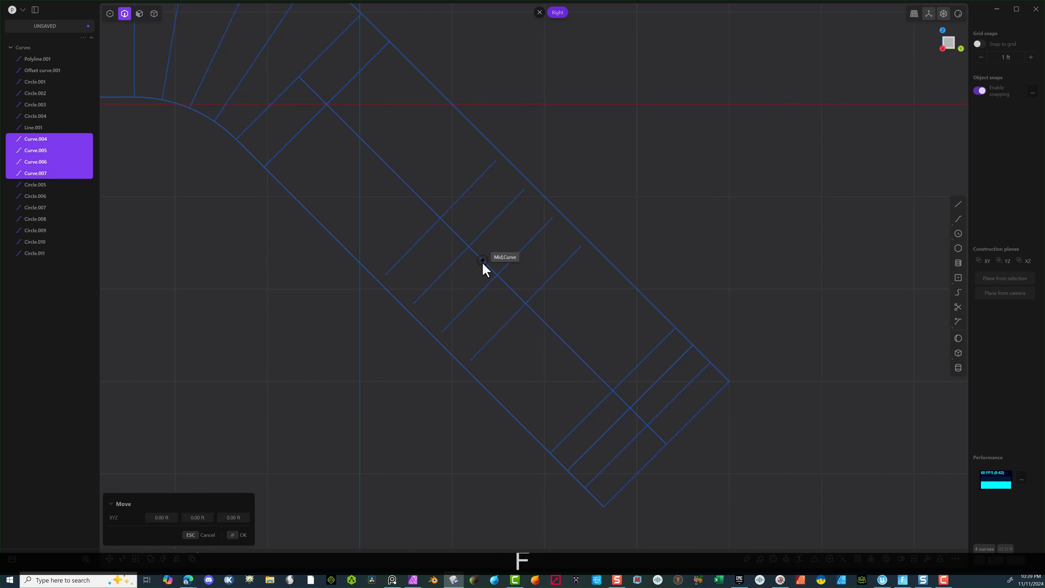
left_click(471, 250)
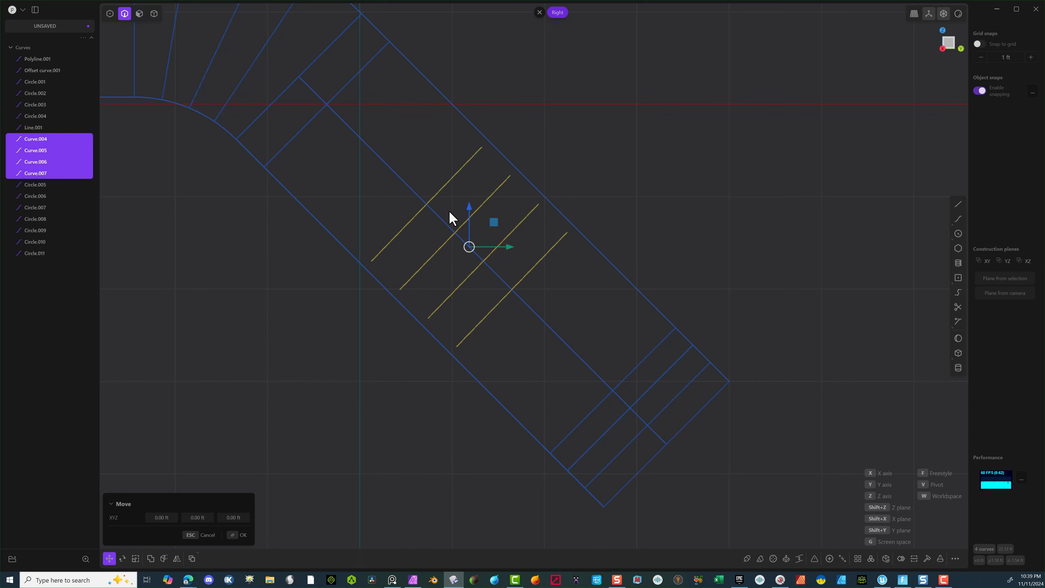
left_click(238, 534)
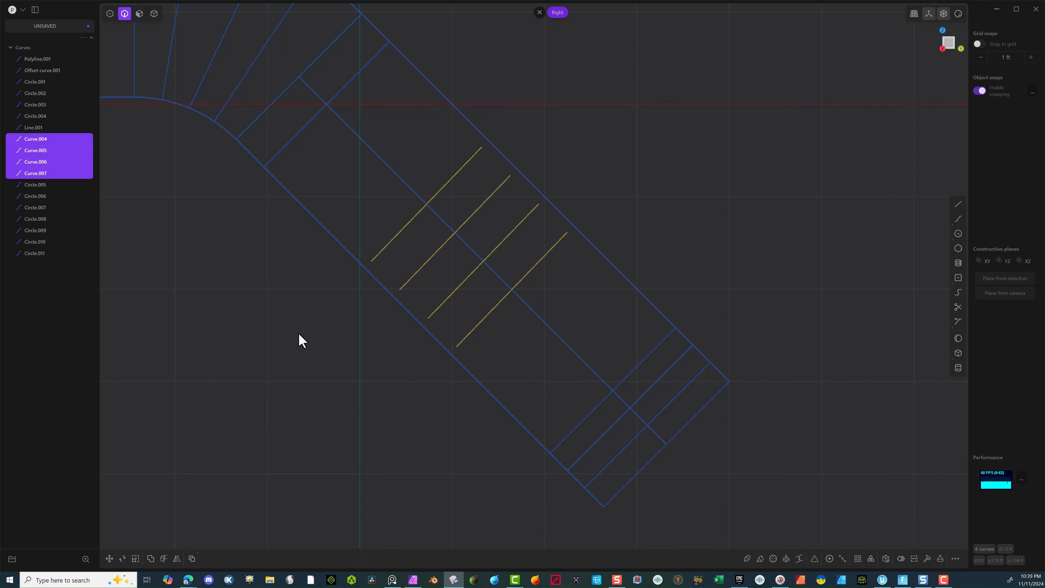
Step: Try to loft through the free-end circles, the four repositioned grip profiles and the bend circles, up to the start of the bend
mouse_move(258, 346)
middle_mouse_down()
mouse_move(283, 392)
mouse_move(285, 374)
mouse_move(263, 370)
middle_mouse_up()
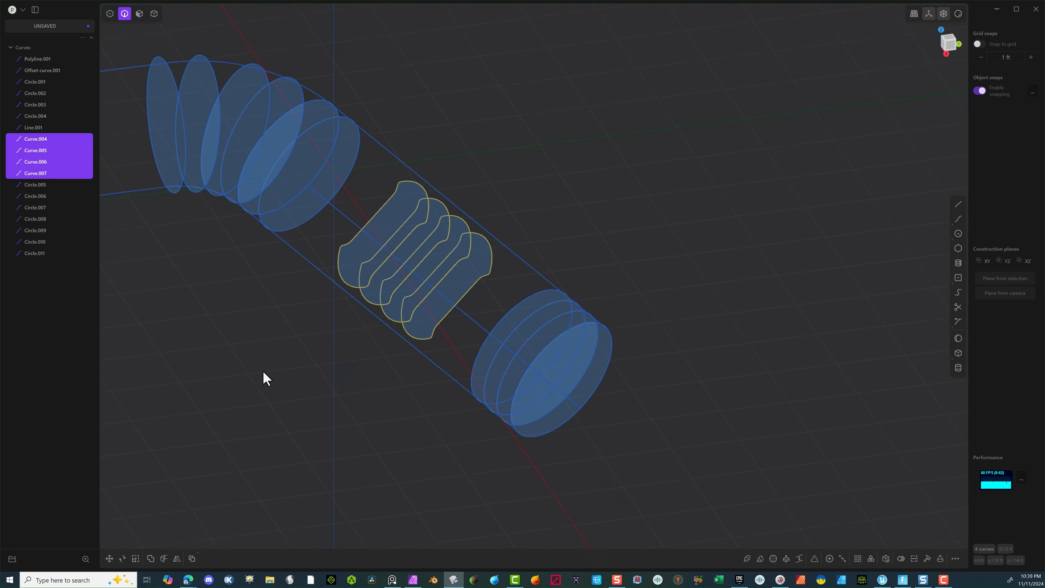
left_click(158, 327)
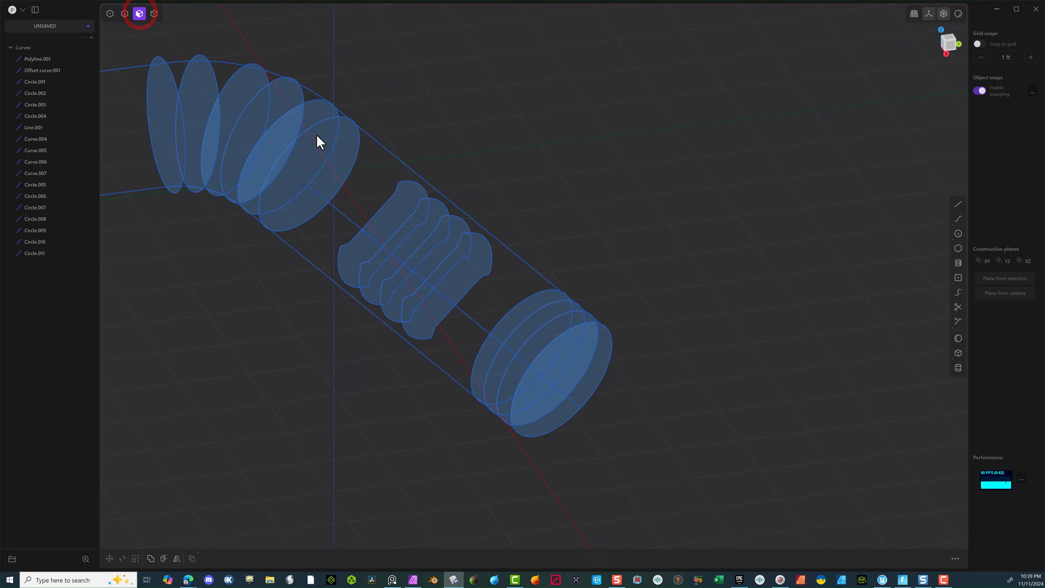
left_click(598, 341)
key("e")
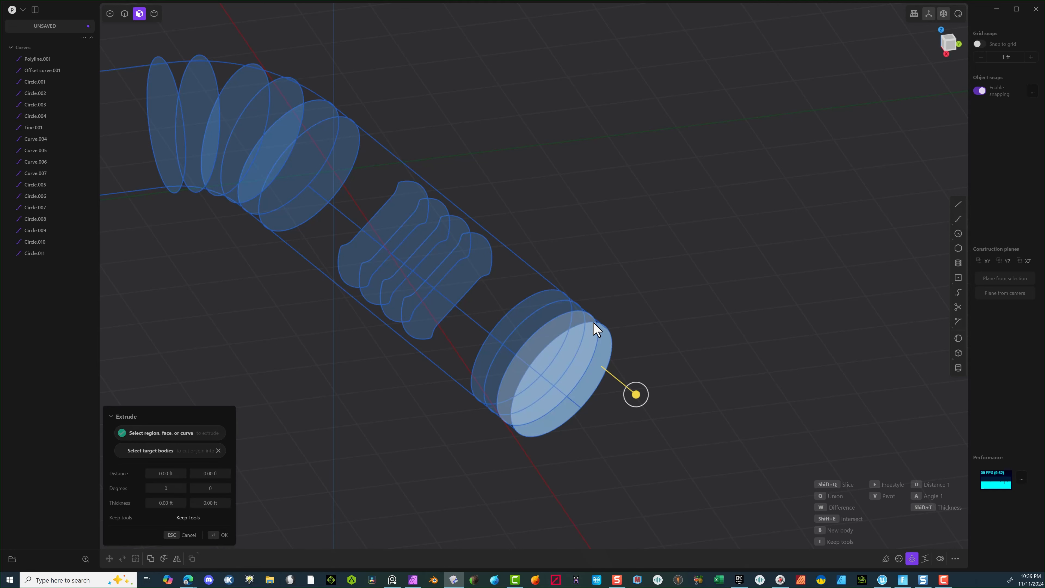
left_click(577, 312, "shift")
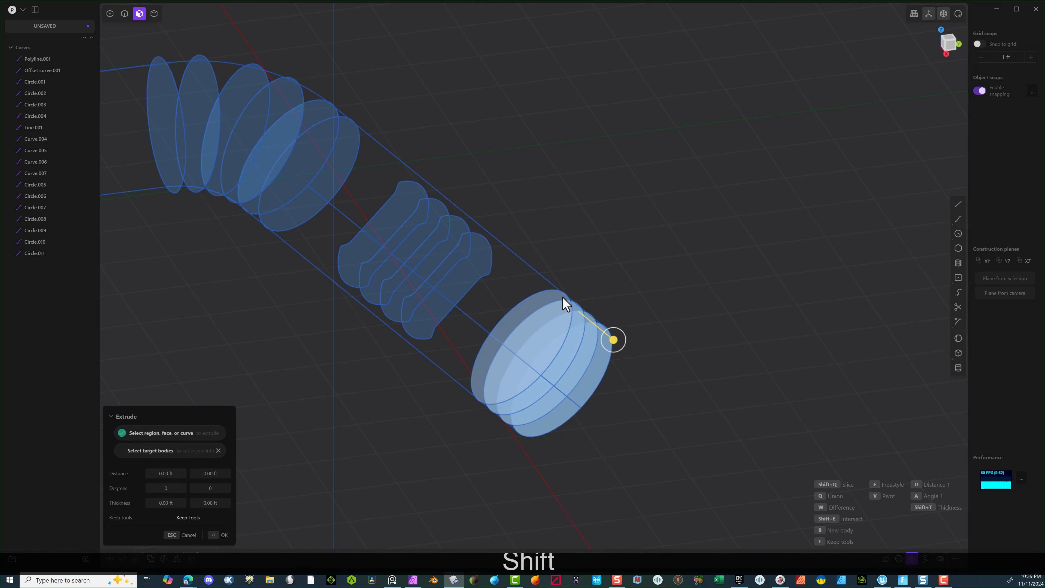
left_click(474, 253, "shift")
left_click(446, 231, "shift")
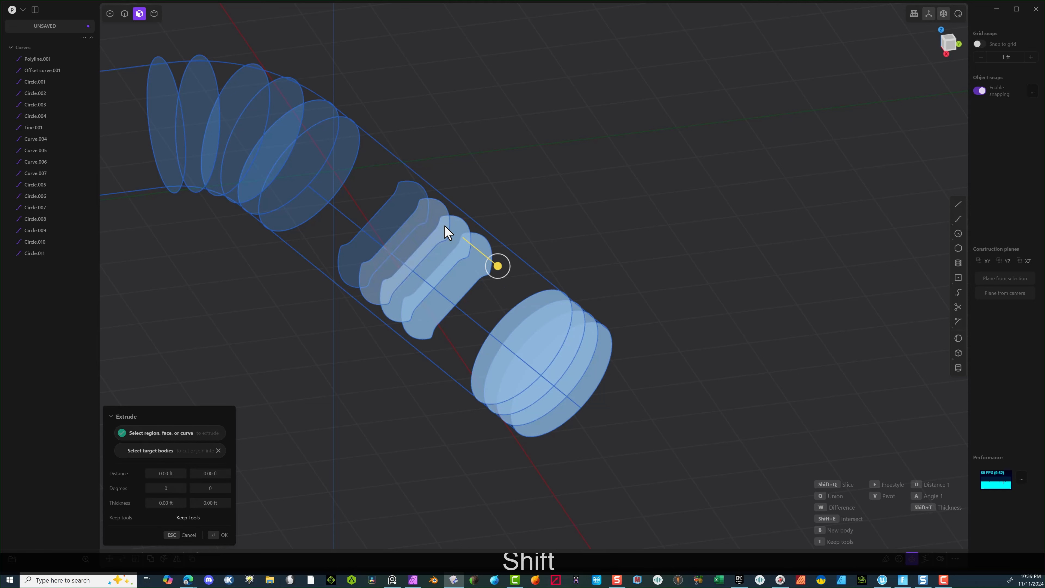
left_click(428, 212, "shift")
left_click(353, 140, "shift")
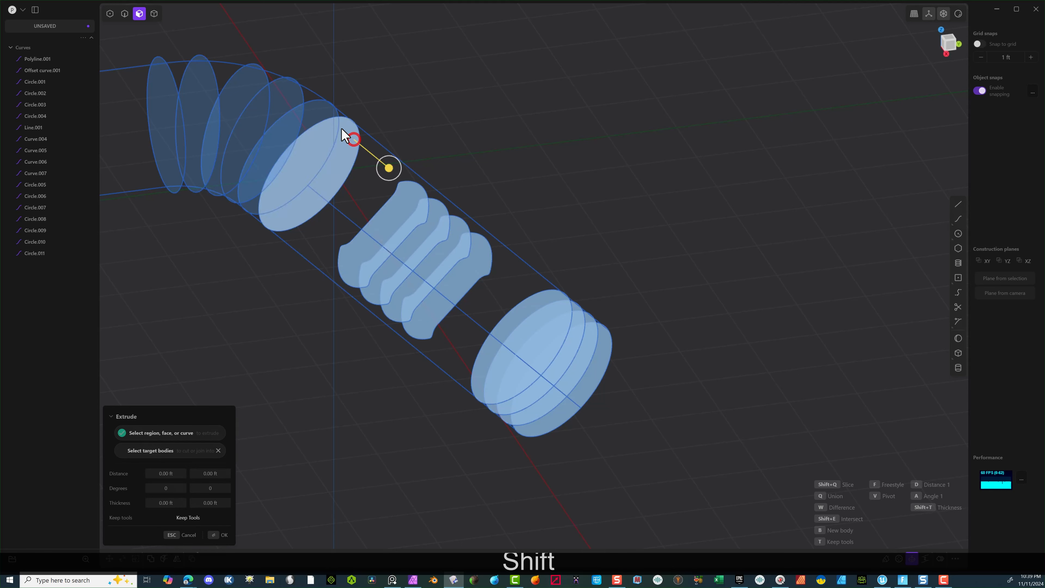
left_click(292, 89, "shift")
left_click(271, 78, "shift")
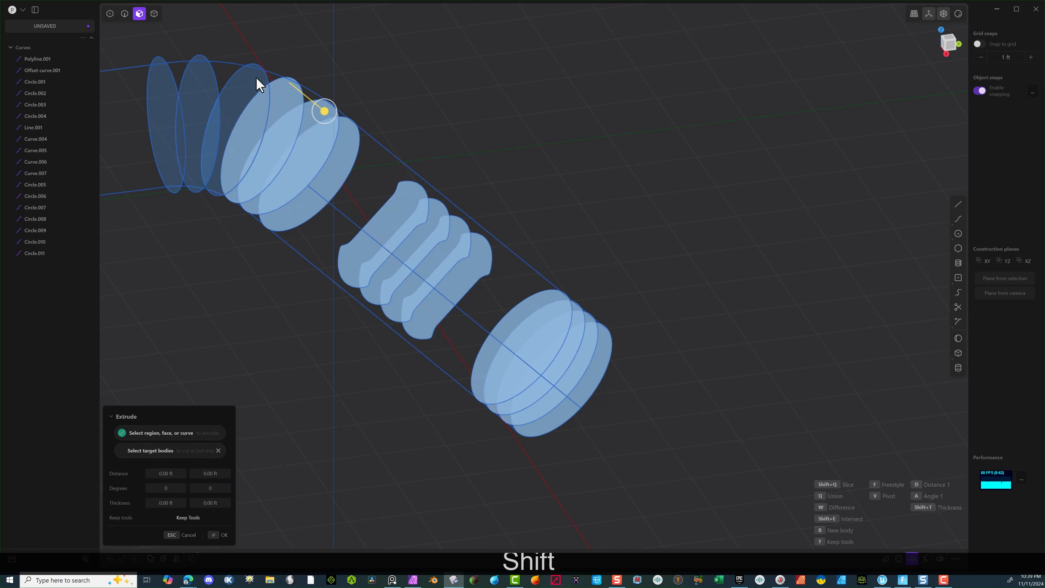
left_click(216, 76, "shift")
left_click(190, 78, "shift")
left_click(164, 86, "shift")
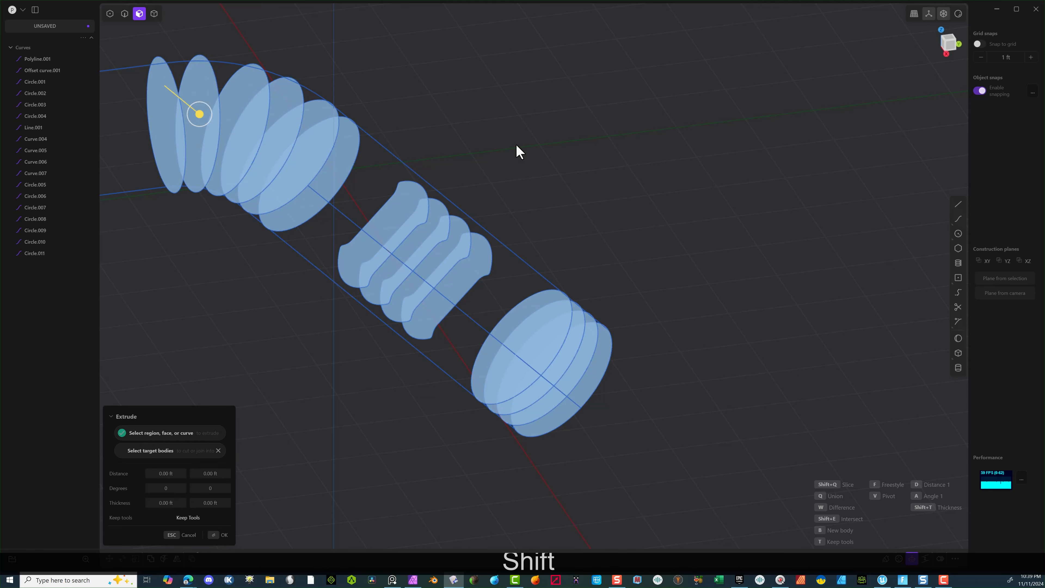
key("l")
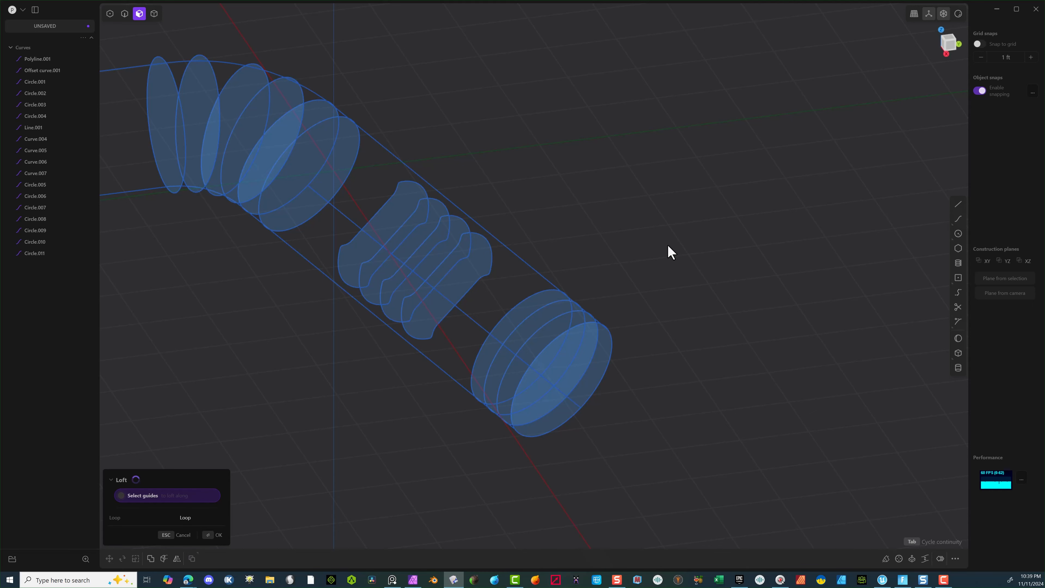
Step: Inspect the loft preview around the grip and bend from several angles and accept the loft
middle_click_drag(698, 252, 661, 230)
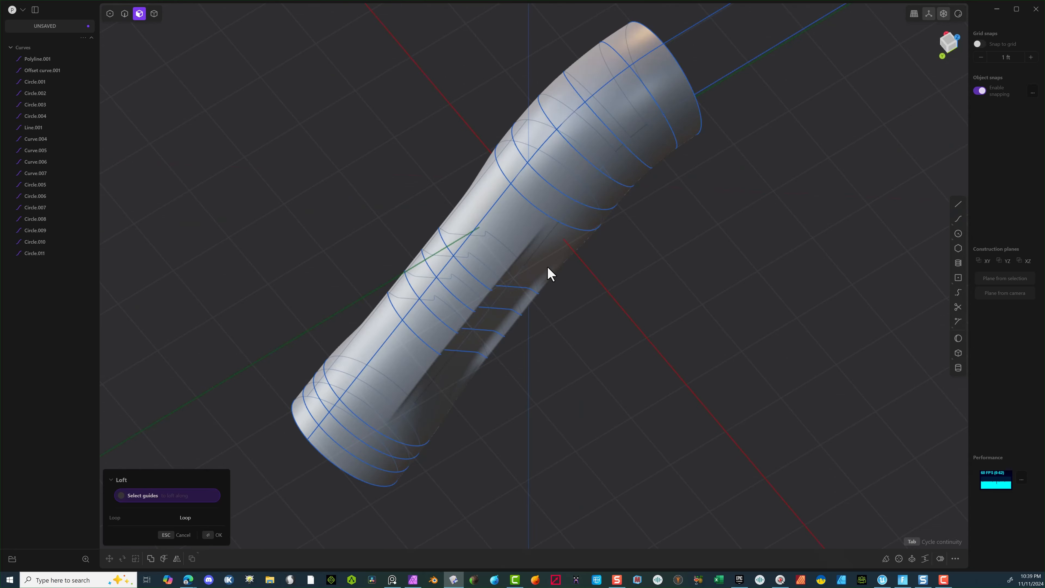
middle_click_drag(443, 344, 721, 286)
scroll(418, 322, "up", 4)
middle_click_drag(416, 322, 388, 288)
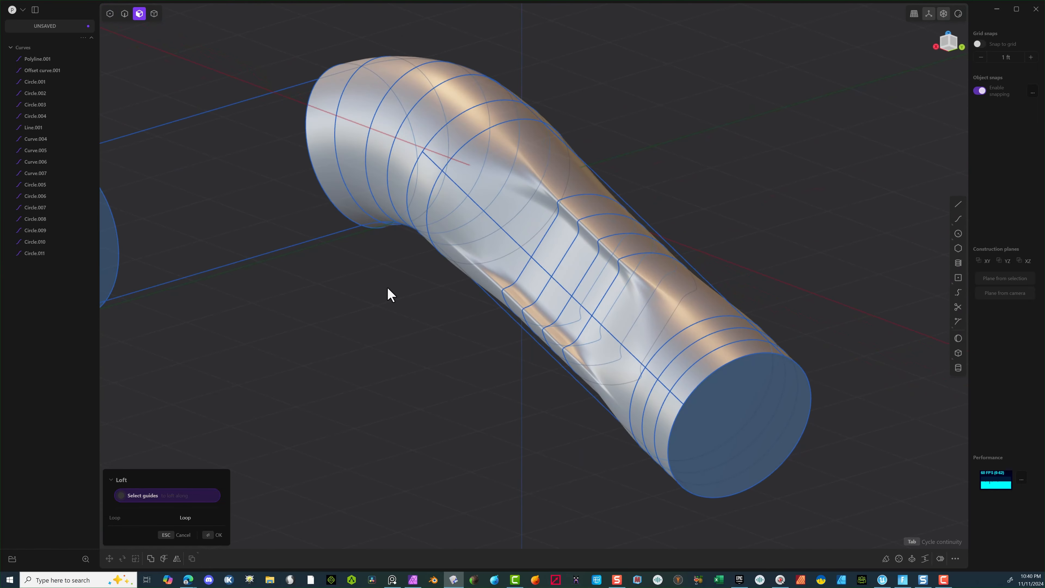
scroll(371, 290, "down", 3)
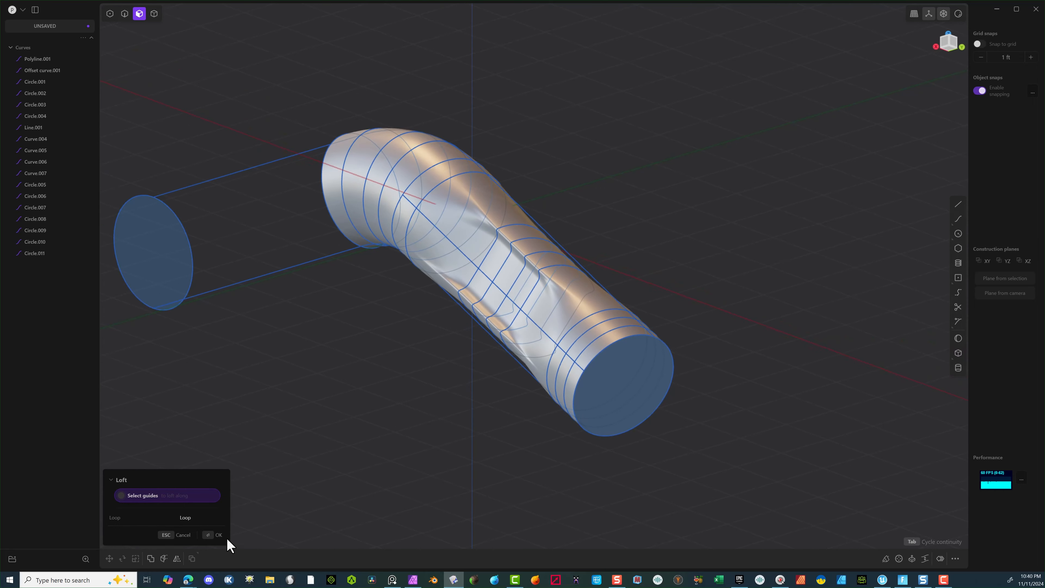
left_click(209, 536)
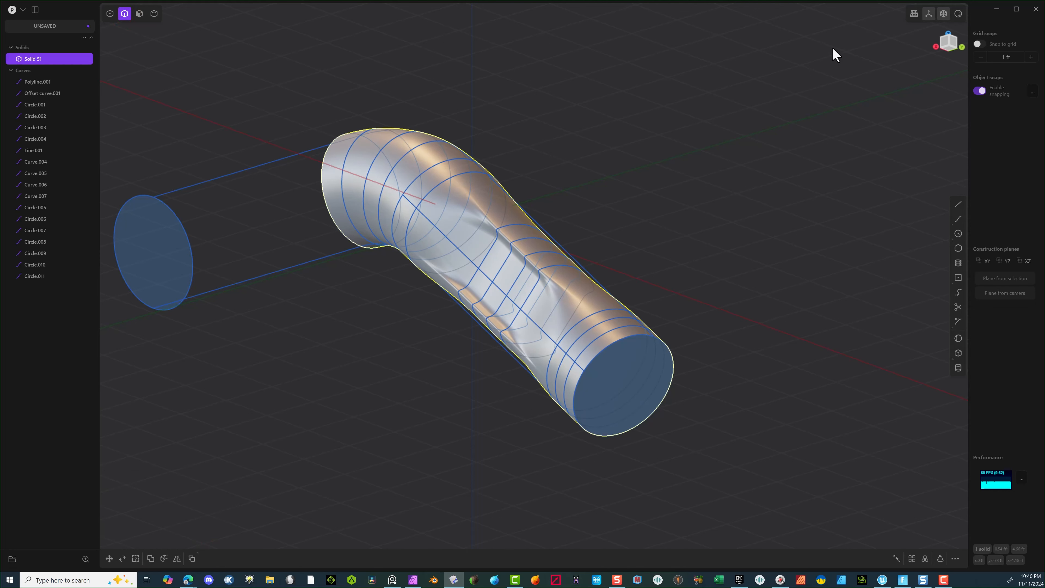
Step: Hide all the construction curves so only the lofted solid is displayed, and clear the selection
left_click_drag(808, 70, 173, 520)
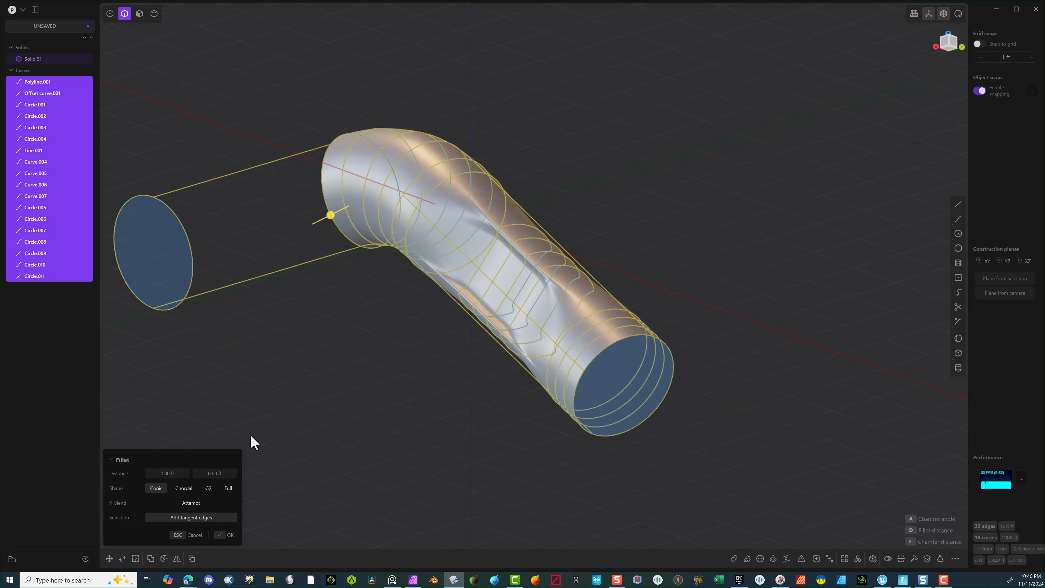
key("h")
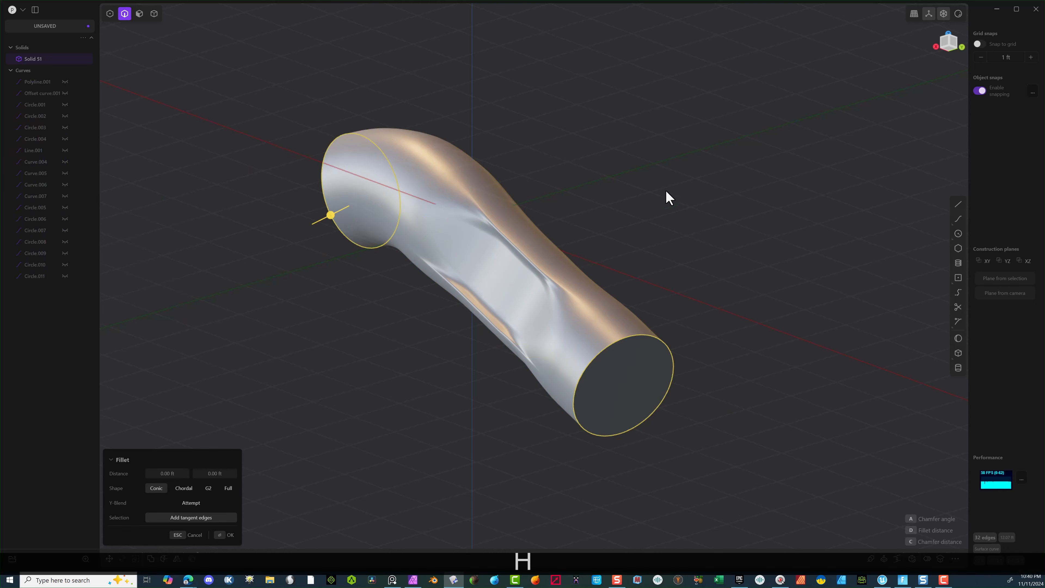
left_click(869, 90)
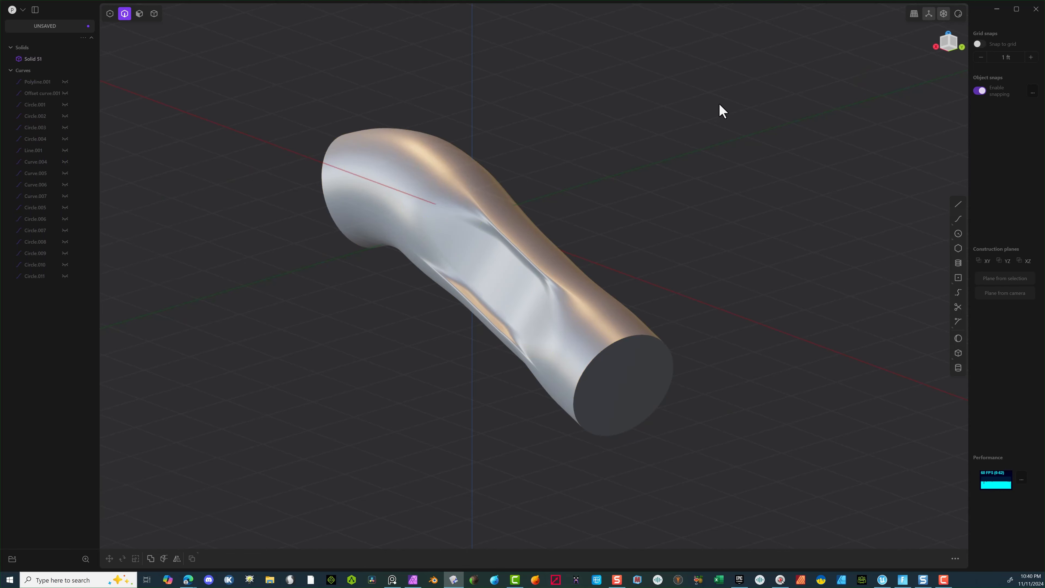
Step: Check the handle's surface in the reflective display mode and return to the standard shading
left_click(958, 14)
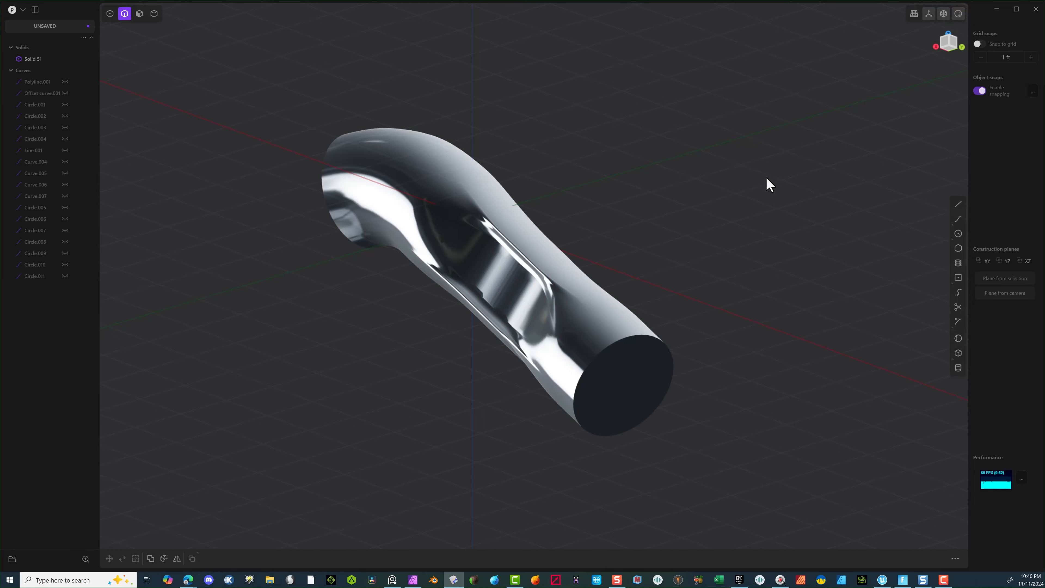
middle_click_drag(630, 169, 695, 176)
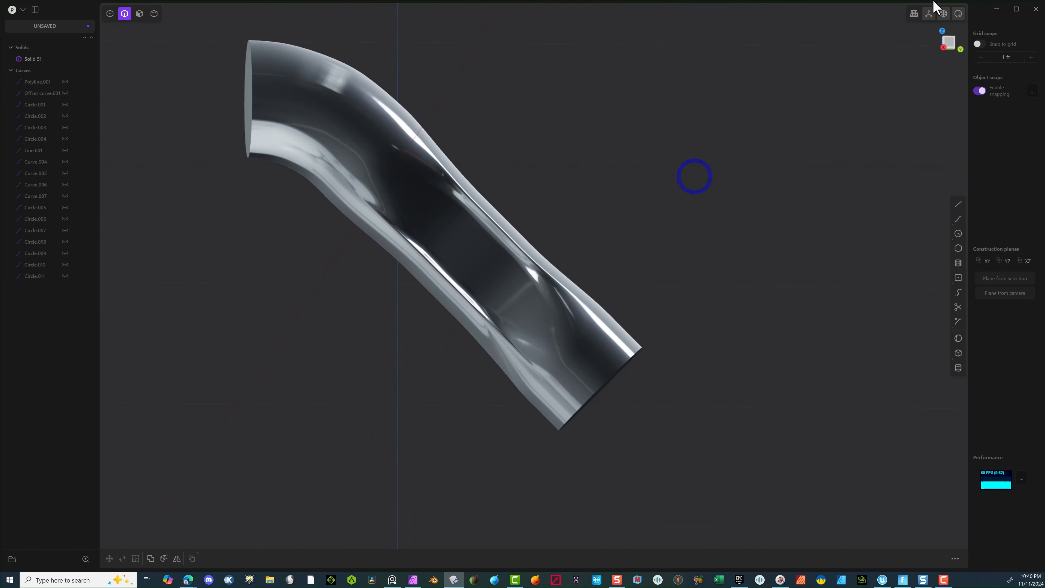
left_click(959, 14)
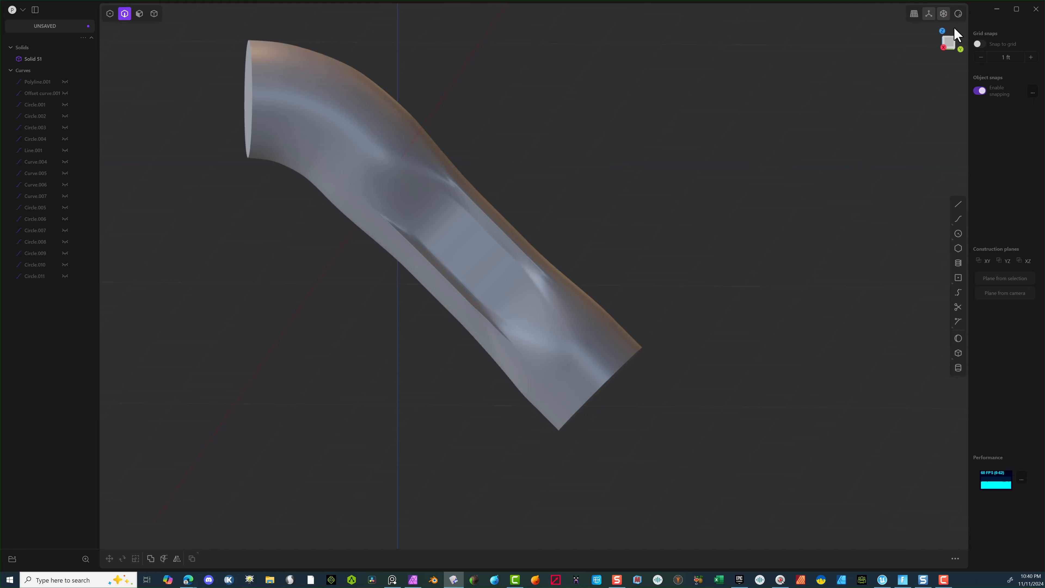
Step: Examine the grip recess, its edges and the transition into the bend close up and from several angles
middle_click_drag(801, 108, 693, 264)
scroll(583, 327, "up", 5)
middle_click_drag(585, 328, 574, 384)
scroll(568, 359, "down", 4)
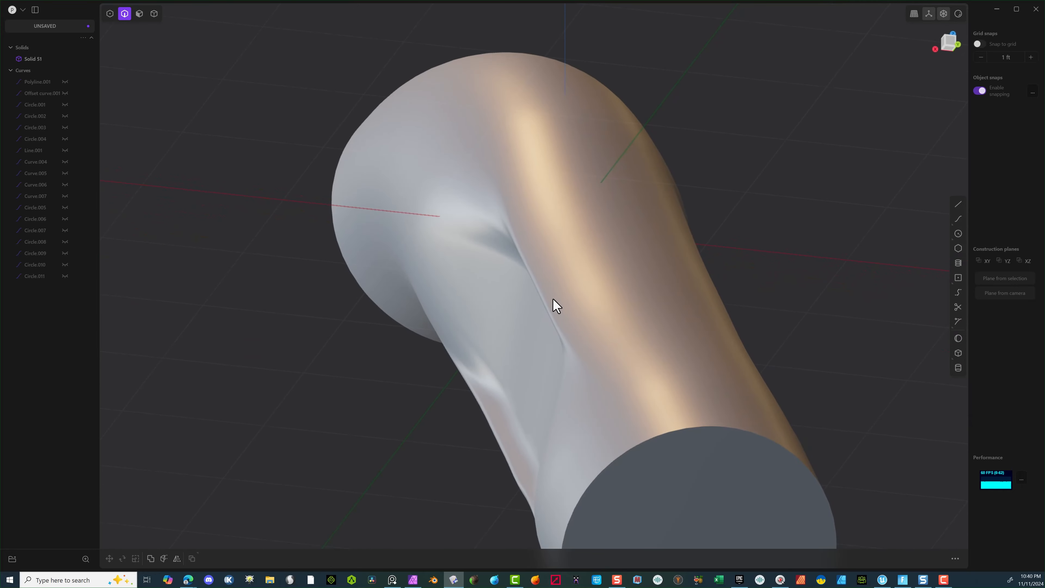
middle_click_drag(568, 325, 613, 348)
middle_click_drag(574, 405, 586, 362)
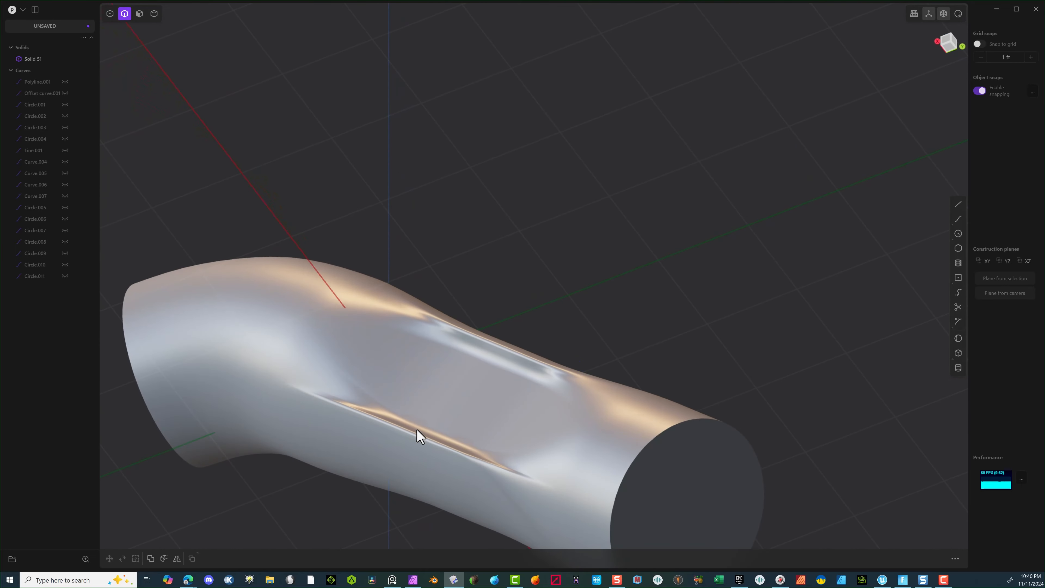
middle_click_drag(417, 434, 263, 369)
middle_click_drag(393, 348, 517, 266)
scroll(518, 266, "down", 5)
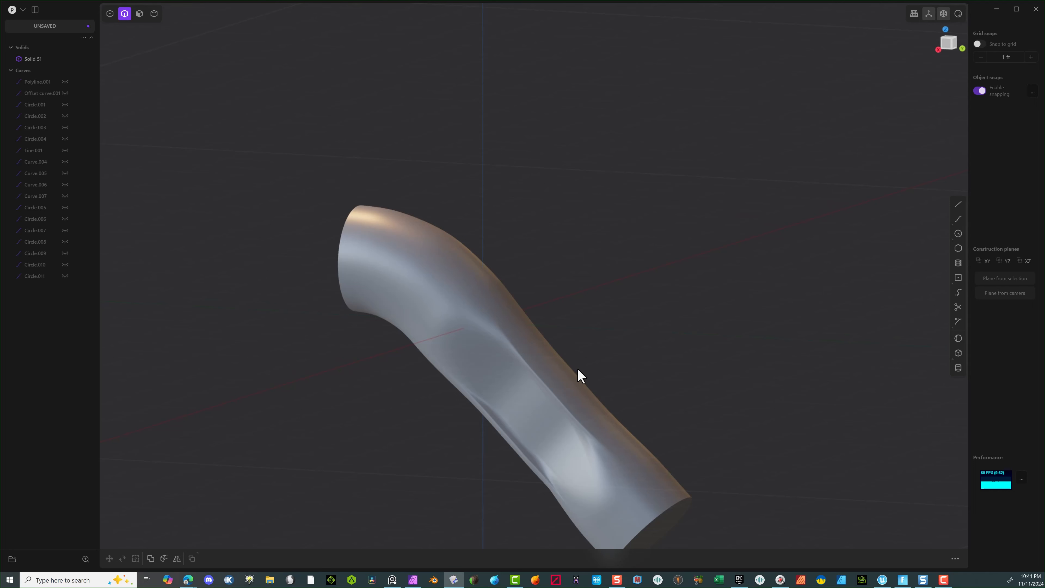
middle_click_drag(578, 376, 565, 358)
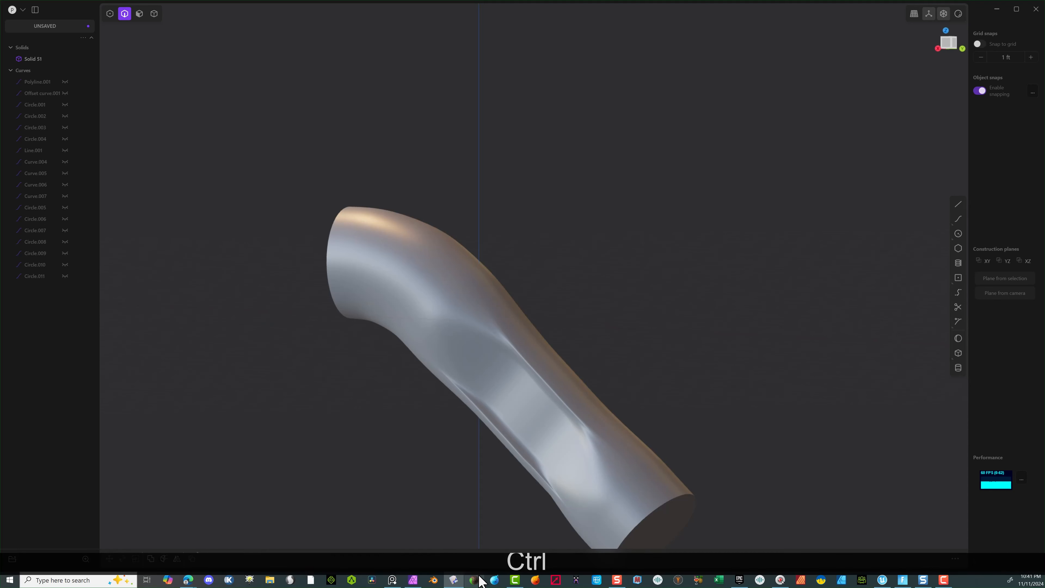
Step: Undo the hiding of the curves and the loft, and clear the region selection
key("ctrl+z")
key("ctrl+z")
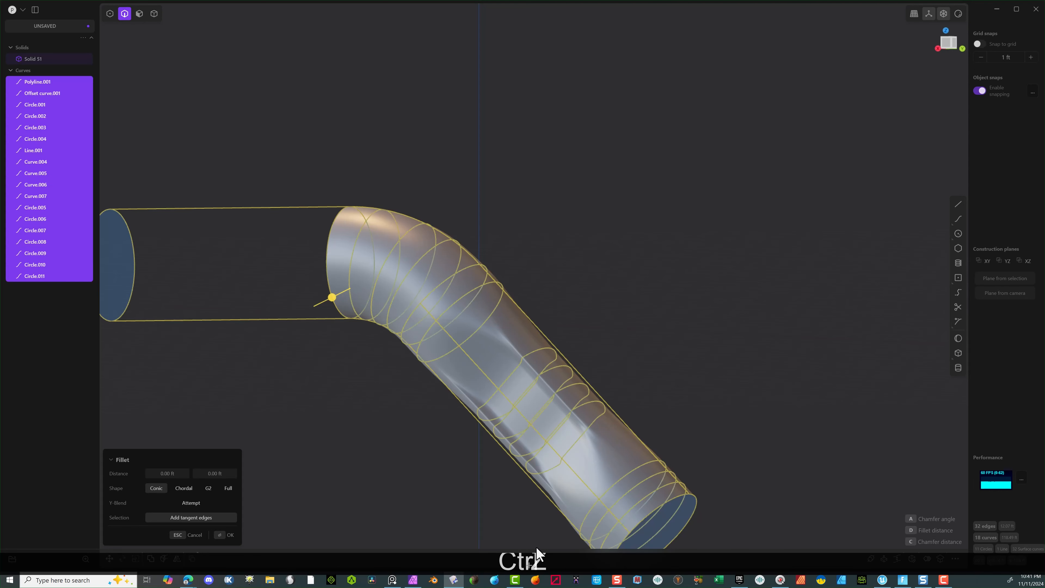
key("ctrl+z")
key("ctrl+z")
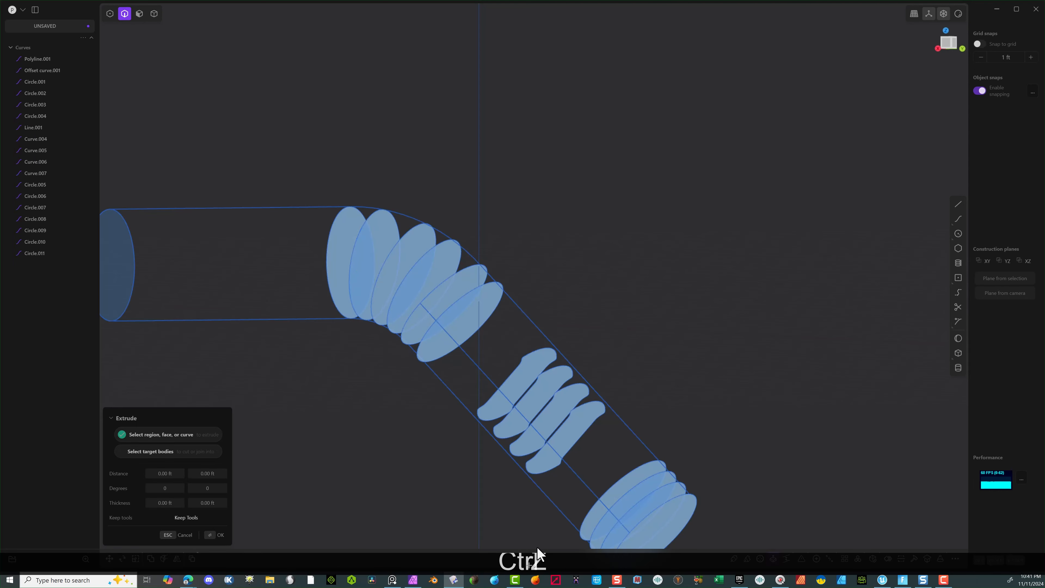
scroll(641, 485, "down", 3)
left_click(714, 369)
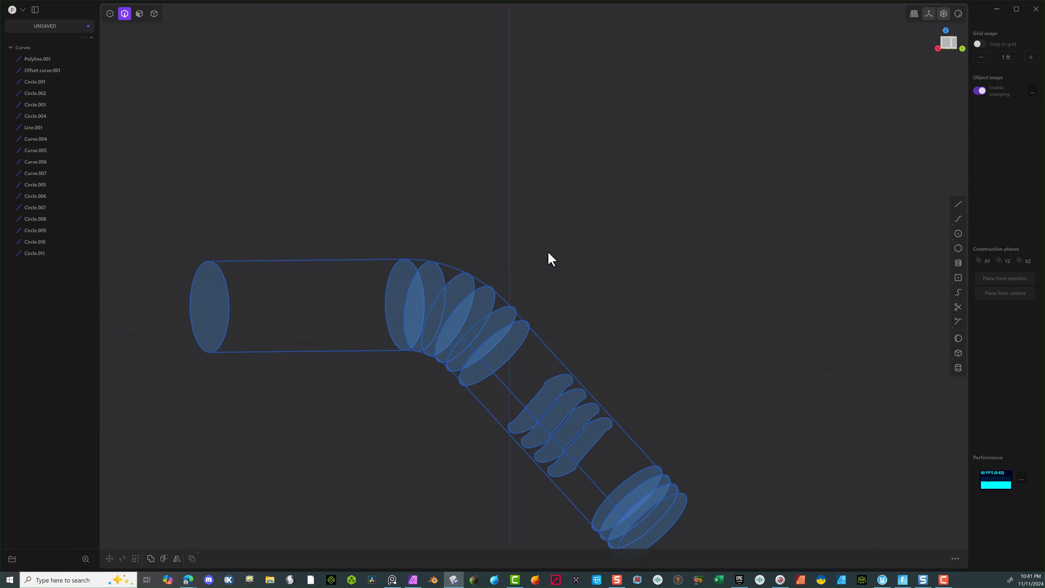
Step: Array the circle at the start of the bend along the straight section, making 10 circles over an extent of about 4.07 ft
middle_click_drag(548, 252, 581, 204)
scroll(462, 314, "up", 4)
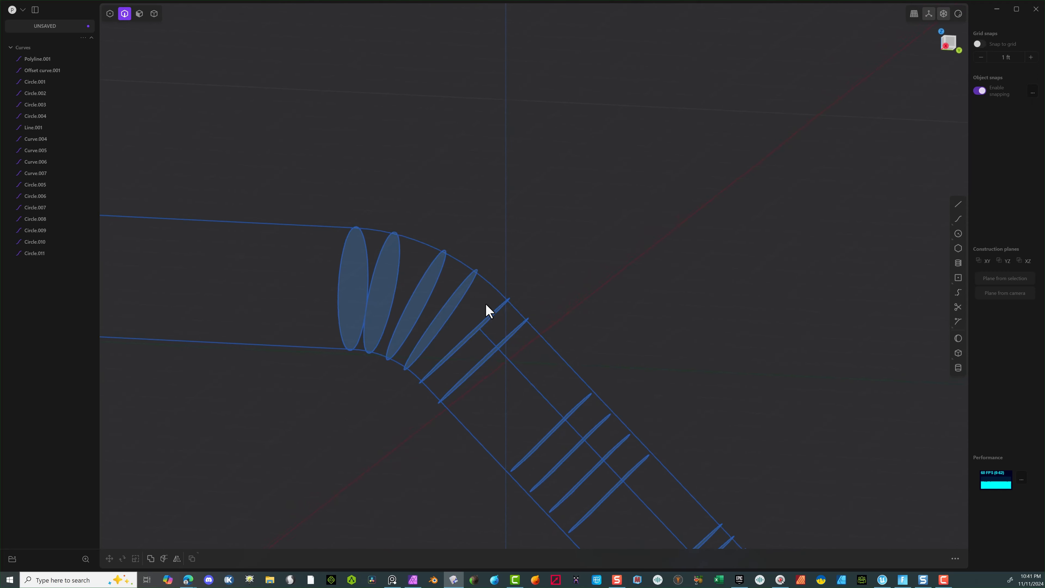
middle_click_drag(488, 311, 129, 329)
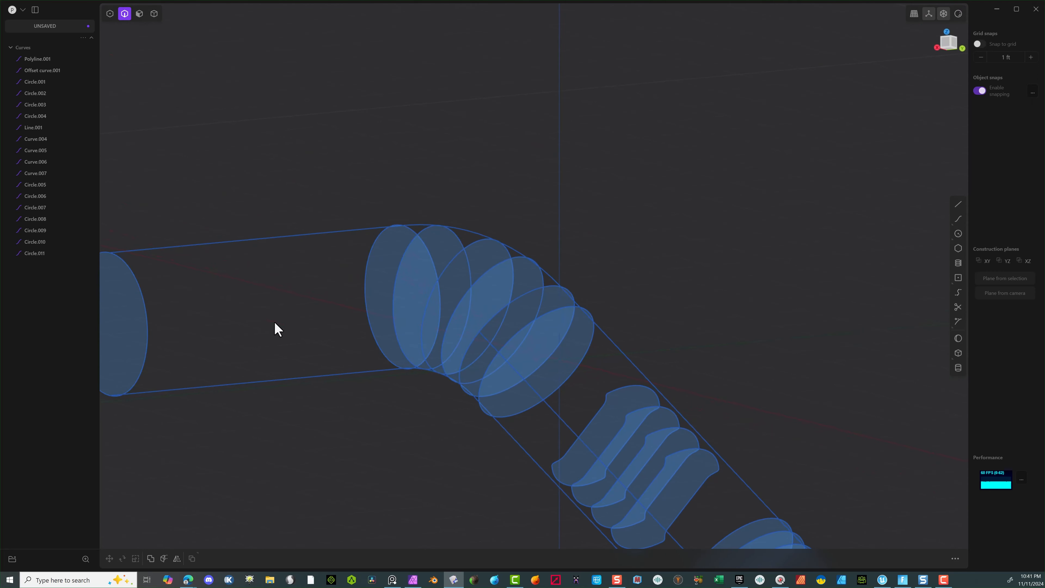
middle_click_drag(420, 282, 483, 296)
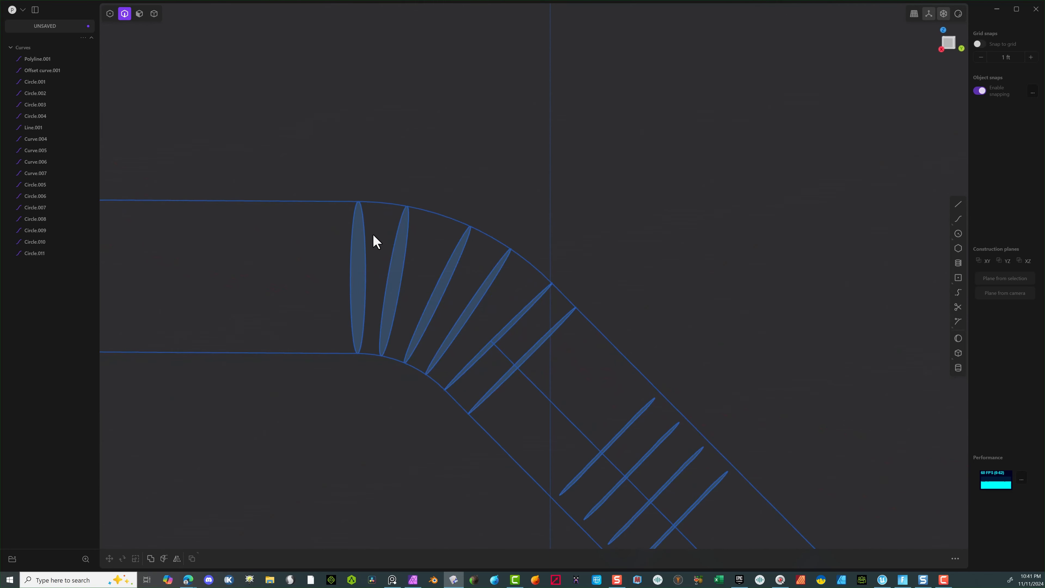
left_click(363, 240)
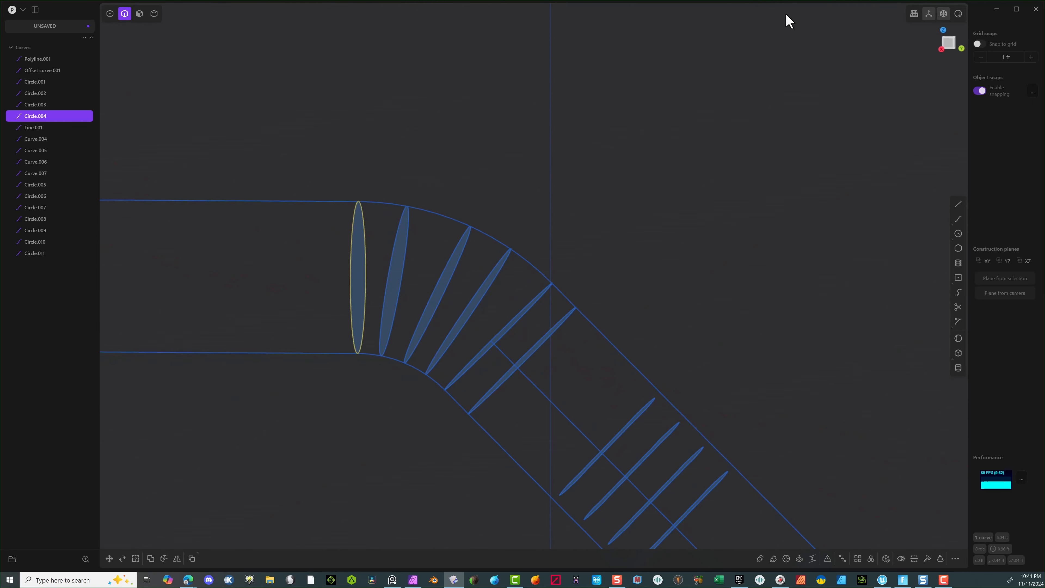
left_click(946, 42)
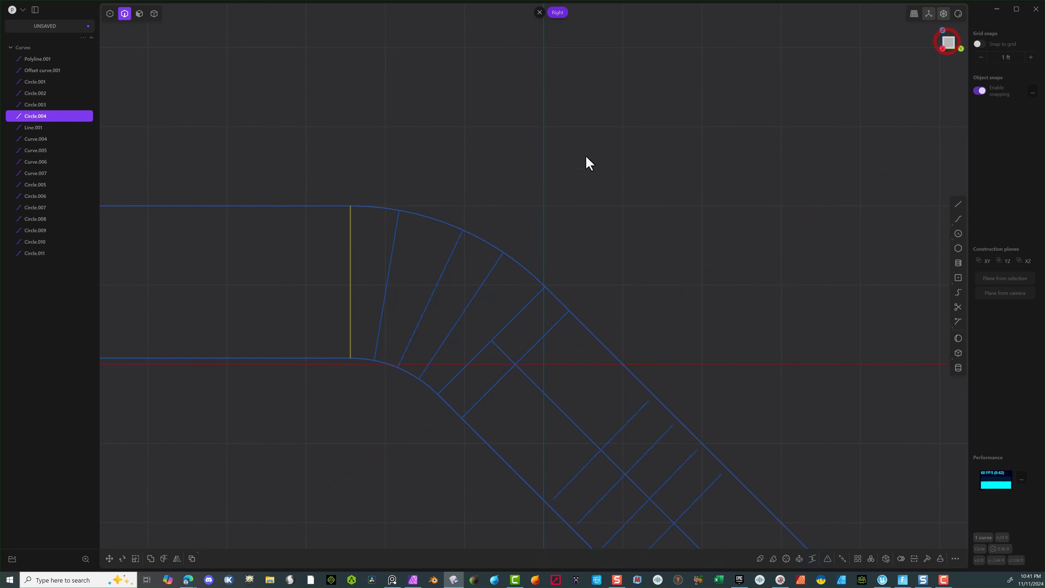
middle_click_drag(551, 190, 693, 161, "shift")
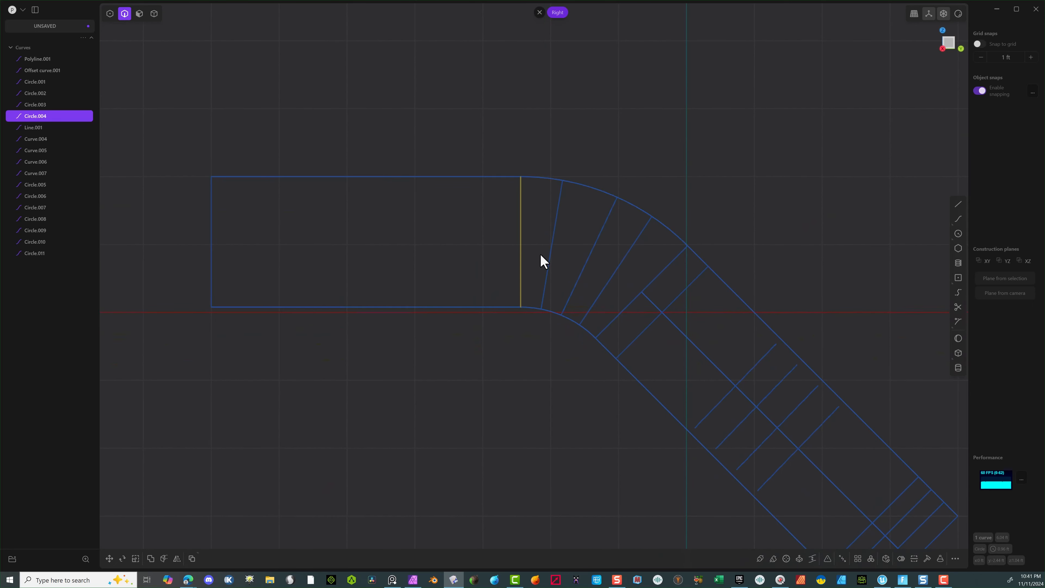
left_click(858, 559)
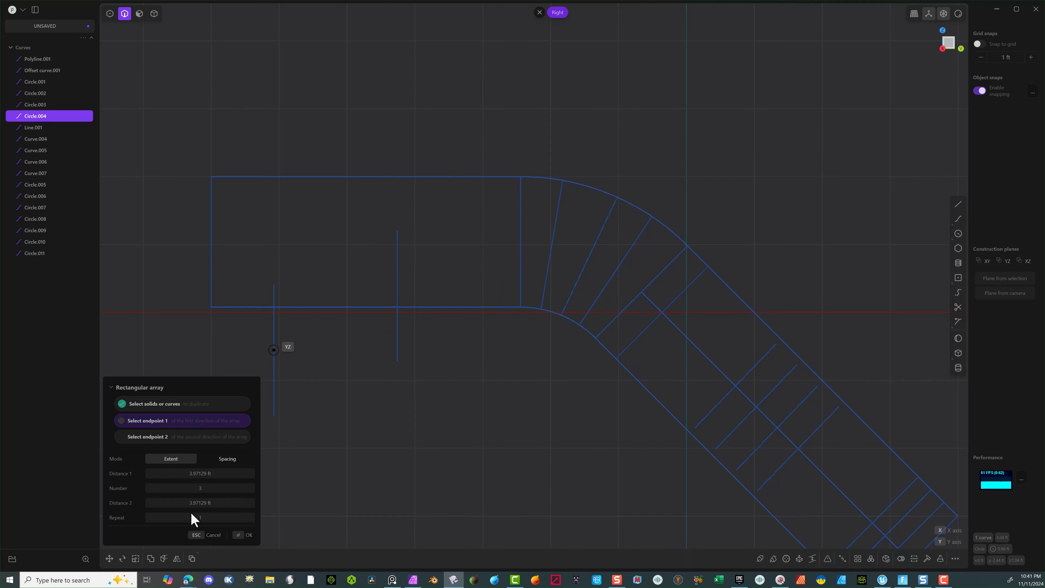
scroll(274, 350, "up", 5)
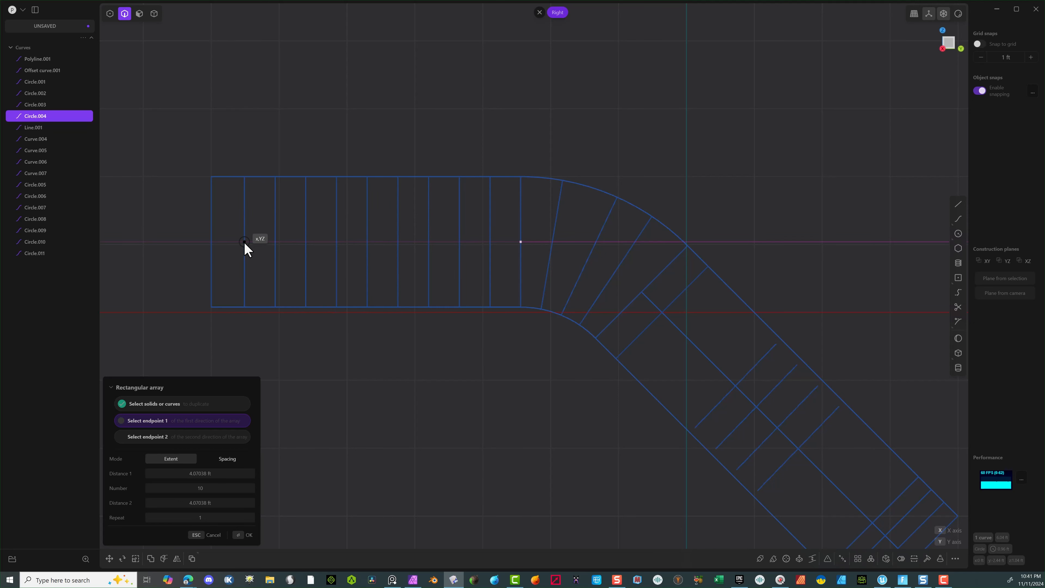
left_click(245, 241)
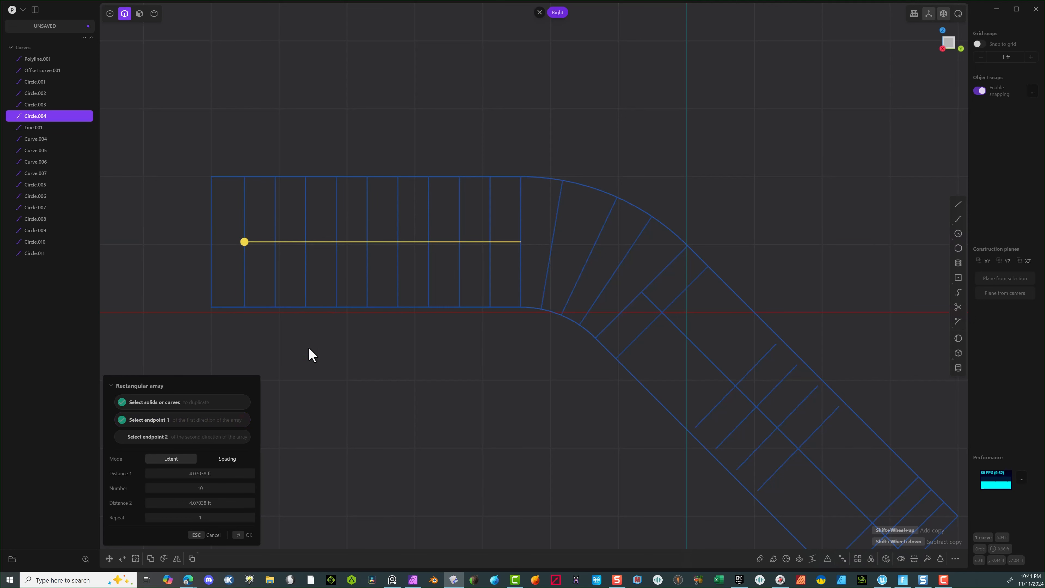
left_click(244, 535)
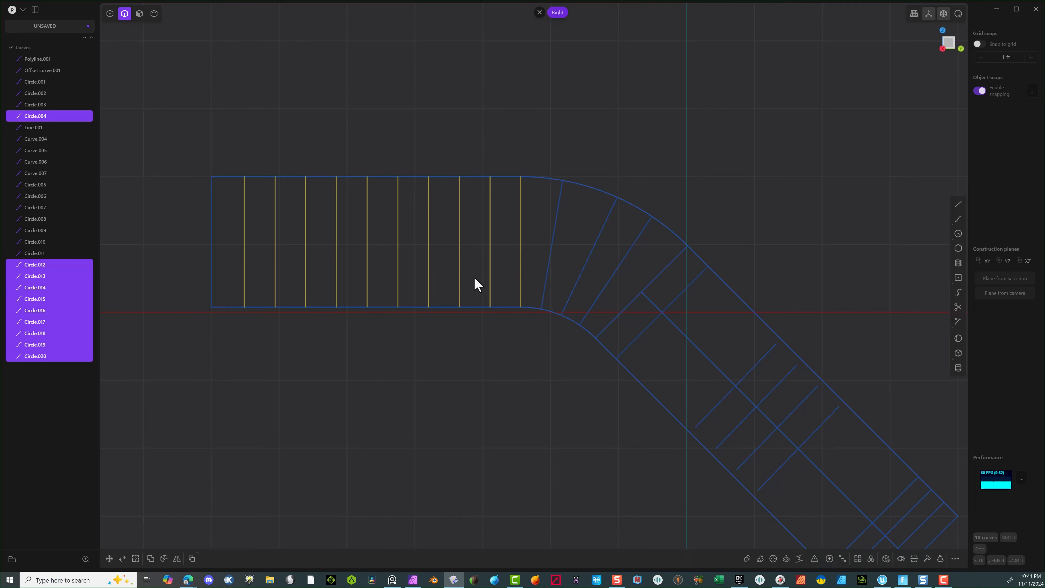
middle_click_drag(474, 278, 393, 383)
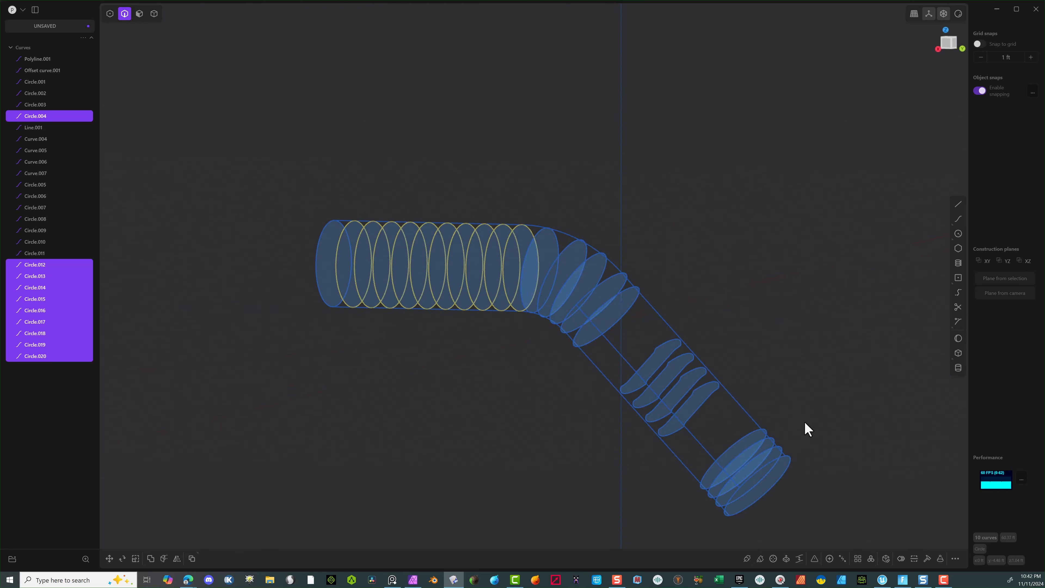
Step: Draw a small circle centred on the grip-side endpoint of the upper outline curve, perpendicular to that curve
left_click(753, 420)
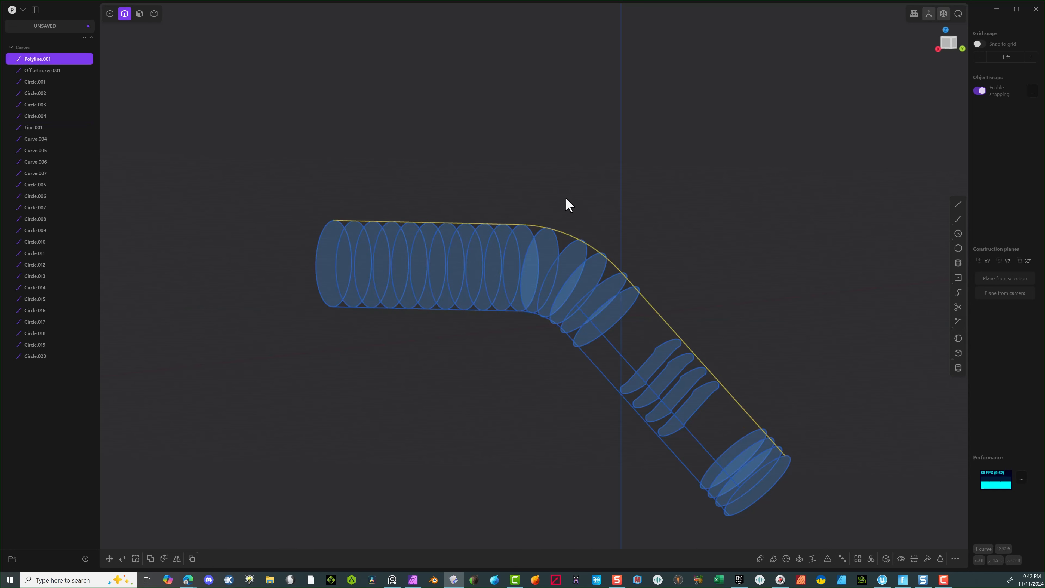
scroll(600, 209, "up", 2)
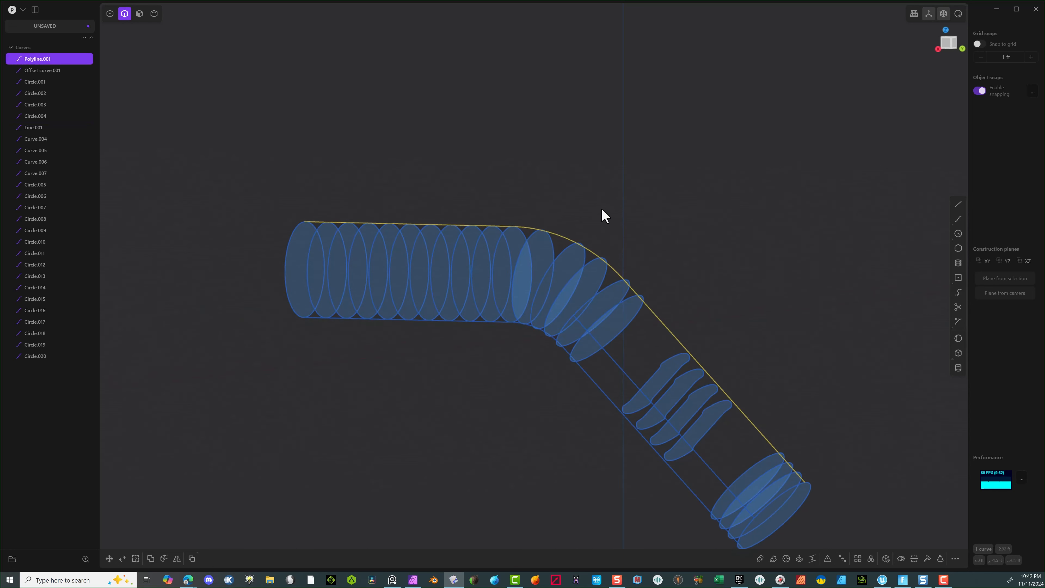
middle_click_drag(601, 209, 652, 205)
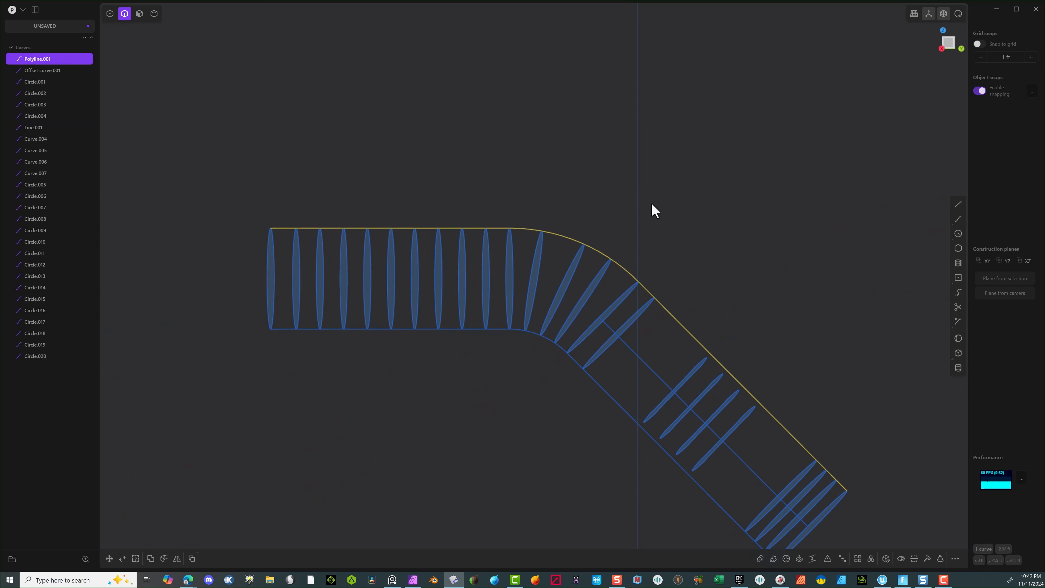
scroll(652, 205, "up", 1)
middle_click_drag(688, 237, 639, 155, "shift")
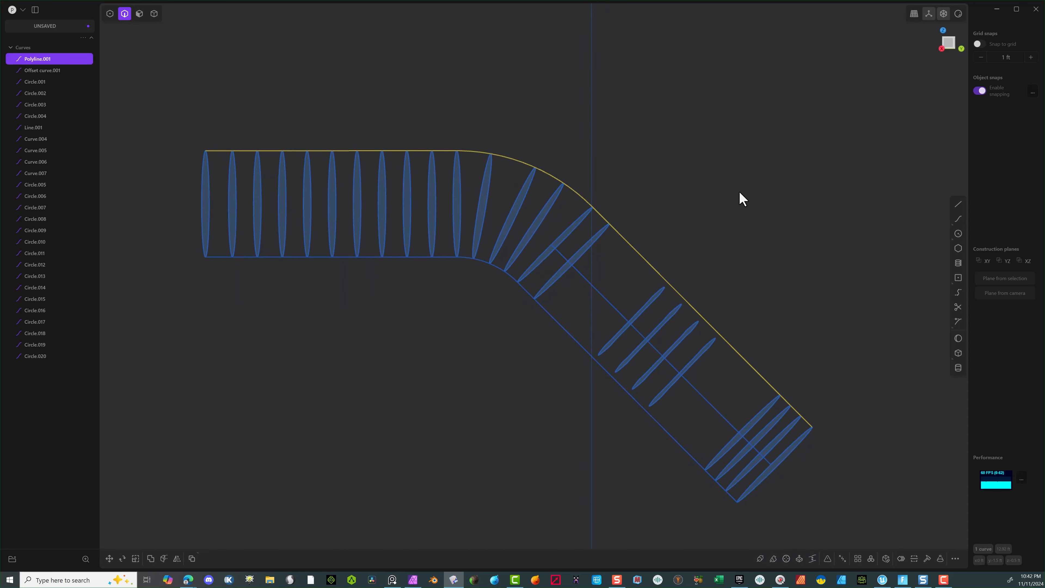
left_click(958, 234)
middle_click_drag(910, 303, 811, 285)
scroll(807, 502, "up", 5)
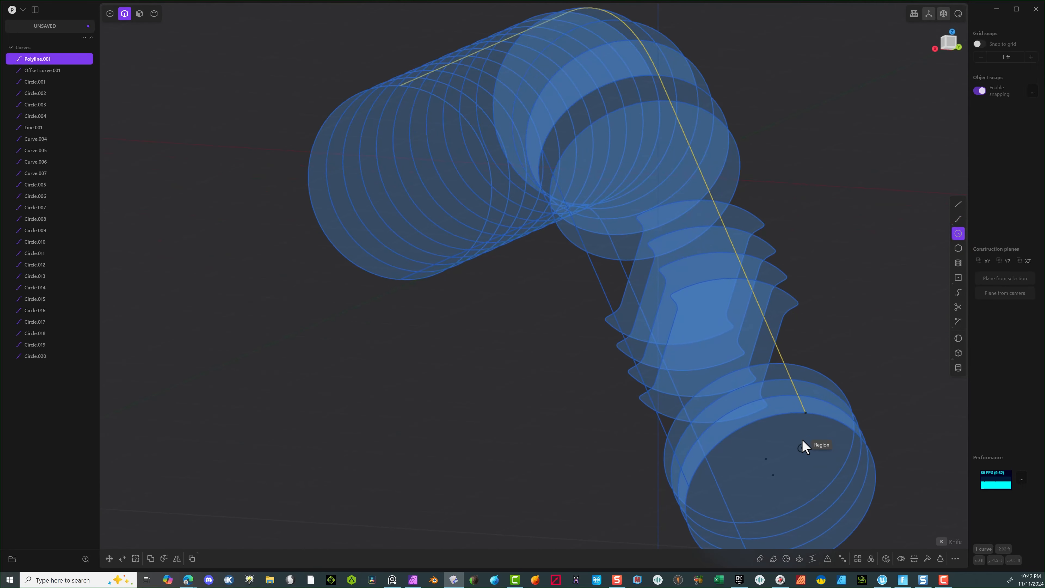
left_click(809, 416)
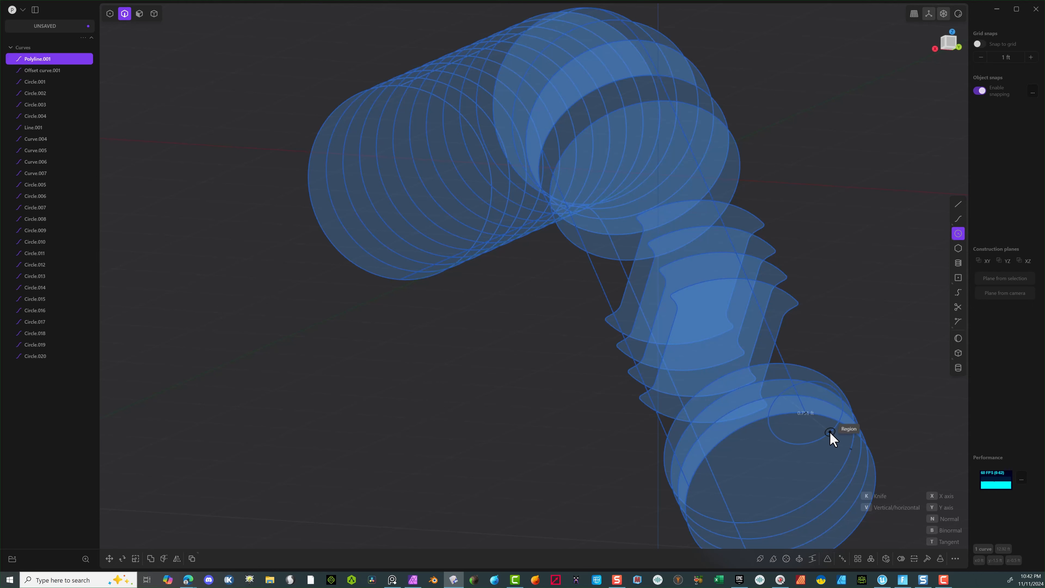
left_click(823, 432)
middle_click_drag(806, 458, 868, 438)
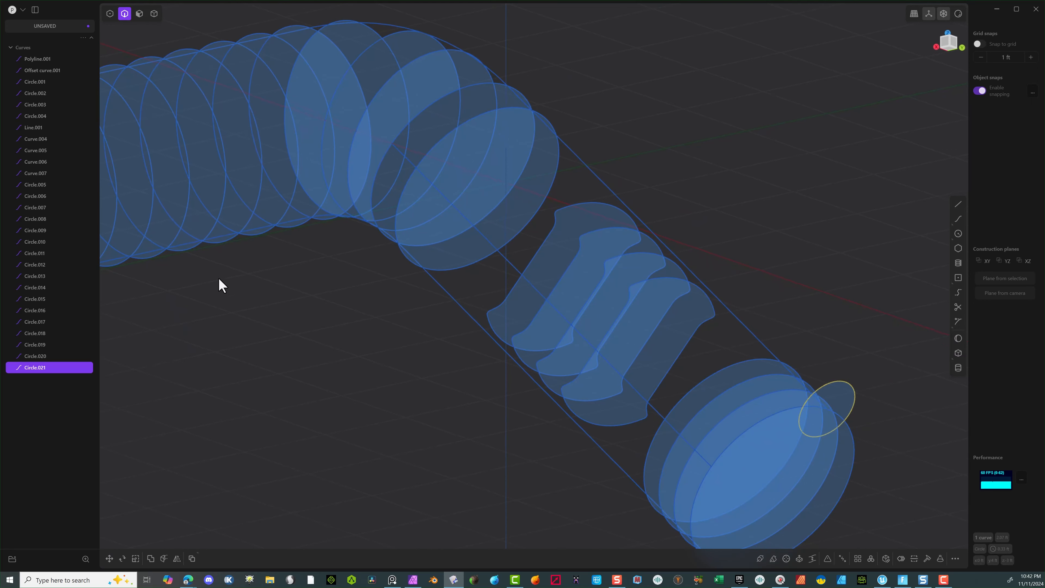
scroll(305, 354, "down", 3)
middle_click_drag(306, 382, 294, 401)
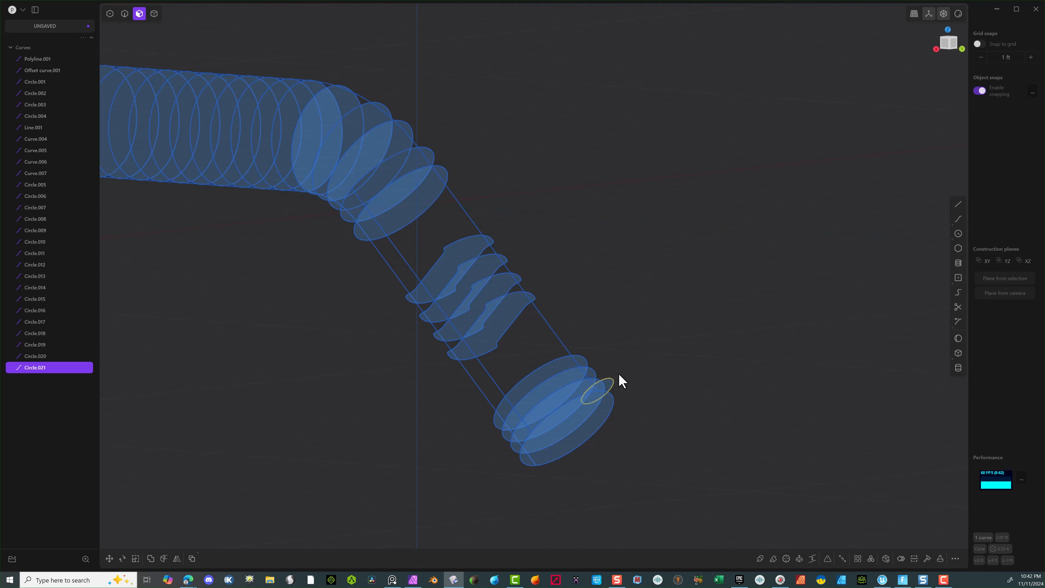
Step: Sweep both regions of the small circle along the upper outline curve with normal alignment, and clear the selection
key("e")
middle_click_drag(655, 415, 632, 355)
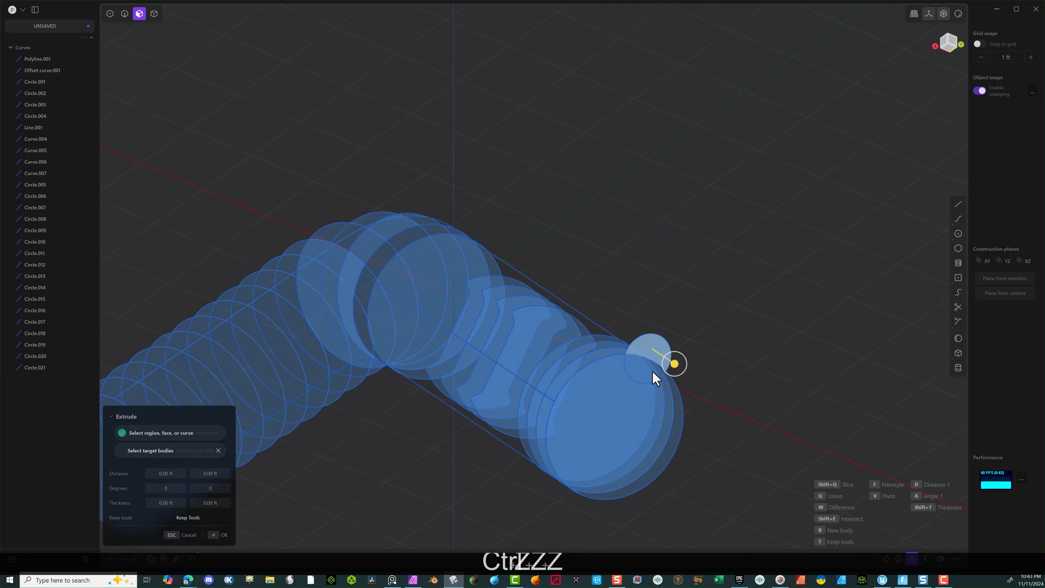
mouse_move(652, 372)
middle_mouse_down()
mouse_move(676, 405)
mouse_move(636, 363)
middle_mouse_up()
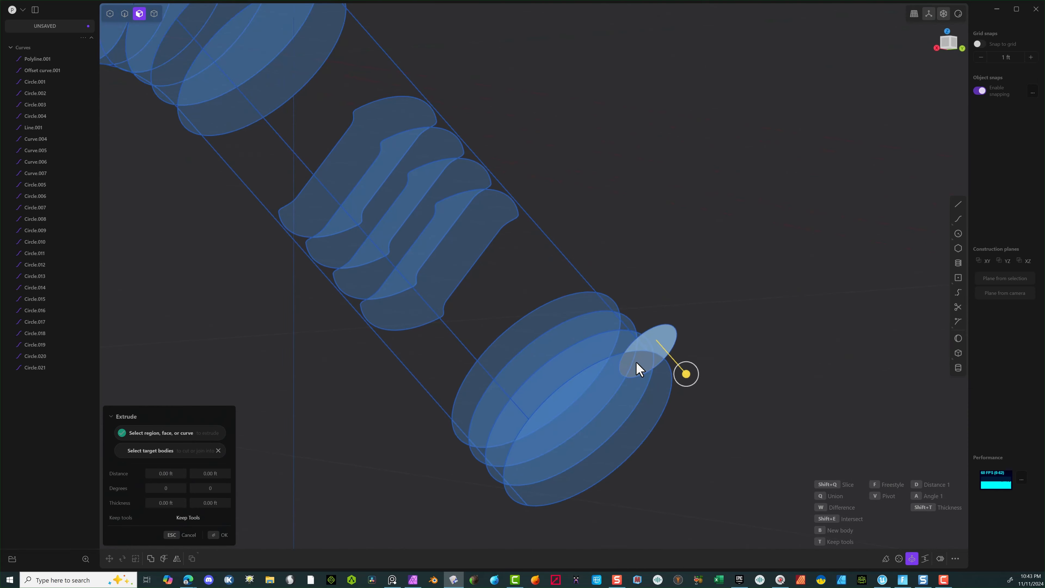
left_click(637, 363, "shift")
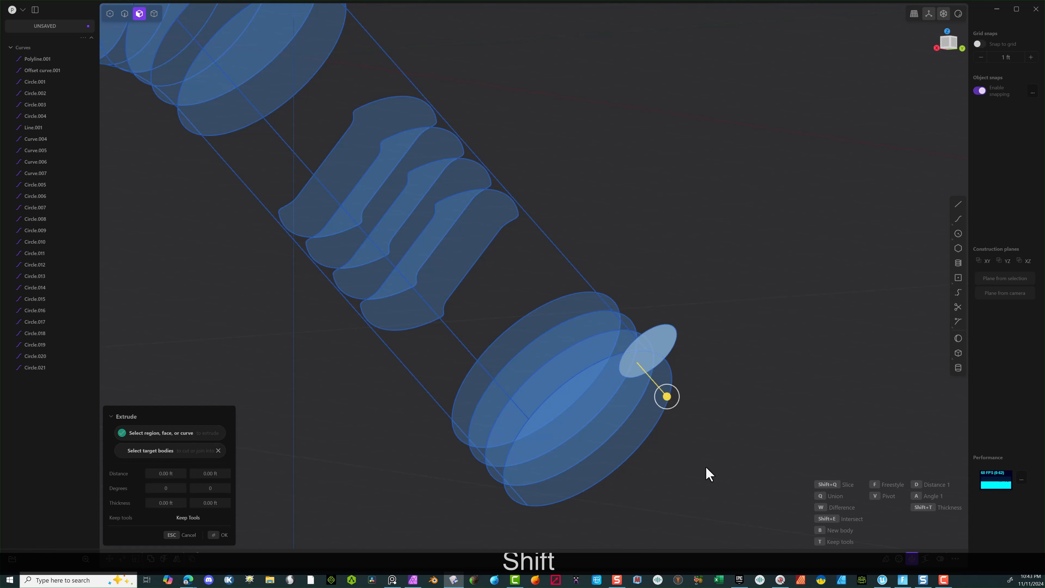
left_click(886, 559)
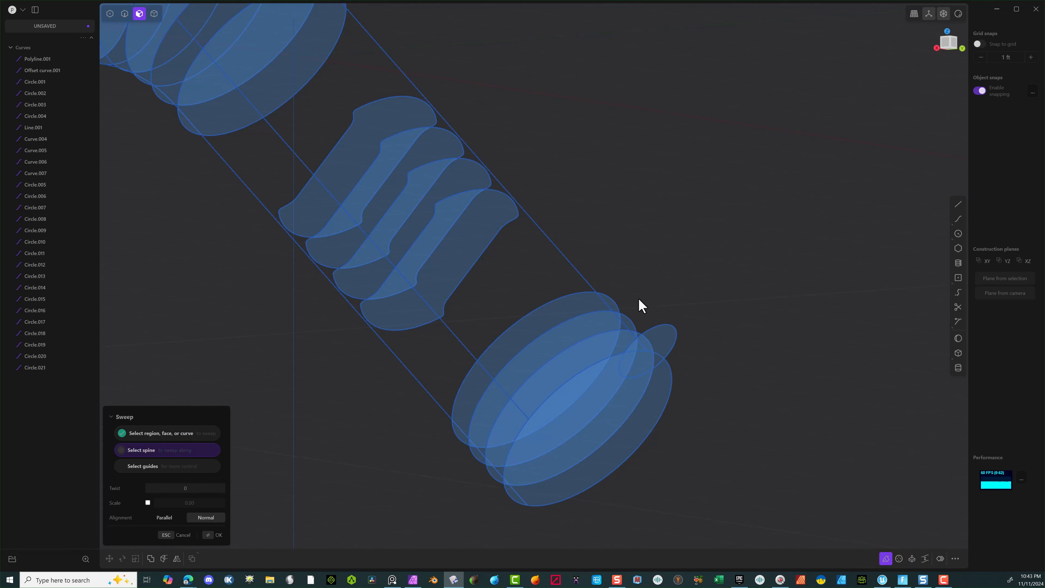
left_click(579, 268)
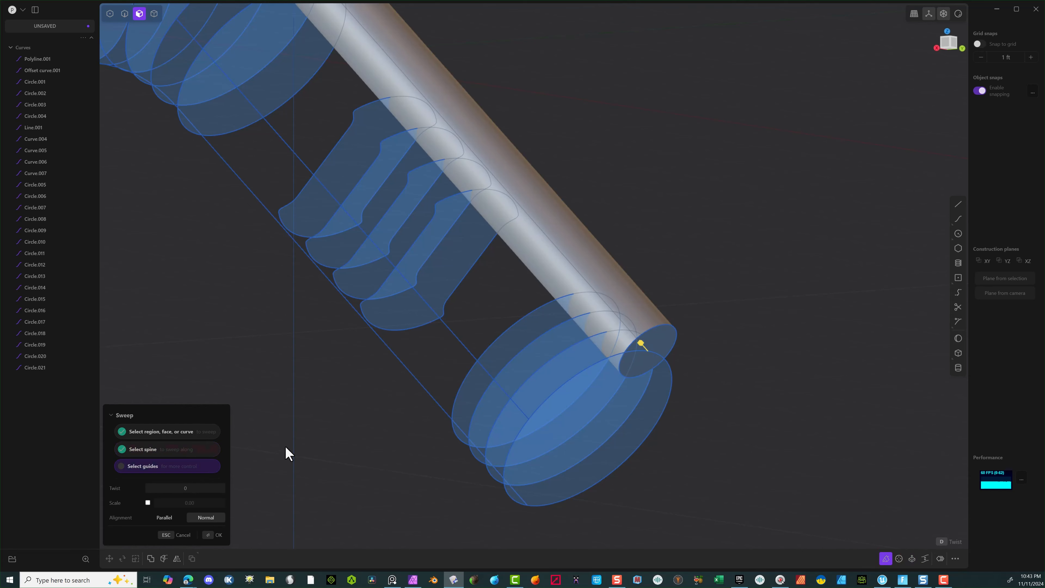
left_click(214, 535)
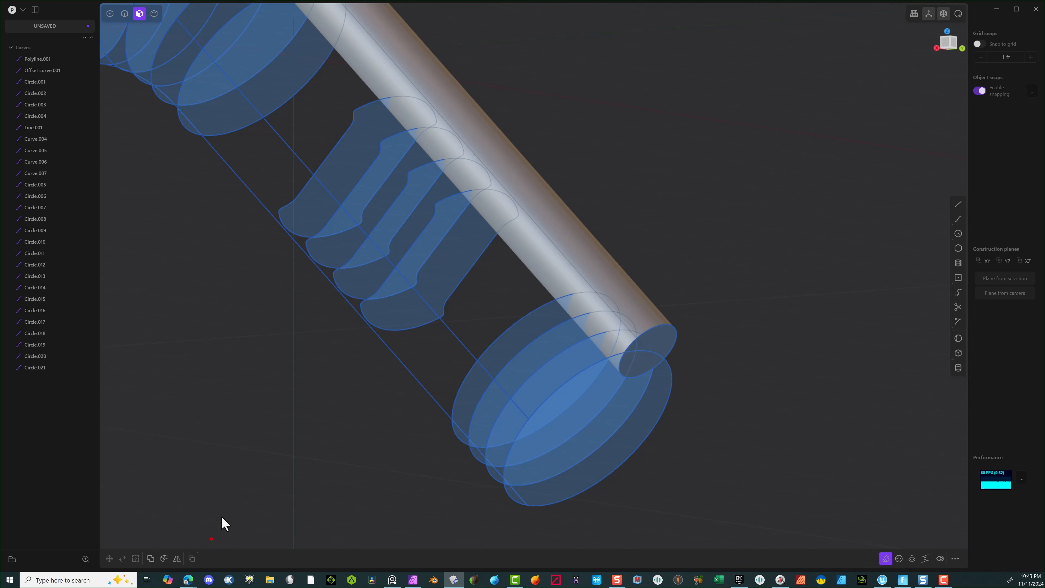
middle_click_drag(290, 390, 260, 347)
left_click(252, 429)
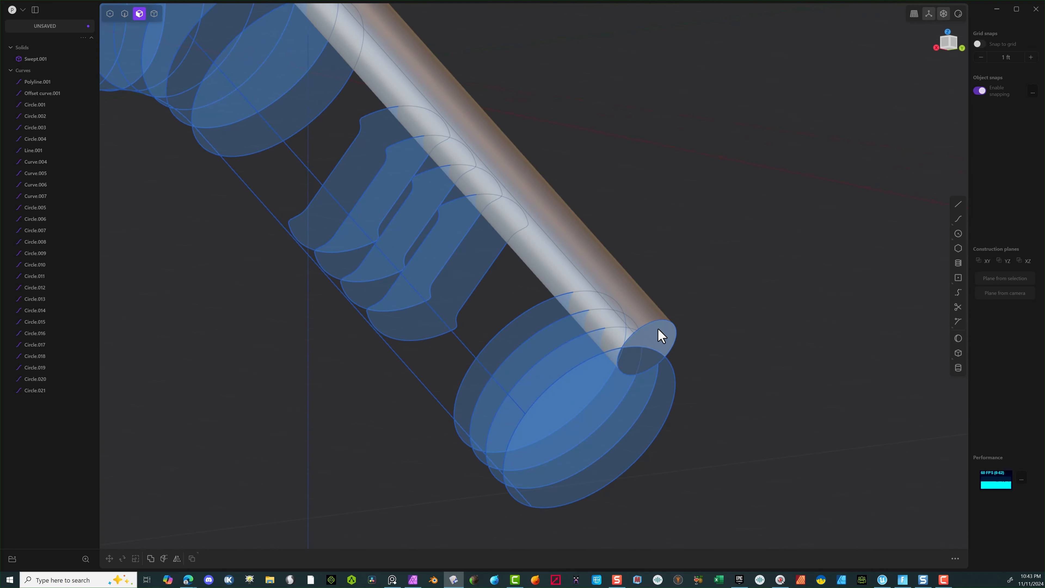
Step: Extrude both regions of the small circle about 0.29 ft outward from the swept rod's grip end
left_click(647, 360)
key("e")
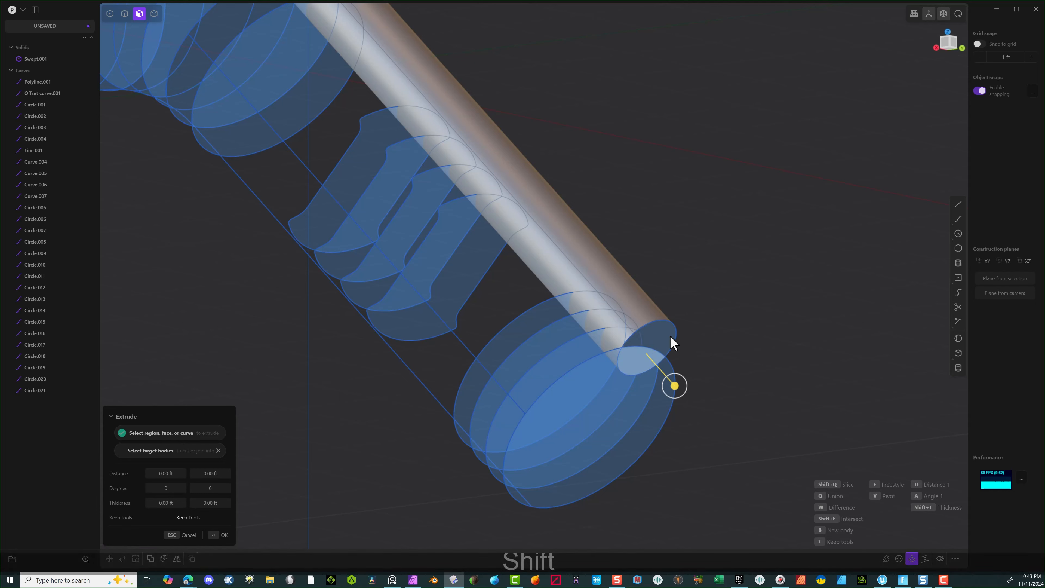
left_click(671, 336, "shift")
left_click_drag(695, 368, 710, 390)
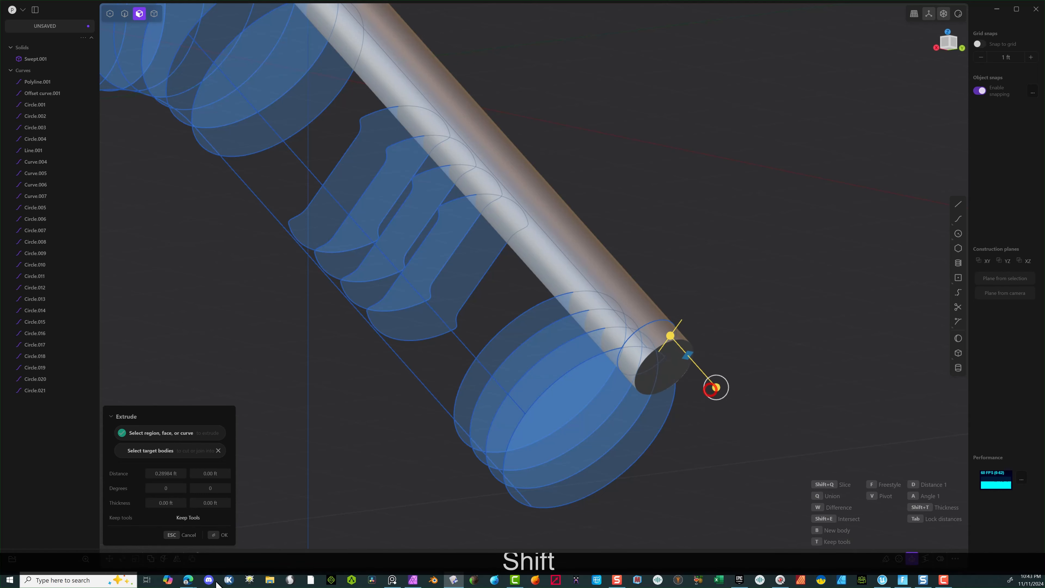
left_click(220, 535)
middle_click_drag(268, 387, 546, 307)
left_click(355, 203)
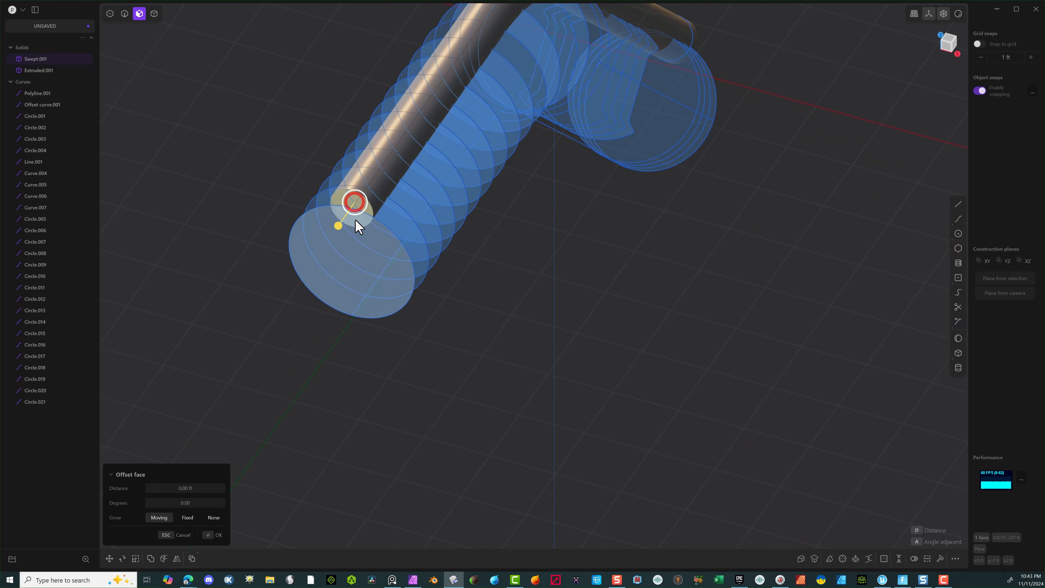
left_click(356, 221, "shift")
scroll(355, 217, "up", 5)
left_click(229, 159)
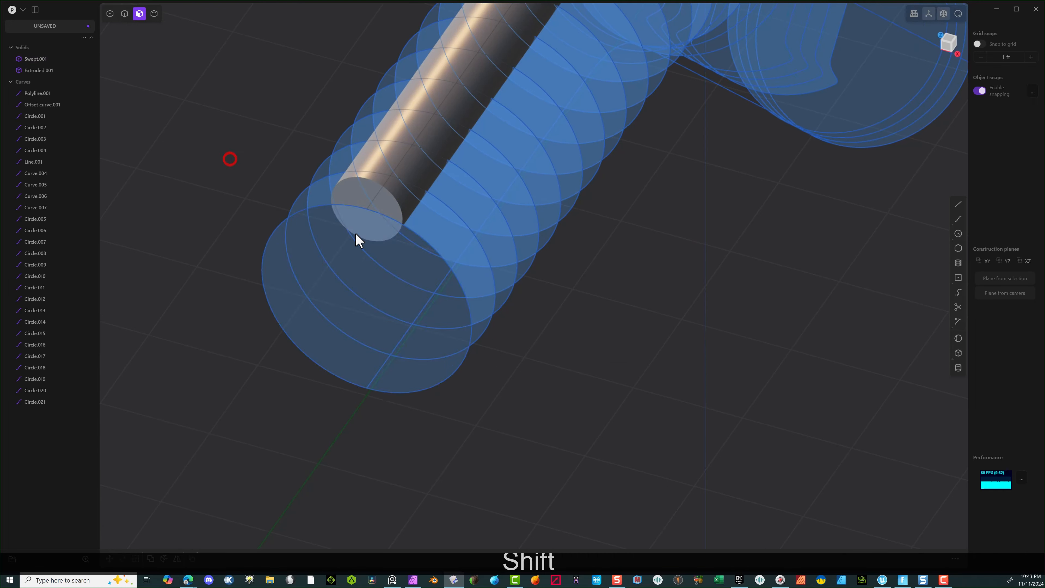
left_click(357, 224, "shift")
scroll(303, 170, "up", 2)
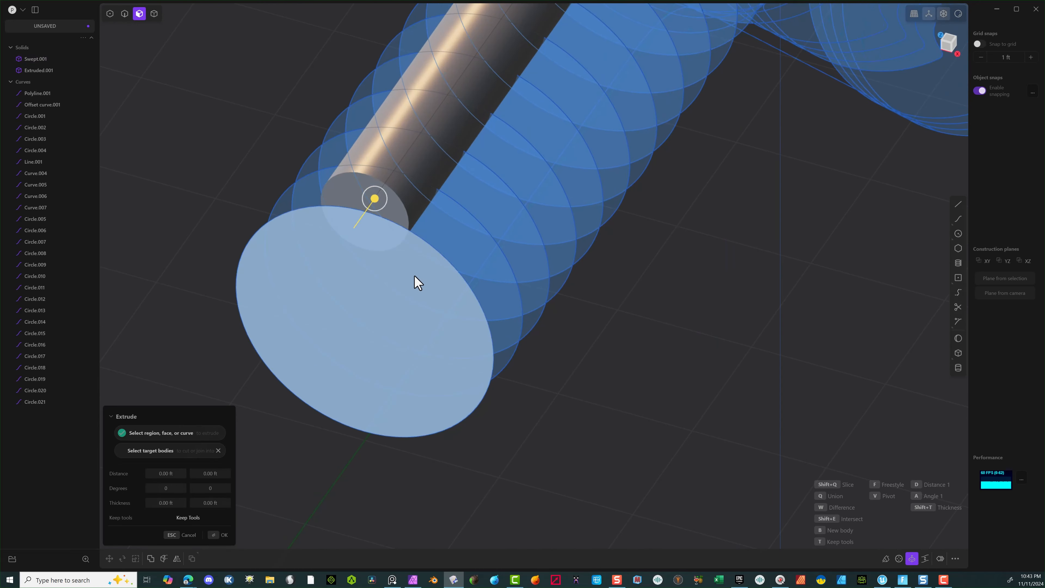
left_click(125, 14)
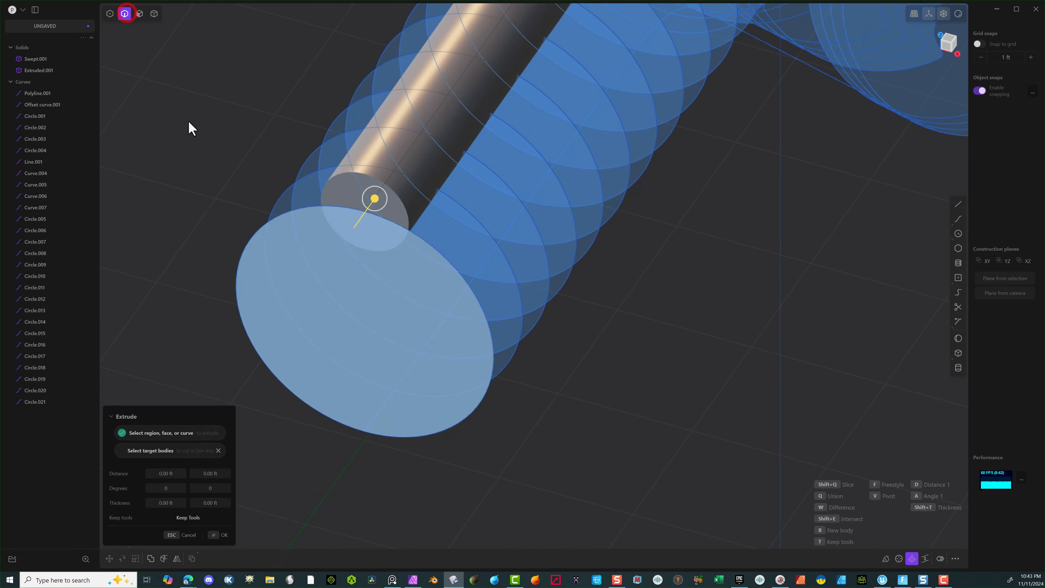
left_click(189, 122)
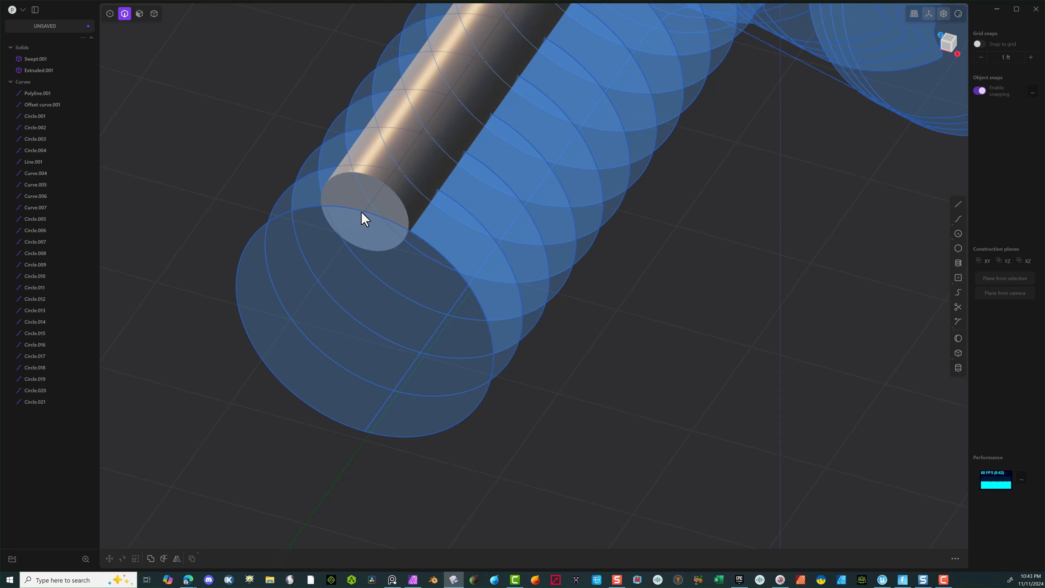
left_click(139, 13)
scroll(325, 191, "up", 3)
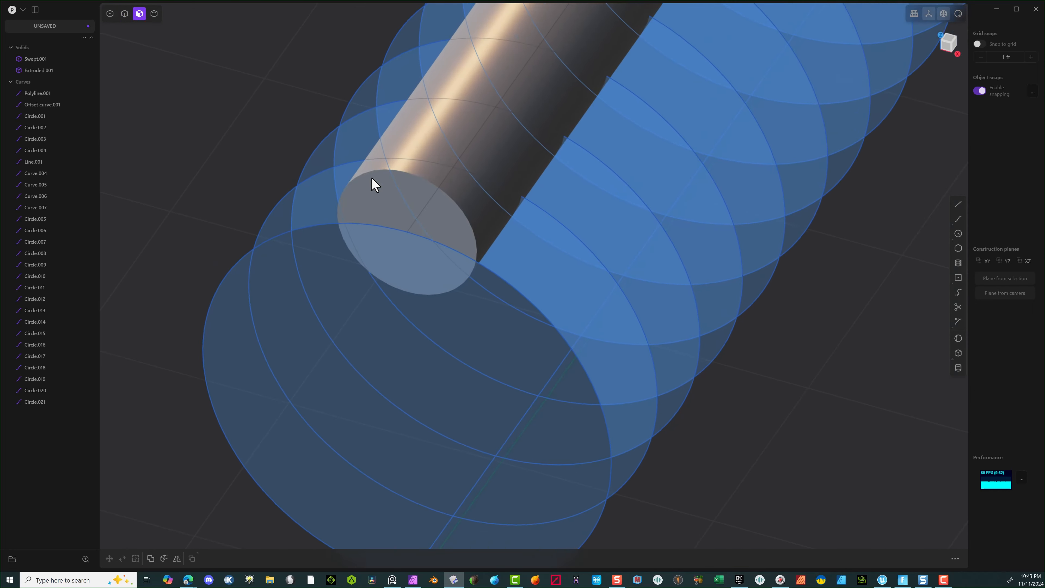
mouse_move(372, 178)
middle_mouse_down()
mouse_move(377, 196)
mouse_move(317, 182)
mouse_move(367, 188)
middle_mouse_up()
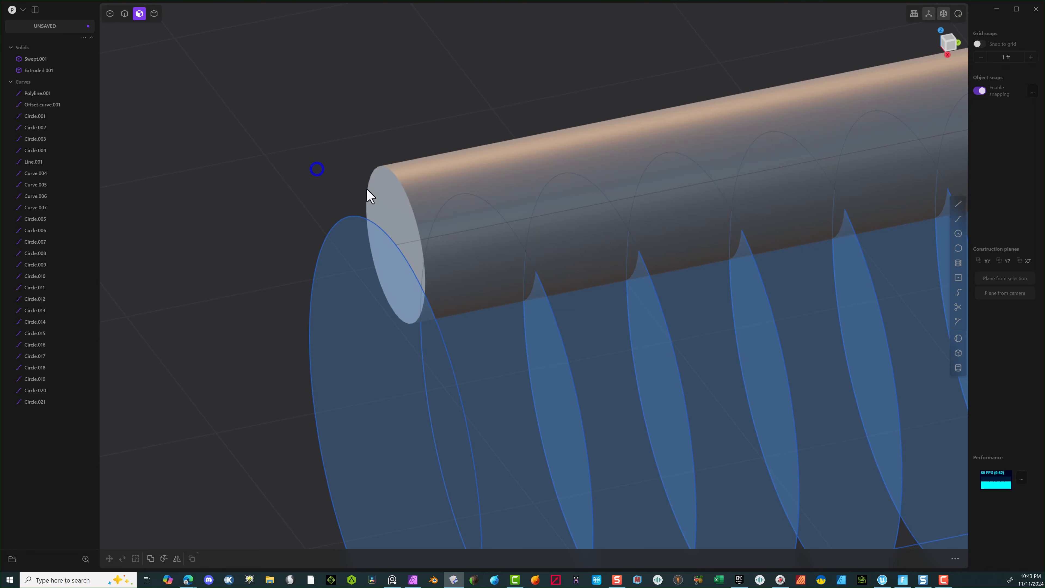
left_click(404, 207)
middle_click_drag(418, 287, 408, 260)
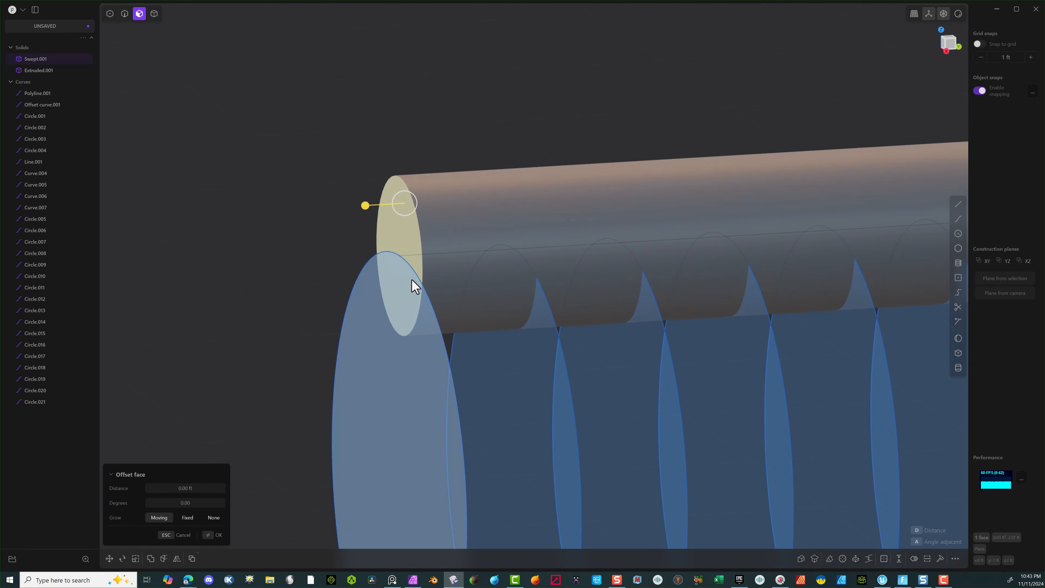
key("Escape")
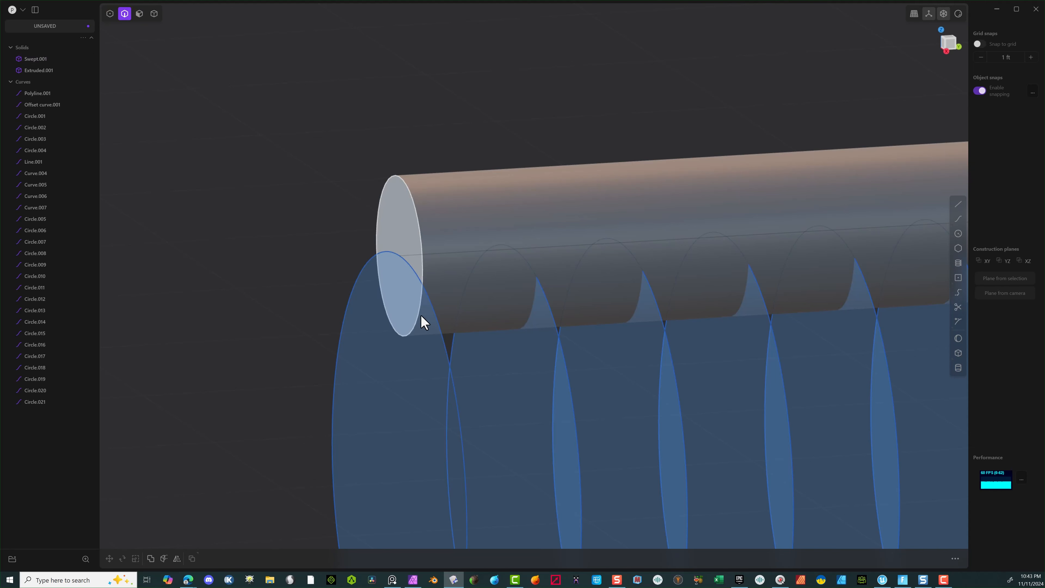
Step: Hide the circle overlapping the rod's straight end and offset that end face outward by about 0.28 ft
left_click(437, 318)
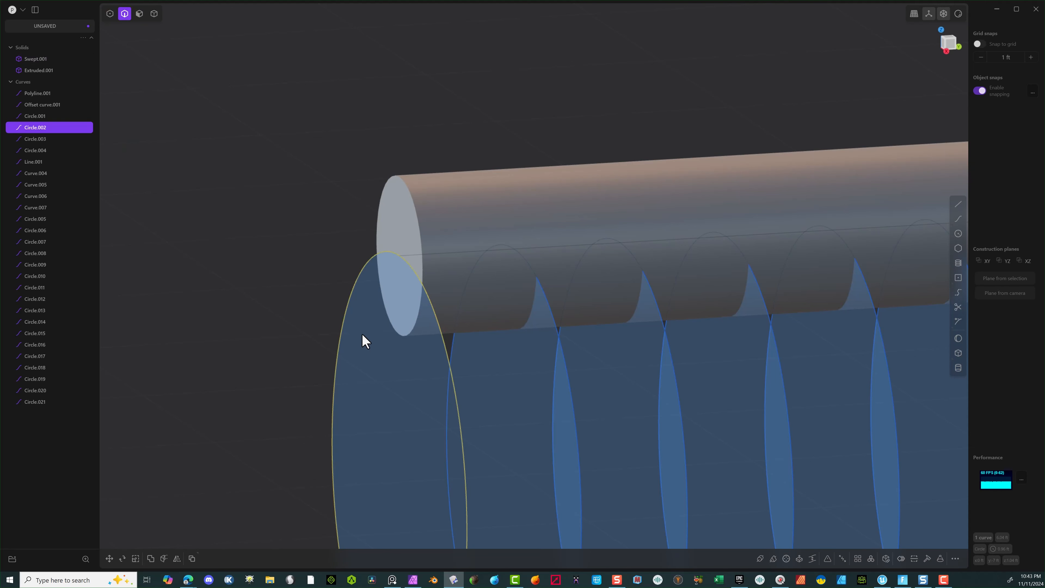
key("h")
left_click(143, 15)
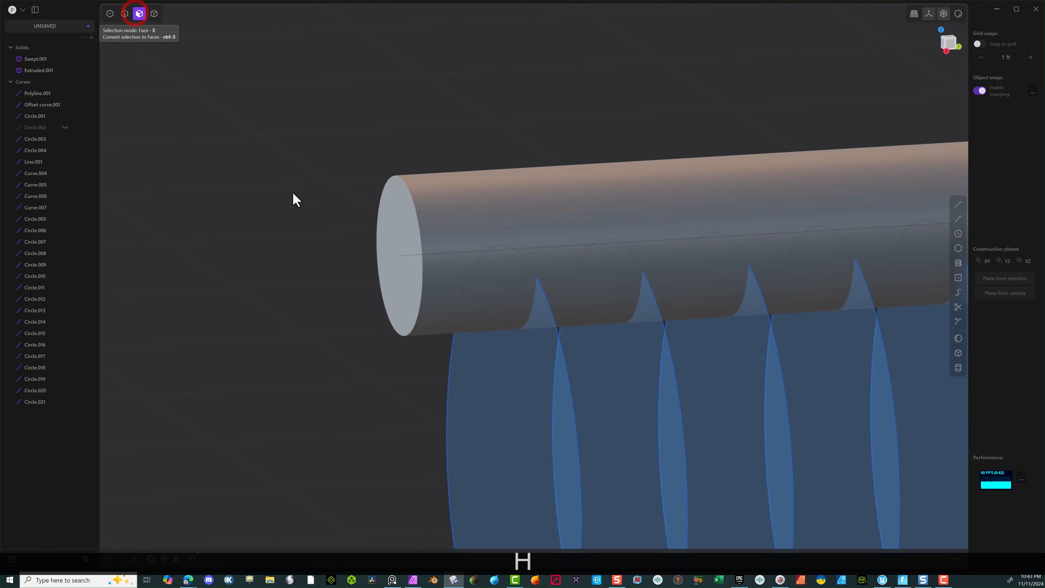
left_click_drag(396, 244, 308, 295)
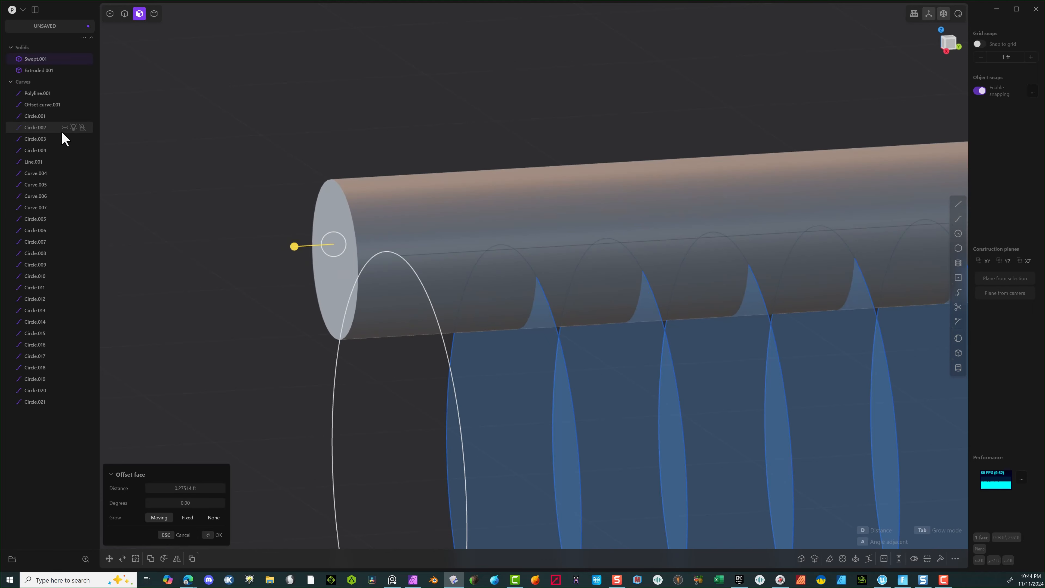
left_click(65, 127)
middle_click_drag(249, 261, 205, 326)
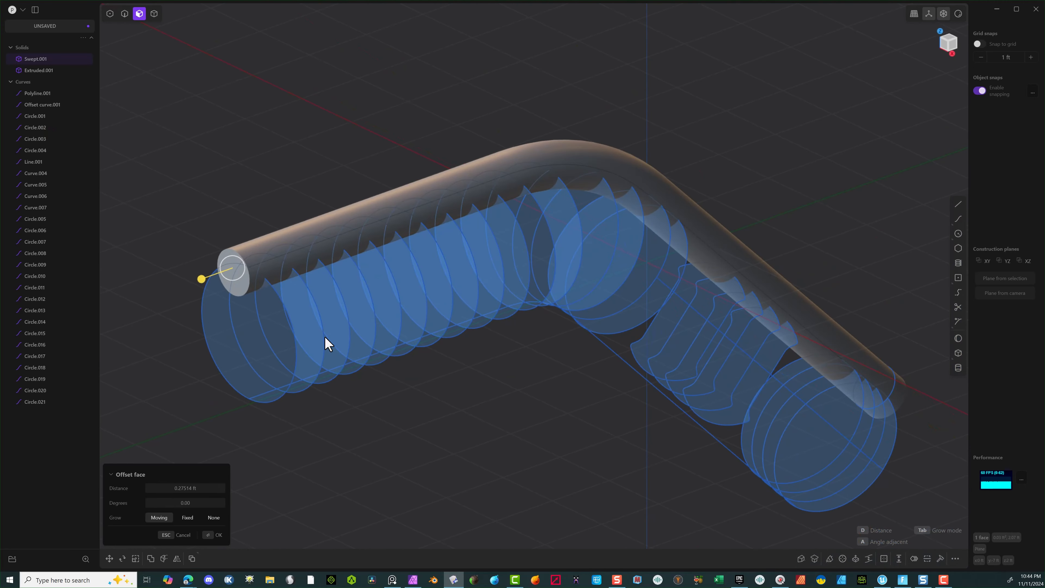
middle_click_drag(877, 441, 979, 428)
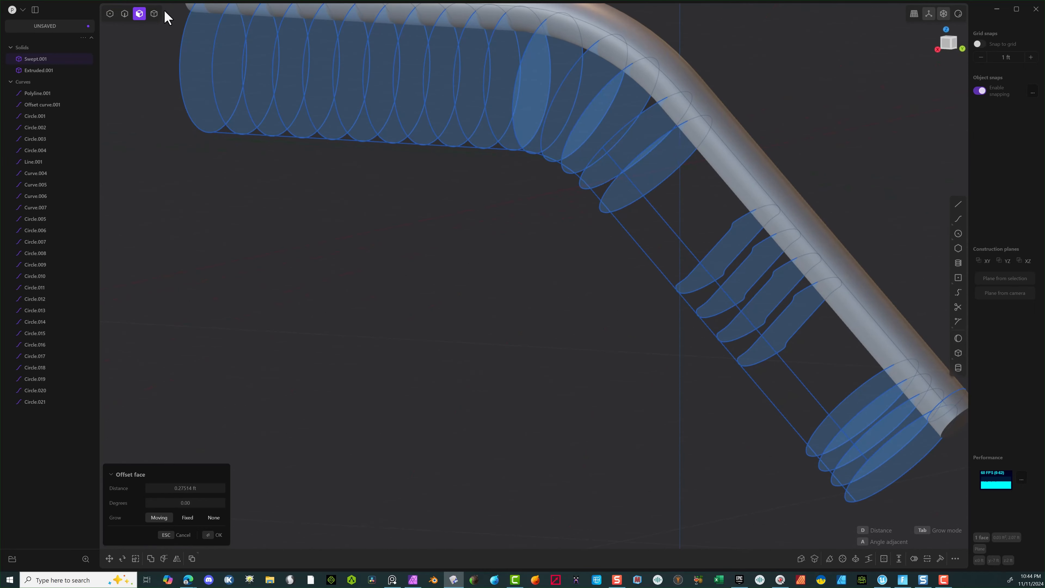
Step: Union the swept rod and the short extrusion at its grip end into one solid, and clear the selection
left_click(154, 13)
left_click(950, 407)
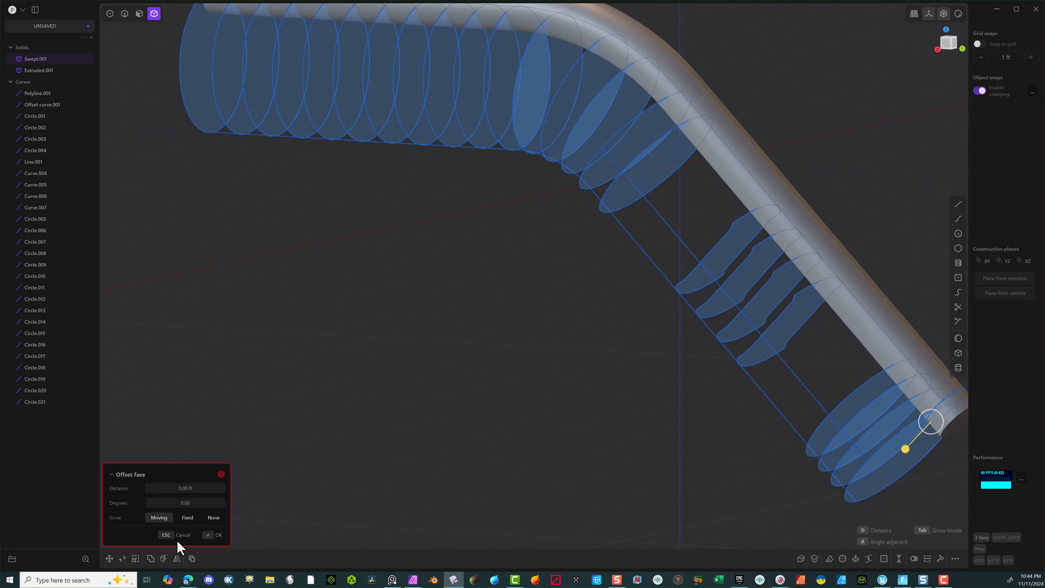
left_click(201, 536)
scroll(614, 416, "down", 3)
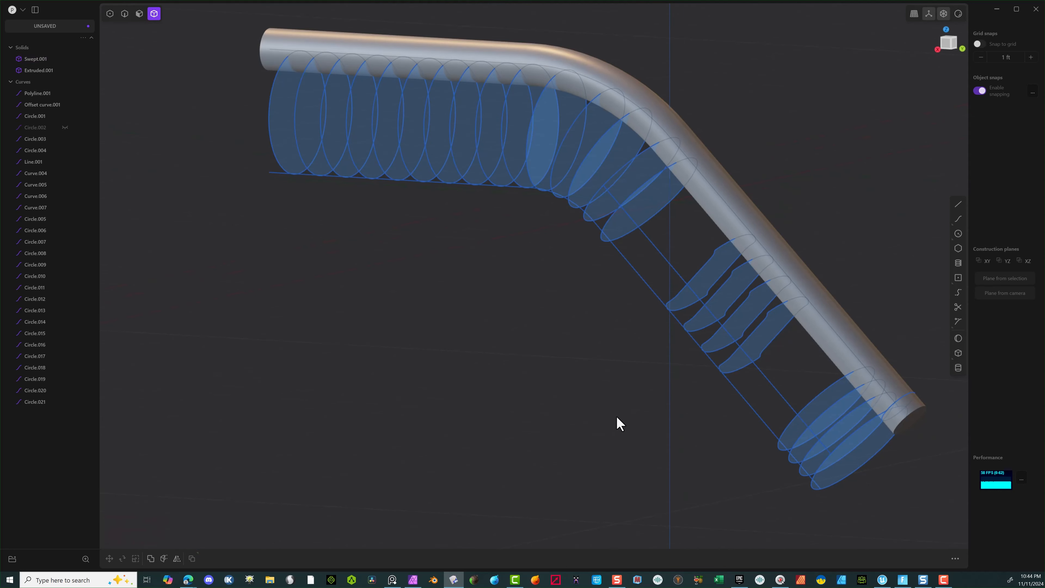
left_click(874, 409)
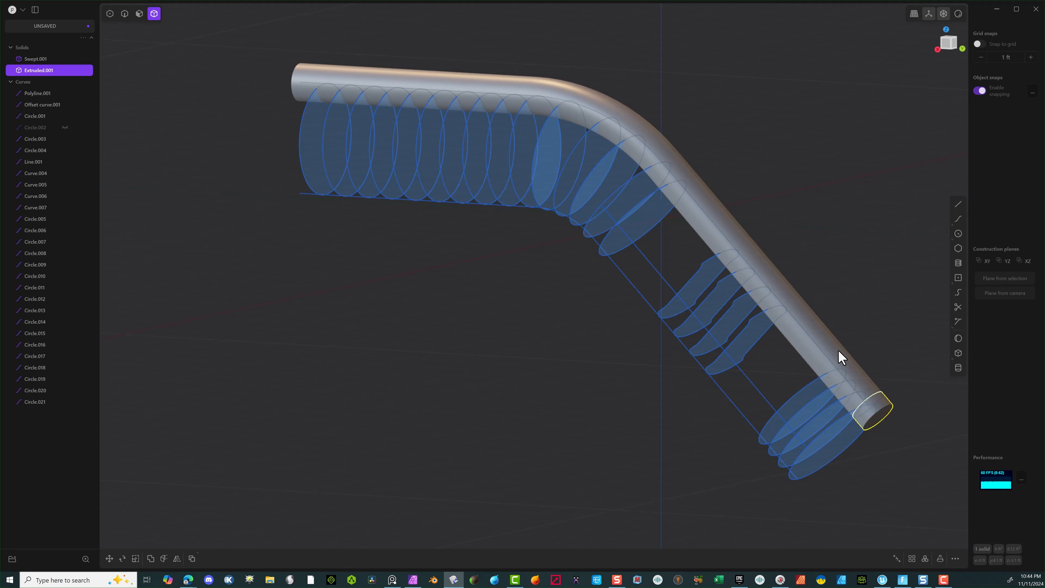
left_click(835, 356, "shift")
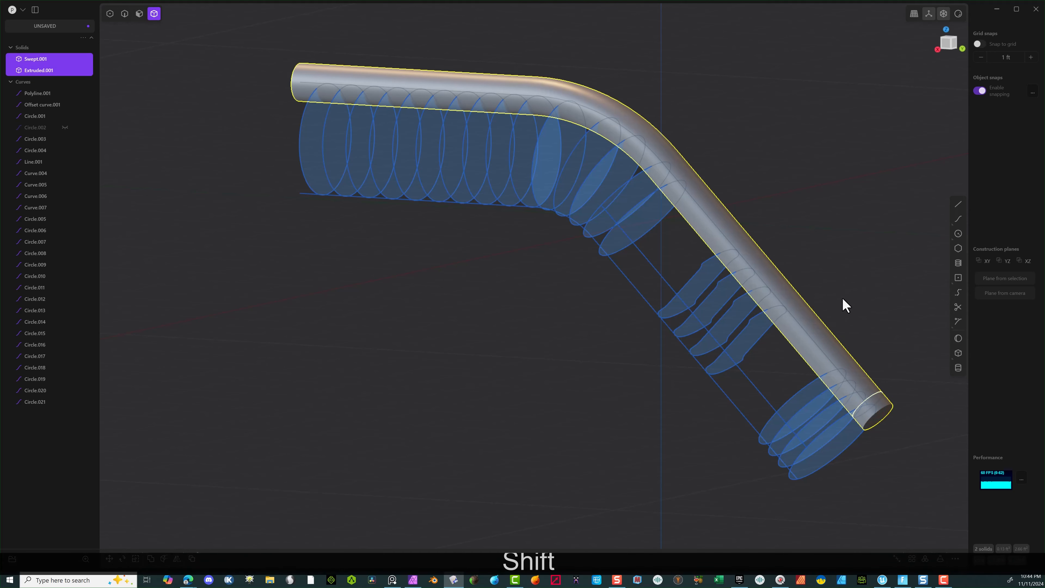
key("q")
key("q")
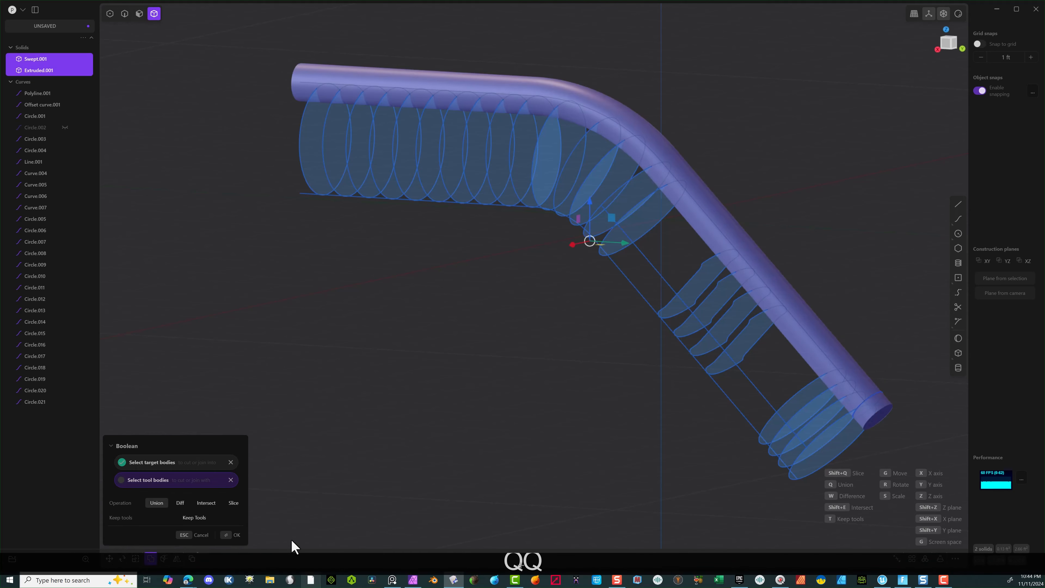
left_click(234, 535)
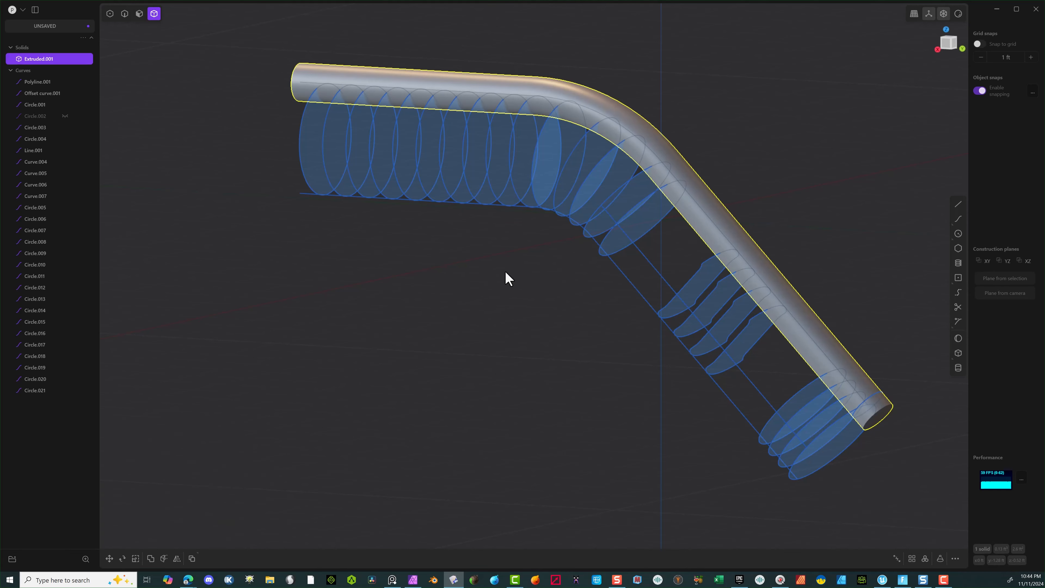
left_click(457, 272)
Step: Select the four circle regions at the grip end and the four notched profile regions on the grip
mouse_move(458, 272)
middle_mouse_down()
mouse_move(423, 234)
mouse_move(460, 260)
middle_mouse_up()
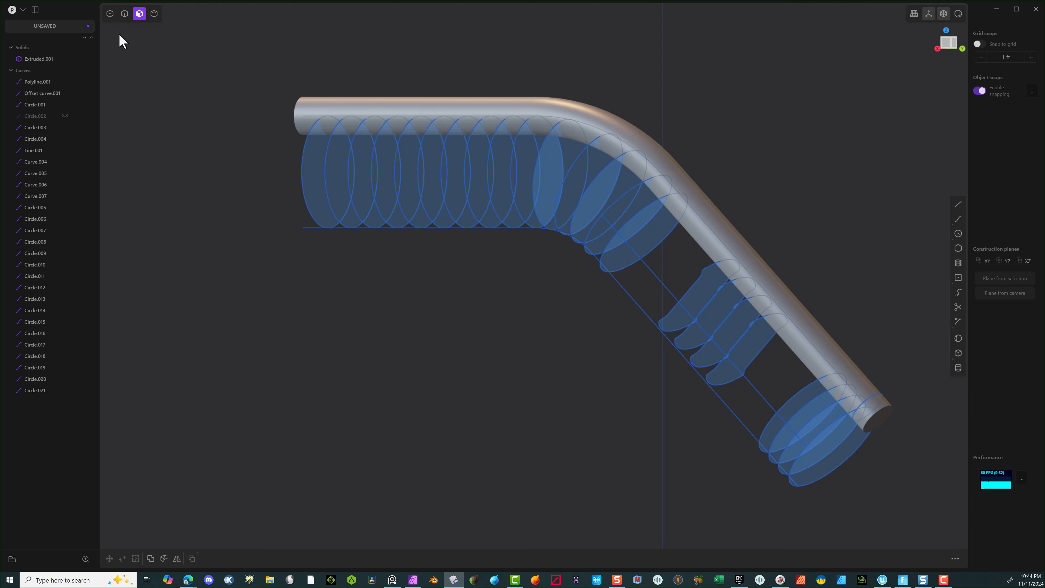
left_click(843, 447)
key("e")
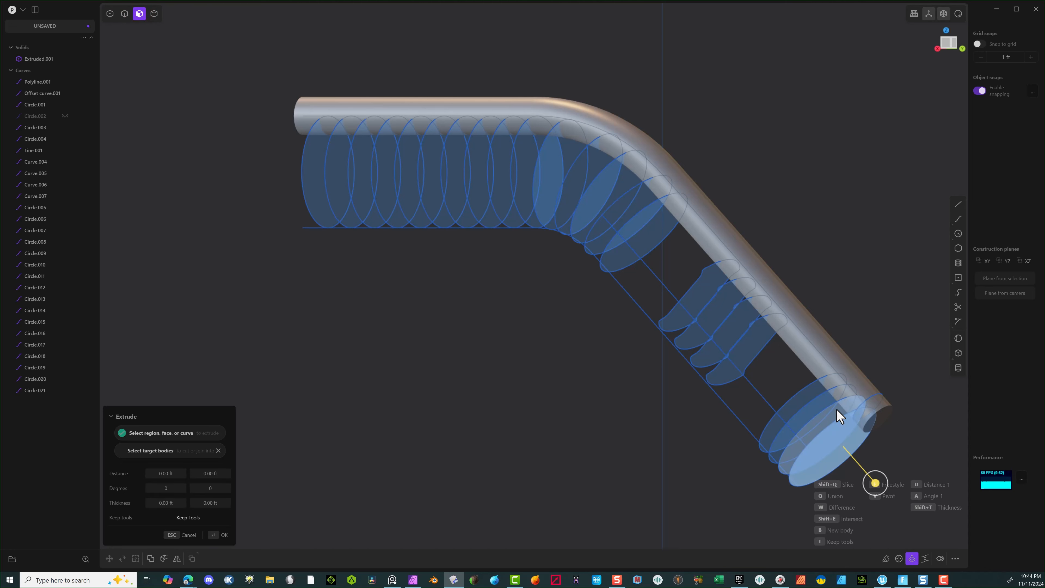
left_click(837, 407, "shift")
left_click(831, 395, "shift")
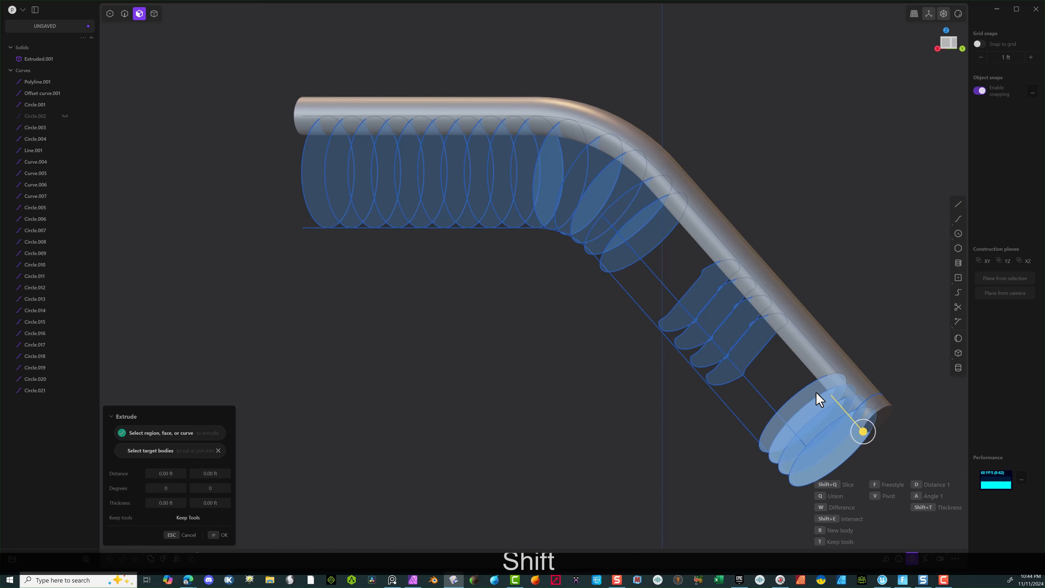
left_click(816, 391, "shift")
left_click(747, 341, "shift")
left_click(734, 326, "shift")
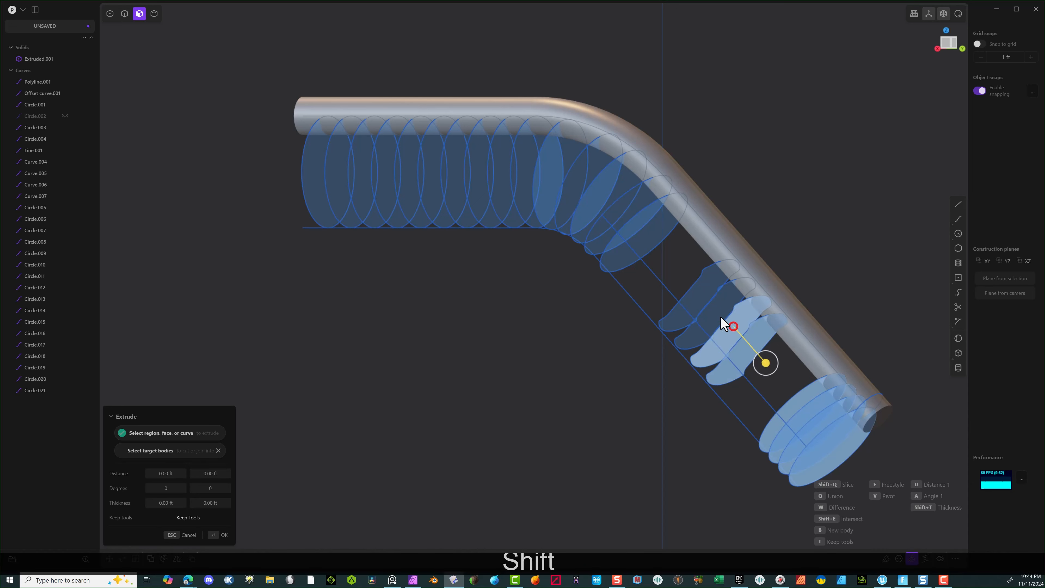
left_click(716, 311, "shift")
left_click(695, 297, "shift")
Step: Add the circle regions around the bend and at the start of the straight section to the selection
left_click(644, 232, "shift")
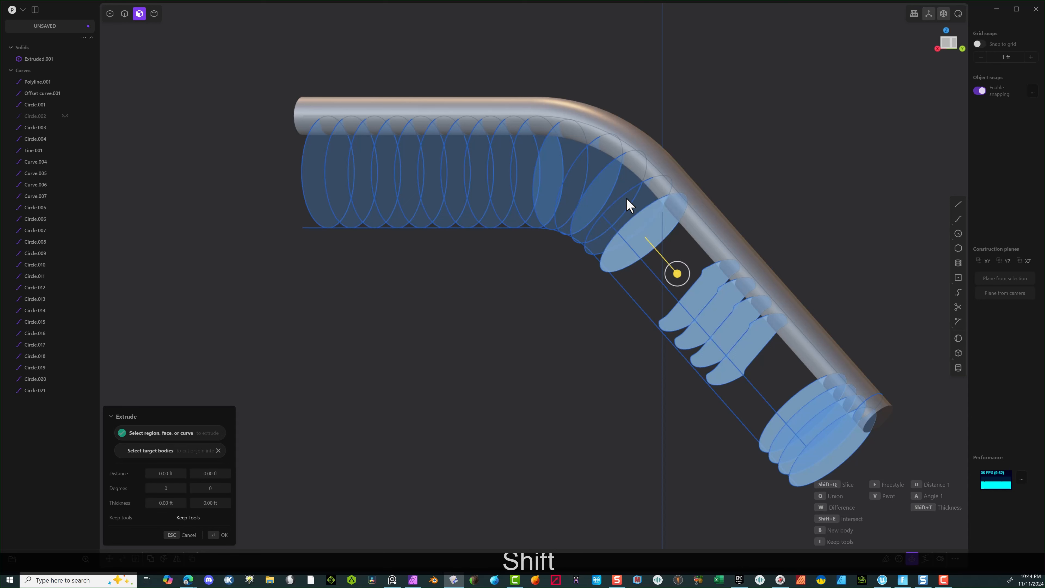
left_click(619, 189, "shift")
left_click(600, 176, "shift")
left_click(592, 167, "shift")
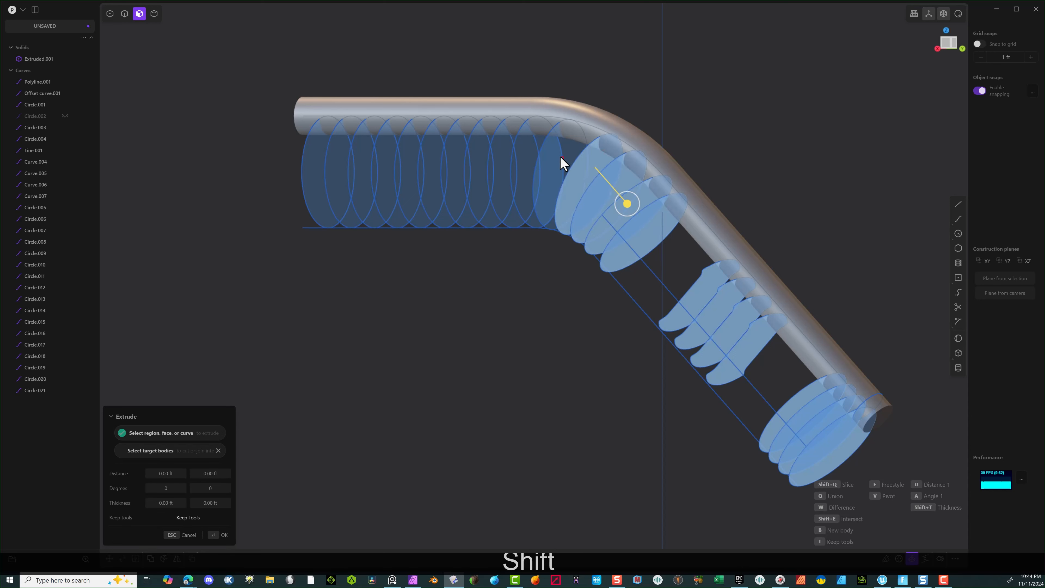
left_click(543, 150, "shift")
left_click(532, 141, "shift")
left_click(512, 134, "shift")
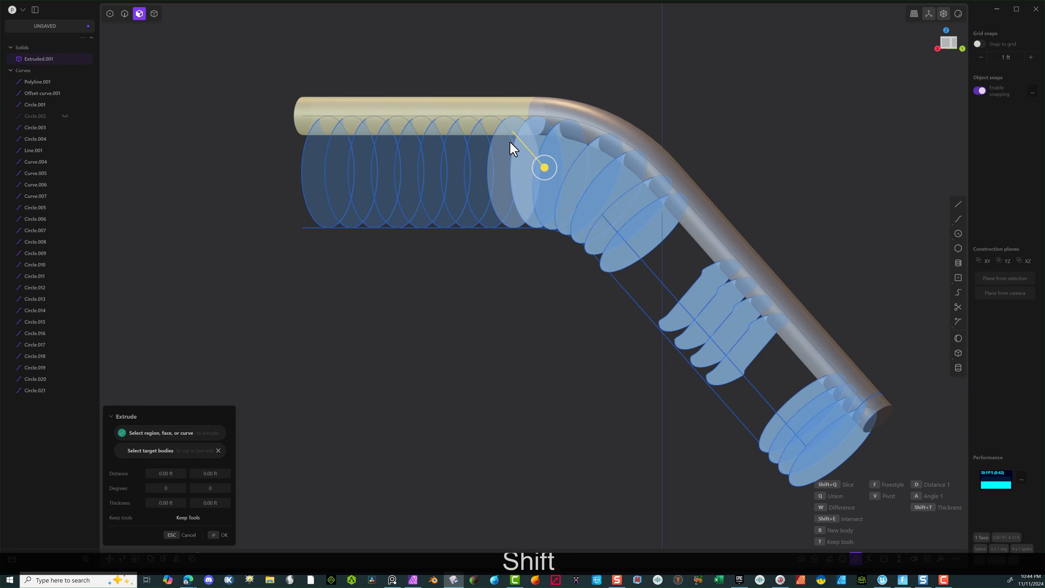
left_click(506, 149, "shift")
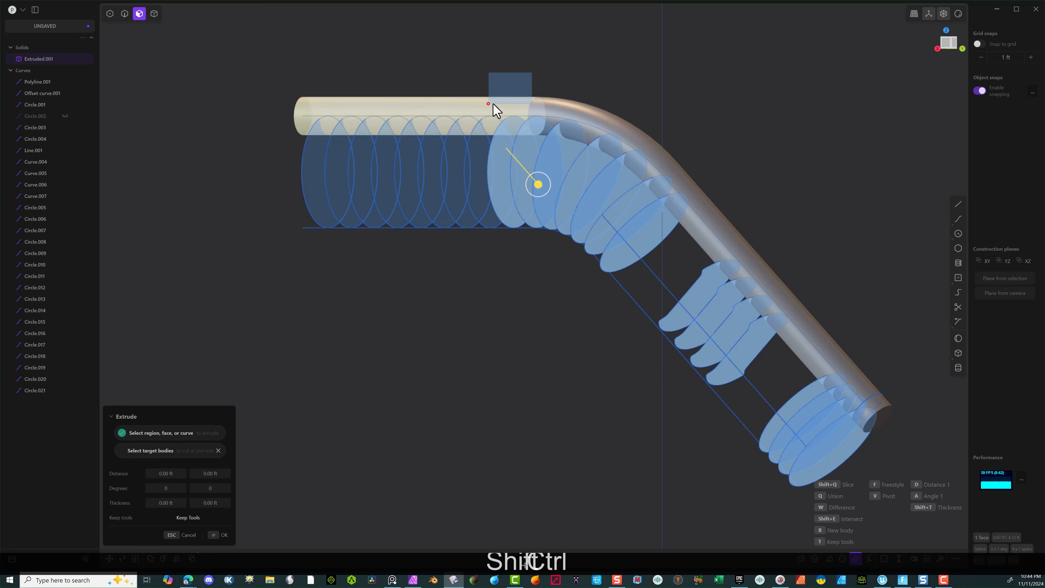
Step: Restore the previous selection of section regions and remove the rod's straight face from it
left_click_drag(494, 104, 489, 104, "ctrl+shift")
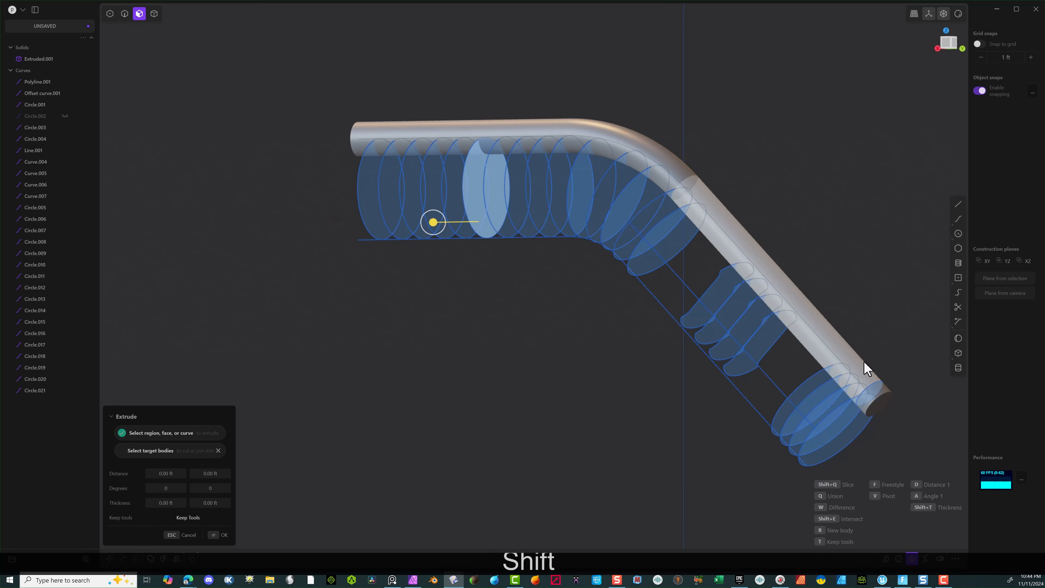
key("ctrl+z")
key("ctrl+z")
key("ctrl+z")
key("ctrl+z")
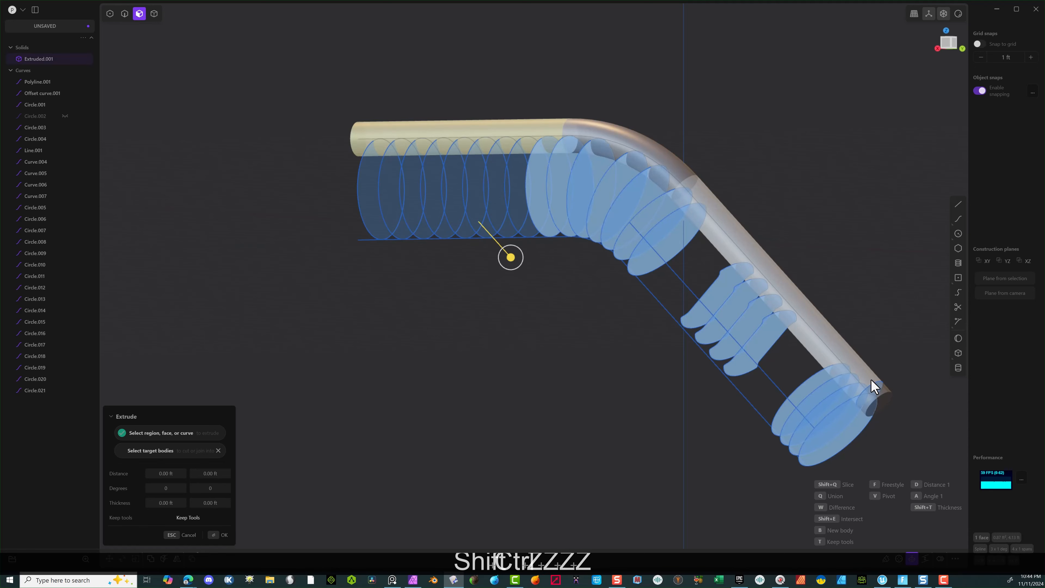
middle_click_drag(805, 361, 834, 365)
left_click_drag(429, 76, 381, 155, "ctrl")
Step: Add the remaining visible circle regions along the straight section to the selection
middle_click_drag(403, 338, 445, 341)
scroll(414, 321, "up", 2)
scroll(472, 282, "up", 2)
middle_click_drag(472, 288, 492, 294)
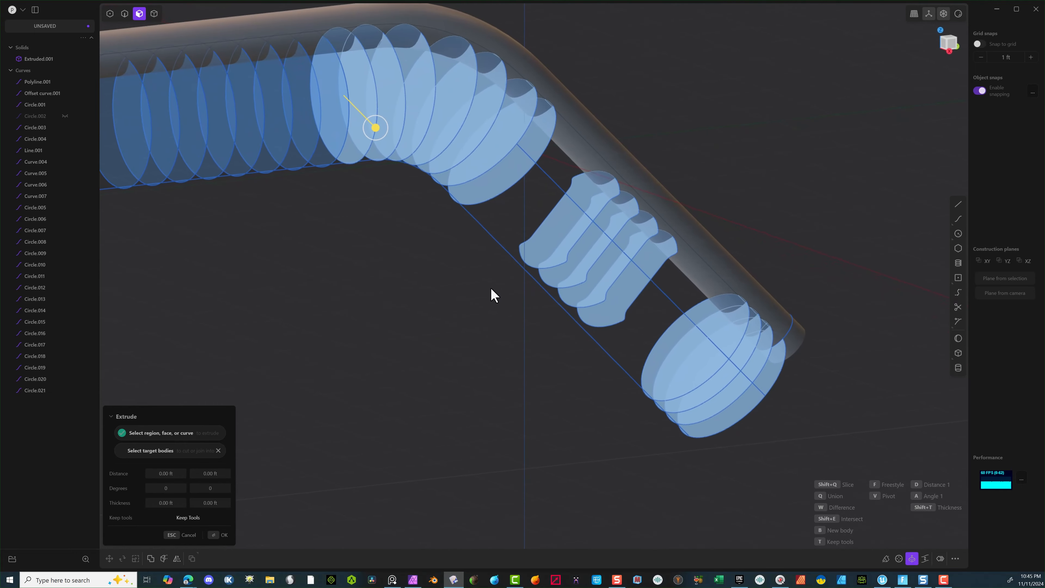
left_click(337, 70, "shift")
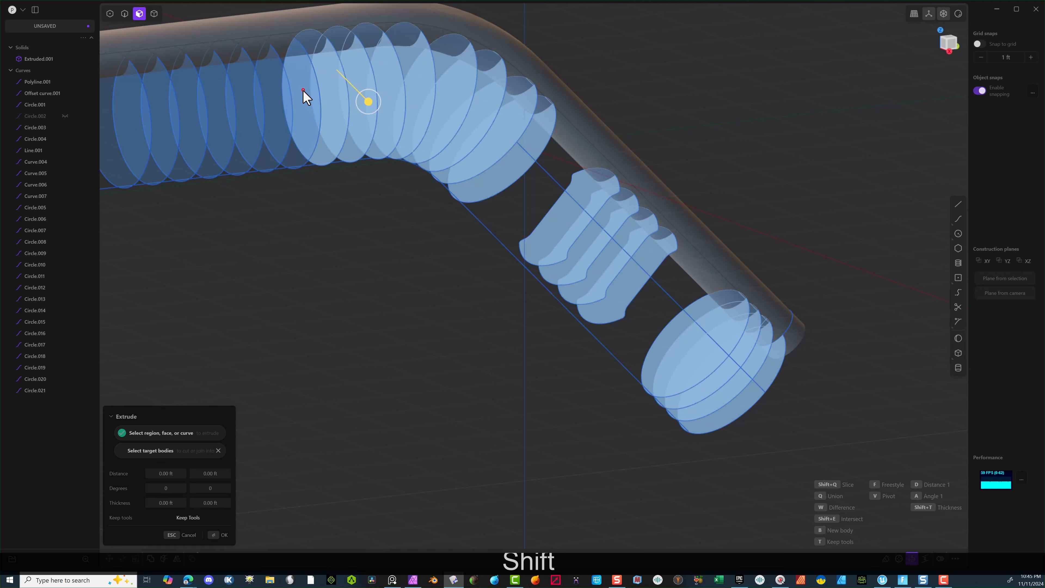
left_click(279, 91, "shift")
left_click(250, 93, "shift")
left_click(214, 94, "shift")
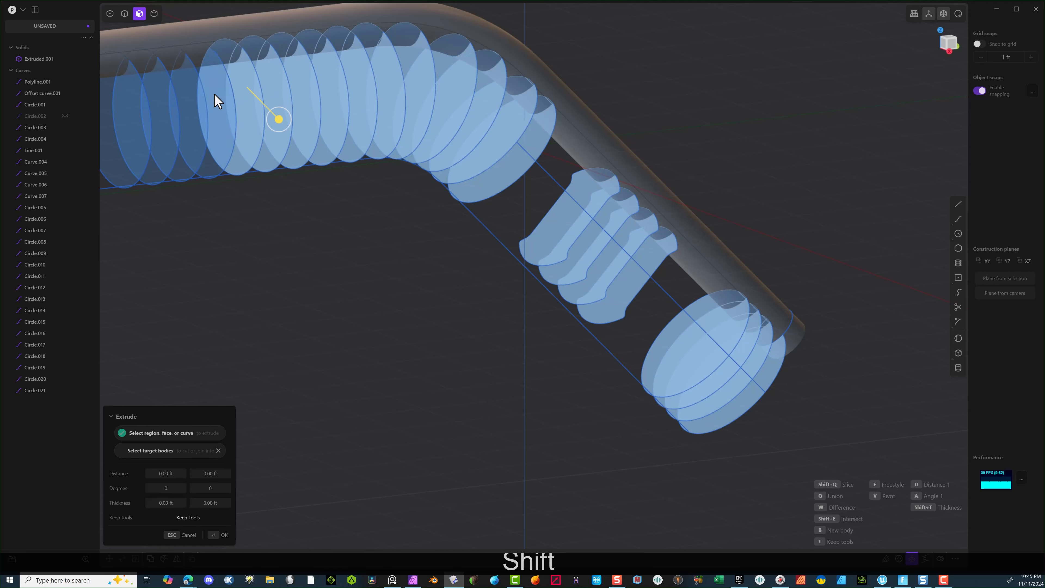
left_click(180, 98, "shift")
left_click(168, 98, "shift")
left_click(133, 112, "shift")
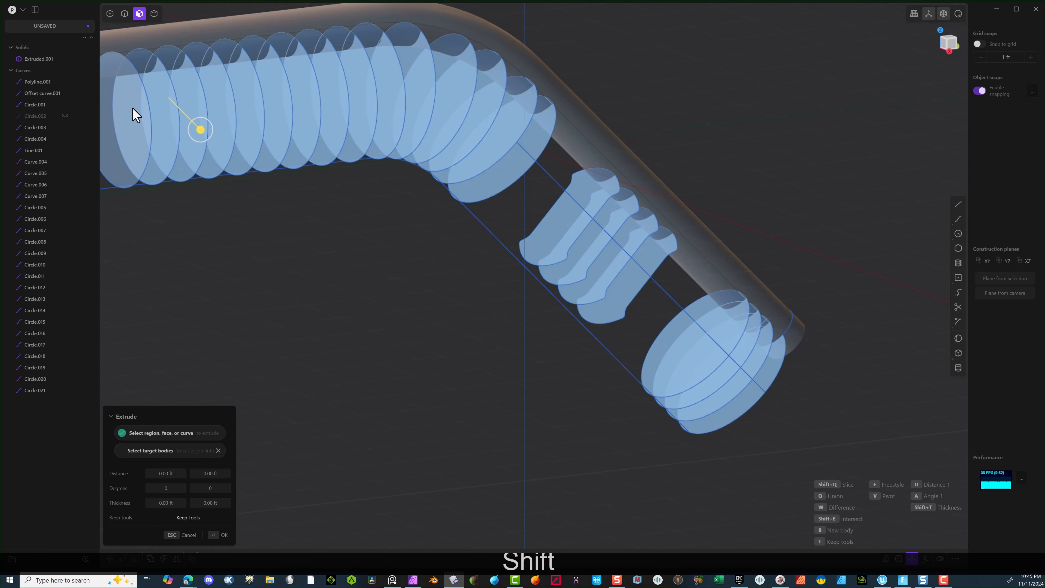
Step: Try to loft a handle body through all the selected section regions and inspect its grip end
scroll(265, 288, "down", 3)
middle_click_drag(421, 308, 623, 308, "shift")
key("l")
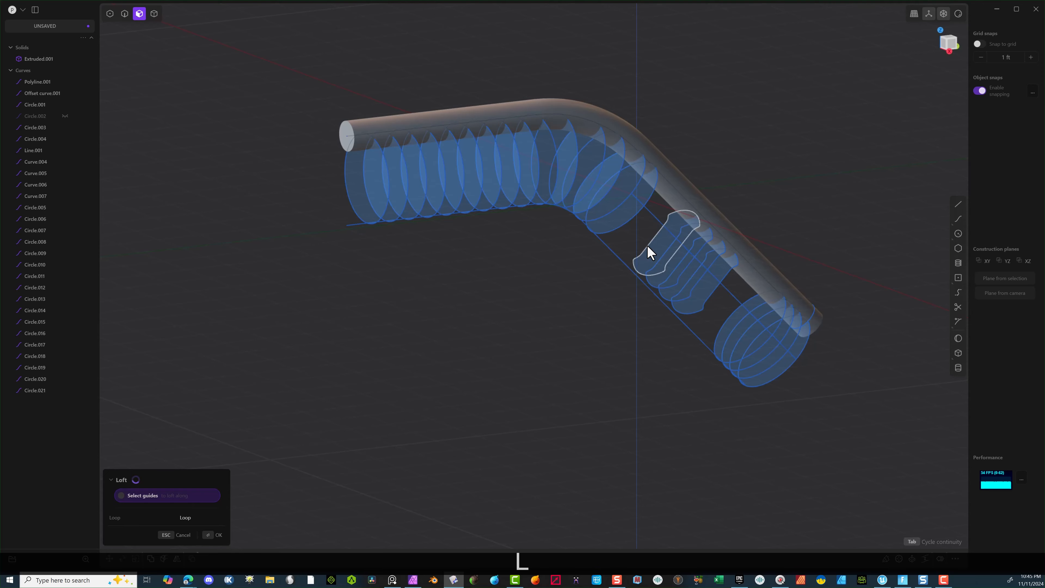
middle_click_drag(642, 193, 665, 159)
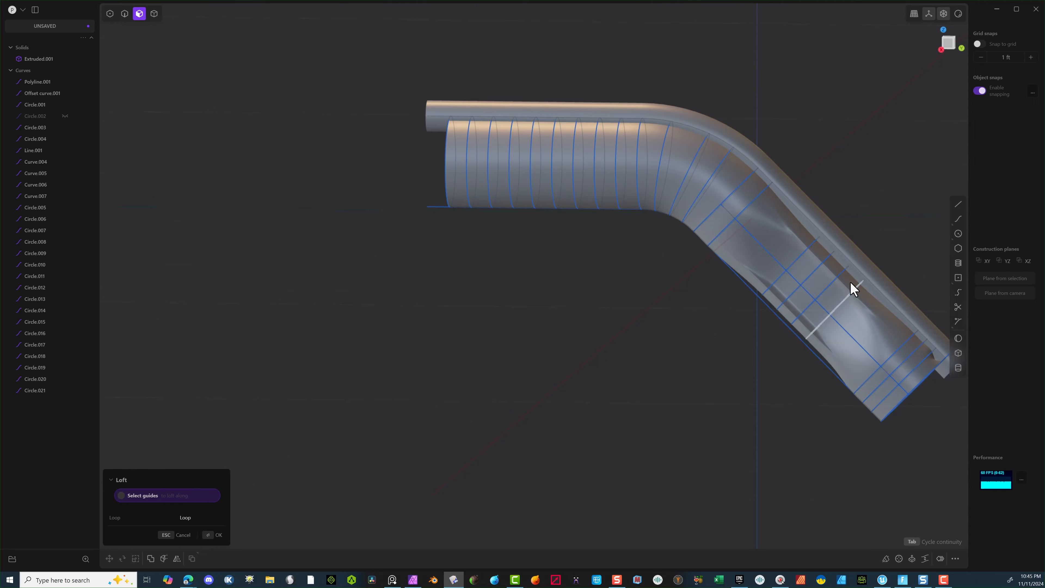
middle_click_drag(747, 321, 686, 365)
scroll(658, 366, "up", 8)
middle_click_drag(509, 302, 607, 338)
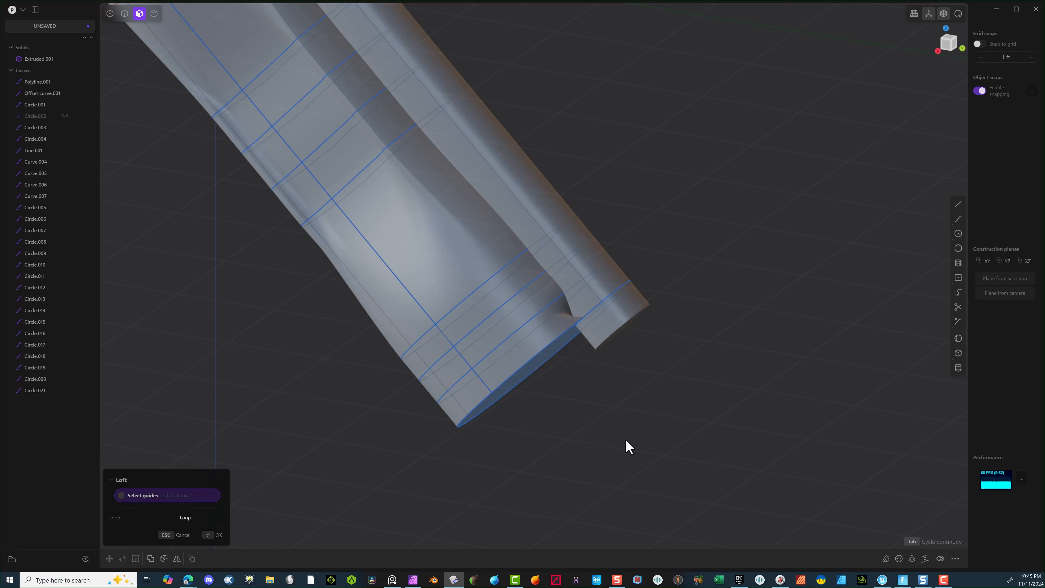
key("ctrl+z")
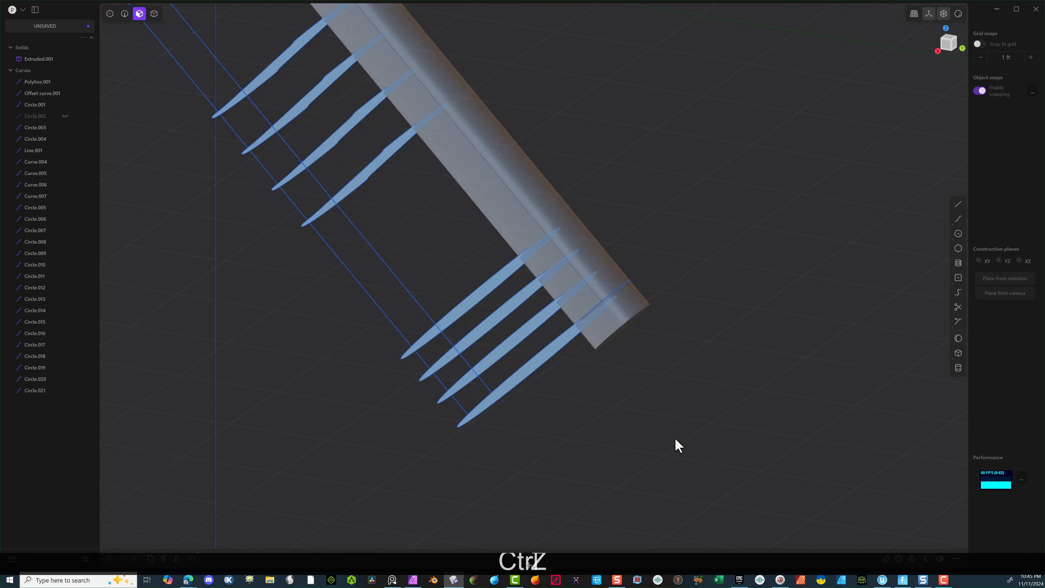
Step: Select the extruded rod as a whole body and hide it so that only the section curves remain
middle_click_drag(678, 444, 588, 300)
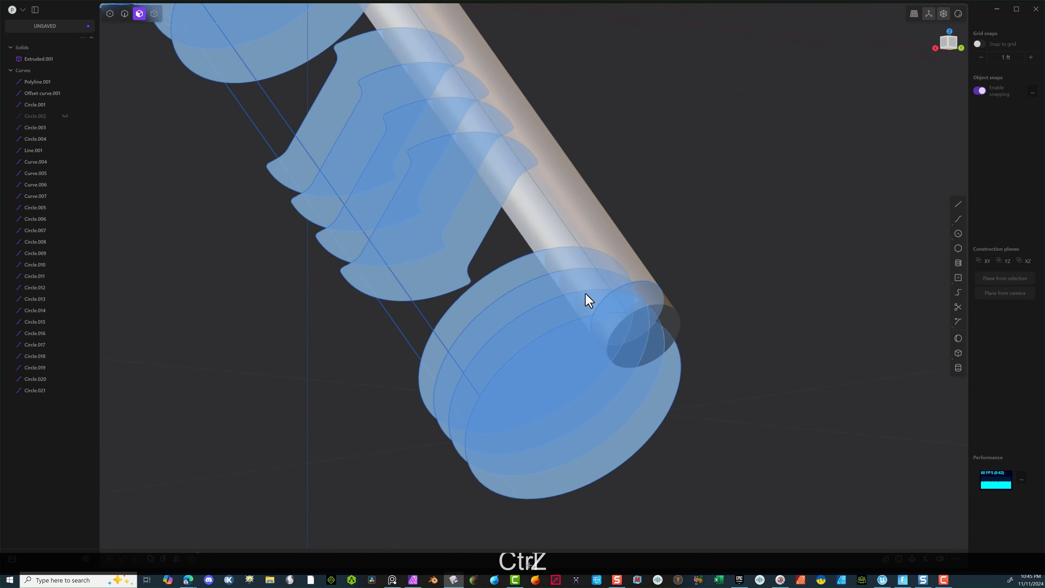
left_click(153, 14)
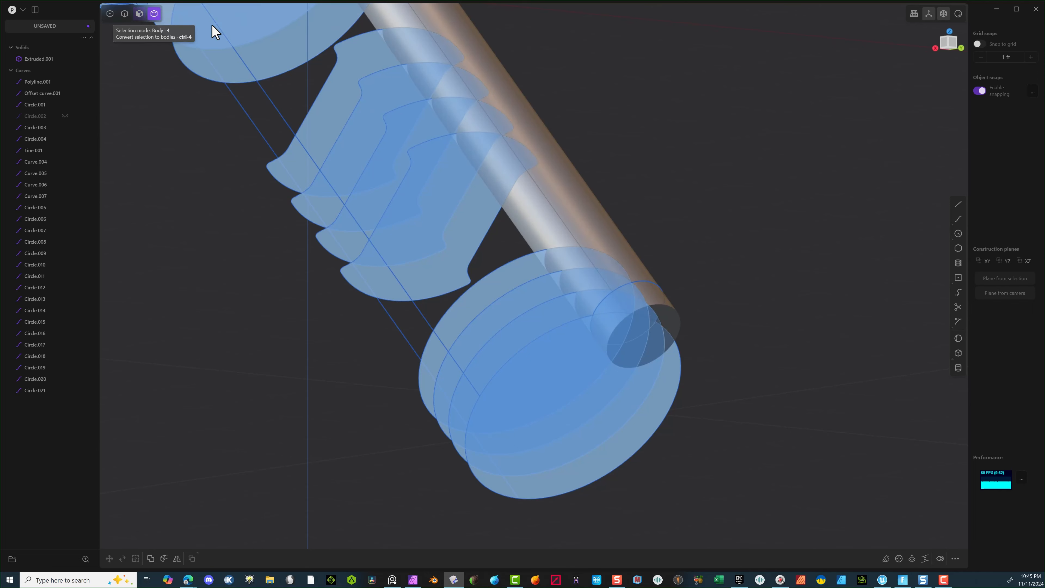
left_click(565, 166)
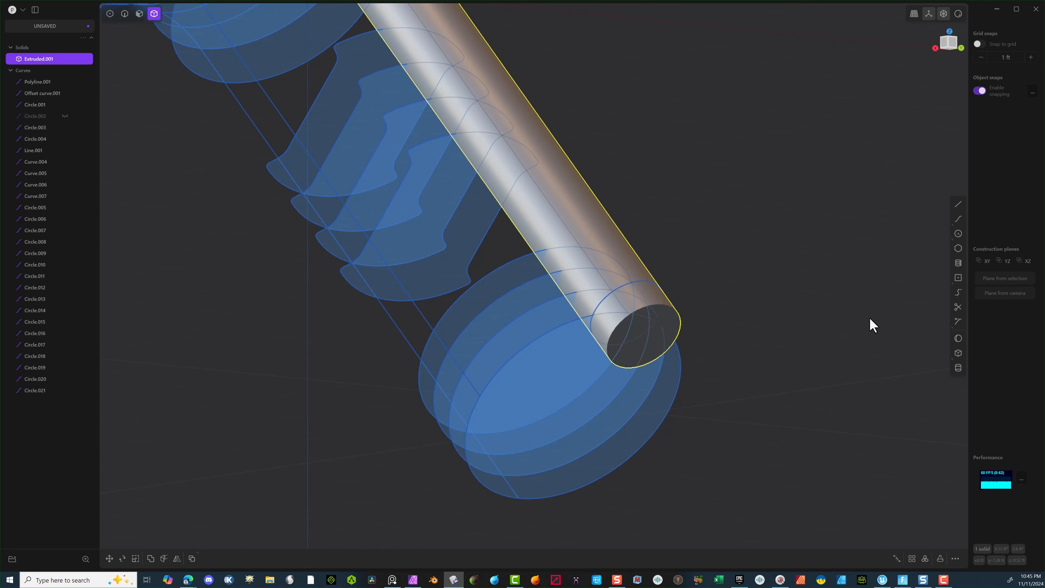
key("h")
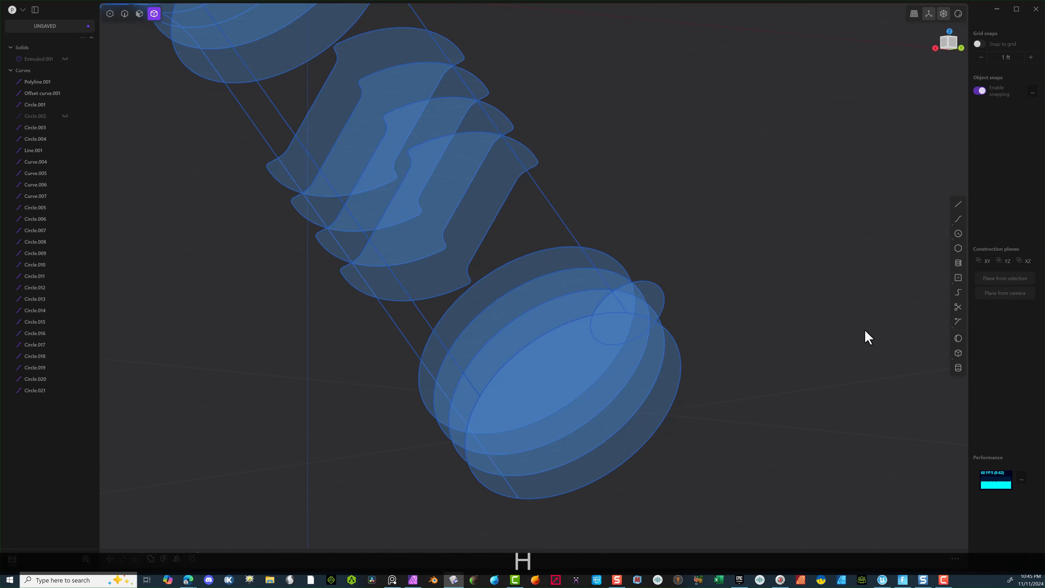
Step: Delete the small rod-profile circle at the grip end of the handle
left_click(124, 14)
left_click(667, 300)
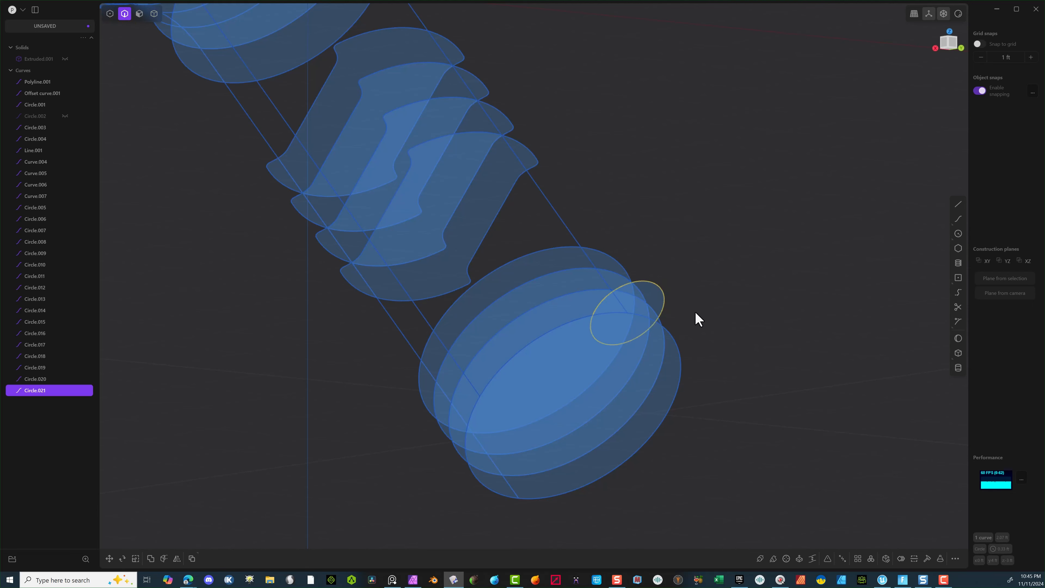
key("Delete")
Step: Select the four large circle regions at the grip end of the handle
middle_click_drag(637, 292, 283, 11)
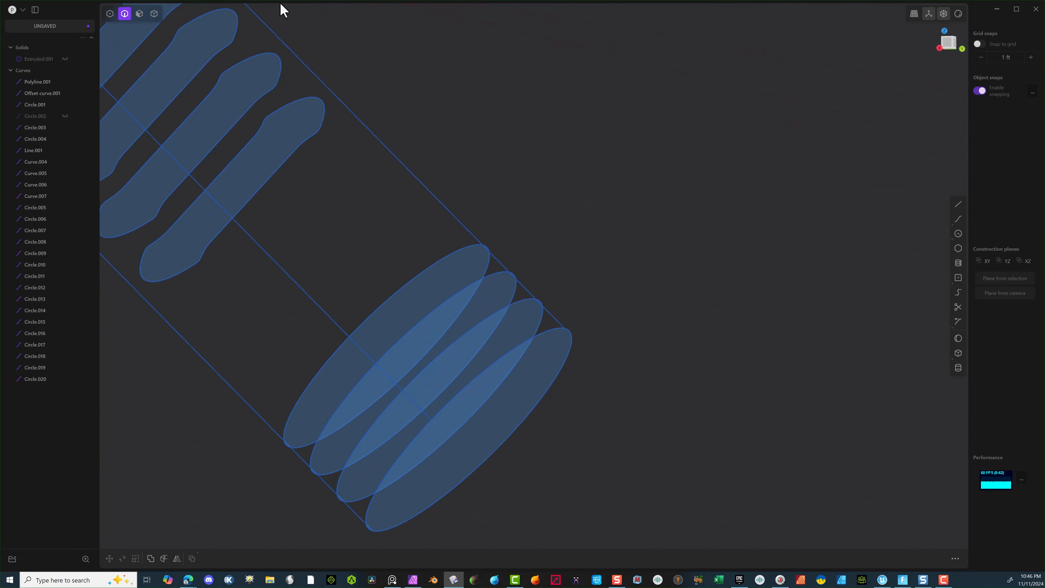
left_click(140, 14)
scroll(665, 285, "down", 3)
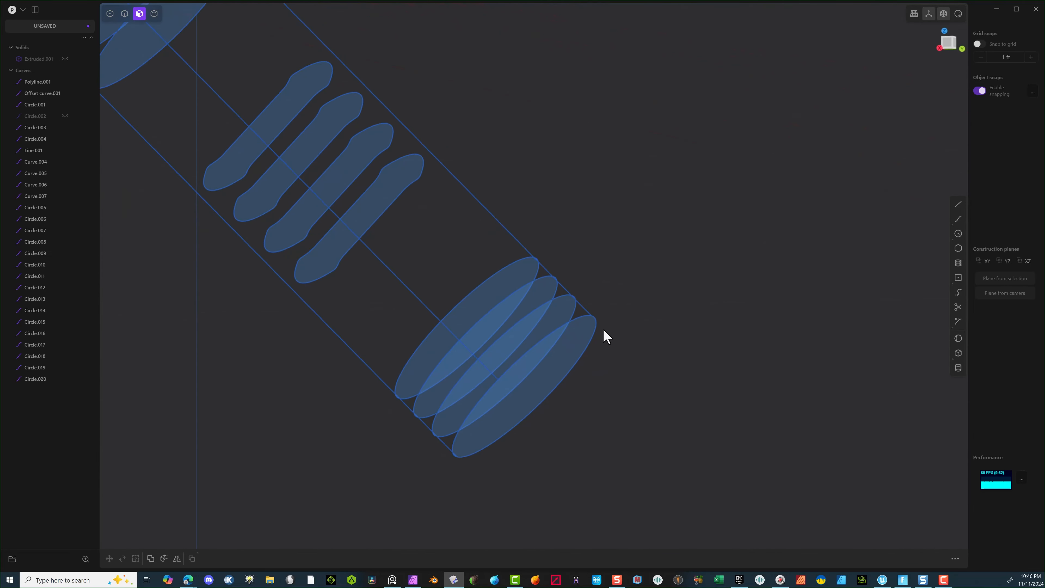
left_click(587, 329)
key("e")
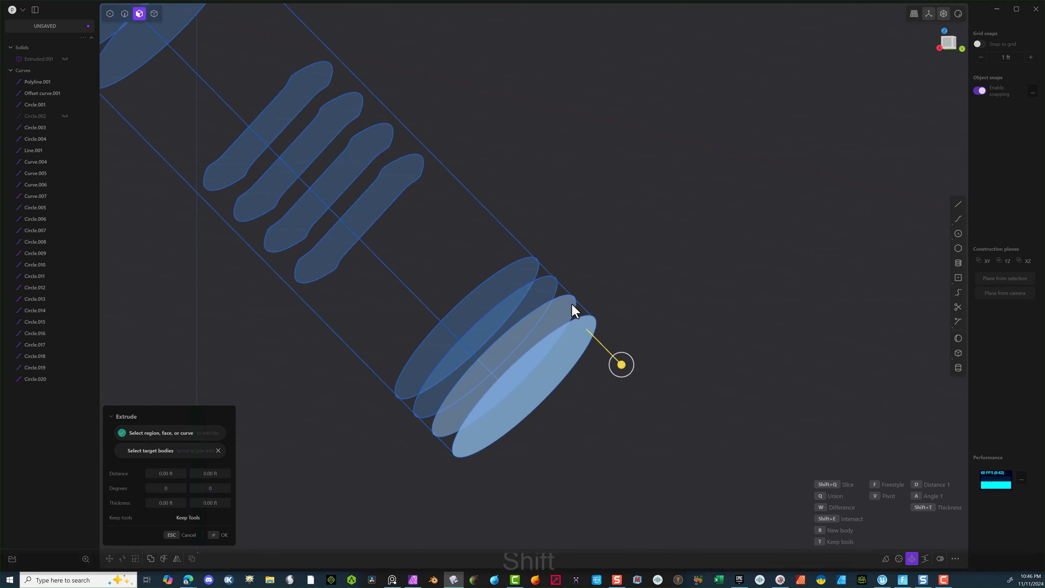
left_click(556, 289, "shift")
left_click(534, 275, "shift")
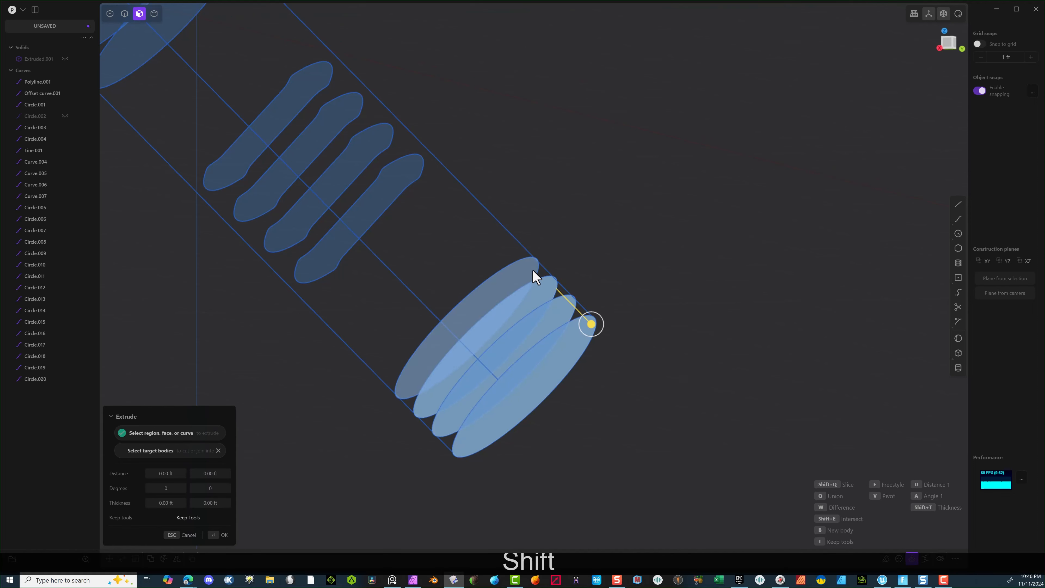
Step: Add the four notched section regions of the grip to the selection
left_click(415, 182, "shift")
left_click(377, 147, "shift")
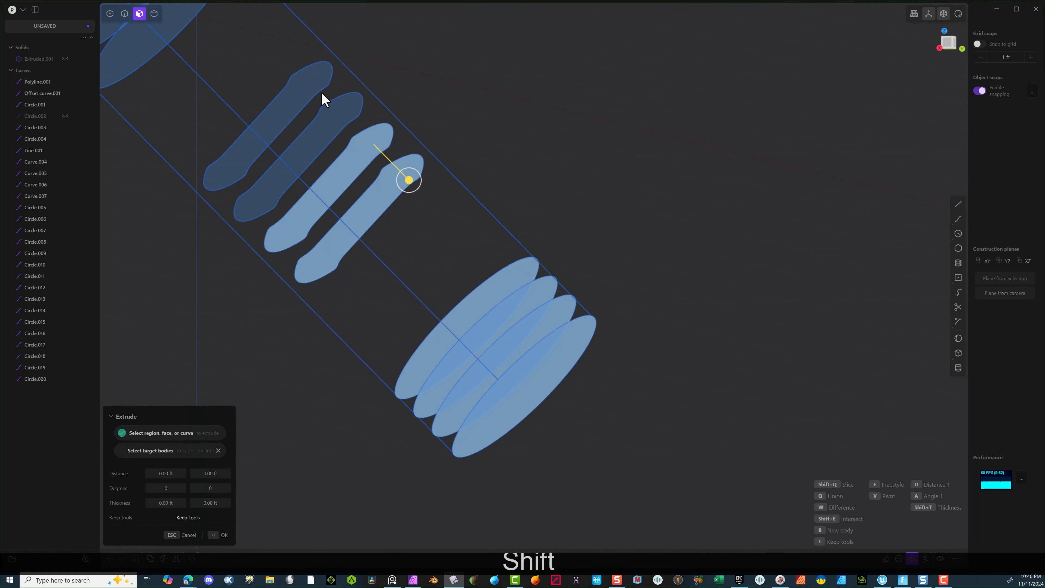
left_click(333, 110, "shift")
left_click(320, 88, "shift")
Step: Add the circle regions around the bend and the first one of the straight section to the selection
middle_click_drag(506, 93, 894, 369, "shift")
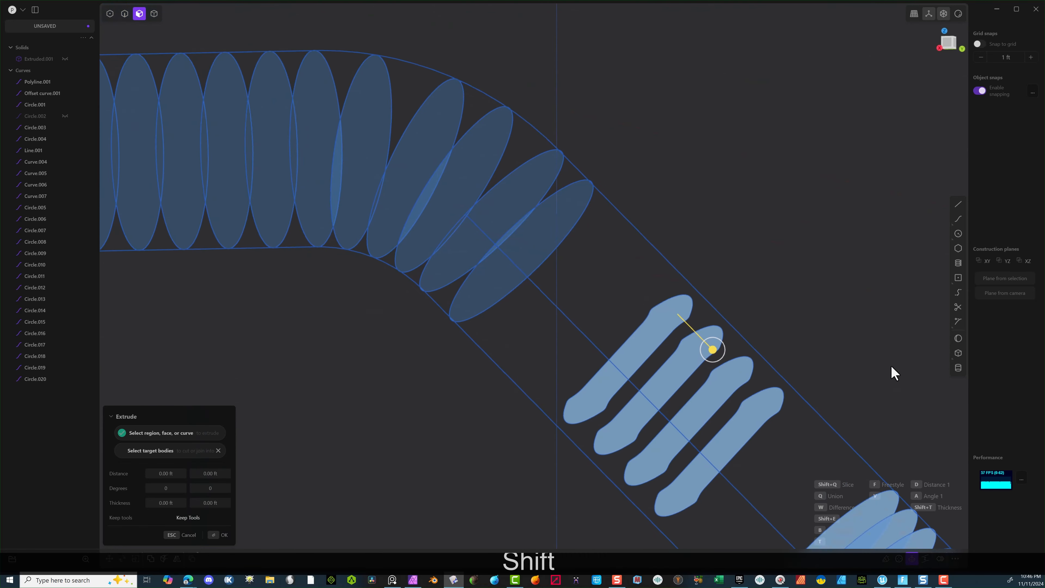
left_click(567, 233, "shift")
left_click(554, 199, "shift")
left_click(500, 161, "shift")
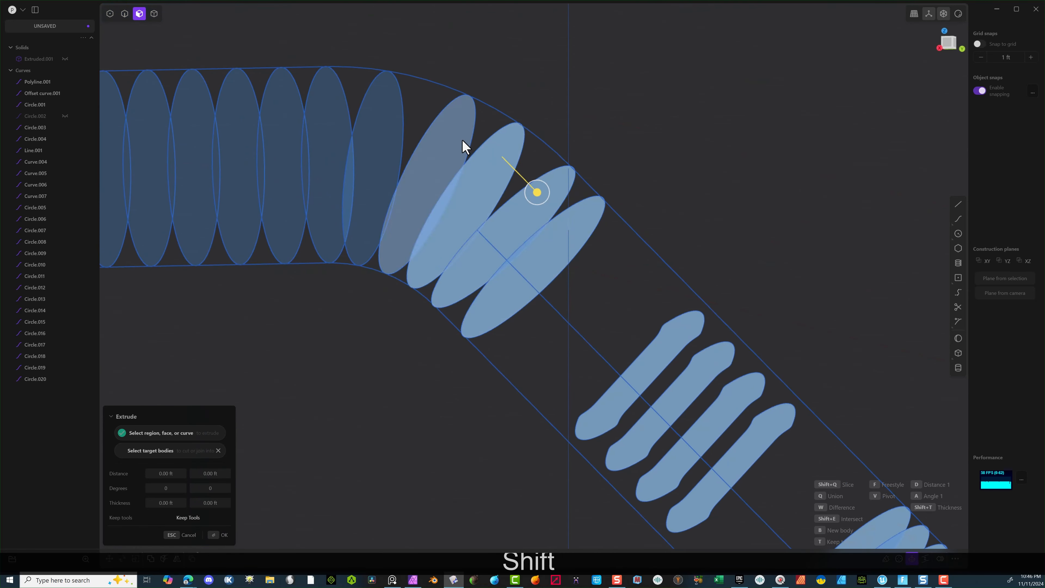
left_click(457, 145, "shift")
left_click(375, 132, "shift")
left_click(327, 111, "shift")
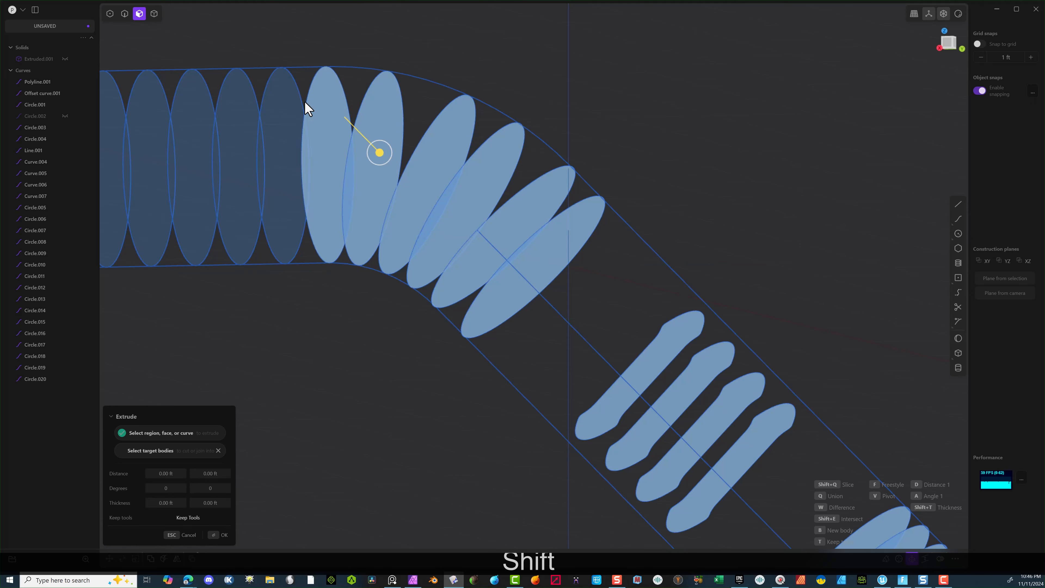
Step: Add all remaining circle regions along the straight section up to its far end to the selection
left_click(284, 96, "shift")
left_click(238, 94, "shift")
left_click(204, 99, "shift")
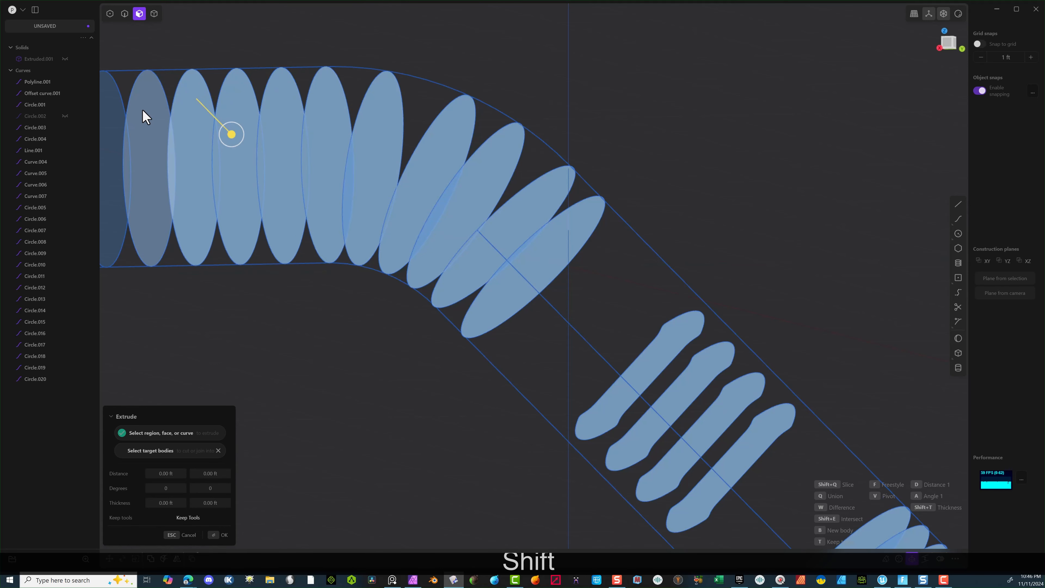
left_click(142, 109, "shift")
left_click(116, 108, "shift")
middle_click_drag(320, 136, 460, 150, "shift")
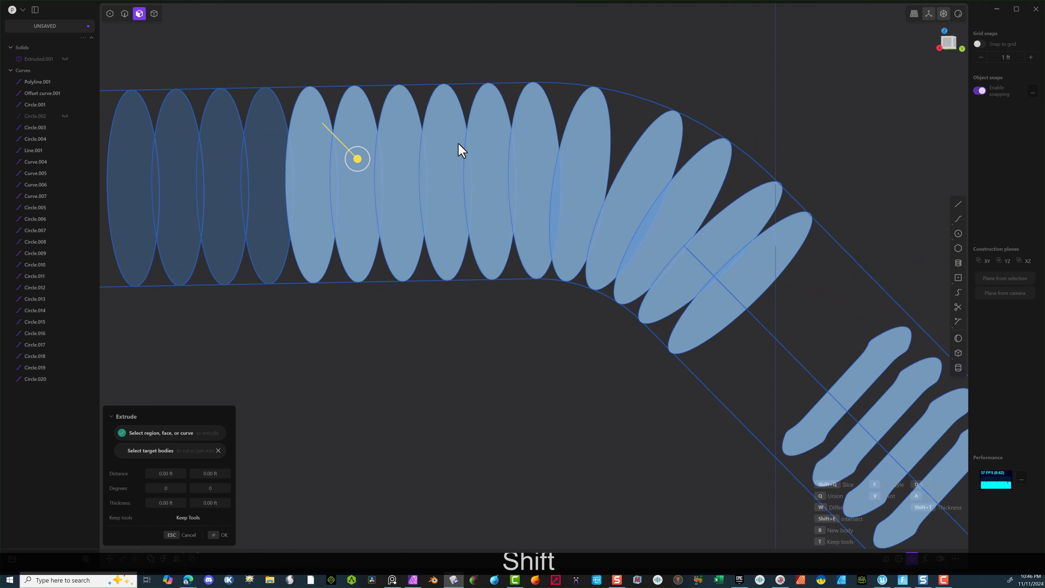
left_click(246, 139, "shift")
left_click(220, 133, "shift")
left_click(187, 136, "shift")
left_click(150, 152, "shift")
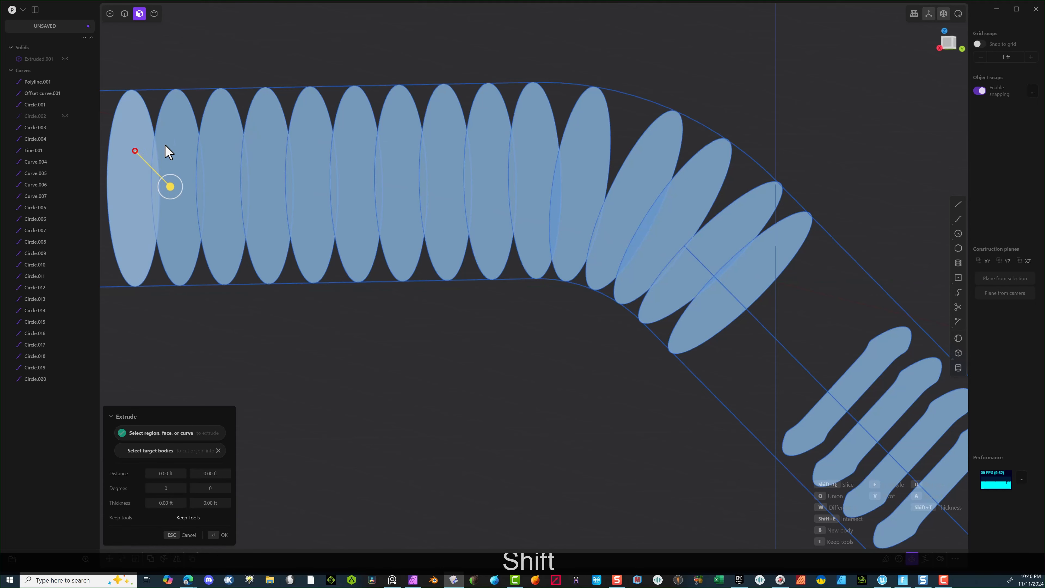
Step: Loft the handle body through all the selected circle and notched section regions
scroll(271, 178, "down", 4)
middle_click_drag(365, 257, 378, 322, "shift")
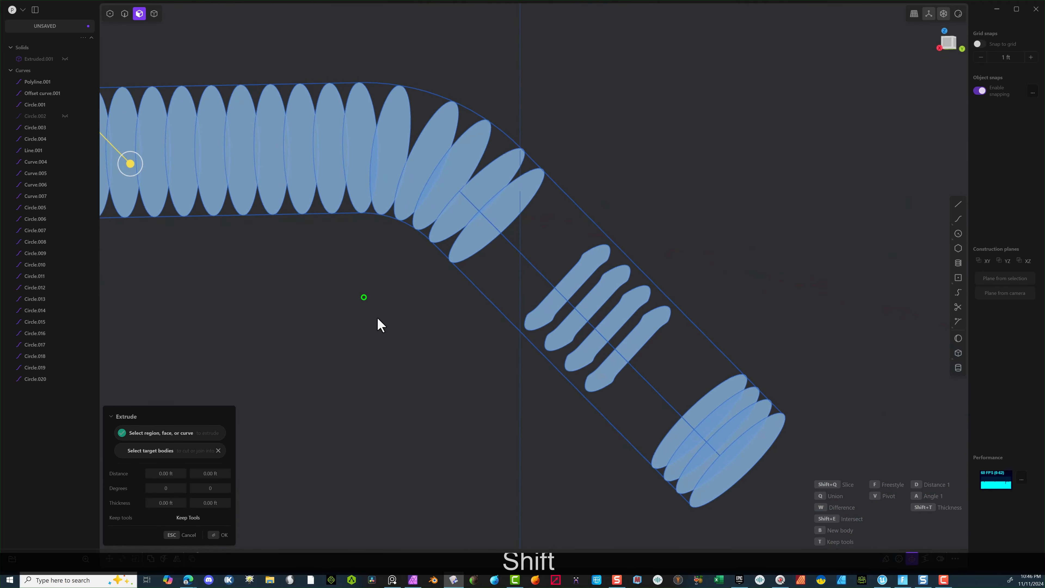
key("l")
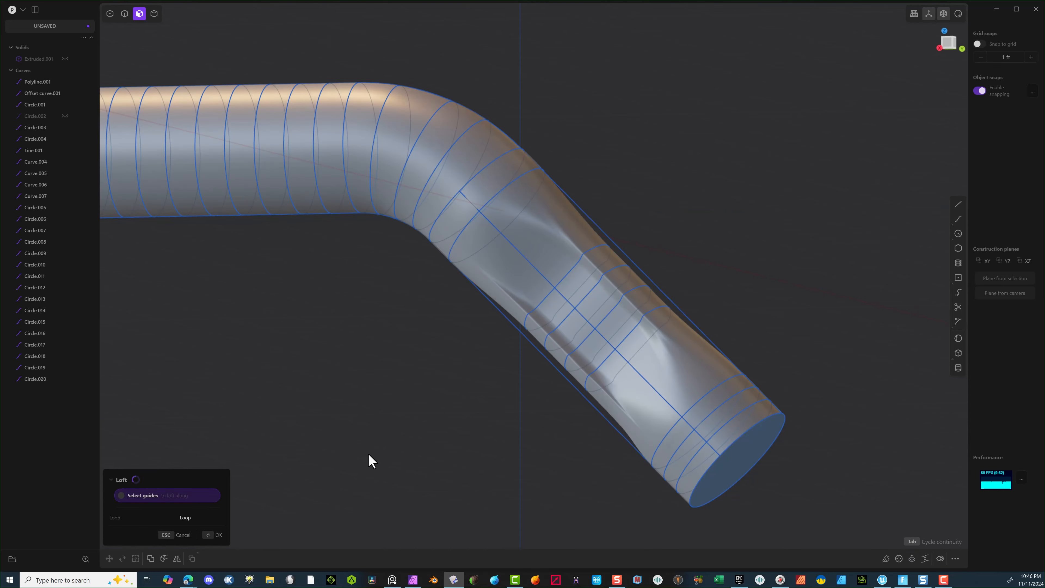
scroll(480, 443, "down", 5)
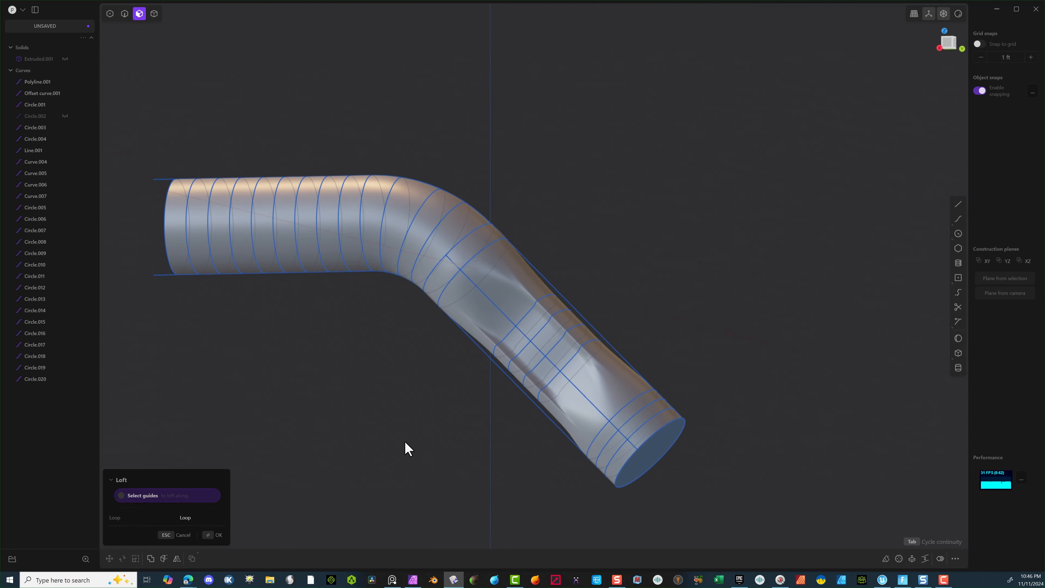
mouse_move(457, 433)
middle_mouse_down()
mouse_move(483, 445)
mouse_move(425, 434)
mouse_move(328, 439)
mouse_move(448, 441)
middle_mouse_up()
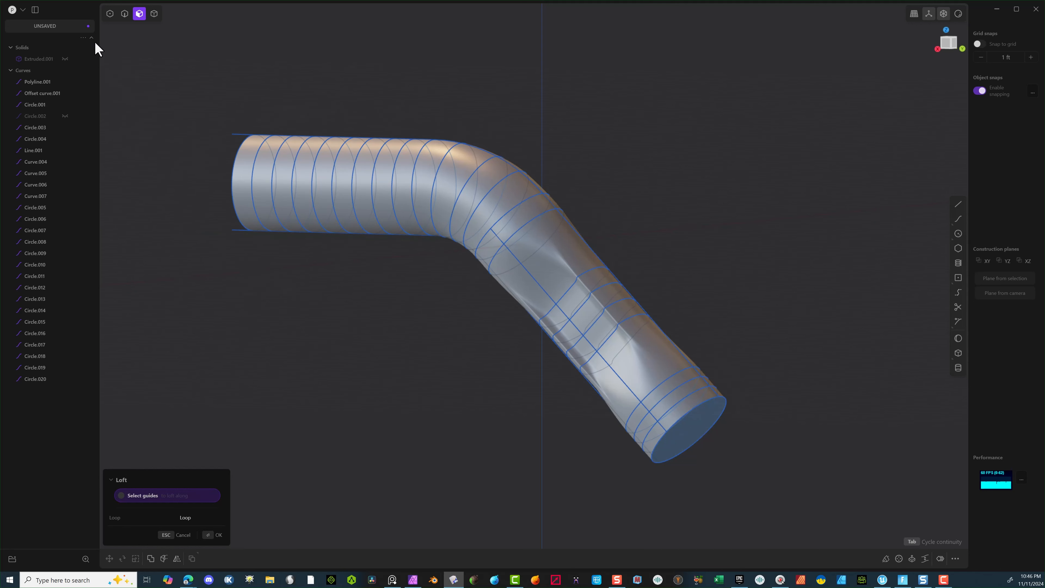
left_click(218, 535)
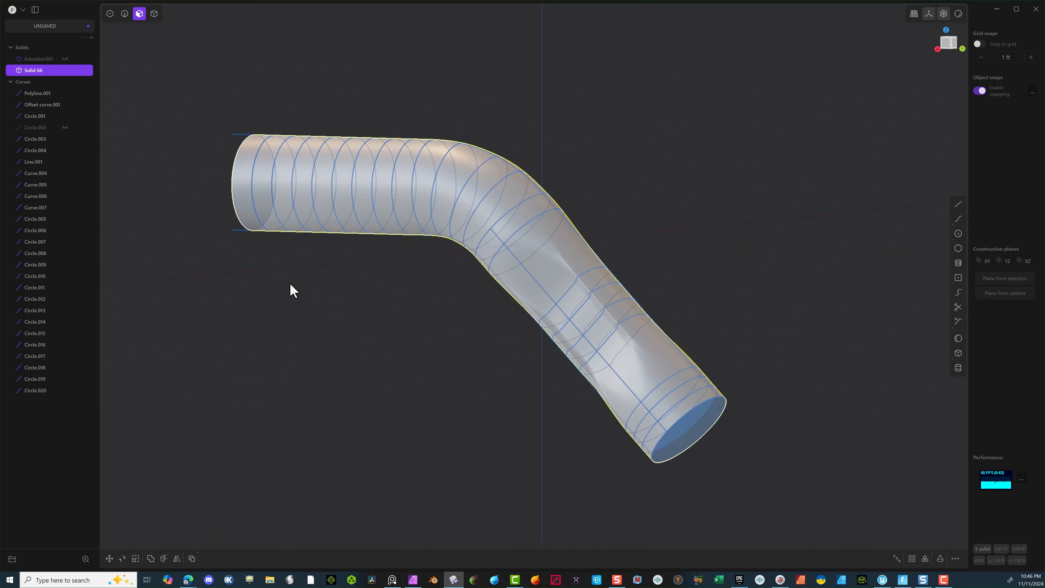
left_click(300, 333)
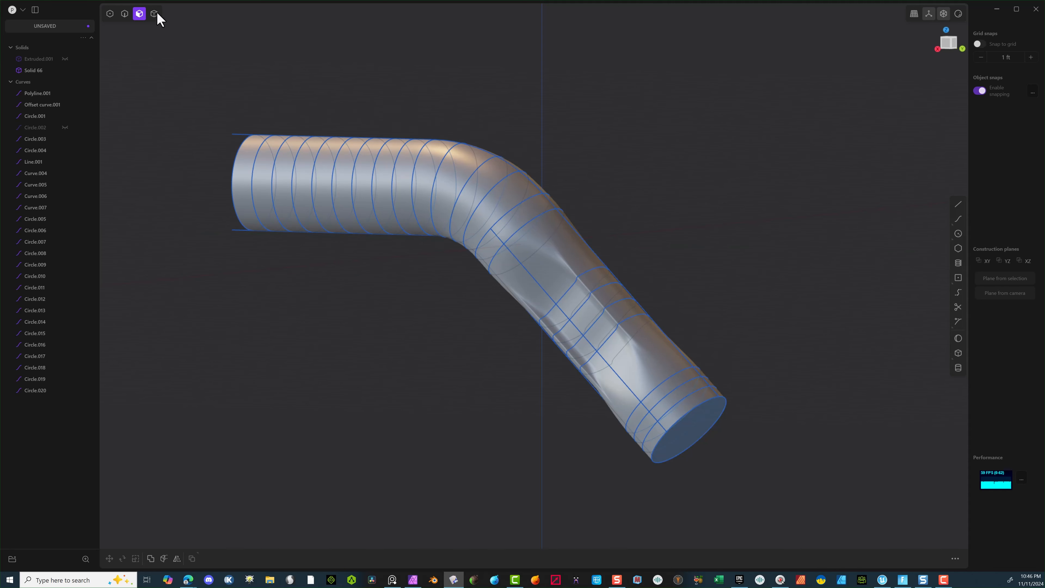
Step: Unhide the extruded rod and select it together with the lofted handle body
left_click(153, 13)
left_click(524, 239)
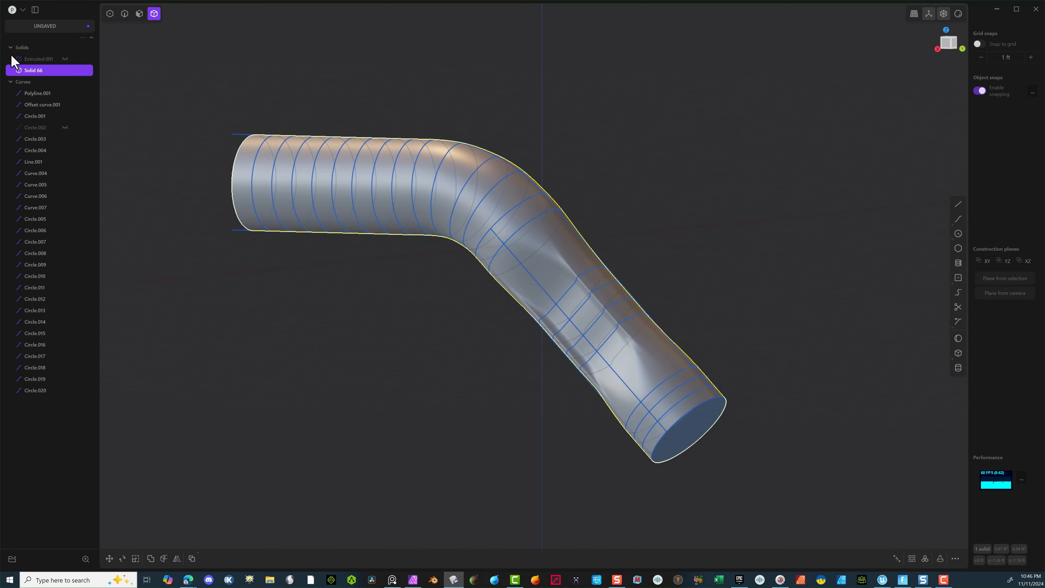
left_click(64, 59)
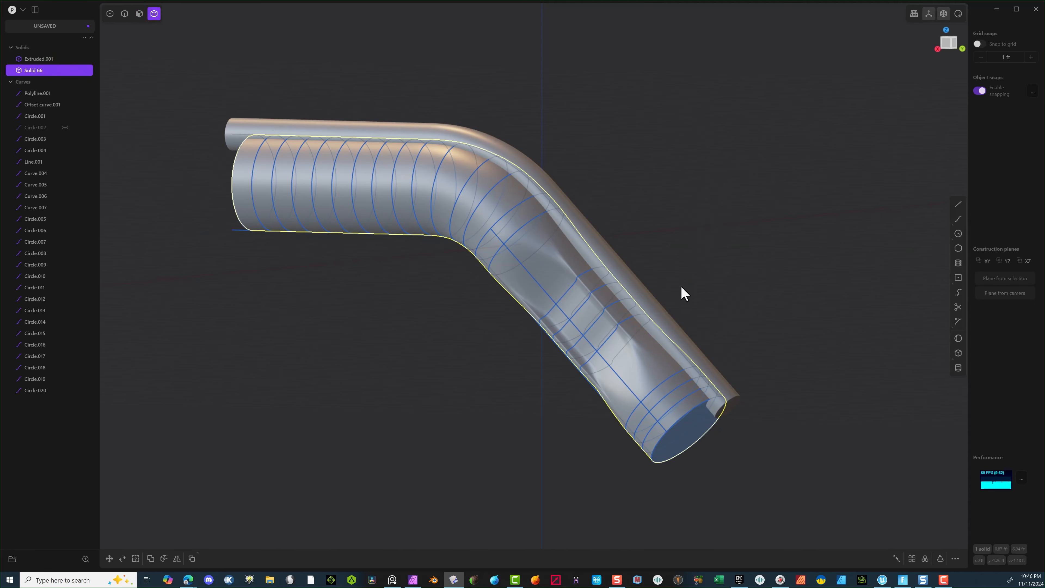
left_click(728, 397, "shift")
middle_click_drag(768, 225, 805, 238)
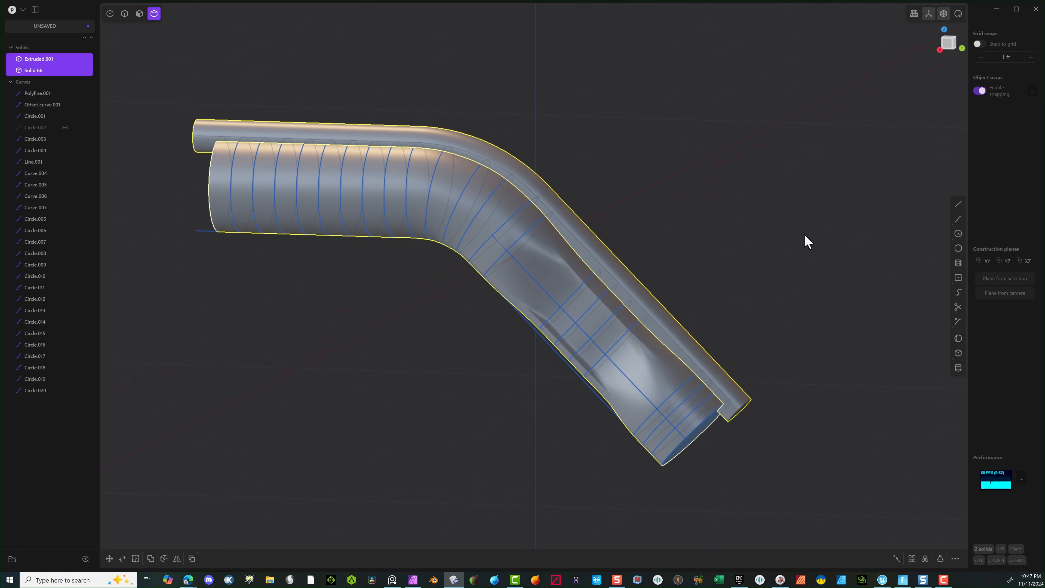
mouse_move(766, 299)
middle_mouse_down()
mouse_move(728, 270)
mouse_move(765, 302)
middle_mouse_up()
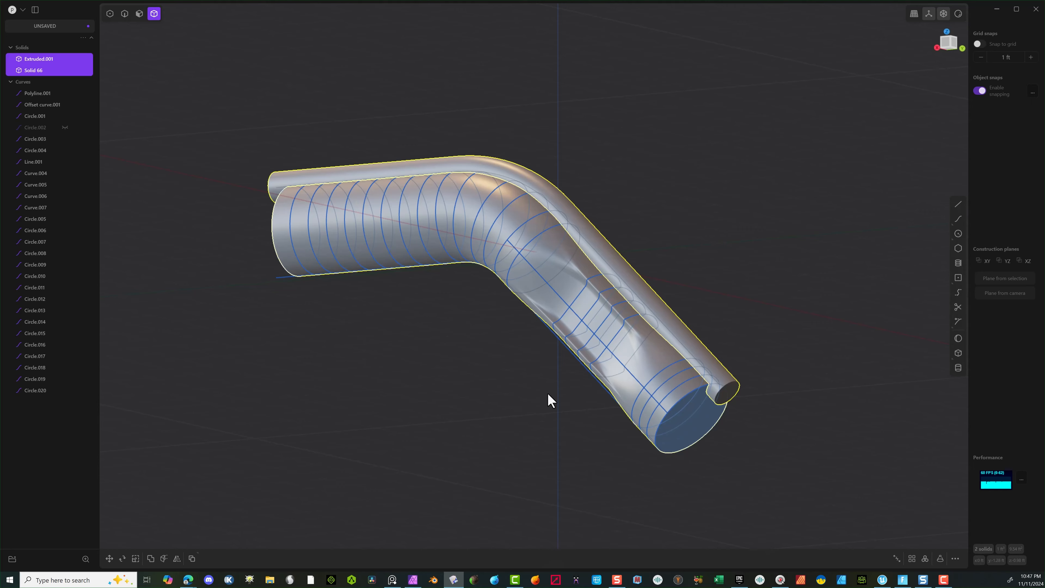
middle_click_drag(551, 401, 628, 435)
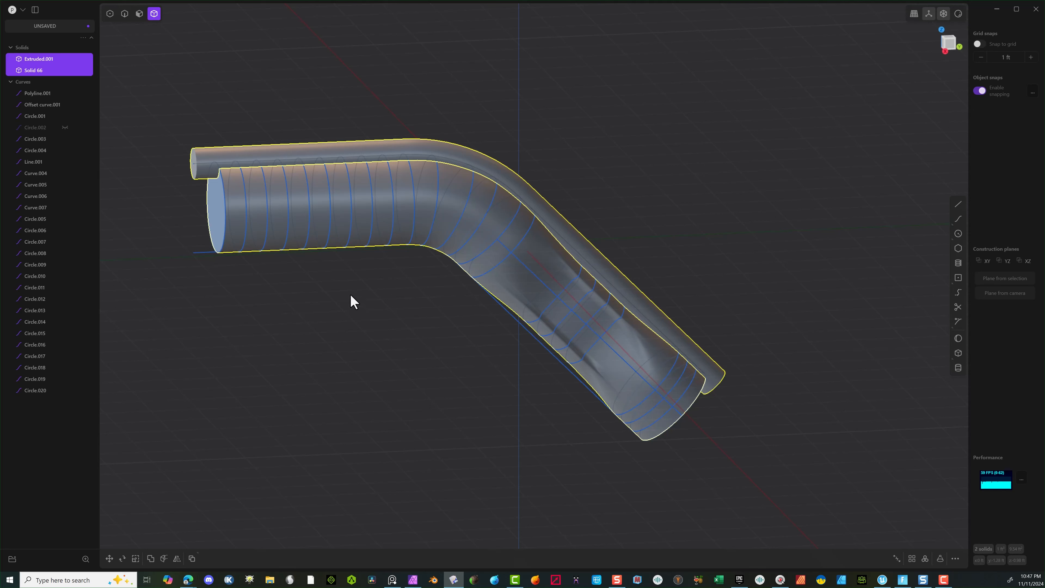
Step: Run a Boolean on the handle and rod with the operation set to Slice
key("q")
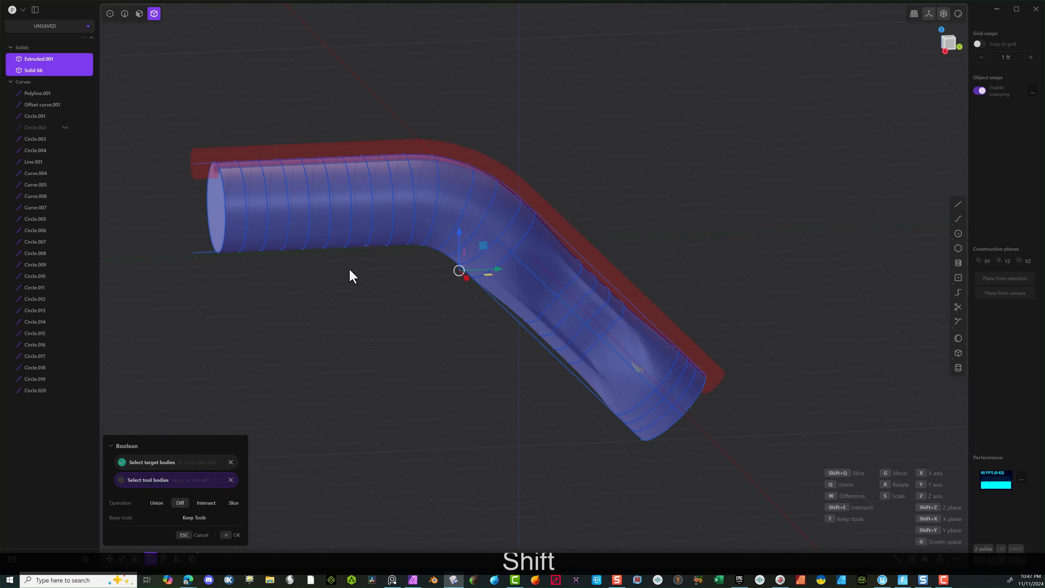
key("shift+q")
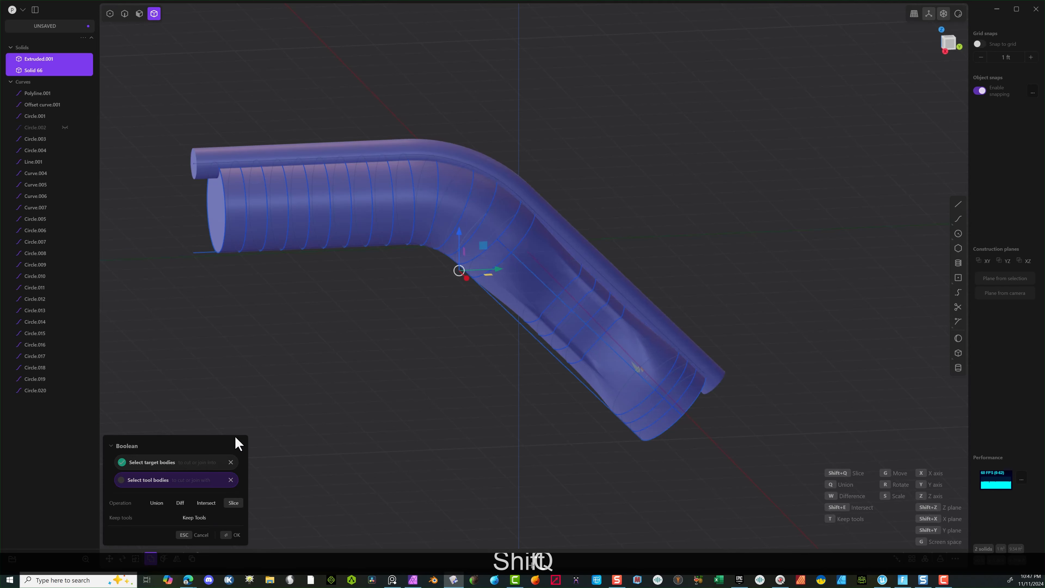
left_click(234, 535)
left_click(386, 366)
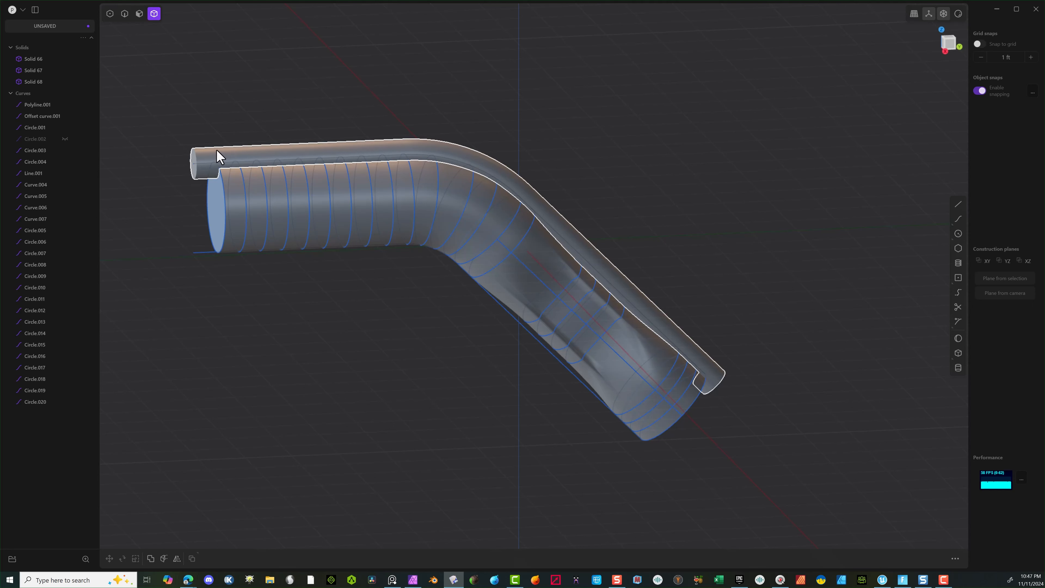
Step: Delete the outer rod piece that lies outside the handle
left_click(211, 157)
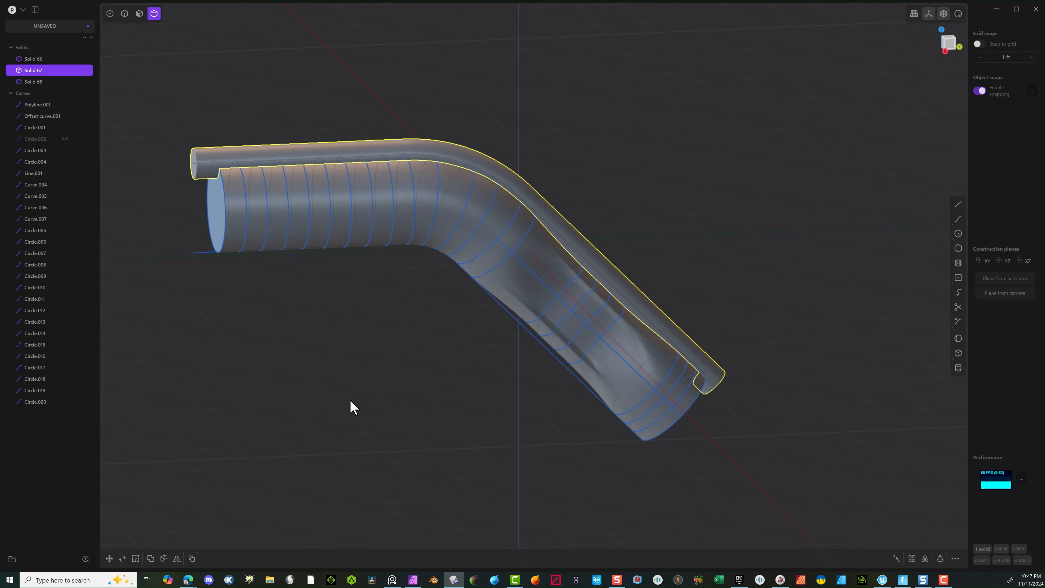
key("Delete")
middle_click_drag(362, 334, 203, 325)
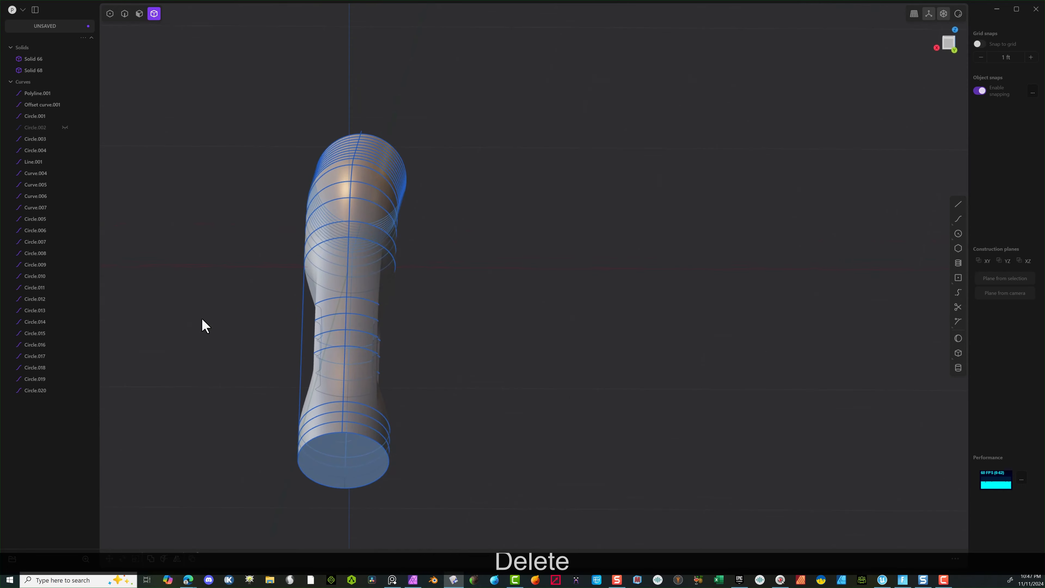
Step: Select the sliced strip embedded along the handle's upper edge and examine how it follows the bend
left_click(351, 255)
middle_click_drag(296, 261, 455, 208)
scroll(406, 299, "down", 5)
middle_click_drag(434, 324, 458, 313)
middle_click_drag(458, 313, 441, 302, "shift")
scroll(442, 302, "down", 1)
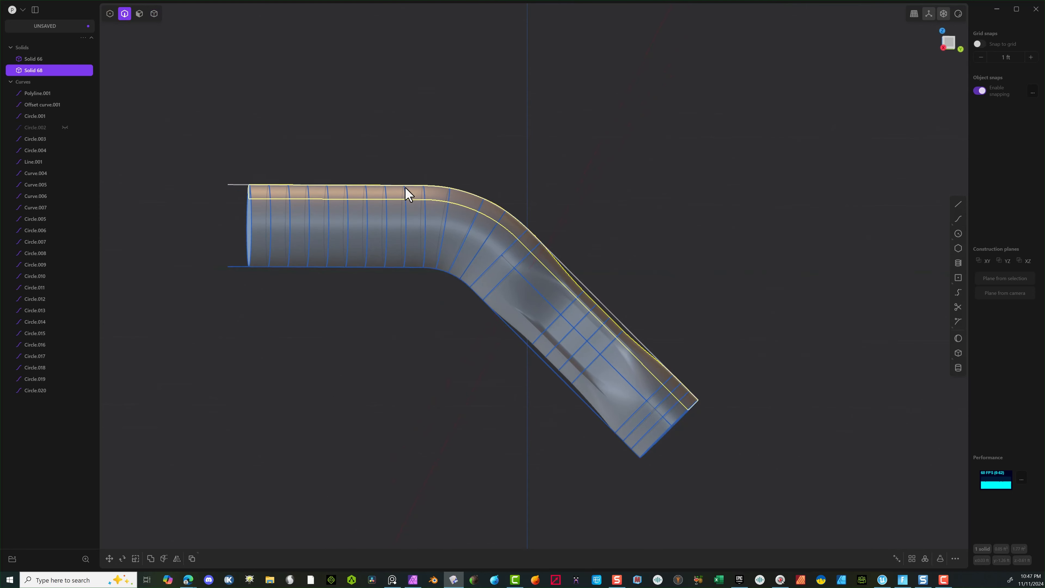
Step: Delete all the leftover construction curves, from the polyline through the last circle, keeping only the two solids
left_click_drag(184, 119, 653, 428)
left_click(37, 93)
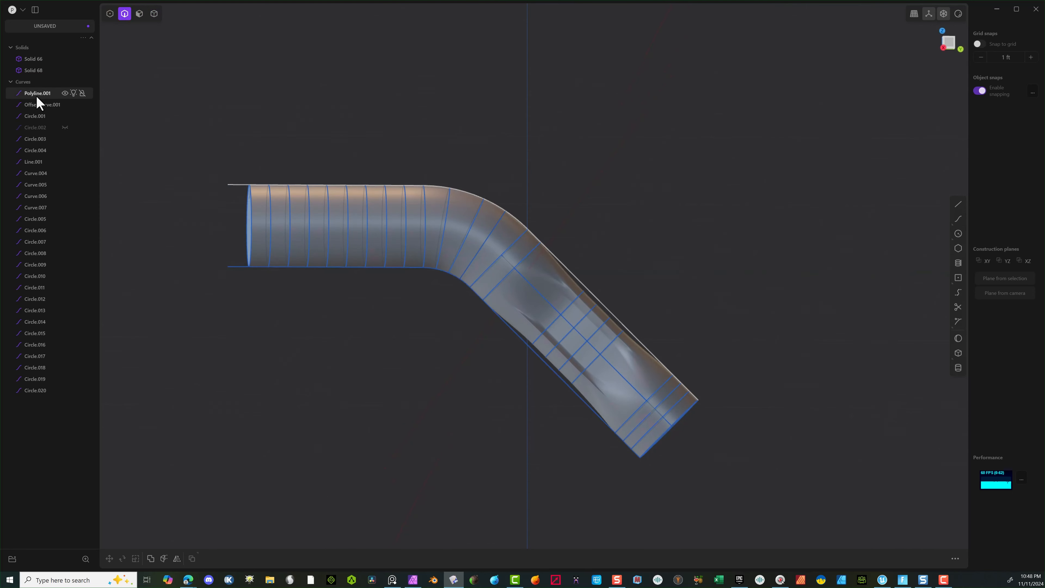
left_click(32, 390, "shift")
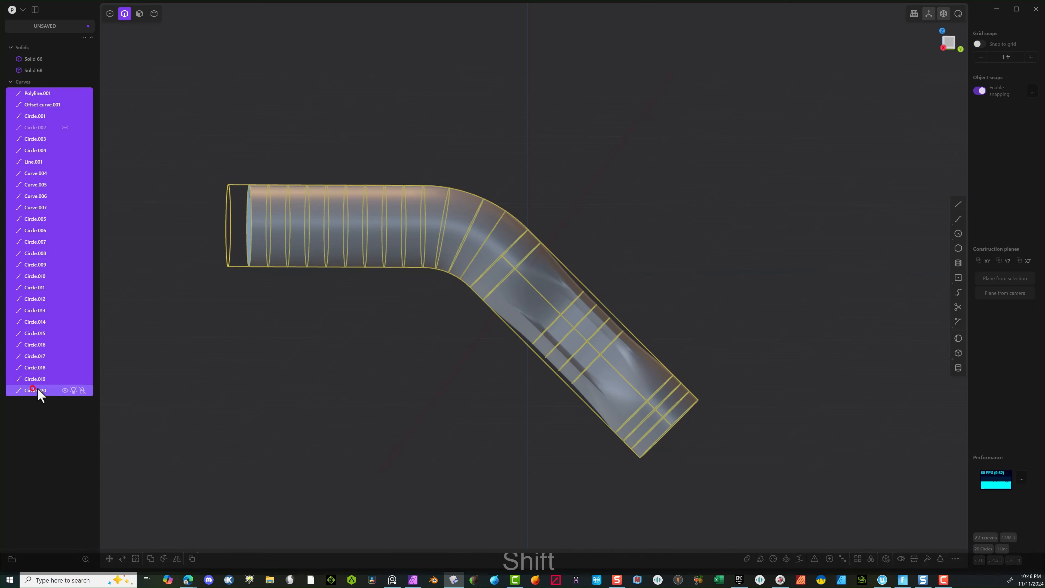
key("Delete")
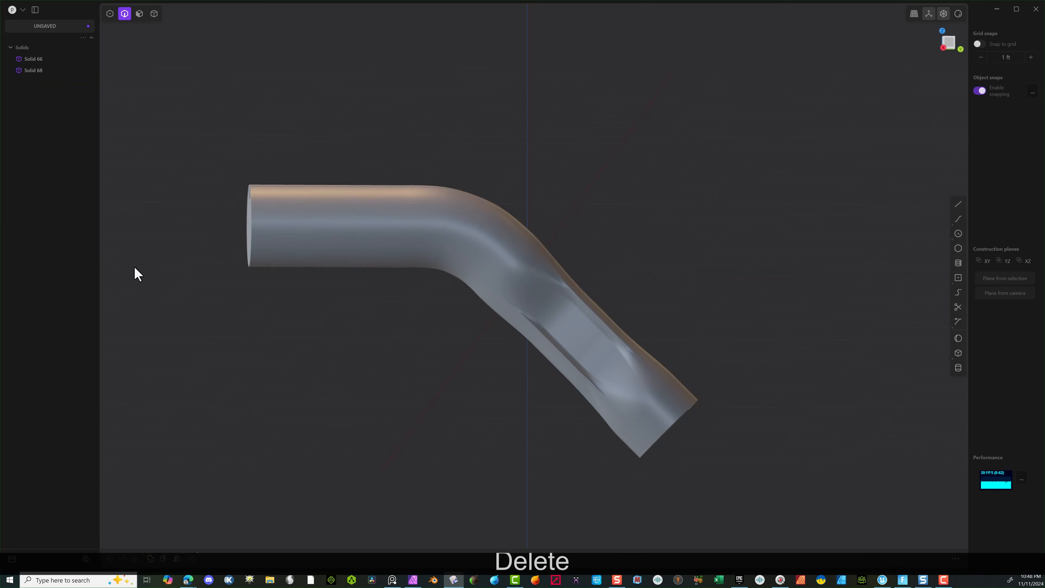
Step: Fillet the two long seam edges of the main handle body where it meets the inlaid strip
mouse_move(294, 307)
middle_mouse_down()
mouse_move(222, 290)
mouse_move(301, 293)
middle_mouse_up()
scroll(300, 292, "up", 6)
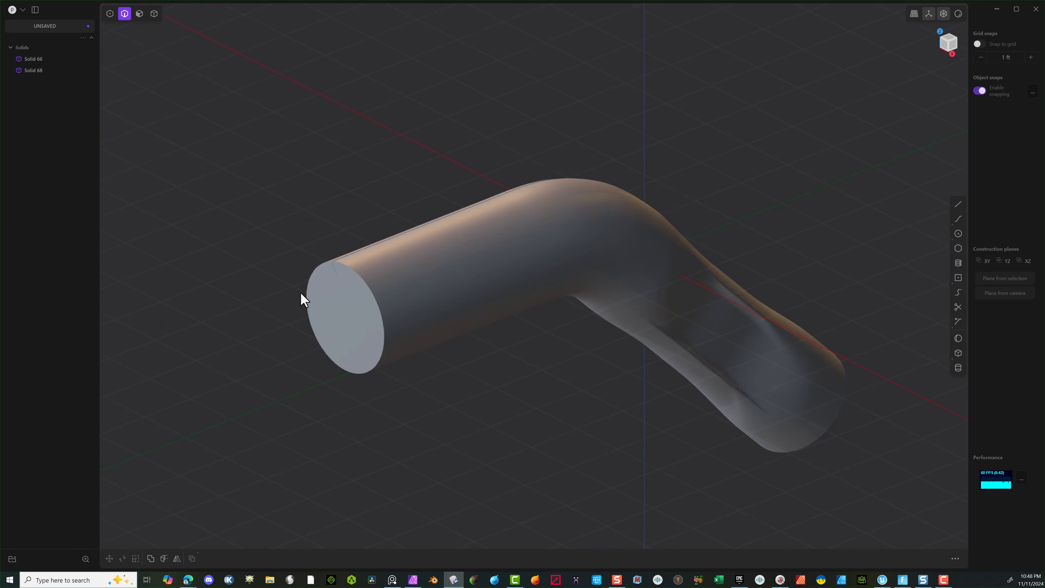
mouse_move(379, 229)
middle_mouse_down()
mouse_move(373, 250)
mouse_move(396, 268)
mouse_move(384, 245)
middle_mouse_up()
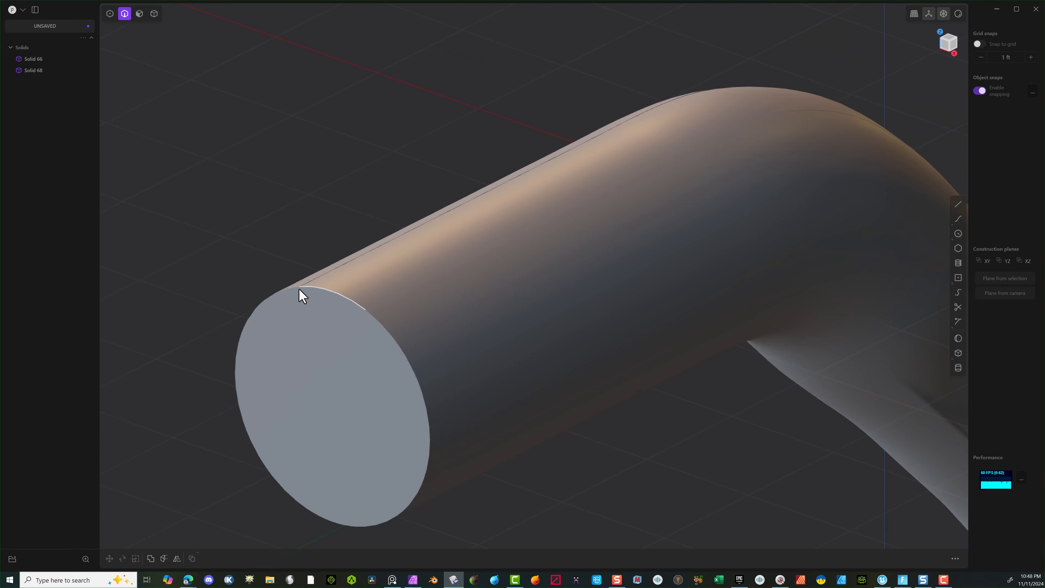
scroll(301, 294, "up", 6)
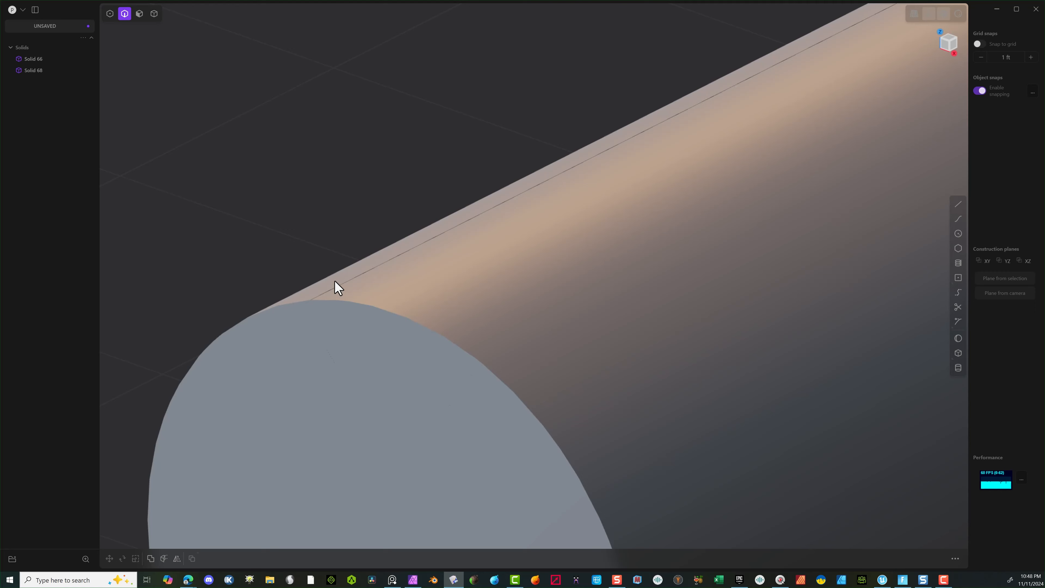
left_click(338, 287)
key("f")
middle_click_drag(348, 299, 510, 343)
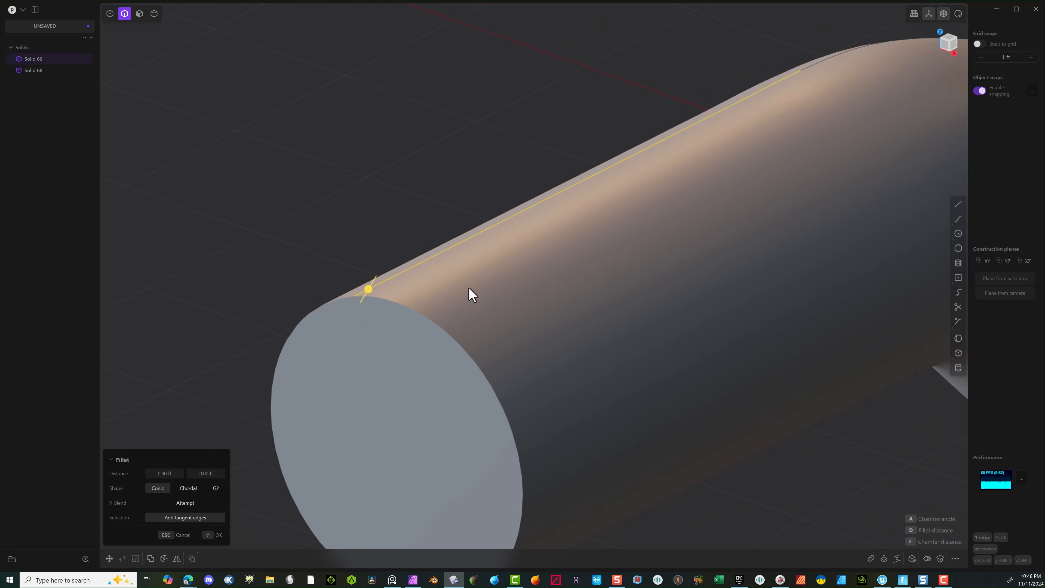
left_click(490, 300, "shift")
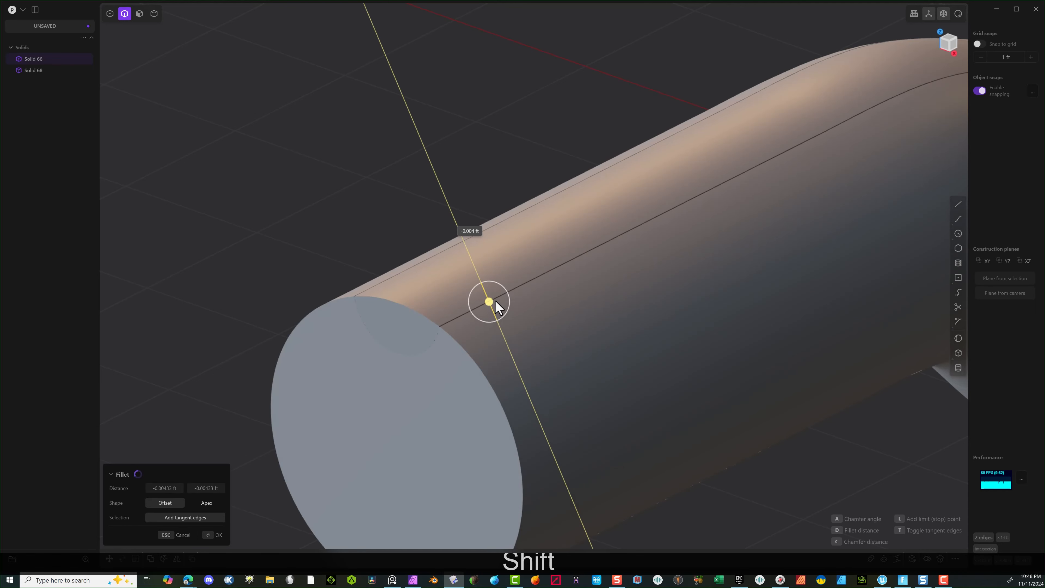
mouse_move(495, 301)
left_mouse_down()
mouse_move(508, 298)
mouse_move(496, 290)
left_mouse_up()
middle_click_drag(503, 142, 580, 125)
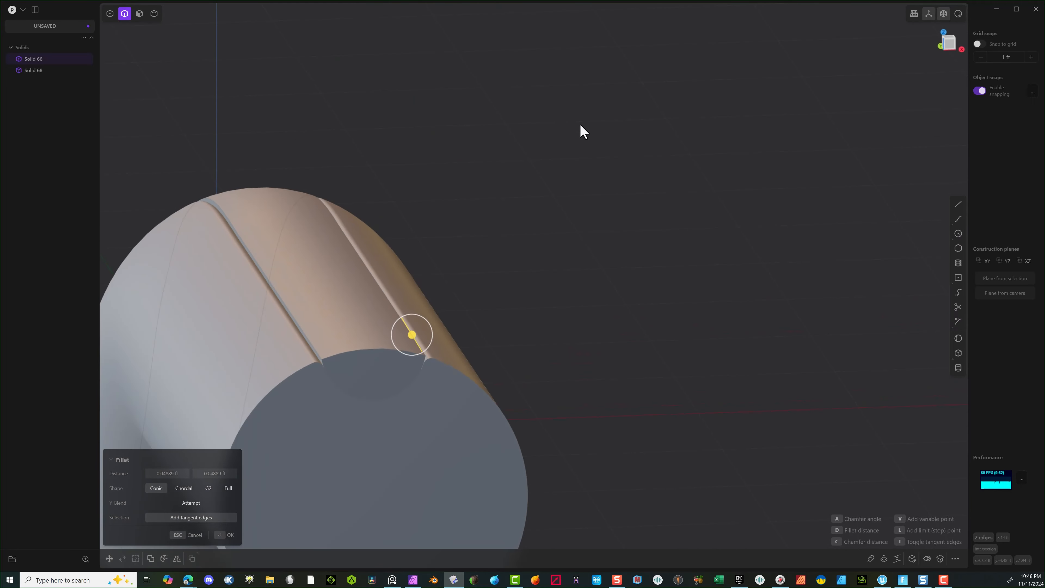
left_click(222, 536)
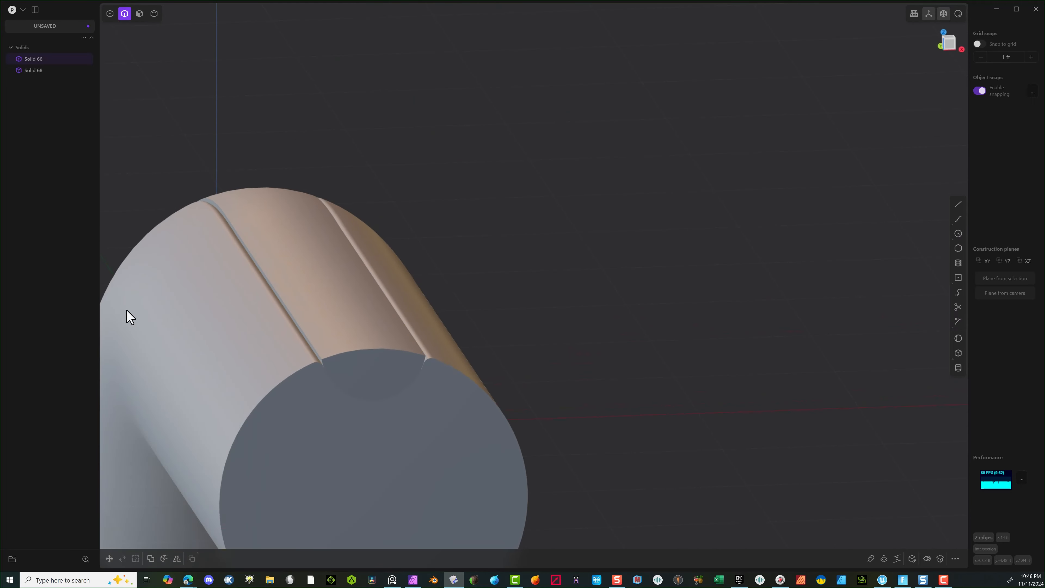
Step: Fillet the edge loops of the inlaid strip along both seams with a matching small conic fillet
left_click(274, 286, "alt")
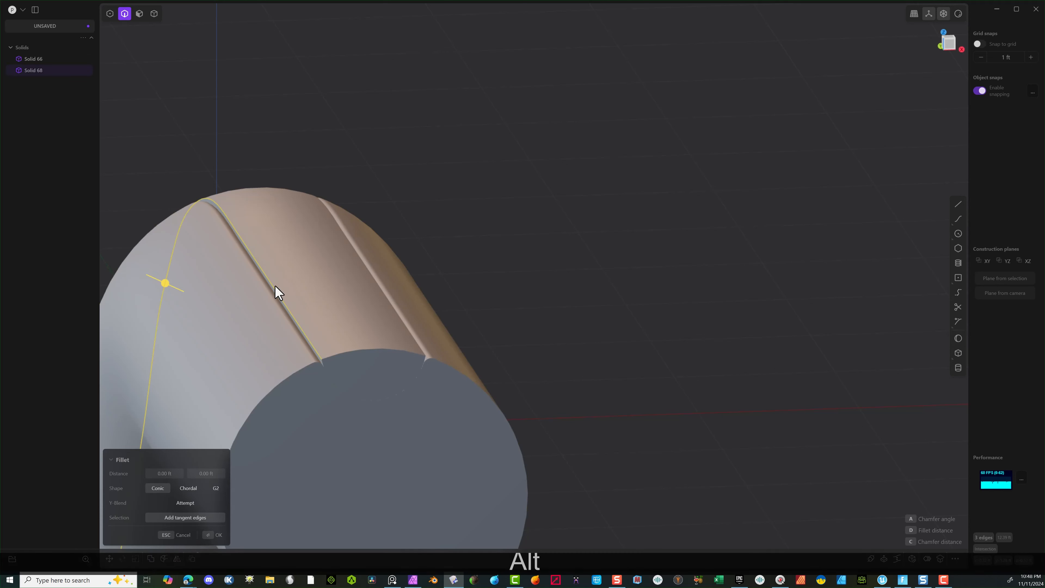
left_click(384, 295, "alt+shift")
middle_click_drag(389, 301, 254, 287)
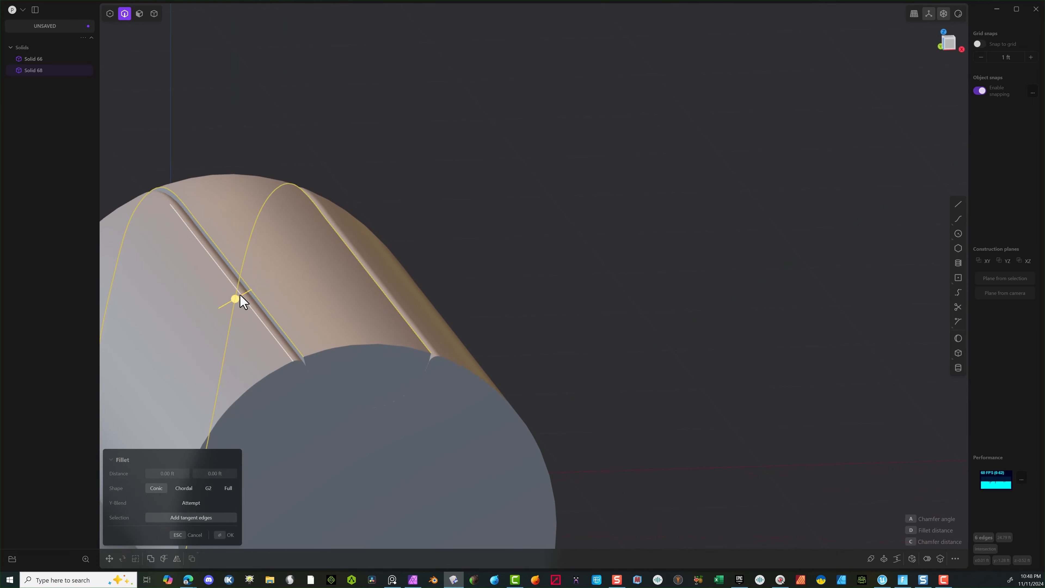
mouse_move(237, 300)
left_mouse_down()
mouse_move(251, 290)
mouse_move(239, 295)
left_mouse_up()
left_click(226, 535)
Step: Draw a small circle centred on the strip's seam edge along the handle's straight section, in the Right view
middle_click_drag(278, 452, 466, 226)
middle_click_drag(419, 212, 574, 245)
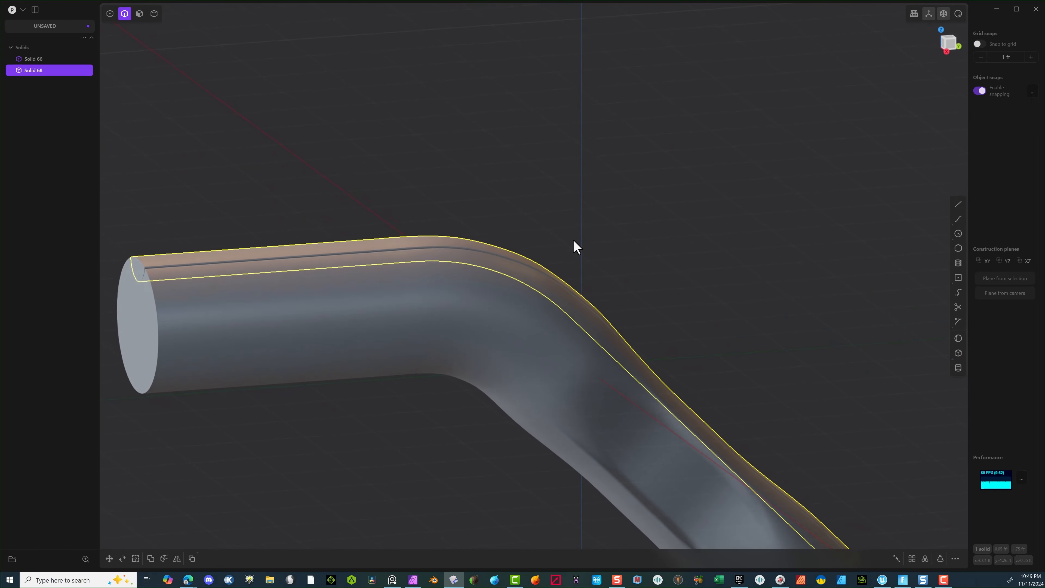
left_click(953, 43)
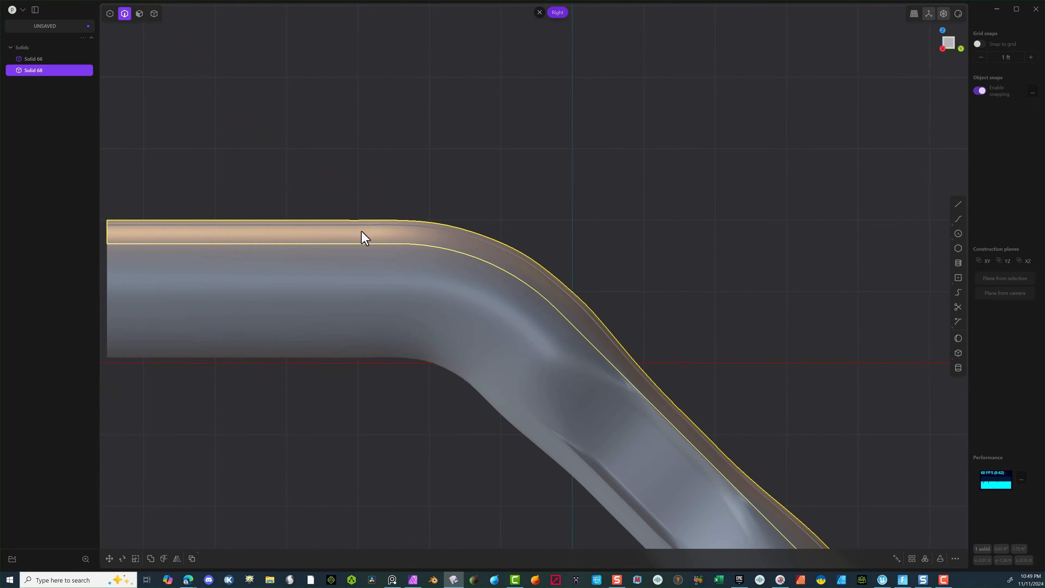
middle_click_drag(679, 185, 885, 151, "shift")
left_click(614, 108)
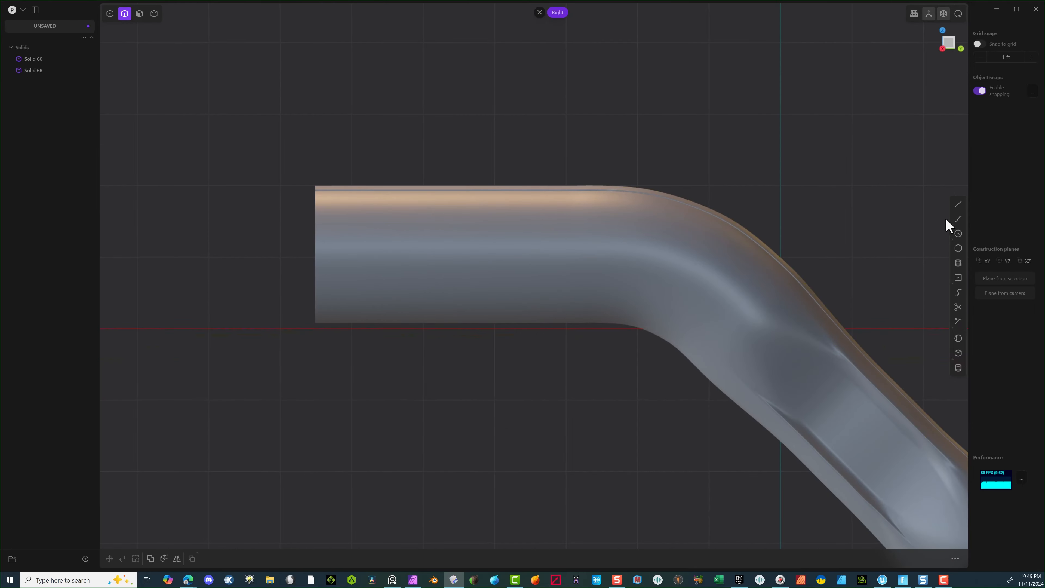
left_click(959, 234)
scroll(450, 191, "up", 3)
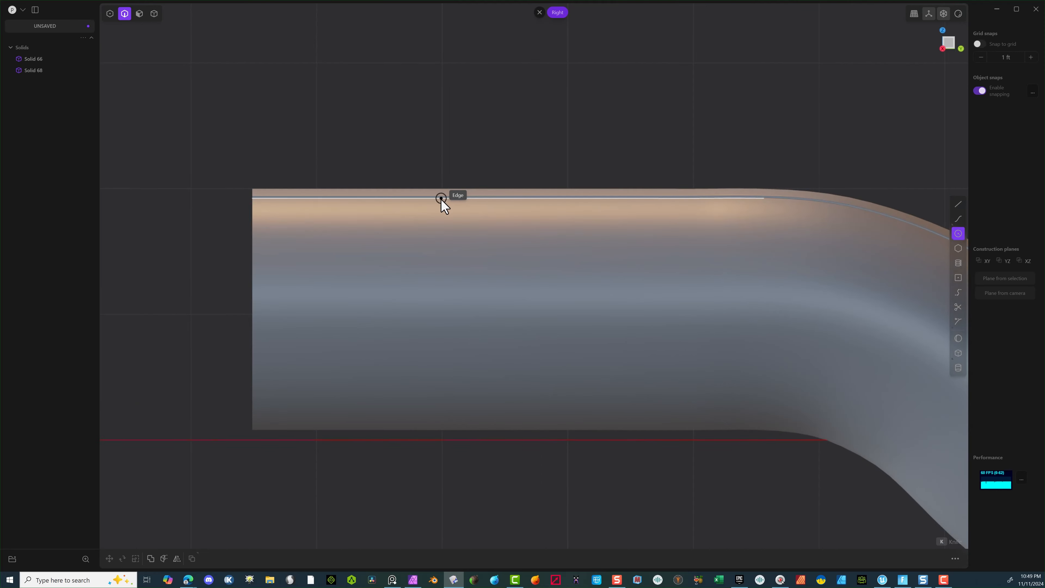
left_click(441, 198)
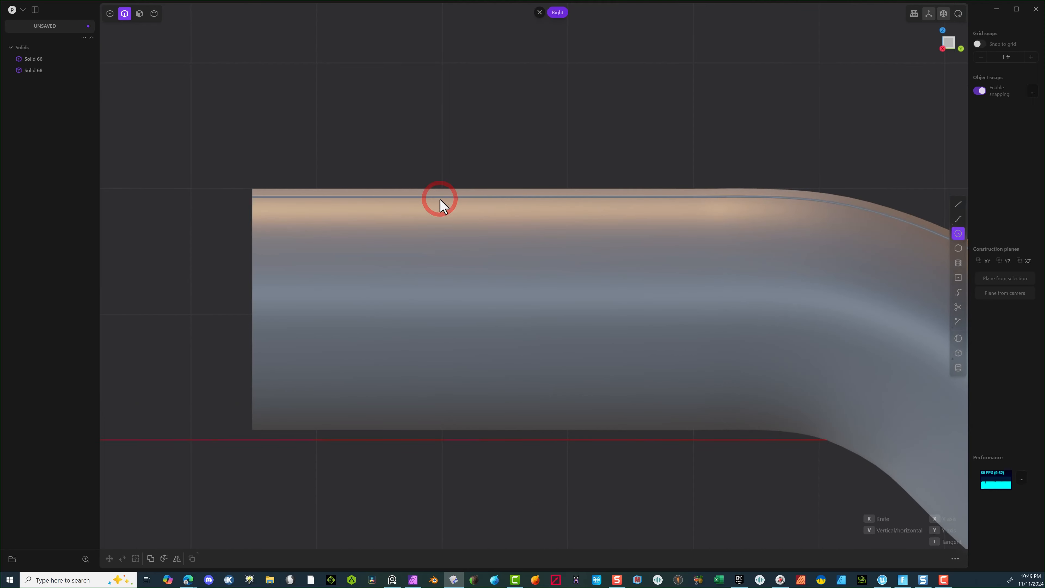
left_click(455, 193)
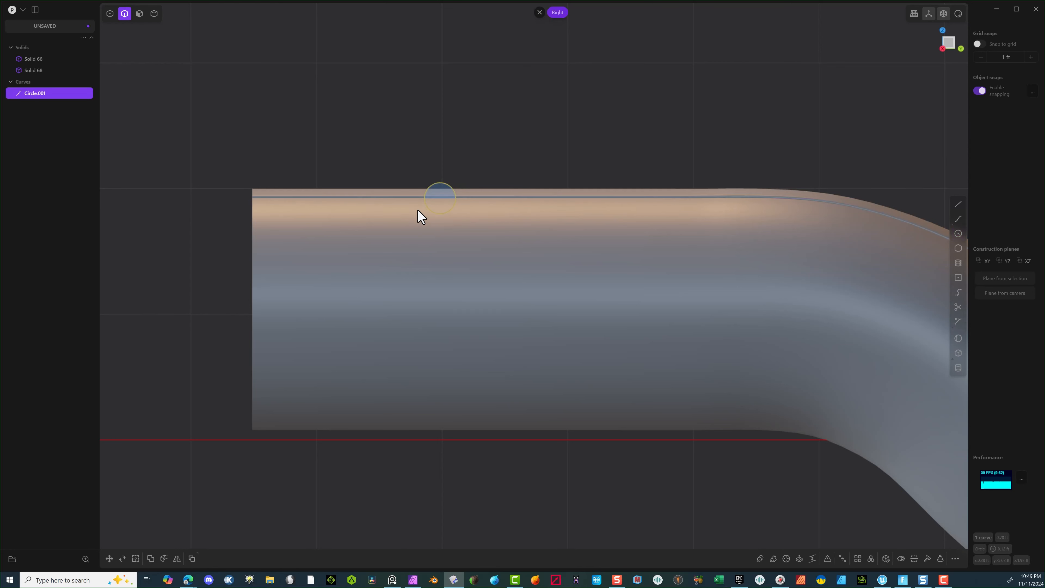
Step: Move the circle up along Z so its centre sits just above the handle's upper edge
key("g")
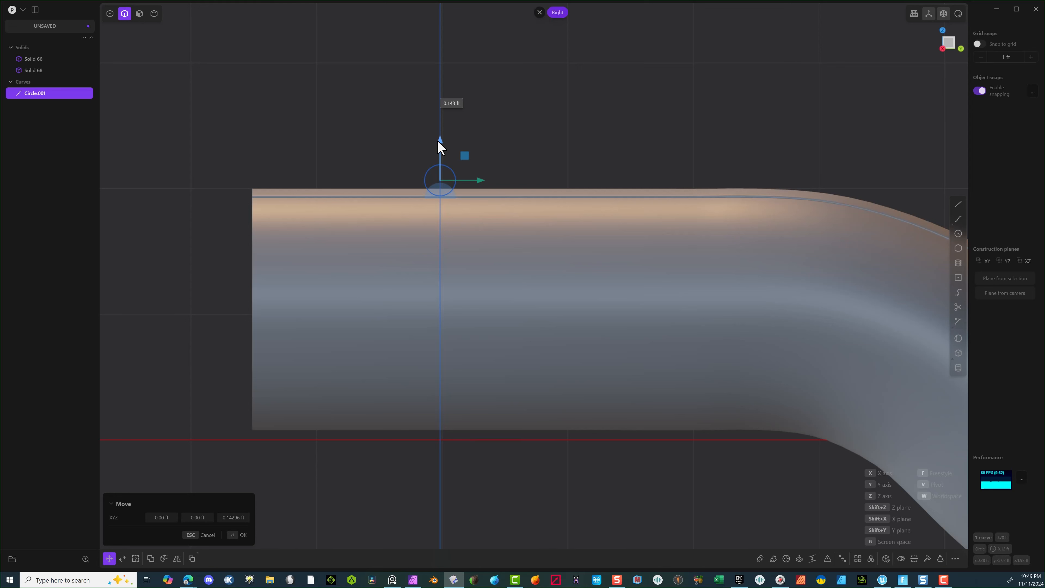
left_click(437, 140)
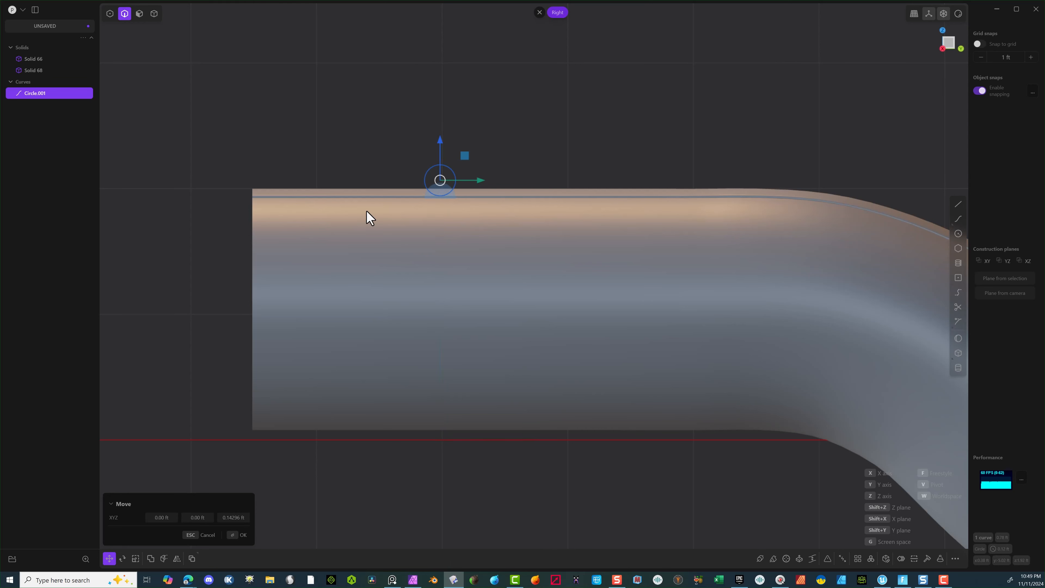
left_click_drag(439, 138, 441, 147)
left_click(240, 534)
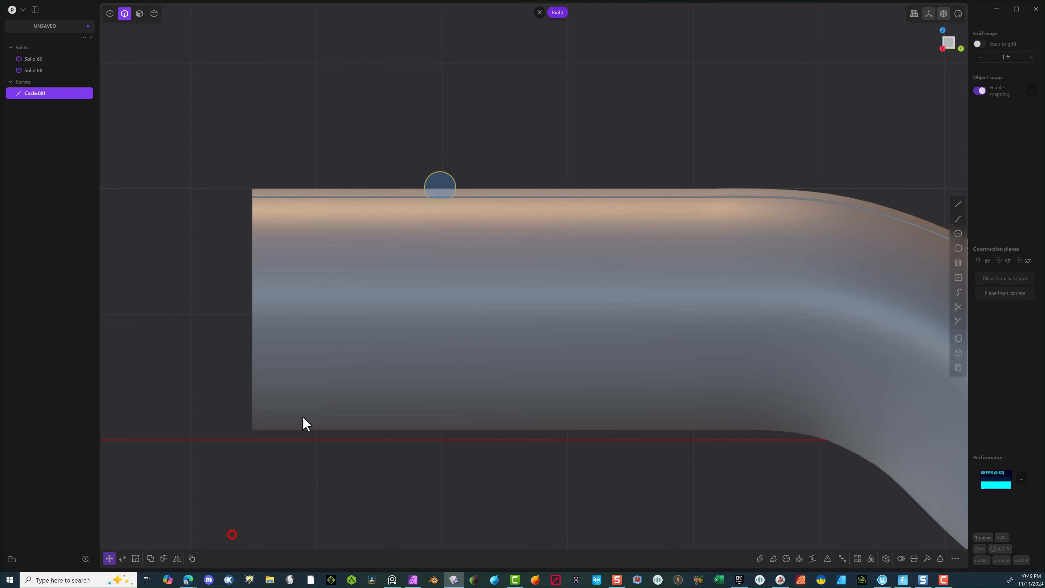
Step: Move the circle about -0.457 ft along Y towards the handle's open end
scroll(446, 208, "down", 2)
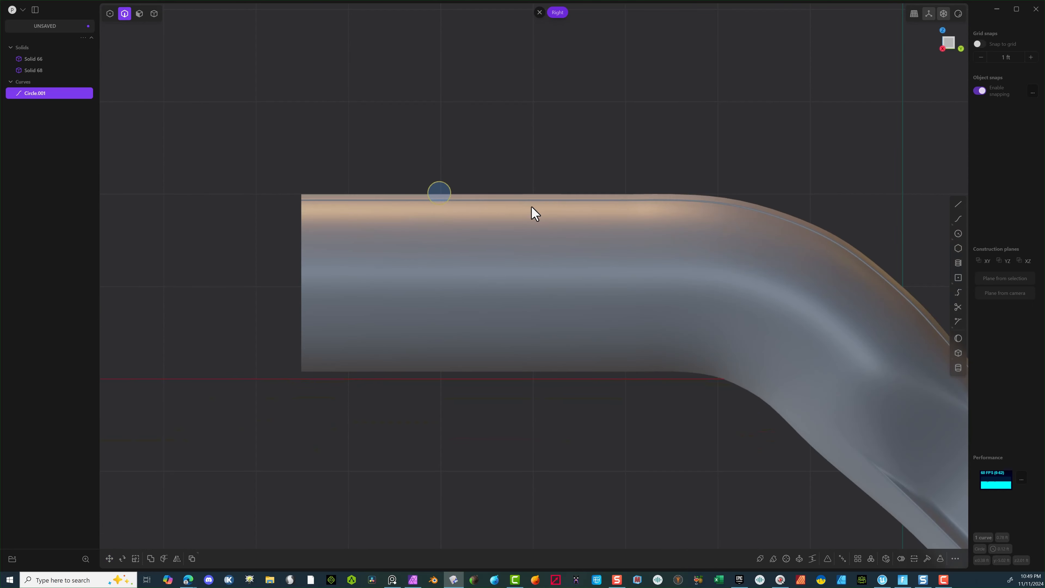
key("g")
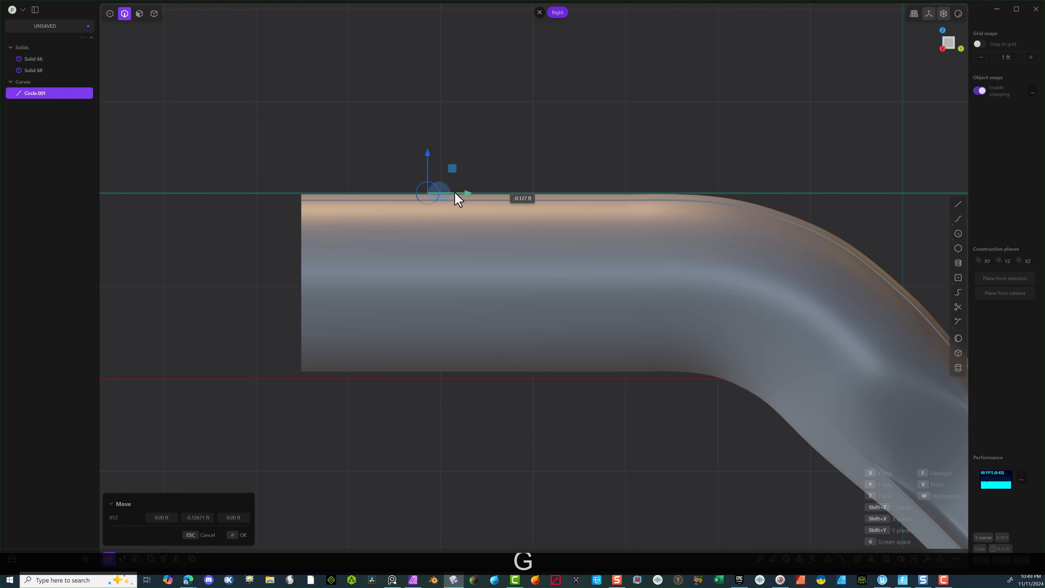
left_click(436, 195)
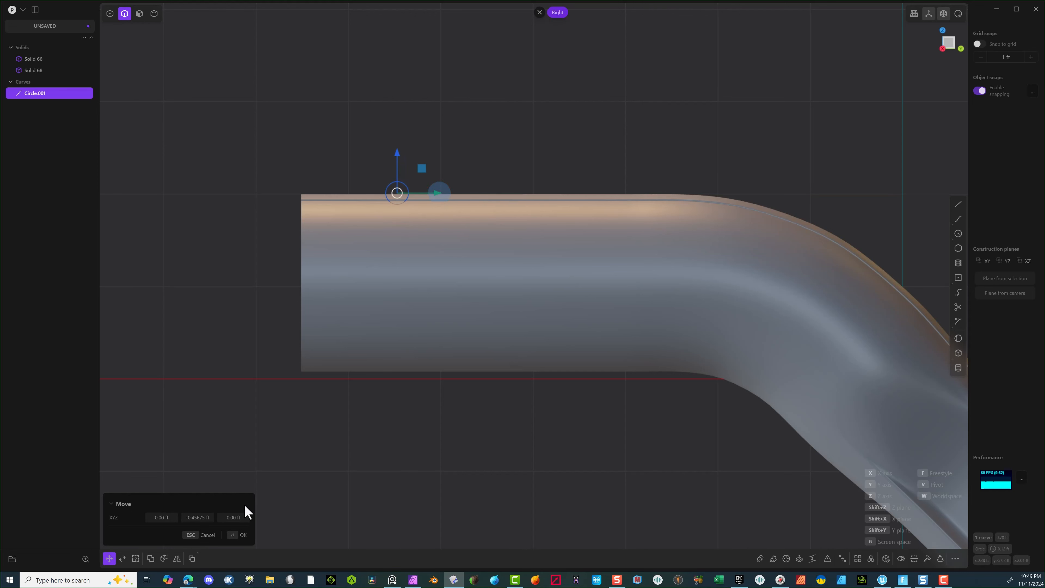
left_click(241, 535)
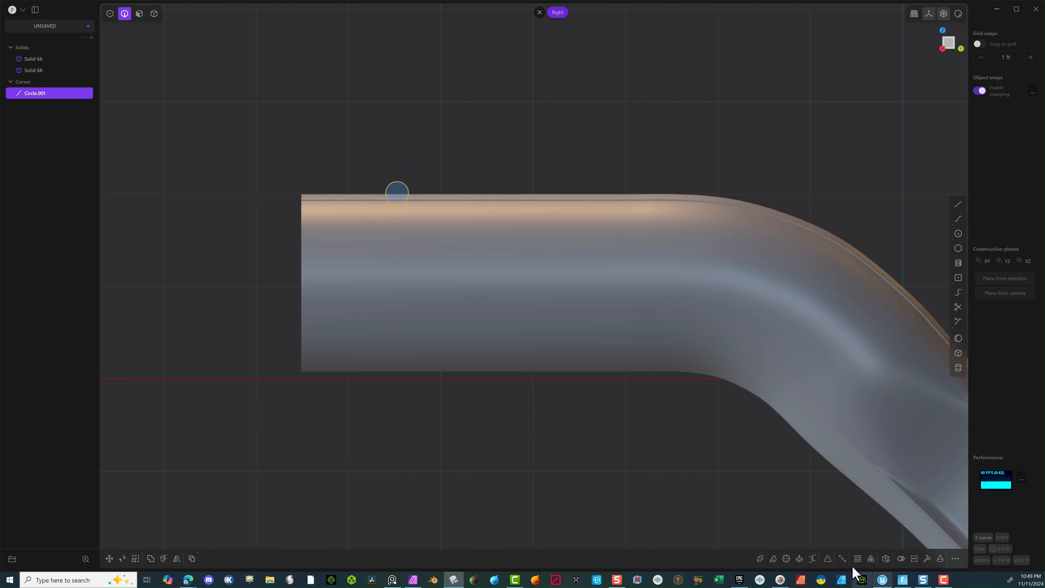
Step: Create a rectangular array of 6 circles along the handle's upper edge, over an extent of about 1.76 ft
left_click(858, 559)
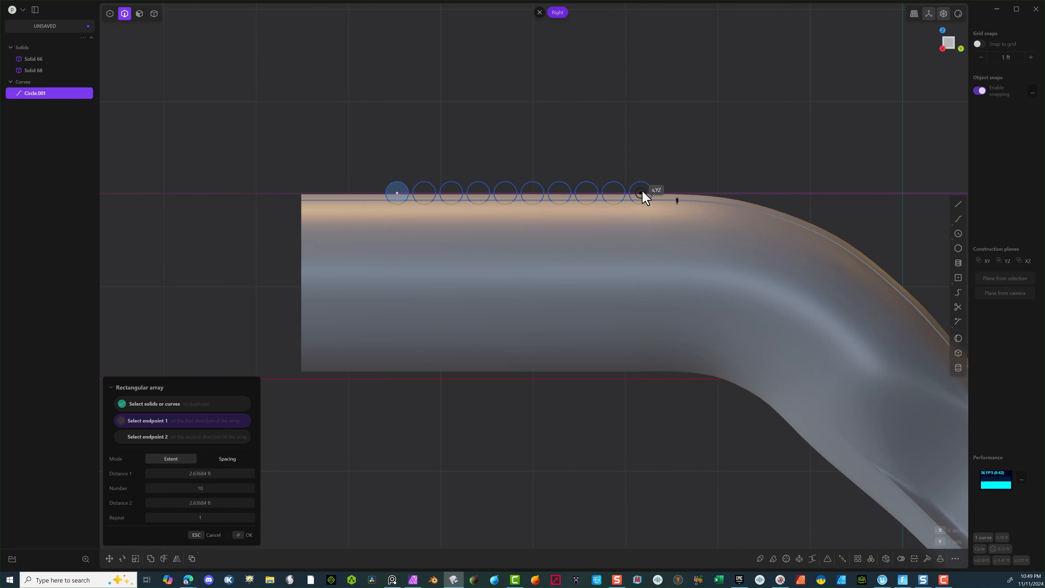
left_click_drag(210, 488, 165, 490)
left_click(559, 191)
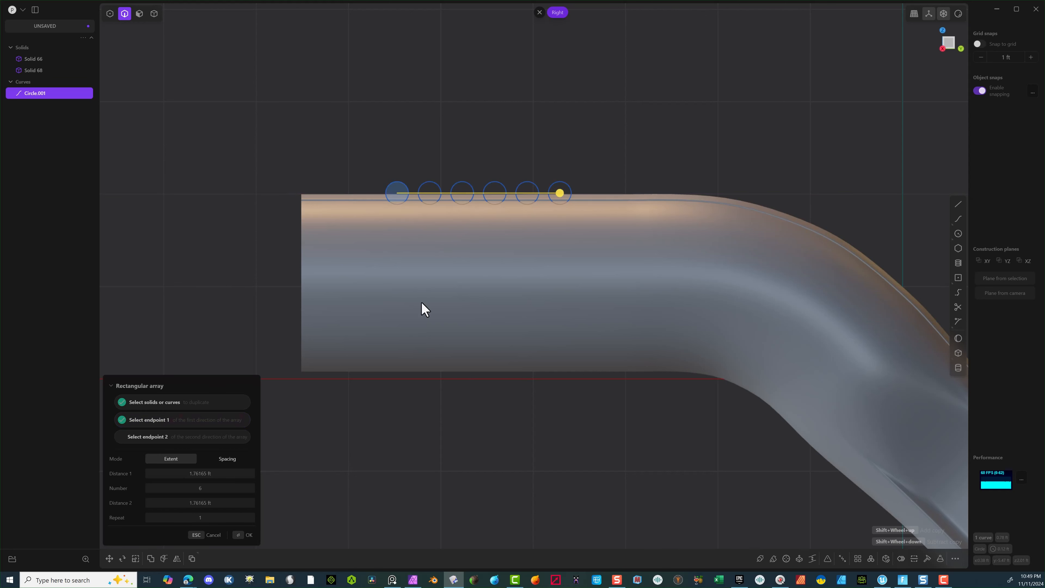
left_click(241, 536)
Step: Extrude all six circle regions across the strip on the handle's straight section as separate rods
middle_click_drag(172, 277, 241, 307)
left_click(139, 13)
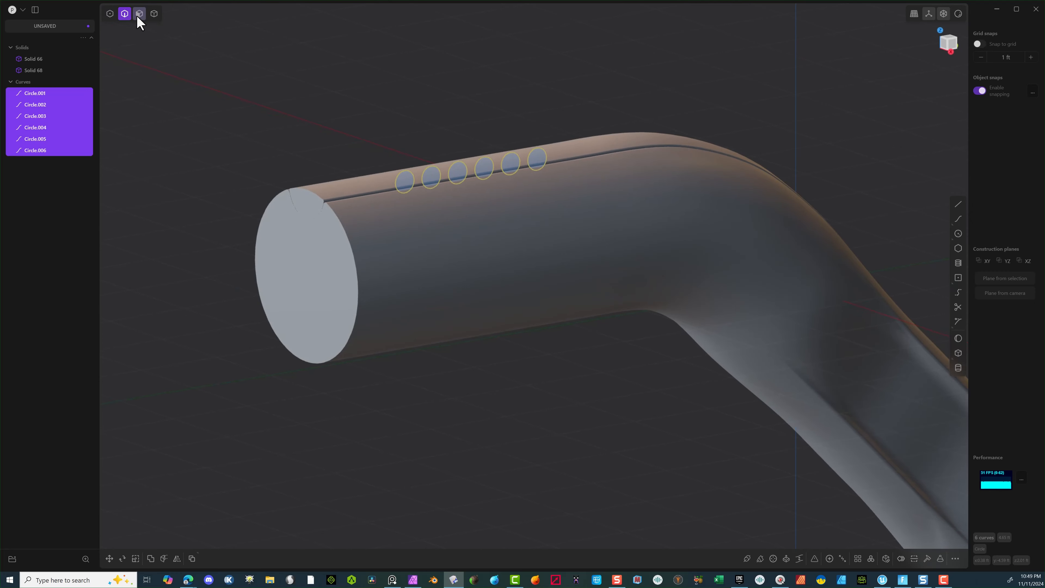
key("e")
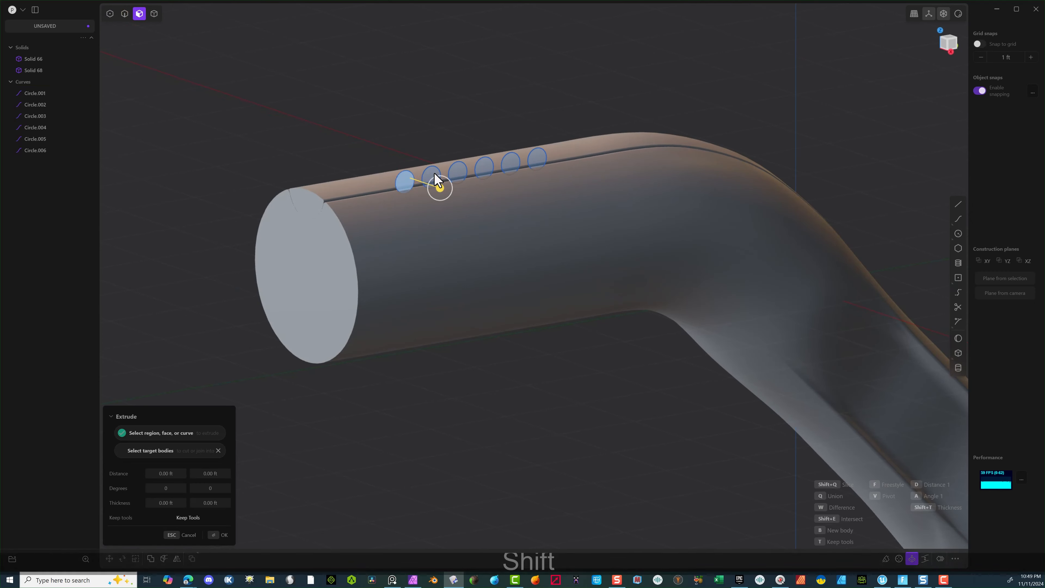
left_click(432, 176, "shift")
left_click(486, 167, "shift")
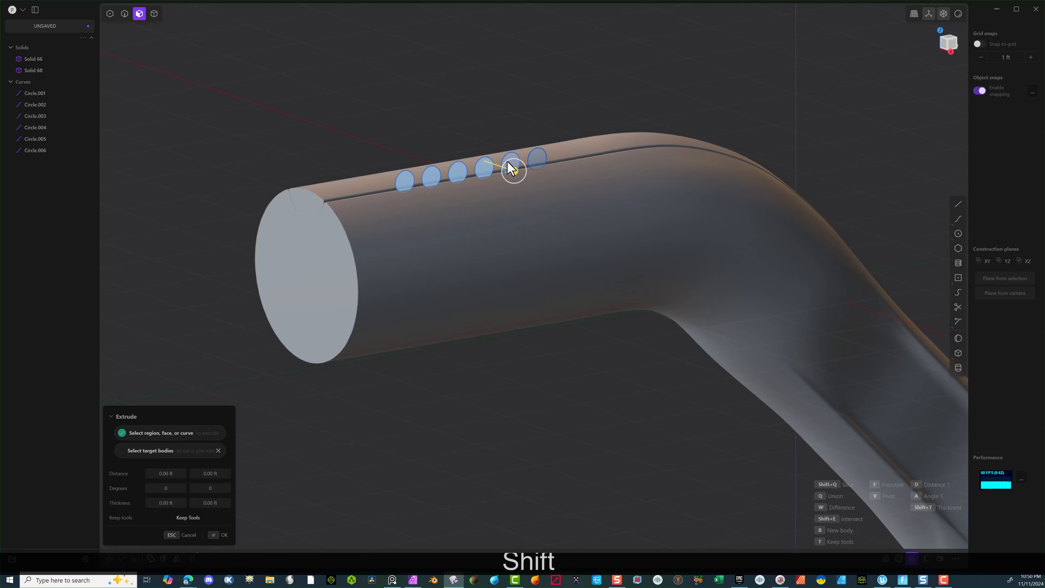
left_click(511, 164, "shift")
left_click(536, 160, "shift")
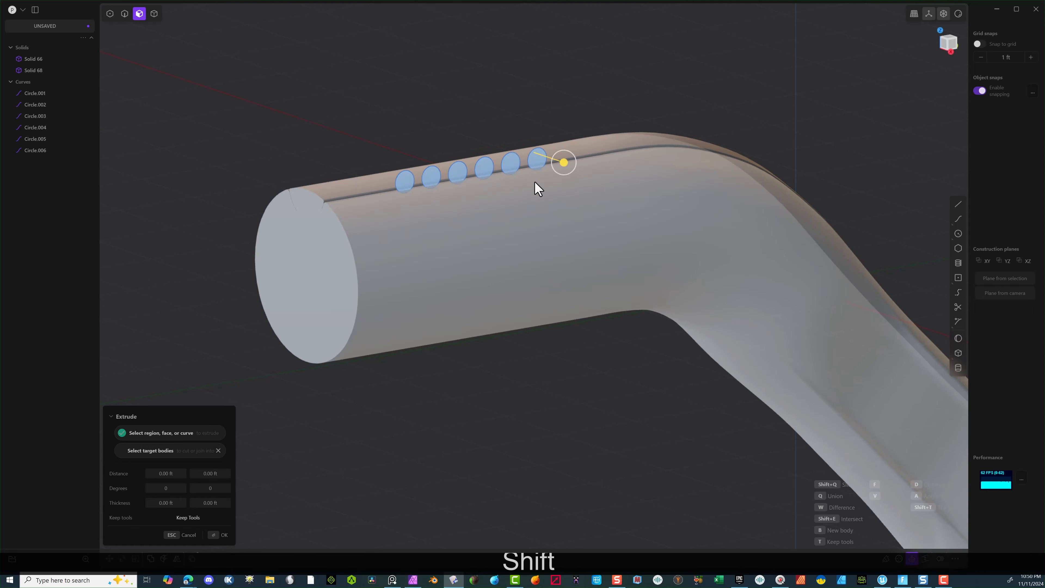
key("e")
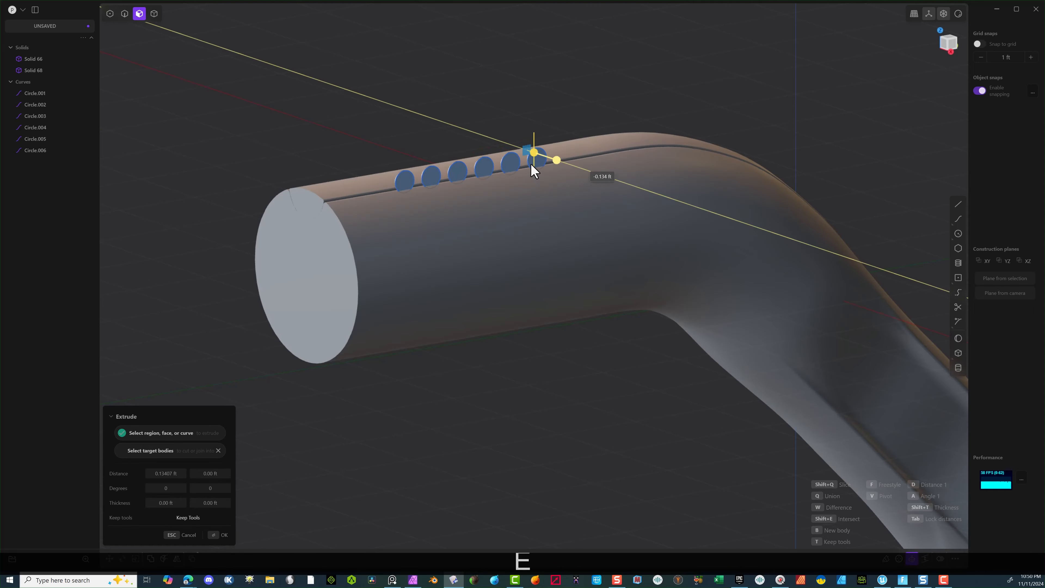
left_click(475, 153)
left_click(216, 536)
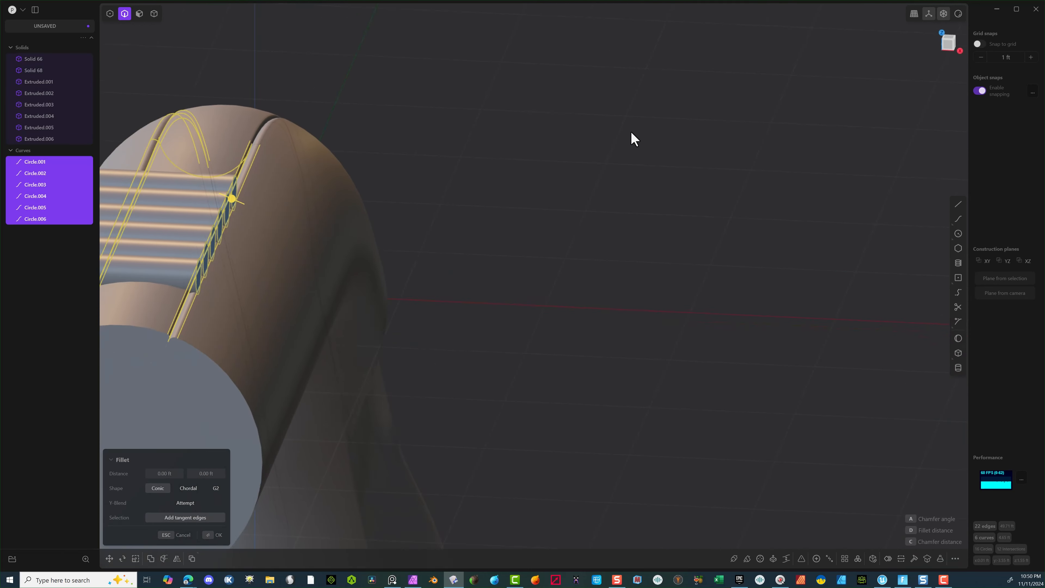
Step: Delete the six circle curves used for the rods, keeping the extruded solids
middle_click_drag(631, 133, 656, 145)
key("Escape")
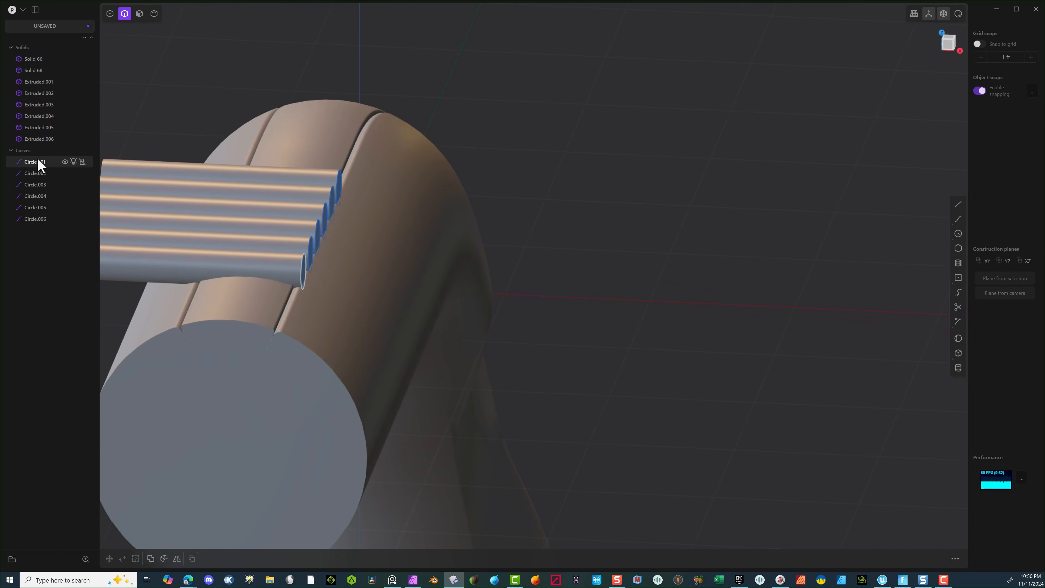
left_click(37, 162)
left_click(41, 220, "shift")
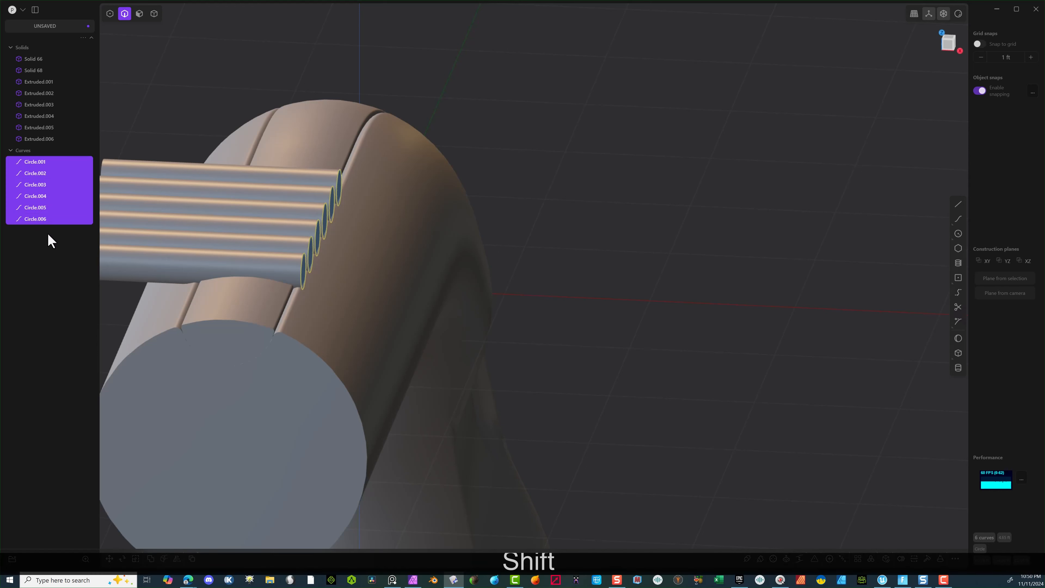
key("Delete")
scroll(168, 205, "down", 3)
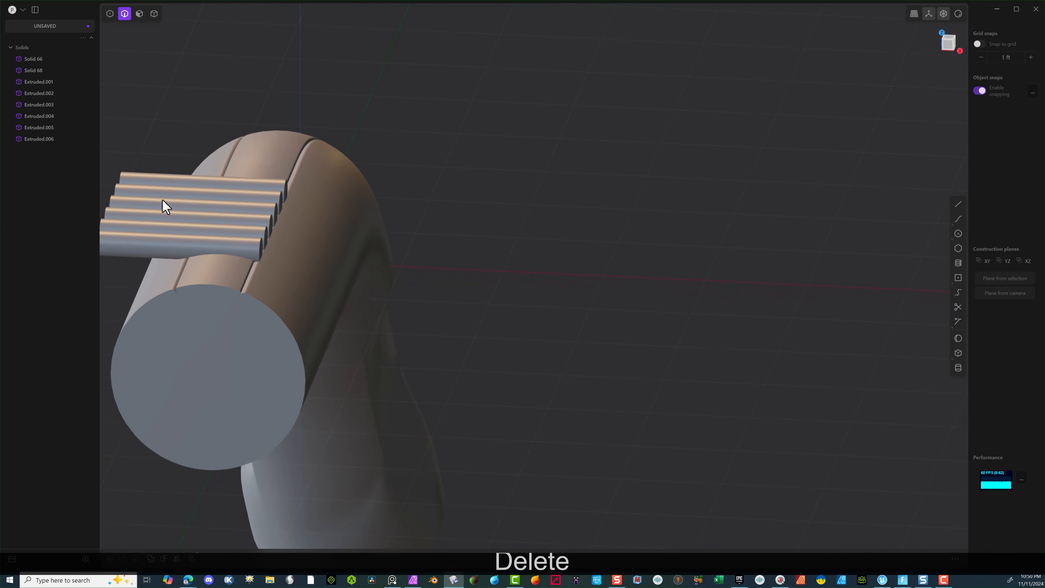
Step: Move the six rods about 0.343 ft along X so they span the full width of the inlaid strip
left_click(154, 14)
middle_click_drag(427, 147, 581, 159)
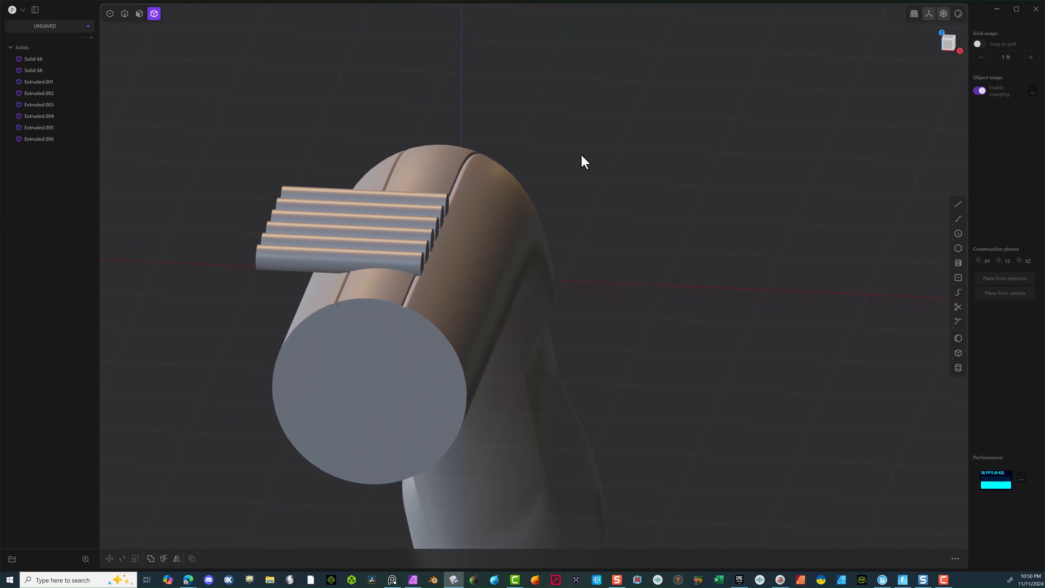
left_click_drag(310, 134, 181, 255)
left_click(949, 45)
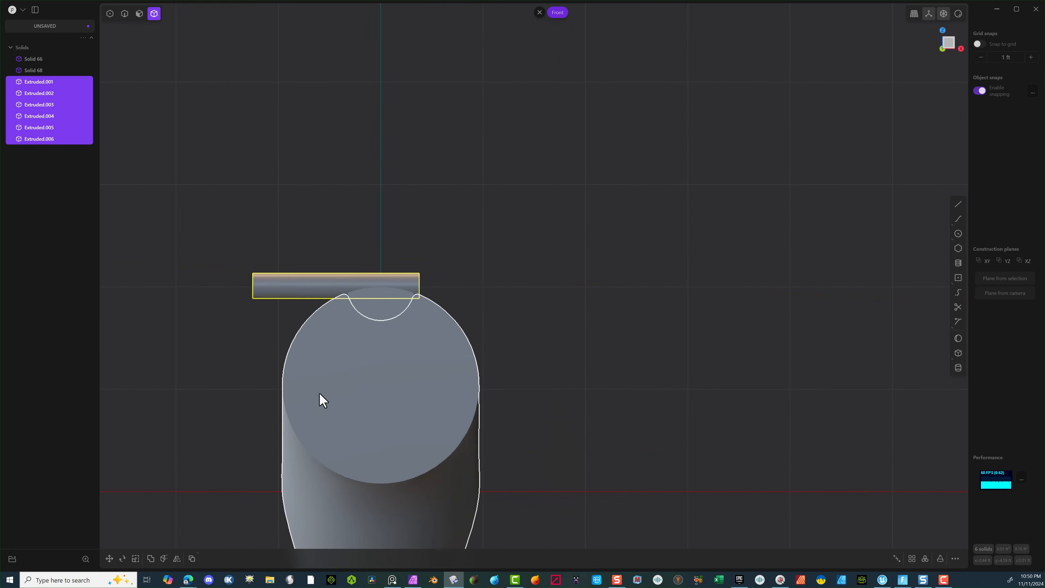
key("g")
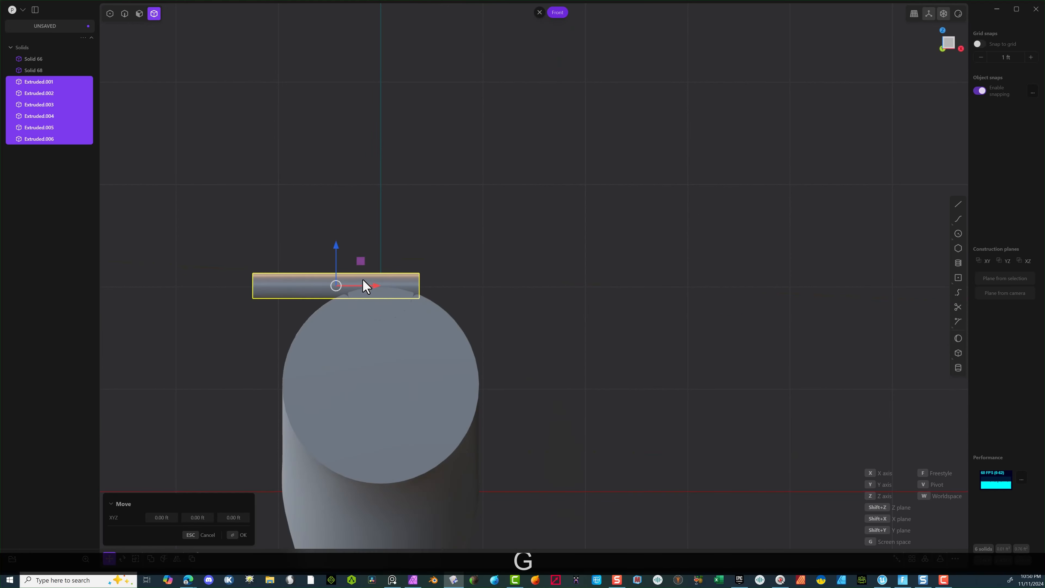
left_click_drag(374, 288, 409, 286)
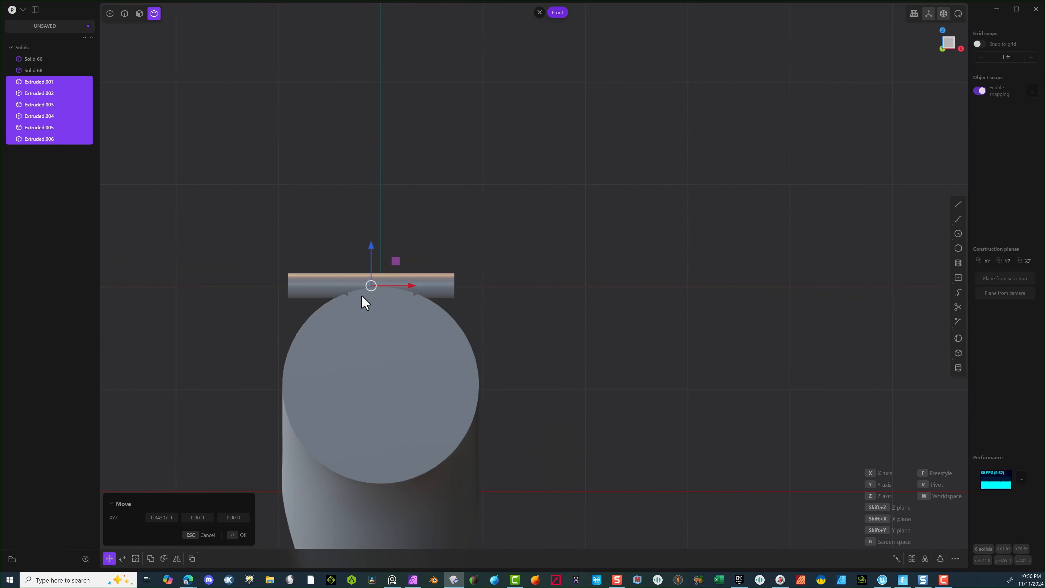
middle_click_drag(498, 254, 416, 296)
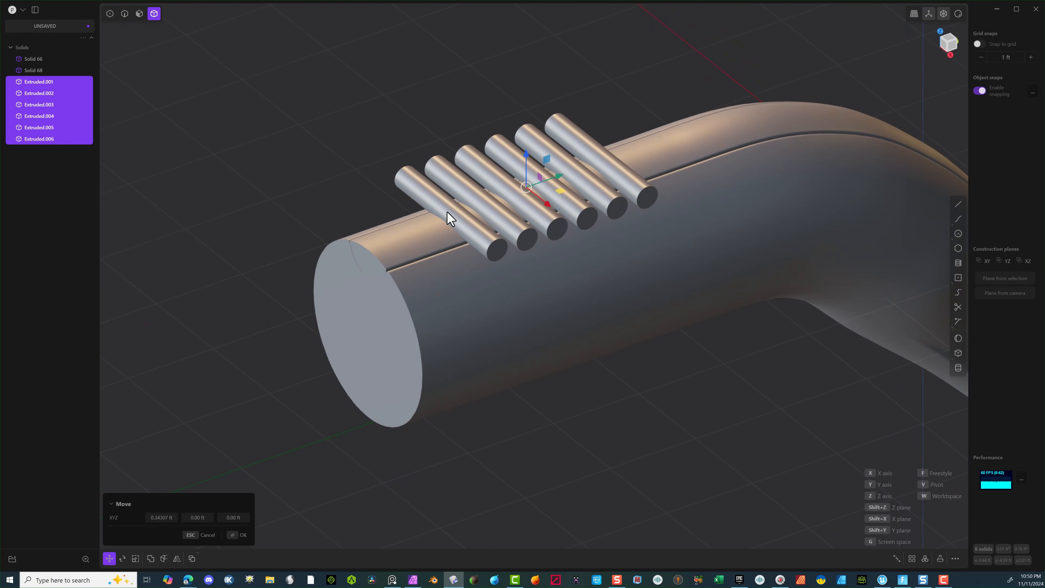
left_click(139, 16)
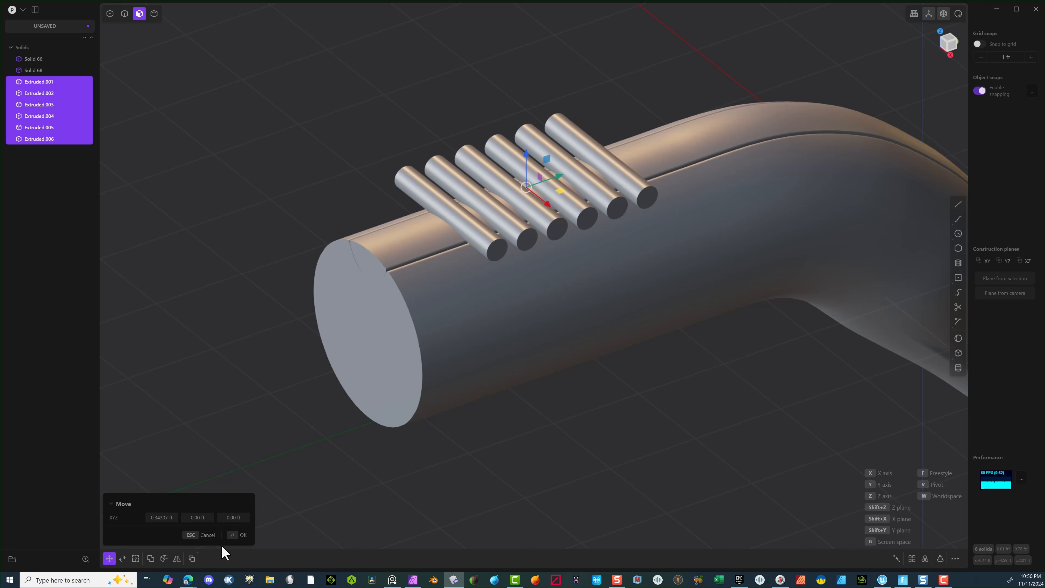
left_click(272, 380)
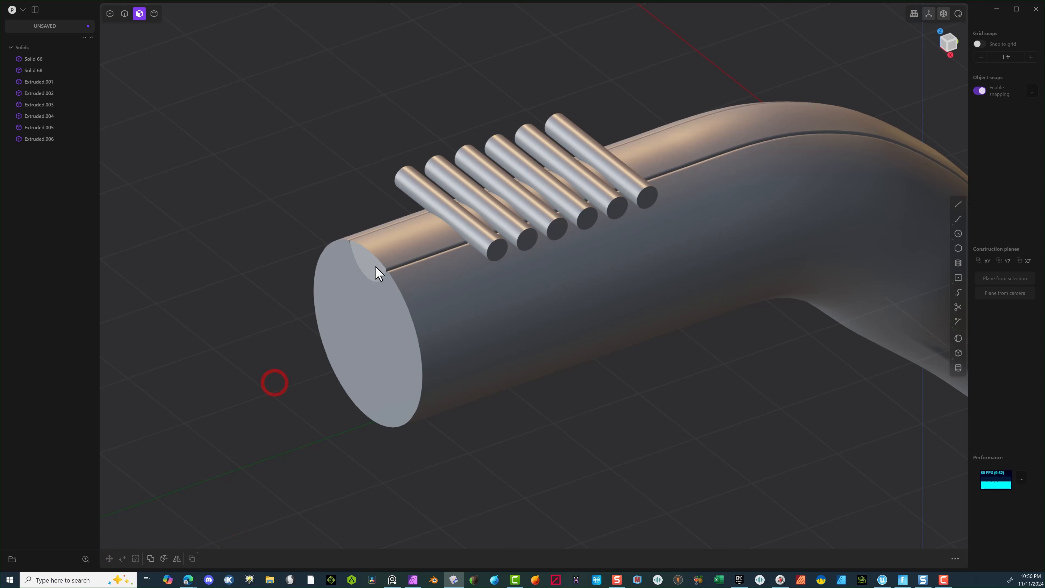
Step: Subtract the six rods from the inlaid strip with a Boolean difference to cut grip grooves
left_click(154, 14)
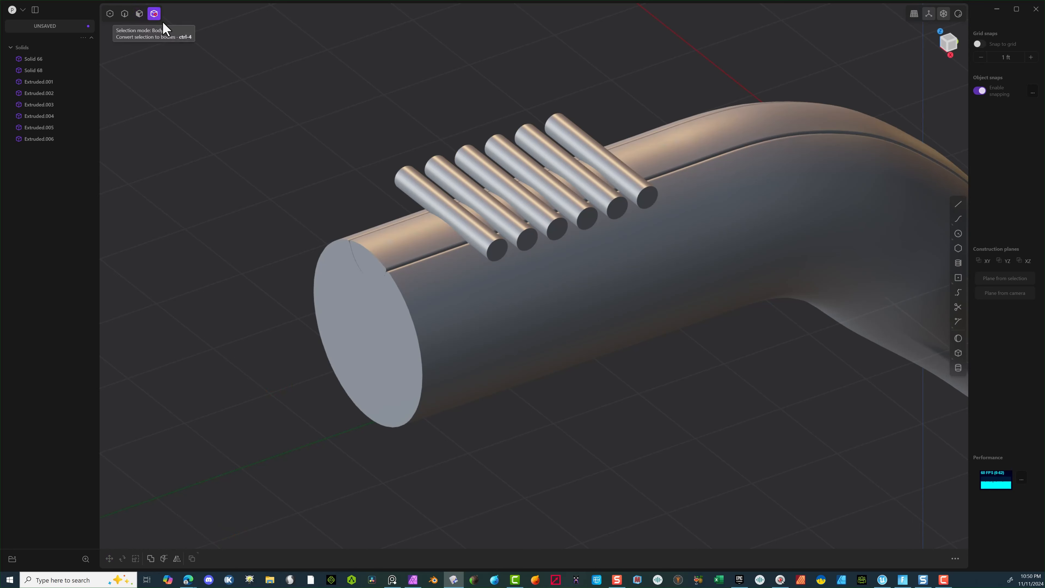
left_click(405, 237)
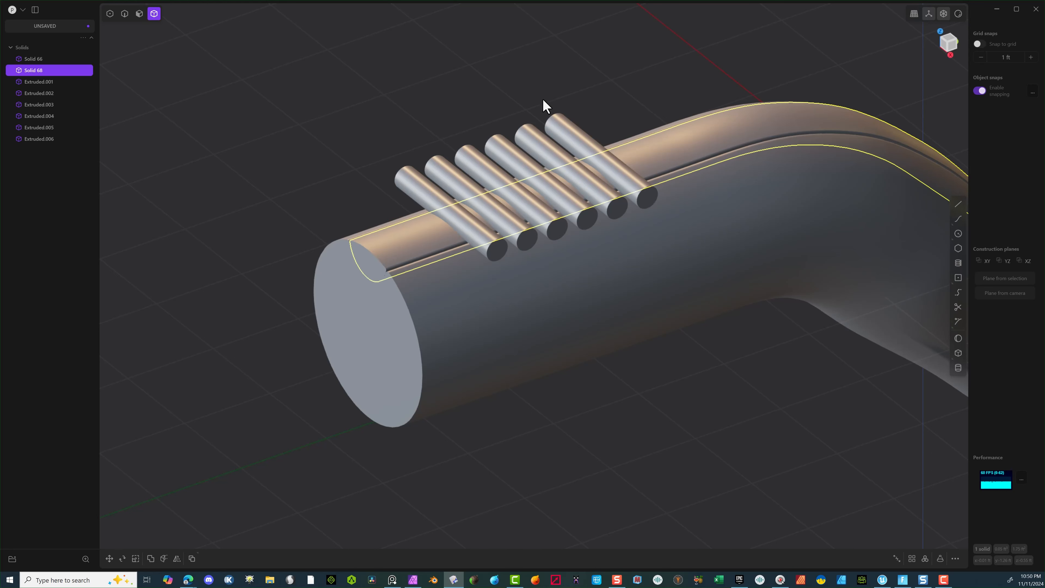
left_click_drag(567, 54, 373, 182, "shift")
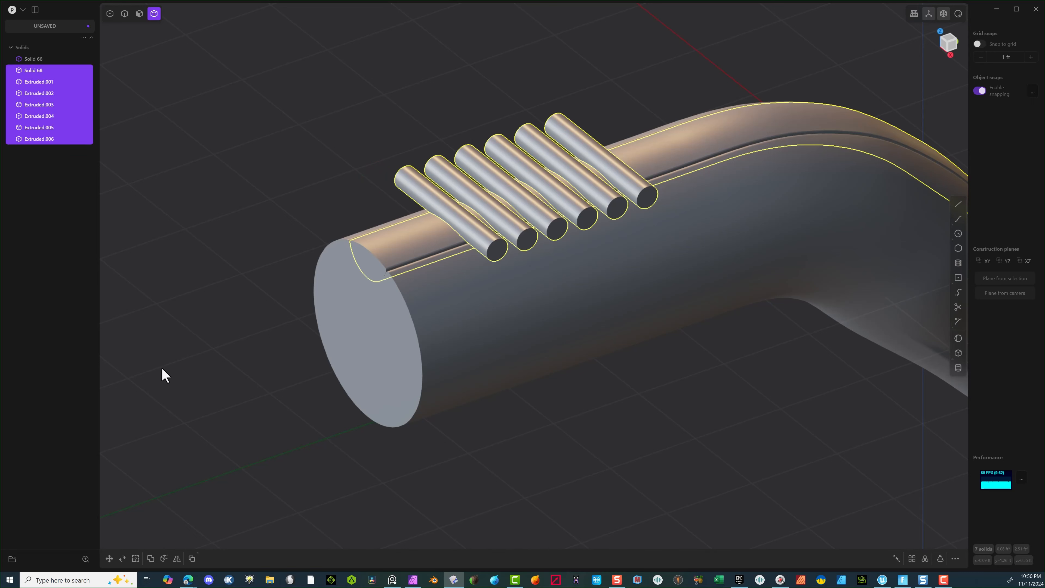
key("q")
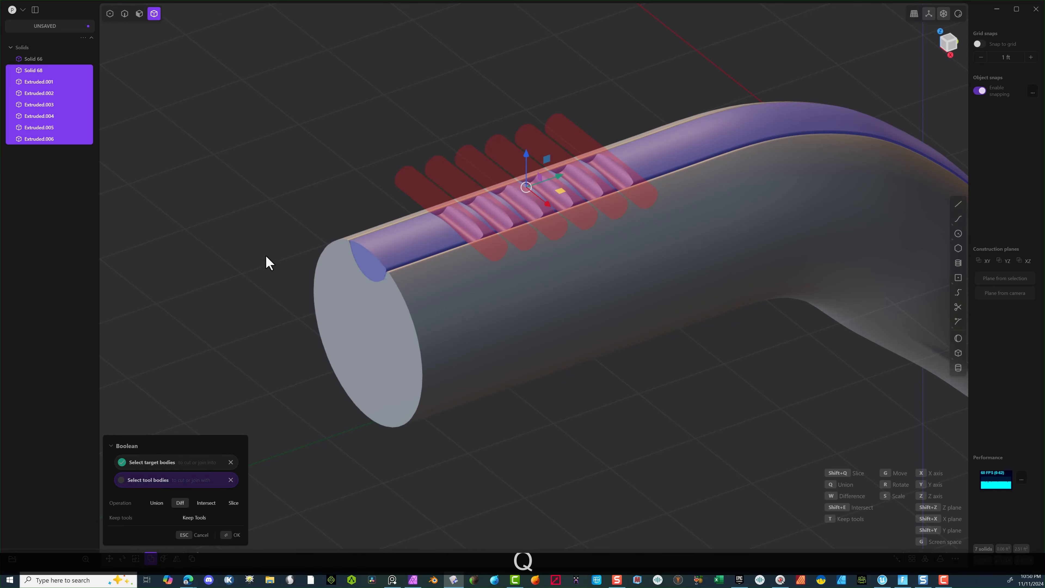
middle_click_drag(266, 263, 240, 218)
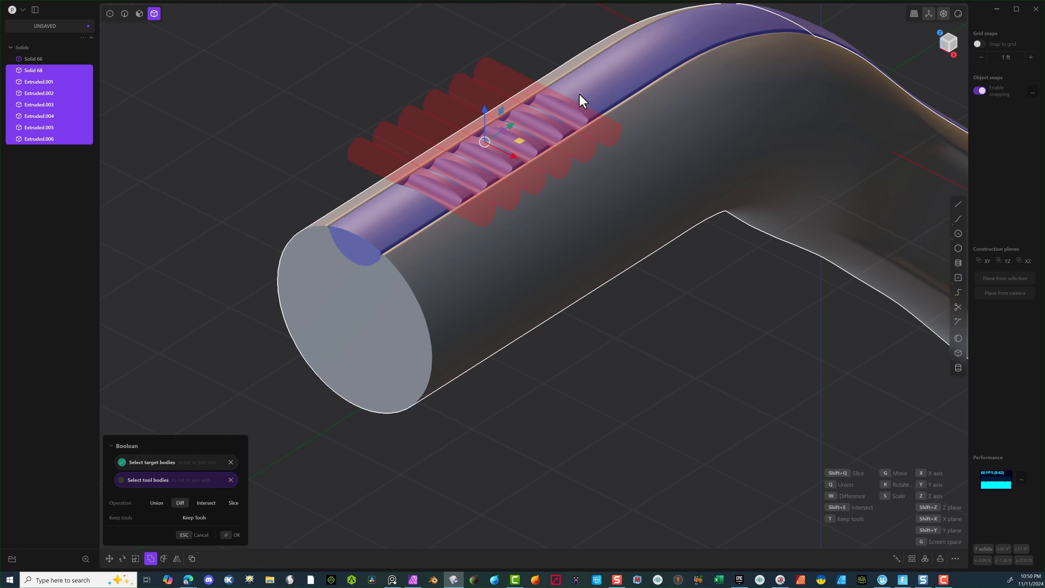
scroll(583, 98, "up", 8)
middle_click_drag(528, 146, 490, 150)
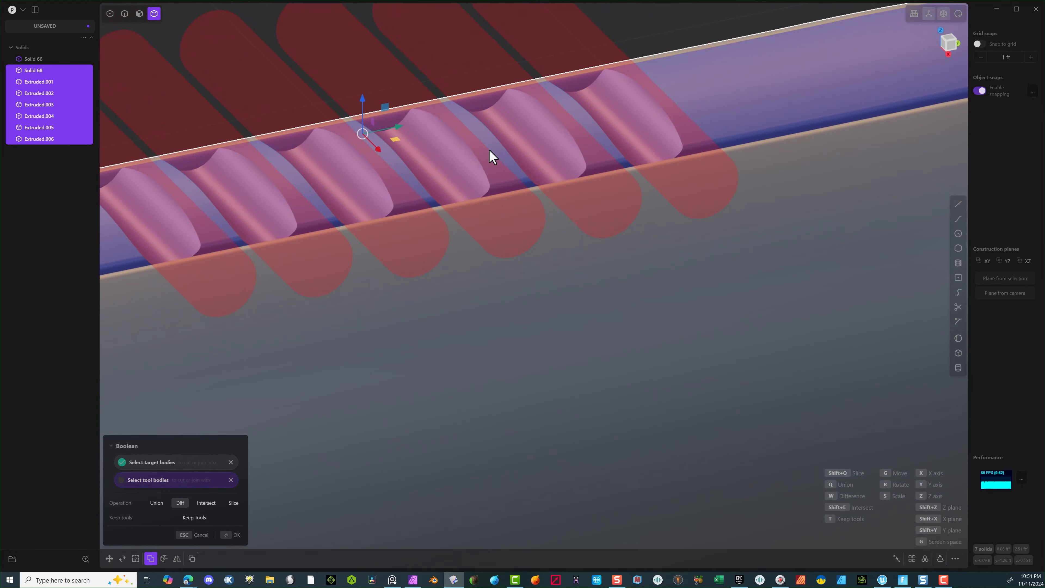
scroll(341, 229, "down", 8)
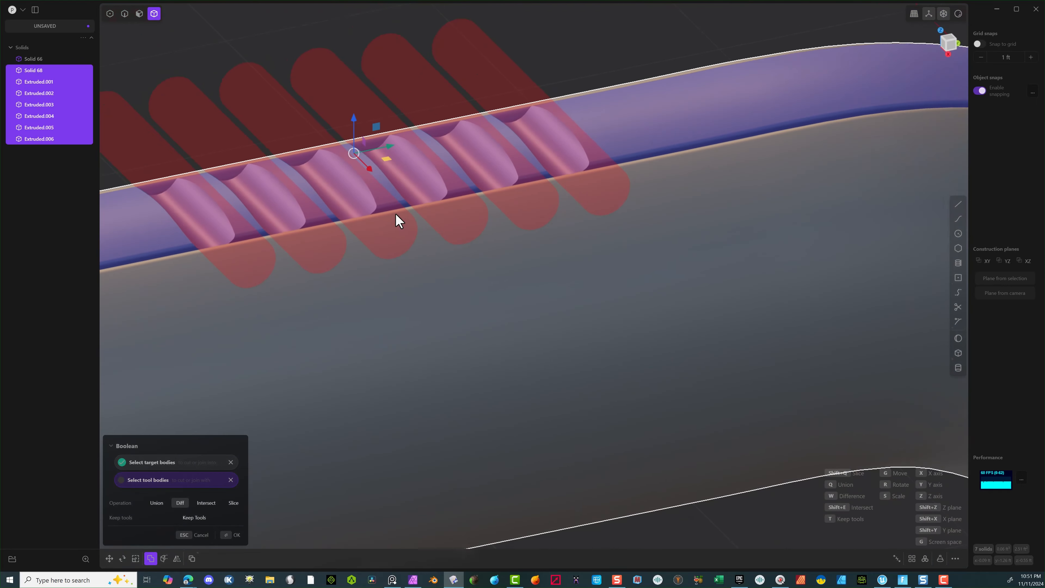
scroll(397, 277, "down", 3)
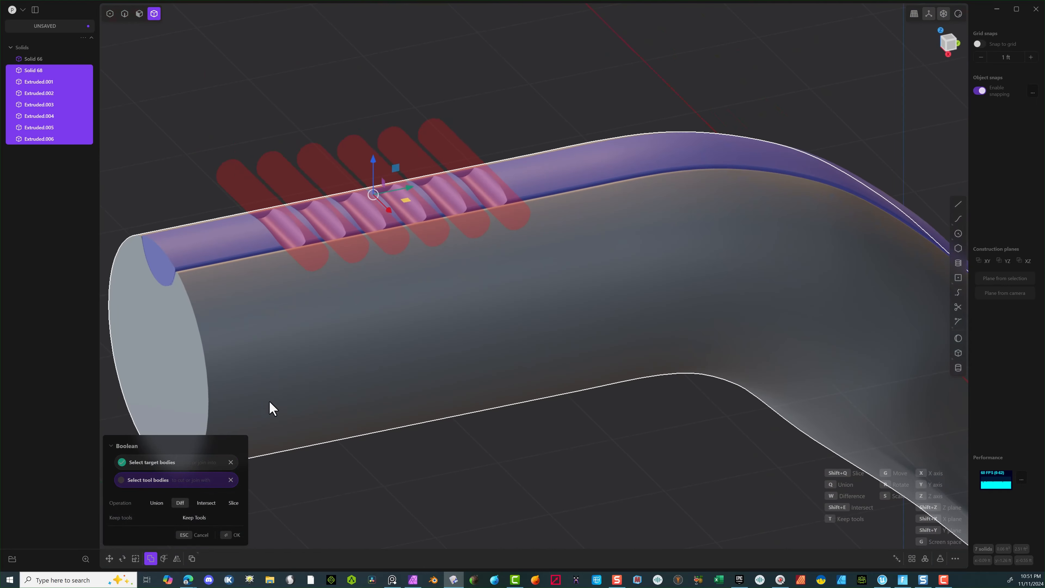
left_click(226, 535)
Step: Fillet the edge loops of all six grooves in the strip with a distance of about 0.0135 ft
scroll(402, 117, "up", 8)
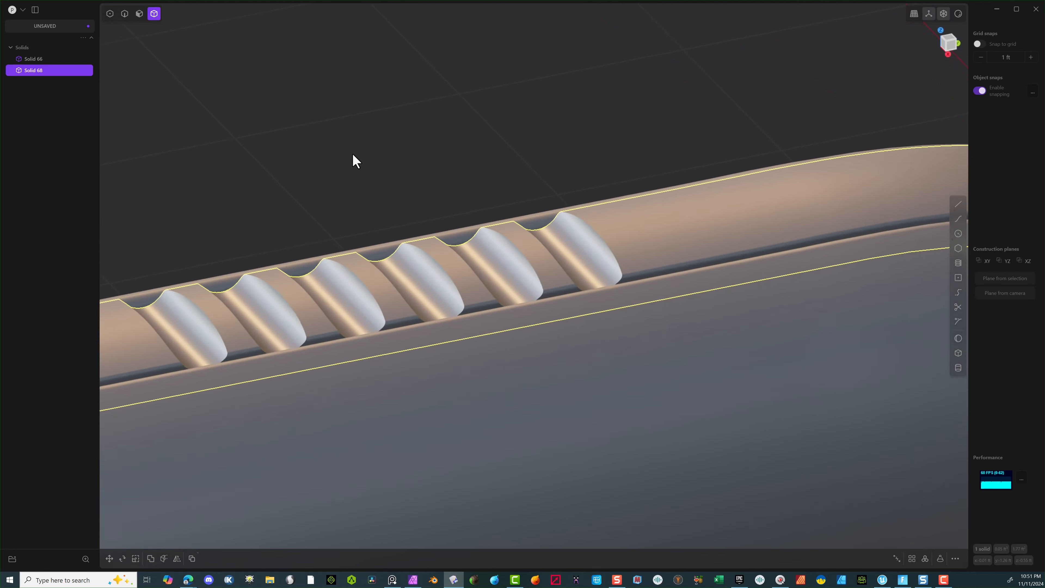
middle_click_drag(352, 153, 369, 182)
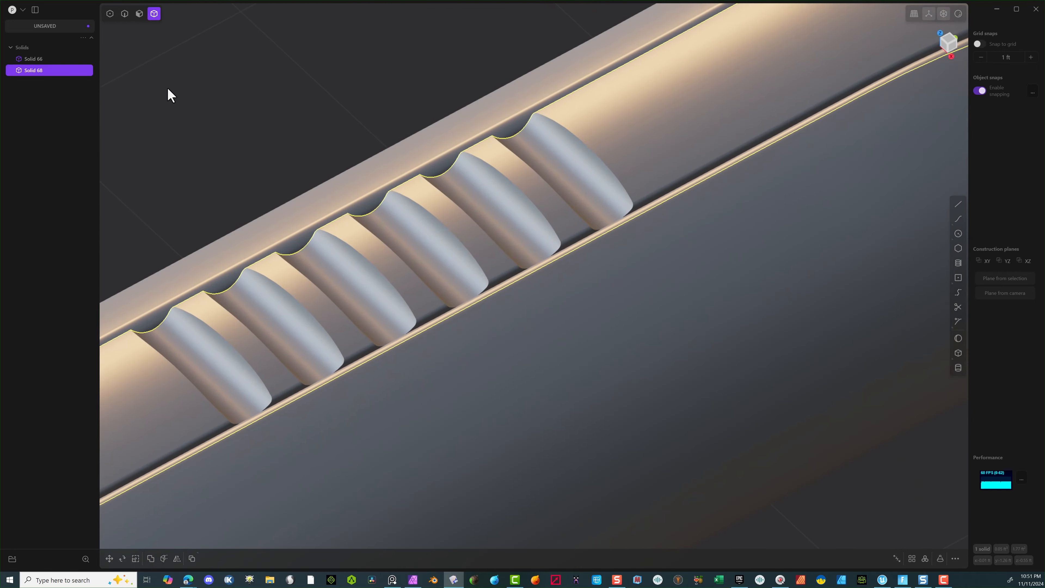
left_click(125, 14)
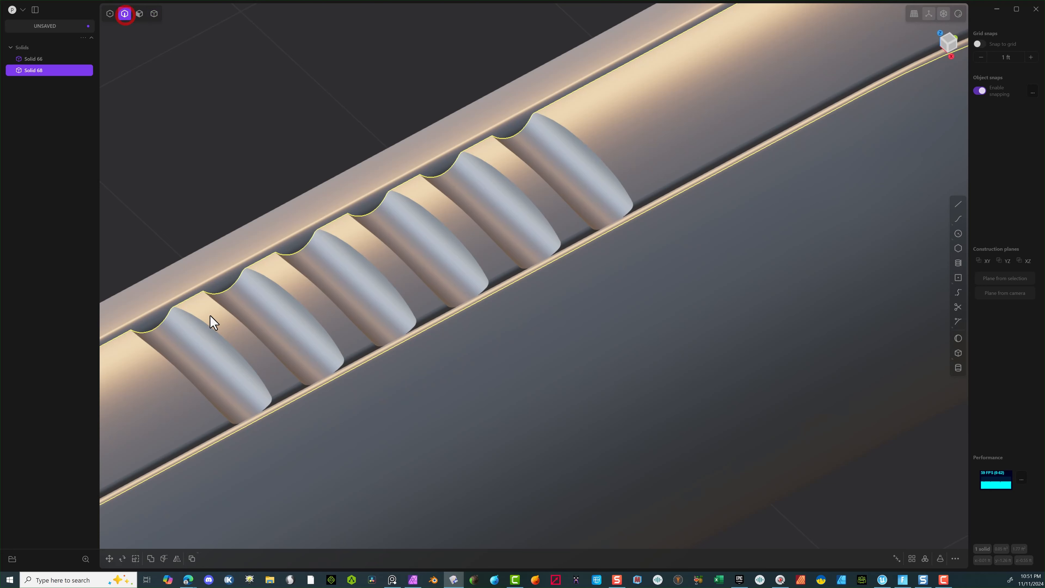
left_click(189, 379, "alt")
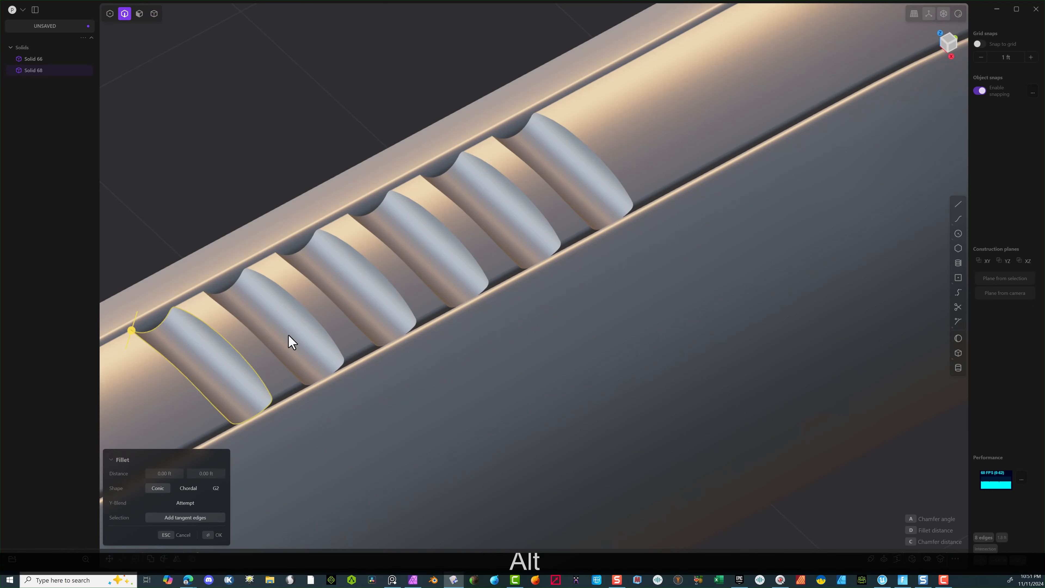
left_click(270, 349, "alt+shift")
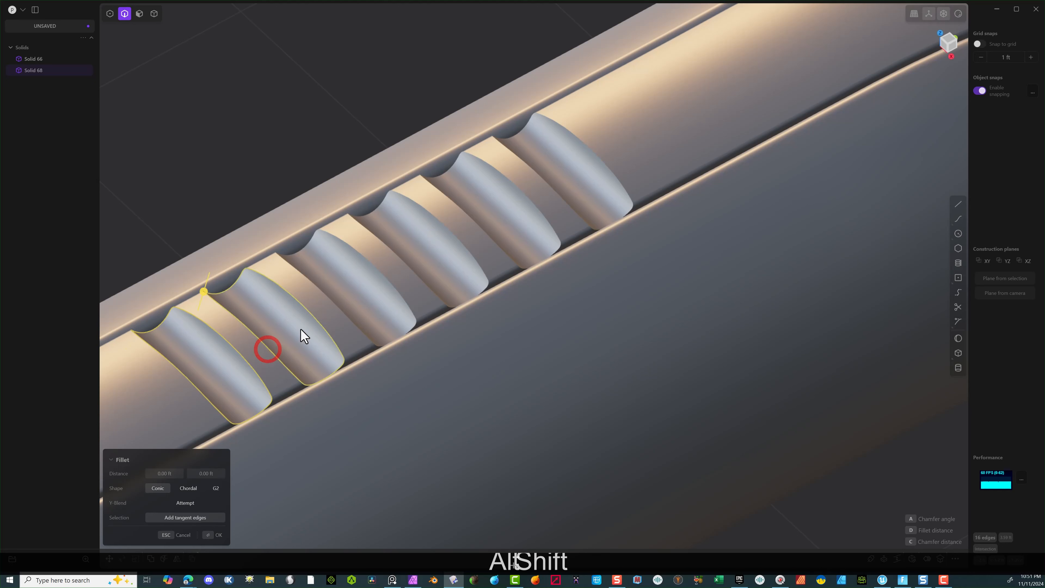
left_click(331, 310, "alt+shift")
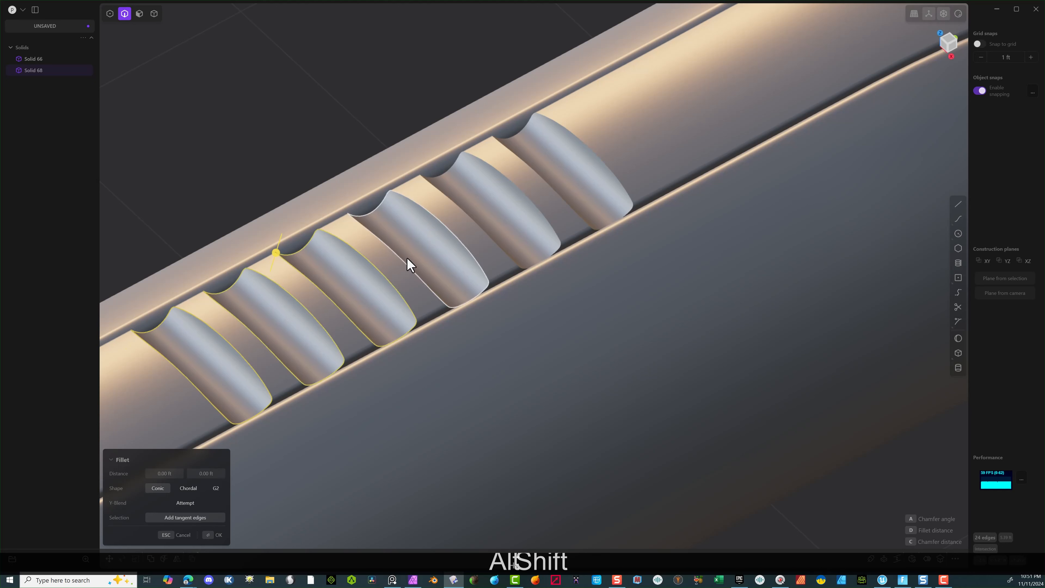
left_click(407, 260, "alt+shift")
left_click(475, 222, "alt+shift")
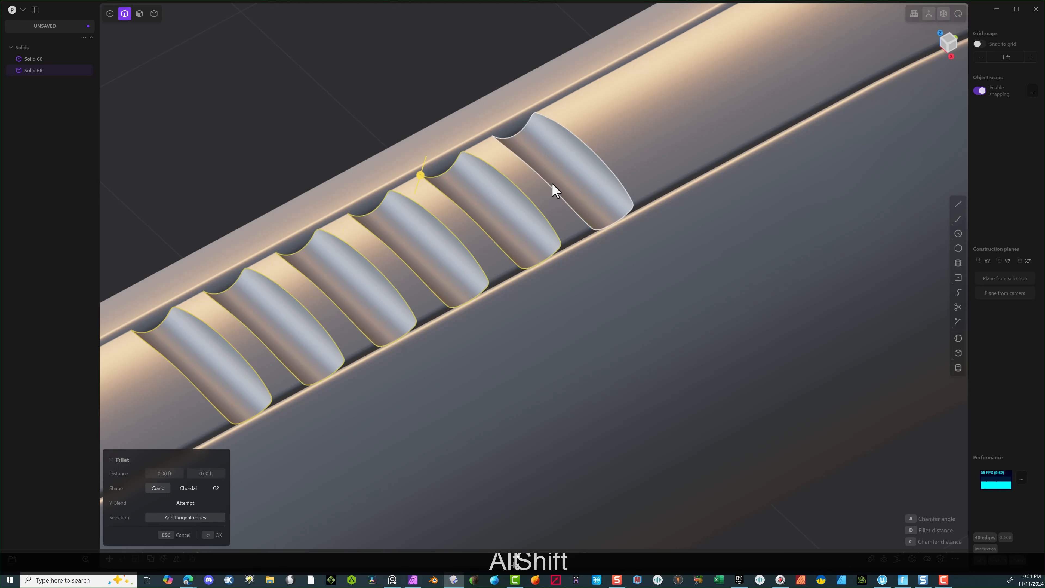
left_click(551, 184, "alt+shift")
scroll(548, 171, "up", 5)
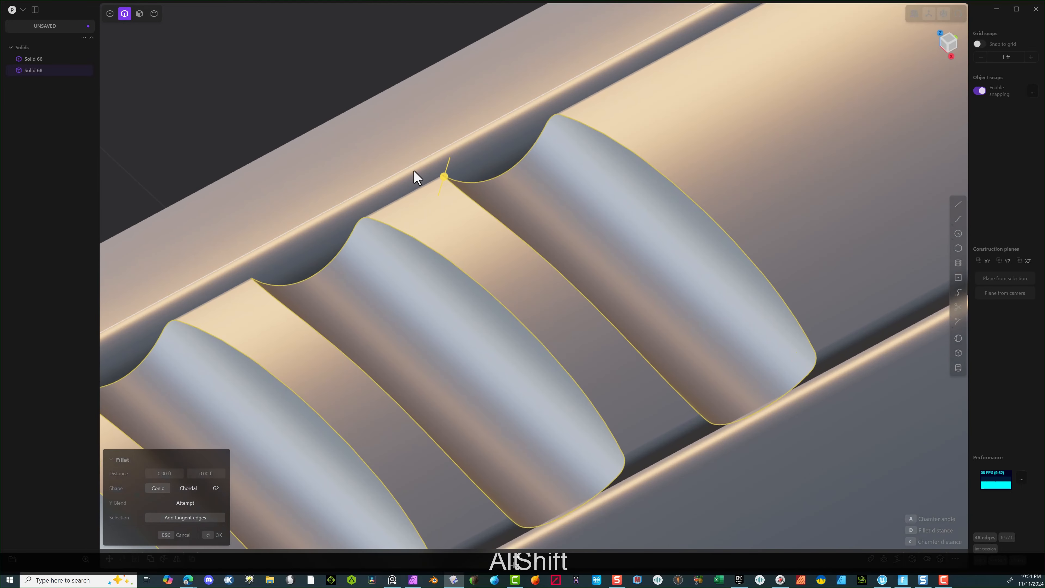
left_click_drag(444, 176, 444, 165)
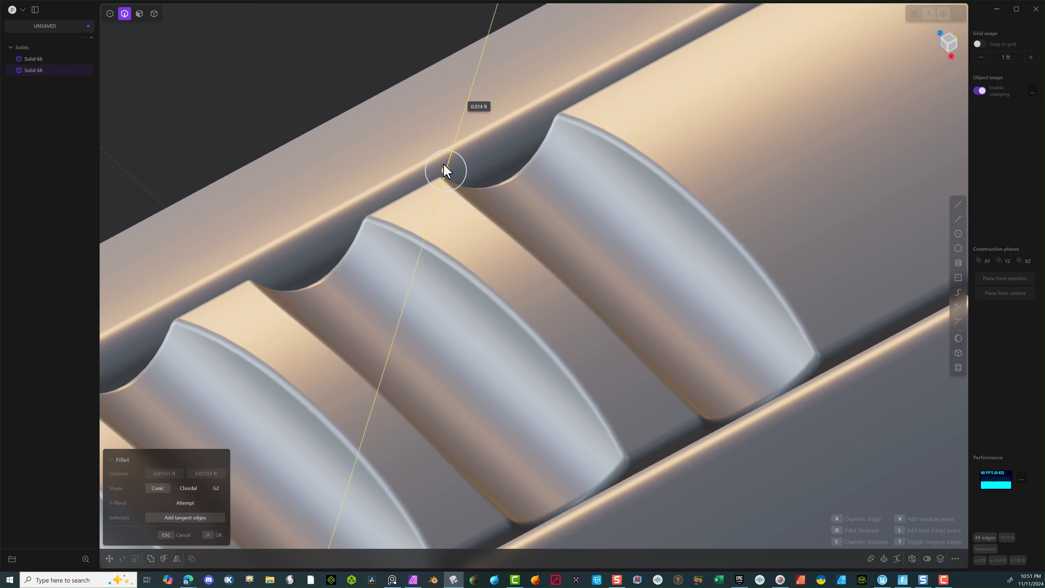
left_click_drag(444, 165, 445, 165)
scroll(464, 173, "down", 5)
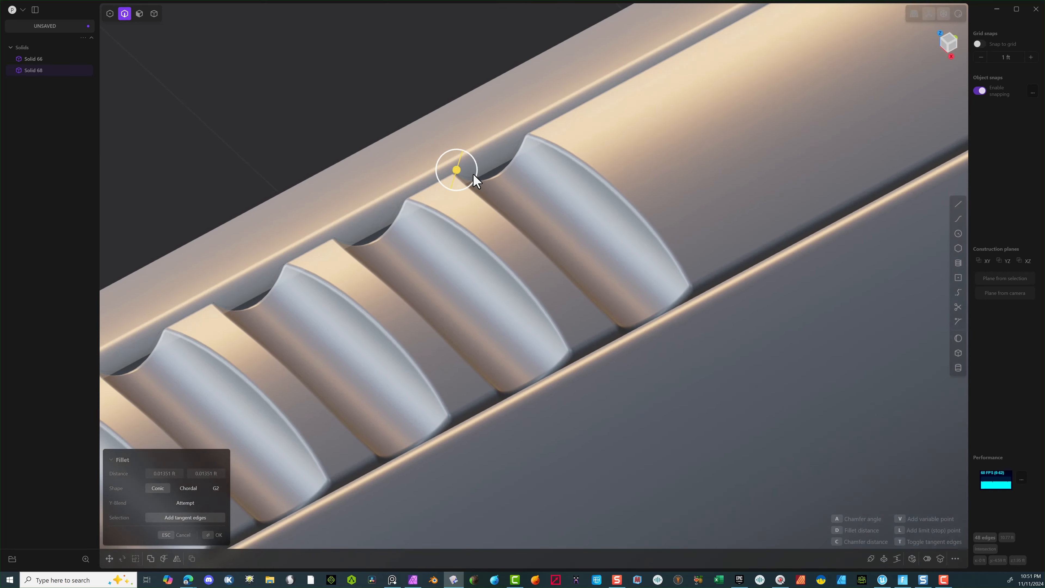
scroll(453, 203, "down", 8)
middle_click_drag(452, 230, 456, 284)
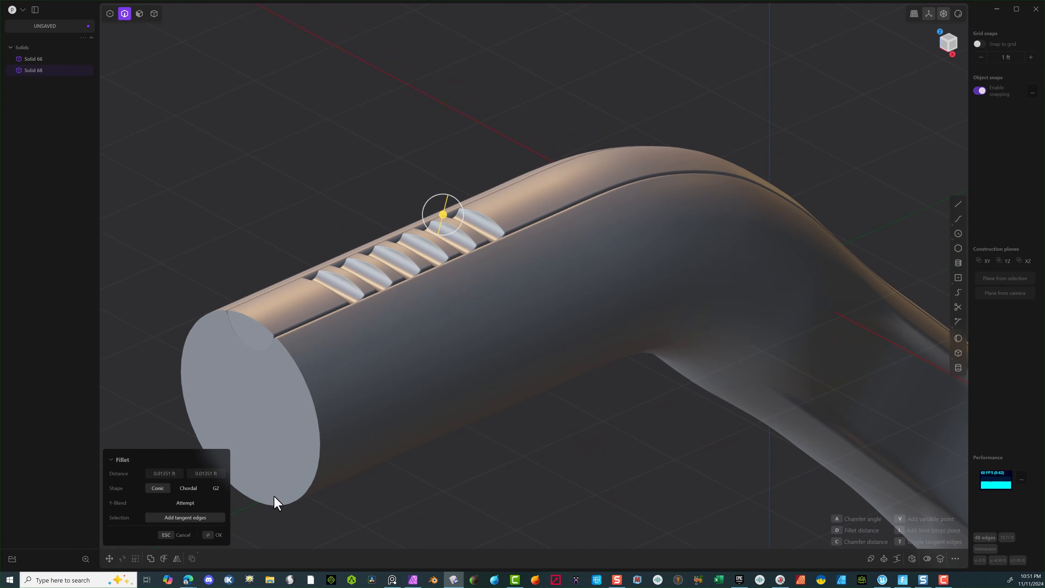
left_click(217, 536)
Step: Draw a horizontal line about 12 ft long in the right view, starting mid-height on the handle's straight end
scroll(491, 484, "down", 4)
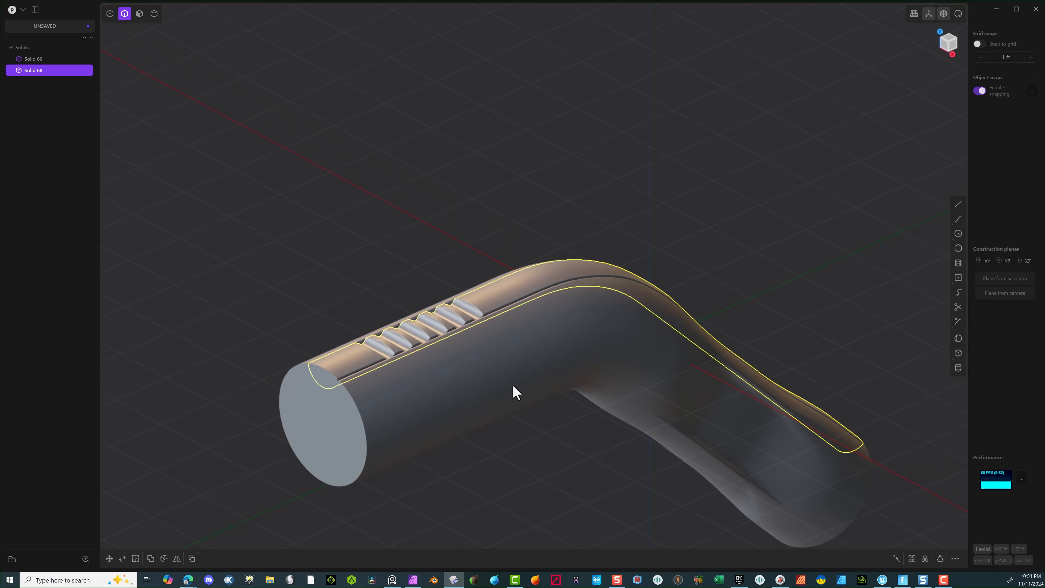
mouse_move(551, 394)
middle_mouse_down()
mouse_move(544, 406)
mouse_move(492, 413)
mouse_move(420, 394)
mouse_move(389, 319)
mouse_move(439, 338)
mouse_move(350, 278)
mouse_move(292, 334)
mouse_move(312, 289)
middle_mouse_up()
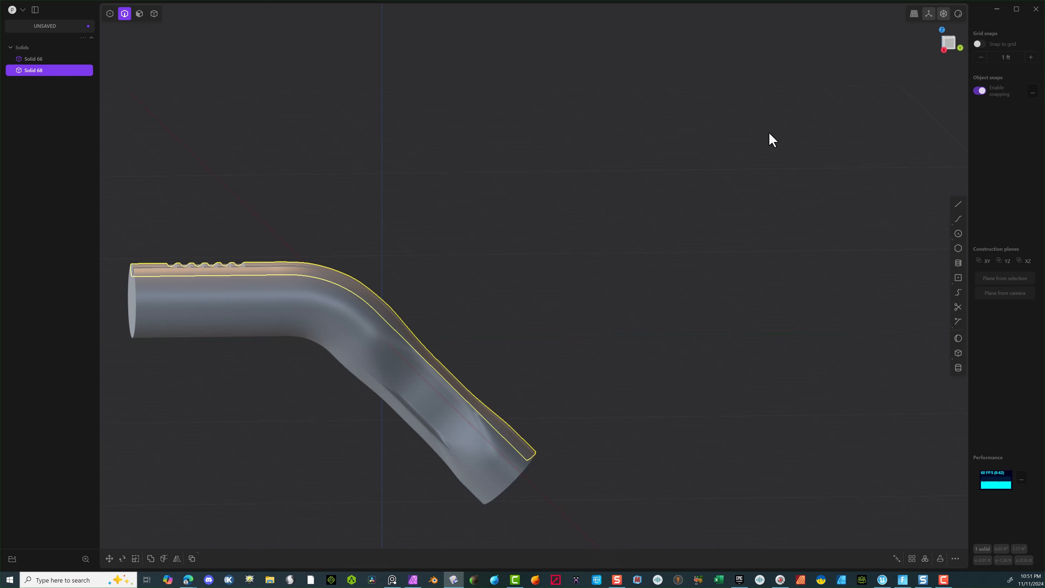
left_click(949, 42)
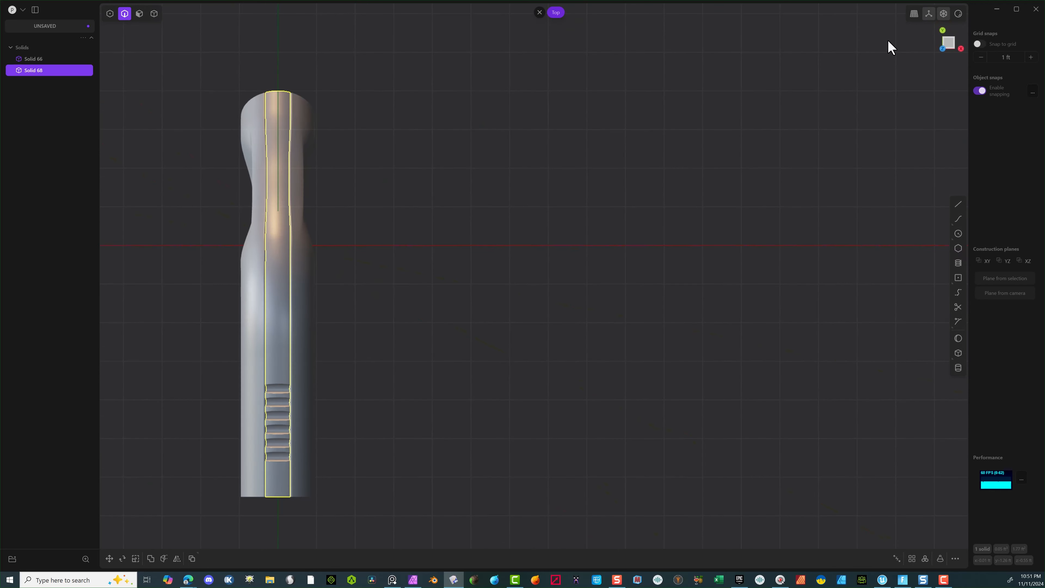
left_click(961, 49)
right_click_drag(558, 123, 725, 47)
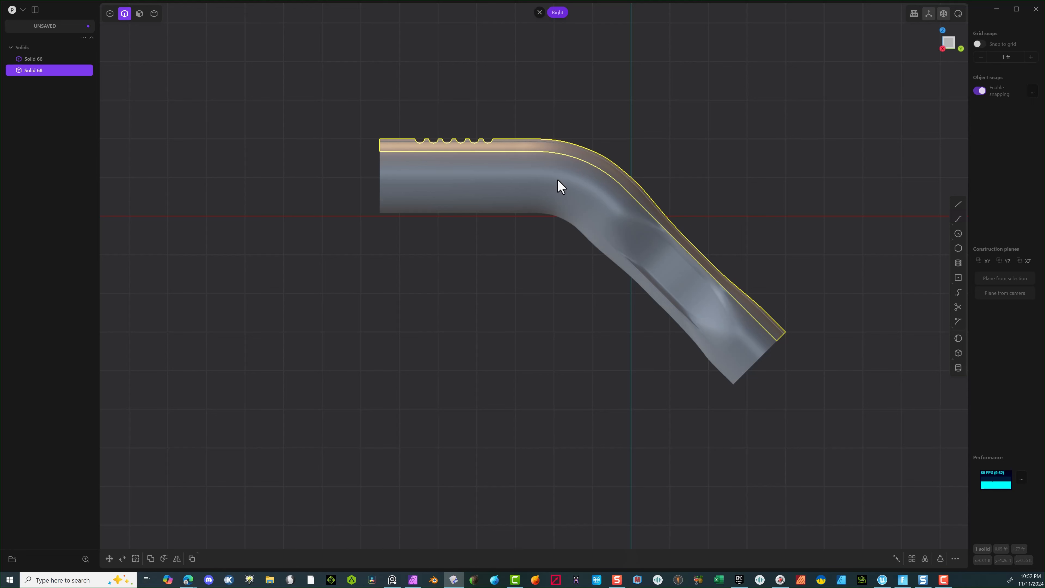
left_click(959, 233)
left_click(959, 203)
scroll(344, 181, "up", 5)
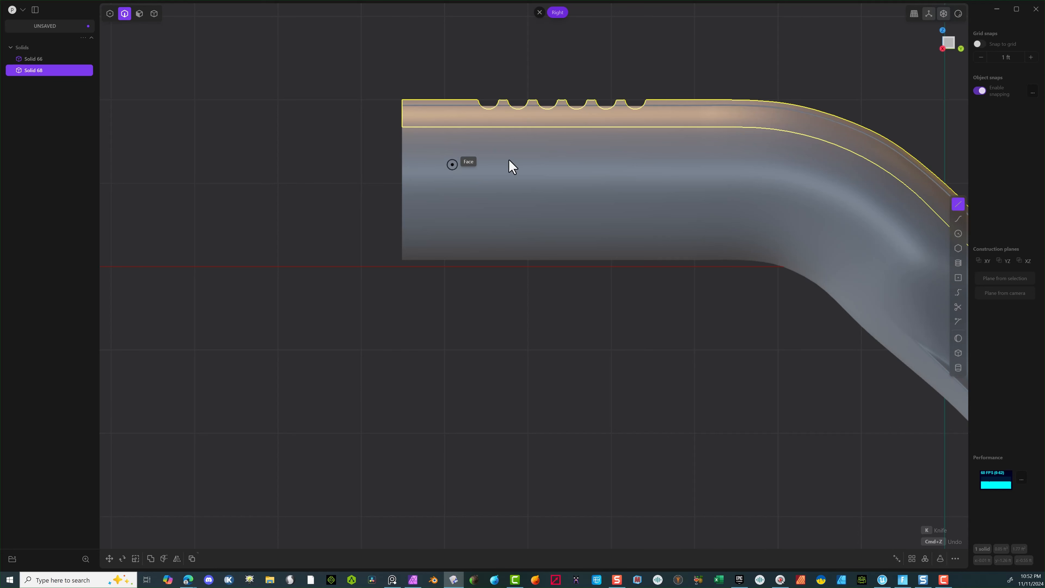
left_click(402, 176)
scroll(630, 181, "down", 1)
scroll(626, 179, "down", 4)
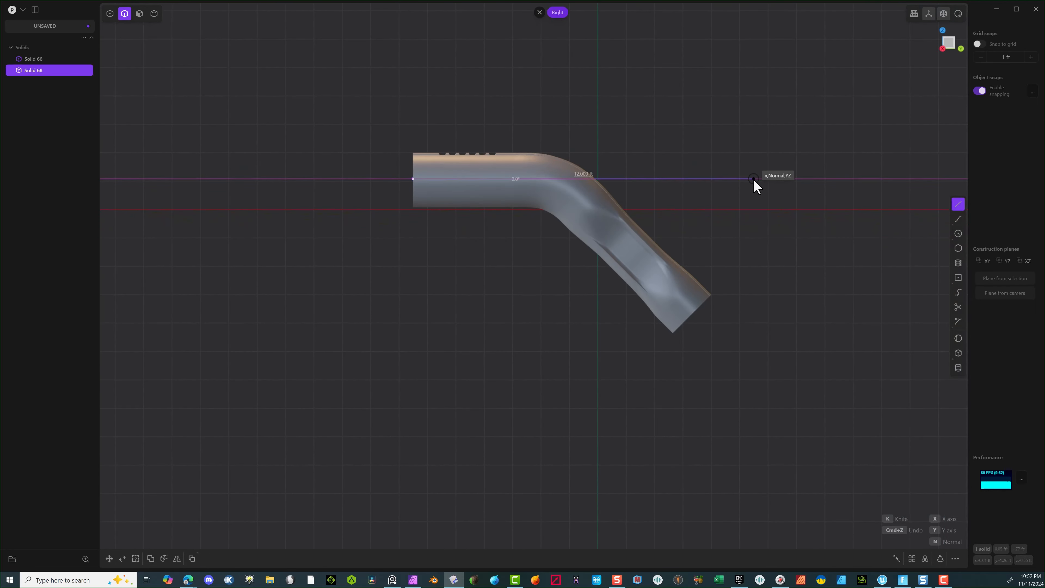
left_click(757, 179)
scroll(625, 156, "up", 3)
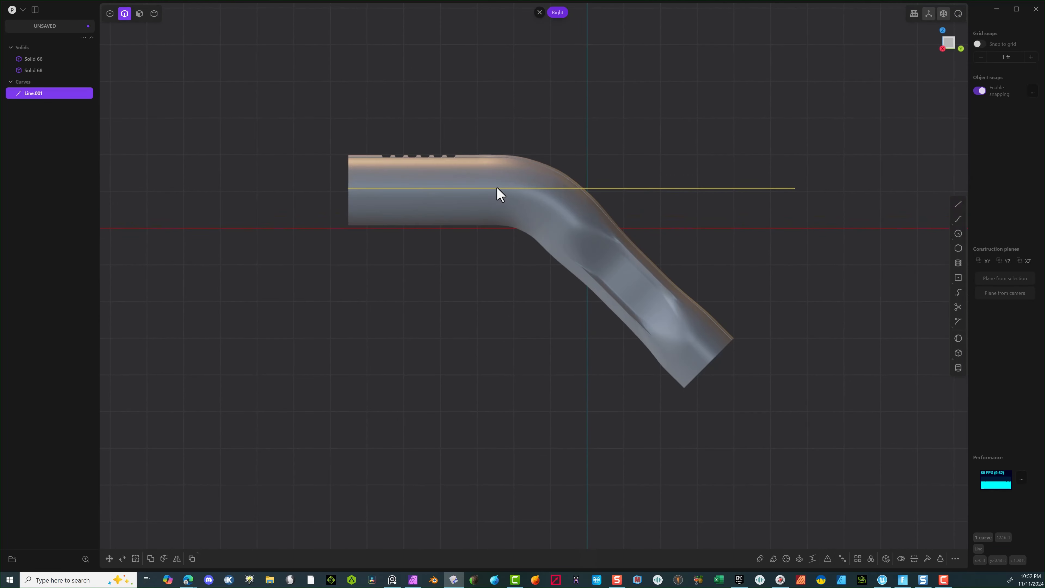
Step: Draw a small rectangle about 0.26 by 0.05 ft across the strip's edge, just below the bend in the right view
scroll(497, 188, "up", 4)
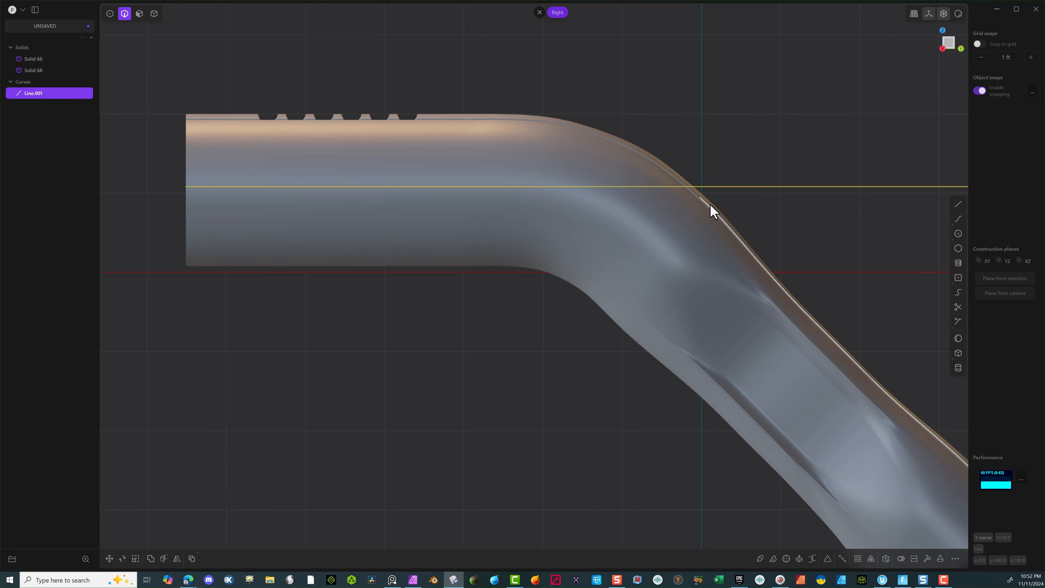
middle_click_drag(744, 233, 714, 243)
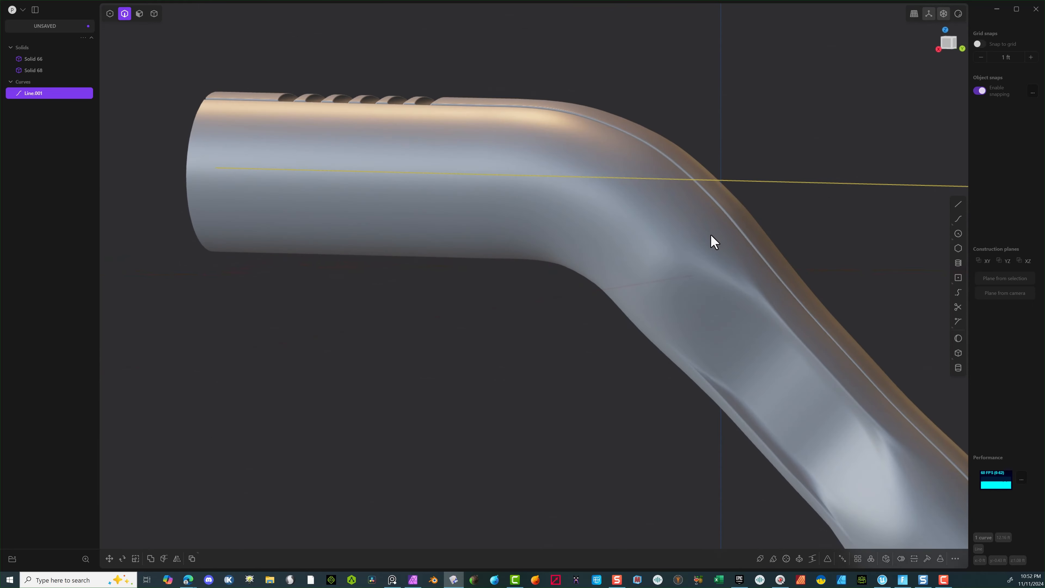
scroll(842, 360, "down", 3)
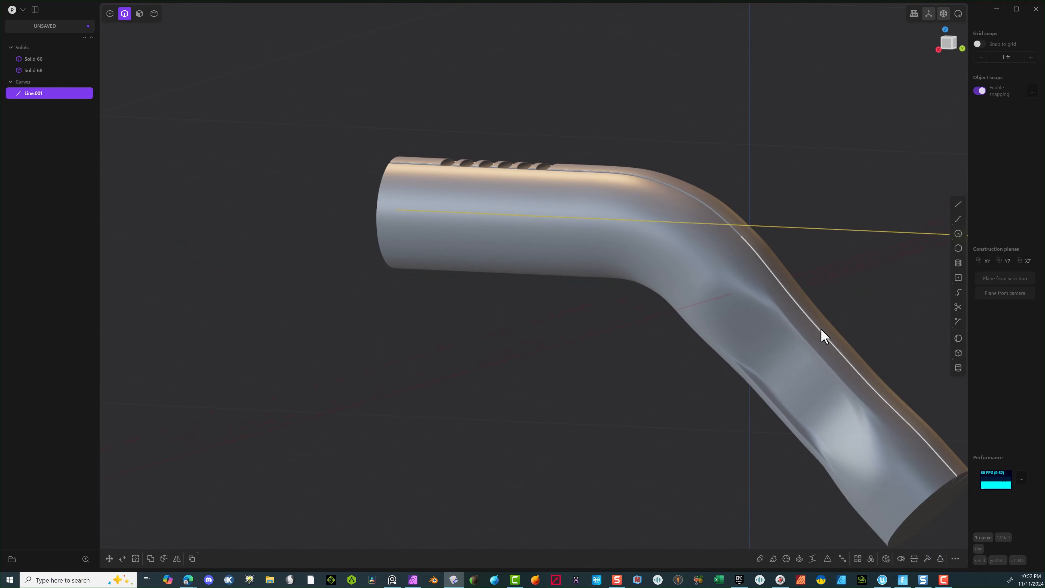
mouse_move(821, 329)
middle_mouse_down()
mouse_move(844, 360)
mouse_move(819, 350)
middle_mouse_up()
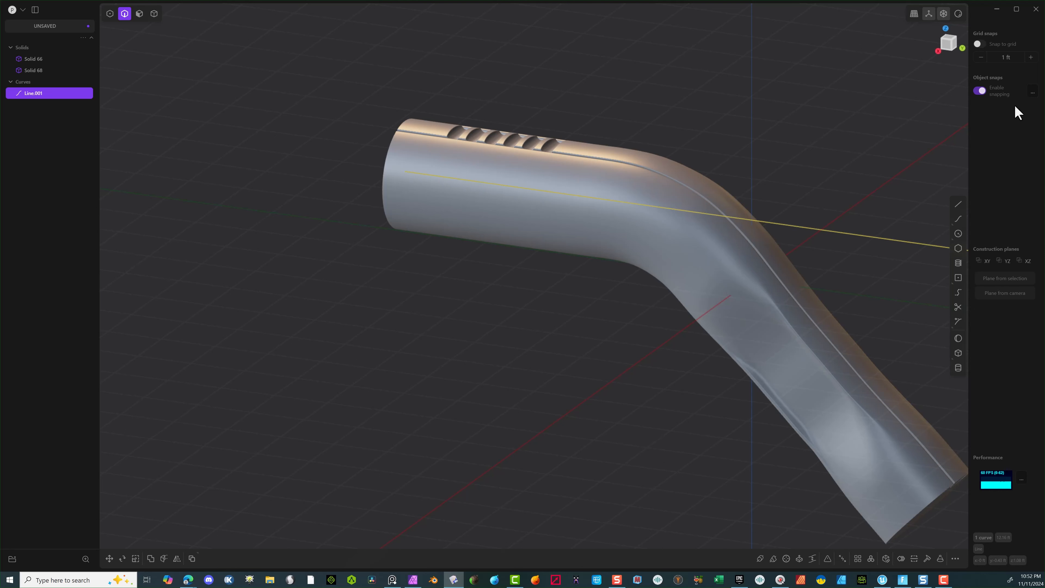
left_click(947, 47)
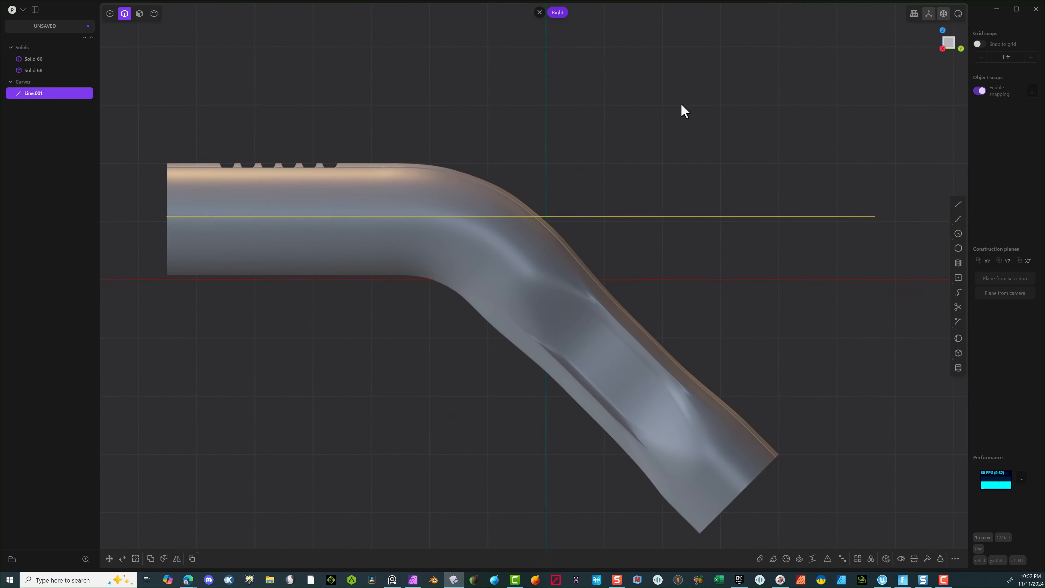
scroll(644, 287, "up", 5)
scroll(642, 273, "up", 3)
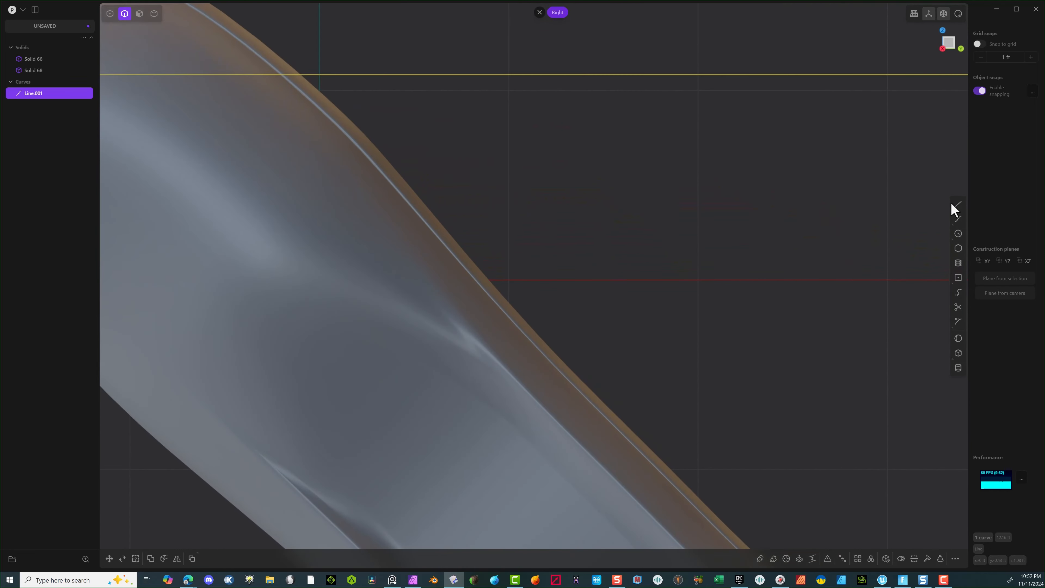
left_click(959, 278)
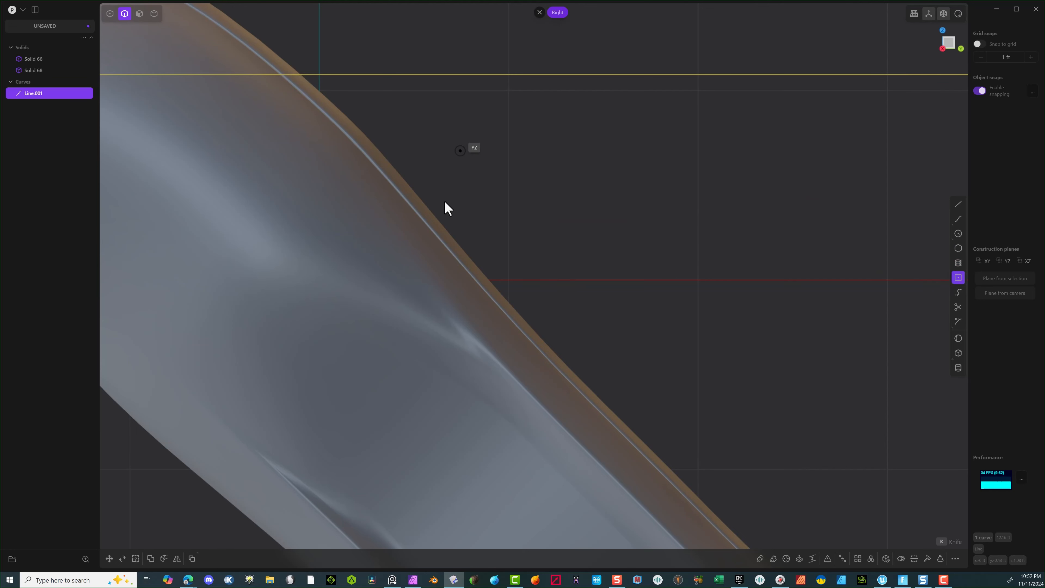
left_click(480, 282)
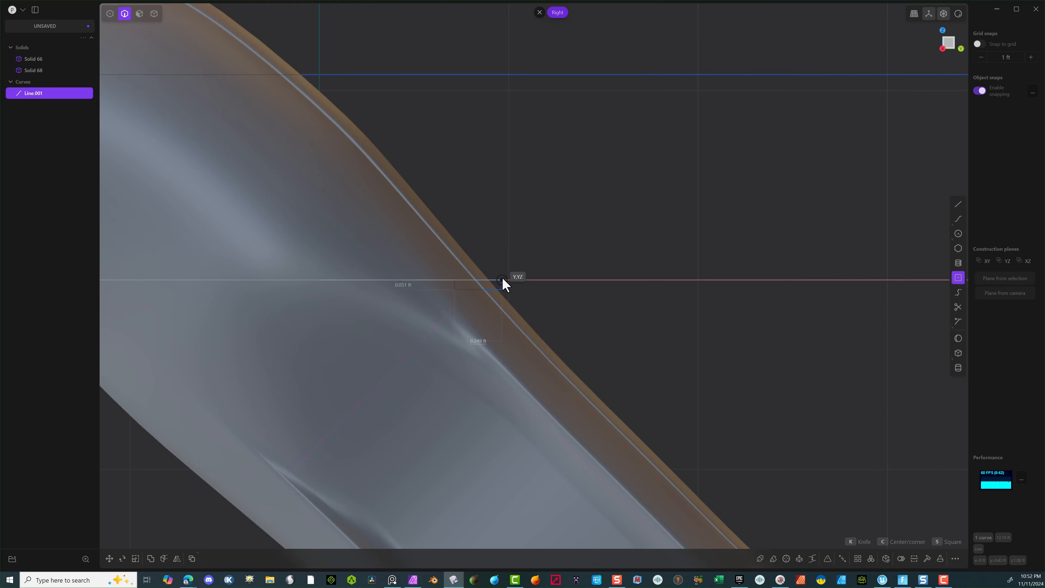
left_click(502, 277)
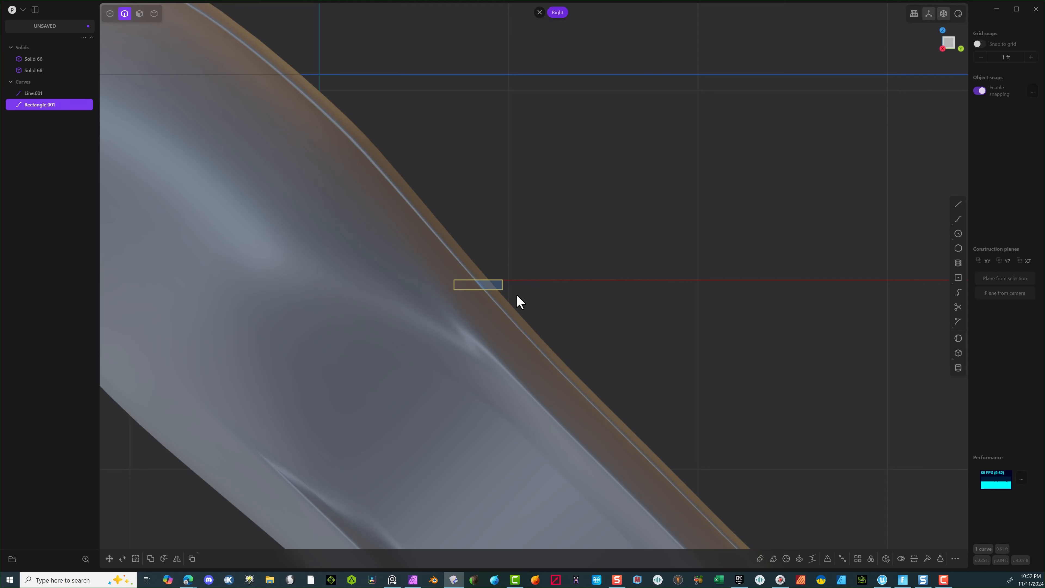
Step: Rotate the small rectangle about 39.5° around X so it crosses the strip's slope, and place the move pivot on its lower corner
key("r")
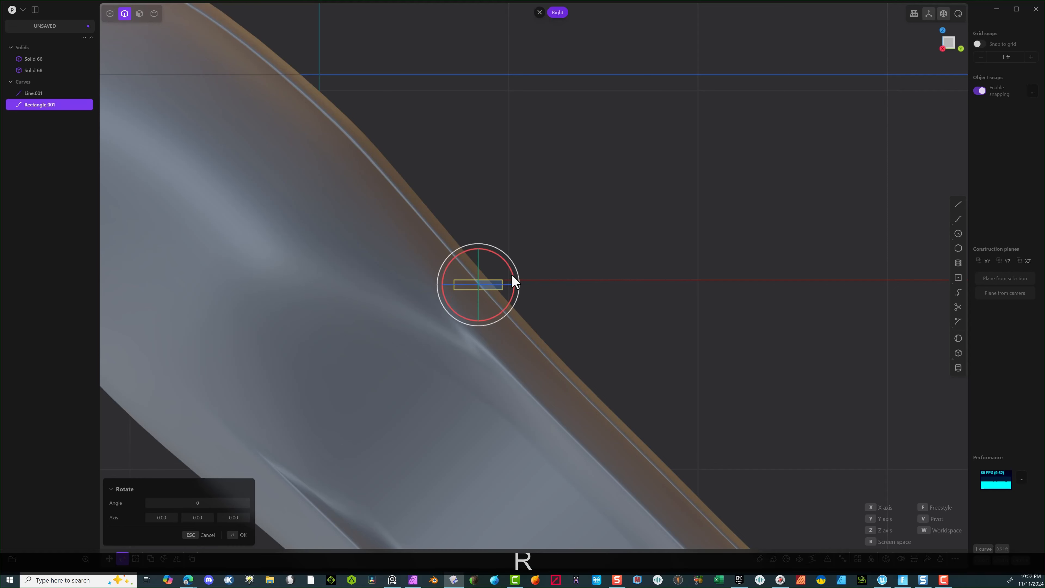
left_click_drag(511, 274, 531, 200)
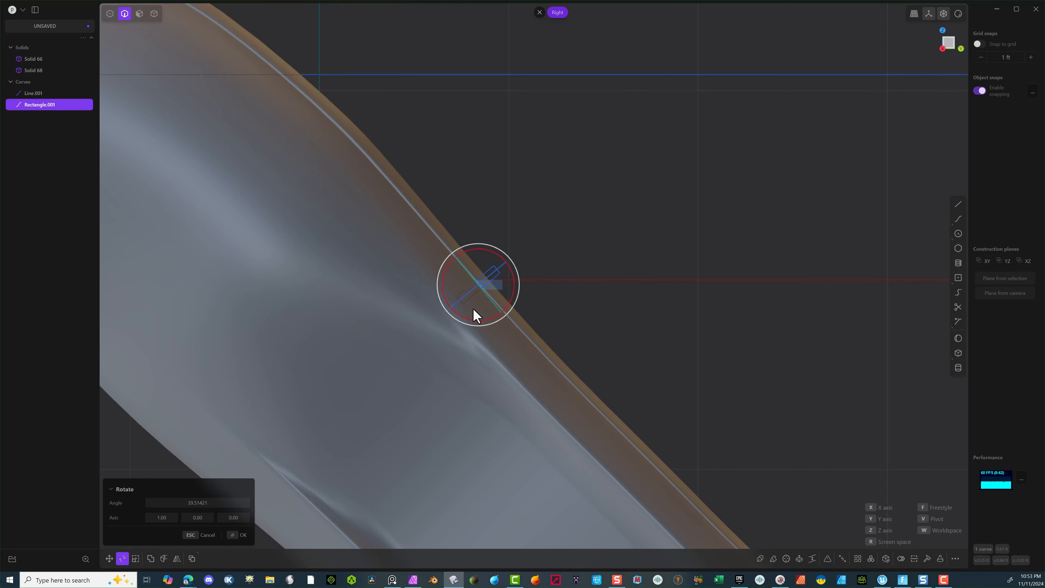
key("g")
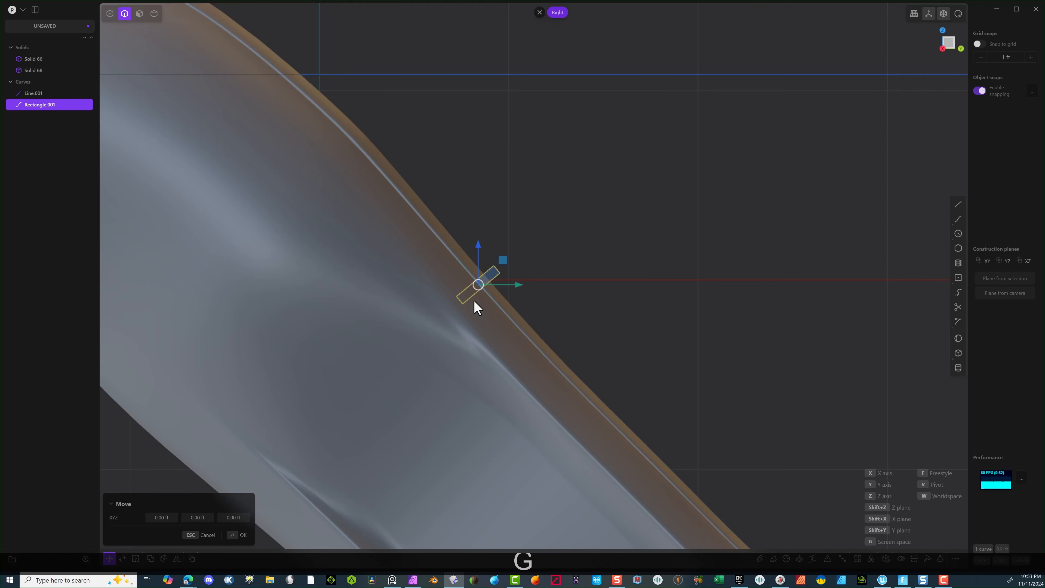
key("v")
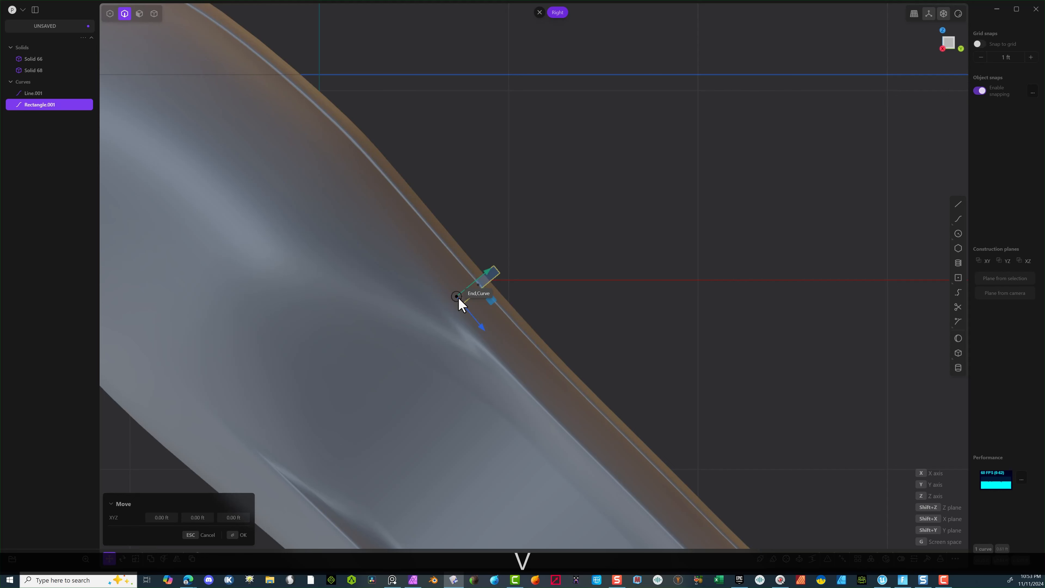
left_click(460, 300)
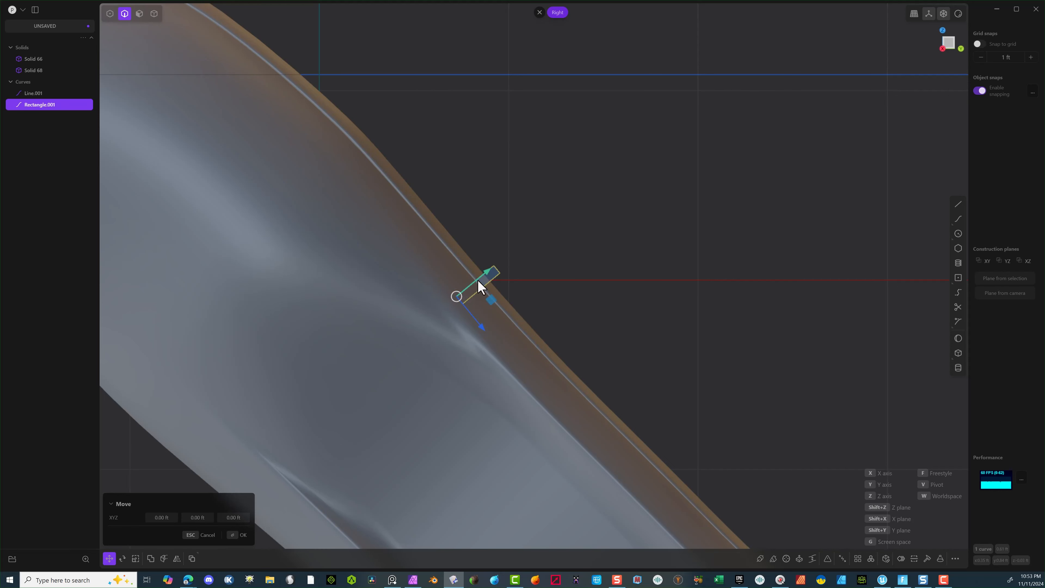
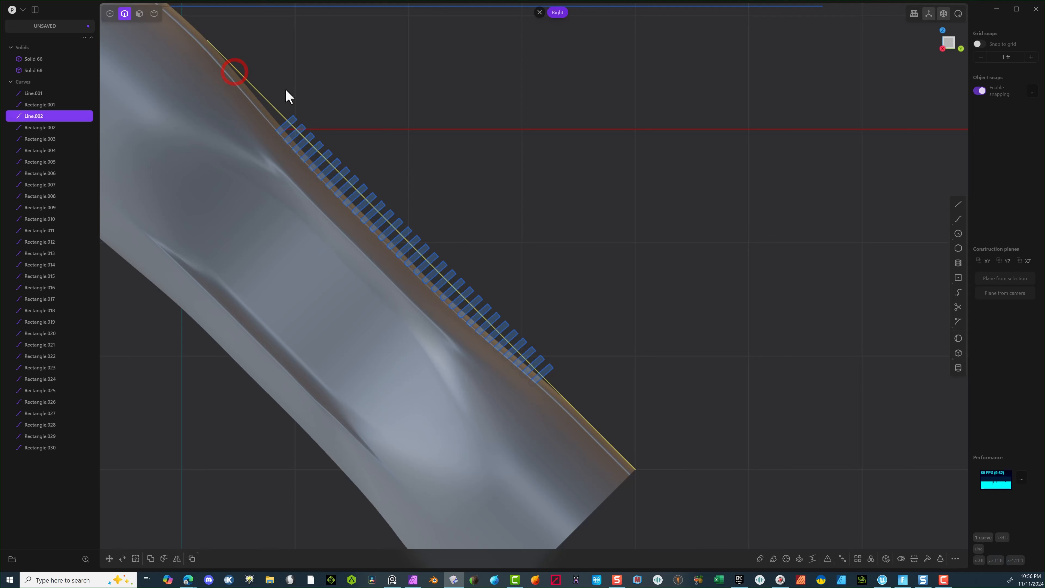
Step: Delete the sloping guide line along the row of rectangles and hide the main handle body, leaving the inlaid strip
key("Delete")
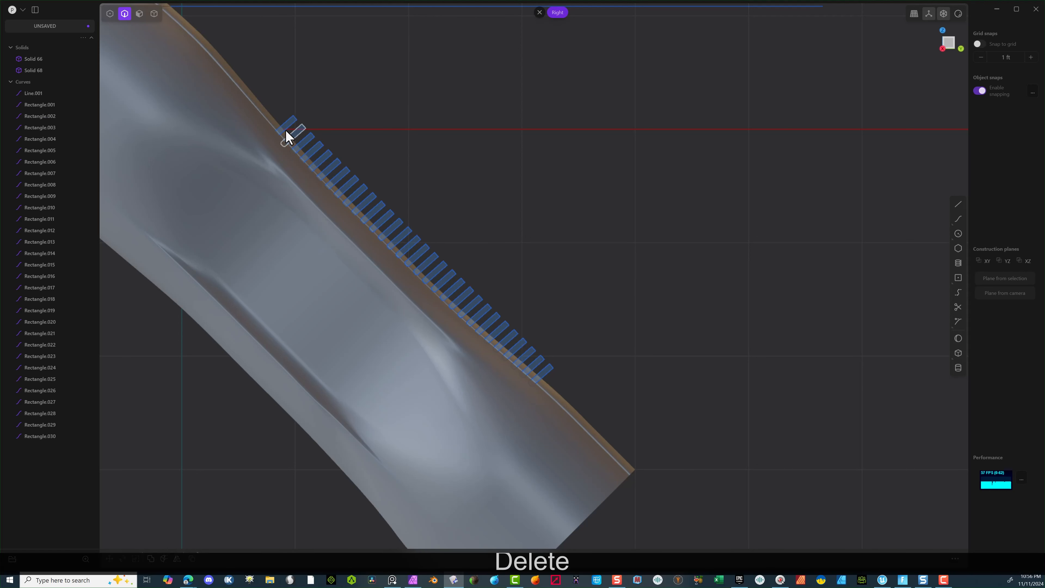
left_click(156, 17)
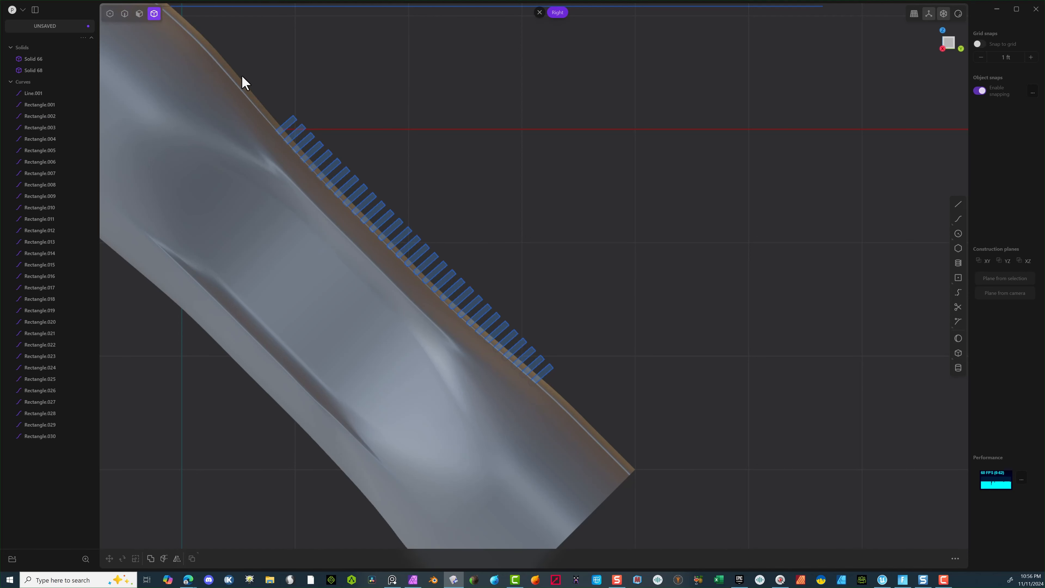
left_click(244, 85)
middle_click_drag(244, 85, 514, 261)
left_click(579, 217)
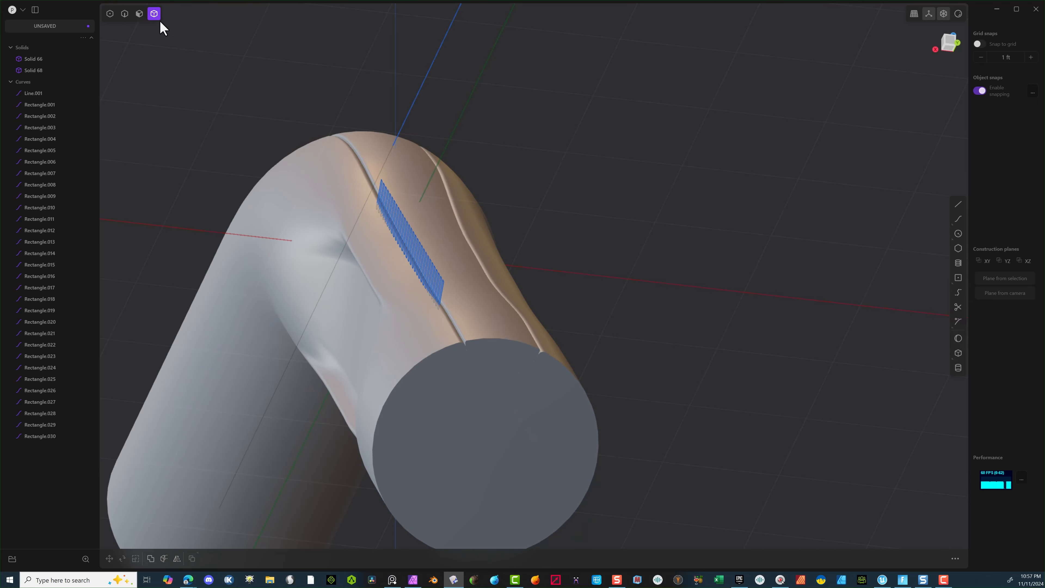
left_click(403, 340)
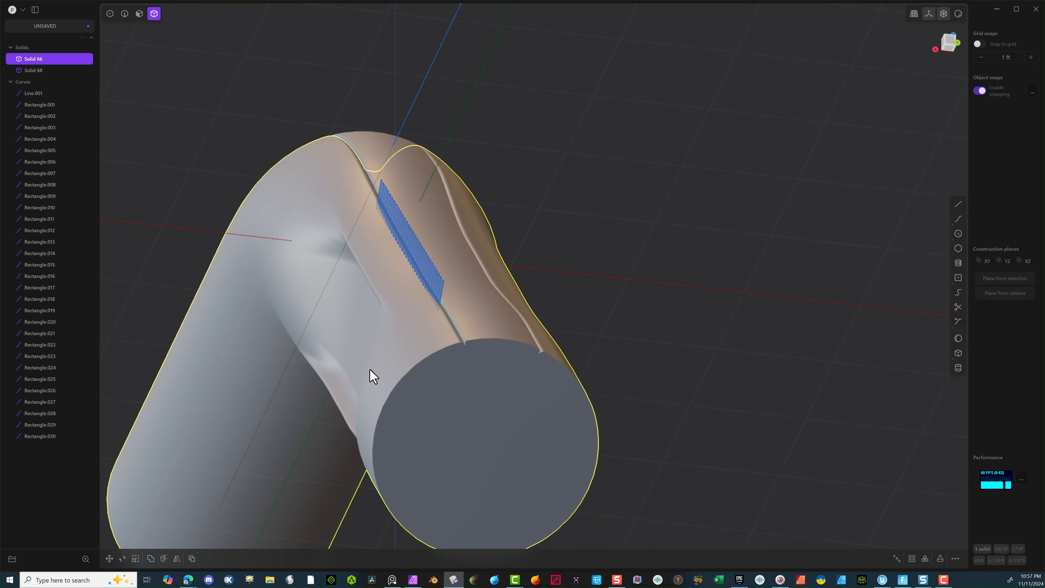
key("h")
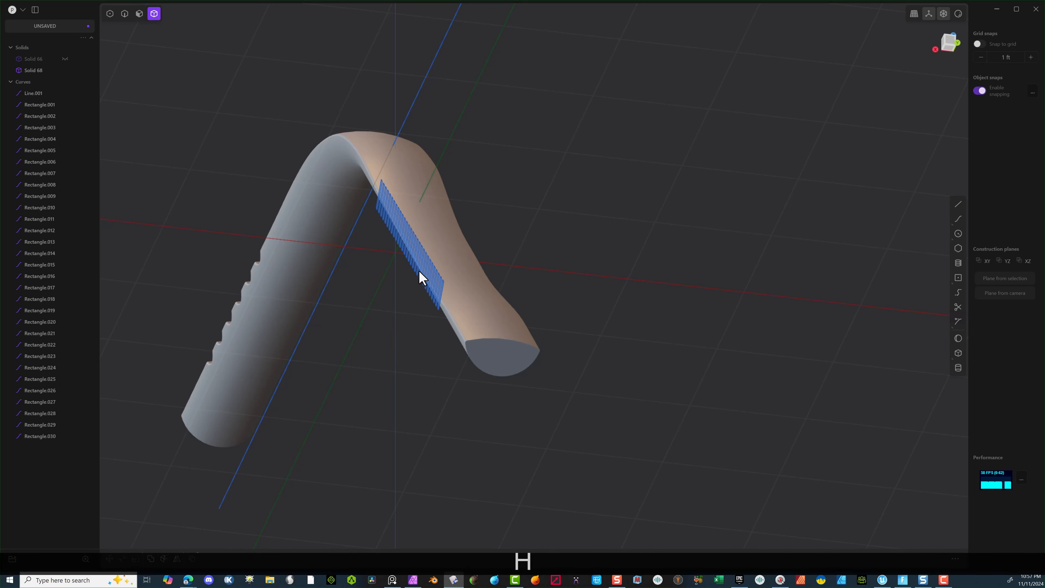
Step: Start a Cut with the inlaid strip as the target body for the row of small rectangles
left_click(391, 185)
middle_click_drag(427, 209, 509, 226)
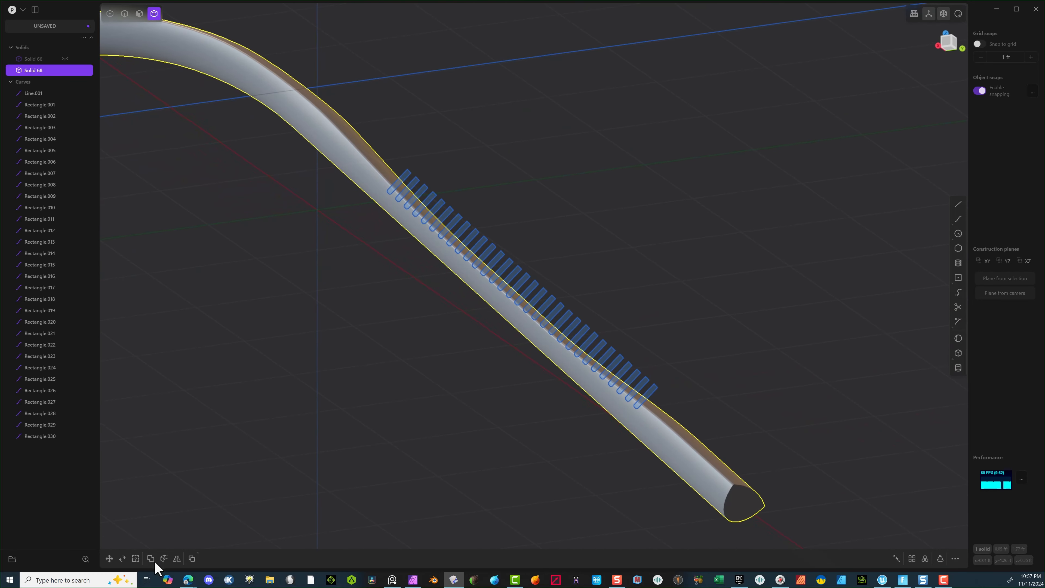
left_click(164, 559)
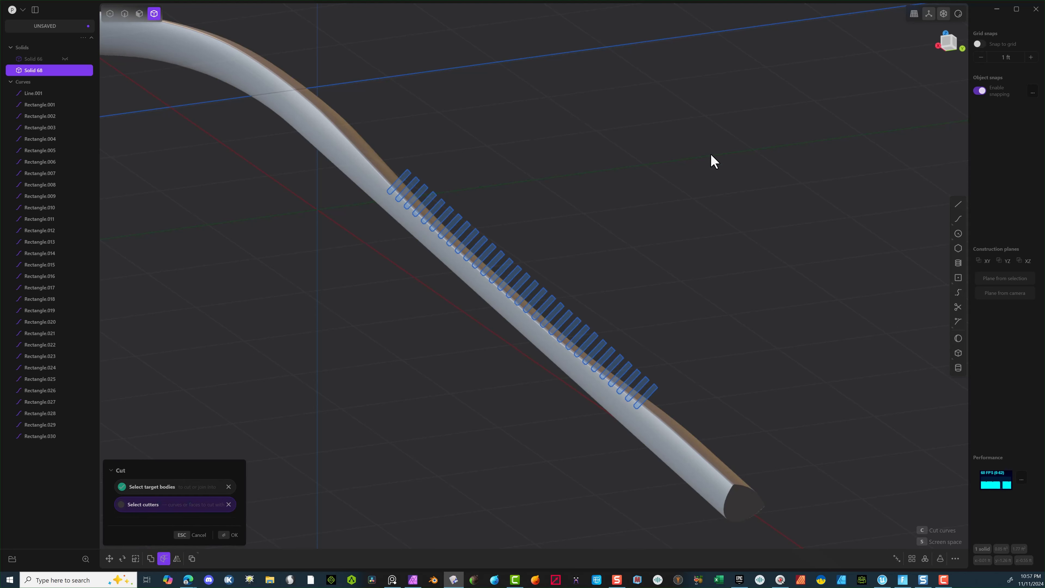
Step: Try to cut the handle solid using all the slot-shaped rectangle curves along its side as cutters
left_click_drag(808, 167, 309, 430)
left_click_drag(299, 512, 298, 512)
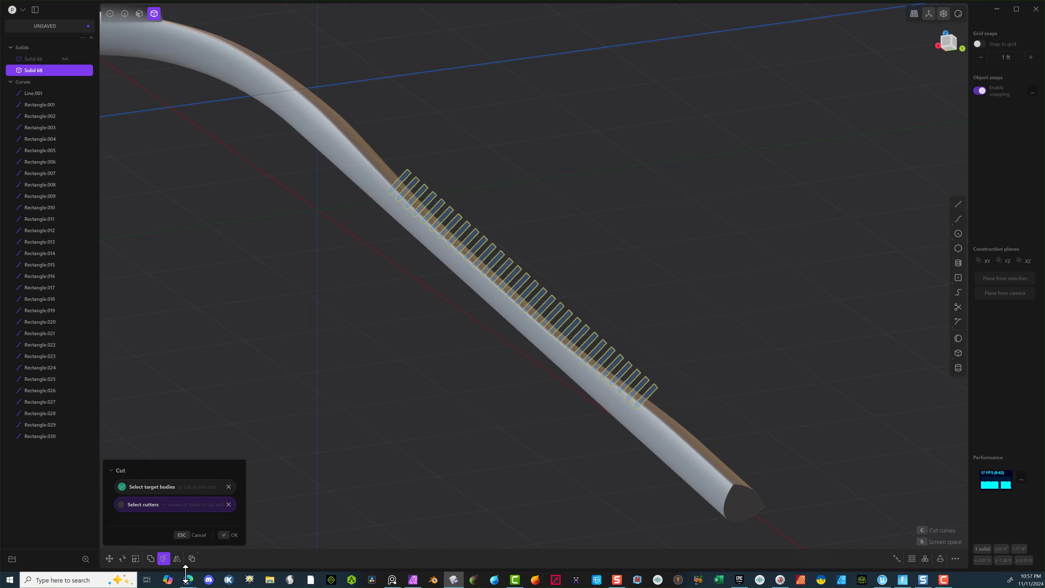
left_click(232, 535)
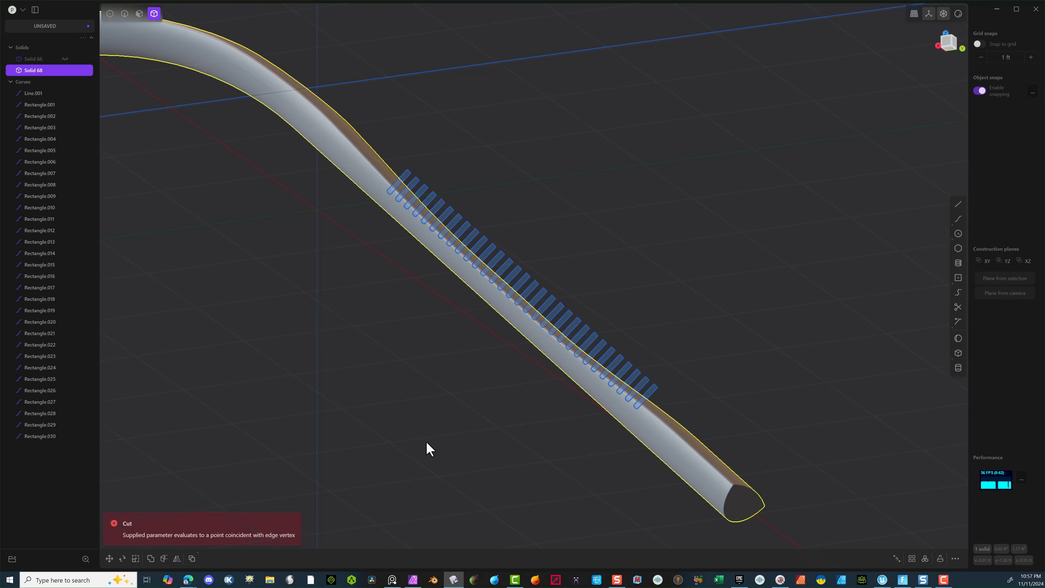
Step: Try to cut the handle solid using only the group of slot curves nearest its free end as cutters
mouse_move(426, 442)
middle_mouse_down()
mouse_move(359, 453)
mouse_move(329, 443)
mouse_move(437, 456)
mouse_move(432, 446)
middle_mouse_up()
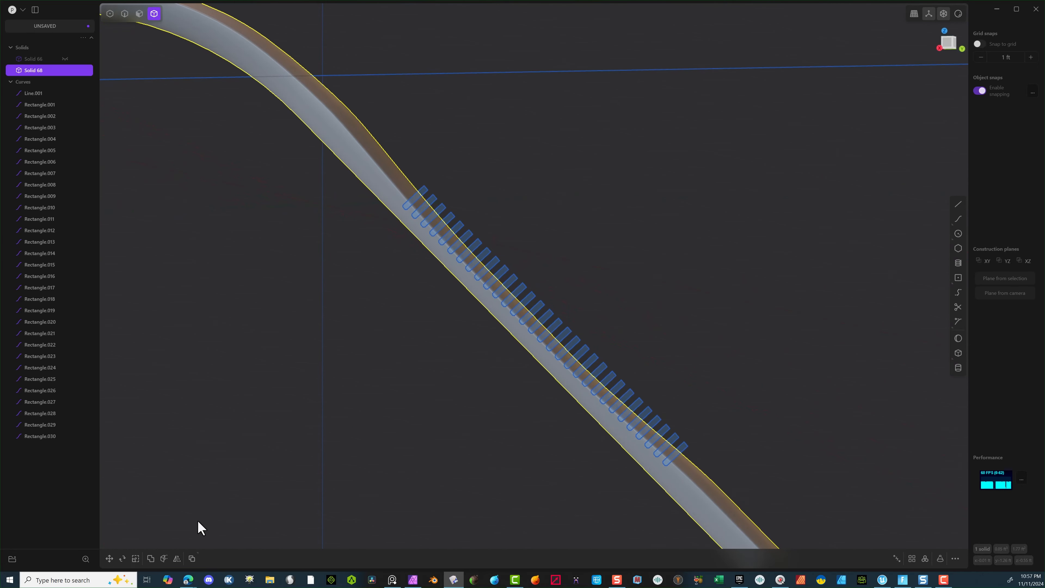
left_click(354, 268)
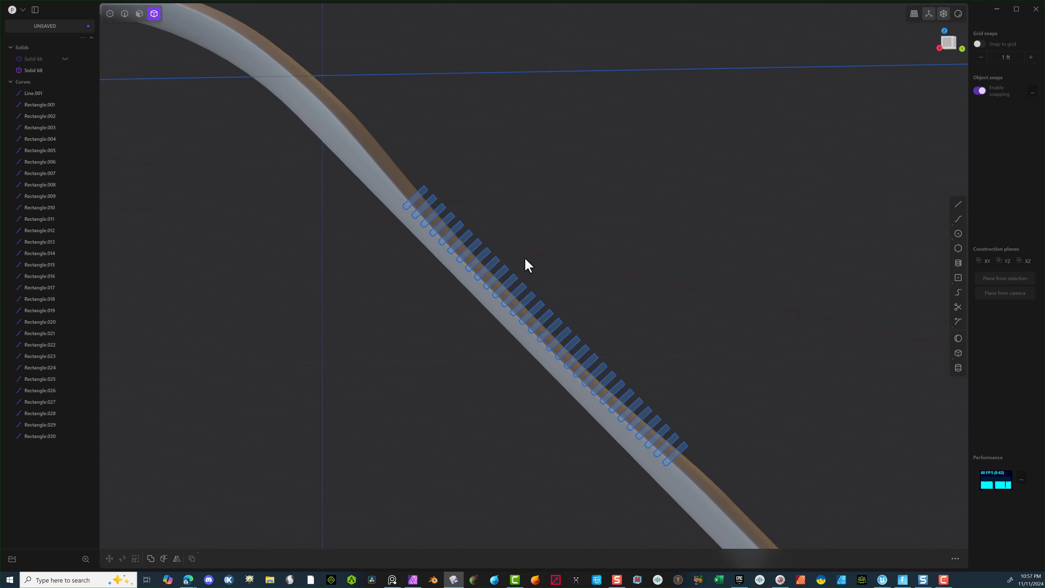
scroll(527, 265, "down", 3)
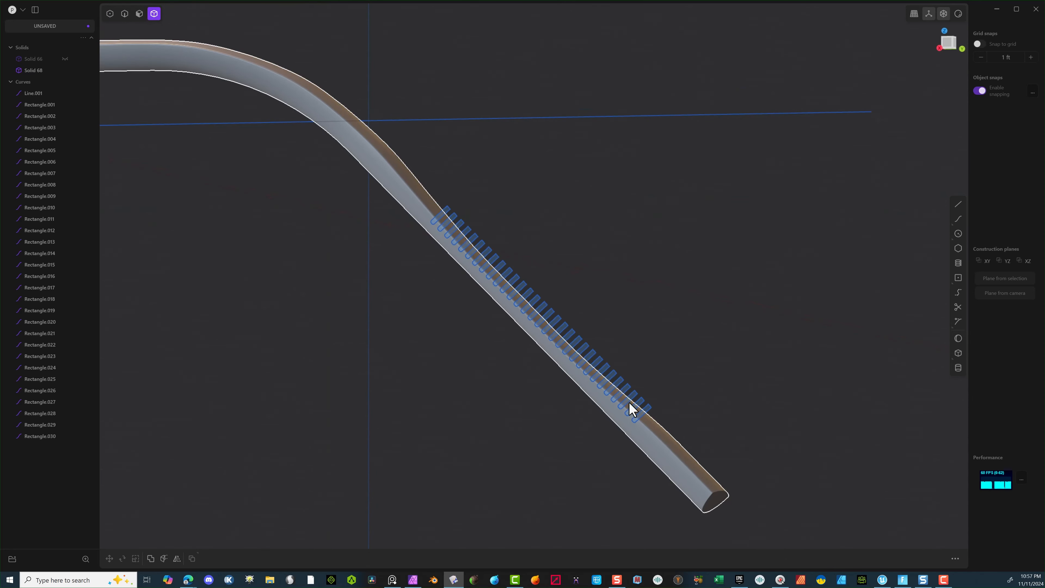
left_click(659, 438)
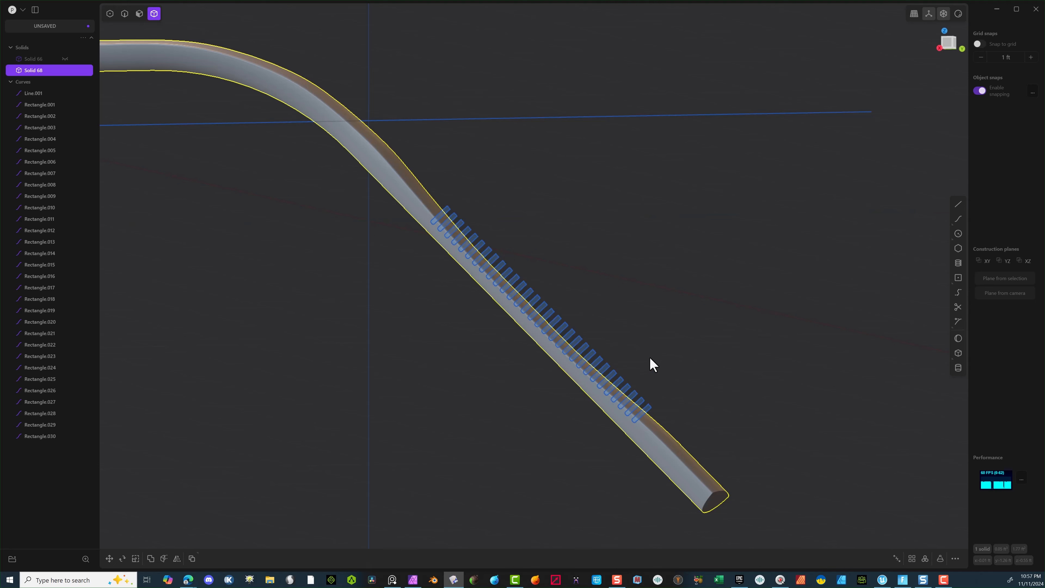
left_click(164, 559)
left_click_drag(698, 361, 583, 435, "shift")
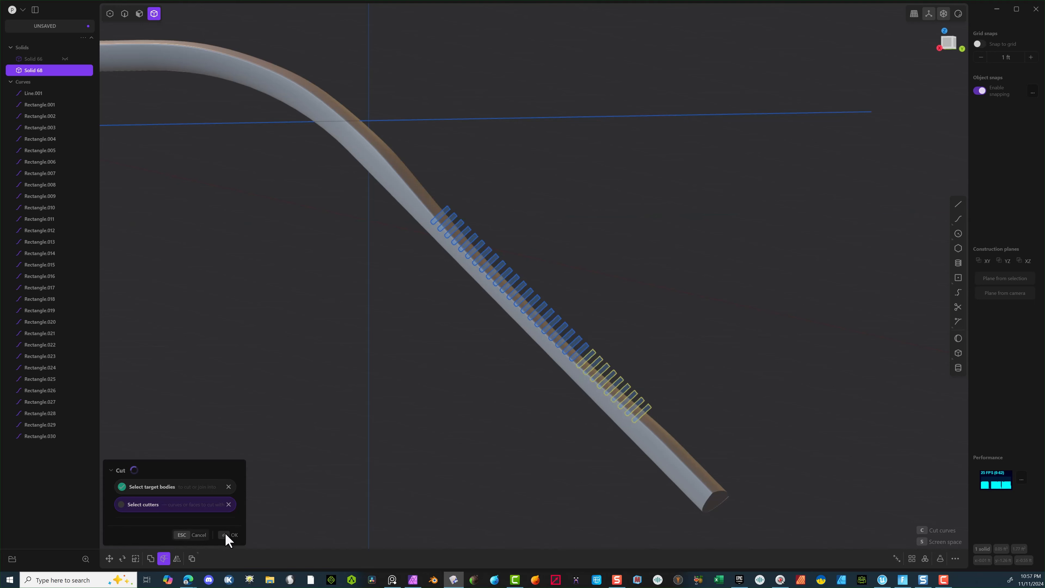
middle_click_drag(393, 470, 330, 464)
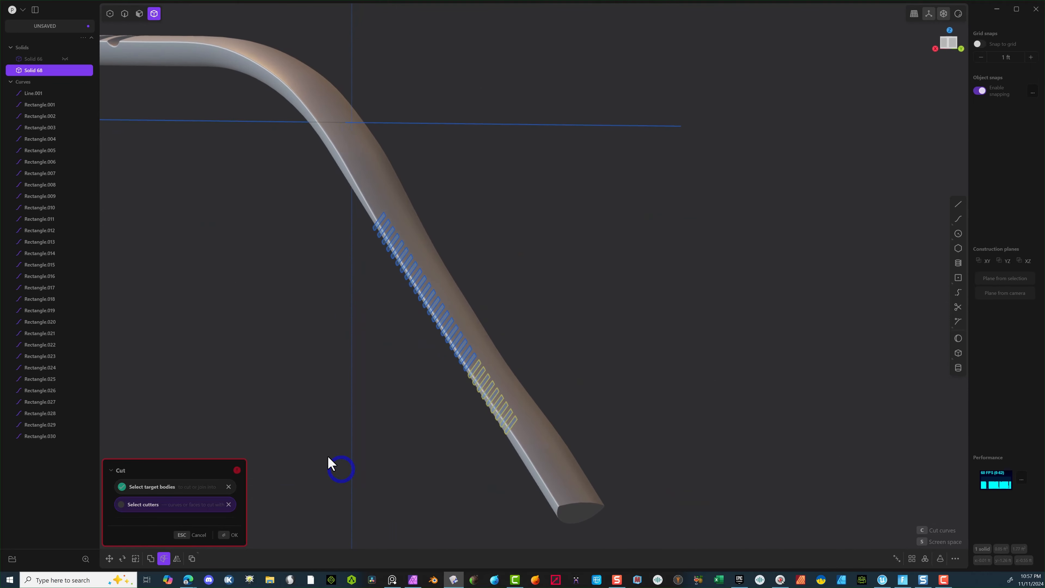
left_click(231, 537)
Step: Extrude all the slot profiles, without the handle's own faces, into separate bars that pass across the handle's full width
scroll(439, 337, "up", 5)
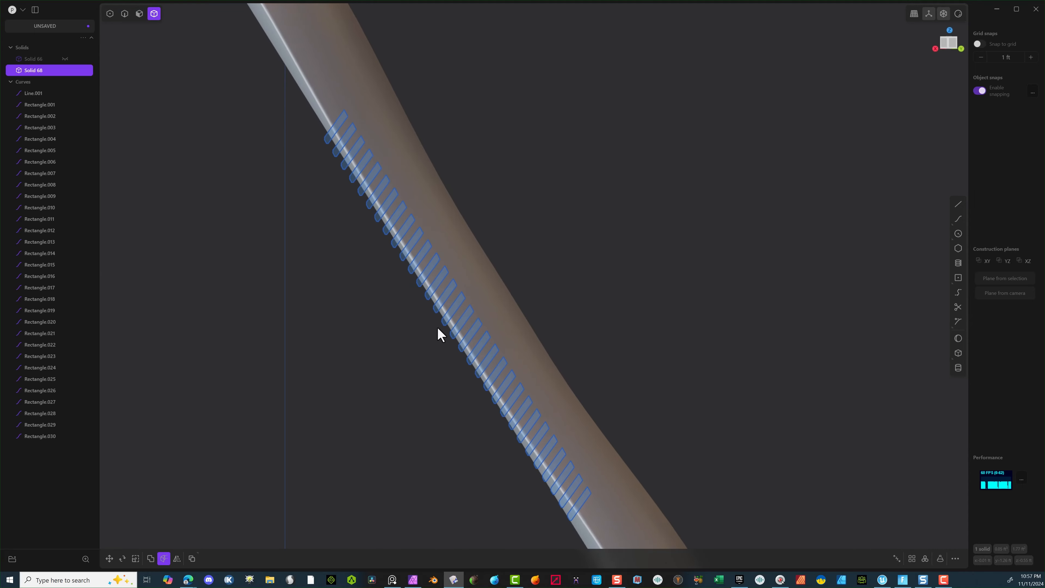
left_click(139, 14)
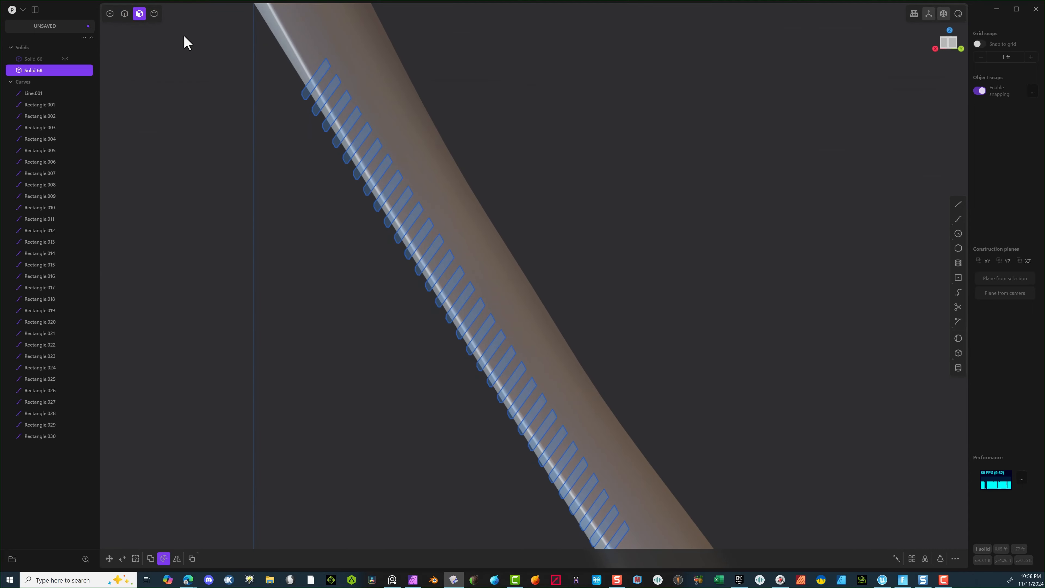
middle_click_drag(449, 98, 617, 102)
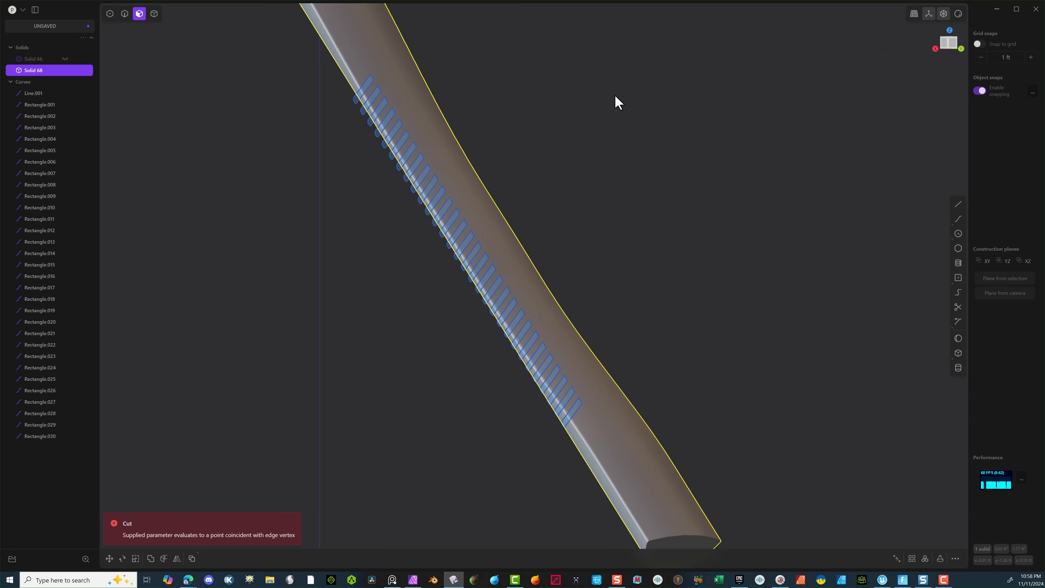
left_click_drag(658, 63, 234, 457)
key("e")
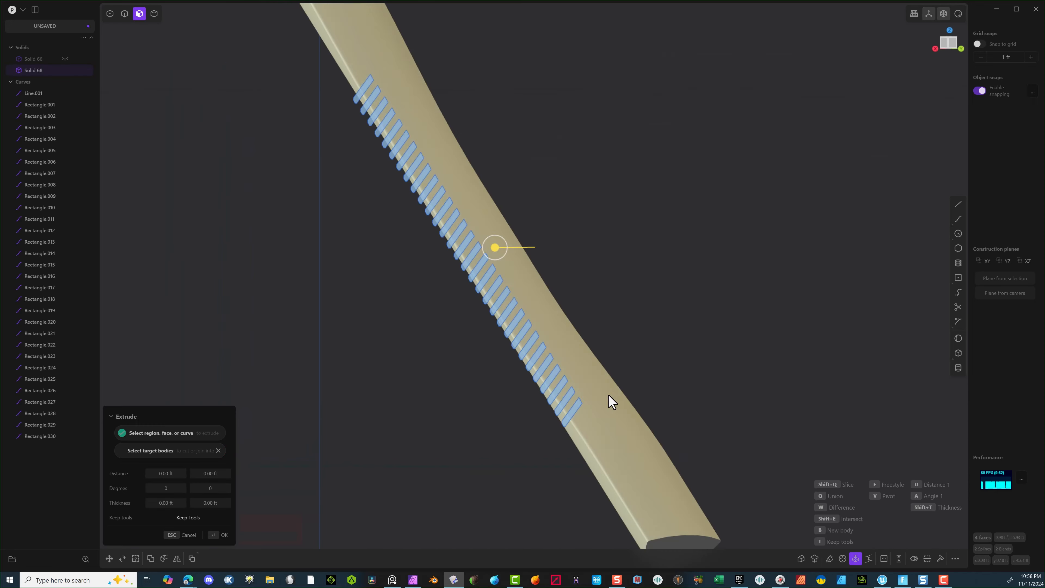
left_click_drag(711, 351, 619, 534, "ctrl")
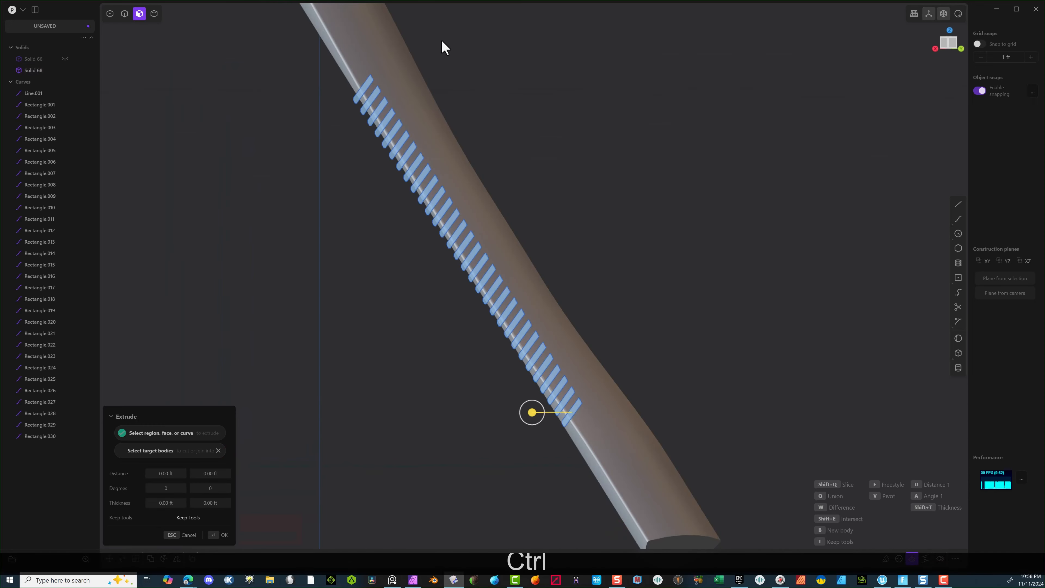
left_click_drag(441, 40, 292, 53, "ctrl")
middle_click_drag(585, 209, 553, 249)
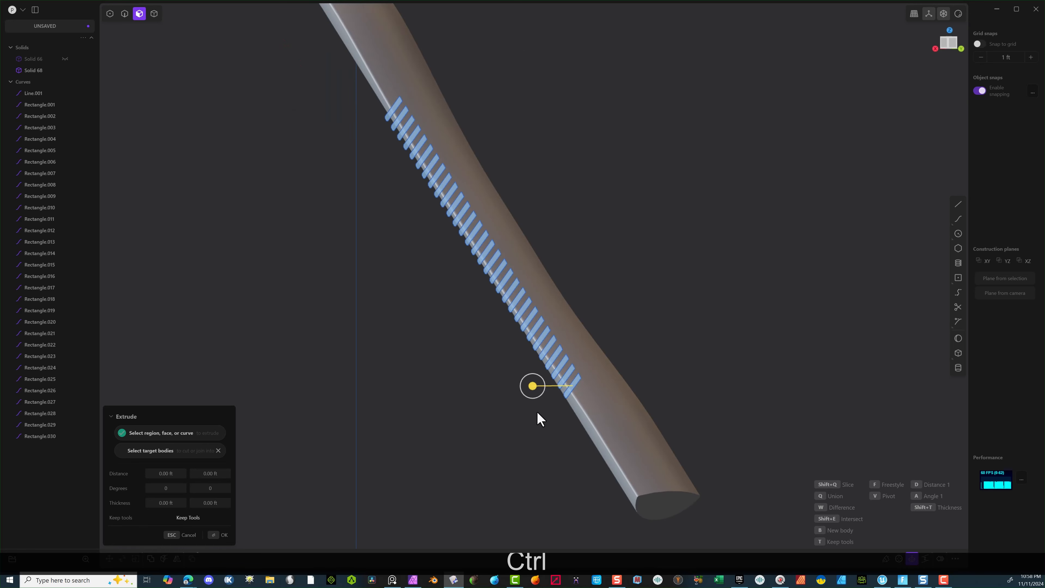
key("e")
left_click_drag(532, 387, 649, 376)
left_click(223, 535)
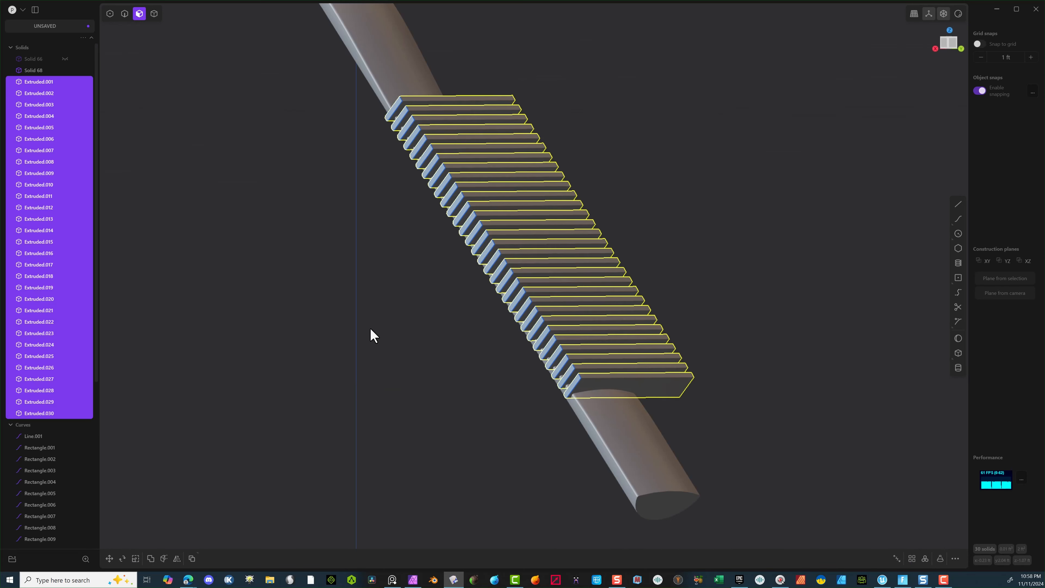
Step: Centre the extruded bars on the handle by moving them about 0.227 ft along X in the top view
middle_click_drag(369, 332, 227, 215)
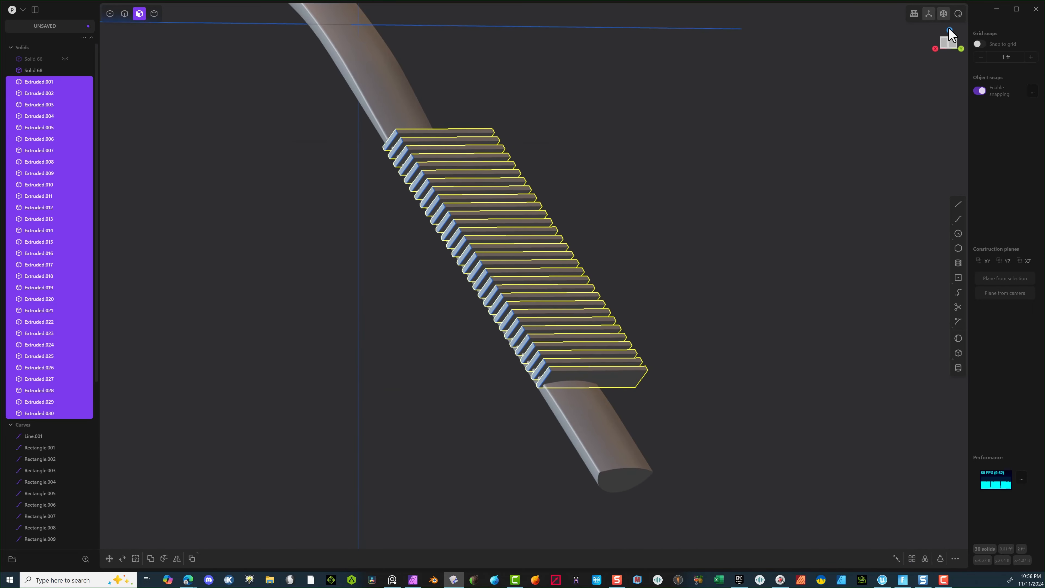
left_click(949, 29)
key("g")
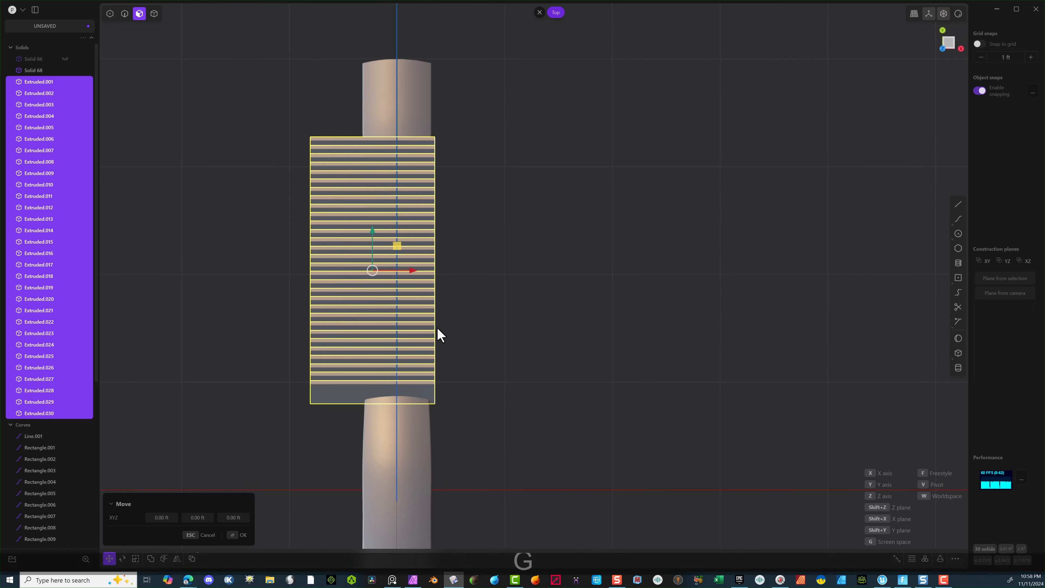
left_click_drag(412, 272, 435, 271)
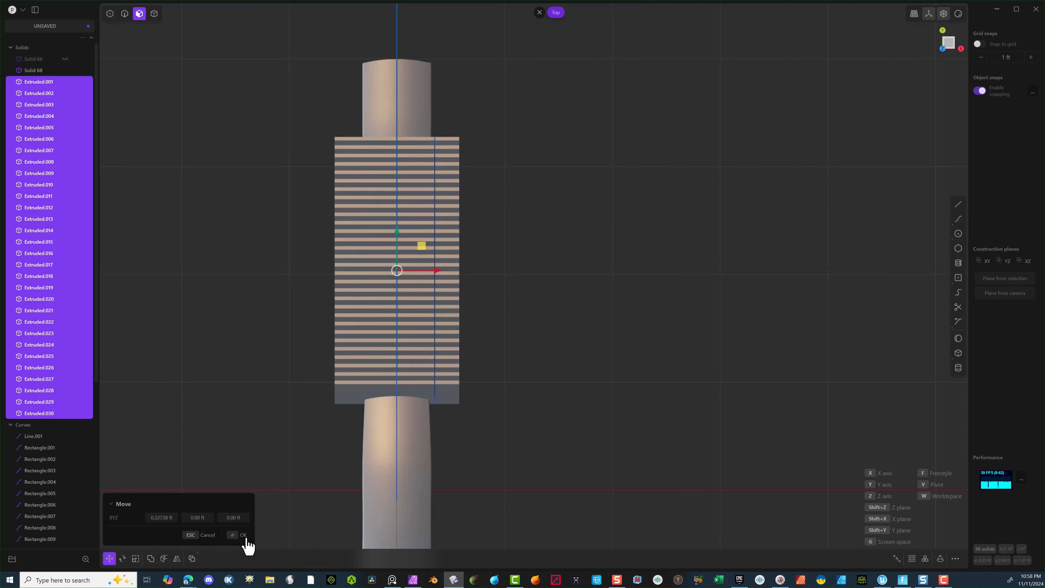
left_click(231, 535)
middle_click_drag(509, 56, 443, 70)
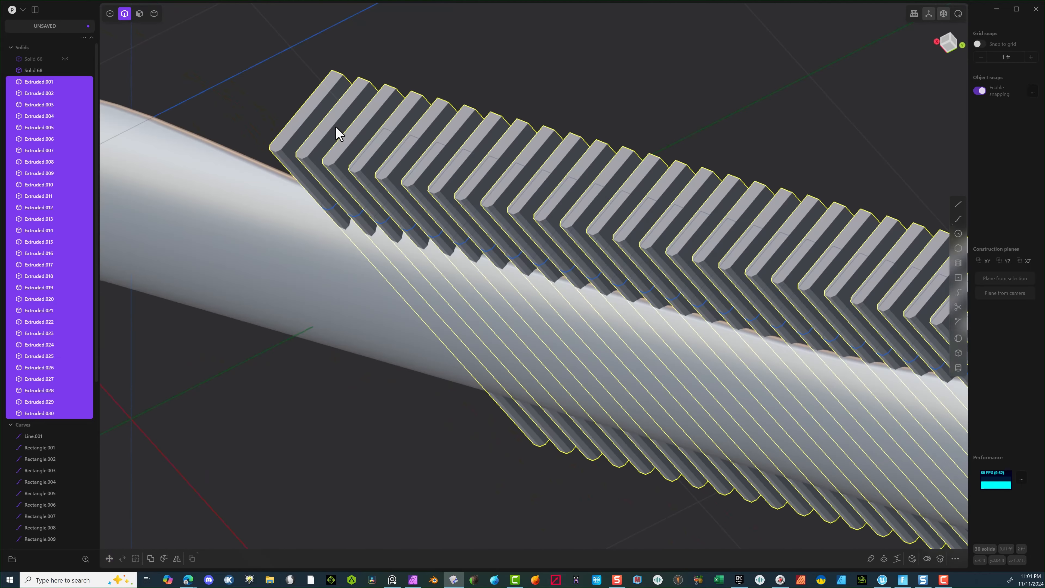
Step: Round the long lower edges of all the extruded bars with a very small conic fillet
middle_click_drag(336, 128, 402, 190)
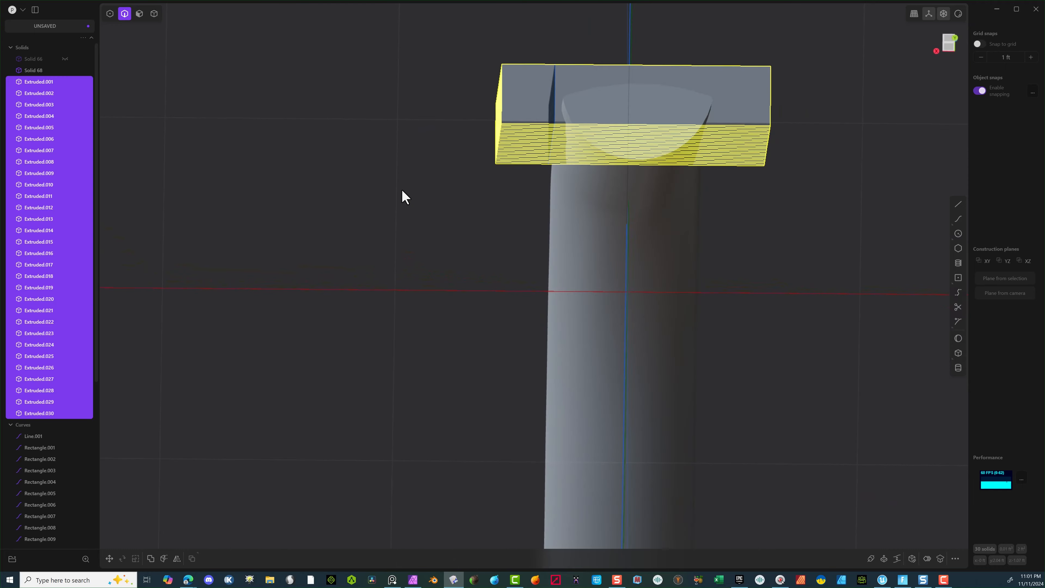
left_click(405, 205)
middle_click_drag(532, 238, 531, 241)
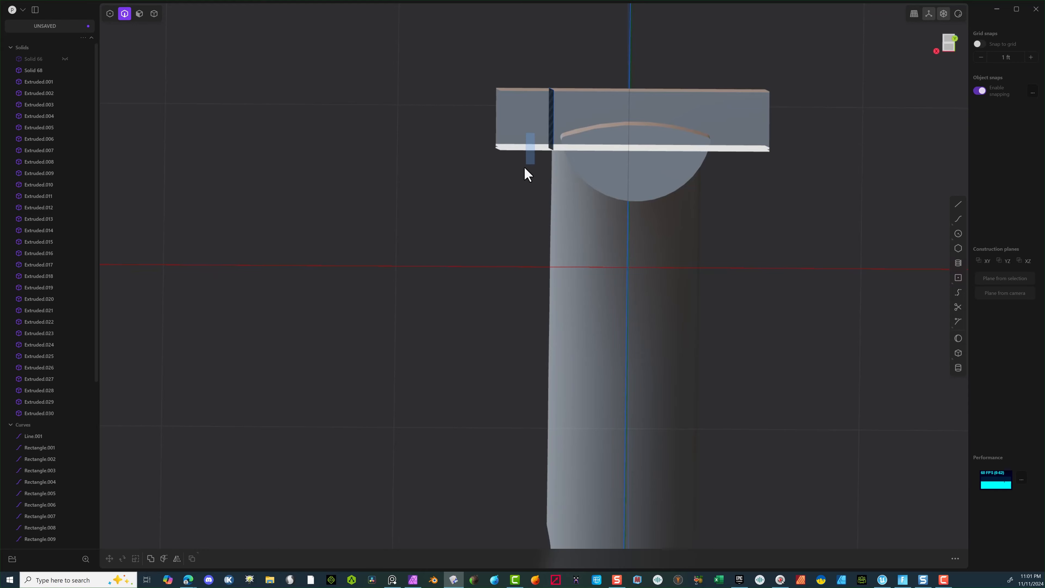
left_click_drag(517, 178, 517, 180)
middle_click_drag(483, 248, 501, 233)
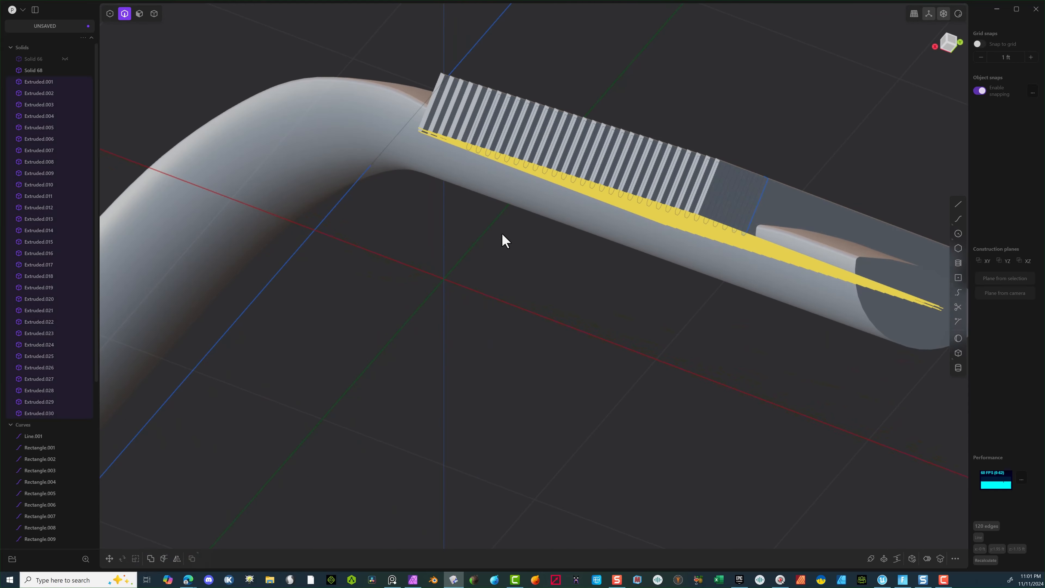
scroll(501, 227, "up", 3)
scroll(506, 160, "up", 4)
middle_click_drag(516, 152, 503, 376)
scroll(462, 330, "up", 8)
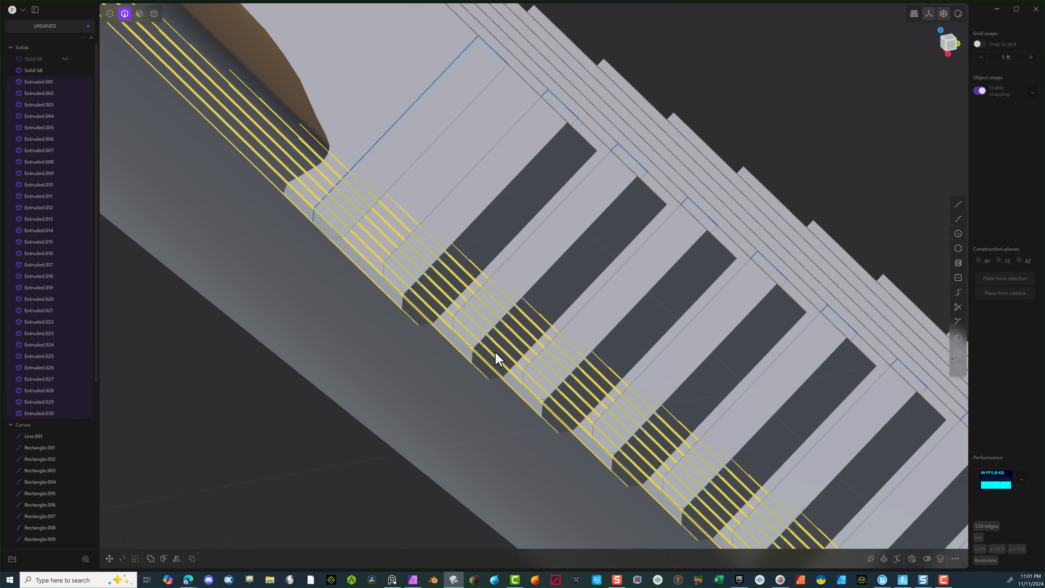
scroll(503, 414, "down", 4)
key("b")
scroll(485, 370, "down", 4)
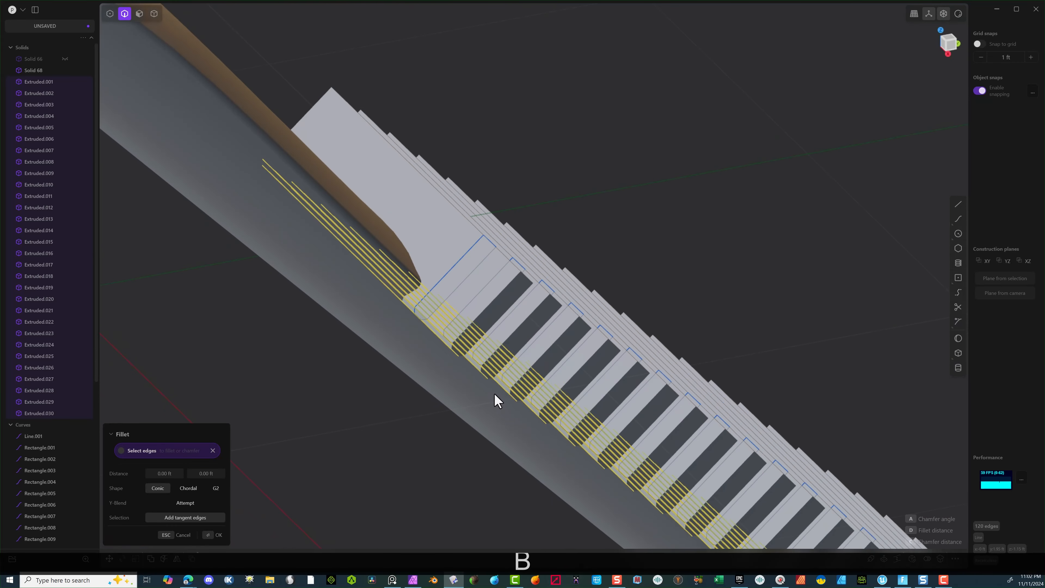
middle_click_drag(494, 397, 245, 196, "shift")
middle_click_drag(745, 461, 368, 213, "shift")
scroll(410, 416, "up", 4)
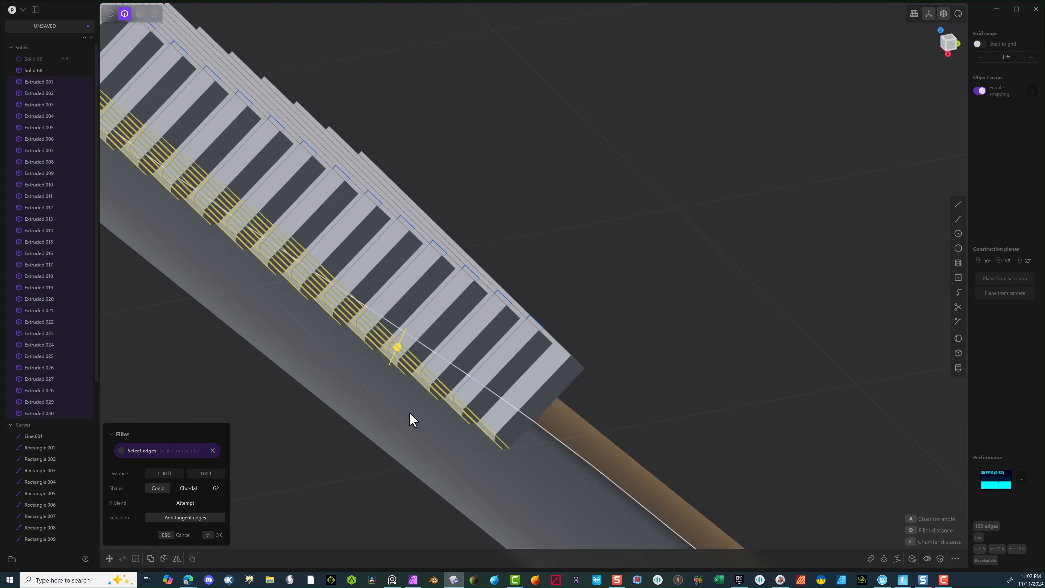
scroll(364, 284, "up", 4)
scroll(414, 338, "up", 3)
middle_click_drag(391, 332, 357, 278)
right_click_drag(541, 402, 274, 151)
right_click_drag(411, 330, 198, 205)
right_click_drag(369, 285, 216, 81)
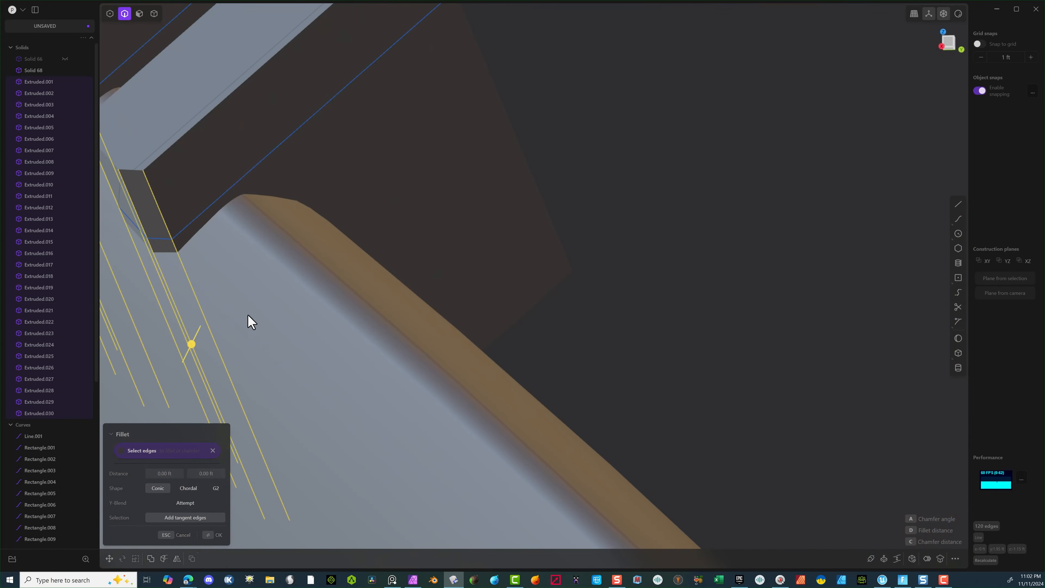
scroll(249, 317, "up", 2)
right_click_drag(269, 306, 255, 255)
middle_click_drag(256, 254, 165, 245)
right_click_drag(451, 306, 190, 324)
right_click_drag(455, 338, 38, 332)
right_click_drag(198, 357, 604, 330)
middle_click_drag(462, 348, 480, 327)
mouse_move(481, 327)
right_mouse_down()
mouse_move(587, 254)
mouse_move(774, 418)
right_mouse_up()
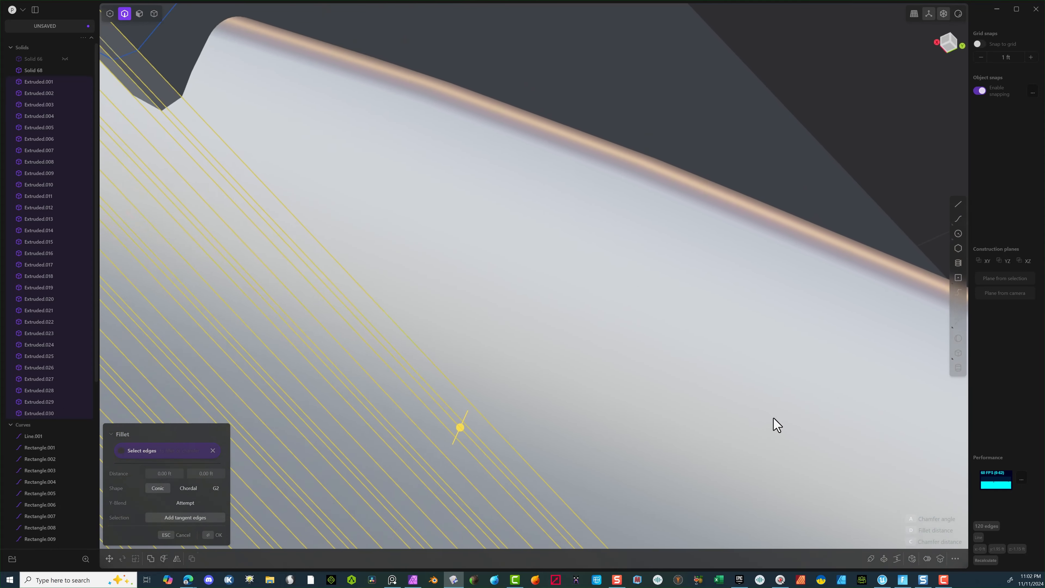
mouse_move(628, 341)
right_mouse_down()
mouse_move(696, 417)
mouse_move(703, 397)
right_mouse_up()
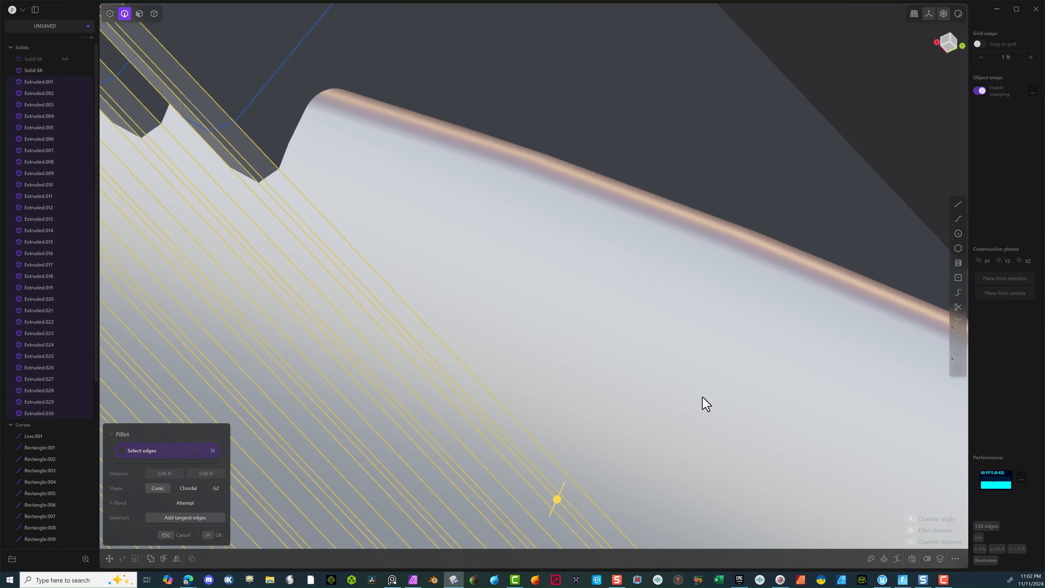
left_click(559, 502)
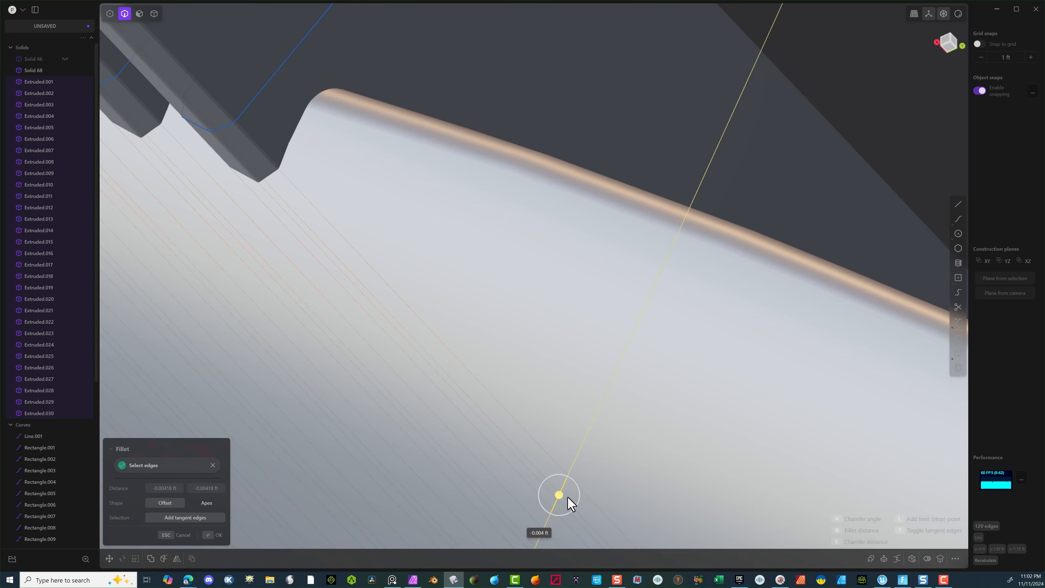
left_click_drag(568, 497, 564, 509)
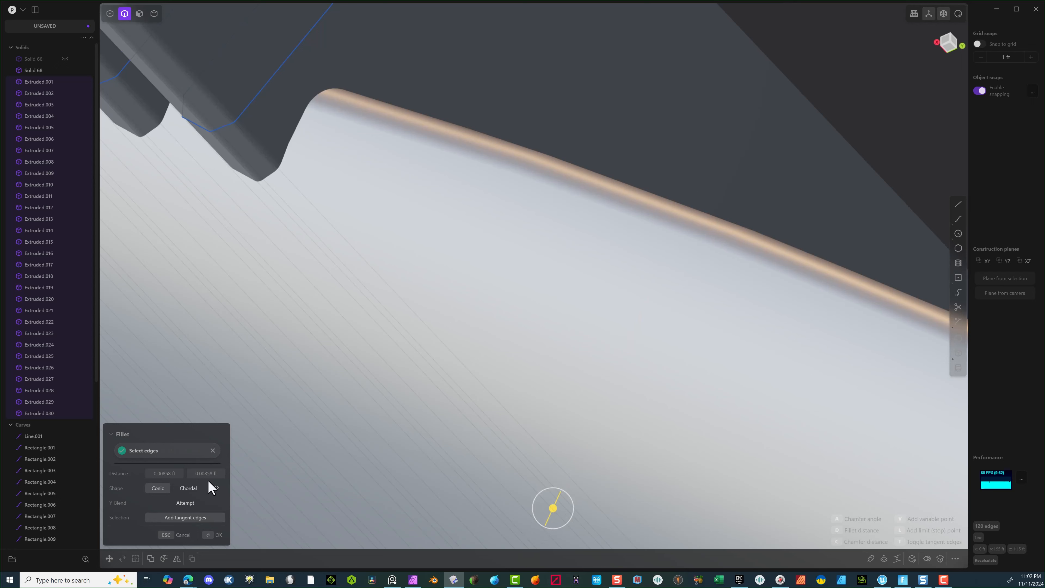
left_click(216, 535)
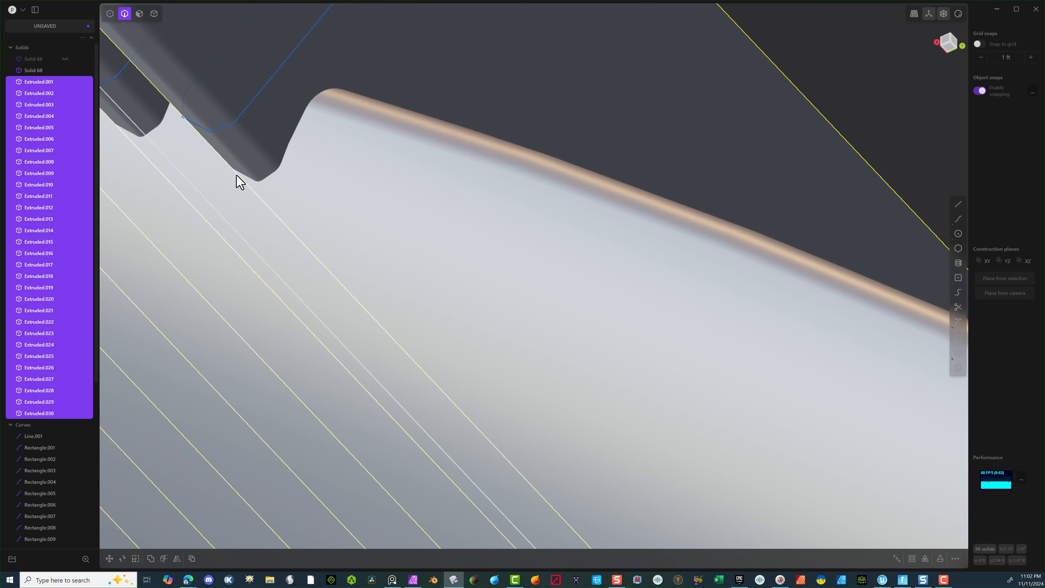
Step: Subtract all the filleted bars from the handle solid with a Boolean difference
middle_click_drag(236, 179, 350, 308)
left_click(297, 260)
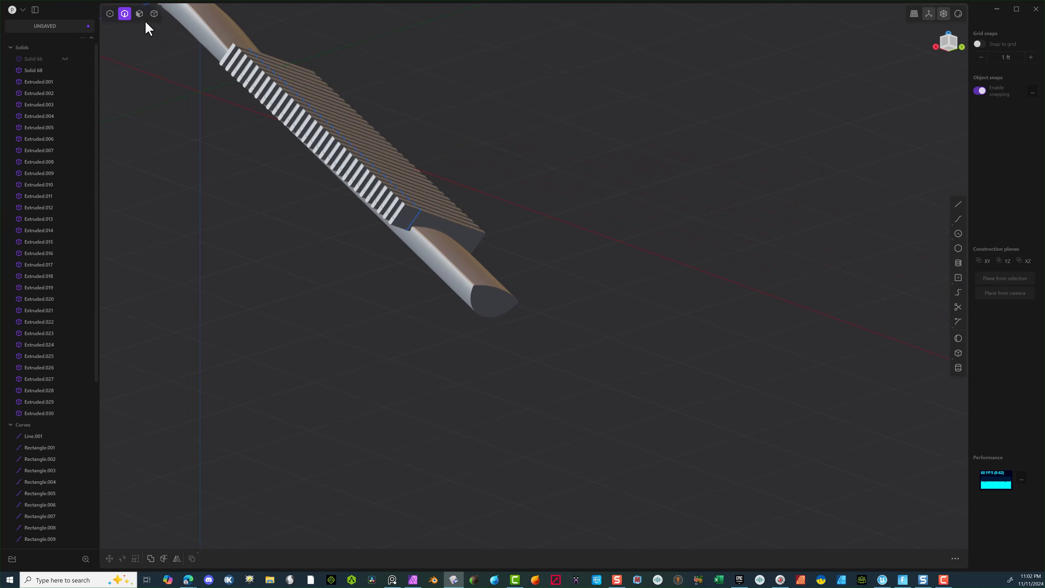
left_click(464, 284)
middle_click_drag(542, 262, 462, 225)
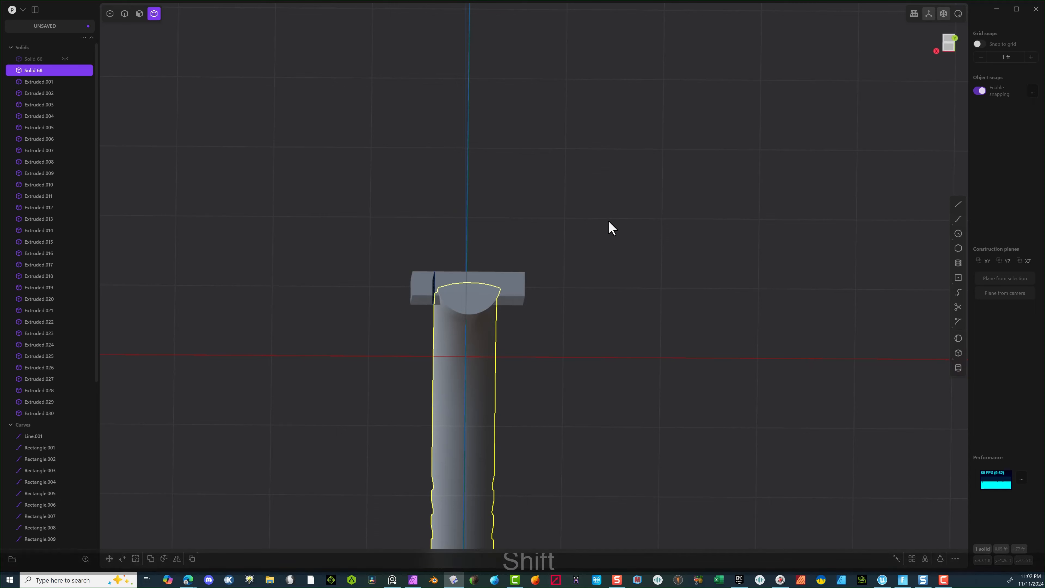
left_click_drag(609, 220, 511, 350, "shift")
middle_click_drag(575, 222, 597, 267)
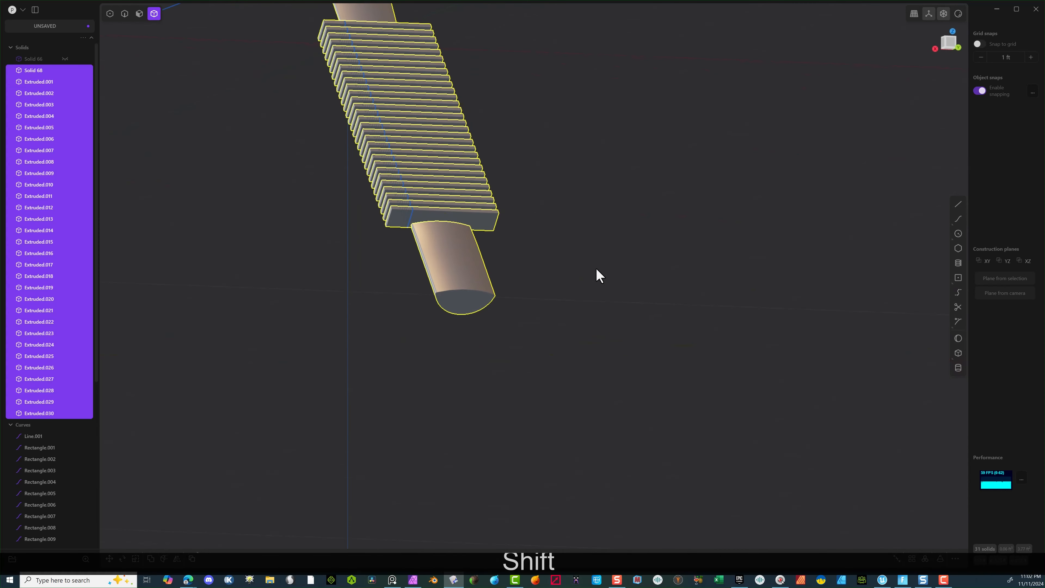
key("q")
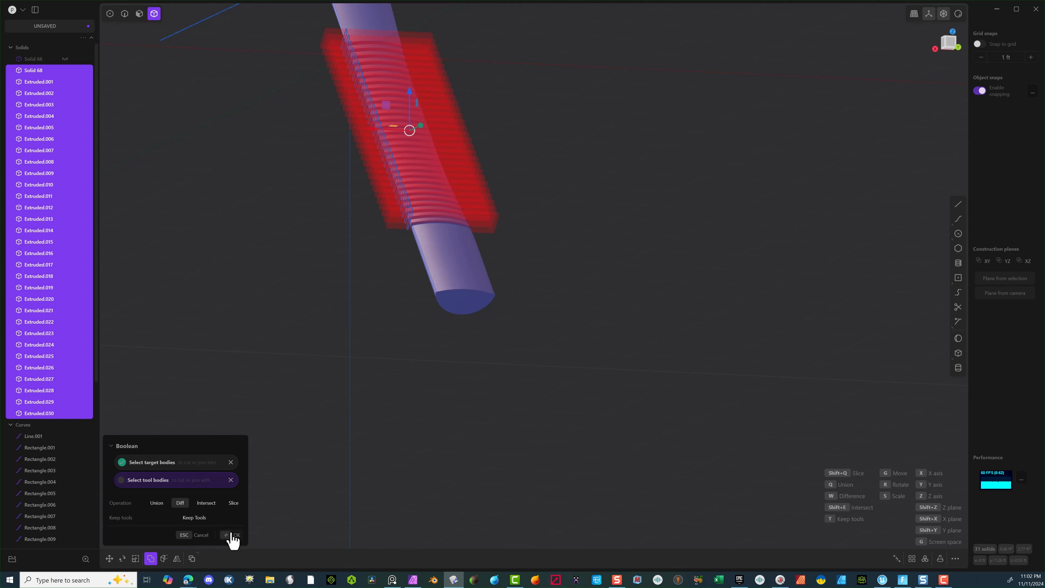
left_click(232, 535)
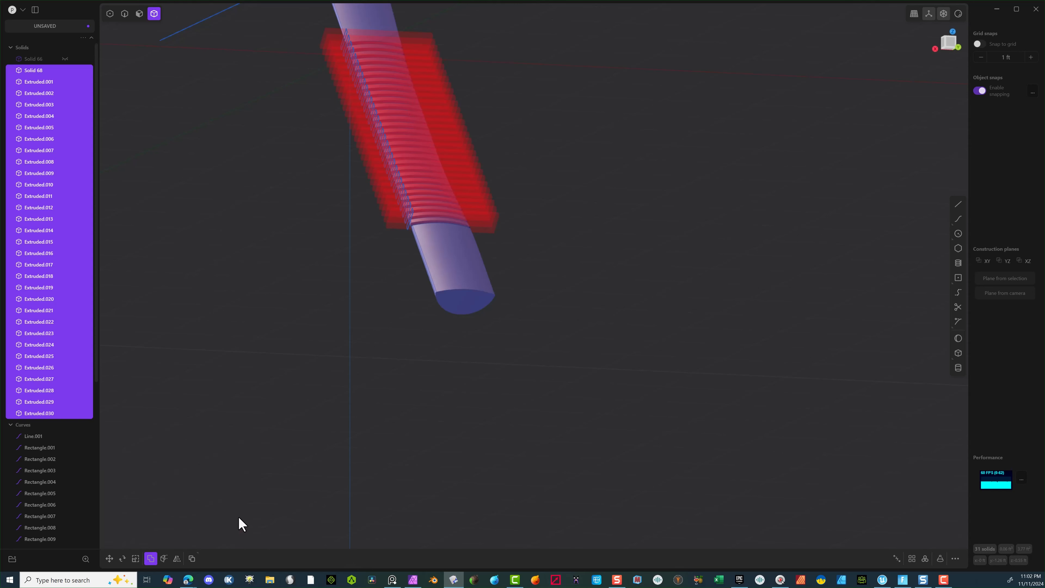
scroll(316, 106, "up", 1)
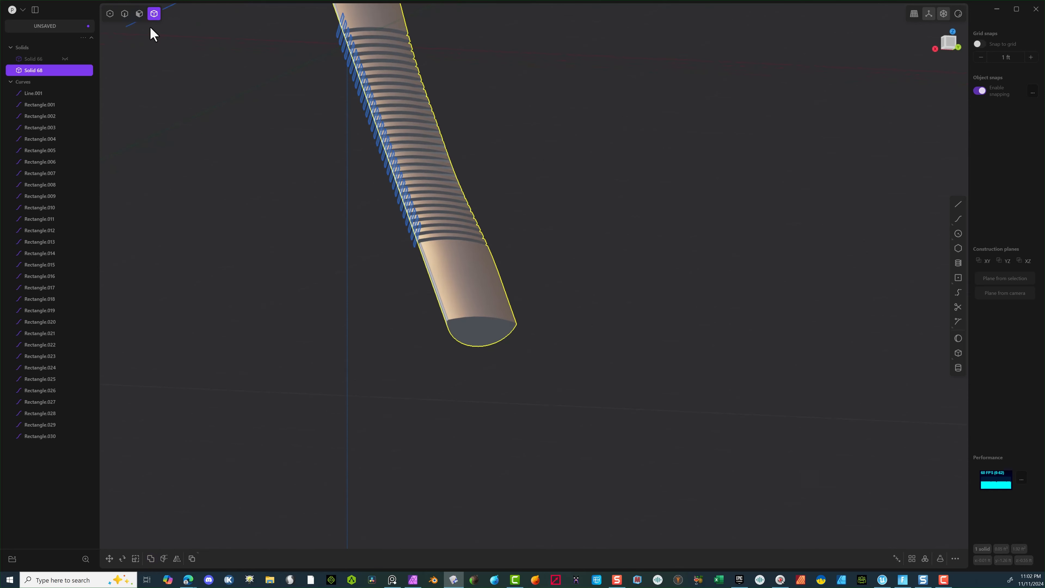
Step: Delete the leftover slot profile curves Rectangle.001 through Rectangle.030, keeping Line.001
left_click(39, 104)
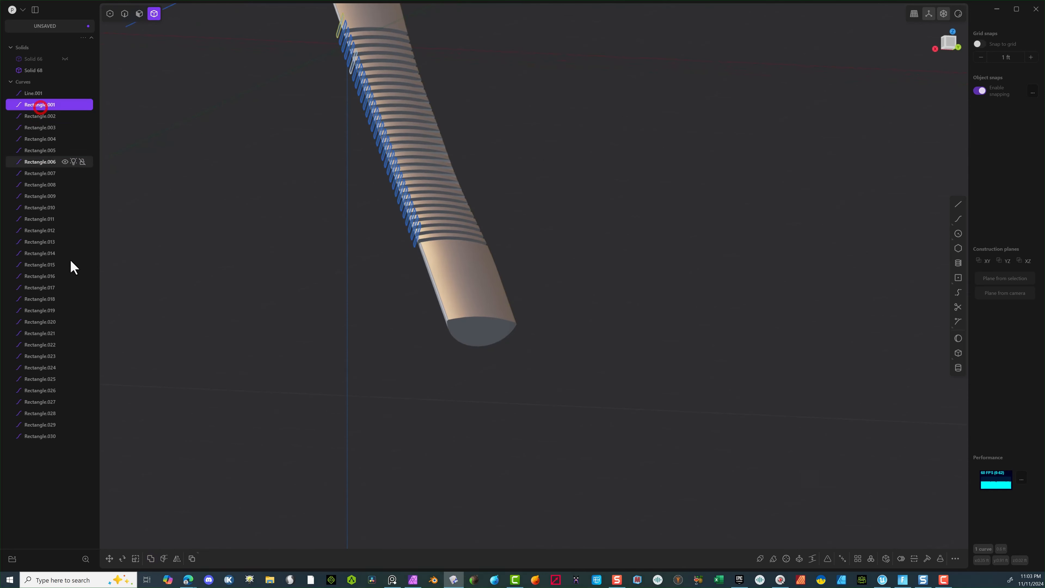
left_click(39, 437, "shift")
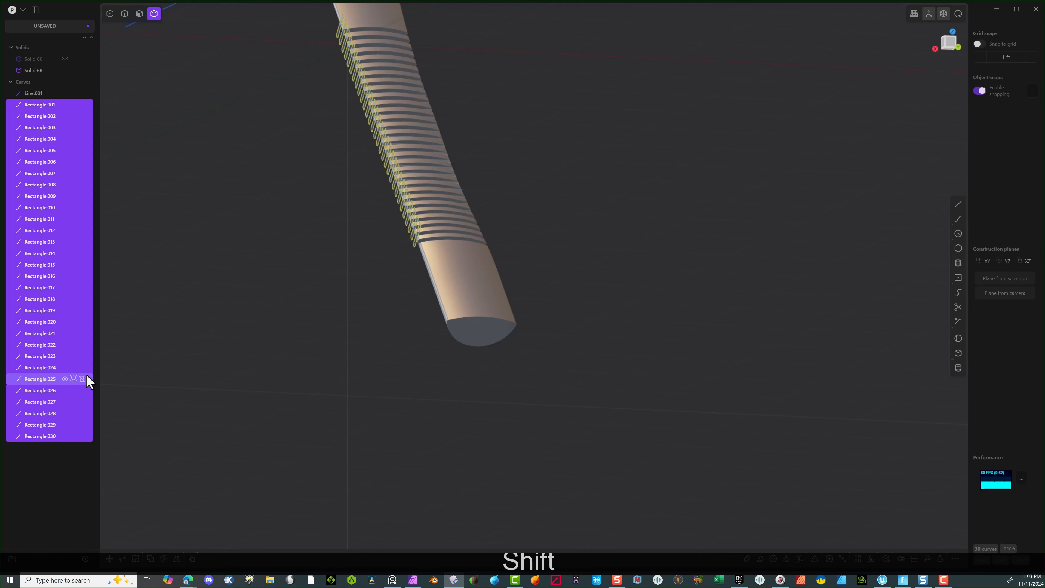
key("Delete")
Step: Select the complete rim edge loops of the grip grooves together, working groove by groove from the handle's free end upward
scroll(445, 177, "up", 8)
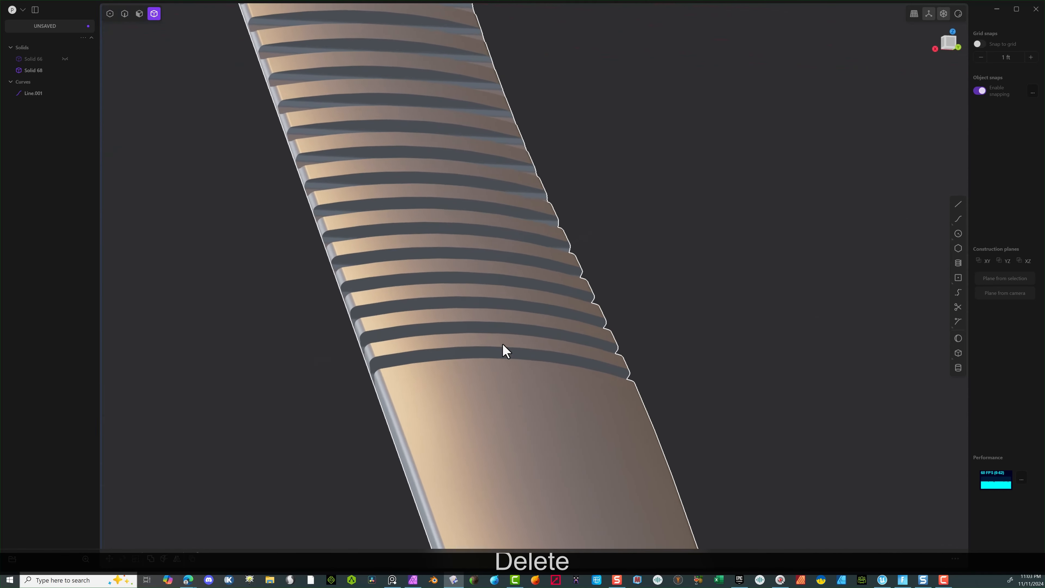
middle_click_drag(393, 364, 469, 392)
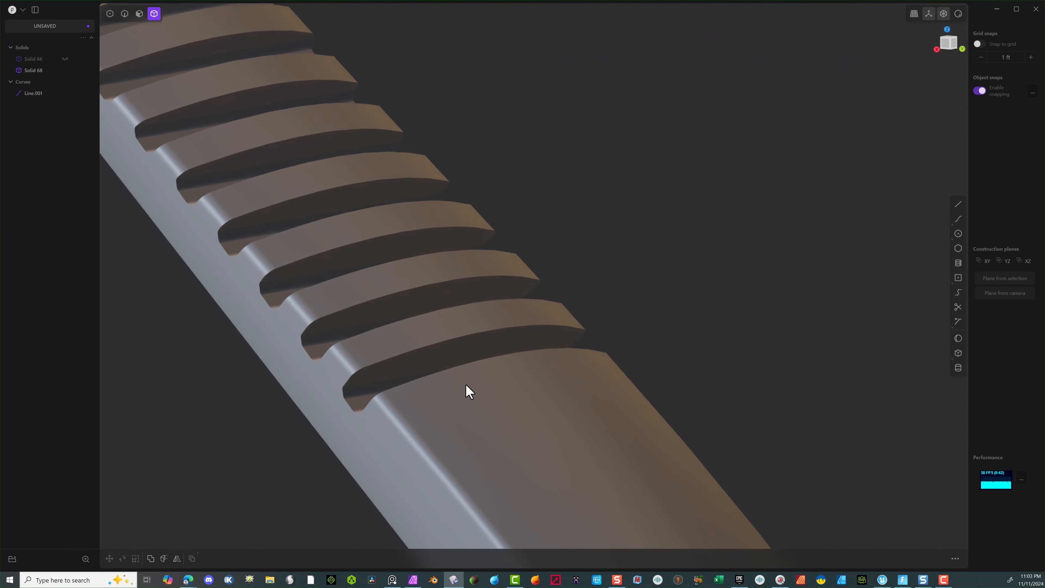
middle_click_drag(362, 391, 595, 250)
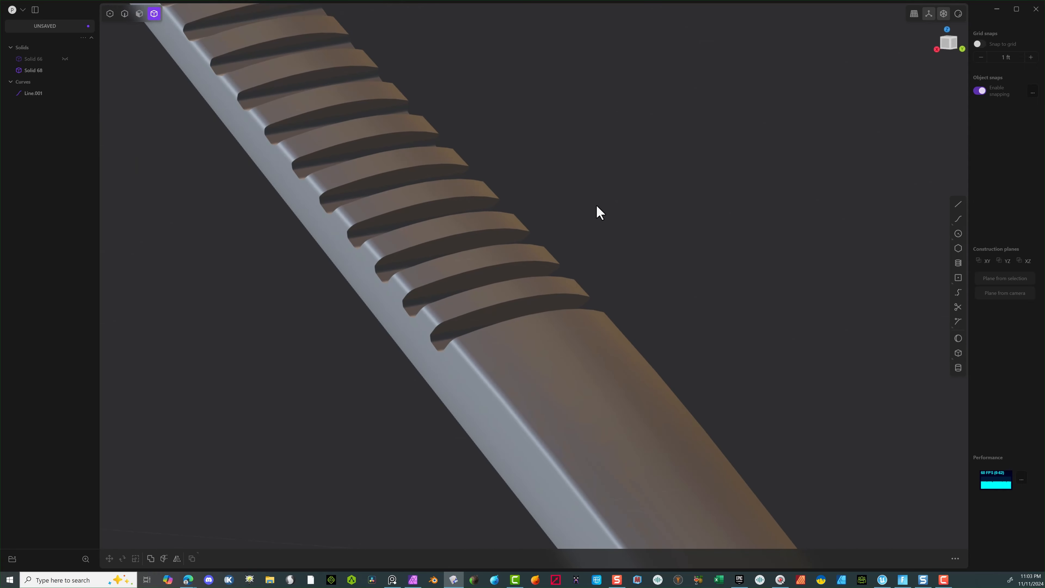
middle_click_drag(598, 213, 562, 175)
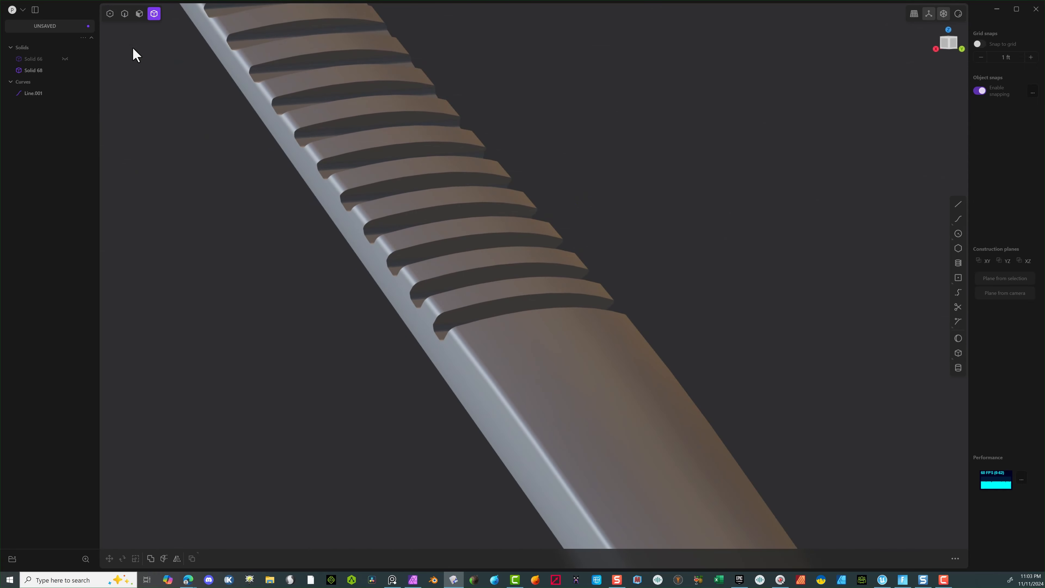
left_click(125, 13)
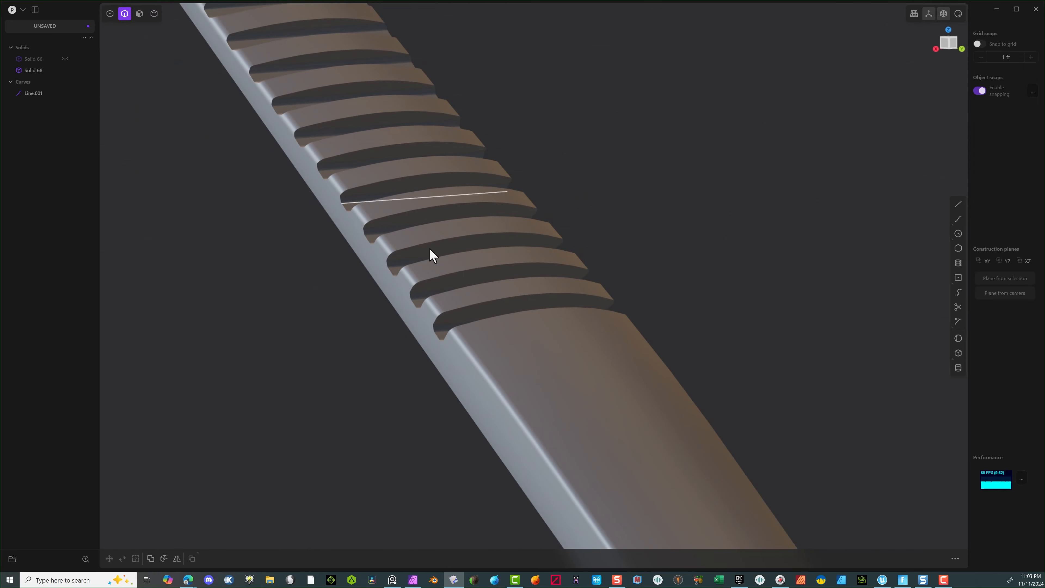
left_click(520, 319, "alt")
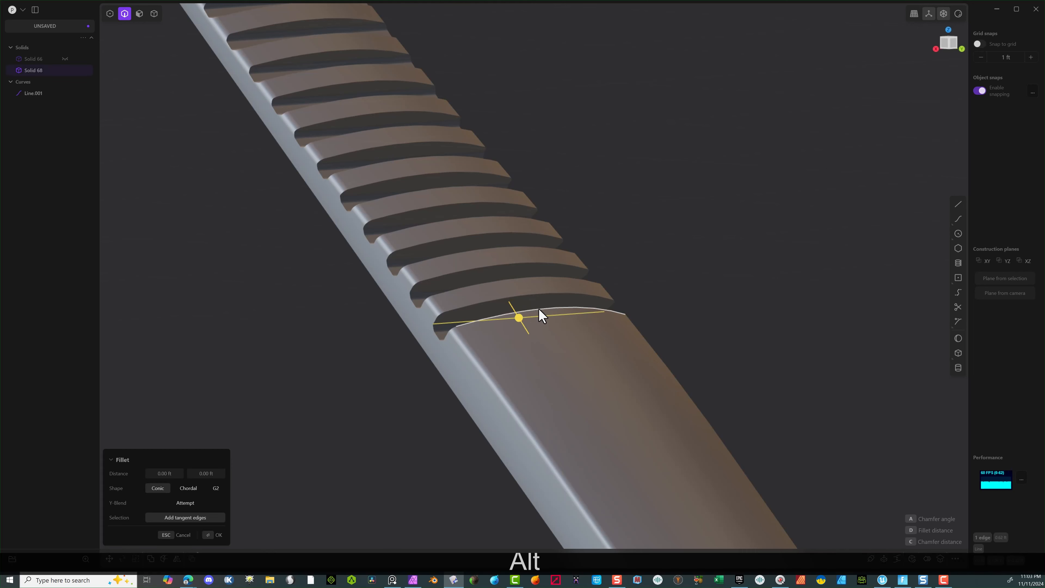
left_click(540, 309, "alt")
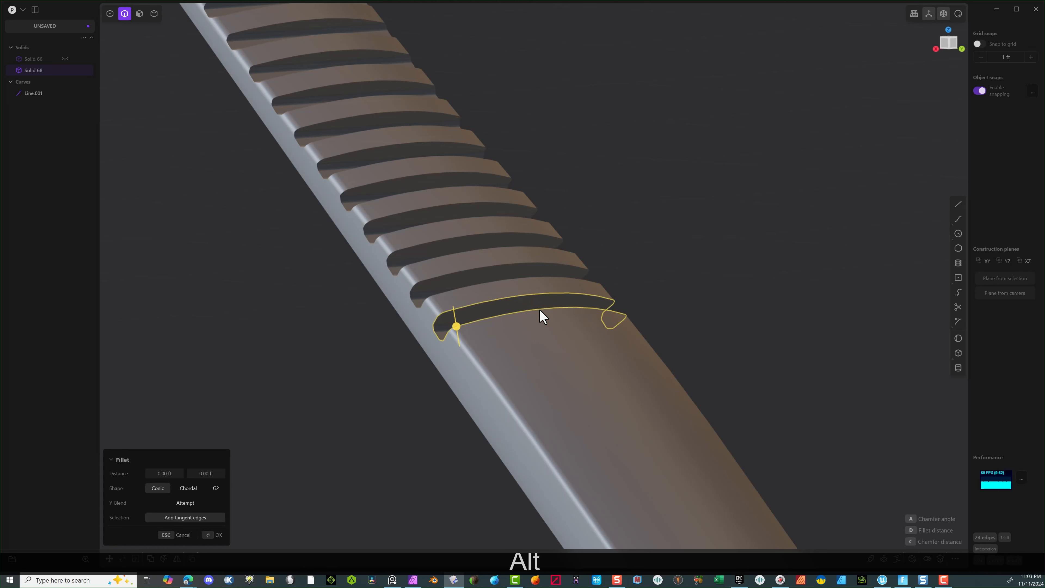
left_click(496, 282, "alt+shift")
left_click(481, 250, "alt+shift")
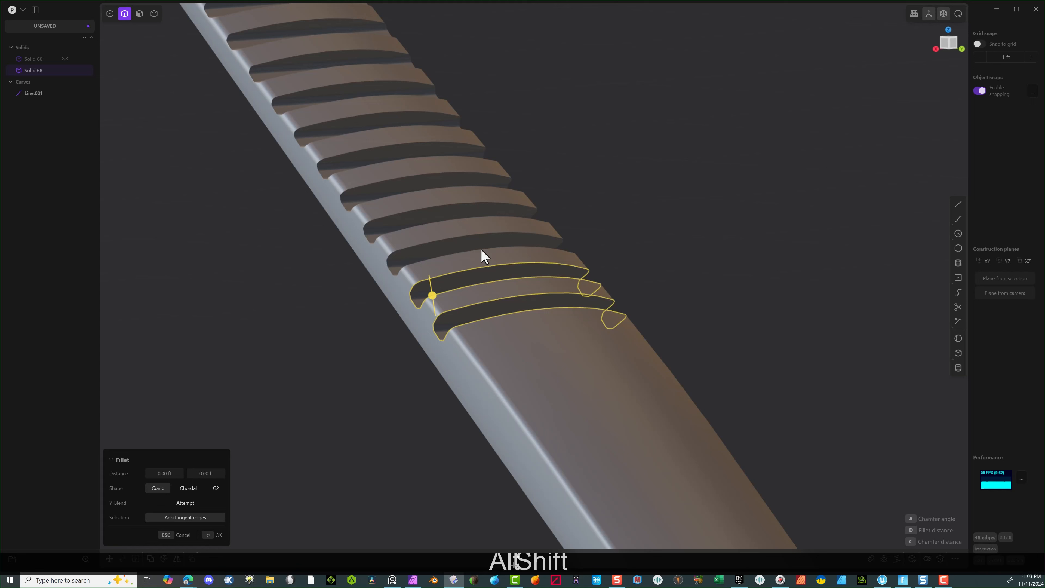
left_click(443, 221, "alt+shift")
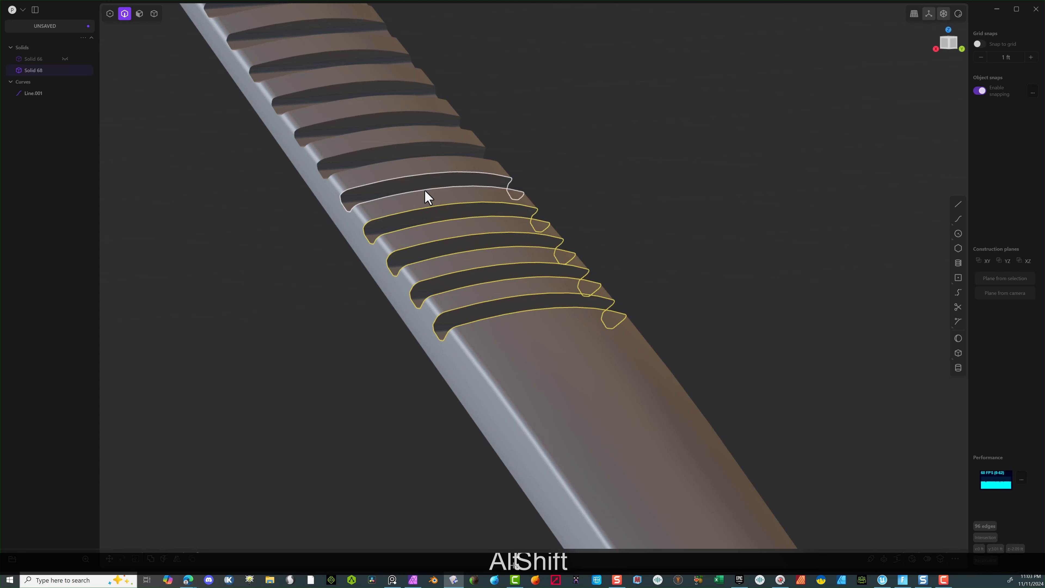
left_click(424, 188, "alt+shift")
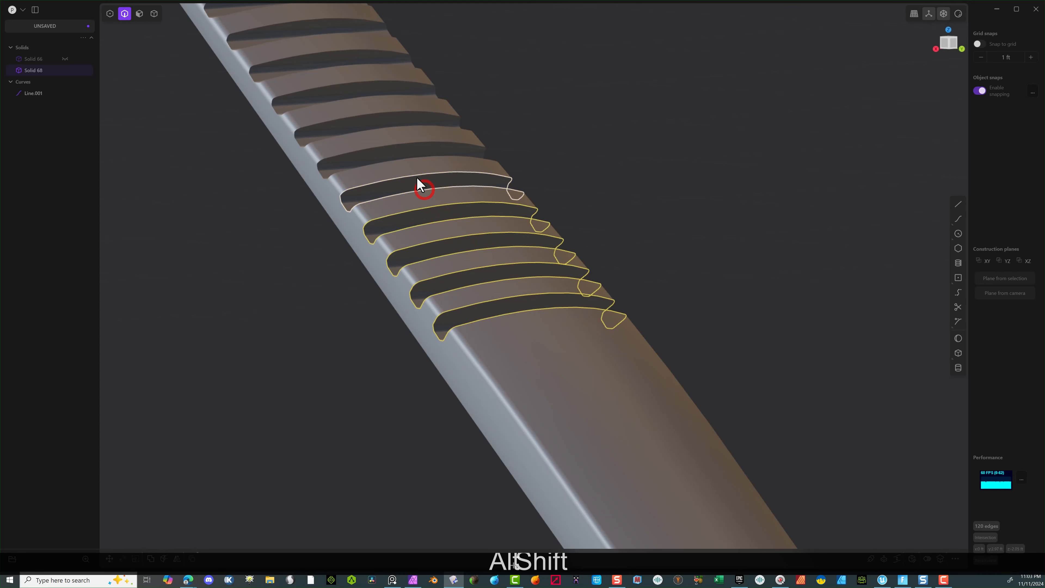
left_click(406, 164, "alt+shift")
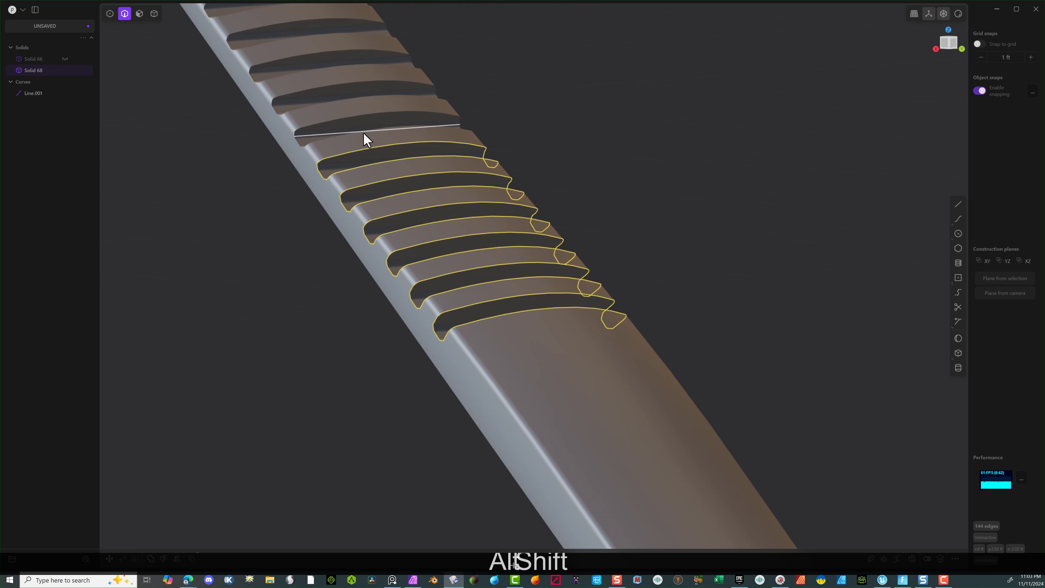
left_click(328, 141, "alt+shift")
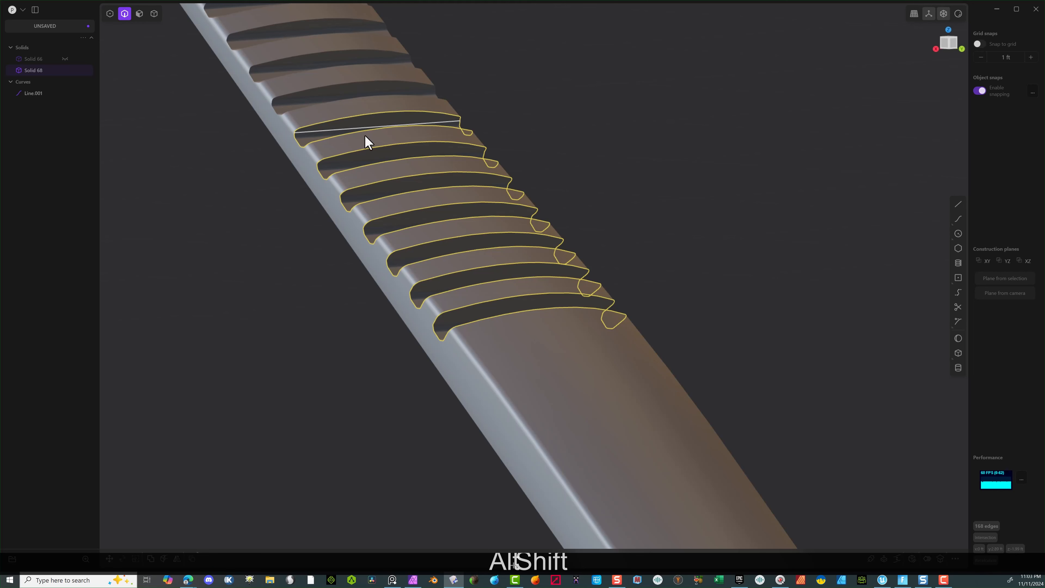
left_click(313, 110, "shift")
left_click(312, 107, "alt+shift")
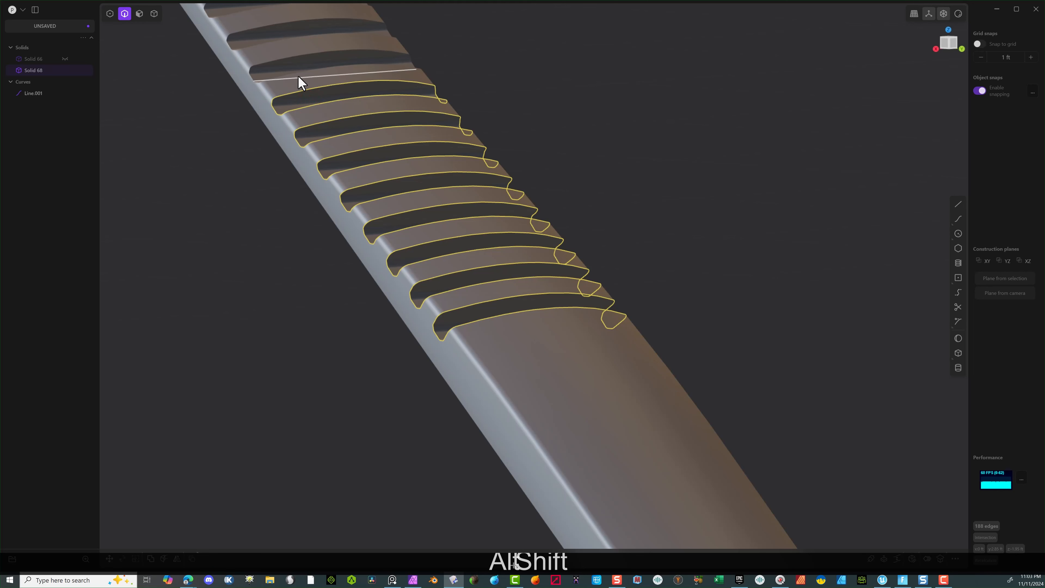
left_click(293, 68, "alt+shift")
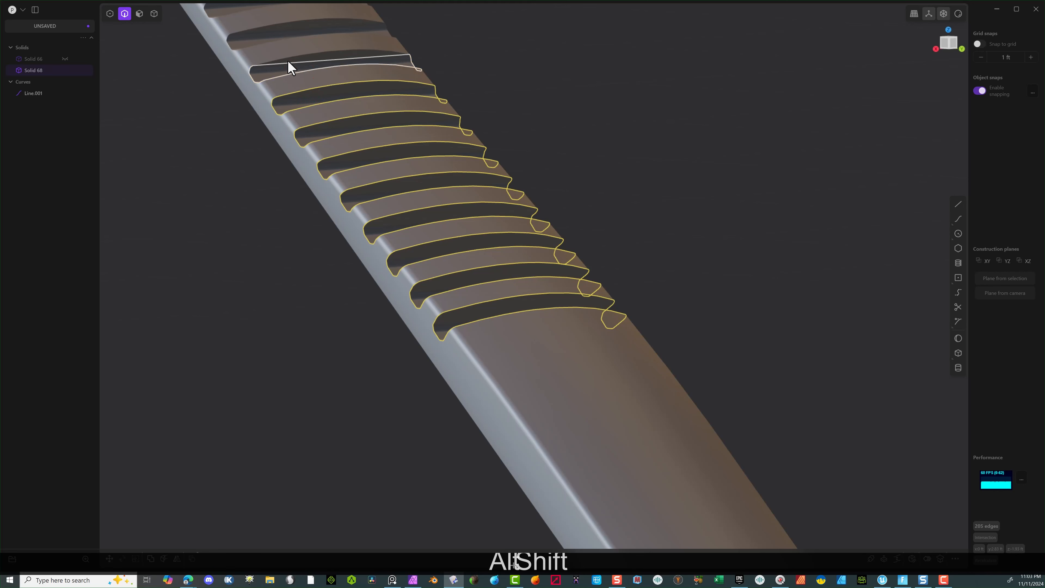
left_click(276, 40, "alt+shift")
middle_click_drag(505, 32, 737, 321, "shift")
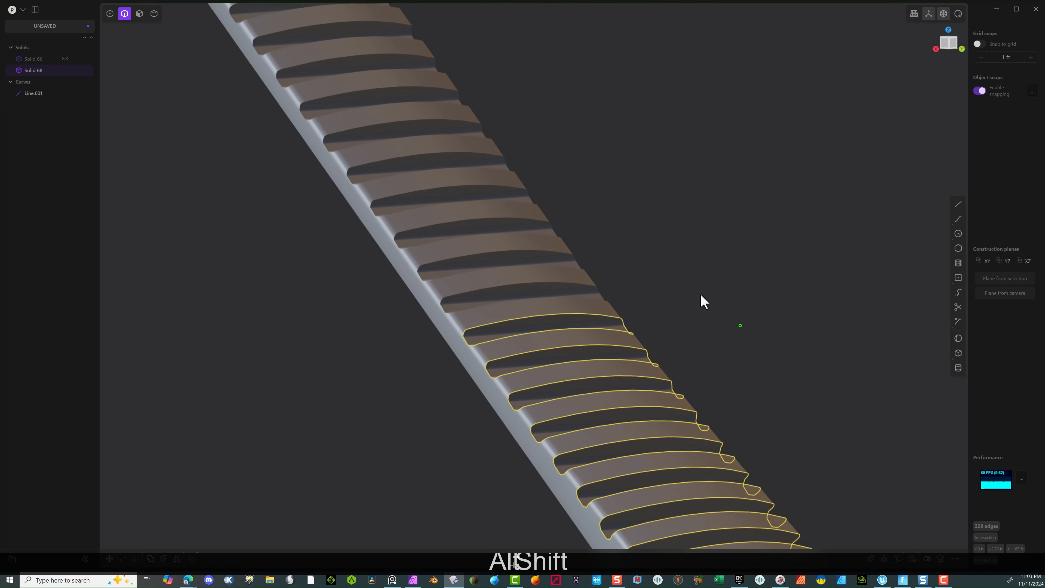
scroll(603, 261, "up", 4)
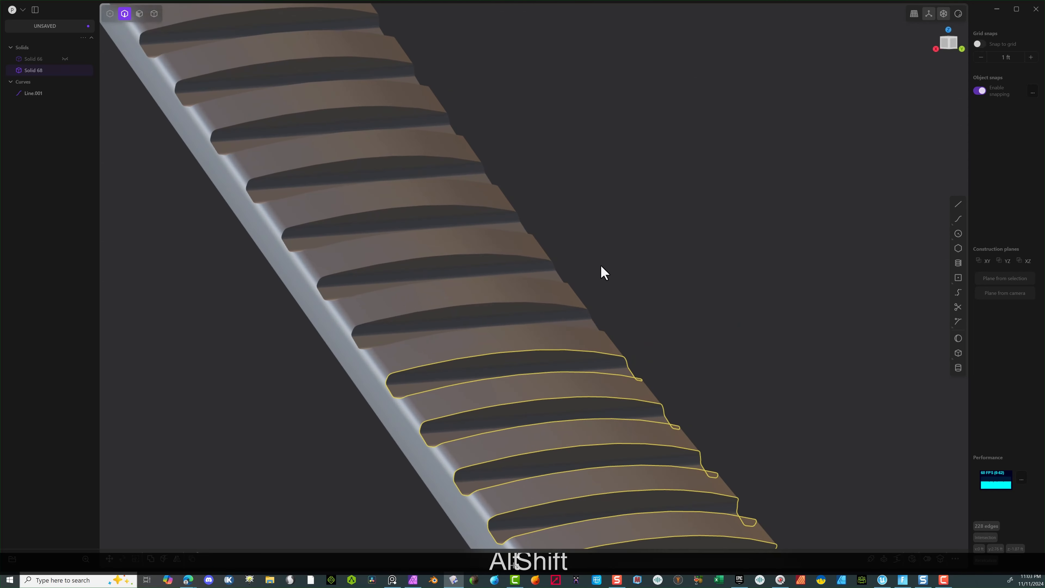
left_click(411, 335, "alt+shift")
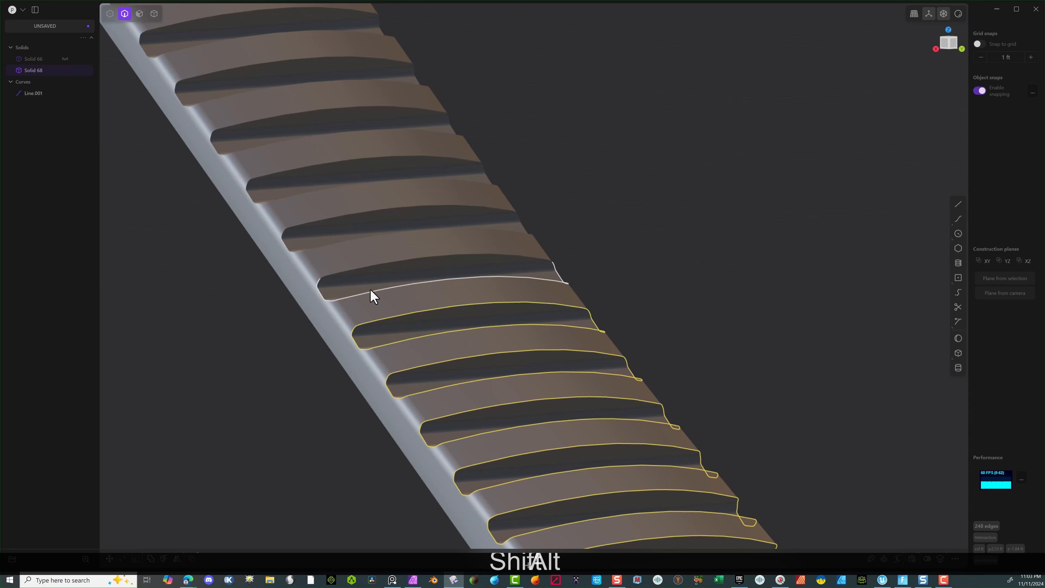
left_click(361, 267, "alt+shift")
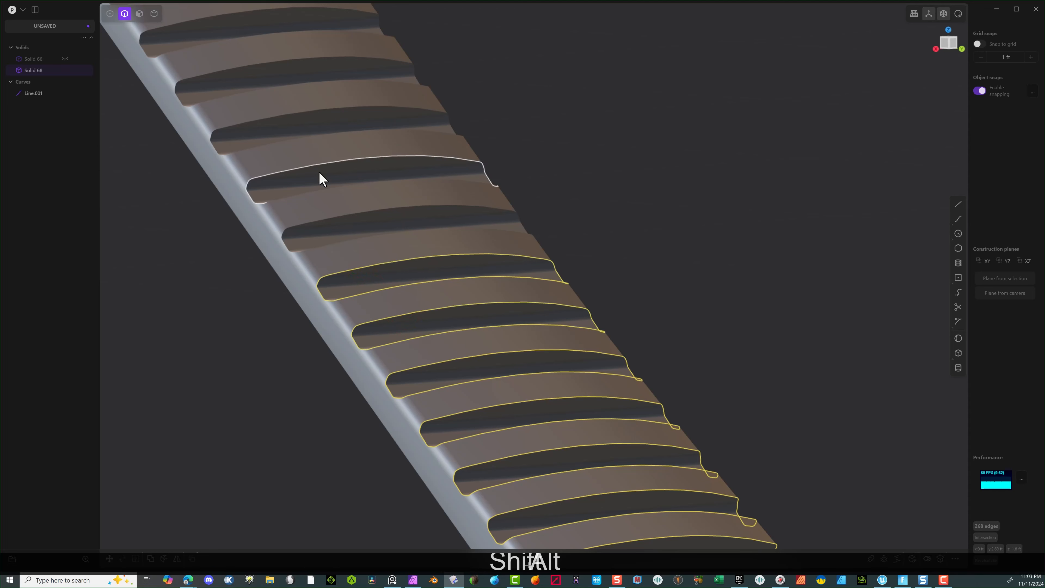
left_click(331, 243, "alt+shift")
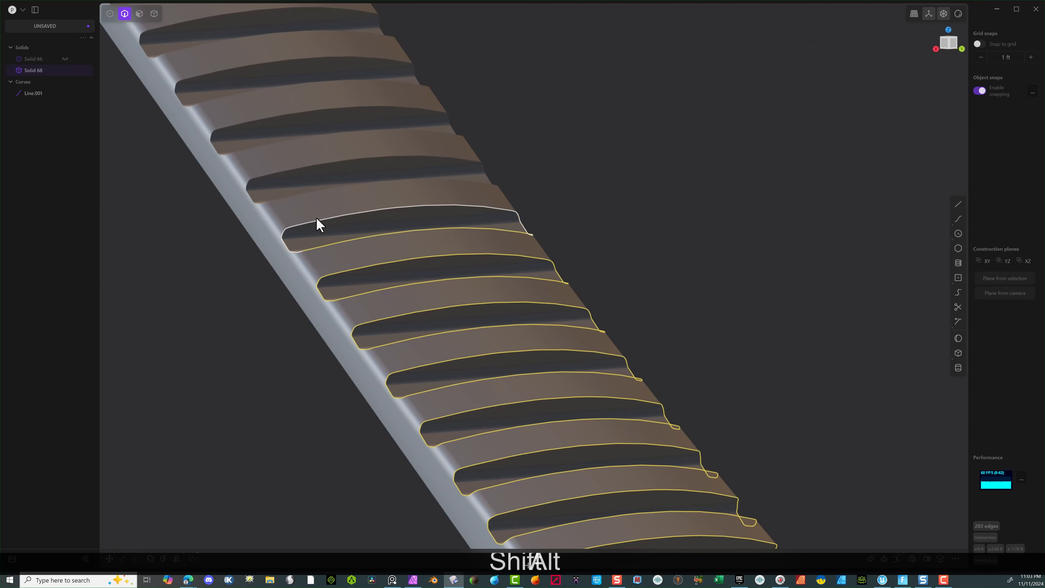
left_click(304, 193, "alt+shift")
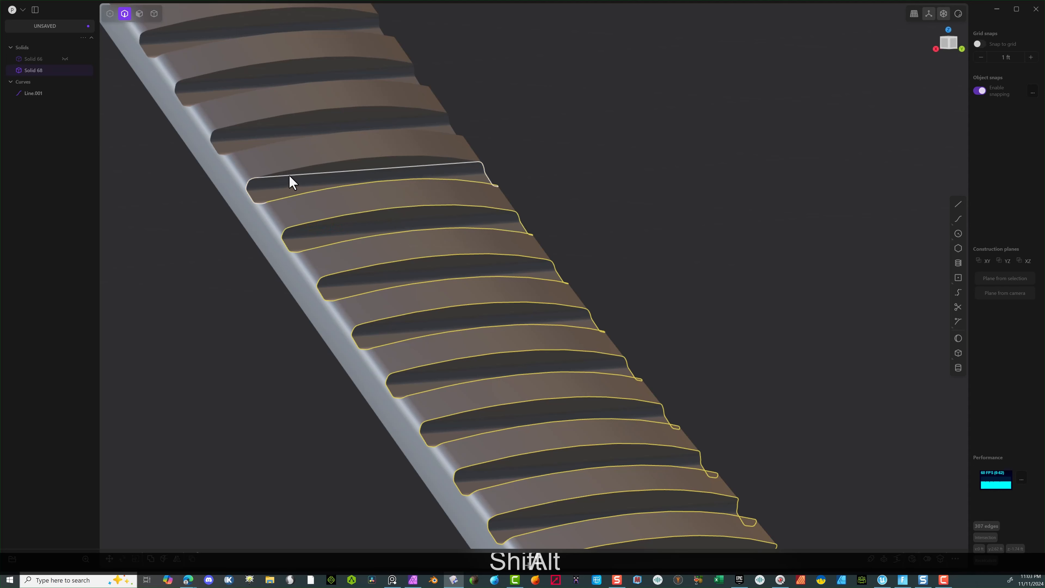
scroll(287, 173, "up", 5)
scroll(290, 224, "up", 4)
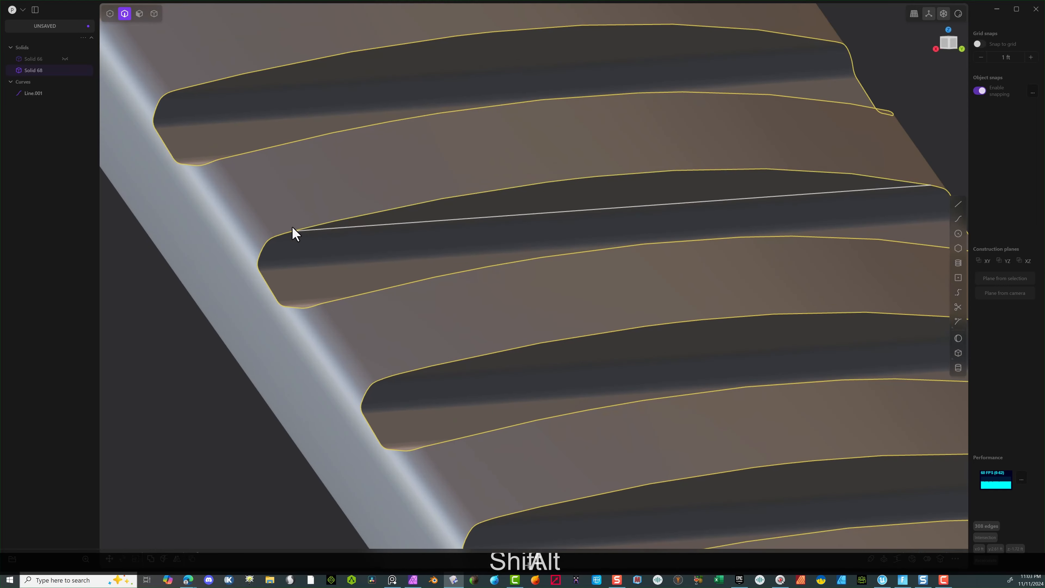
middle_click_drag(347, 322, 493, 523, "shift")
left_click(362, 351, "alt+shift")
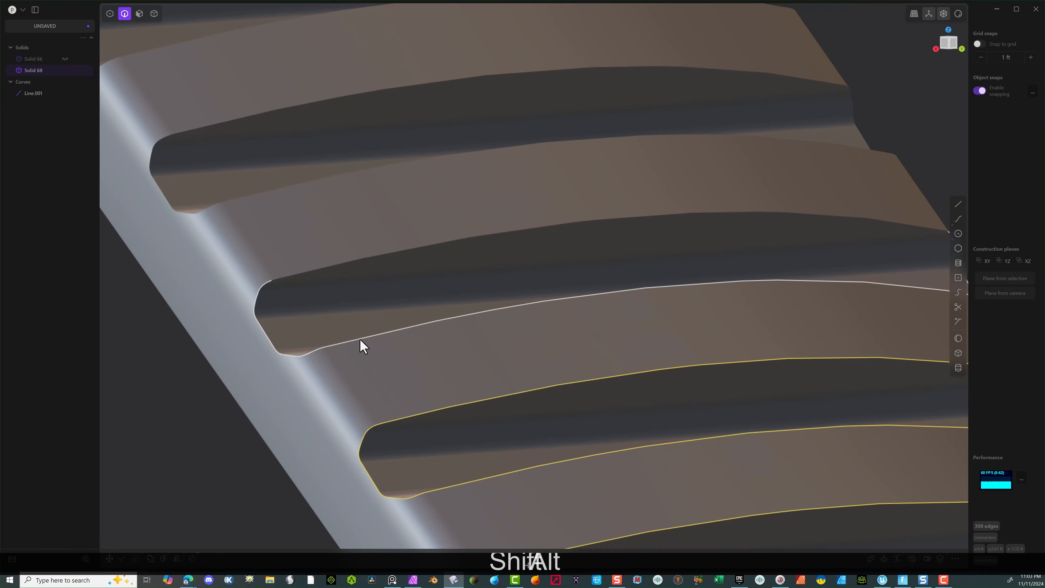
left_click(320, 277, "alt+shift")
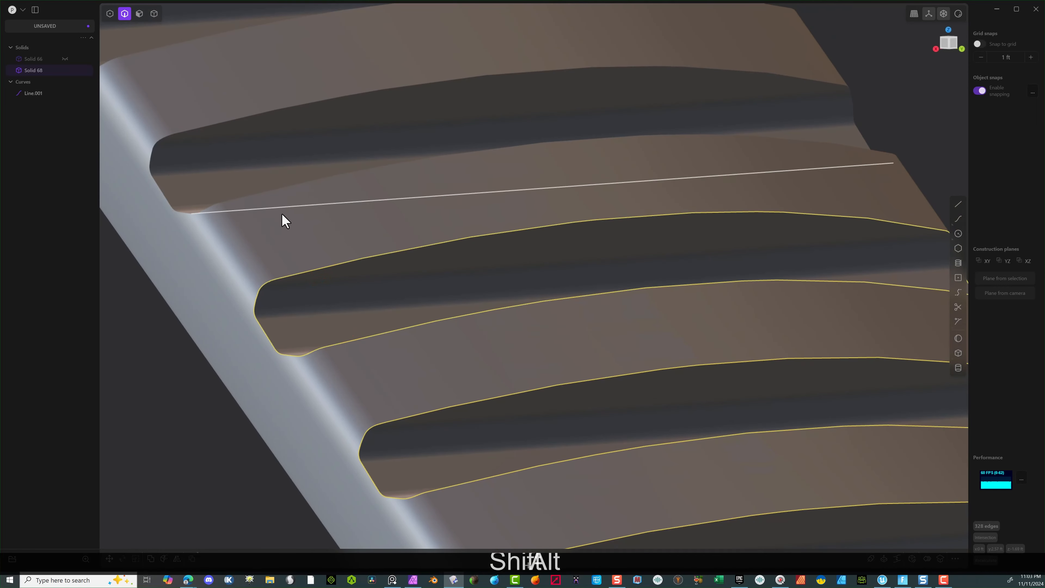
left_click(226, 126, "alt+shift")
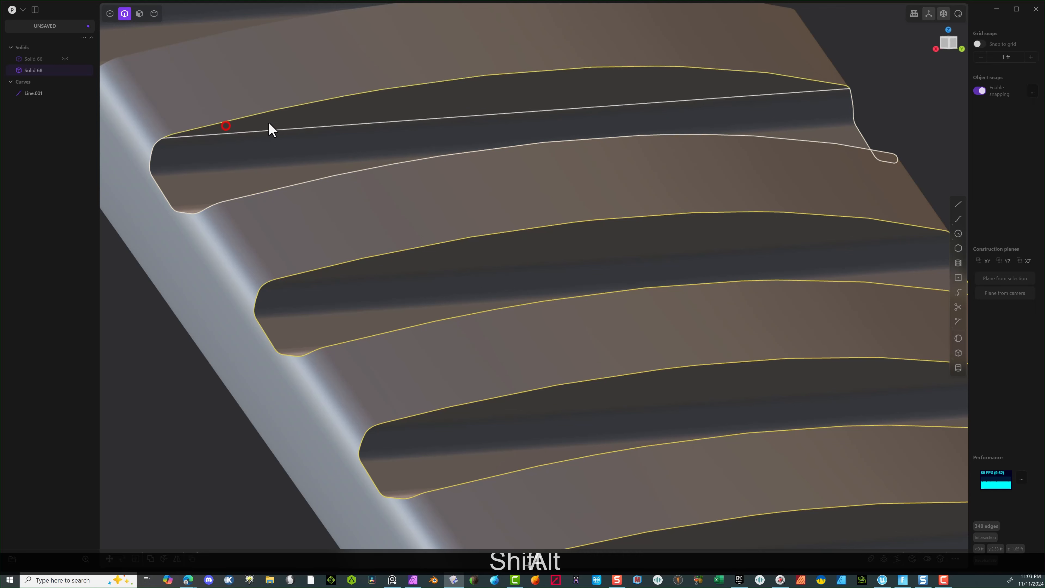
scroll(403, 182, "down", 3)
scroll(404, 182, "up", 3)
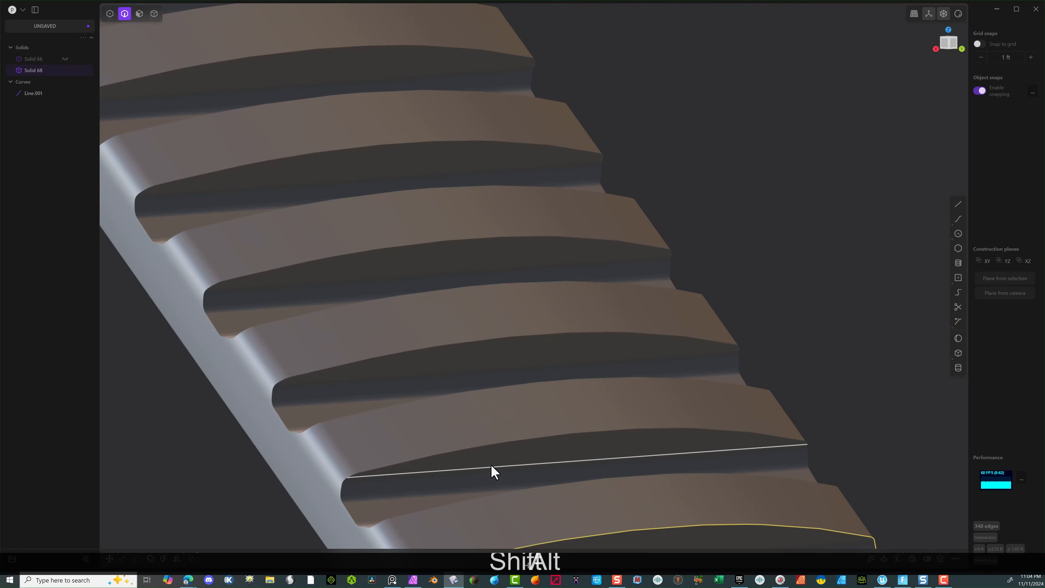
scroll(492, 449, "down", 1)
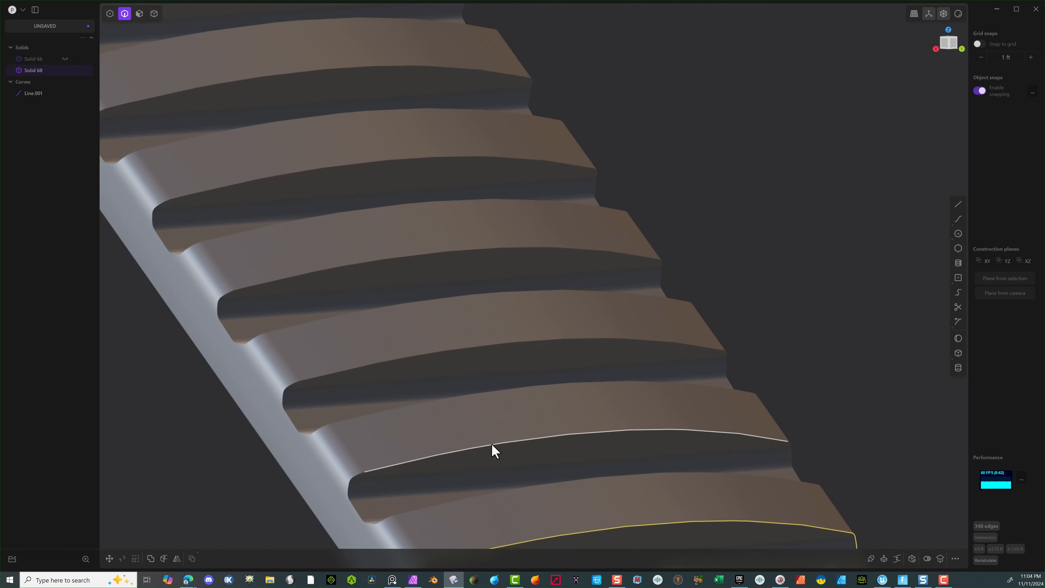
left_click(410, 515, "alt+shift")
left_click(354, 431, "alt+shift")
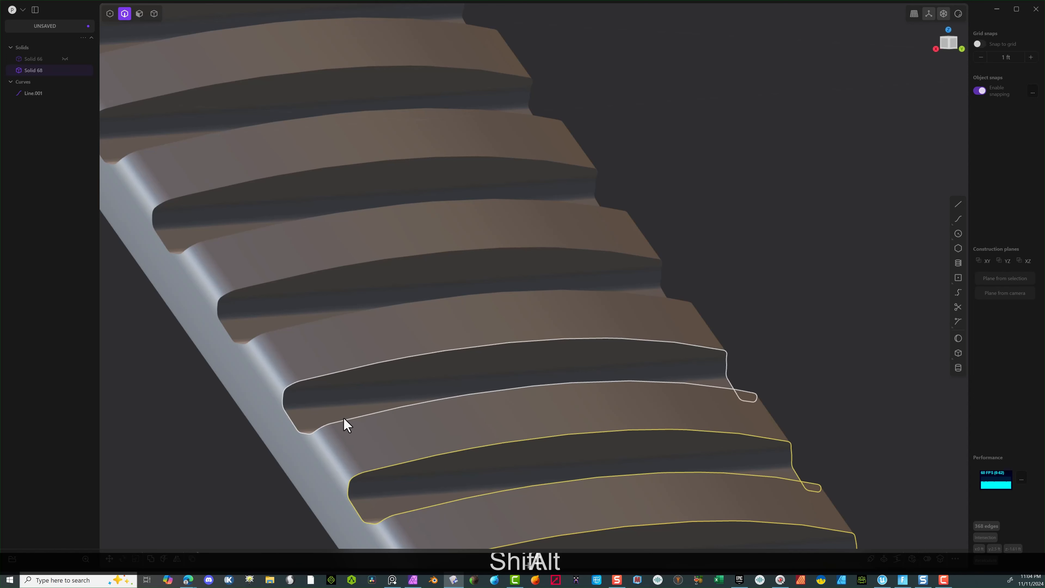
Step: Add the rim edge loops of all remaining grip grooves to the selection, up to the last groove below the handle's bend
left_click(257, 291, "alt+shift")
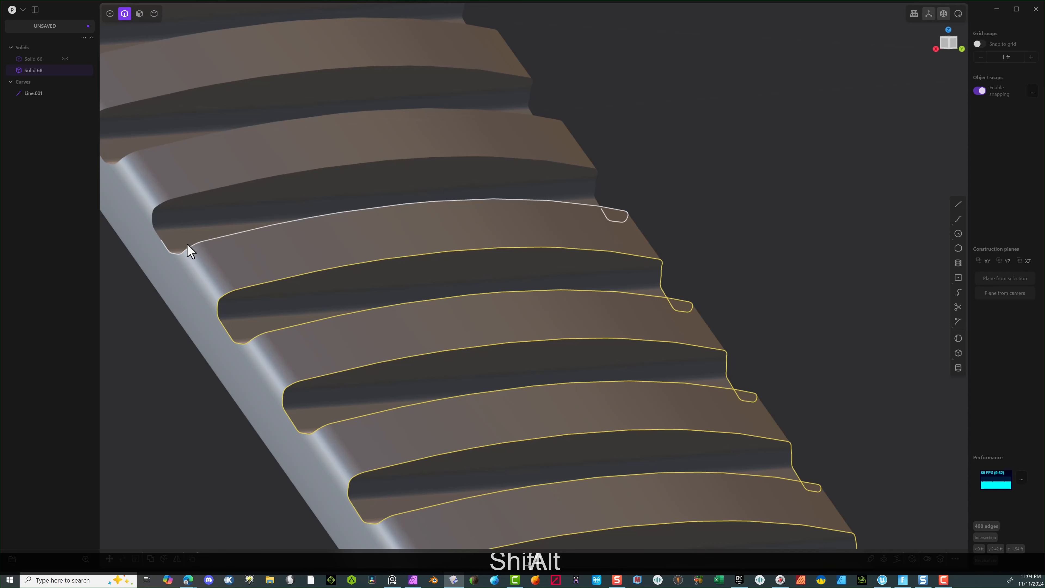
left_click(167, 243, "alt+shift")
left_click(164, 203, "alt+shift")
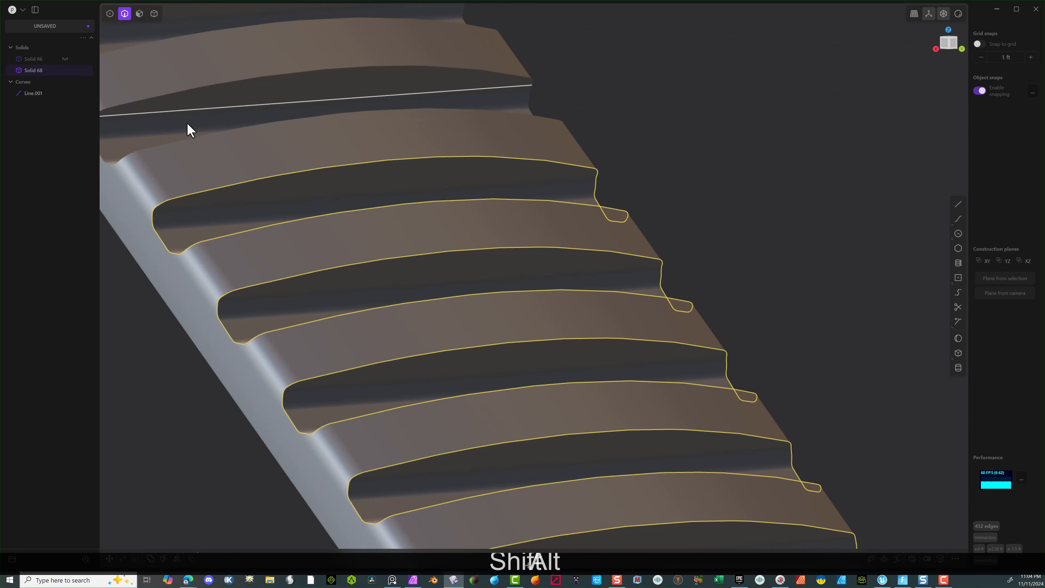
left_click(287, 110, "alt+shift")
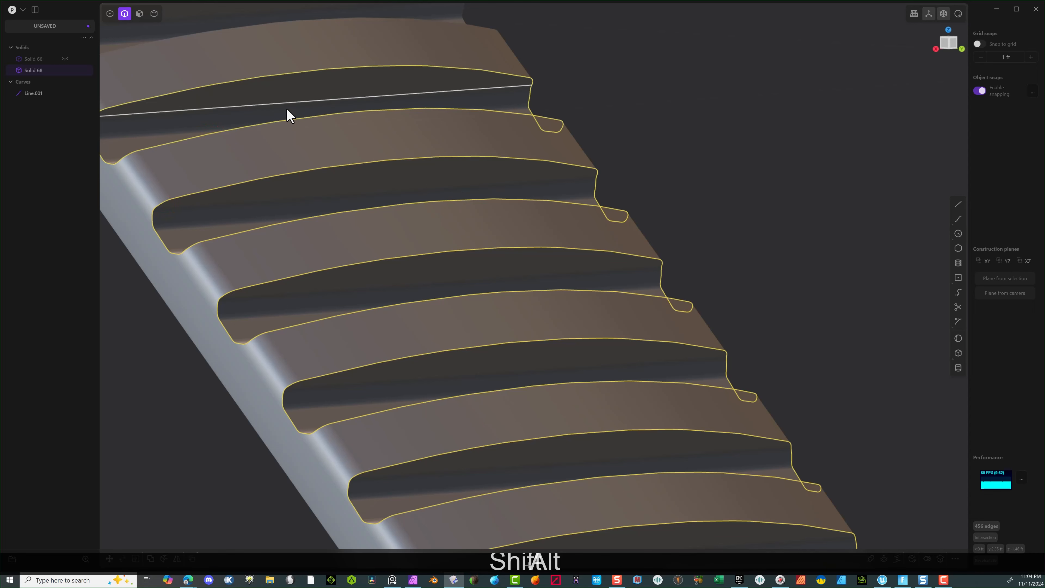
middle_click_drag(286, 109, 543, 322, "shift")
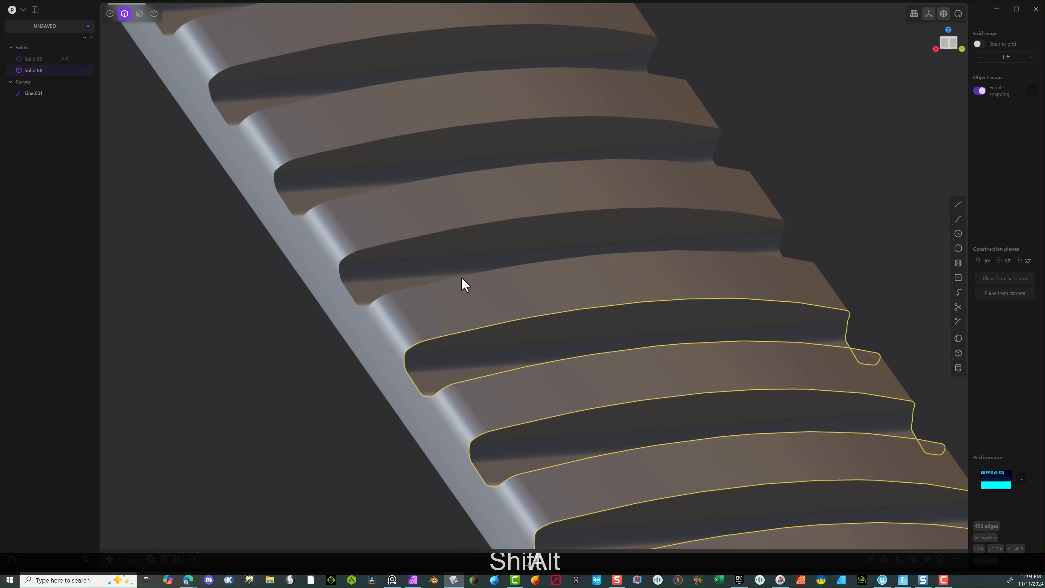
left_click(423, 234, "alt+shift")
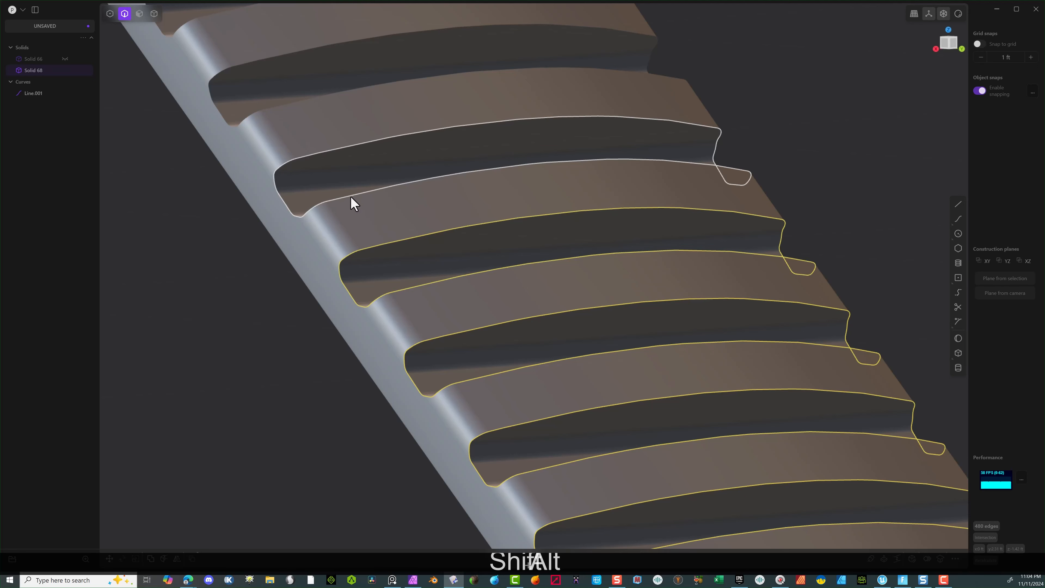
left_click(299, 106, "alt+shift")
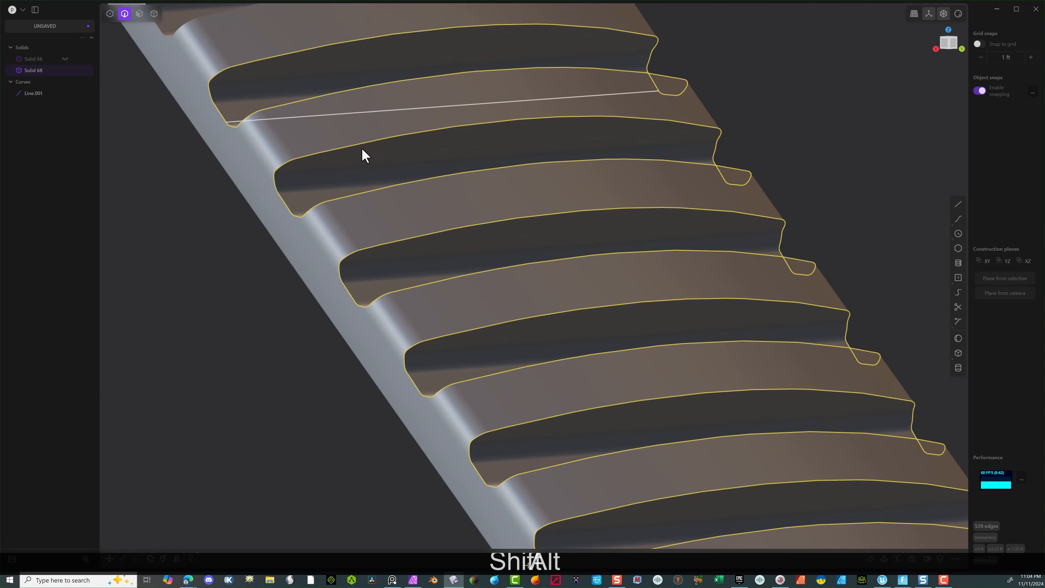
middle_click_drag(364, 156, 474, 409, "shift")
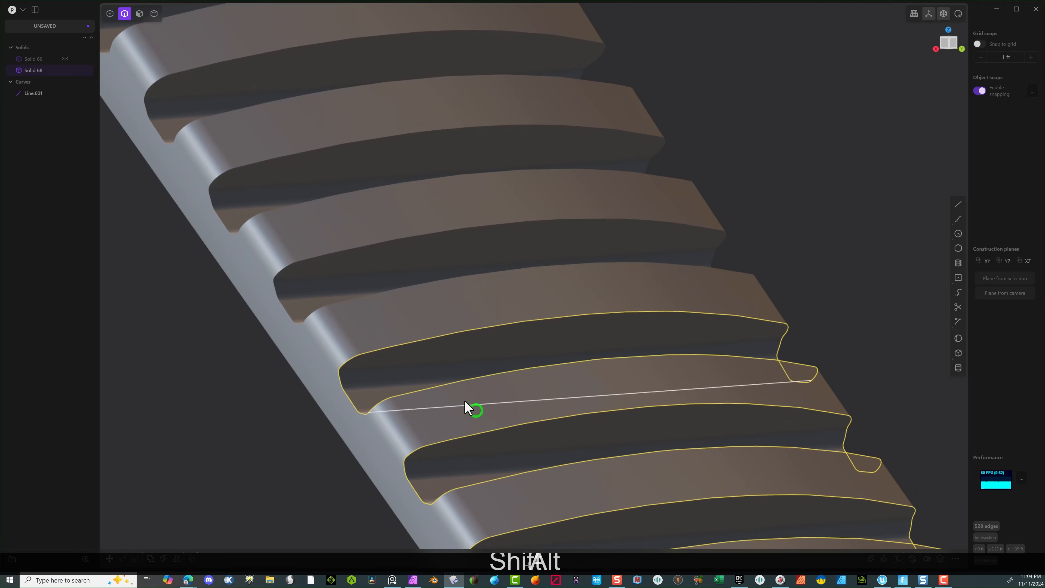
left_click(348, 302, "alt+shift")
left_click(308, 208, "alt+shift")
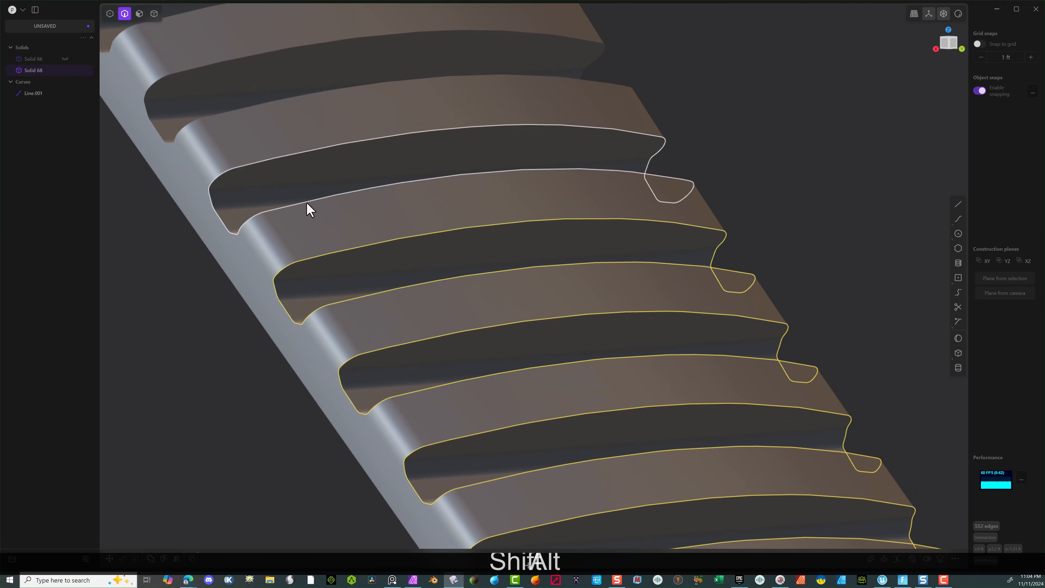
left_click(264, 111, "alt+shift")
middle_click_drag(251, 107, 373, 380, "shift")
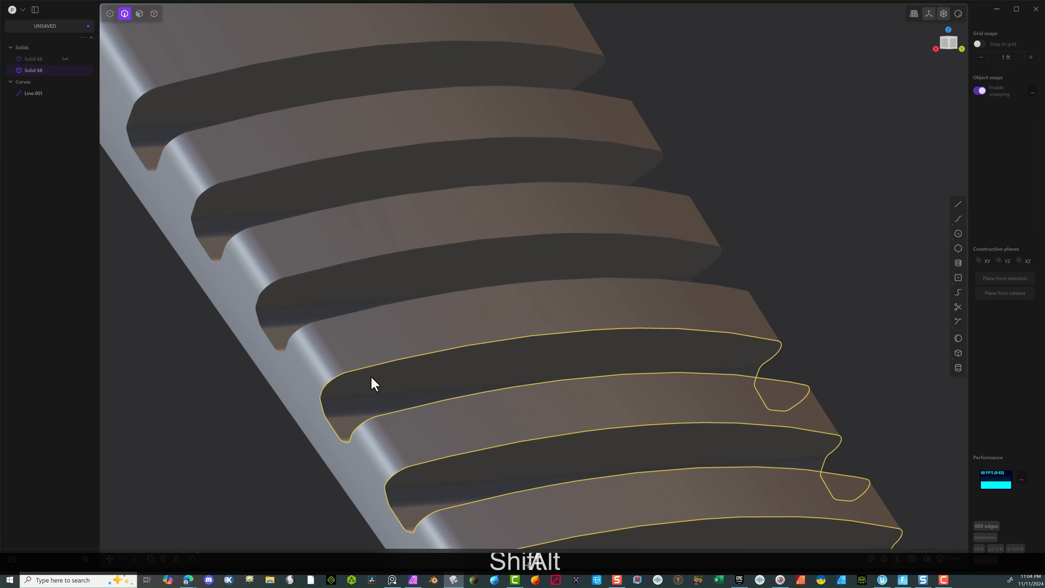
left_click(343, 321, "alt+shift")
left_click(294, 217, "alt+shift")
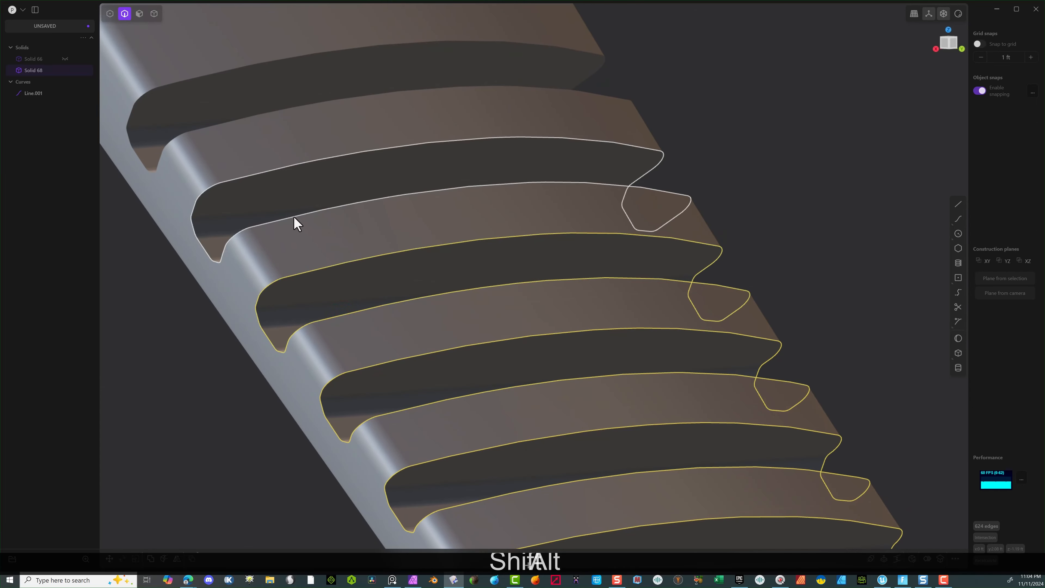
left_click(301, 120, "alt+shift")
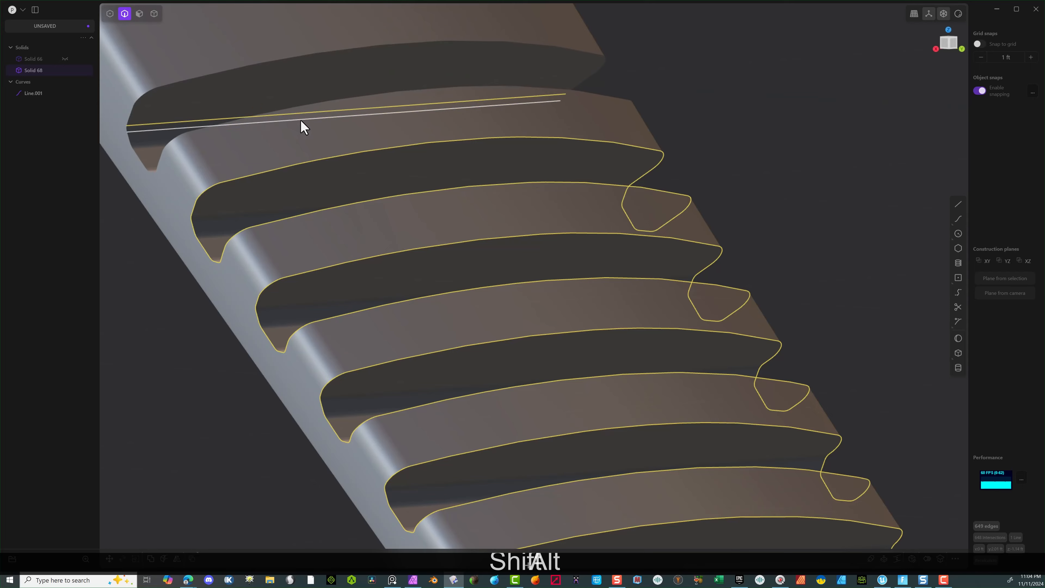
middle_click_drag(301, 121, 386, 274, "shift")
scroll(387, 275, "up", 4)
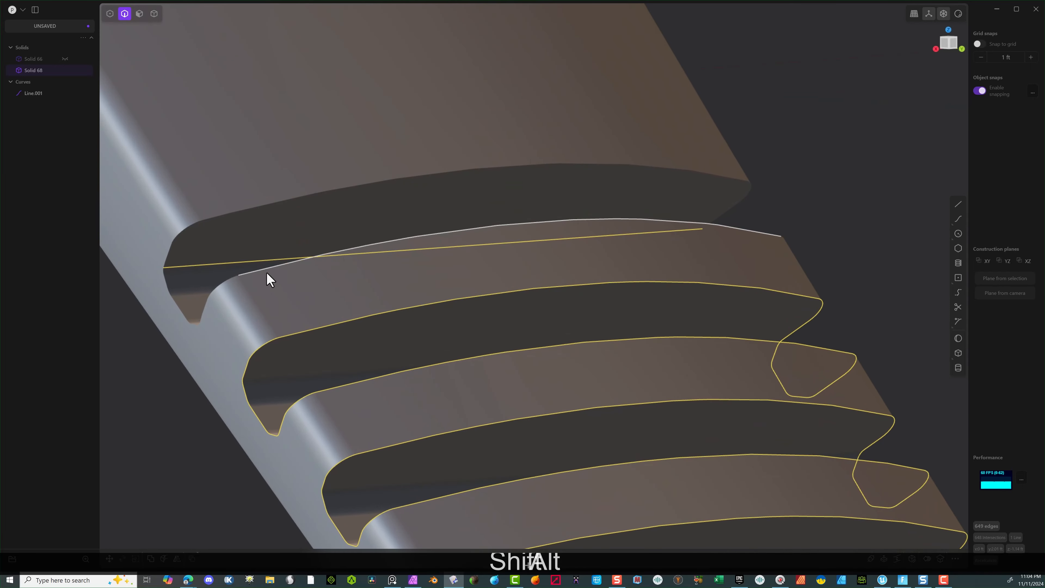
key("ctrl+z")
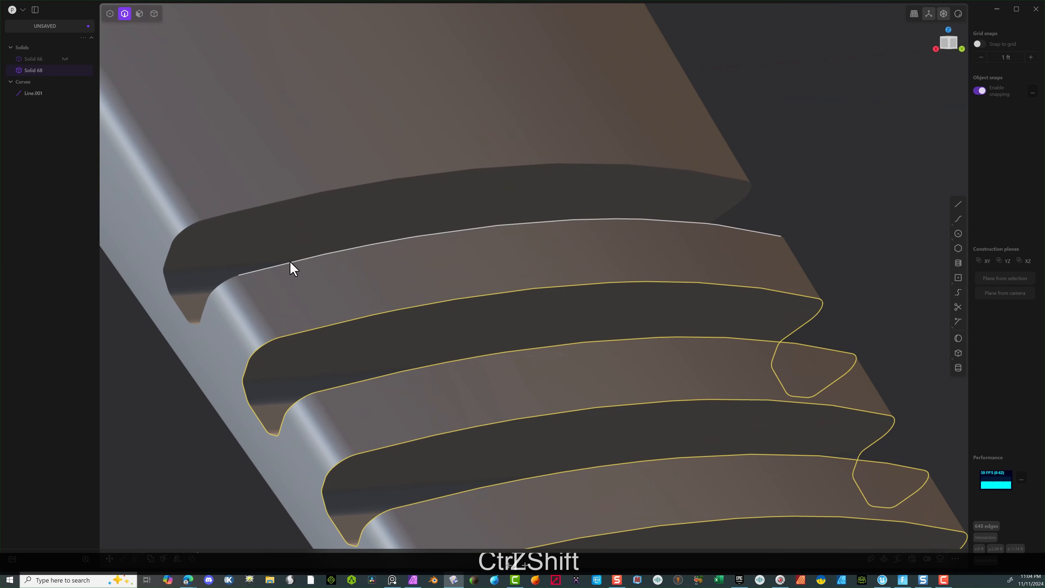
left_click(290, 268, "alt+shift")
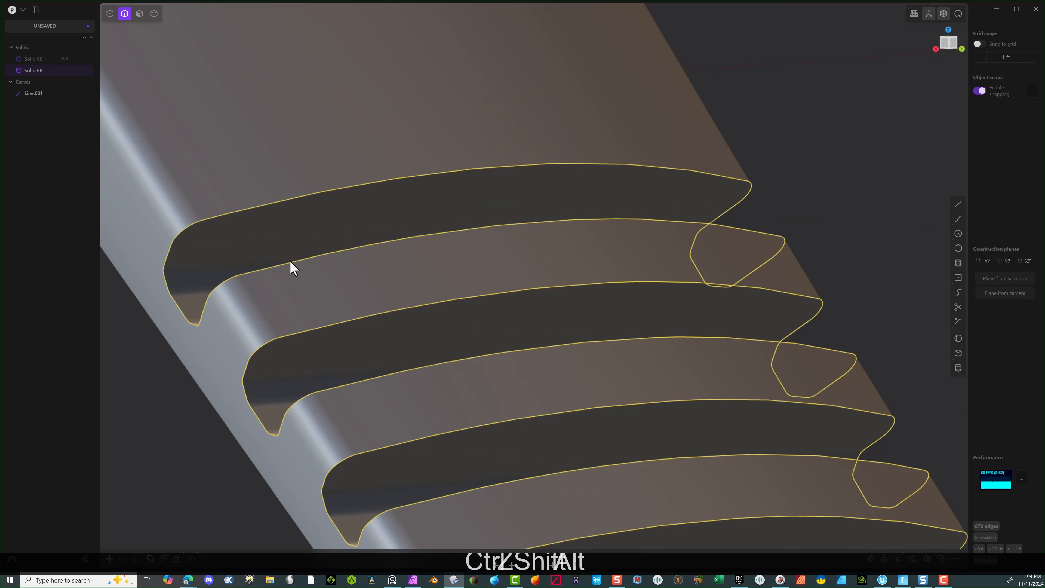
middle_click_drag(485, 301, 413, 194, "shift")
scroll(413, 194, "down", 3)
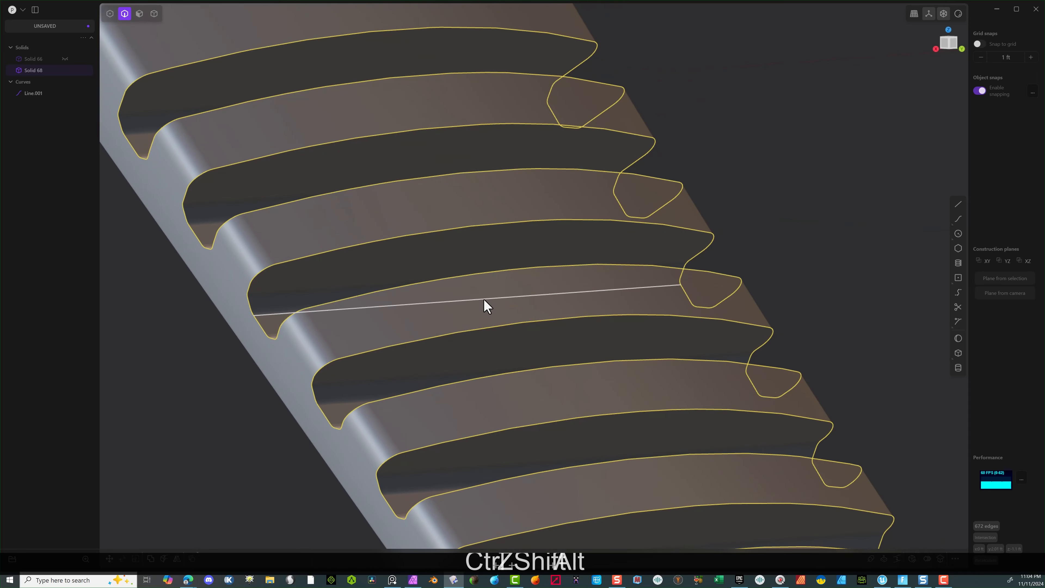
Step: Round all the selected groove rims with a conic fillet of about 0.0026 ft
key("b")
middle_click_drag(485, 303, 608, 375, "shift")
scroll(606, 368, "down", 3)
scroll(346, 236, "up", 12)
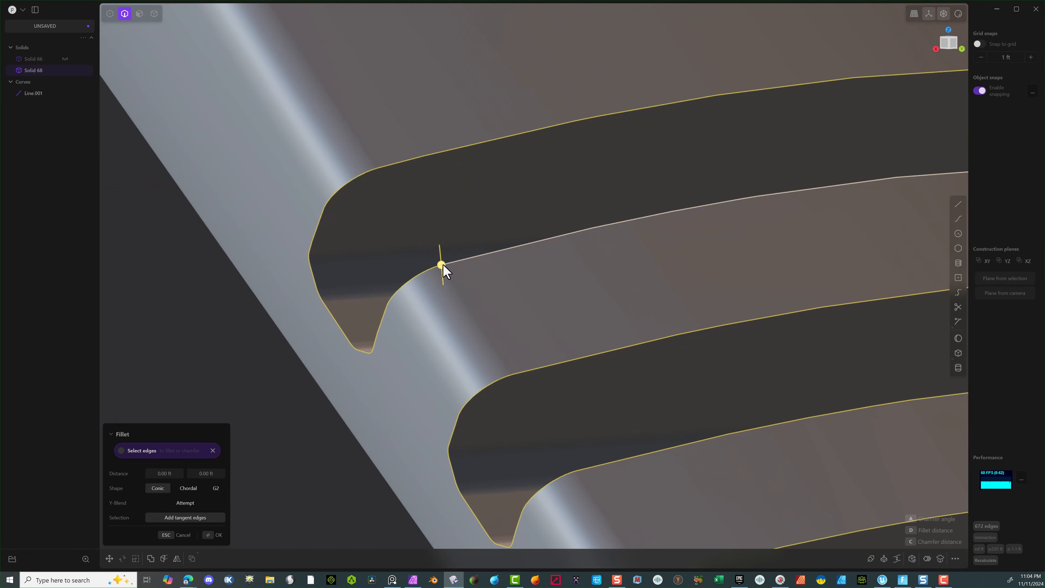
left_click(442, 265)
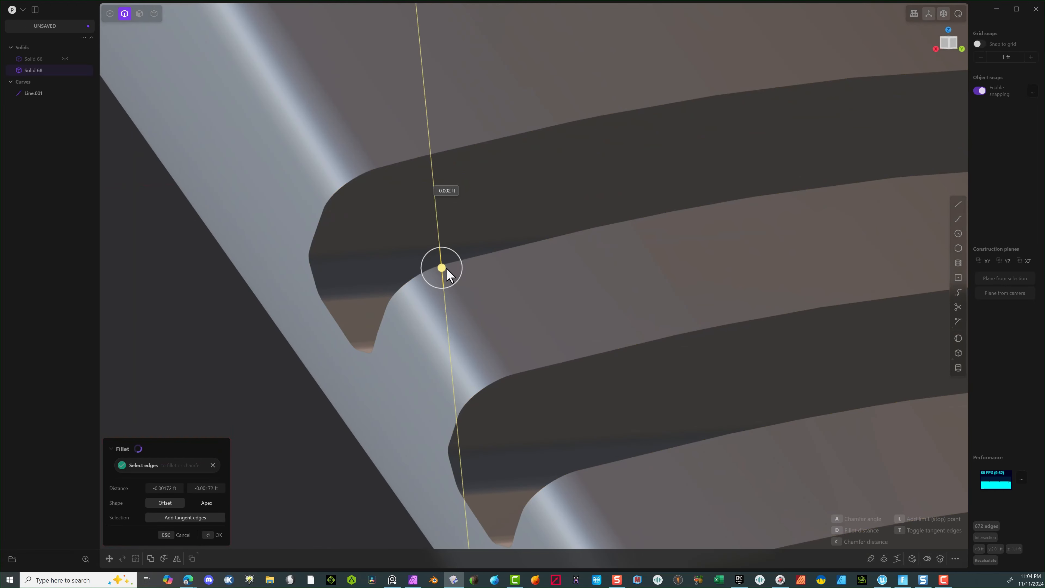
left_click_drag(445, 268, 445, 263)
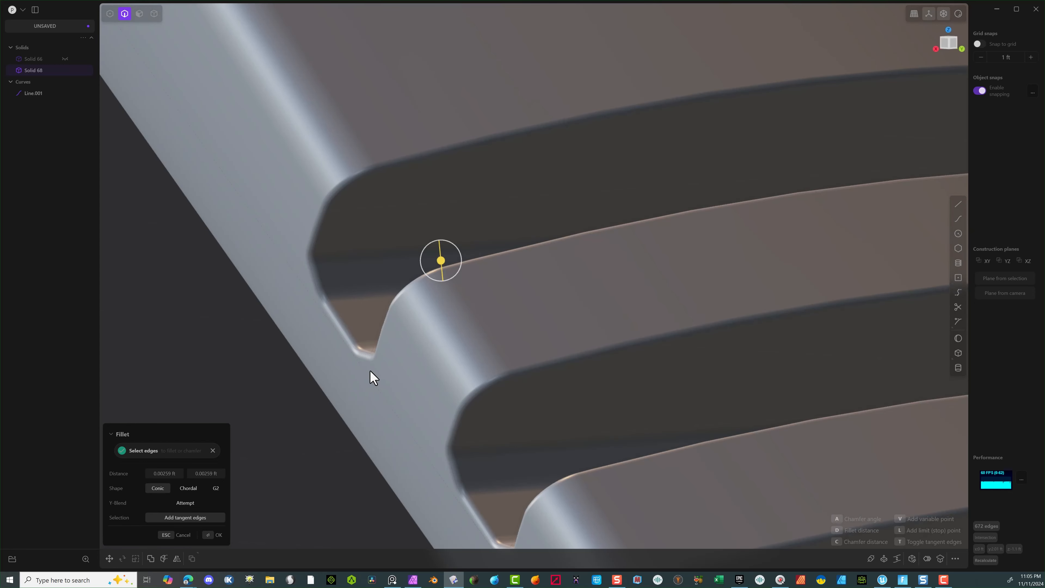
scroll(405, 241, "down", 5)
scroll(461, 223, "down", 8)
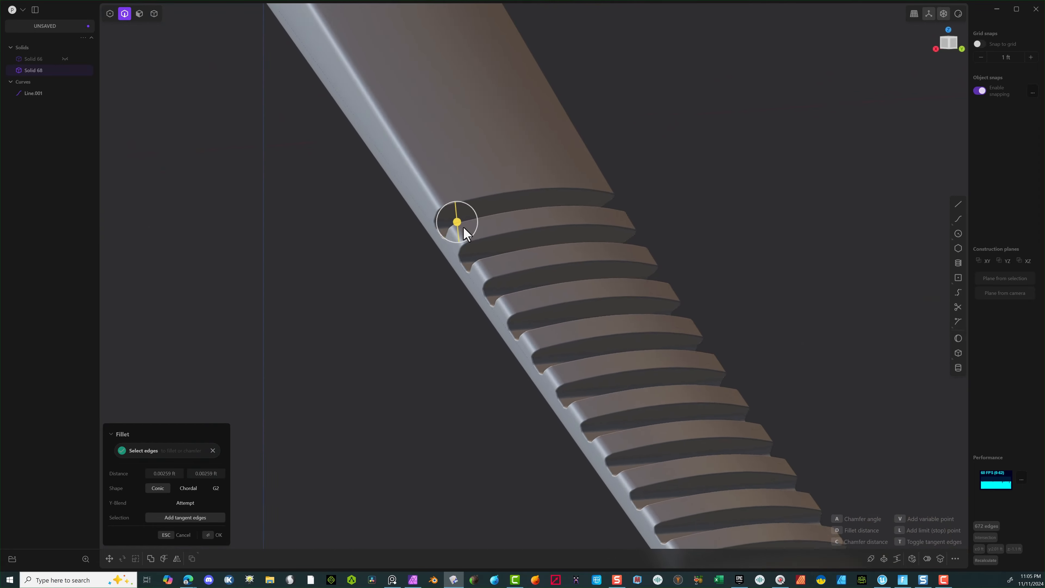
middle_click_drag(428, 313, 446, 285)
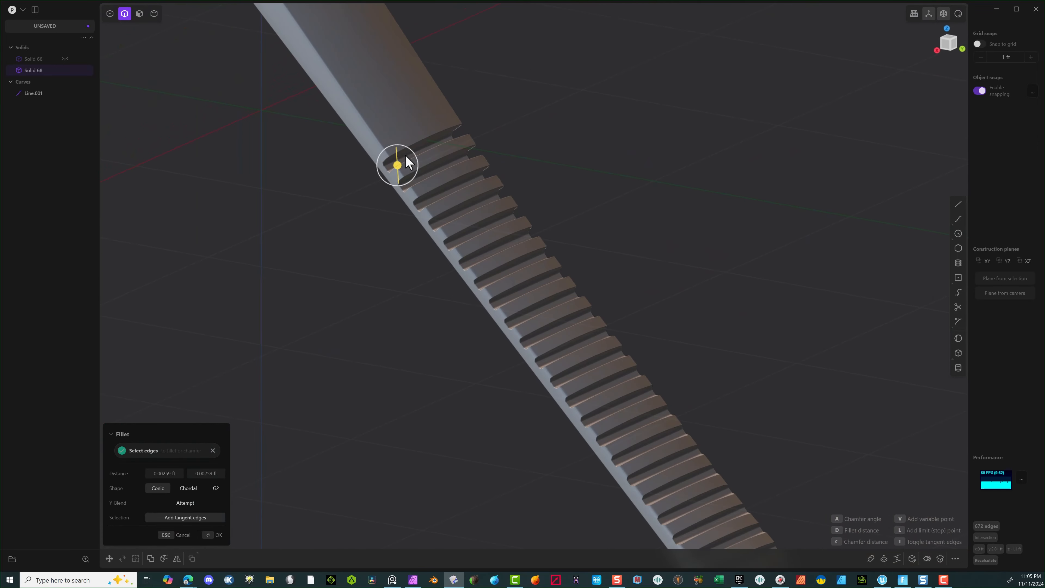
scroll(405, 163, "up", 10)
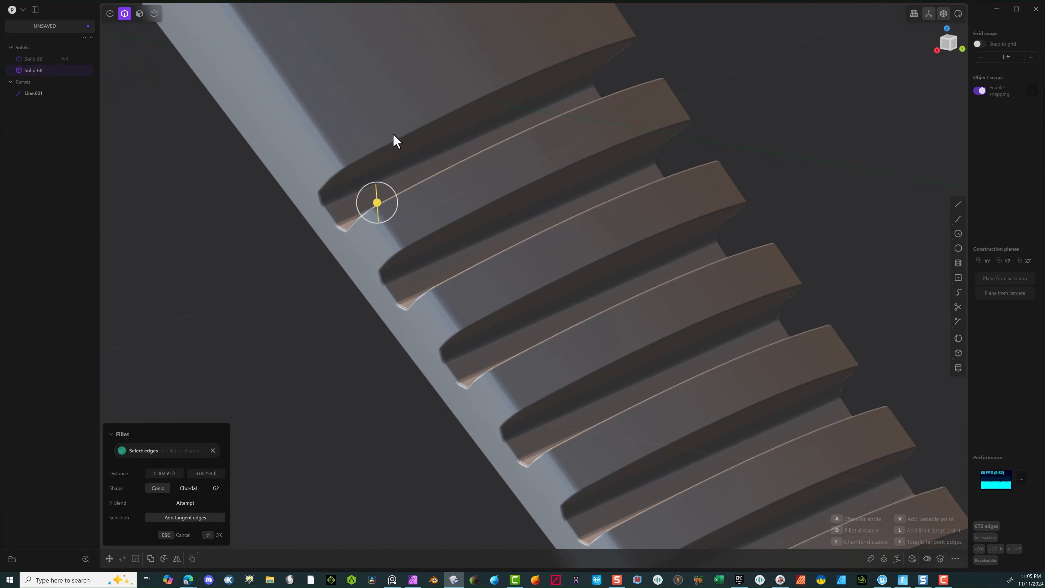
left_click(217, 534)
Step: Select the grooved strip Solid 68 and unhide the main body Solid 66
scroll(268, 269, "down", 5)
scroll(259, 301, "down", 12)
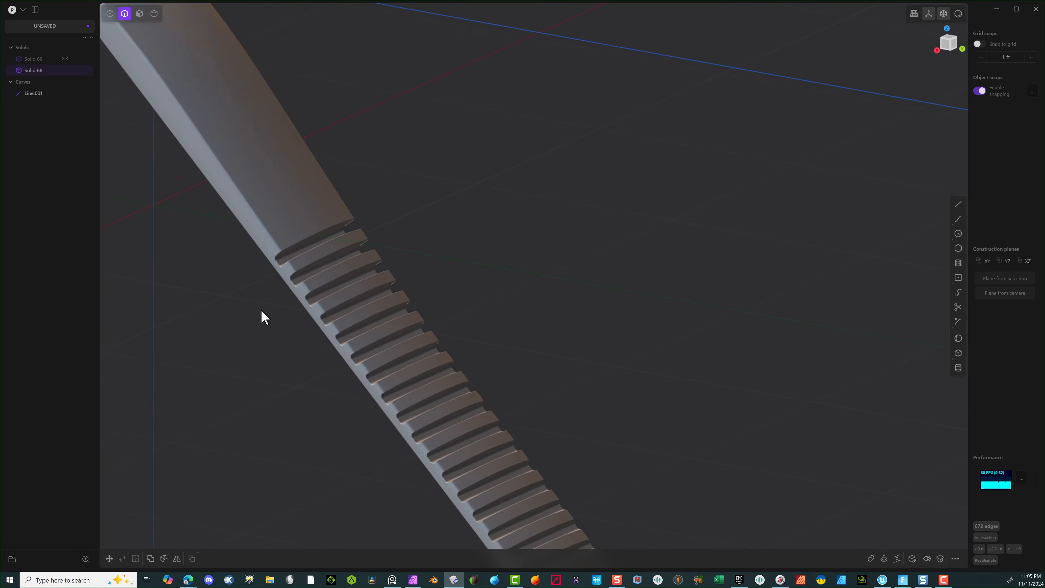
middle_click_drag(464, 284, 738, 211, "shift")
right_click_drag(737, 211, 791, 308)
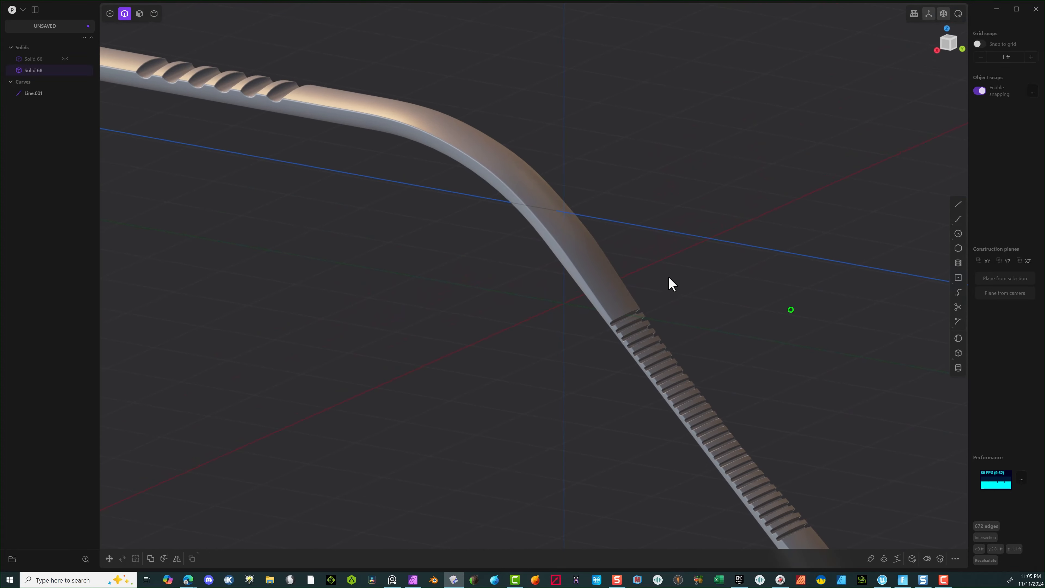
scroll(617, 247, "down", 4)
right_click_drag(325, 136, 411, 224)
middle_click_drag(439, 194, 477, 201)
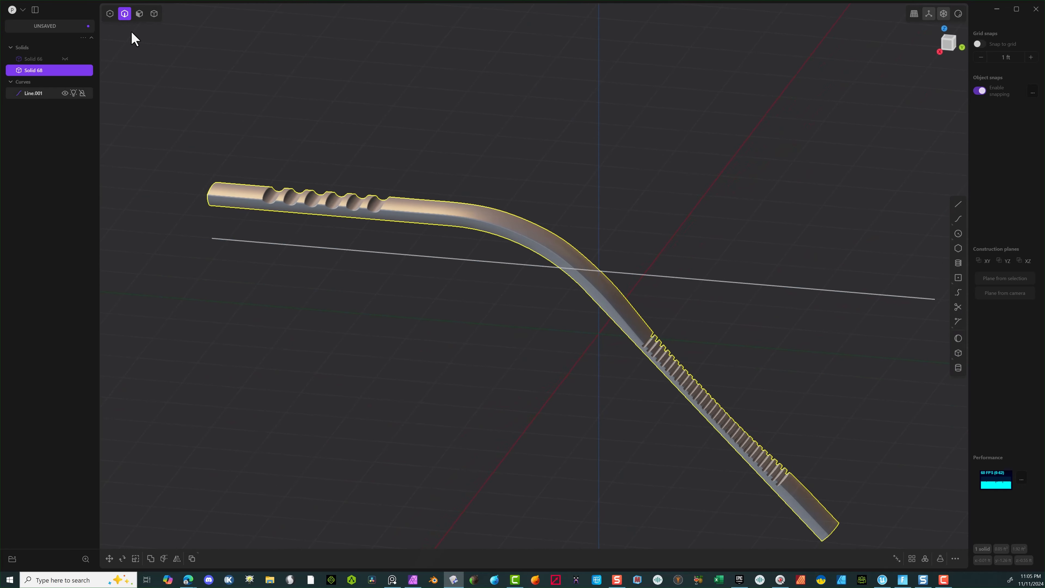
left_click(66, 59)
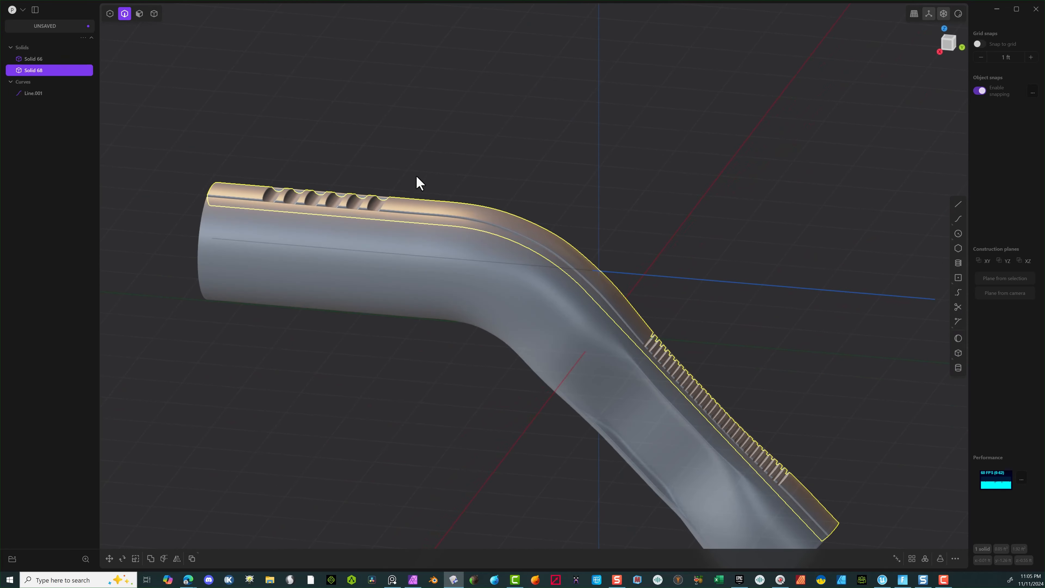
Step: Examine from several angles how the grooved strip fits the main body along the bend and grip
scroll(649, 211, "up", 2)
scroll(663, 321, "down", 4)
right_click_drag(670, 395, 613, 377)
middle_click_drag(613, 379, 636, 442)
scroll(636, 444, "up", 8)
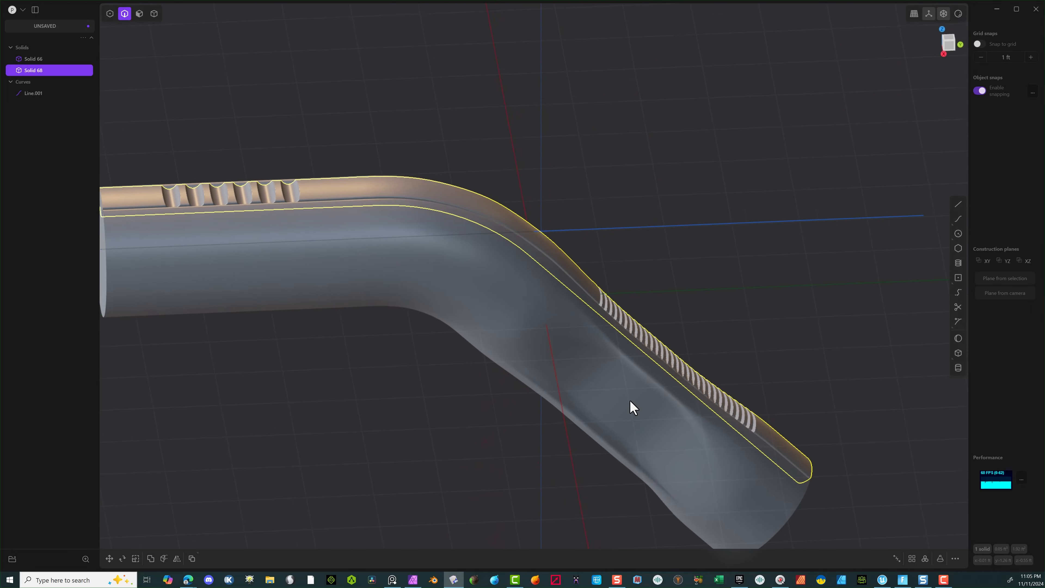
scroll(562, 343, "down", 5)
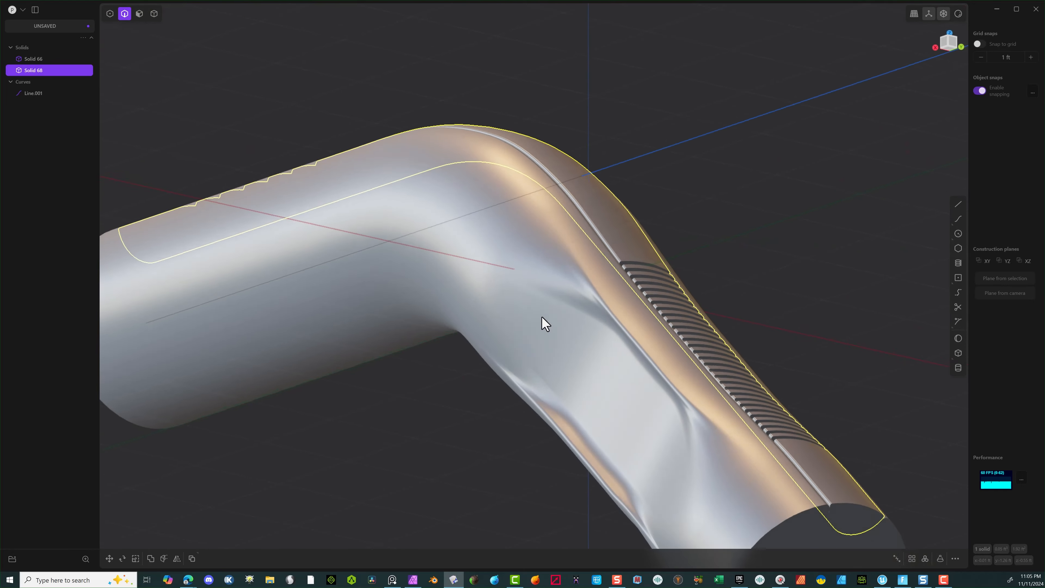
middle_click_drag(543, 322, 558, 366)
scroll(564, 405, "up", 5)
scroll(564, 405, "down", 1)
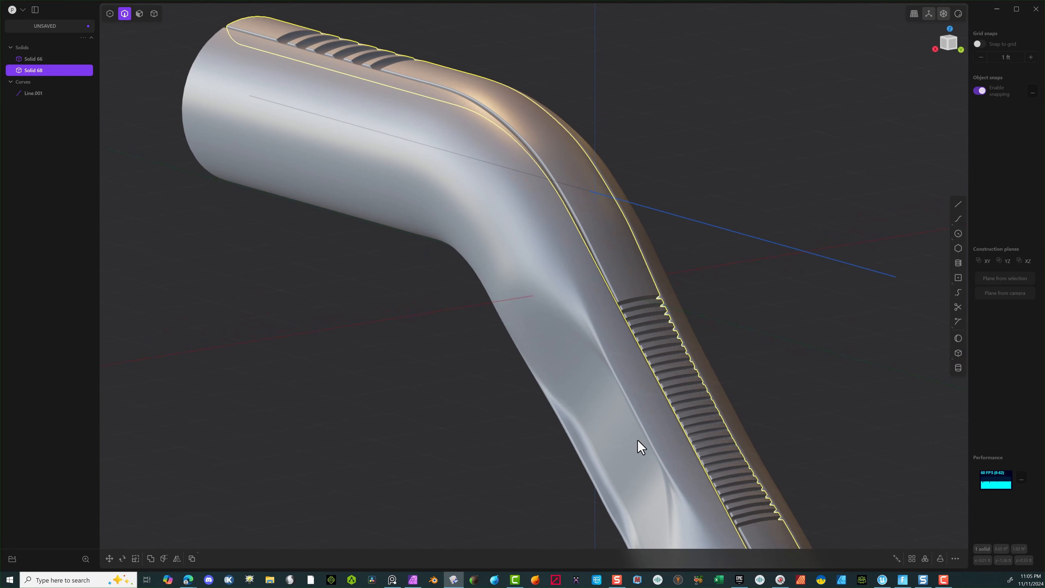
scroll(564, 387, "down", 5)
scroll(583, 363, "up", 2)
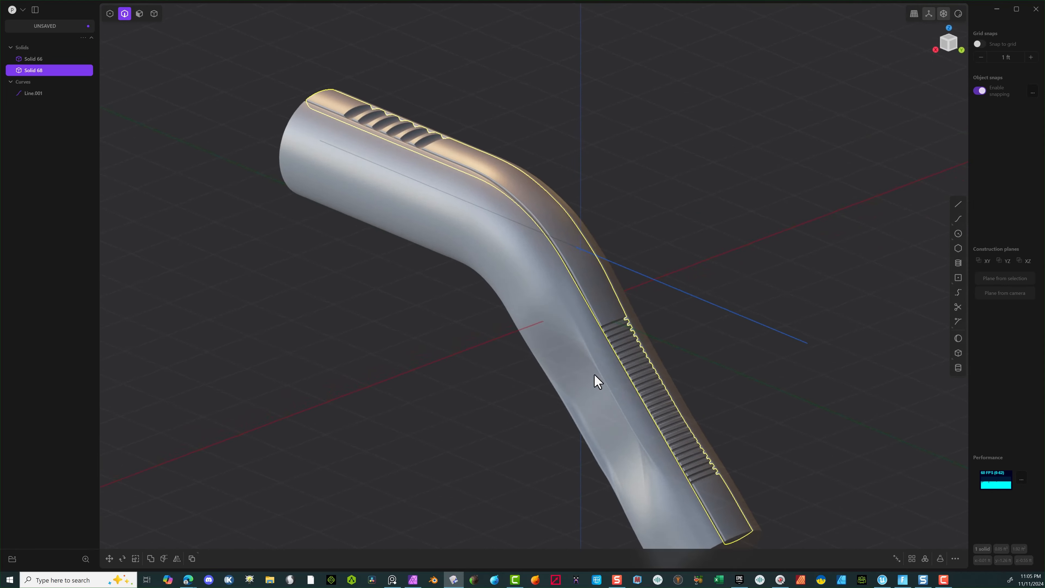
middle_click_drag(595, 374, 635, 352)
scroll(516, 143, "up", 2)
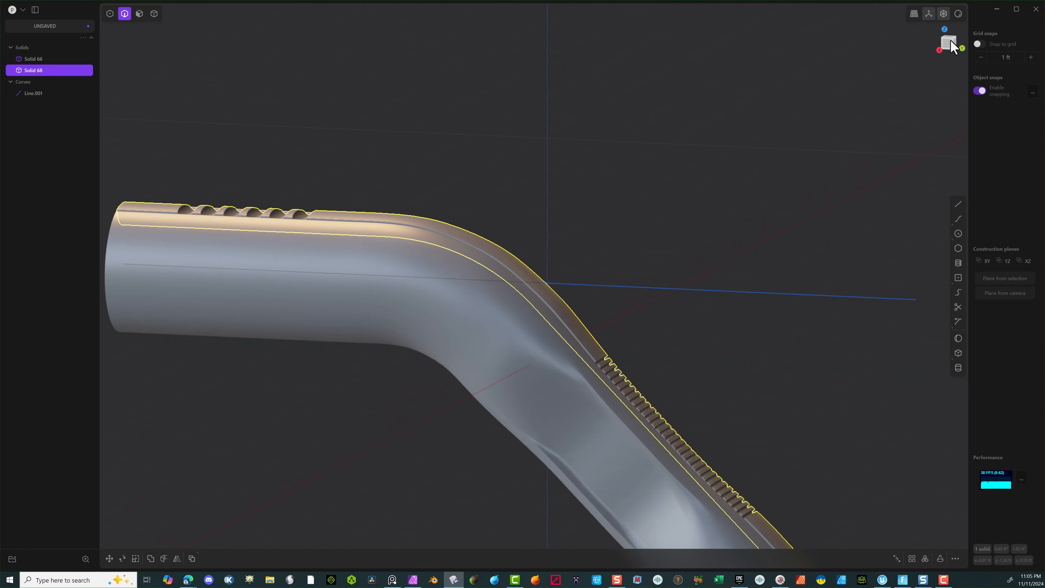
Step: In the right view, draw a circle of about 1.07 ft radius centred on the tube's axis line just before the bend
left_click(951, 40)
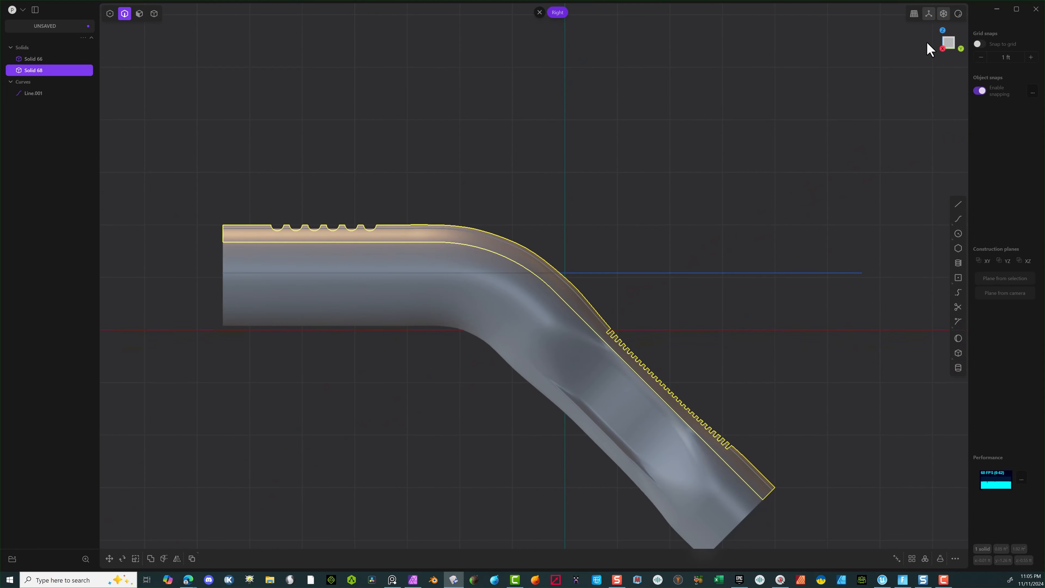
scroll(531, 288, "up", 3)
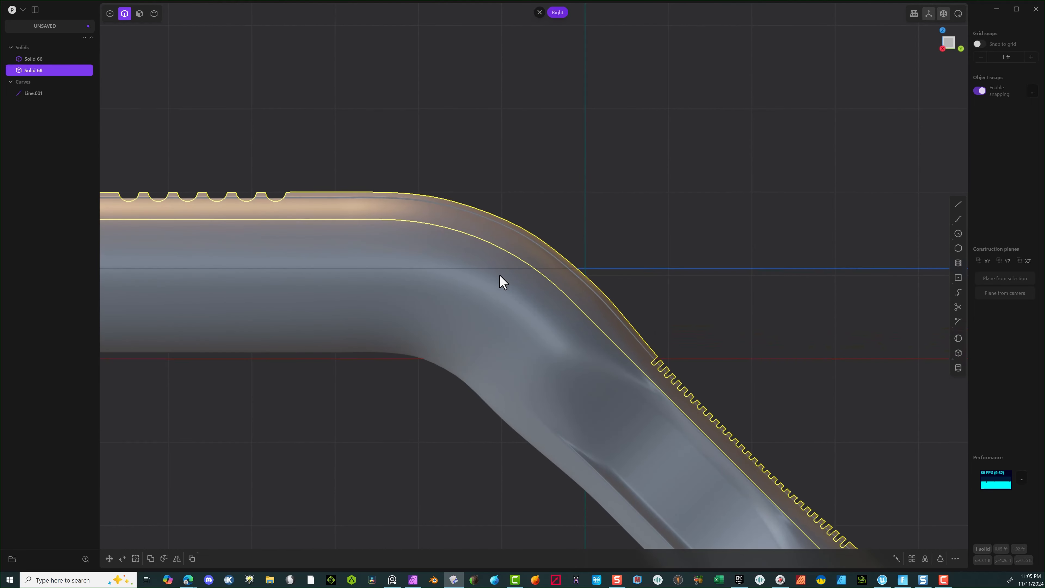
scroll(498, 303, "down", 5)
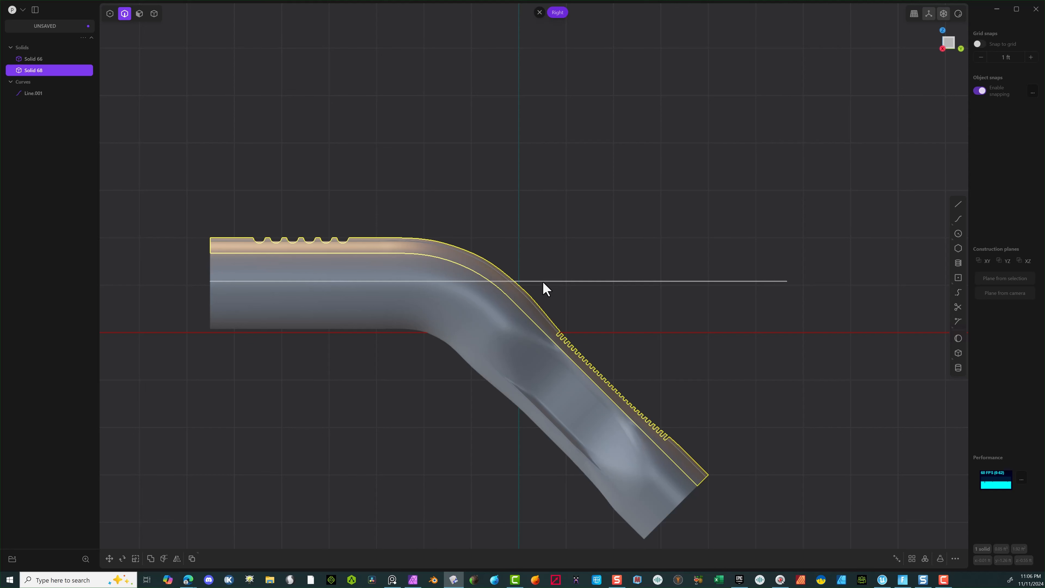
left_click(958, 234)
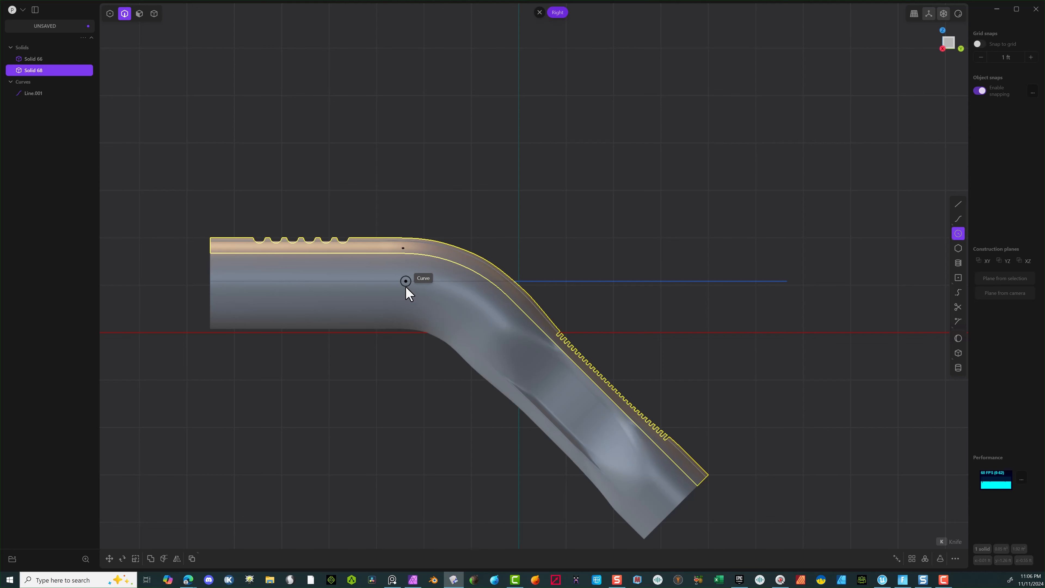
left_click(410, 287)
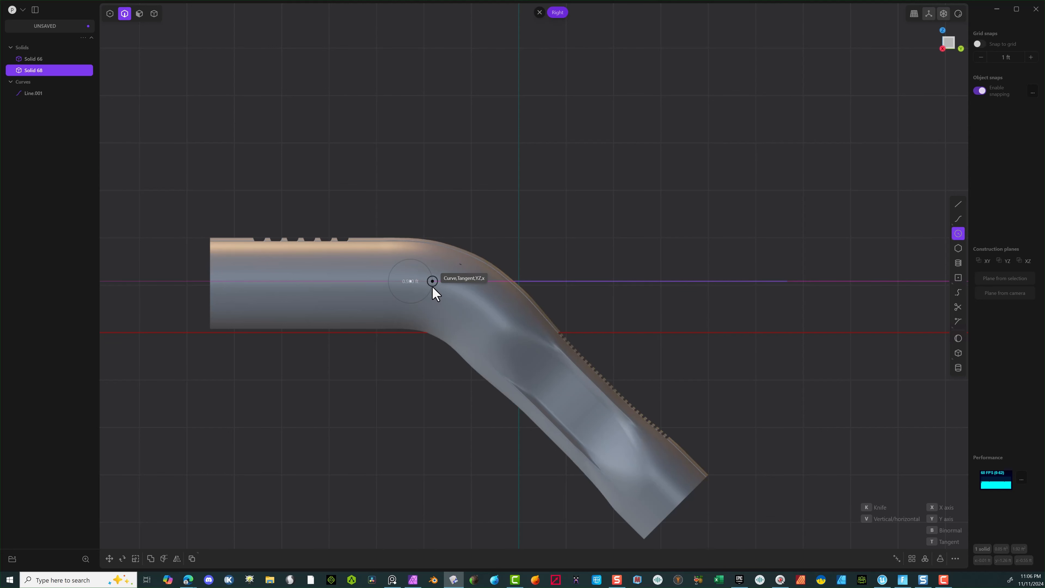
left_click(462, 281)
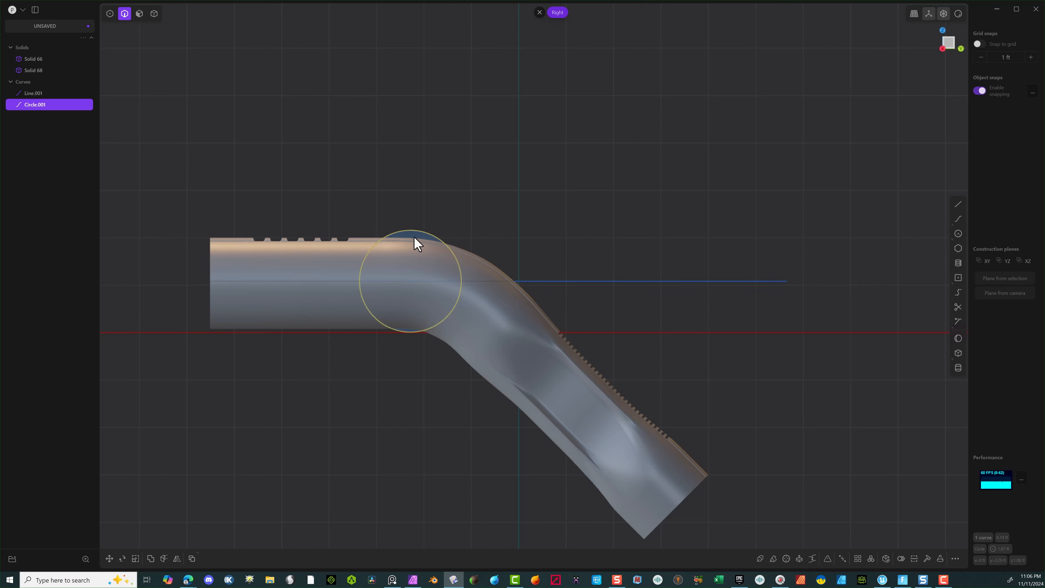
Step: Move the circle about 0.5 ft along the Y axis towards the straight section's open end
key("g")
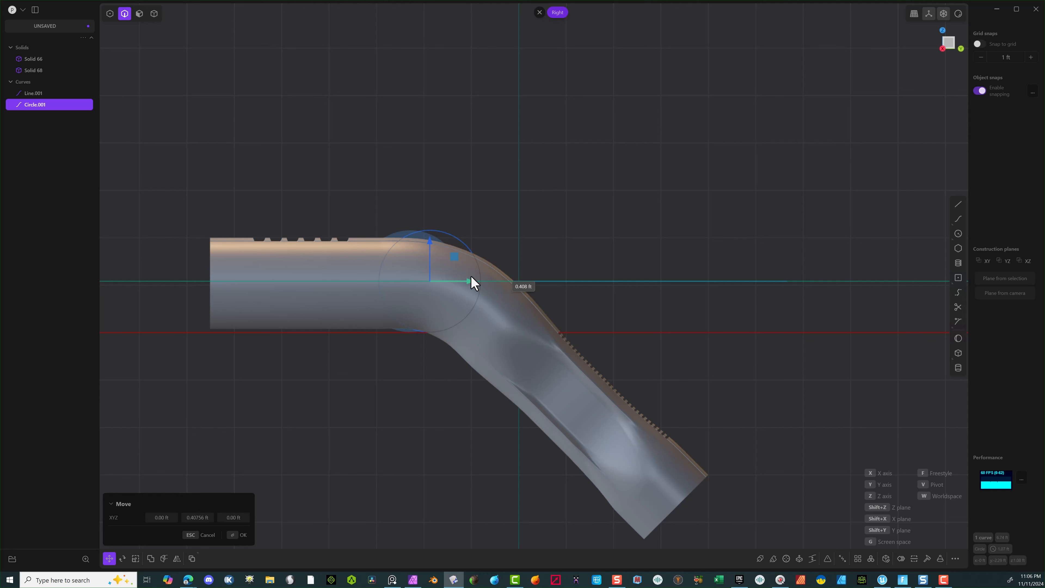
left_click_drag(471, 277, 471, 278)
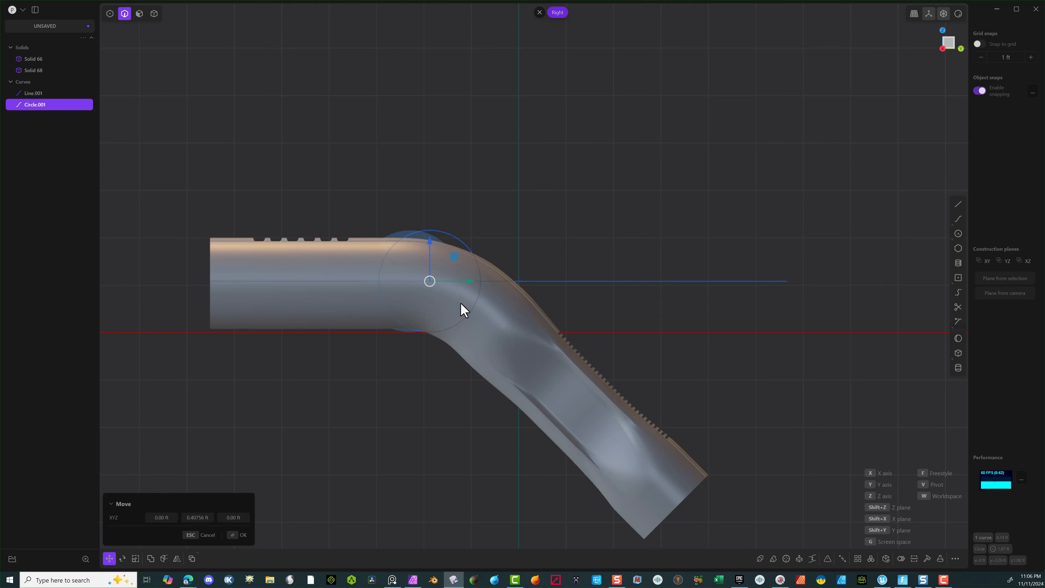
left_click_drag(465, 283, 416, 283)
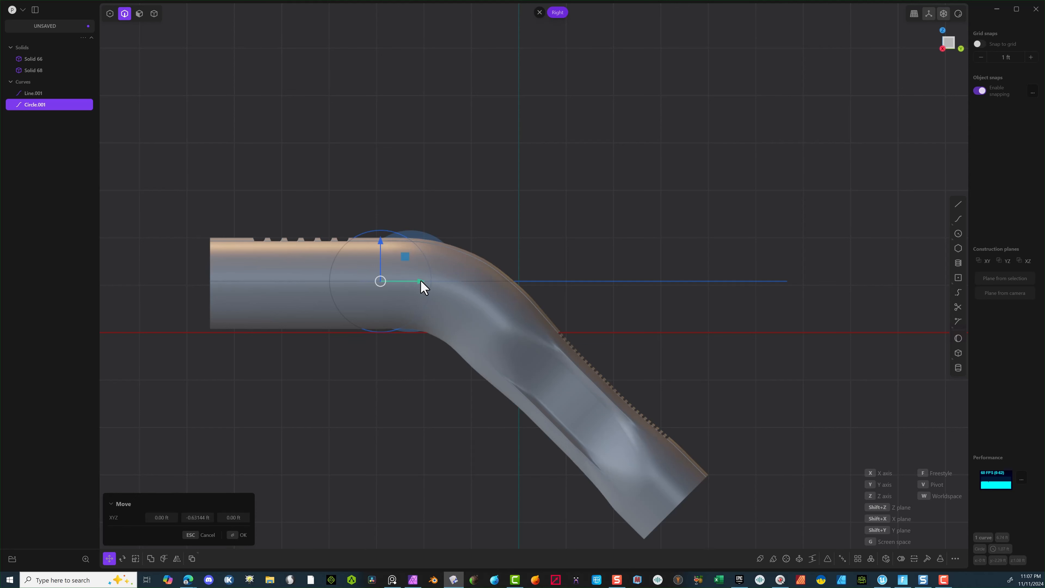
left_click_drag(424, 287, 431, 284)
left_click(236, 534)
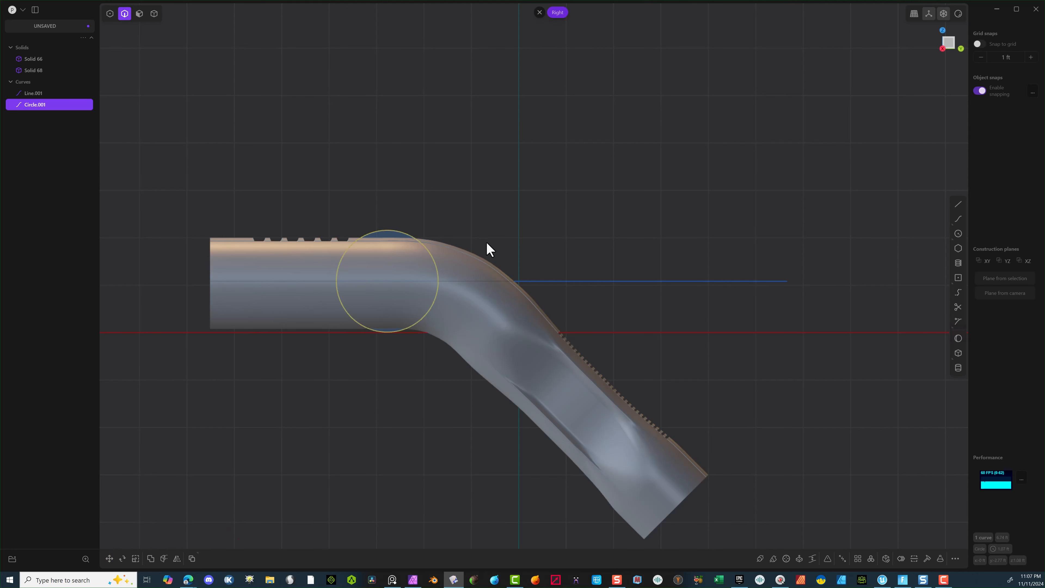
Step: Cut the main body Solid 66 with the circle as the cutter
left_click(154, 13)
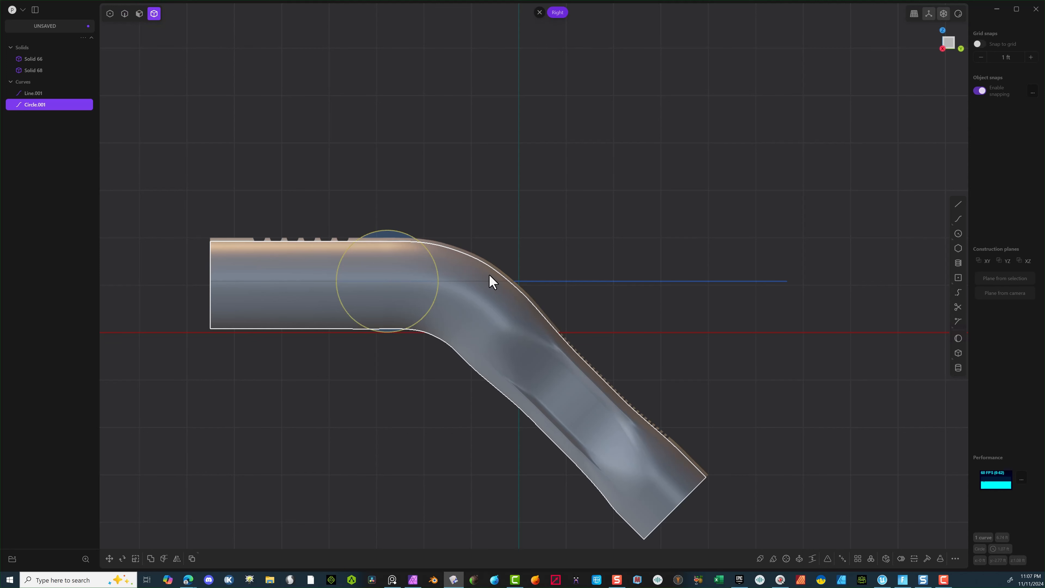
left_click(484, 284)
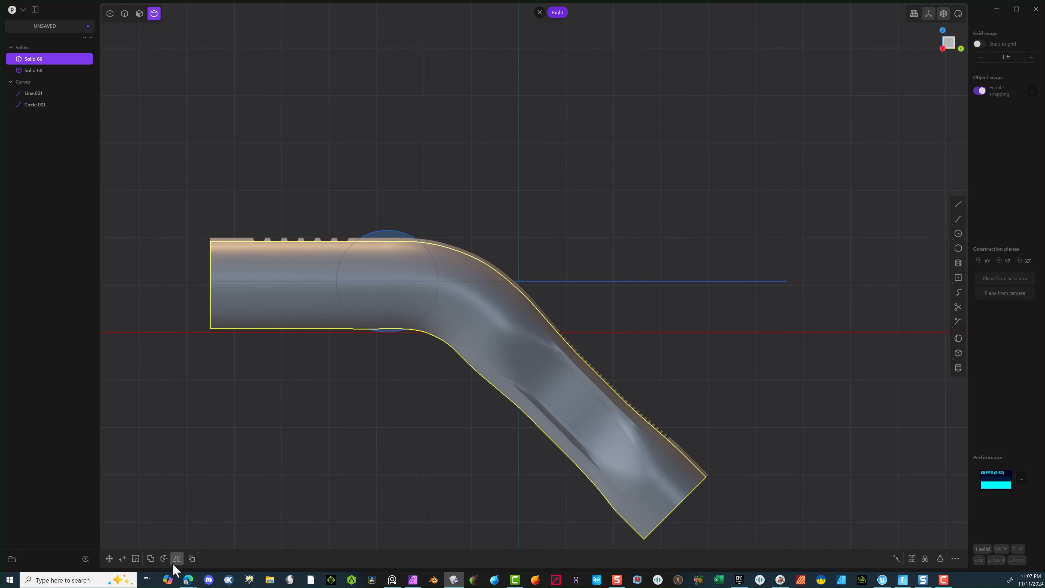
left_click(164, 558)
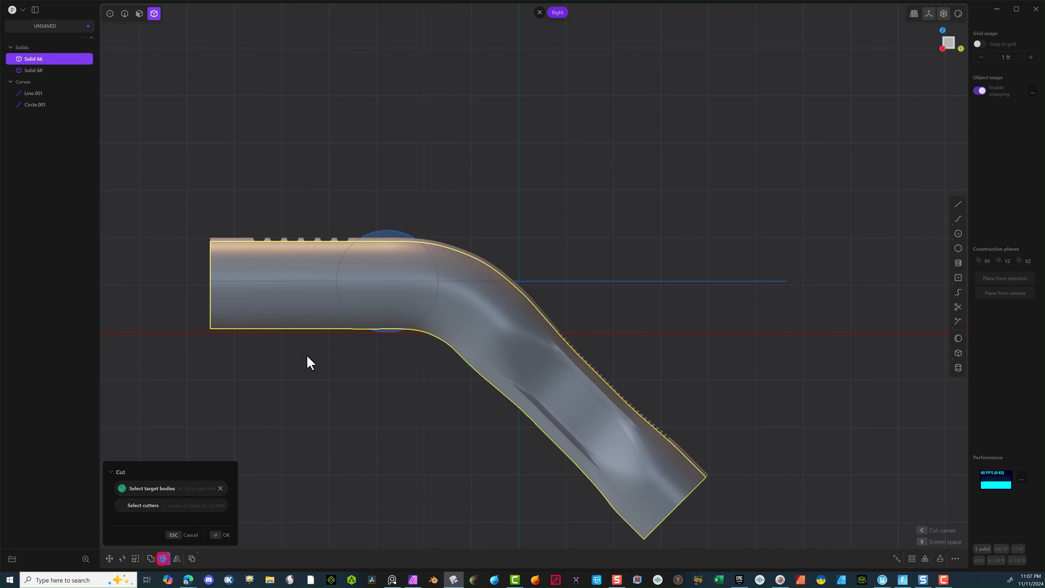
left_click(380, 231)
left_click(224, 535)
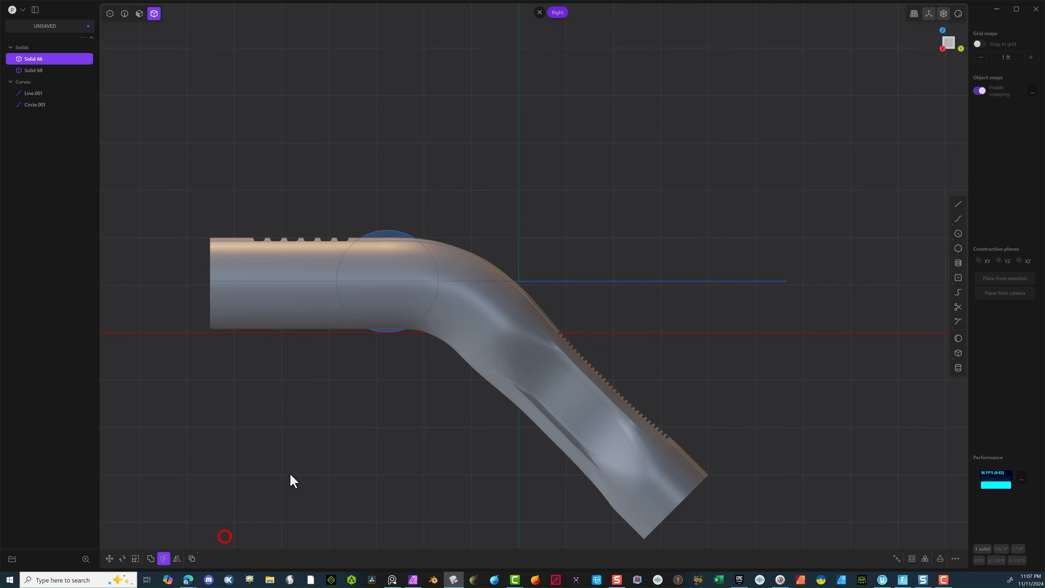
Step: Cut the grooved strip Solid 68 with the same circle
left_click(435, 243)
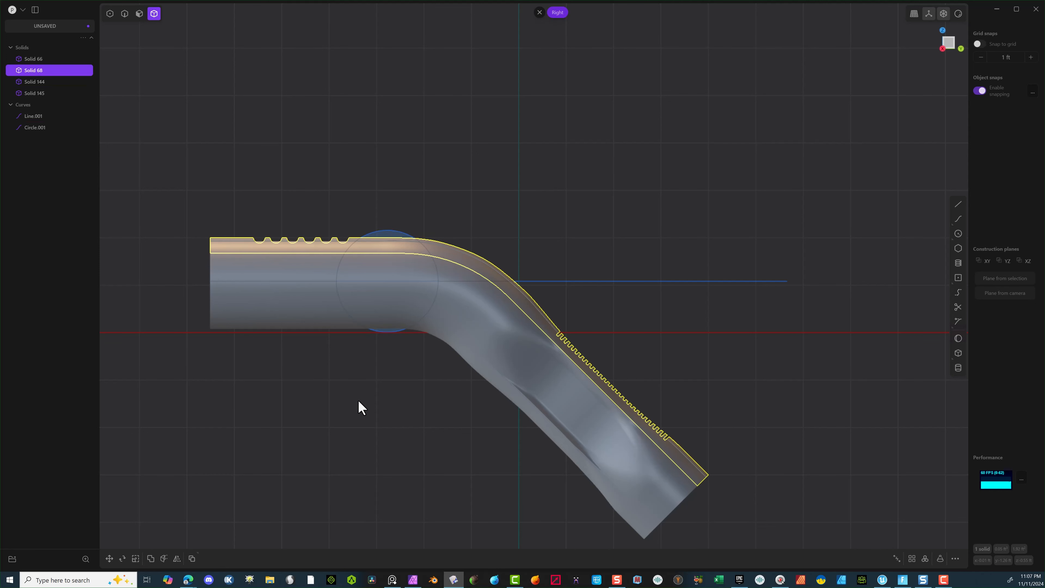
left_click(164, 558)
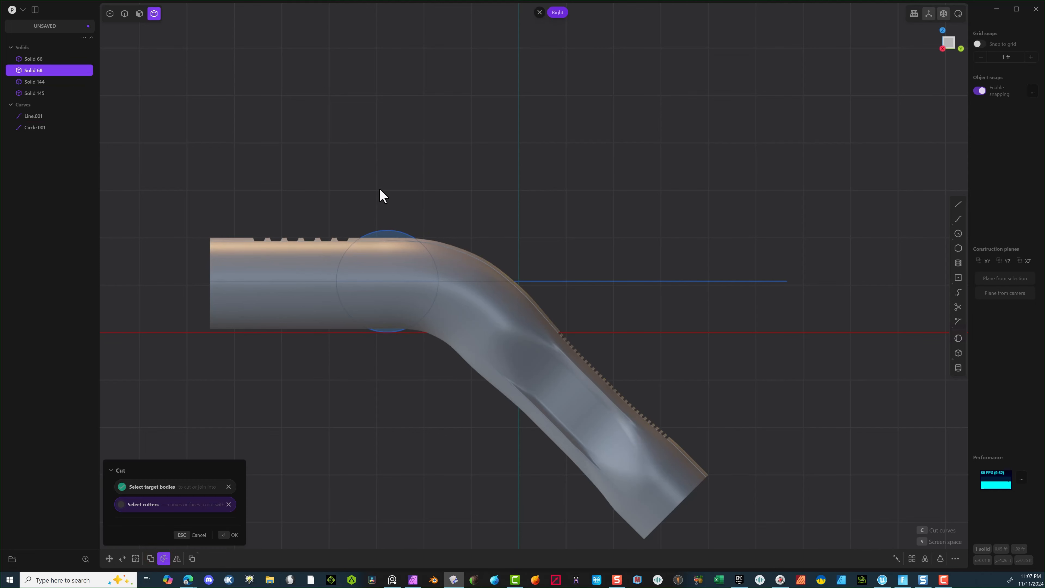
left_click(377, 235)
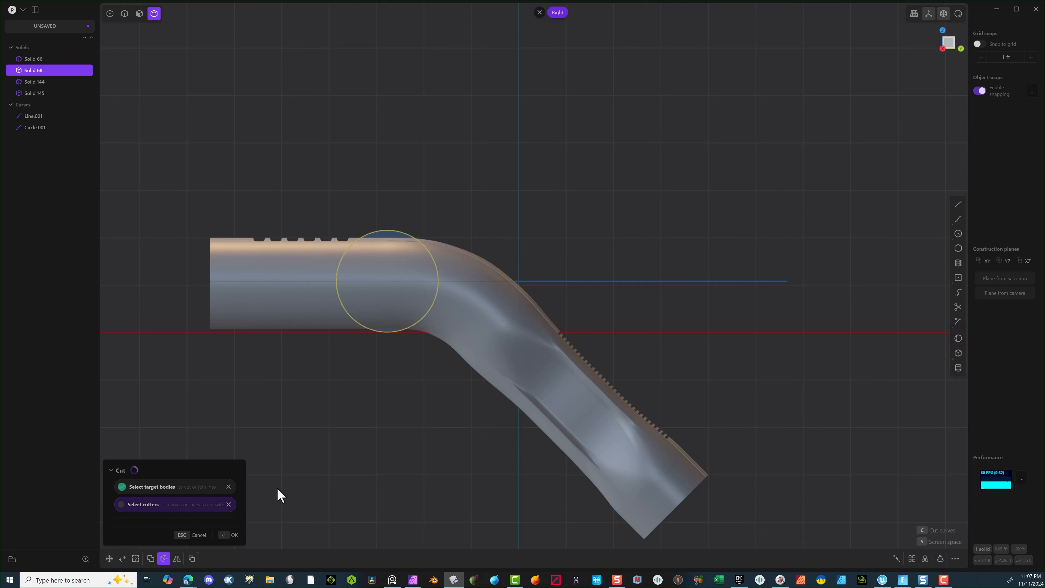
left_click(229, 535)
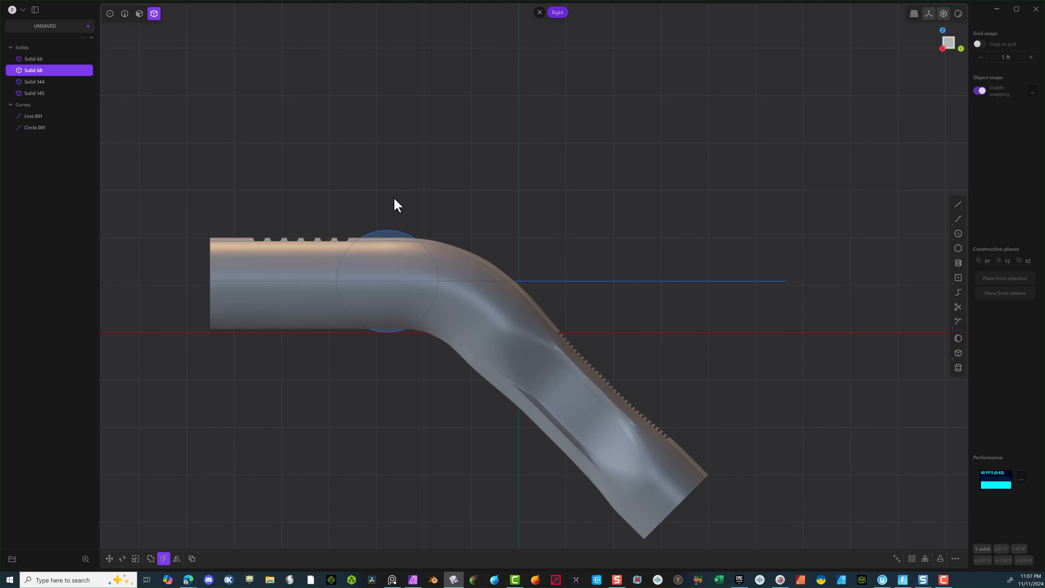
Step: Delete the pieces of the body and strip that lie inside the circle
left_click(374, 295)
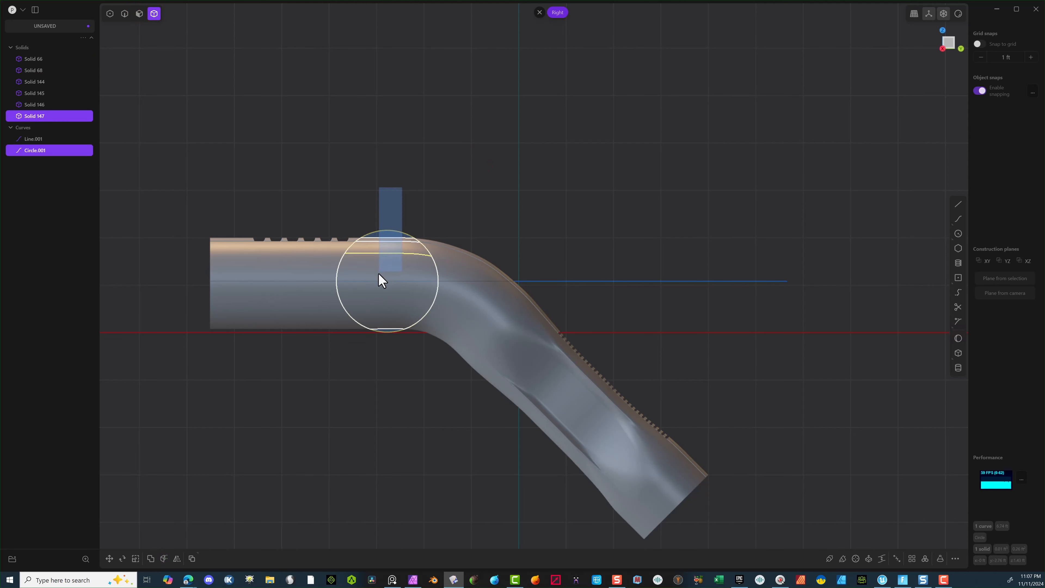
left_click(389, 238)
key("Delete")
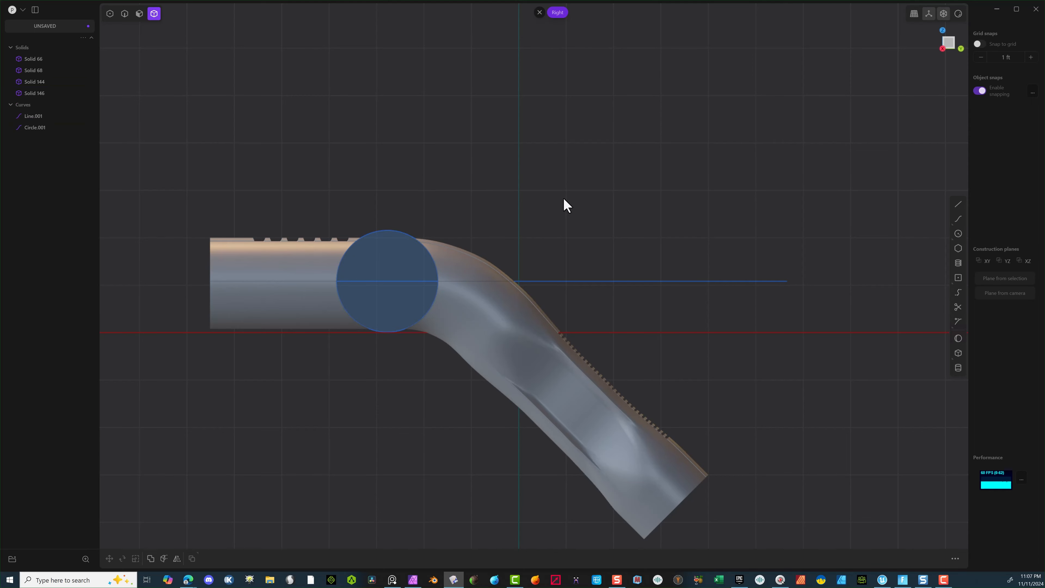
Step: Move the circle about 1.06 ft along the X axis, just outside the side of the handle
middle_click_drag(532, 194, 427, 288)
middle_click_drag(551, 255, 453, 259)
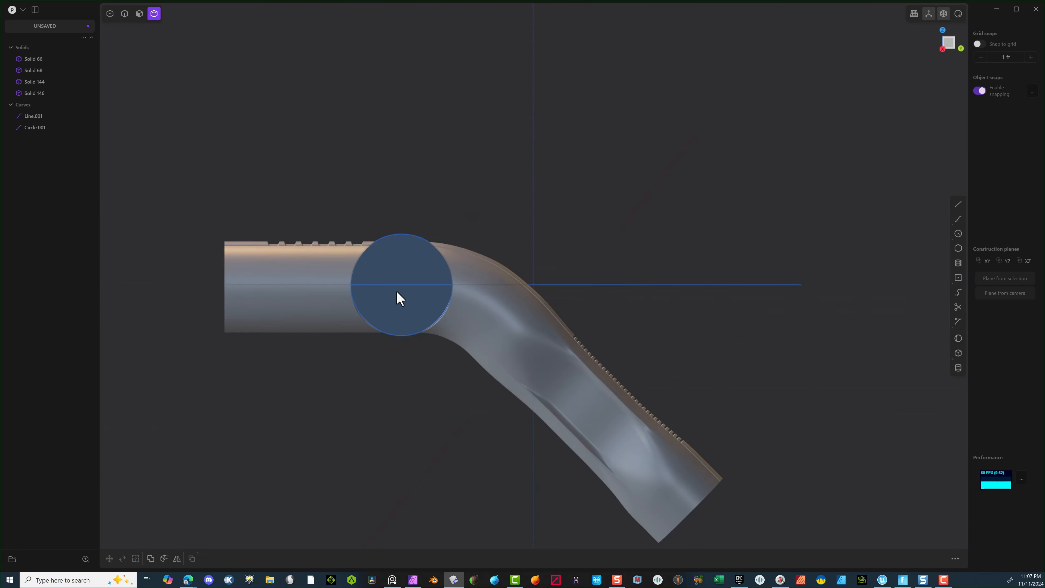
scroll(398, 288, "up", 3)
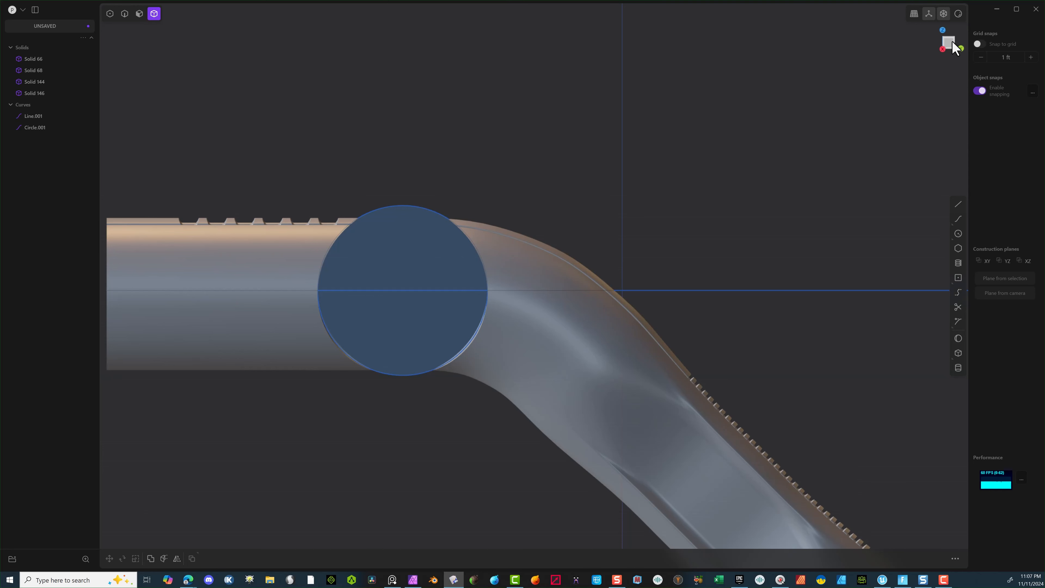
middle_click_drag(776, 122, 653, 122)
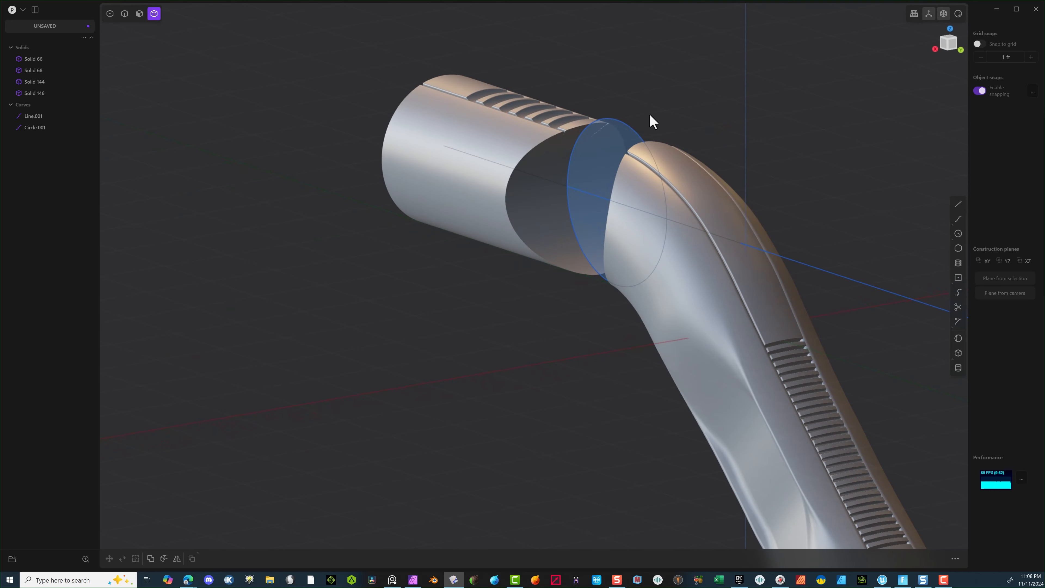
left_click(124, 14)
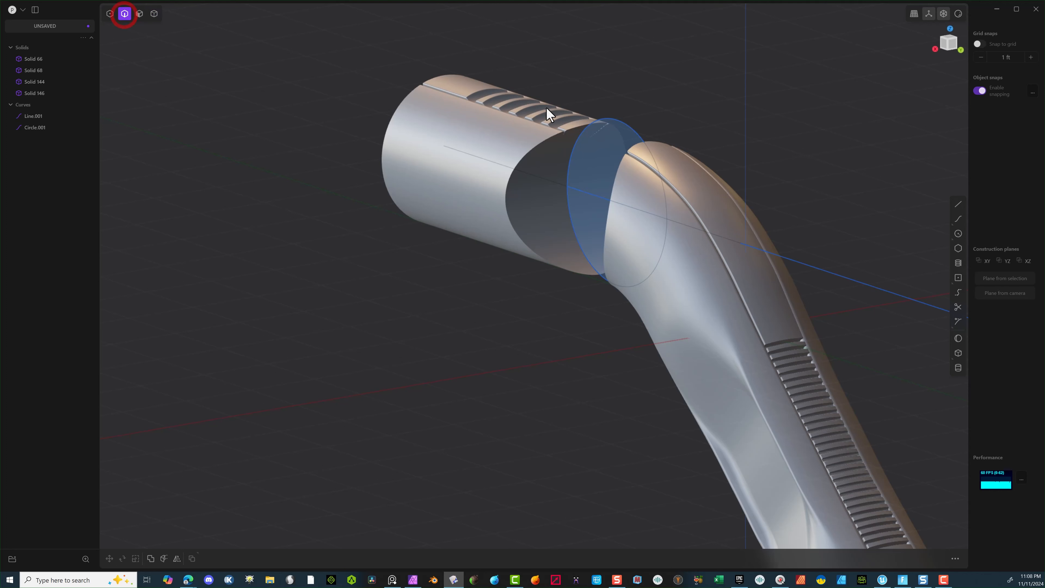
left_click(629, 121)
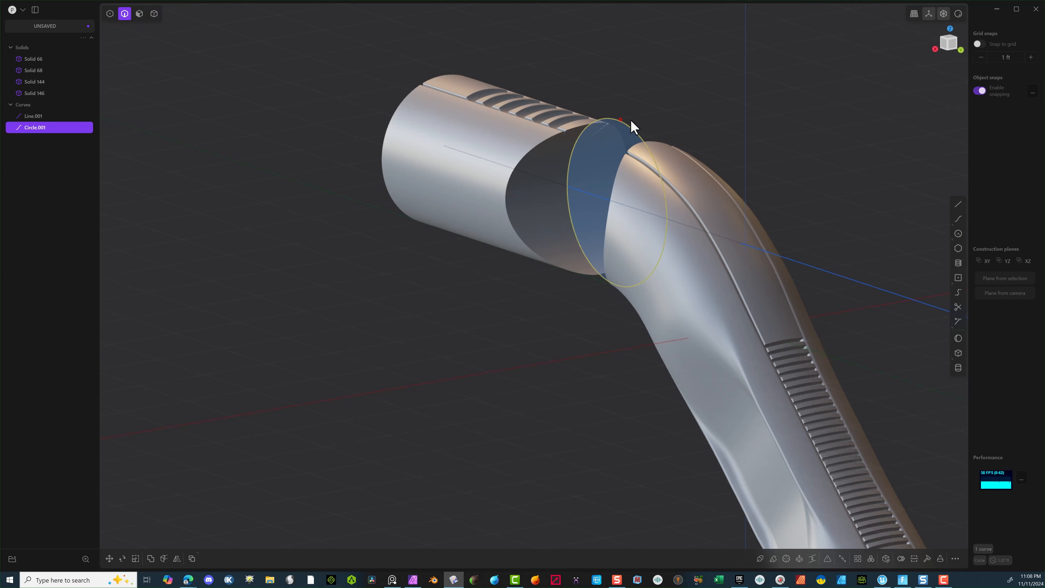
left_click(953, 33)
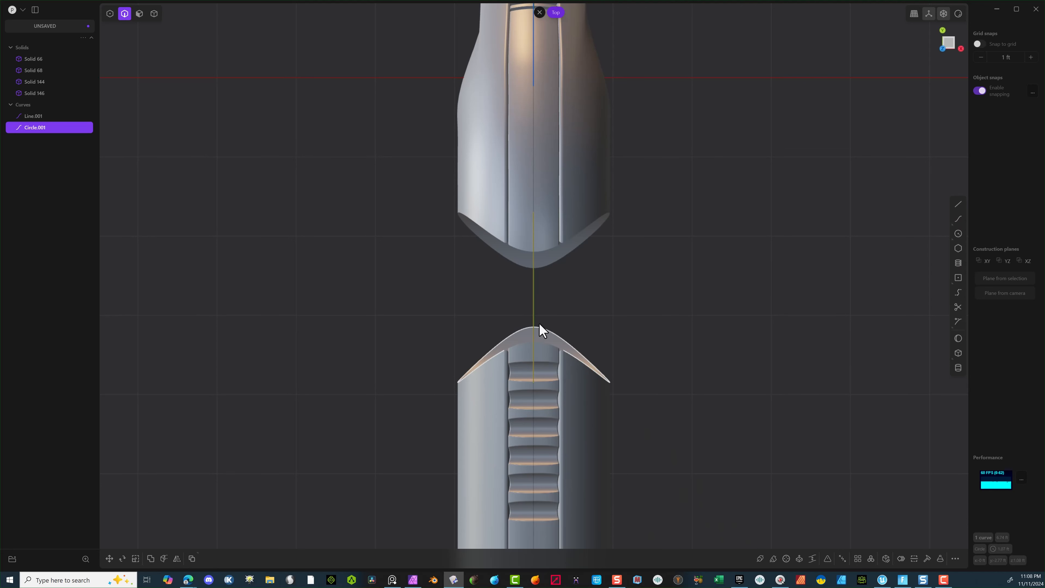
key("g")
left_click_drag(574, 297, 660, 298)
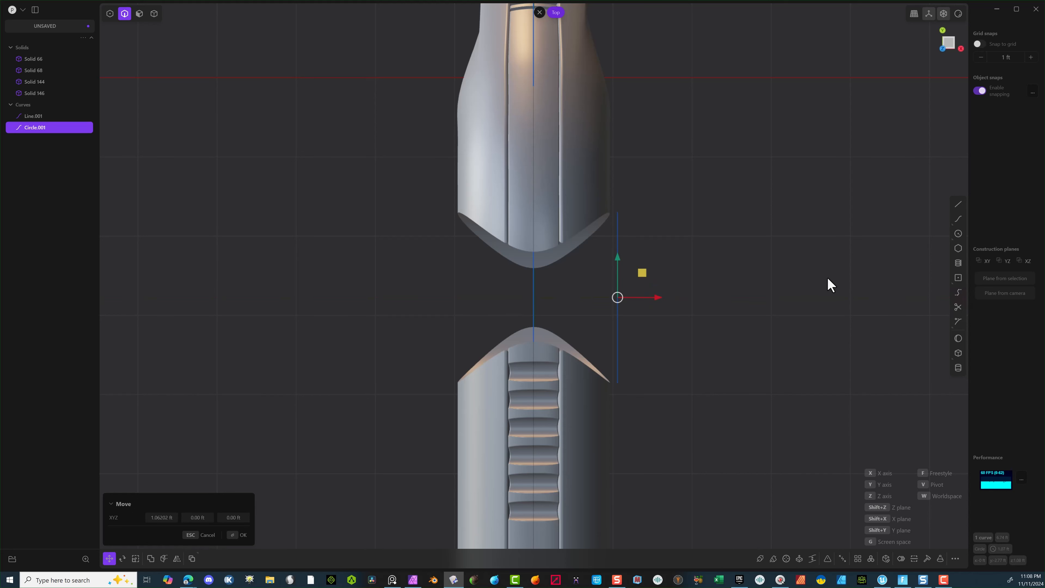
middle_click_drag(588, 328, 519, 277)
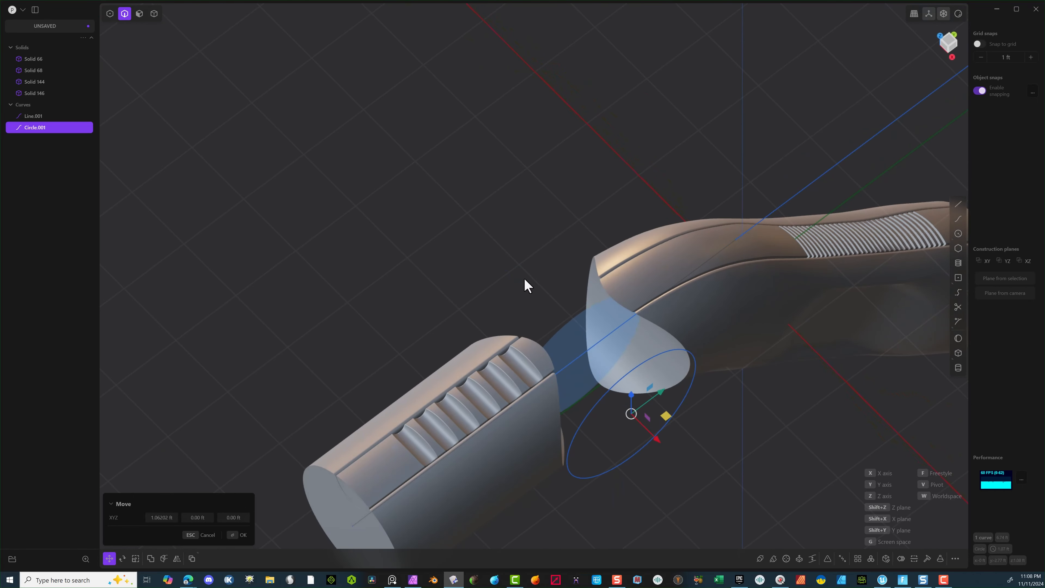
left_click(245, 534)
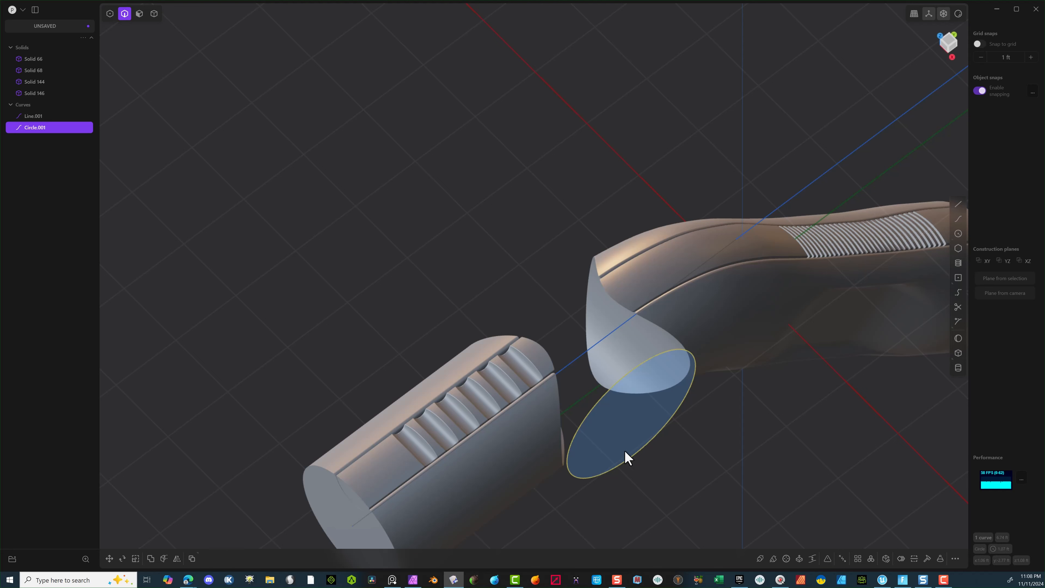
Step: Extrude the circle's region about 2.08 ft across the gap to form a solid cylinder between the two handle parts
left_click(140, 17)
left_click(596, 416)
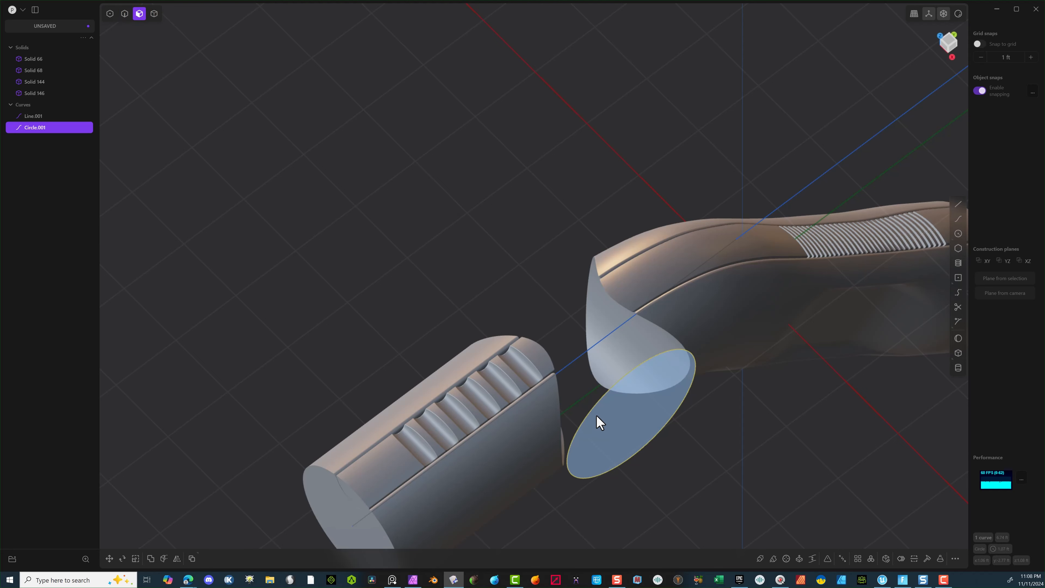
key("e")
left_click_drag(643, 455, 507, 379)
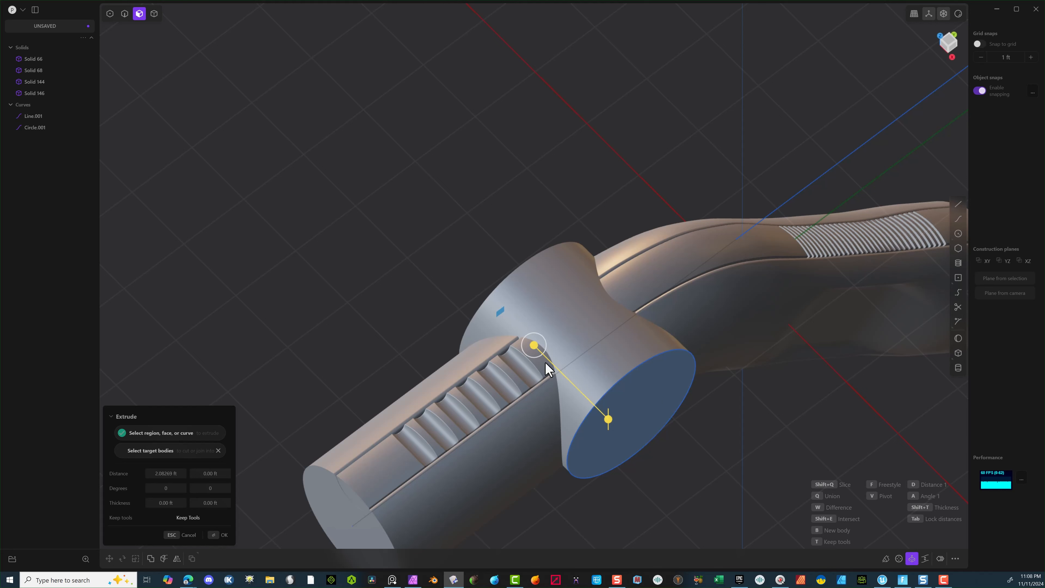
left_click(215, 536)
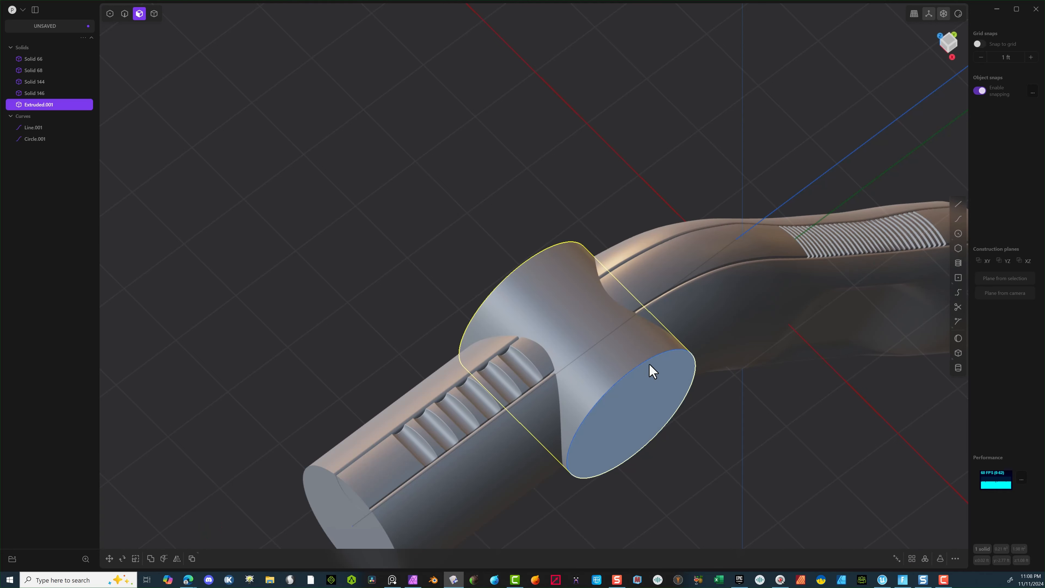
Step: Hide the circle curve on the cylinder's end face
mouse_move(642, 355)
middle_mouse_down()
mouse_move(719, 364)
mouse_move(606, 356)
mouse_move(587, 345)
middle_mouse_up()
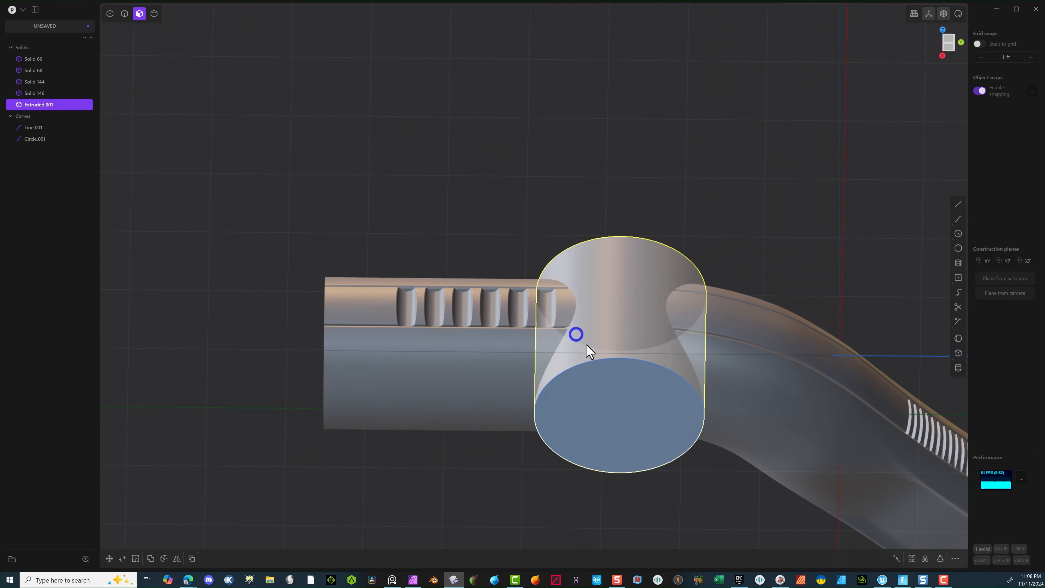
left_click(267, 443)
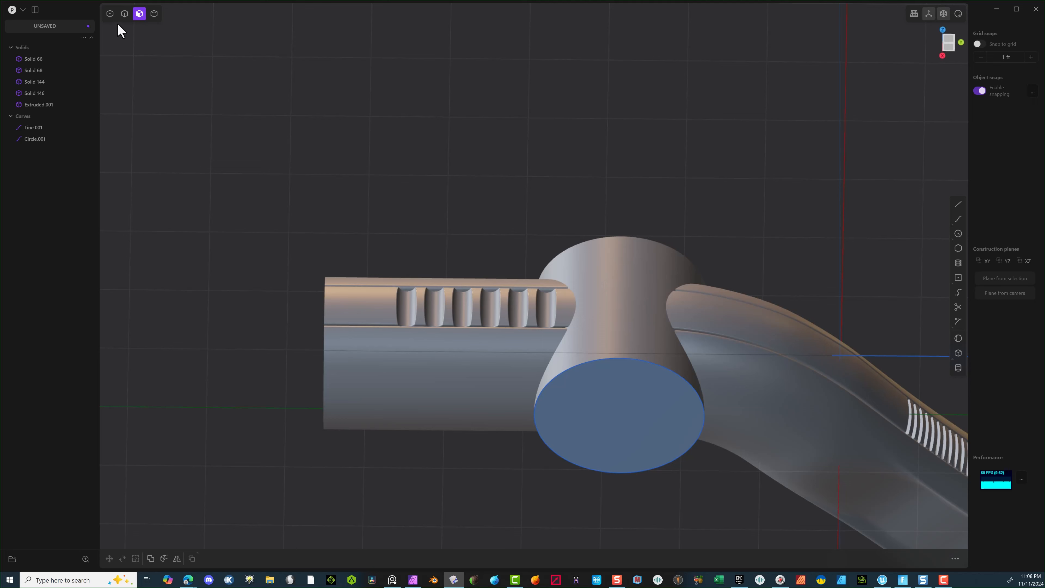
left_click(124, 13)
left_click(597, 364)
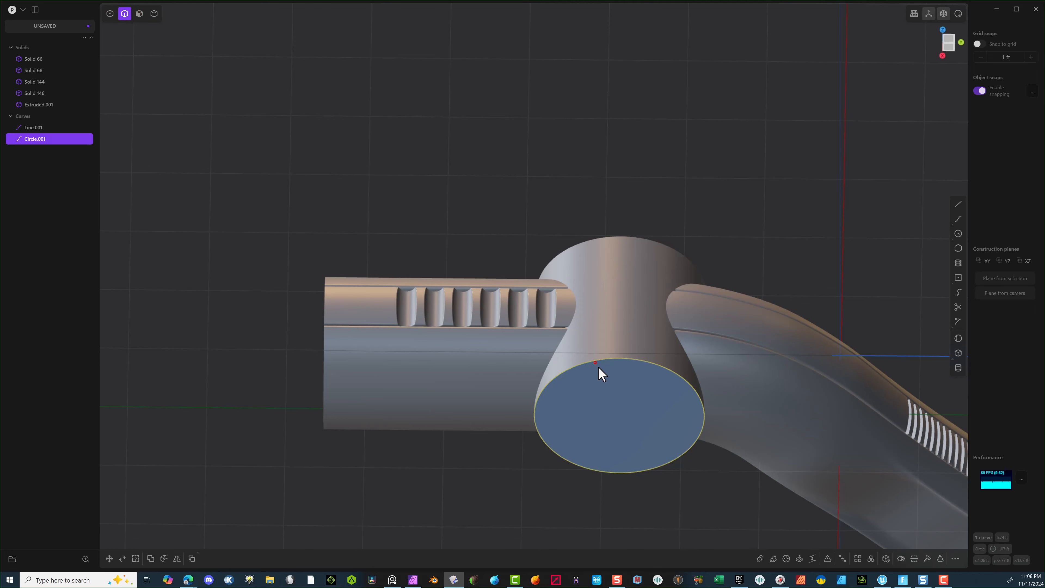
scroll(598, 367, "up", 5)
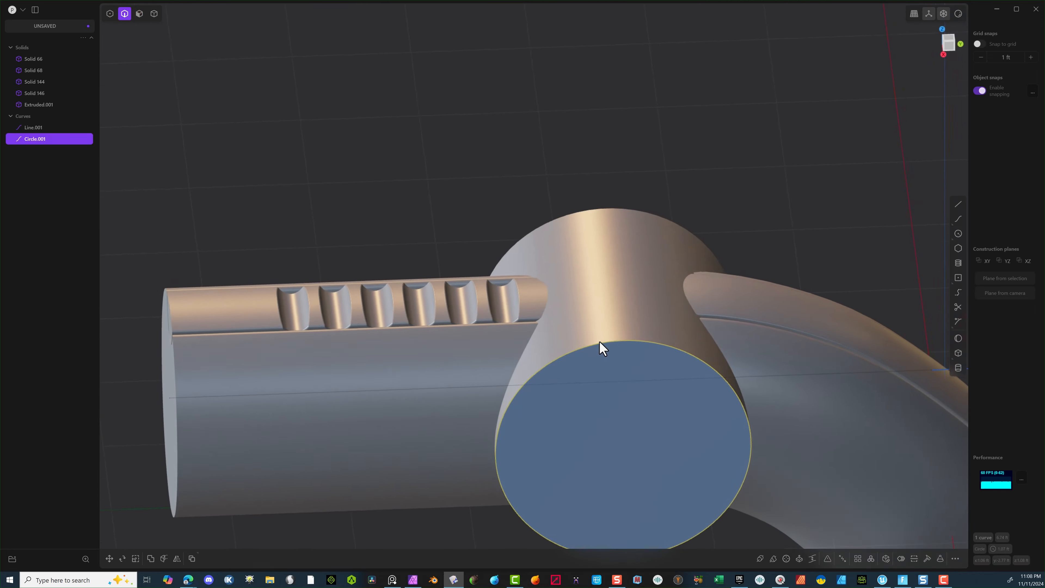
middle_click_drag(599, 342, 600, 320)
scroll(600, 321, "up", 1)
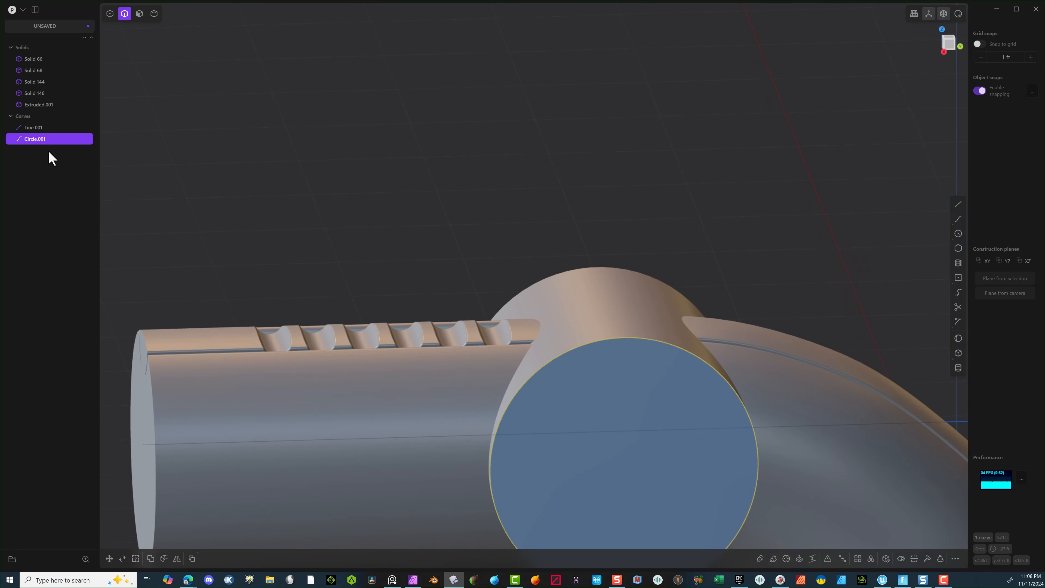
key("h")
Step: Fillet the outer rim of the cylinder's exposed end face by about 0.08 ft
middle_click_drag(499, 285, 597, 306)
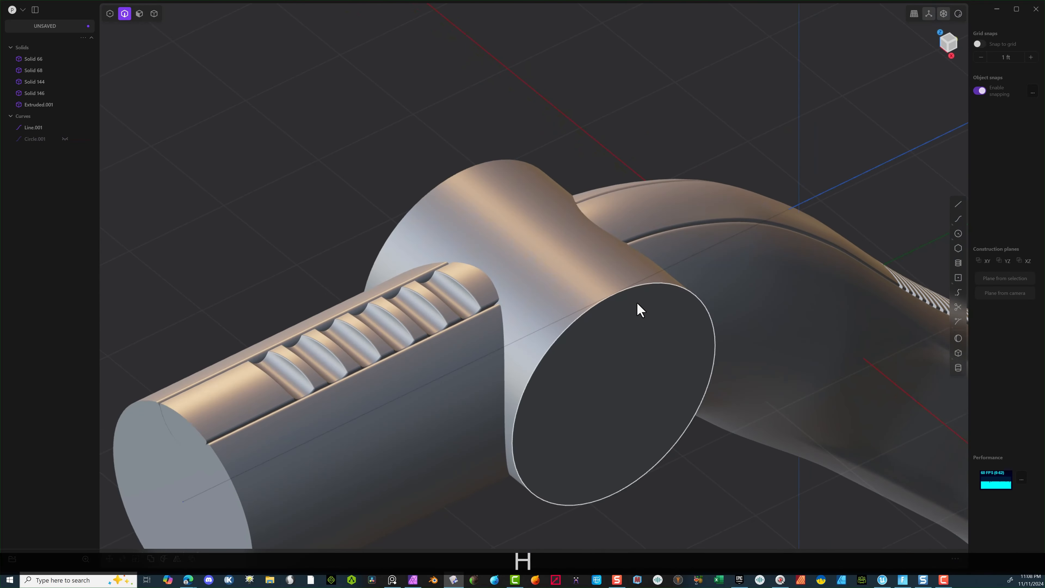
left_click(603, 309)
left_click_drag(599, 307, 600, 298)
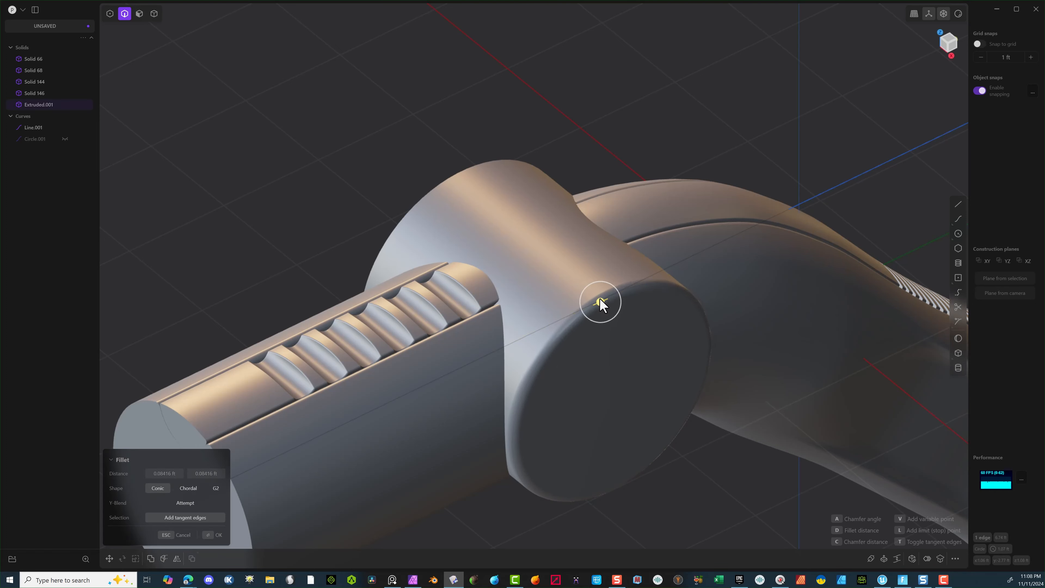
left_click(207, 536)
middle_click_drag(642, 273, 563, 232)
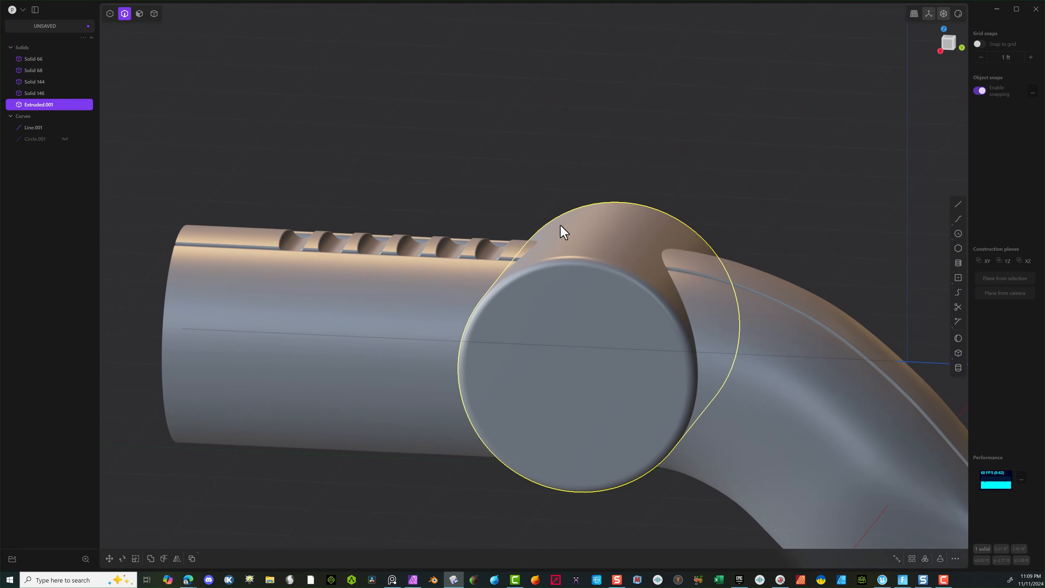
scroll(562, 223, "down", 5)
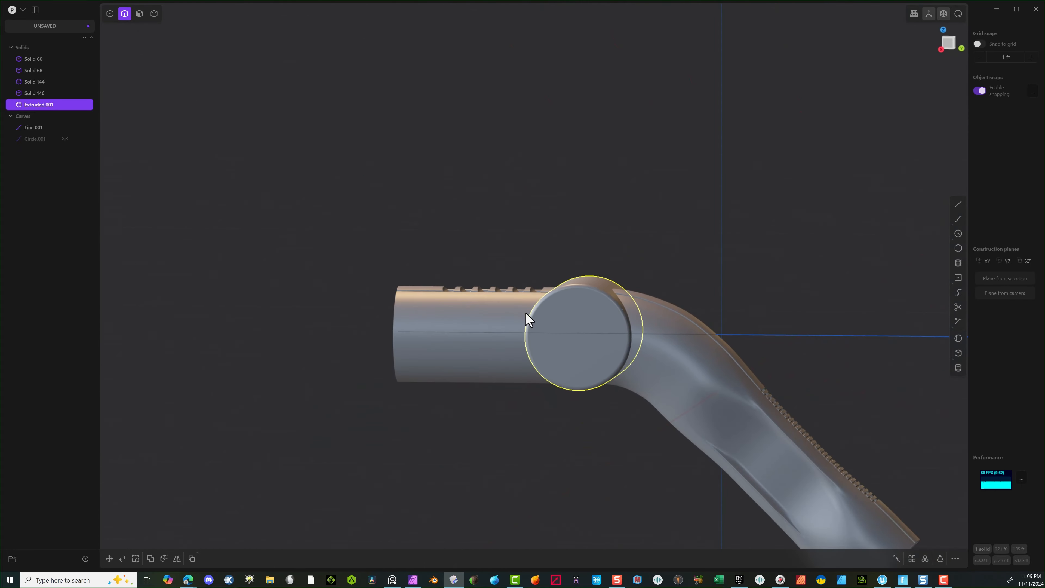
middle_click_drag(529, 320, 553, 306)
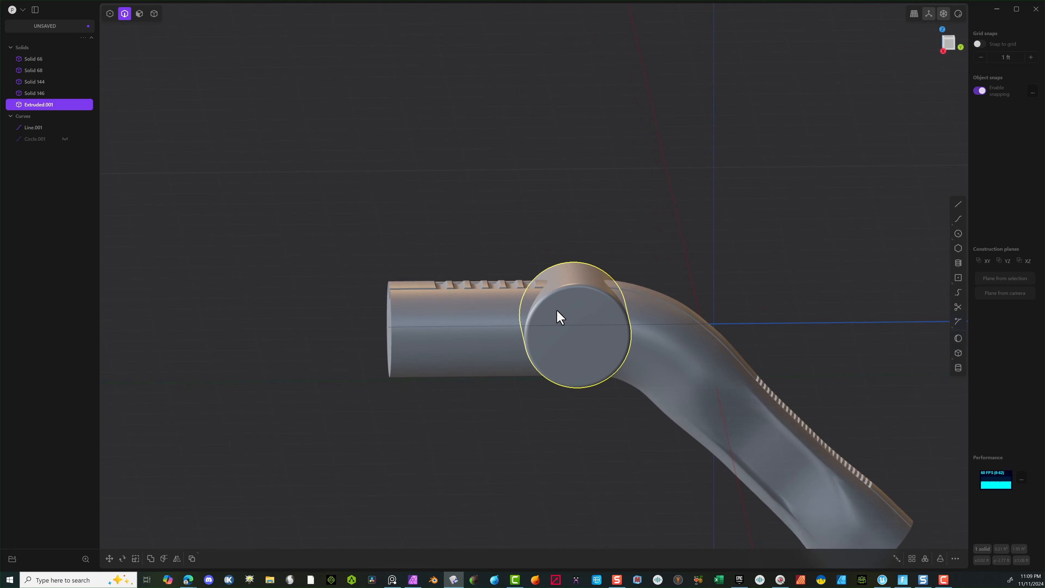
left_click(941, 52)
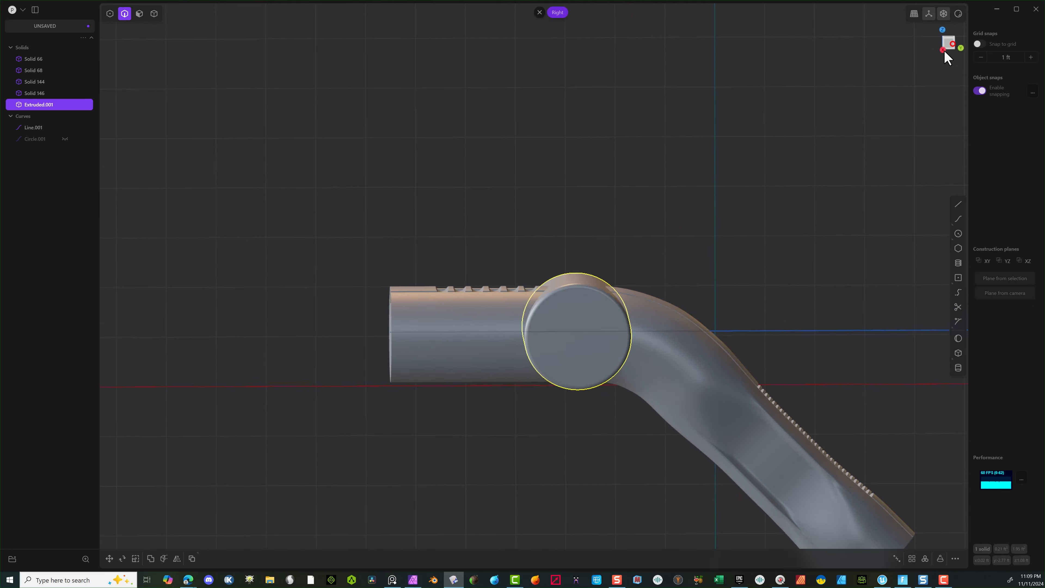
left_click_drag(566, 209, 390, 426)
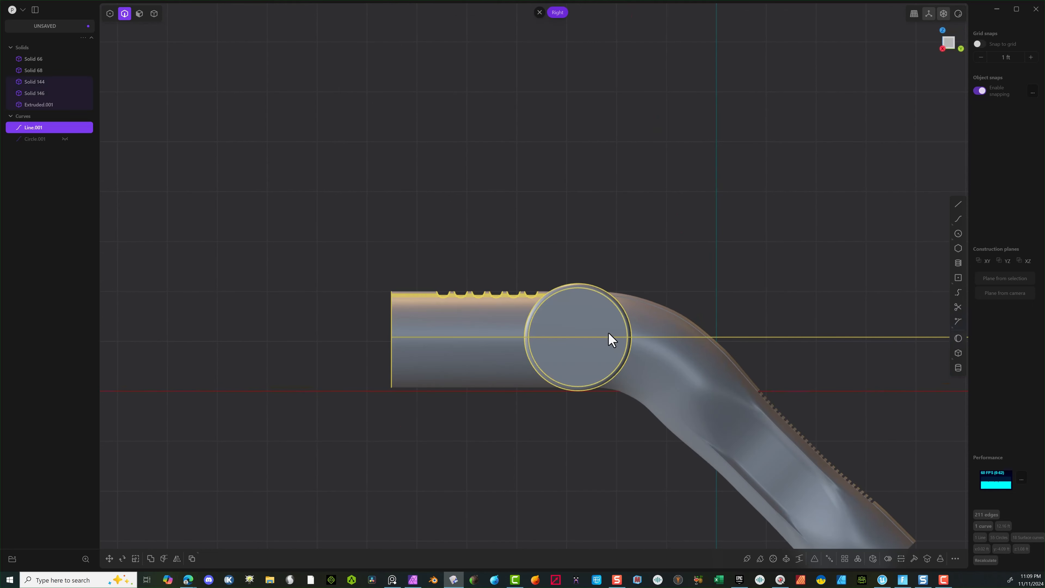
left_click_drag(841, 306, 831, 358, "ctrl")
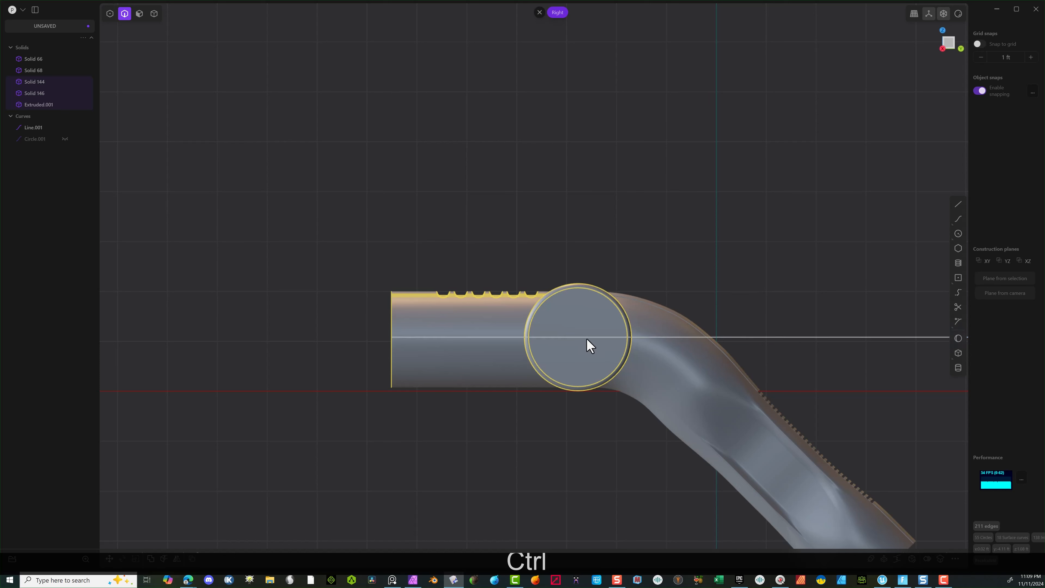
key("r")
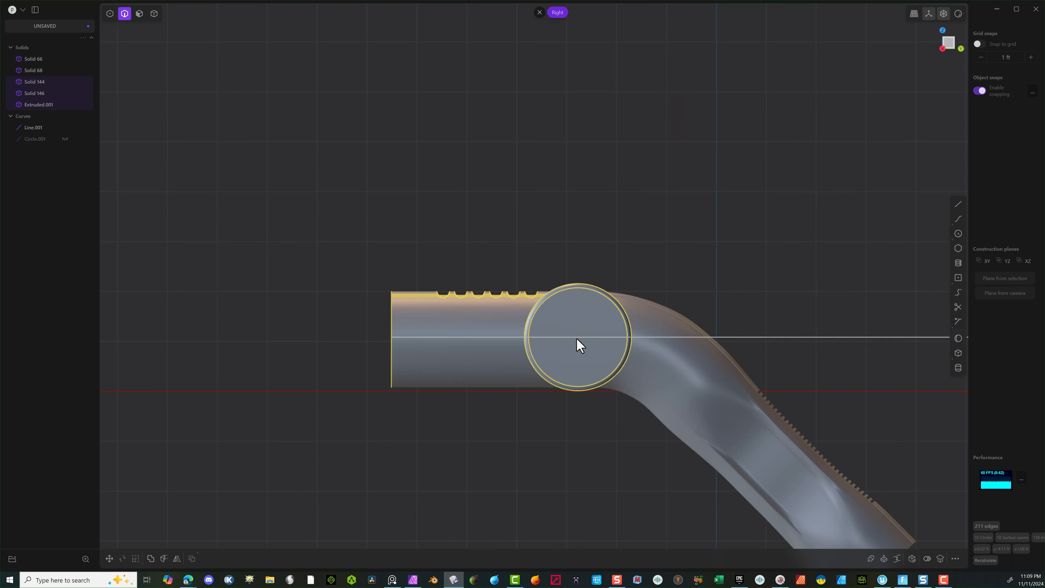
key("f")
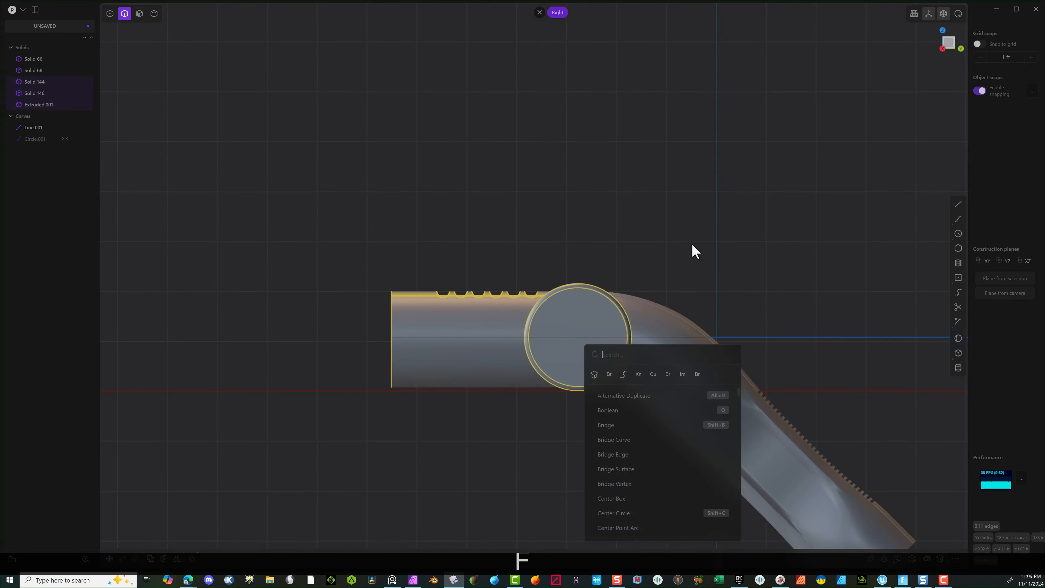
left_click(688, 242)
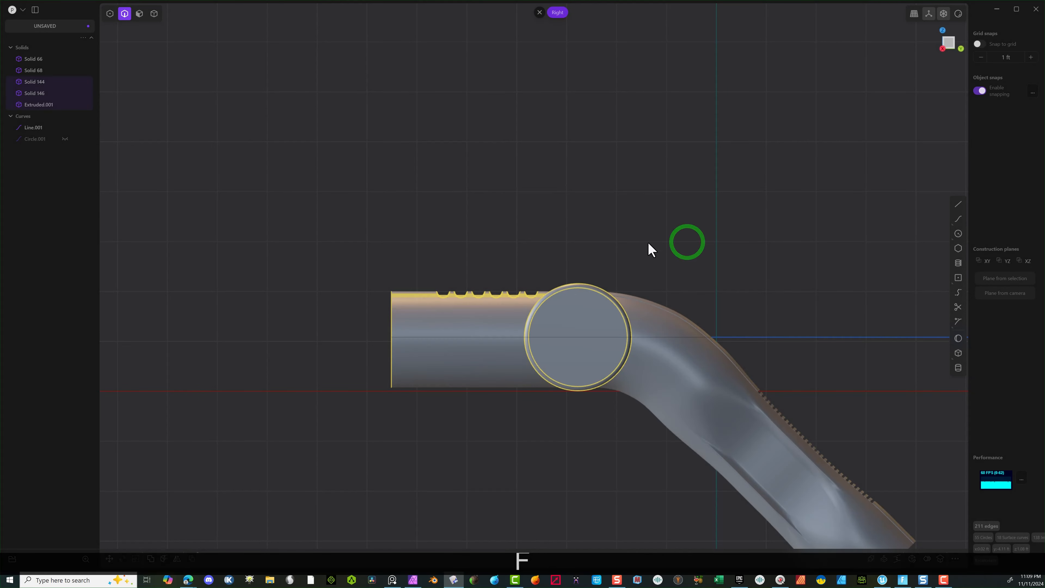
Step: Try rotating the straight handle section, its grooved strip and the cylinder about the centre of the cylinder's end face
left_click(154, 14)
left_click_drag(577, 207, 408, 412)
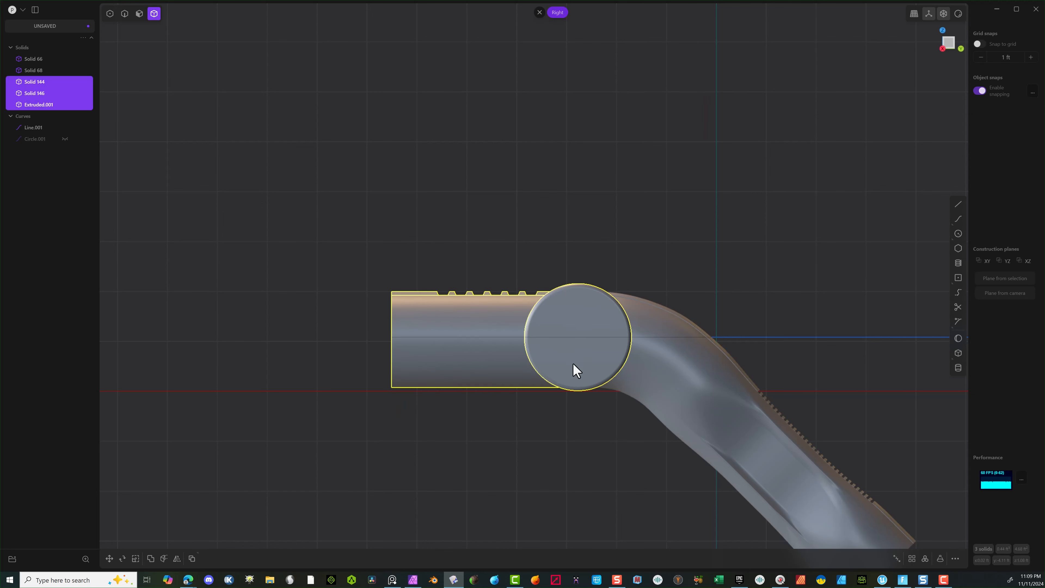
key("r")
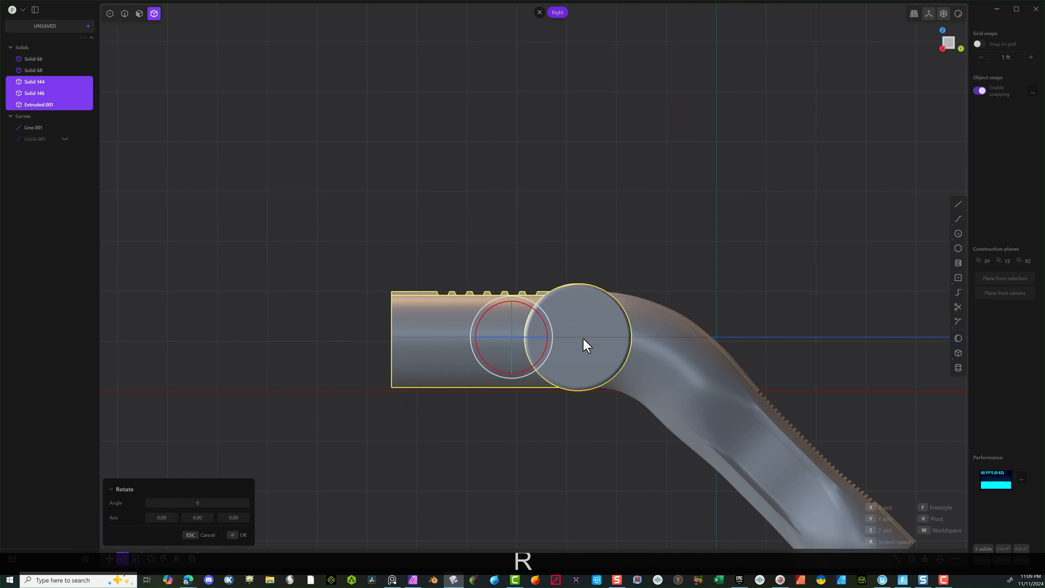
key("f")
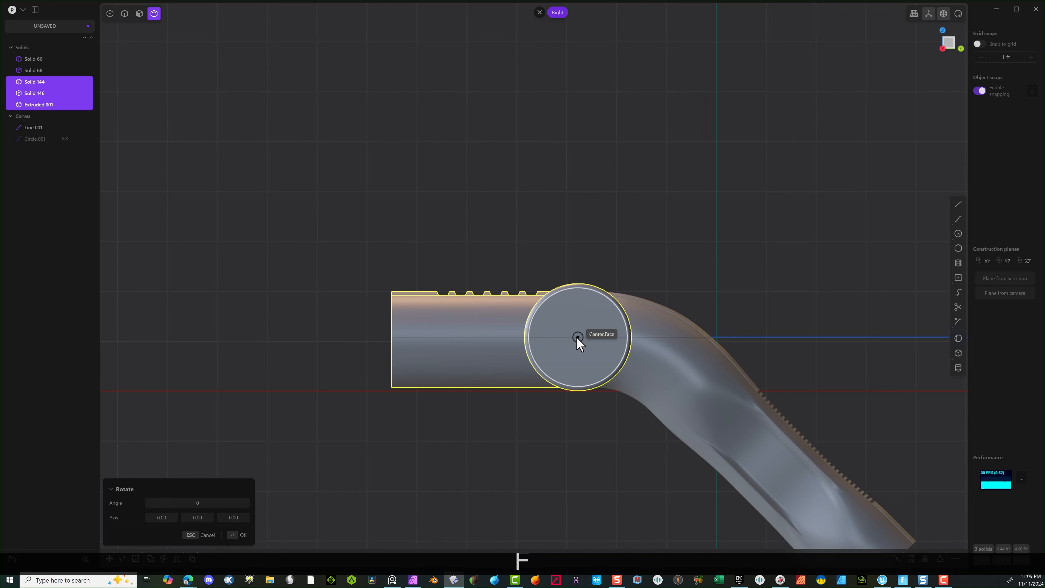
left_click(577, 337)
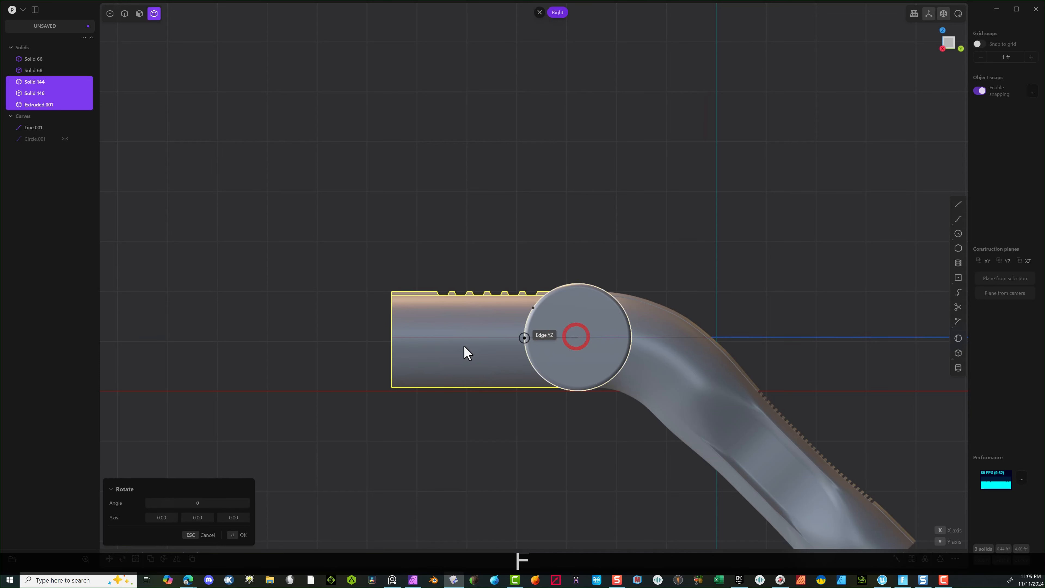
left_click(391, 337)
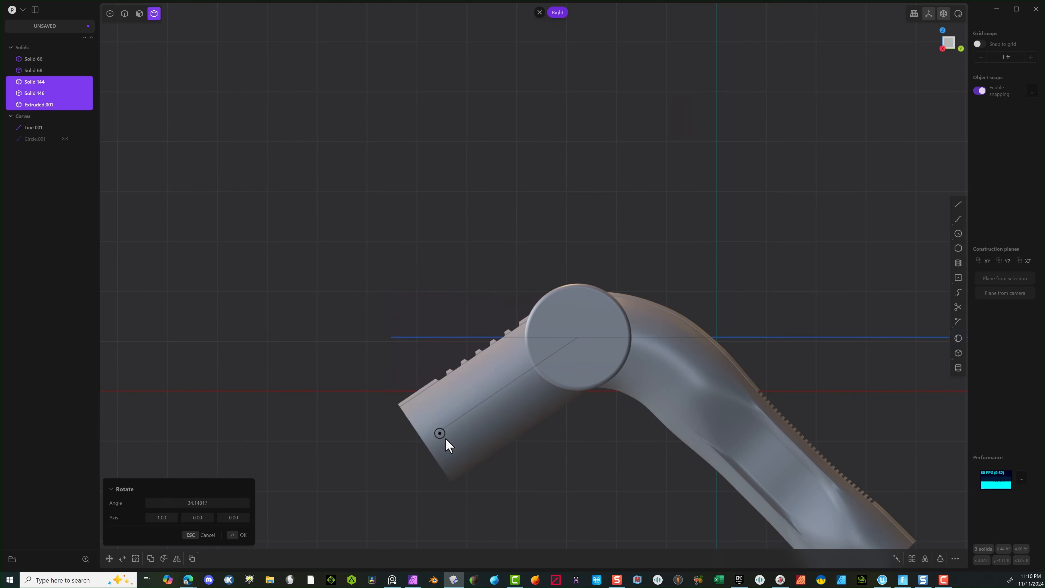
left_click(422, 338)
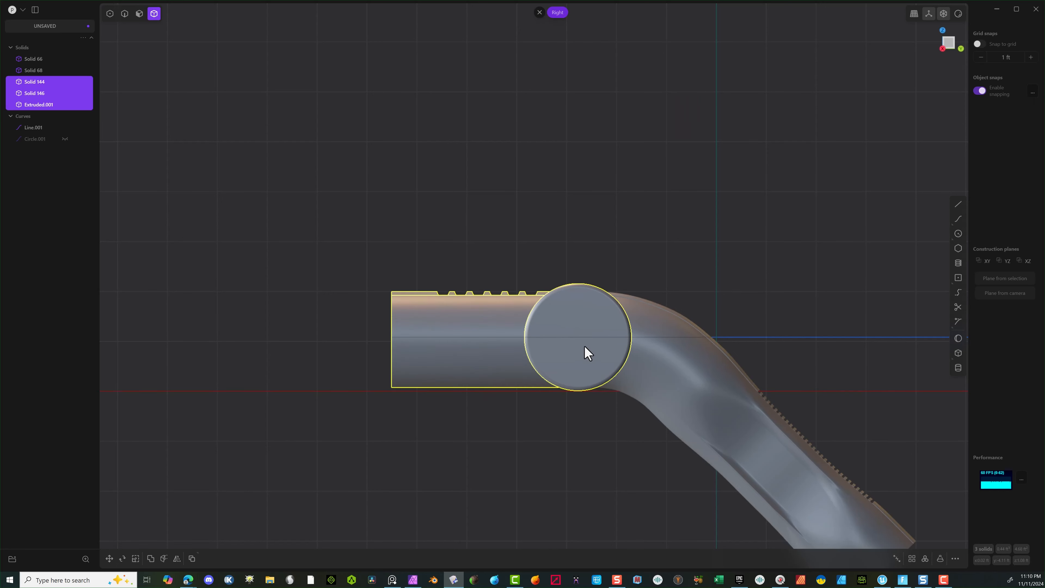
Step: In the right view, draw a vertical line about 2.8 ft long across the straight handle section near its open end
middle_click_drag(667, 267, 704, 288)
scroll(611, 303, "down", 2)
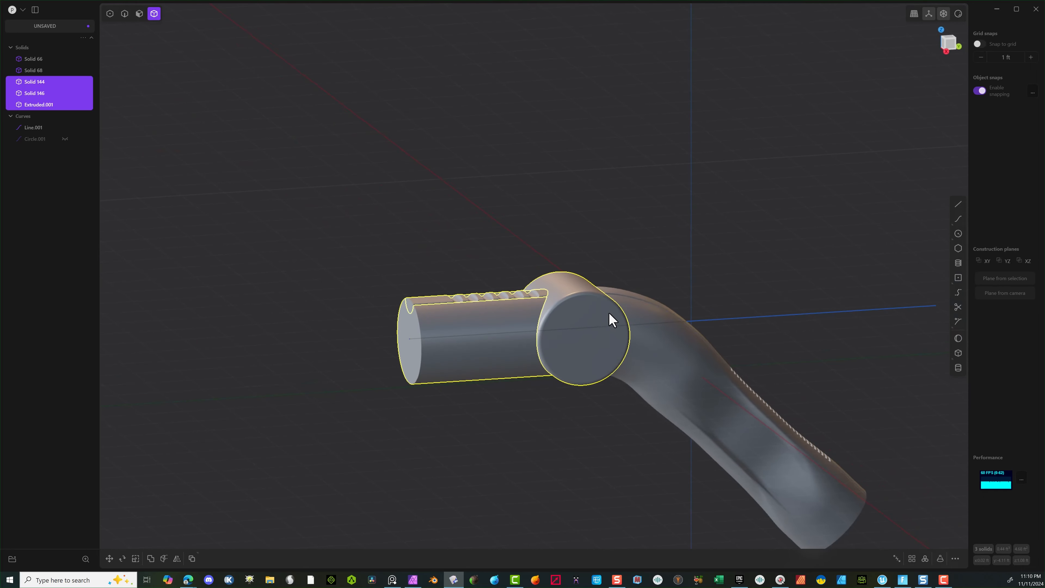
scroll(675, 107, "up", 3)
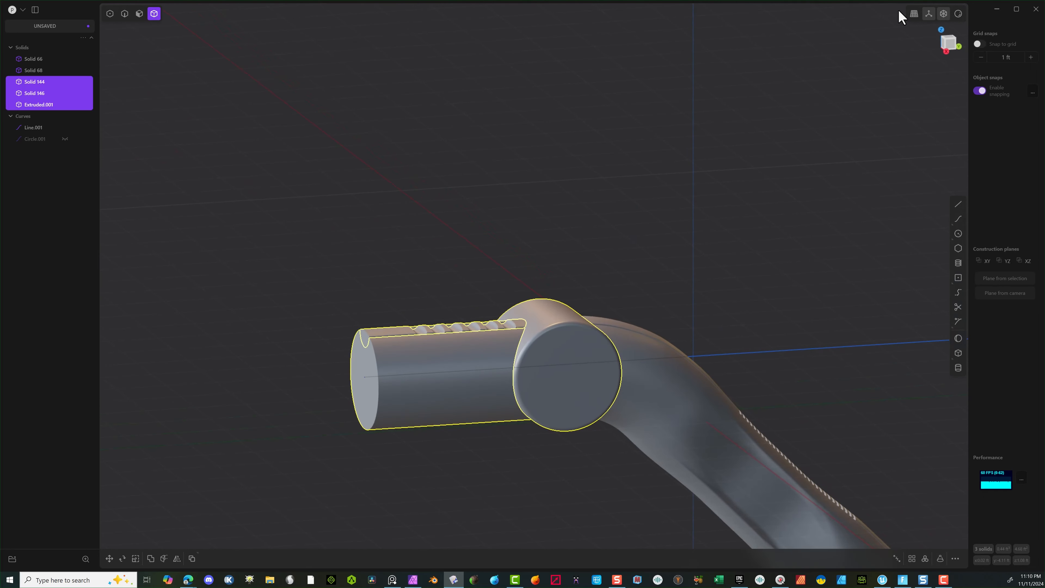
left_click(953, 43)
left_click(540, 222)
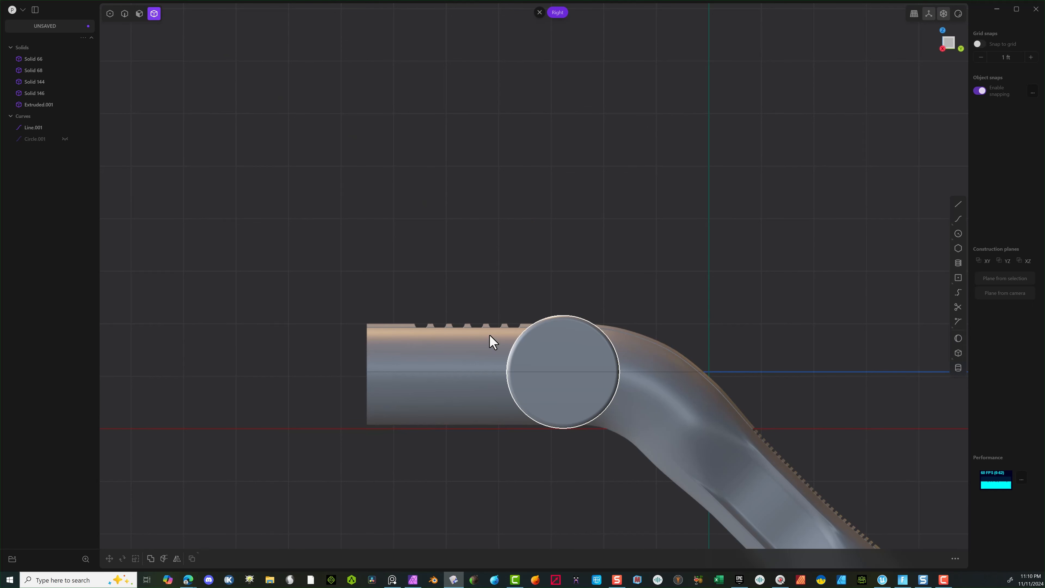
scroll(600, 296, "down", 1)
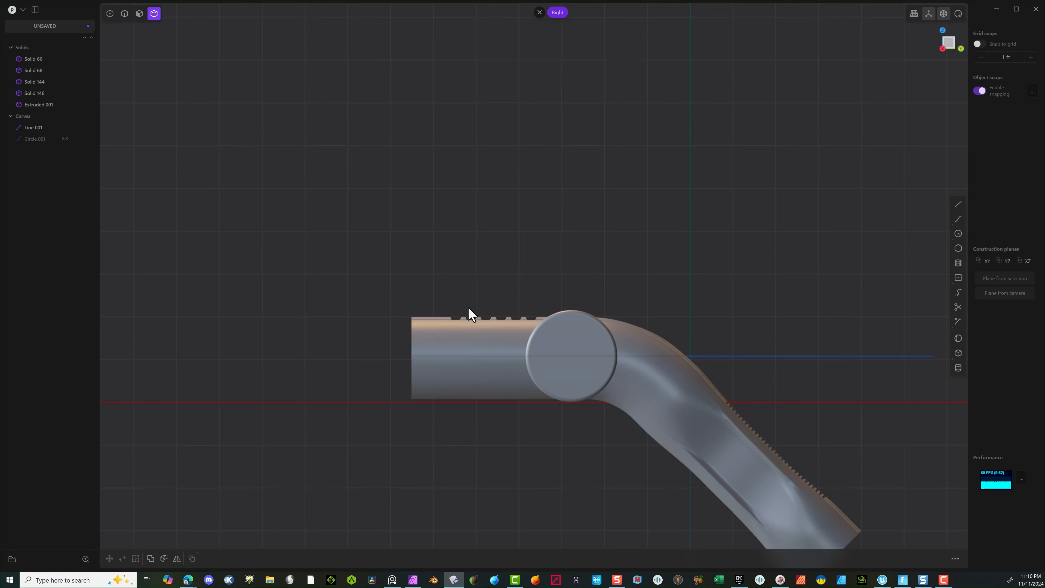
scroll(497, 357, "up", 5)
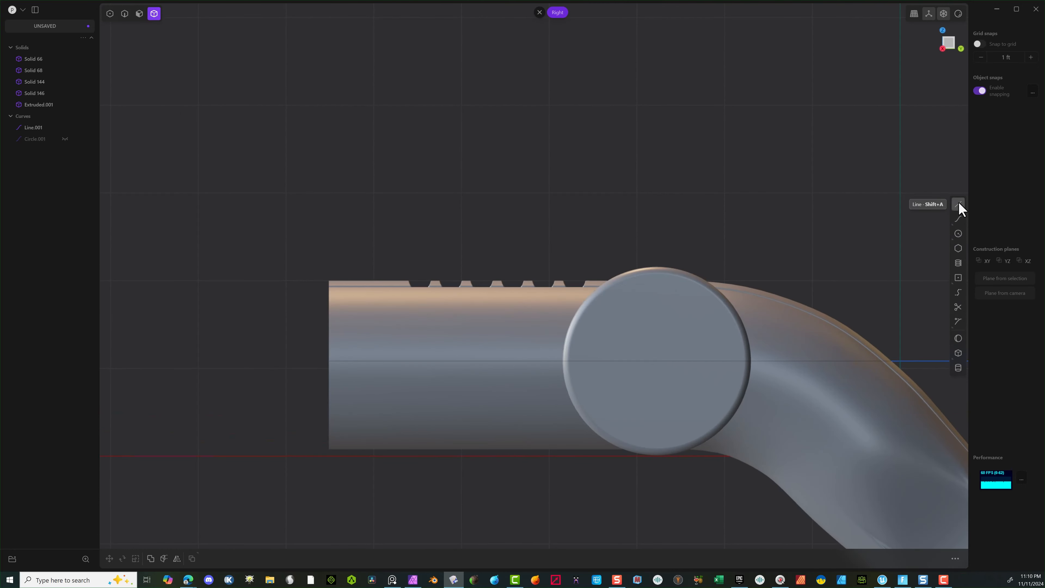
left_click(958, 205)
left_click(388, 260)
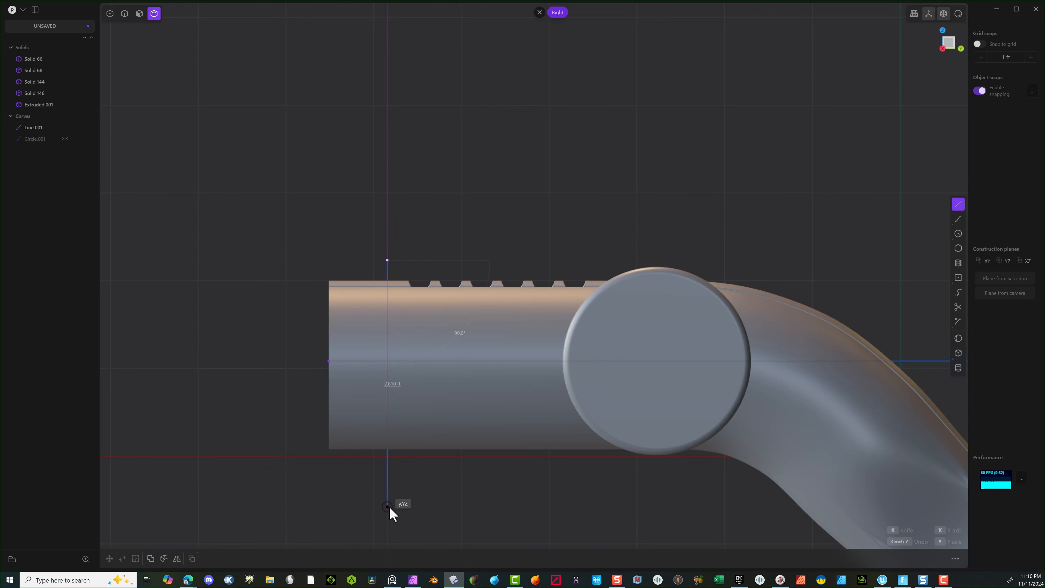
left_click(388, 505)
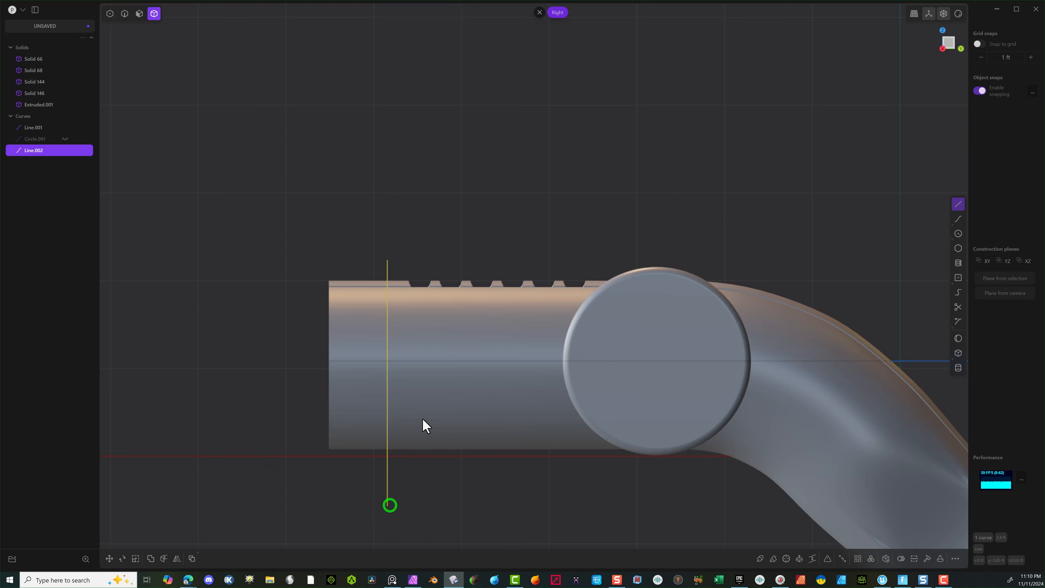
Step: Cut the straight section's body and its grooved strip with the vertical line
left_click(419, 368)
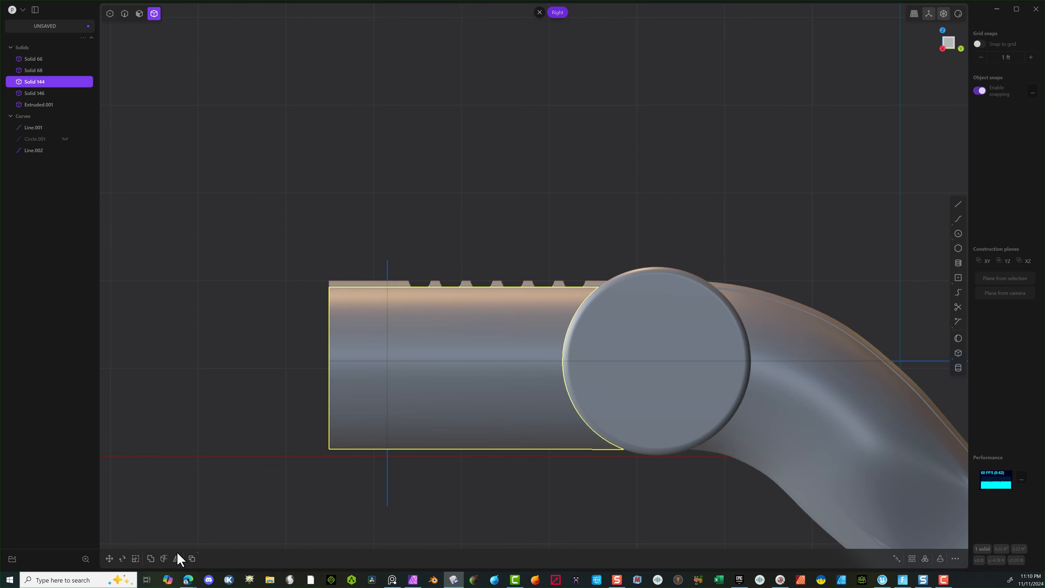
left_click(164, 559)
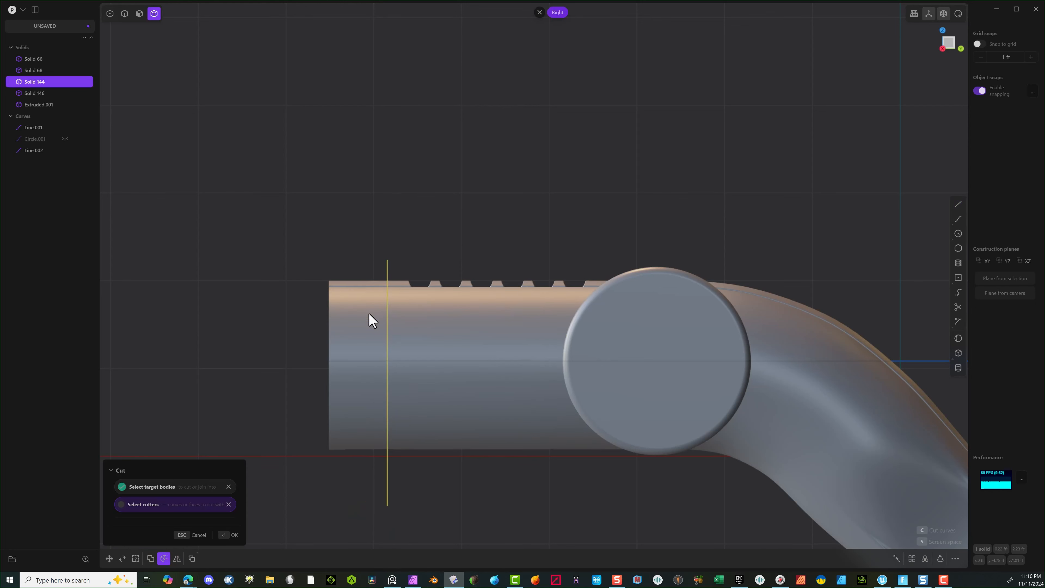
left_click(232, 534)
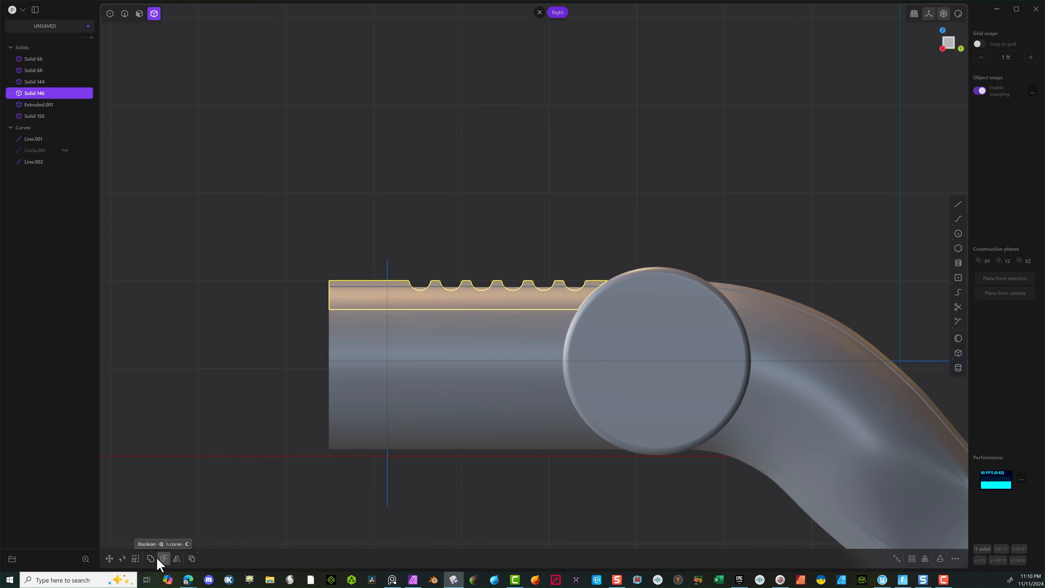
left_click(163, 558)
left_click(388, 480)
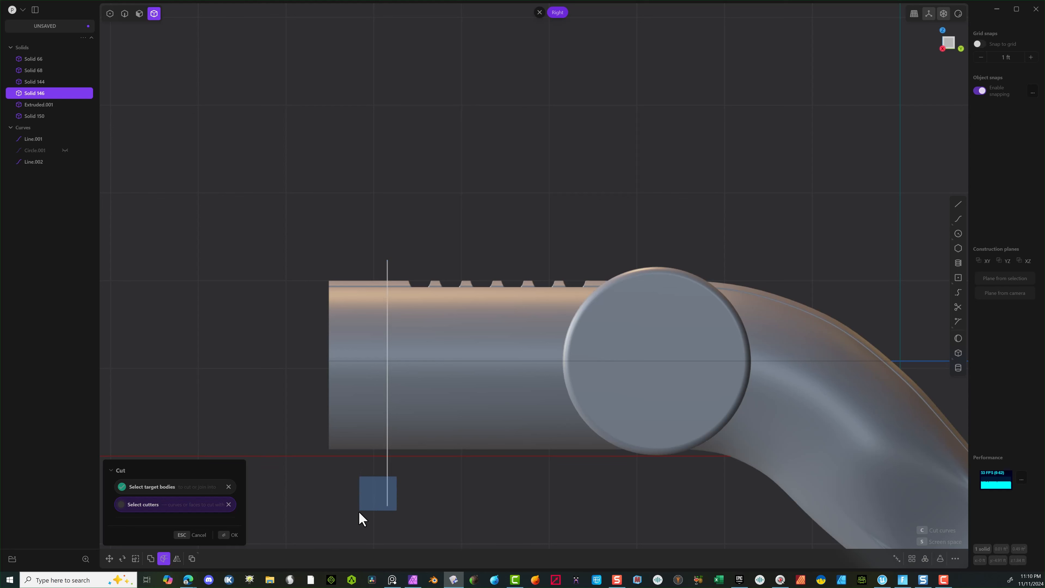
left_click(231, 536)
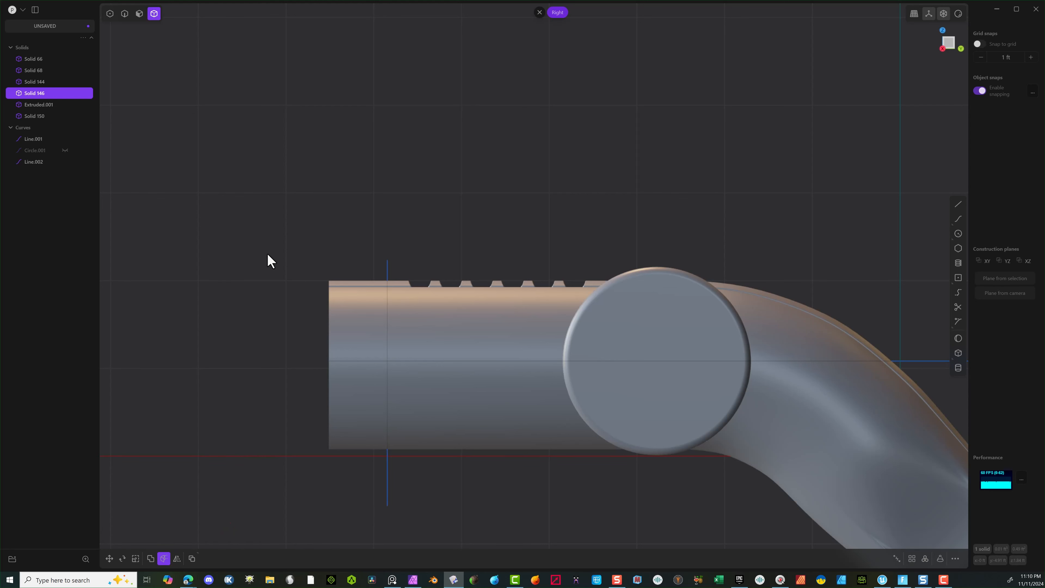
Step: Delete the cut-off end pieces of the straight section's body and its grooved strip
left_click_drag(337, 282, 295, 383)
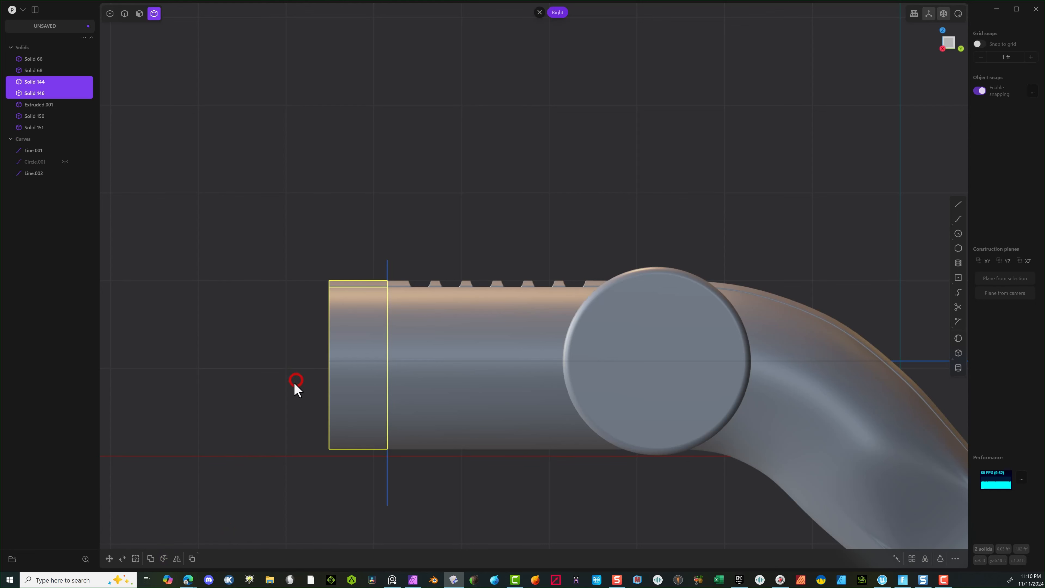
key("Delete")
middle_click_drag(289, 379, 420, 322)
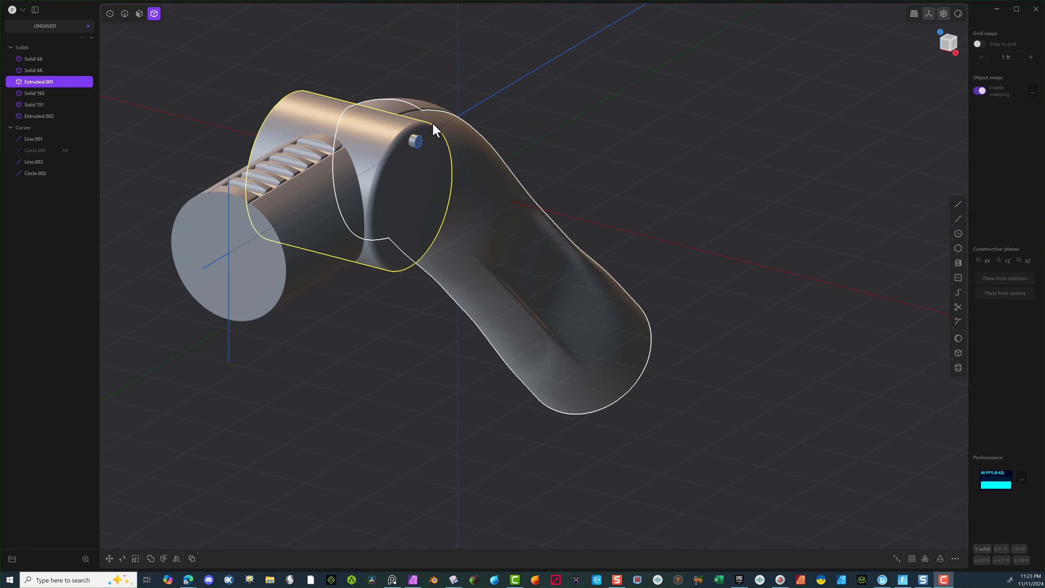
Step: Delete the small extruded pin on the large cylinder's end face together with its circle curve
scroll(427, 135, "up", 2)
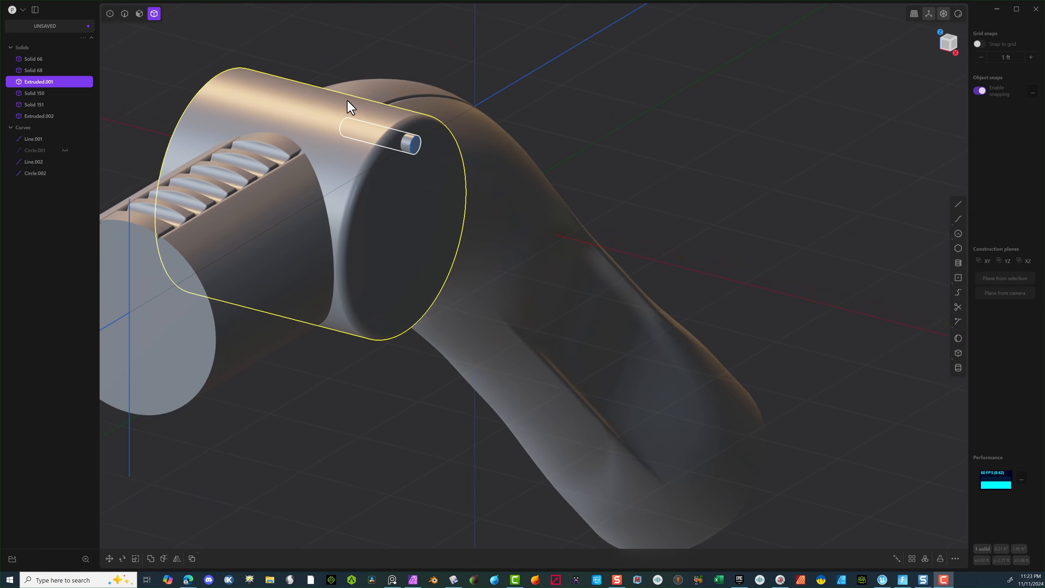
left_click(411, 142)
key("Delete")
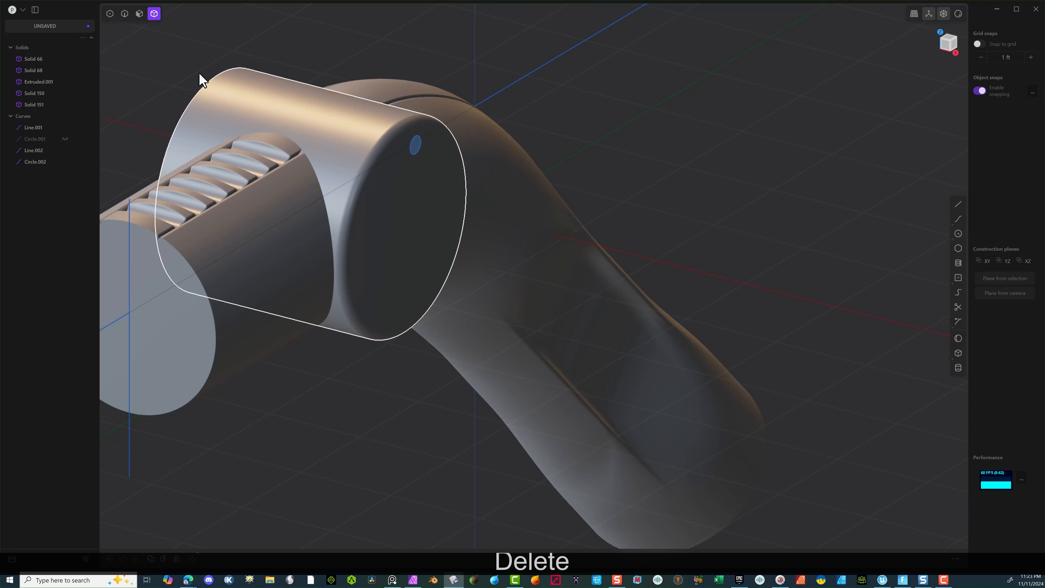
left_click(125, 14)
left_click(414, 145)
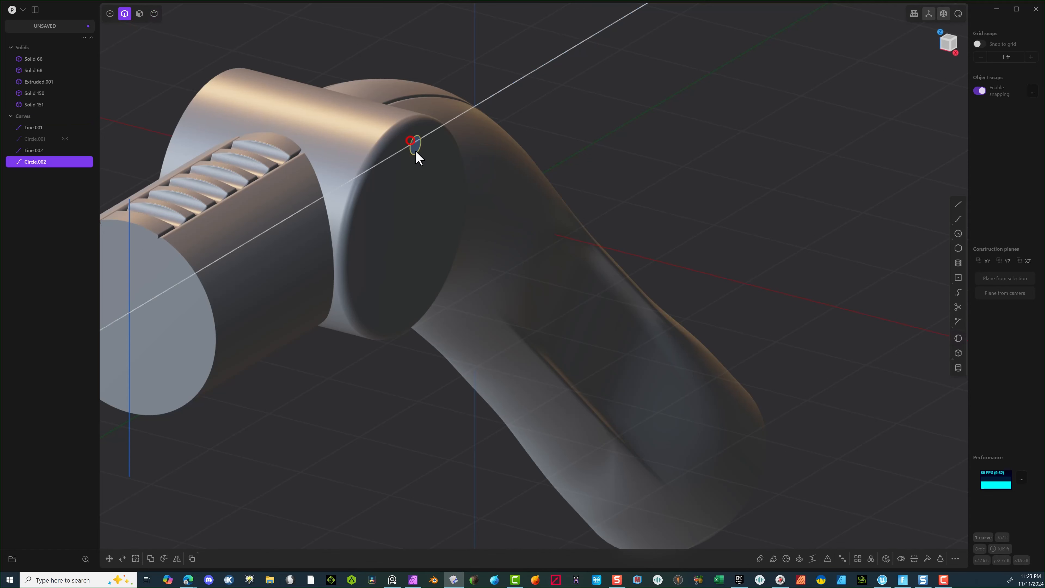
key("Delete")
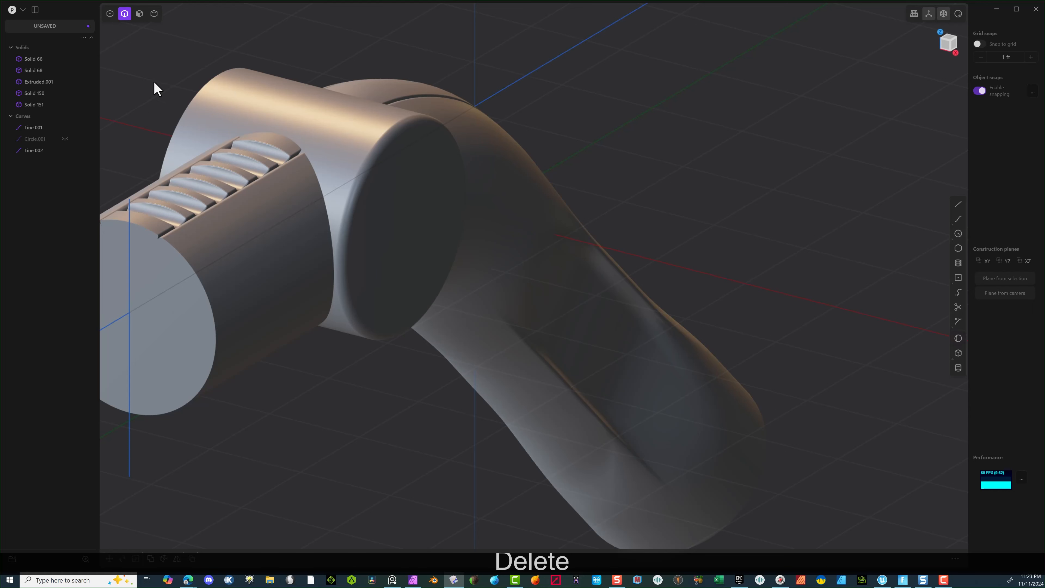
Step: Remove the fillet face from the large cylinder's outer rim
left_click(139, 13)
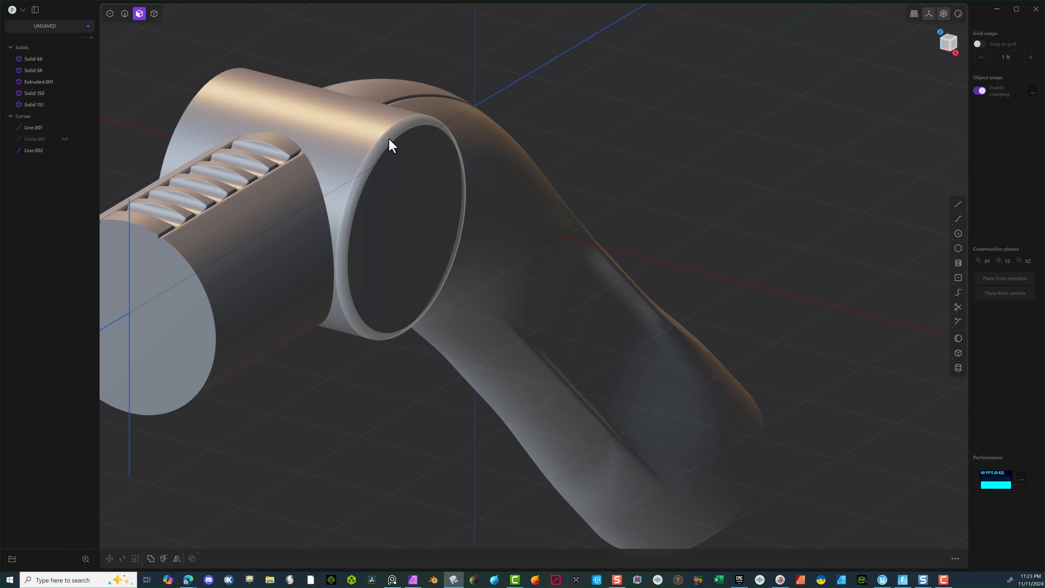
key("Escape")
left_click(392, 137)
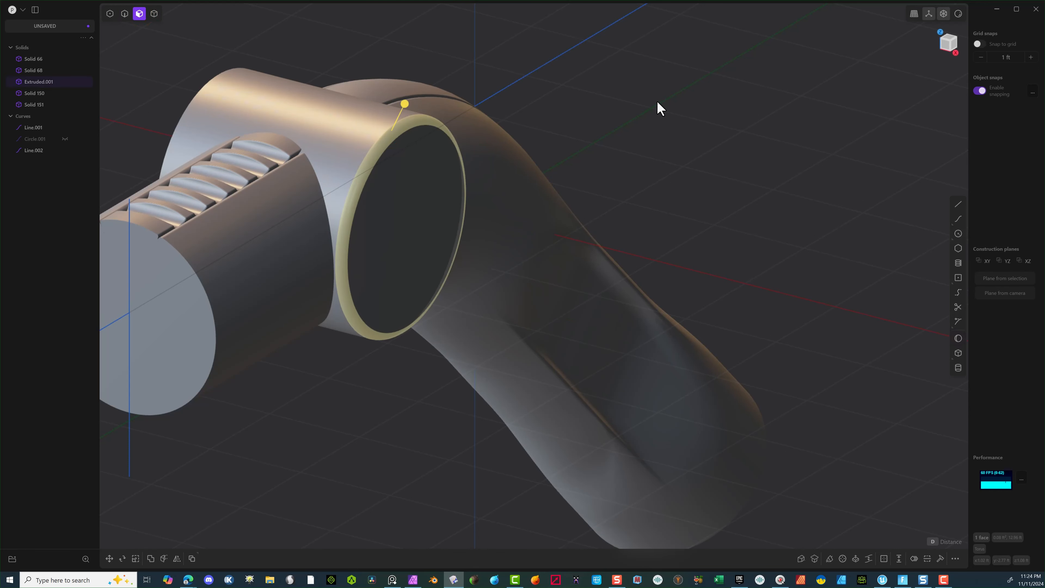
key("Delete")
Step: In the front view, draw a circle about 2 ft in diameter around the straight section's end face, centred on the axis line's end
right_click_drag(644, 98, 607, 23)
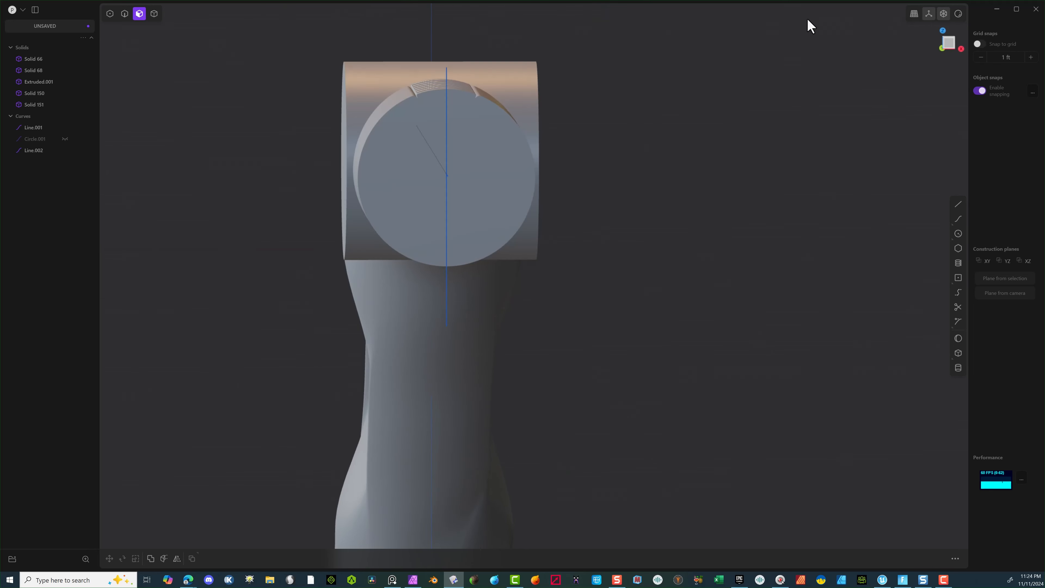
left_click(950, 43)
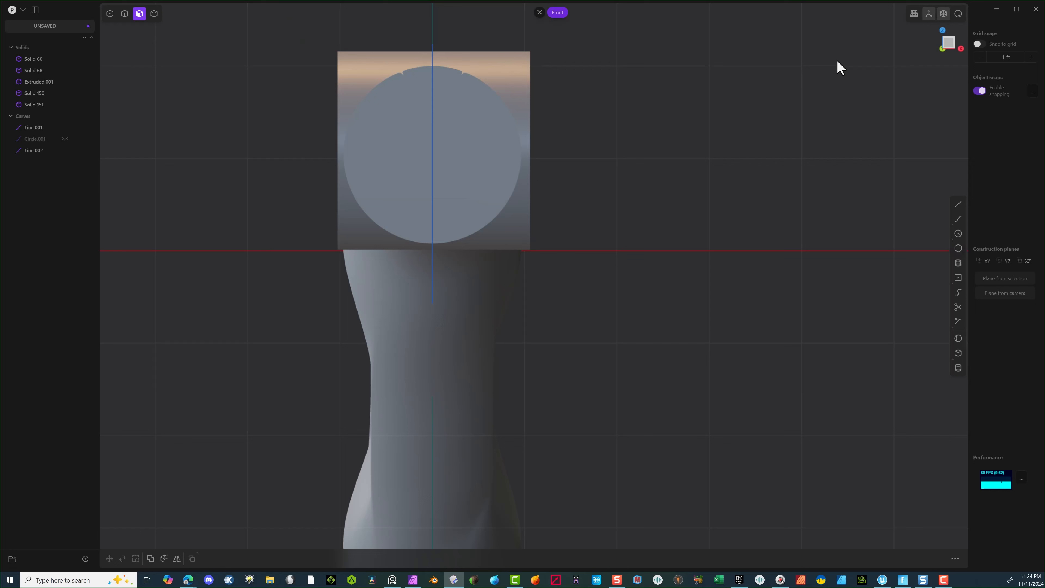
left_click(958, 234)
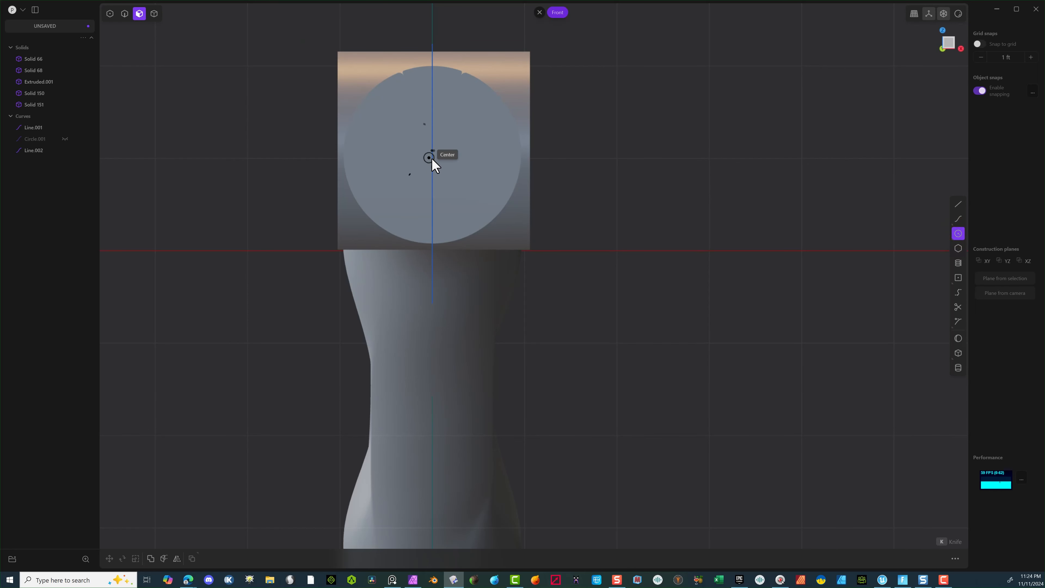
scroll(451, 160, "up", 2)
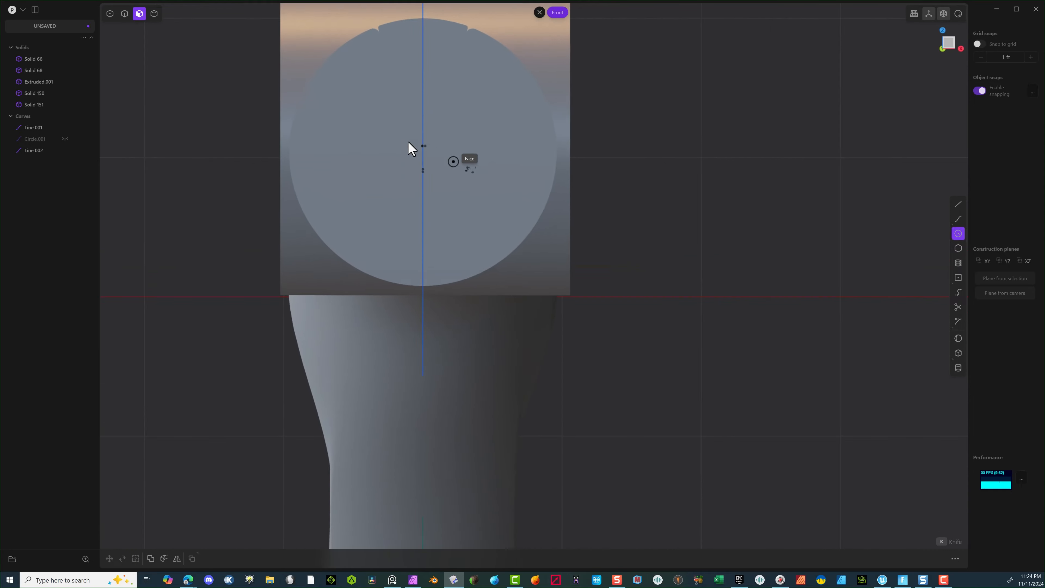
middle_click_drag(409, 142, 353, 192, "shift")
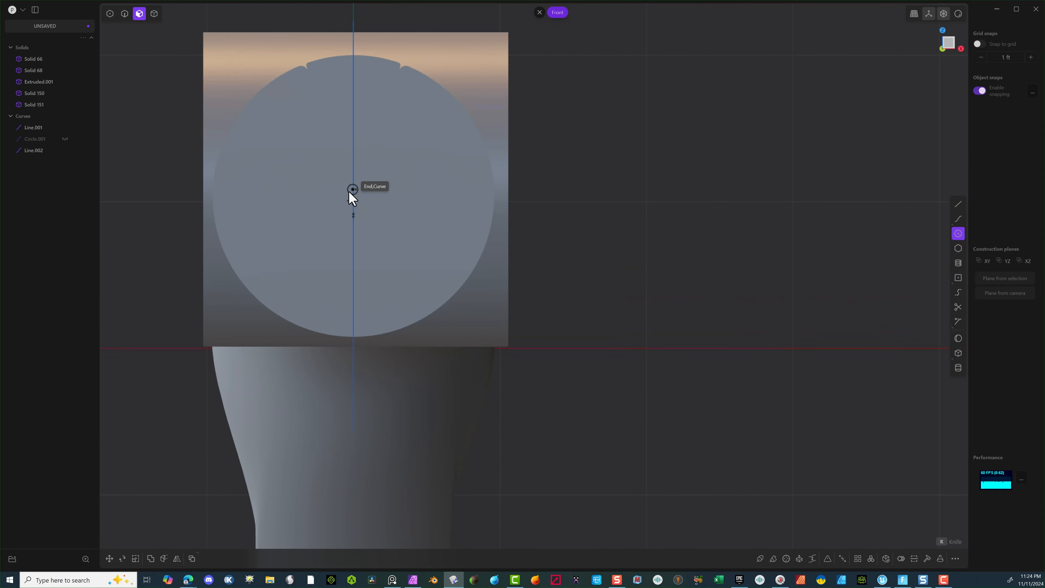
left_click(349, 191)
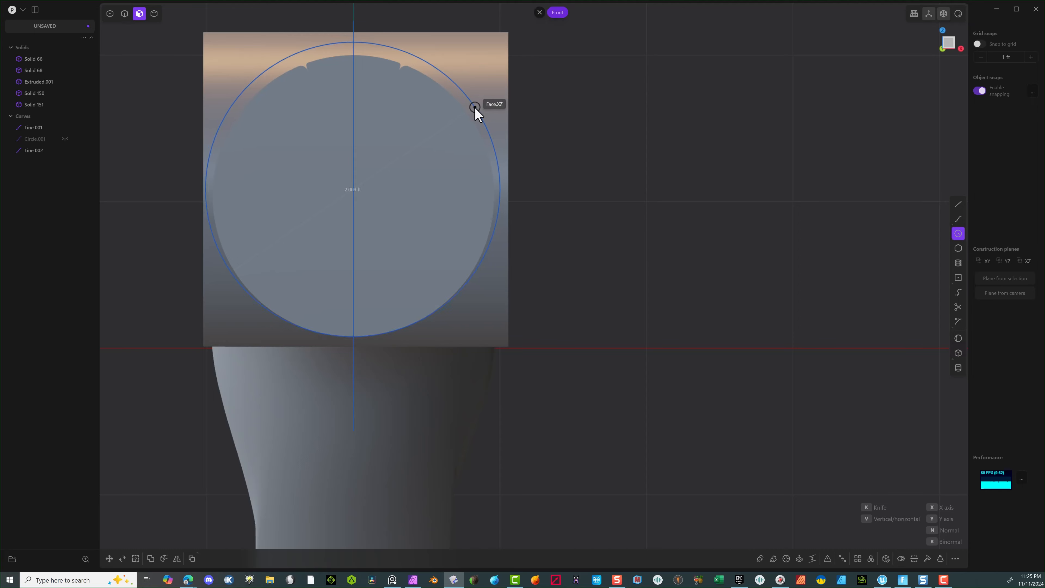
left_click(476, 106)
Step: Cut the large cylinder at the bend with the new circle around the straight section's end
middle_click_drag(509, 115, 604, 176)
scroll(604, 175, "down", 1)
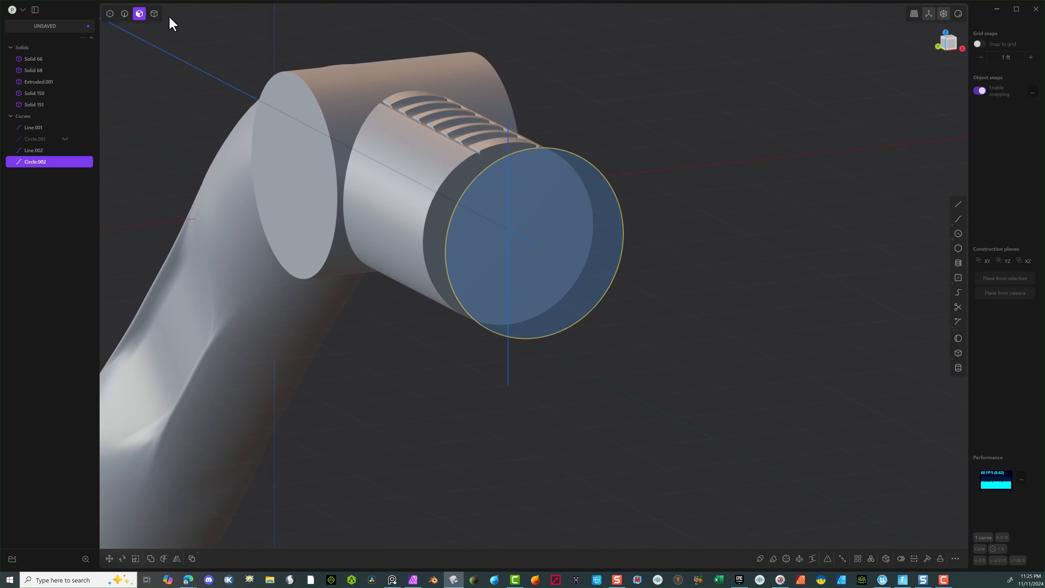
left_click(154, 15)
left_click(310, 92)
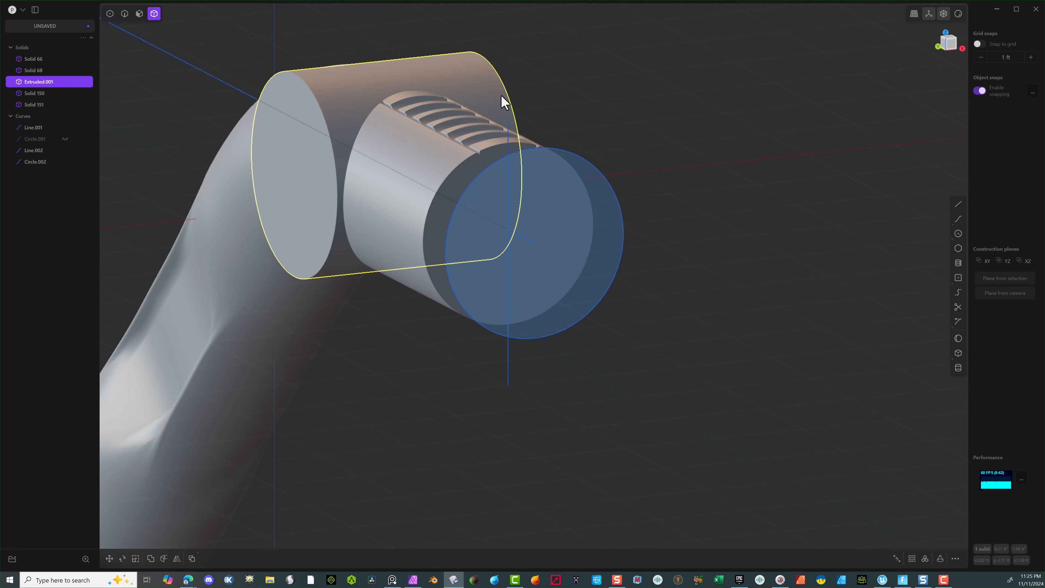
left_click(163, 558)
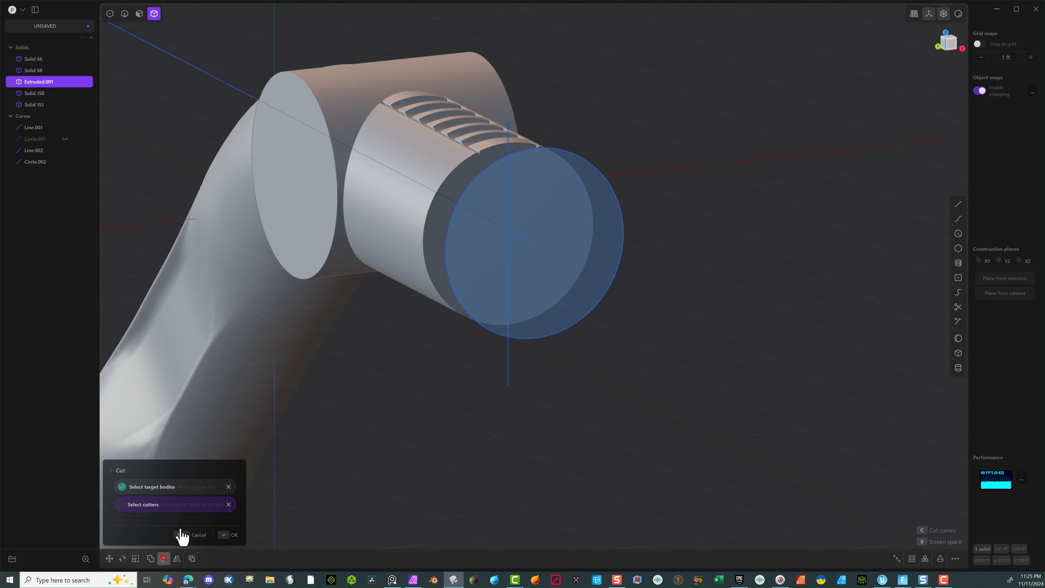
left_click(595, 170)
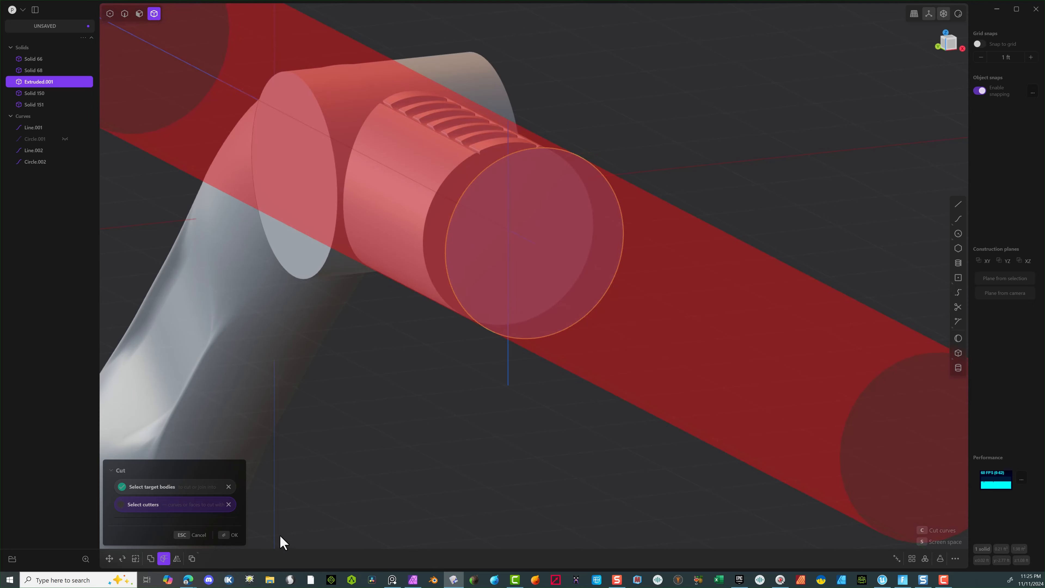
left_click(231, 536)
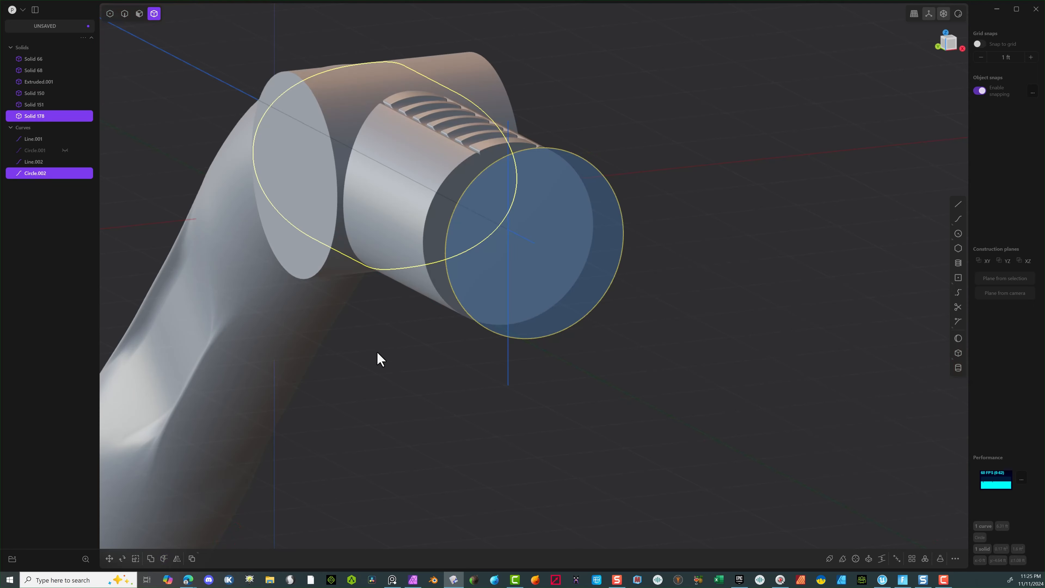
Step: Delete the outer remainder of the cut cylinder, keeping only the rounded core piece at the bend
middle_click_drag(380, 359, 348, 346)
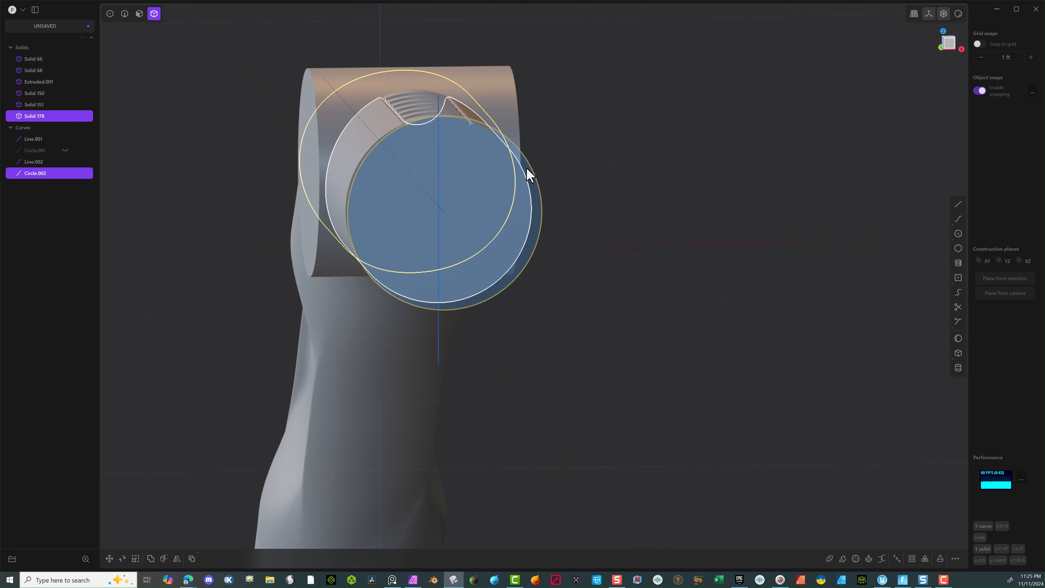
left_click(543, 76)
left_click(509, 75)
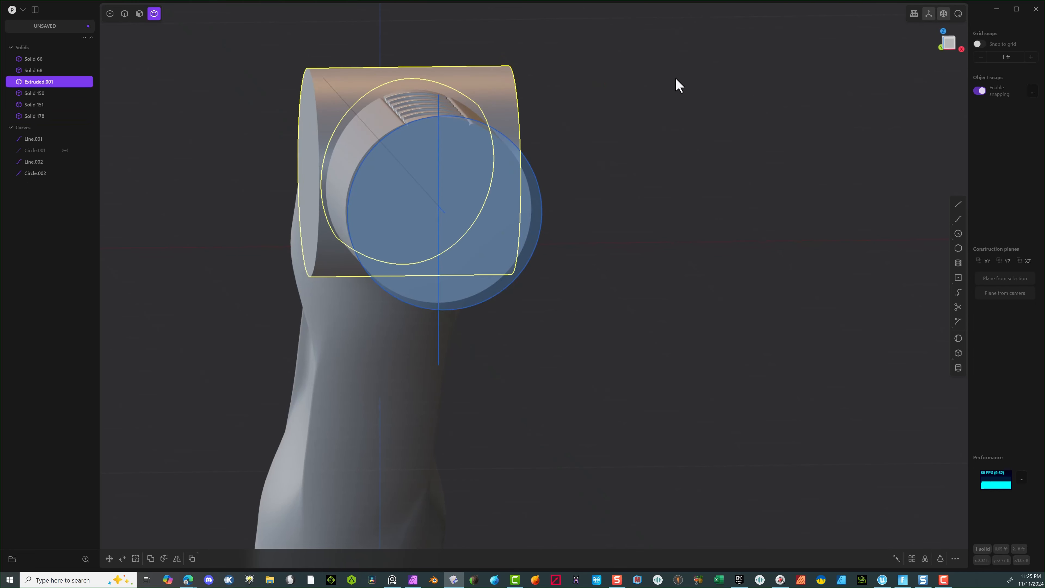
key("Delete")
Step: Fillet both curved side edges of the rounded joint piece by about 0.083 ft
middle_click_drag(714, 89, 562, 240)
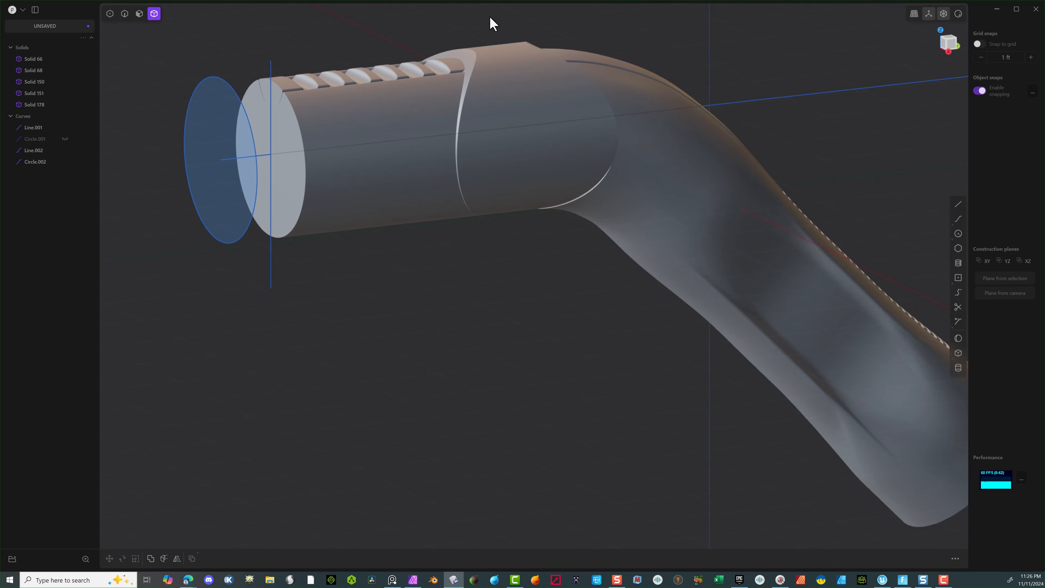
middle_click_drag(487, 56, 464, 88)
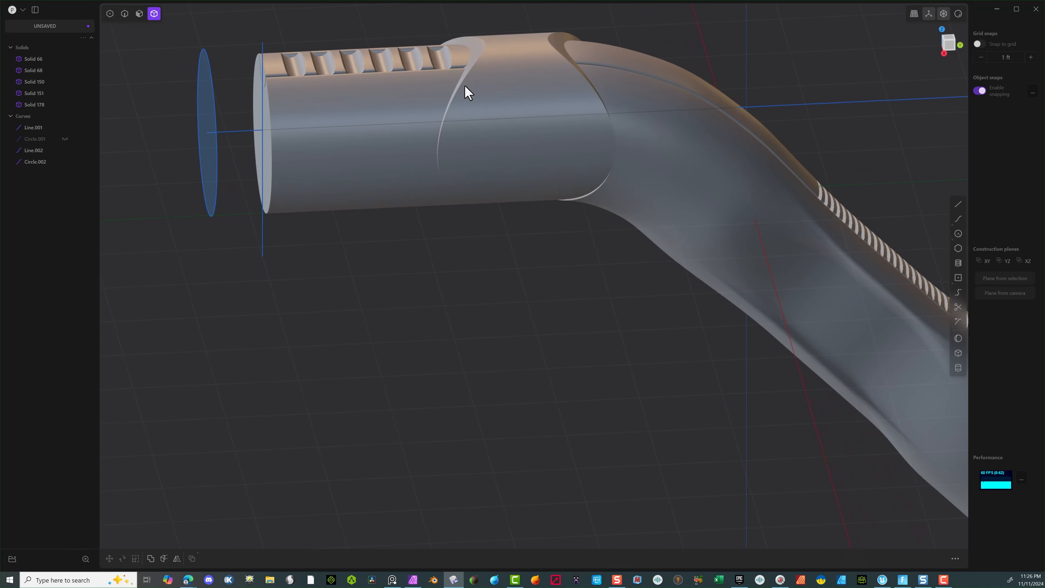
left_click(124, 14)
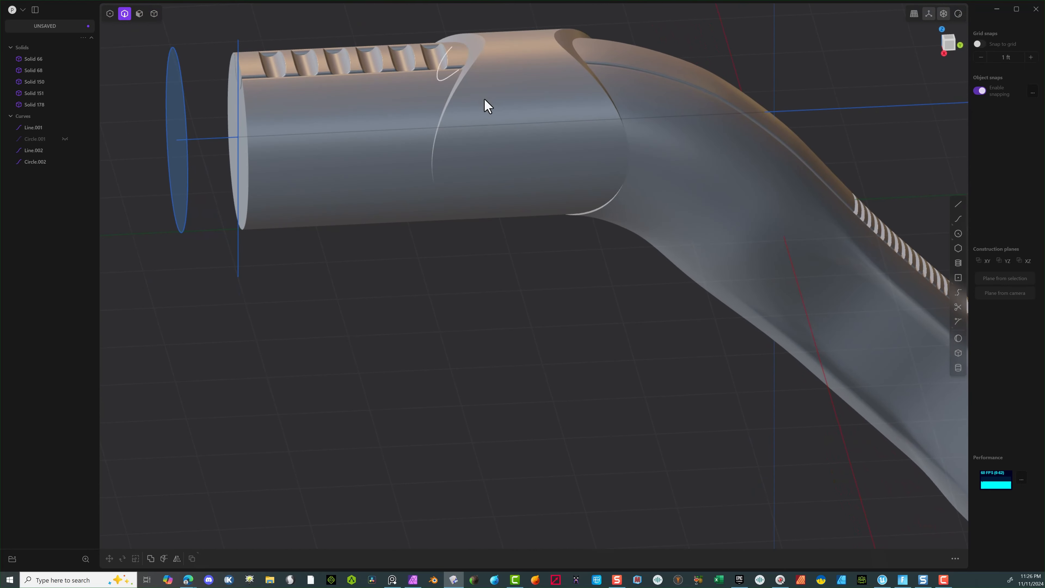
left_click(475, 66)
key("f")
left_click(553, 42, "shift")
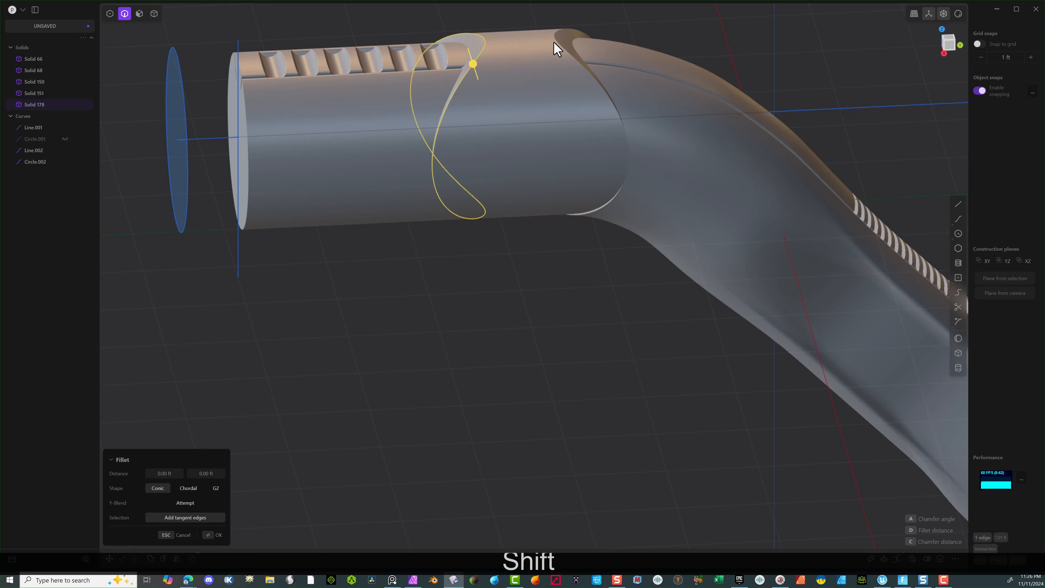
mouse_move(553, 39)
left_mouse_down()
mouse_move(544, 43)
mouse_move(553, 32)
left_mouse_up()
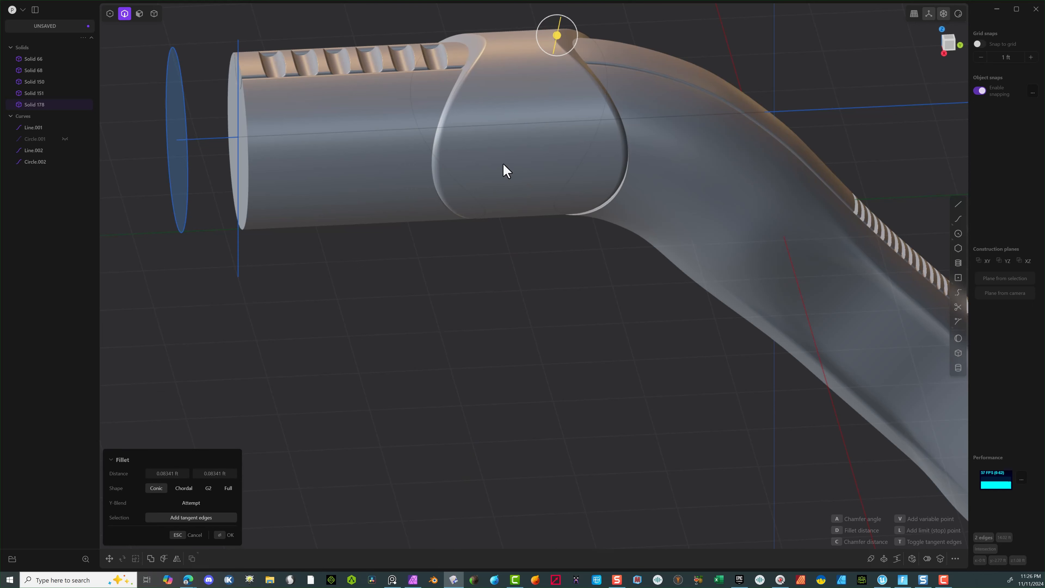
left_click(229, 535)
Step: In the right view, draw a horizontal line about 2.15 ft long across the middle of the joint piece, from edge to edge
middle_click_drag(280, 477, 501, 262)
scroll(555, 187, "up", 5)
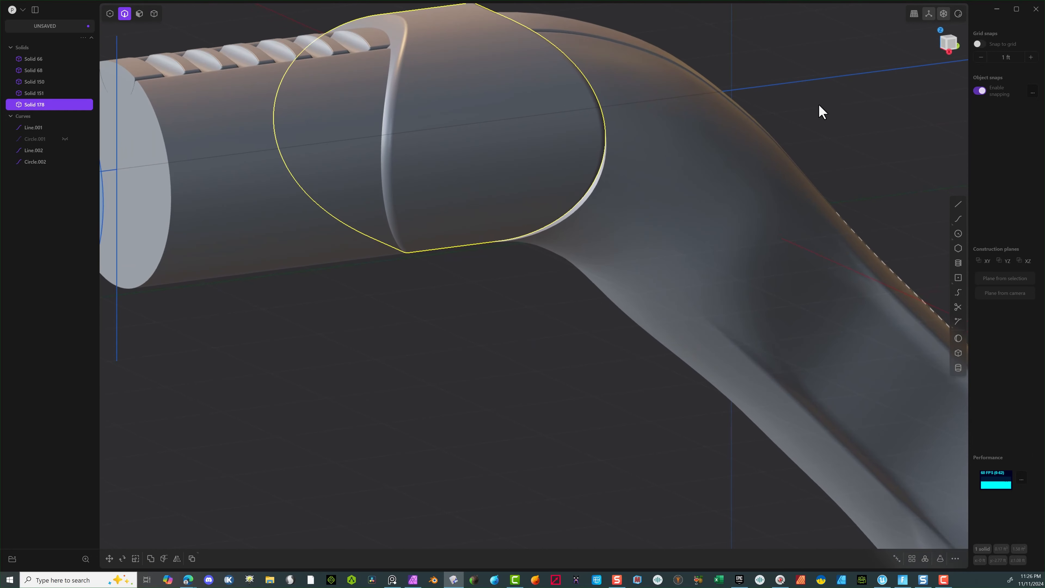
left_click(958, 234)
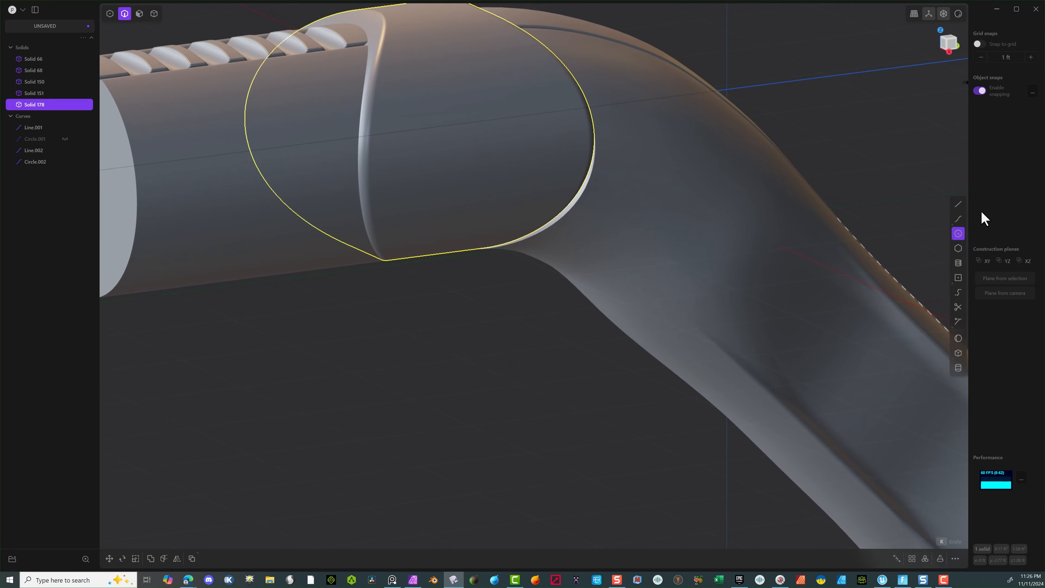
left_click(954, 45)
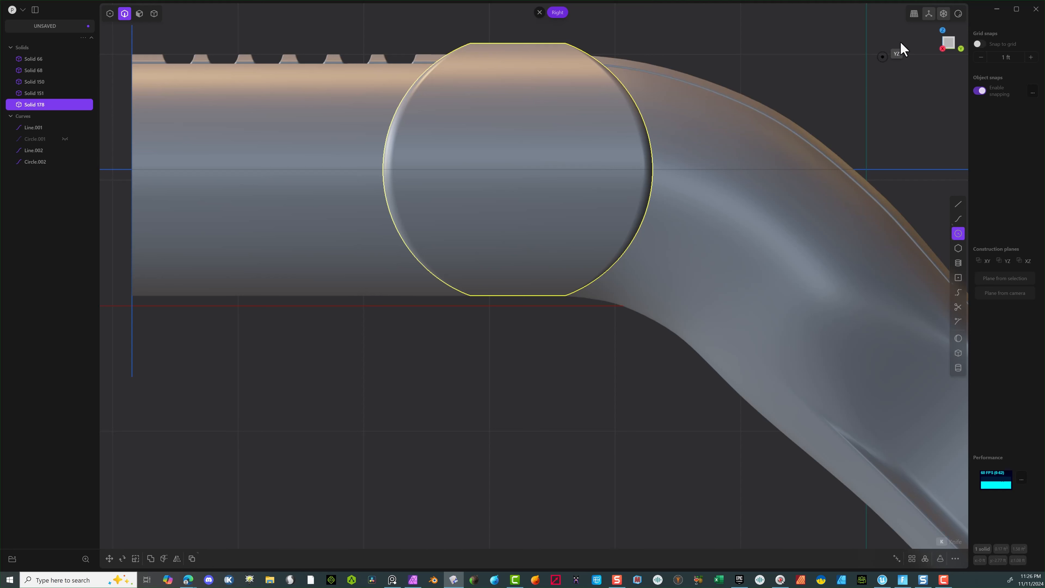
left_click(958, 205)
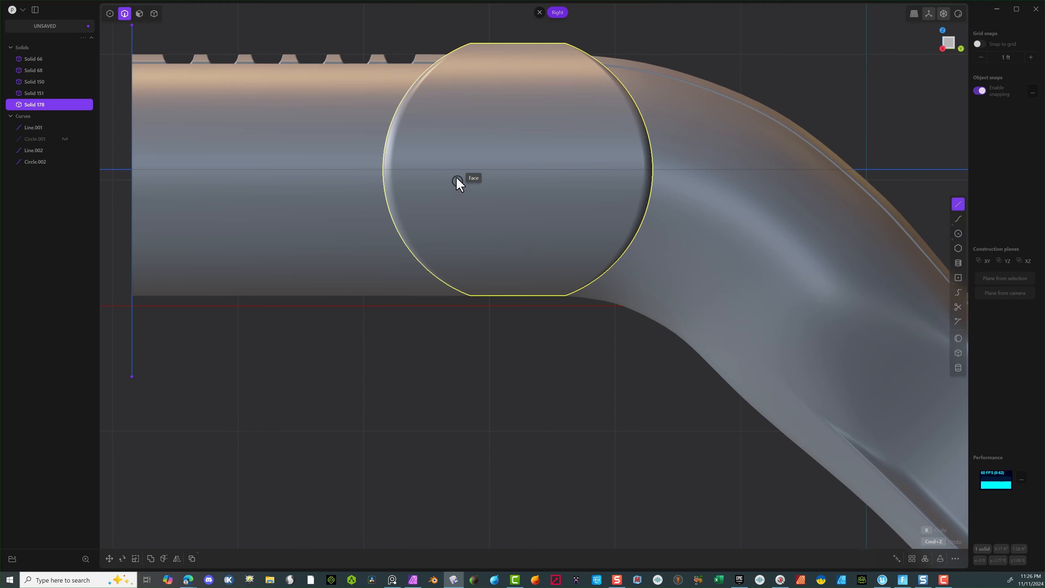
left_click(382, 169)
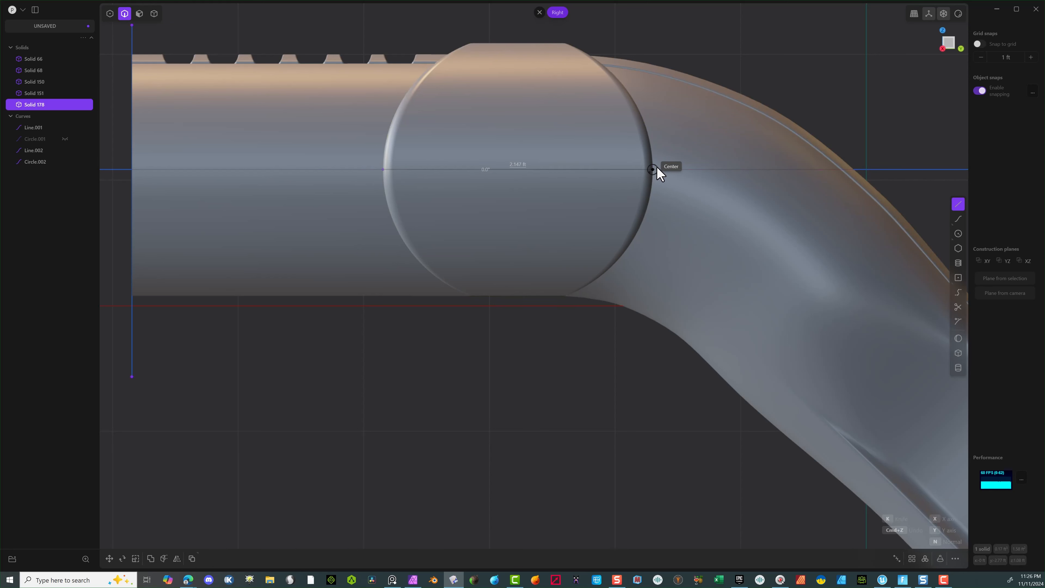
left_click(656, 170)
right_click(629, 170)
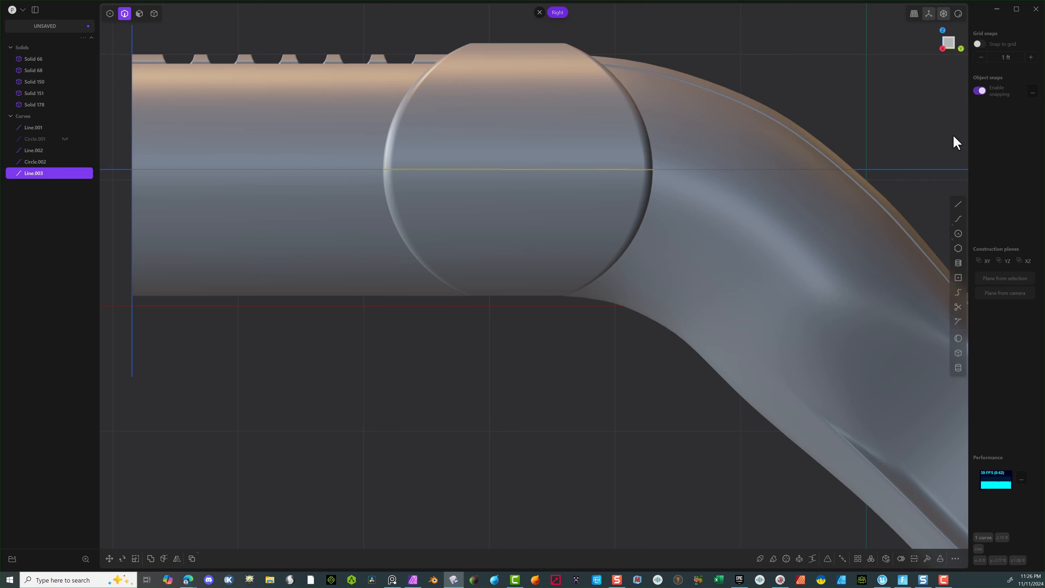
Step: Draw a circle about 1.7 ft in diameter on the joint piece, centred on the horizontal line's midpoint
left_click(958, 234)
left_click(517, 169)
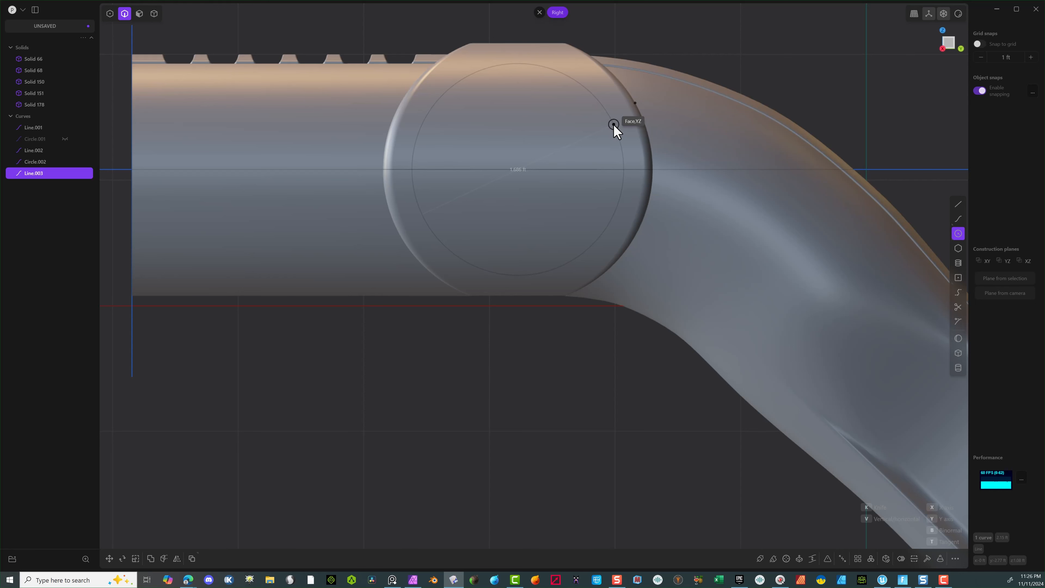
left_click(613, 125)
middle_click_drag(527, 198, 551, 213)
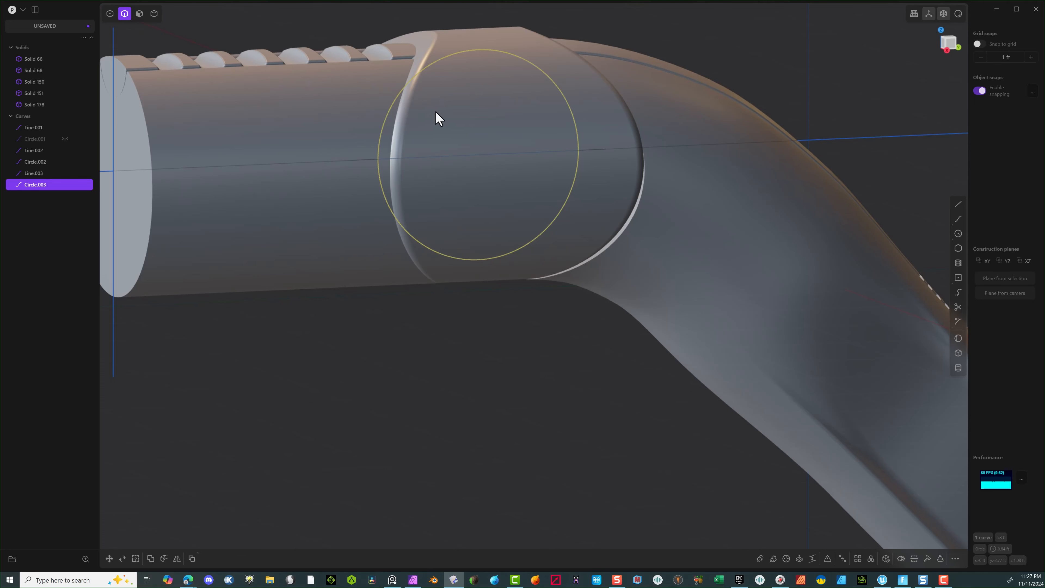
middle_click_drag(436, 111, 562, 134)
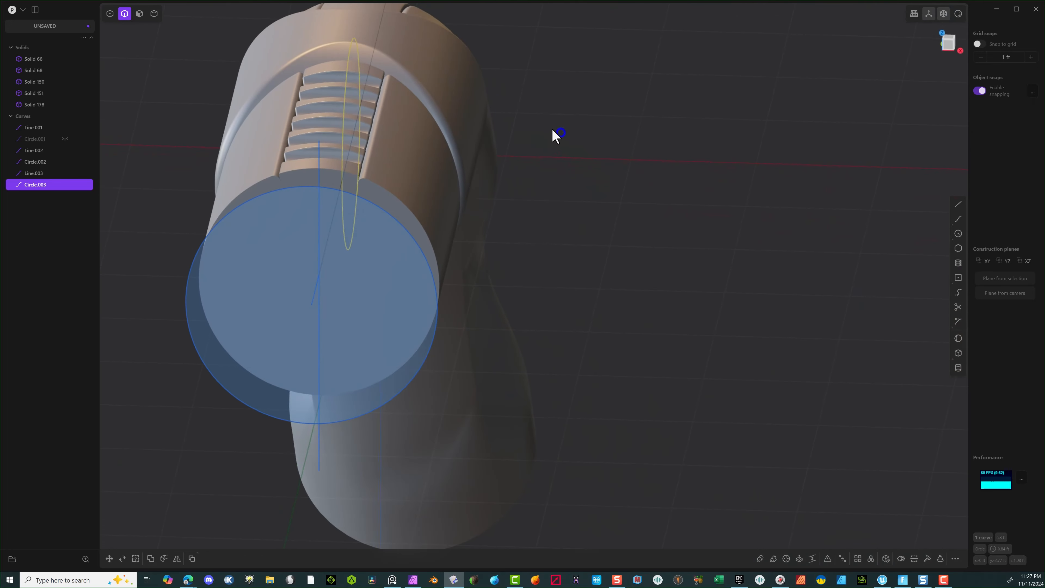
Step: Move the circle about 1.87 ft along the X axis, out beyond the side of the joint piece
key("g")
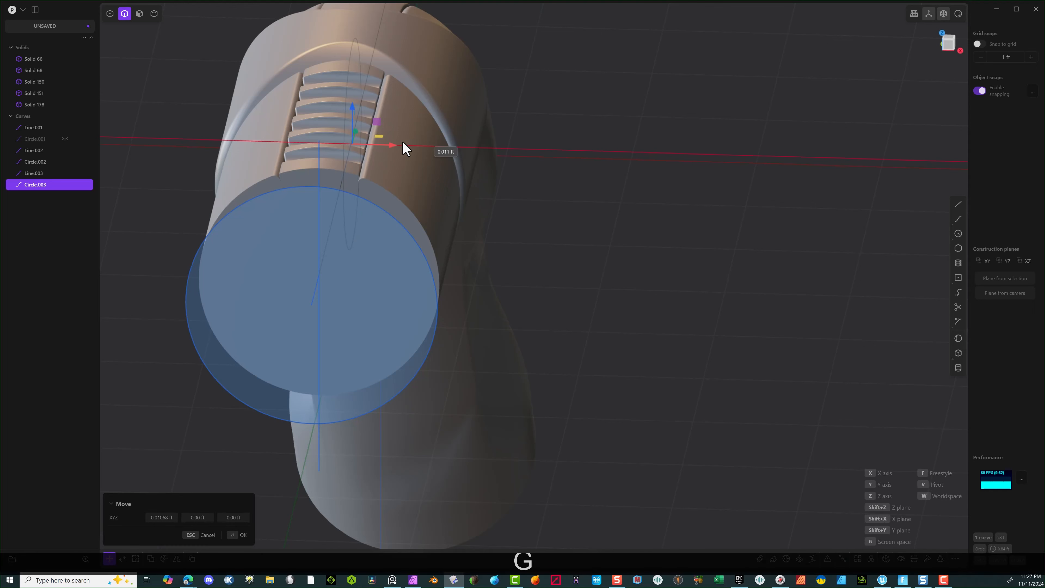
middle_click_drag(612, 156, 645, 147)
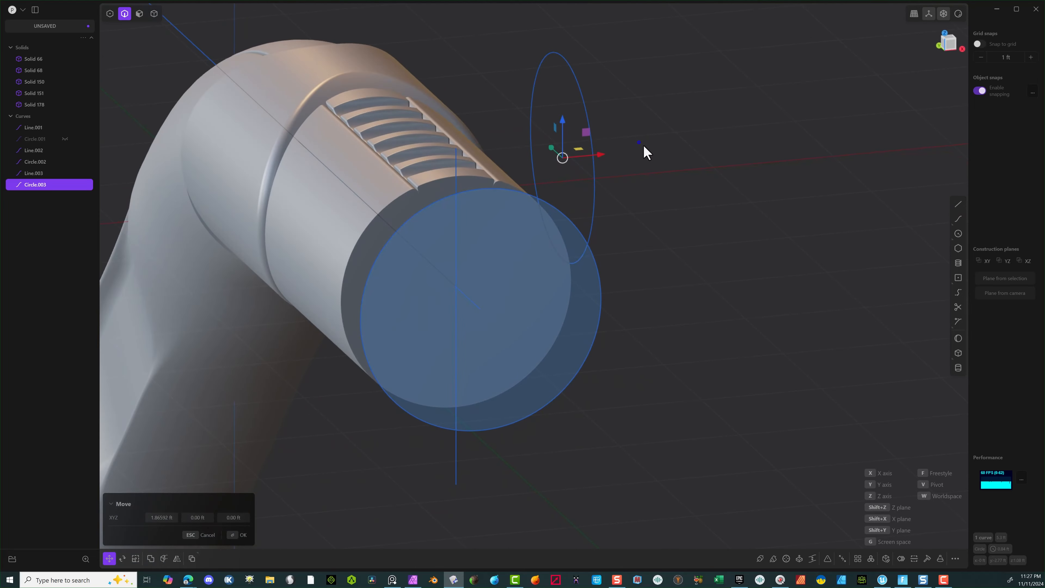
middle_click_drag(781, 121, 695, 126)
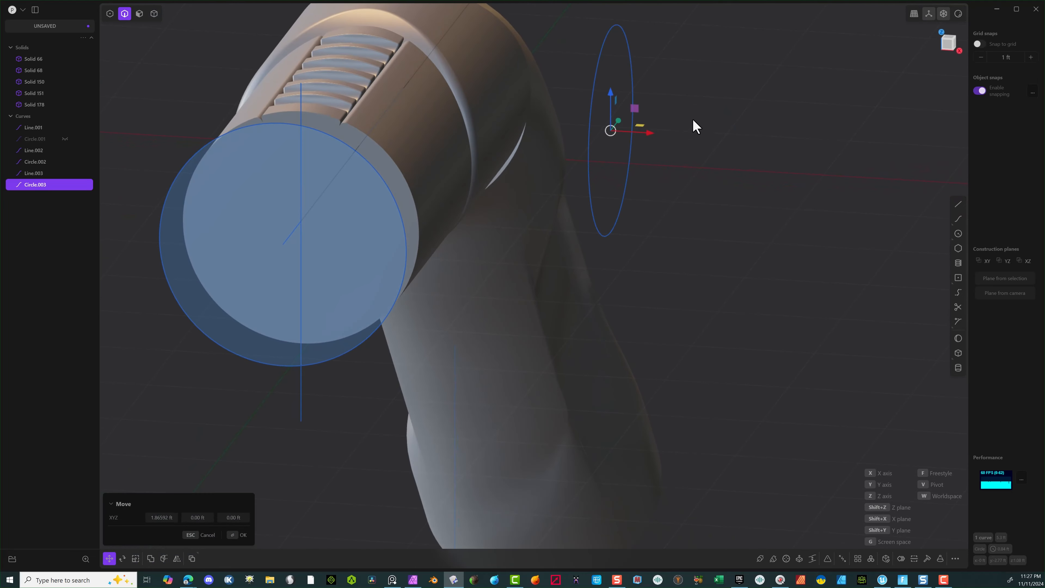
left_click(240, 536)
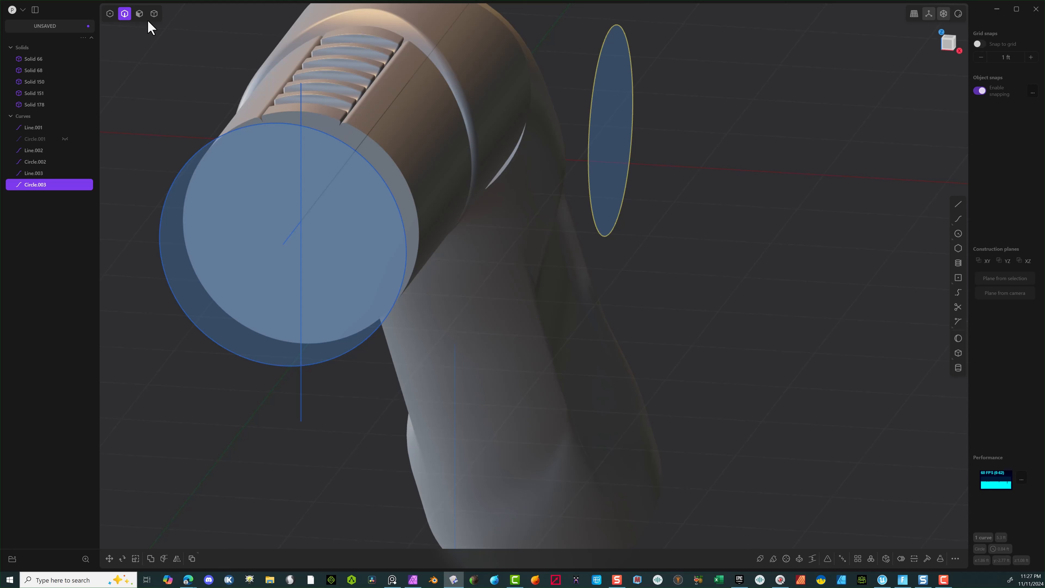
Step: Extrude the moved circle's region about 3.5 ft across the joint piece as a separate cylinder passing through both sides
left_click(140, 15)
left_click(616, 92)
key("e")
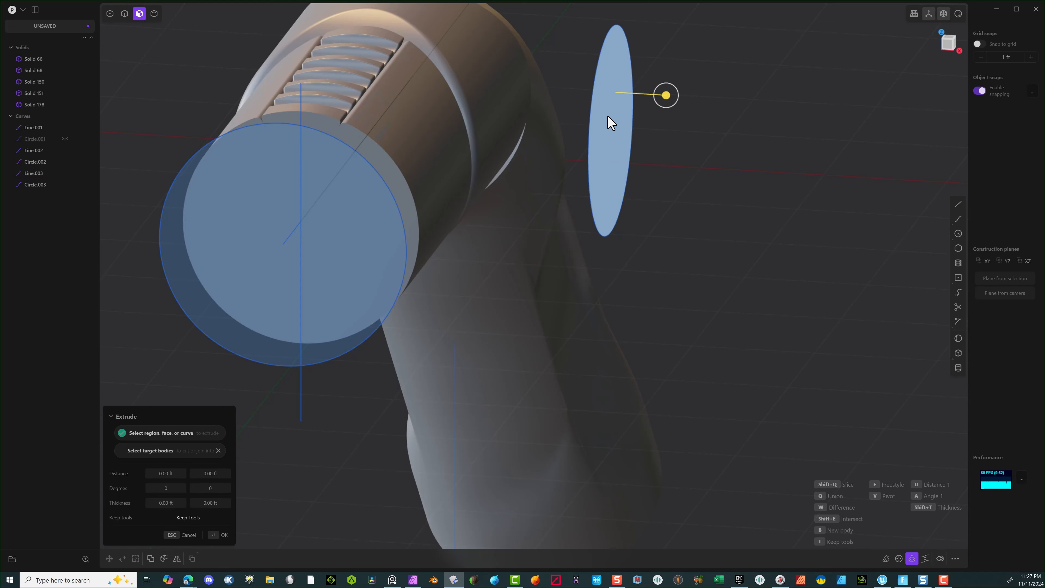
left_click_drag(672, 95, 244, 111)
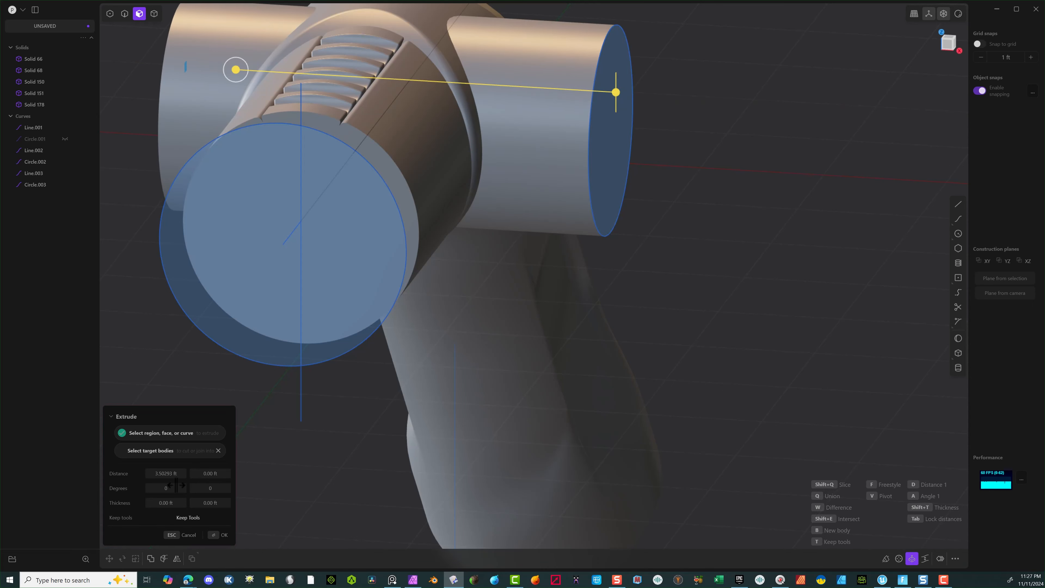
left_click(222, 535)
left_click(243, 493)
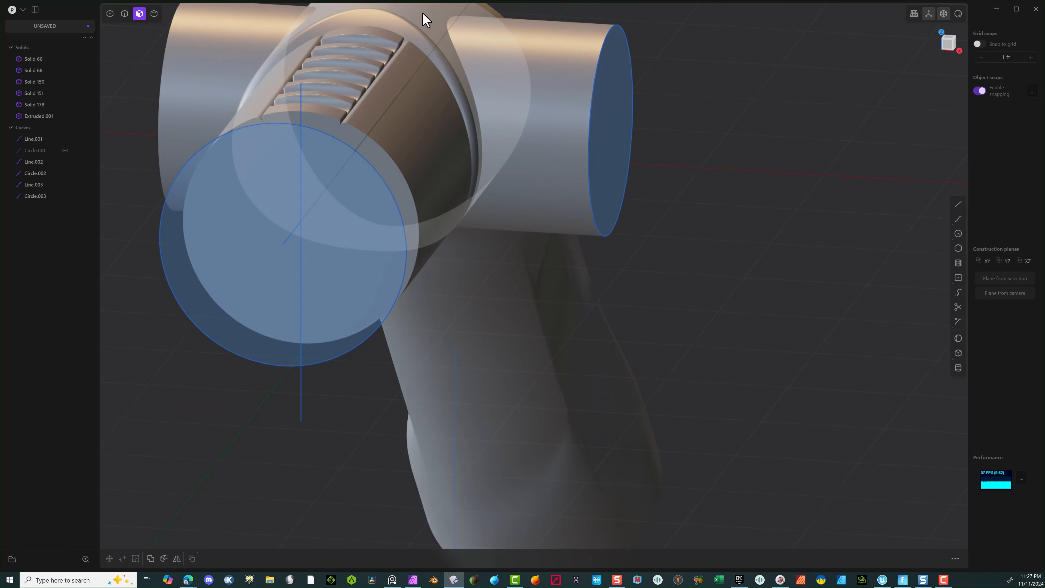
Step: Slice the joint piece and the crossing cylinder against each other with a Boolean Slice operation
scroll(601, 69, "down", 2)
right_click_drag(708, 66, 755, 186)
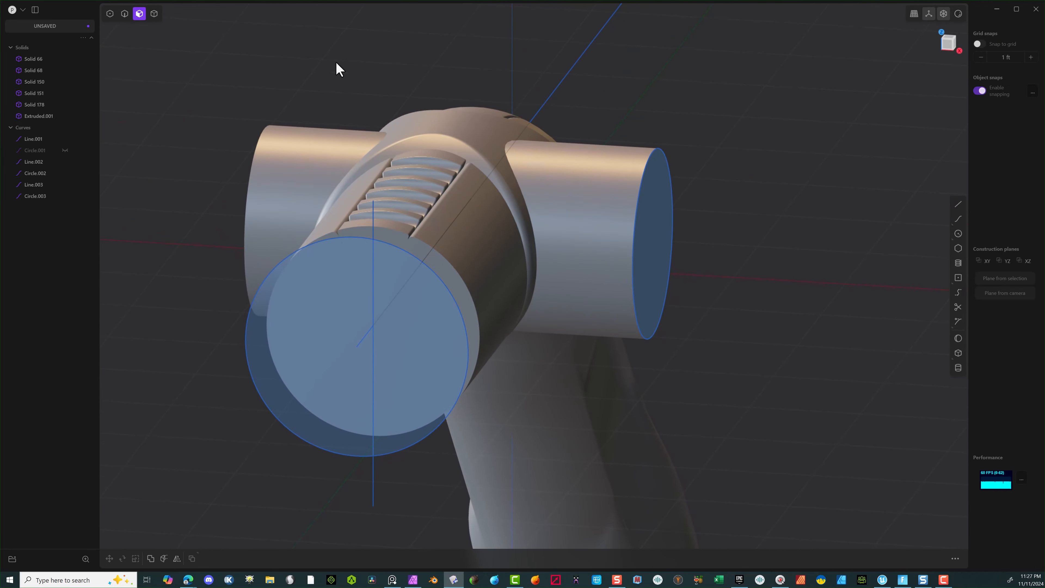
left_click(154, 14)
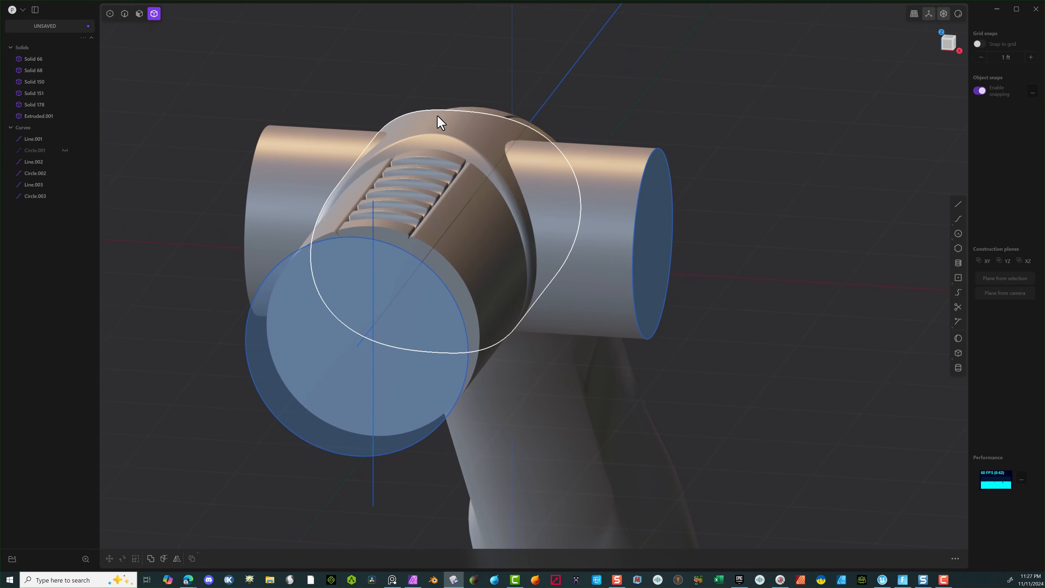
left_click(572, 153)
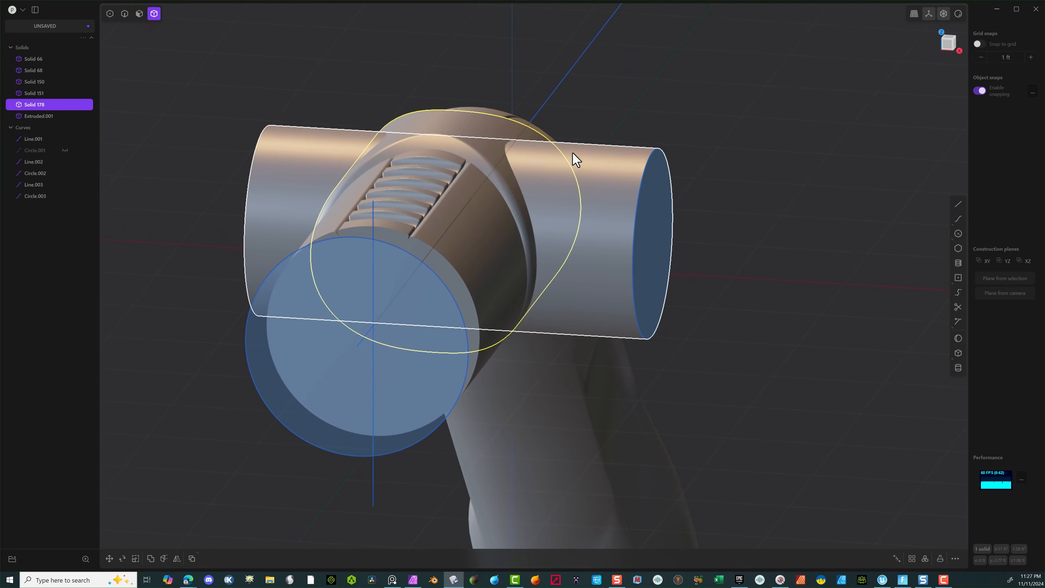
left_click(612, 165, "shift")
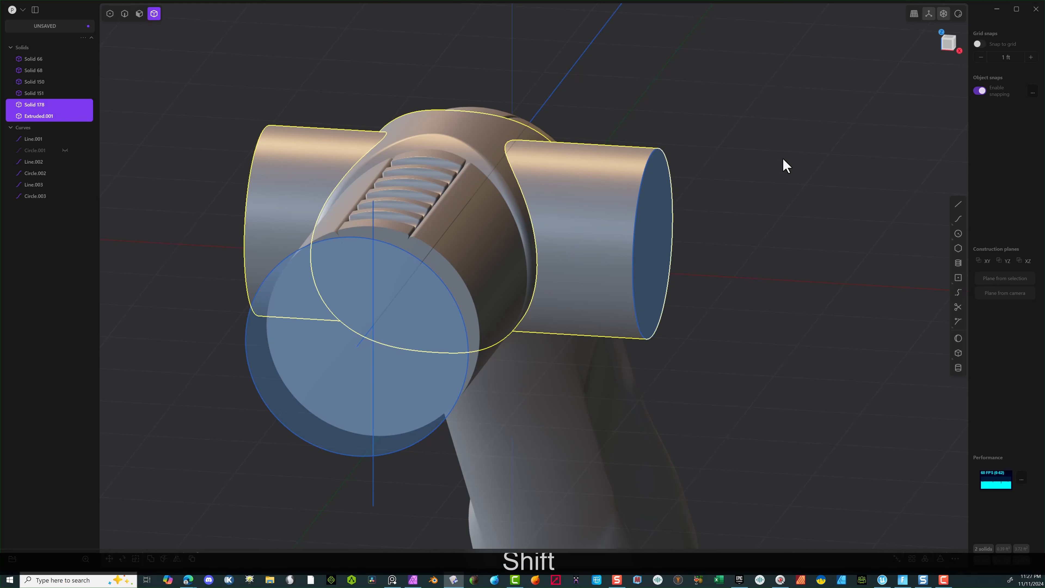
key("q")
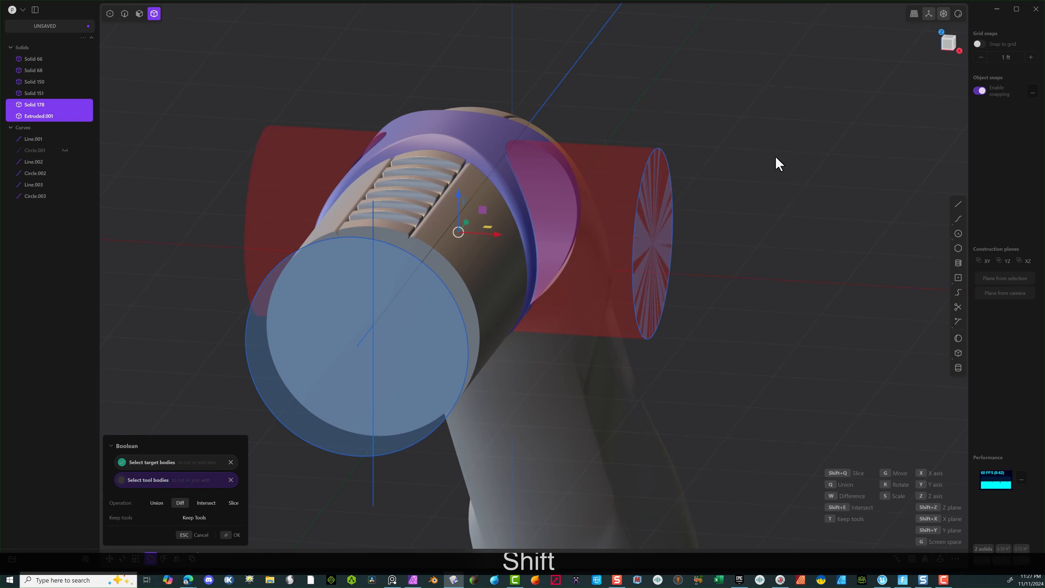
key("shift+q")
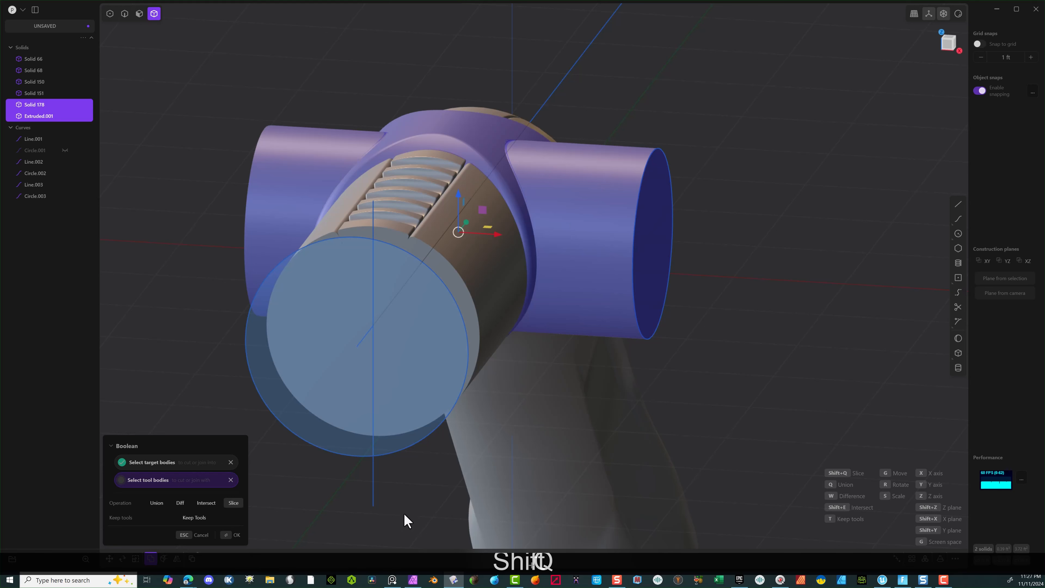
left_click(237, 537)
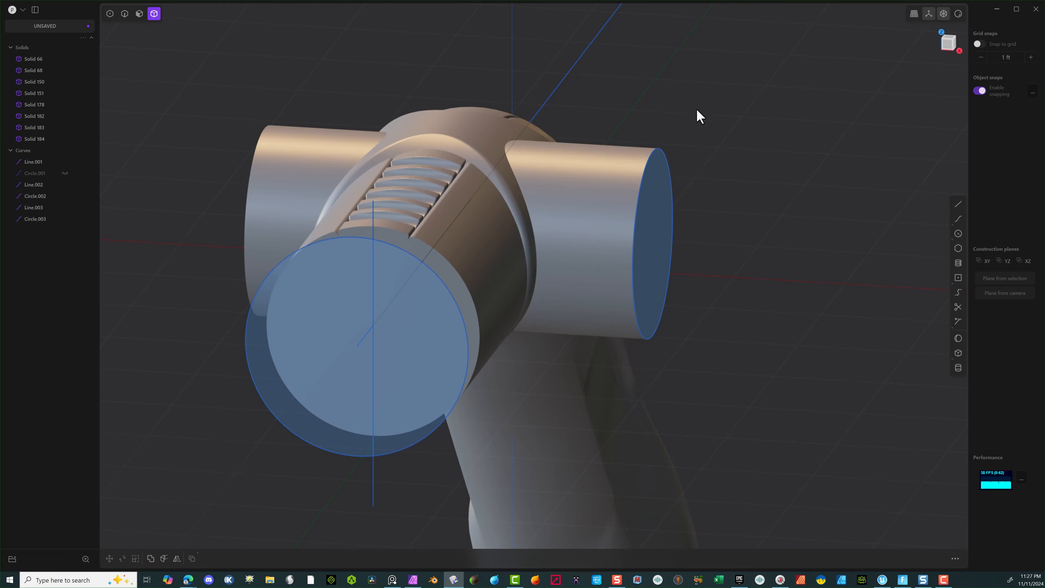
Step: Delete the two cylinder remainders sticking out on either side of the joint piece
left_click(626, 184)
key("Delete")
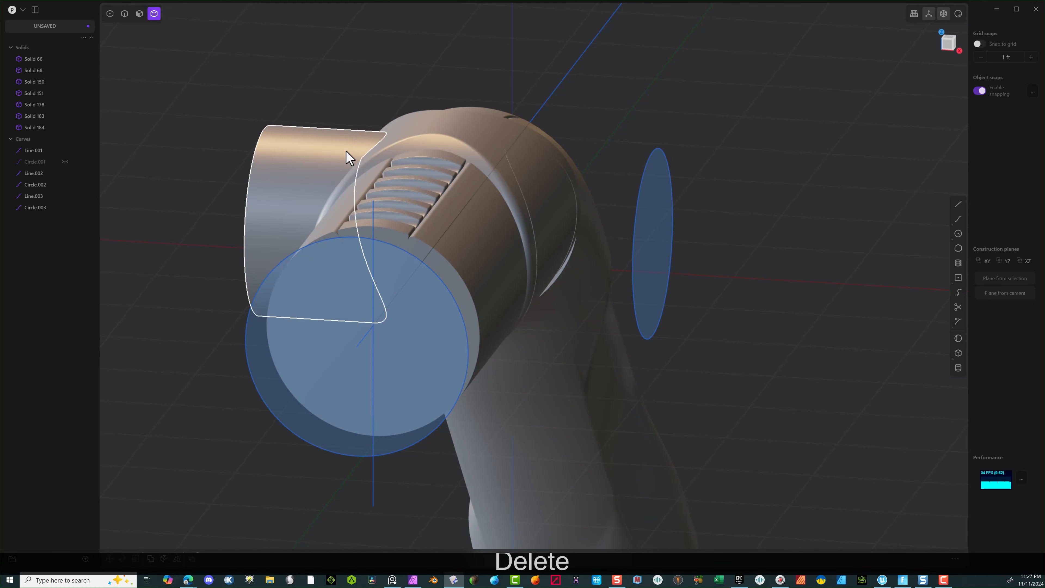
left_click(296, 149)
key("Delete")
Step: Hide the circle curve beside the joint piece
middle_click_drag(606, 87, 569, 77)
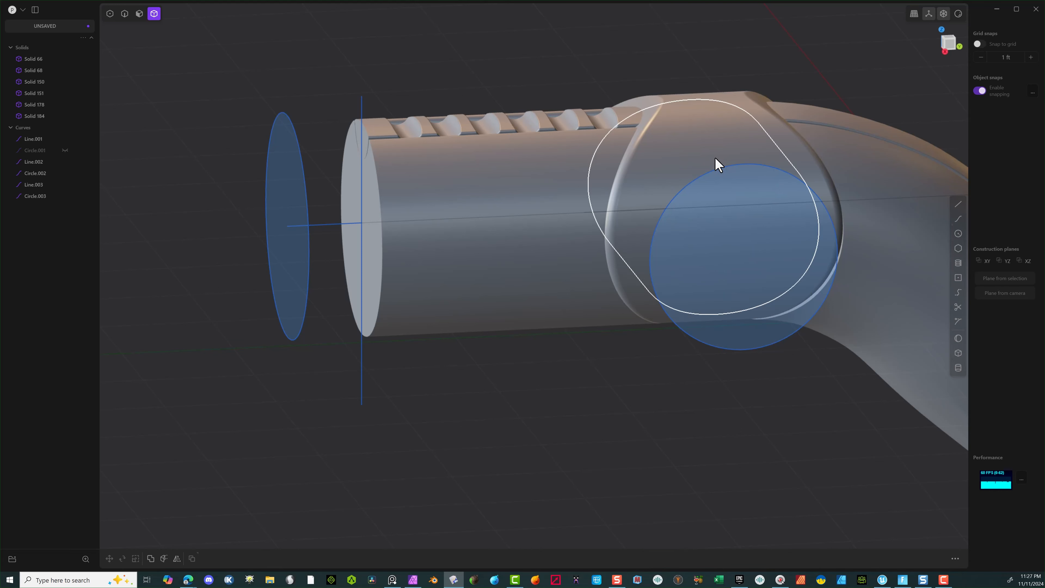
scroll(753, 147, "up", 5)
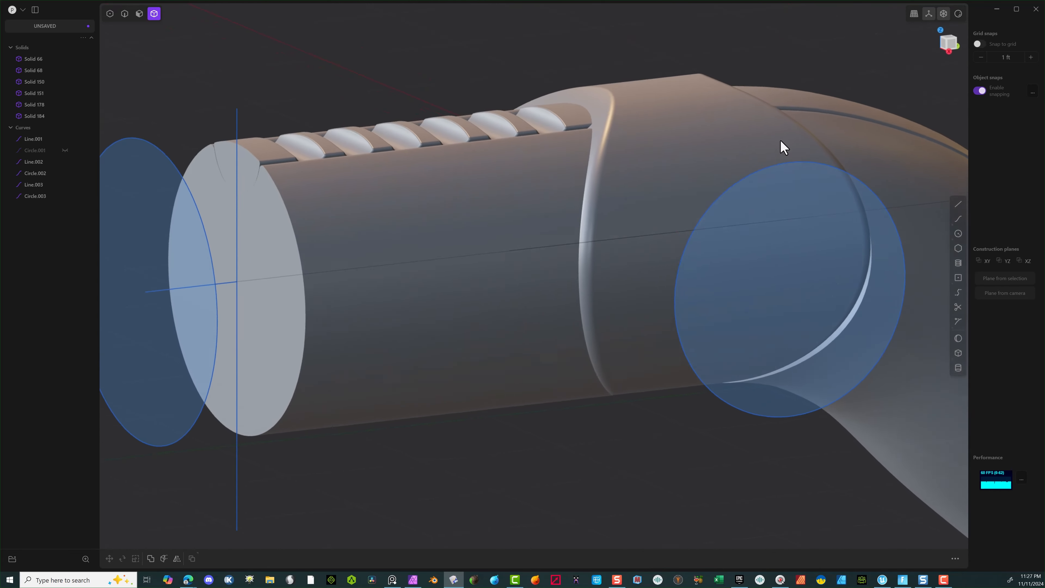
middle_click_drag(784, 147, 802, 147)
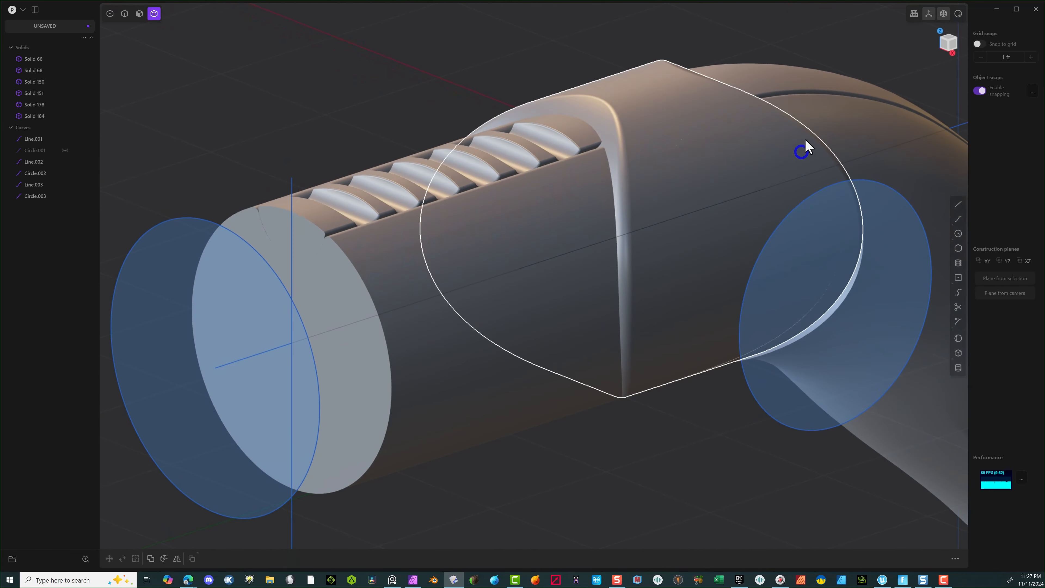
left_click(125, 13)
left_click(860, 179)
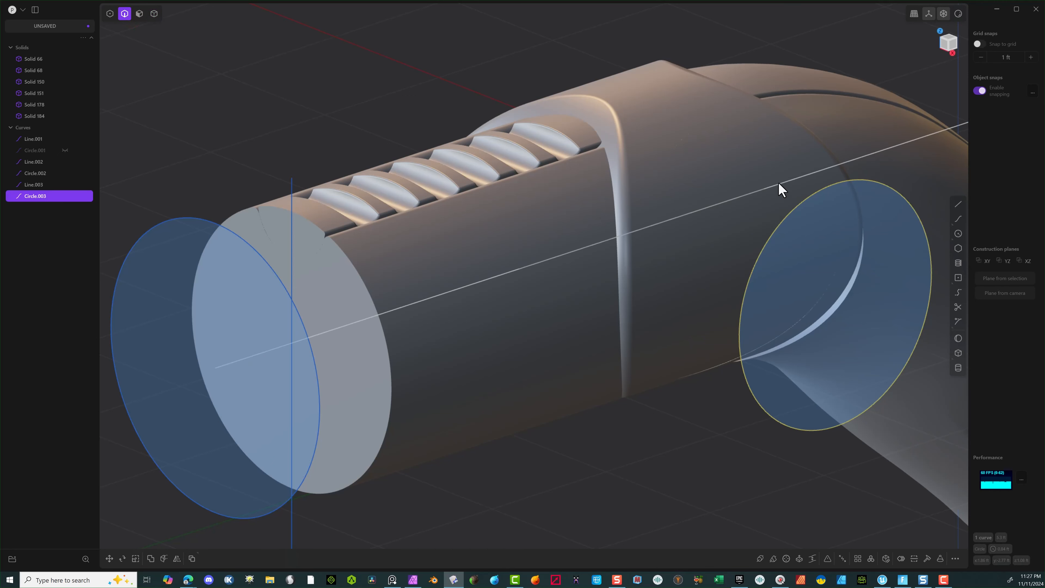
key("h")
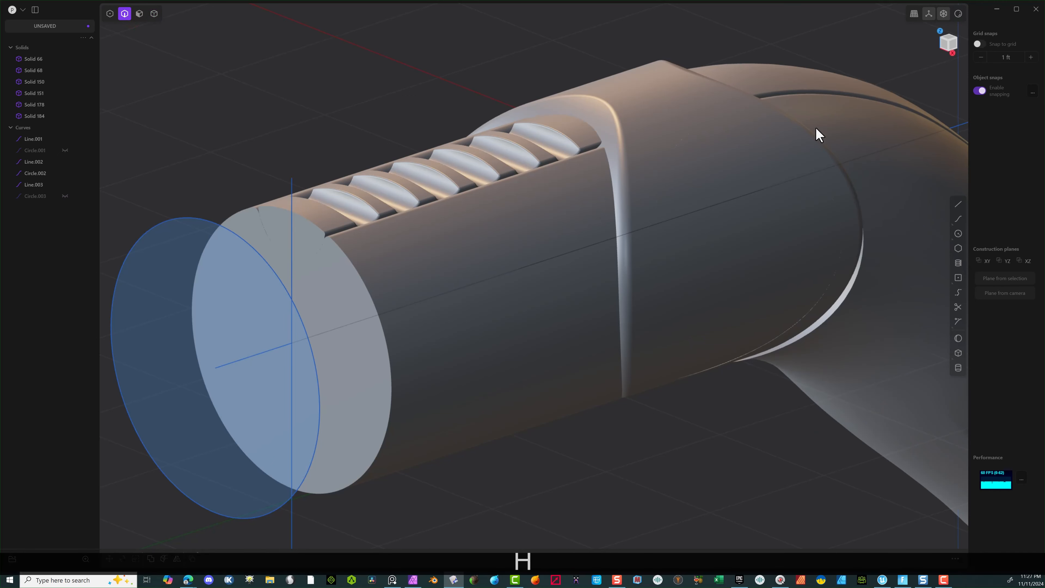
left_click(736, 127)
scroll(786, 137, "up", 5)
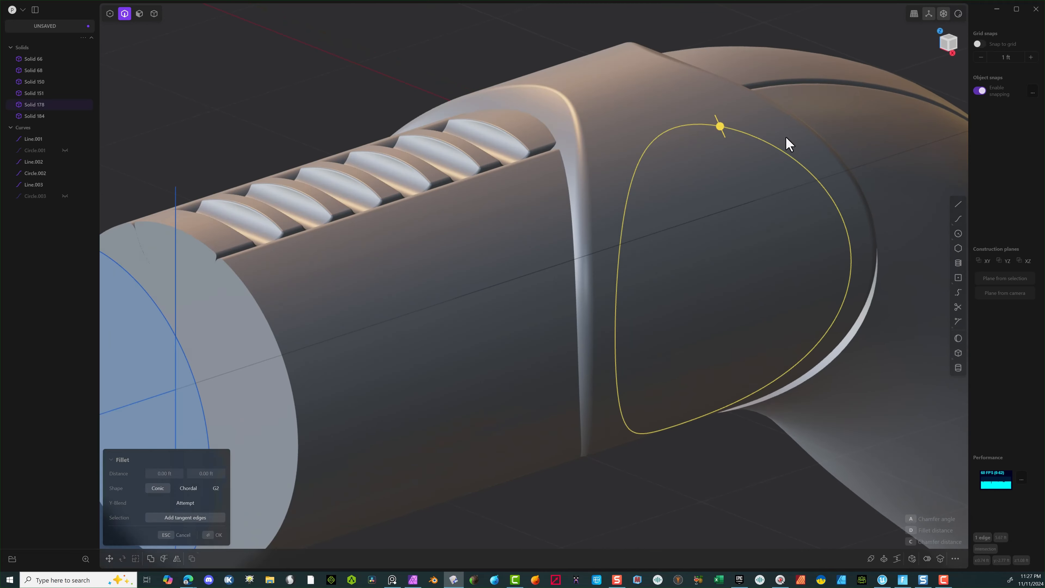
scroll(687, 140, "up", 3)
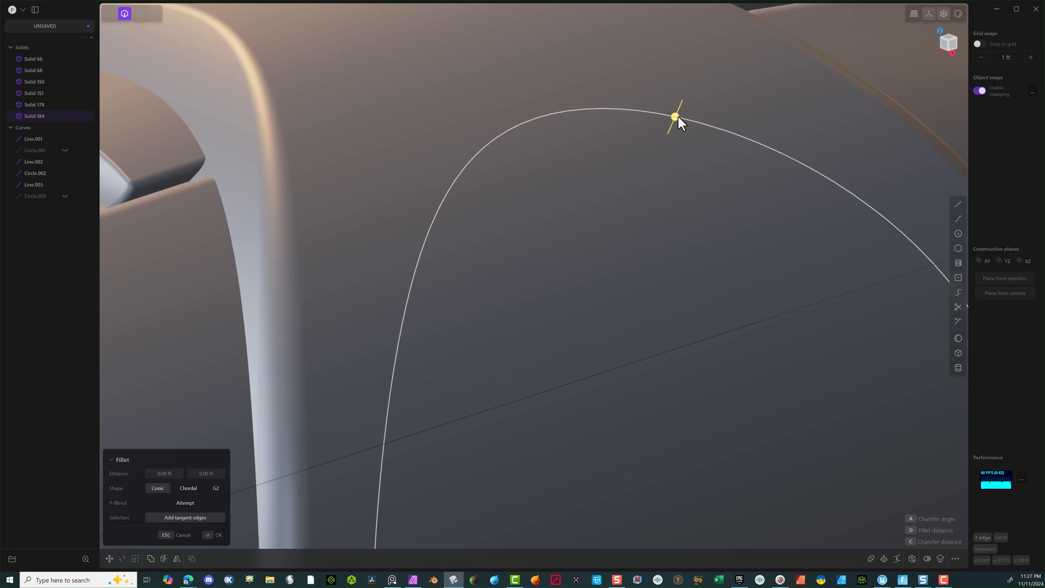
left_click_drag(679, 118, 709, 107)
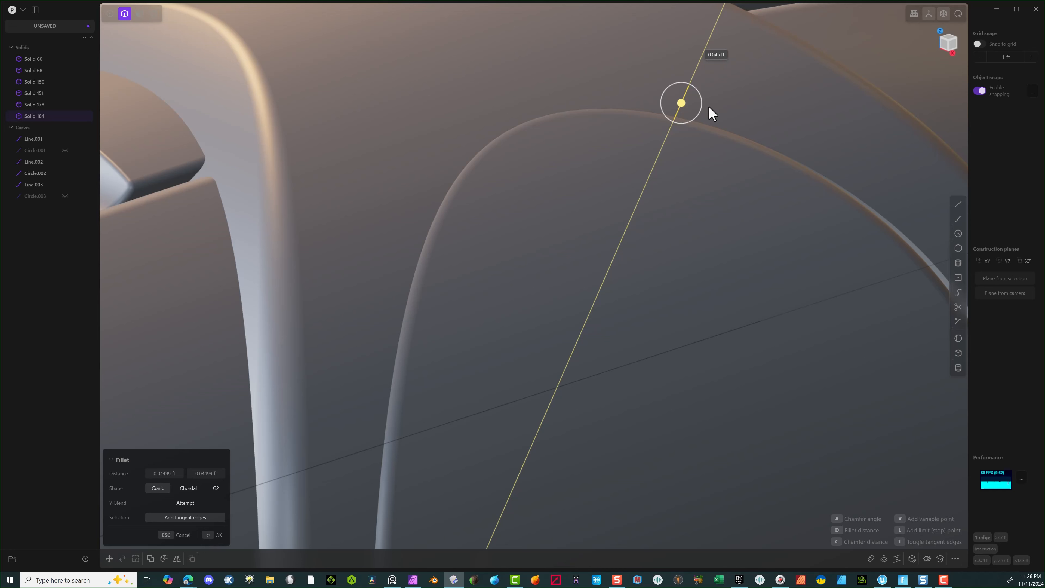
left_click_drag(712, 113, 710, 116)
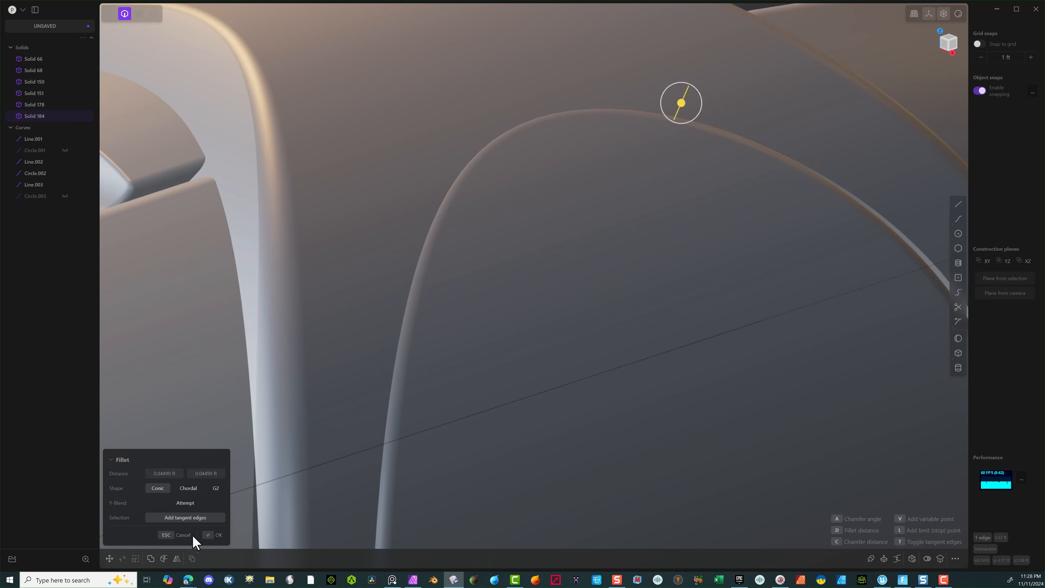
left_click(191, 535)
Step: Fillet the circular seam edges of the joint piece and insert on both sides with a distance of about 0.017 ft
left_click(649, 146)
key("f")
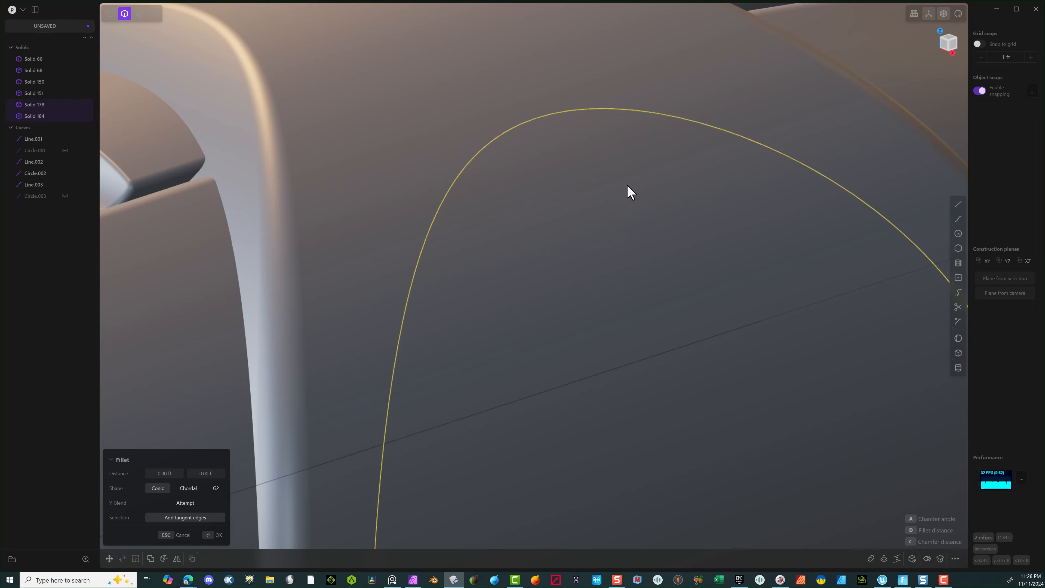
middle_click_drag(631, 192, 520, 238)
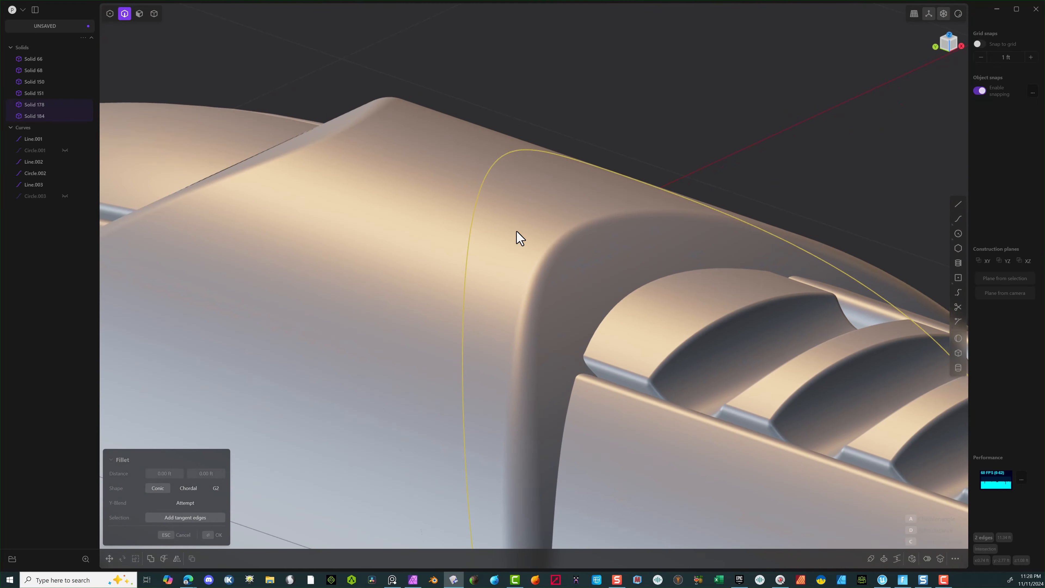
scroll(520, 238, "down", 2)
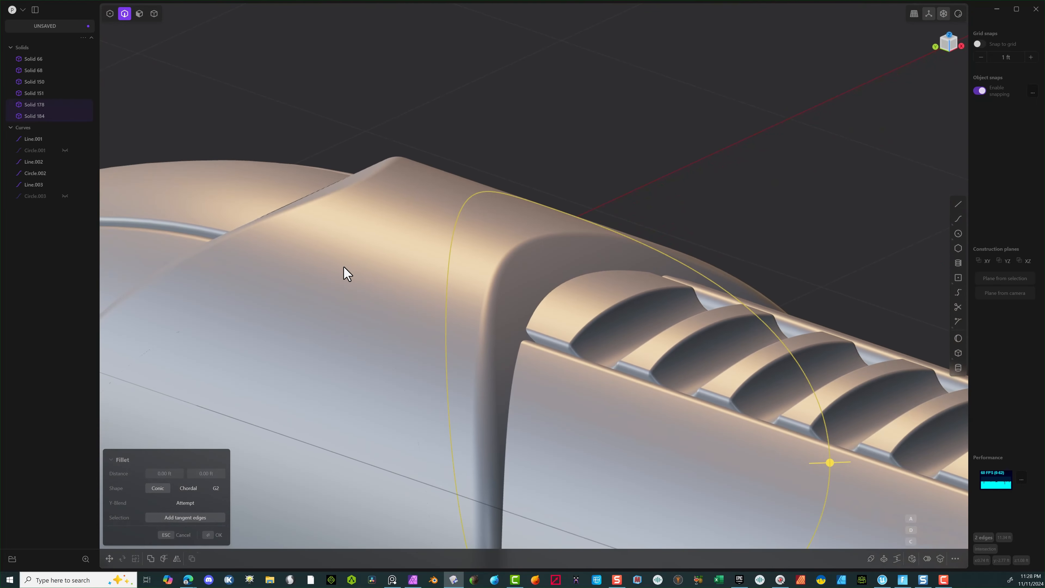
left_click_drag(344, 267, 291, 352, "shift")
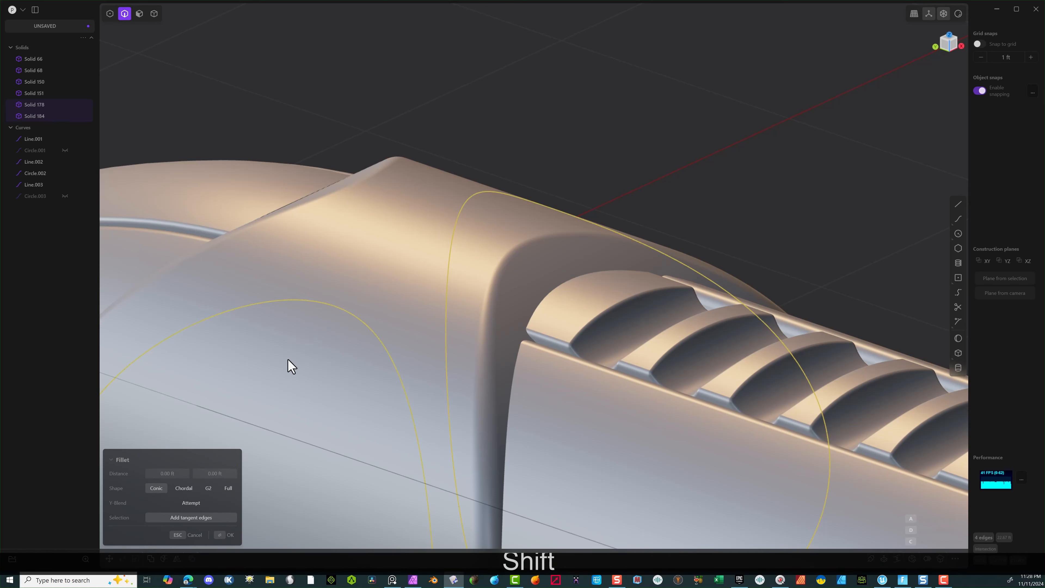
key("b")
scroll(417, 283, "down", 3)
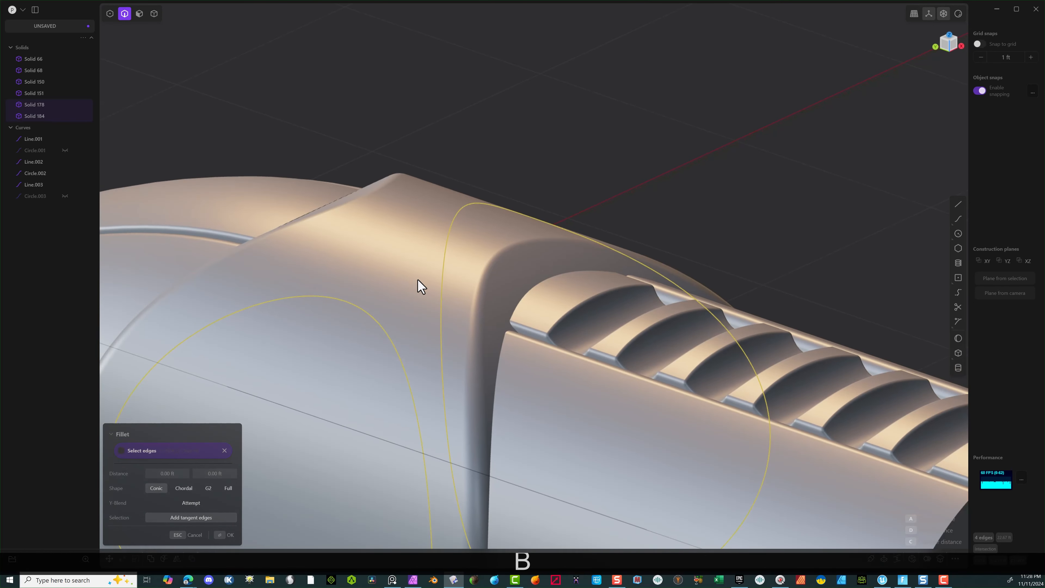
scroll(391, 306, "up", 8)
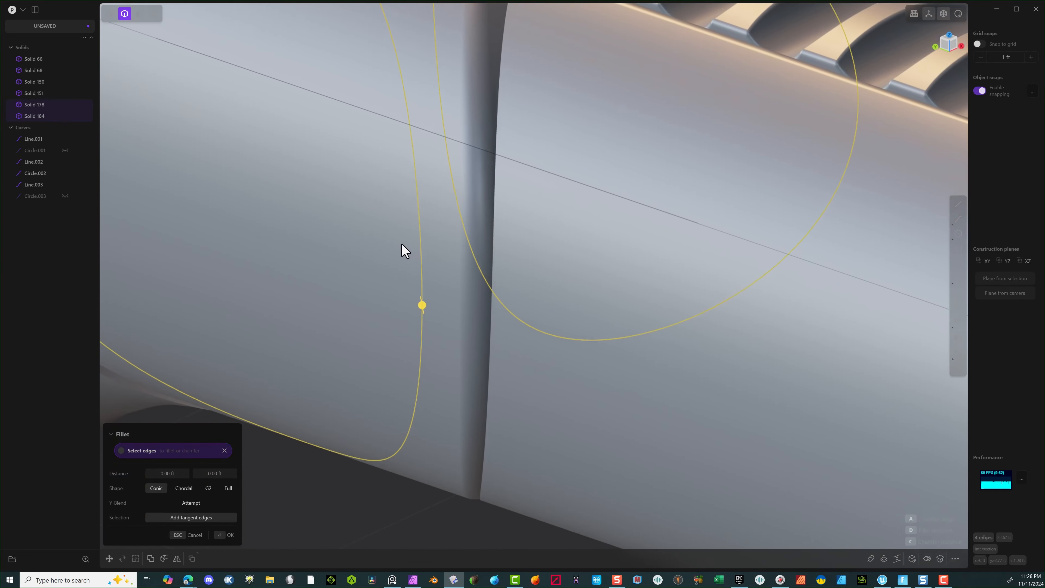
middle_click_drag(402, 245, 423, 312, "shift")
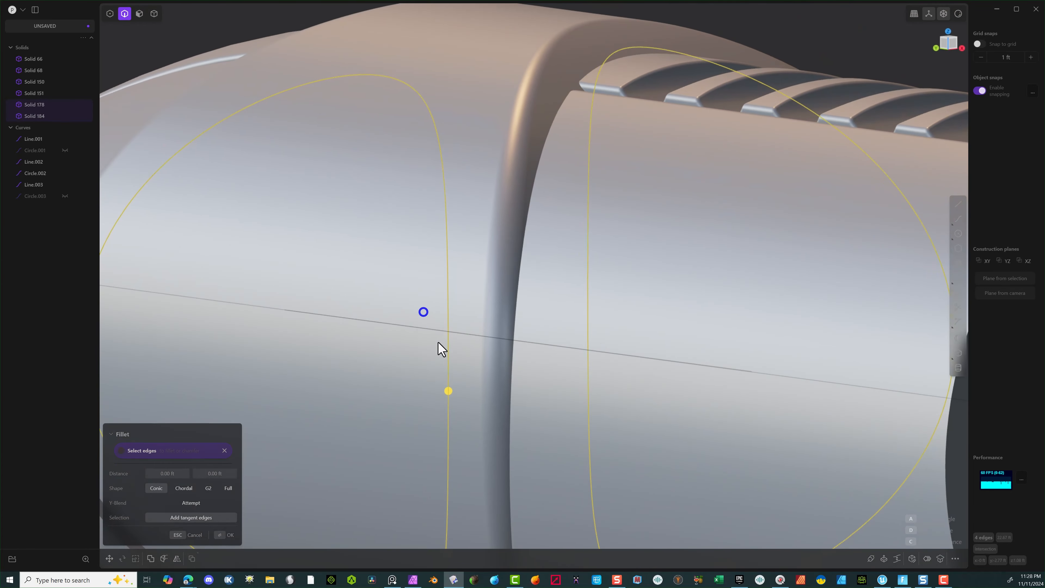
left_click(448, 392)
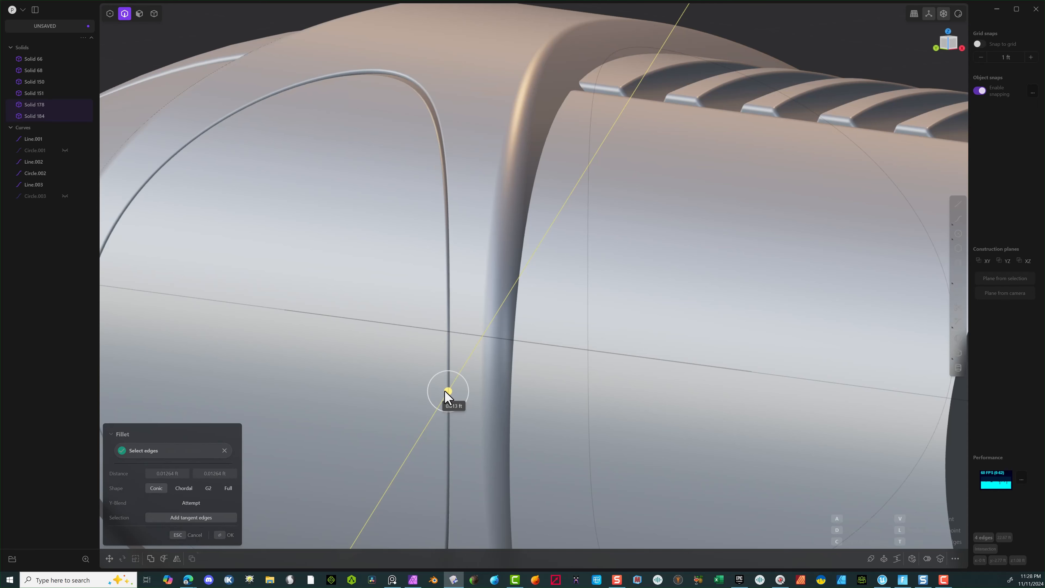
left_click_drag(445, 391, 450, 398)
scroll(516, 210, "down", 5)
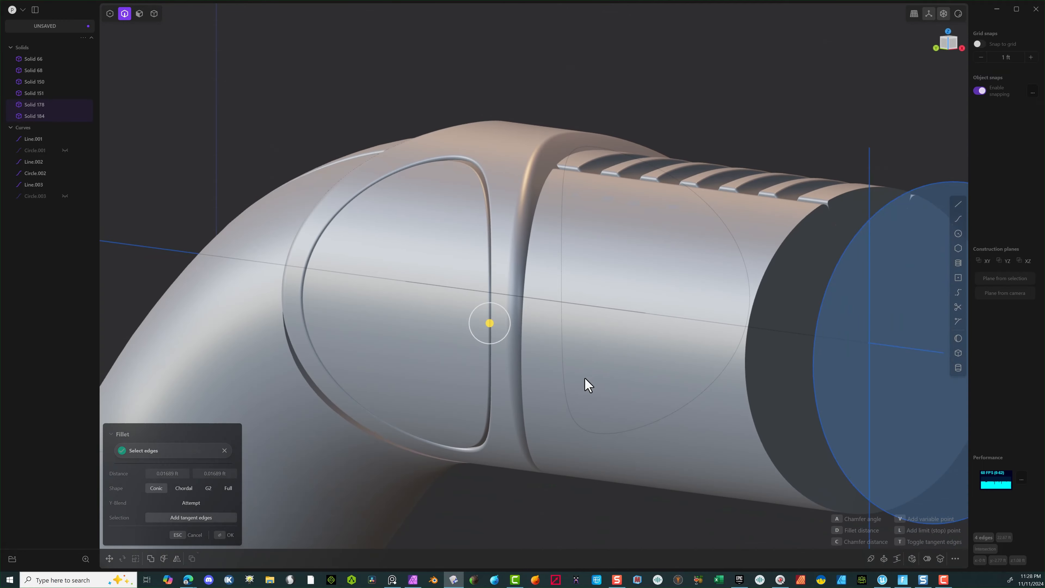
middle_click_drag(586, 380, 661, 238)
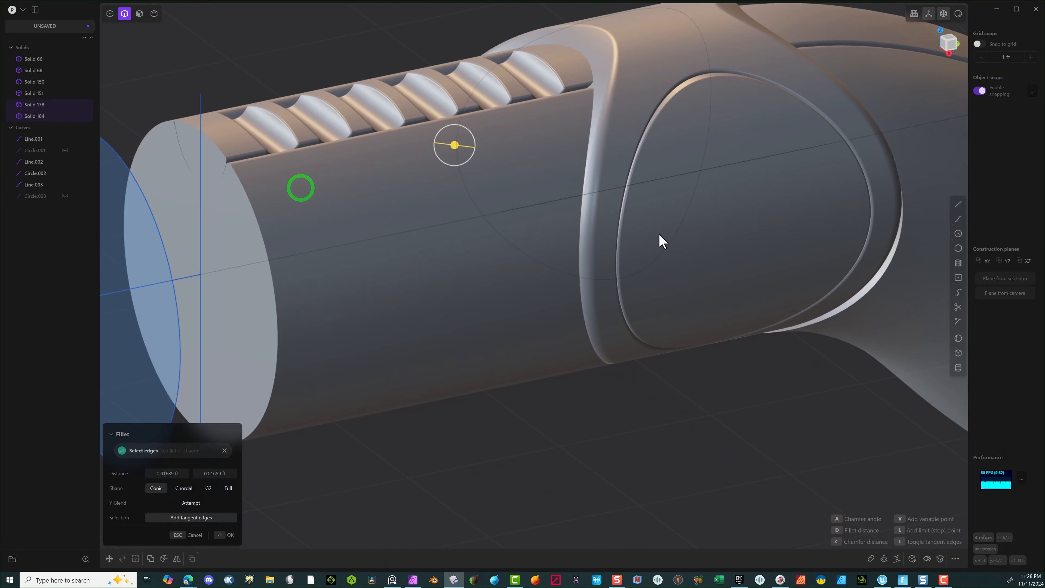
scroll(660, 247, "up", 2)
scroll(700, 276, "down", 3)
middle_click_drag(715, 282, 769, 254)
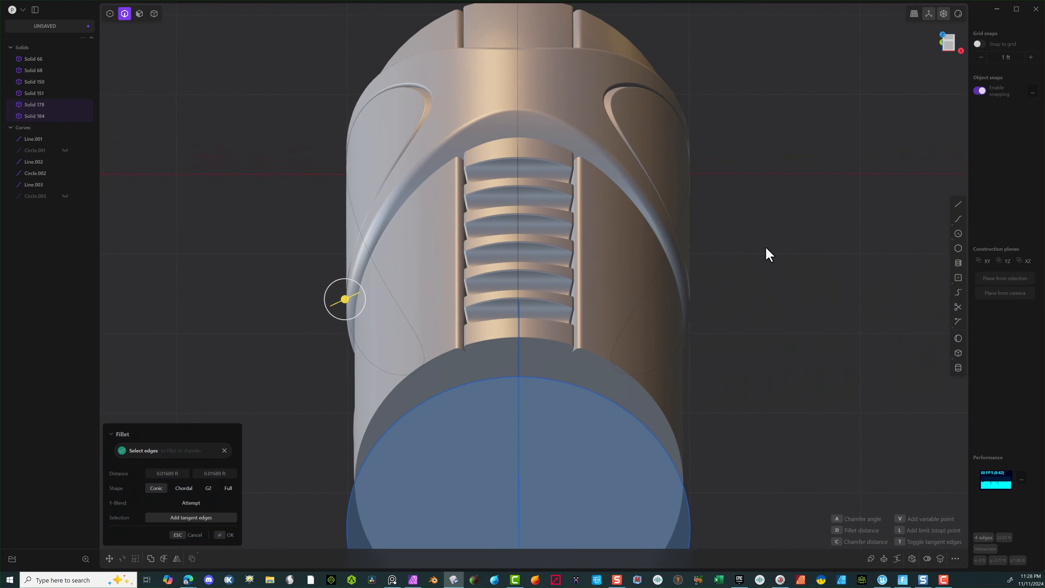
left_click(231, 535)
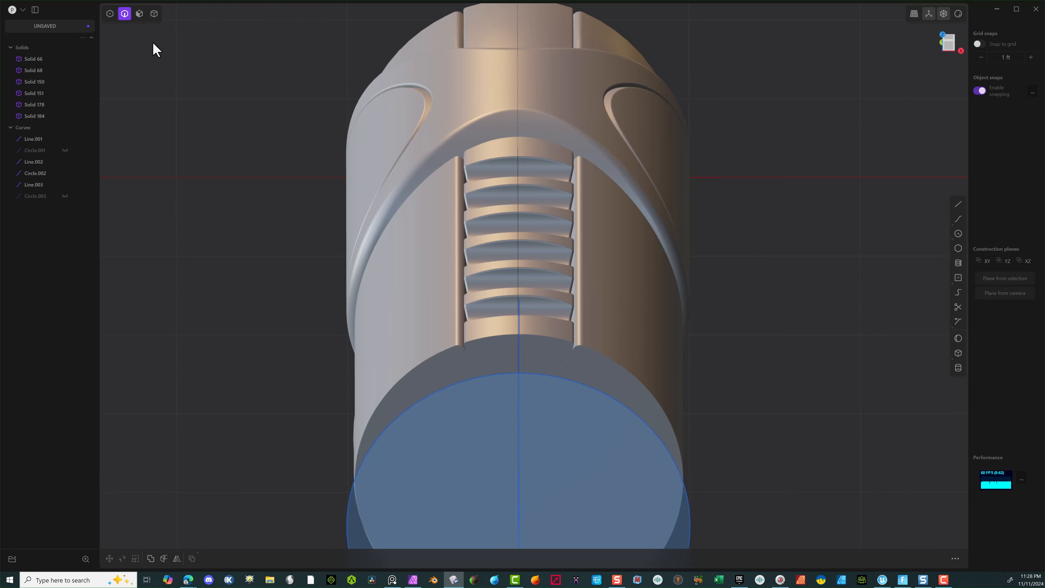
Step: Scale the circular insert solid along the X axis to about 0.93 so its faces sit recessed in the joint
left_click(154, 14)
left_click(406, 121)
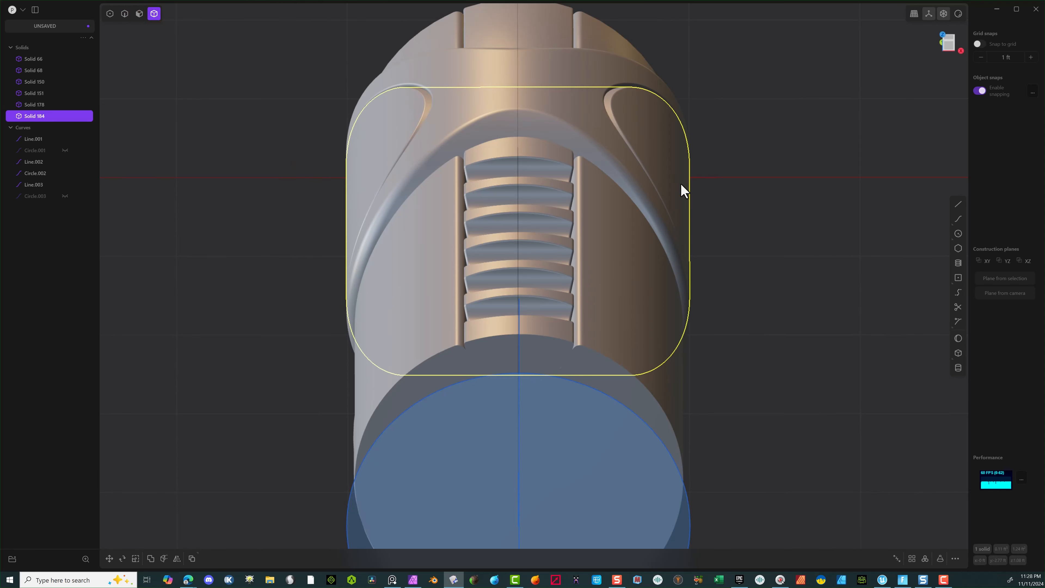
key("s")
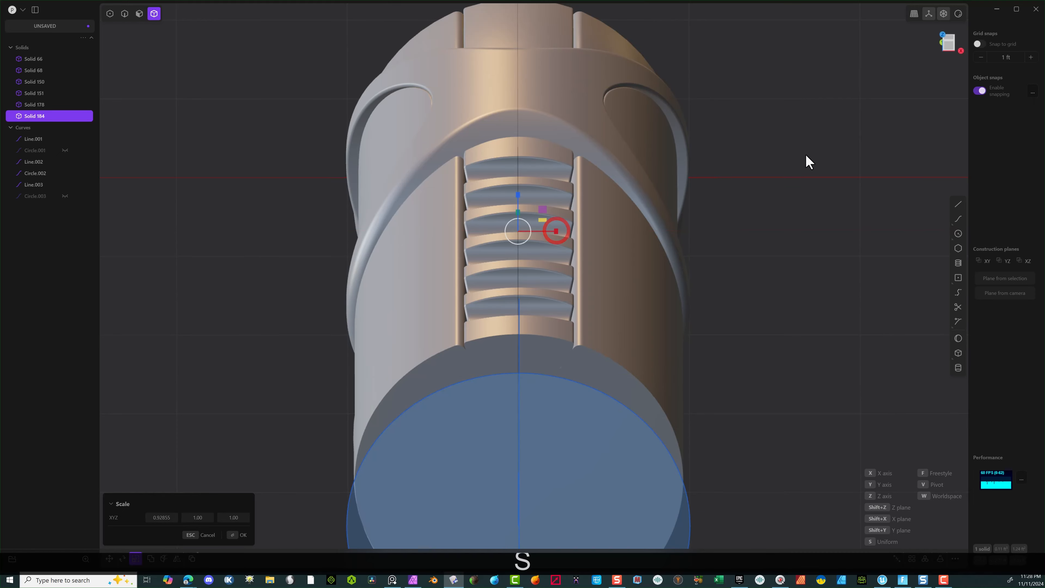
middle_click_drag(807, 161, 423, 370)
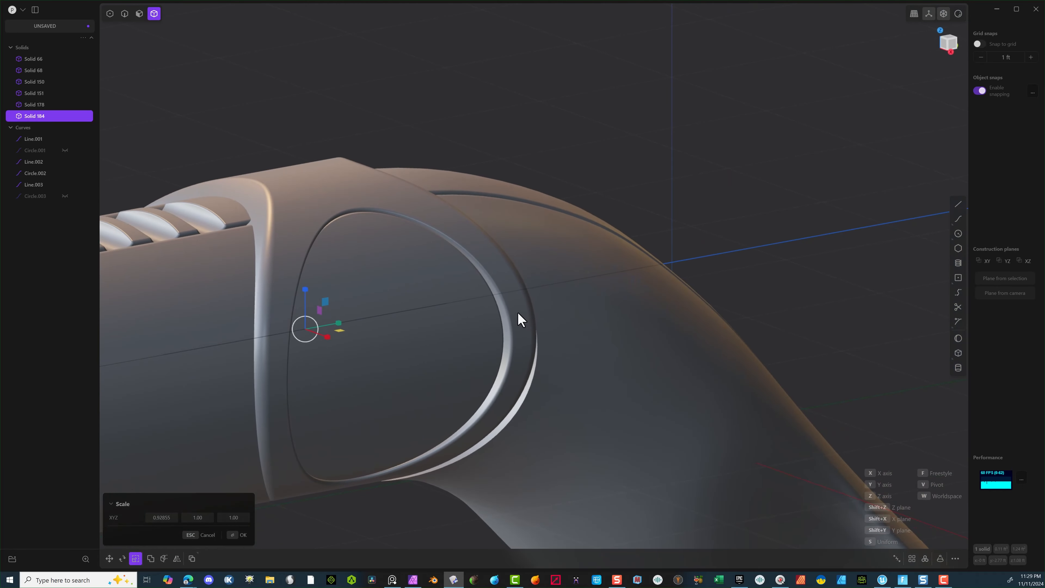
Step: In the right view, draw a circle of about 0.08 ft radius at the centre of the circular insert
left_click(959, 235)
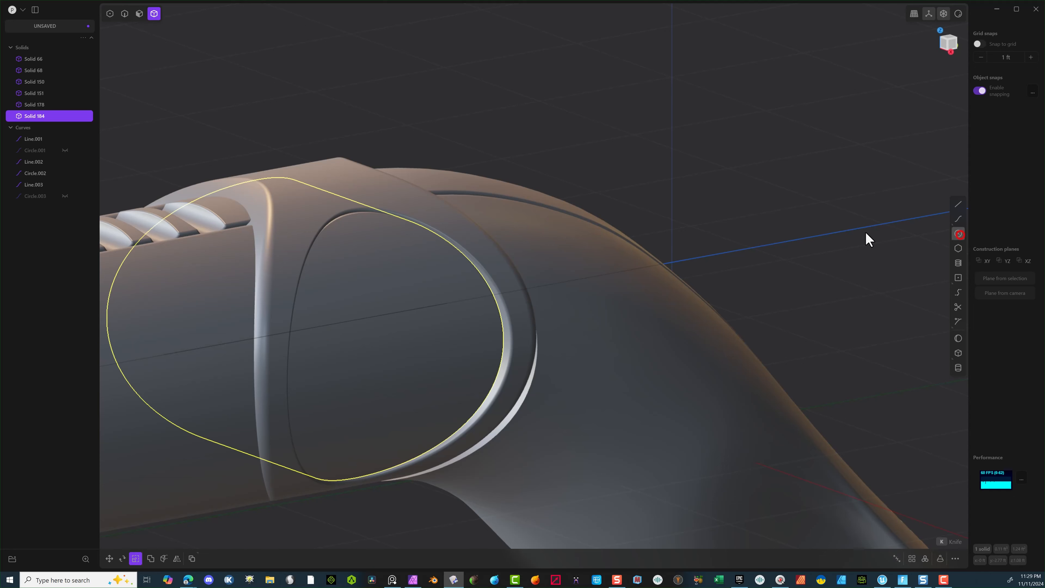
left_click(954, 48)
scroll(354, 226, "up", 5)
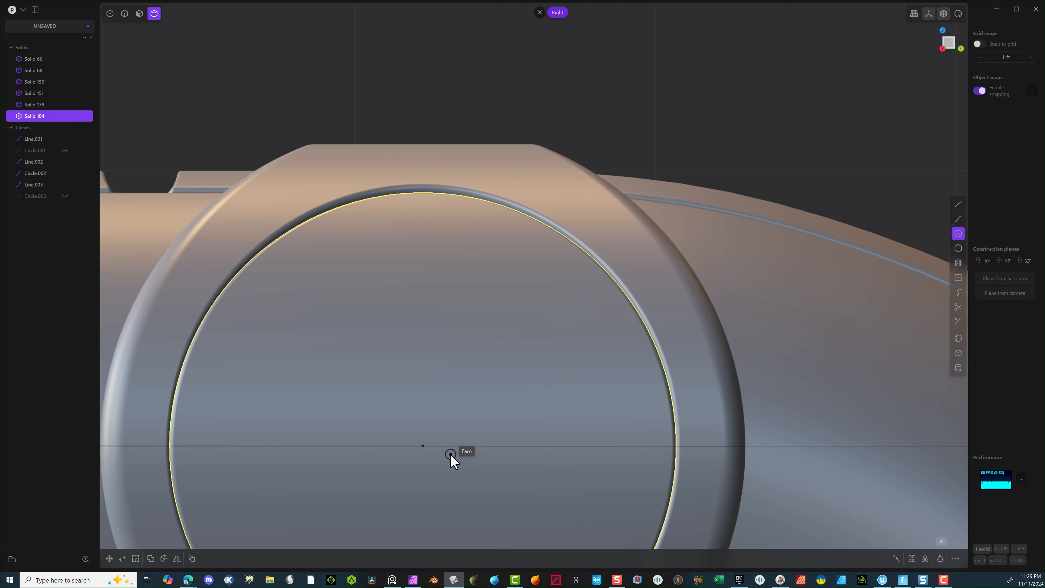
left_click(422, 451)
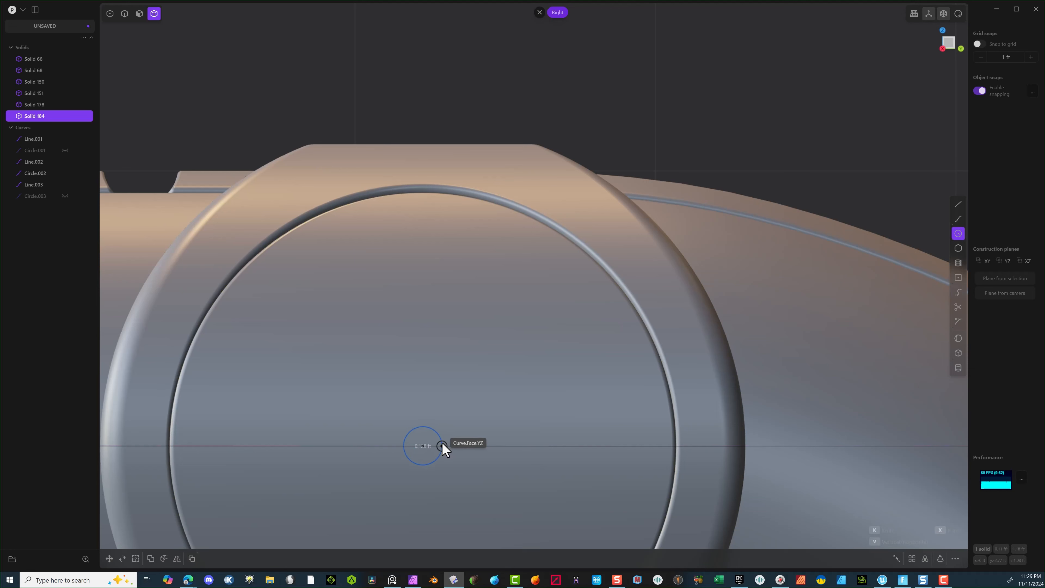
left_click(445, 445)
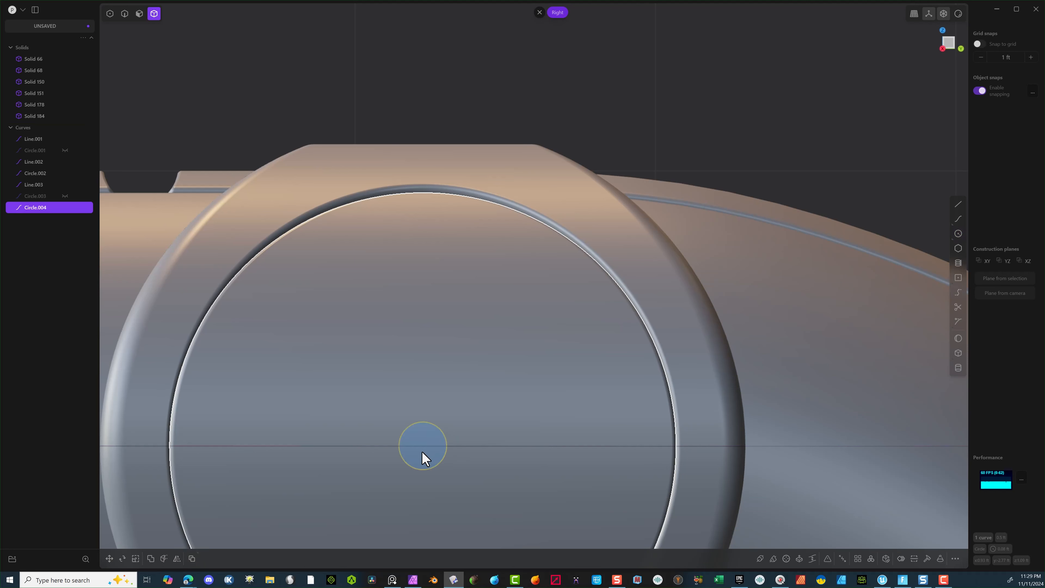
Step: Move the small circle up about 0.71 ft along Z, near the upper edge of the insert
key("g")
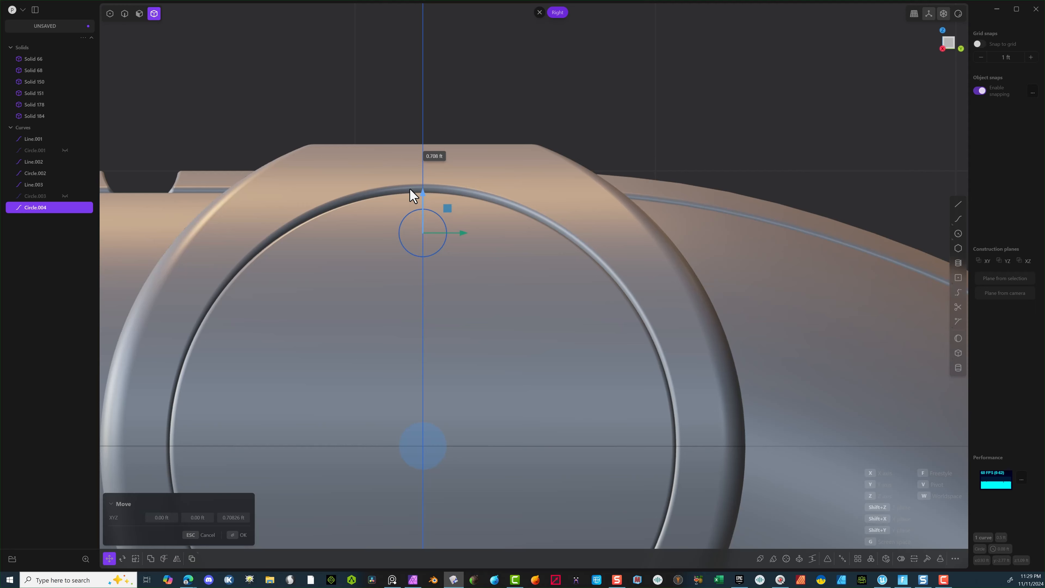
middle_click_drag(404, 191, 506, 224)
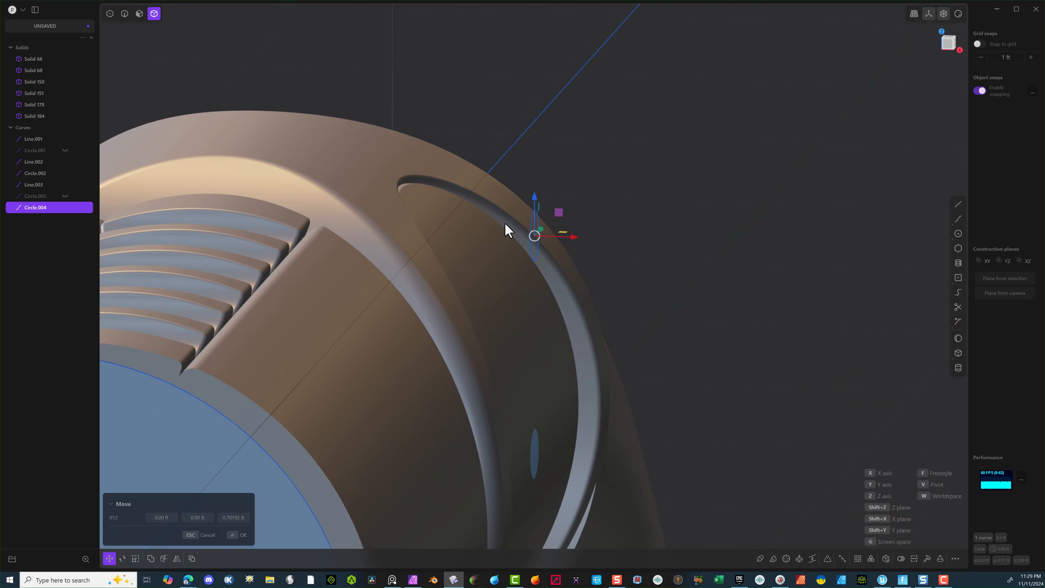
middle_click_drag(656, 165, 643, 203)
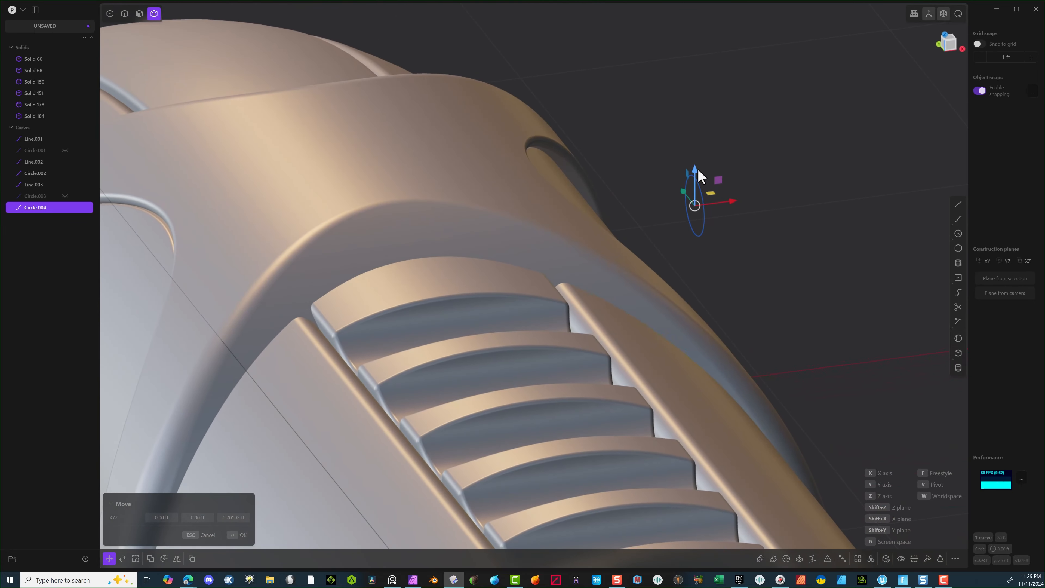
Step: Duplicate the small circle and move the copy about 0.12 ft along X towards the joint piece
key("shift+d")
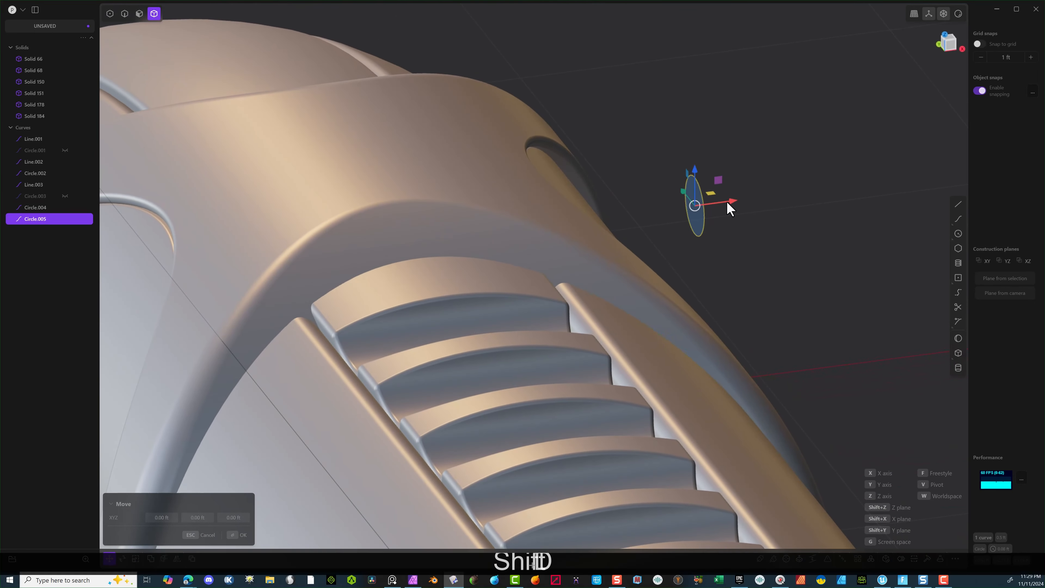
left_click_drag(731, 203, 695, 217)
scroll(788, 180, "up", 4)
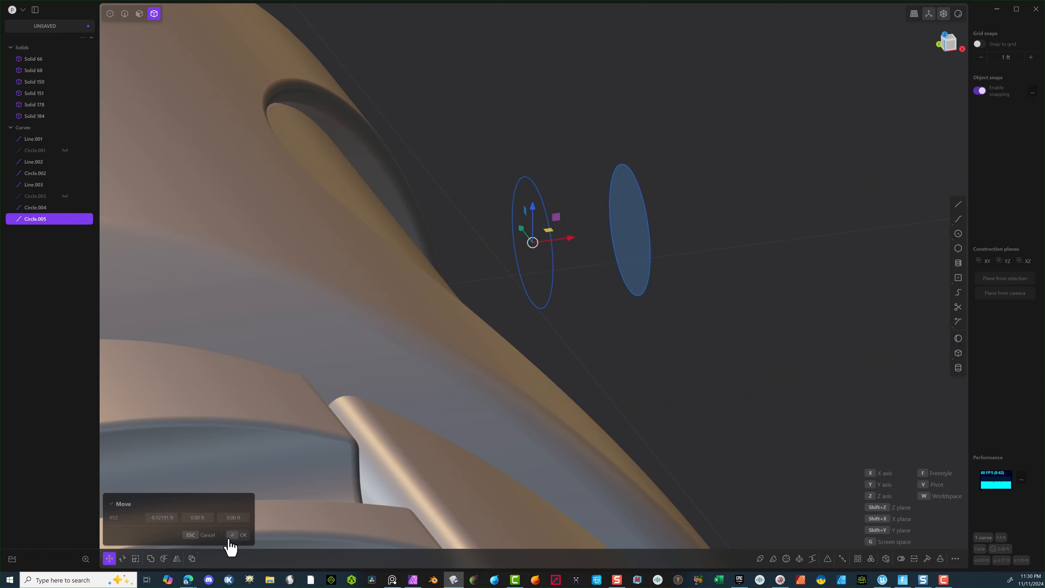
left_click(232, 535)
left_click(588, 245)
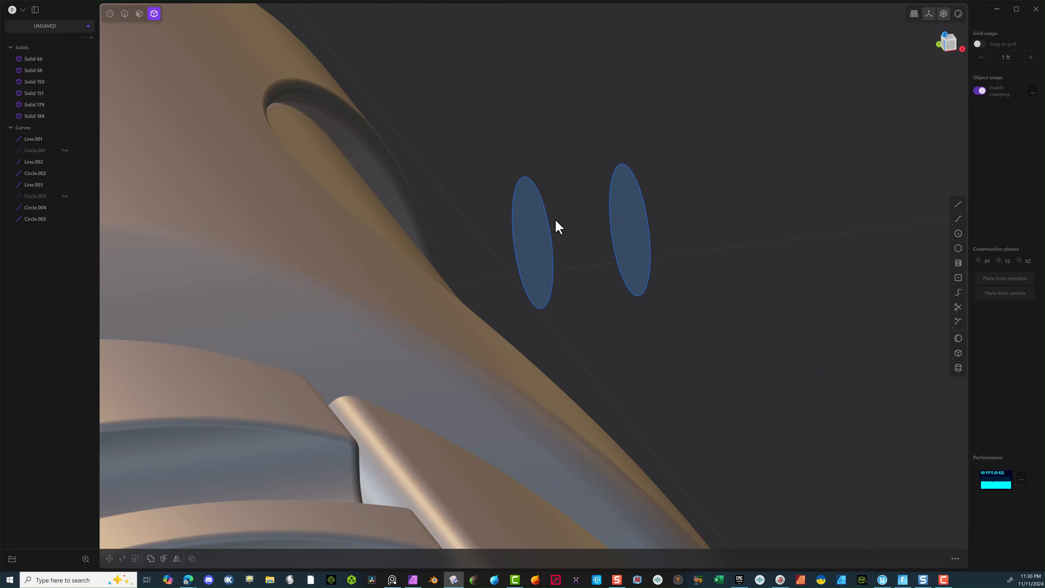
Step: Scale the circle copy nearest the joint piece uniformly to about 0.53
left_click(124, 13)
left_click(525, 202)
key("s")
key("s")
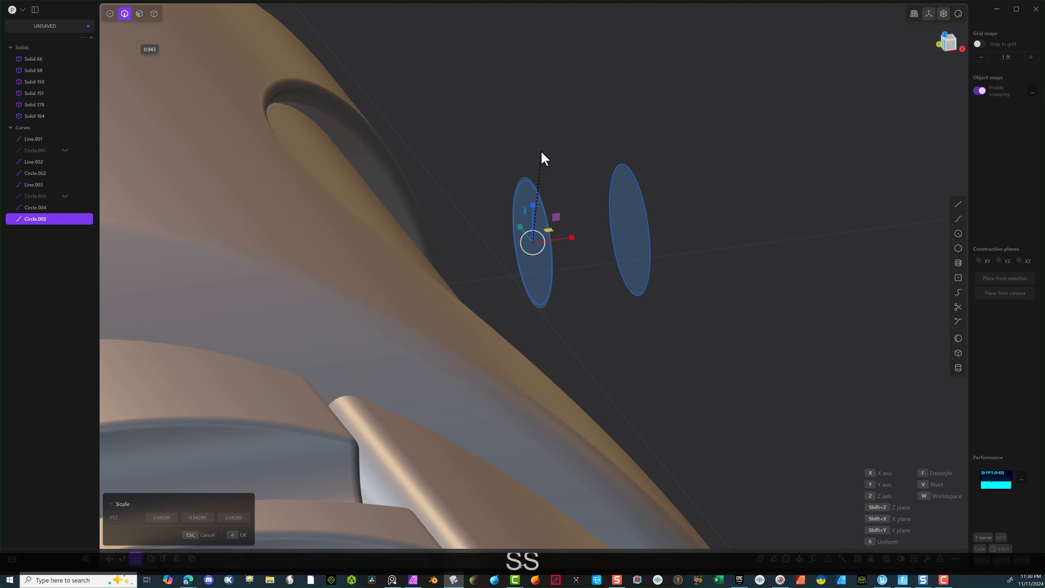
left_click(539, 192)
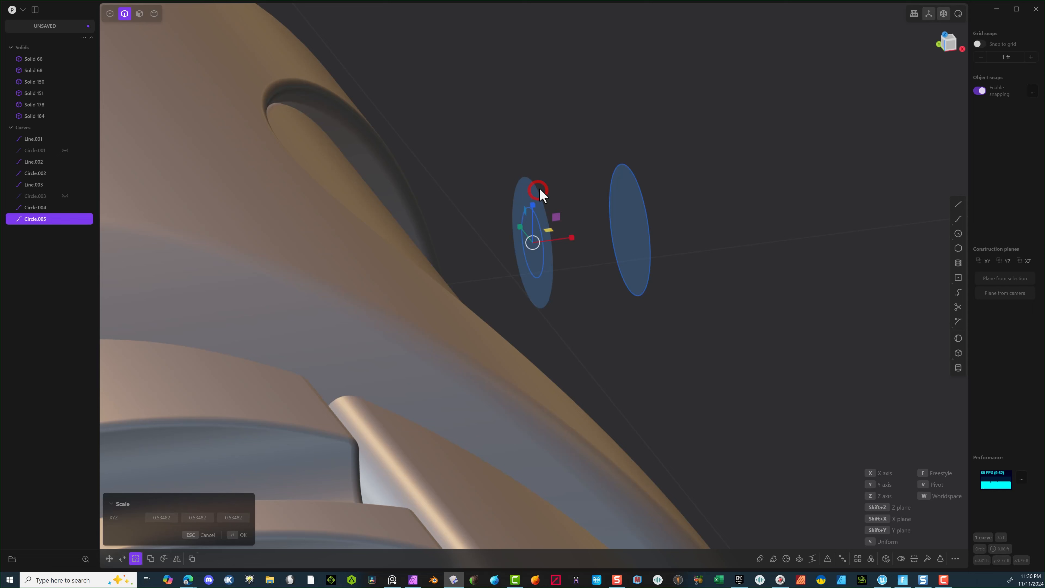
left_click(230, 534)
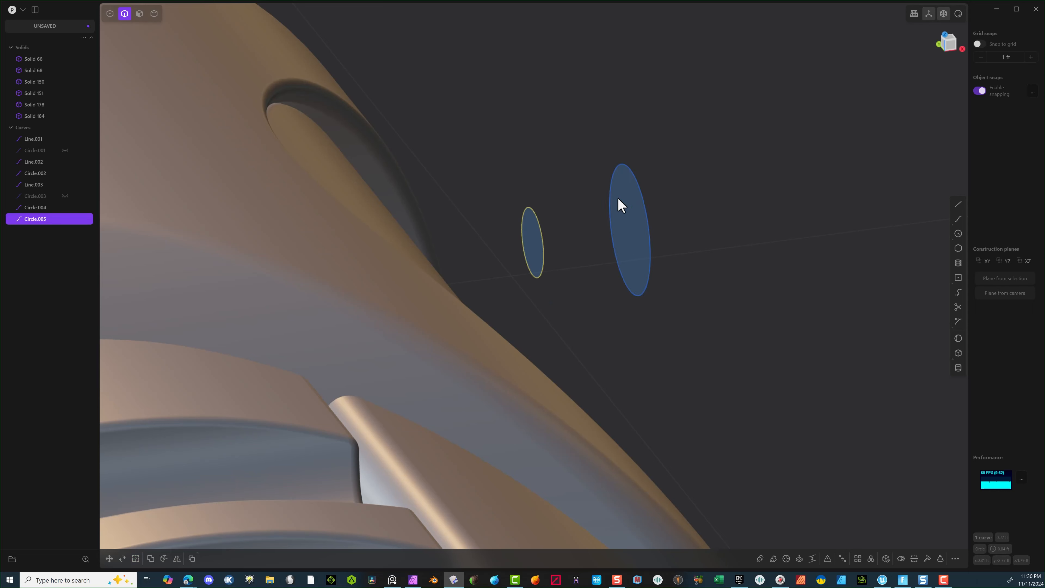
Step: Duplicate the larger circle and move the copy about 0.16 ft along X away from the joint piece
left_click(640, 192)
key("shift+d")
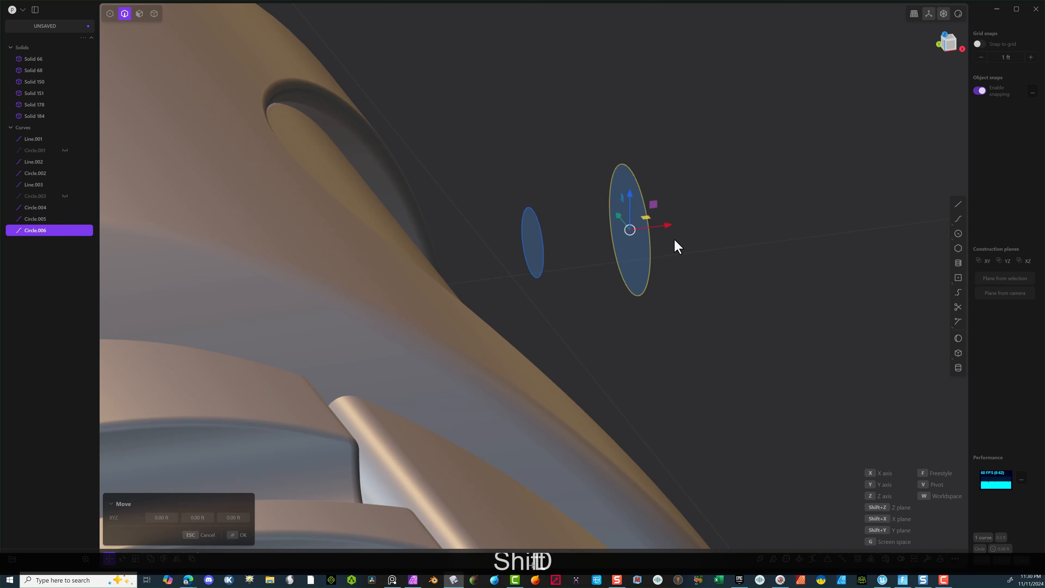
left_click_drag(672, 229, 800, 209)
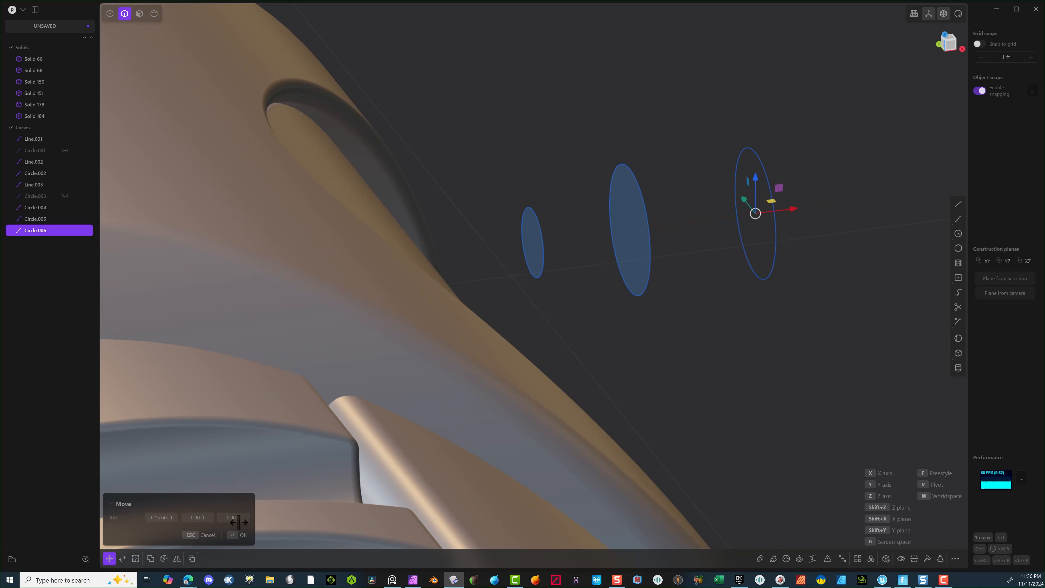
left_click(238, 535)
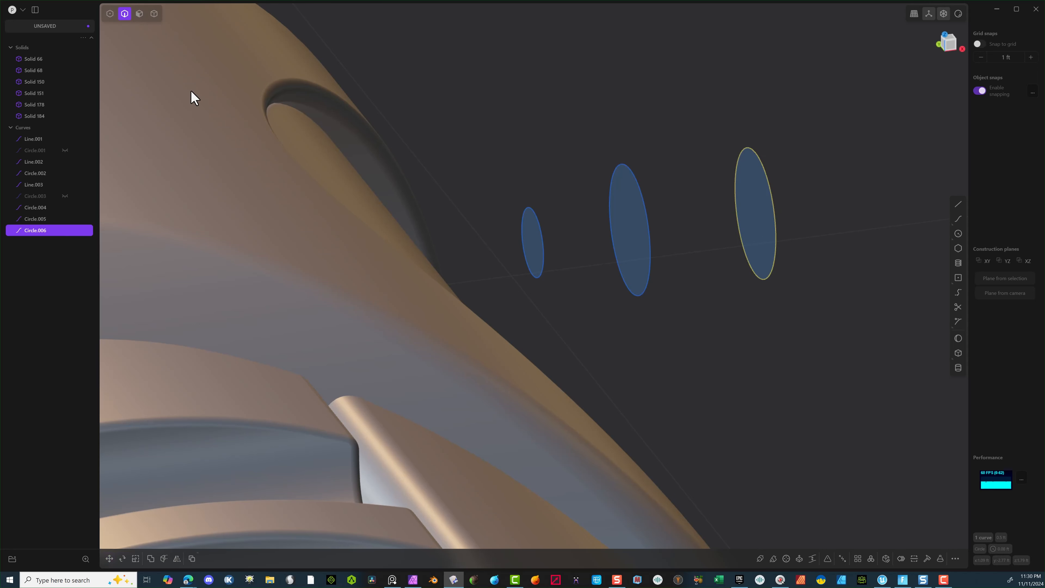
left_click(490, 42)
Step: Loft the three circle profiles beside the insert into one tapered solid
mouse_move(607, 83)
middle_mouse_down()
mouse_move(578, 75)
mouse_move(592, 80)
middle_mouse_up()
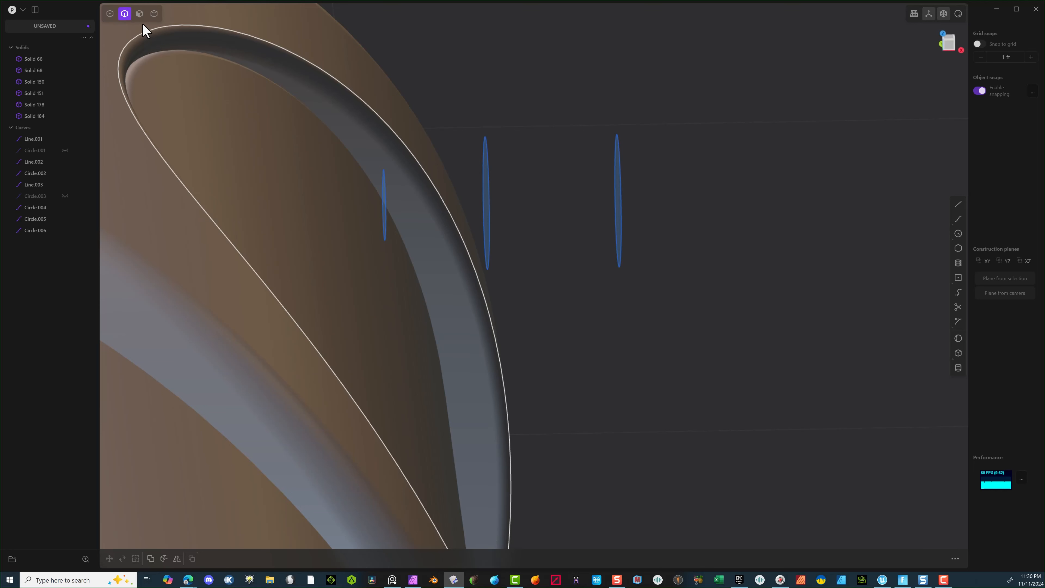
middle_click_drag(523, 138, 524, 133)
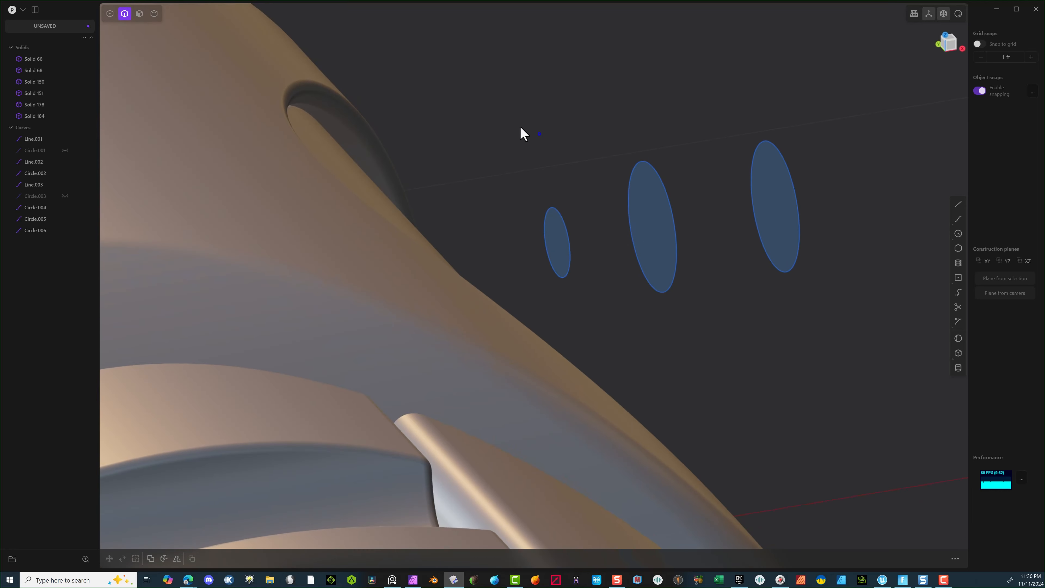
left_click(139, 13)
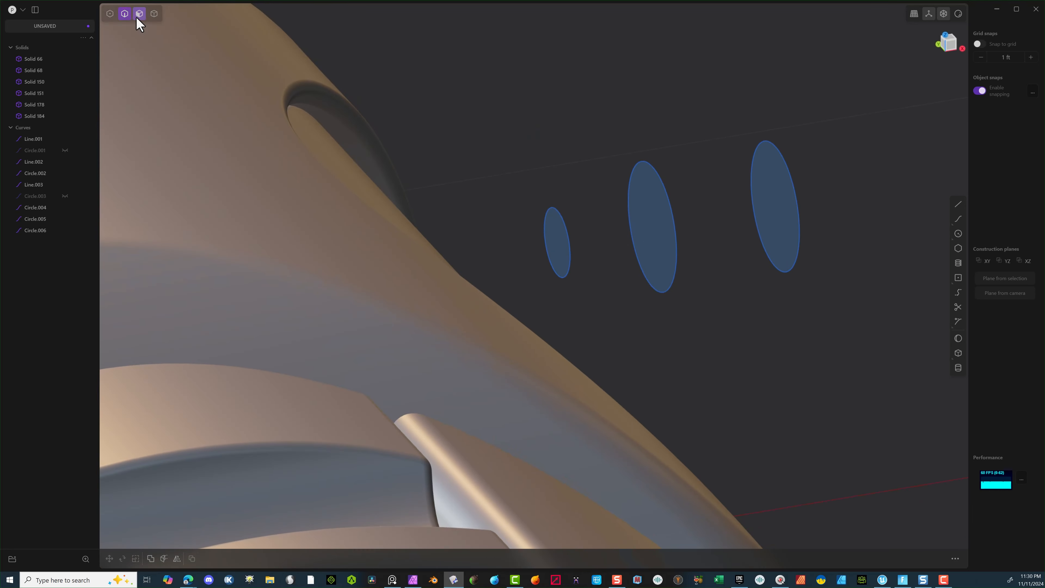
left_click(770, 194)
key("e")
left_click(661, 229, "shift")
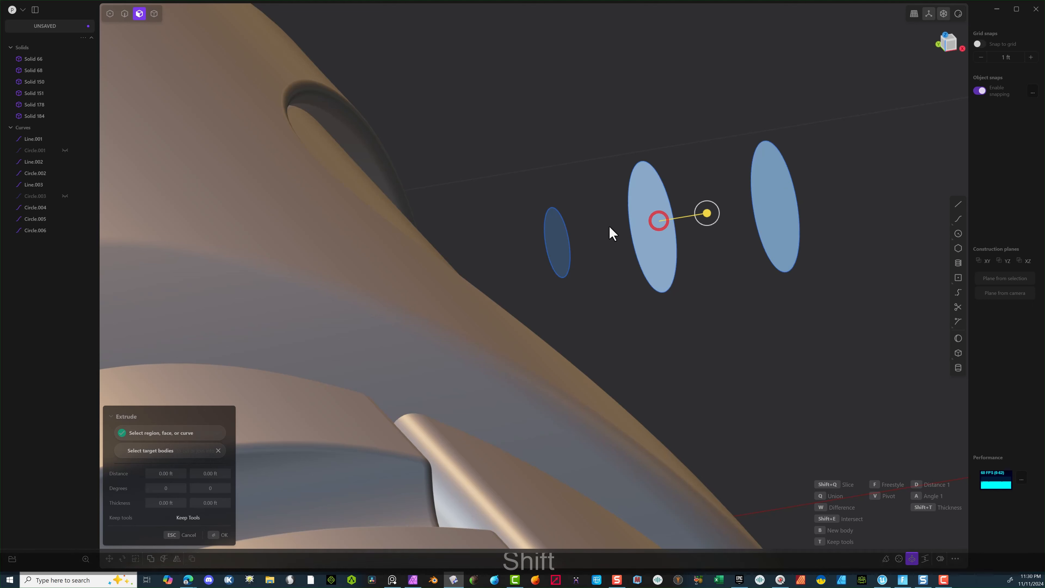
left_click(559, 241, "shift")
key("l")
middle_click_drag(665, 173, 643, 157)
left_click(214, 534)
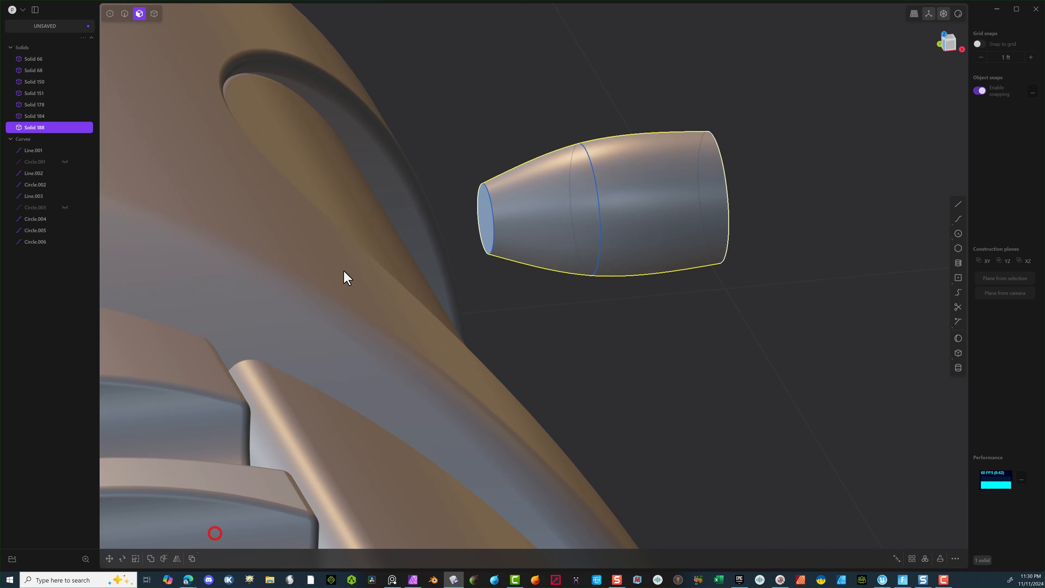
Step: Delete the small and middle profile circles of the tapered solid, keeping the circle at its wide end
left_click(124, 13)
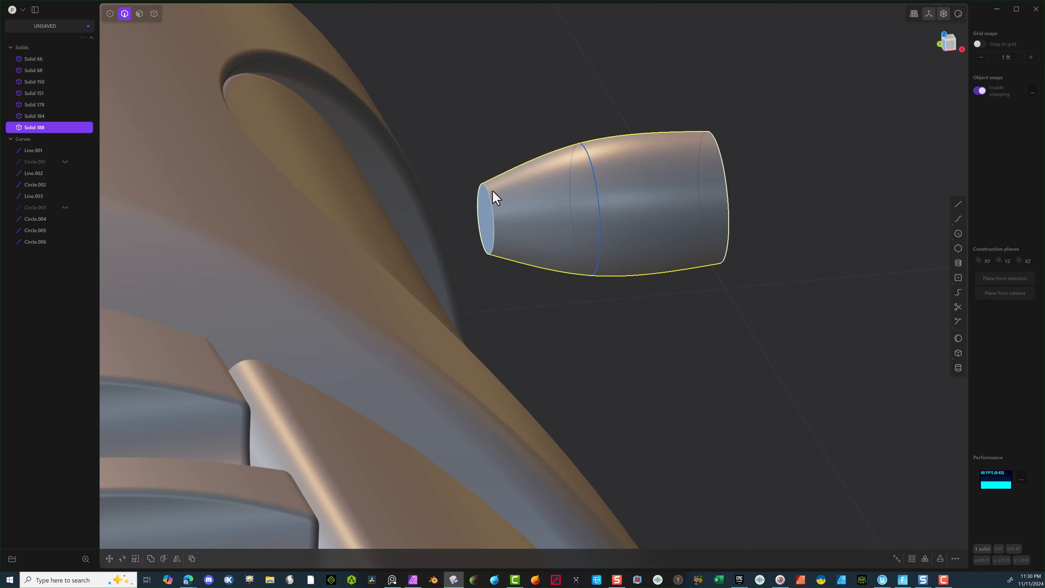
left_click(592, 187)
left_click(716, 173, "shift")
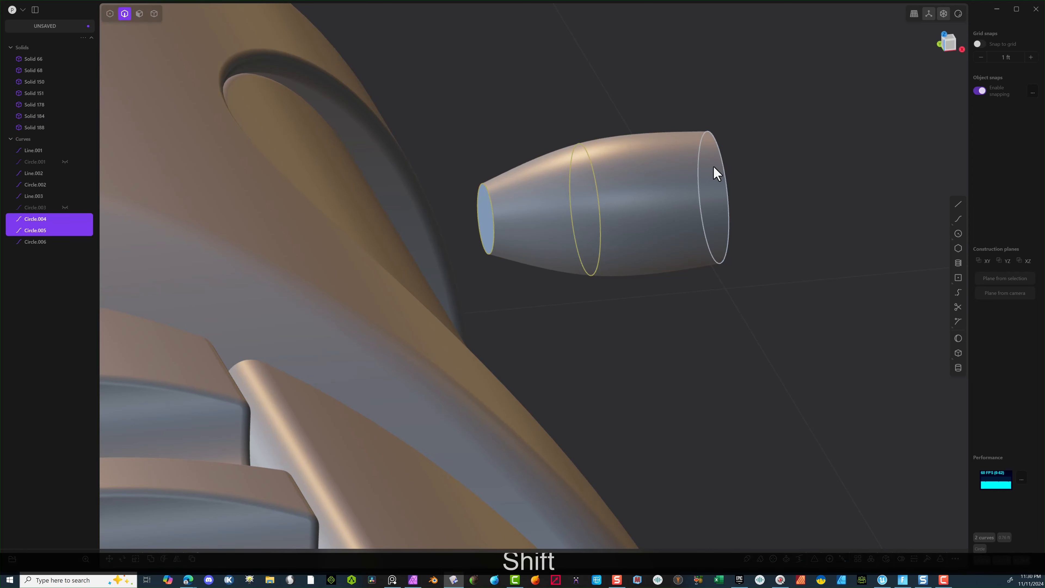
left_click(725, 175, "shift")
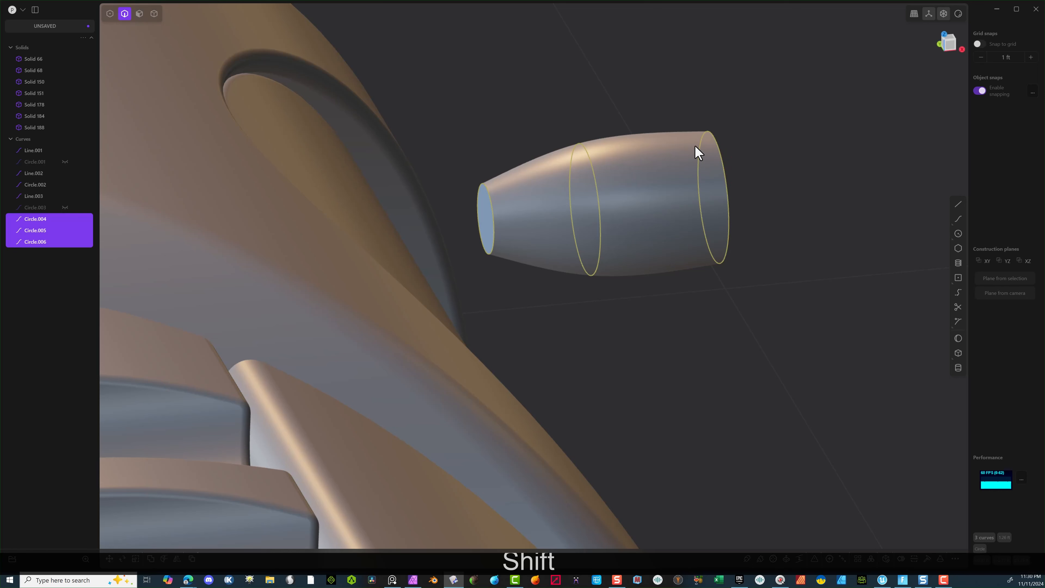
middle_click_drag(742, 171, 751, 171)
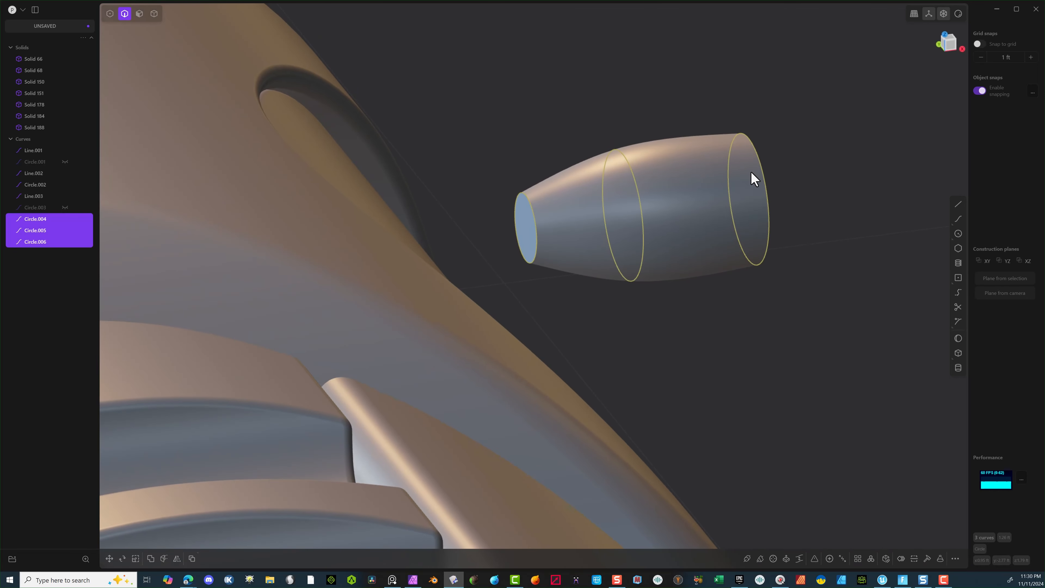
left_click(763, 192, "ctrl")
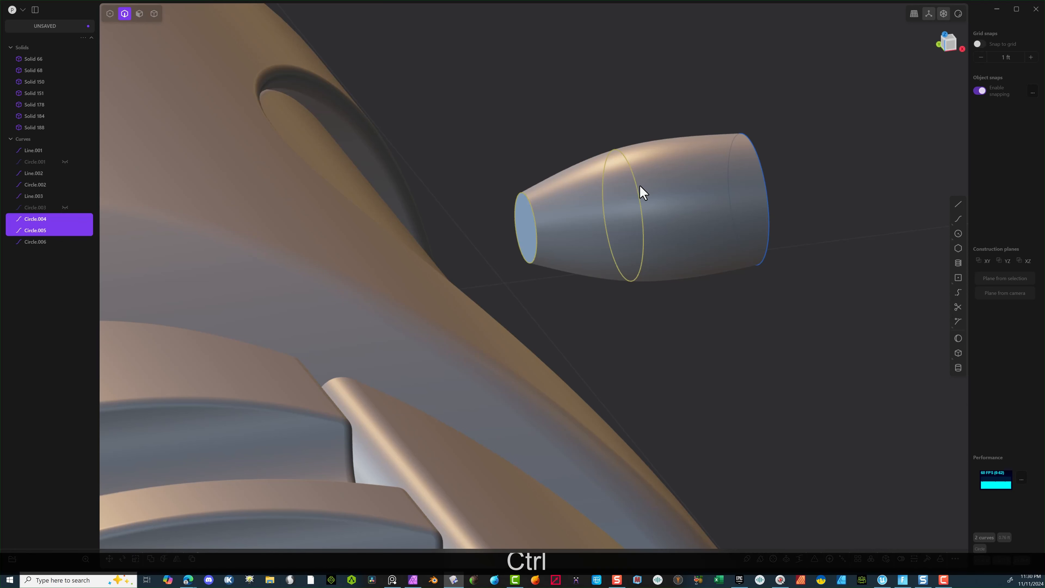
key("Delete")
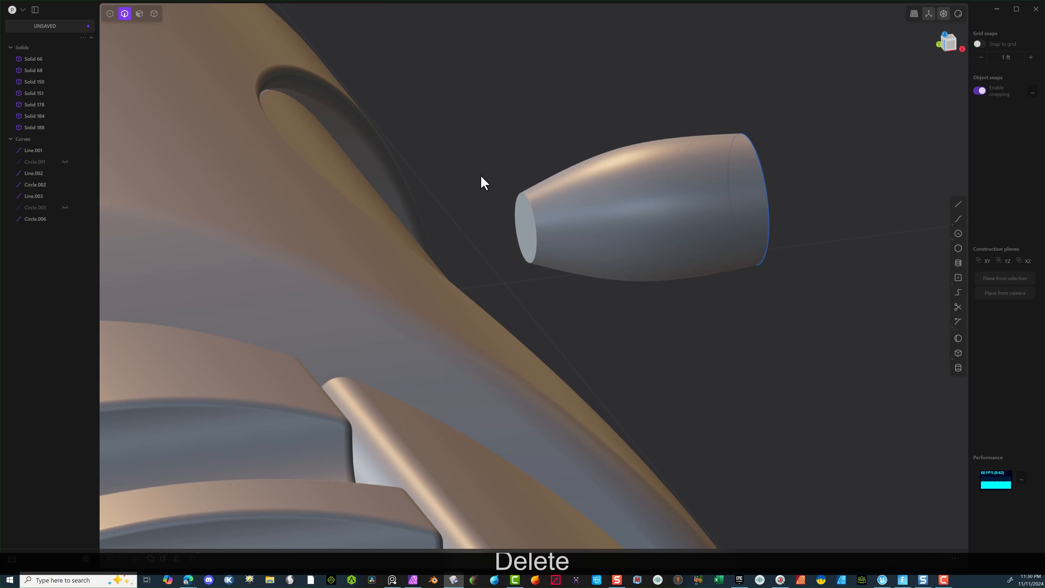
Step: Chamfer the edge of the narrow end of the tapered solid
mouse_move(533, 204)
left_mouse_down()
mouse_move(548, 195)
mouse_move(522, 199)
mouse_move(551, 201)
left_mouse_up()
left_click(213, 535)
middle_click_drag(560, 217, 661, 140)
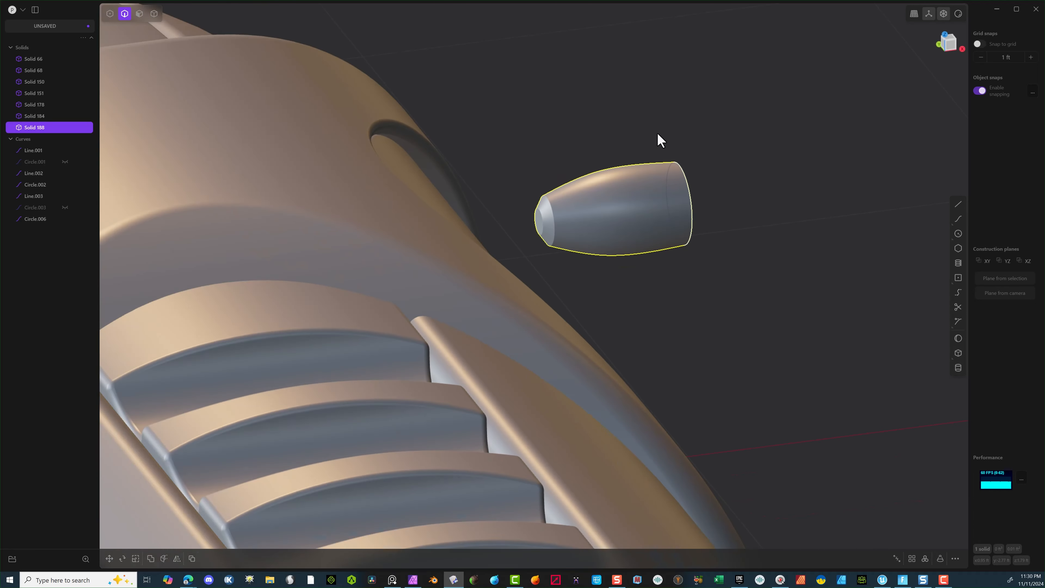
mouse_move(647, 177)
middle_mouse_down()
mouse_move(581, 182)
mouse_move(644, 180)
middle_mouse_up()
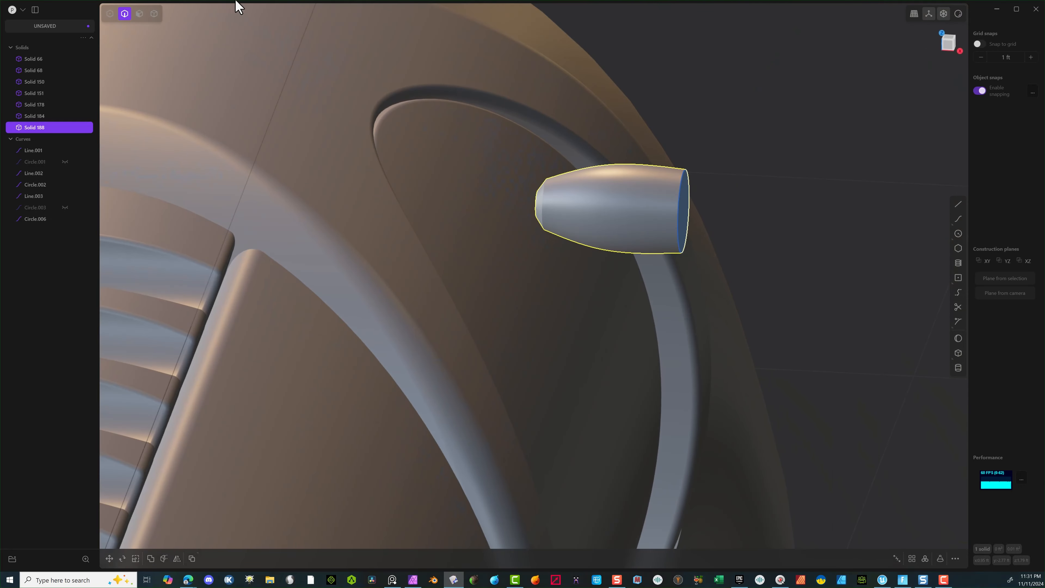
left_click(154, 14)
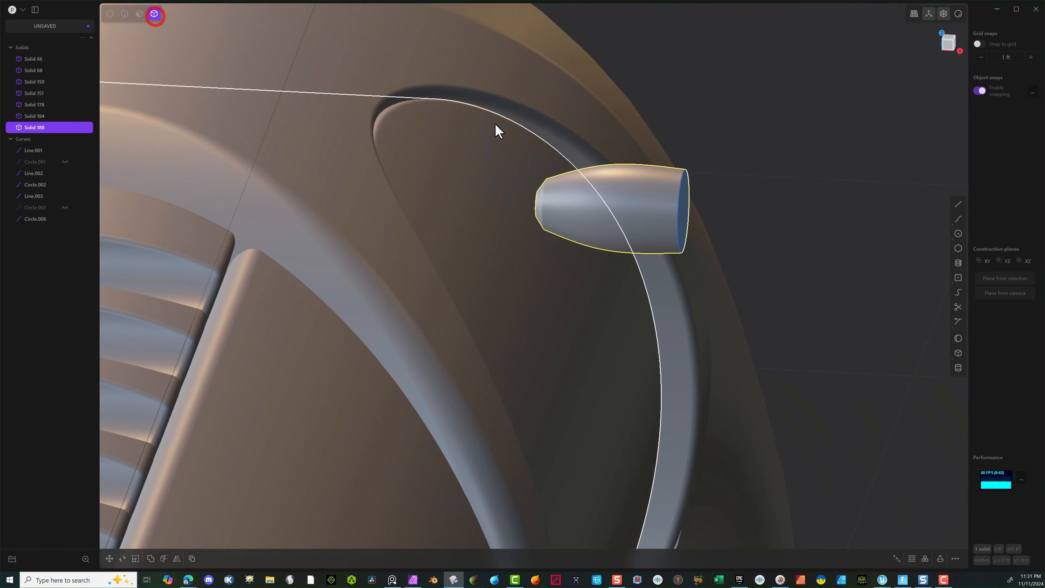
left_click(613, 204)
key("g")
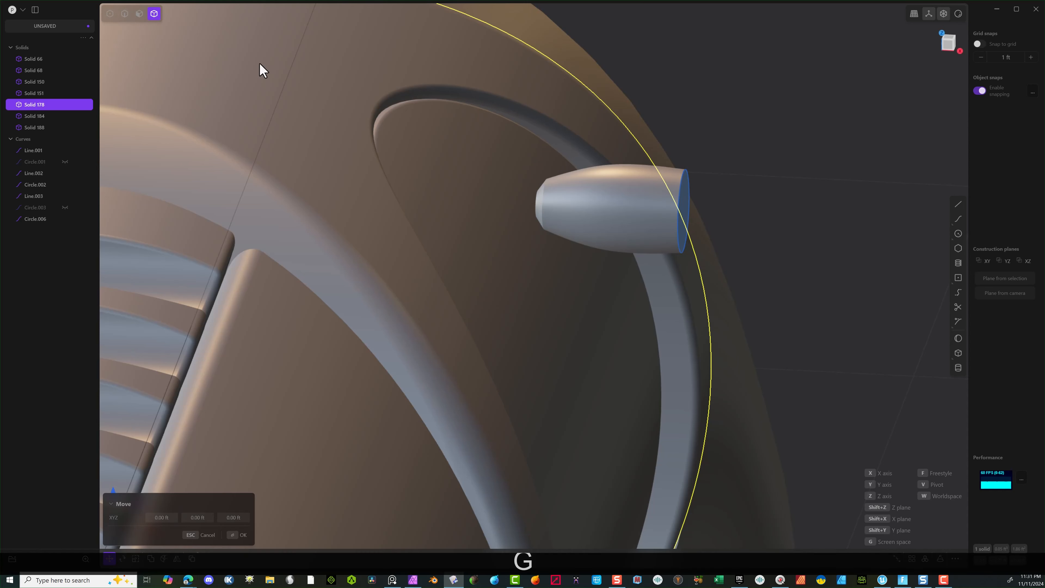
left_click(207, 535)
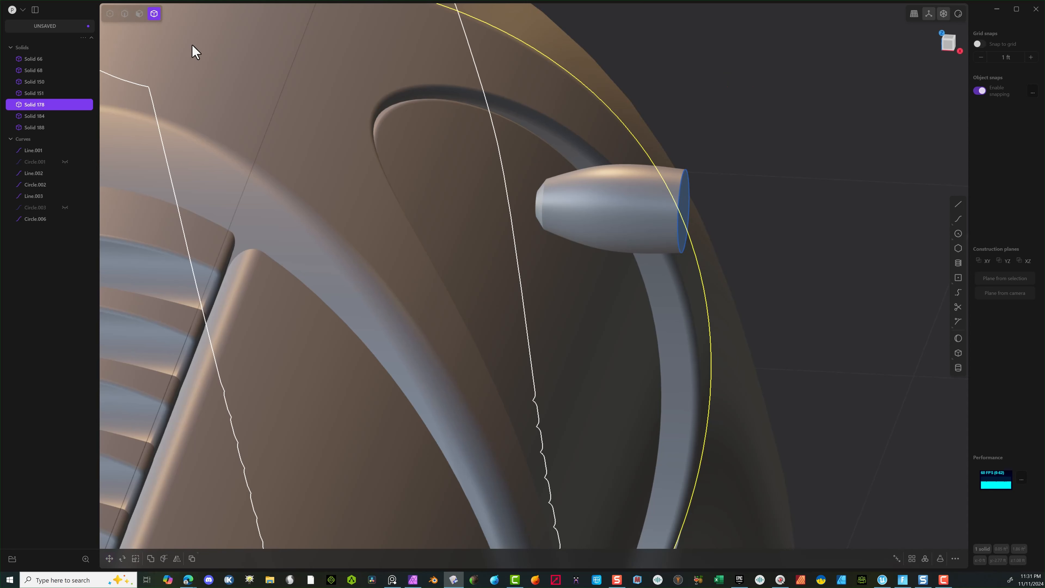
Step: Move the tapered solid about -0.32 ft along X into the circular insert
left_click(139, 14)
left_click(153, 15)
left_click(652, 228)
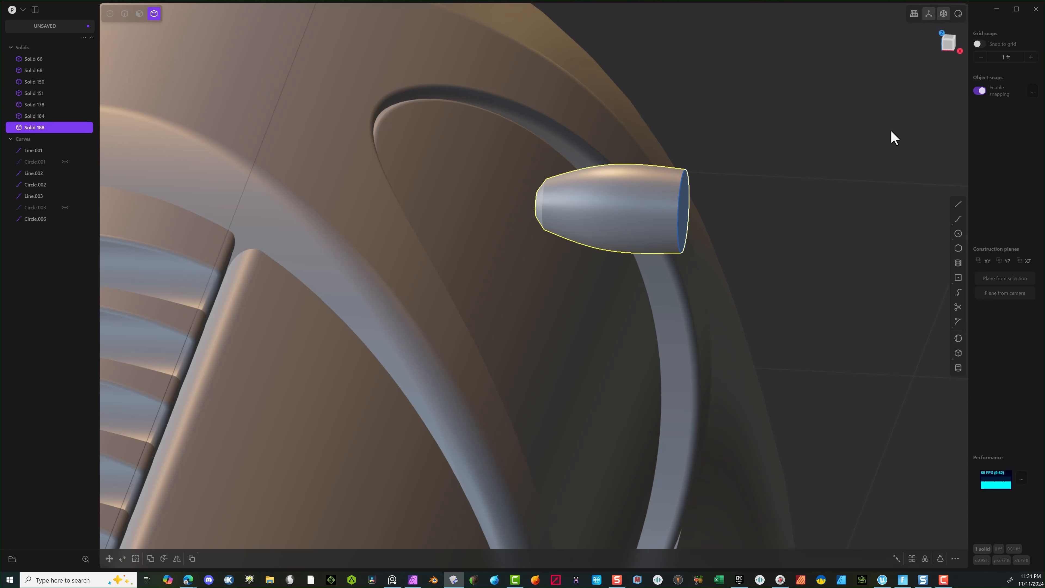
key("g")
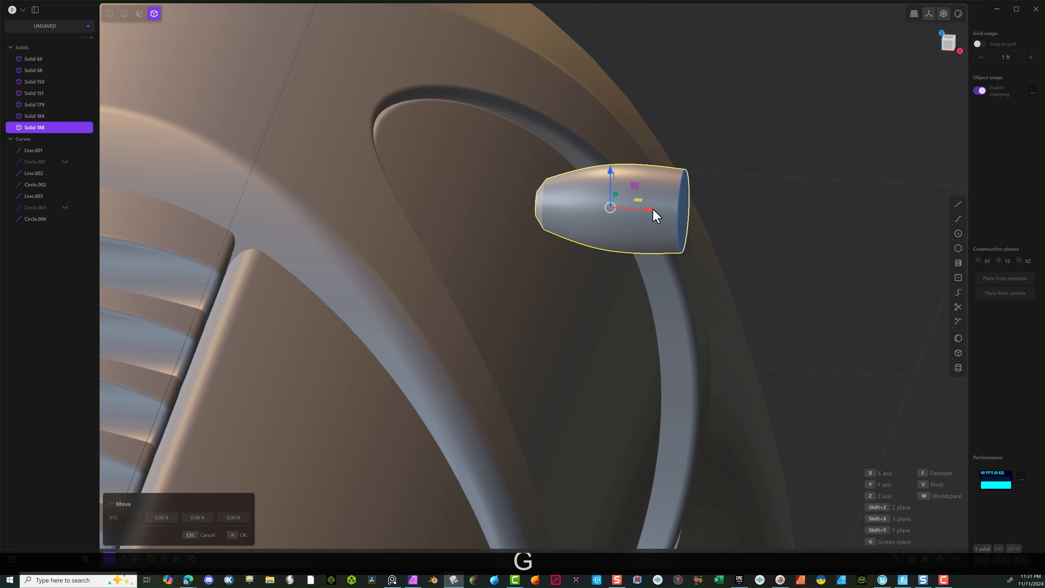
left_click_drag(650, 209, 490, 188)
Step: Array the tapered solid radially as 20 instances over 360 degrees about the insert's centre, and move them all about 0.18 ft outward along X
middle_click_drag(539, 191, 696, 289)
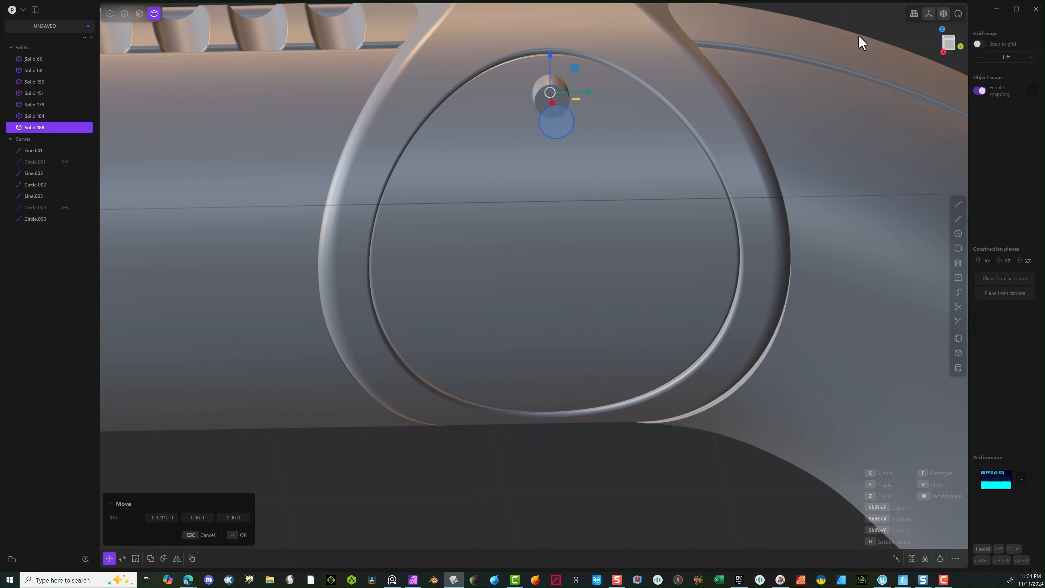
left_click(951, 46)
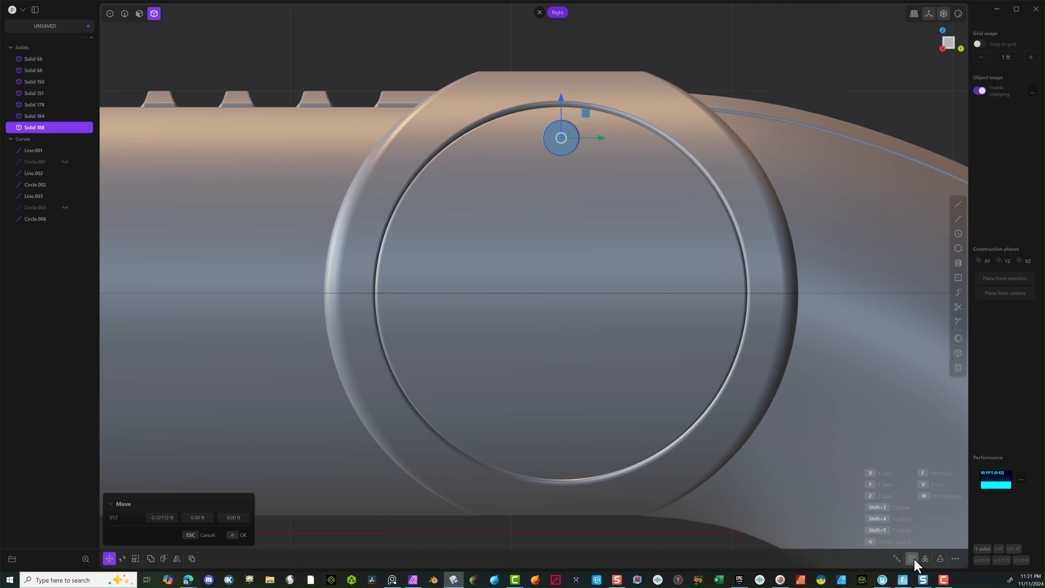
left_click(926, 558)
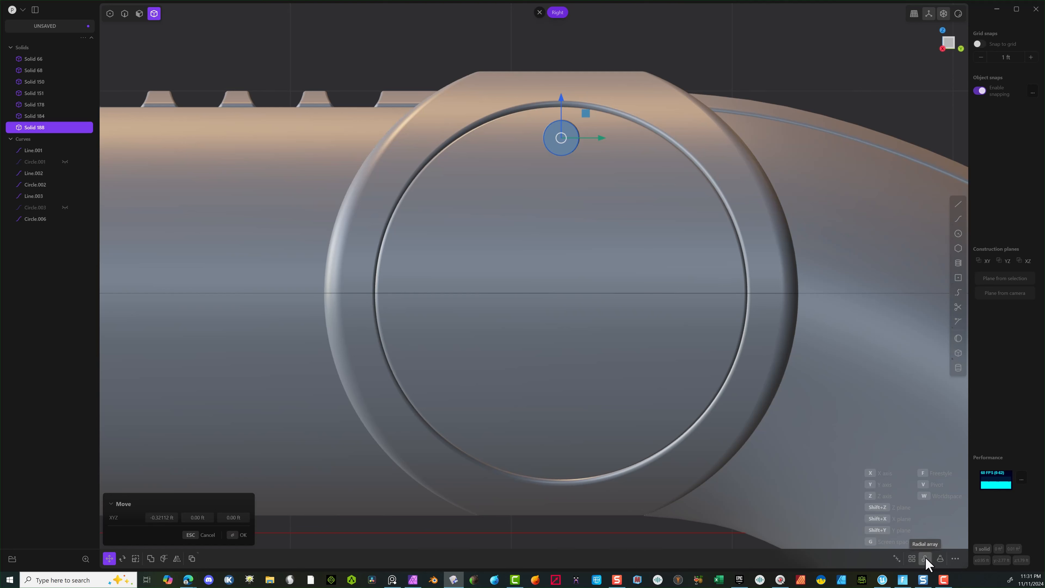
left_click(561, 293)
middle_click_drag(496, 270, 602, 291)
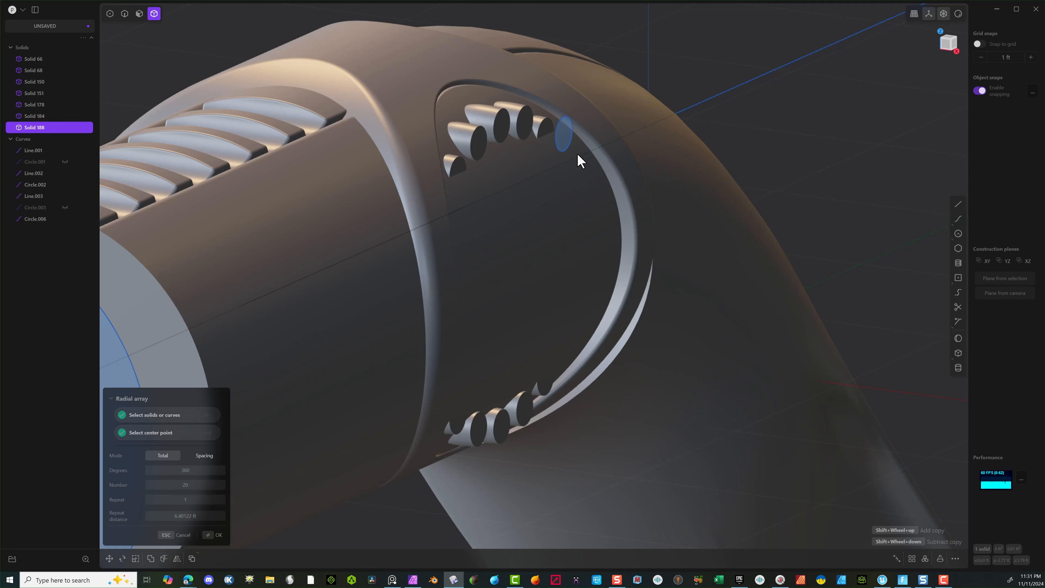
middle_click_drag(580, 161, 429, 119)
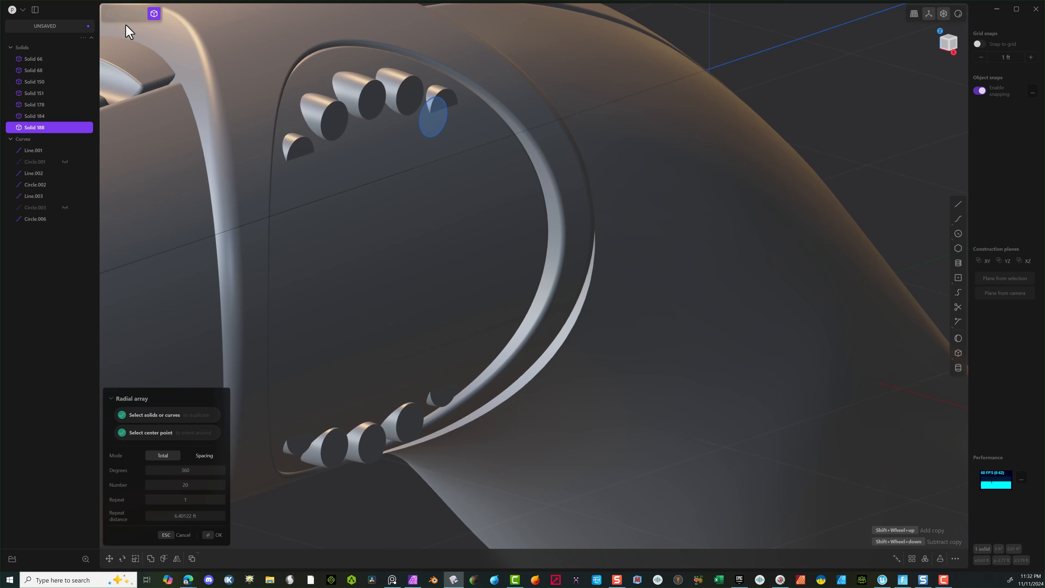
left_click(209, 536)
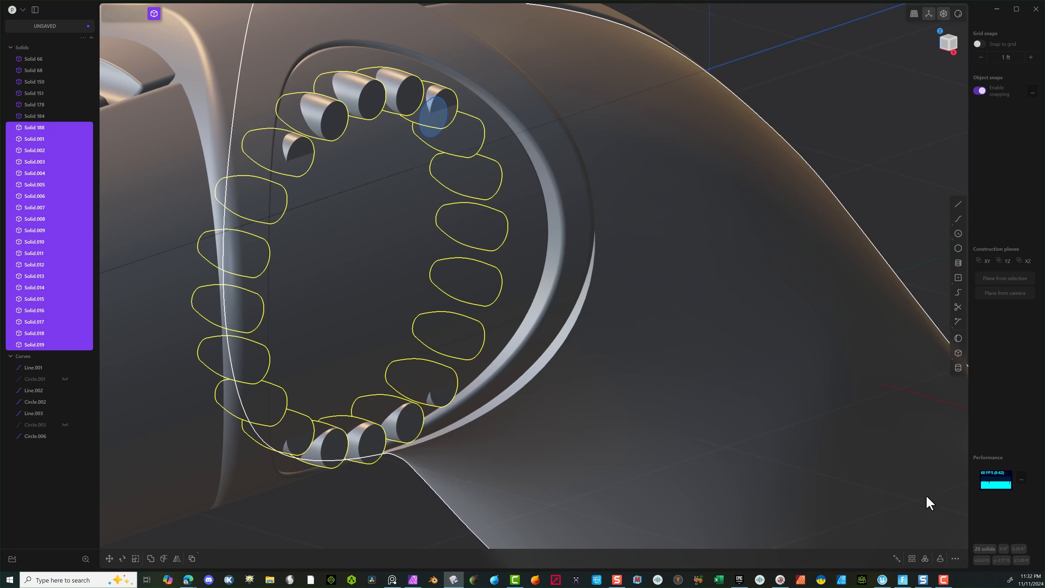
key("g")
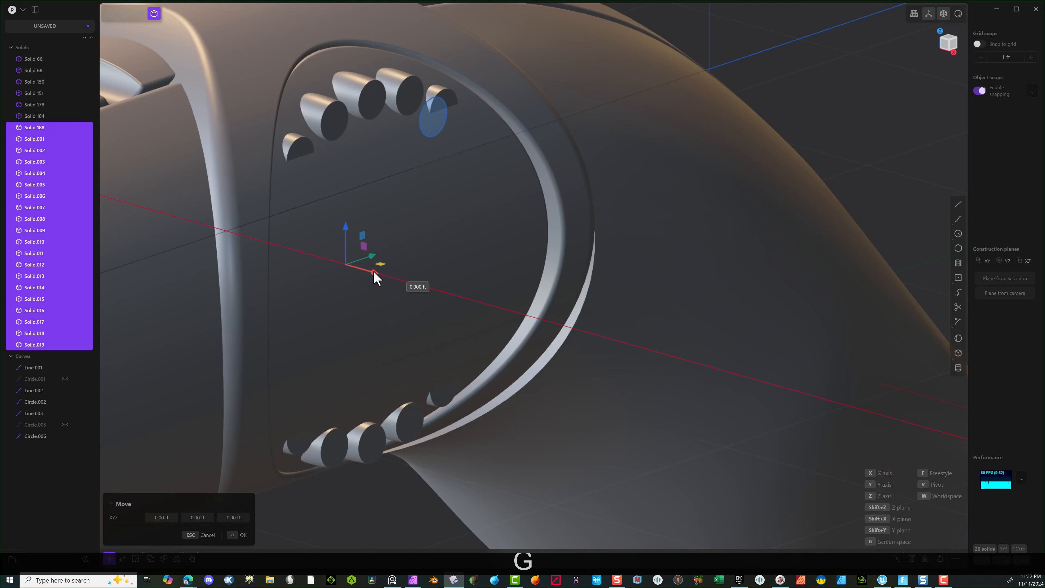
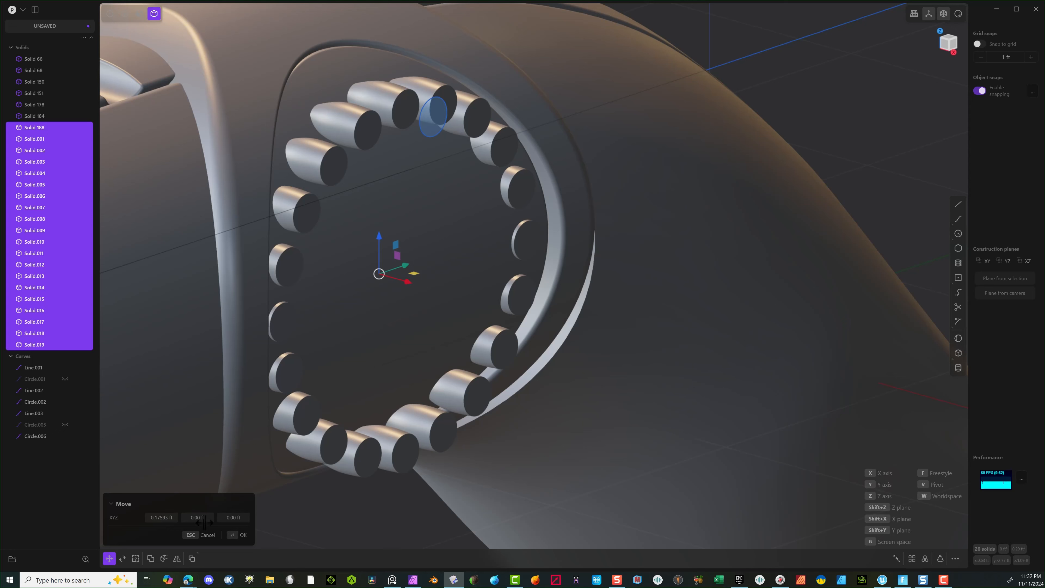
left_click(236, 539)
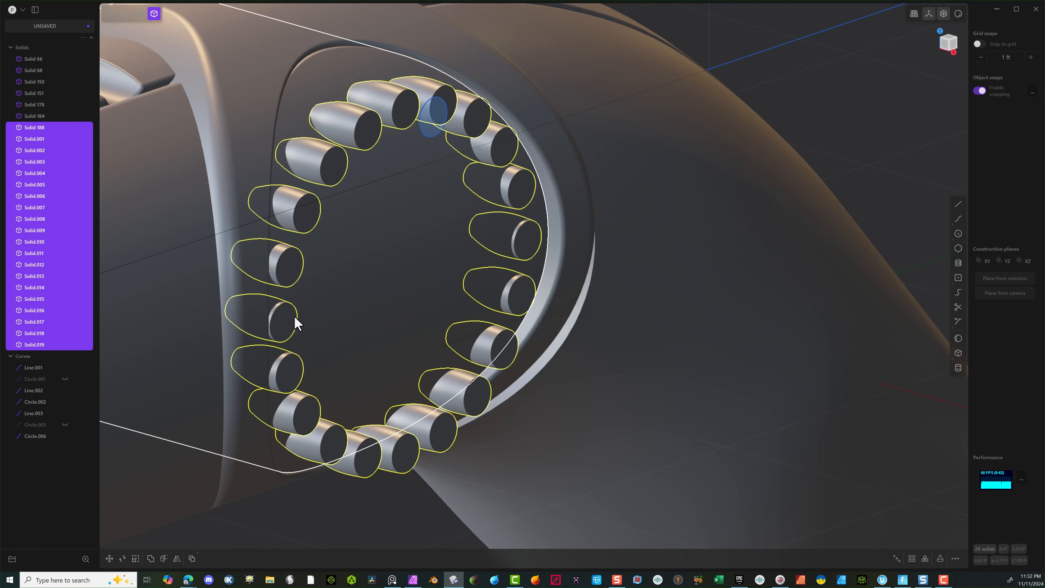
Step: Move the four tapered details directly above and below the ring's two outermost side details about -0.019 ft along X
left_click(292, 273)
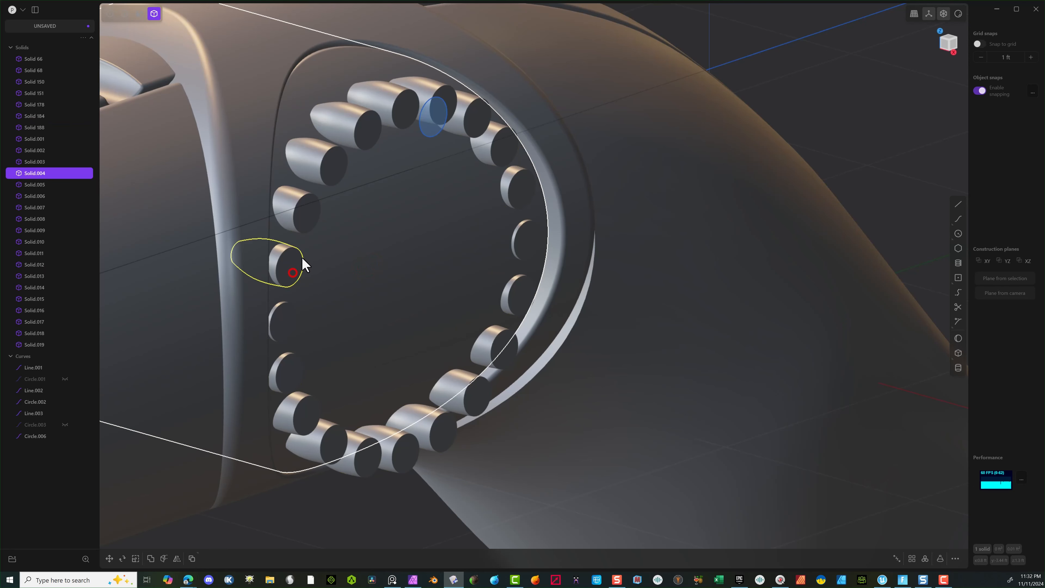
left_click(290, 375, "shift")
middle_click_drag(331, 355, 271, 316)
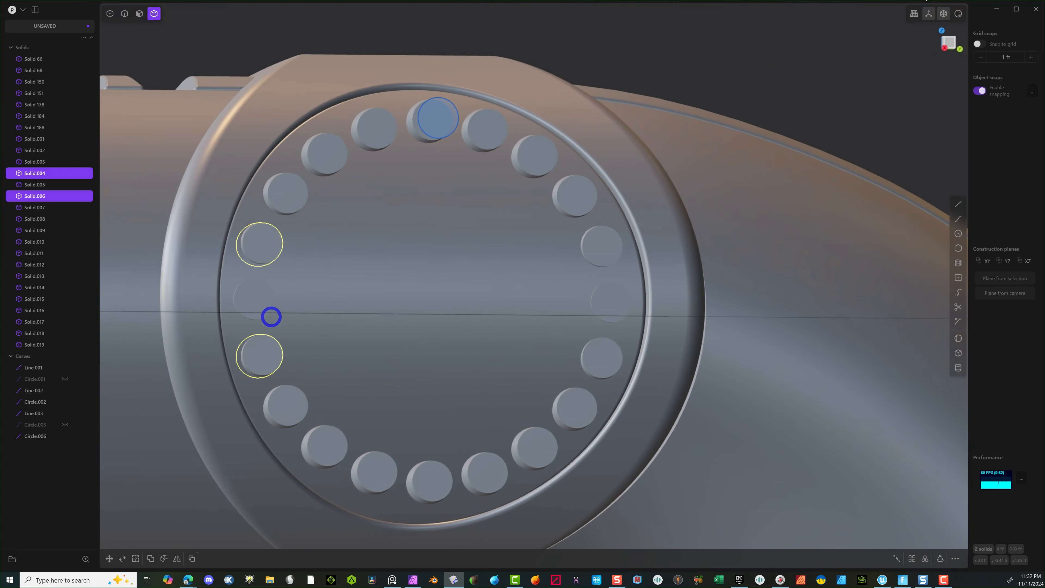
left_click(959, 48)
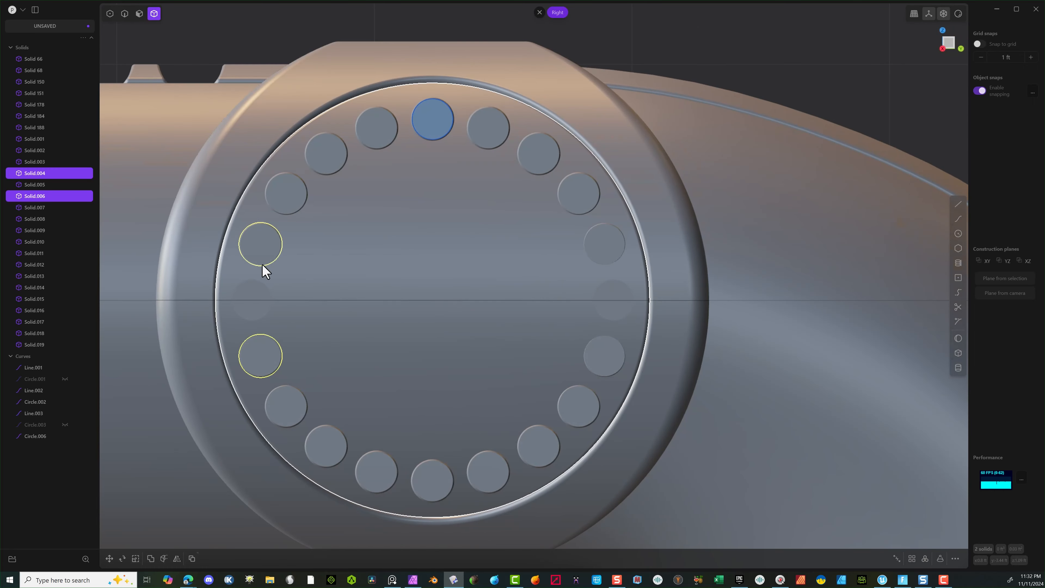
left_click(602, 253, "shift")
left_click(613, 350, "shift")
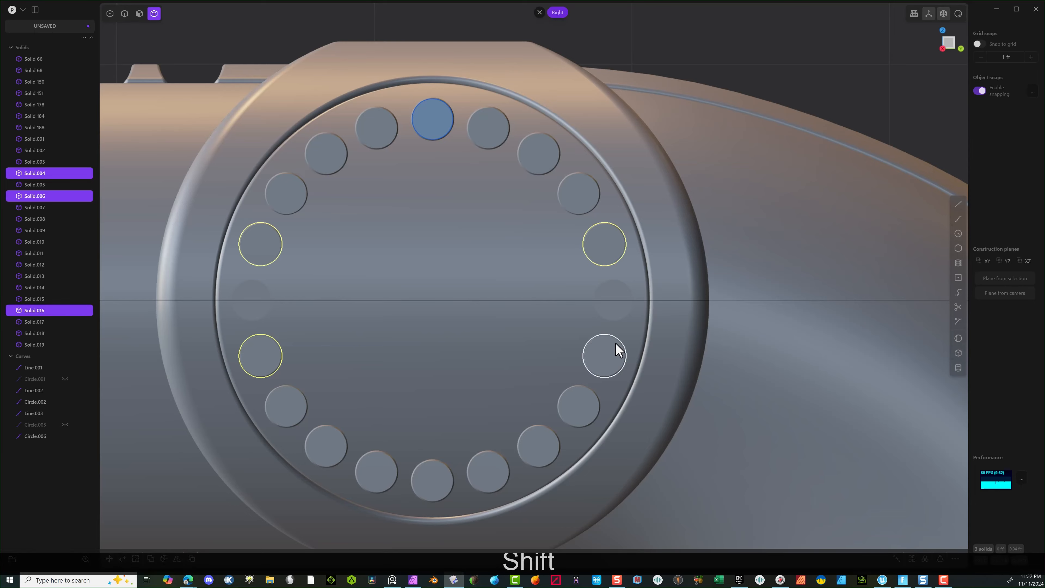
middle_click_drag(539, 315, 625, 343)
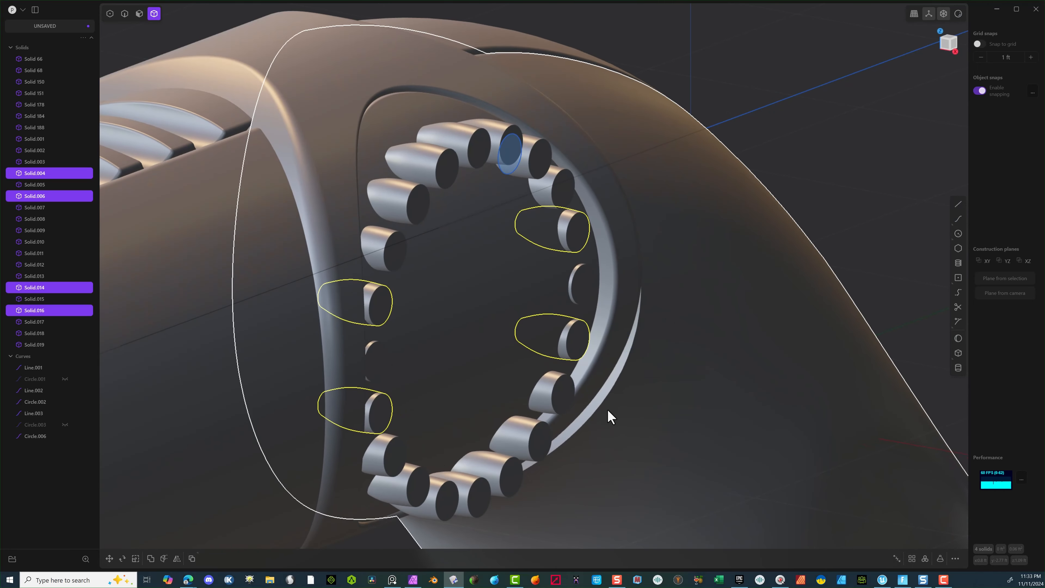
key("g")
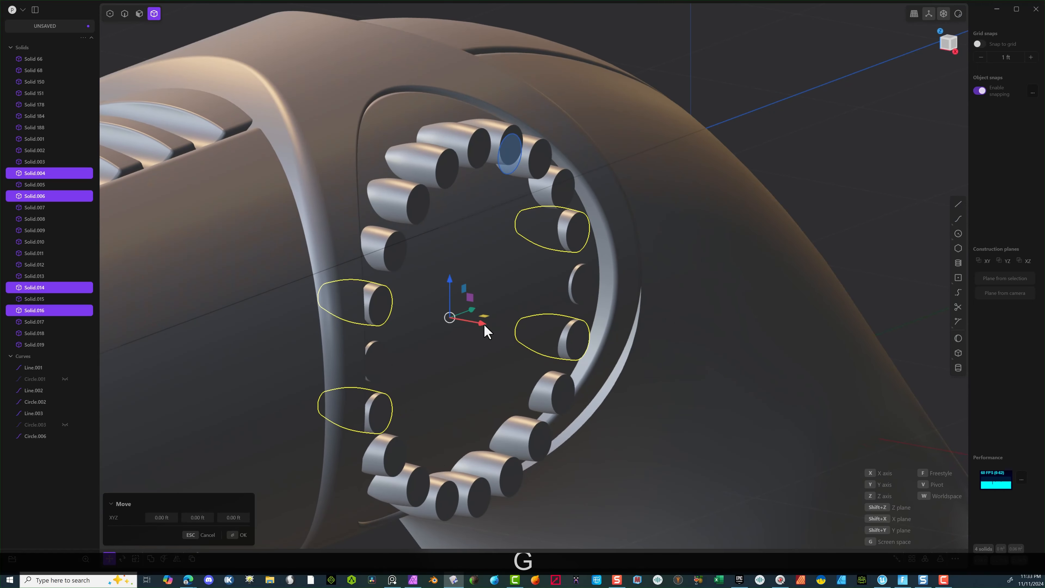
left_click_drag(484, 325, 479, 325)
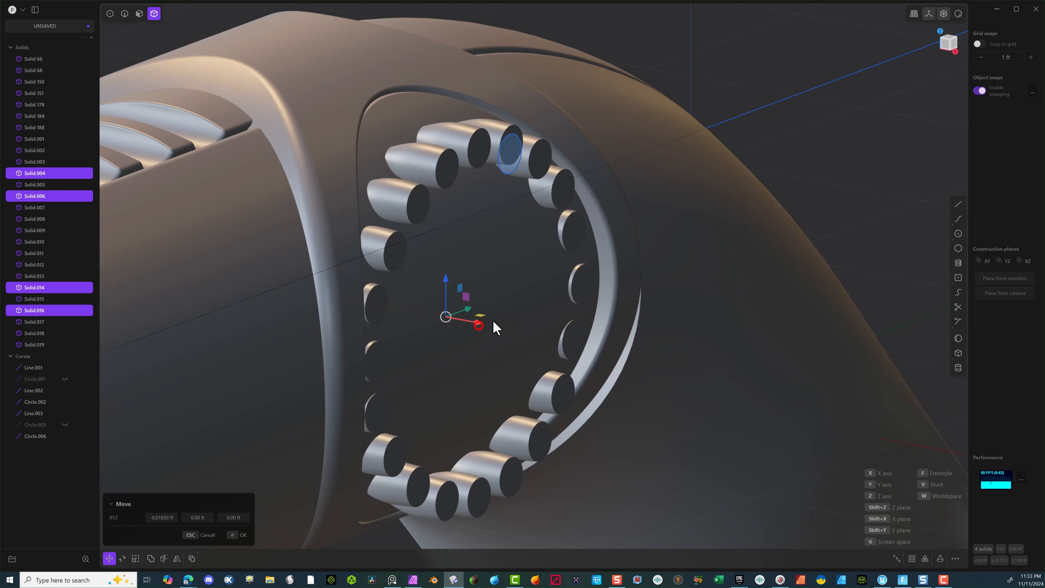
middle_click_drag(493, 320, 442, 304)
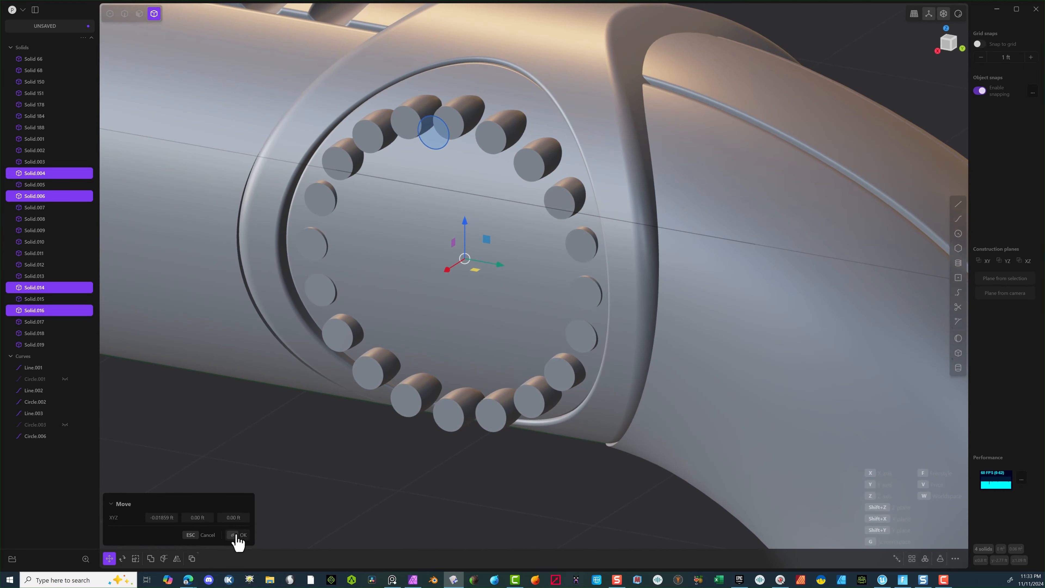
left_click(232, 534)
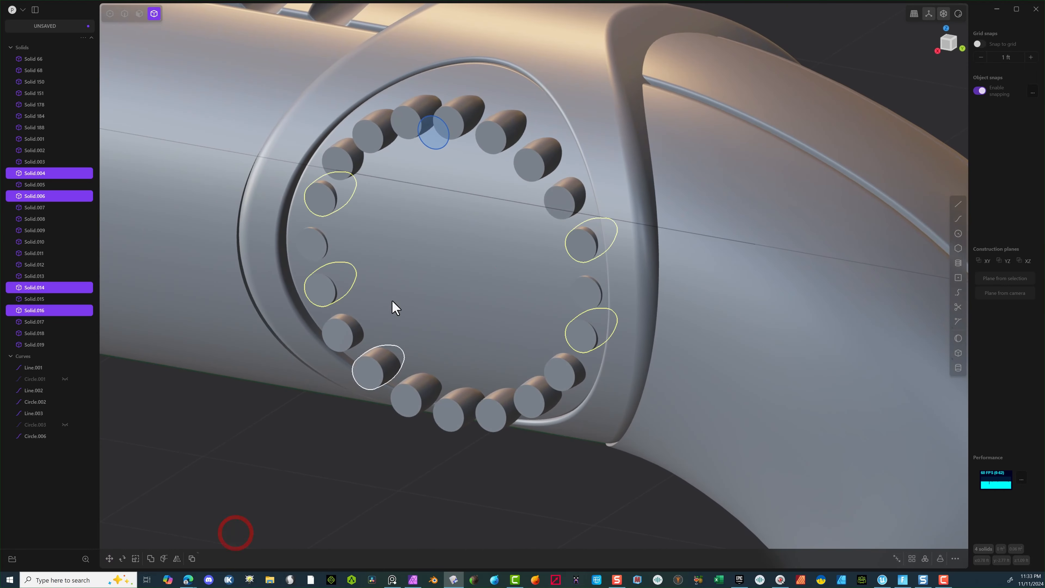
Step: Move the four tapered details in the second positions above and below the ring's outermost side details about -0.05 ft along X
left_click(339, 155)
left_click(343, 332, "shift")
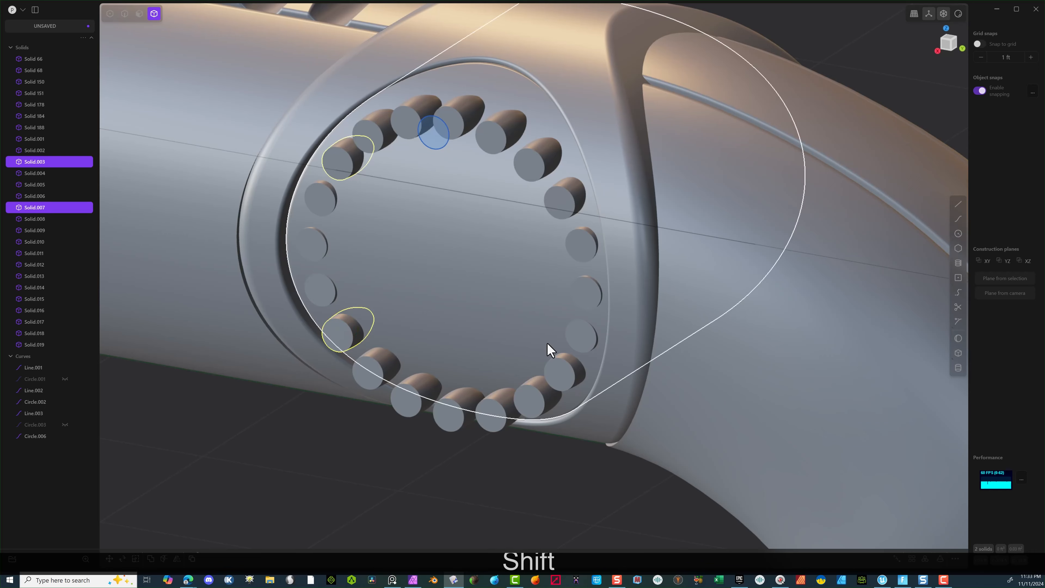
left_click(570, 362, "shift")
left_click(570, 212, "shift")
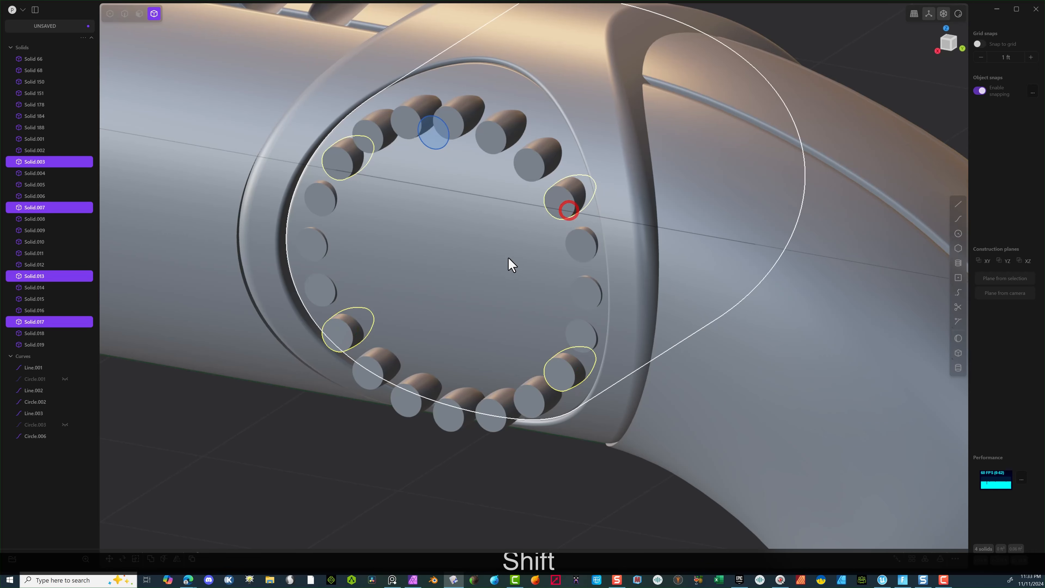
mouse_move(440, 306)
middle_mouse_down()
mouse_move(580, 293)
mouse_move(452, 312)
middle_mouse_up()
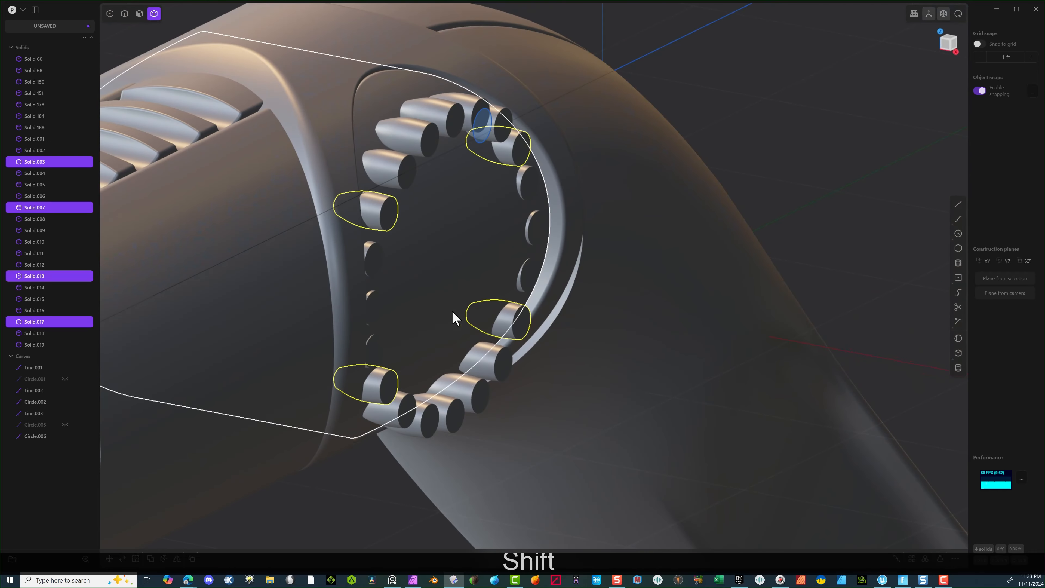
key("g")
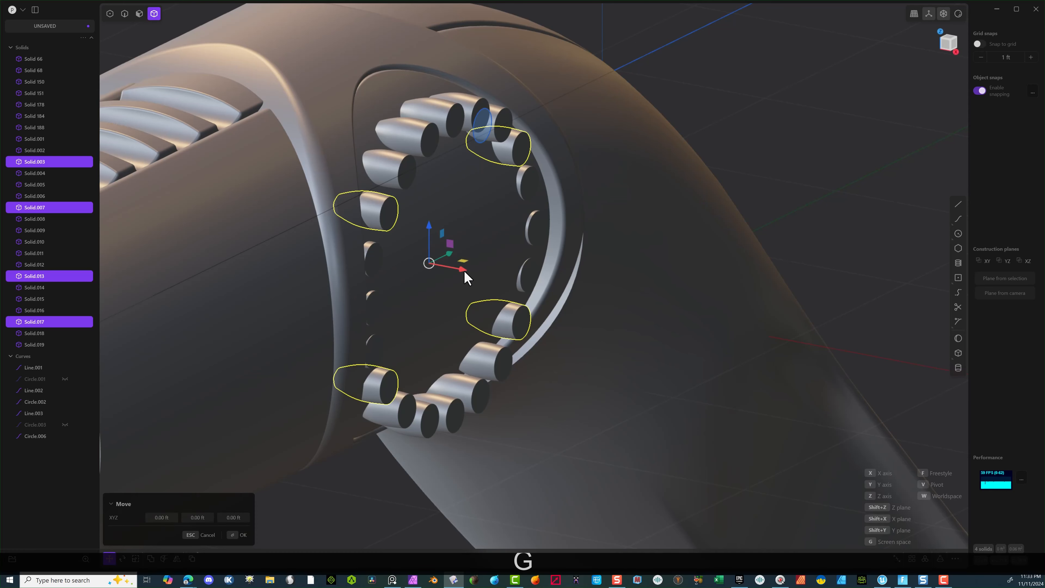
left_click_drag(464, 272, 455, 267)
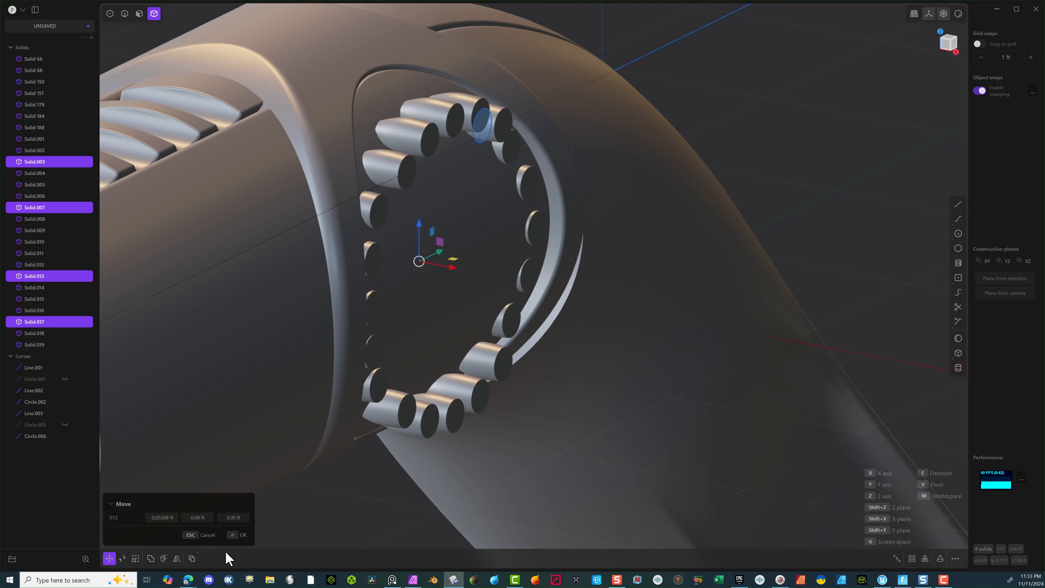
left_click(238, 535)
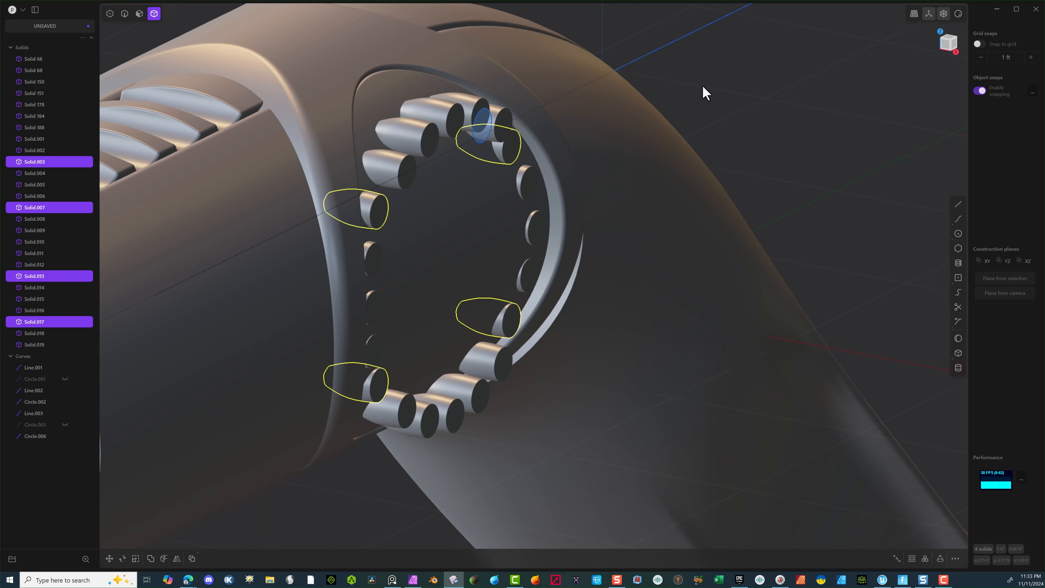
key("Escape")
Step: Move the four tapered details in the third positions above and below the ring's outermost side details about -0.1 ft along X
left_click(401, 179)
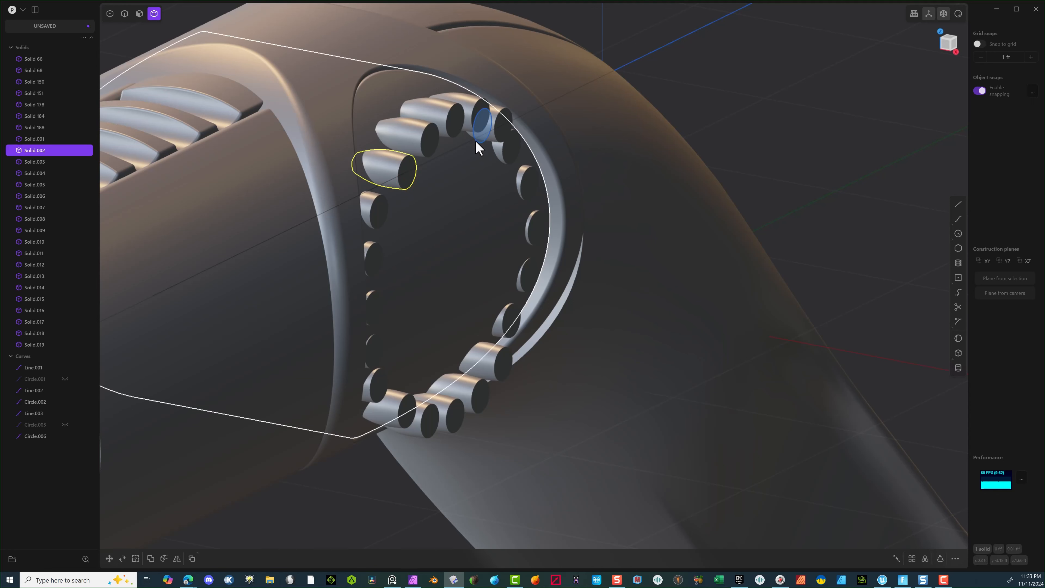
left_click(484, 124, "shift")
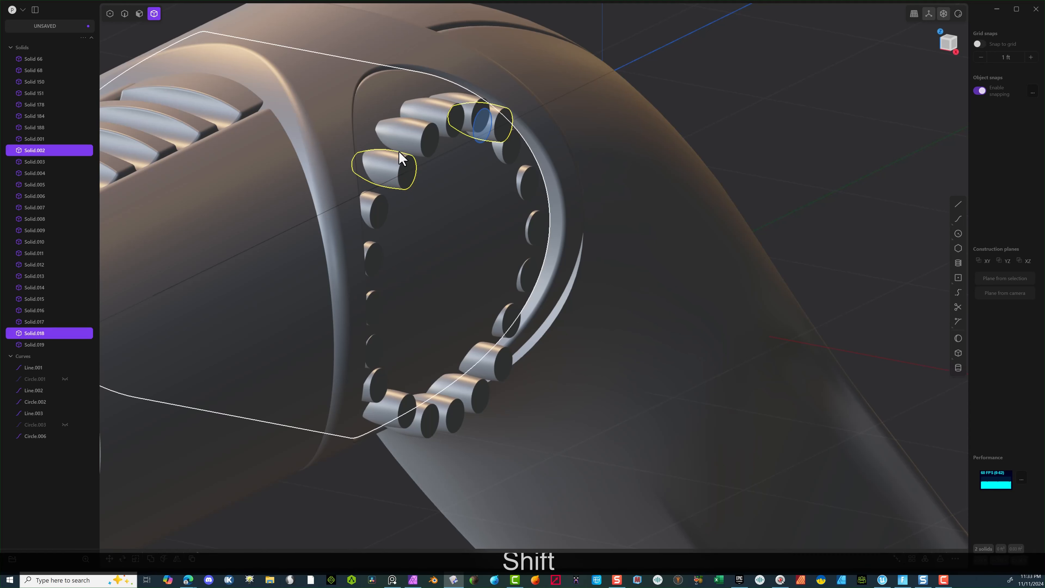
left_click(404, 399, "shift")
left_click(506, 361, "shift")
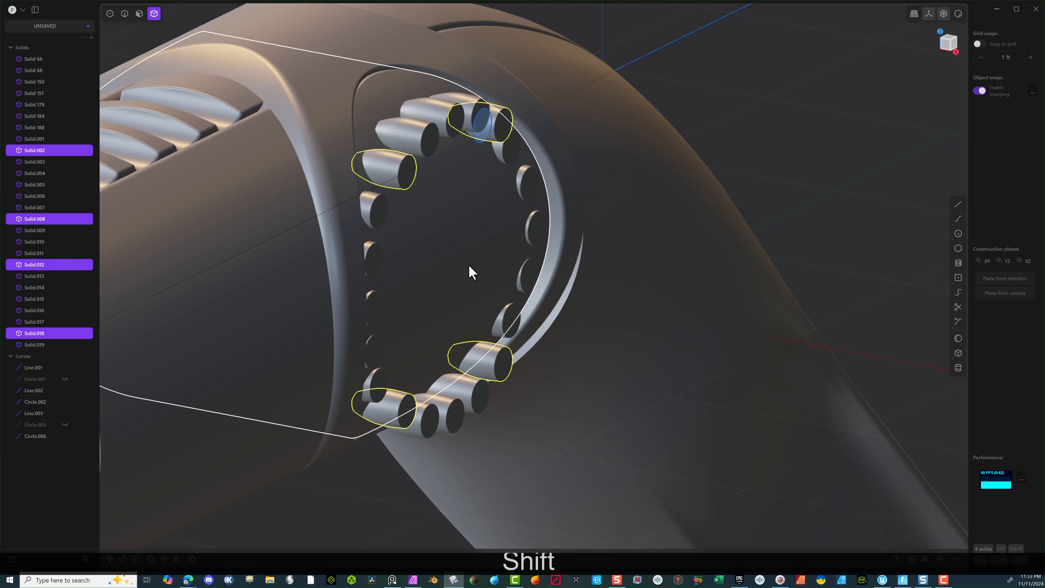
key("g")
middle_click_drag(461, 333, 481, 271)
key("x")
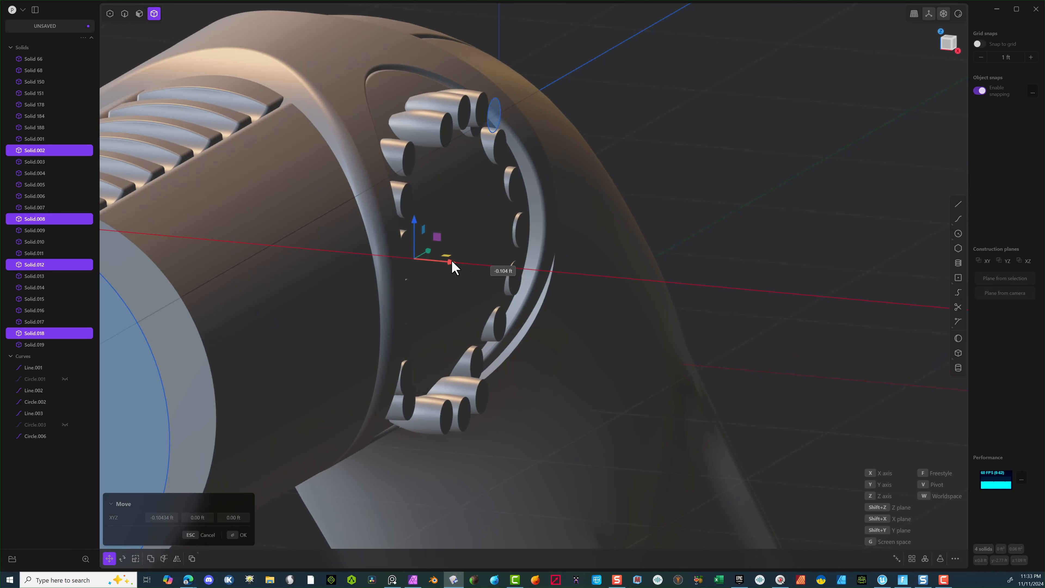
left_click(452, 263)
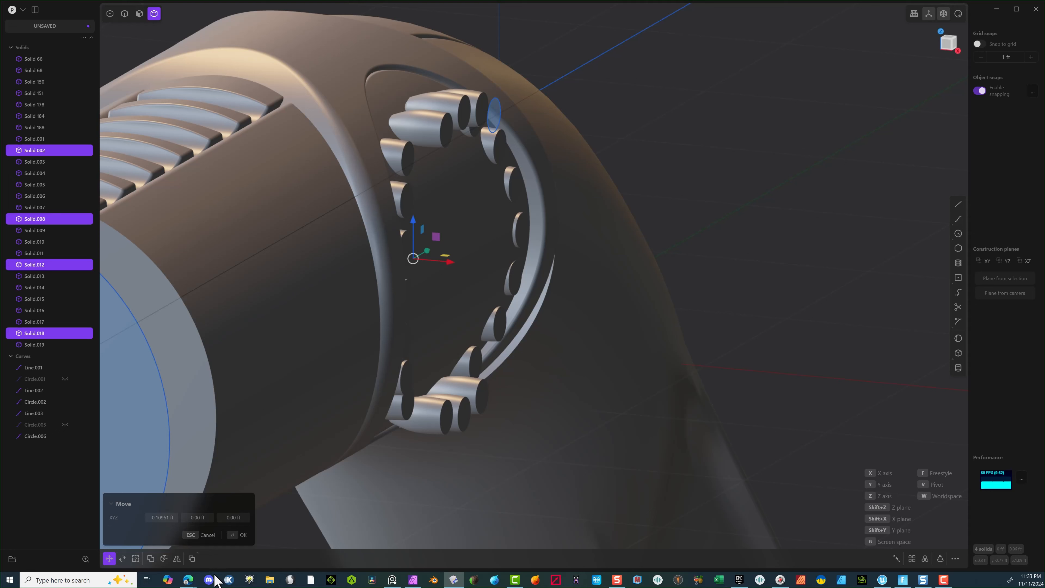
left_click(239, 536)
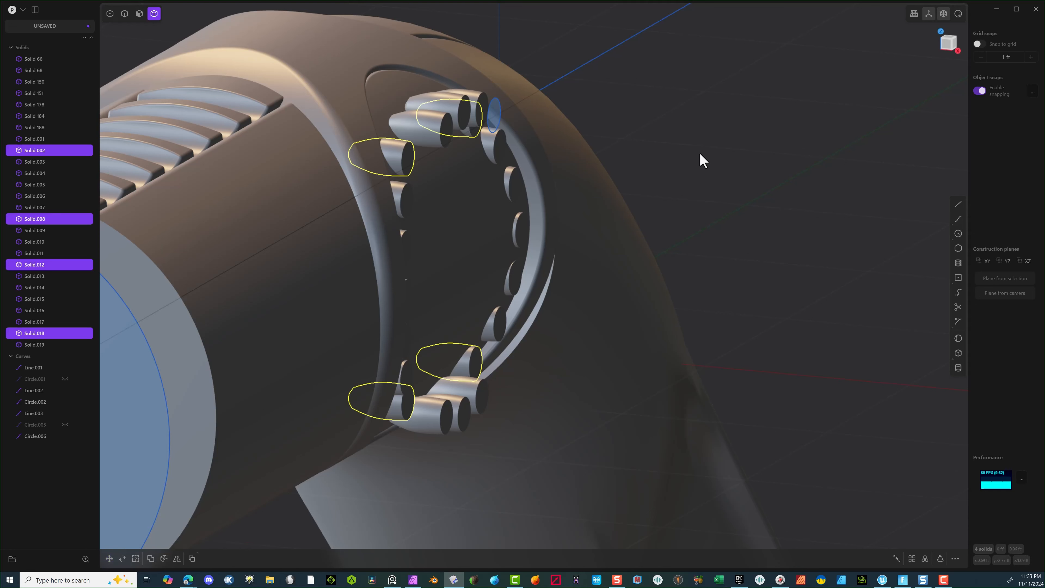
left_click(702, 164)
Step: Move the four tapered details beside the ring's topmost and bottommost details about -0.16 ft along X
left_click(446, 140)
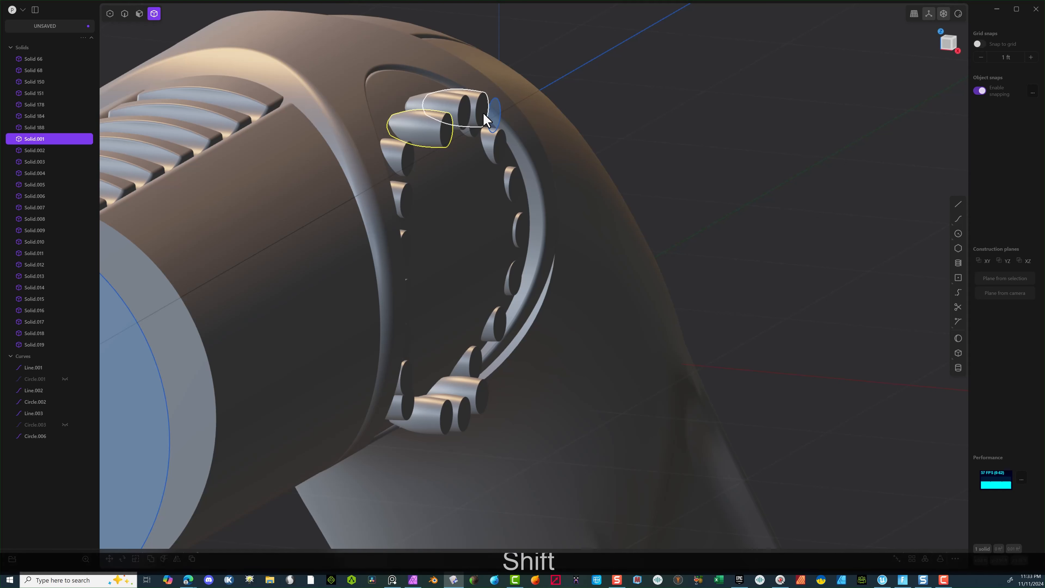
left_click(479, 113, "shift")
left_click(449, 416, "shift")
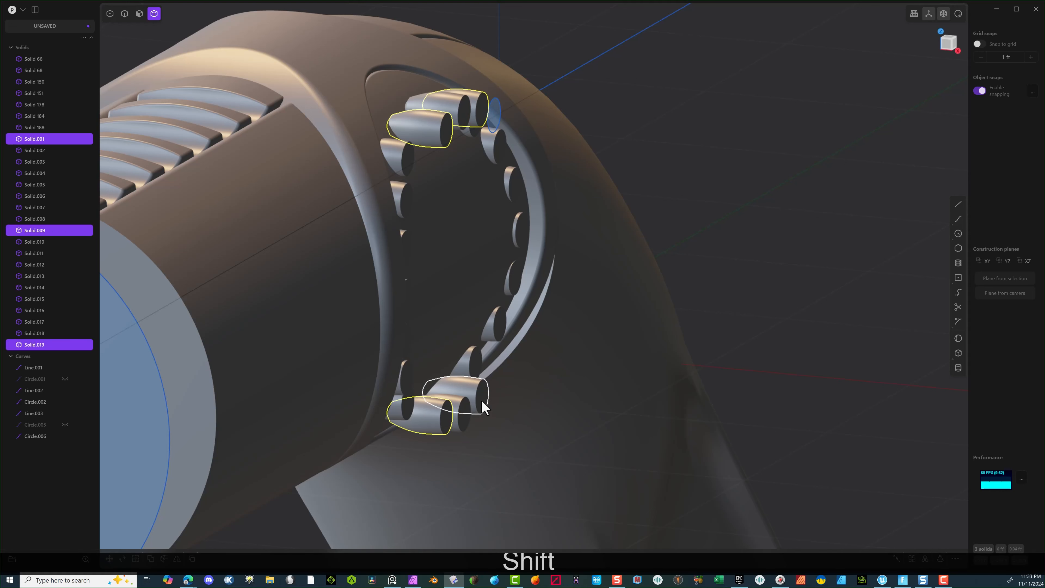
left_click(482, 398, "shift")
key("g")
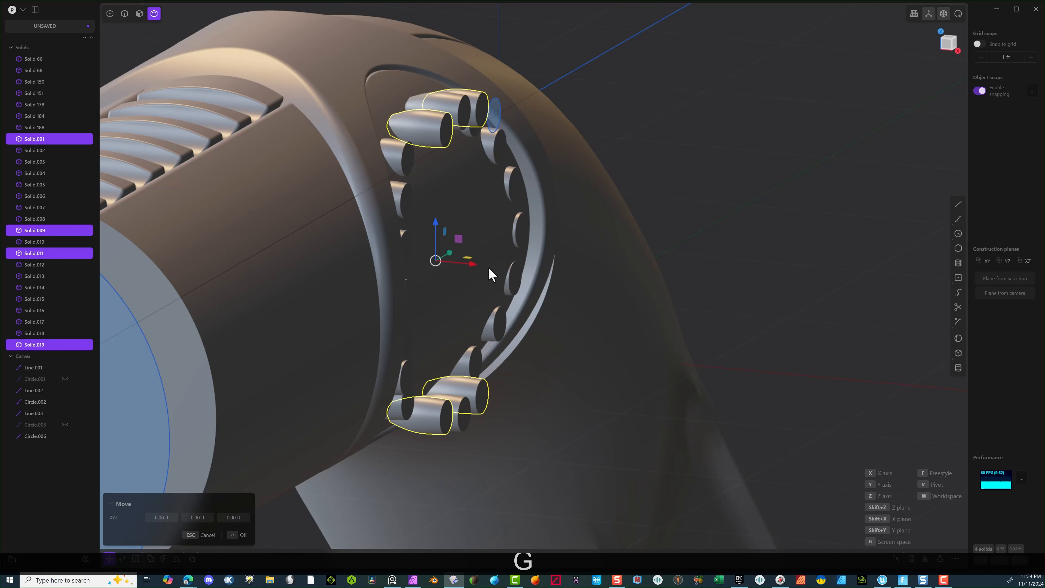
left_click_drag(478, 263, 443, 257)
middle_click_drag(504, 214, 390, 342)
scroll(518, 206, "down", 4)
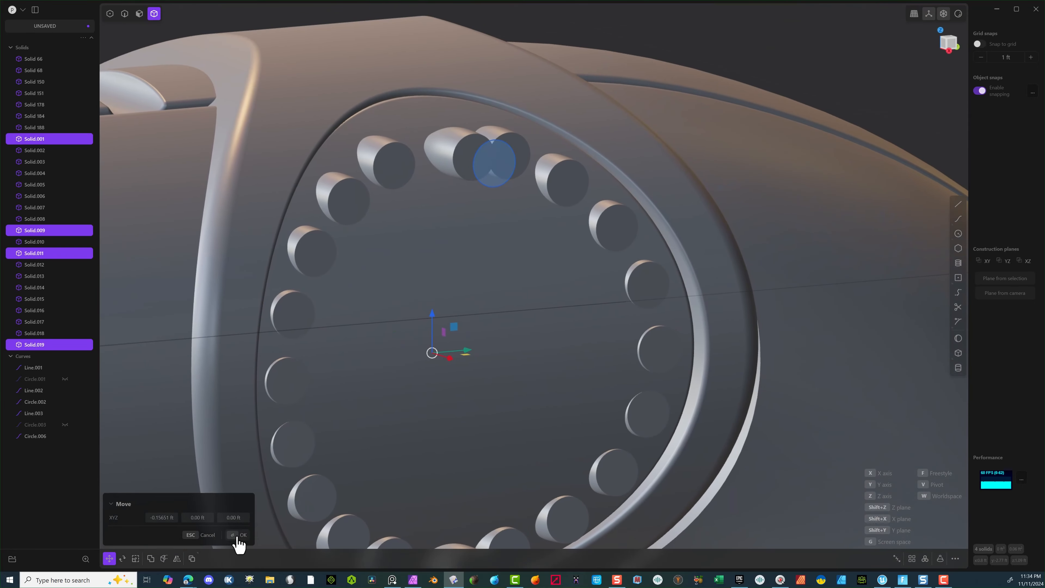
left_click(242, 535)
Step: Move the topmost and bottommost tapered details of the ring about -0.18 ft along X
left_click(444, 160)
scroll(473, 342, "down", 4)
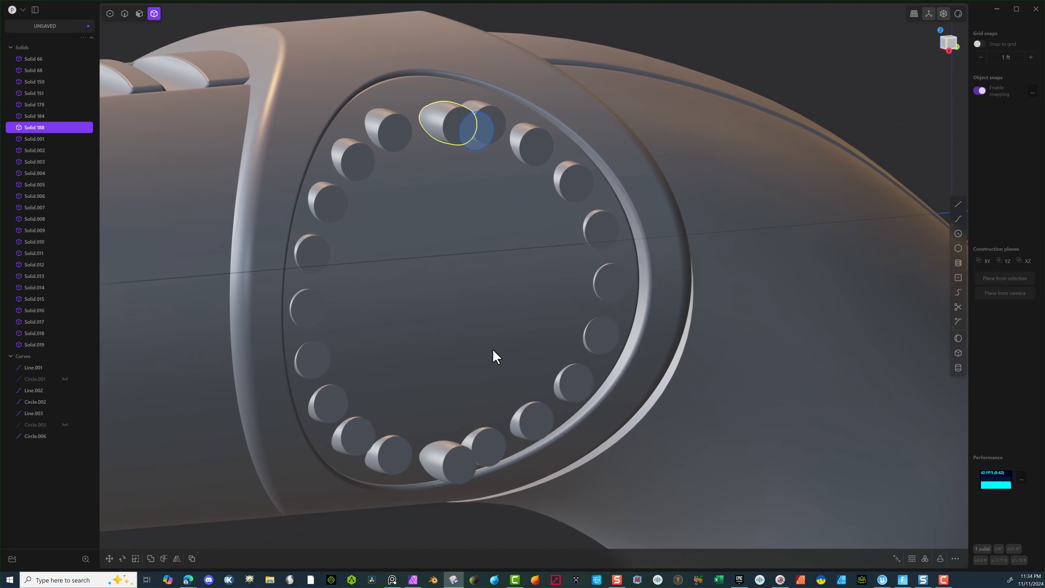
left_click(450, 451, "shift")
middle_click_drag(522, 372, 584, 304)
key("g")
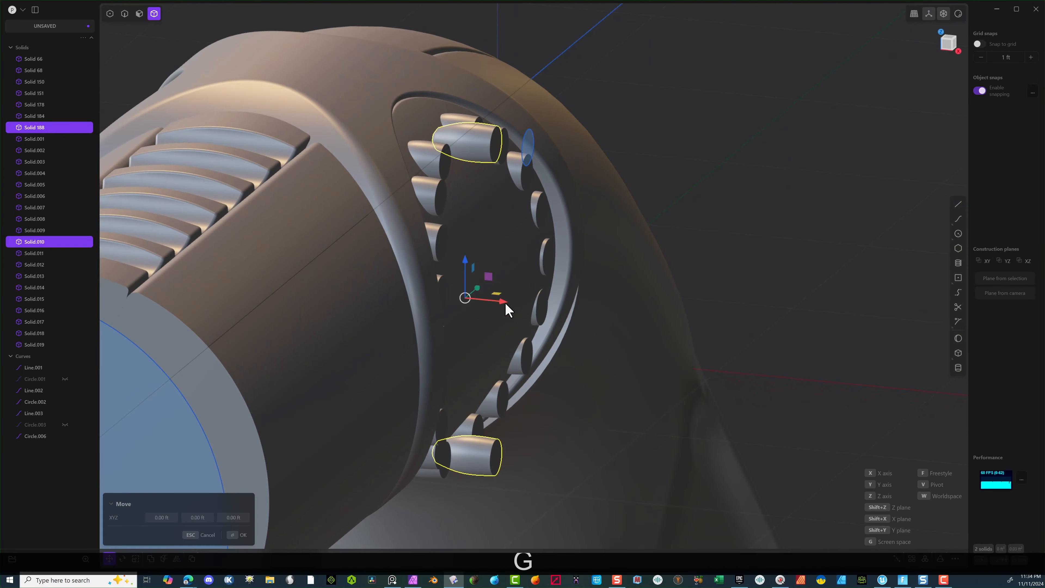
left_click_drag(508, 310, 474, 306)
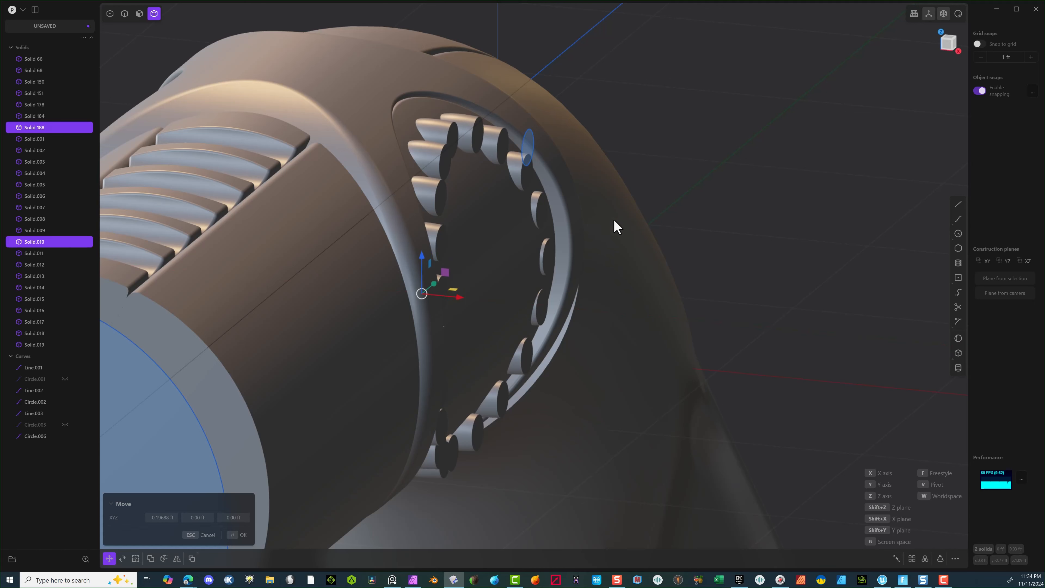
scroll(616, 227, "up", 3)
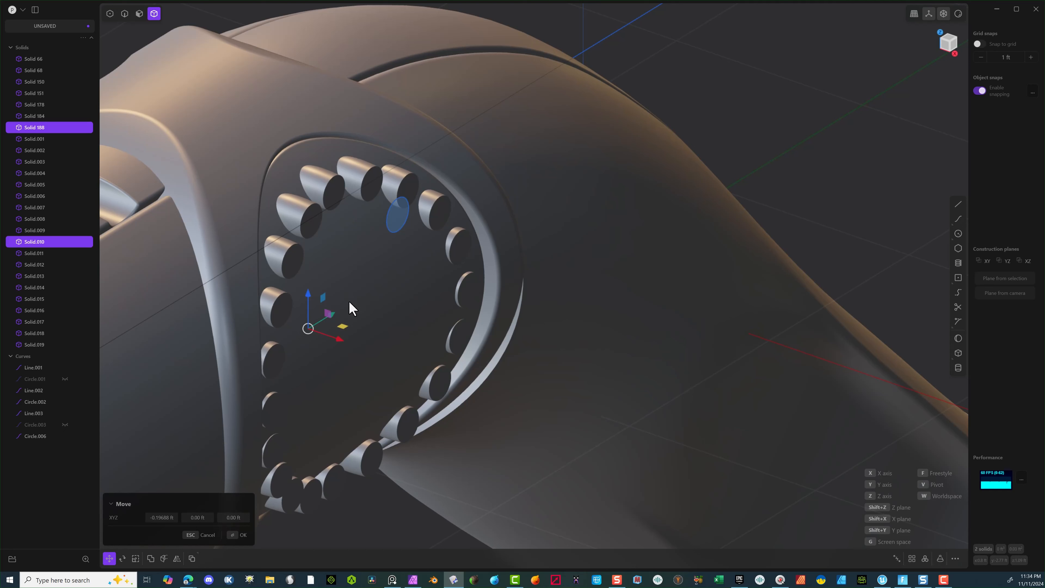
left_click_drag(344, 337, 347, 340)
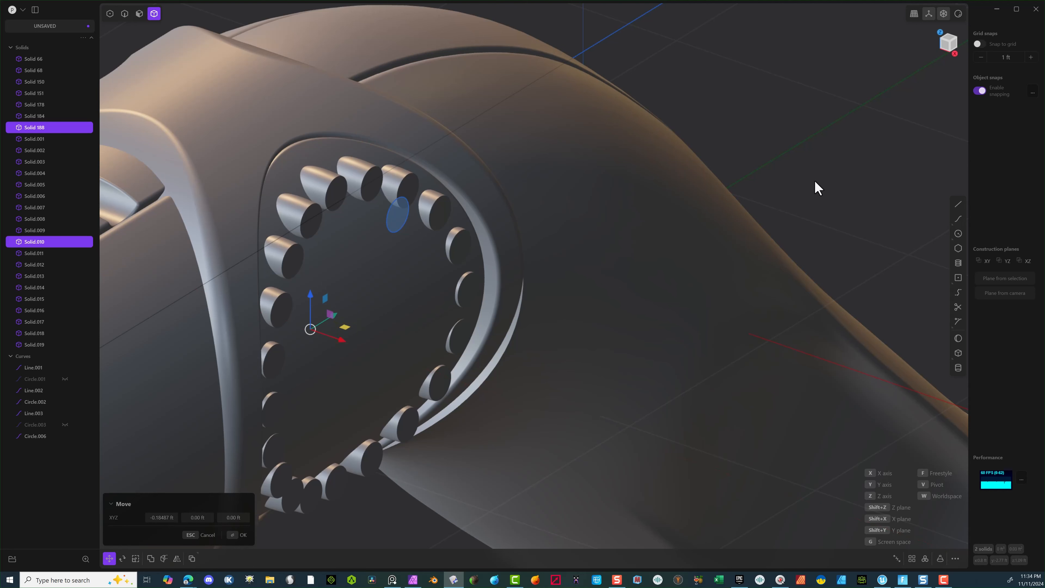
middle_click_drag(802, 185, 796, 138)
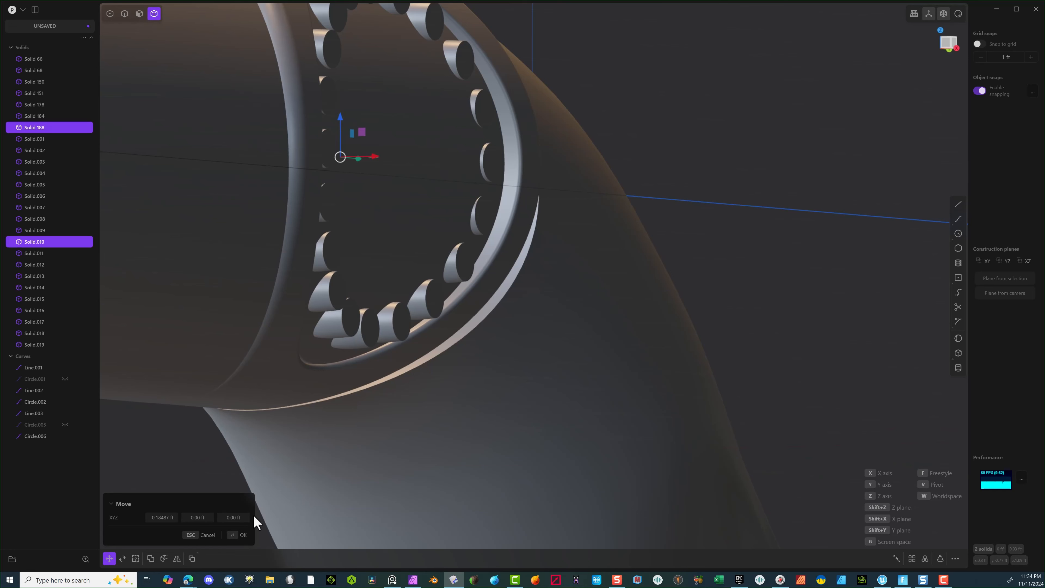
left_click(241, 535)
Step: Move the four tapered details directly above and below the ring's outermost side details about 0.006 ft along X
scroll(525, 215, "up", 2)
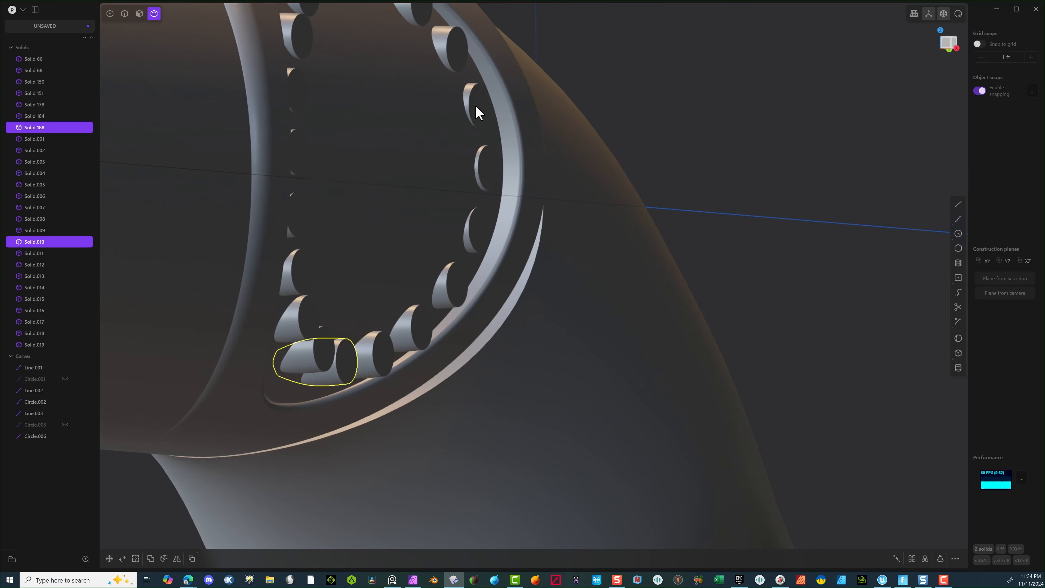
left_click(476, 228)
left_click(481, 234, "shift")
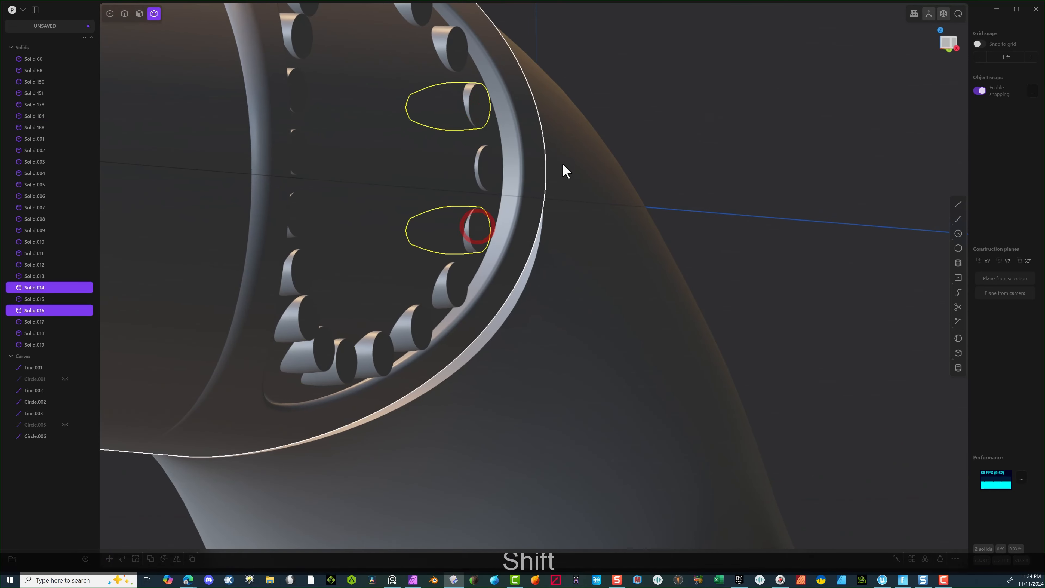
middle_click_drag(562, 171, 740, 148)
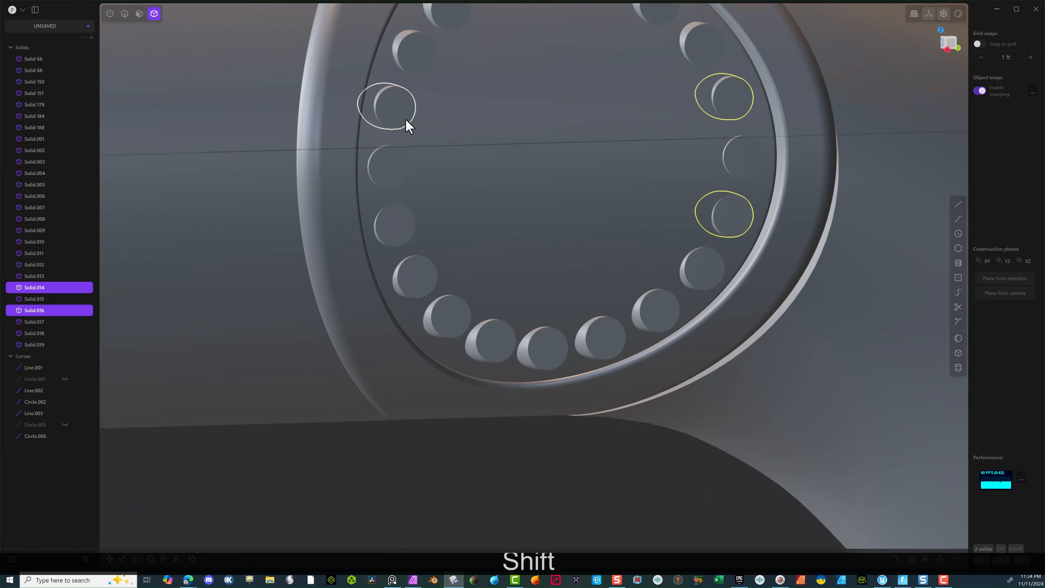
left_click(408, 121, "shift")
left_click(403, 213, "shift")
middle_click_drag(511, 175, 544, 182)
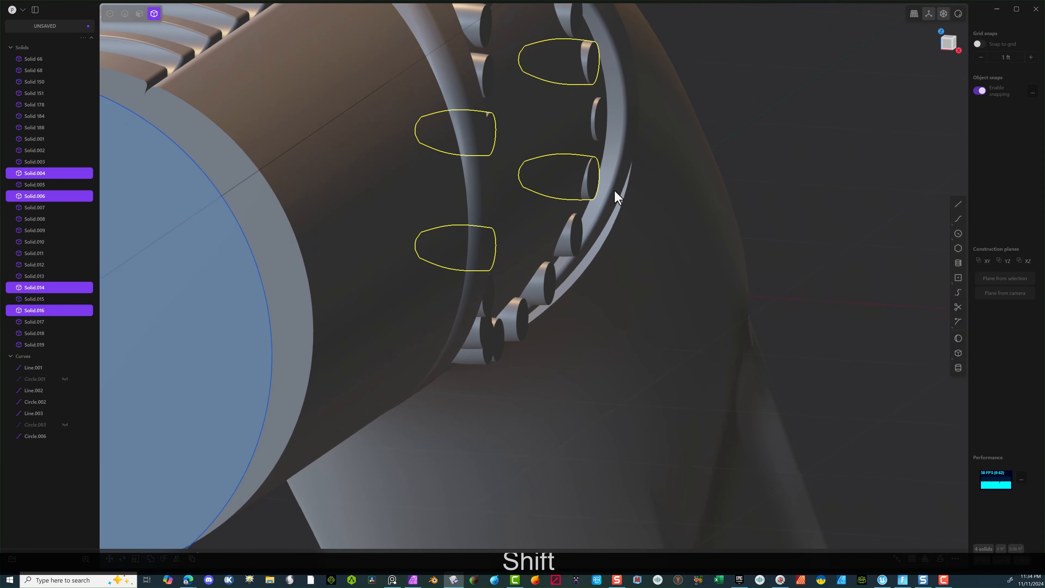
key("g")
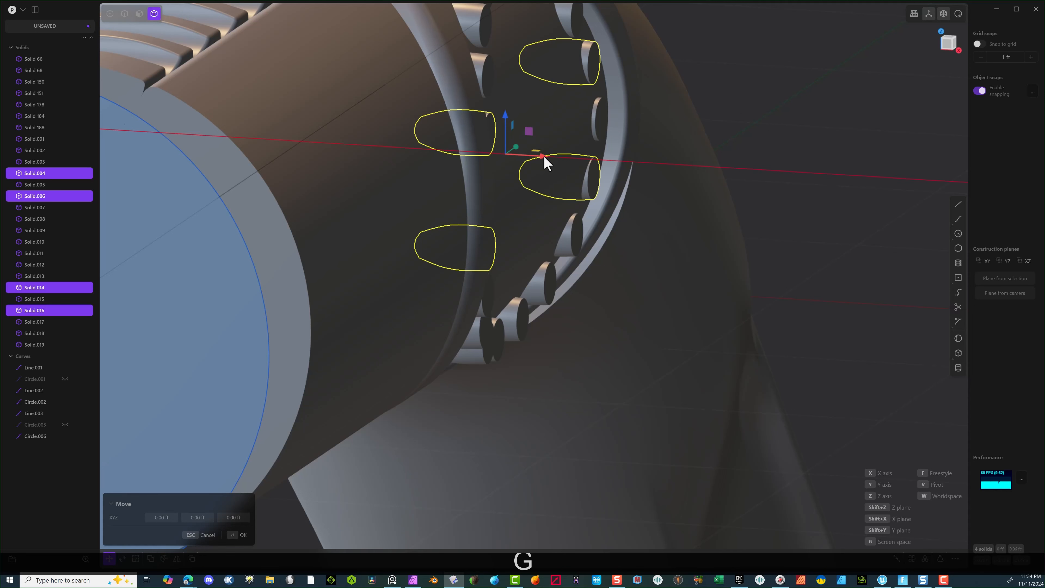
left_click_drag(544, 157, 546, 156)
scroll(580, 144, "down", 7)
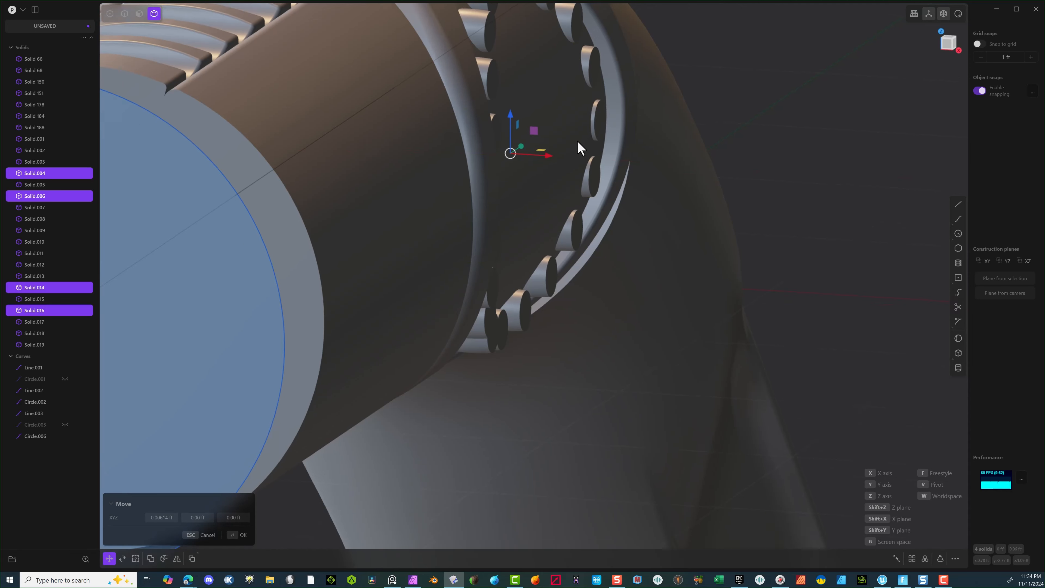
scroll(454, 299, "down", 2)
left_click(231, 540)
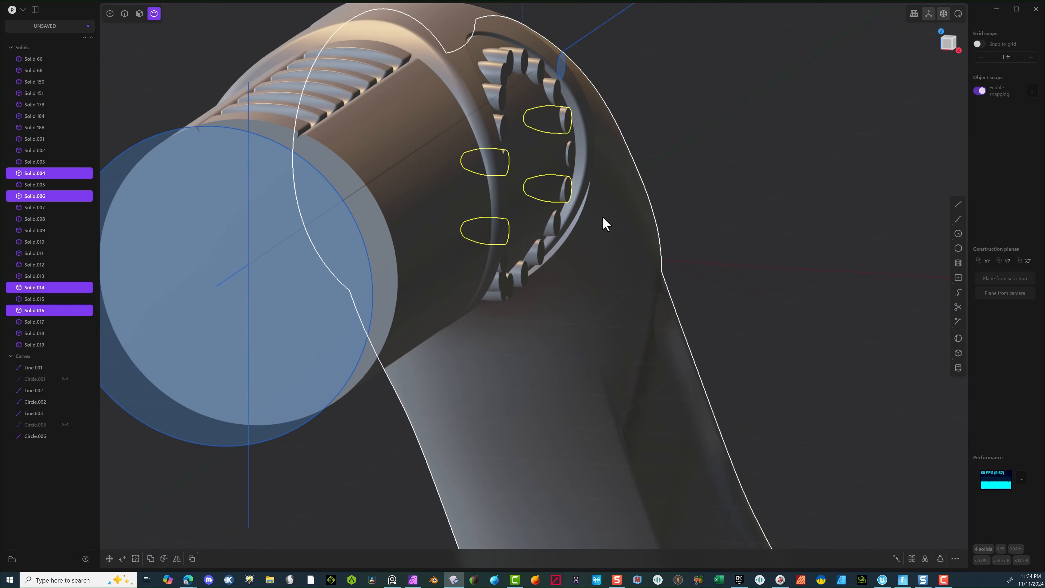
Step: Delete the leftover circle curve at the top of the ring of tapered details
middle_click_drag(602, 218, 541, 203)
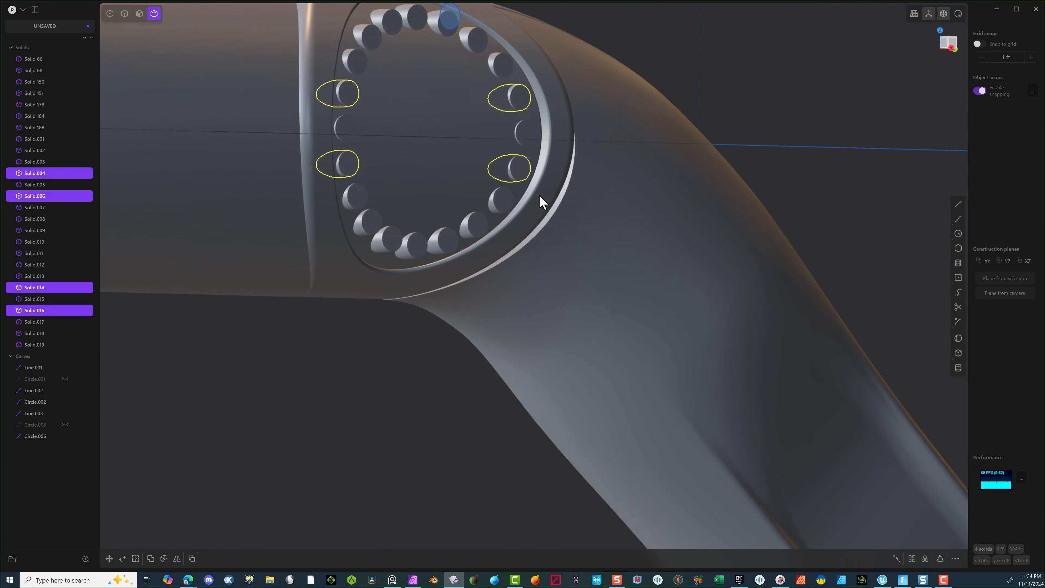
left_click(746, 65)
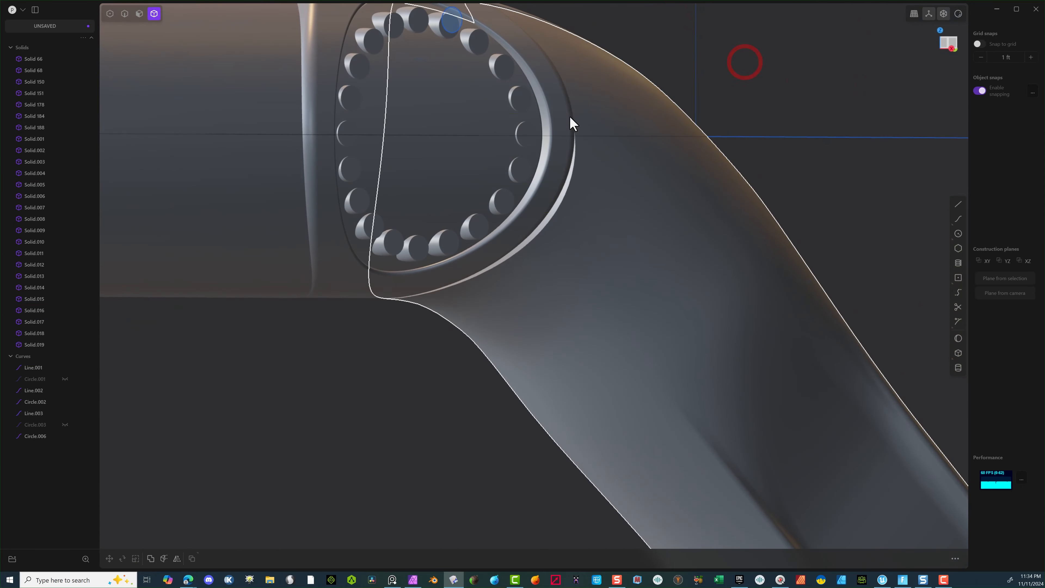
left_click(453, 134)
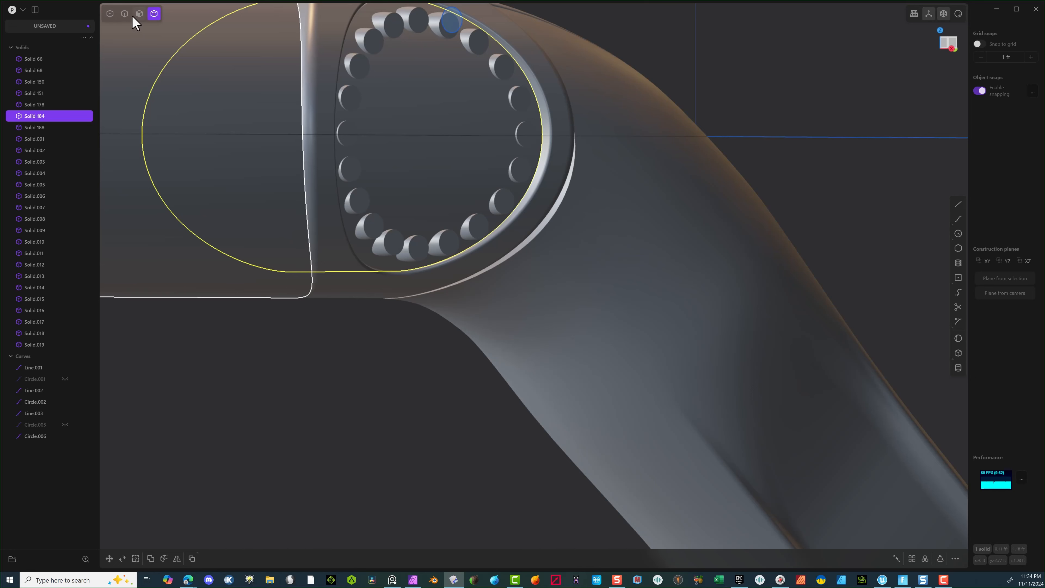
left_click(125, 13)
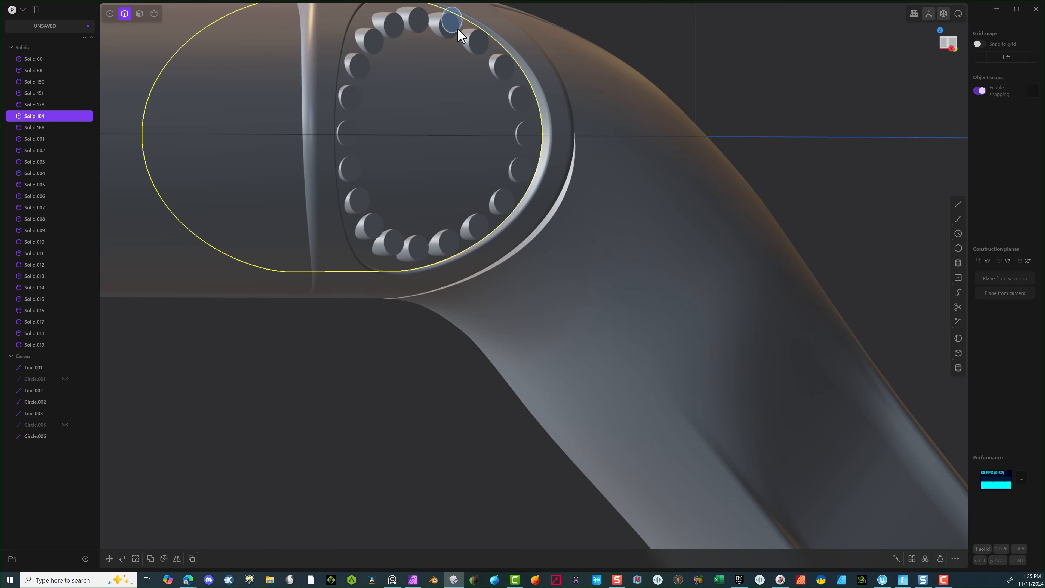
left_click(452, 40)
key("Delete")
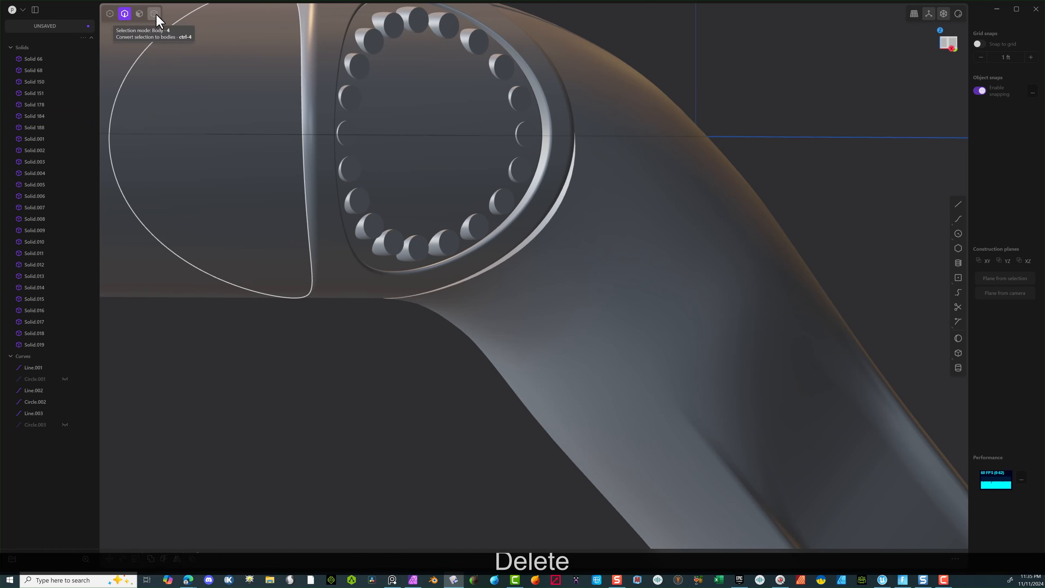
left_click_drag(736, 263, 634, 351)
key("b")
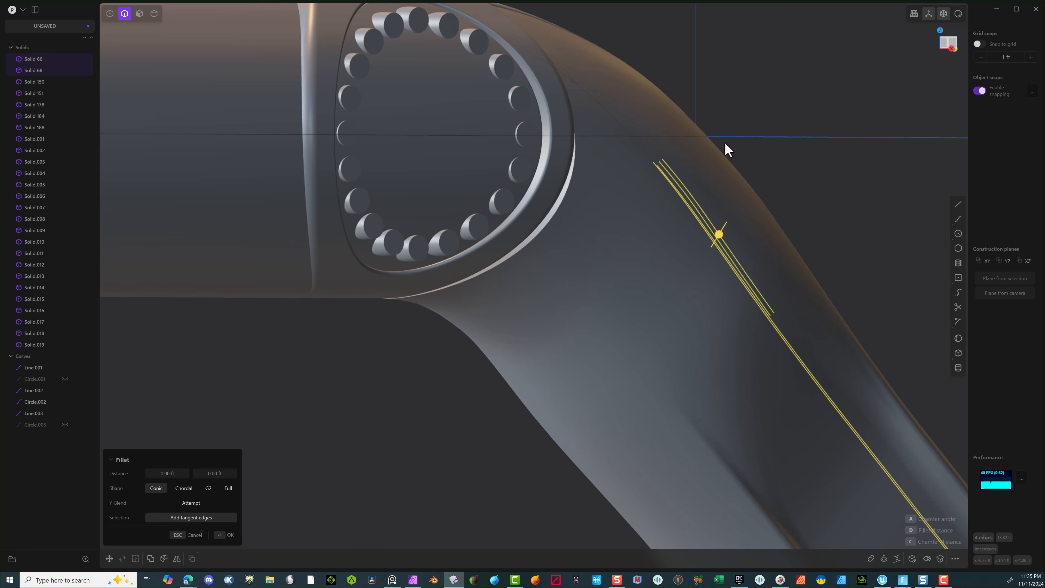
left_click(154, 14)
key("Escape")
Step: Hide the two angled handle solids and the adjoining straight handle body around the joint
left_click_drag(683, 66, 644, 152)
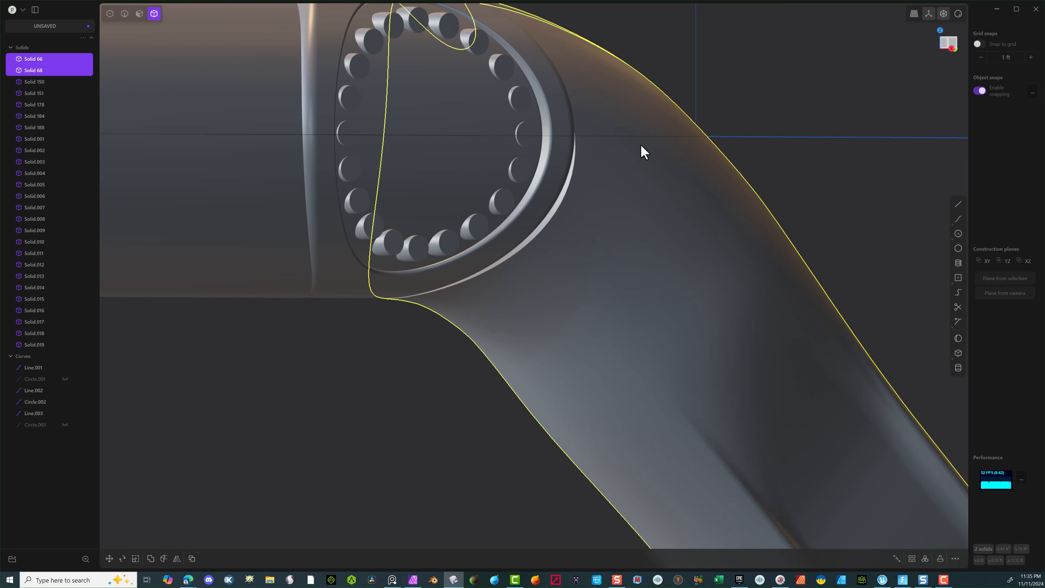
key("h")
left_click(275, 226)
key("h")
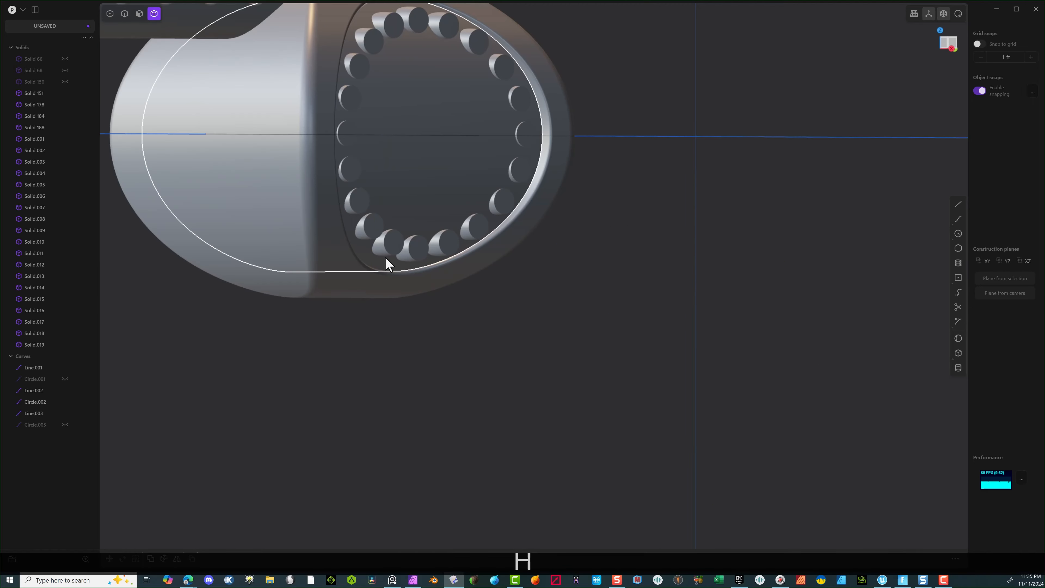
Step: Mirror all the ring's tapered details across the X mirror plane onto the insert's opposite side, excluding the joint body and insert
left_click(297, 134)
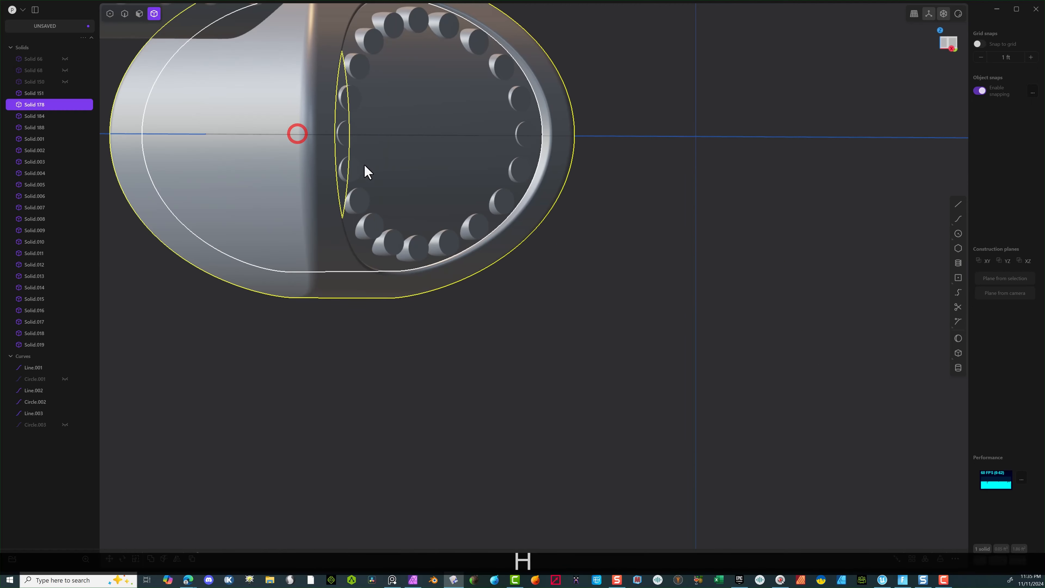
middle_click_drag(569, 337, 600, 334)
left_click(600, 334)
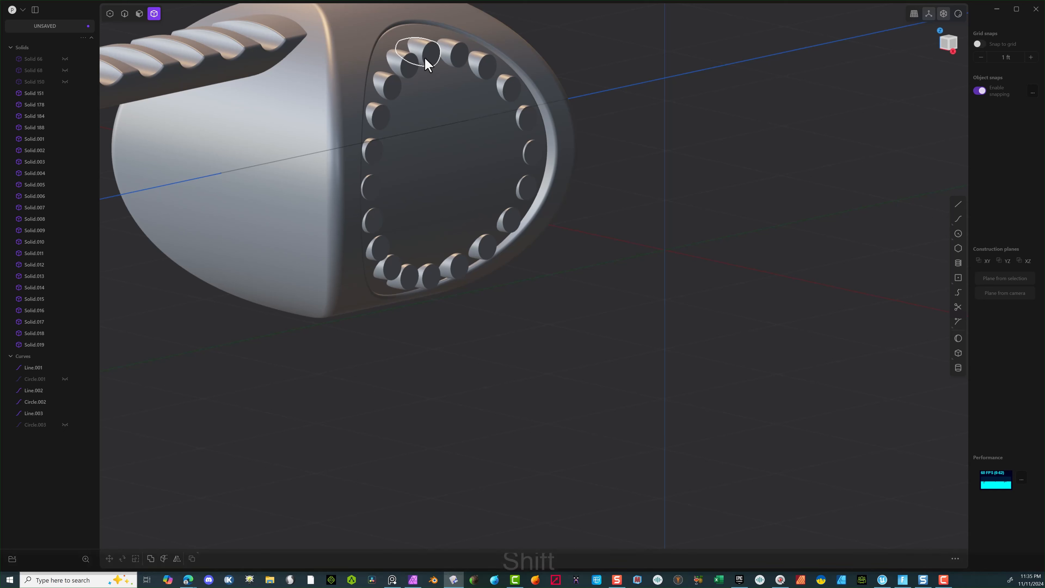
left_click(437, 70, "shift")
left_click_drag(619, 25, 338, 321, "shift")
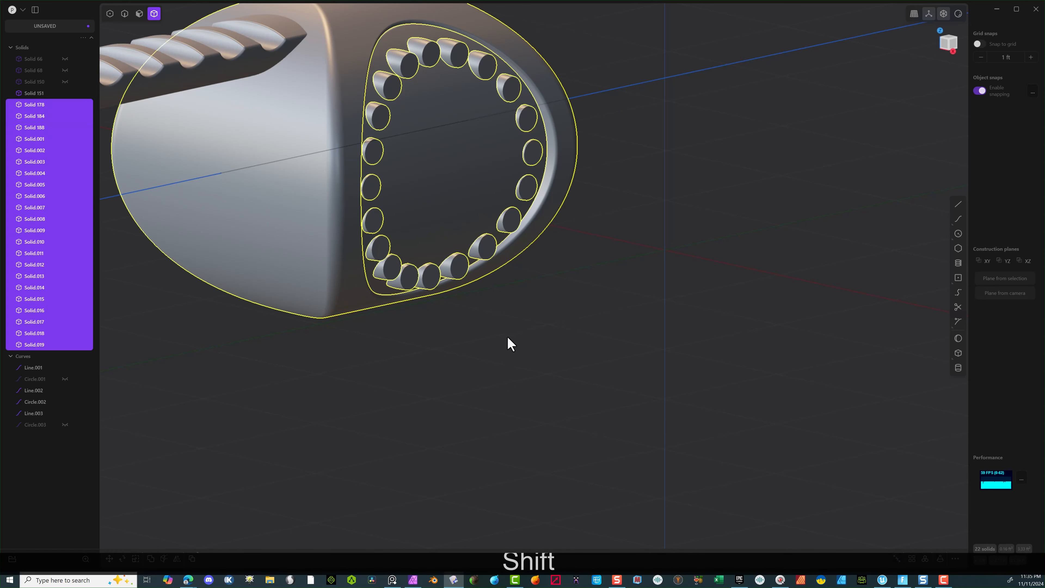
left_click(518, 58, "ctrl")
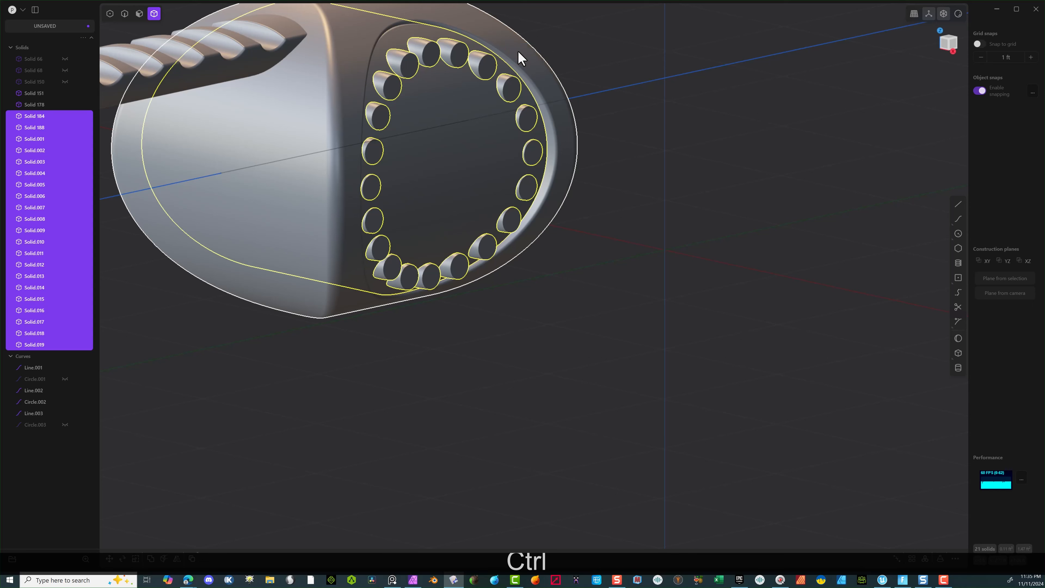
left_click(385, 24, "ctrl")
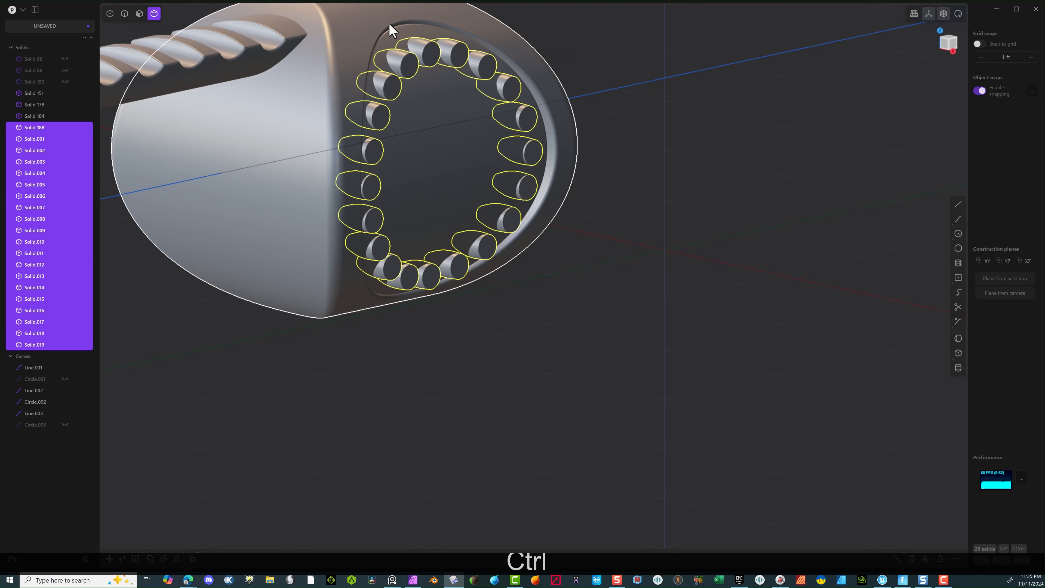
scroll(306, 258, "down", 3)
middle_click_drag(340, 307, 433, 329)
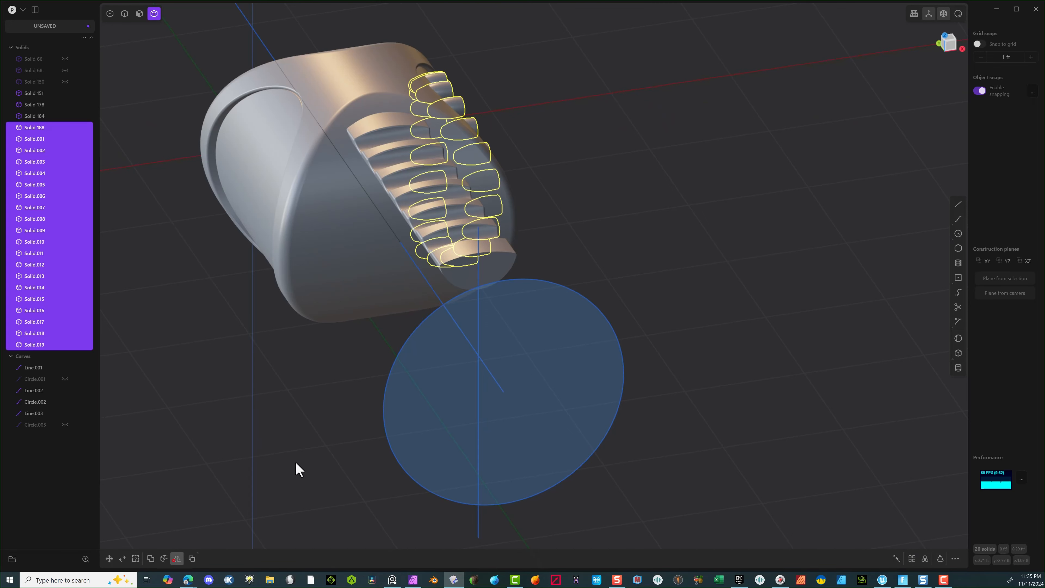
key("alt+x")
middle_click_drag(422, 154, 387, 162)
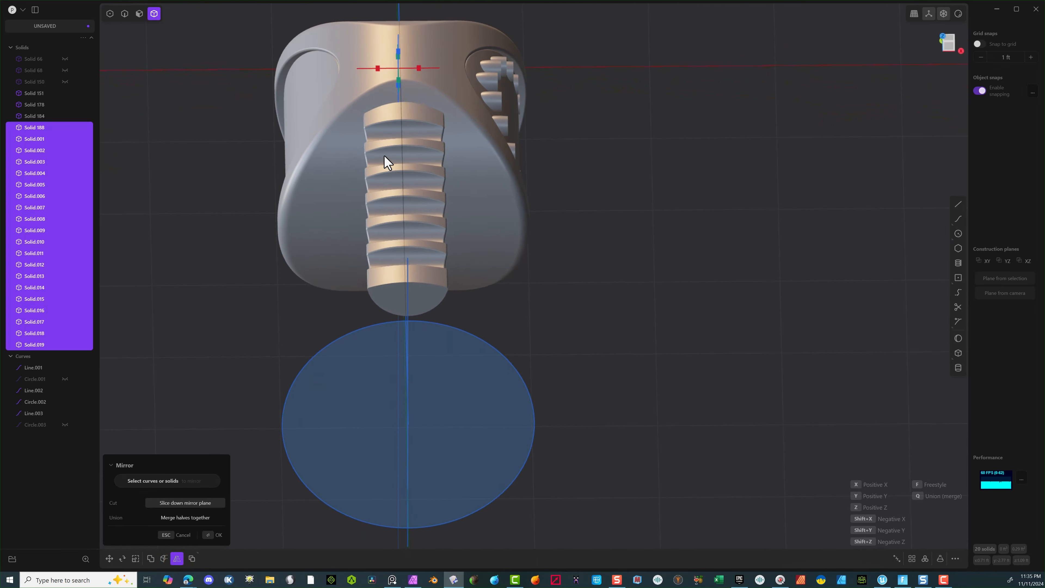
left_click(419, 68)
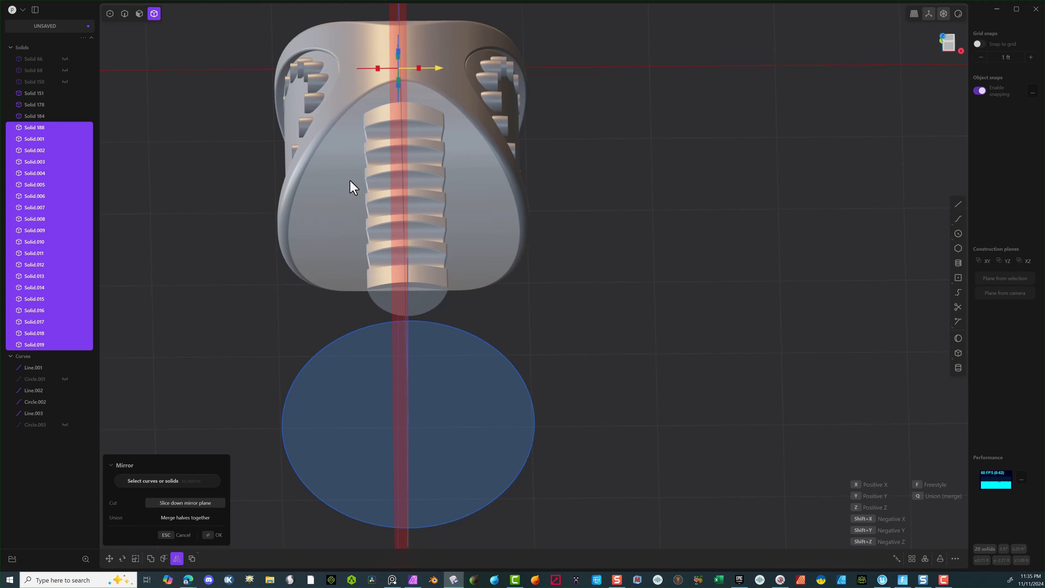
left_click(211, 537)
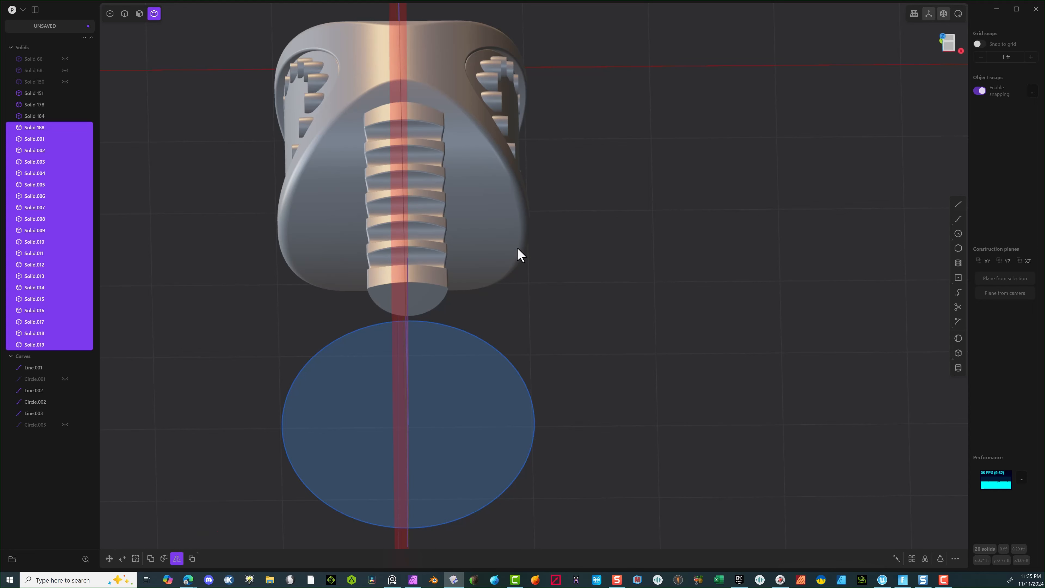
Step: Hide the outer joint body that surrounds the circular side insert
left_click(422, 40)
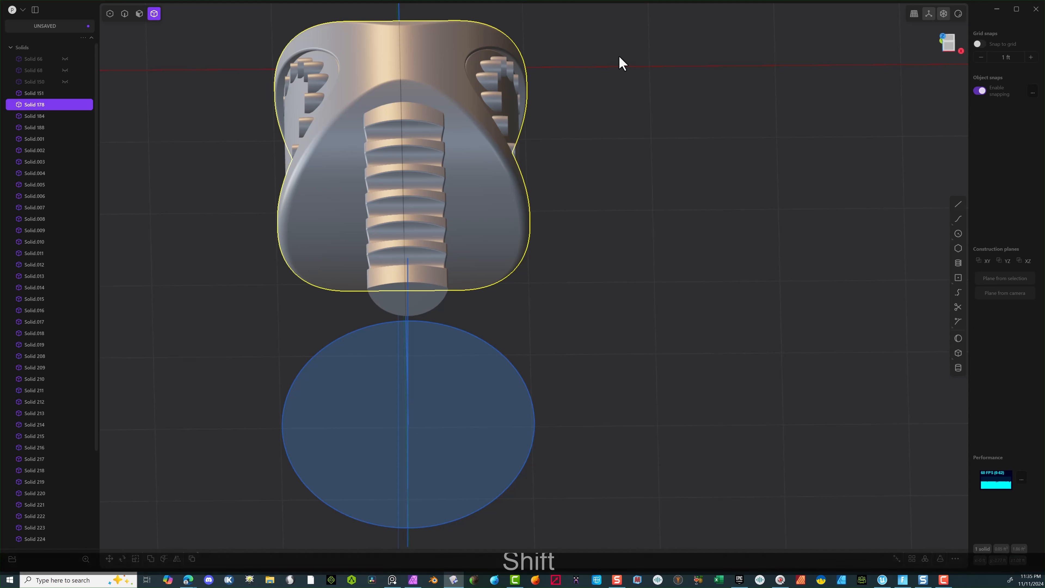
left_click_drag(617, 40, 469, 268, "shift")
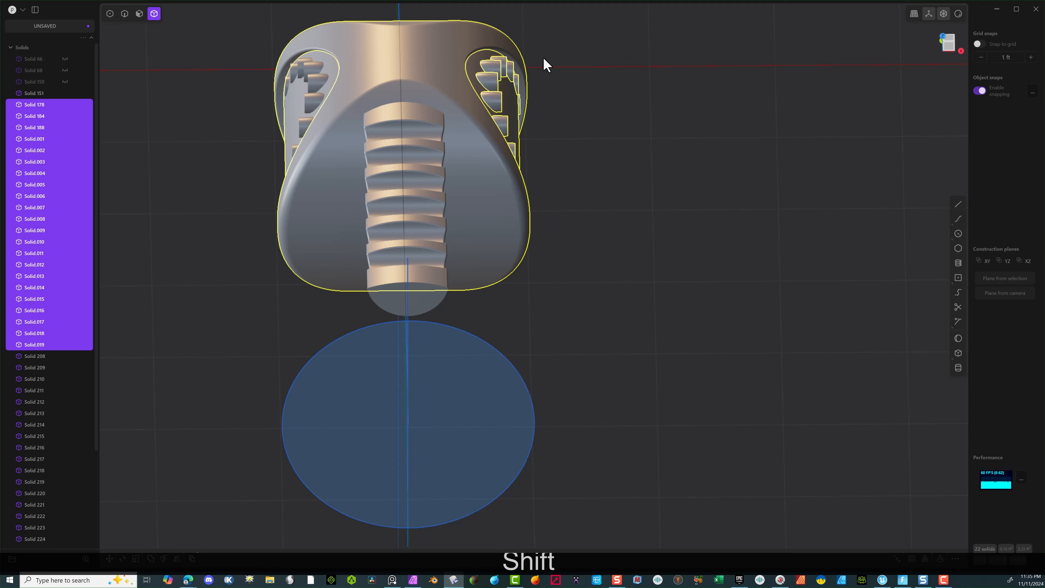
left_click(515, 45)
left_click(468, 65)
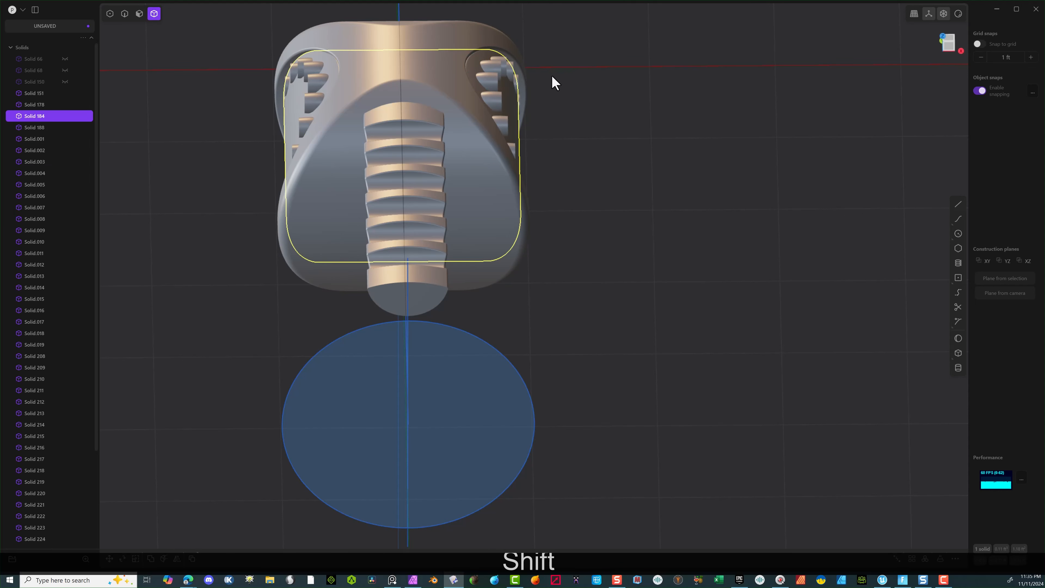
left_click(438, 36)
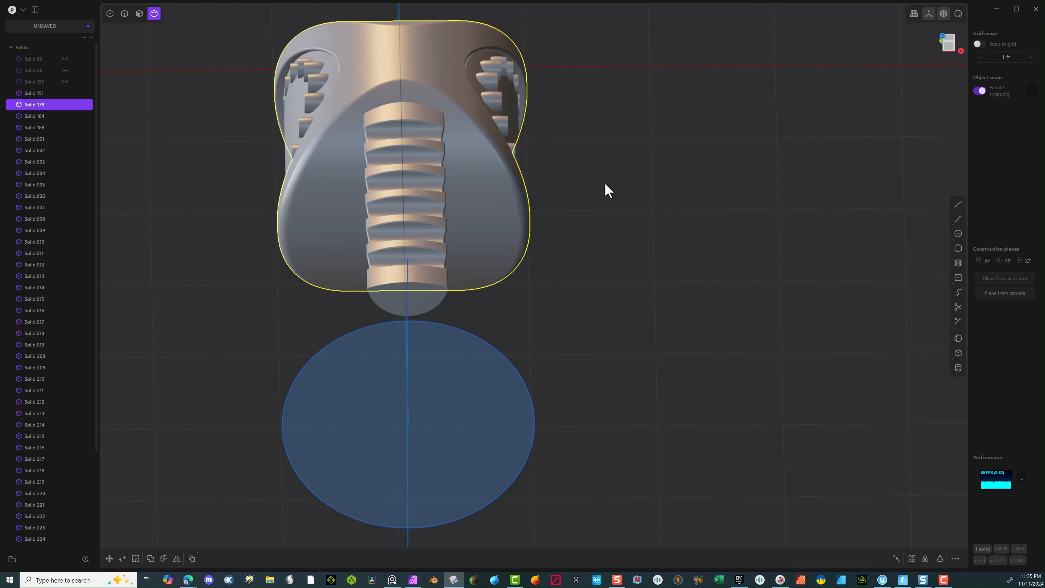
key("h")
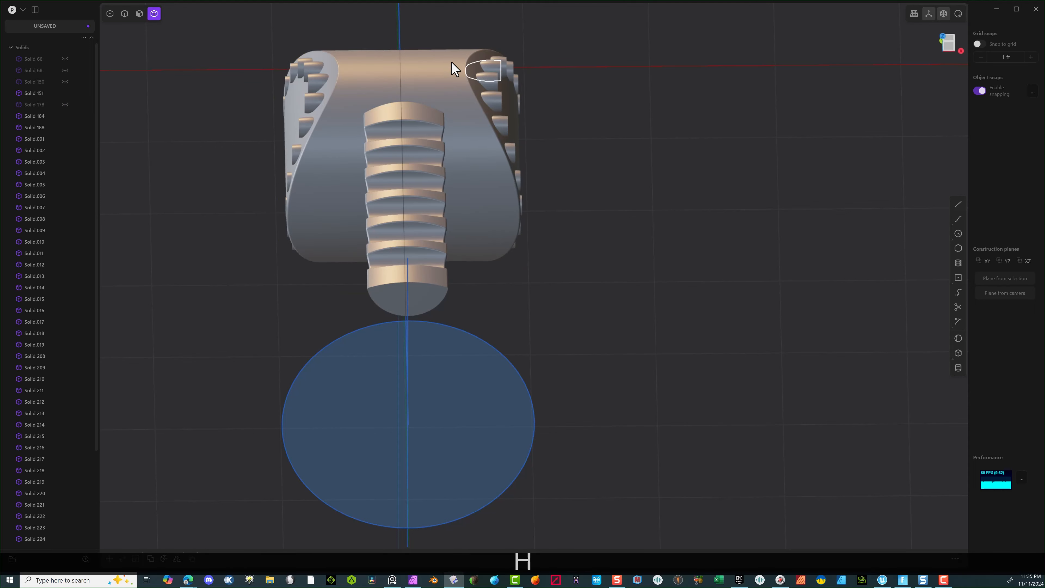
Step: Subtract both rings of tapered details from the insert with a Boolean difference, without keeping the tool bodies
left_click(455, 60)
left_click_drag(610, 37, 475, 276, "shift")
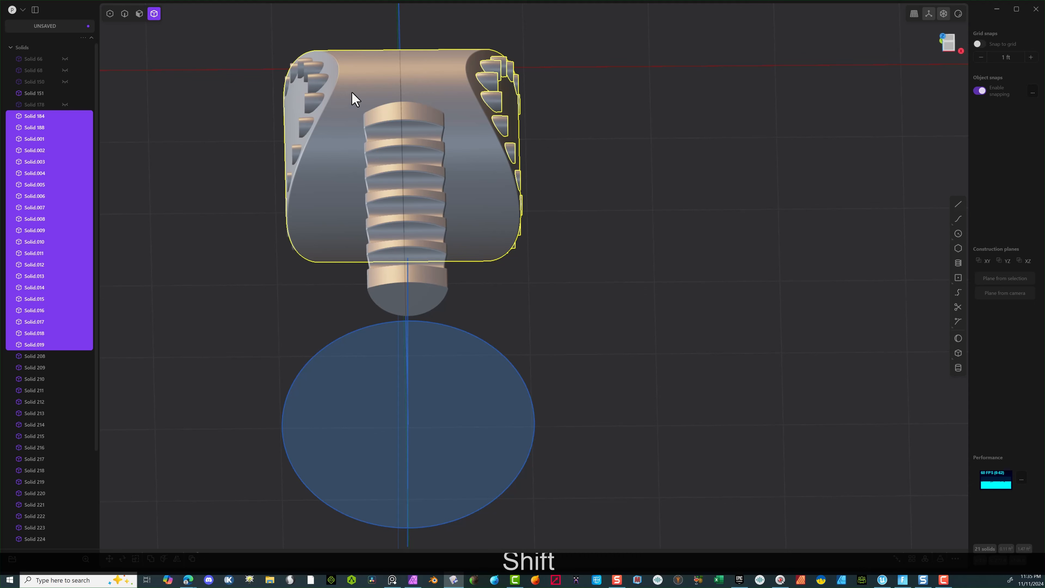
left_click_drag(338, 37, 233, 301, "shift")
middle_click_drag(234, 301, 649, 249)
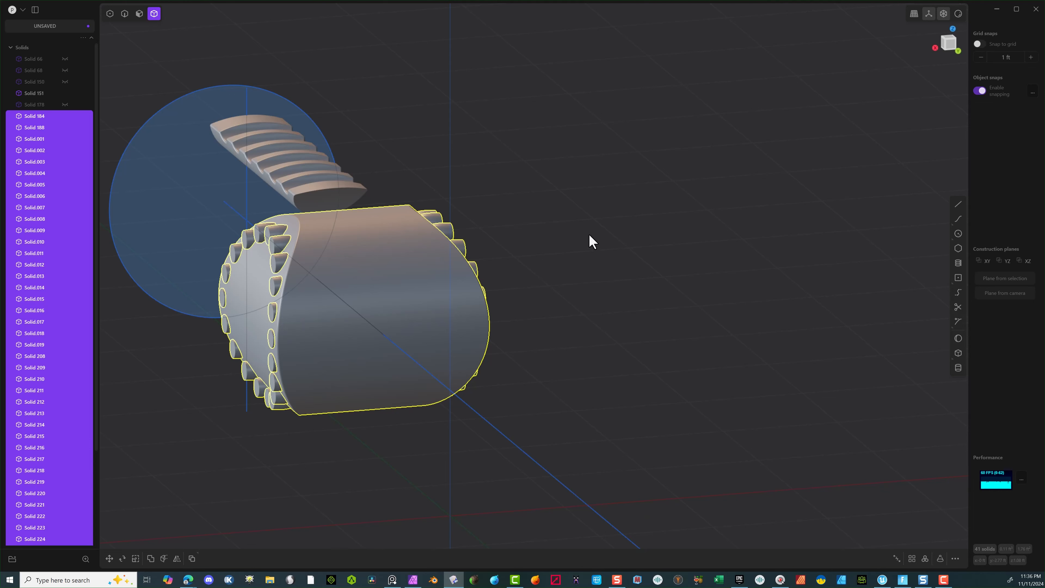
key("q")
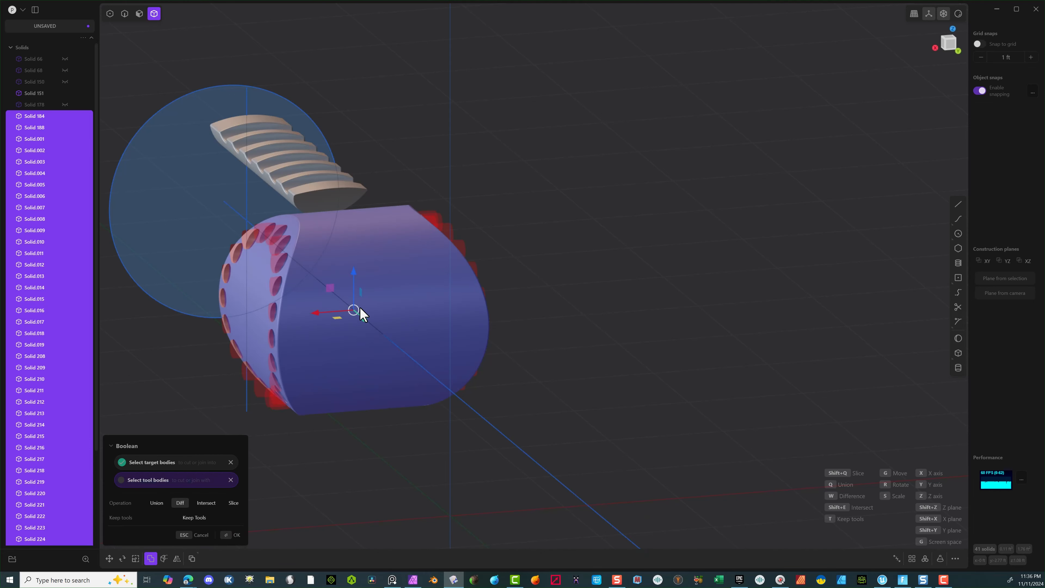
middle_click_drag(360, 314, 511, 325)
key("t")
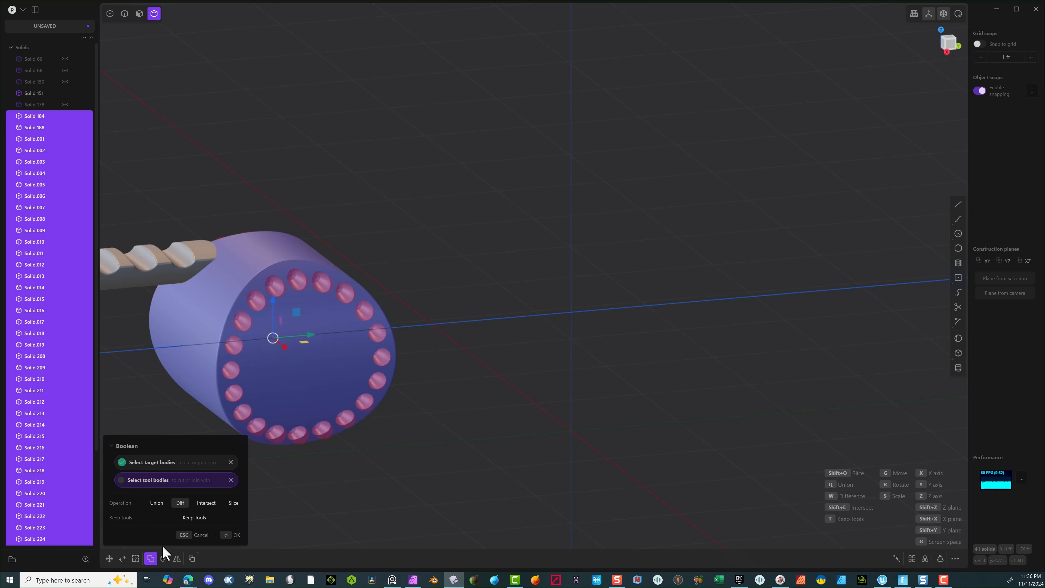
left_click(234, 536)
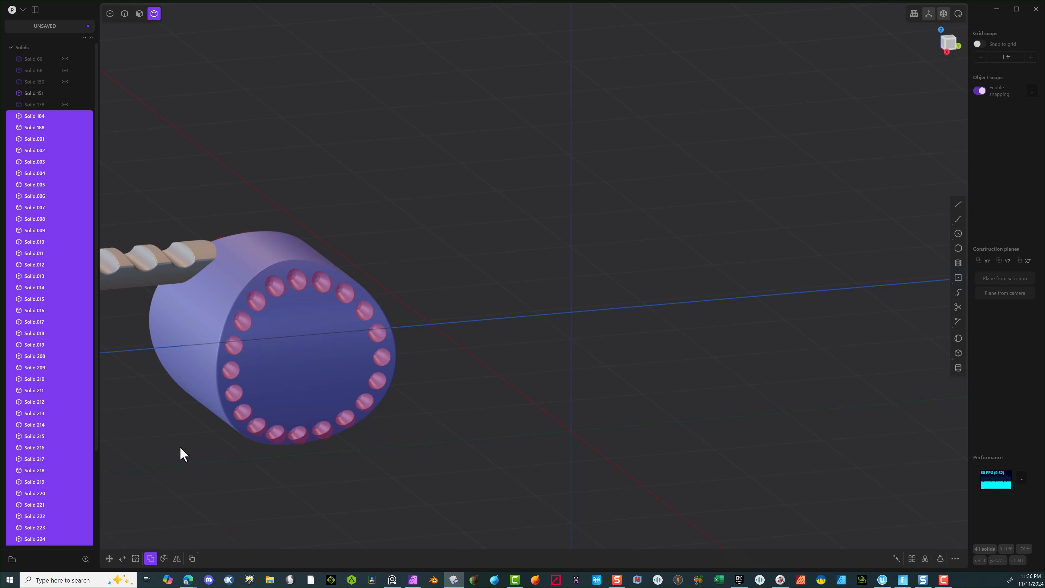
left_click(397, 369)
middle_click_drag(396, 369, 426, 328)
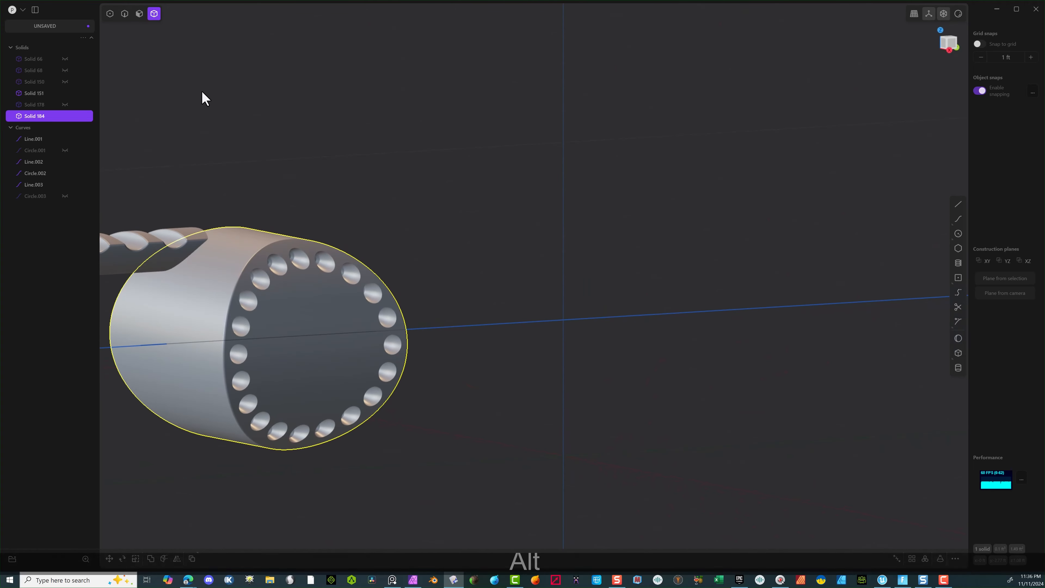
Step: Unhide all hidden solids and curves, and delete the two leftover construction circles beside the joint
key("alt+h")
middle_click_drag(315, 122, 442, 128)
left_click(442, 128)
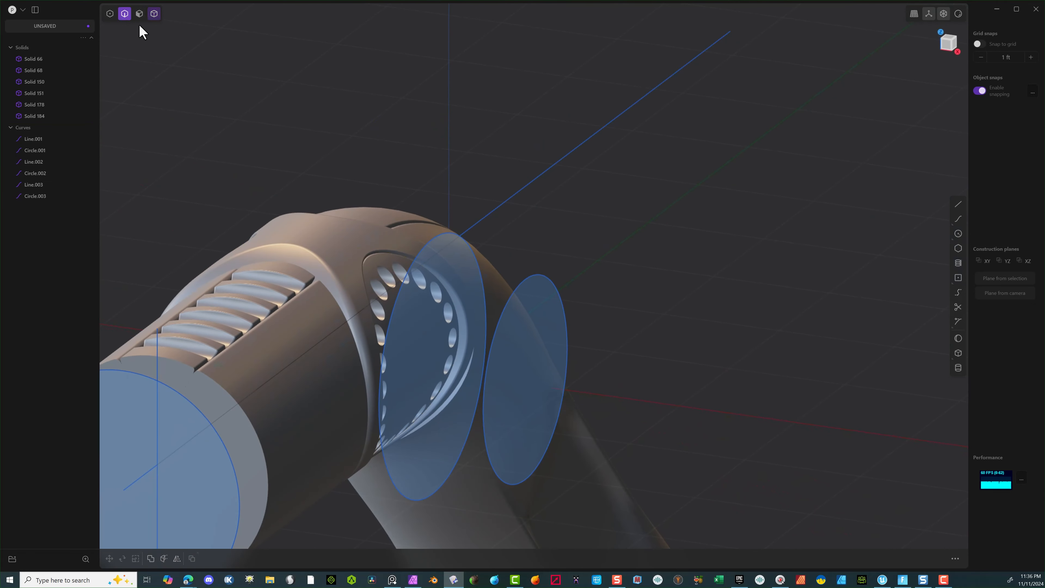
left_click(452, 233)
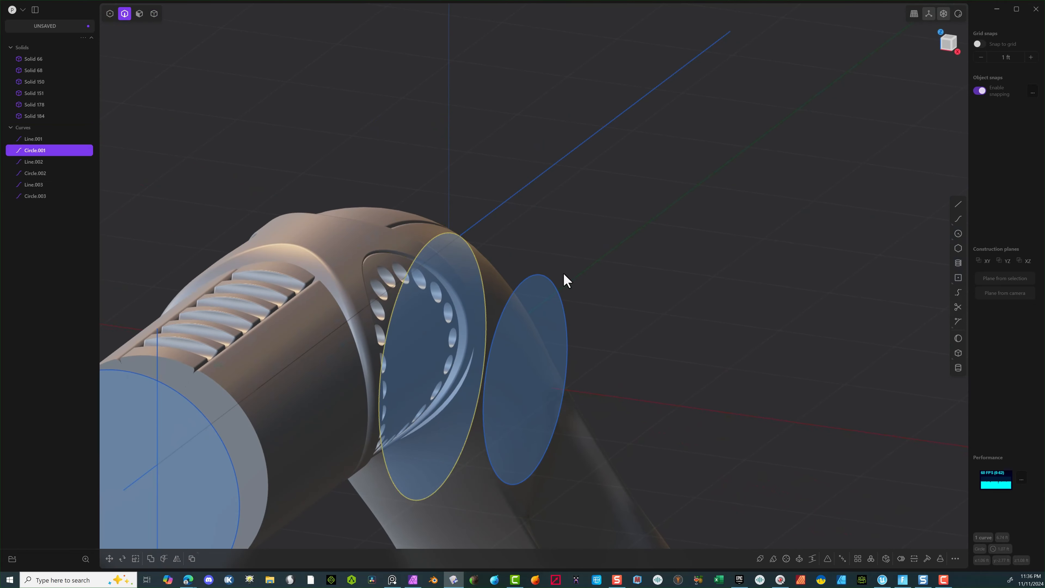
left_click(549, 278, "shift")
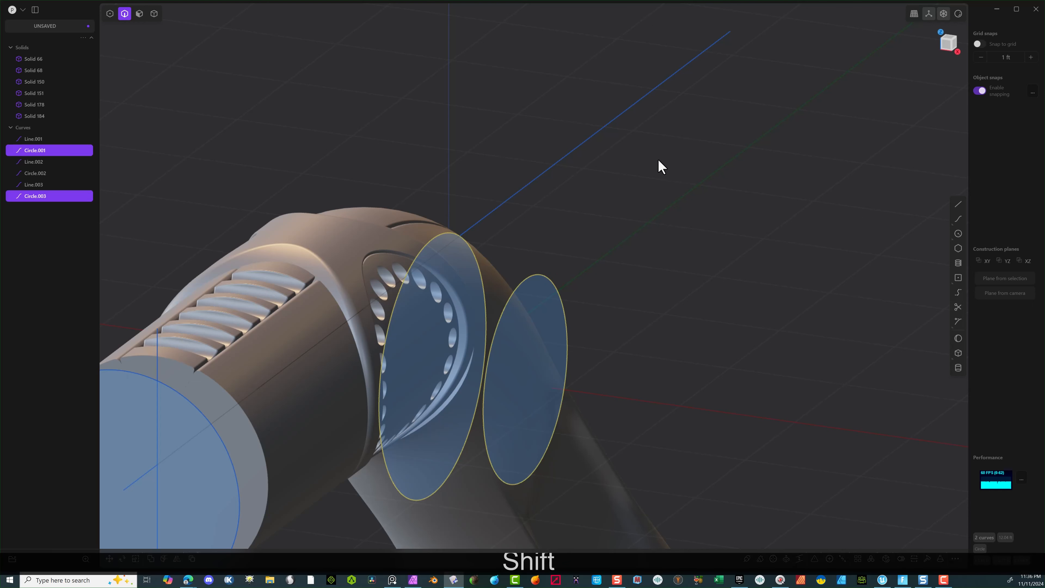
key("Delete")
Step: Start a center circle at the middle of the circular side insert's face, inside the ring of round recesses
middle_click_drag(636, 160, 549, 167)
scroll(545, 173, "down", 2)
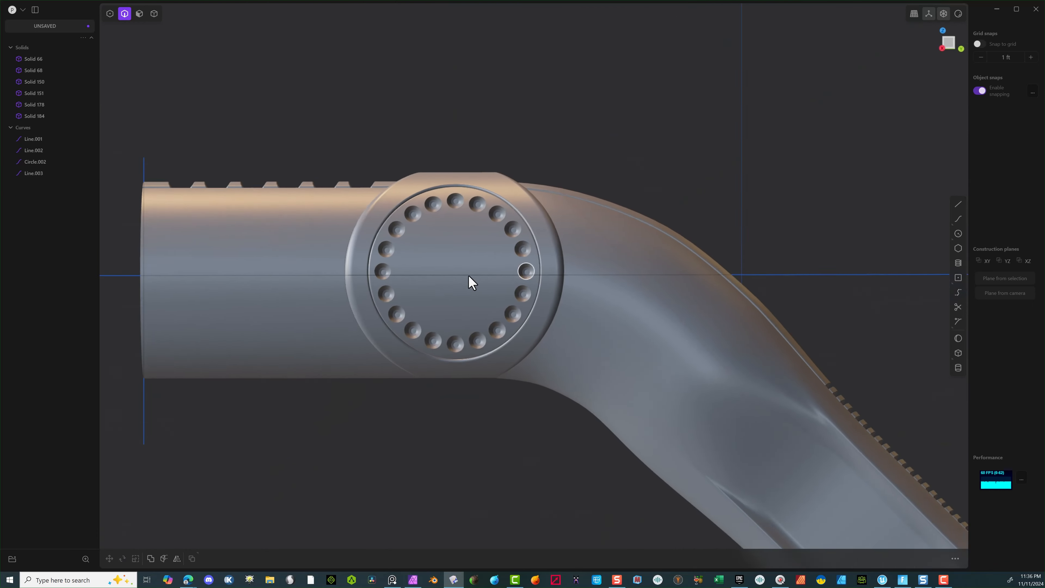
middle_click_drag(469, 276, 515, 290)
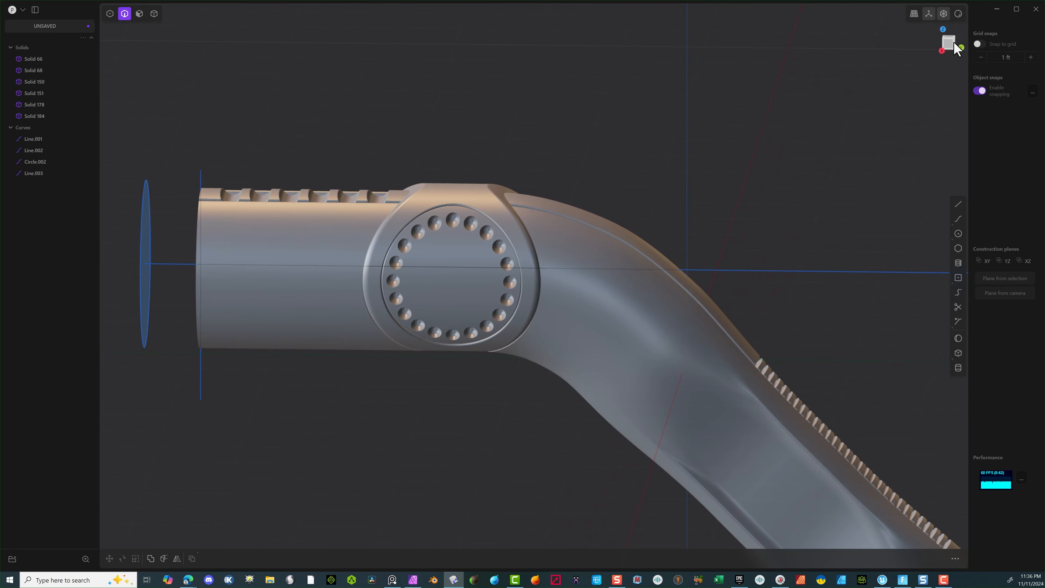
scroll(531, 290, "up", 4)
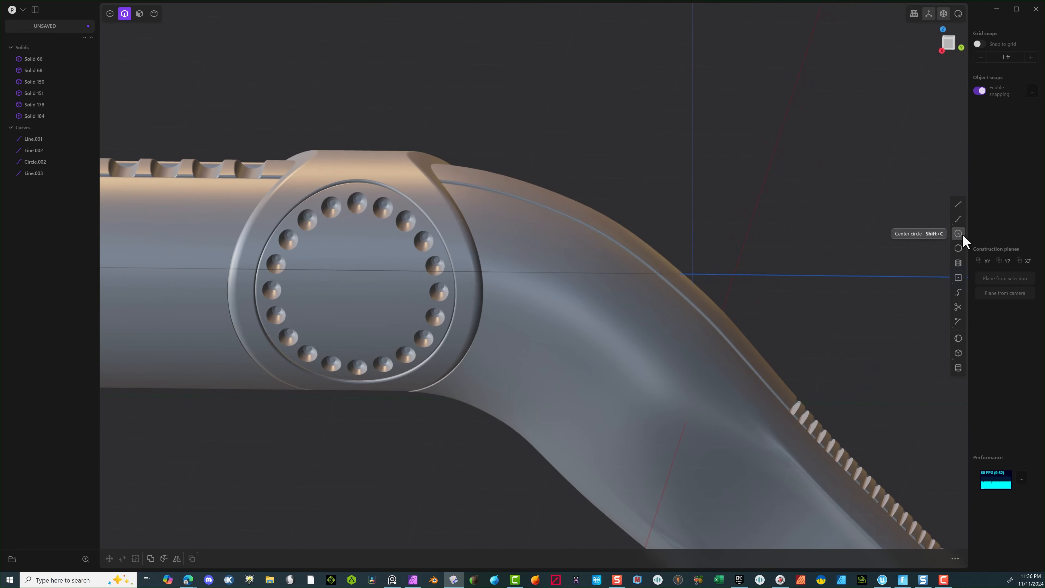
left_click(959, 234)
left_click(356, 290)
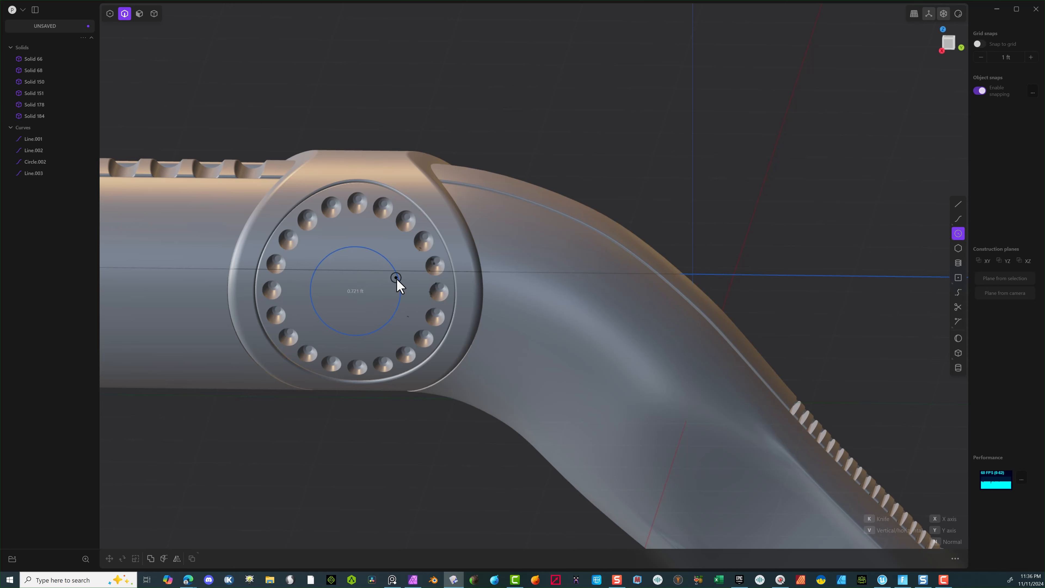
Step: Draw a circle inside the ring of dimples and place a duplicate about 0.1 ft inward along the negative X axis
left_click(418, 287)
middle_click_drag(418, 287, 501, 376)
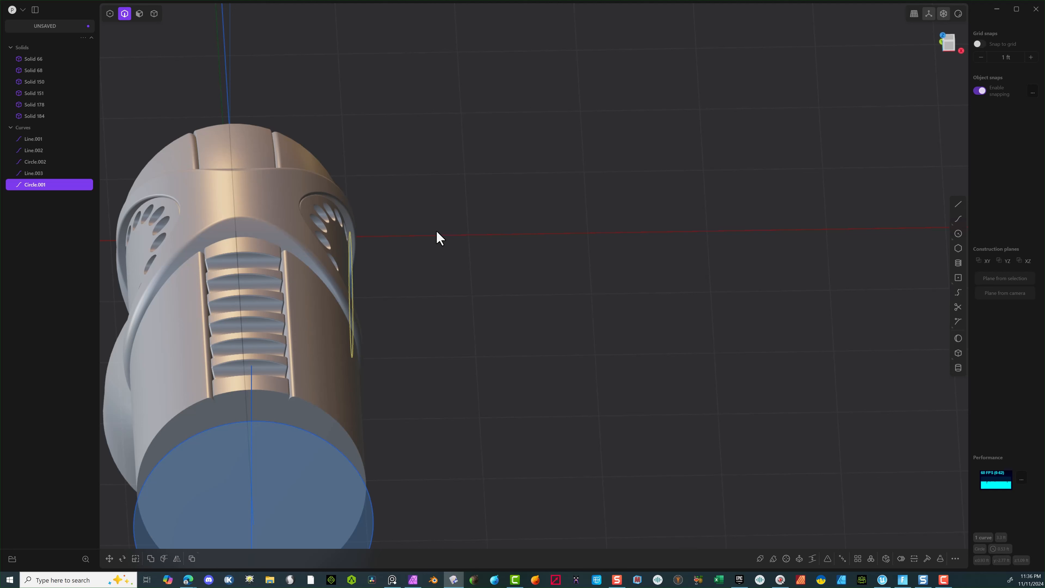
key("shift+d")
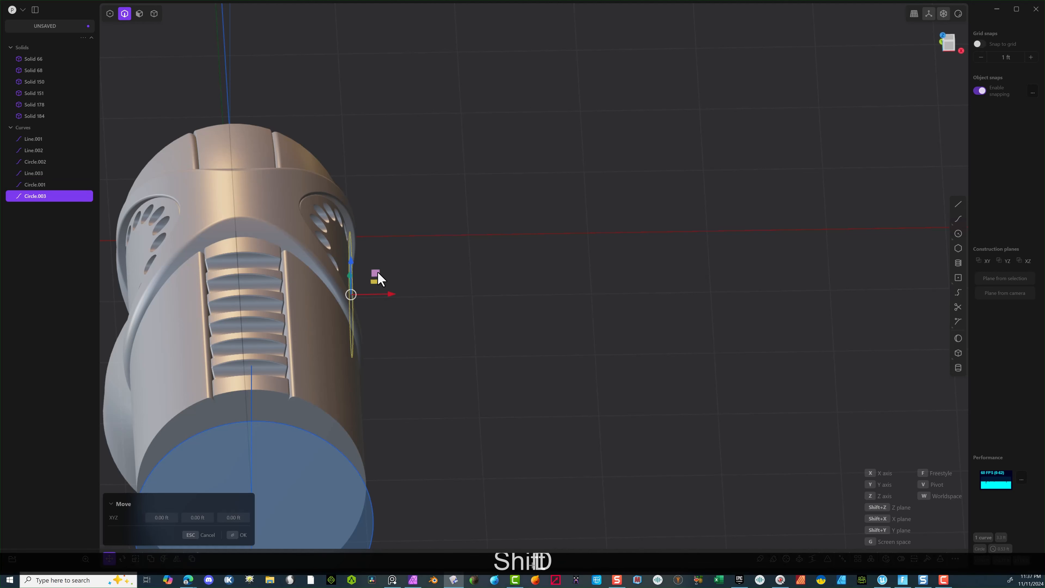
left_click_drag(391, 298, 381, 294)
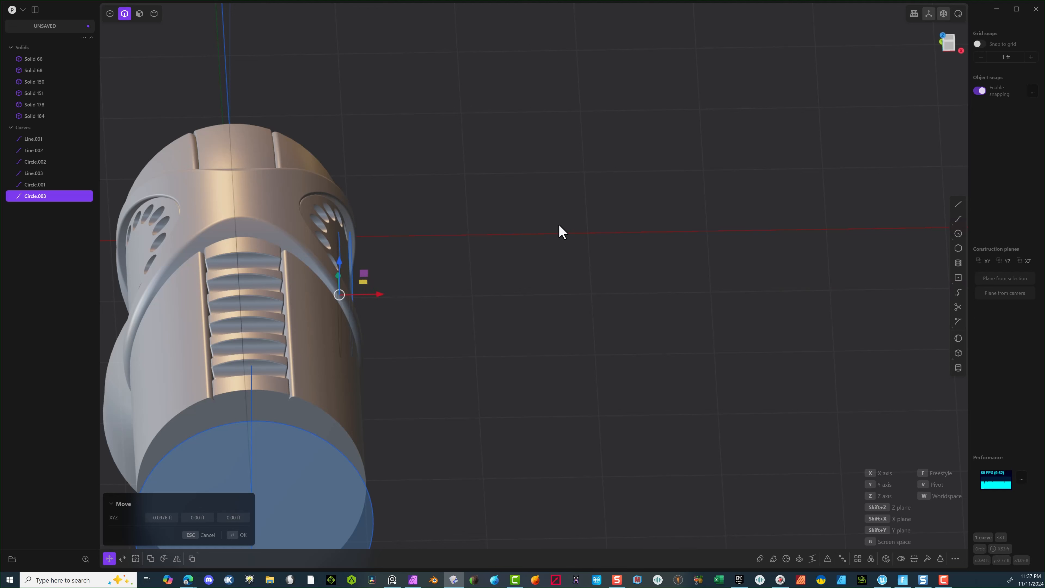
Step: Scale the duplicated circle uniformly to about 0.87
key("s")
key("s")
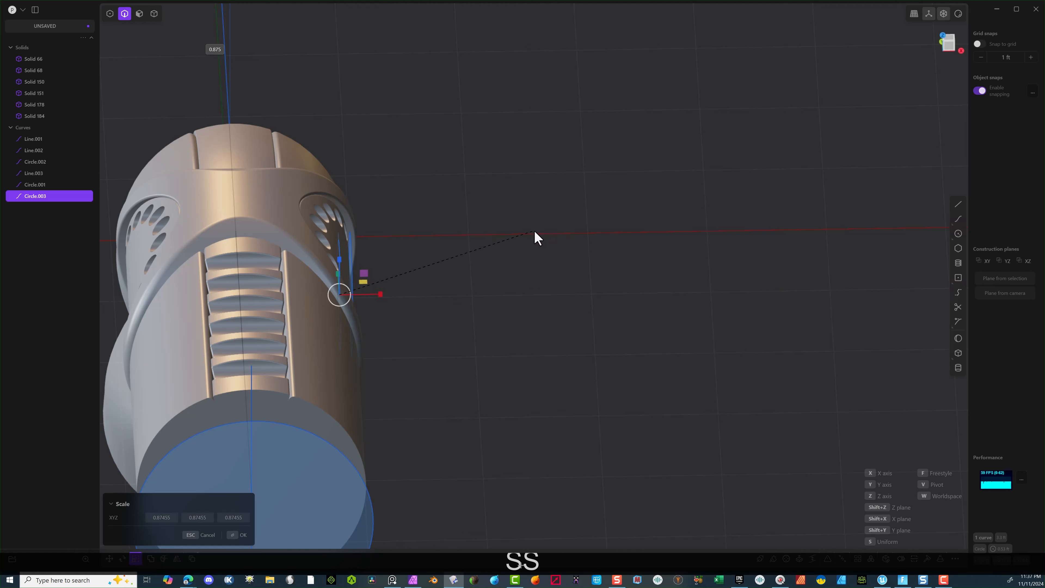
left_click(231, 532)
scroll(406, 268, "up", 3)
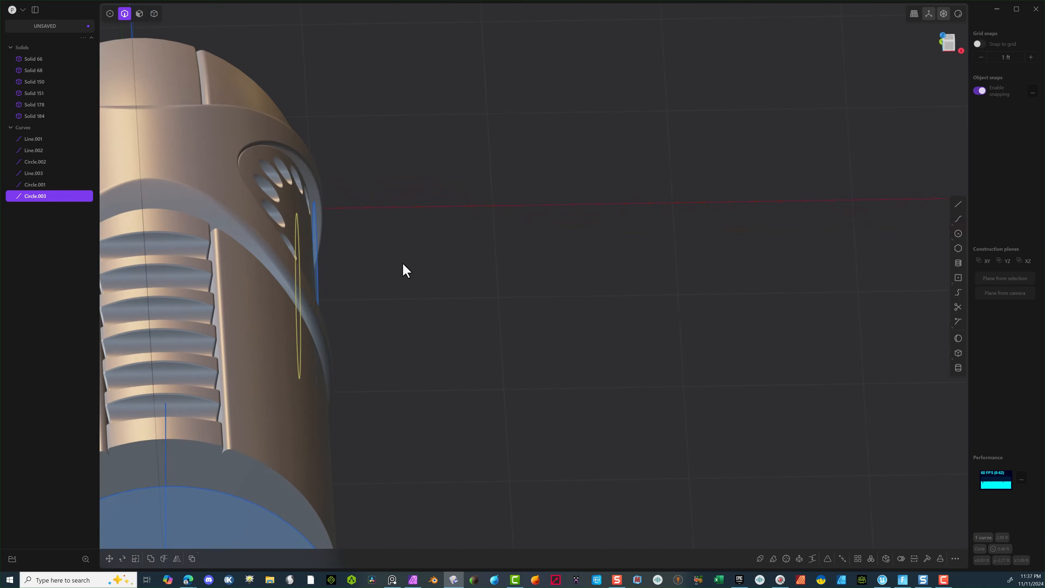
Step: Move both circles about 1.64 ft along X, out beside the body
middle_click_drag(403, 263, 460, 164)
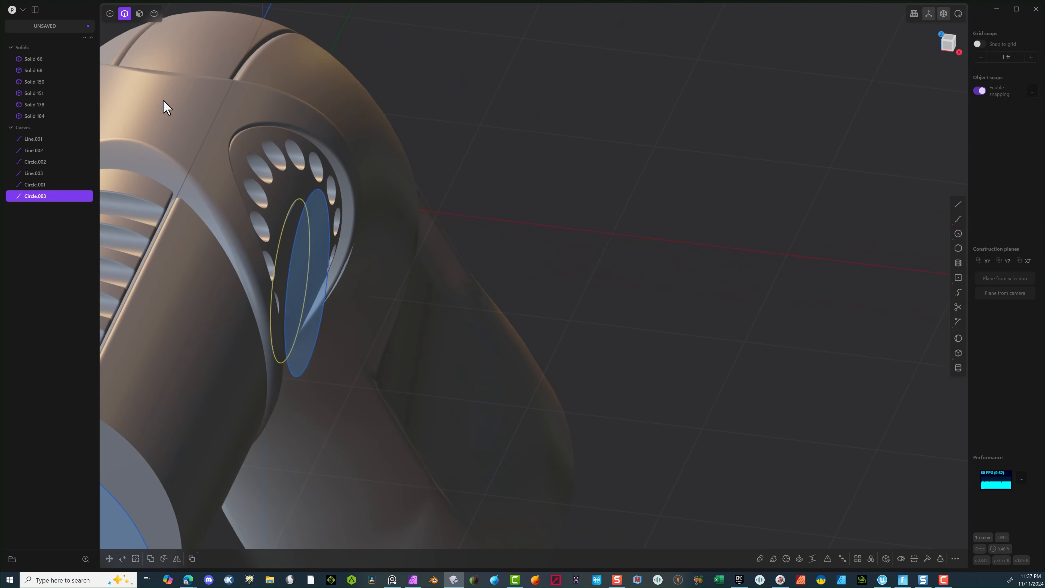
left_click(311, 194, "shift")
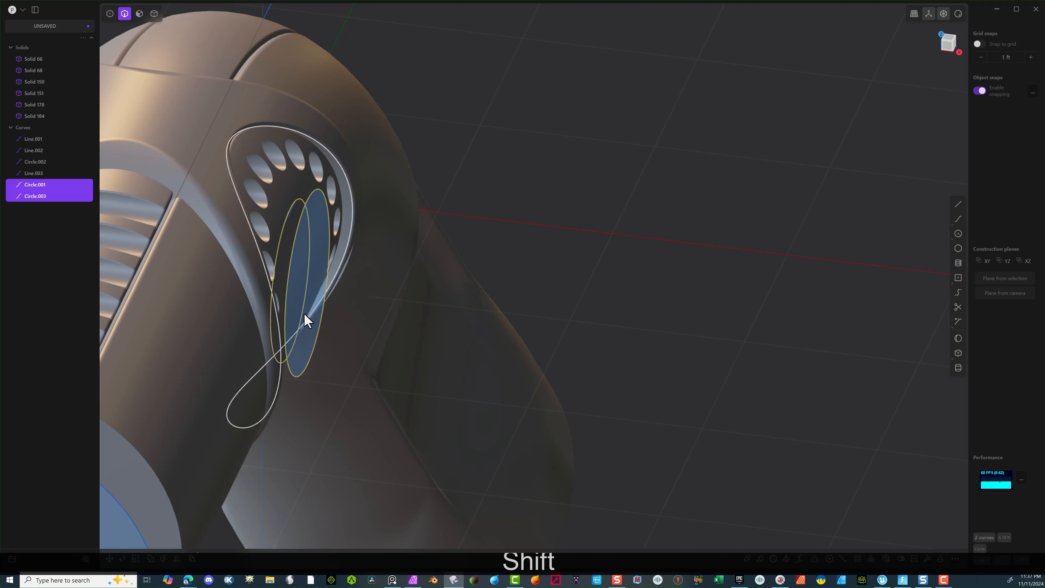
key("g")
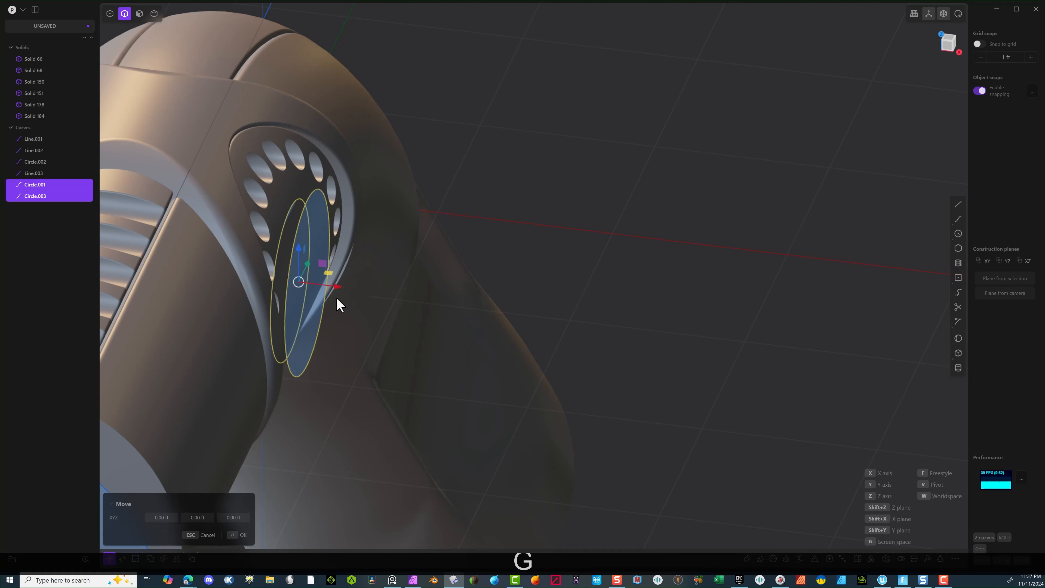
left_click(619, 334)
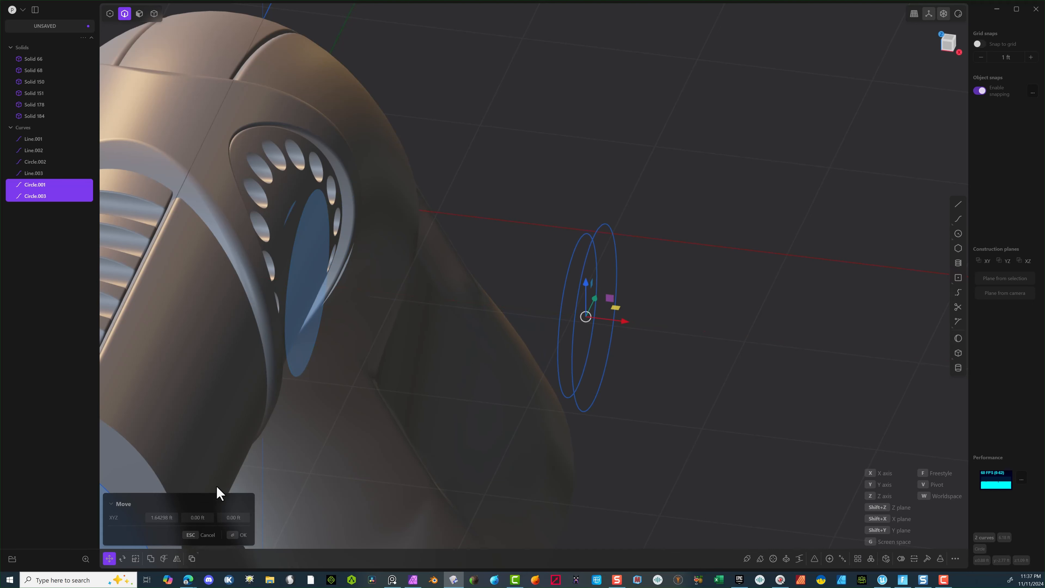
left_click(239, 535)
middle_click_drag(625, 98, 624, 125)
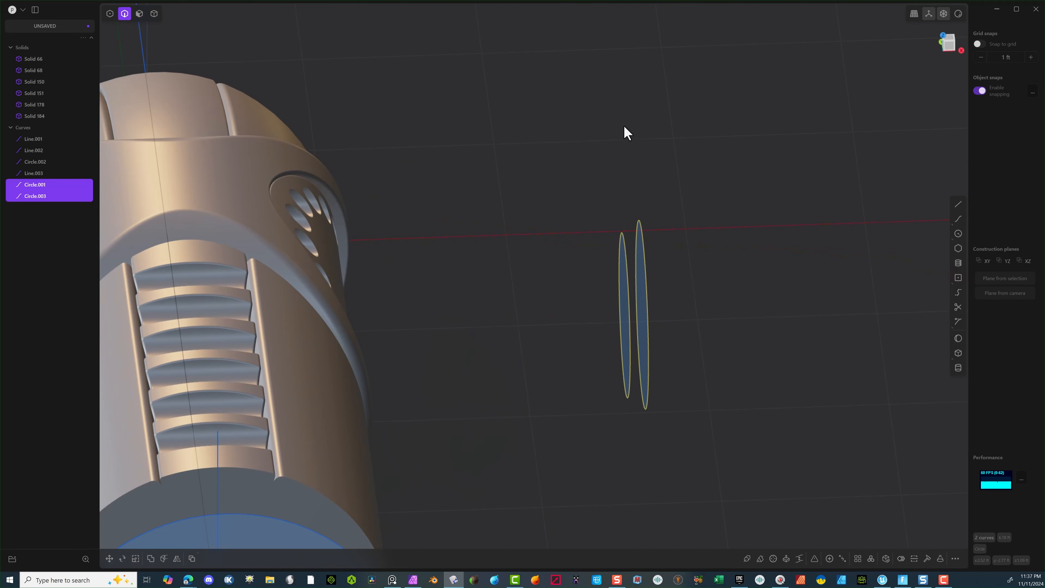
Step: Move the smaller circle about 0.107 ft along negative X, farther from the larger circle
left_click(592, 179)
left_click(606, 260)
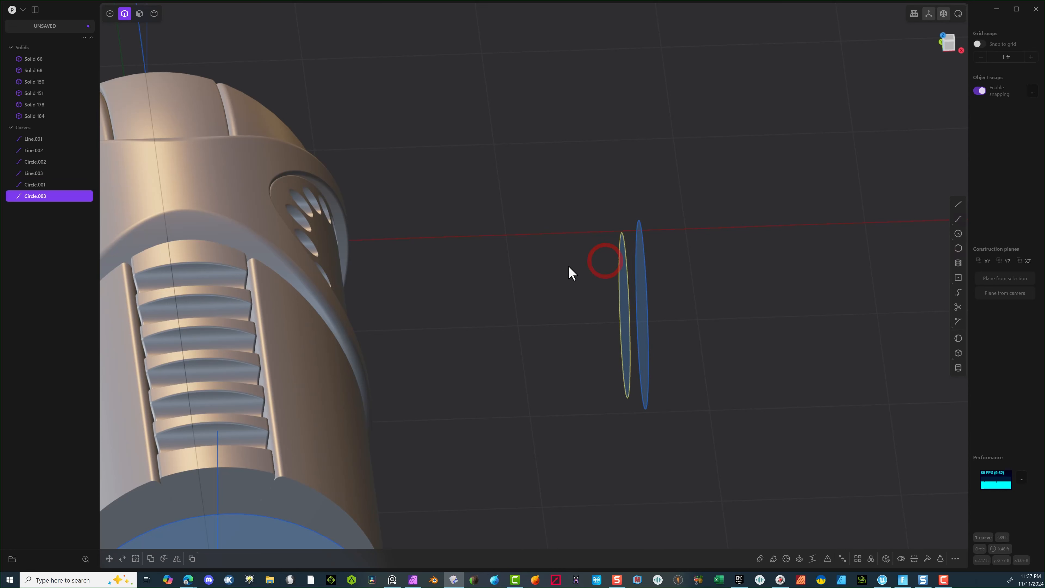
key("g")
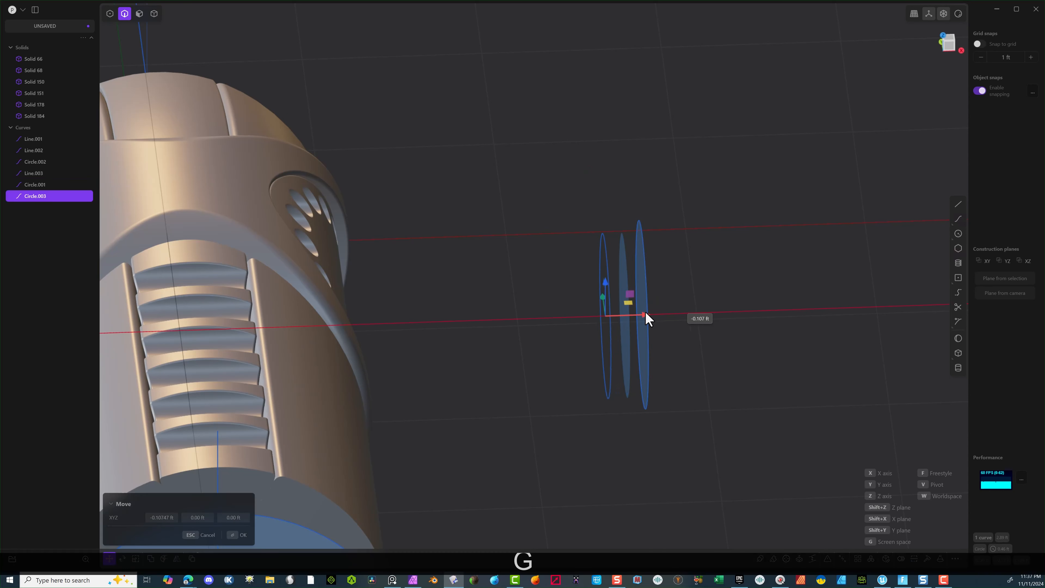
left_click(231, 536)
left_click(462, 349)
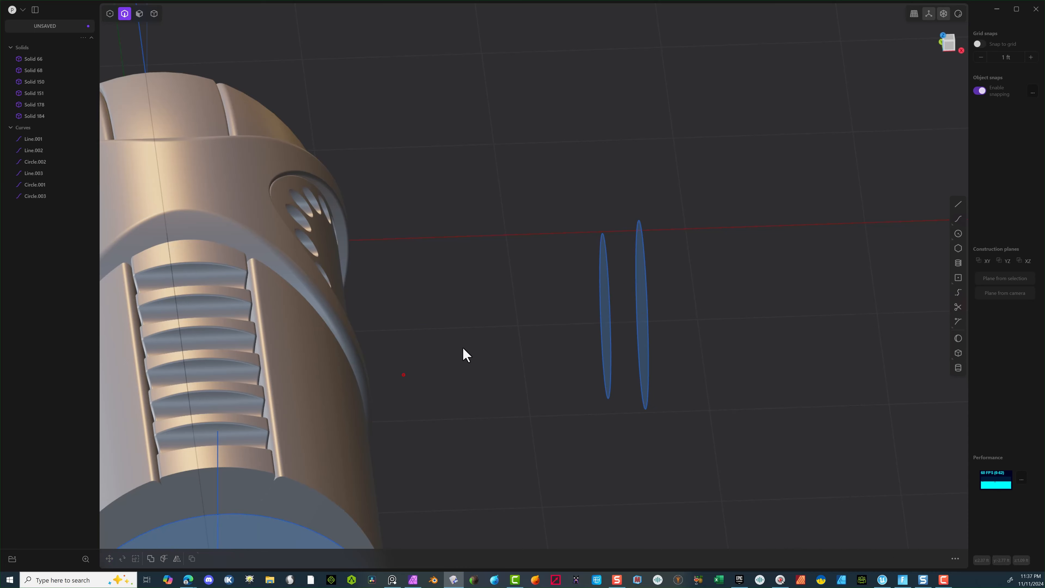
Step: Loft the two circle regions into a tapered disc and delete the smaller circle's curve
middle_click_drag(462, 349, 523, 308)
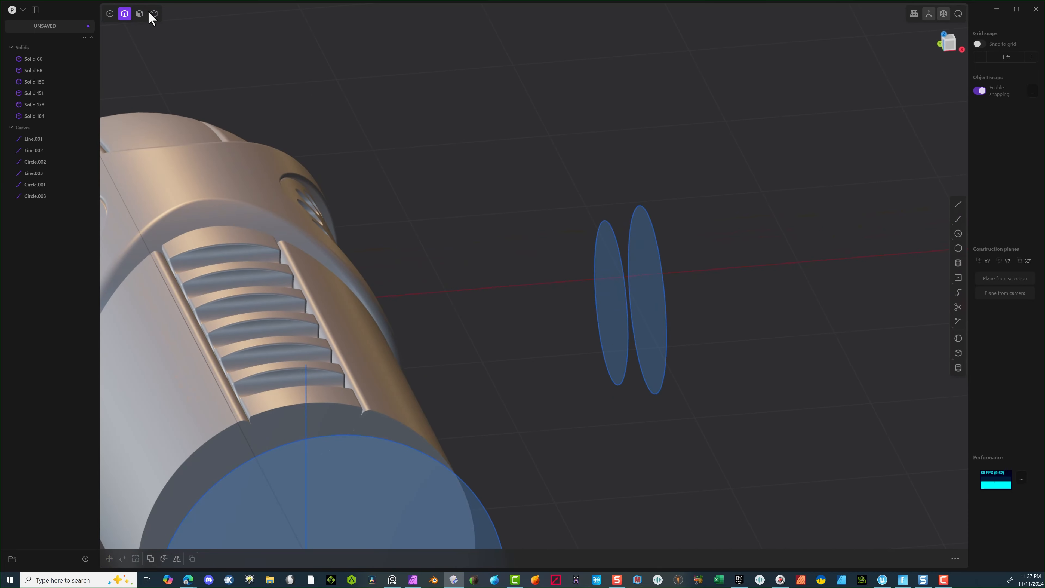
left_click(139, 14)
left_click(644, 296)
key("e")
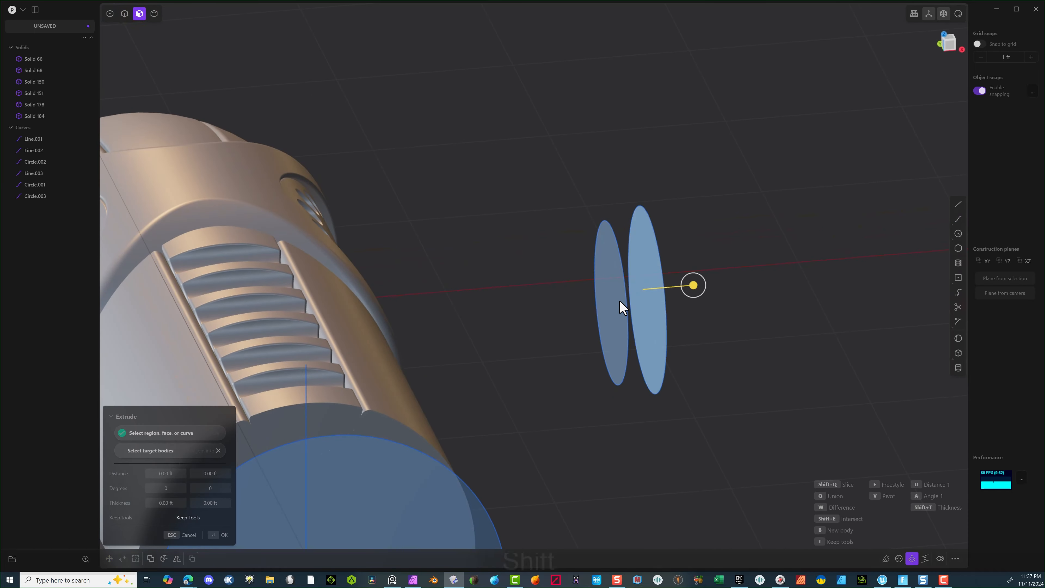
left_click(622, 306, "shift")
key("l")
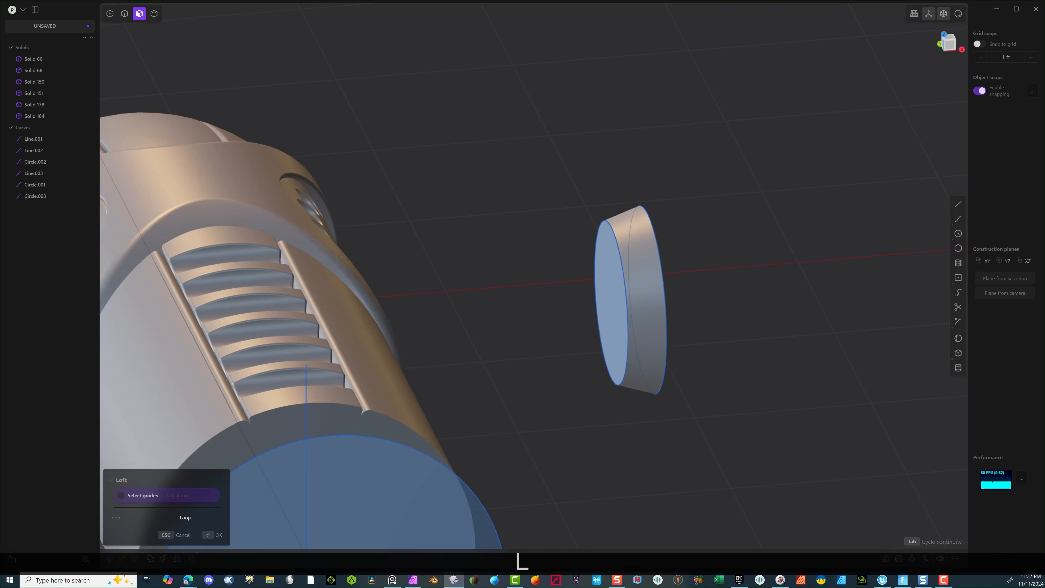
left_click(213, 536)
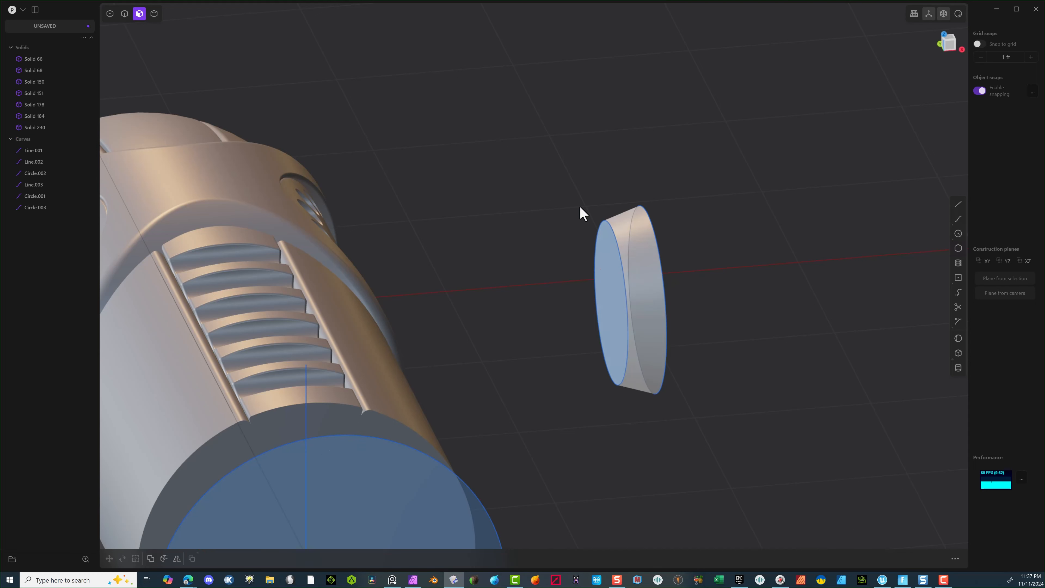
left_click(620, 275)
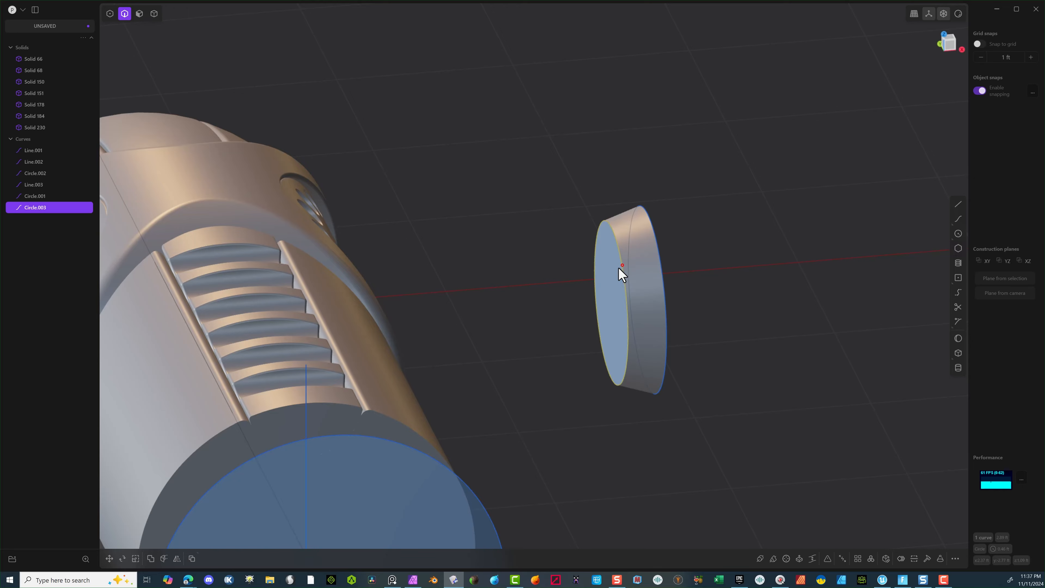
key("Delete")
Step: Fillet the smaller circular edge of the tapered disc to about 0.093 ft
middle_click_drag(501, 326, 627, 293)
scroll(659, 288, "up", 5)
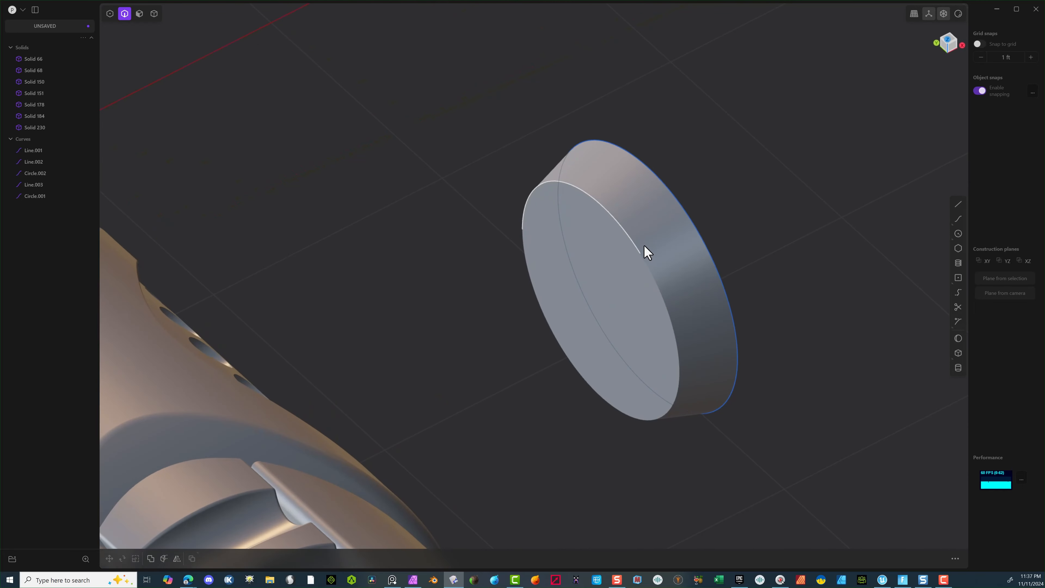
key("f")
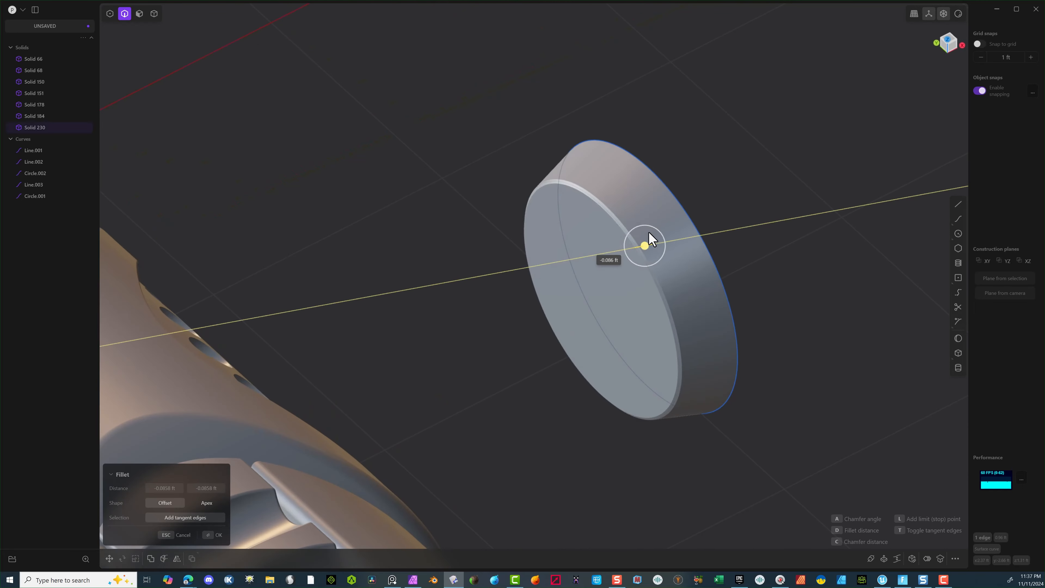
left_click_drag(632, 249, 626, 248)
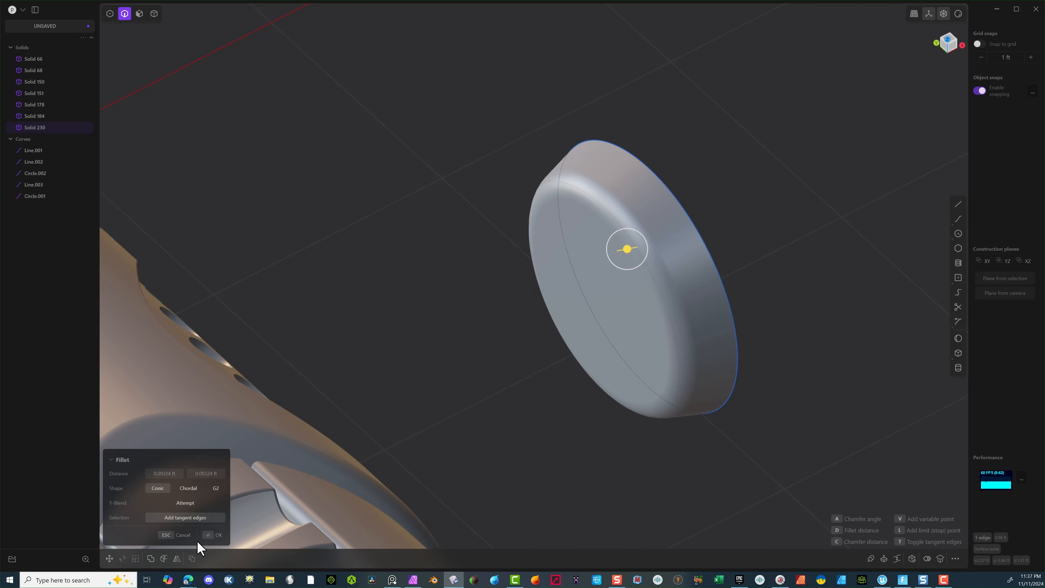
left_click(215, 536)
Step: Move the filleted disc solid about 1.63 ft along negative X, back into the centre of the dimpled panel
middle_click_drag(432, 365, 346, 345)
middle_click_drag(391, 264, 565, 290)
left_click(154, 14)
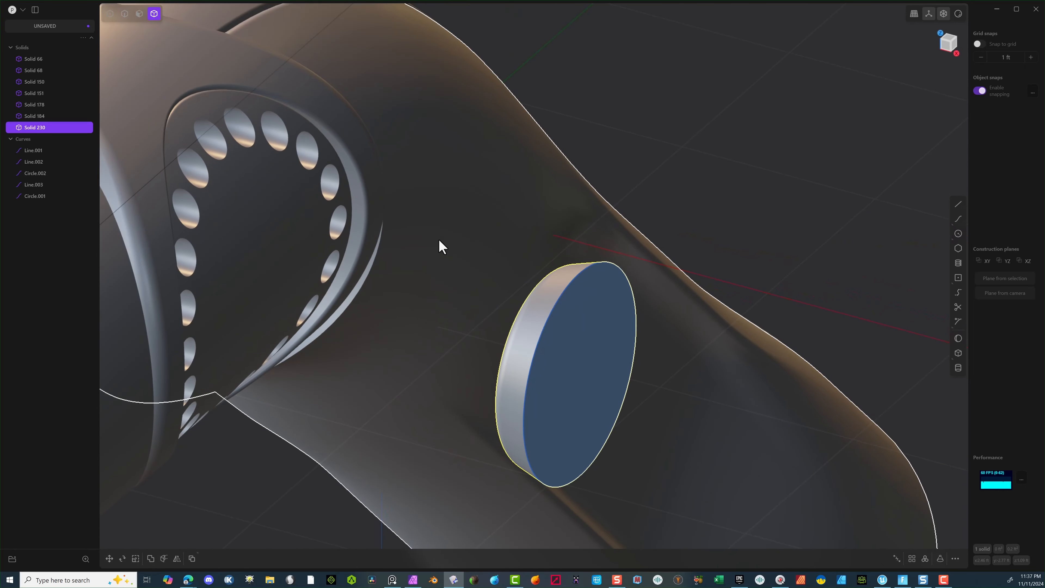
left_click(704, 206)
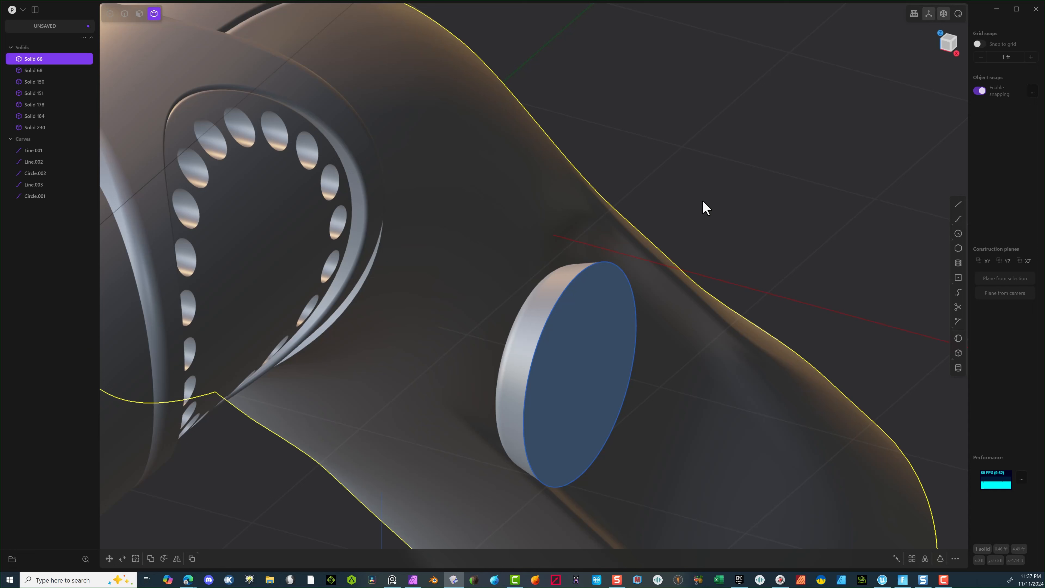
left_click(550, 297)
key("g")
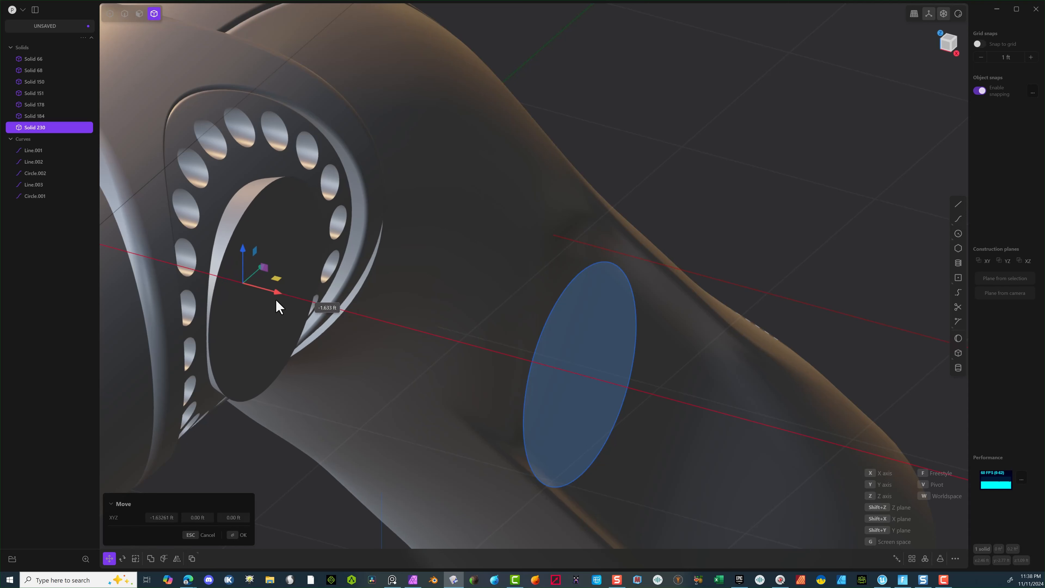
left_click_drag(274, 297, 276, 297)
middle_click_drag(431, 205, 319, 138)
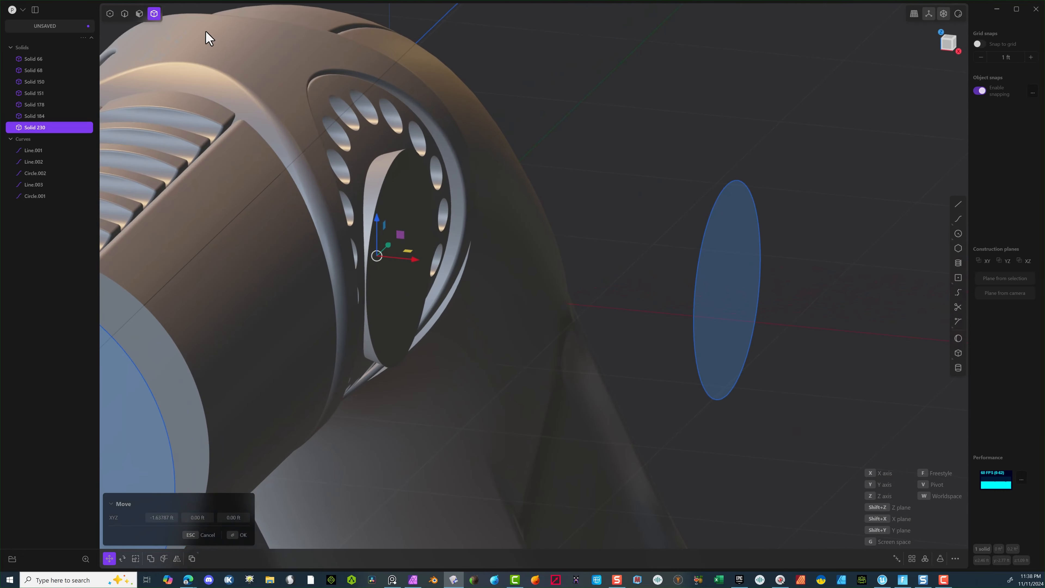
left_click(235, 535)
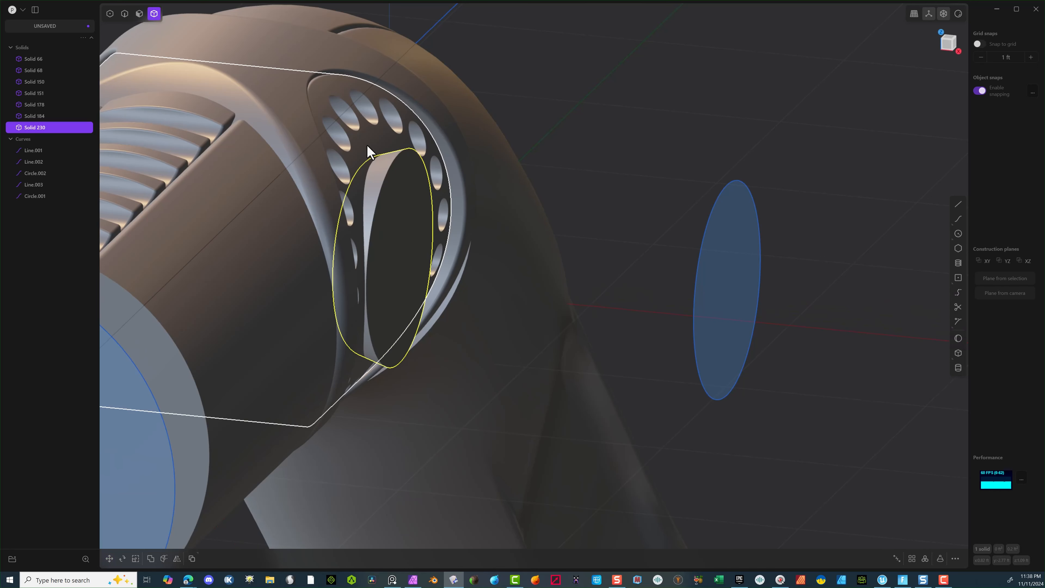
Step: Subtract the disc from the dimpled panel body with a Boolean difference to cut a round recess
left_click(399, 177, "shift")
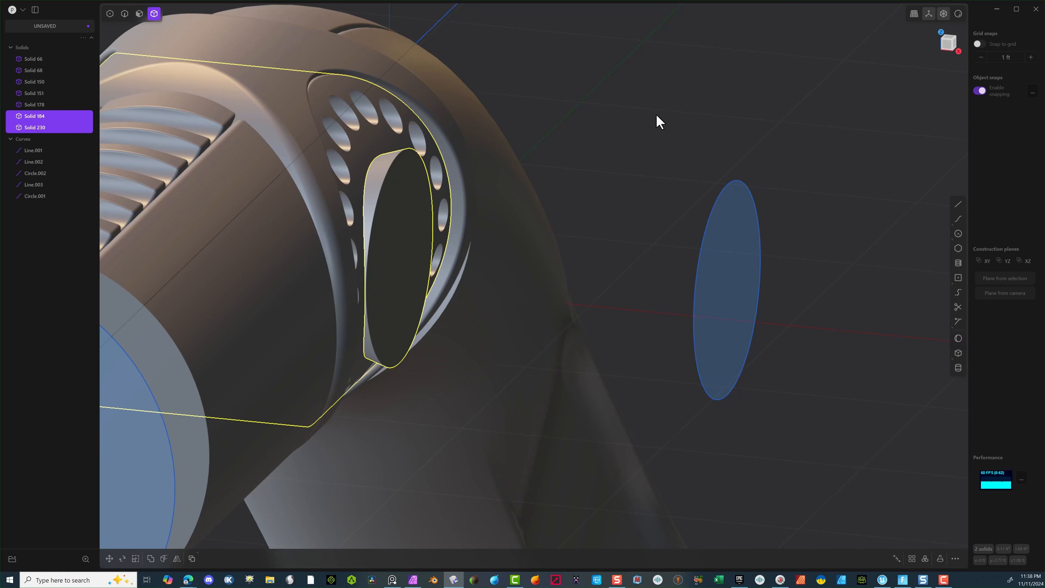
key("q")
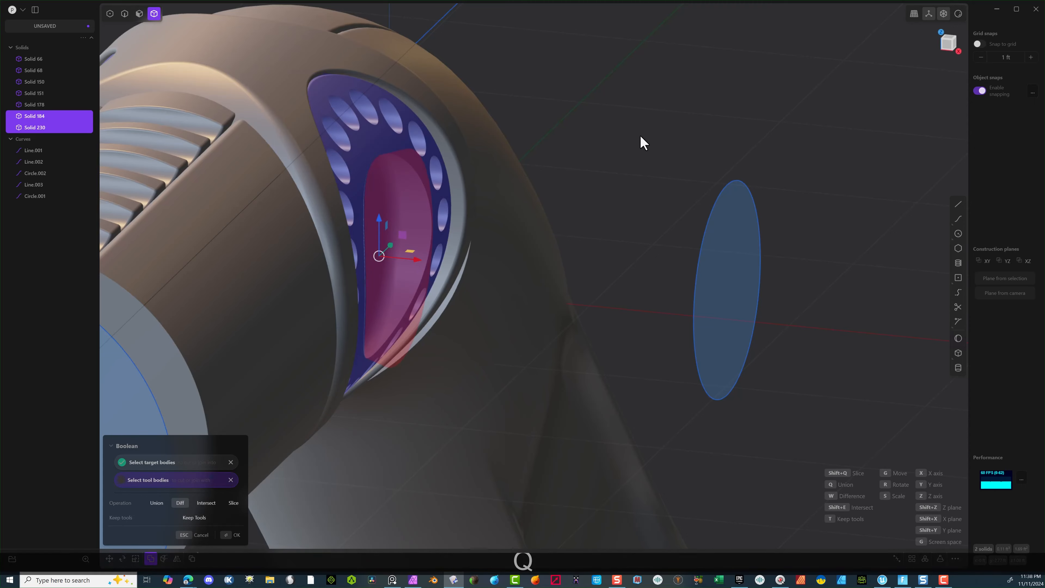
middle_click_drag(640, 136, 585, 120)
scroll(625, 136, "down", 2)
middle_click_drag(710, 181, 805, 158)
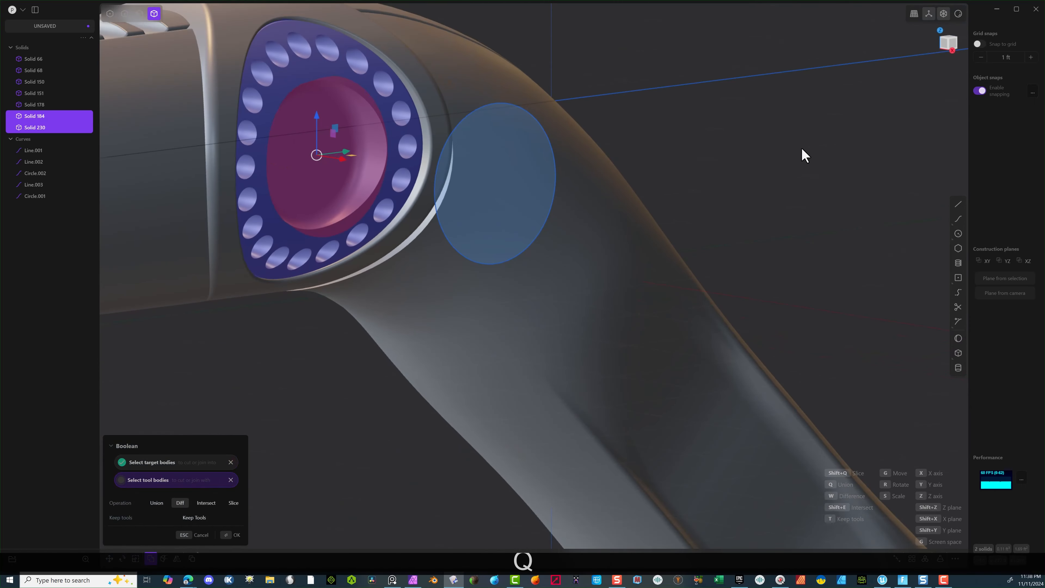
left_click(231, 536)
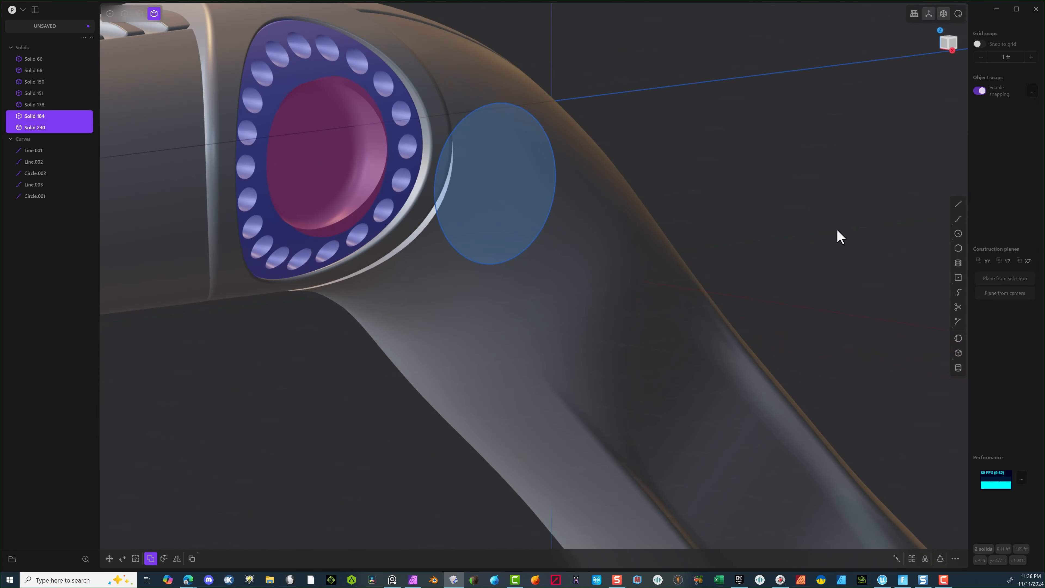
mouse_move(802, 233)
middle_mouse_down()
mouse_move(711, 200)
mouse_move(681, 200)
mouse_move(693, 224)
mouse_move(804, 232)
middle_mouse_up()
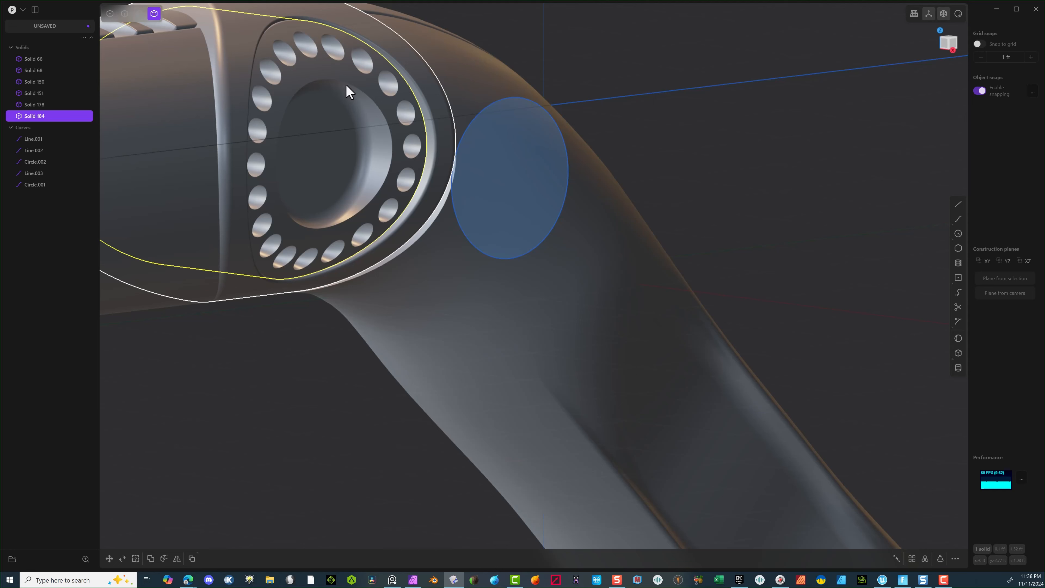
Step: Fillet the outer rim of the round recess to about 0.046 ft
left_click(125, 14)
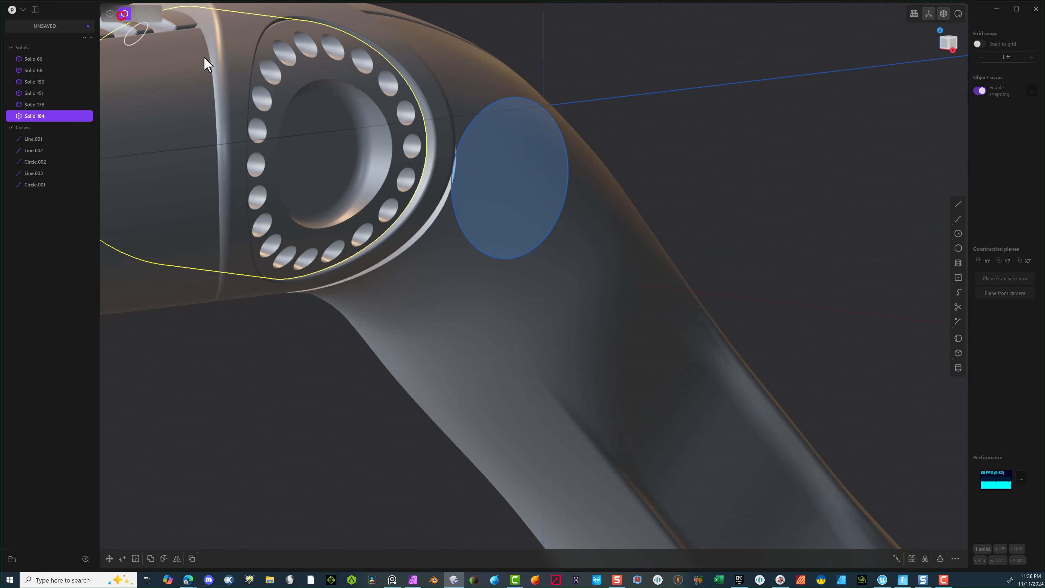
left_click(323, 82)
key("f")
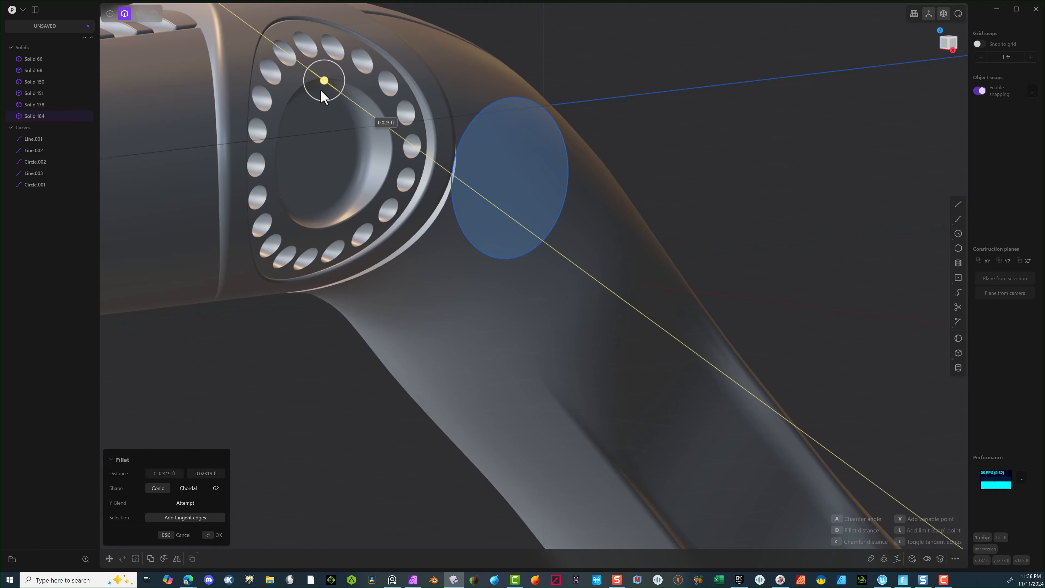
left_click(326, 85)
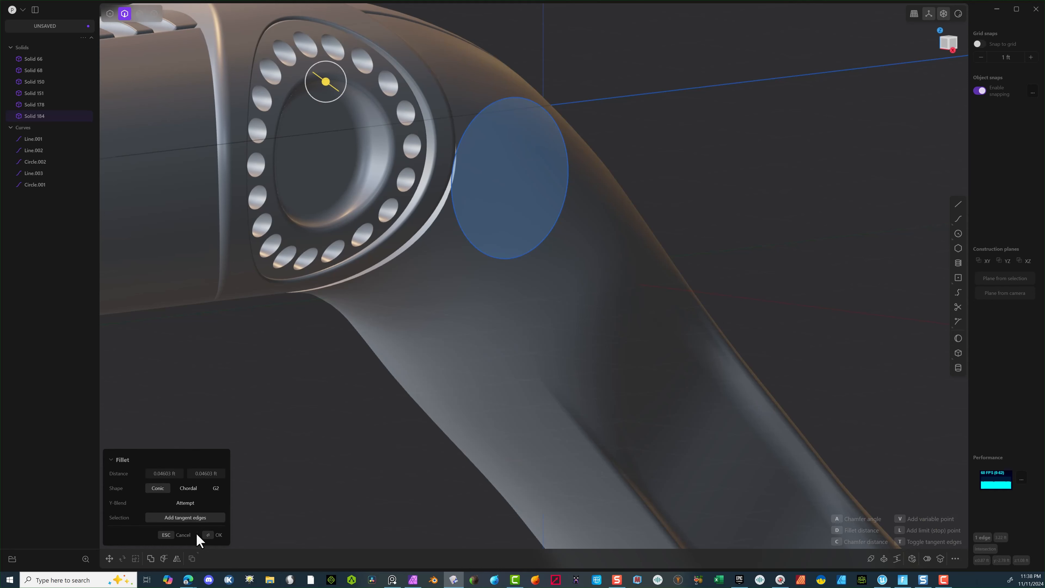
left_click(206, 535)
scroll(284, 224, "up", 5)
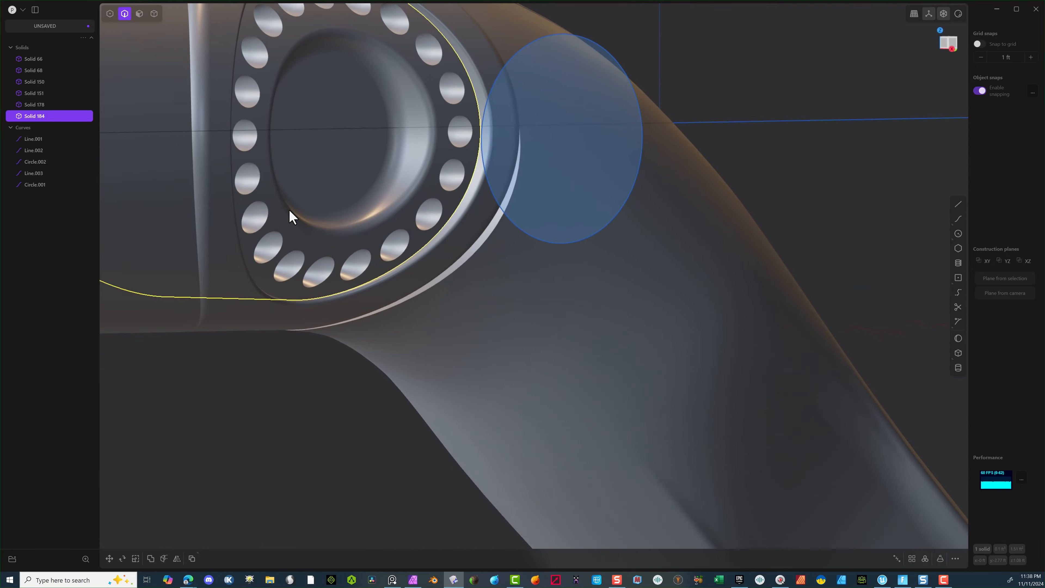
Step: Select the rim edges of all twenty dimples on the round panel, leaving out the surrounding panel edges
right_click_drag(289, 210, 306, 287)
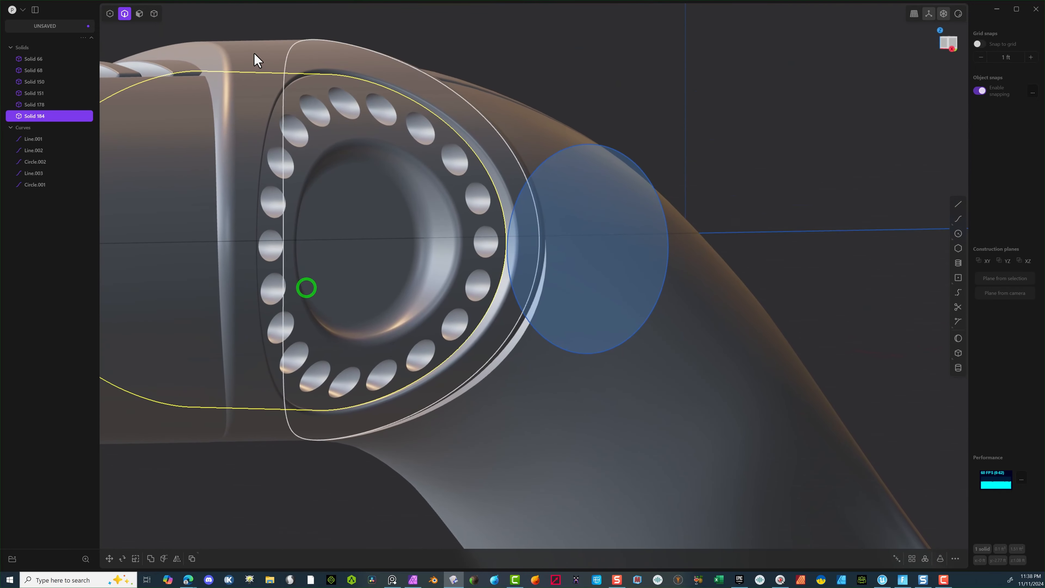
left_click(325, 127, "shift")
left_click(353, 120, "shift")
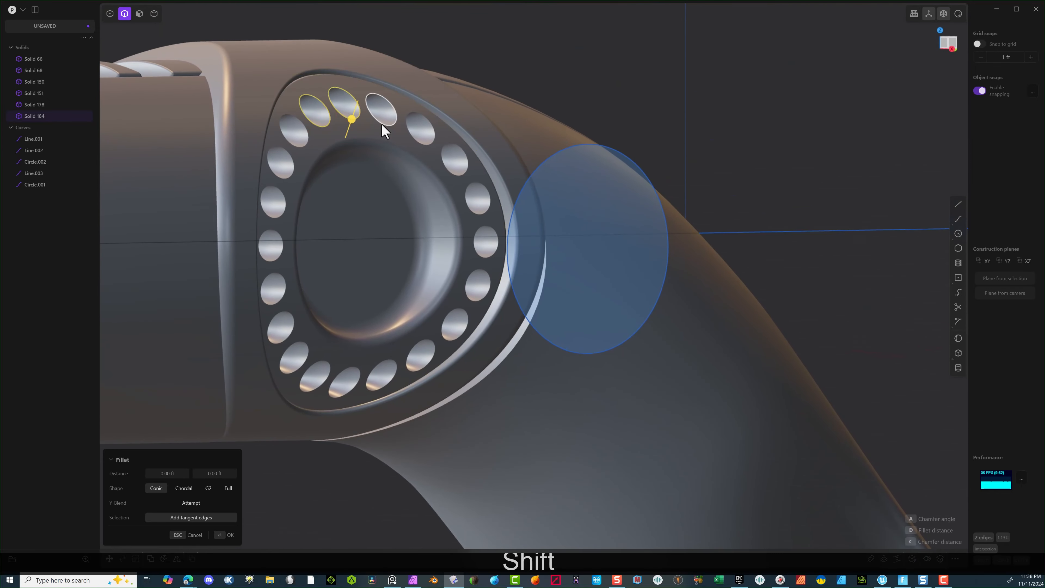
left_click(382, 124, "shift")
left_click(414, 137, "shift")
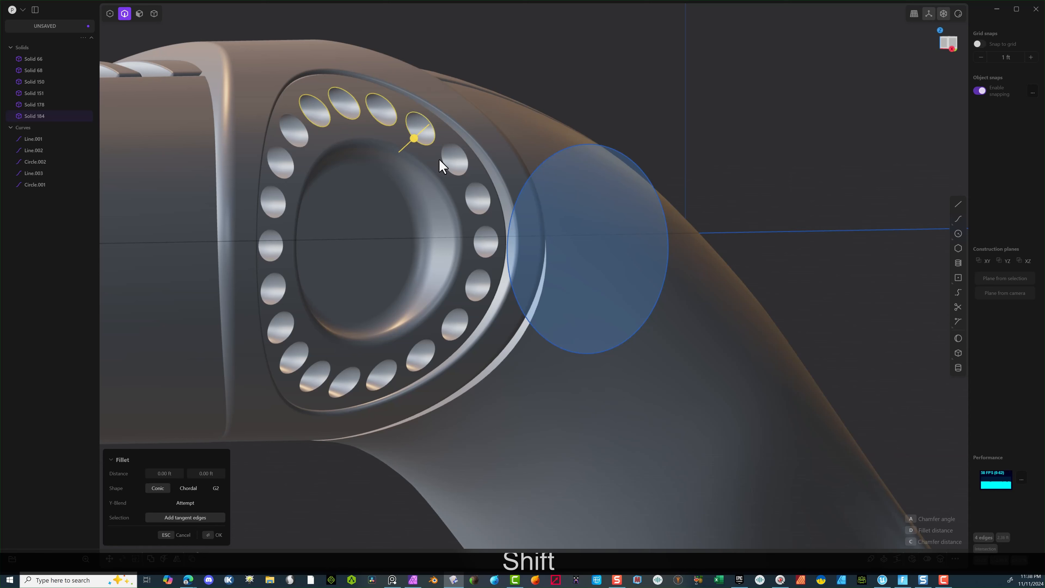
left_click(444, 161, "shift")
left_click(475, 190, "shift")
left_click(480, 235, "shift")
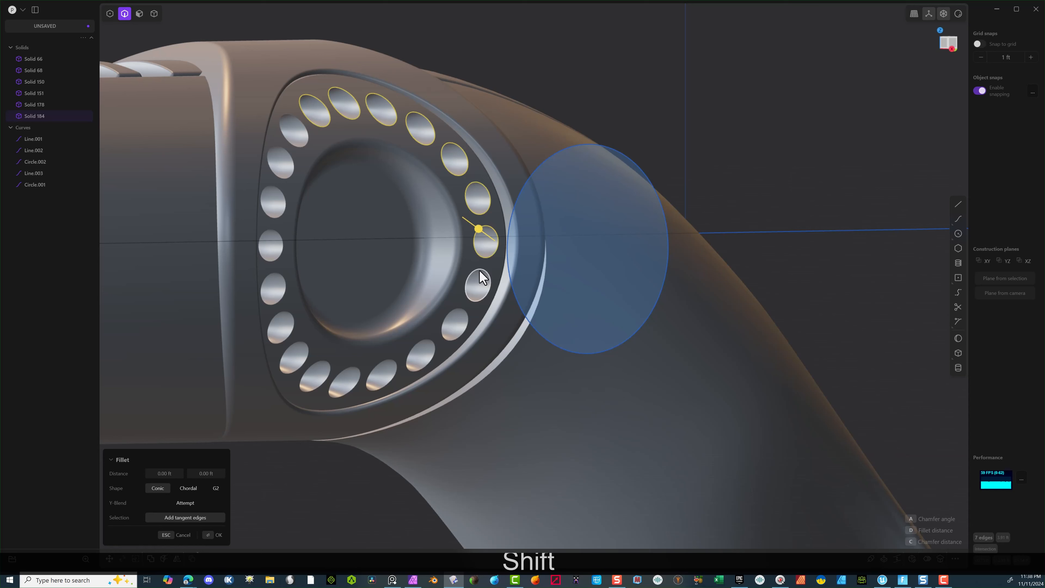
left_click(478, 282, "shift")
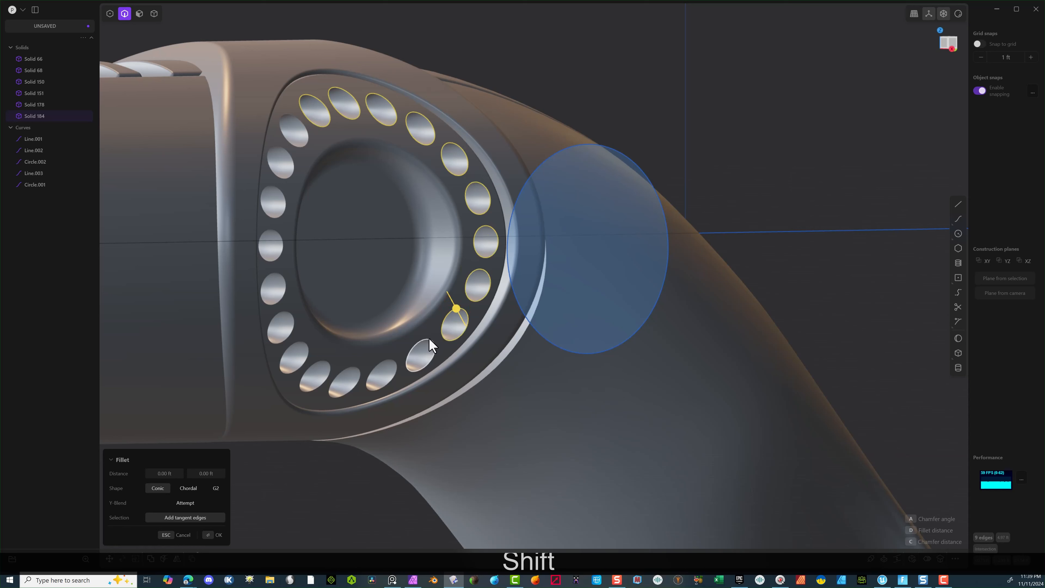
left_click(413, 351, "shift")
left_click(382, 361, "shift")
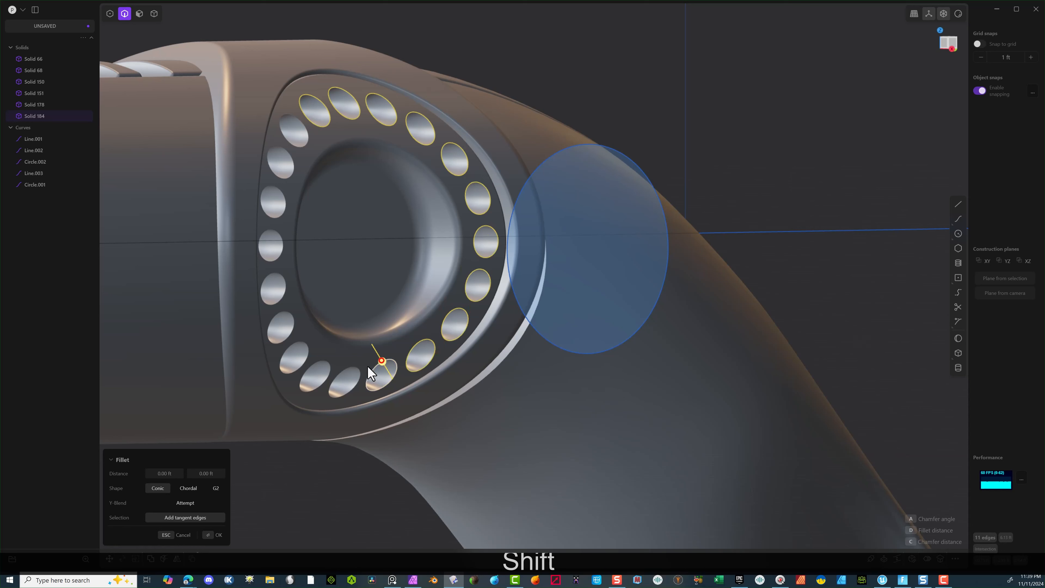
left_click(321, 362, "shift")
left_click(293, 344, "shift")
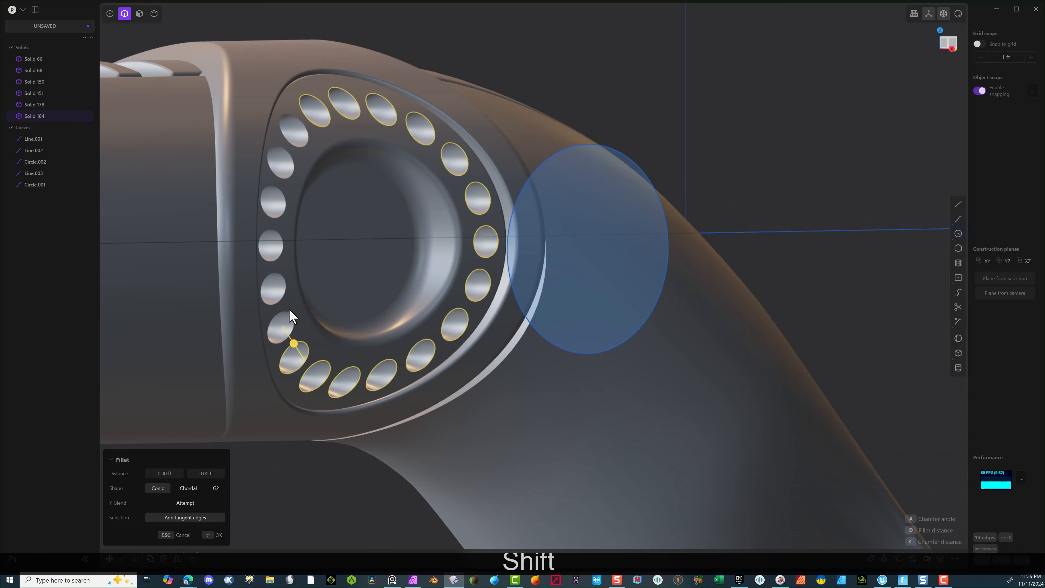
left_click(289, 319, "shift")
left_click(274, 274, "shift")
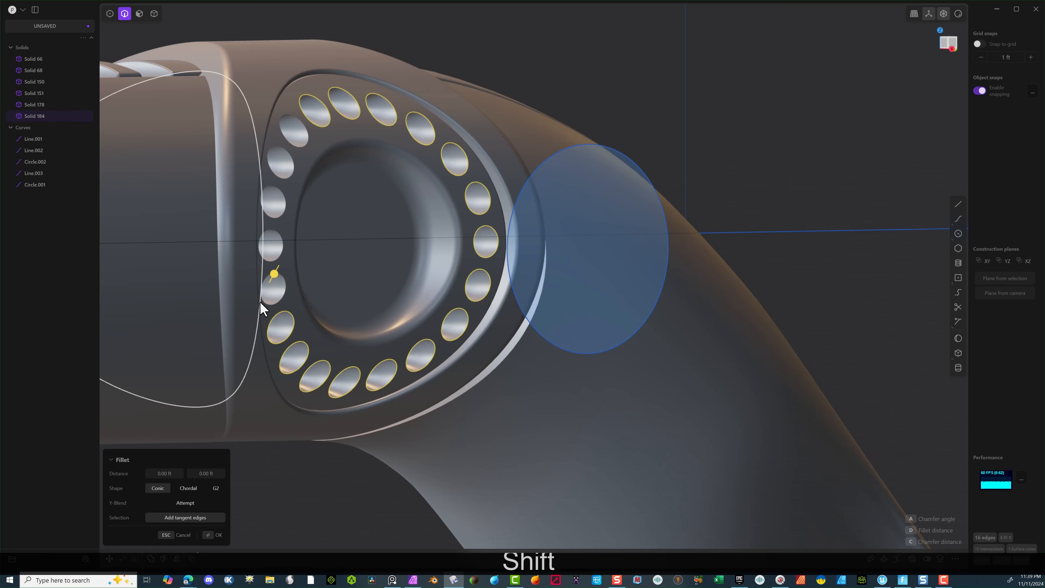
left_click(270, 303, "shift")
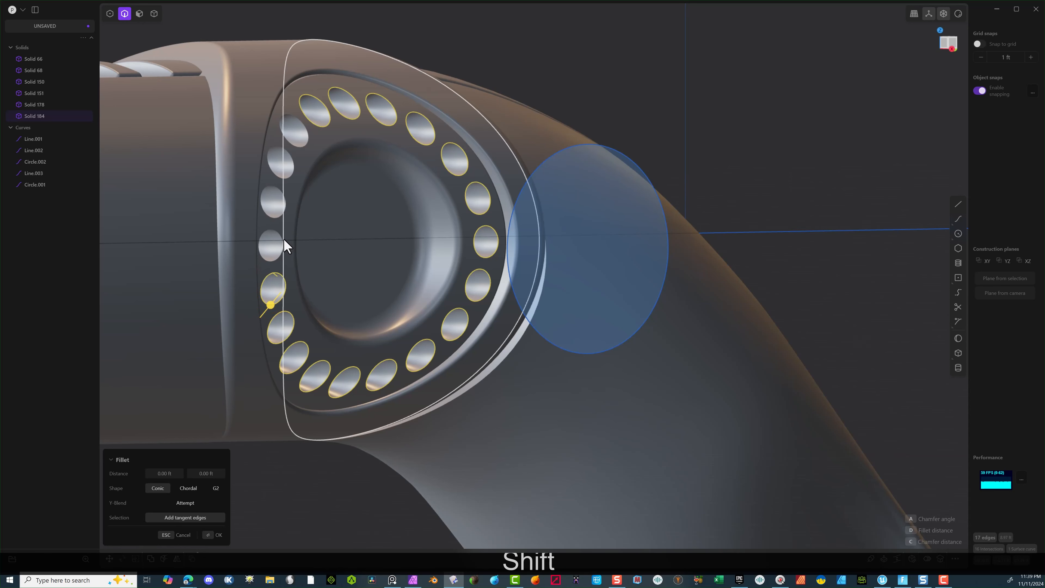
left_click(274, 285, "ctrl")
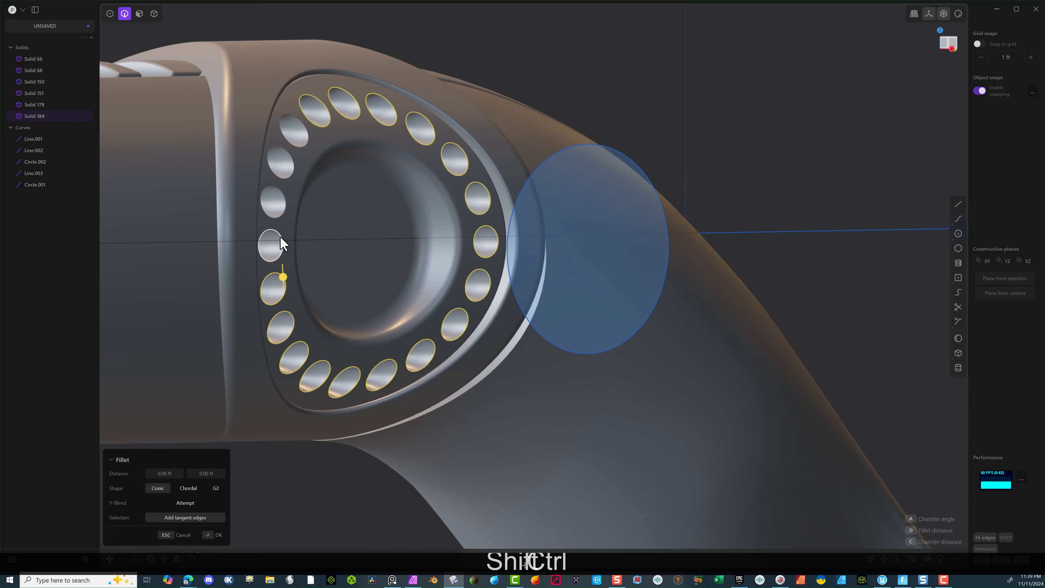
left_click(272, 244, "shift")
left_click(282, 202, "shift")
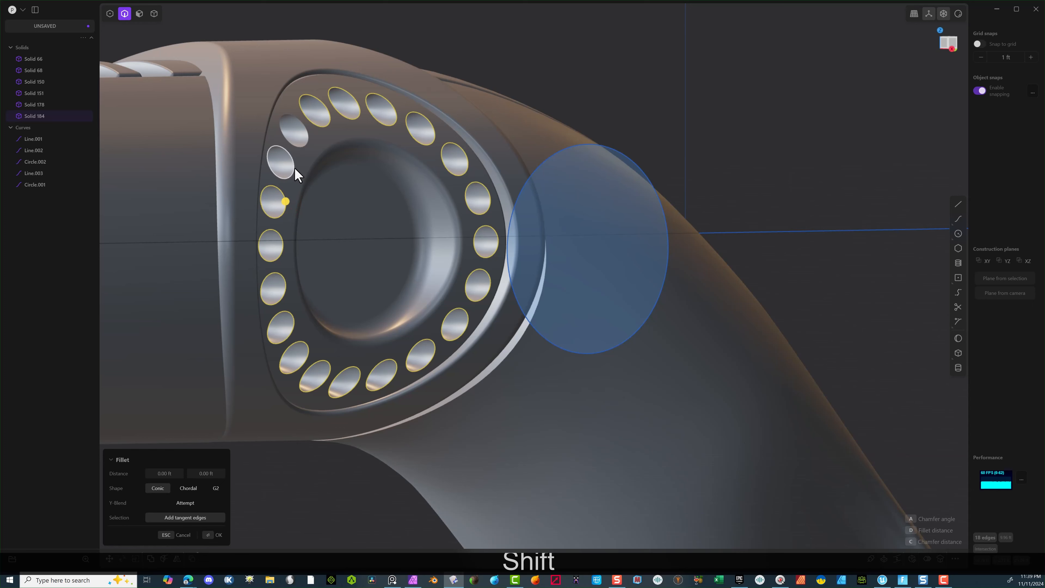
left_click(302, 148, "shift")
scroll(306, 149, "up", 3)
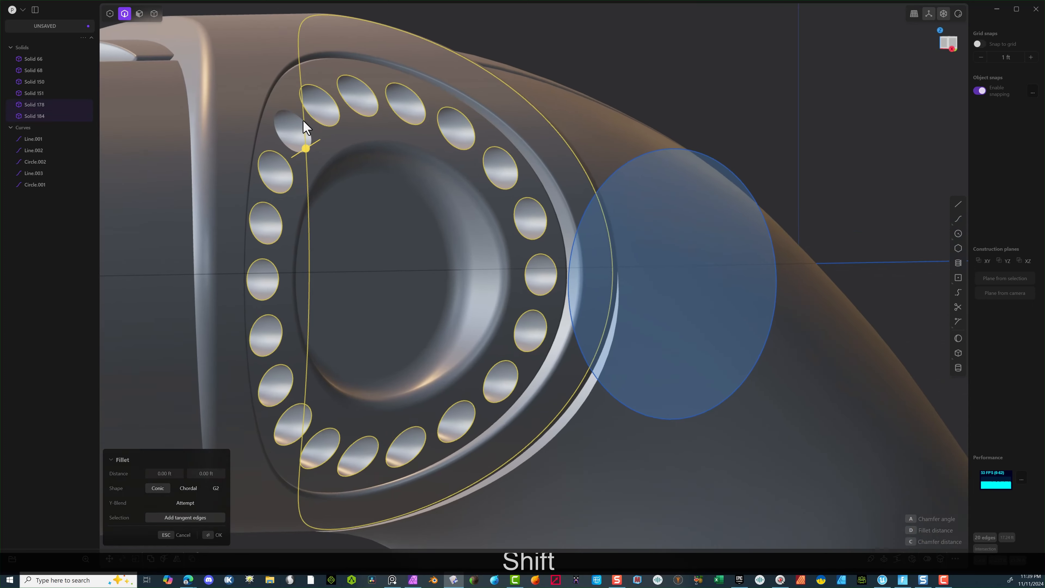
left_click(310, 138, "shift")
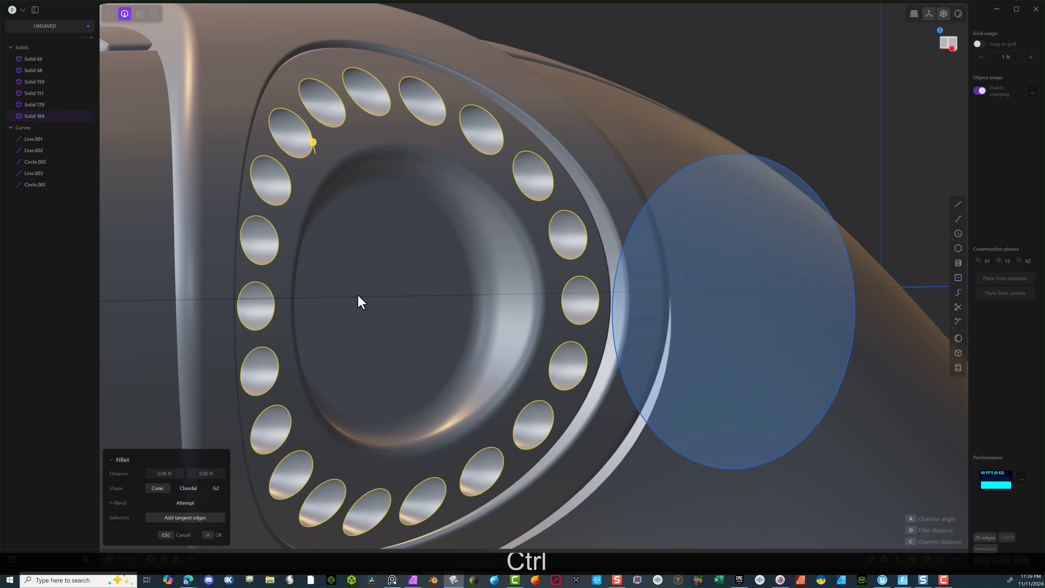
Step: Try a fillet of about 0.038 ft on the selected dimple rims
middle_click_drag(357, 295, 313, 208)
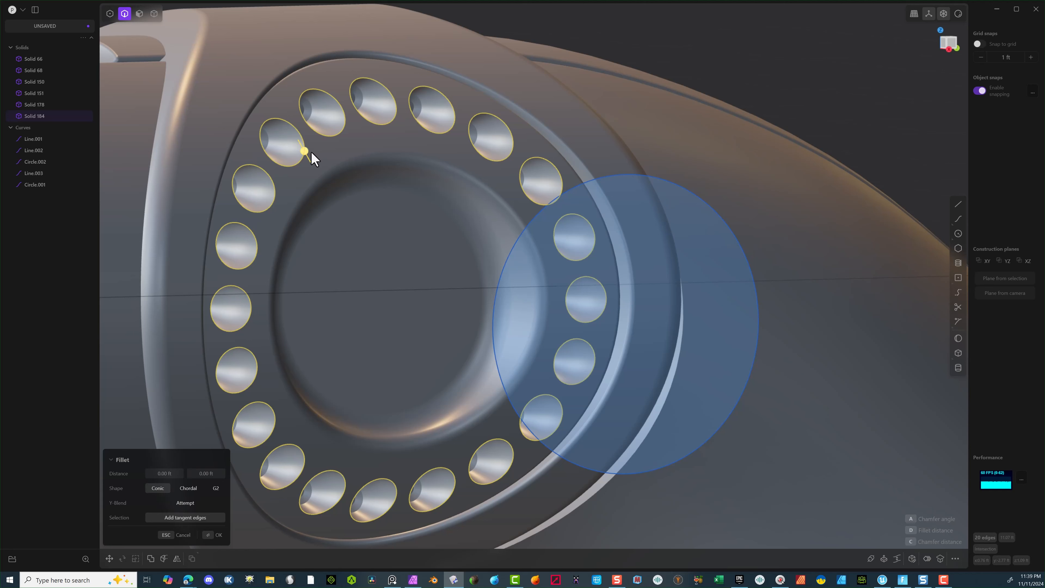
left_click_drag(311, 152, 307, 142)
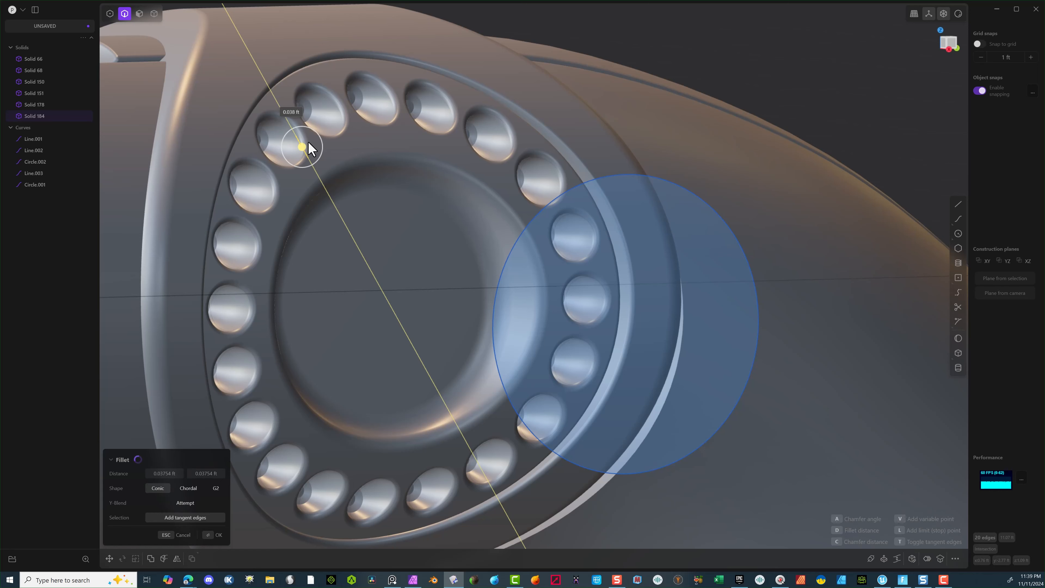
left_click_drag(308, 142, 308, 143)
scroll(422, 191, "down", 5)
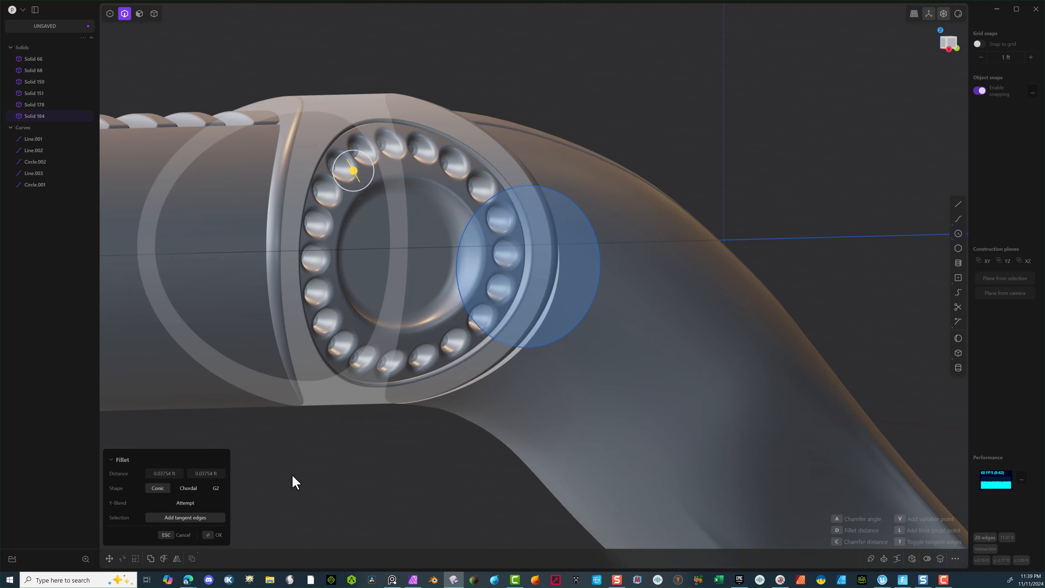
middle_click_drag(301, 497, 271, 448)
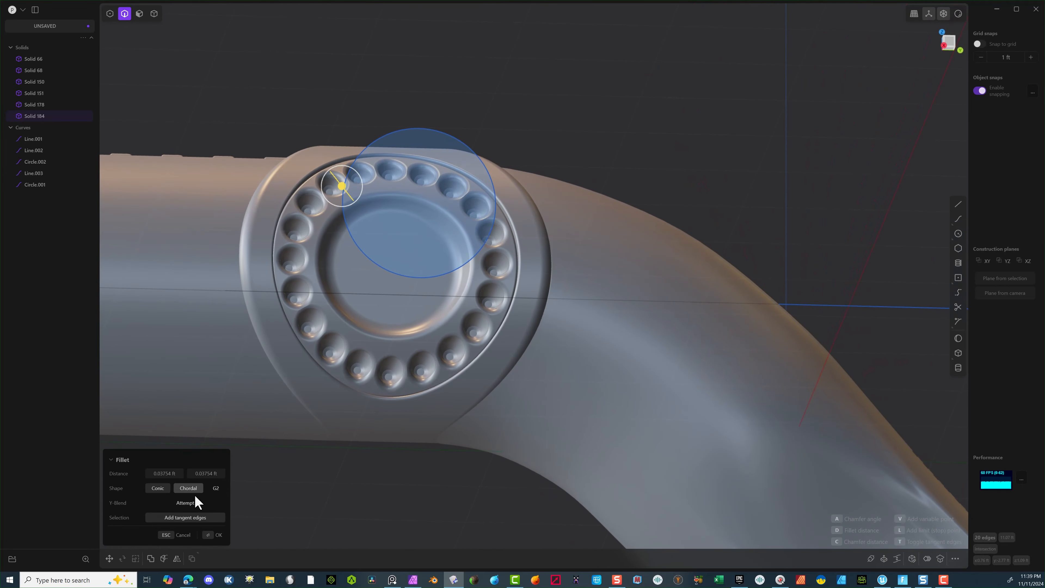
left_click(184, 535)
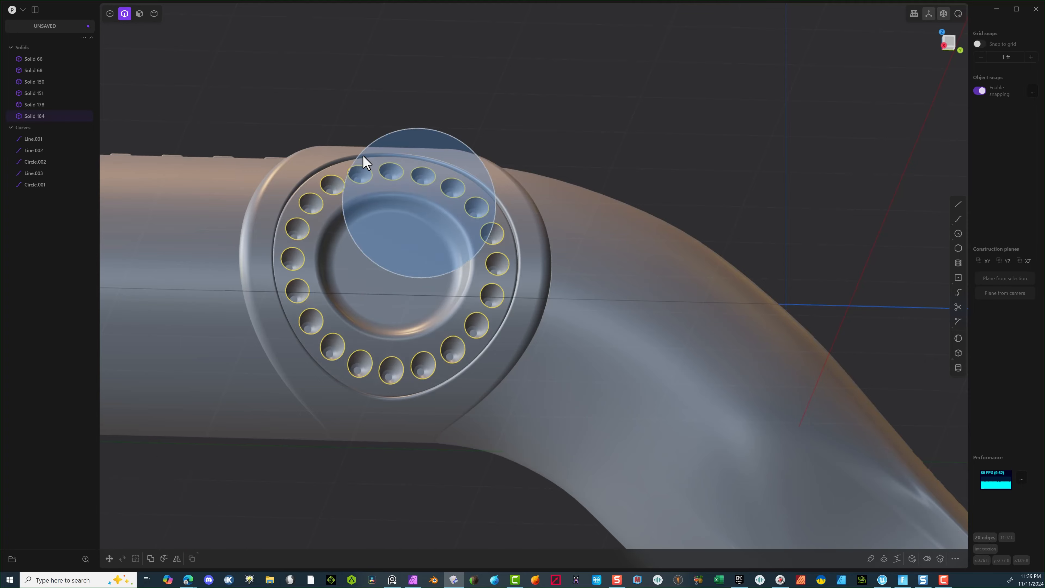
Step: Fillet all the selected dimple rims with both distances set to 0.005 ft
scroll(362, 155, "up", 3)
key("b")
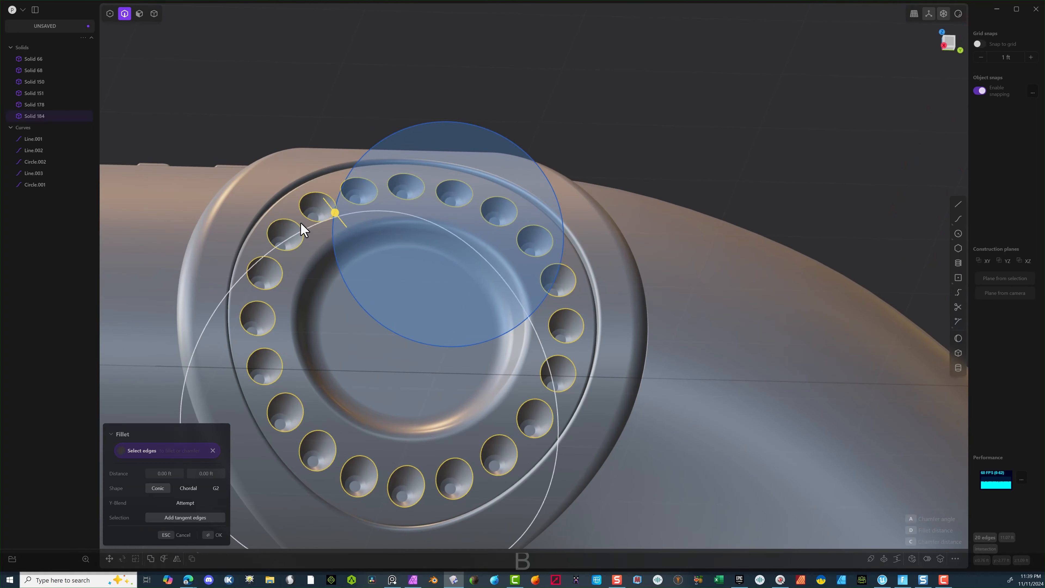
left_click_drag(335, 213, 328, 212)
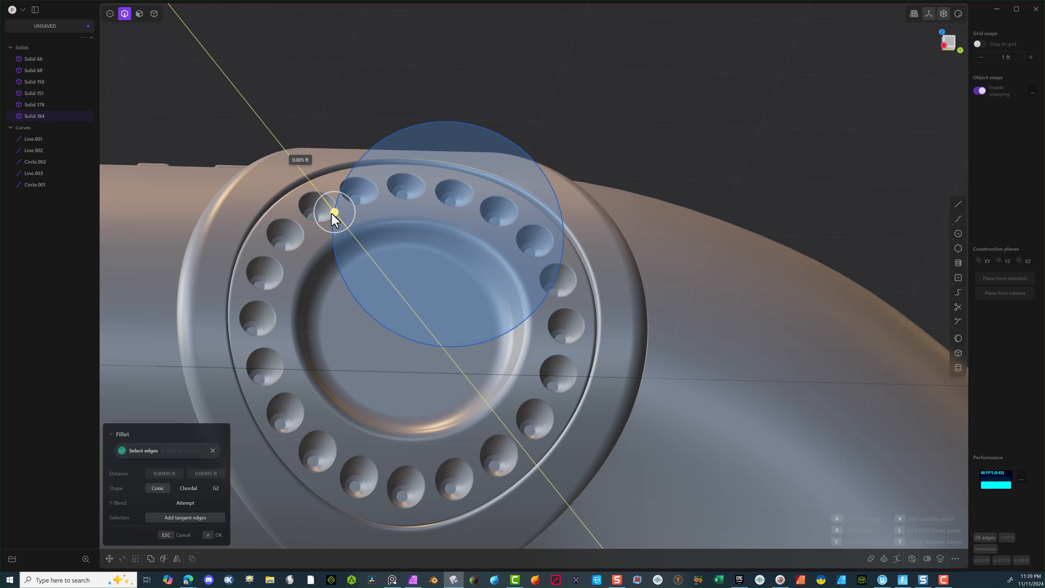
left_click_drag(332, 213, 341, 227)
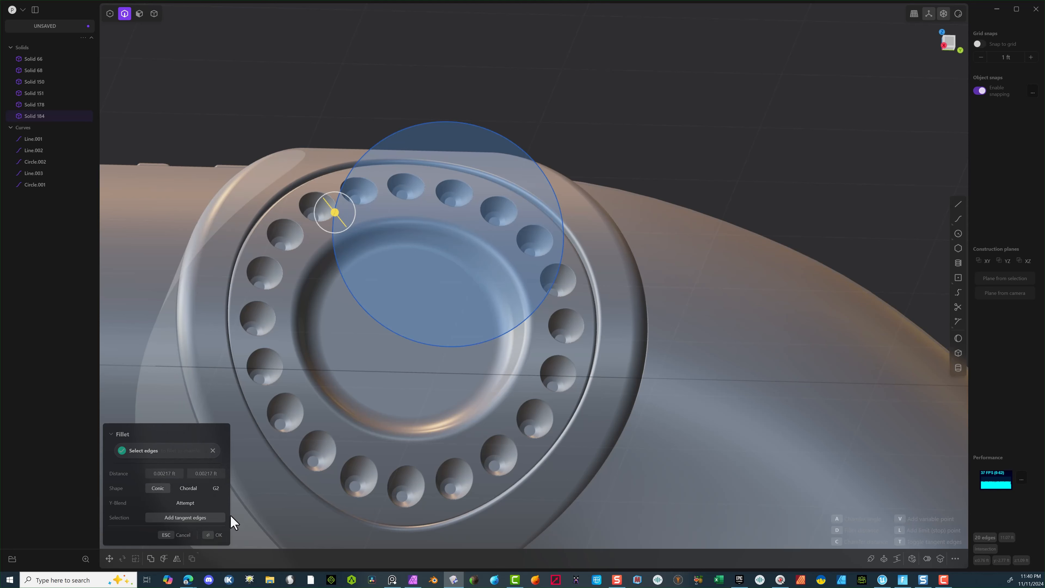
left_click(163, 473)
type(".005")
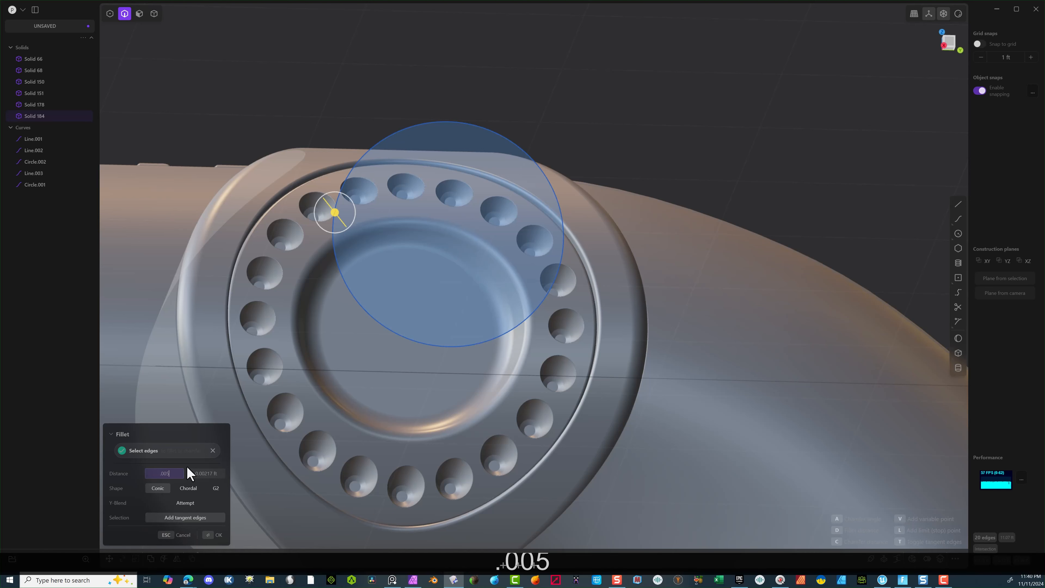
key("Tab")
type(".00")
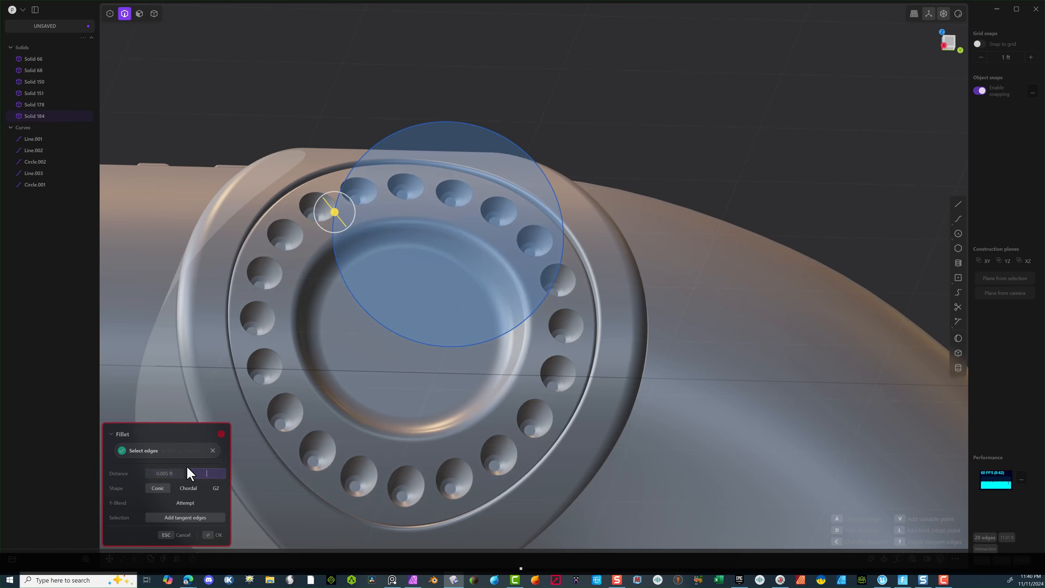
type("5")
key("Tab")
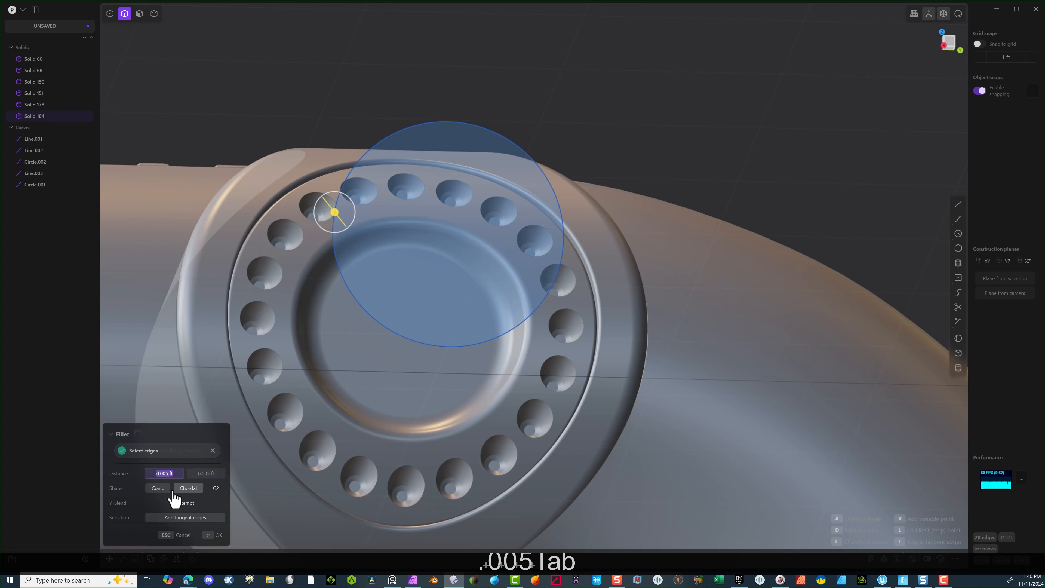
left_click(211, 536)
scroll(453, 263, "down", 2)
middle_click_drag(415, 290, 417, 364)
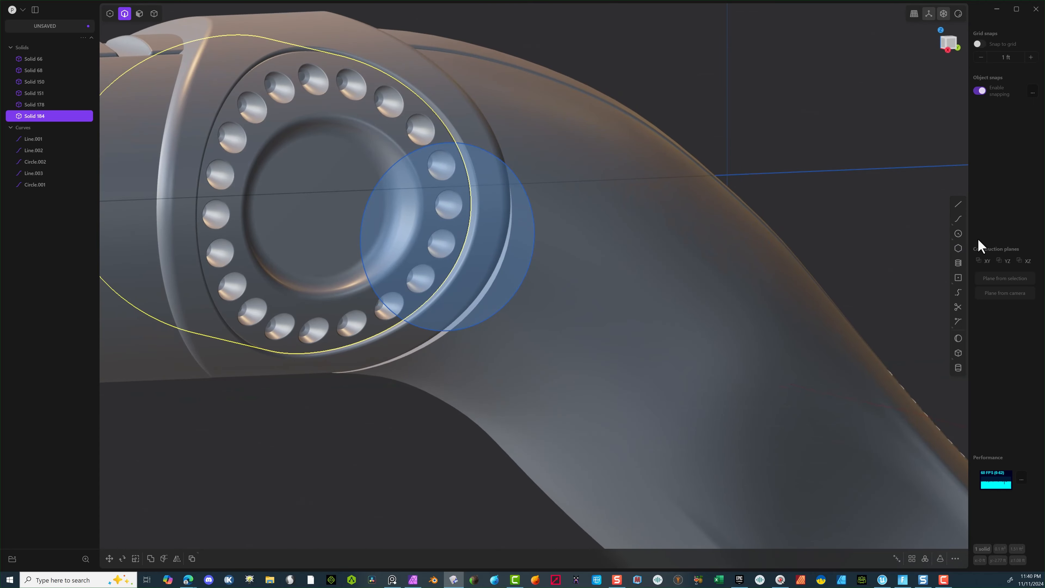
left_click(958, 234)
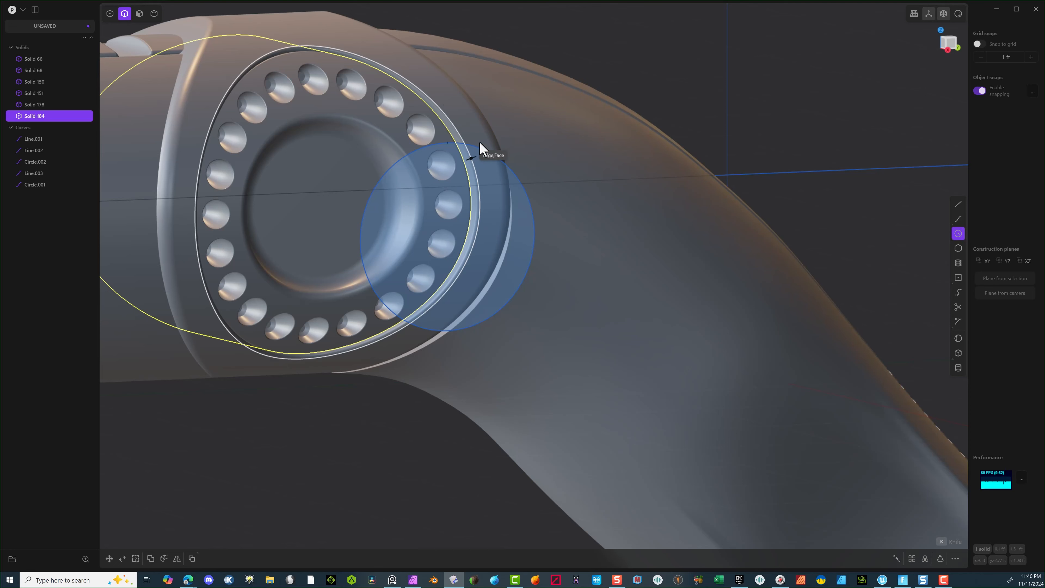
left_click(217, 511)
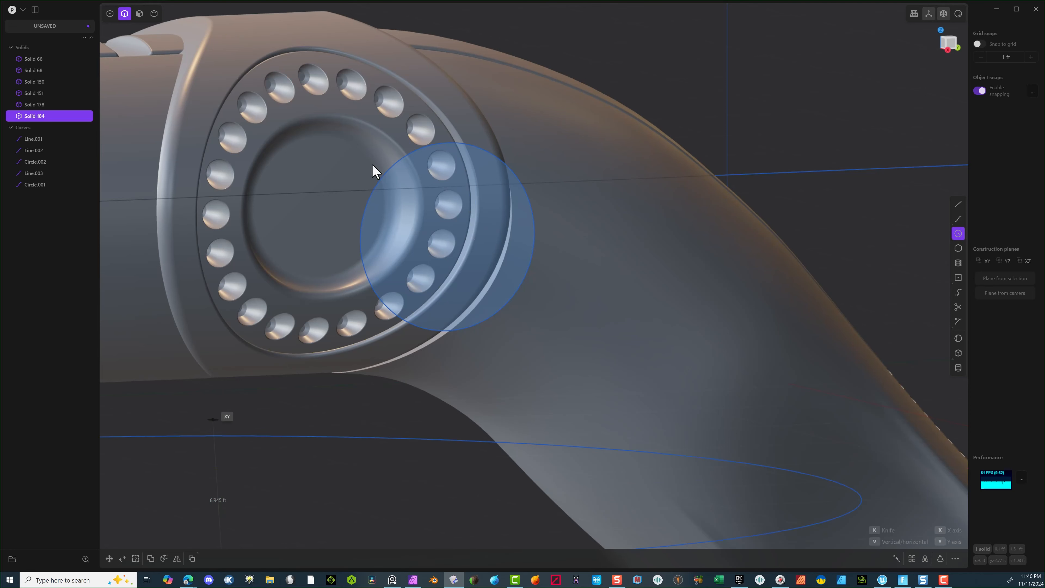
left_click(140, 15)
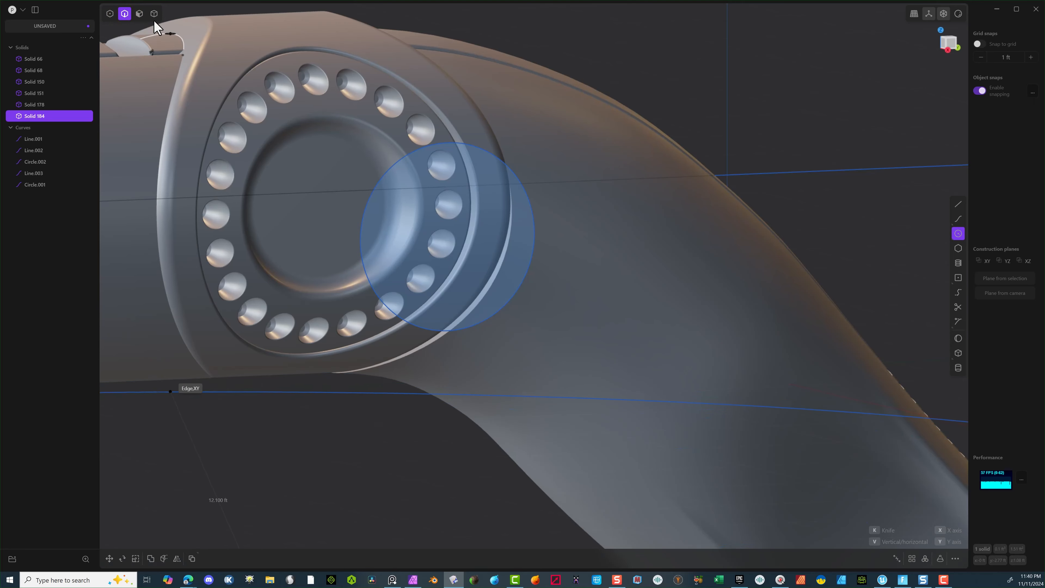
left_click(125, 14)
left_click(110, 14)
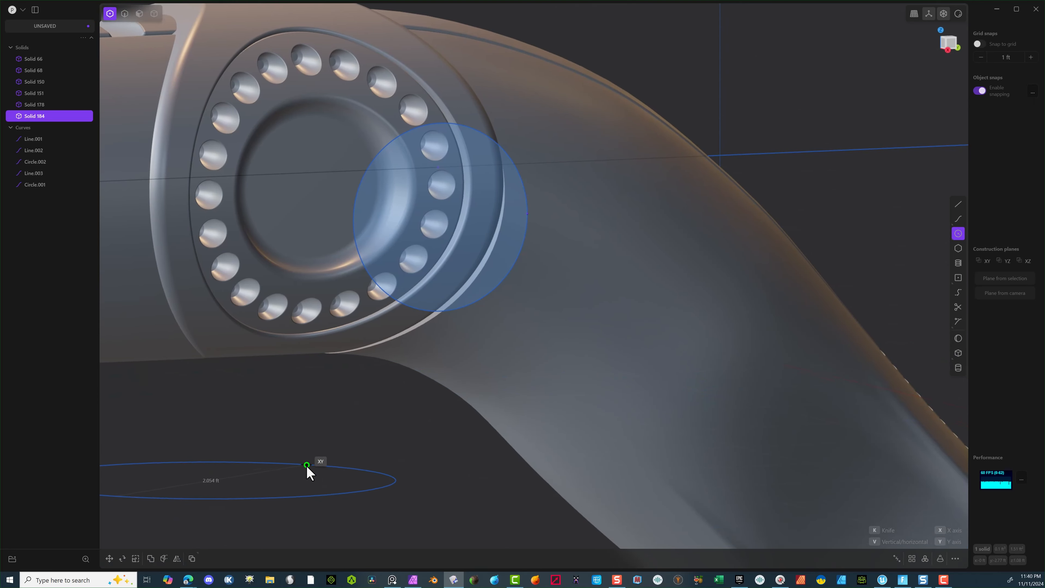
key("Escape")
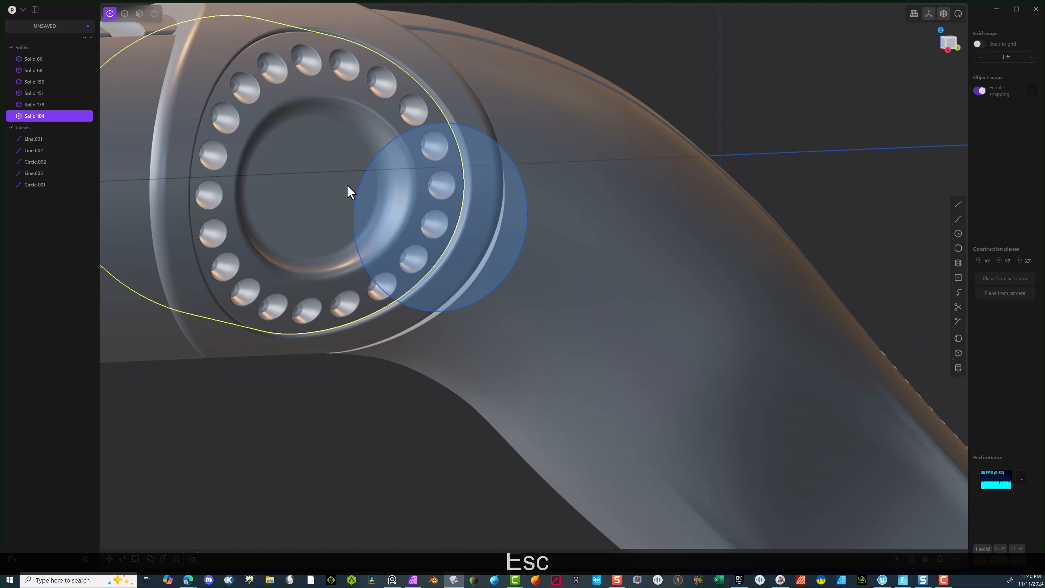
Step: Scale the circle curve beside the round panel uniformly to about 0.78
left_click(124, 13)
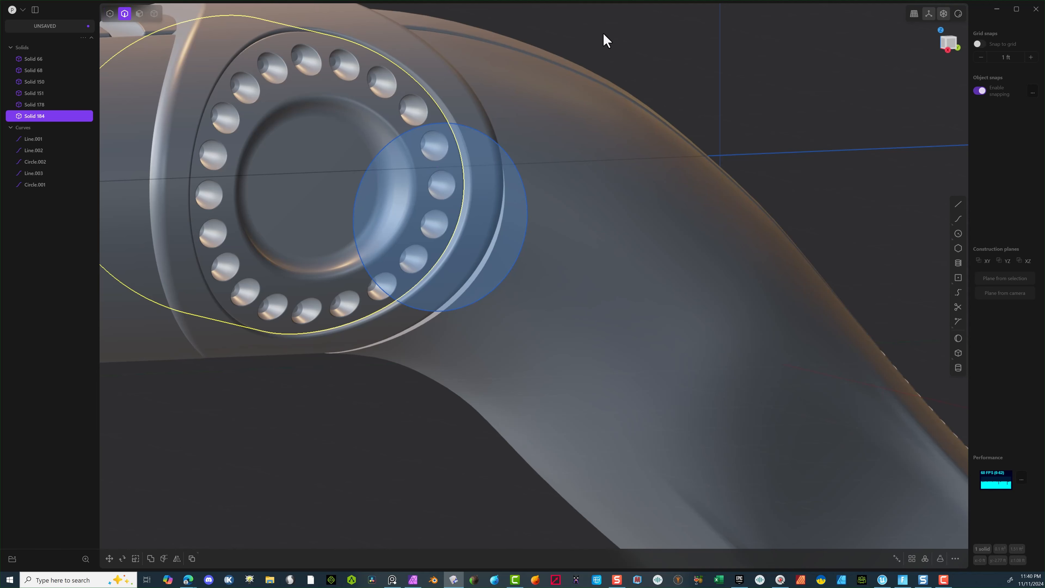
left_click(391, 141)
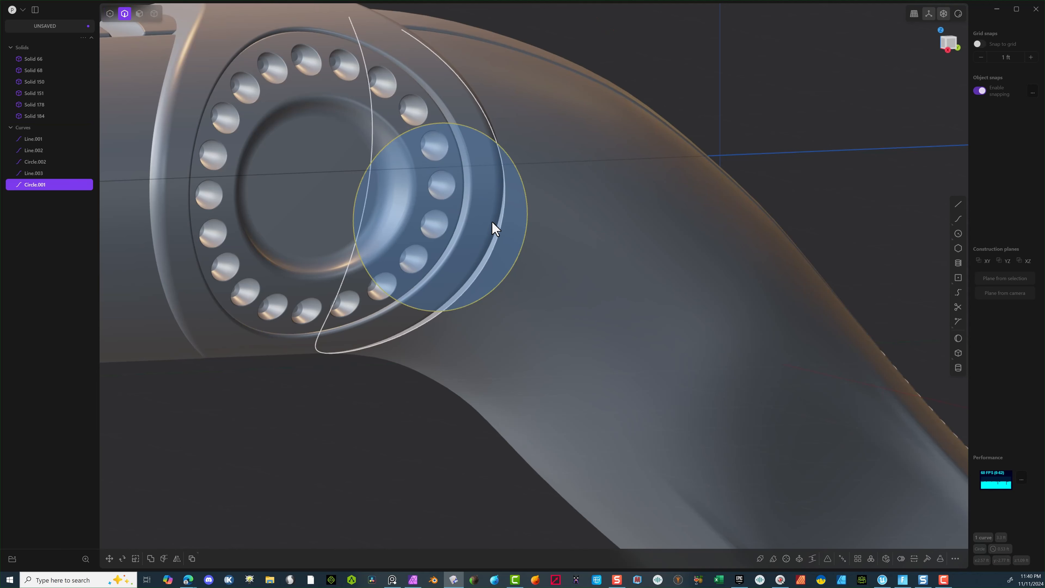
key("s")
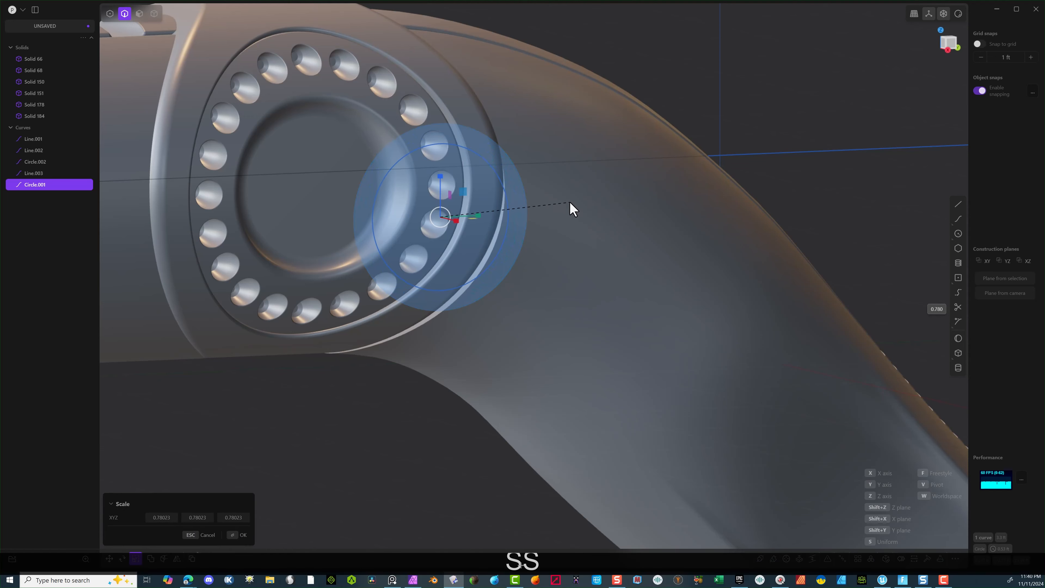
middle_click_drag(441, 315, 474, 318)
left_click(237, 535)
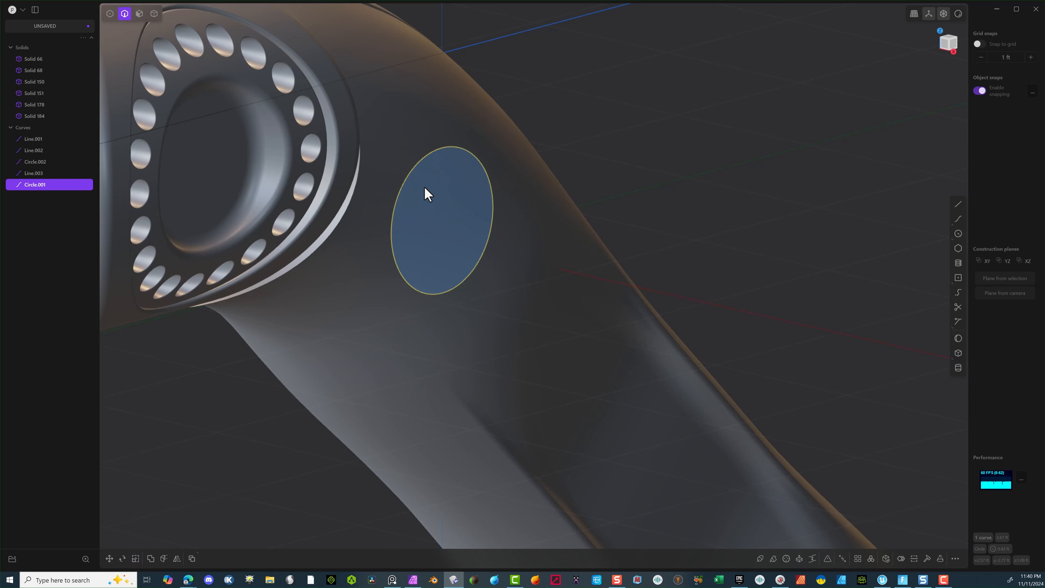
Step: Move the circle curve about -1.76 ft along X so it sits inside the round panel's central recess
key("g")
left_click_drag(474, 219, 238, 182)
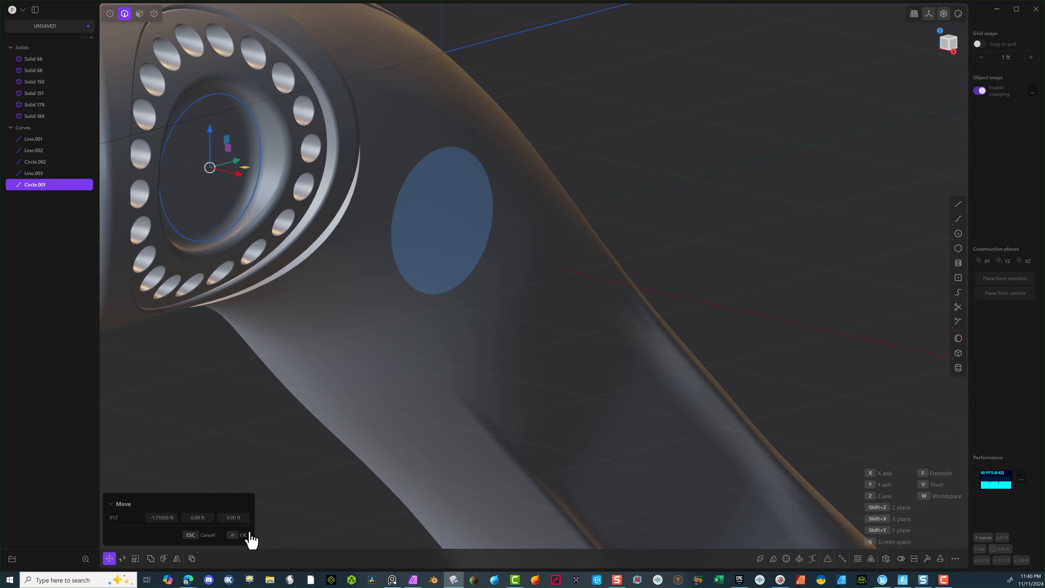
left_click(237, 535)
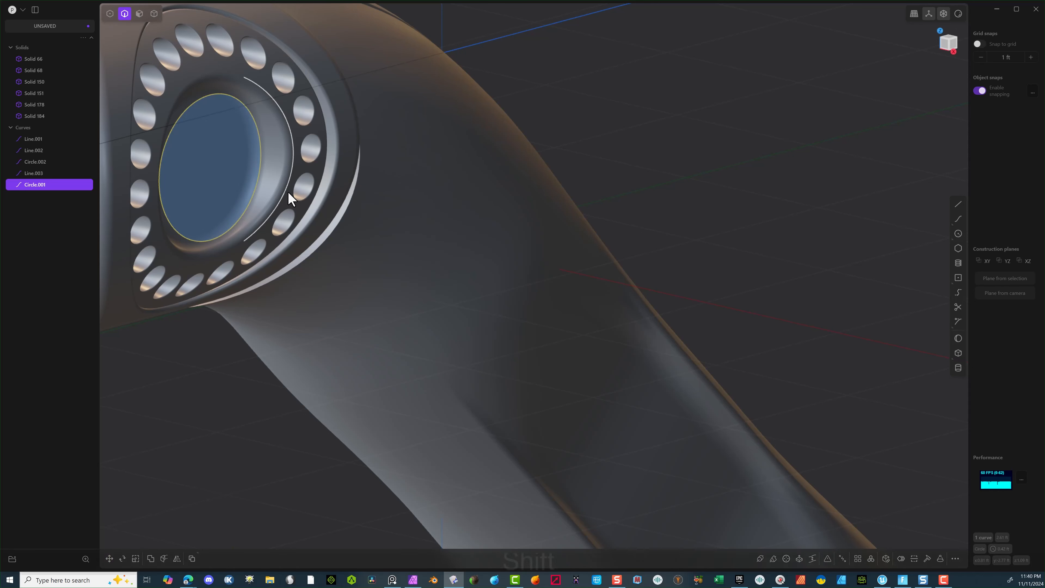
Step: Duplicate the circle and offset the copy about 0.17 ft outward along X from the recess
key("shift+d")
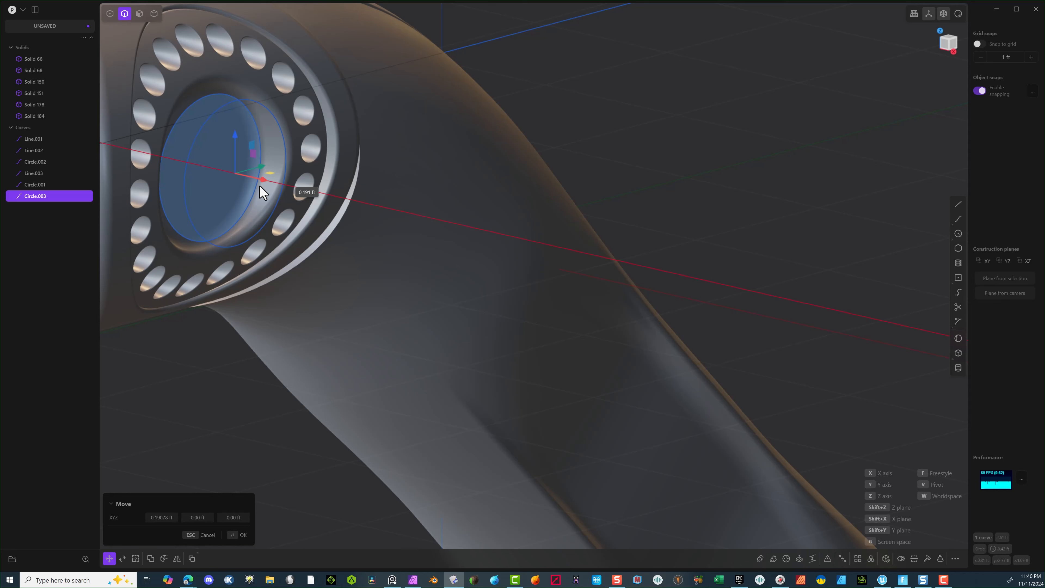
left_click(258, 185)
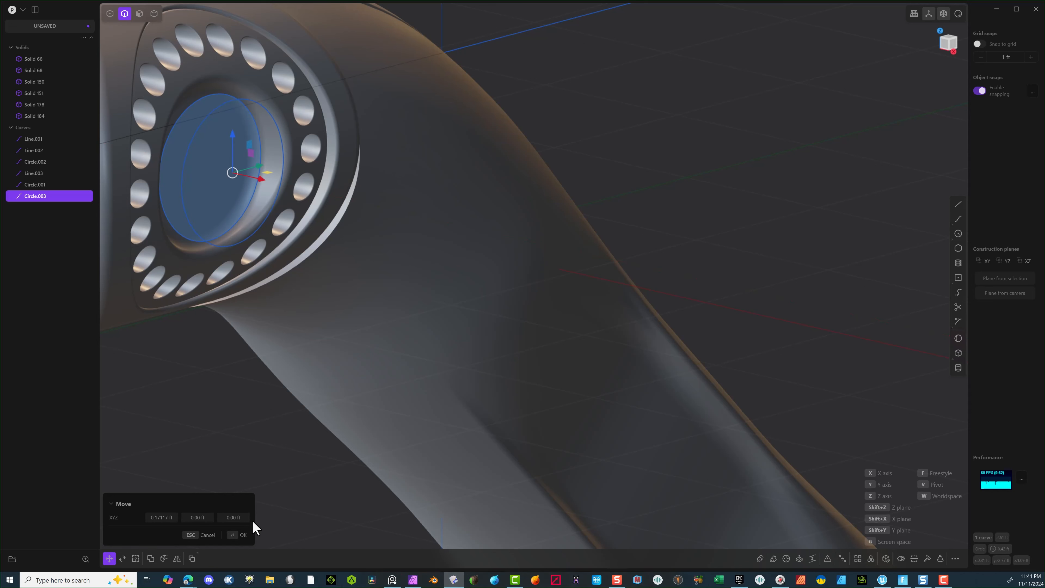
left_click(230, 539)
left_click(208, 370)
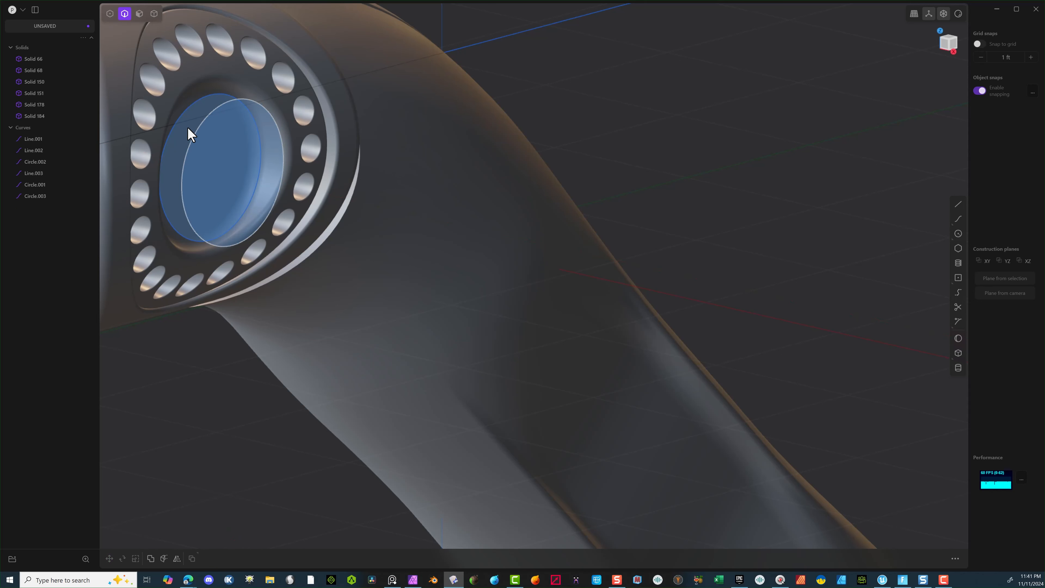
Step: Scale the original, deeper circle down uniformly so it is smaller than its outer copy
left_click(187, 109)
key("s")
key("s")
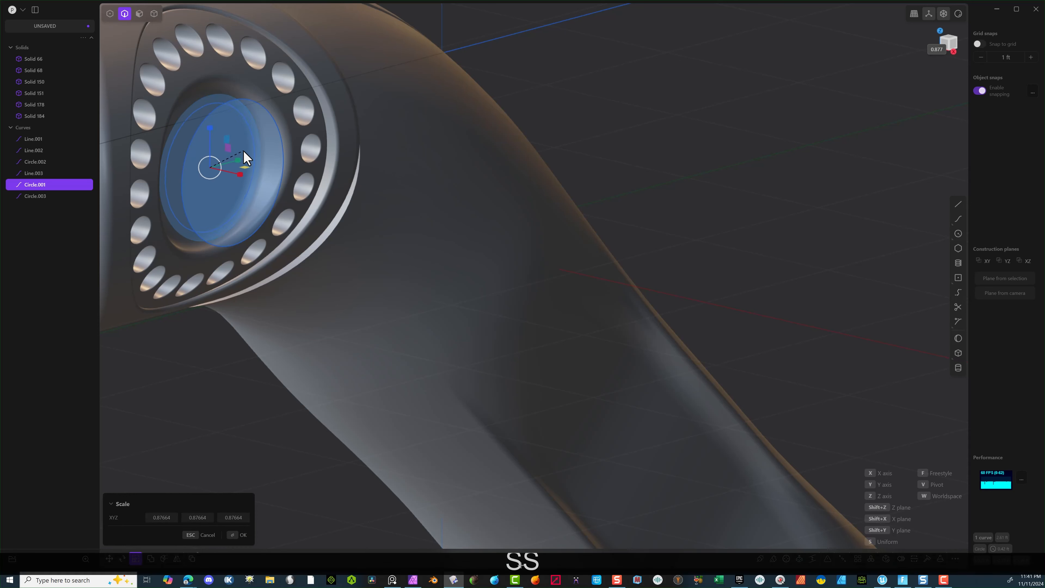
left_click(235, 534)
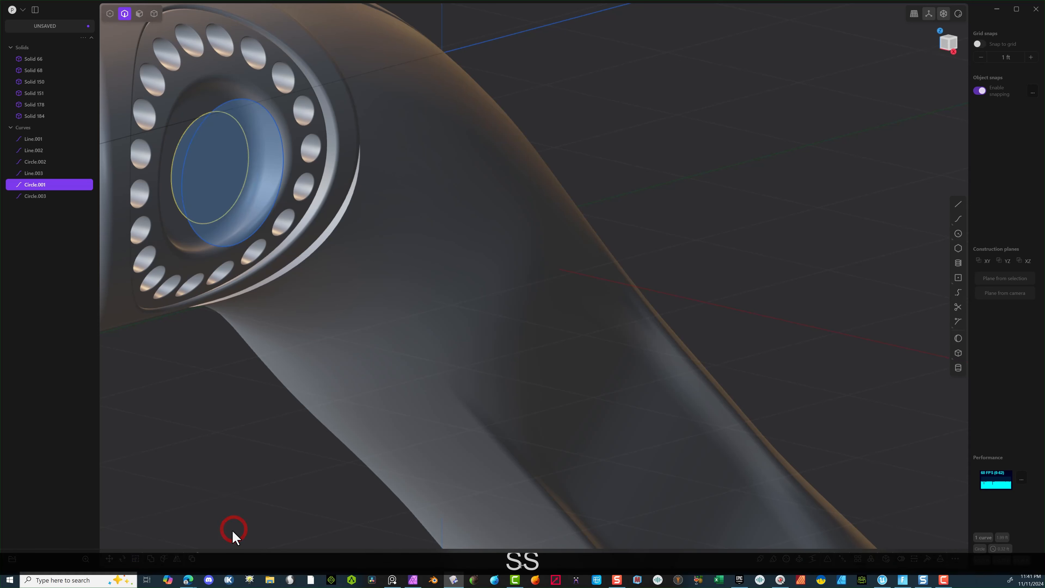
left_click(207, 458)
Step: Loft the small circle's region to the larger outer circle's region to make a tapered solid
left_click(139, 13)
left_click(186, 140)
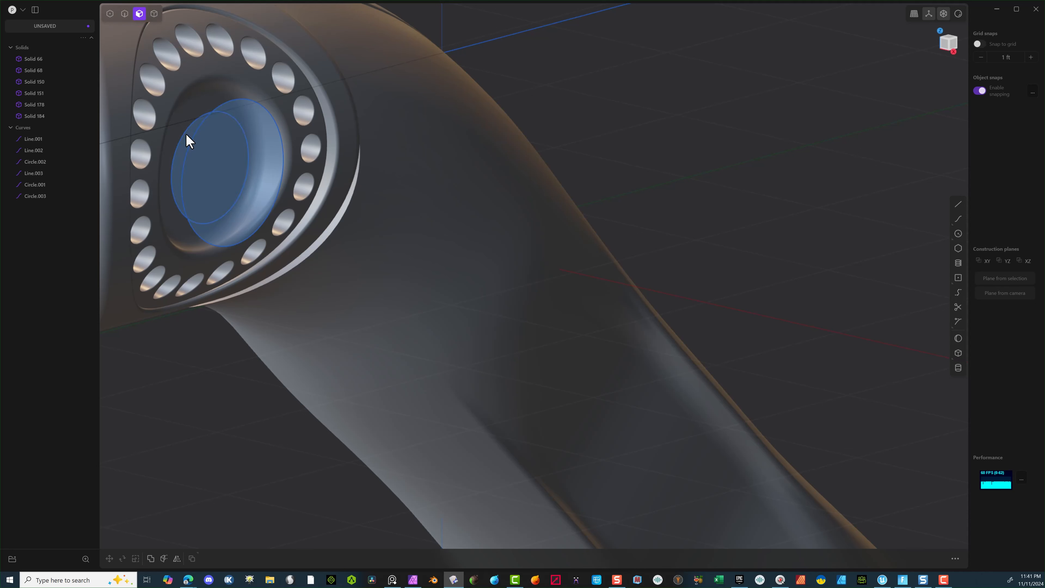
key("e")
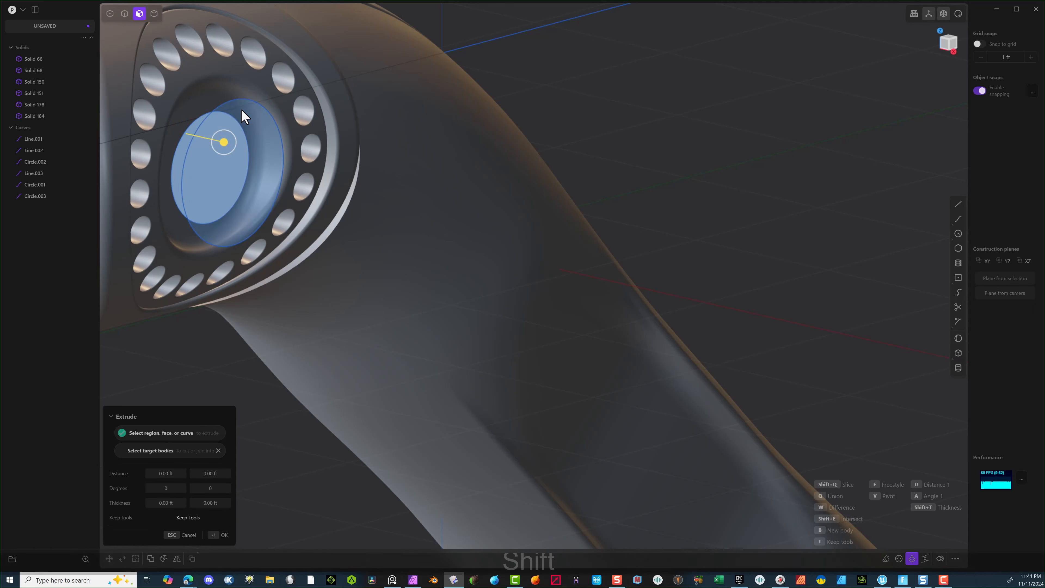
left_click(240, 109, "shift")
key("l")
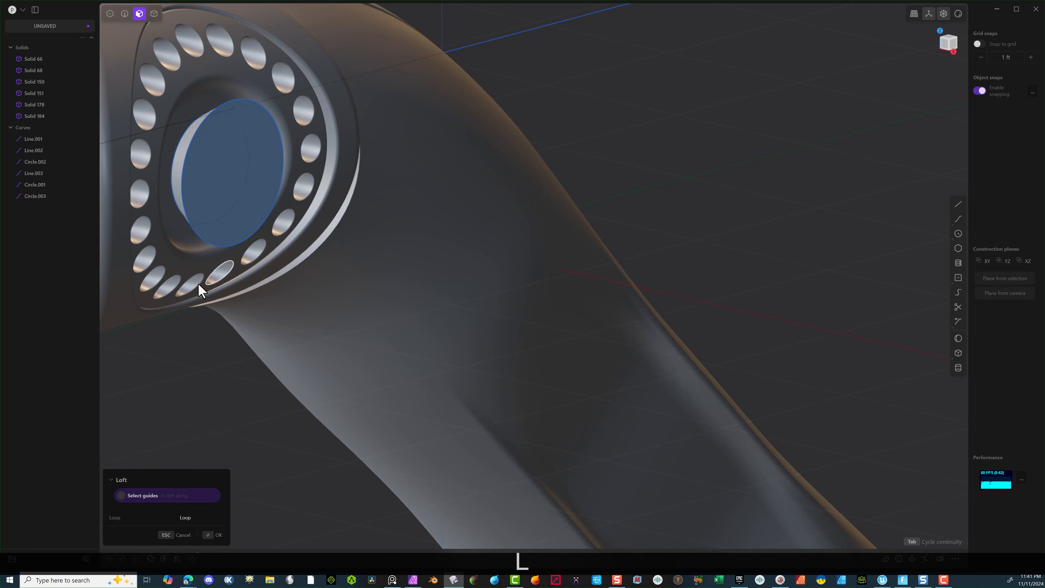
left_click(212, 535)
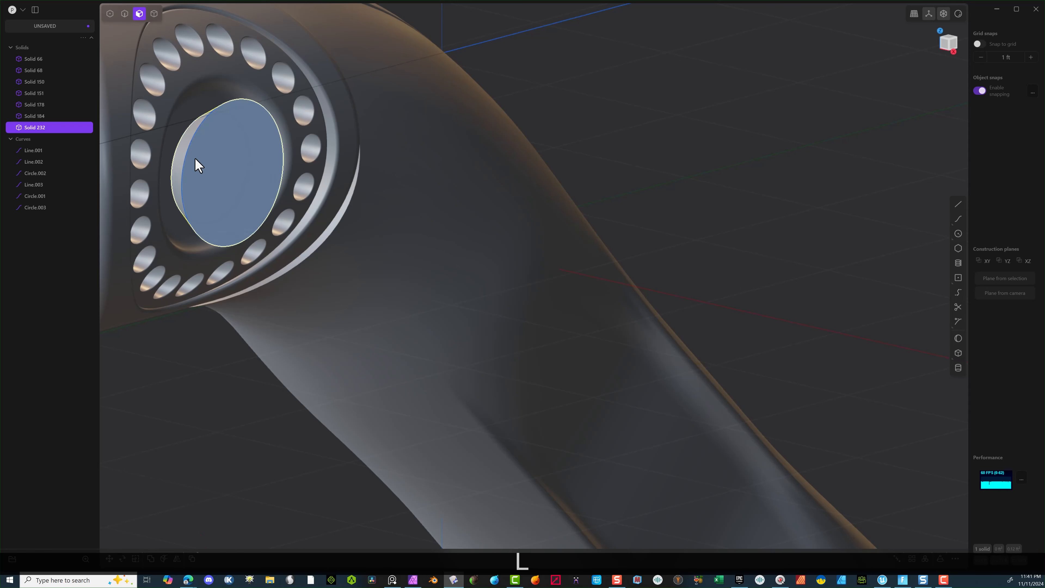
Step: Delete both circle curves used for the loft
left_click(124, 13)
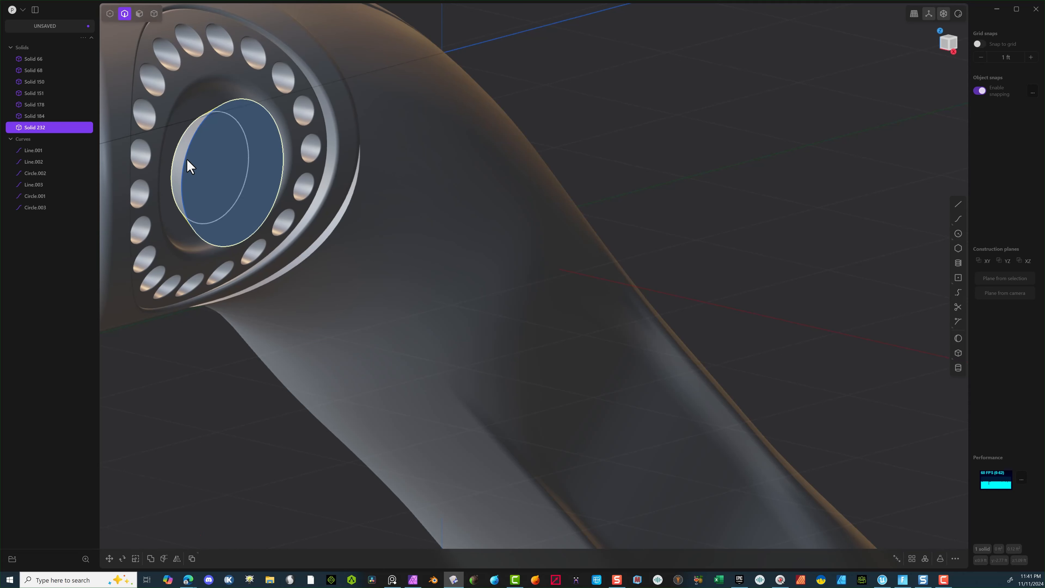
left_click(185, 133)
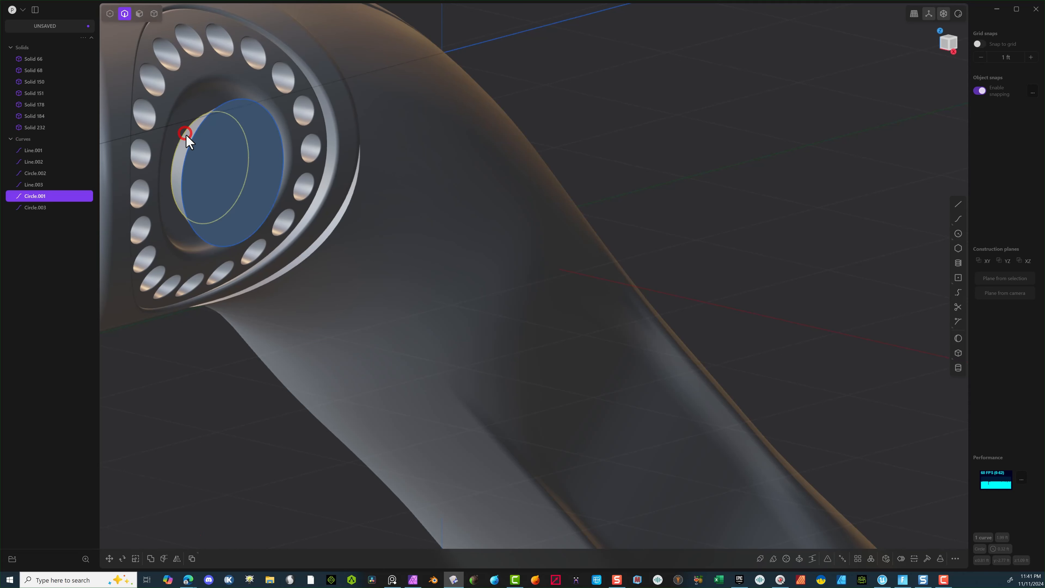
key("shift")
left_click(244, 101, "shift")
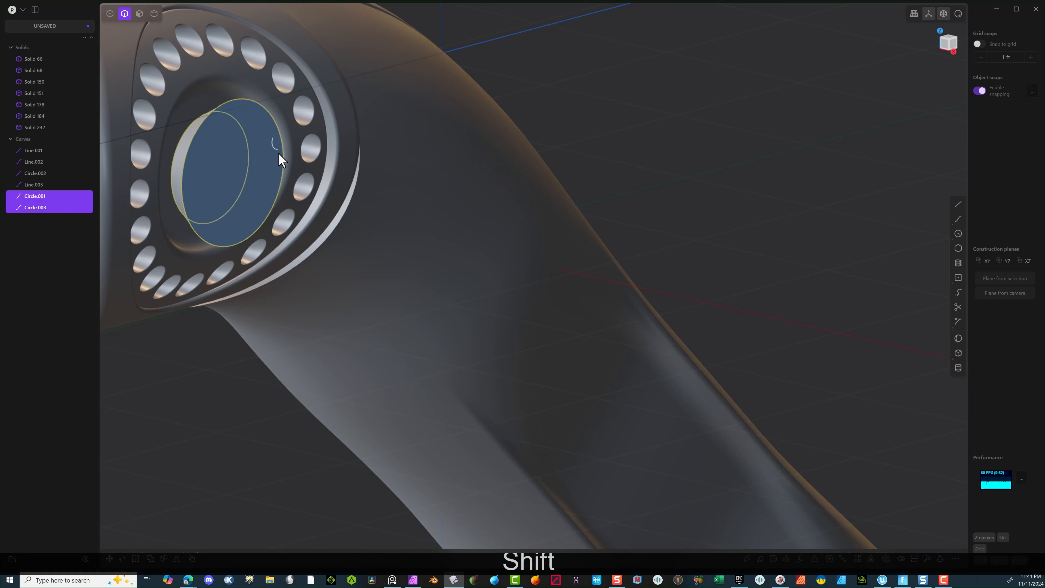
key("Delete")
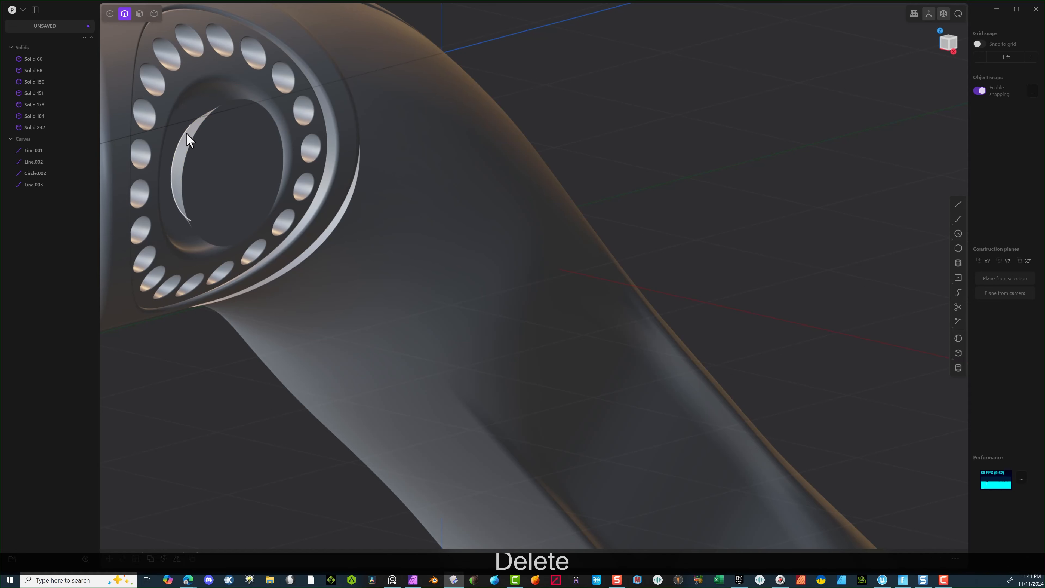
Step: Fillet the edge at the small end of the tapered solid by about 0.026 ft
left_click(181, 133)
key("f")
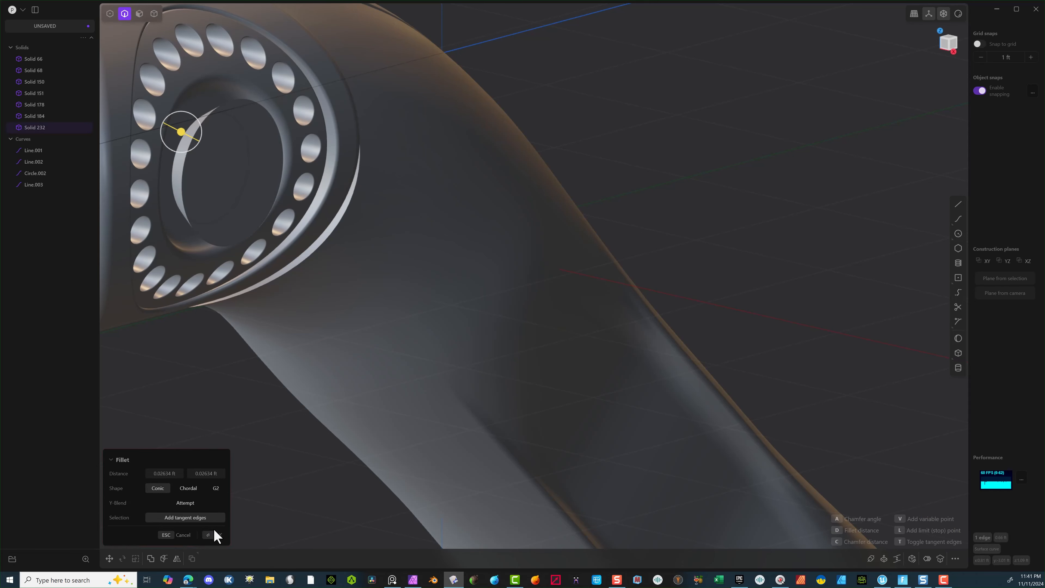
left_click(212, 535)
left_click(180, 132)
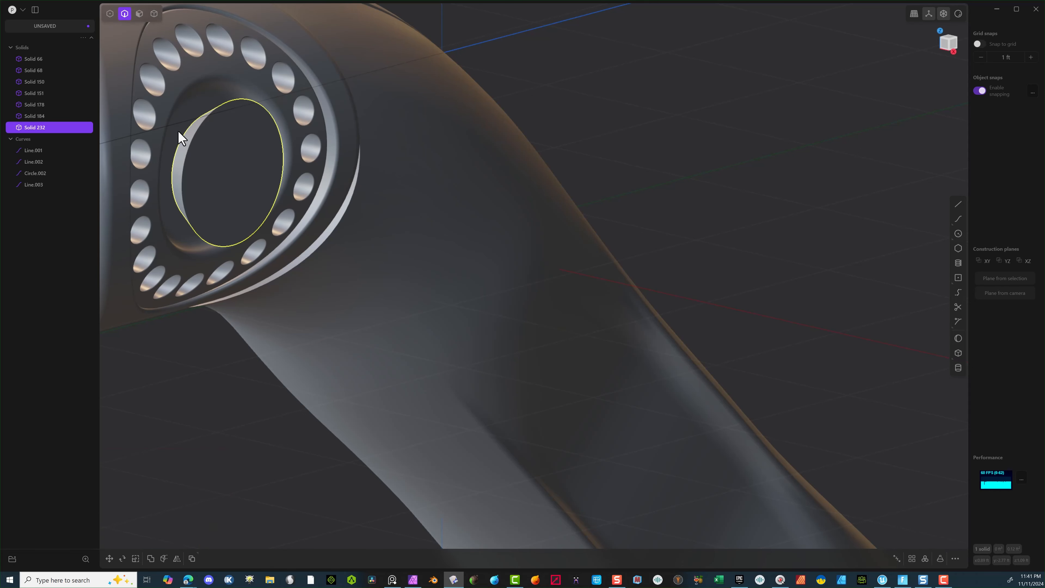
Step: Move the tapered solid about -0.197 ft along X so it sinks into the panel's central recess
left_click(154, 14)
left_click(218, 161)
left_click(216, 124)
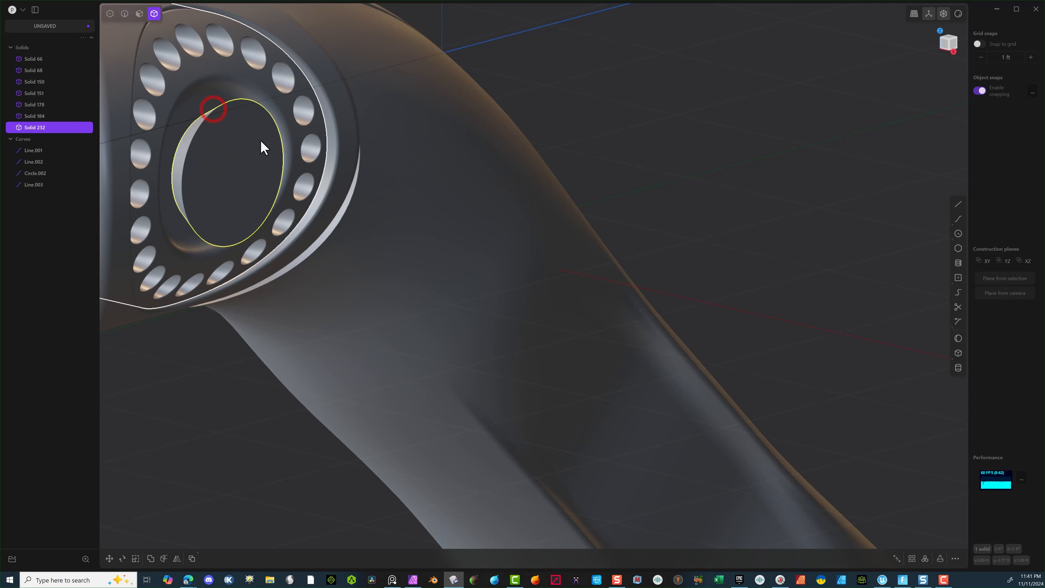
key("g")
middle_click_drag(181, 250, 252, 196)
left_click_drag(251, 180, 219, 157)
middle_click_drag(265, 153, 276, 122)
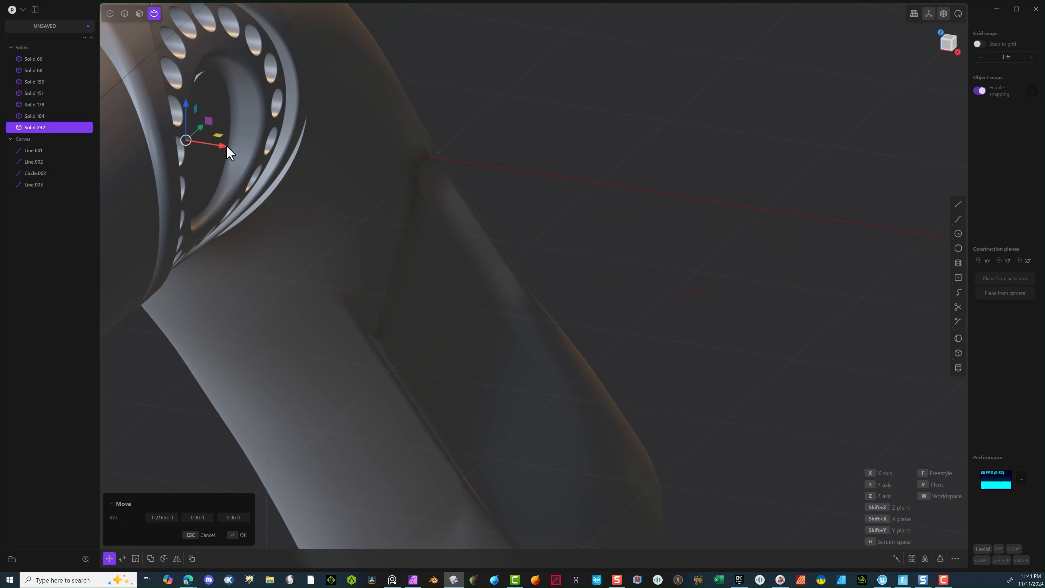
left_click_drag(222, 146, 226, 147)
middle_click_drag(256, 138, 313, 43)
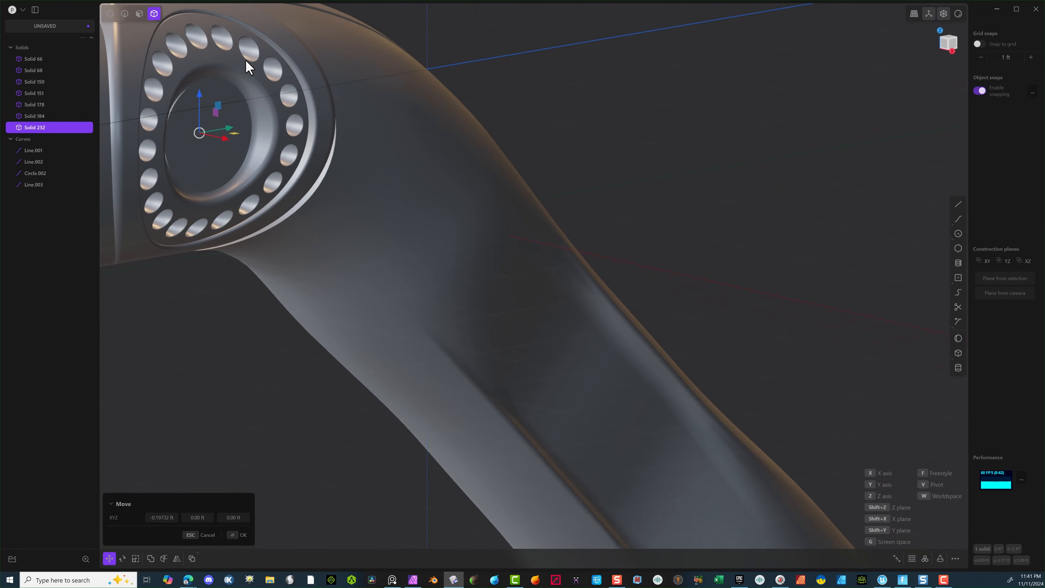
left_click(238, 536)
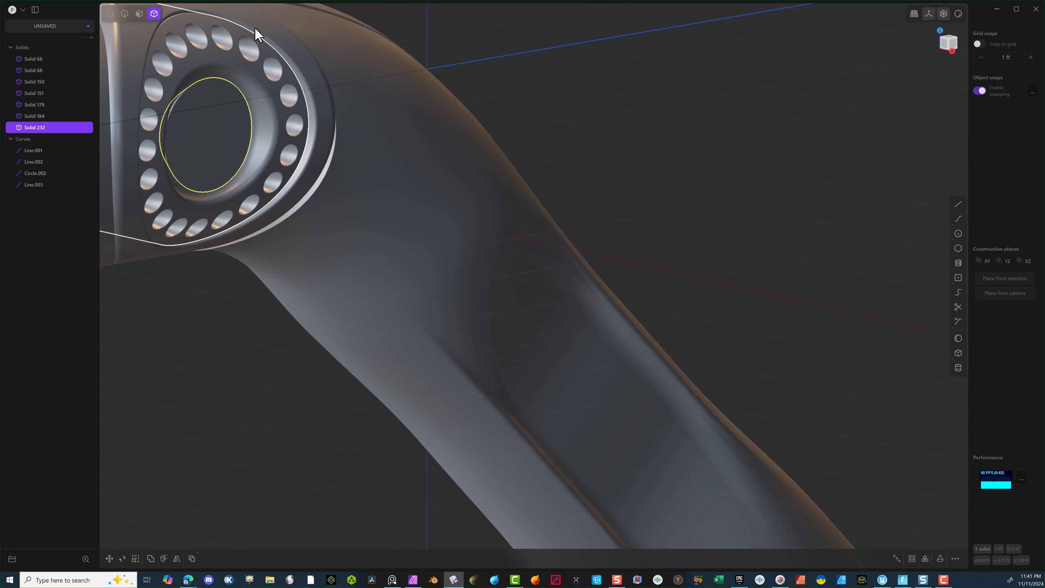
Step: Slice the round panel with the tapered solid using a Boolean in Slice mode
left_click(239, 120)
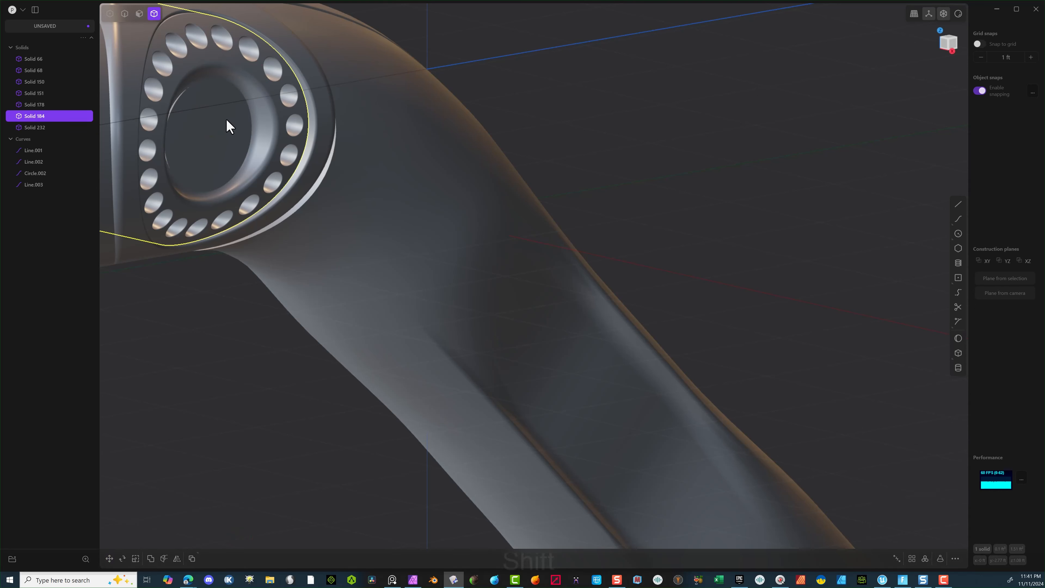
left_click(227, 121, "shift")
key("q")
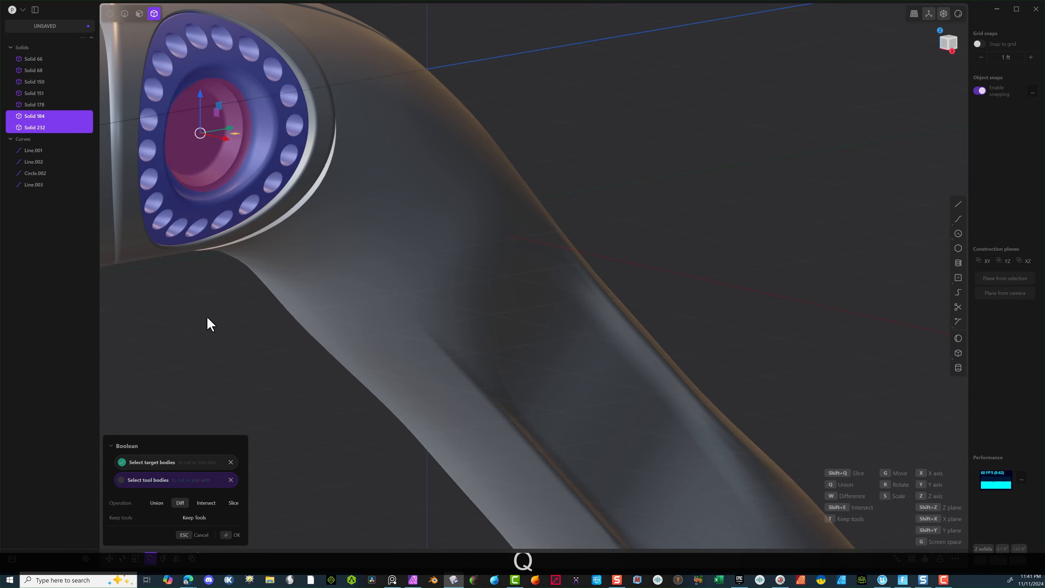
key("shift")
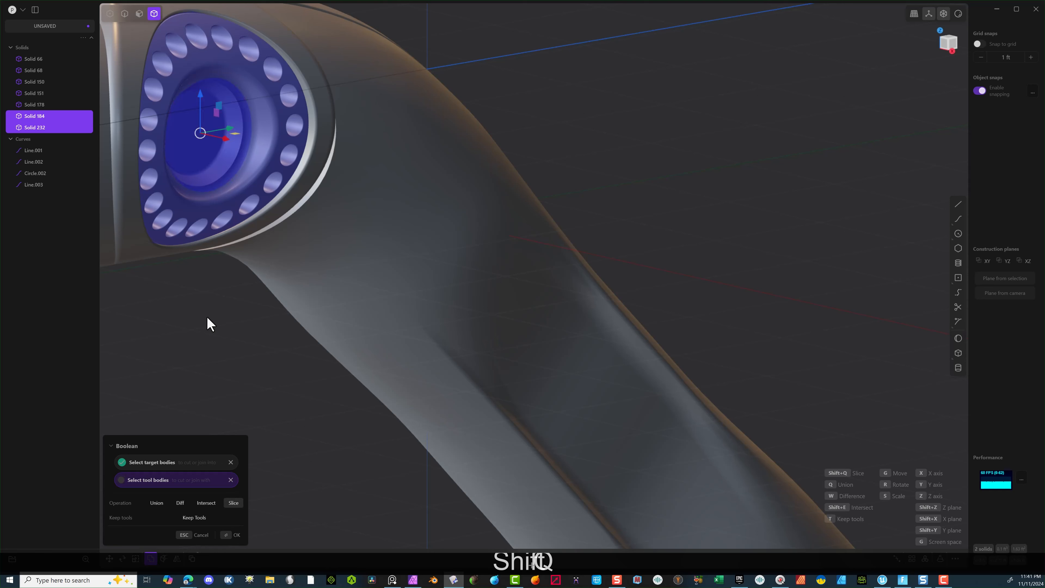
key("Return")
Step: Delete the two sliced-off pieces inside the recess, leaving a tapered pocket in the panel
left_click(197, 128)
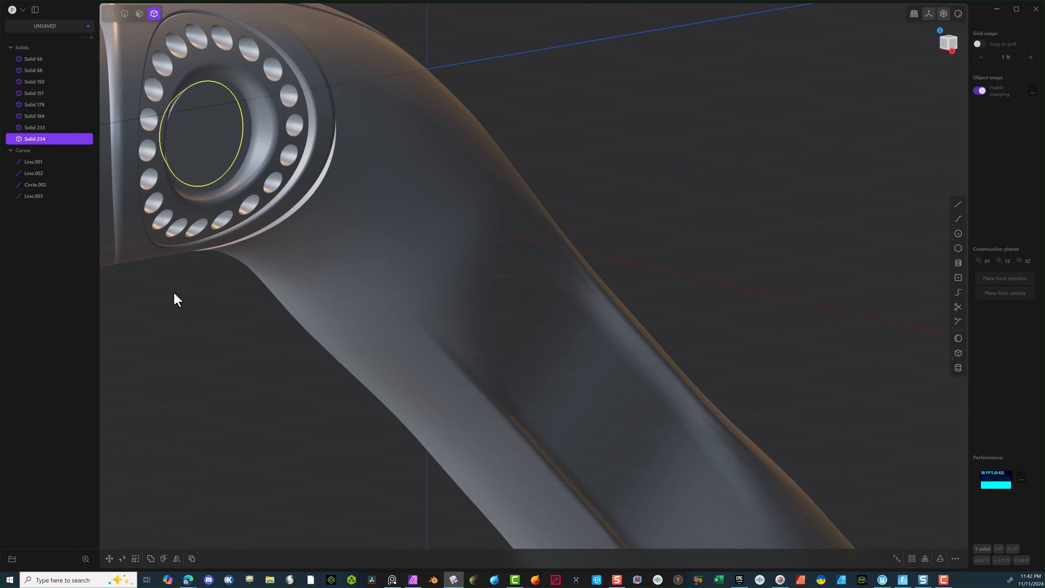
key("Delete")
mouse_move(190, 333)
middle_mouse_down()
mouse_move(246, 176)
mouse_move(217, 153)
mouse_move(227, 166)
mouse_move(272, 115)
mouse_move(267, 32)
mouse_move(233, 51)
mouse_move(220, 81)
mouse_move(322, 90)
mouse_move(311, 144)
mouse_move(270, 128)
mouse_move(213, 129)
mouse_move(284, 125)
mouse_move(163, 11)
middle_mouse_up()
left_click(246, 175)
scroll(242, 173, "up", 4)
key("Delete")
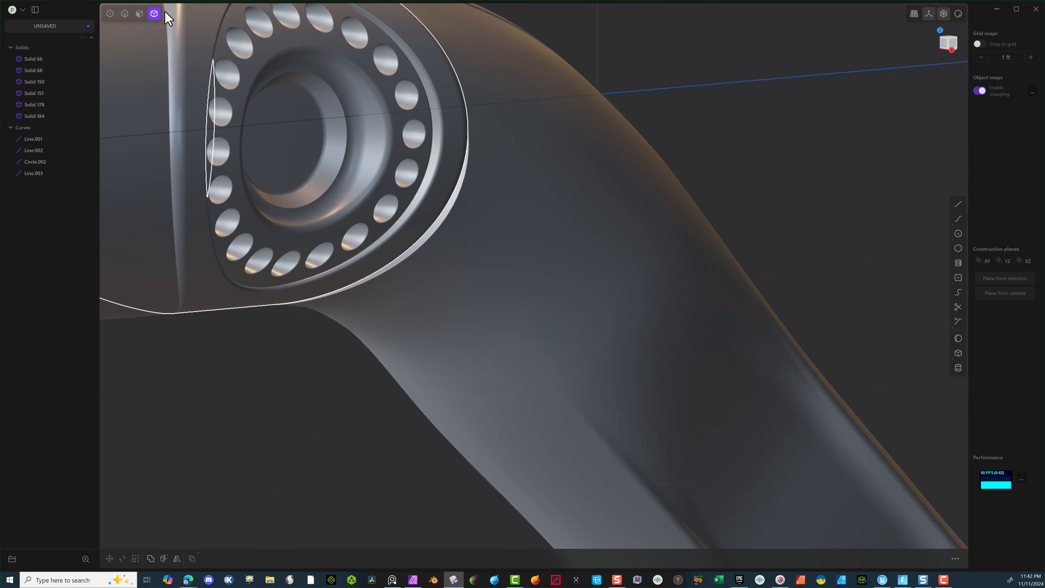
Step: Fillet the outer rim edge of the tapered pocket by about 0.028 ft
left_click(124, 13)
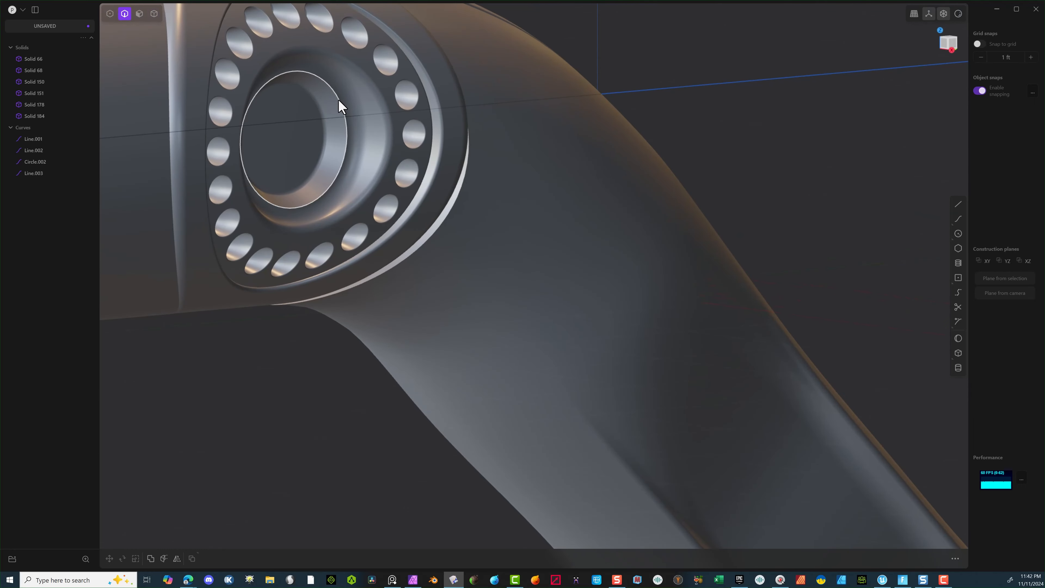
left_click(339, 99)
key("f")
left_click_drag(338, 99, 323, 114)
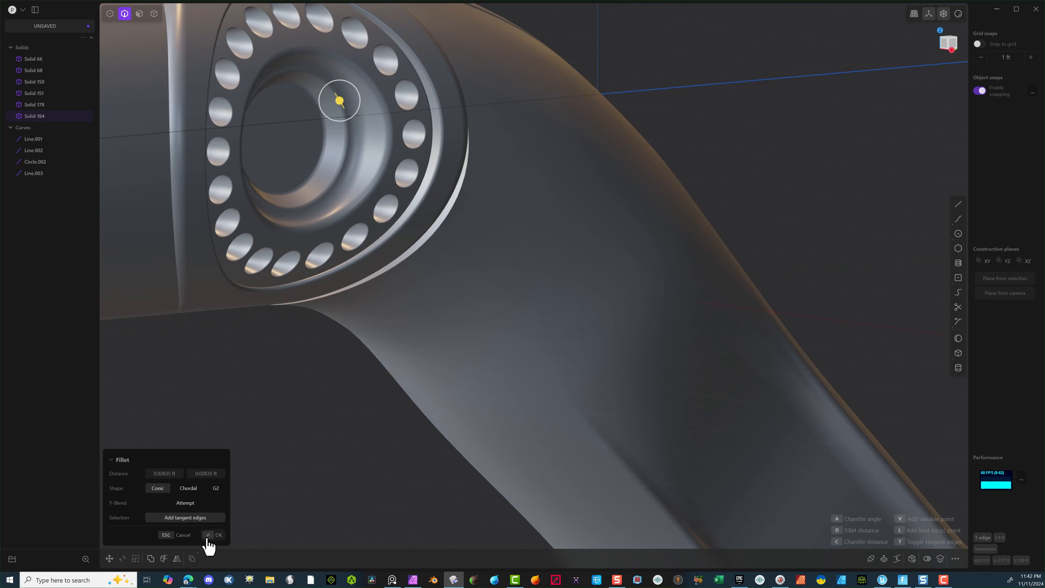
left_click(208, 535)
middle_click_drag(231, 494, 415, 271)
scroll(452, 206, "up", 3)
scroll(452, 207, "up", 5)
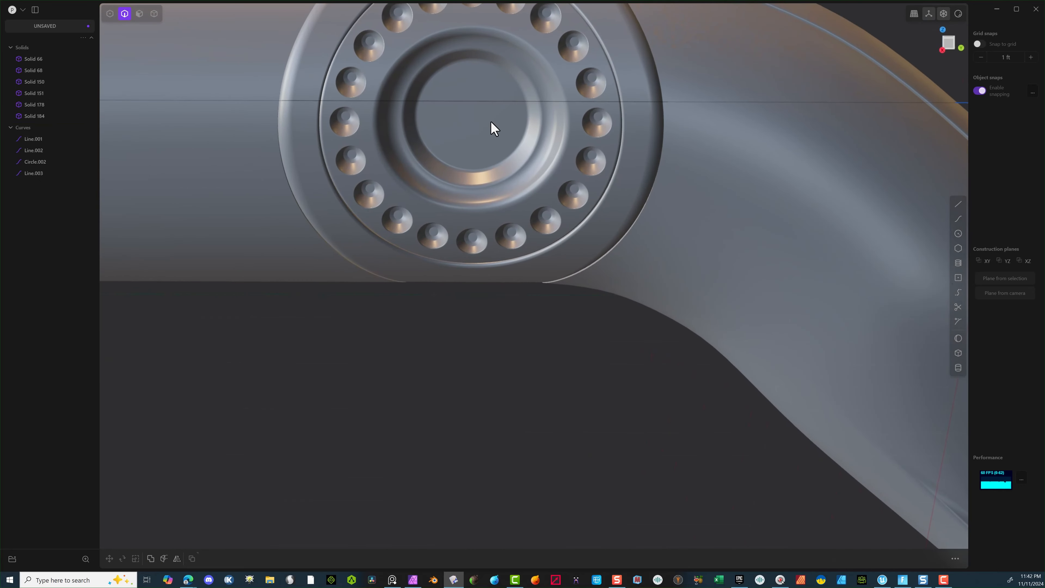
scroll(555, 186, "down", 3)
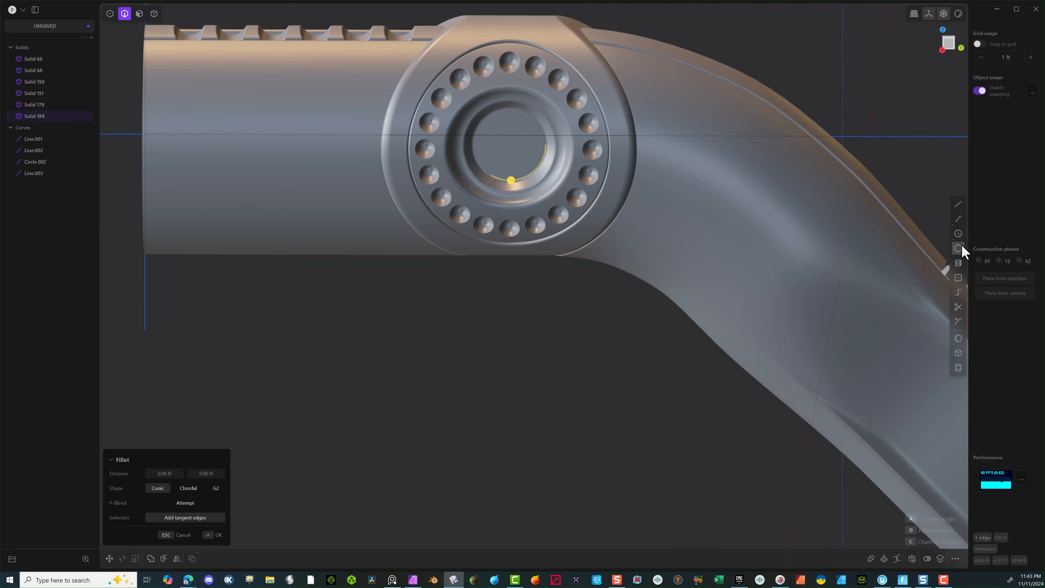
left_click(958, 234)
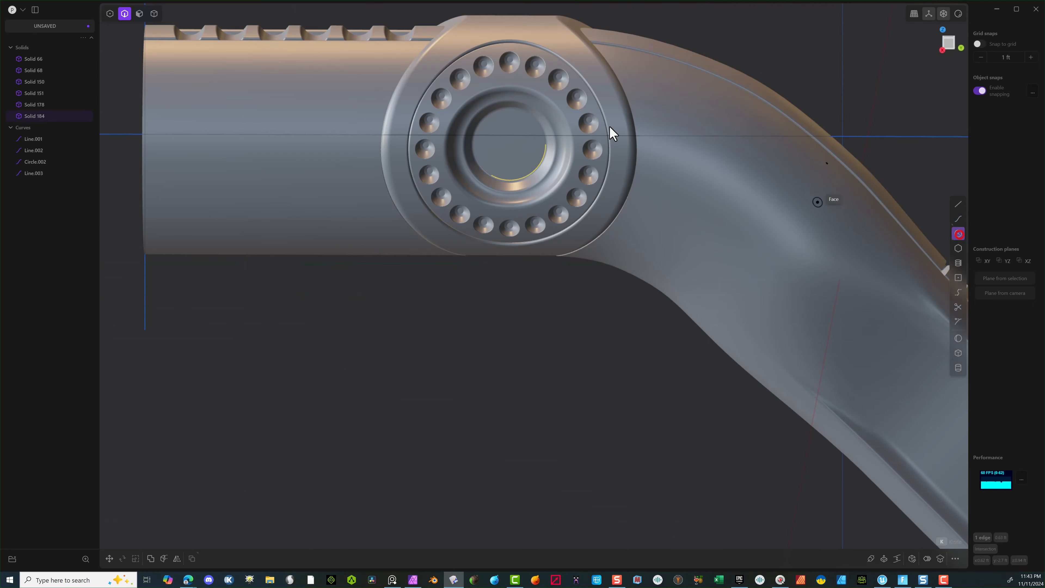
left_click(509, 149)
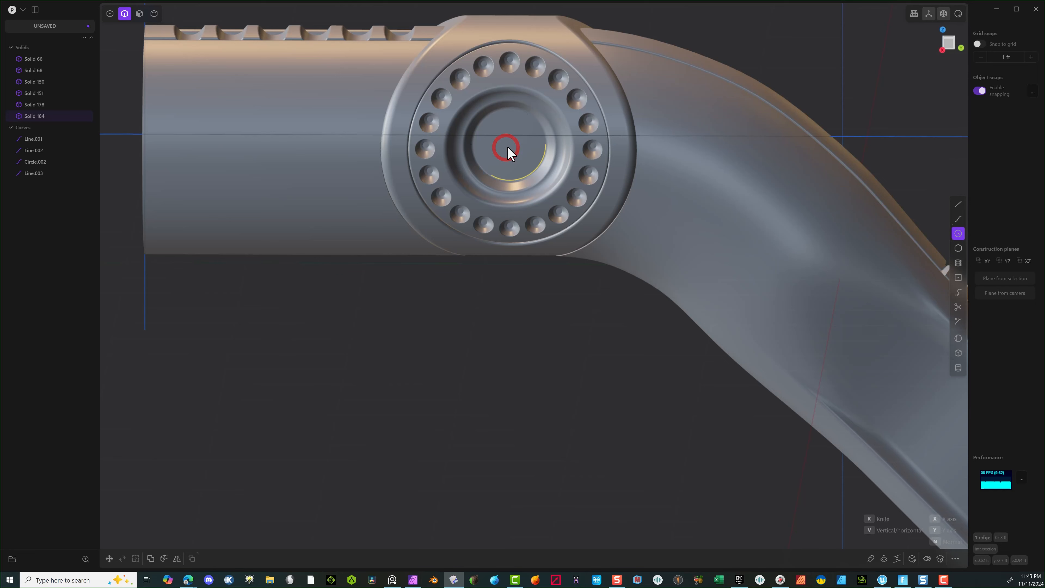
middle_click_drag(529, 137, 504, 188, "shift")
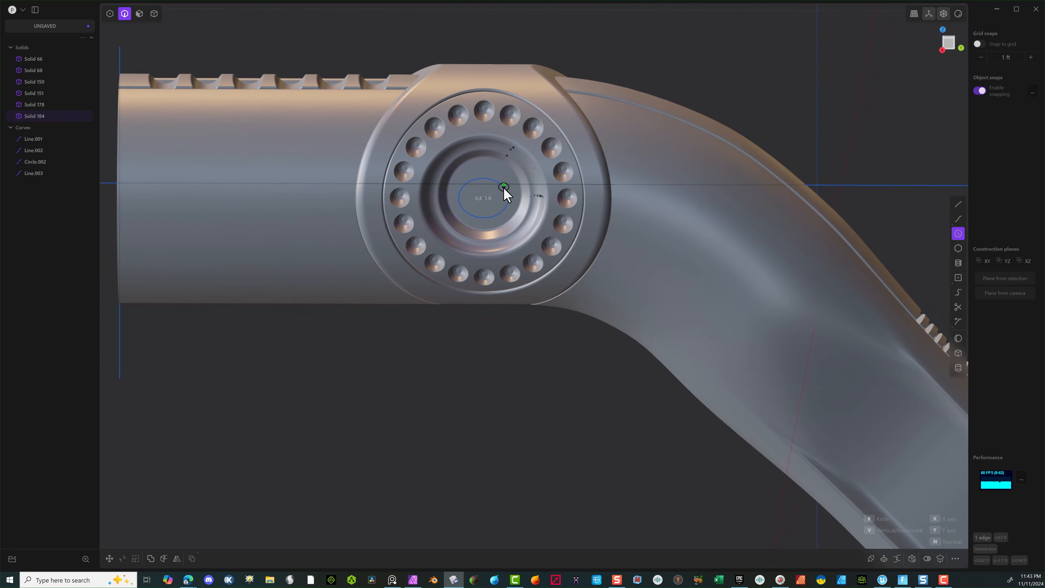
key("Escape")
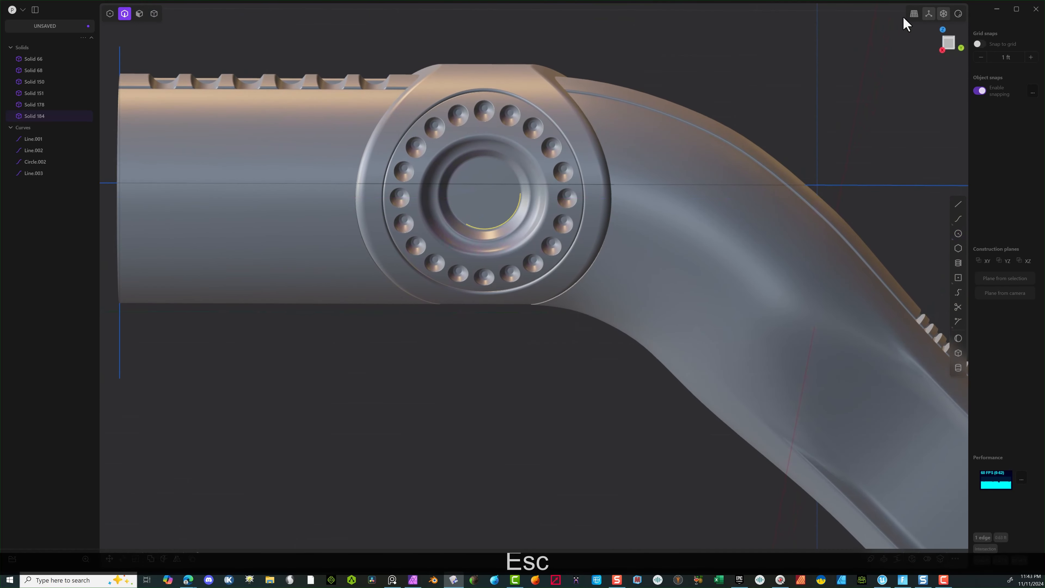
Step: Draw a circle in the right view at the centre of the tapered pocket, slightly smaller than its flat floor
left_click(954, 48)
key("f")
scroll(605, 145, "up", 3)
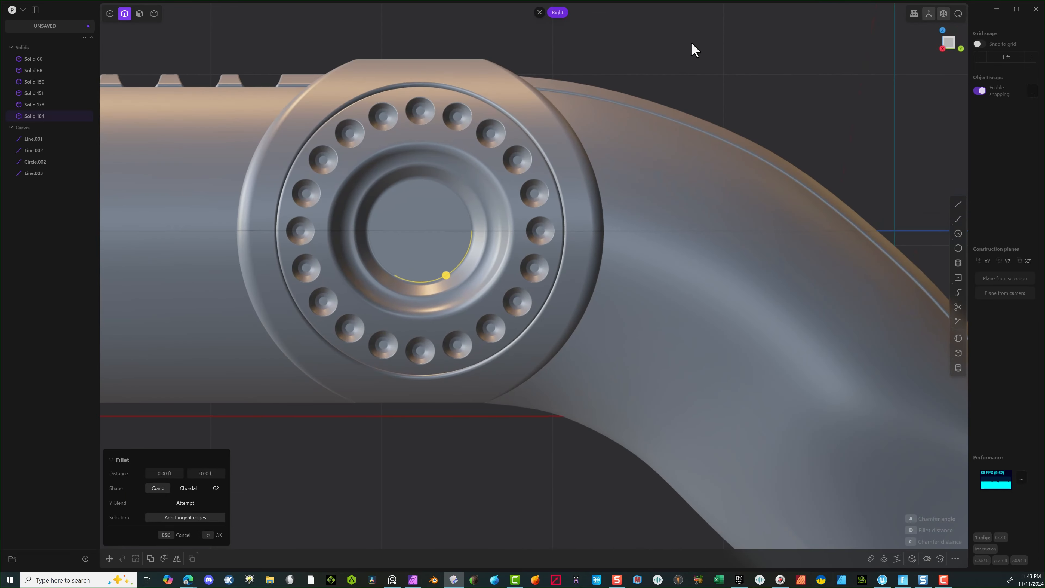
left_click(789, 63)
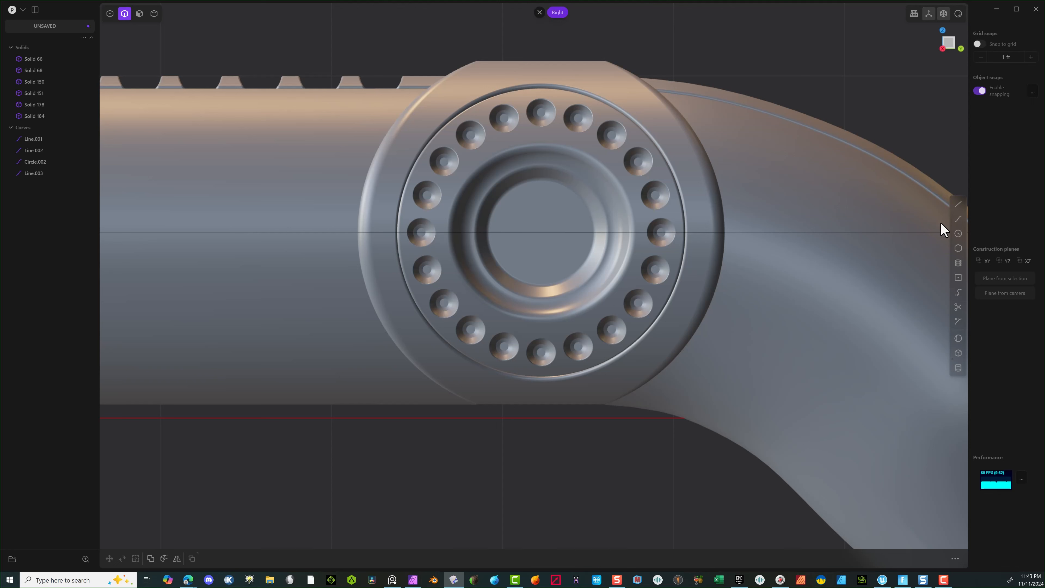
left_click(959, 233)
left_click(548, 233)
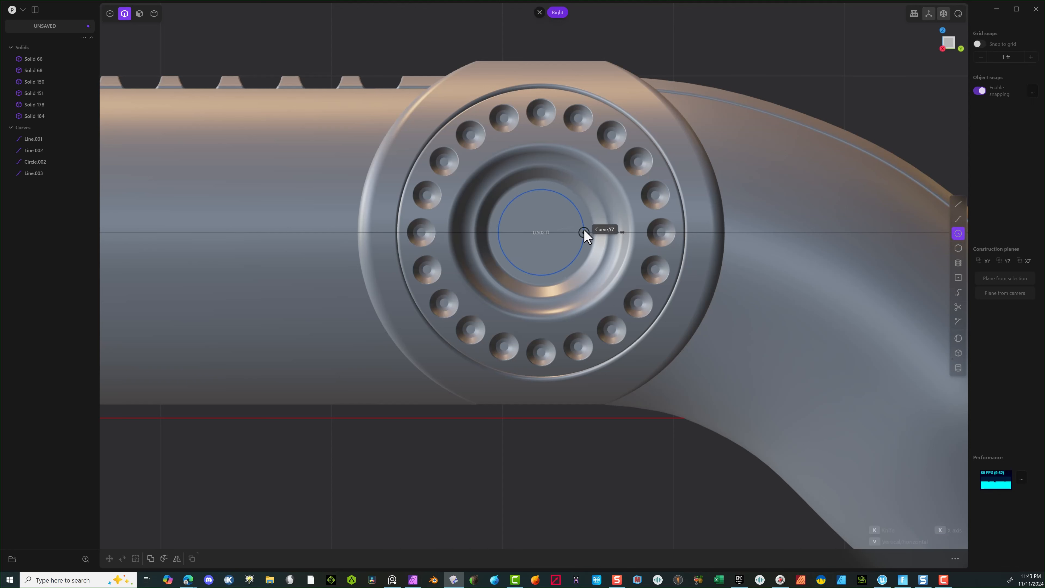
left_click(584, 231)
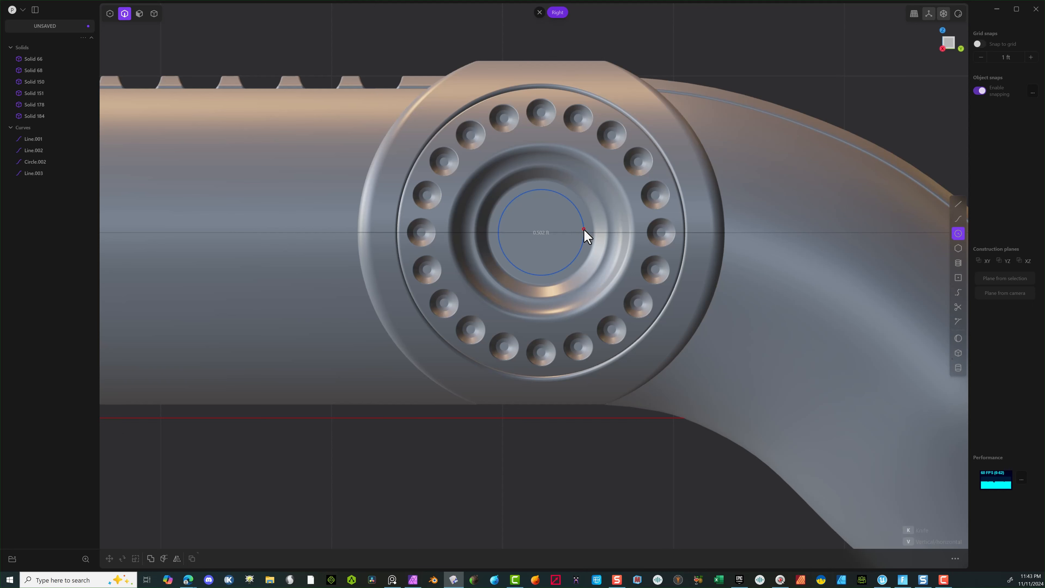
Step: Duplicate the circle and move the copy about -0.203 ft along X into the pocket
middle_click_drag(584, 231, 633, 257)
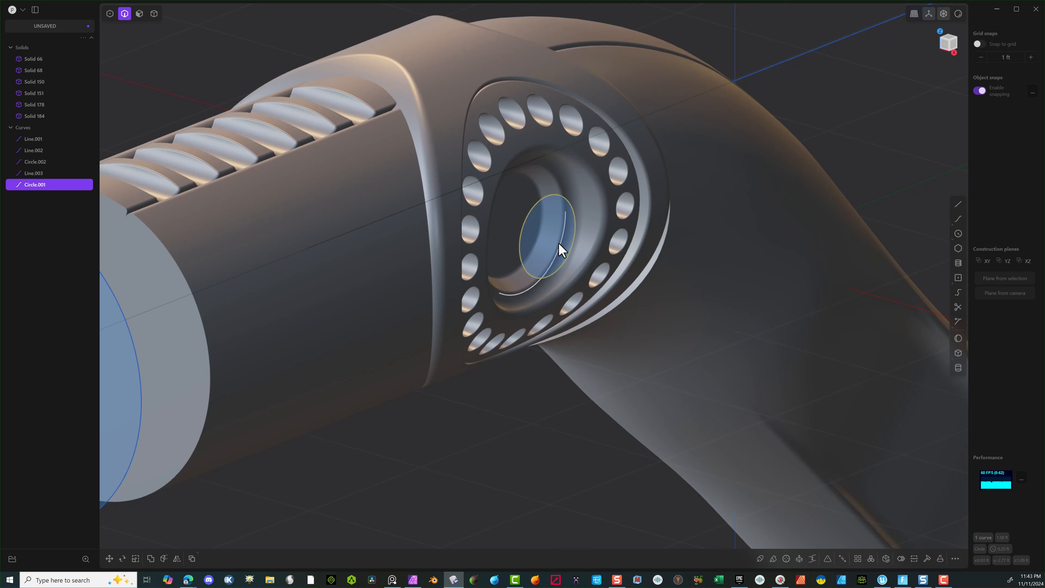
key("shift+d")
left_click_drag(579, 249, 551, 236)
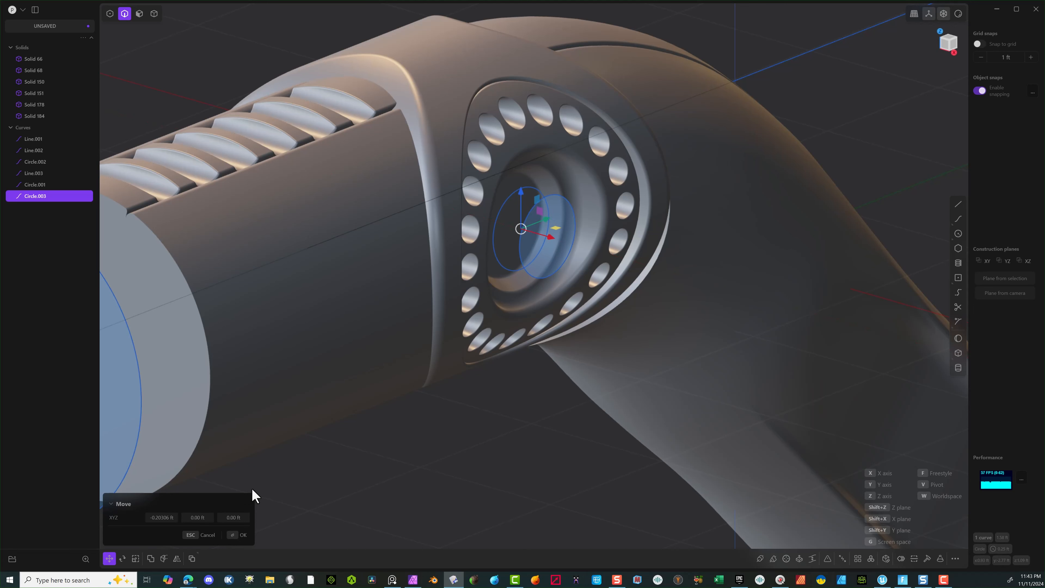
left_click(235, 540)
left_click(392, 458)
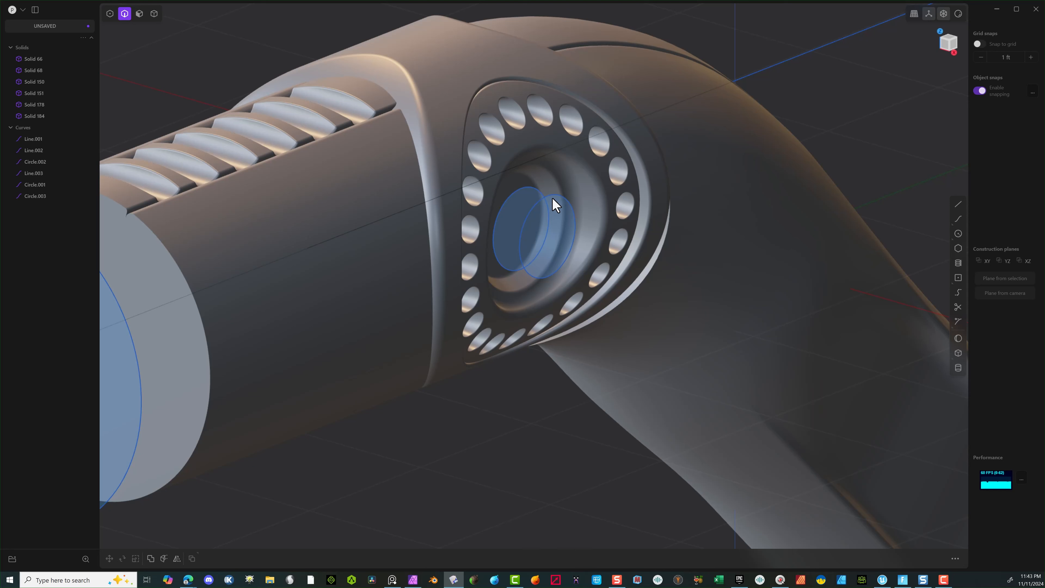
Step: Scale the outer circle up uniformly so it is slightly larger than the inner copy
left_click(555, 194)
key("s")
key("s")
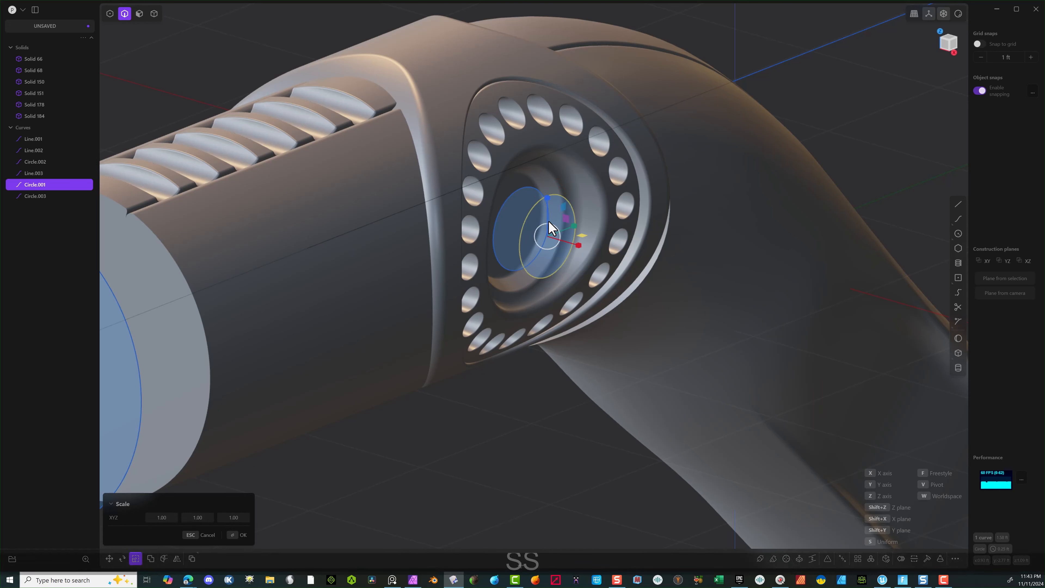
left_click(242, 535)
key("Escape")
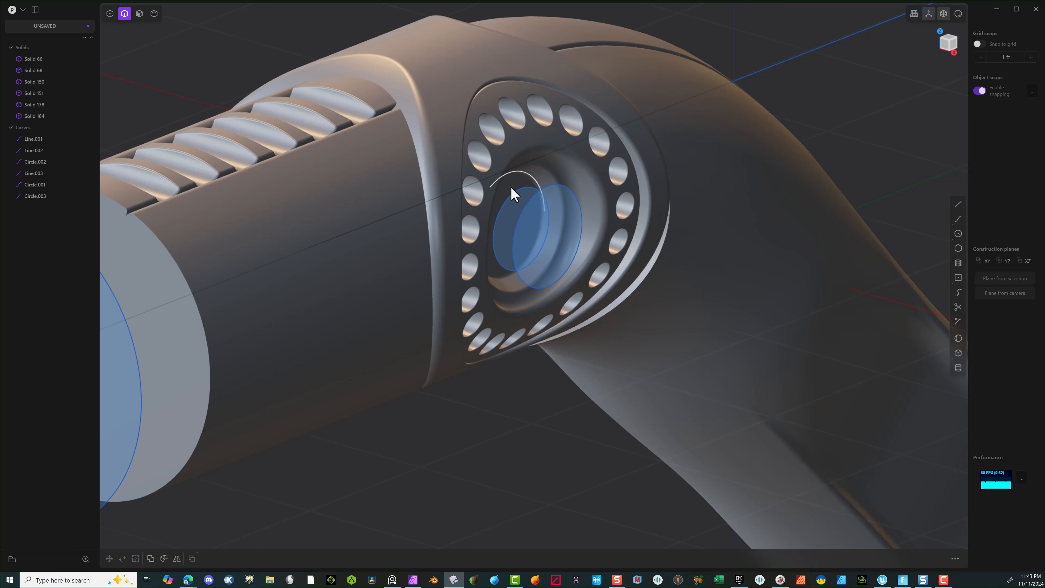
Step: Loft the two circle regions together into a tapered plug in the pocket
left_click(139, 13)
left_click(546, 217)
key("e")
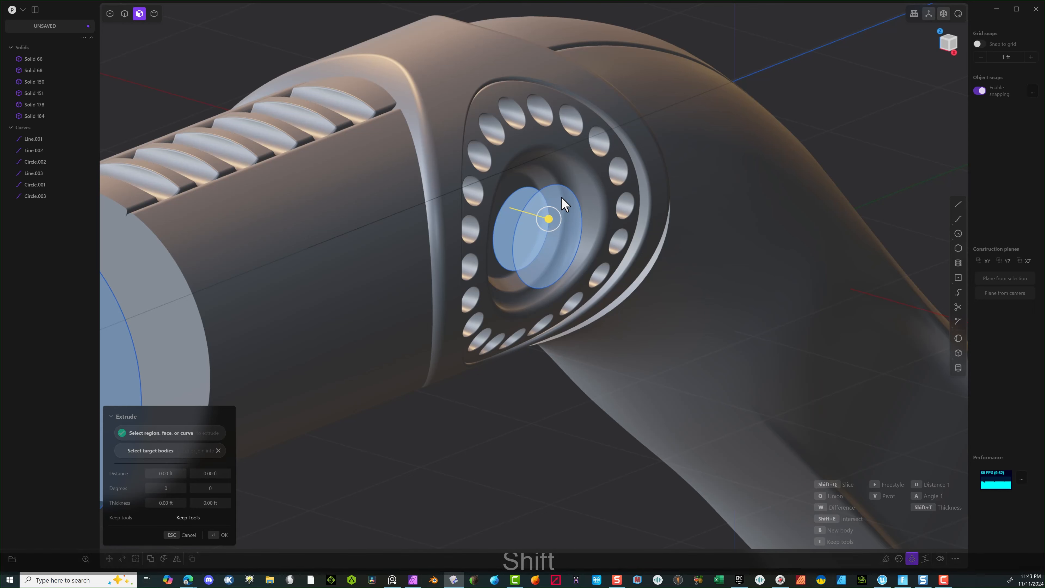
left_click(561, 196, "shift")
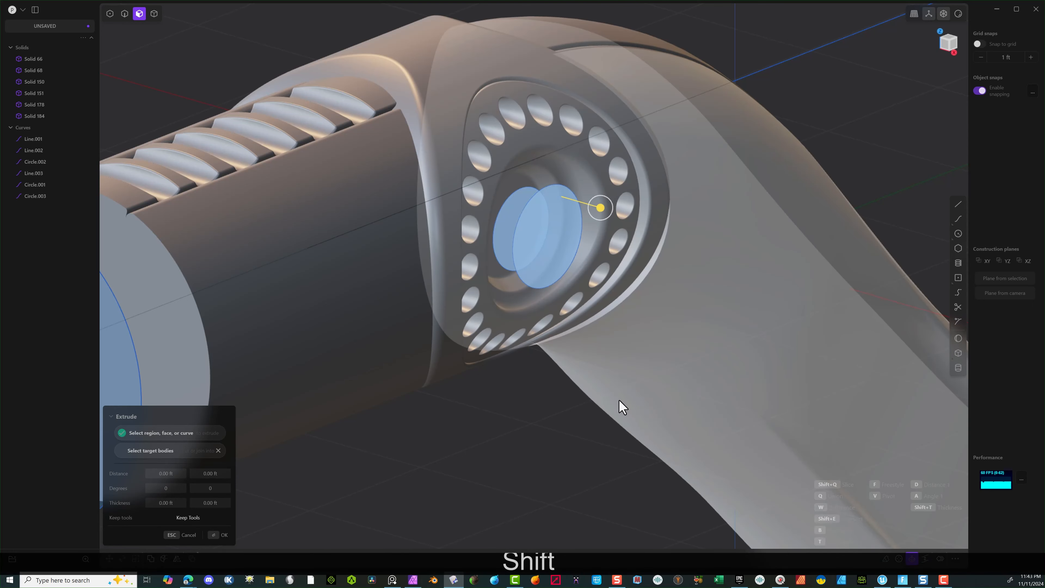
key("l")
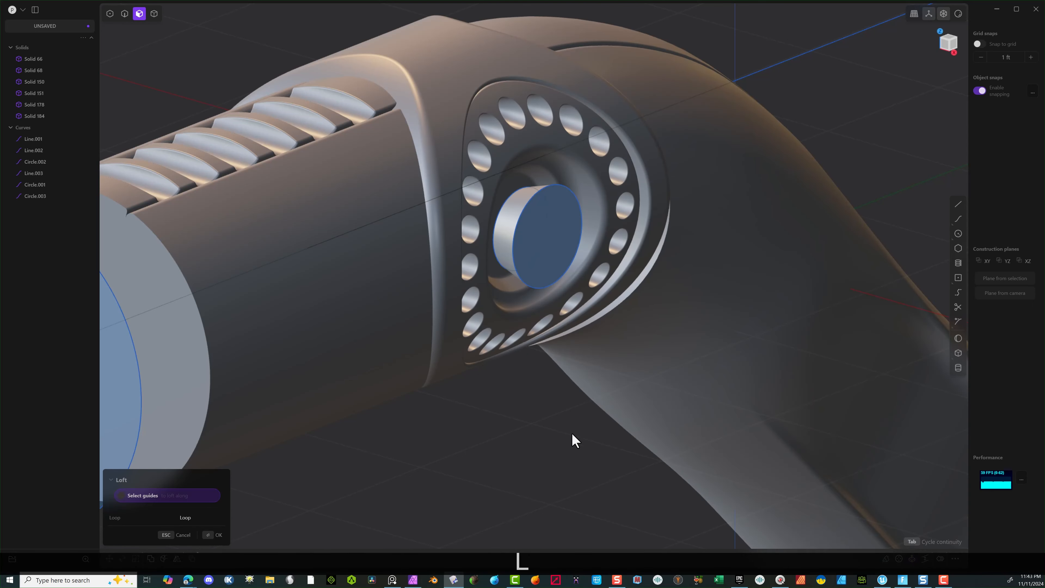
left_click(212, 536)
Step: Delete the two construction circles used for the loft, keeping the tapered plug
left_click(125, 14)
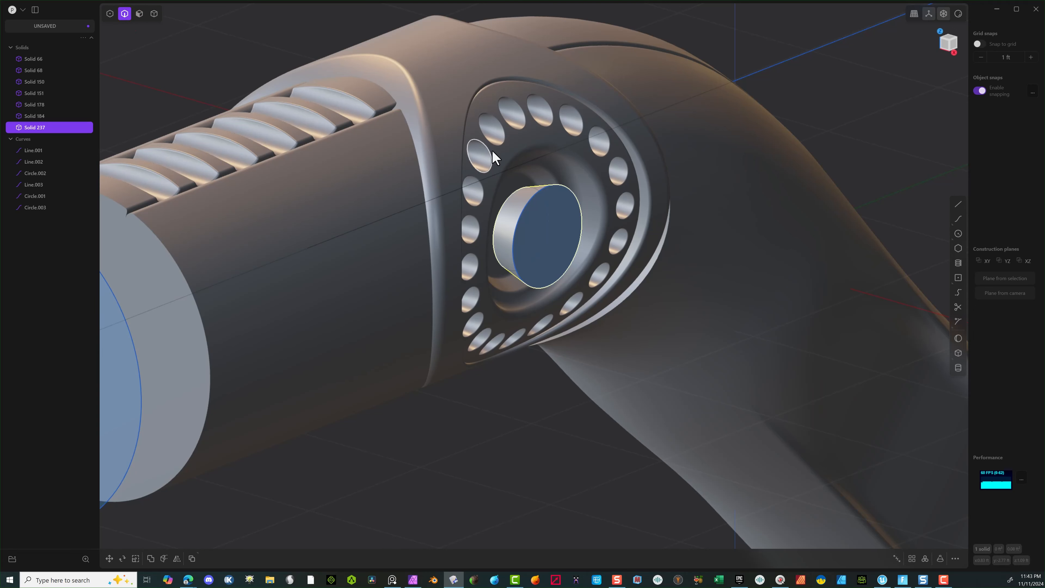
left_click(513, 189)
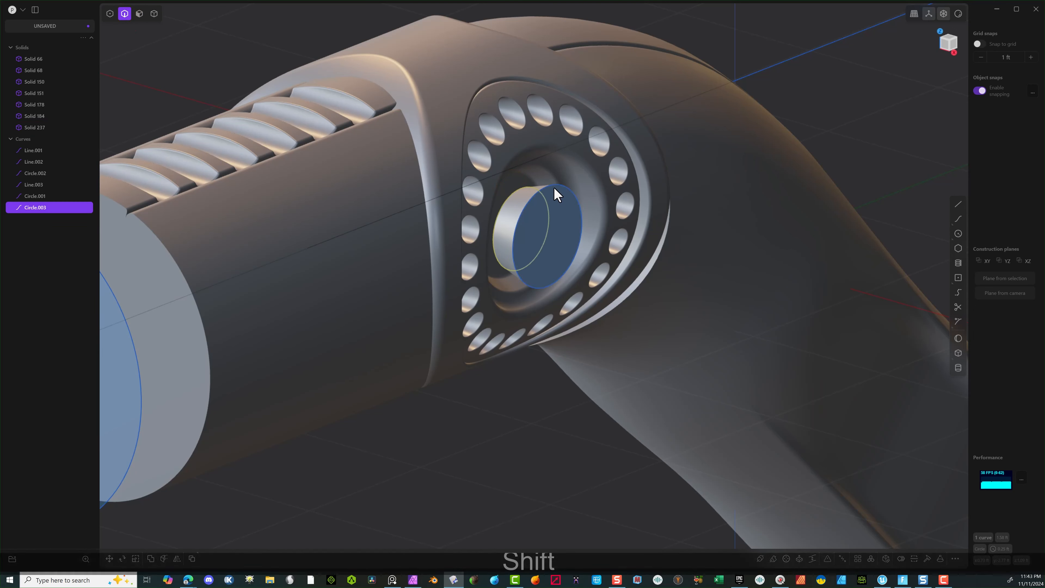
left_click(554, 188, "shift")
key("Delete")
middle_click_drag(612, 345, 619, 351)
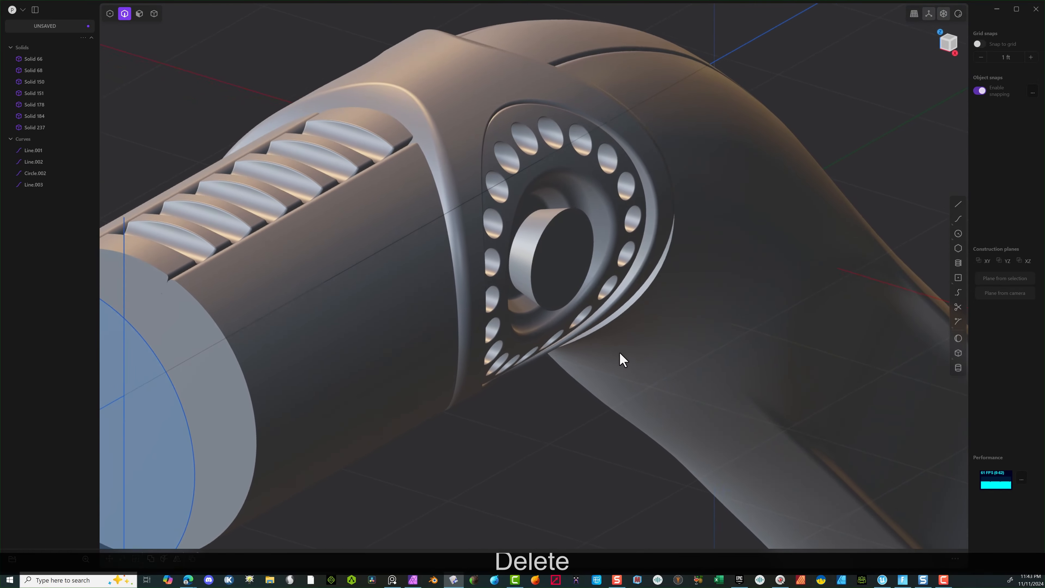
Step: Examine how the tapered plug sits within the round panel's pocket from several distances and angles
scroll(594, 243, "down", 1)
scroll(594, 243, "up", 2)
scroll(693, 212, "down", 1)
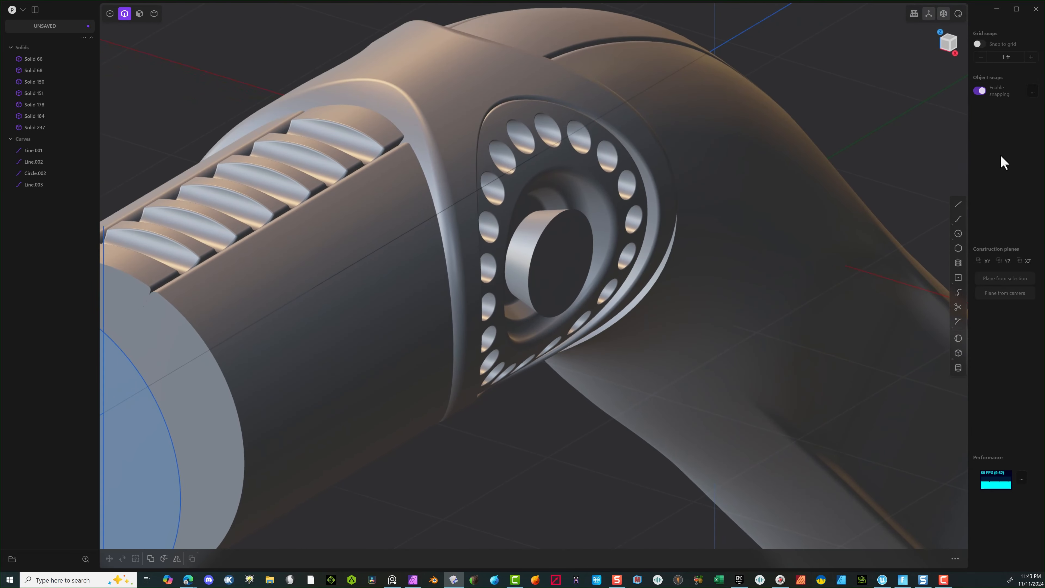
scroll(695, 206, "down", 2)
middle_click_drag(739, 216, 616, 129)
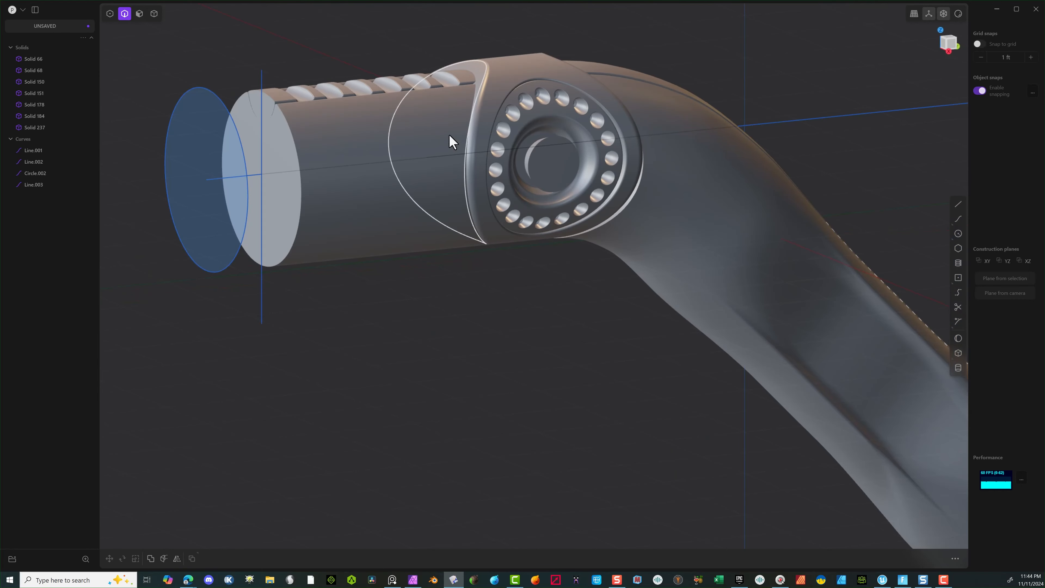
scroll(284, 122, "up", 1)
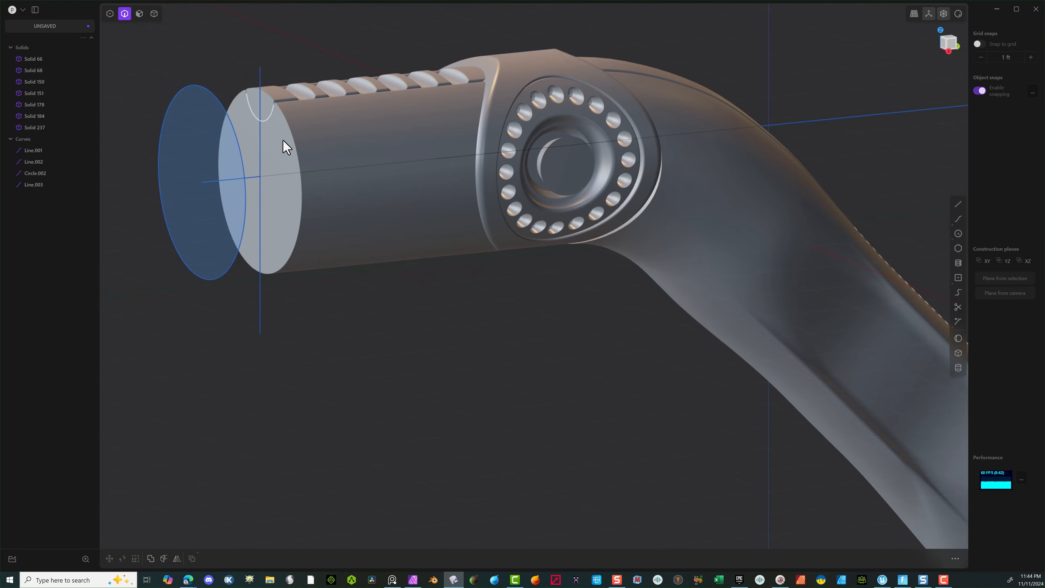
middle_click_drag(483, 128, 525, 150)
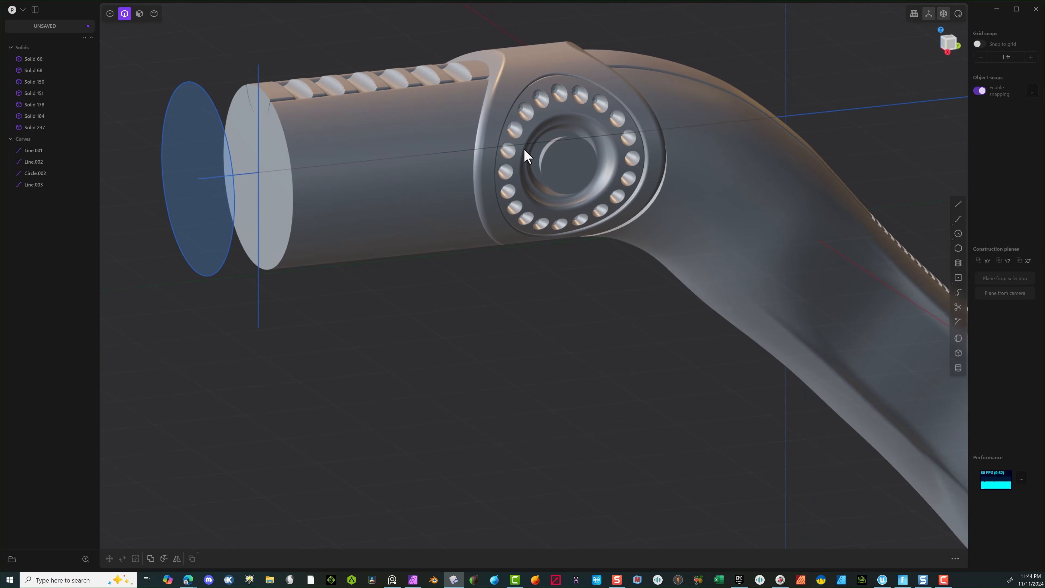
scroll(651, 112, "up", 2)
scroll(625, 122, "up", 3)
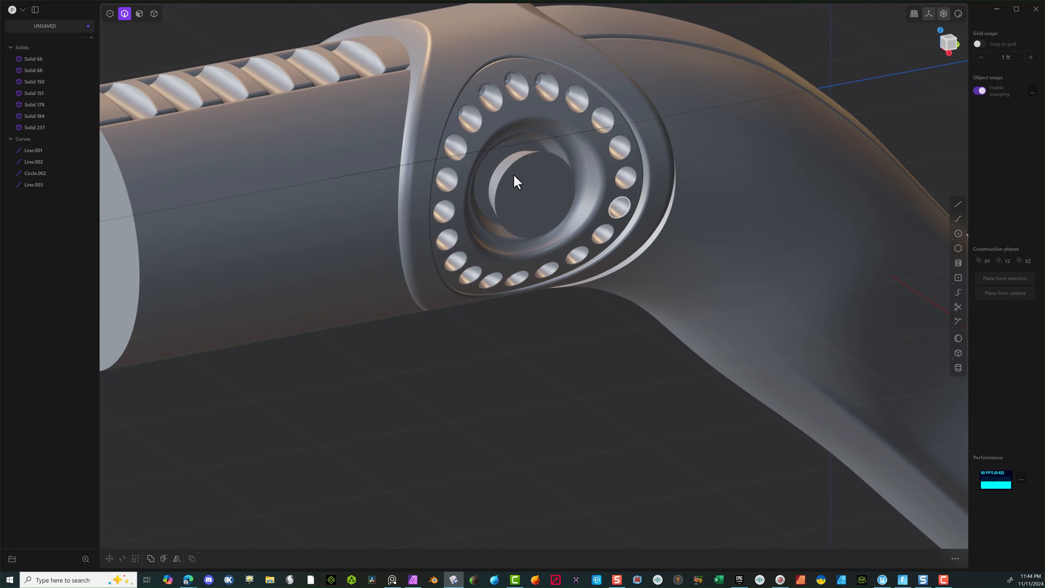
Step: Hide every solid except the tapered plug to isolate it
left_click(153, 14)
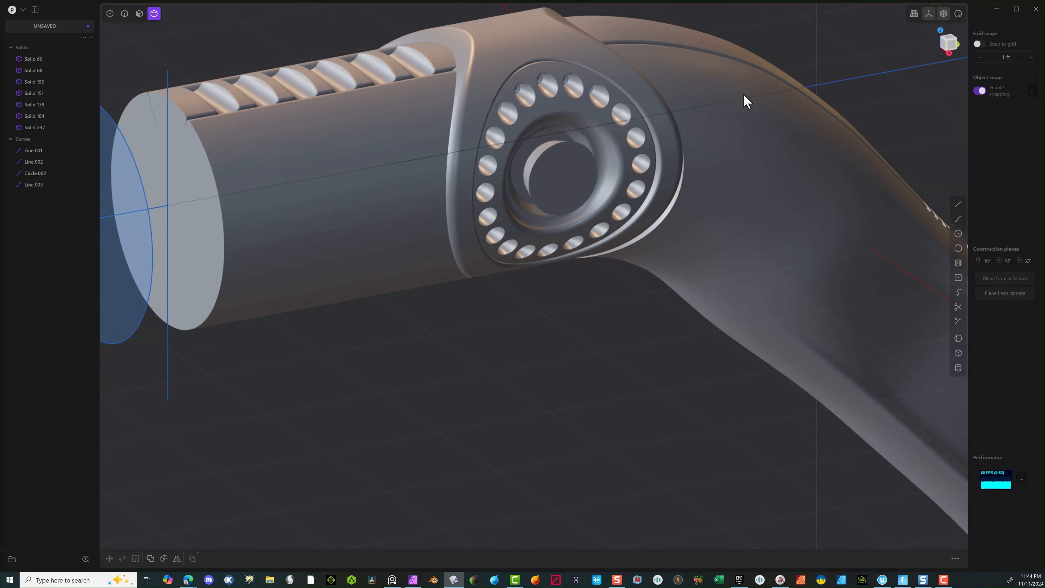
left_click(491, 94)
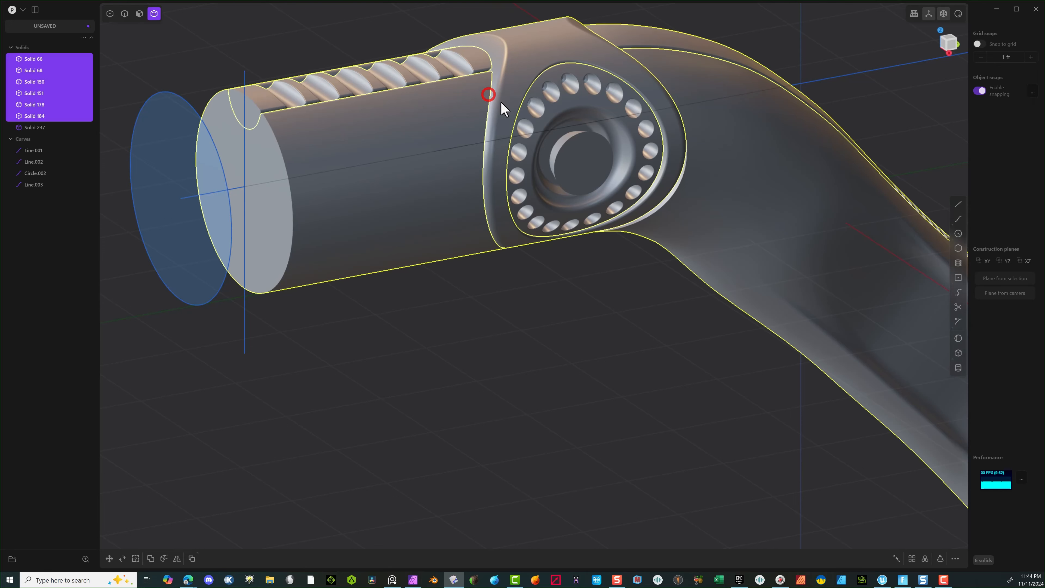
key("h")
mouse_move(514, 111)
middle_mouse_down()
mouse_move(534, 143)
mouse_move(732, 140)
mouse_move(518, 155)
mouse_move(427, 94)
mouse_move(501, 124)
mouse_move(518, 109)
middle_mouse_up()
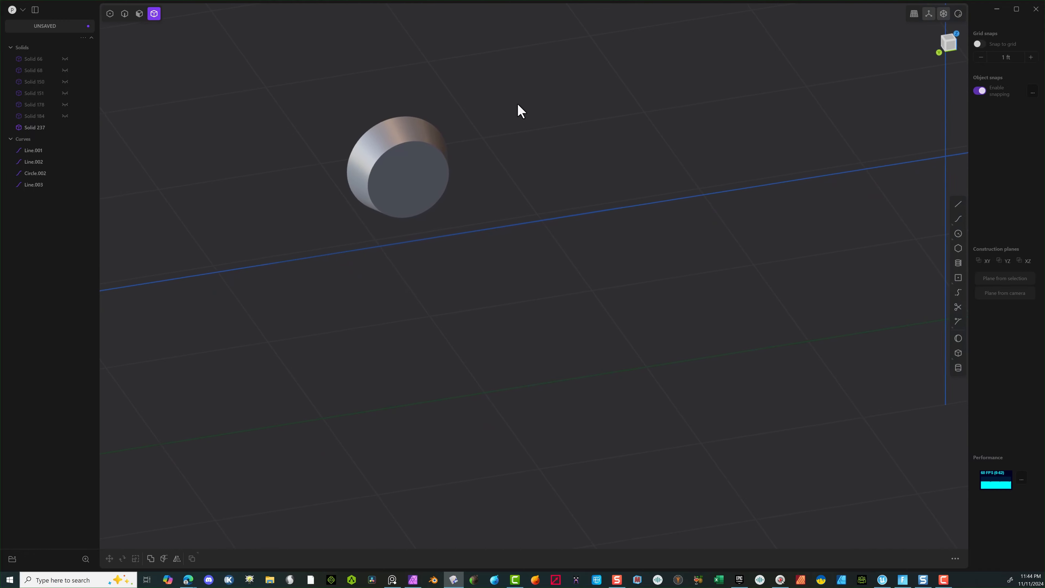
Step: Draw an upright centred rectangle about 0.05 ft wide in the left view, across the upper rim of the plug's narrow end
left_click(959, 278)
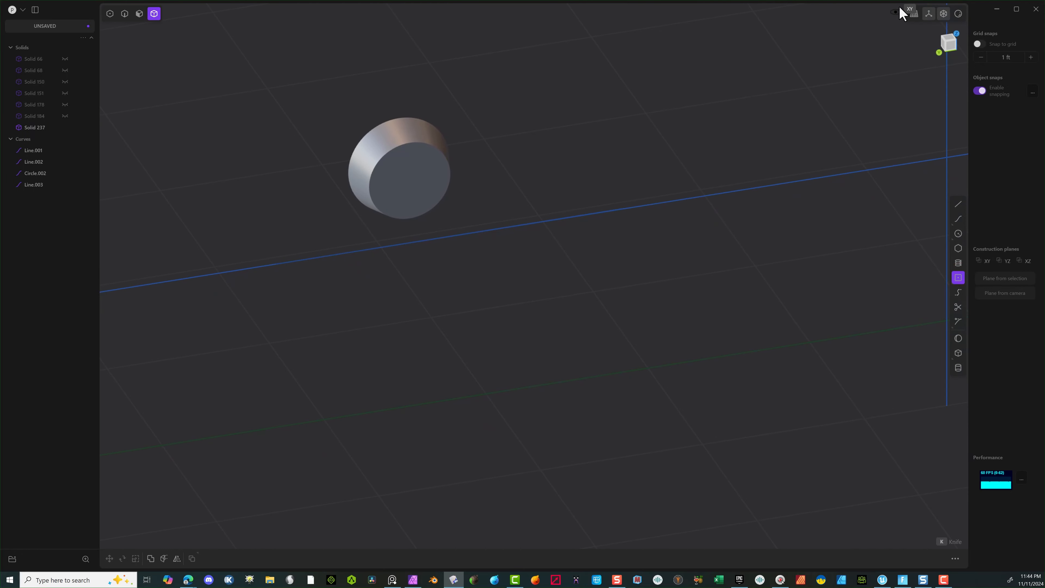
left_click(951, 51)
scroll(390, 161, "up", 10)
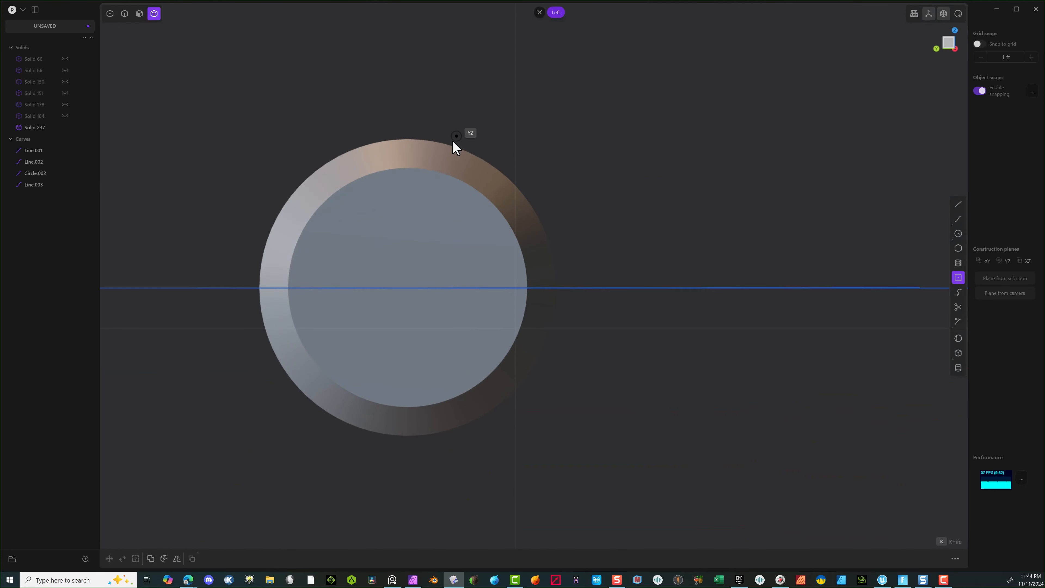
scroll(452, 140, "up", 2)
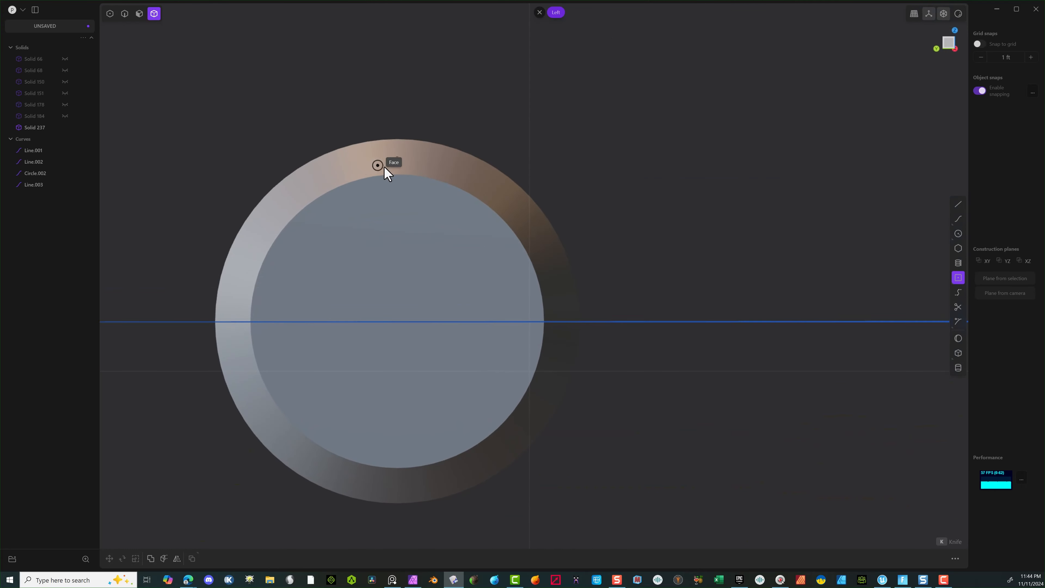
left_click(397, 178)
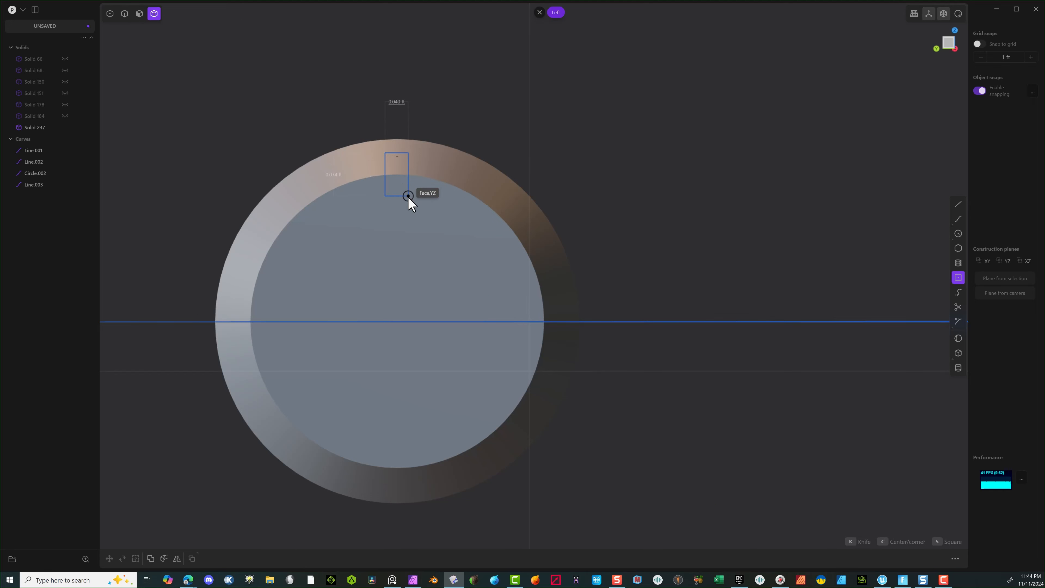
left_click(408, 196)
Step: Duplicate the rectangle and move the copy in Freestyle mode onto the upper rim of the plug's wide end
right_click_drag(450, 140, 341, 162)
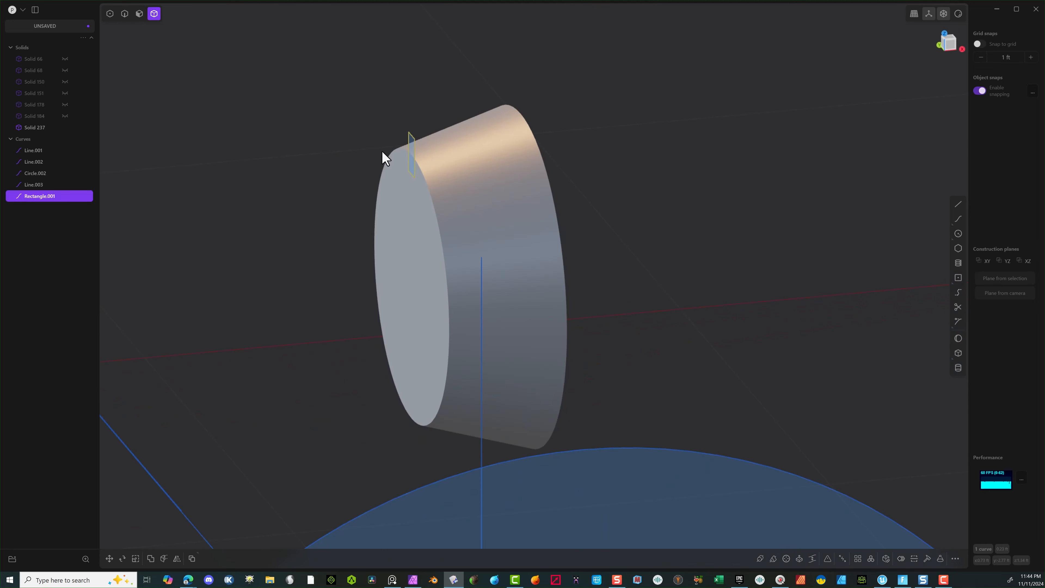
key("shift")
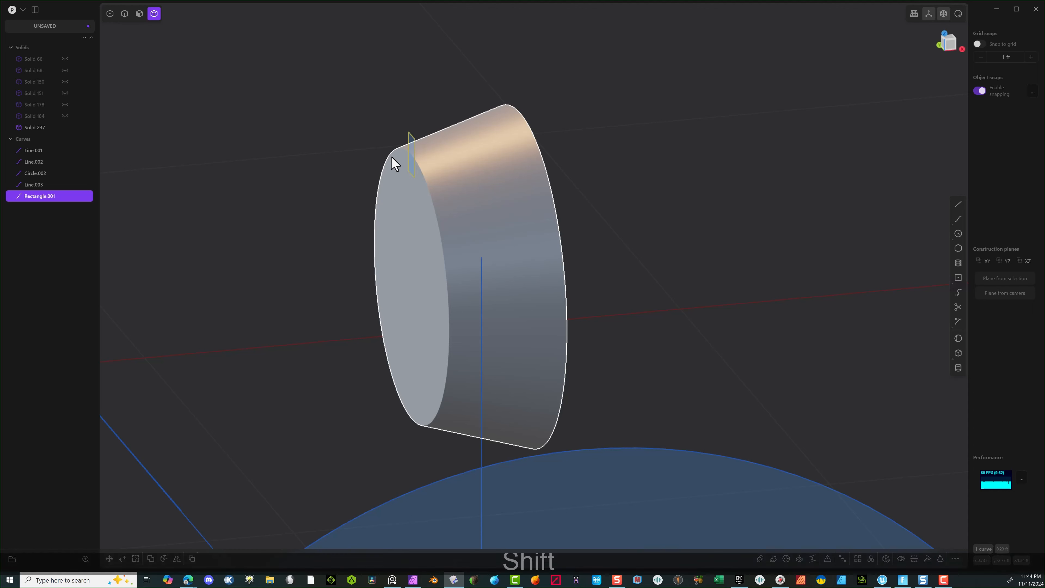
key("shift+d")
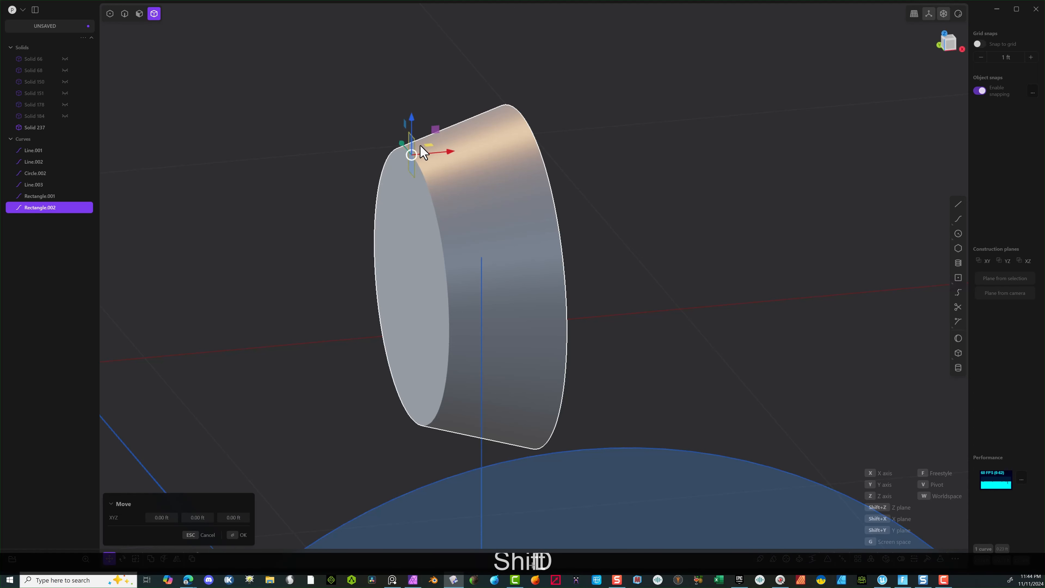
key("g")
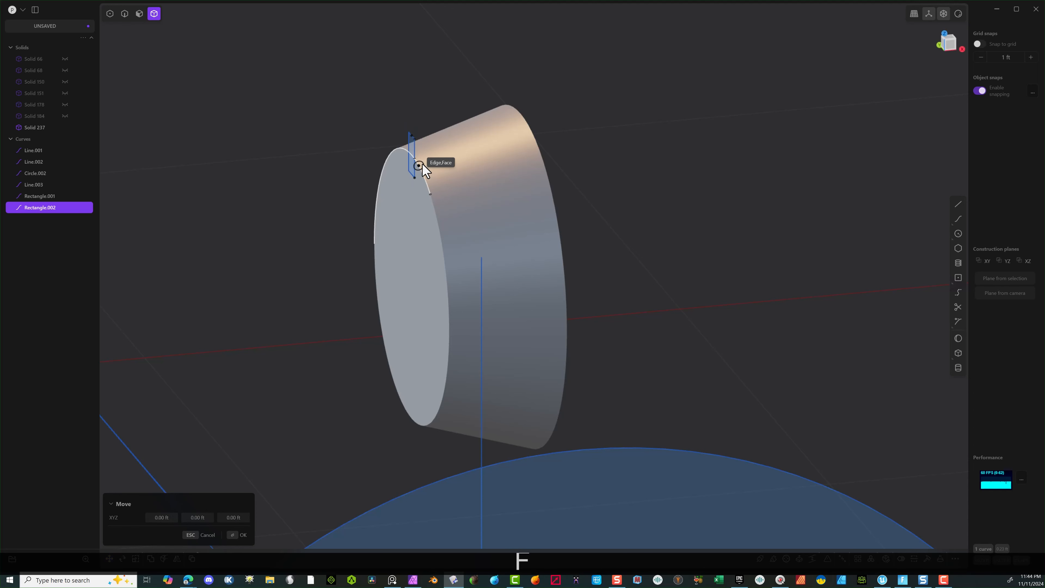
middle_click_drag(438, 159, 467, 165)
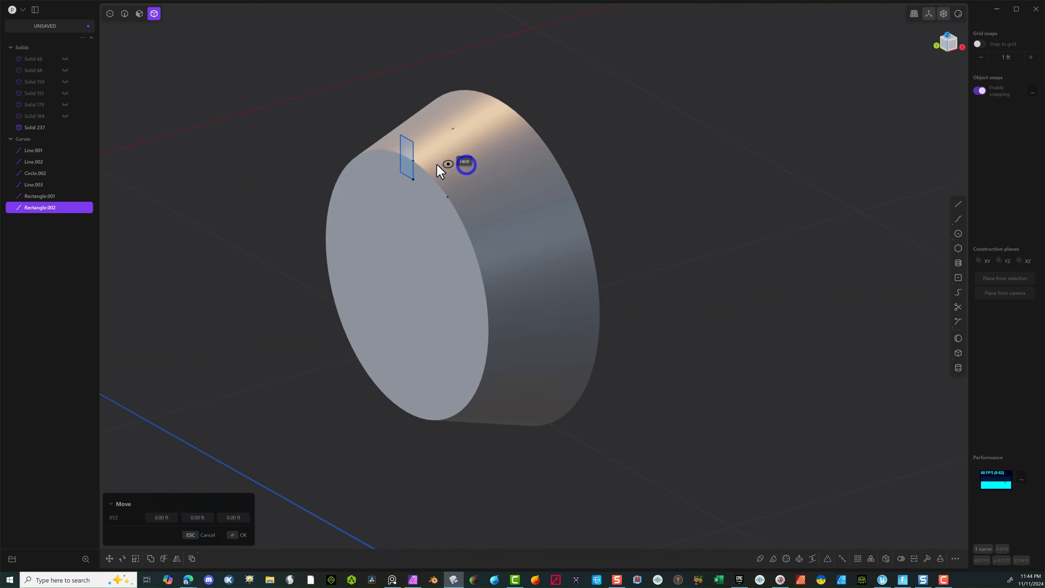
left_click(405, 157)
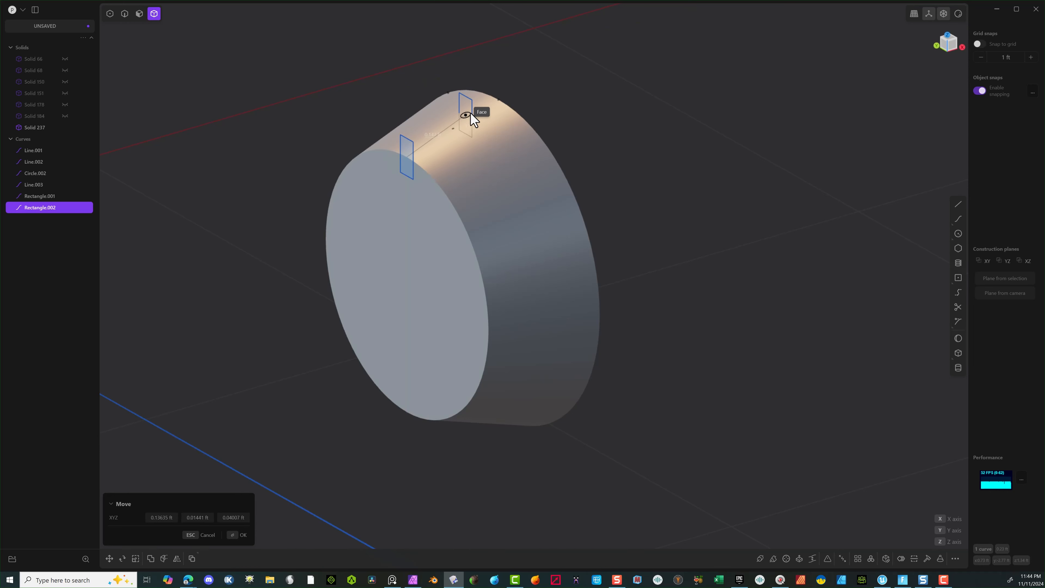
left_click(497, 101)
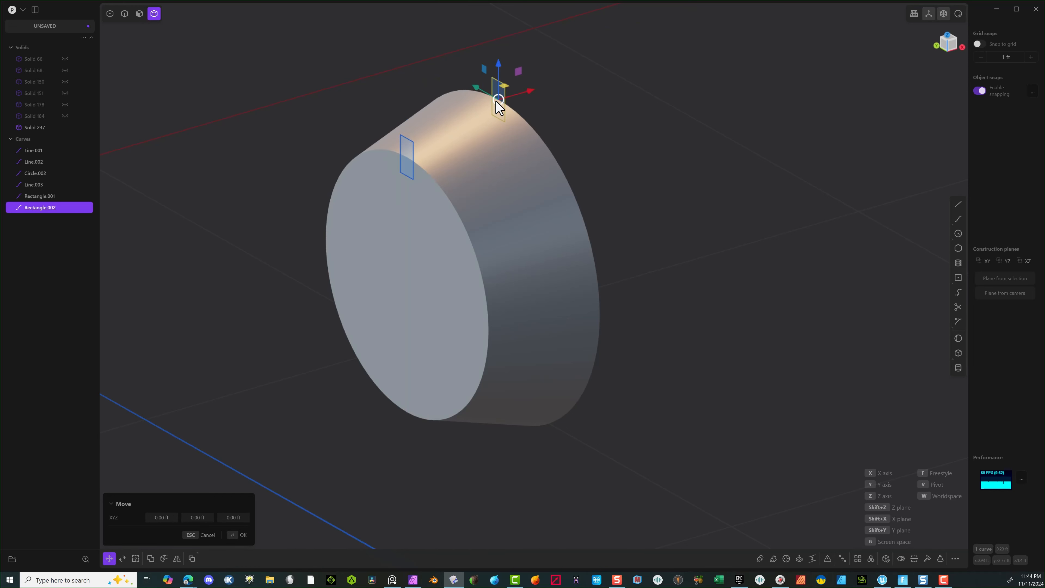
key("Return")
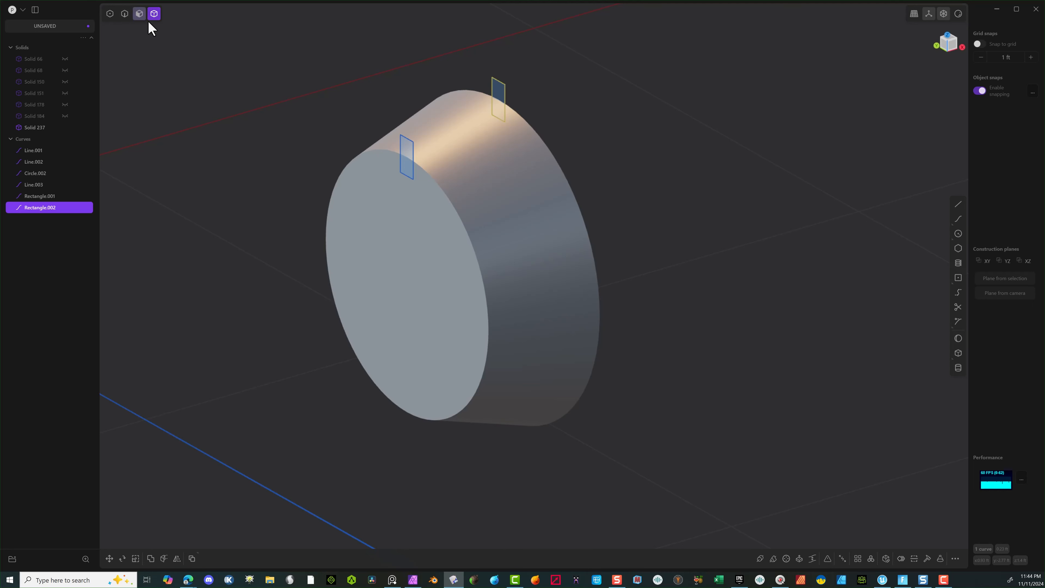
Step: Loft the two rectangle regions on the plug's upper rim into a solid bar running along its tapered side
left_click(408, 156)
key("e")
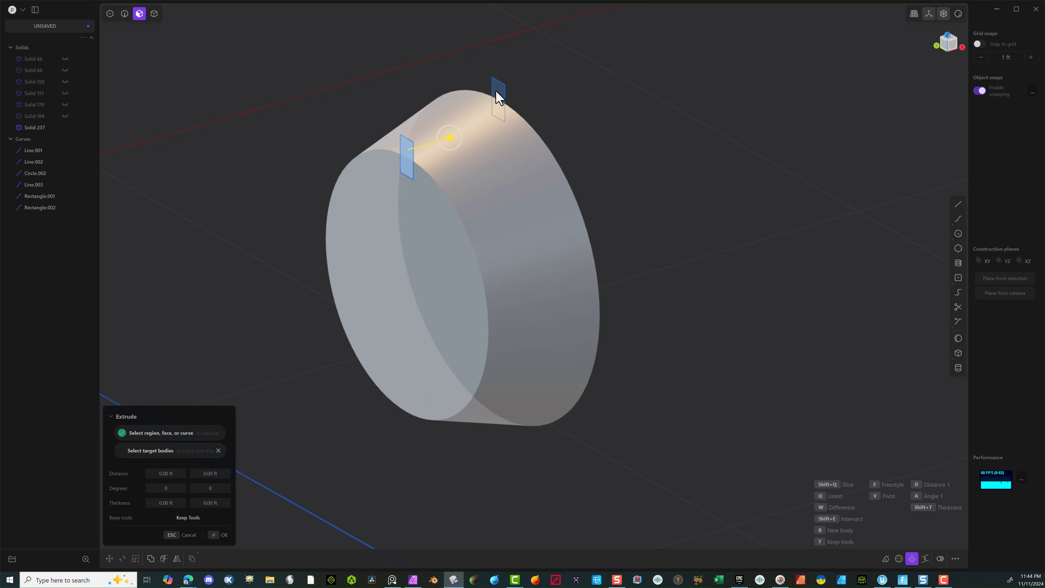
left_click(499, 95, "shift")
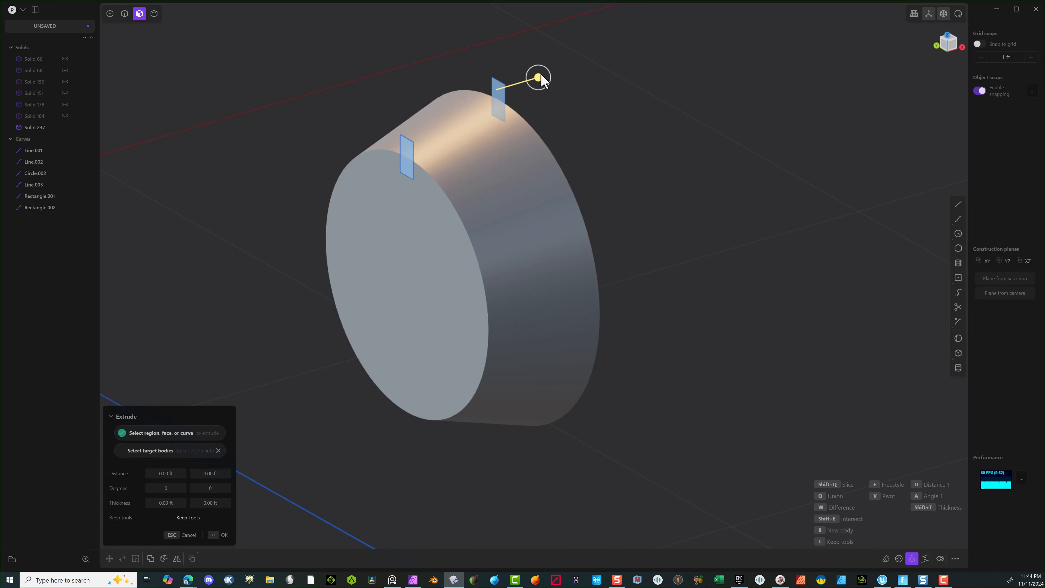
key("l")
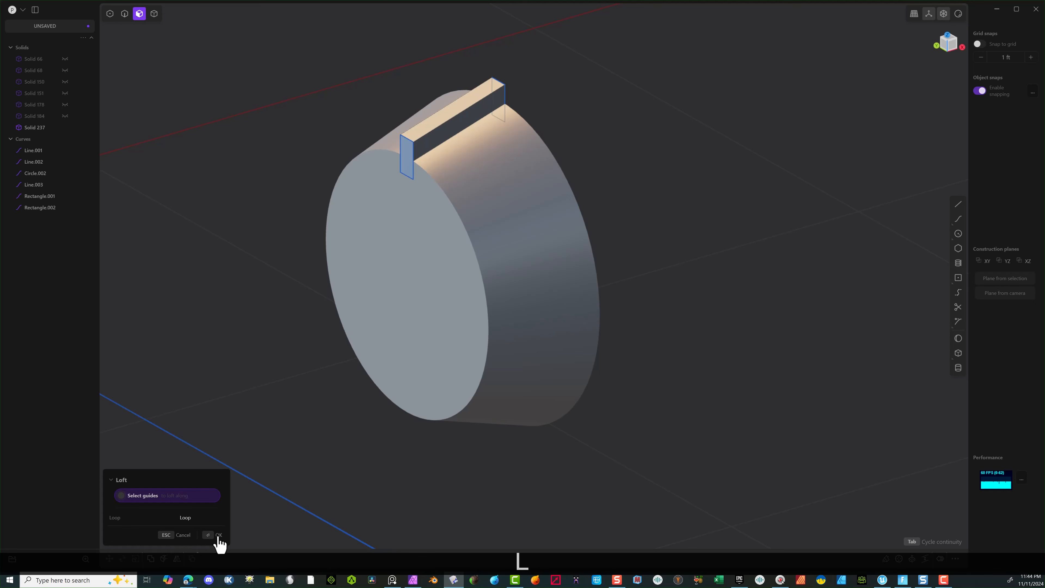
left_click(216, 535)
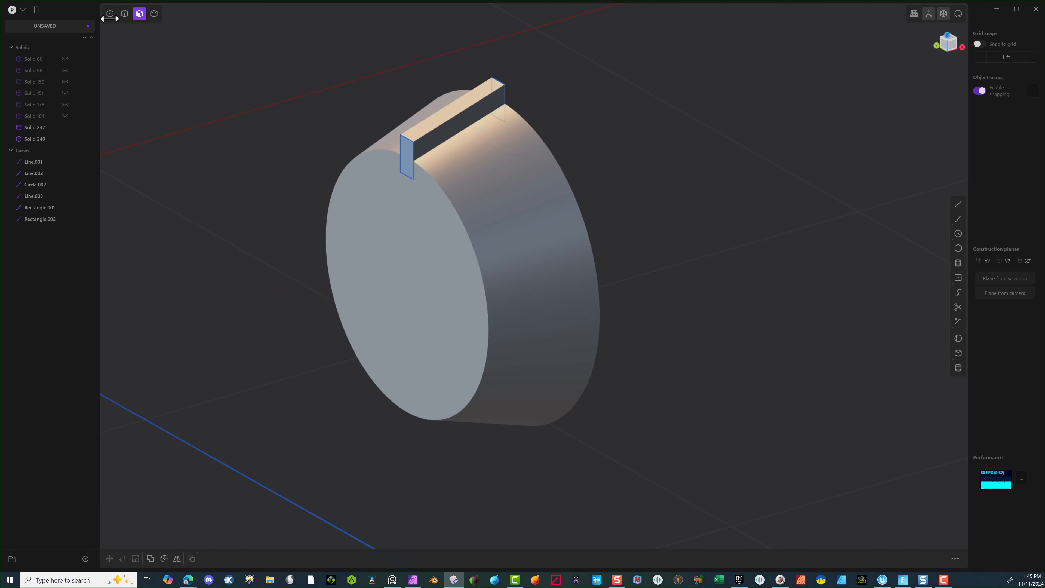
Step: Delete the two rectangle curves at the ends of the lofted bar
left_click(124, 14)
left_click(400, 143)
left_click(399, 142)
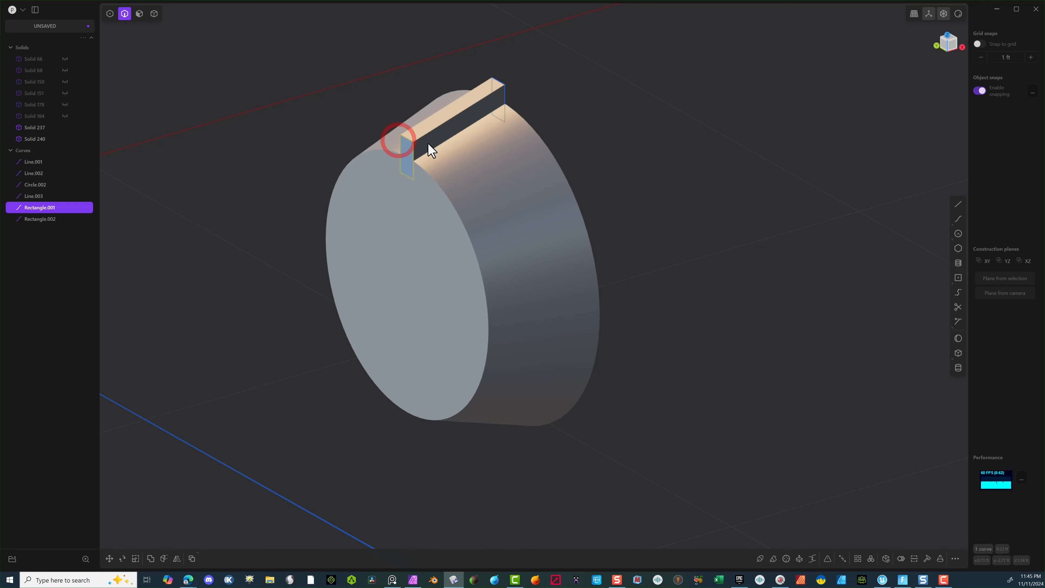
key("Delete")
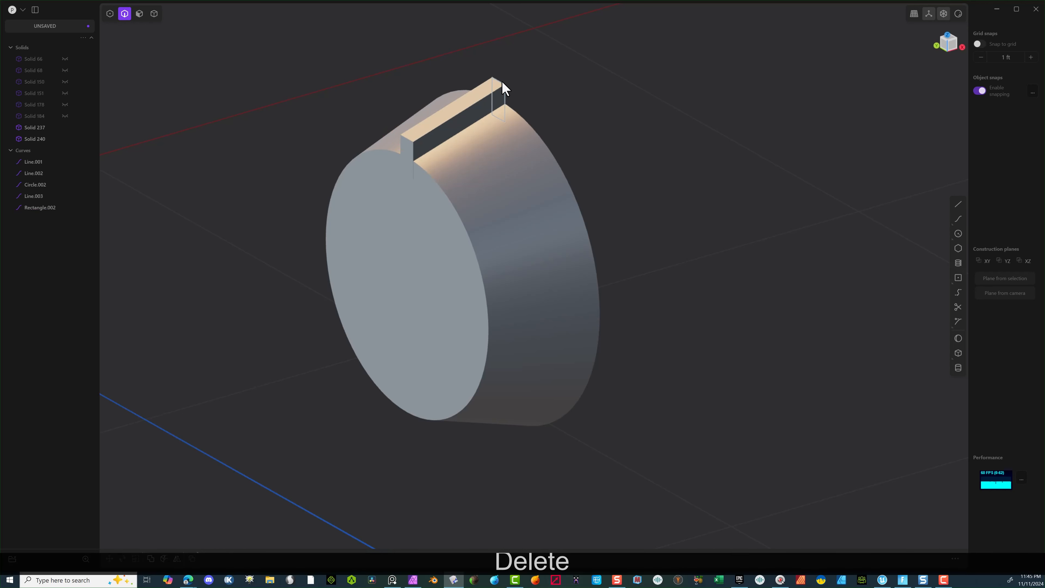
left_click(501, 82)
key("Delete")
Step: Offset the bar's end face outward so the bar extends past the plug's narrow end
left_click(139, 14)
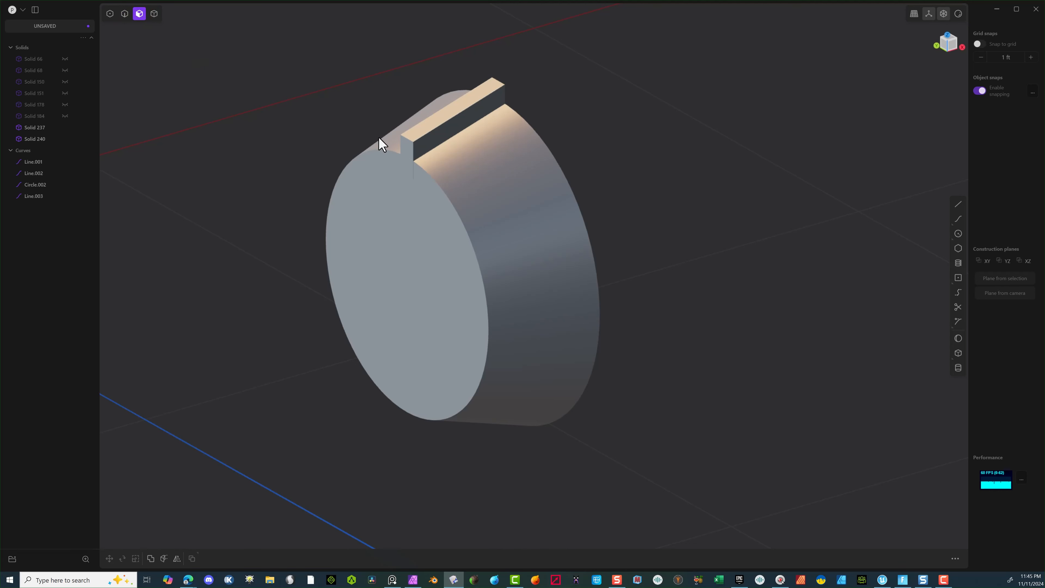
left_click(409, 153)
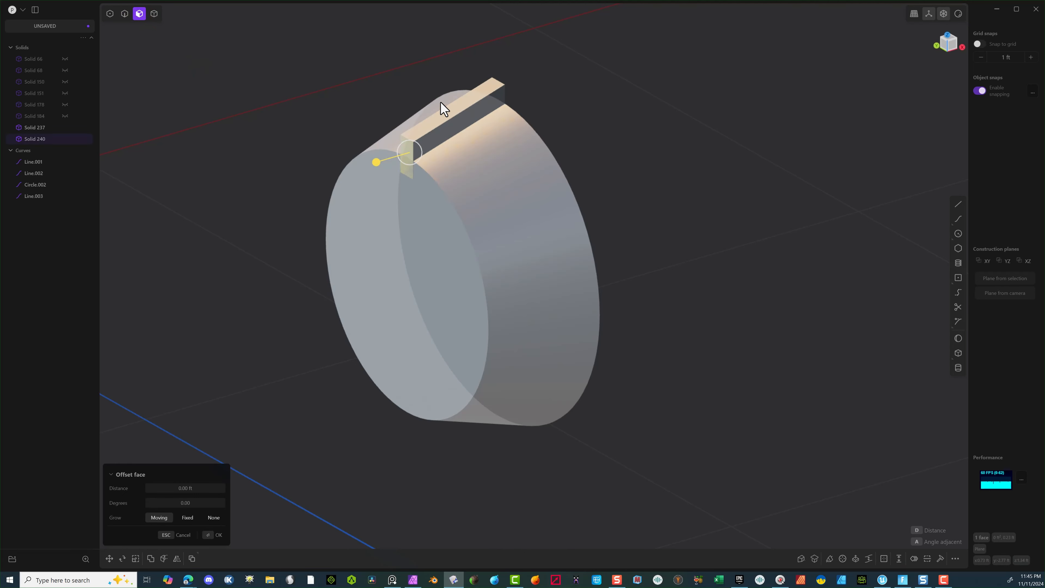
key("e")
left_click_drag(360, 171, 336, 190)
key("ctrl+z")
middle_click_drag(358, 383, 301, 390)
left_click(299, 388)
Step: Offset the bar's other end face outward by about 0.029 ft, past the plug's wide end
middle_click_drag(342, 359, 294, 355)
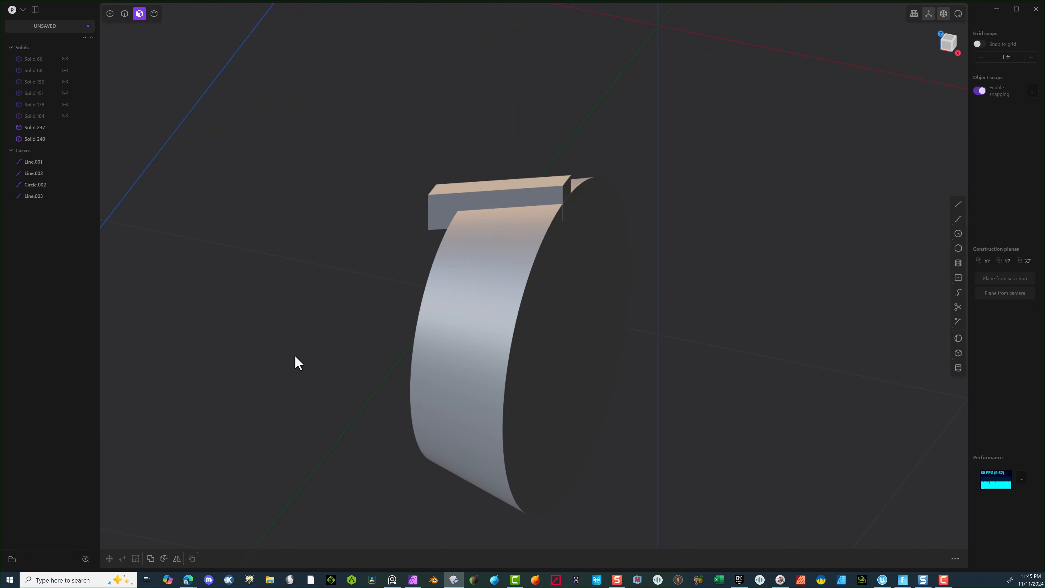
left_click(291, 351)
left_click(568, 189)
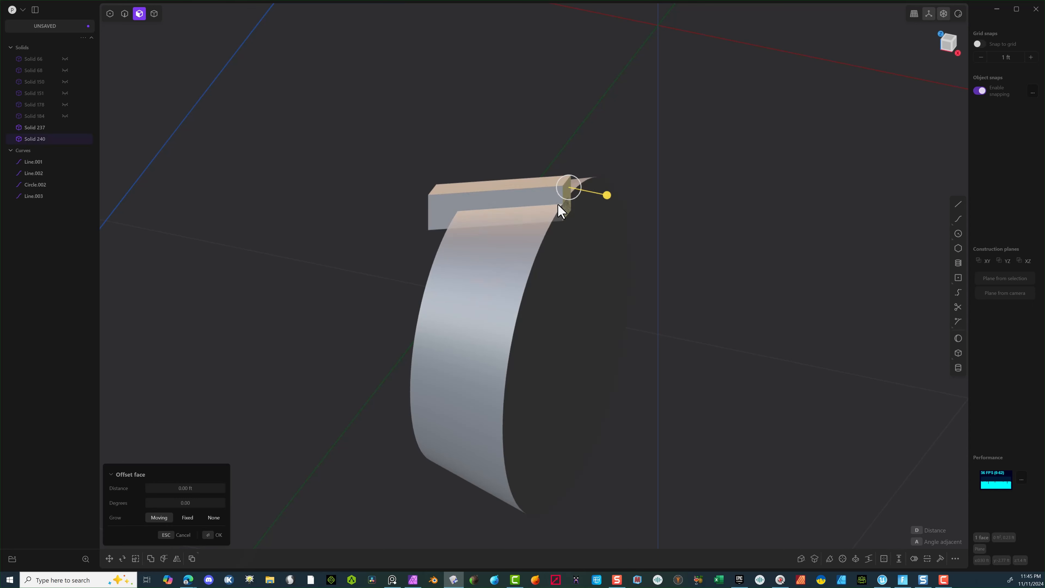
left_click_drag(605, 196, 620, 194)
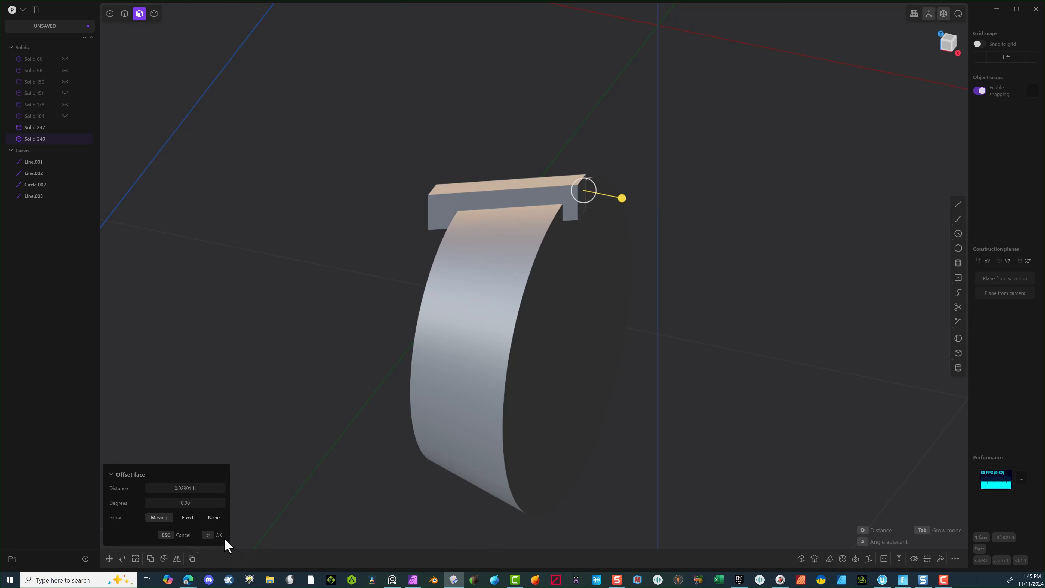
left_click(271, 365)
Step: Try to chamfer one long lower edge of the bar by about 0.018 ft
middle_click_drag(433, 243, 443, 129)
left_click(125, 14)
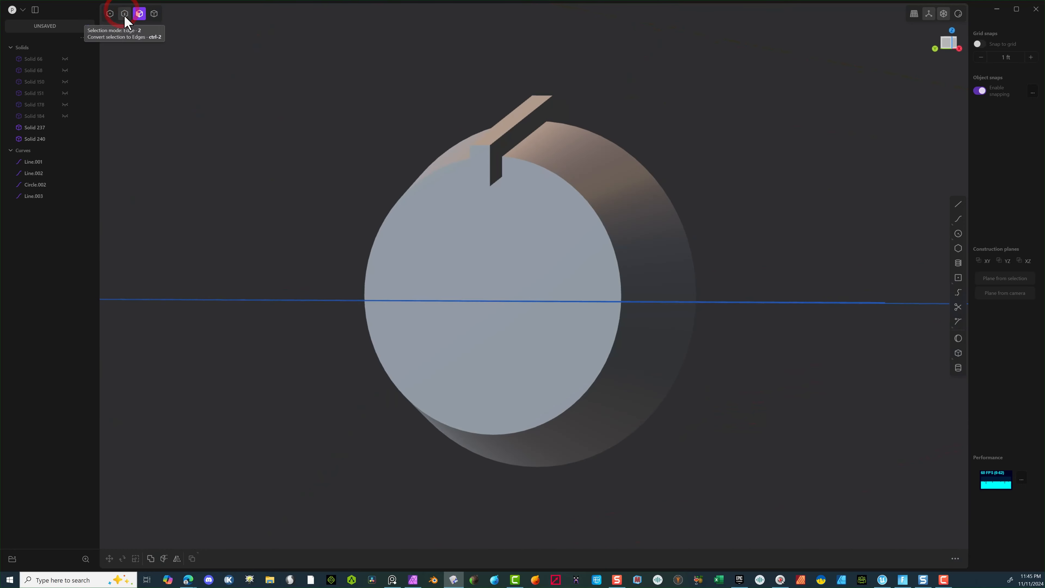
middle_click_drag(260, 90, 302, 97)
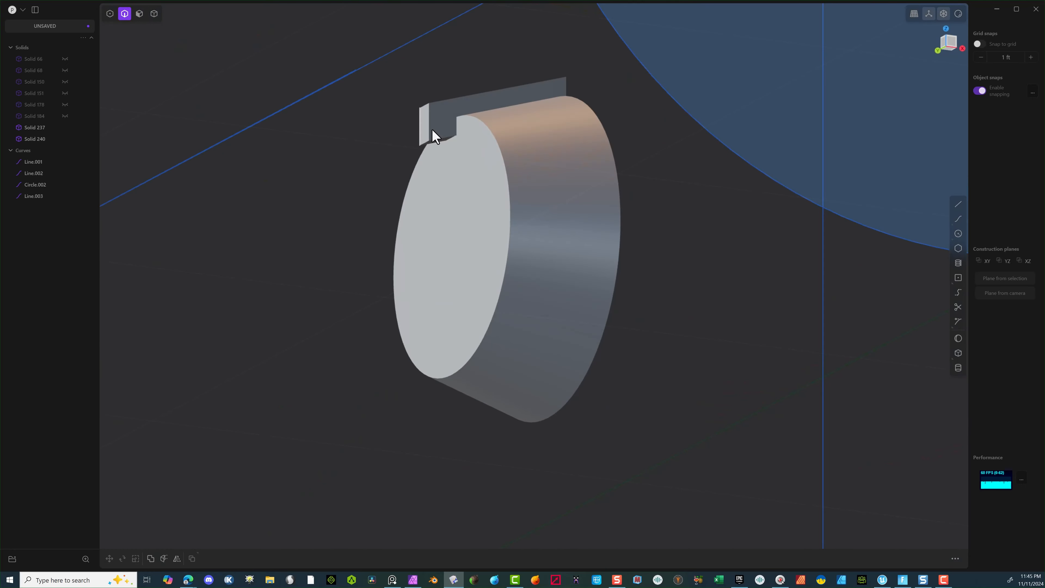
left_click(443, 137)
key("f")
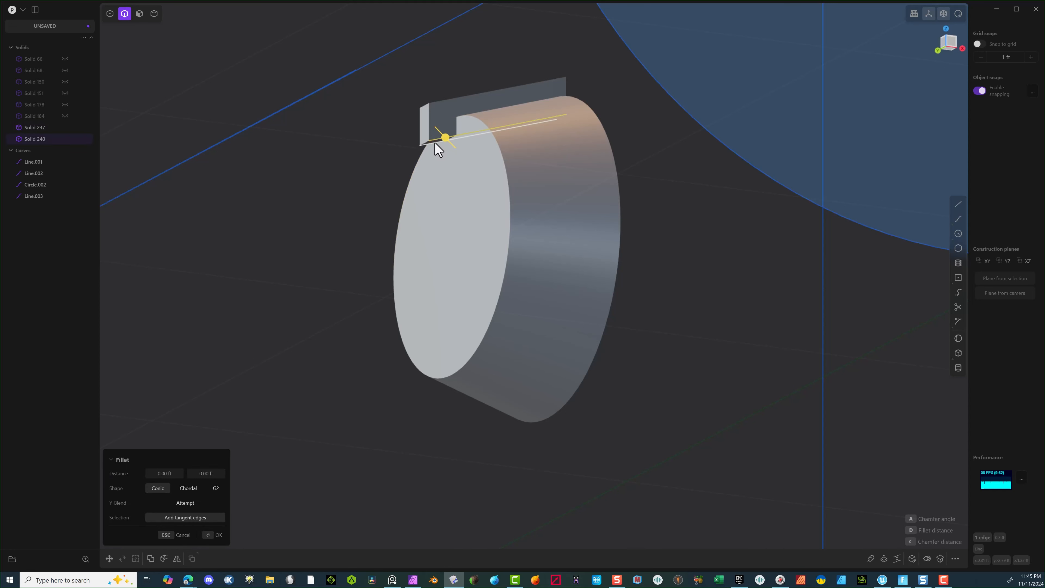
key("shift")
left_click_drag(433, 138, 437, 125)
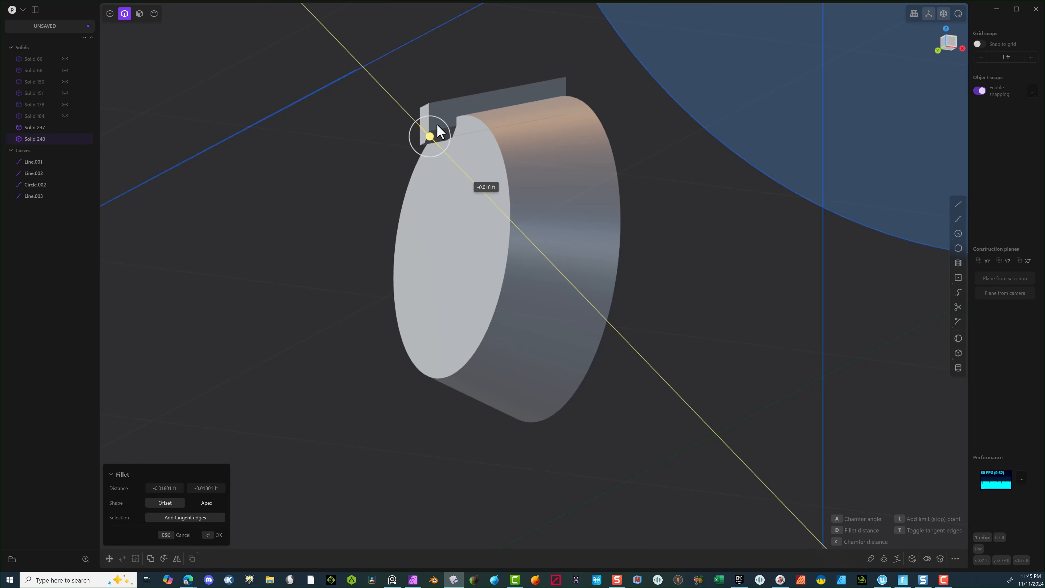
middle_click_drag(435, 134, 496, 138)
scroll(562, 161, "up", 10)
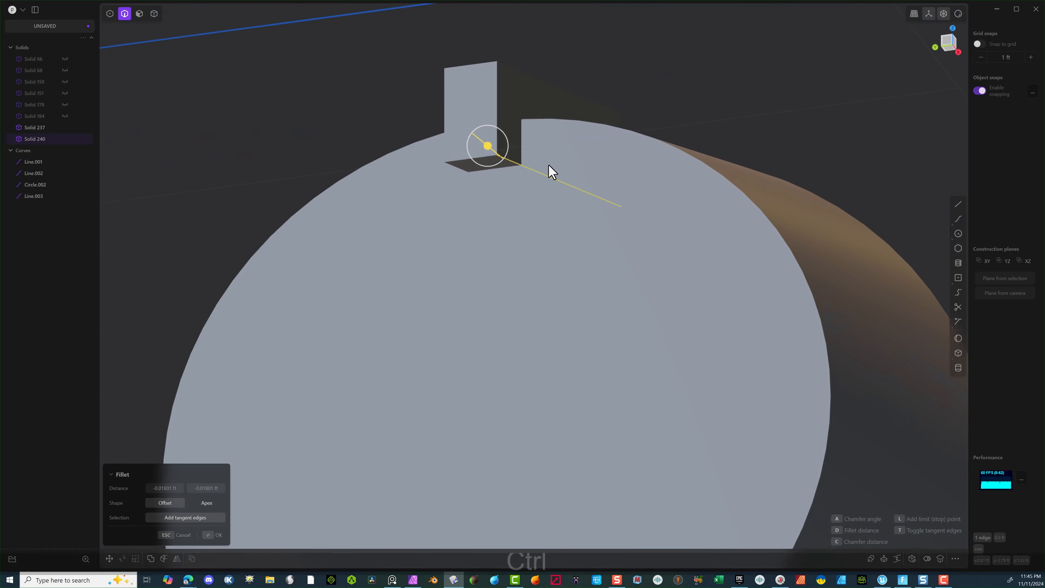
key("ctrl+z")
Step: Fillet both long lower edges of the bar with a conic radius of about 0.014 ft
left_click(457, 169)
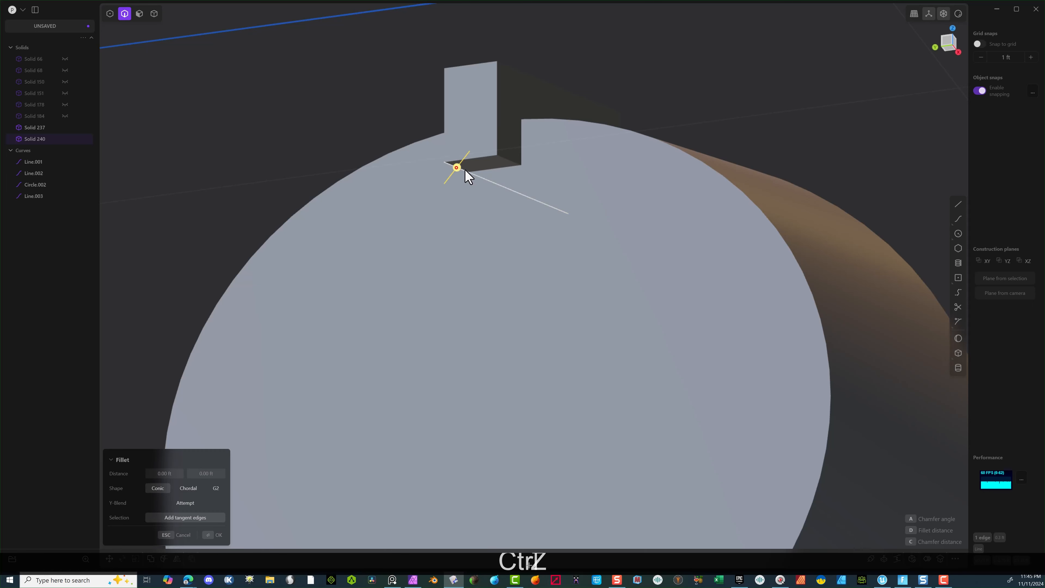
left_click(516, 165, "shift")
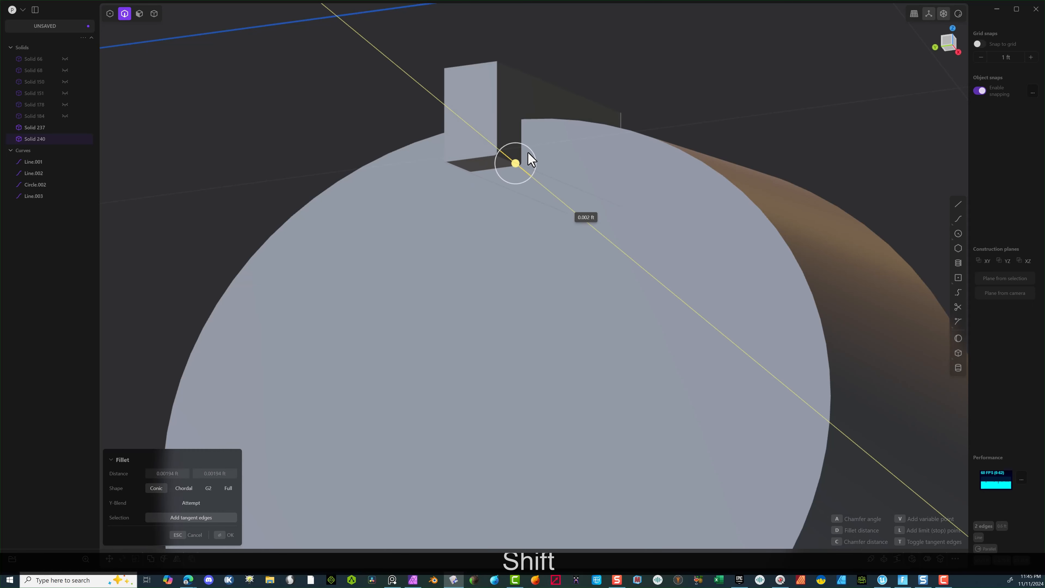
left_click_drag(517, 145, 548, 153)
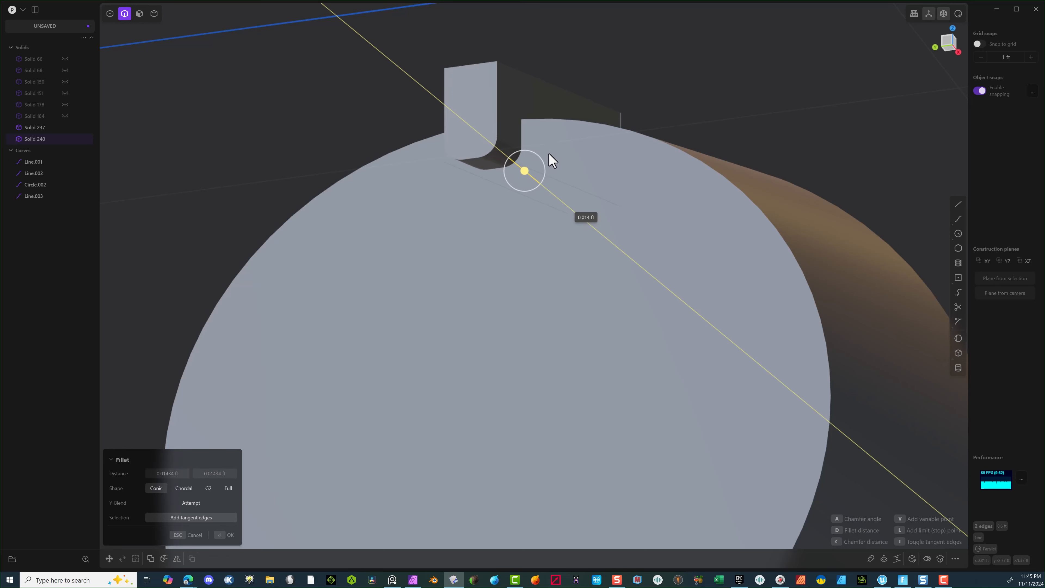
left_click(221, 534)
scroll(256, 381, "down", 8)
middle_click_drag(265, 330, 605, 282)
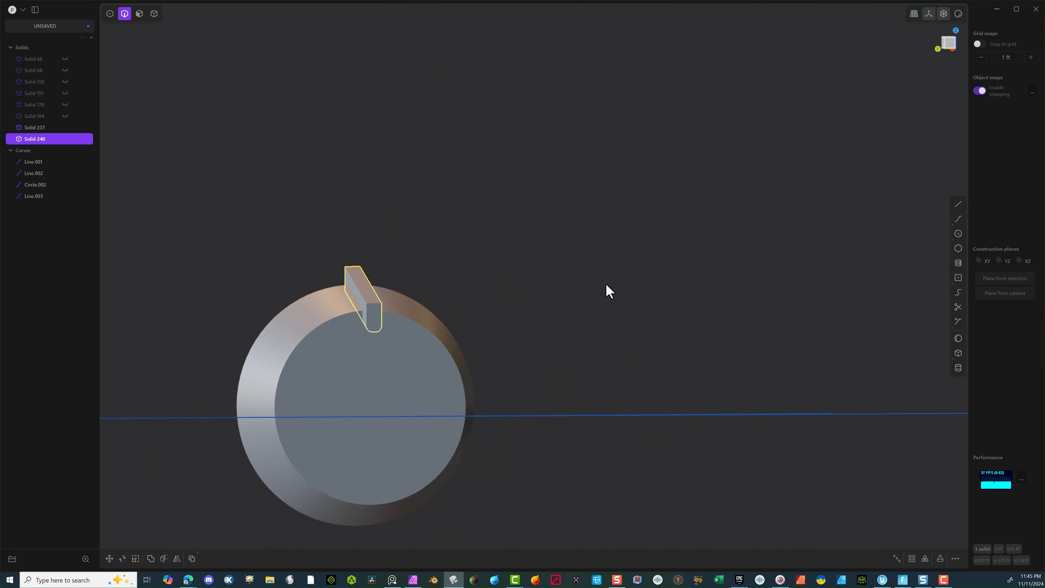
left_click(507, 315)
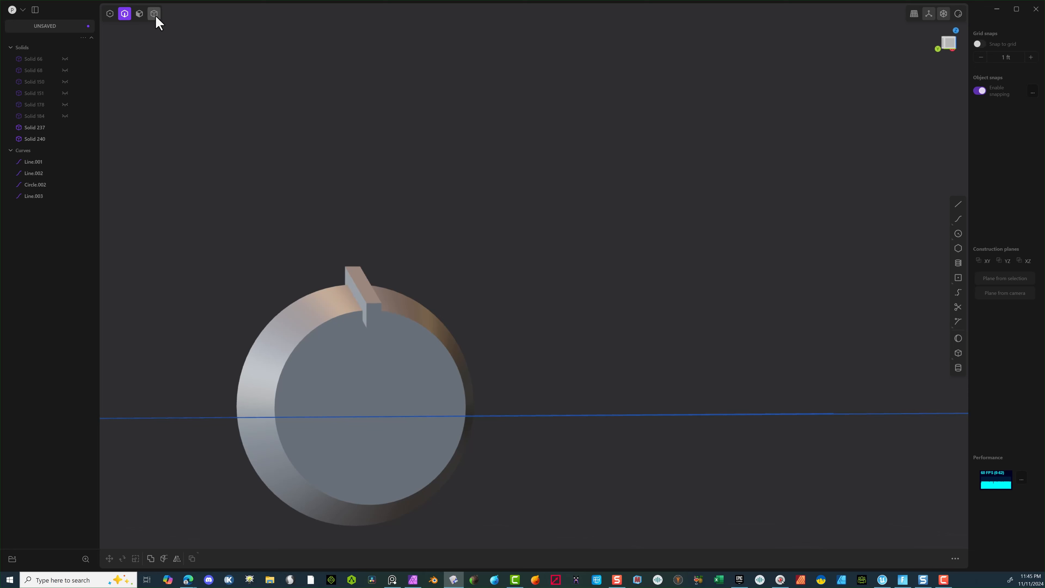
Step: Create a 360-degree radial array of 20 bars around the centre of the plug's narrow end face
left_click(355, 275)
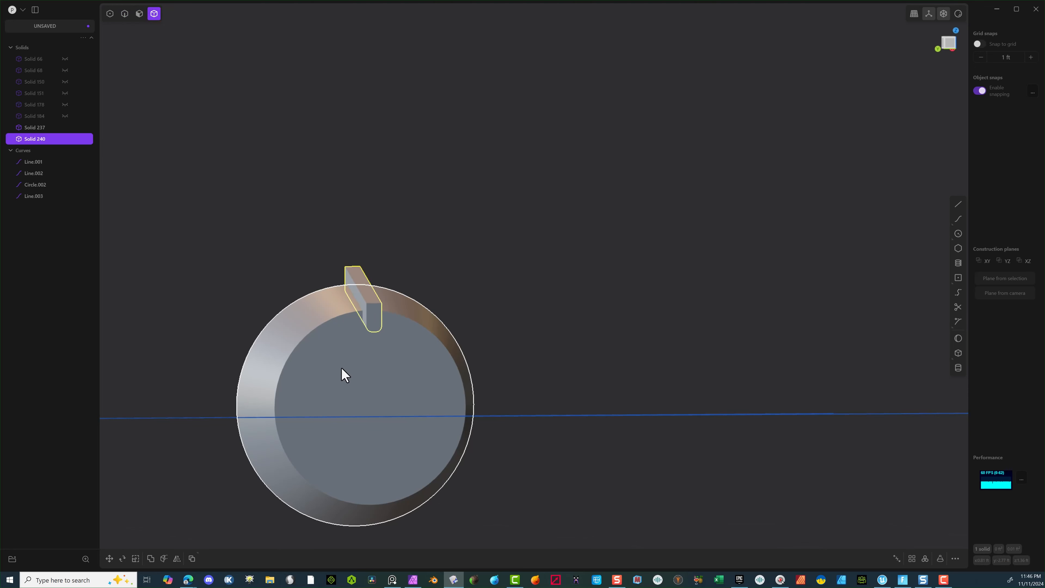
left_click(926, 559)
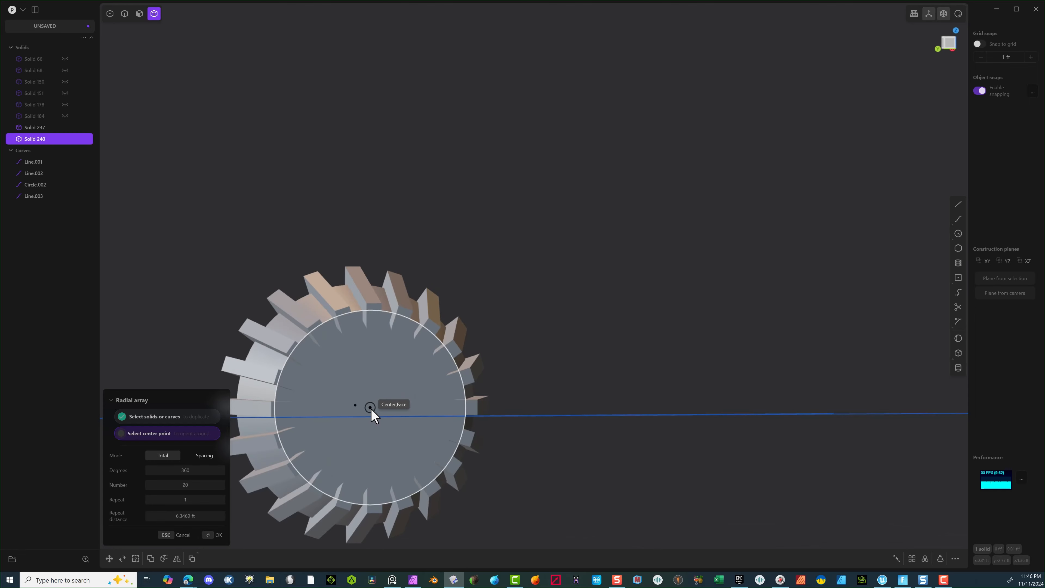
left_click(371, 409)
middle_click_drag(530, 344, 506, 361)
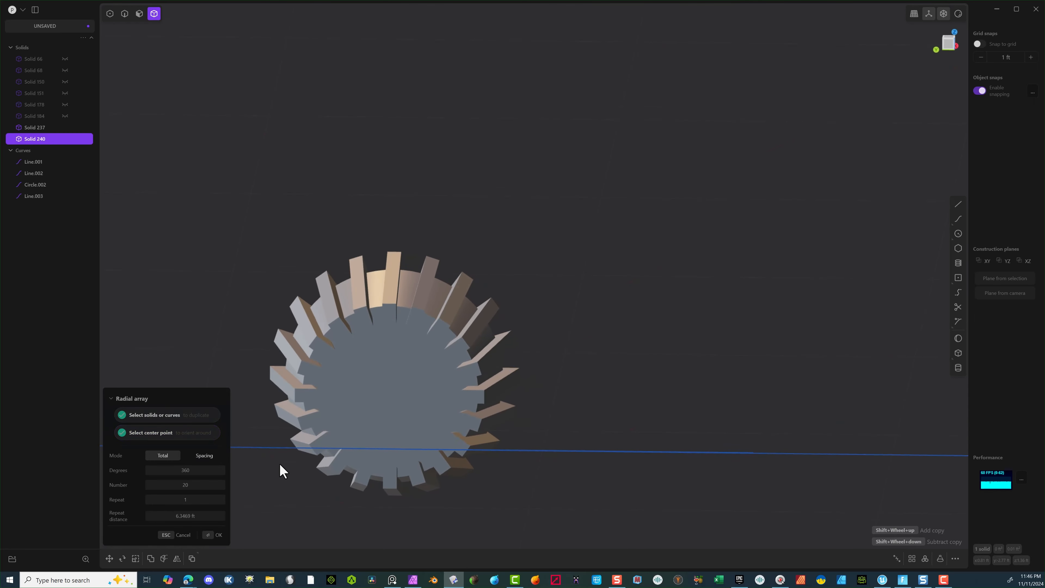
left_click(216, 535)
Step: Subtract all 20 arrayed bars from the tapered plug with a Boolean difference to cut rounded grooves around its rim
middle_click_drag(228, 509, 320, 346)
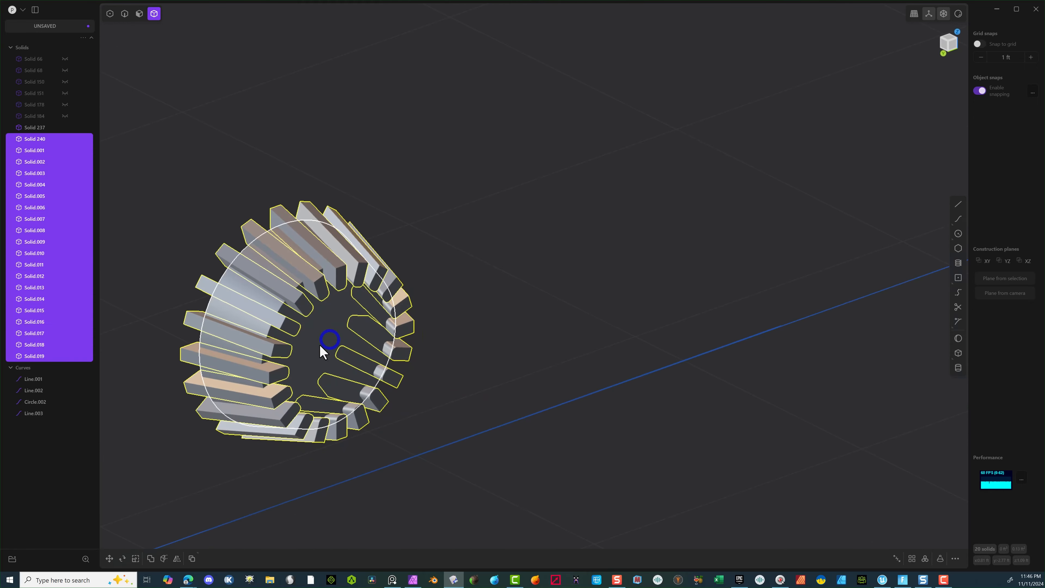
left_click(330, 335)
middle_click_drag(448, 321, 397, 292)
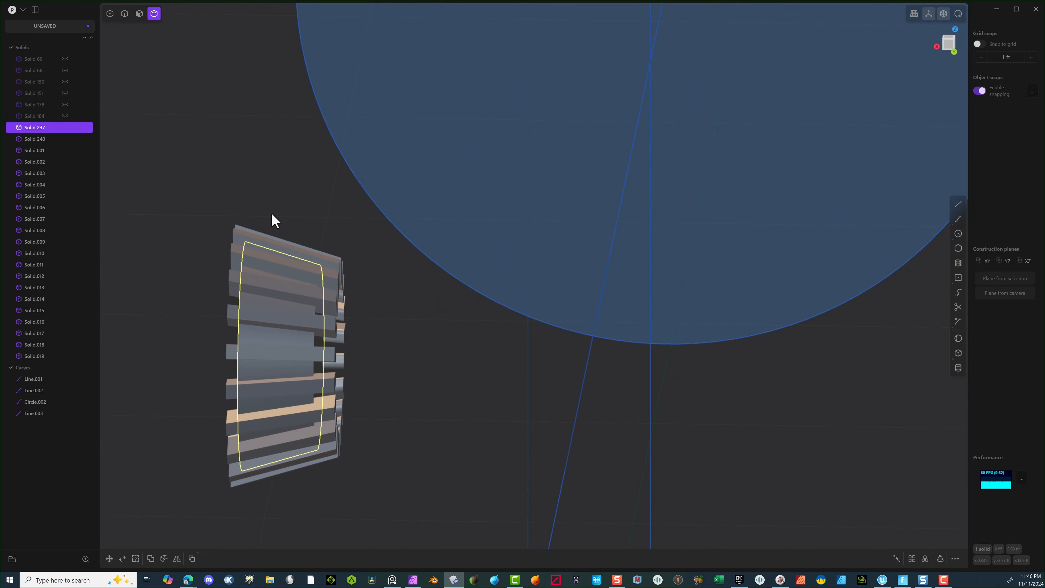
left_click_drag(274, 185, 165, 517, "shift")
key("q")
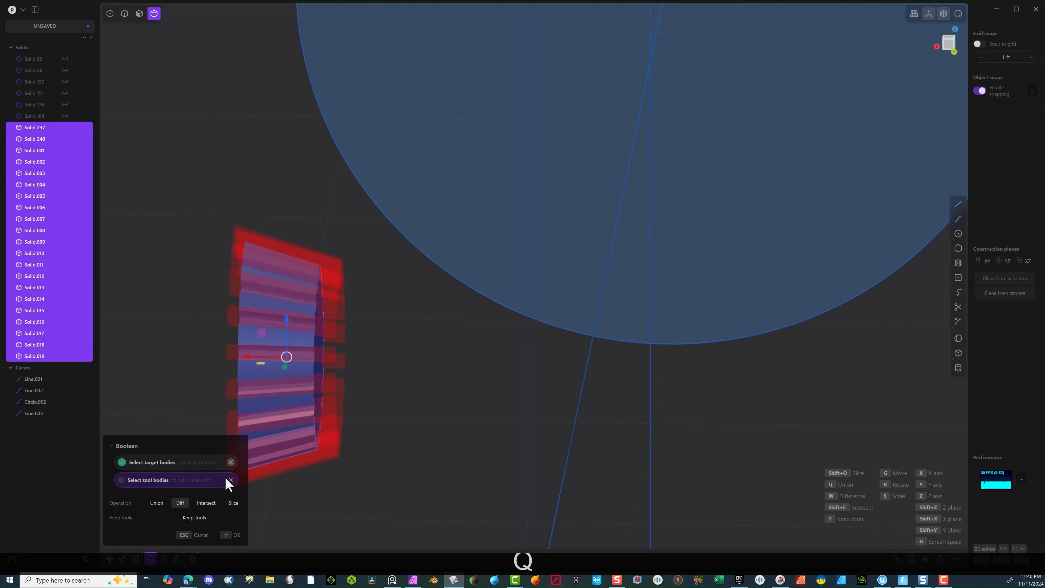
left_click(229, 537)
middle_click_drag(366, 467, 280, 410)
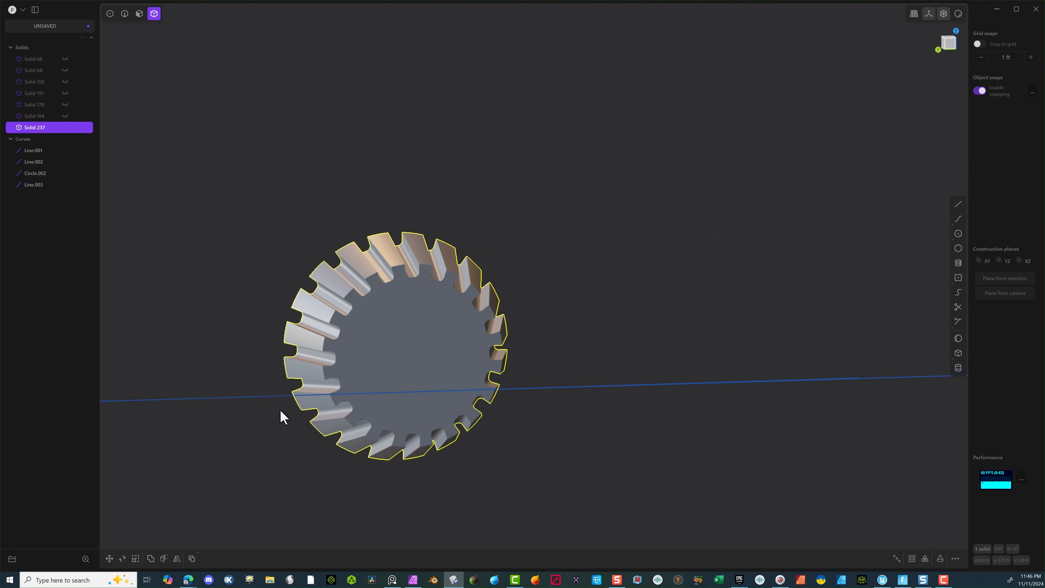
Step: Draw a circle centred on the plug's narrow end face, reaching close to the inner ends of the grooves
middle_click_drag(343, 382, 427, 362)
key("Escape")
key("c")
left_click(419, 350)
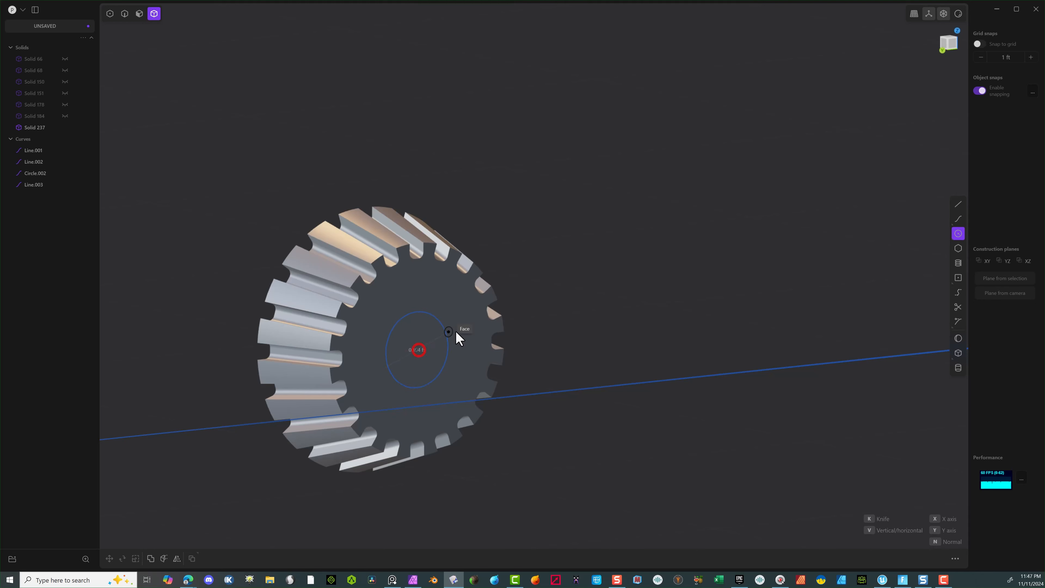
left_click(476, 325)
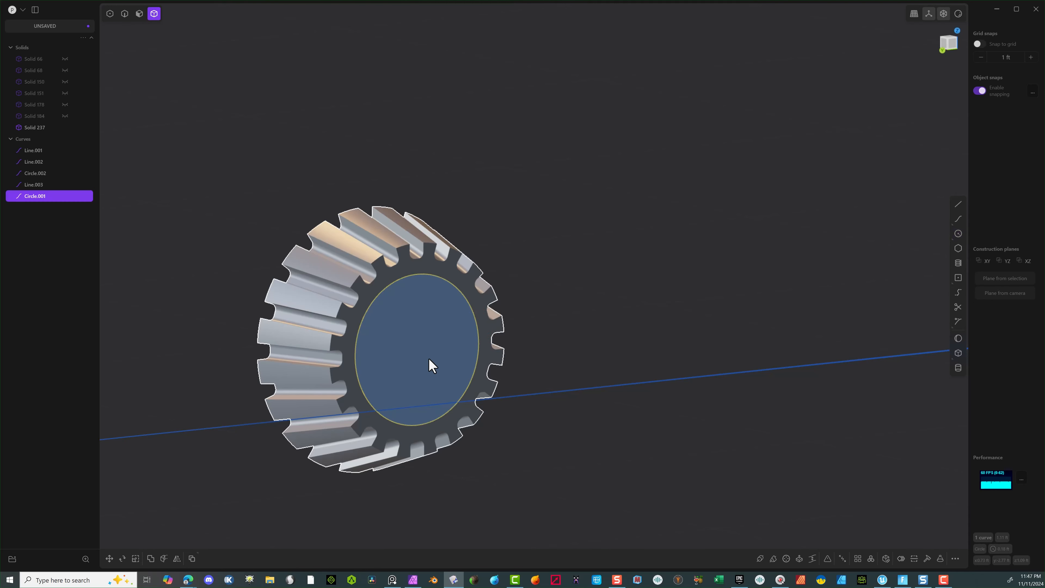
Step: Extrude the circle region about 0.036 ft into the plug as a separate solid
middle_click_drag(429, 362, 376, 293)
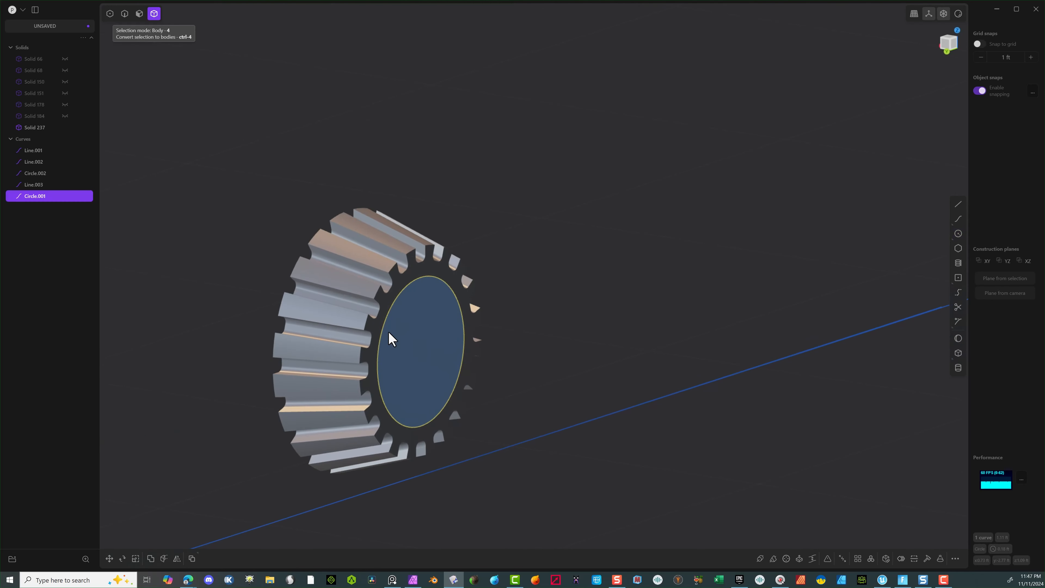
left_click(140, 14)
left_click(439, 374)
key("e")
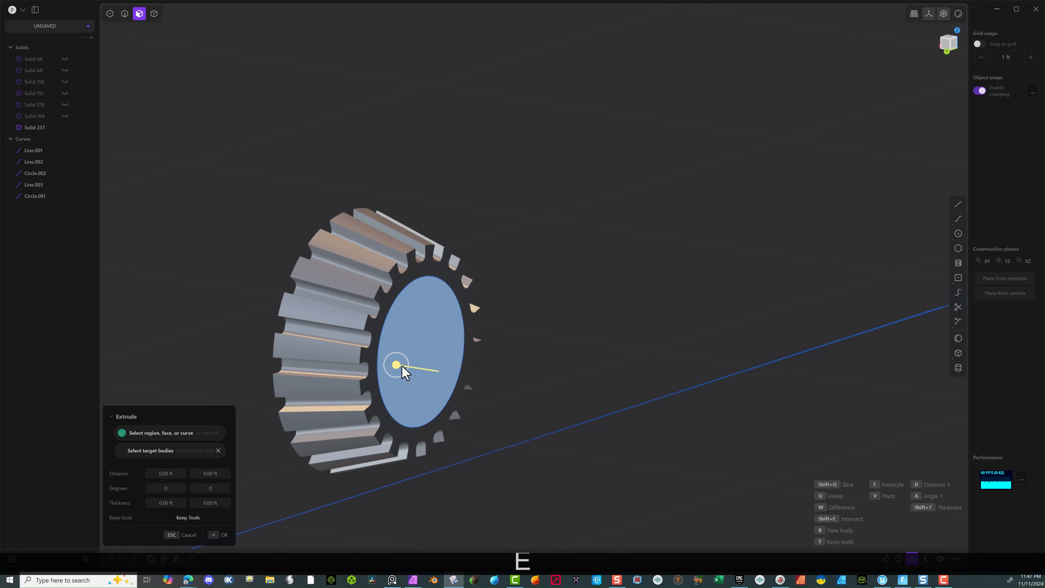
left_click_drag(396, 365, 384, 363)
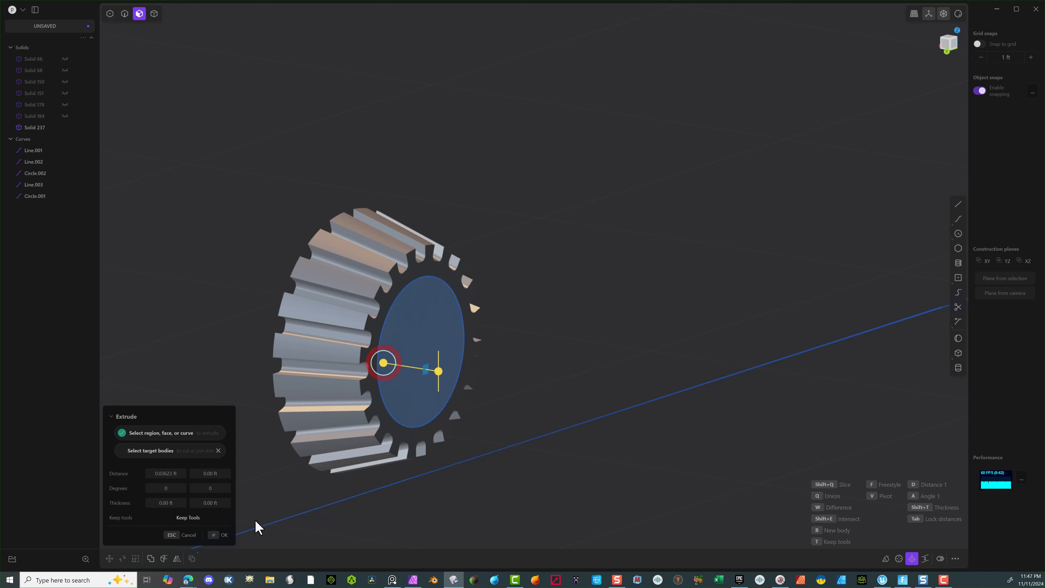
left_click(218, 535)
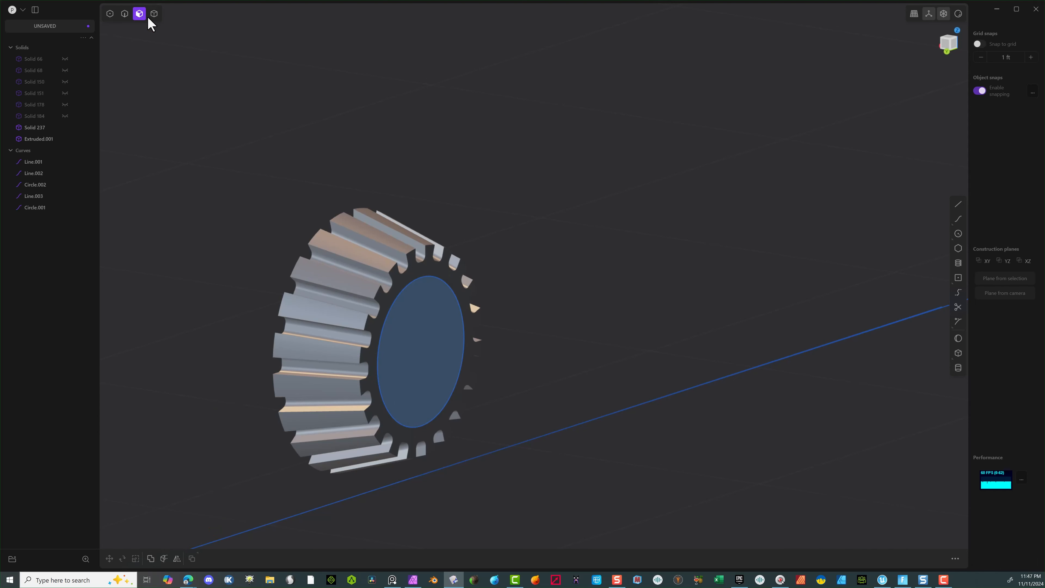
Step: Delete the circle curve on the plug's narrow end face
left_click(124, 13)
left_click(431, 276)
key("Delete")
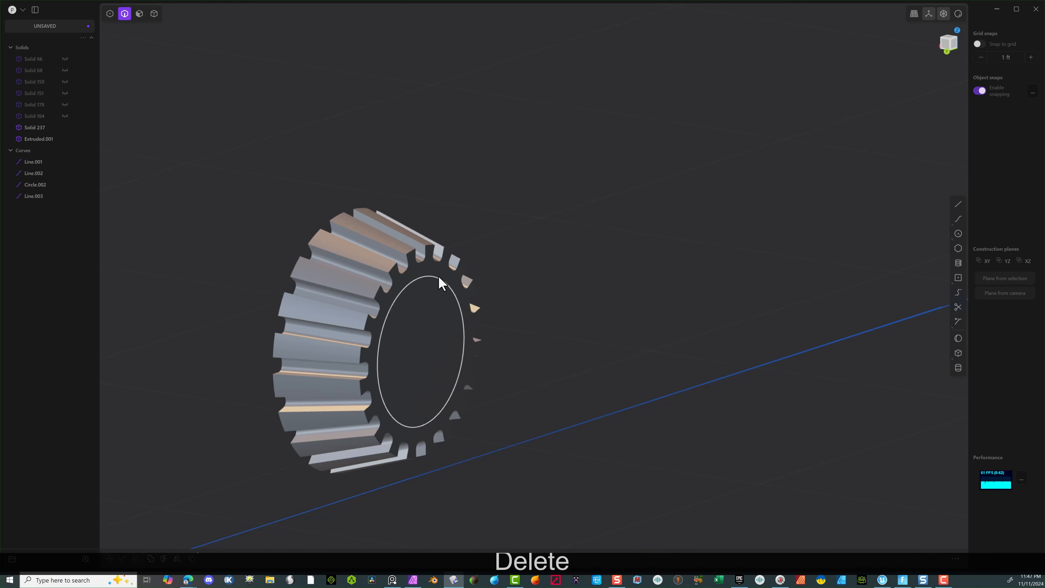
Step: Subtract the extruded disc from the grooved plug with a Boolean difference to recess its narrow end face
left_click(154, 13)
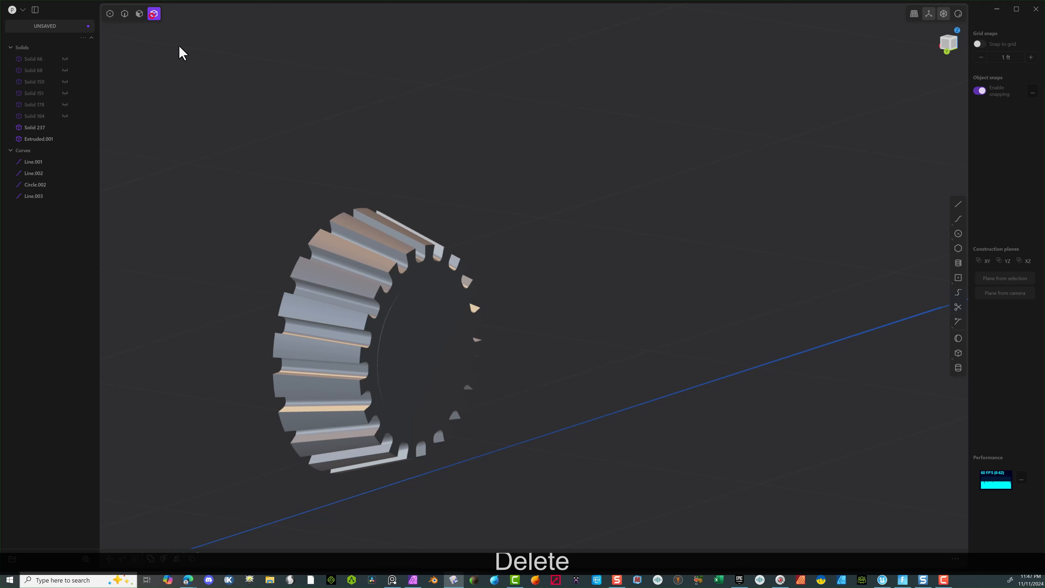
left_click(327, 258)
left_click(423, 317, "shift")
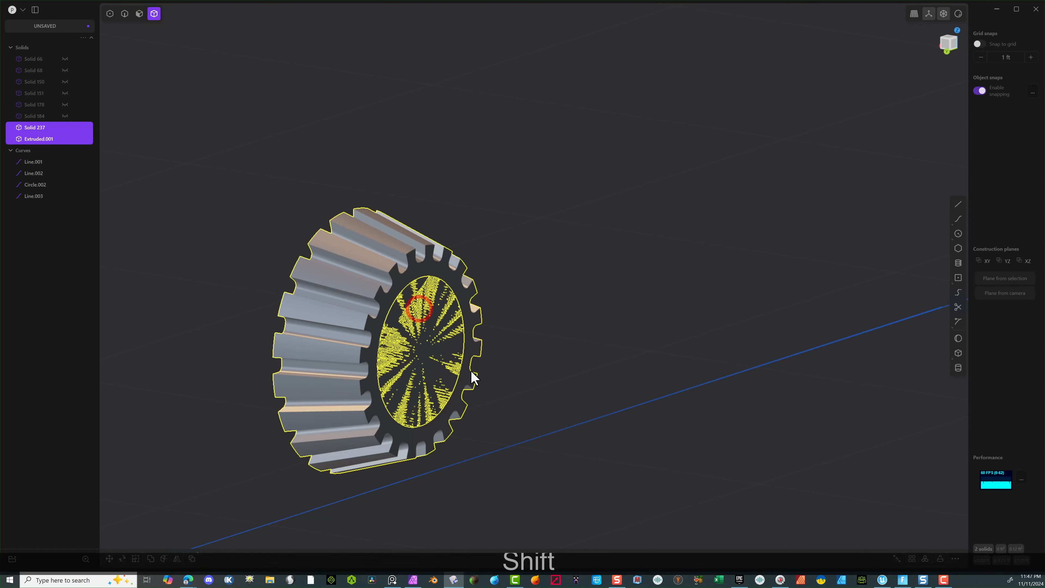
key("q")
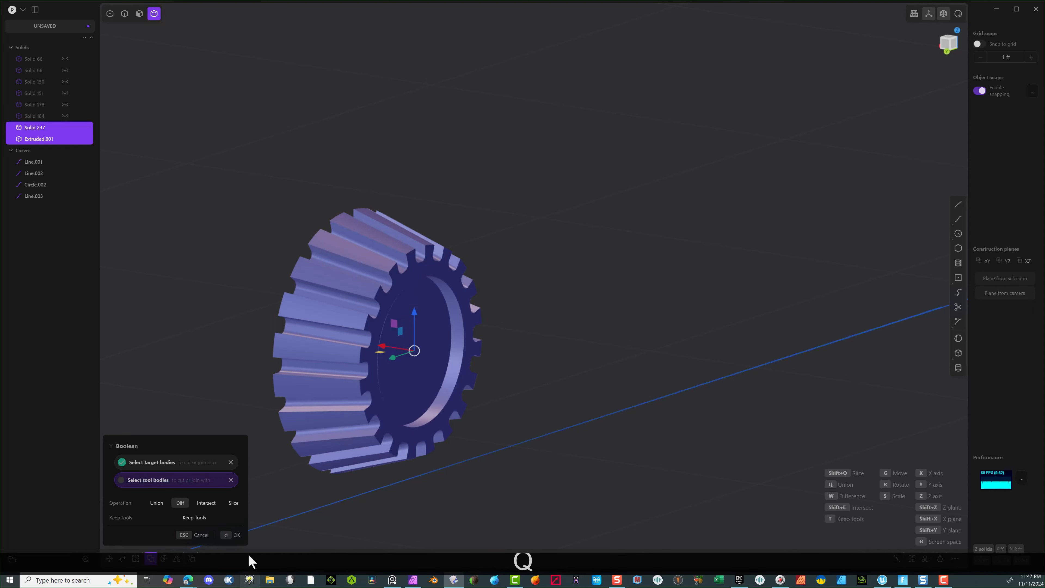
left_click(229, 543)
left_click(222, 408)
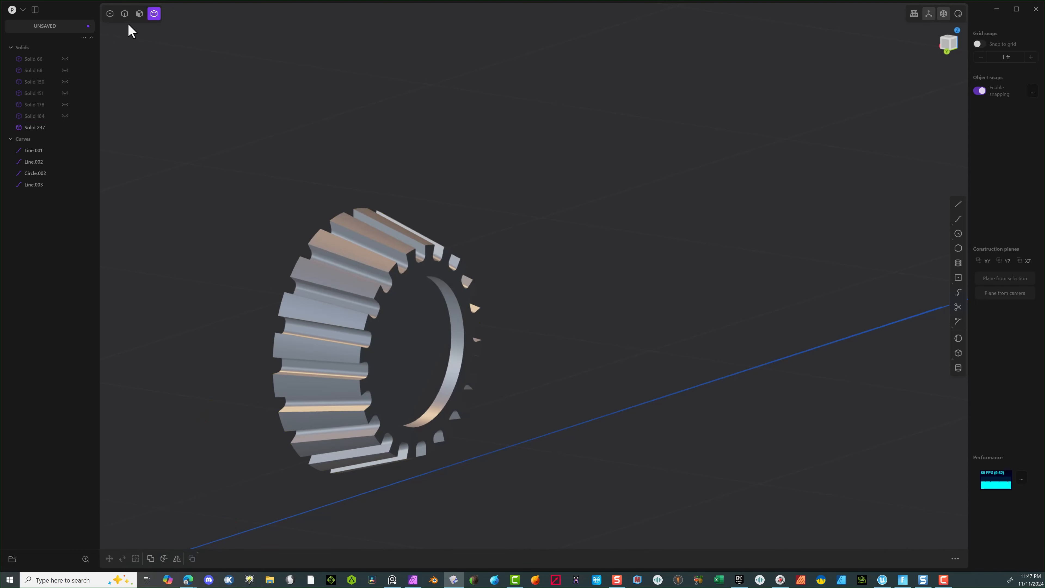
Step: Chamfer the outer rim edge of the circular recess in the plug's narrow face by about 0.0135 ft
left_click(124, 14)
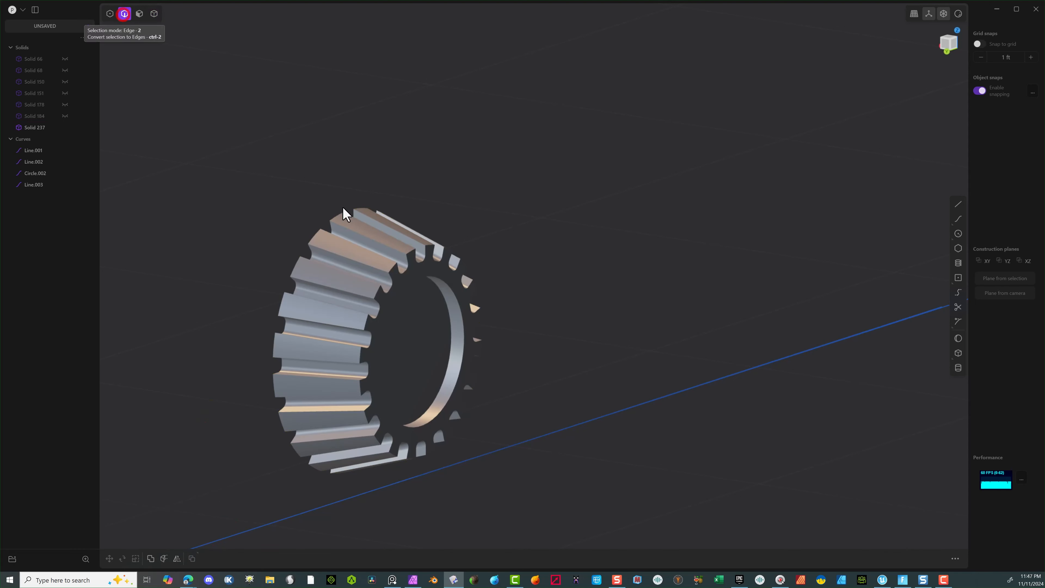
left_click(460, 309)
key("f")
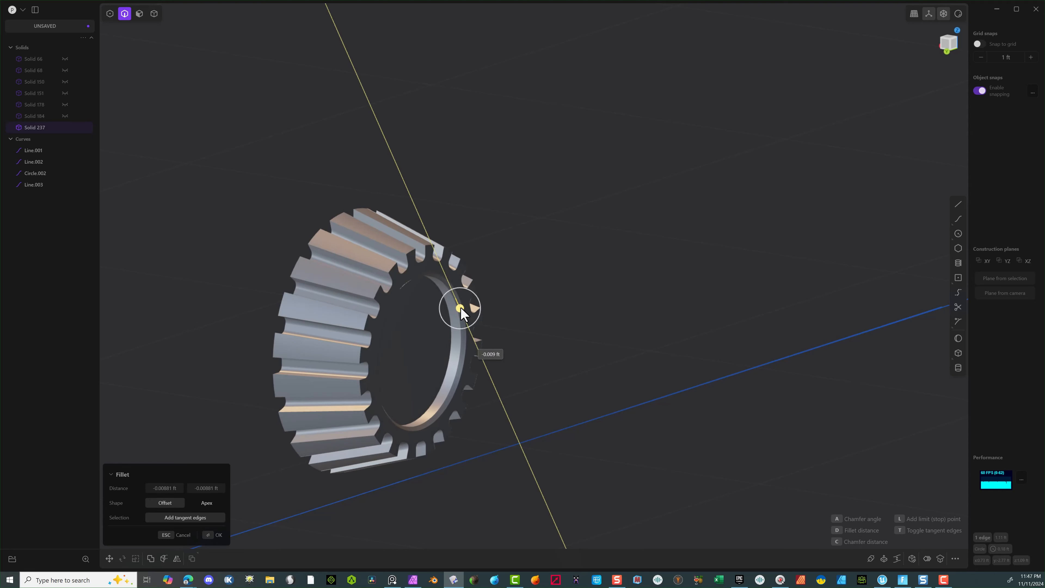
left_click_drag(461, 307, 462, 307)
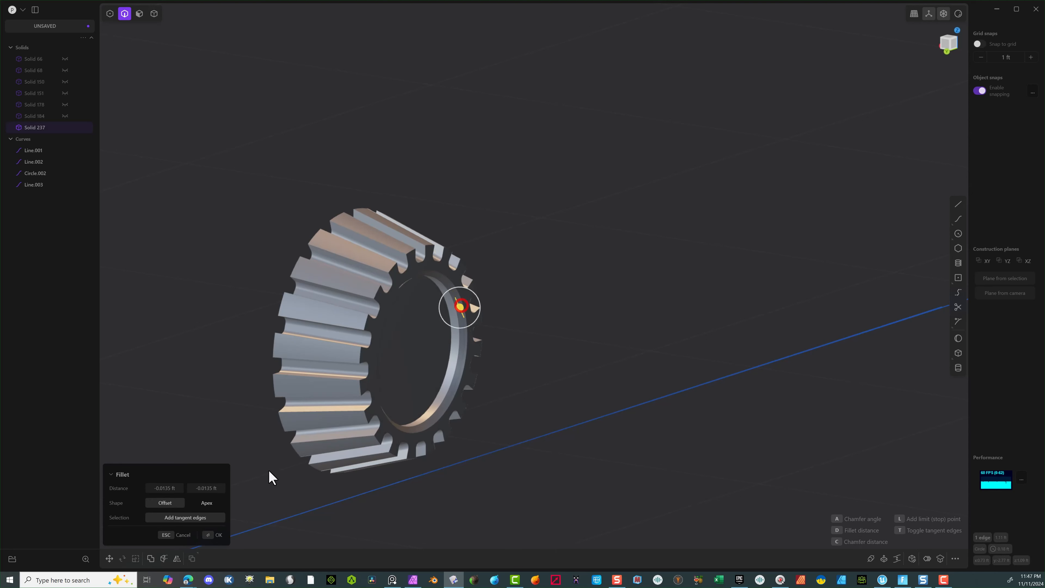
left_click(208, 544)
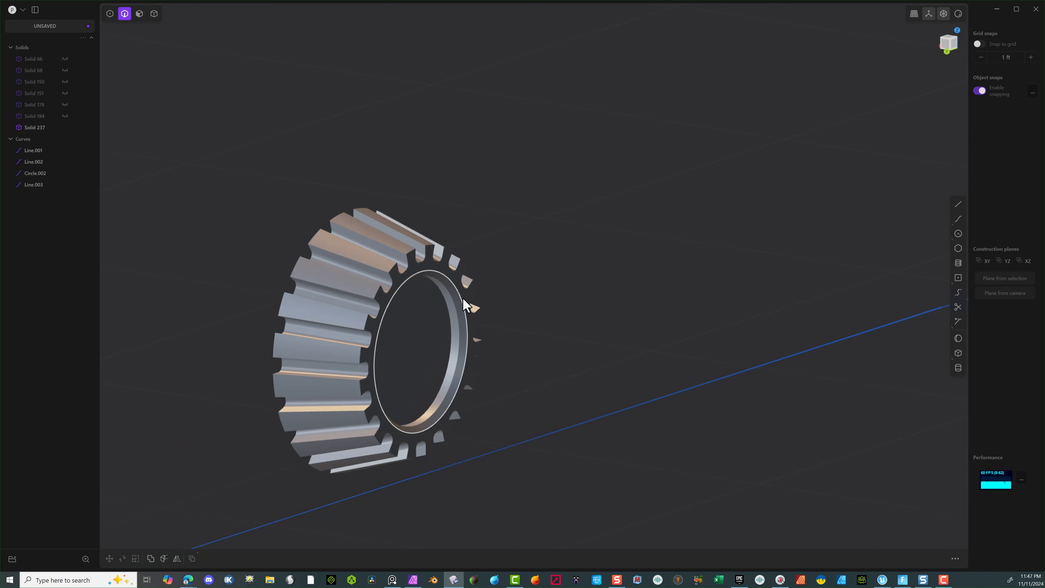
Step: Fillet the three circular edges of the plug's recess, including the chamfer's edges, with a radius of about 0.008 ft
left_click_drag(451, 308, 469, 316)
left_click_drag(421, 271, 432, 273)
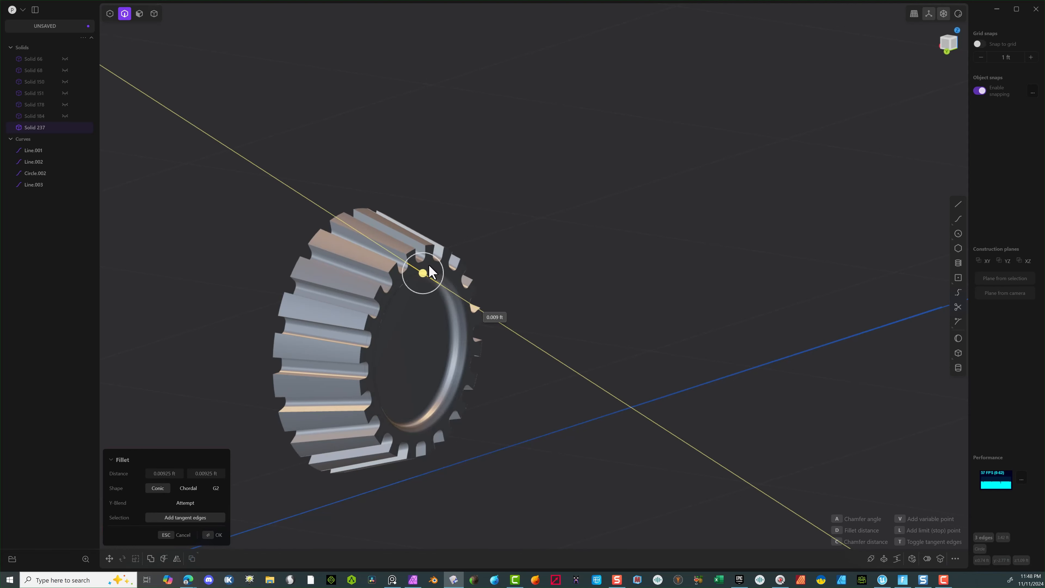
left_click_drag(430, 271, 431, 273)
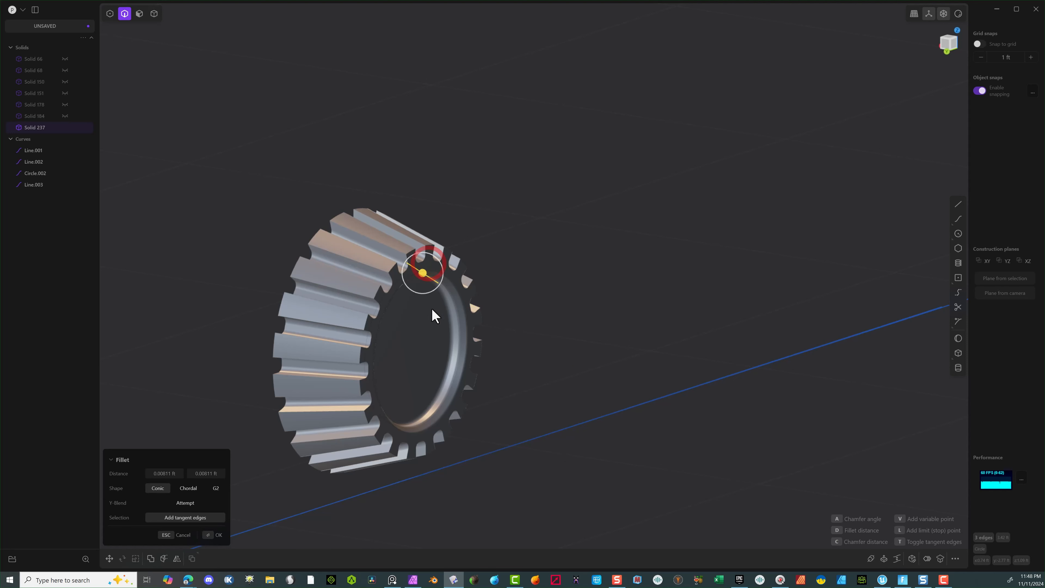
left_click(211, 536)
Step: Fillet all 120 lengthwise groove edges around the plug's tapered side with a radius of about 0.0125 ft
scroll(224, 481, "down", 2)
middle_click_drag(224, 481, 327, 408)
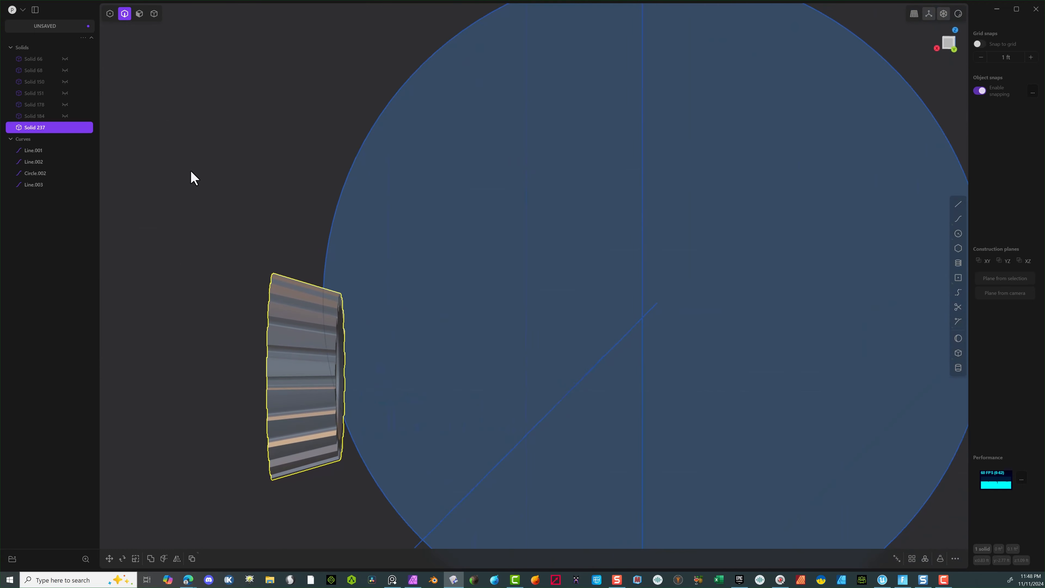
left_click(296, 519)
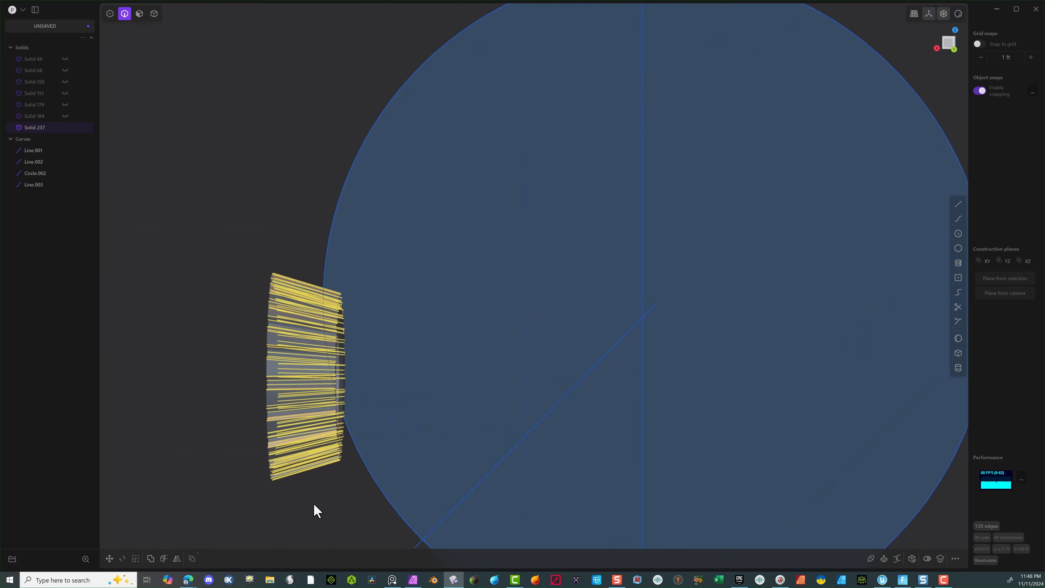
middle_click_drag(317, 511, 247, 519)
scroll(320, 383, "up", 5)
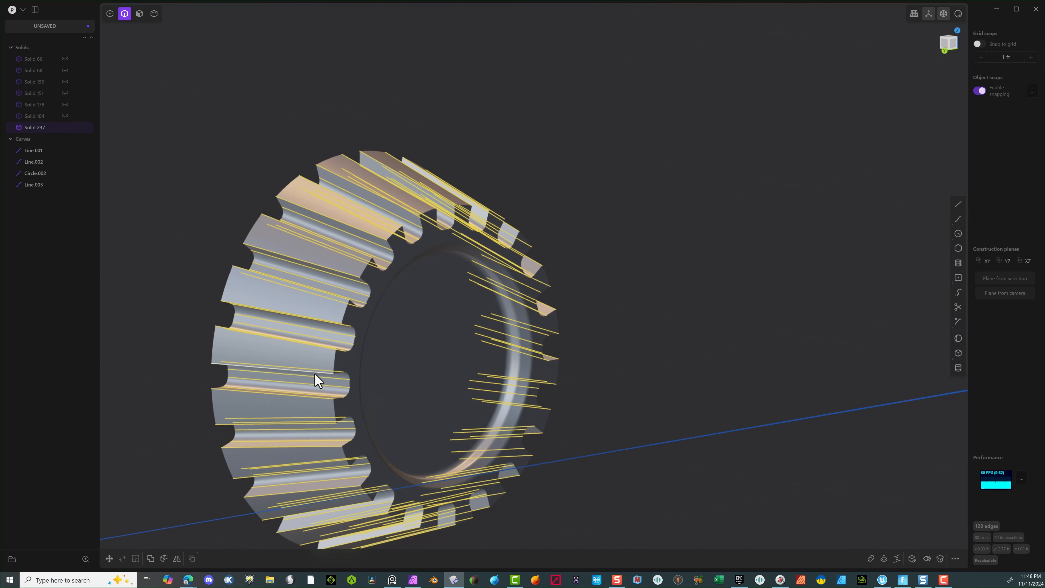
scroll(314, 374, "up", 3)
key("b")
right_click_drag(448, 376, 460, 217)
scroll(484, 437, "up", 3)
right_click_drag(463, 480, 413, 429)
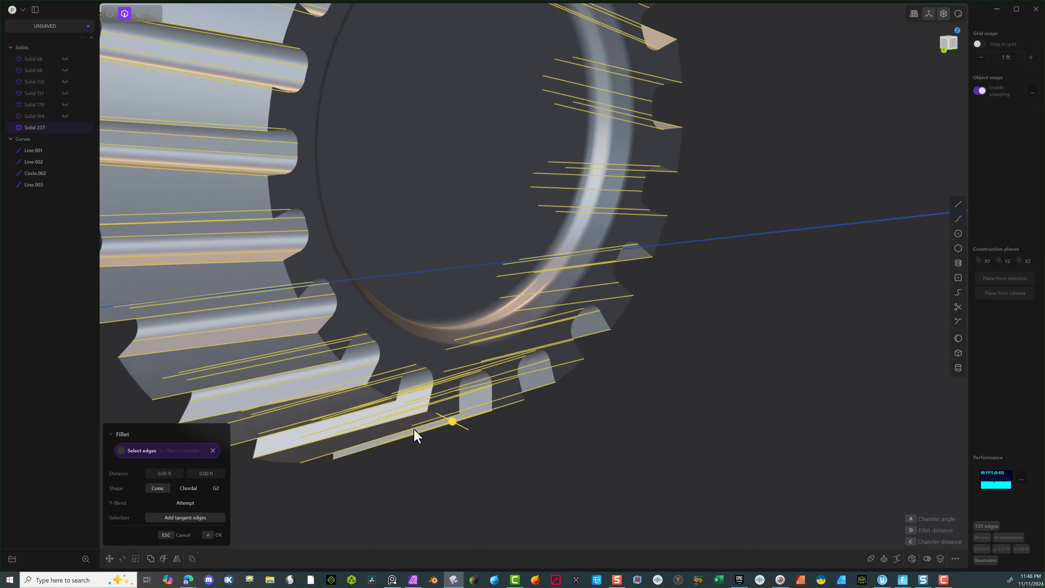
middle_click_drag(416, 436, 457, 264)
scroll(489, 337, "up", 2)
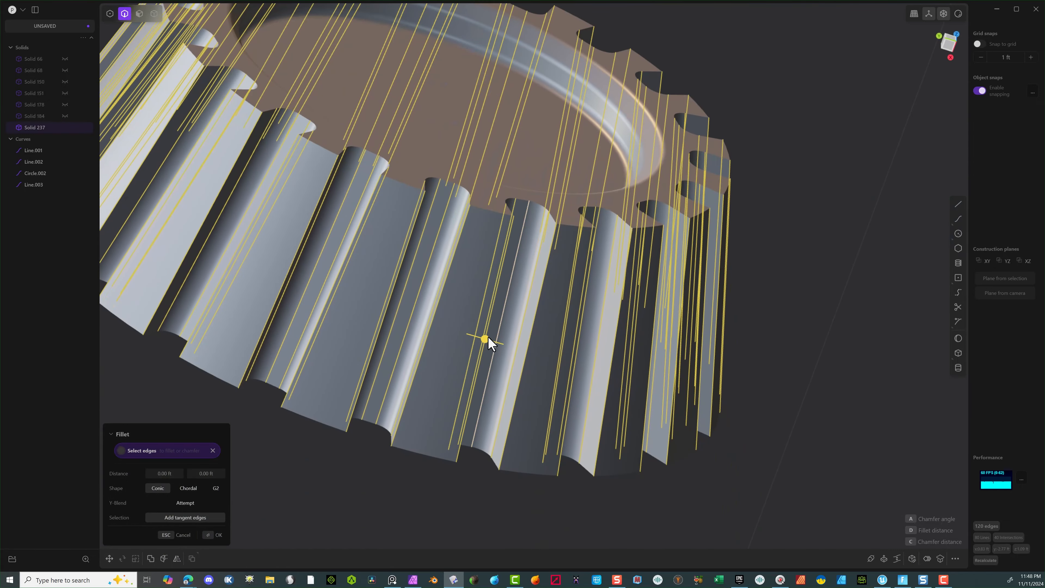
middle_click_drag(489, 338, 354, 362)
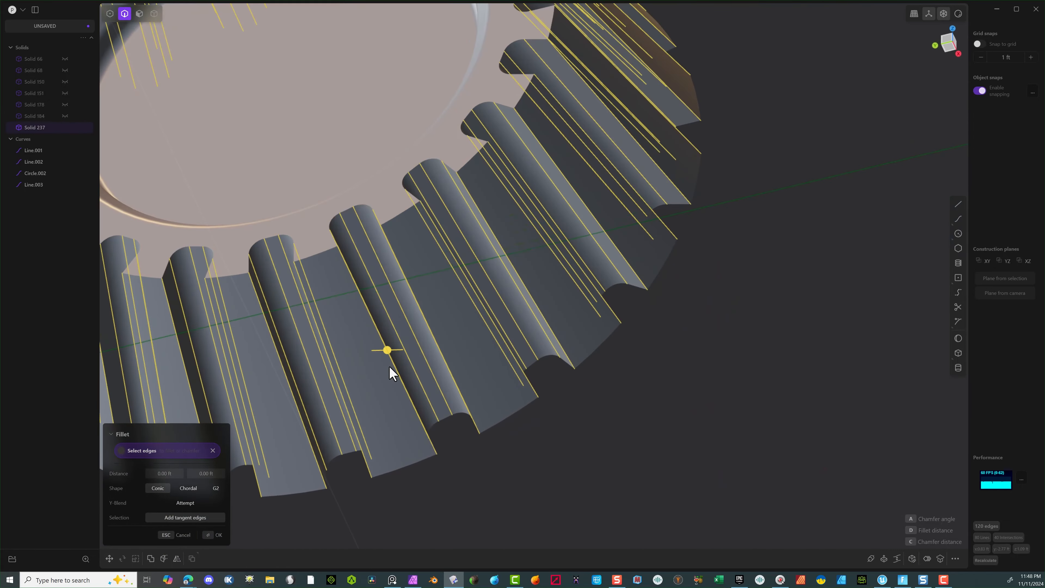
left_click(388, 350)
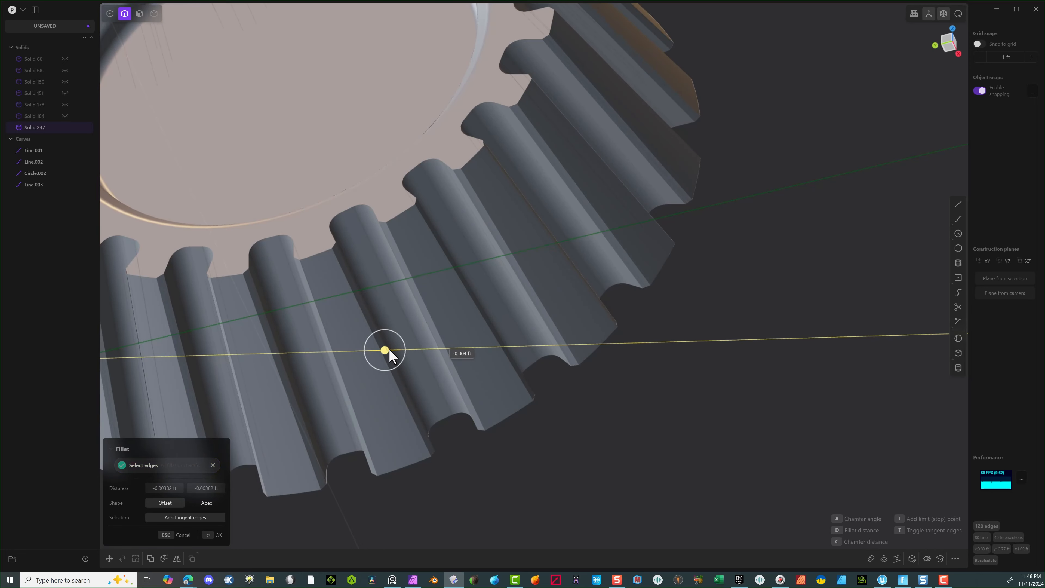
left_click_drag(389, 350, 402, 347)
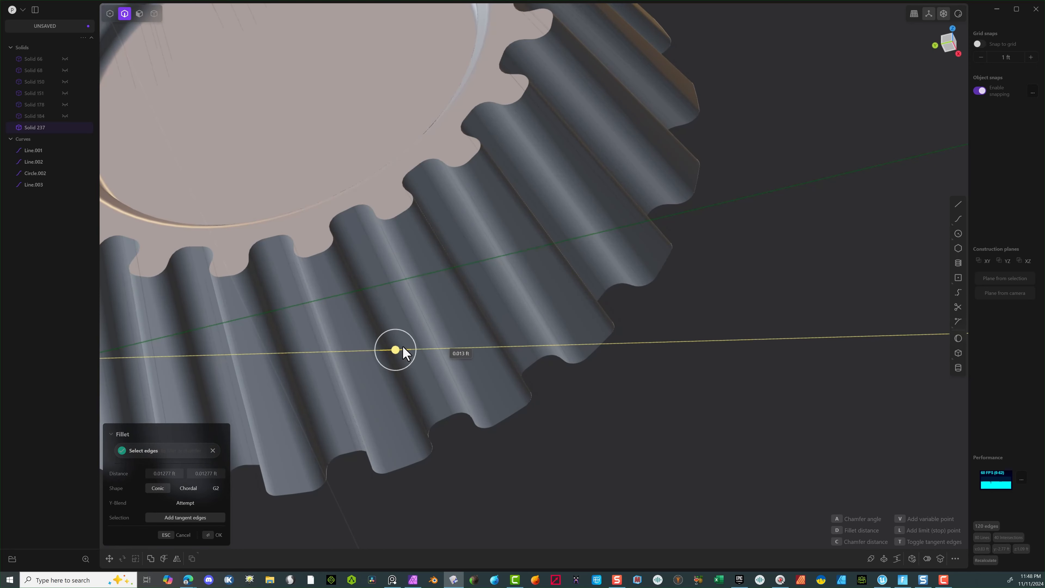
left_click_drag(402, 347, 402, 347)
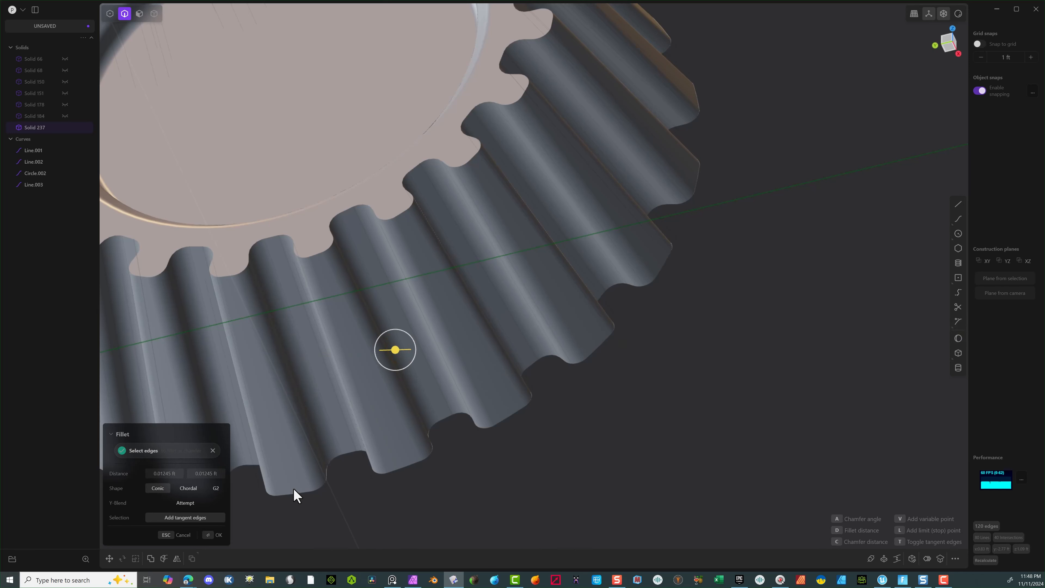
left_click(215, 536)
Step: Fillet the toothed outline loop of the plug's narrow end face with a radius of about 0.004 ft
scroll(338, 465, "down", 5)
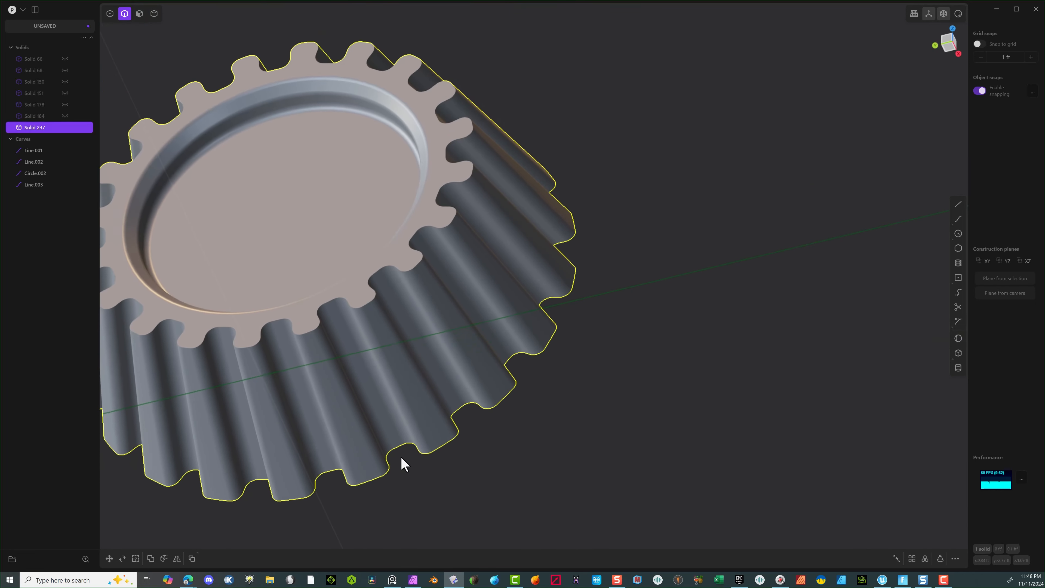
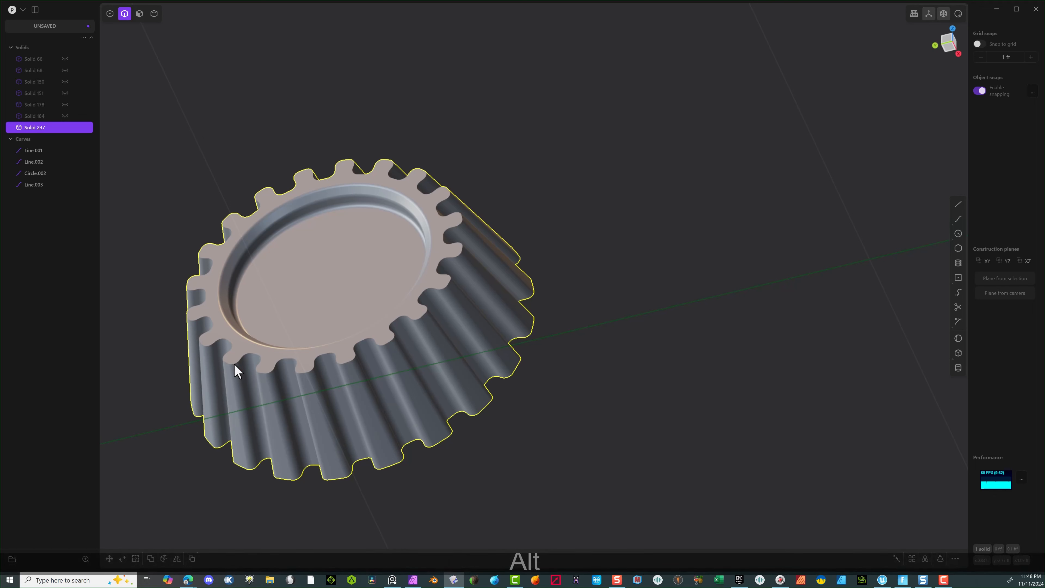
left_click(235, 364, "alt")
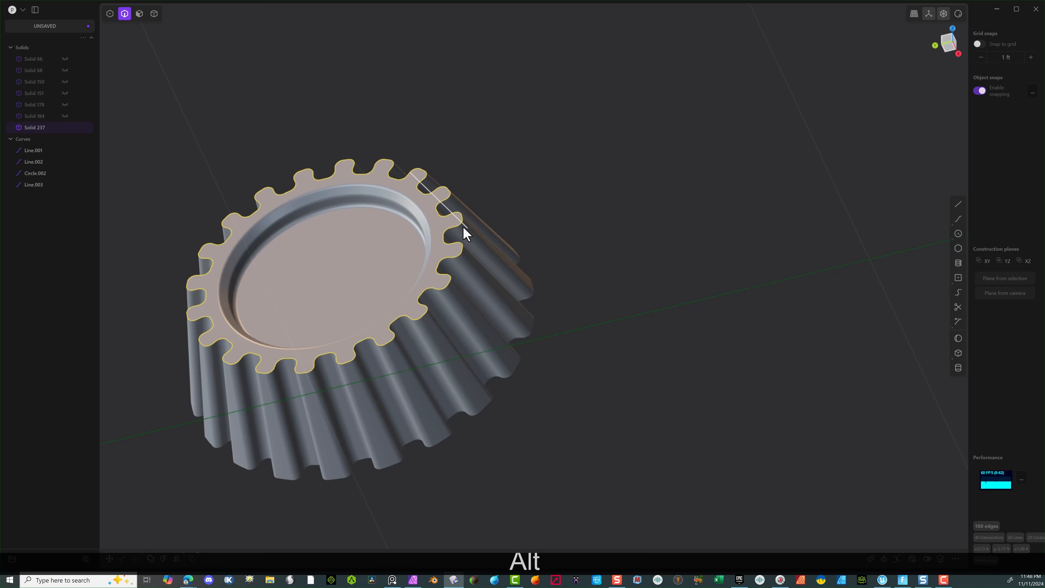
key("b")
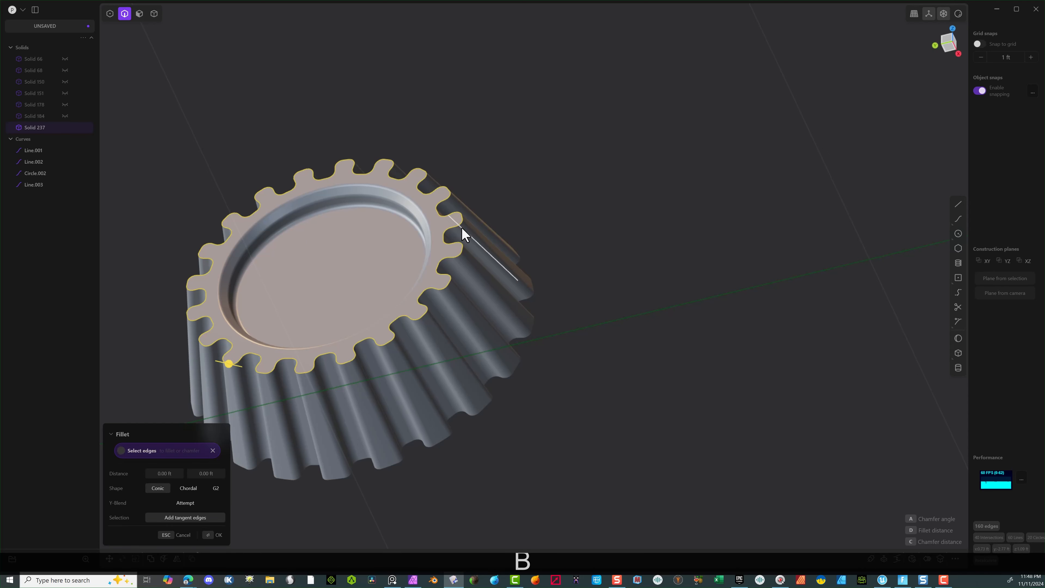
left_click(231, 365)
left_click_drag(228, 364, 230, 360)
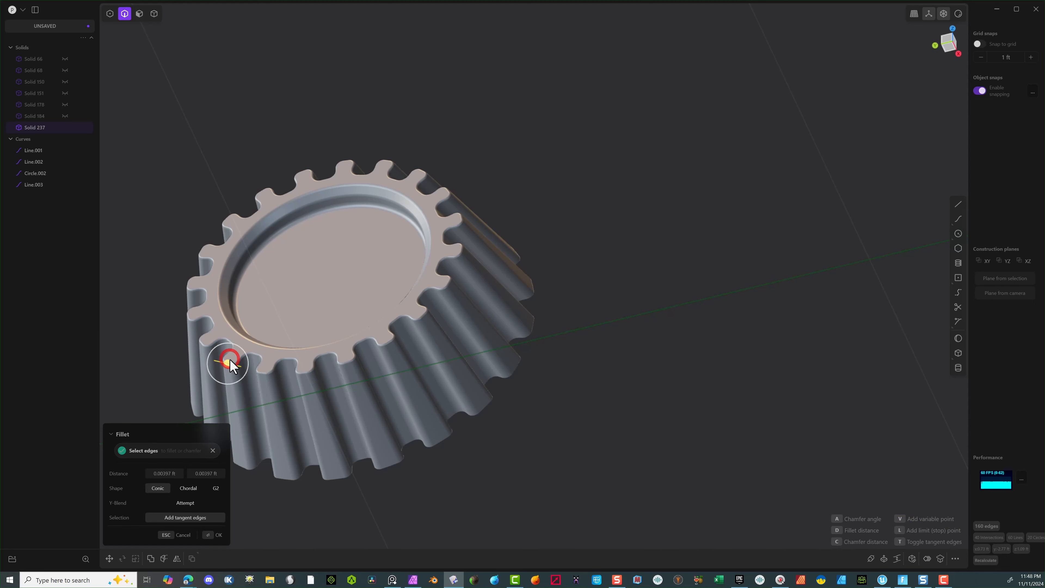
left_click(217, 535)
Step: Unhide all the hidden solids and view the grooved plug inside the round panel's pocket
scroll(427, 303, "down", 5)
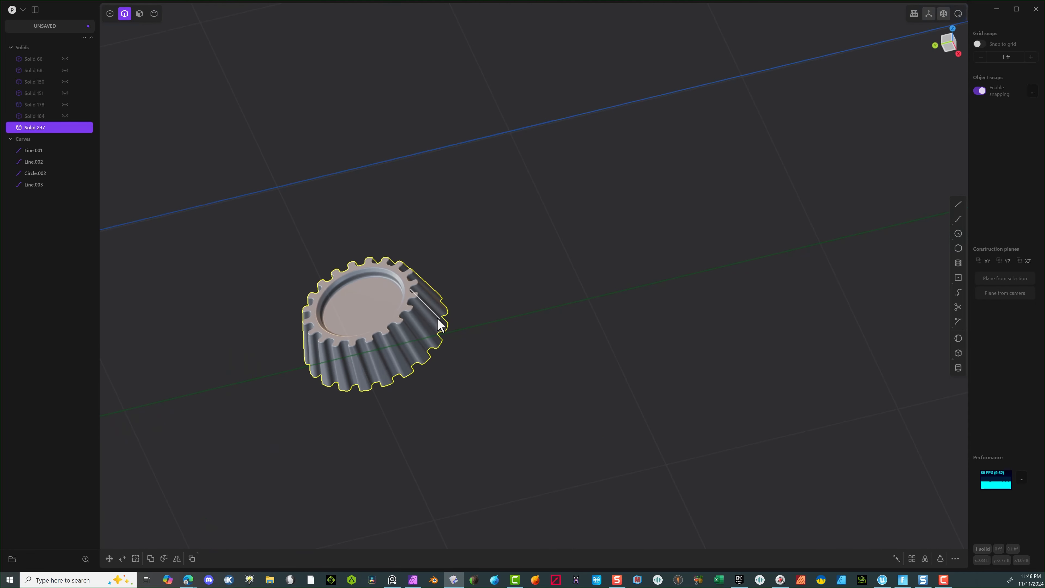
key("alt+h")
middle_click_drag(431, 322, 306, 338)
right_click_drag(465, 290, 207, 495)
scroll(476, 310, "up", 2)
middle_click_drag(476, 310, 490, 248)
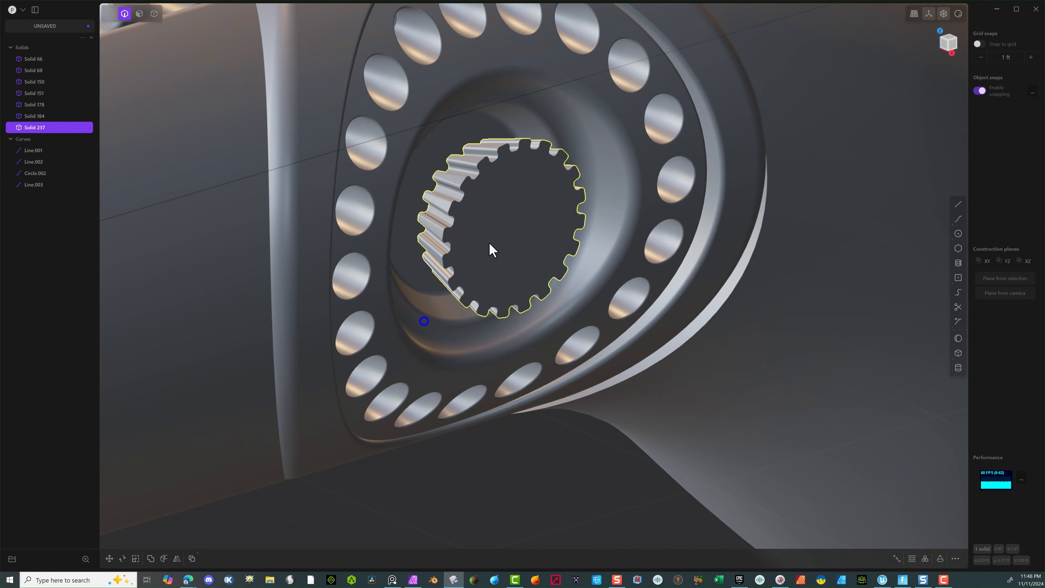
Step: Move the grooved plug about -0.237 ft along X, deeper into the panel's tapered pocket
left_click(154, 14)
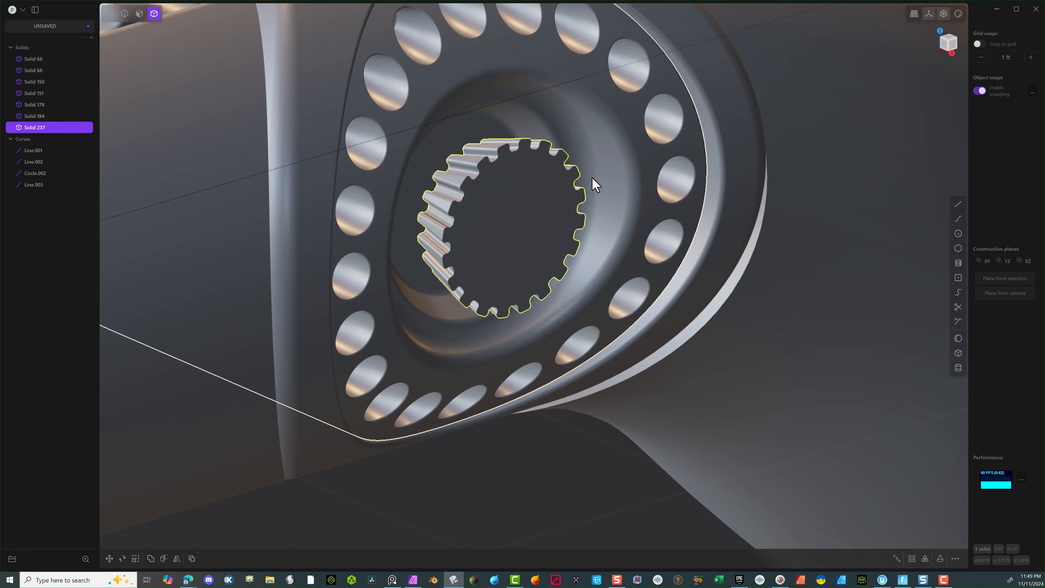
key("g")
left_click_drag(521, 231, 483, 200)
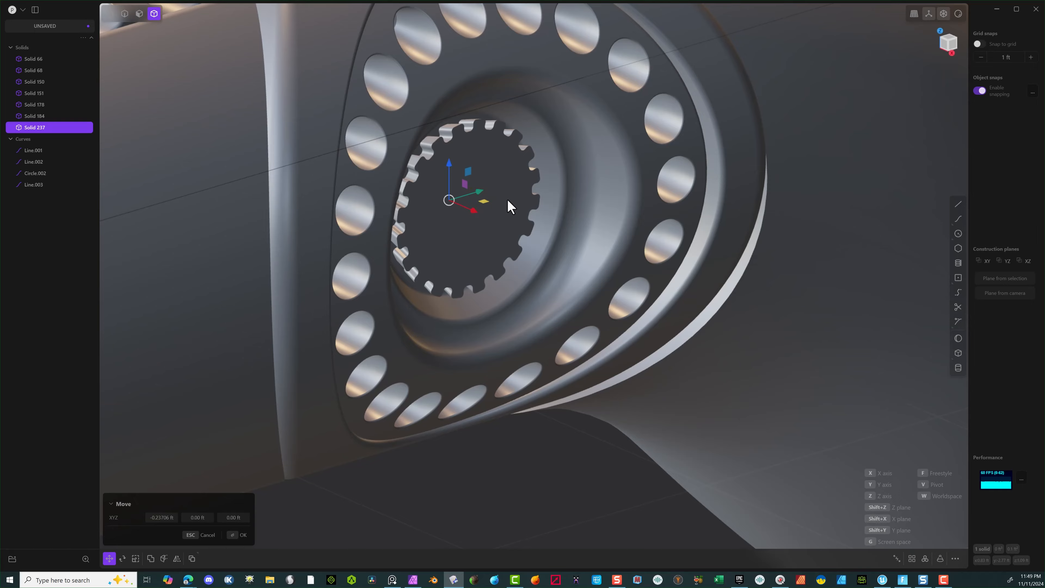
mouse_move(508, 201)
middle_mouse_down()
mouse_move(436, 188)
mouse_move(499, 189)
middle_mouse_up()
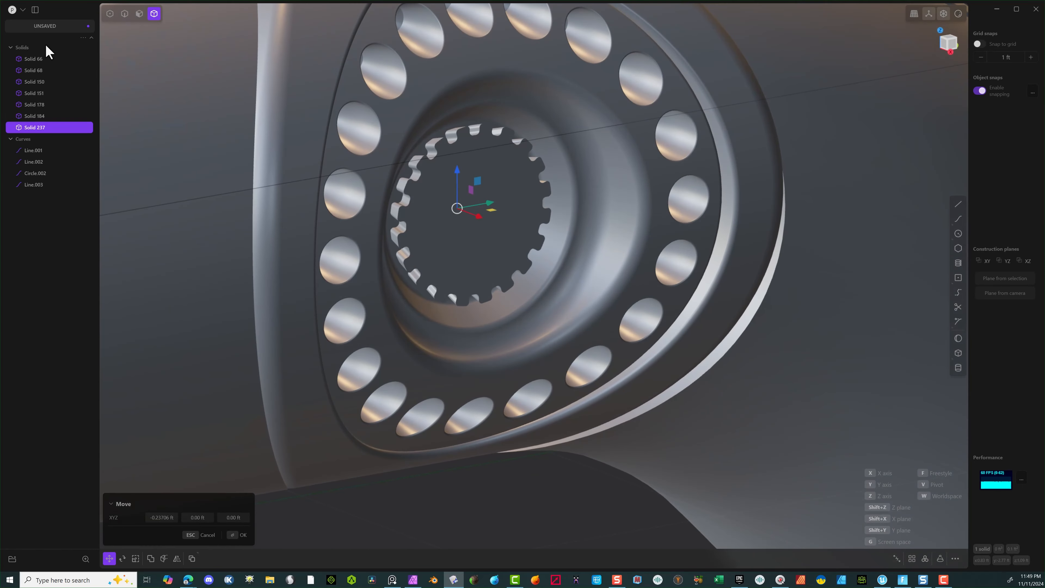
left_click(233, 535)
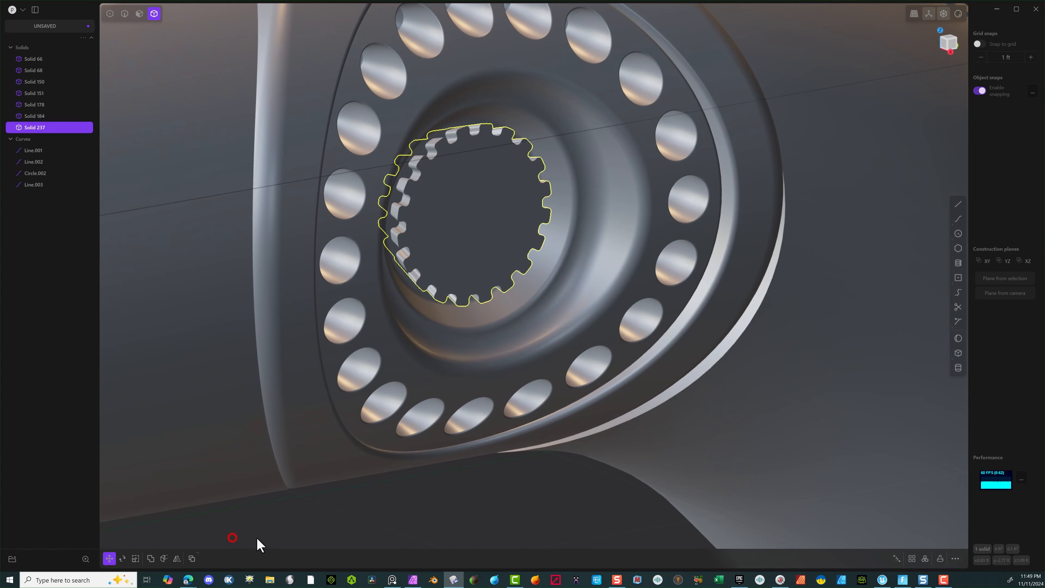
left_click(320, 523)
Step: Try to slice the body surrounding the round panel with the grooved plug as the cutting body
middle_click_drag(405, 304, 440, 295)
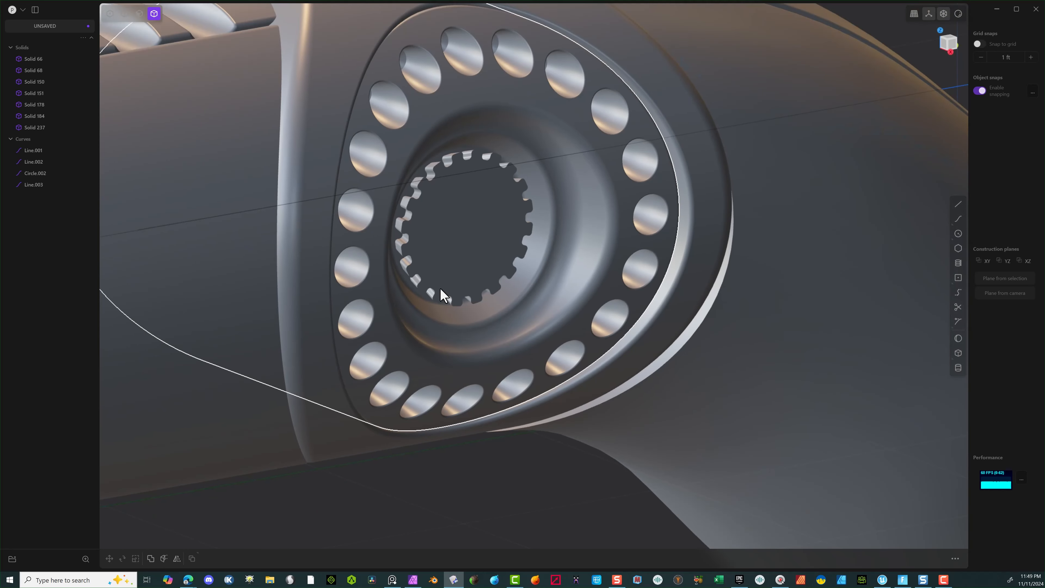
left_click(518, 223)
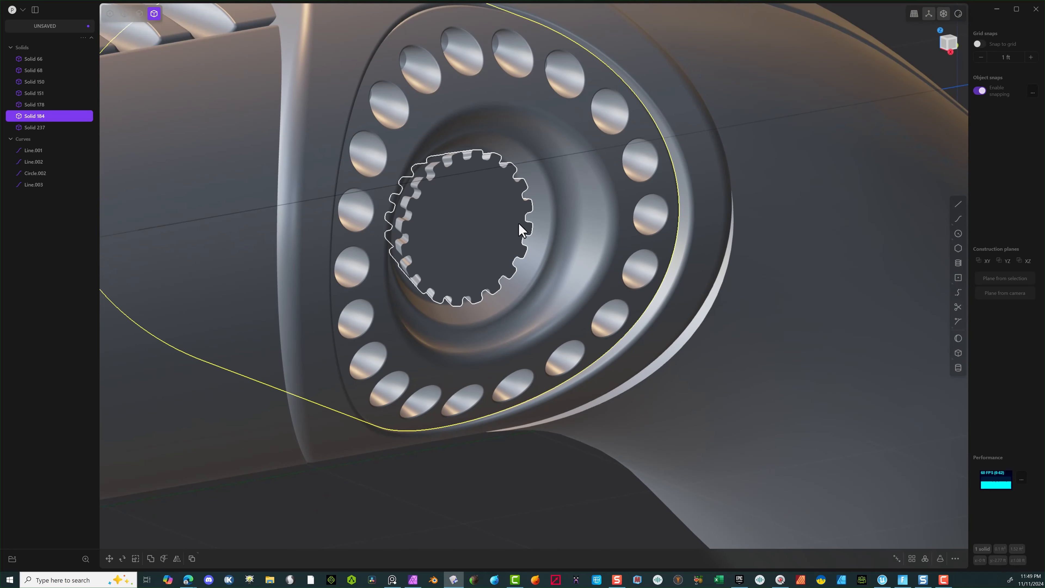
left_click(577, 154)
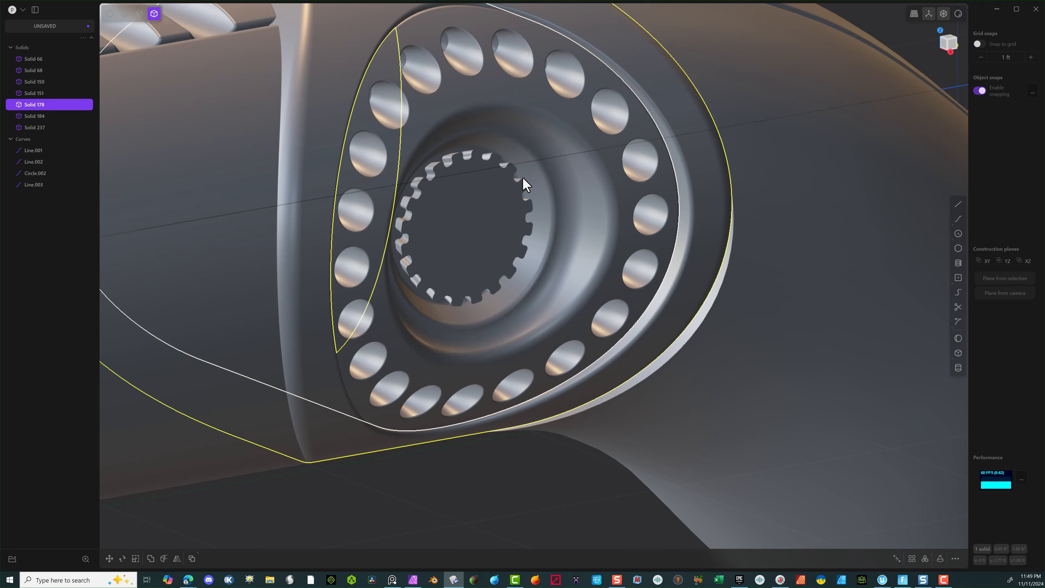
left_click(494, 200, "shift")
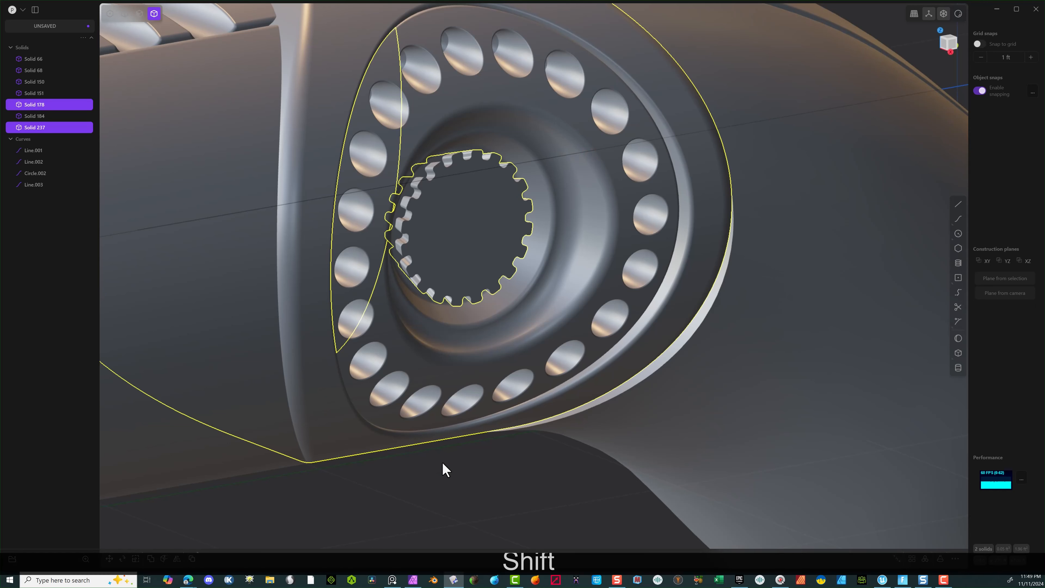
key("q")
key("shift+q")
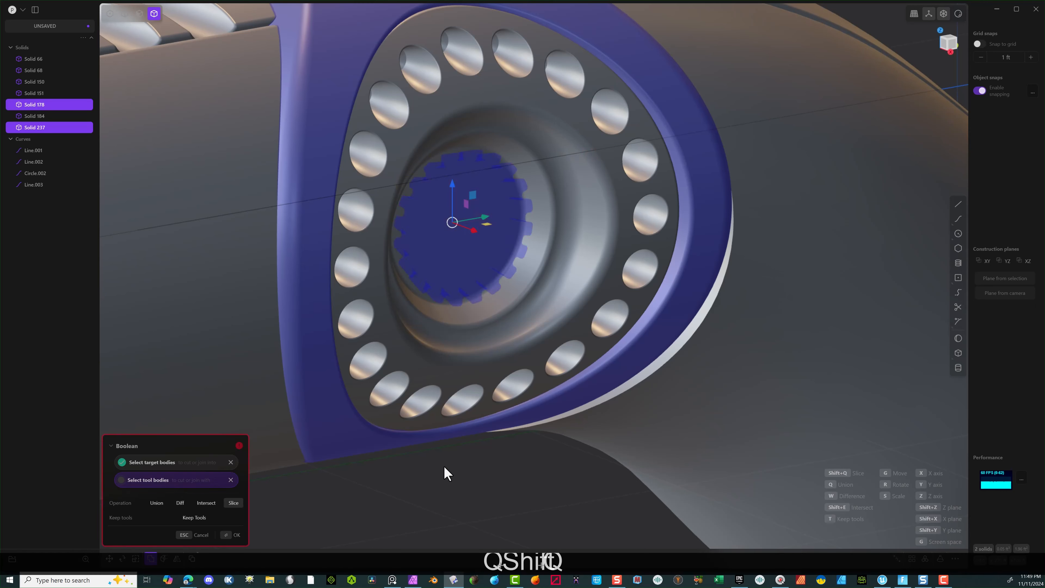
left_click(227, 541)
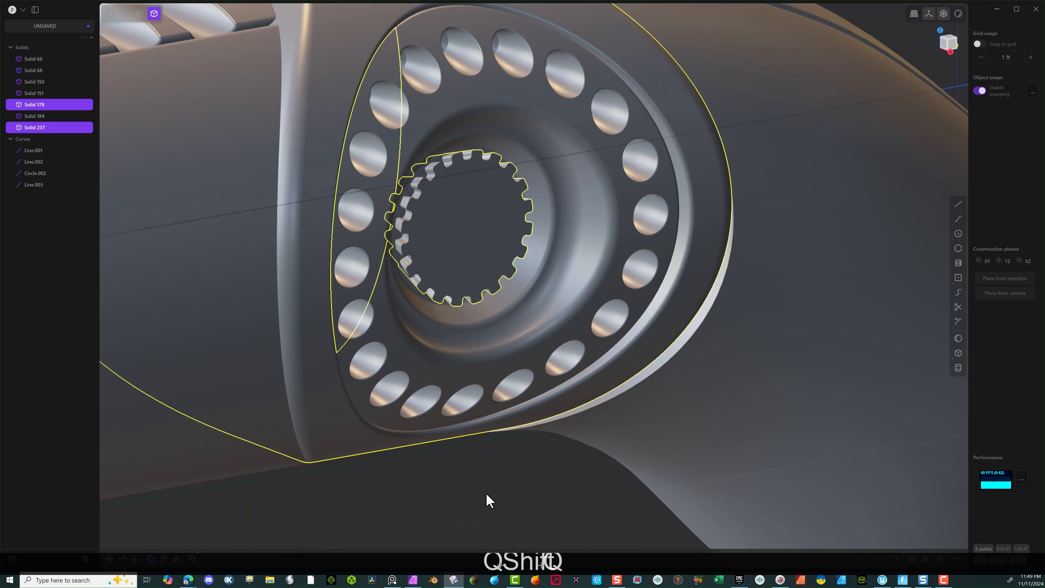
left_click(509, 501)
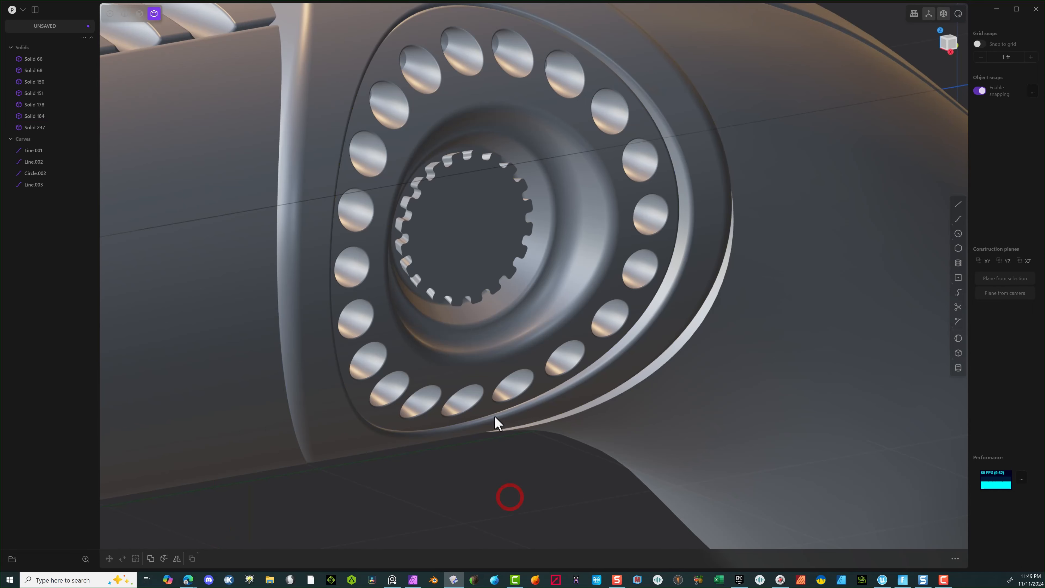
Step: Delete the grooved plug from the round panel's pocket
left_click(459, 233)
key("Delete")
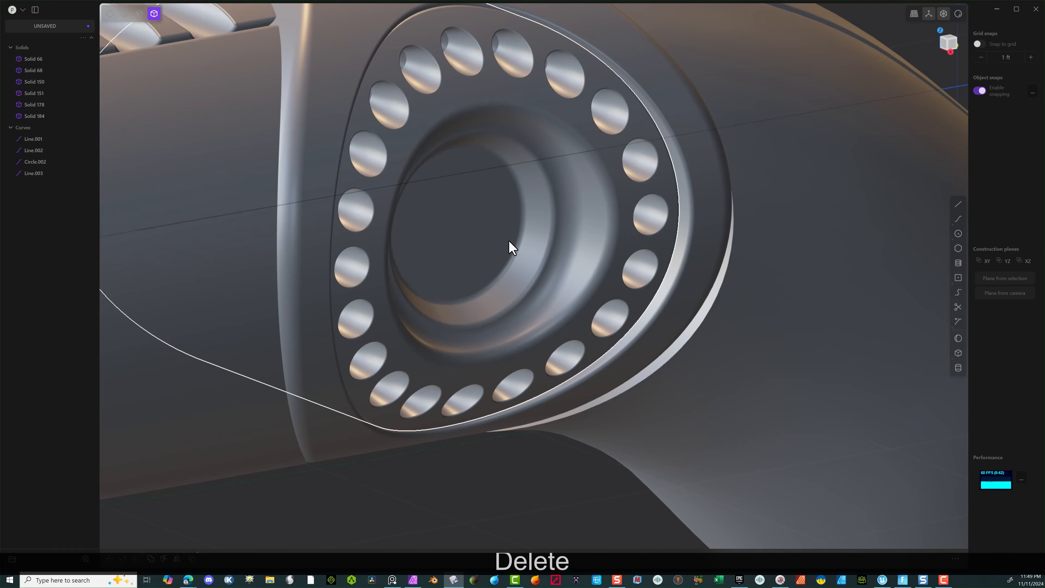
middle_click_drag(509, 241, 463, 224)
scroll(411, 145, "up", 3)
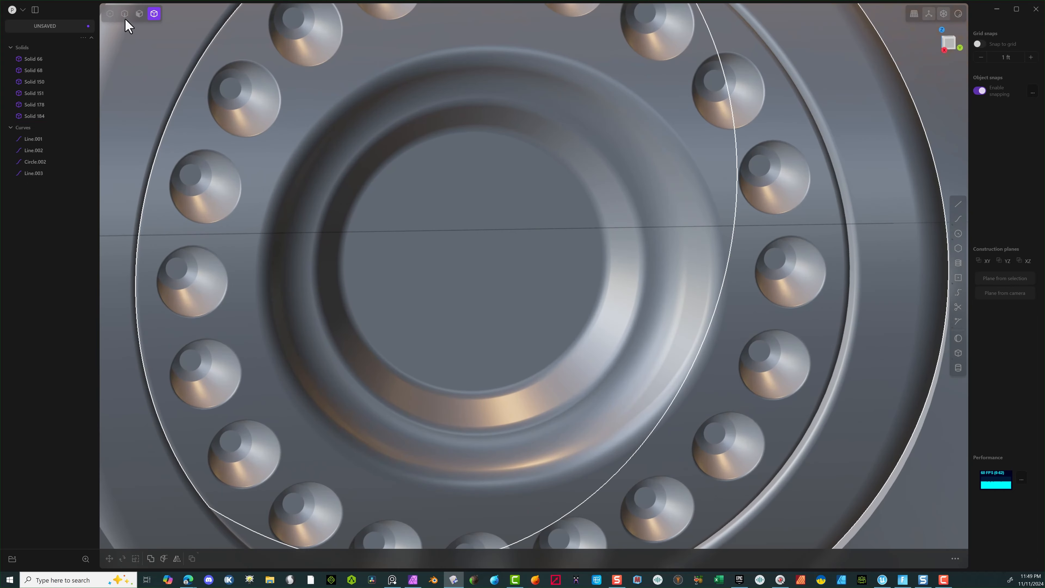
Step: Try to fillet the edges around the pocket's floor
left_click(125, 14)
scroll(461, 143, "up", 3)
left_click_drag(461, 145, 416, 202)
middle_click_drag(474, 183, 549, 194)
left_click_drag(553, 155, 450, 285)
key("b")
middle_click_drag(506, 216, 511, 237)
left_click_drag(566, 177, 426, 371)
left_click_drag(312, 488, 314, 487)
middle_click_drag(407, 442, 313, 393)
left_click_drag(517, 280, 414, 466)
scroll(513, 293, "down", 3)
middle_click_drag(501, 352, 261, 361)
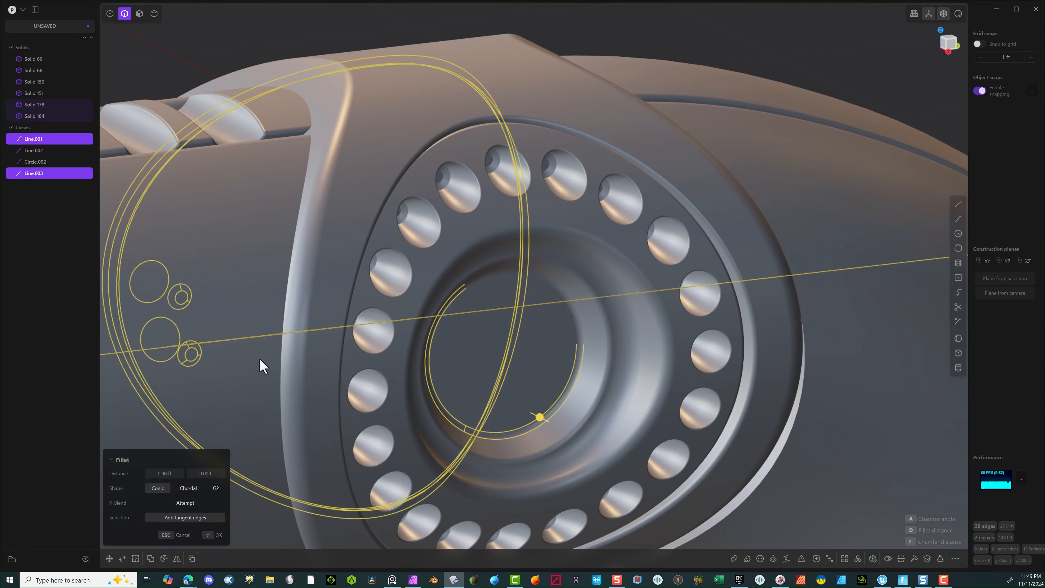
left_click(754, 23)
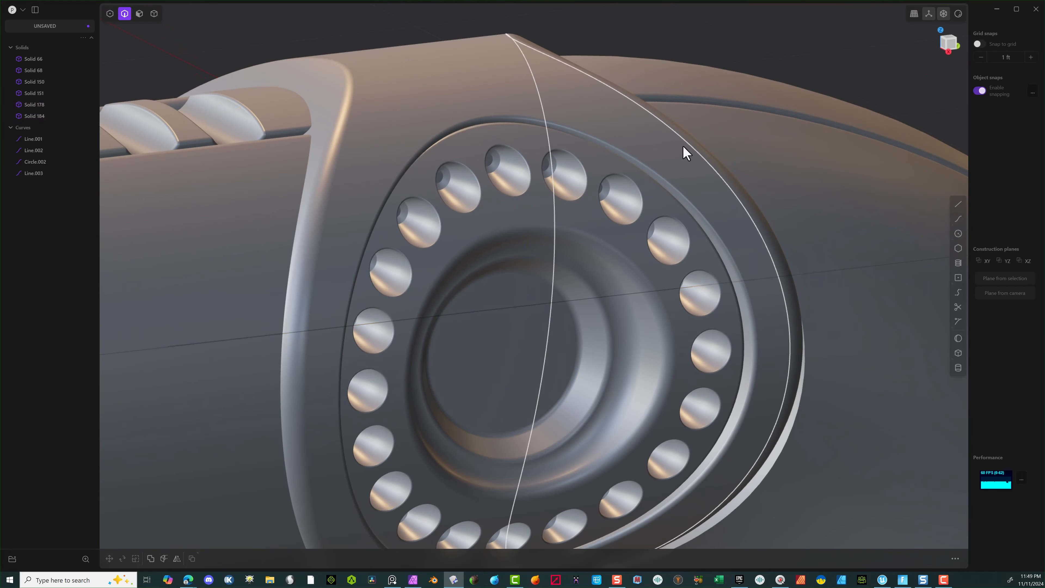
Step: Undo the recent changes to bring the grooved plug back into the panel's pocket
key("ctrl+z")
key("ctrl+z")
key("ctrl+z")
key("ctrl+z")
key("ctrl+z")
key("ctrl+z")
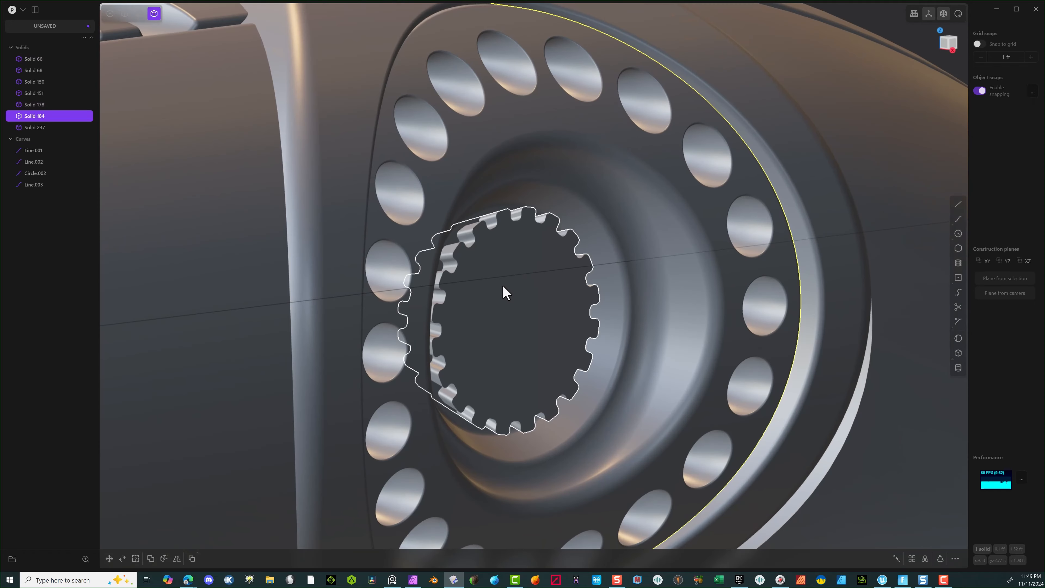
Step: Slice the round panel with the grooved plug using a Boolean Slice operation
left_click(511, 286, "shift")
key("q")
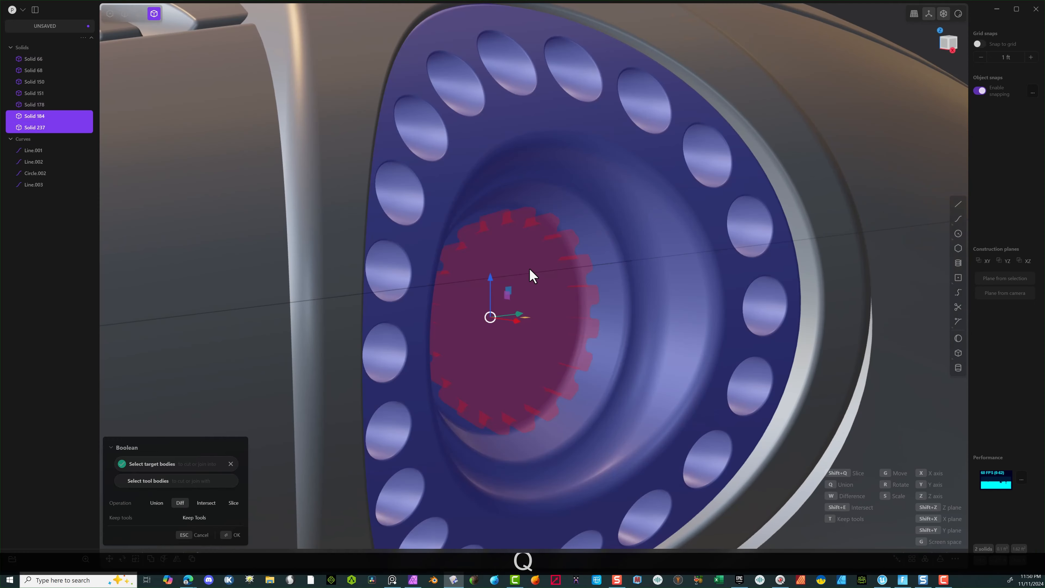
middle_click_drag(510, 243, 497, 289)
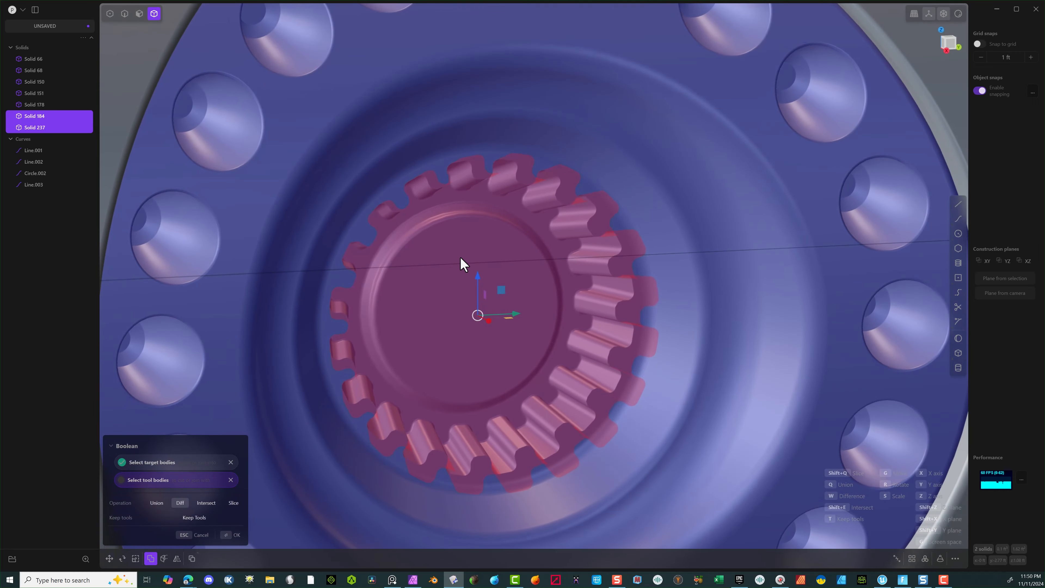
key("shift+q")
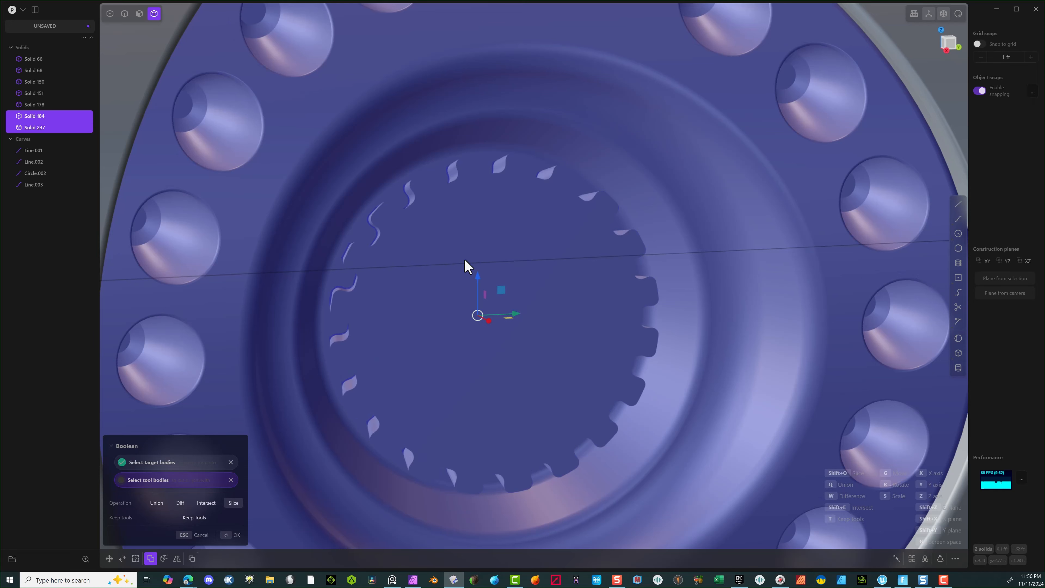
left_click(228, 535)
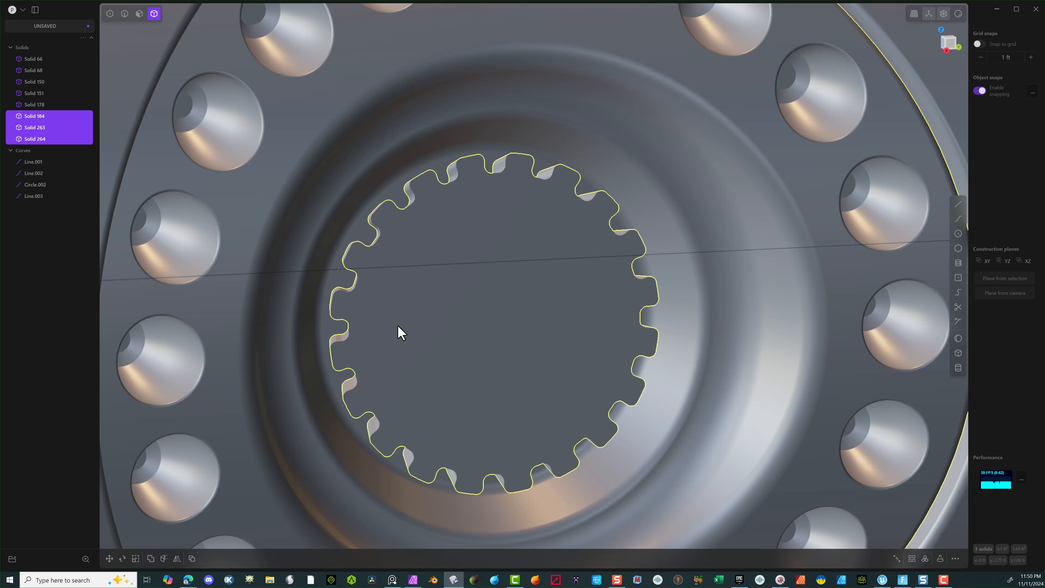
Step: Delete the toothed piece embedded in the pocket's floor and undo that deletion
left_click(404, 330)
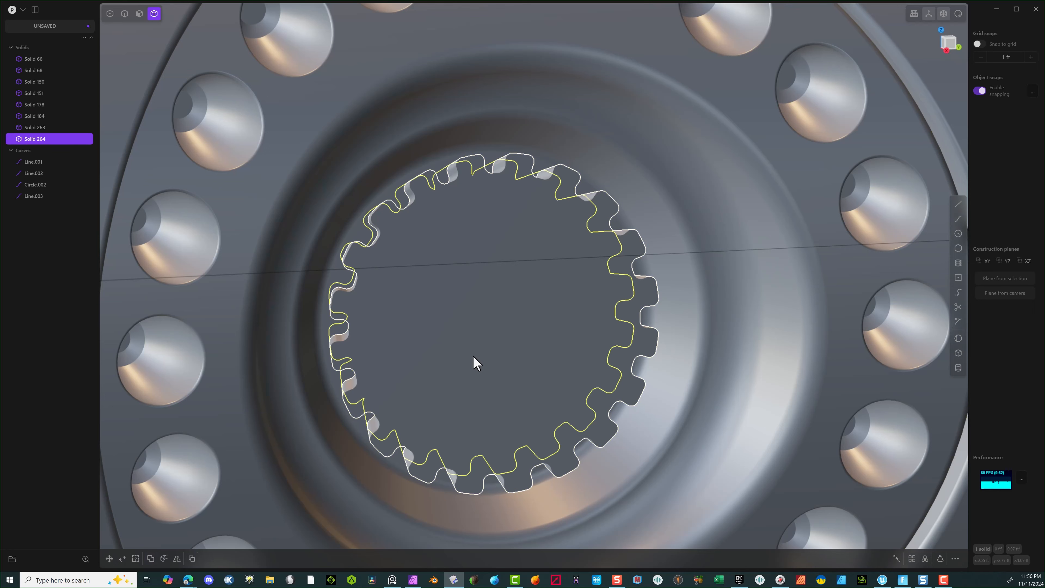
key("Delete")
middle_click_drag(423, 320, 456, 319)
key("ctrl+z")
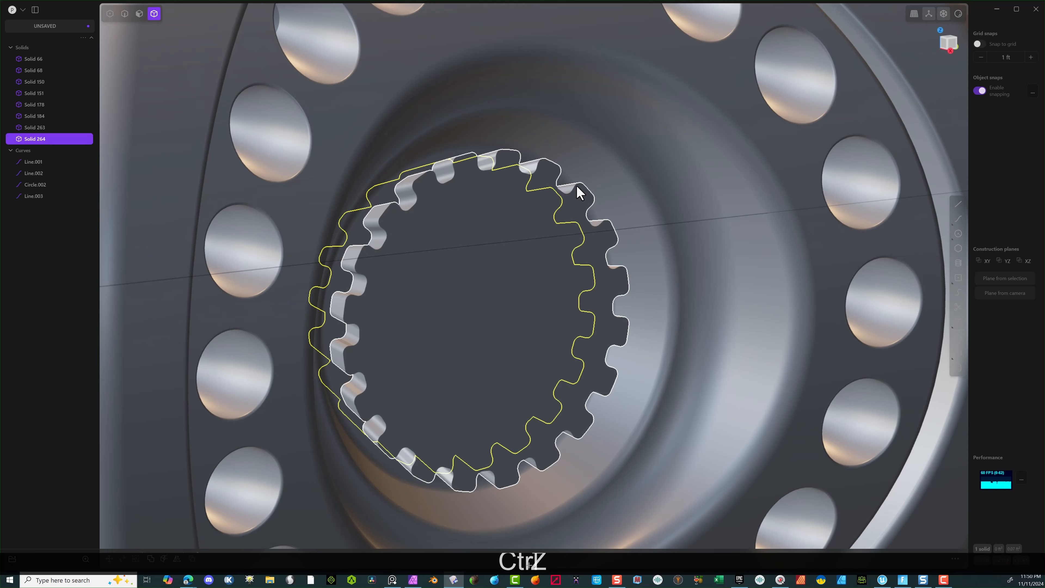
Step: Delete the toothed piece of the plug that protrudes from the pocket's floor
left_click(555, 176)
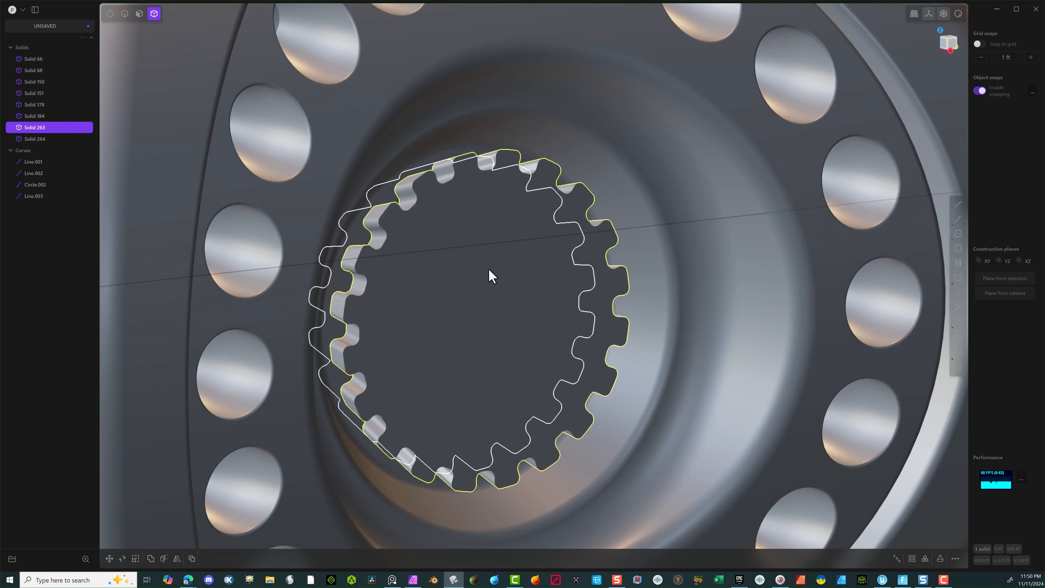
key("Delete")
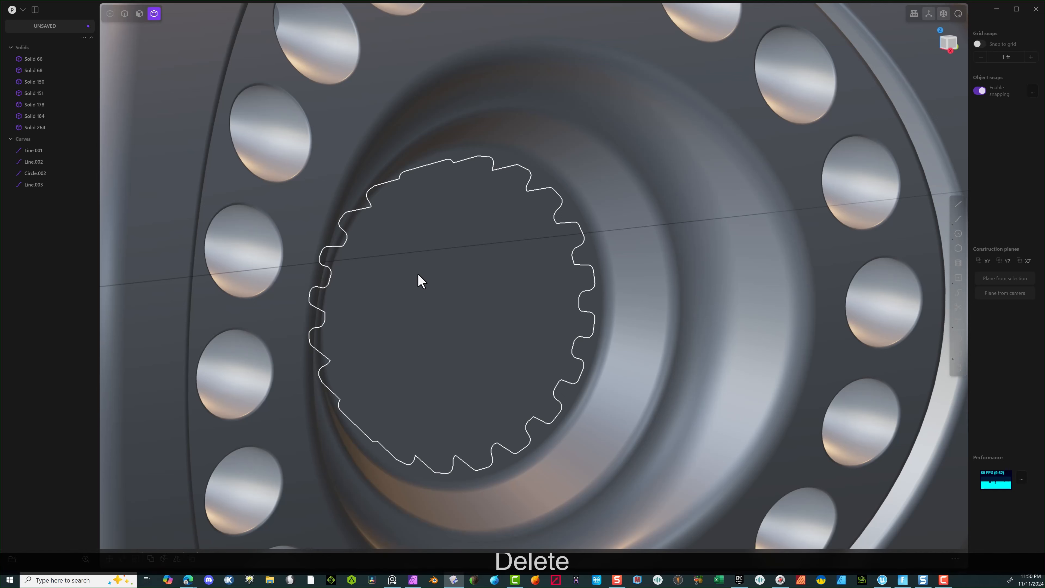
Step: Fillet the panel's toothed edge around the embedded piece in the pocket floor with both distances set to 0.003 ft
left_click(125, 14)
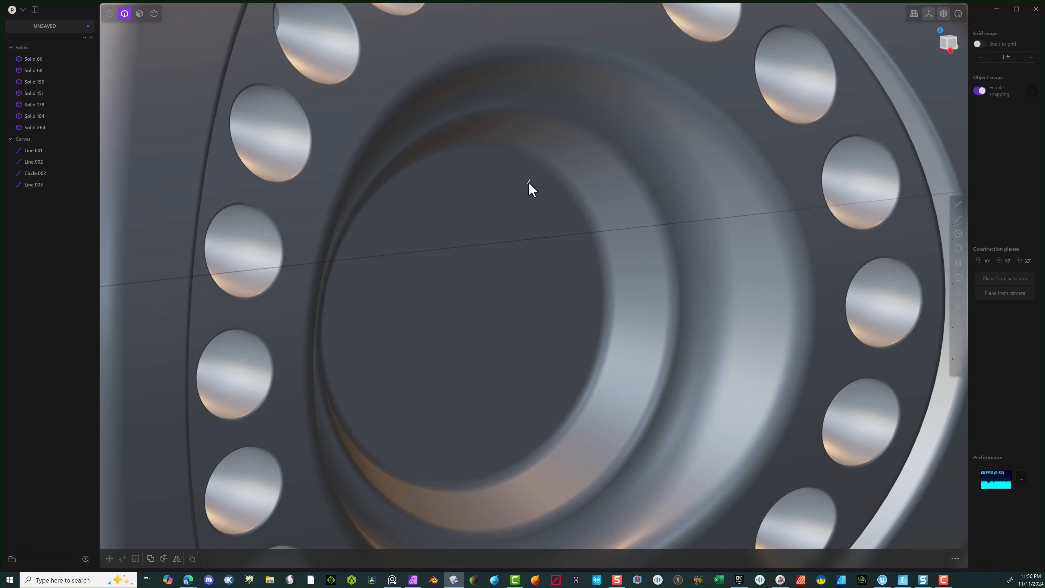
left_click(528, 182)
key("f")
left_click_drag(529, 183, 536, 182)
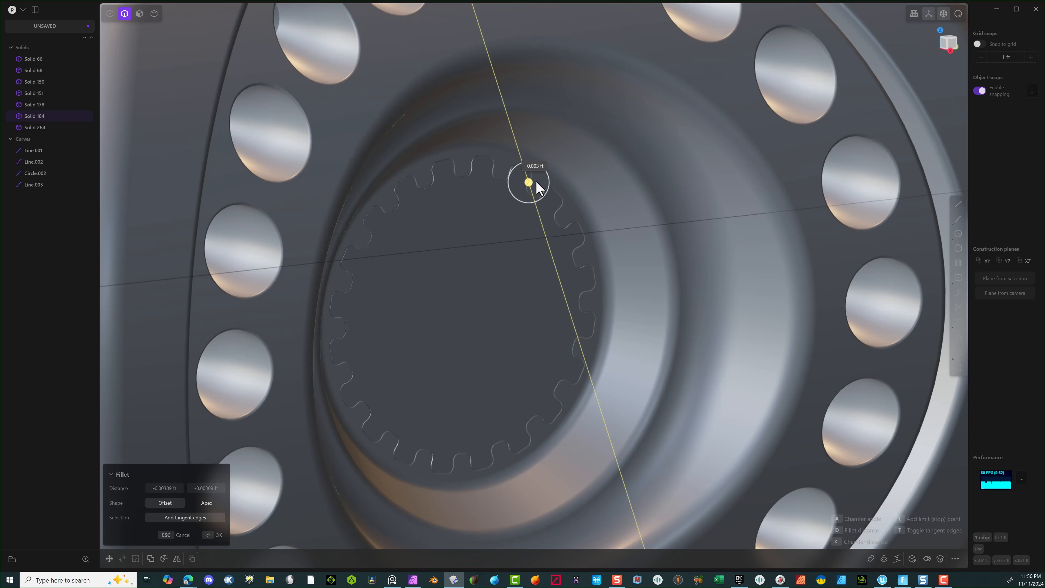
left_click_drag(535, 182, 537, 181)
left_click_drag(538, 181, 541, 181)
left_click_drag(546, 182, 548, 176)
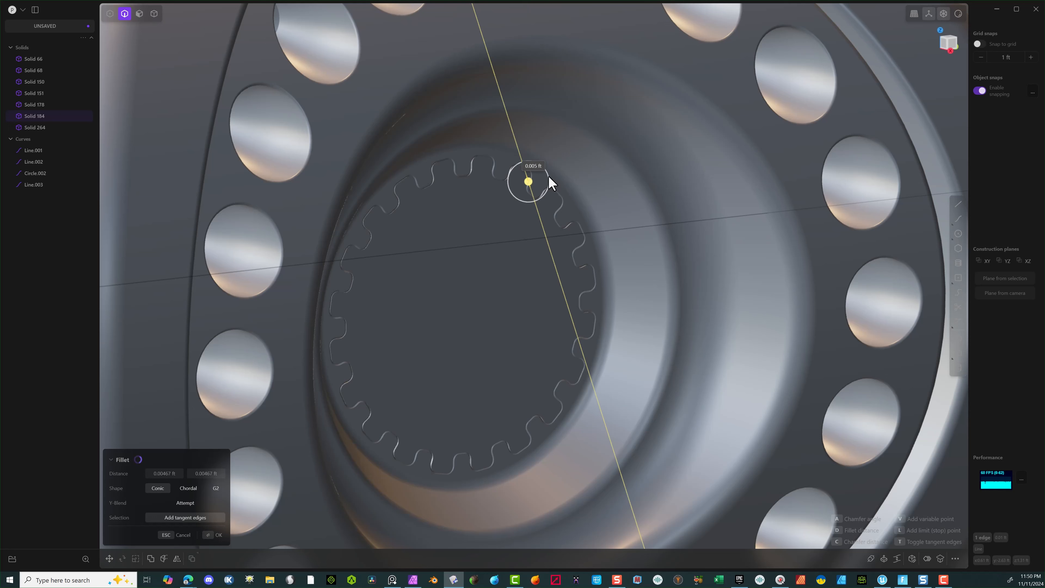
left_click_drag(549, 177, 562, 181)
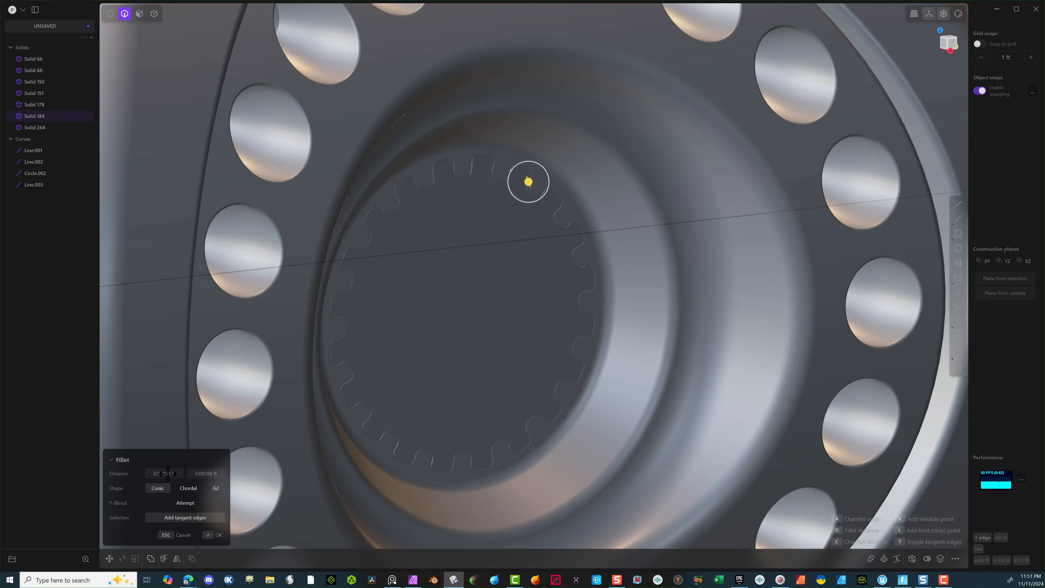
left_click(179, 475)
type(".003")
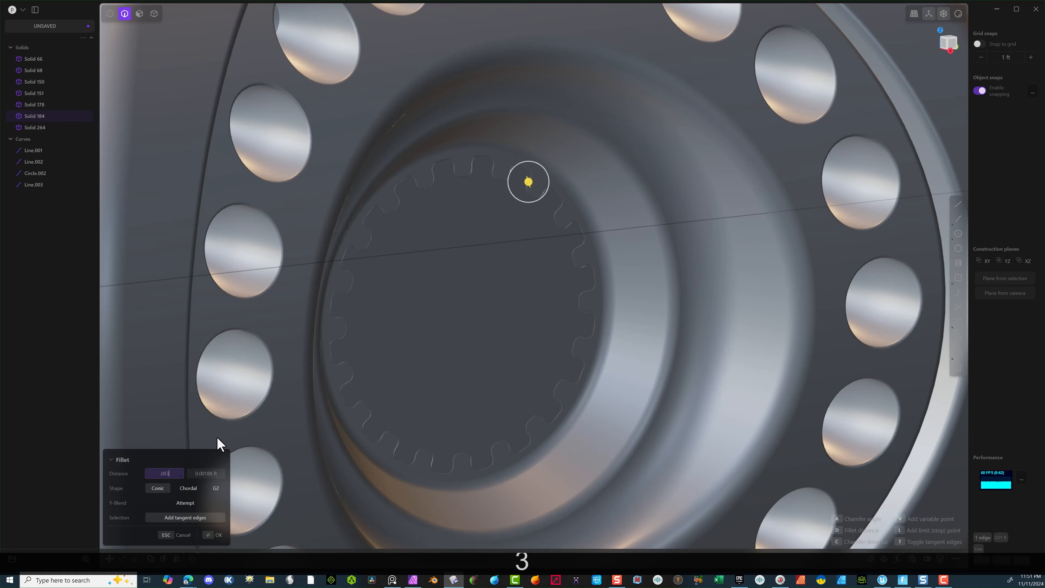
key("Tab")
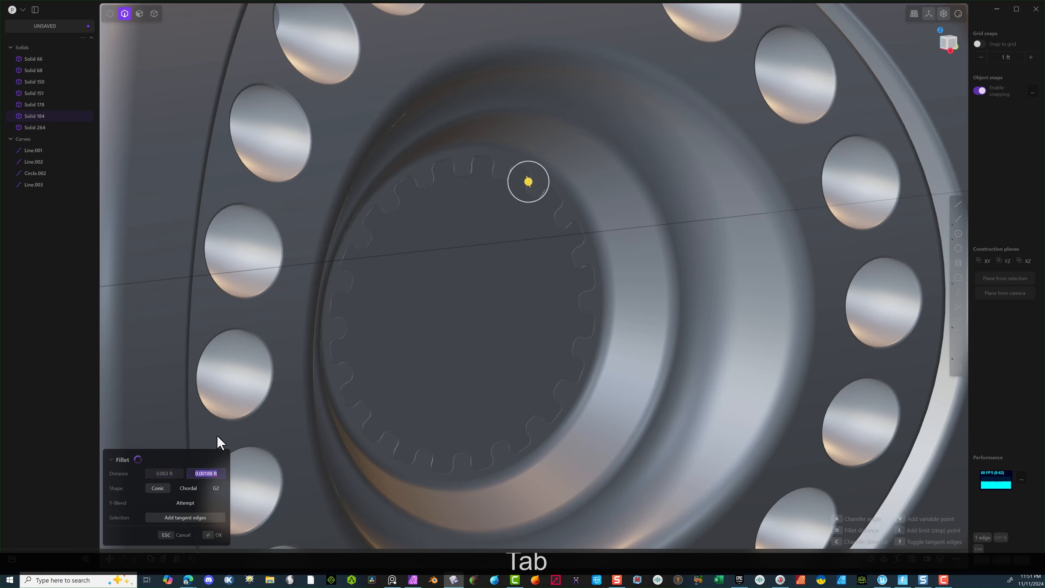
type(".003")
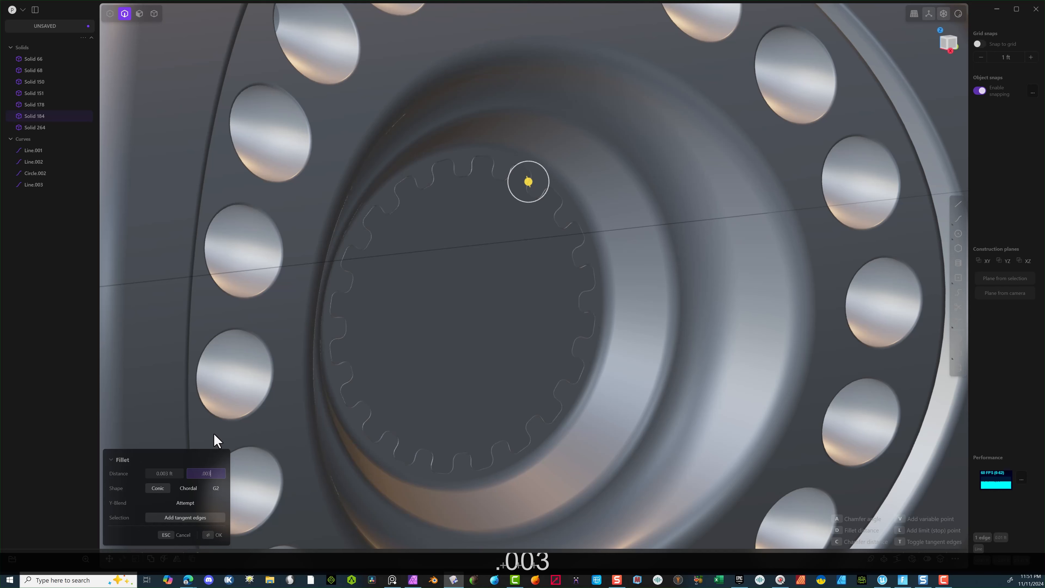
key("Tab")
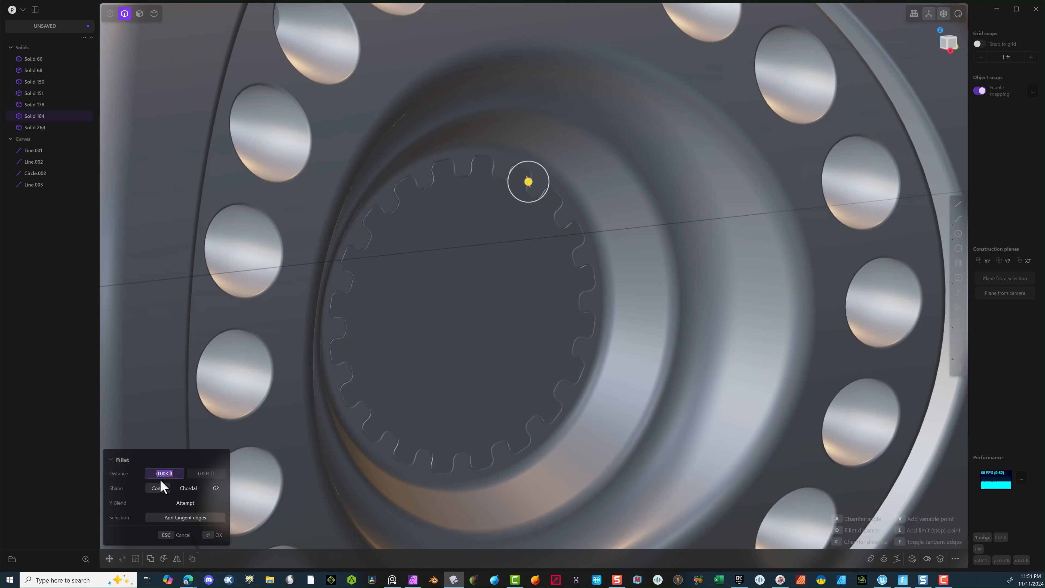
left_click(207, 536)
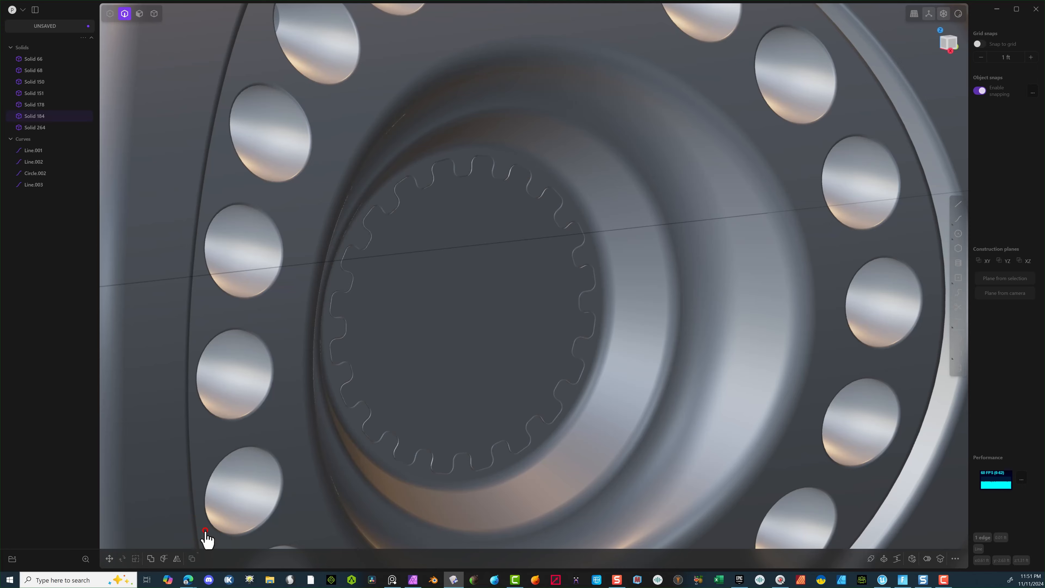
Step: Raise the toothed inset slightly from the pocket floor by moving it about 0.008 ft along the X axis
scroll(387, 410, "down", 8)
left_click(423, 334)
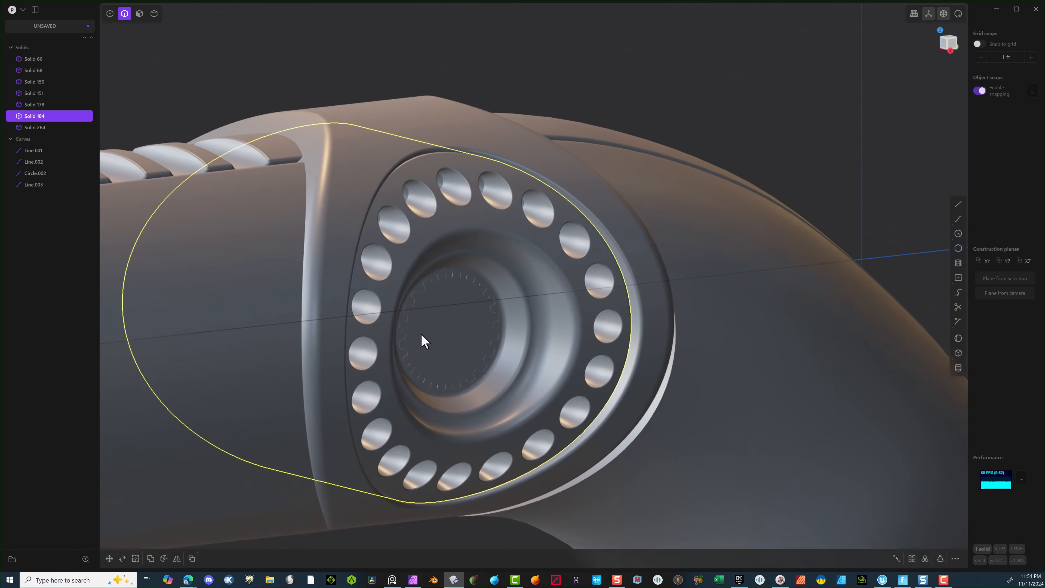
scroll(421, 335, "down", 2)
middle_click_drag(419, 336, 384, 324)
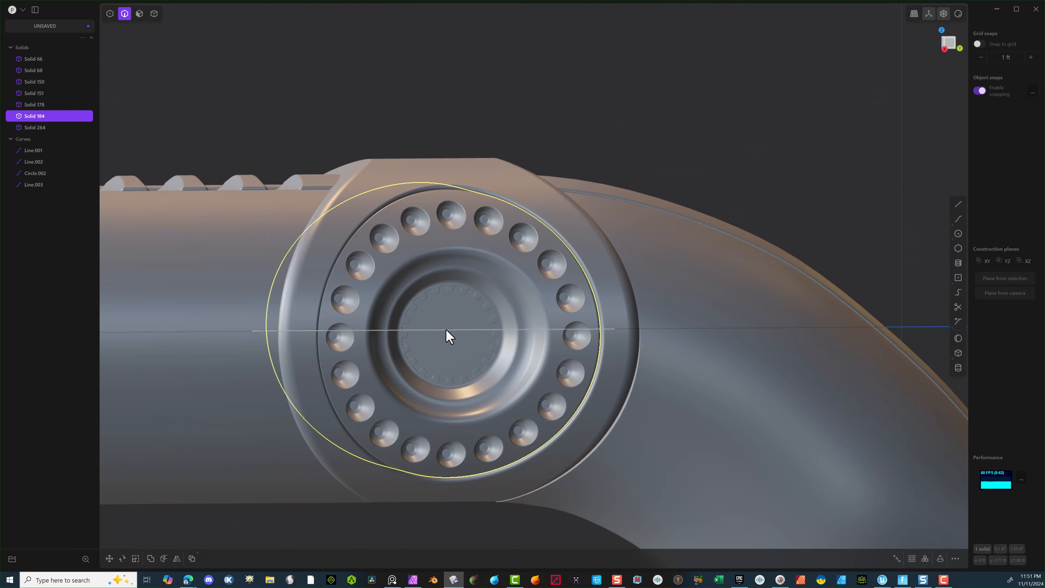
scroll(442, 323, "up", 2)
left_click(154, 14)
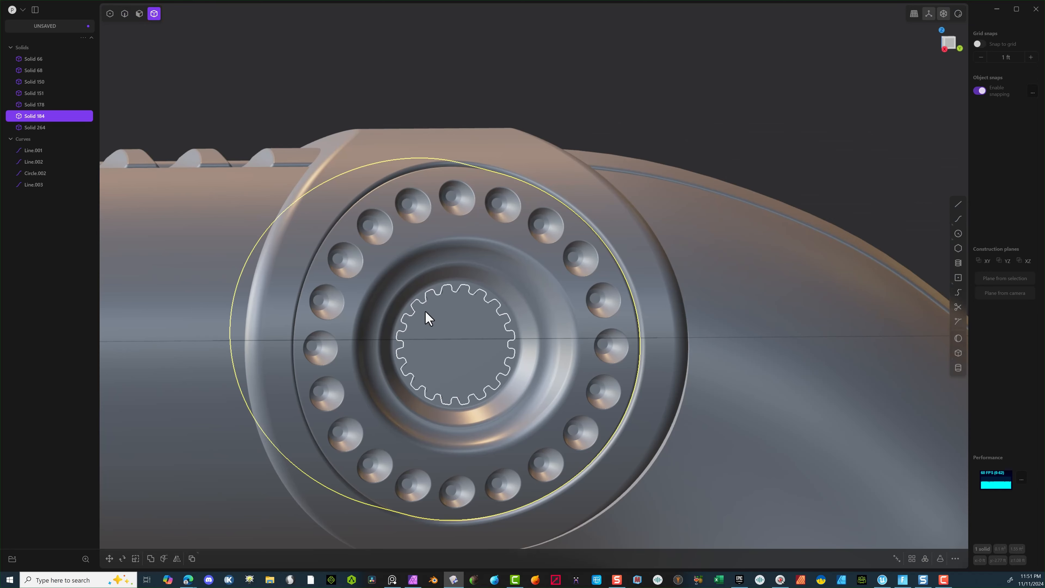
left_click(427, 318)
middle_click_drag(430, 321, 528, 357)
scroll(521, 362, "up", 5)
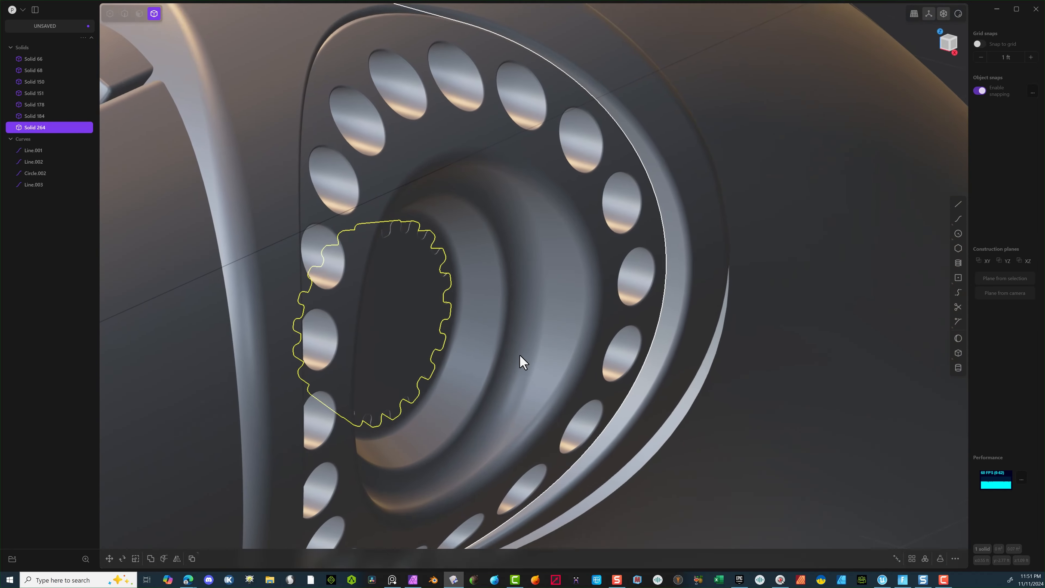
key("g")
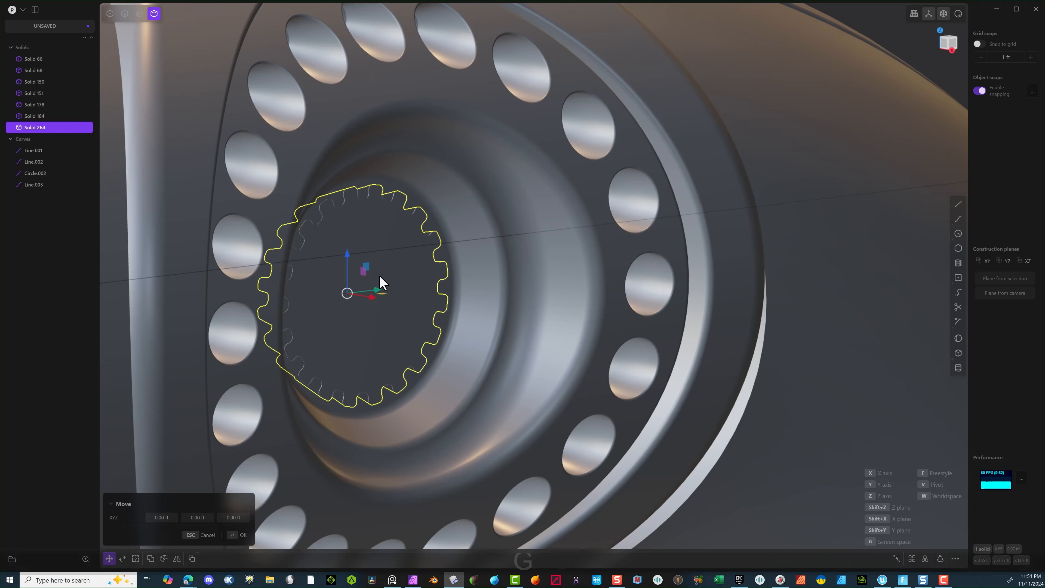
left_click(373, 300)
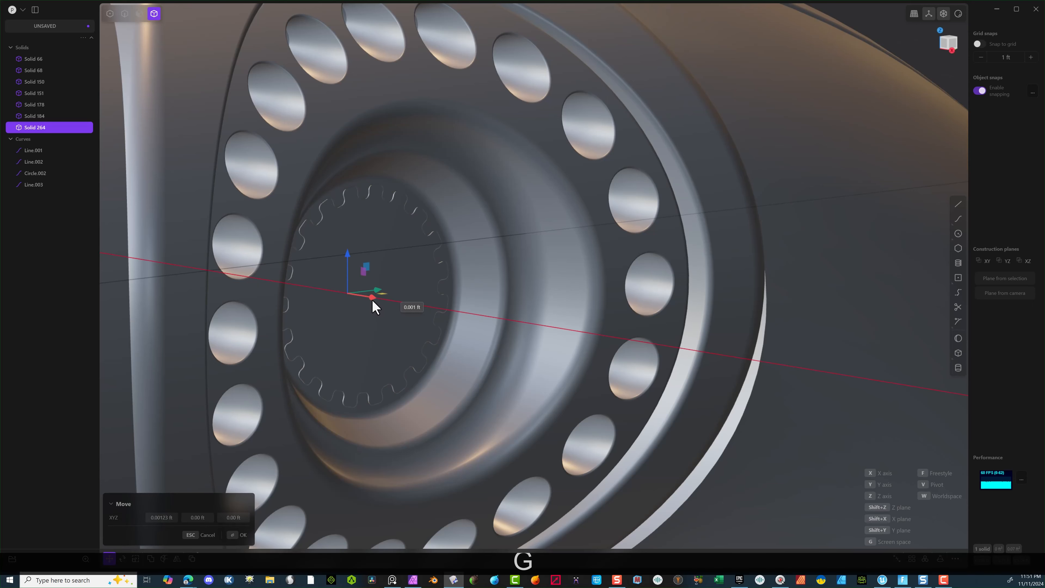
left_click_drag(375, 307, 375, 300)
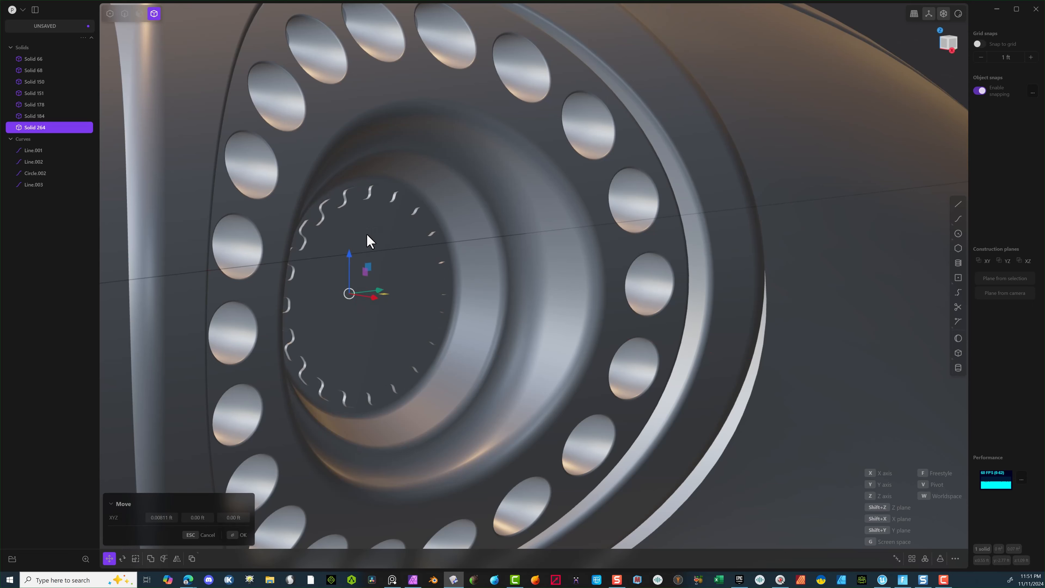
scroll(335, 199, "up", 5)
scroll(335, 199, "up", 8)
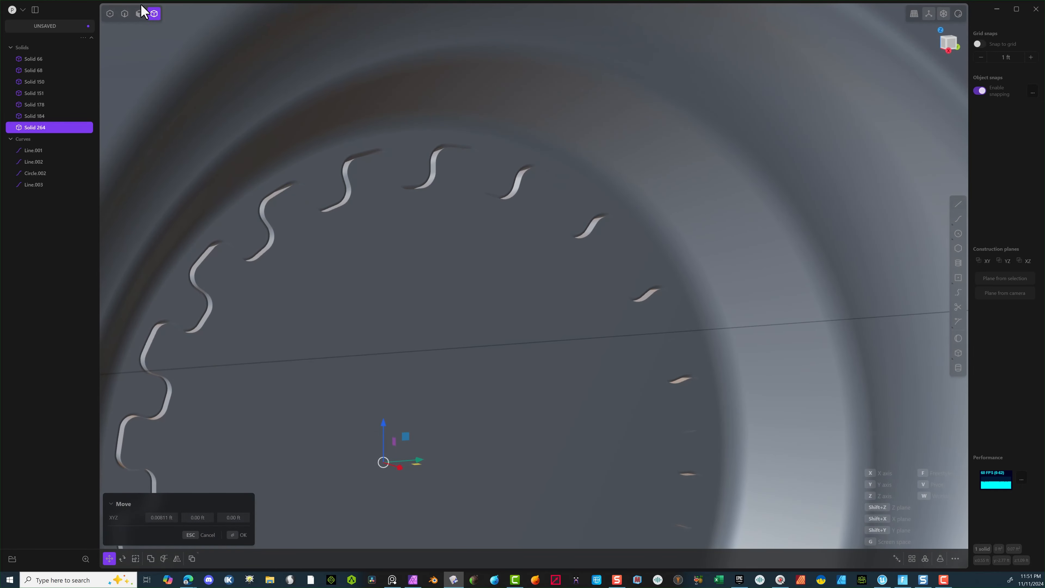
left_click(124, 13)
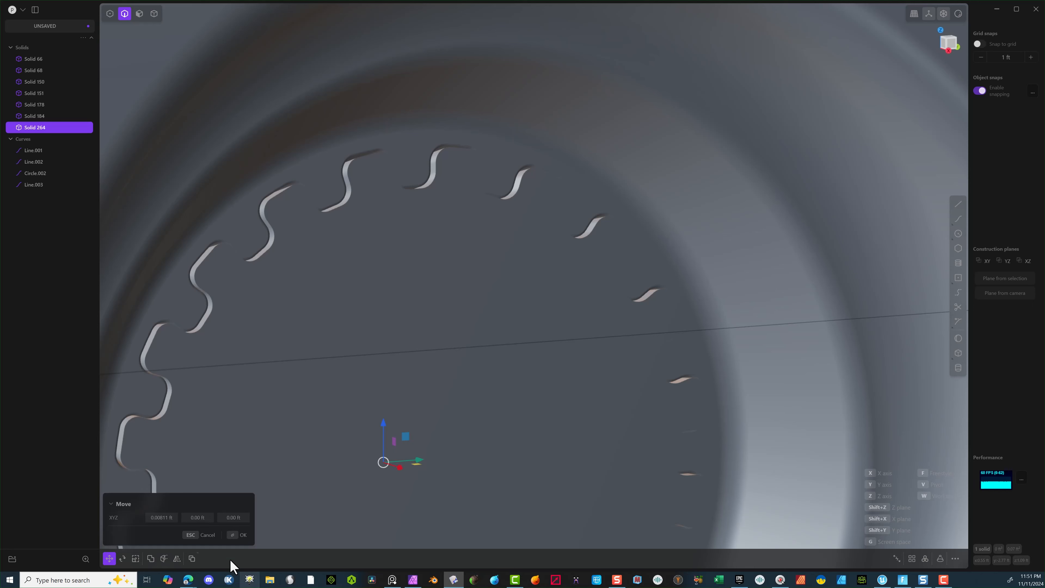
left_click(240, 535)
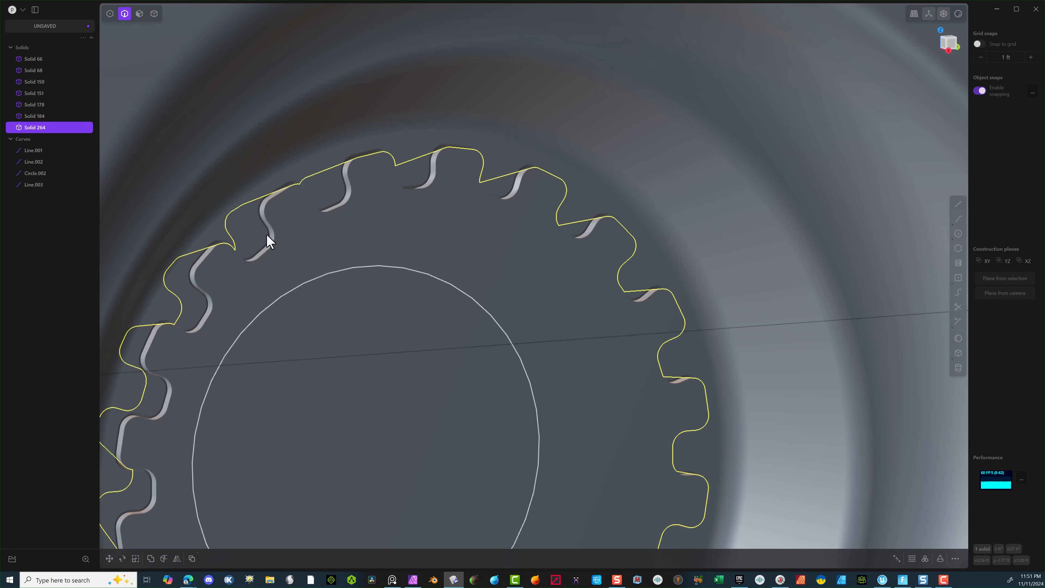
Step: Fillet the raised inset's toothed outer edge with both distances at about 0.003 ft
left_click(276, 198, "alt")
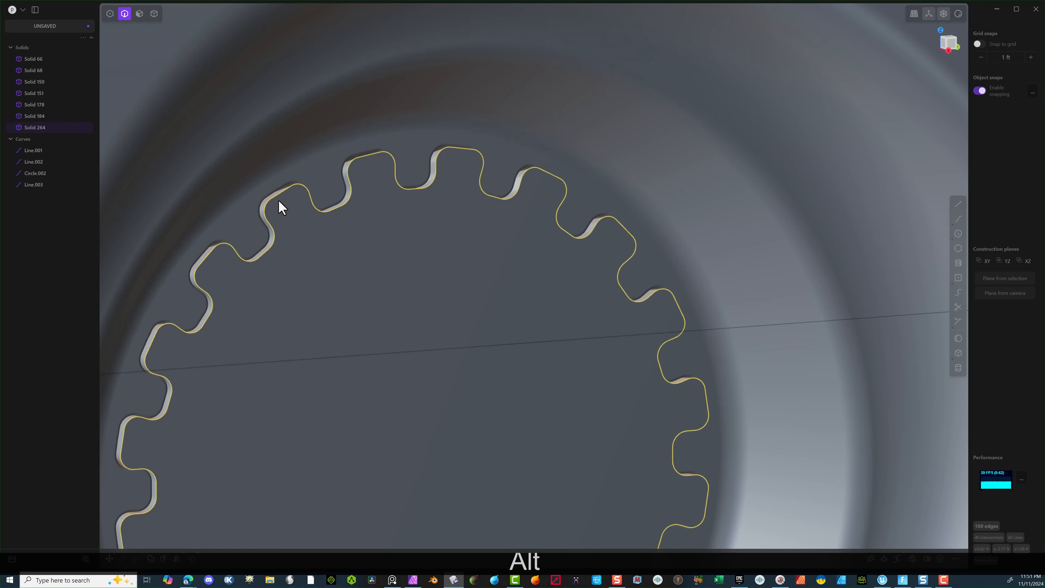
scroll(359, 264, "down", 2)
right_click_drag(408, 359, 474, 353)
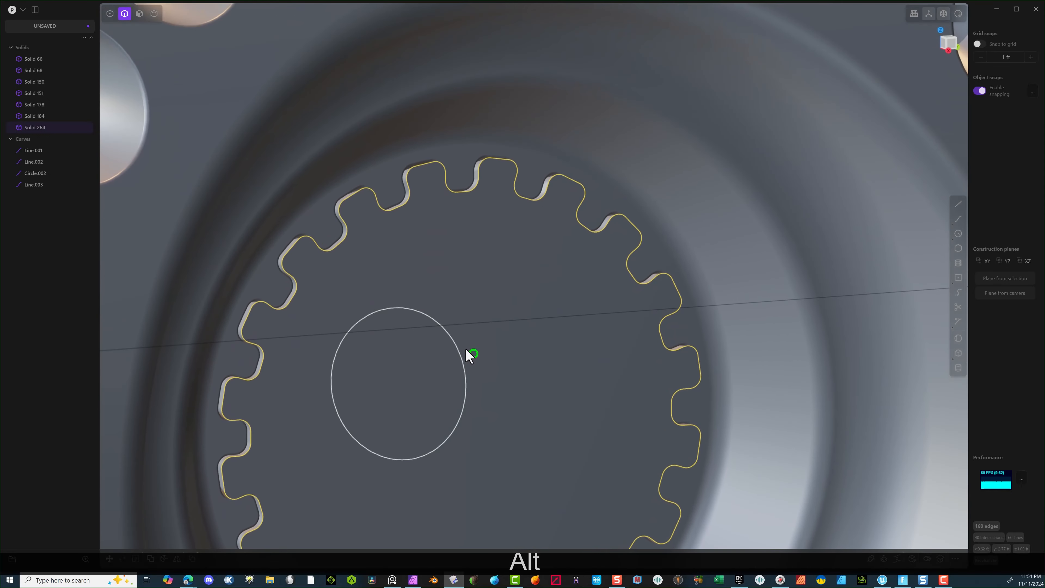
key("b")
left_click_drag(364, 191, 369, 190)
scroll(344, 337, "down", 1)
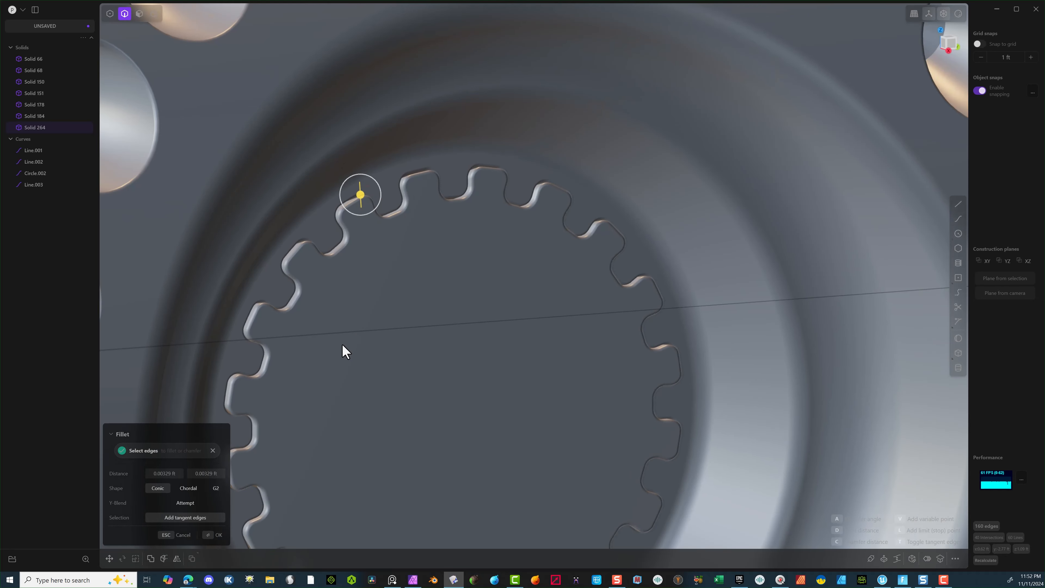
left_click(216, 535)
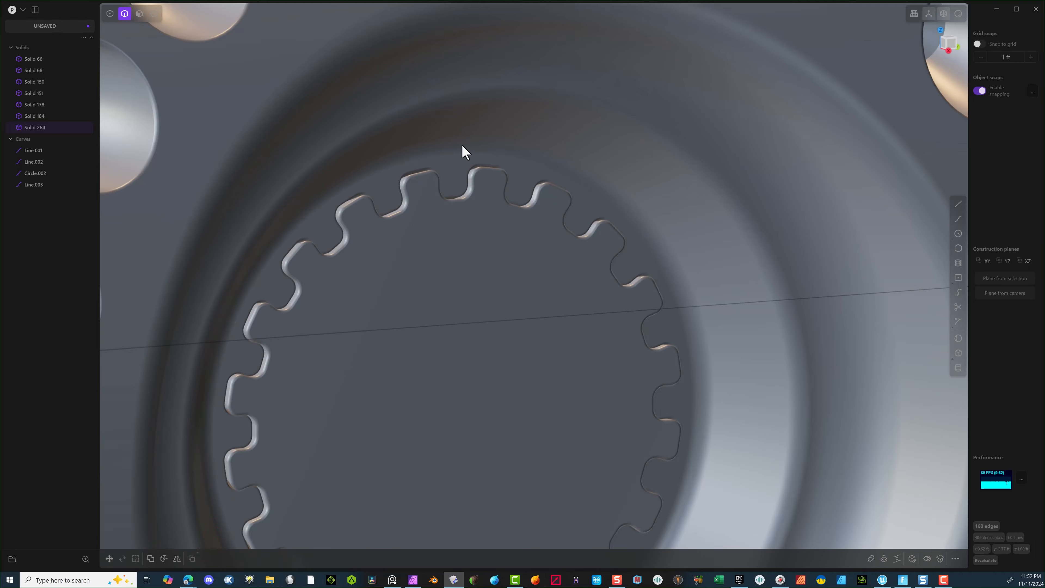
Step: Try to draw a circle centred over the toothed inset, and undo it
scroll(425, 142, "up", 1)
middle_click_drag(425, 142, 538, 263)
scroll(539, 268, "down", 10)
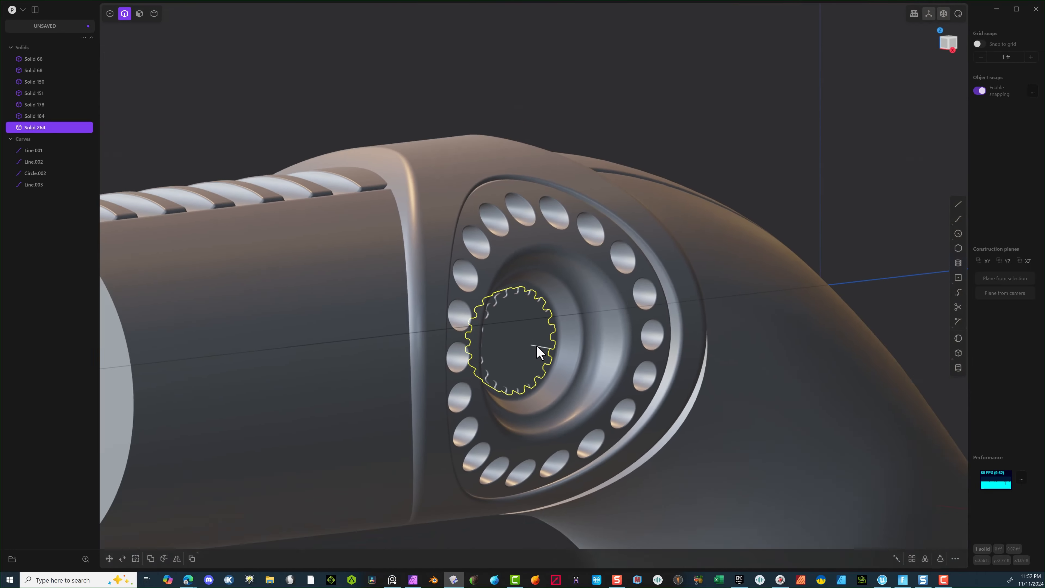
middle_click_drag(537, 345, 502, 328)
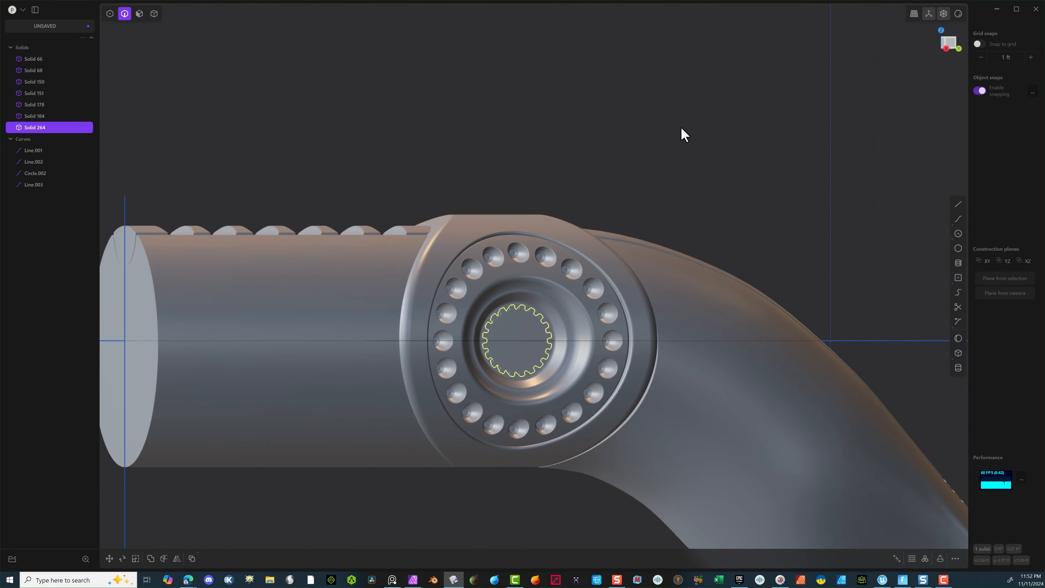
left_click(681, 126)
scroll(540, 327, "up", 5)
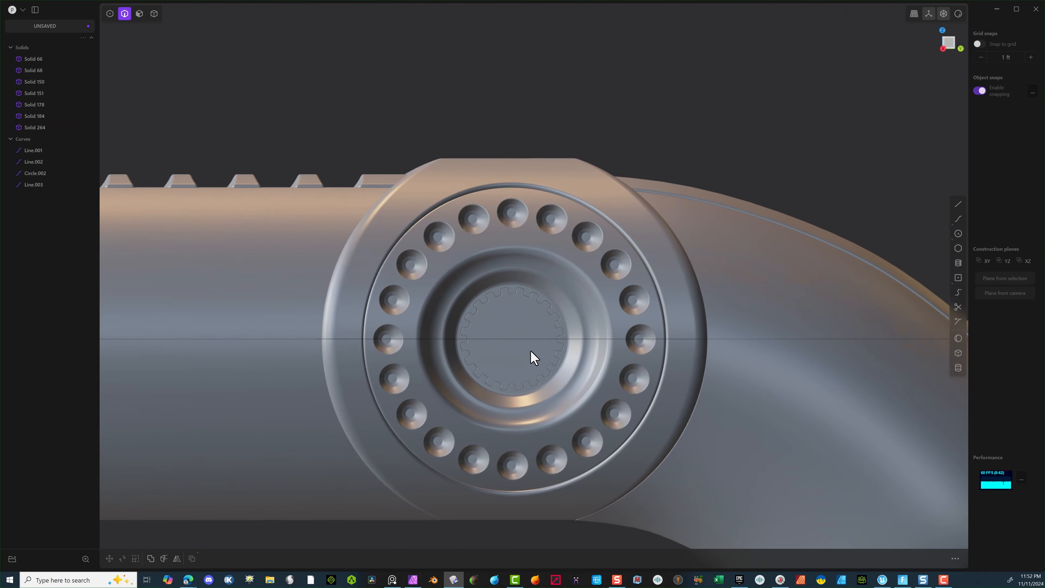
left_click(961, 233)
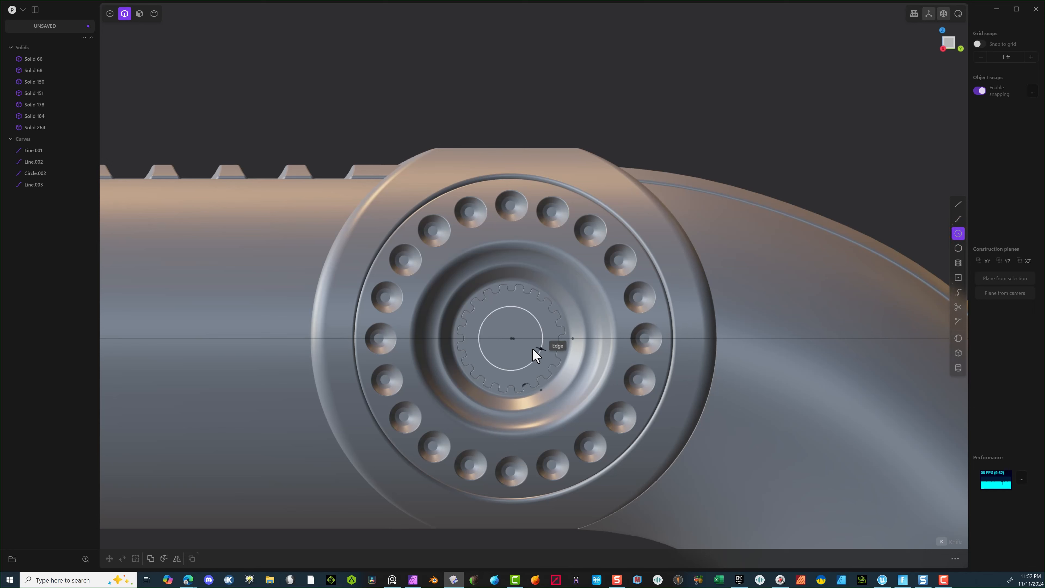
left_click(513, 338)
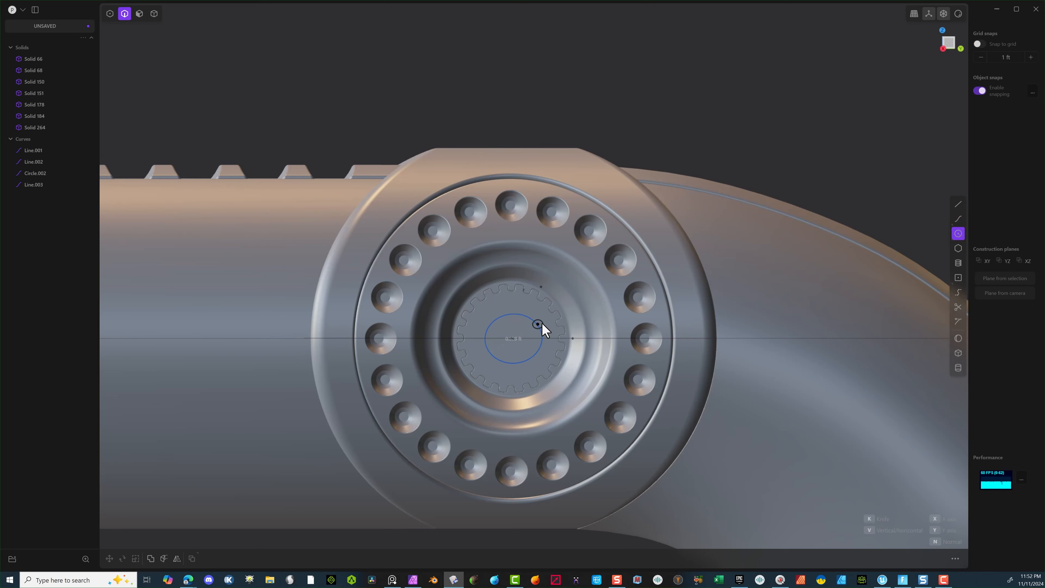
left_click(547, 318)
scroll(518, 355, "up", 5)
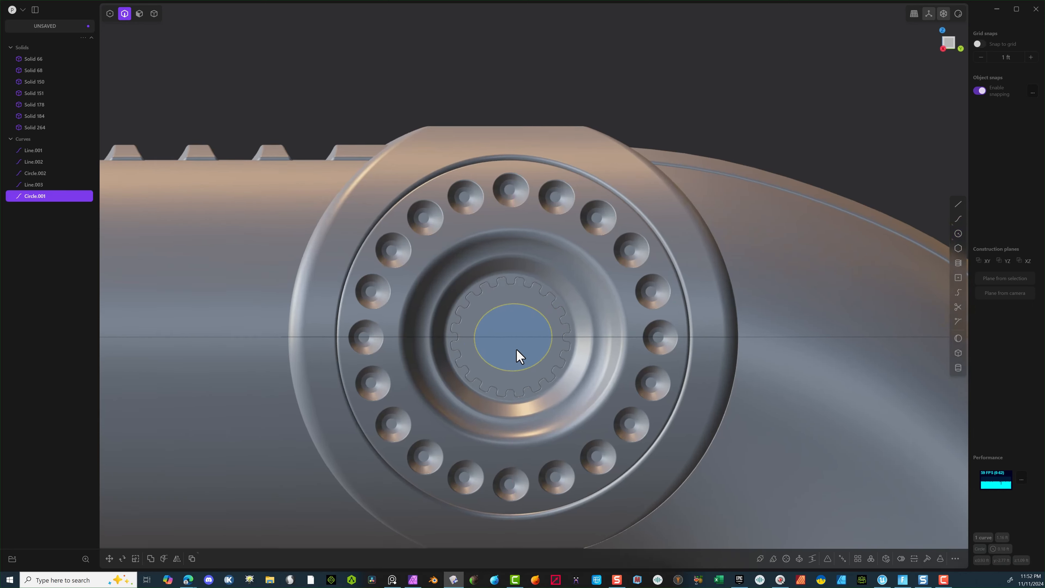
middle_click_drag(518, 324, 542, 340)
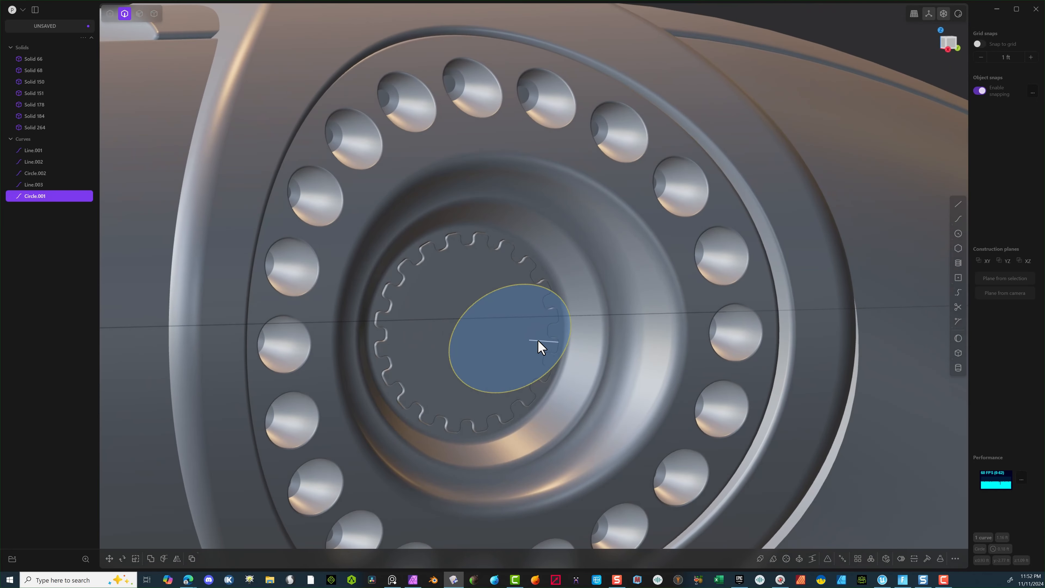
key("ctrl+z")
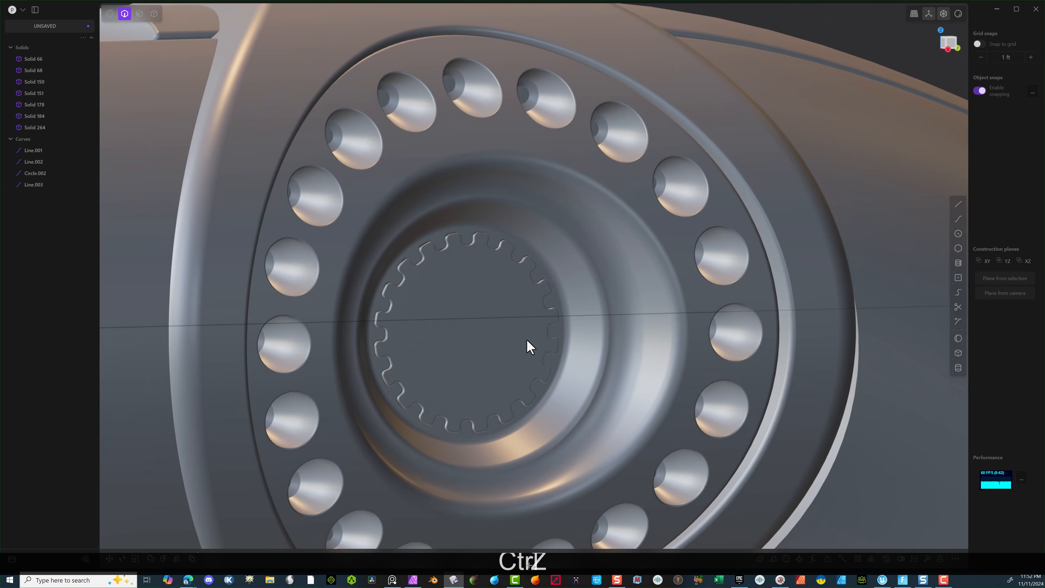
Step: Draw two circles of different sizes over the toothed inset's centre and loft them into a solid disc
left_click(957, 233)
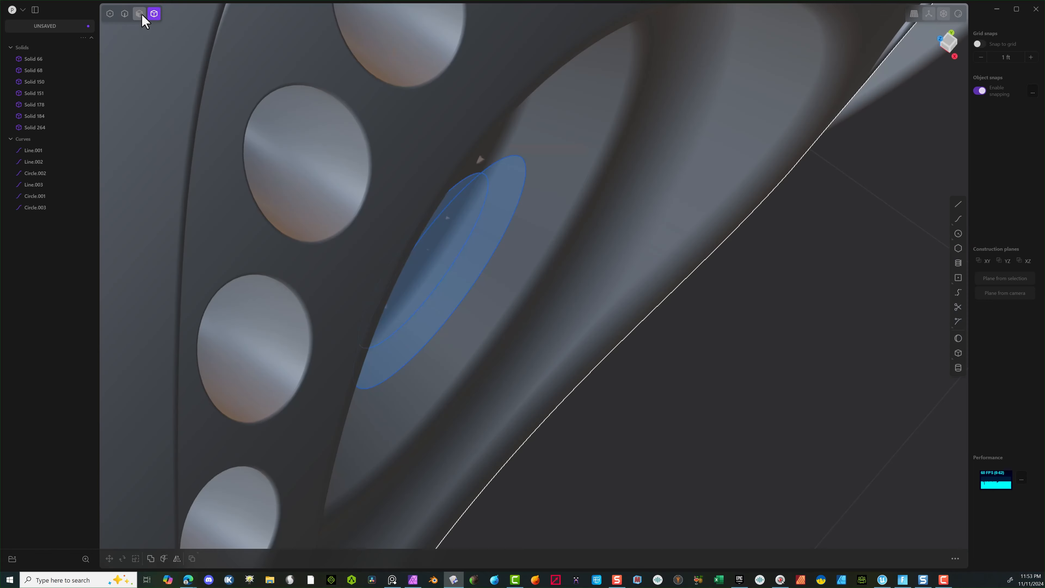
left_click(458, 189)
key("e")
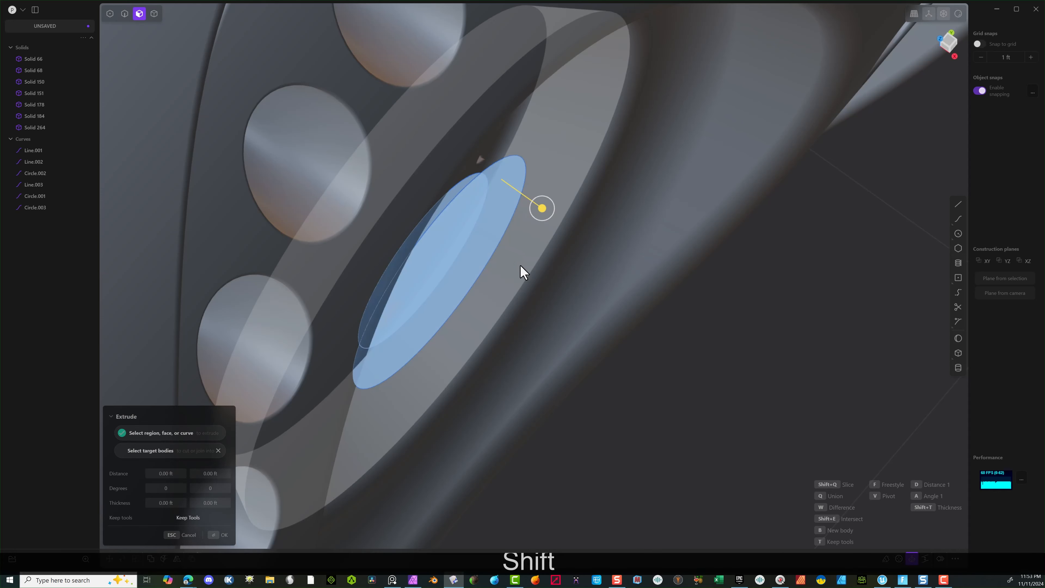
key("l")
middle_click_drag(533, 254, 530, 238)
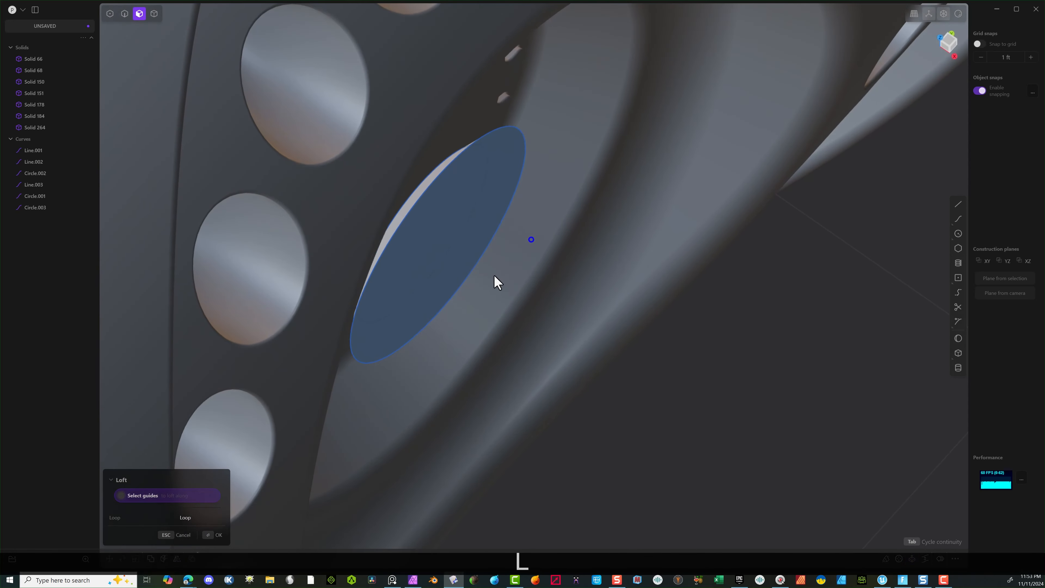
left_click(210, 535)
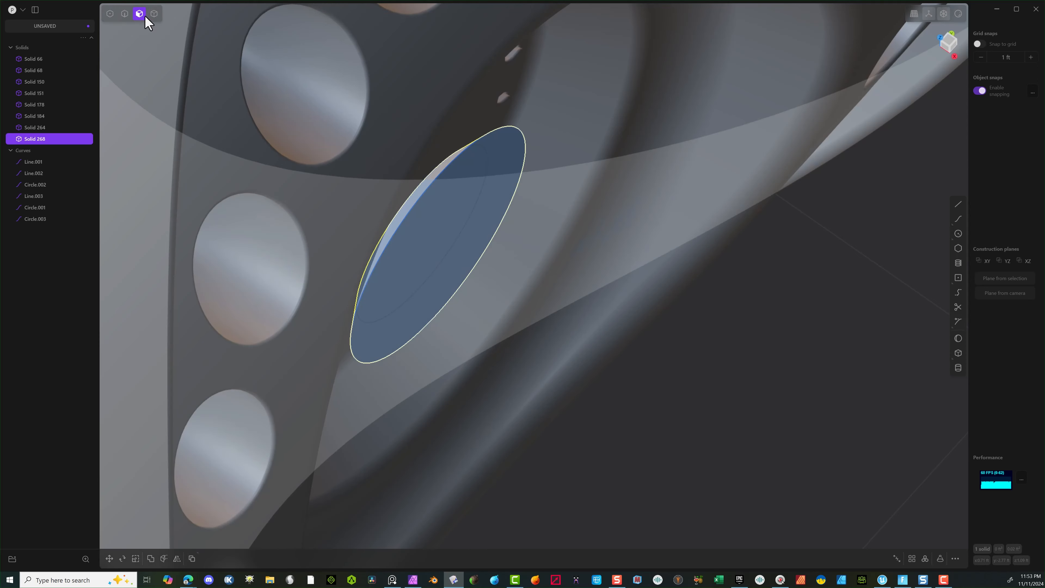
Step: Delete the two circle curves used for the lofted disc
left_click(123, 14)
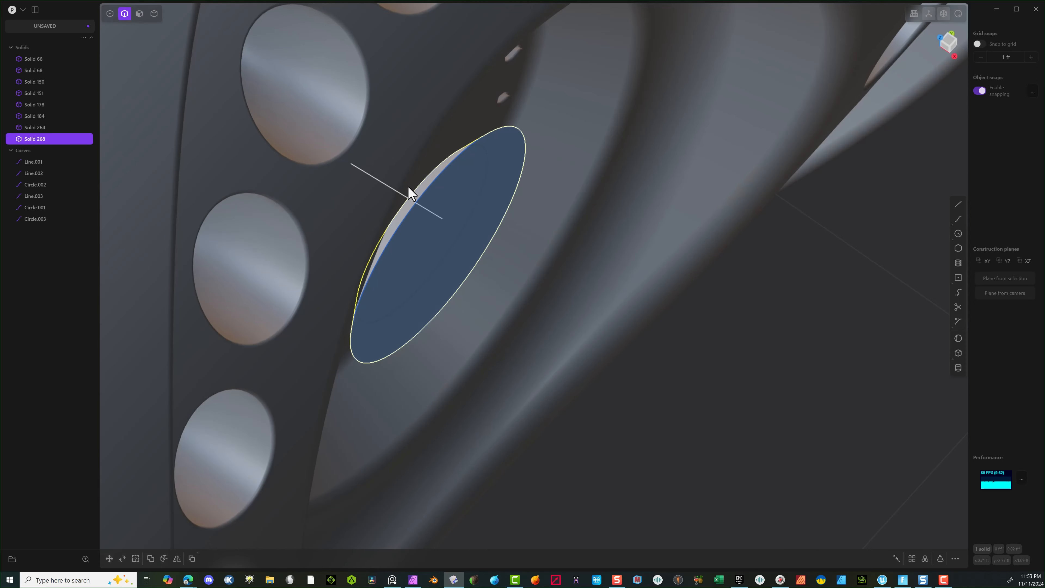
left_click(426, 177)
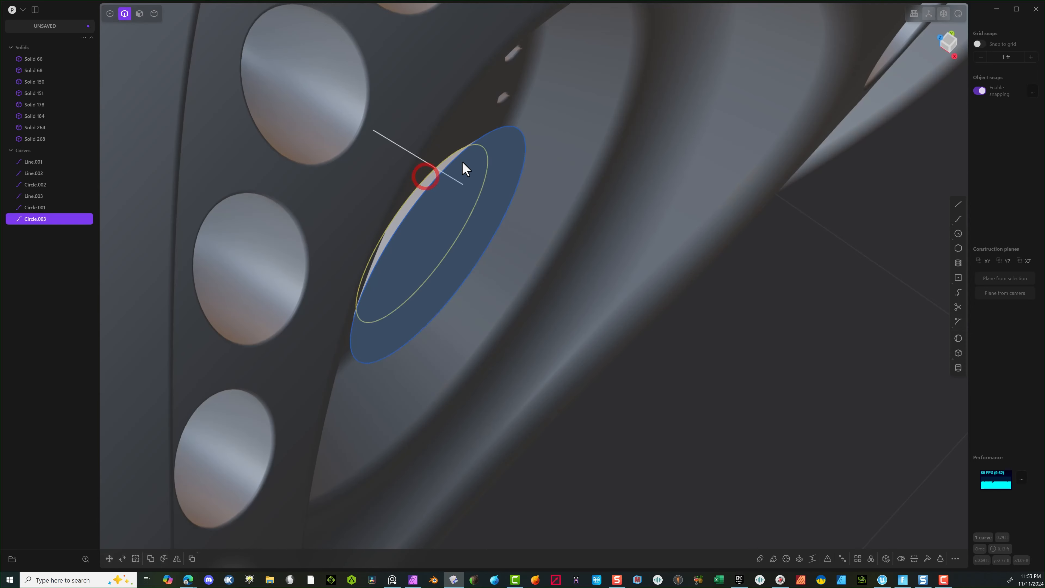
left_click(495, 134, "shift")
key("Delete")
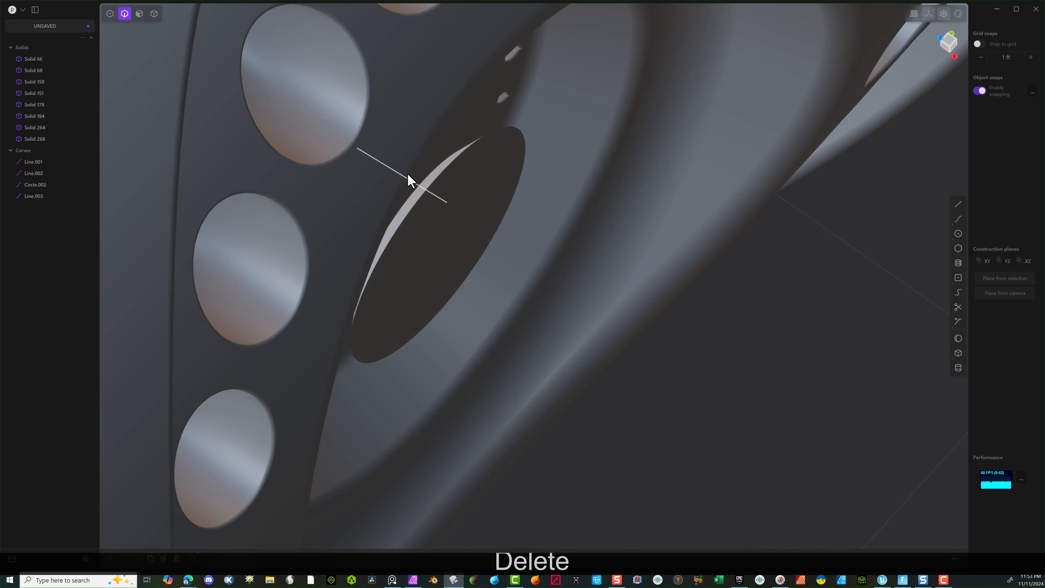
Step: Fillet the smaller circular edge of the lofted disc with both distances at about 0.004 ft
left_click(438, 164)
key("f")
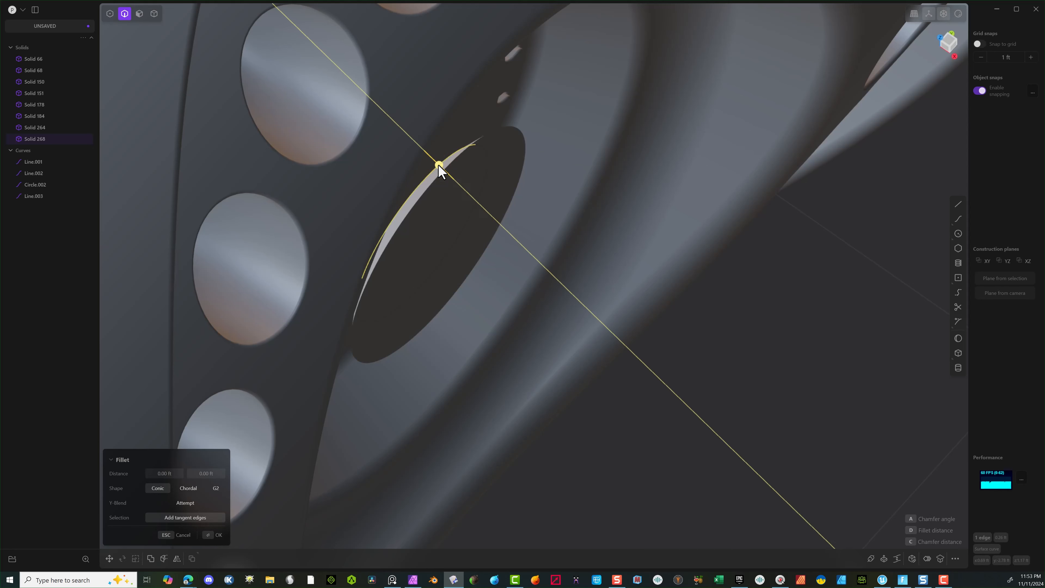
left_click_drag(440, 165, 440, 159)
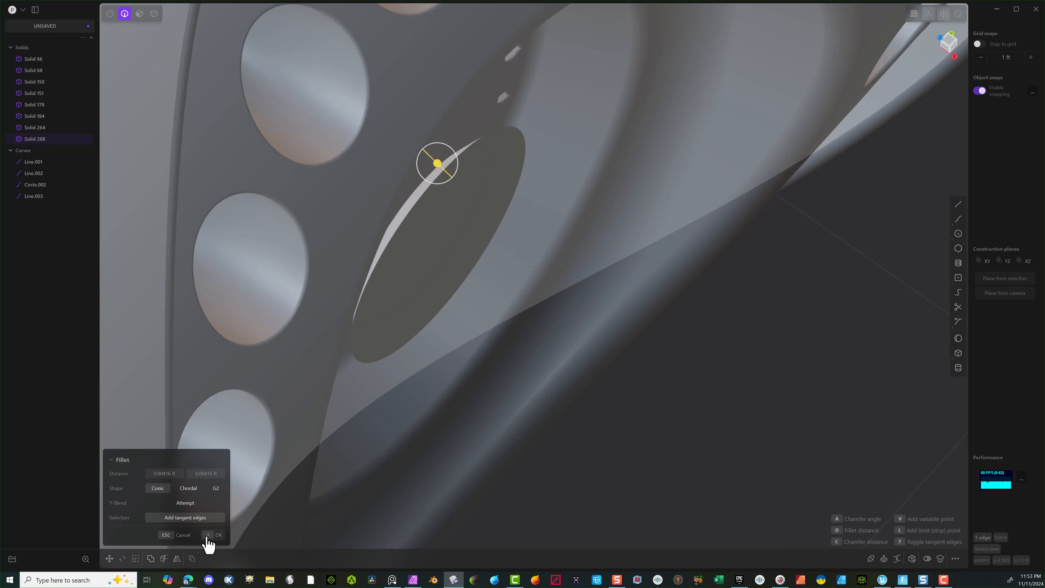
left_click(212, 535)
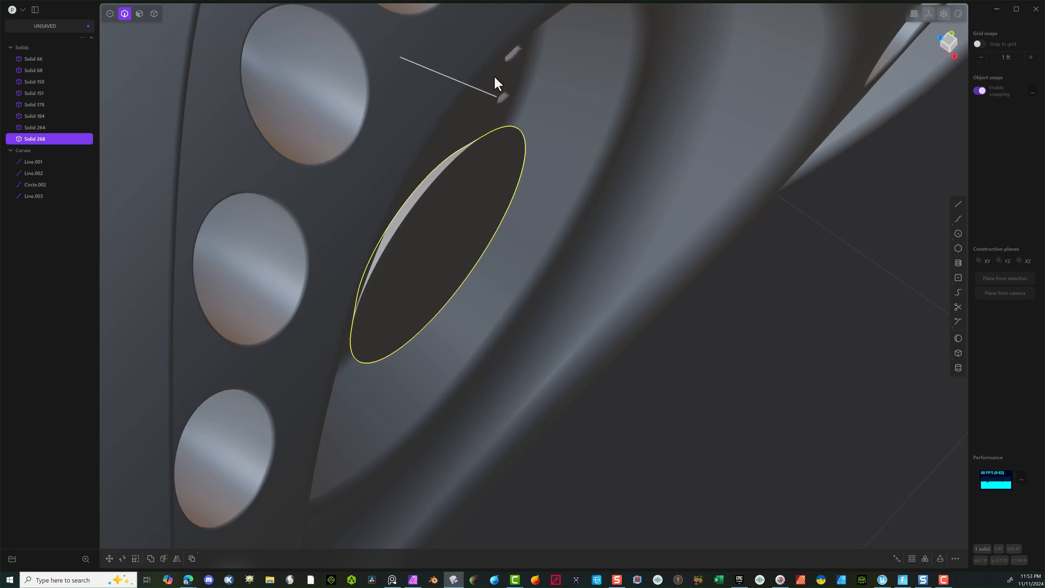
Step: Move the lofted disc about -0.037 ft along X toward the toothed inset and turn on edge display
left_click(154, 14)
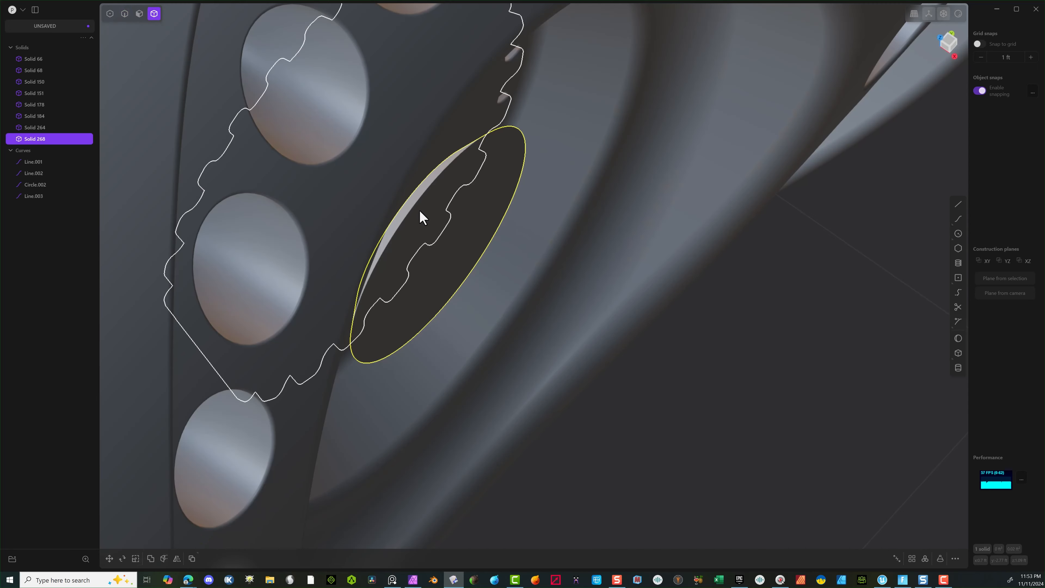
left_click(467, 240)
scroll(473, 232, "down", 2)
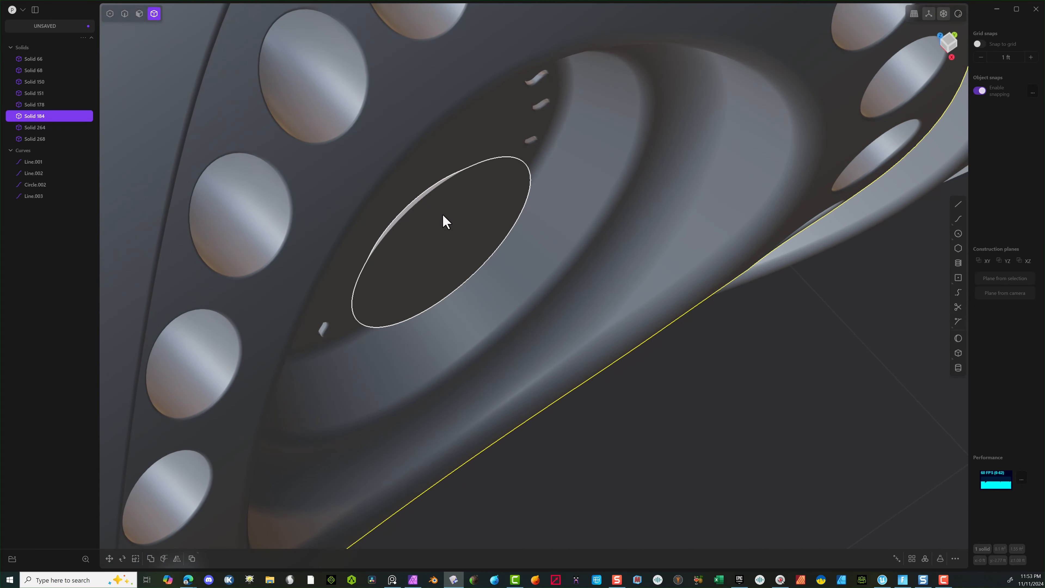
left_click(443, 214)
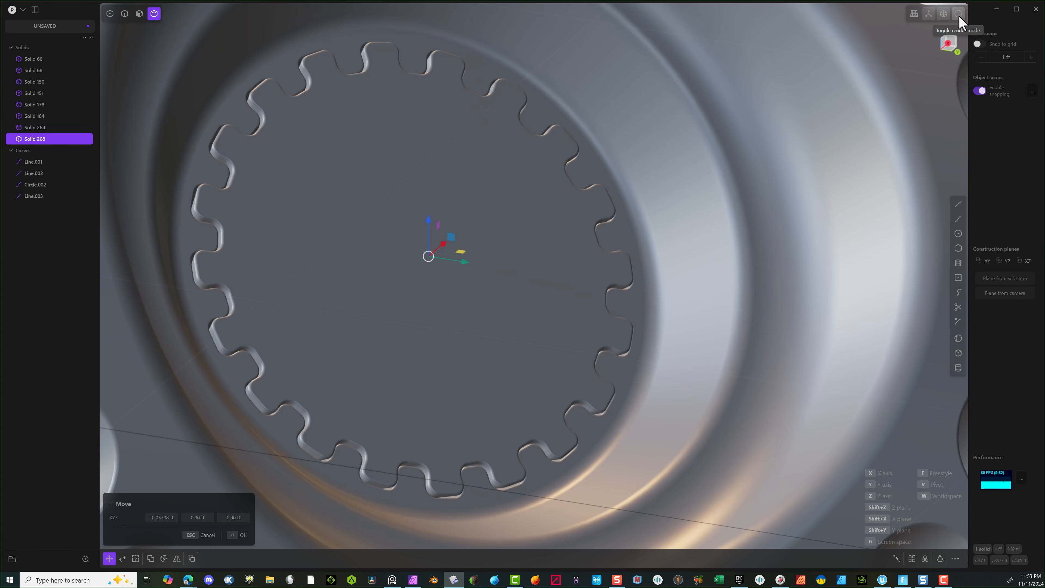
left_click(959, 13)
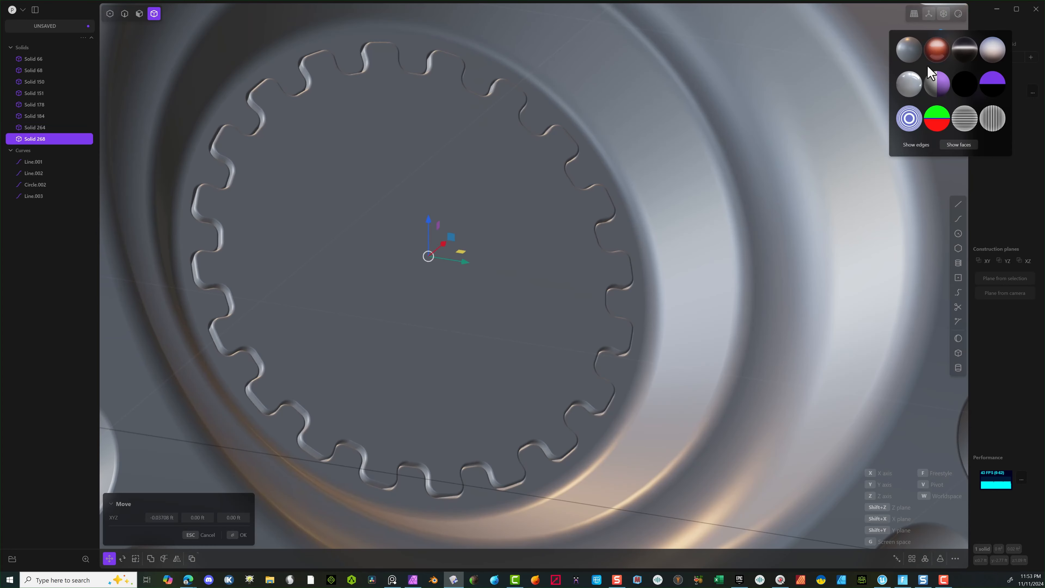
left_click(917, 144)
Step: Sink the disc deeper toward the toothed inset, to a total X offset of about -0.059 ft
scroll(420, 203, "up", 3)
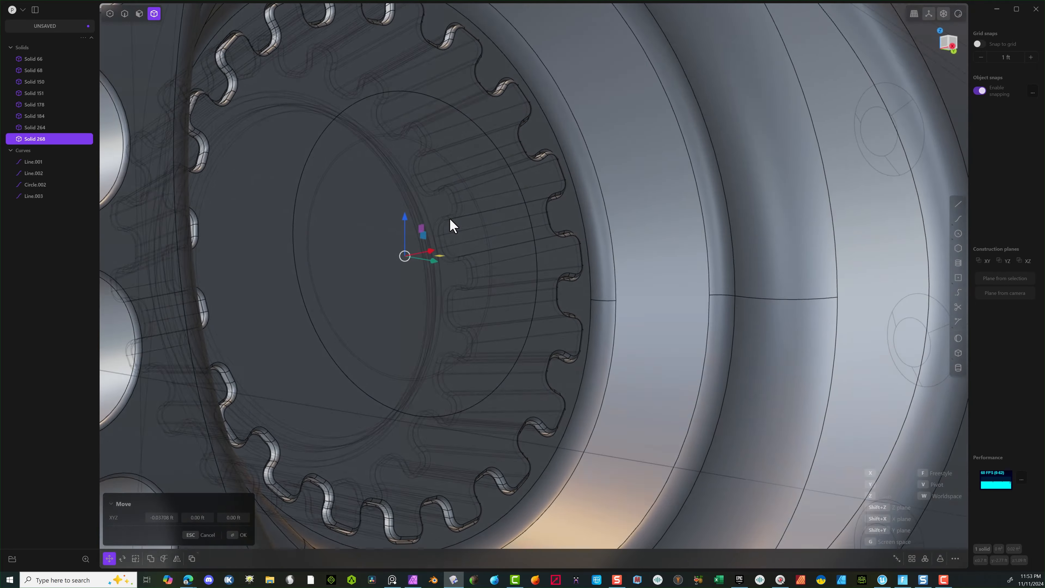
middle_click_drag(451, 224, 390, 121)
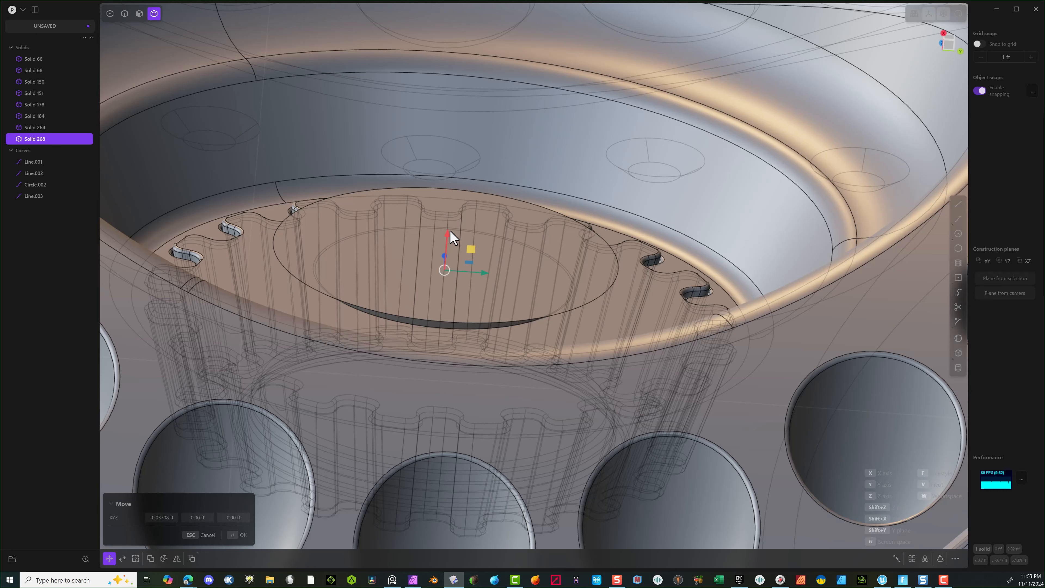
left_click_drag(450, 230, 449, 253)
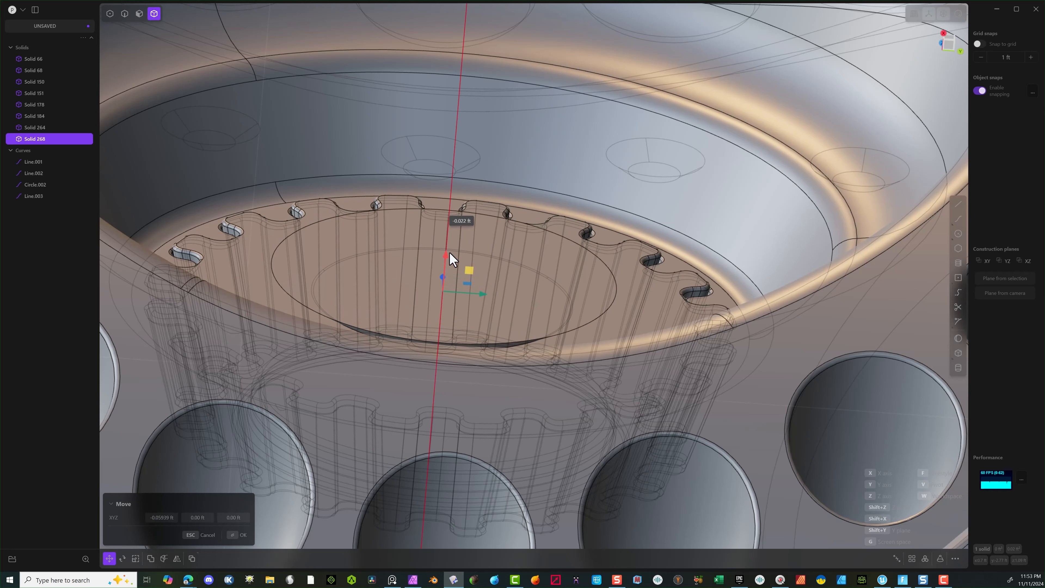
middle_click_drag(449, 252, 435, 282)
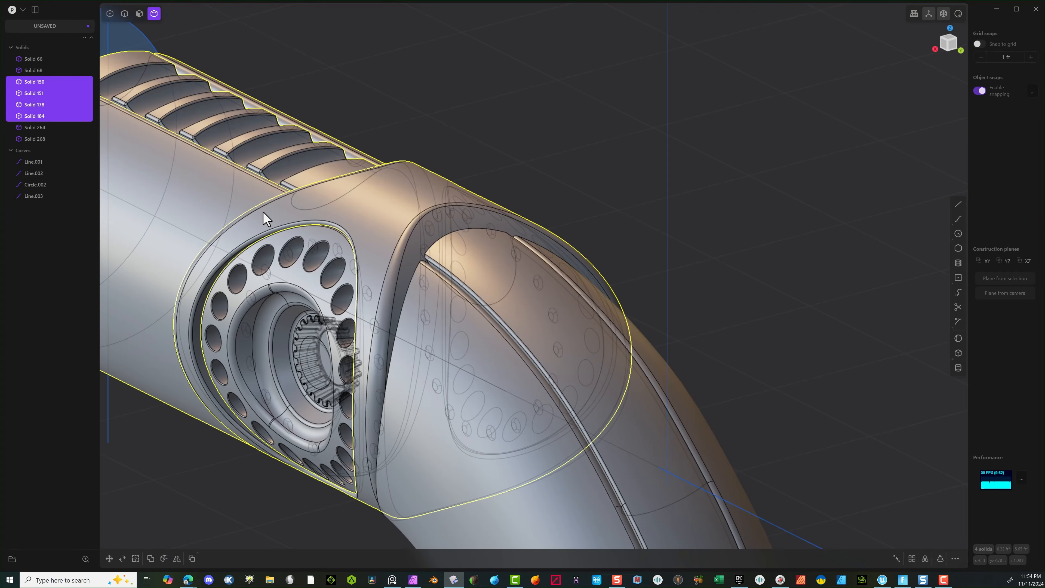
Step: Hide every solid except the toothed inset and the lofted disc
key("h")
left_click(594, 397)
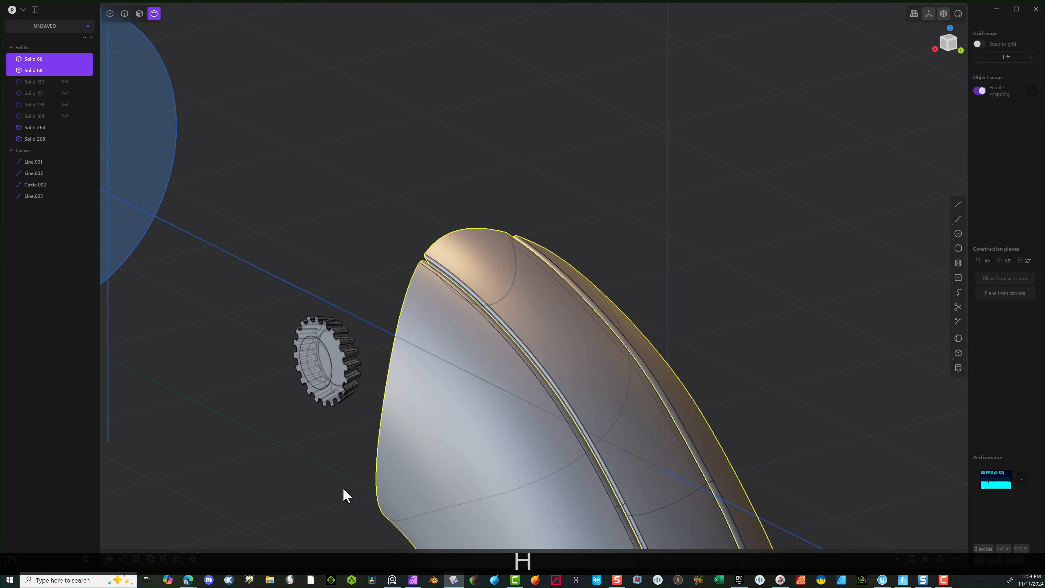
key("h")
scroll(310, 292, "up", 5)
middle_click_drag(364, 304, 328, 275)
scroll(357, 312, "up", 3)
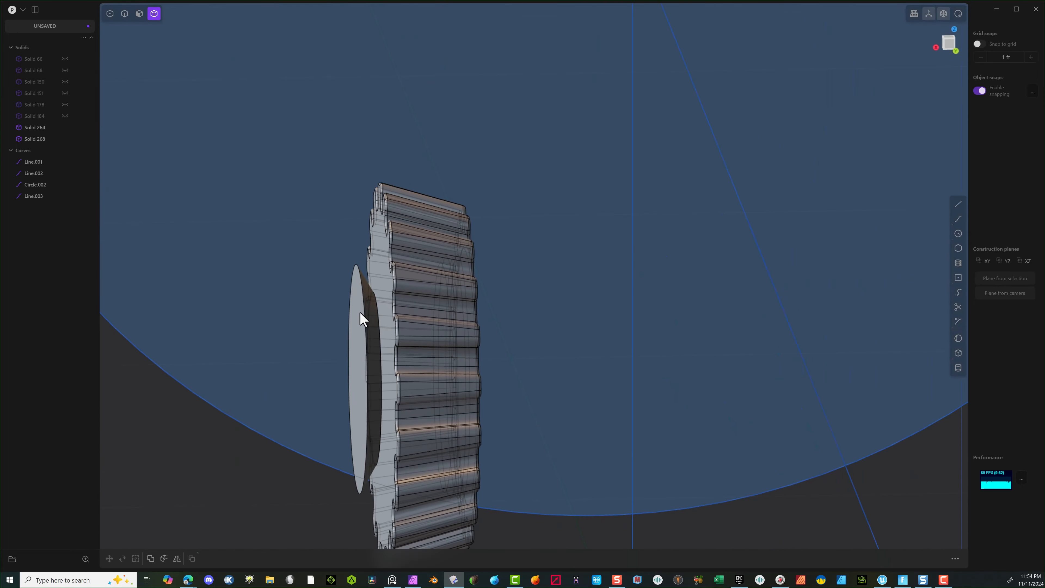
Step: Move the lofted disc about -0.030 ft along X so that it is embedded in the toothed inset
left_click(366, 330)
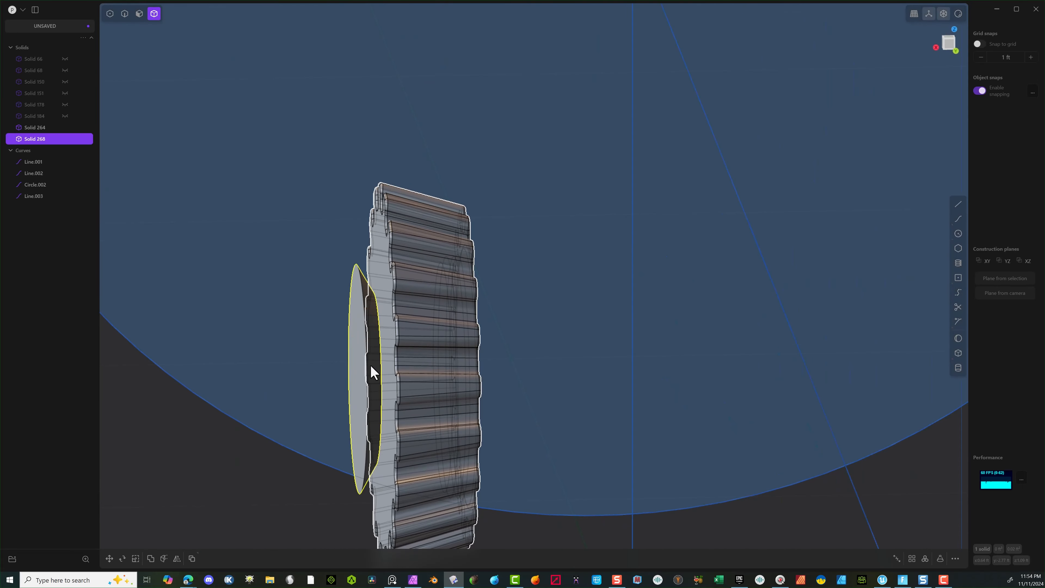
key("g")
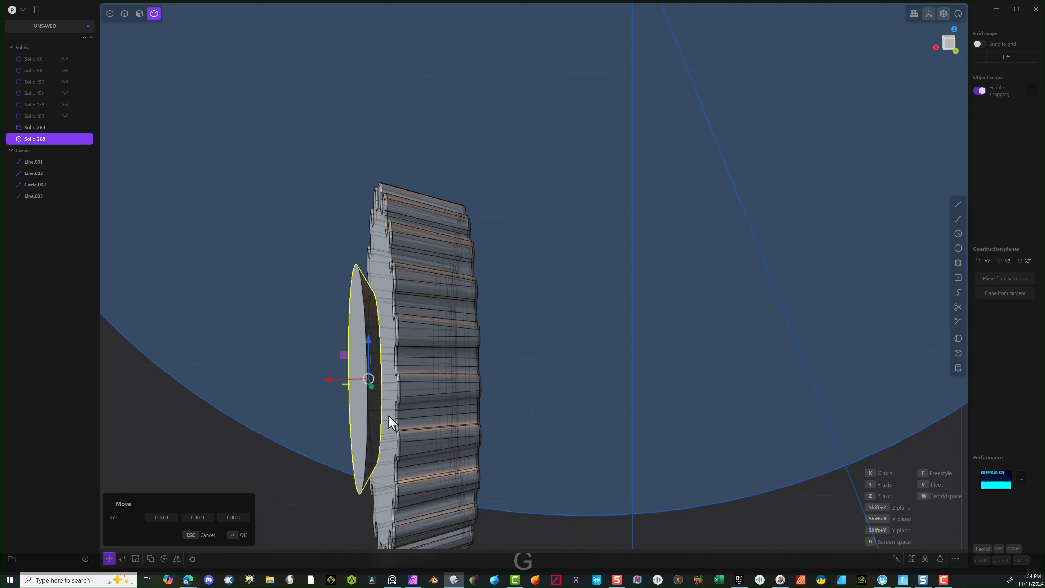
left_click_drag(329, 381, 350, 375)
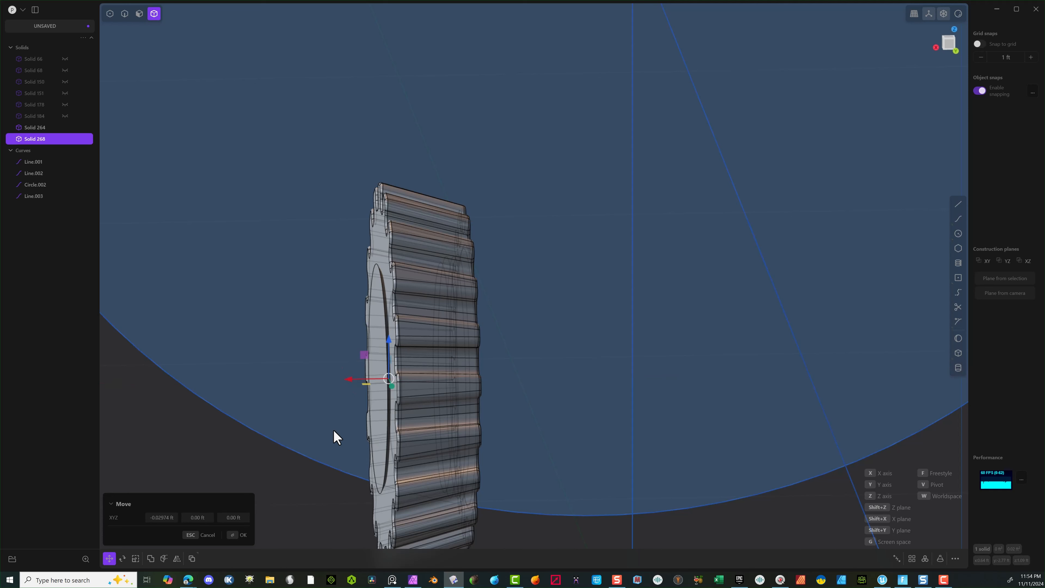
left_click(227, 535)
Step: Subtract the lofted disc from the toothed inset with a Boolean difference to cut a round tapered recess
left_click(432, 338)
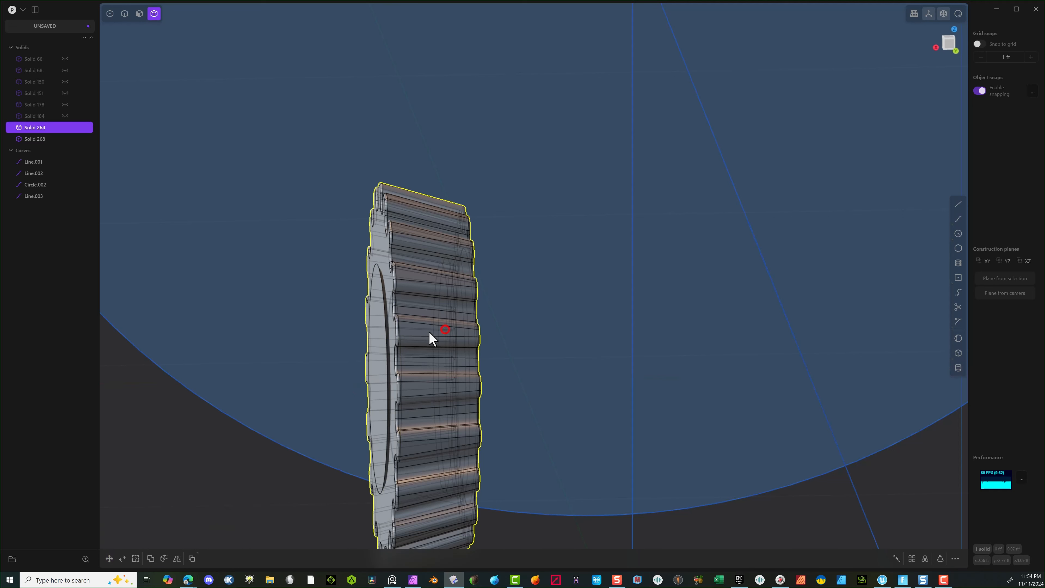
left_click(383, 338, "shift")
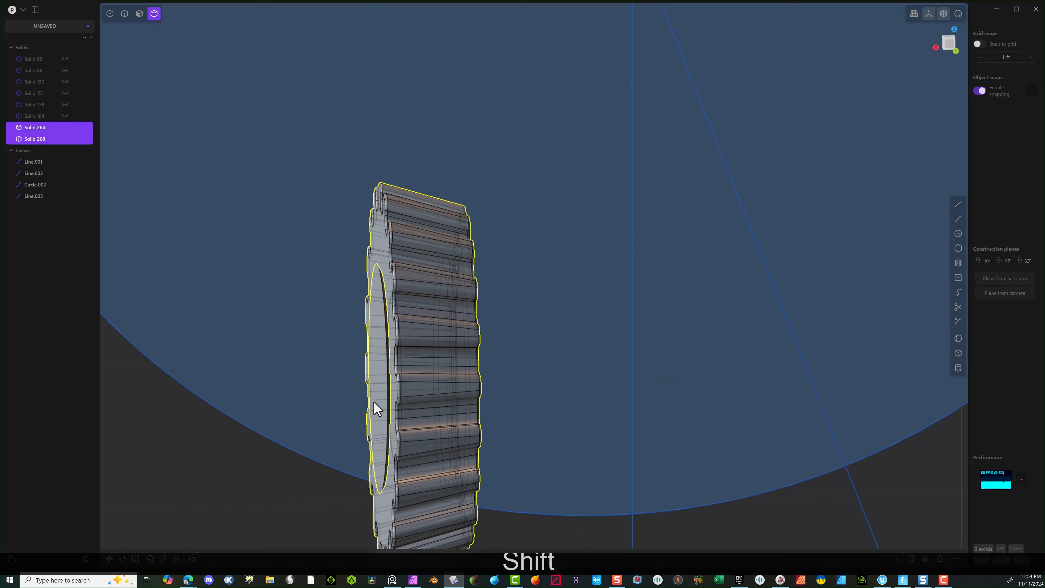
key("q")
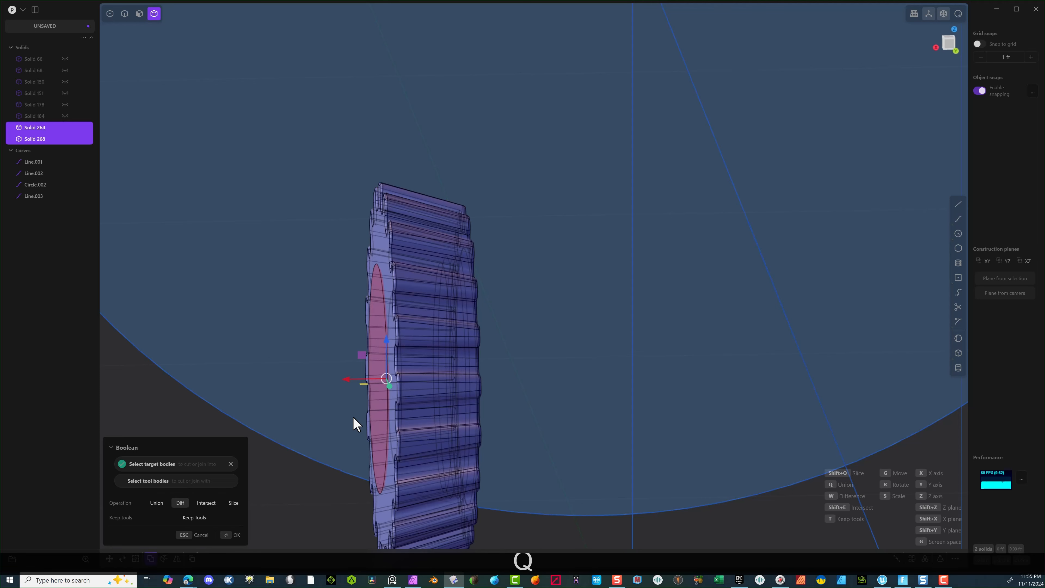
middle_click_drag(252, 481, 303, 439)
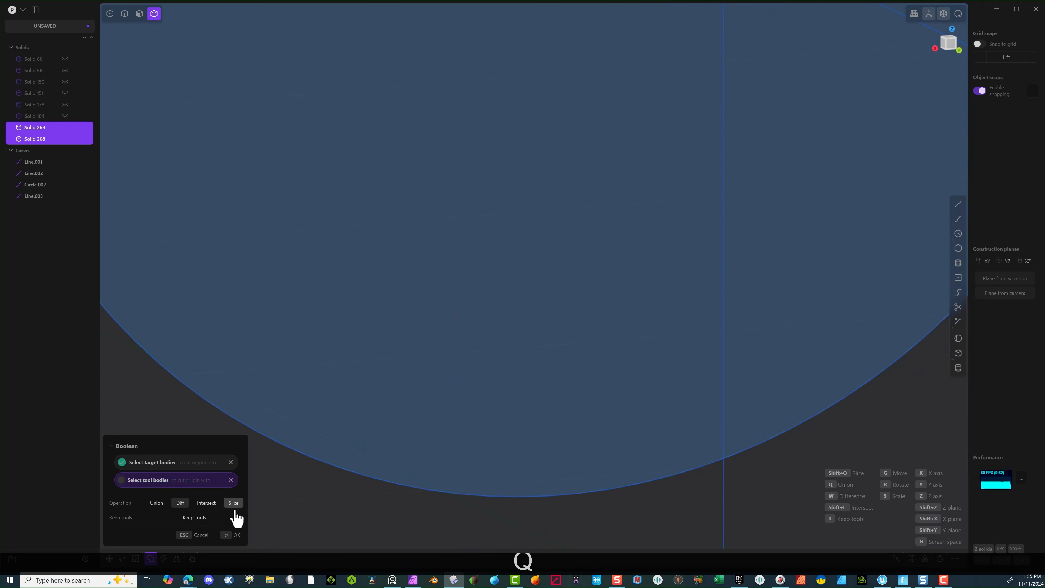
left_click(225, 539)
scroll(397, 391, "down", 5)
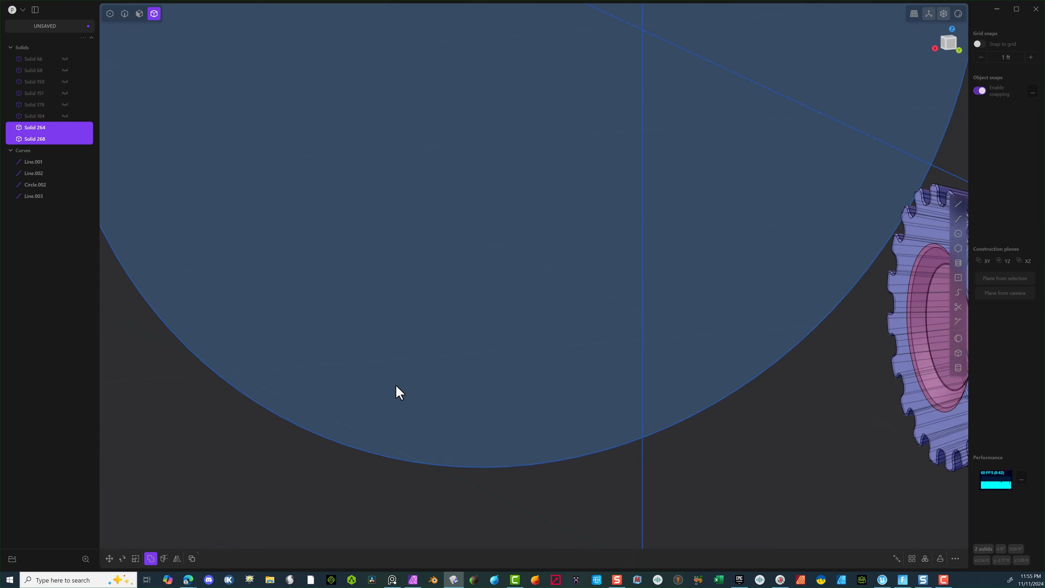
middle_click_drag(416, 374, 296, 343, "shift")
middle_click_drag(468, 326, 313, 325, "shift")
scroll(647, 254, "up", 8)
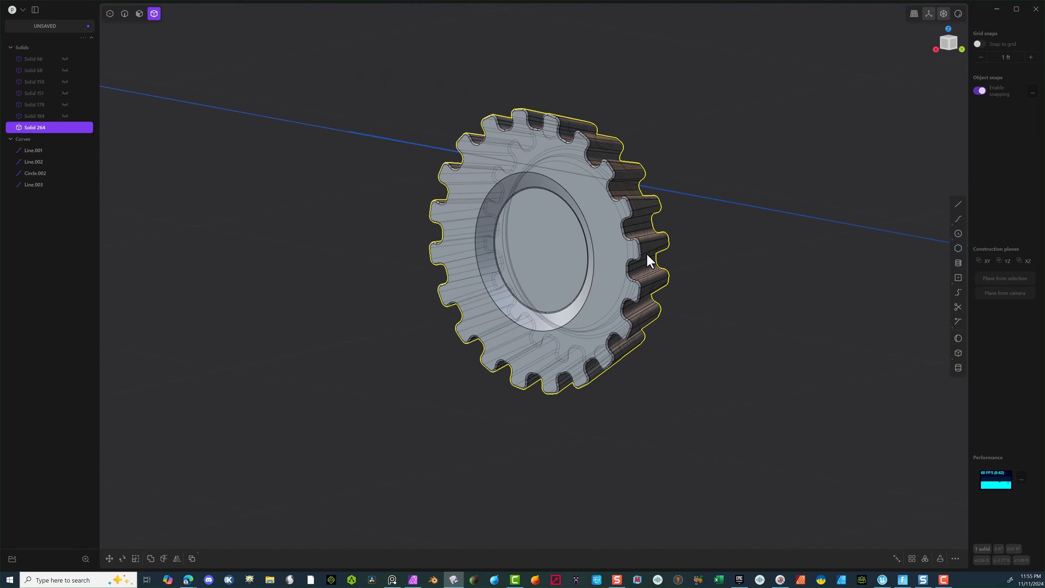
Step: Chamfer the outer circular edge of the inset's recess by about 0.080 ft with the Offset shape
middle_click_drag(517, 127, 532, 139)
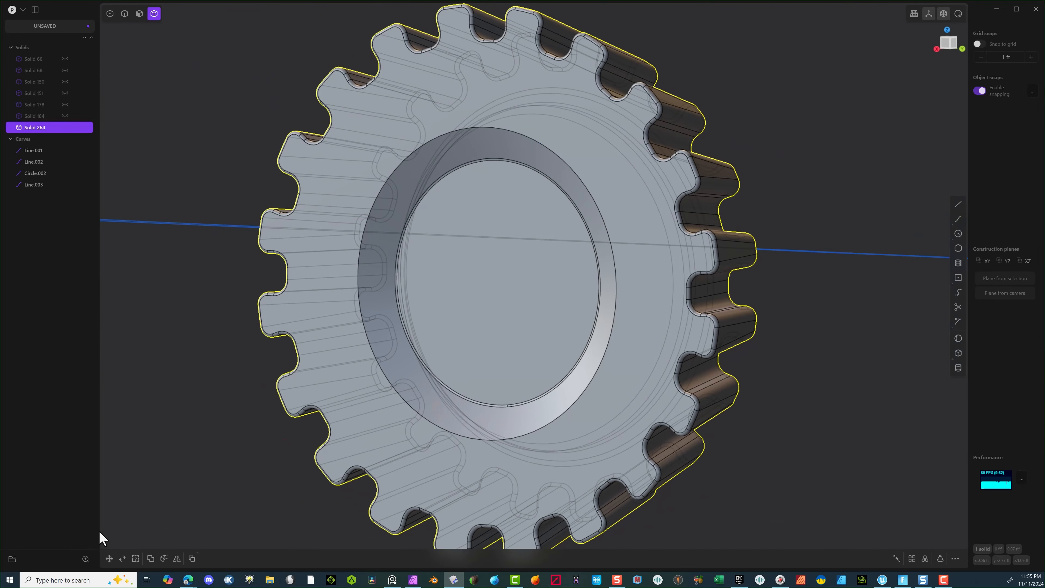
left_click(124, 14)
left_click(438, 138)
key("f")
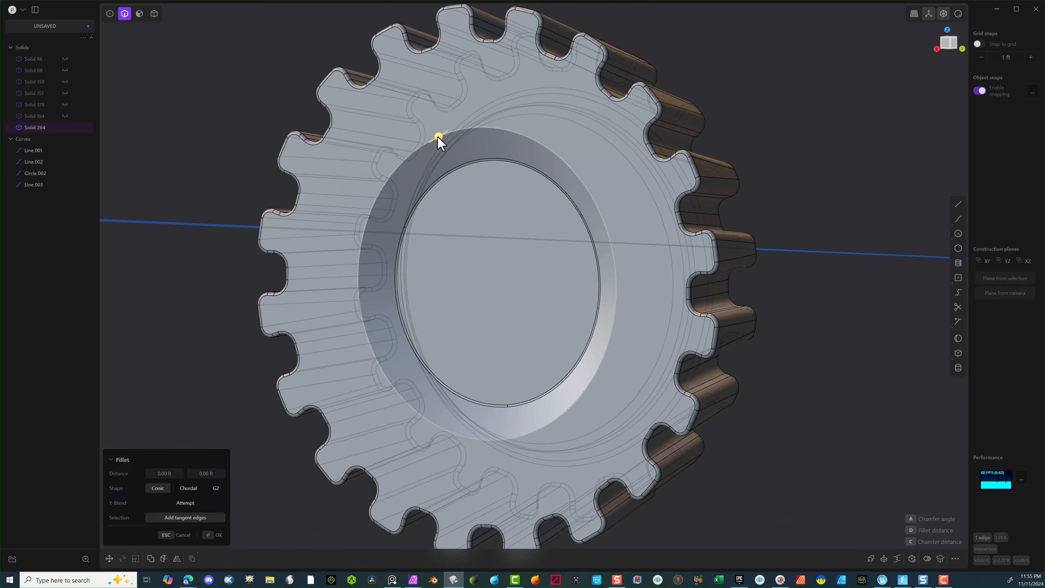
left_click_drag(432, 138, 473, 111)
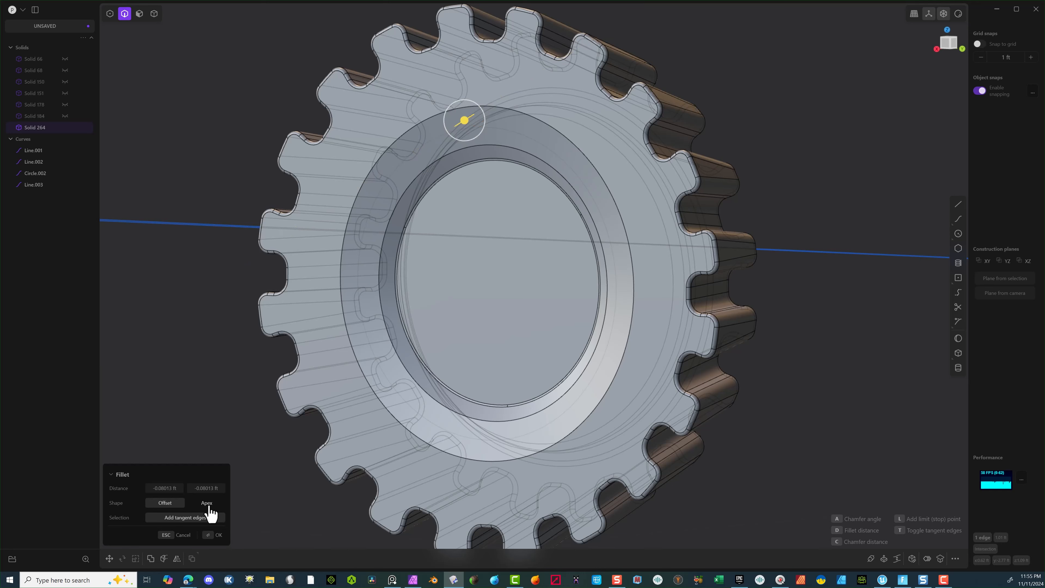
left_click(209, 535)
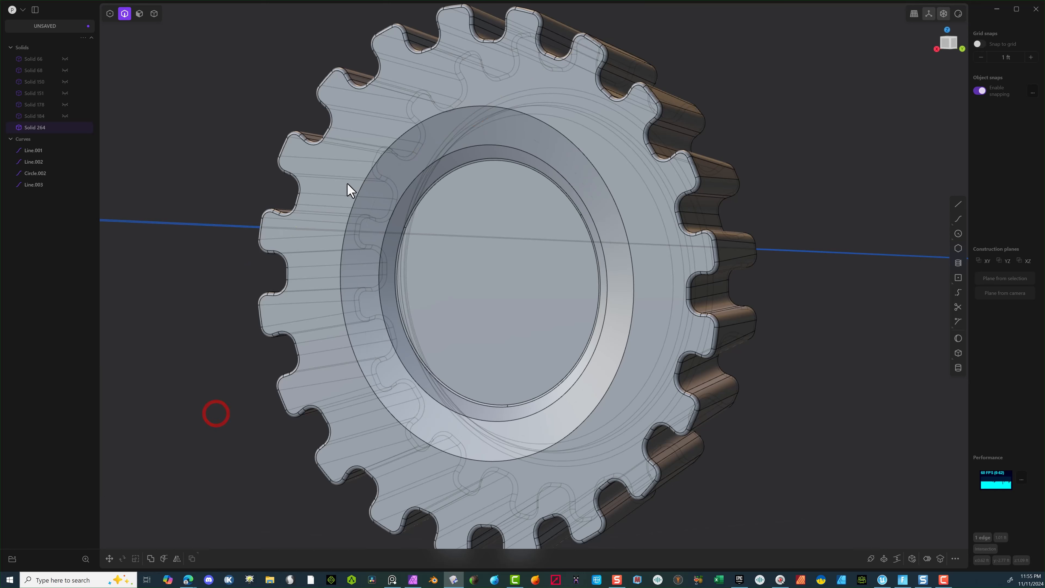
Step: Fillet the two circular edges of the recess's chamfer with both distances at about 0.018 ft
left_click(368, 174)
key("f")
left_click(406, 188, "shift")
left_click_drag(406, 189, 396, 190)
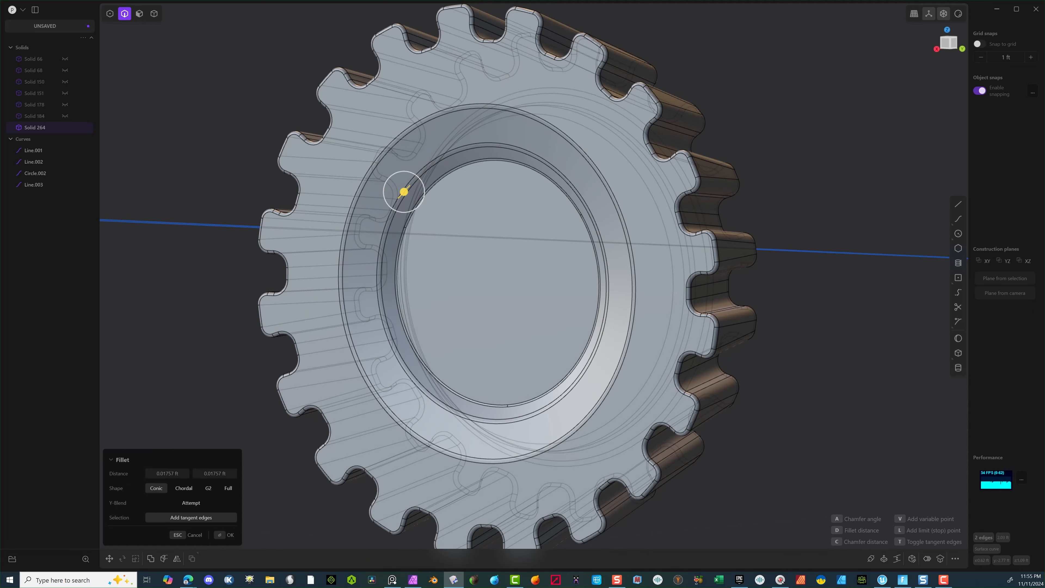
left_click(228, 530)
Step: Unhide all the hidden solids around the toothed inset
scroll(203, 456, "down", 5)
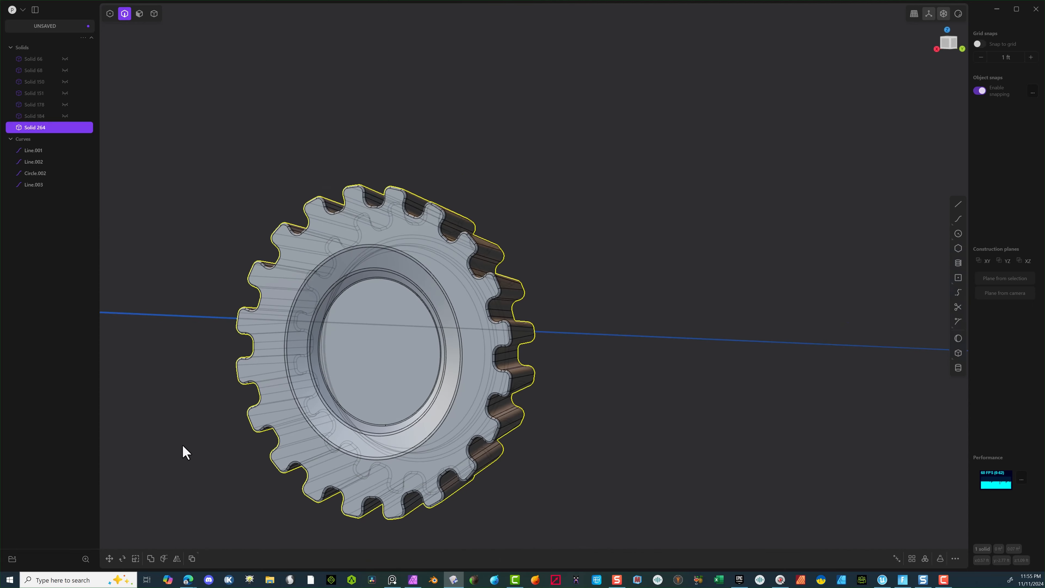
middle_click_drag(183, 446, 280, 455)
scroll(347, 437, "down", 2)
scroll(274, 379, "down", 2)
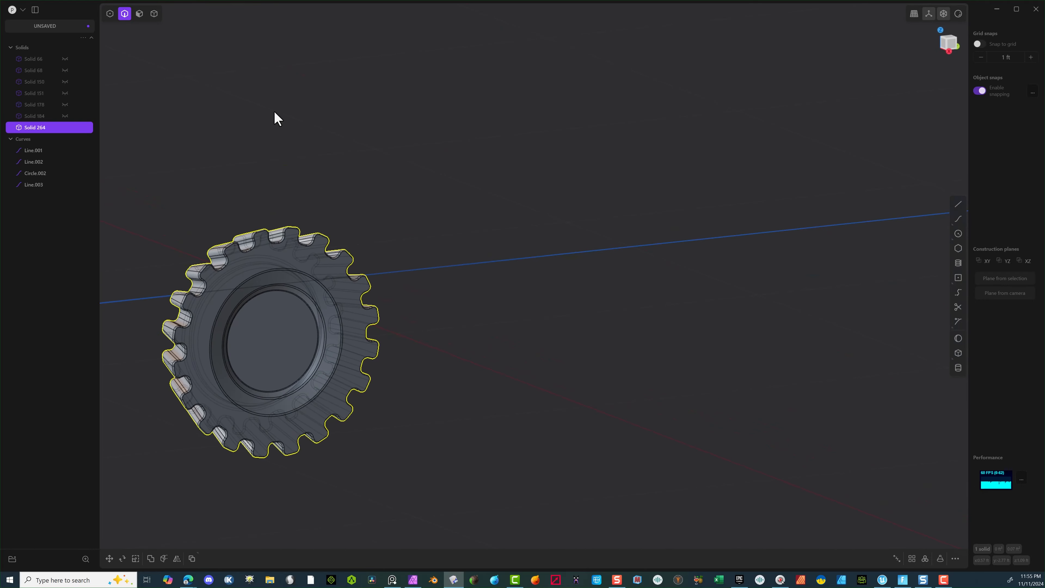
left_click(274, 110)
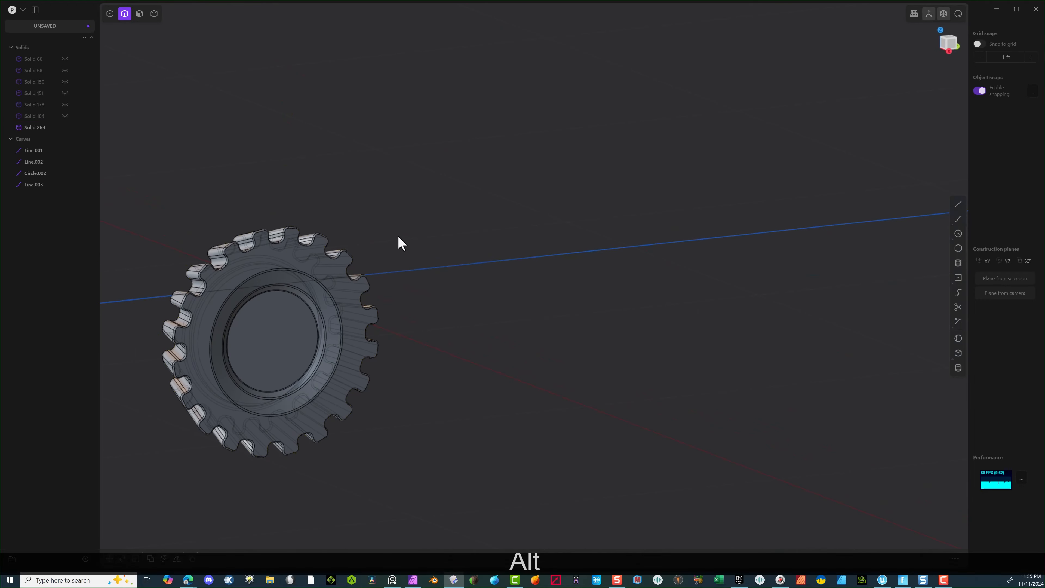
key("alt+h")
scroll(389, 299, "down", 4)
middle_click_drag(414, 314, 442, 327)
scroll(370, 294, "down", 3)
scroll(337, 315, "up", 4)
middle_click_drag(337, 315, 380, 305)
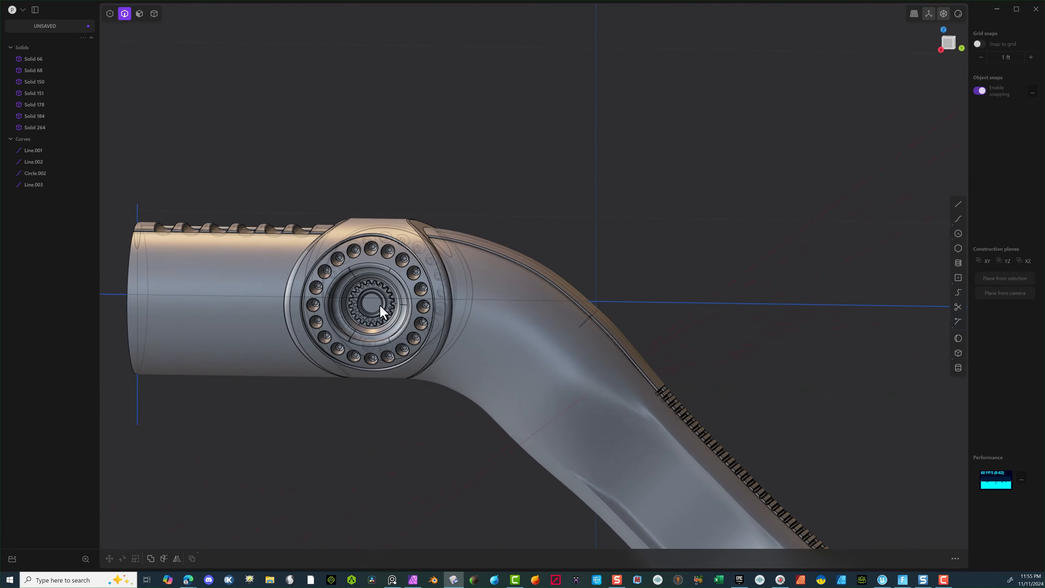
scroll(315, 290, "up", 2)
middle_click_drag(315, 290, 319, 288)
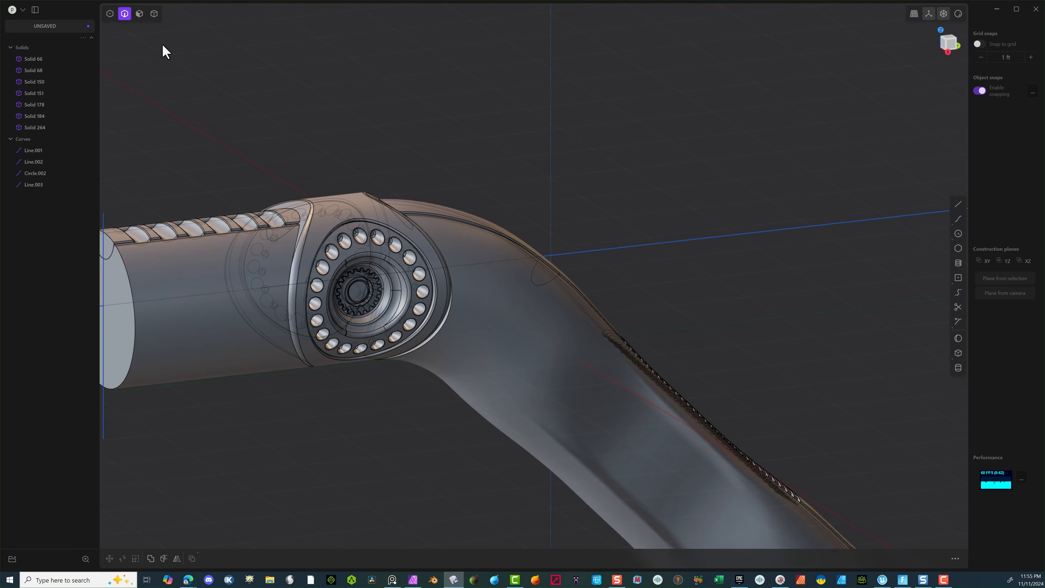
Step: Hide the straight tube section, its ribbed strip and the collar around the joint
left_click(153, 14)
left_click(246, 316)
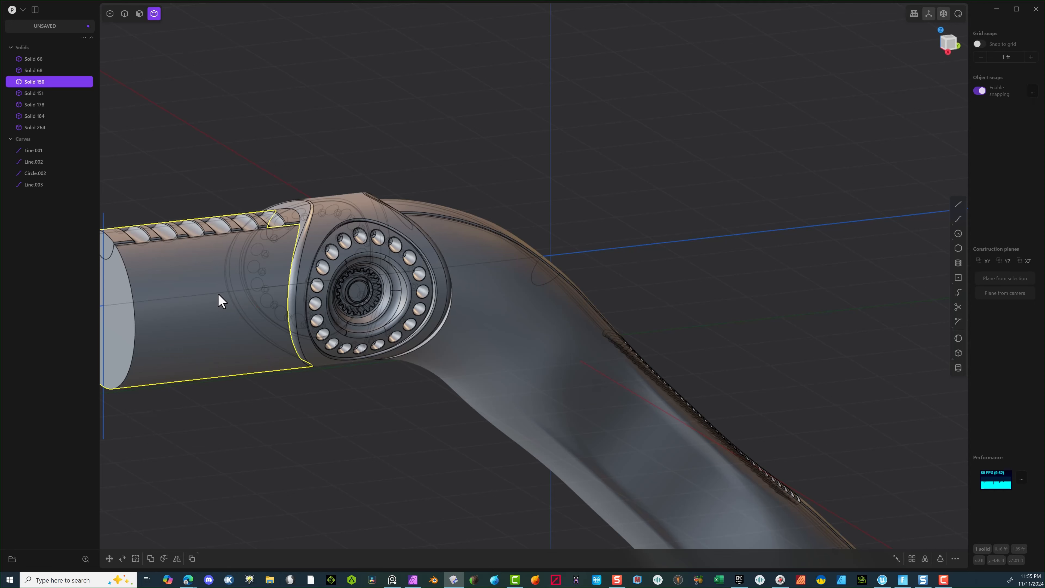
key("h")
left_click(185, 243)
key("h")
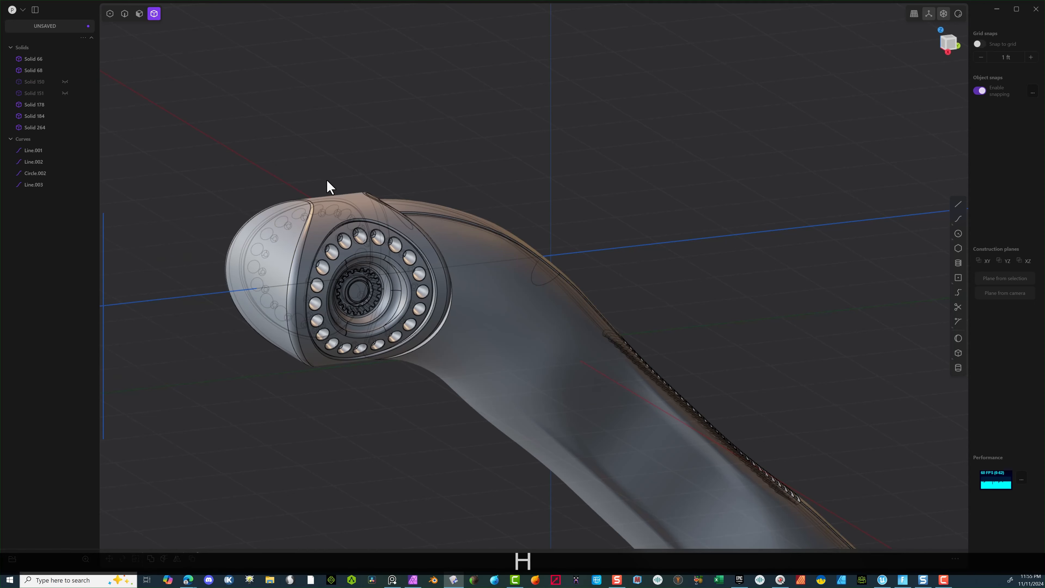
left_click(336, 212)
middle_click_drag(336, 212, 415, 252)
key("h")
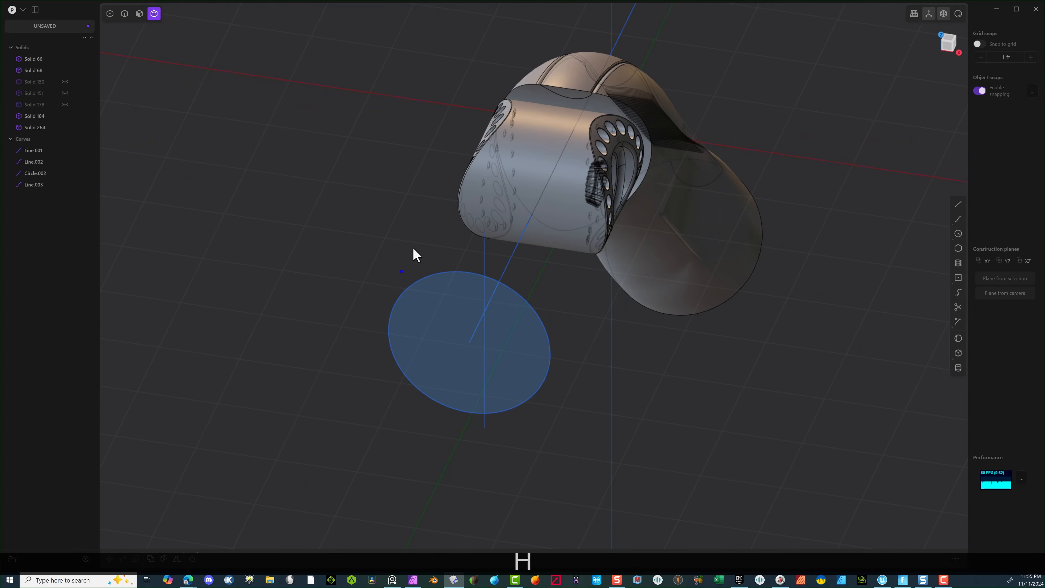
Step: Mirror the drum-shaped joint solid across the X axis in top view, slicing at the mirror plane and merging the halves
left_click(516, 180)
middle_click_drag(585, 190, 612, 223)
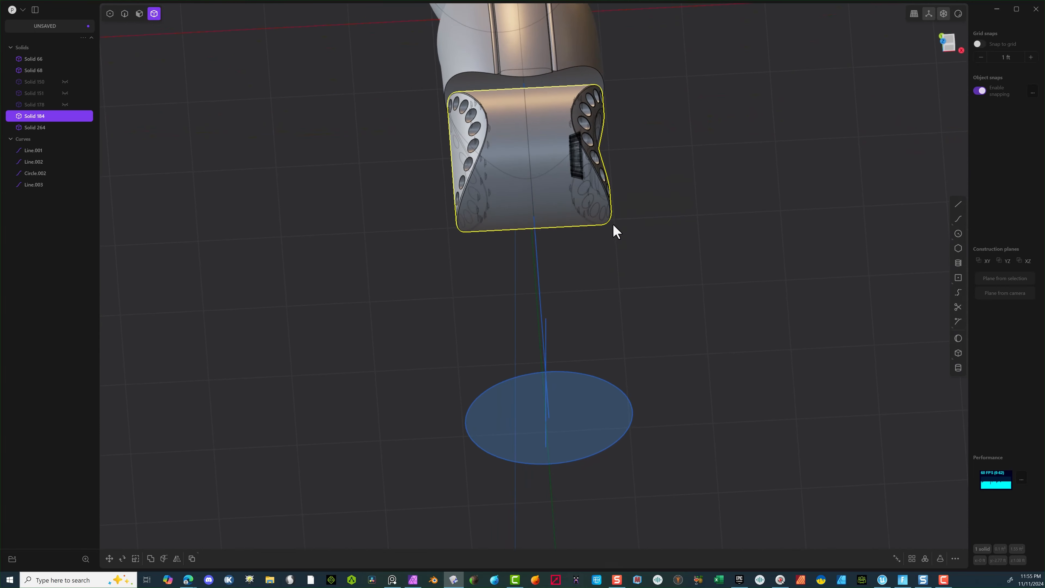
left_click(946, 41)
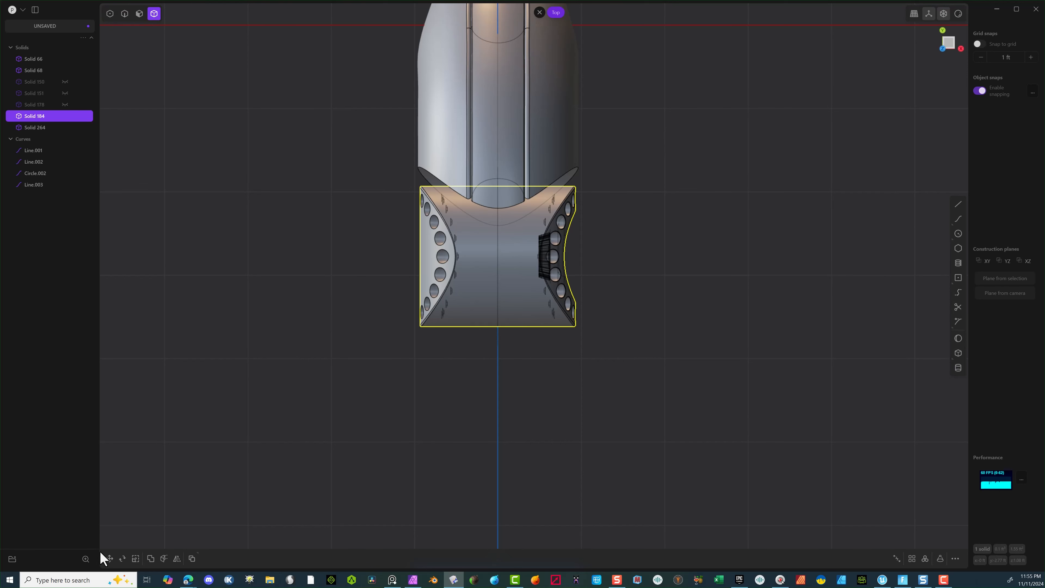
left_click(177, 558)
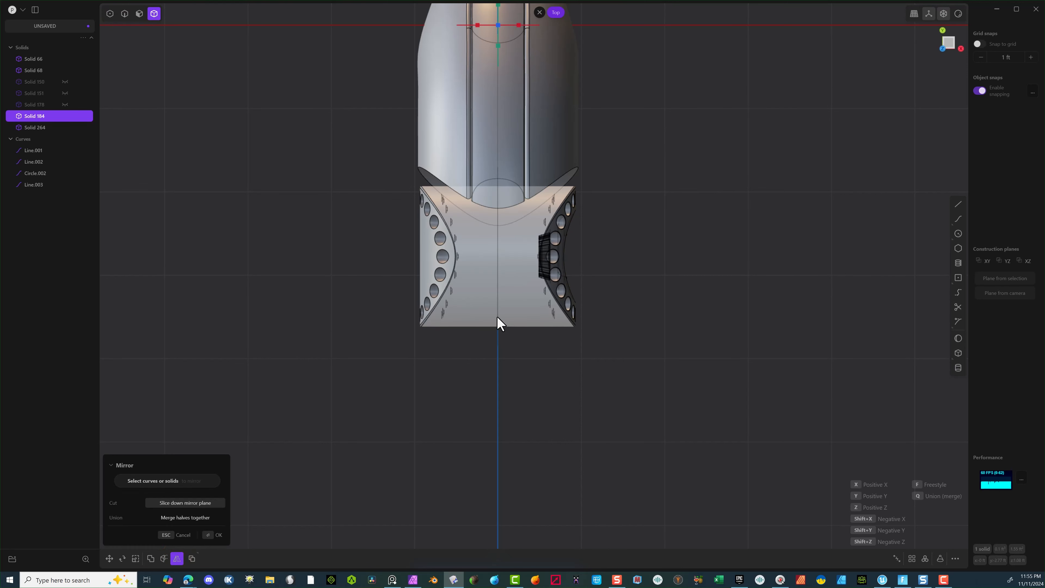
left_click(183, 535)
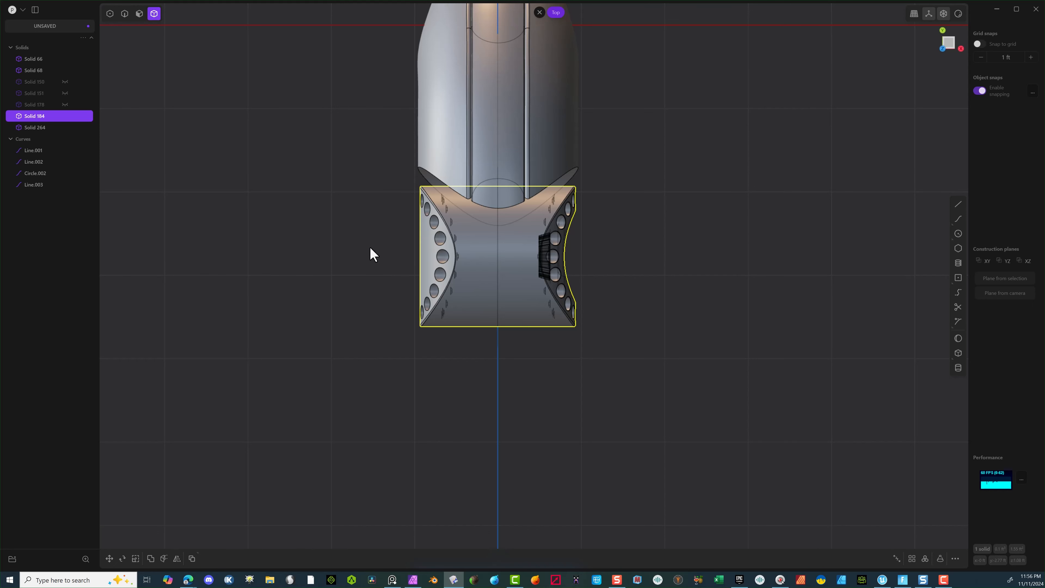
left_click(178, 559)
scroll(723, 252, "down", 5)
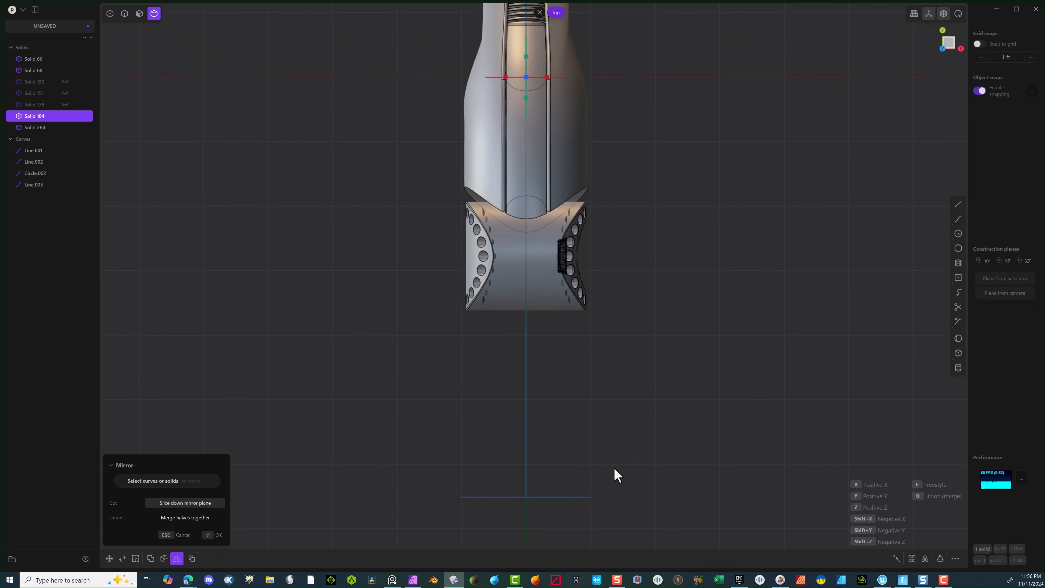
left_click(571, 174)
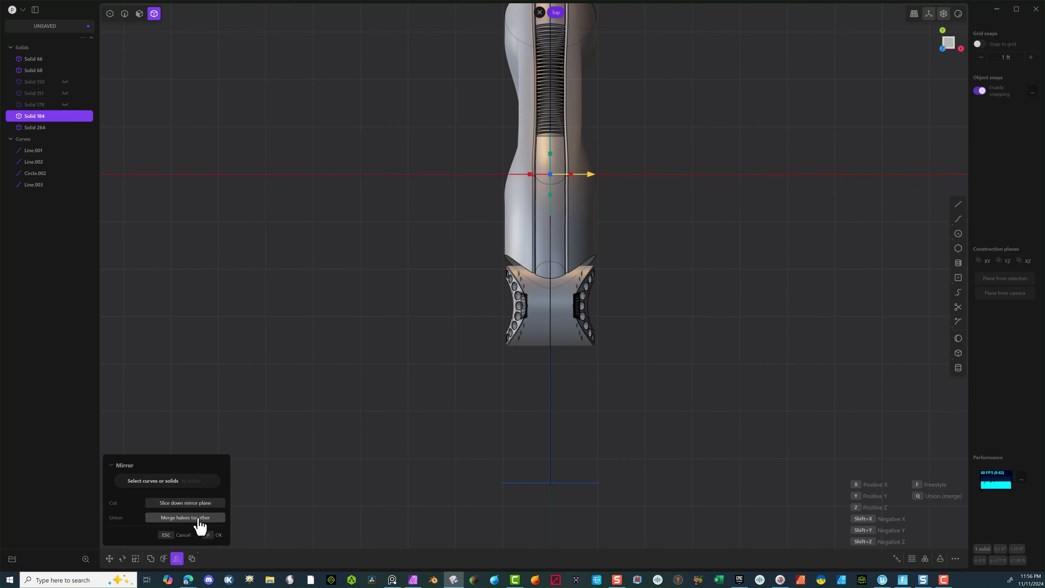
left_click(212, 535)
scroll(597, 310, "up", 5)
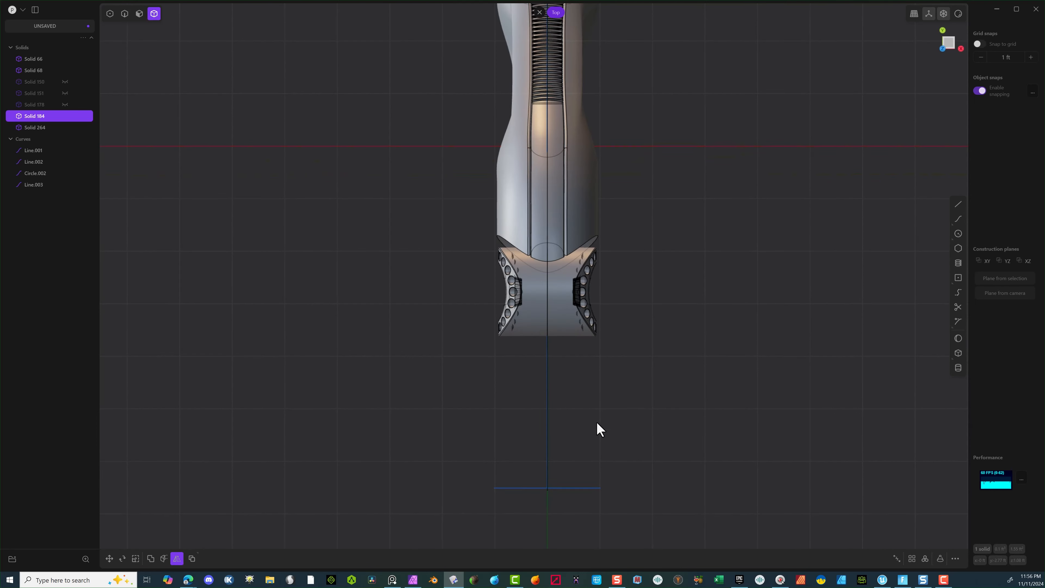
scroll(623, 295, "up", 2)
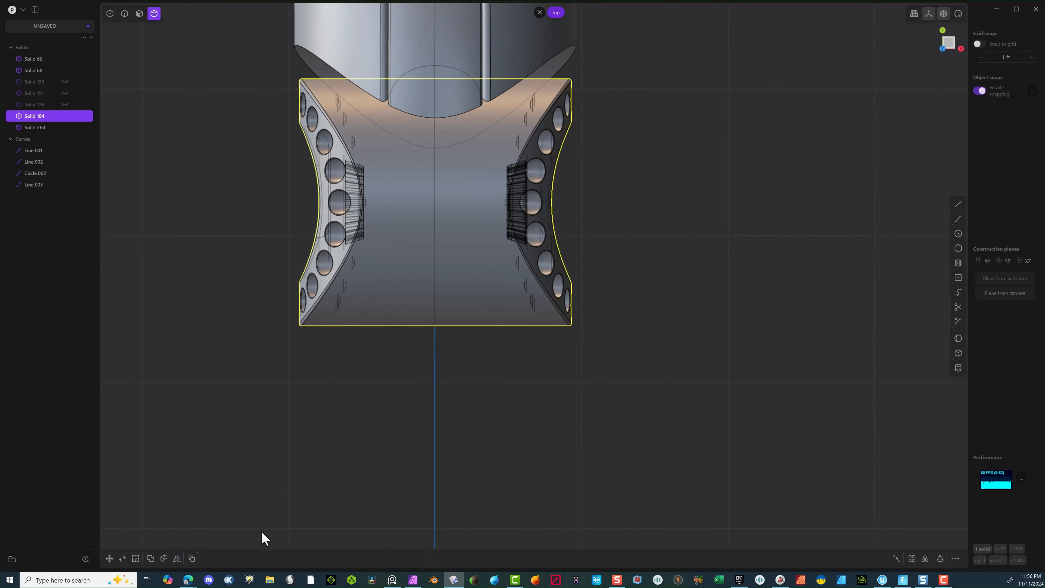
Step: Mirror the toothed inset solid across the X axis in top view onto the joint's opposite side
middle_click_drag(263, 537, 536, 417)
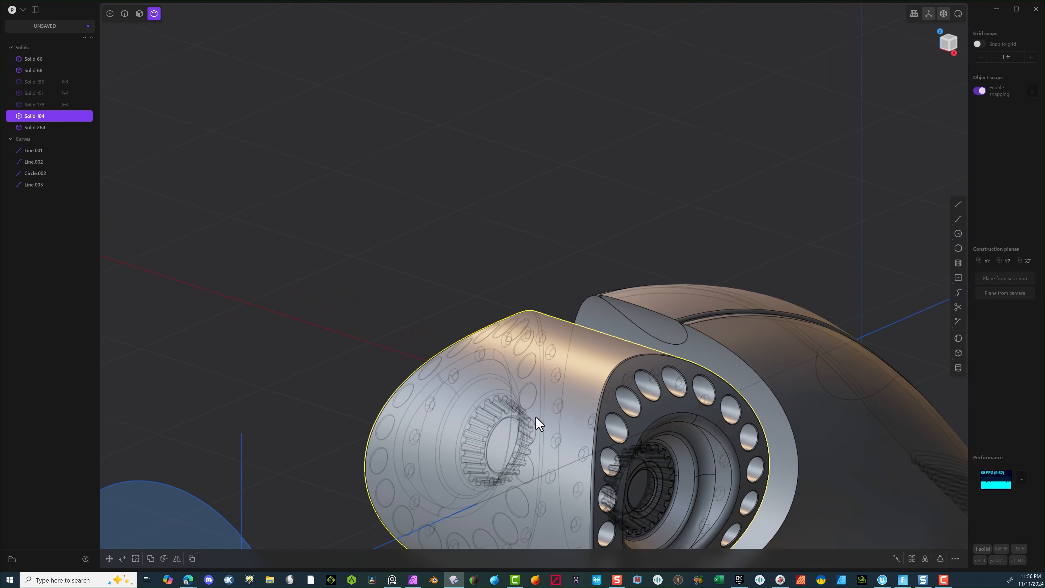
left_click(658, 459)
left_click(946, 49)
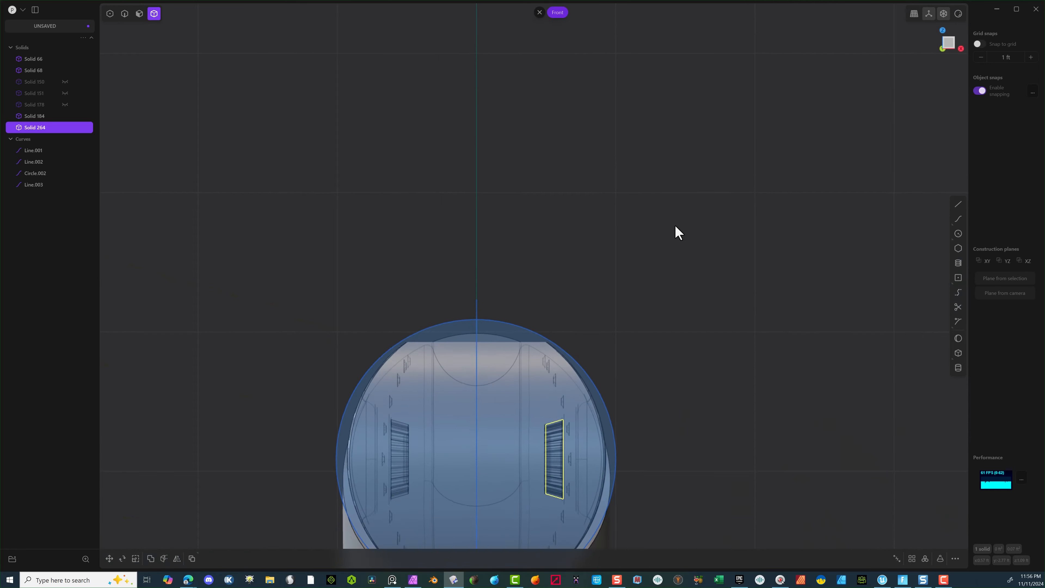
left_click(955, 51)
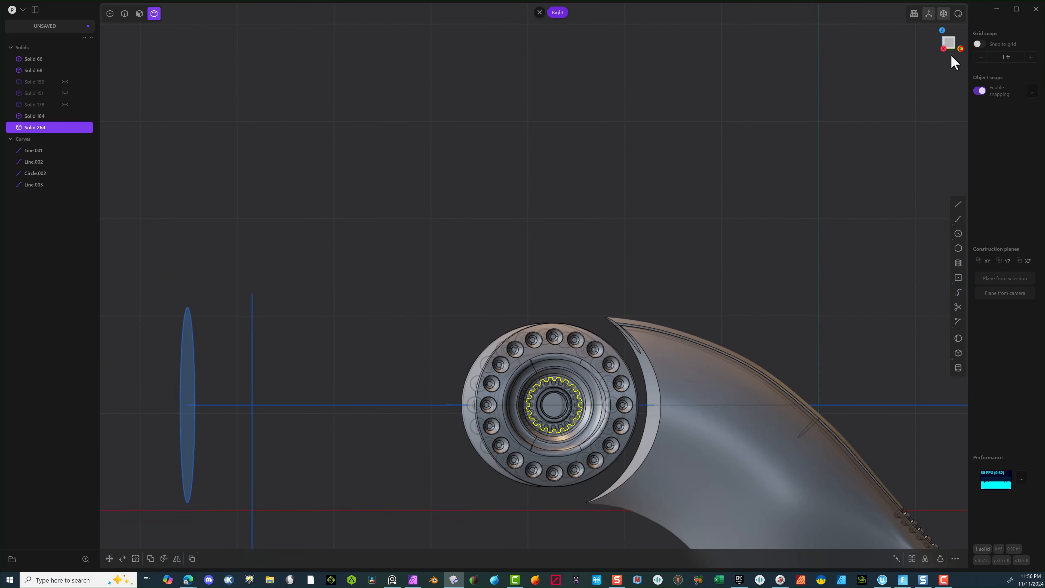
left_click(943, 30)
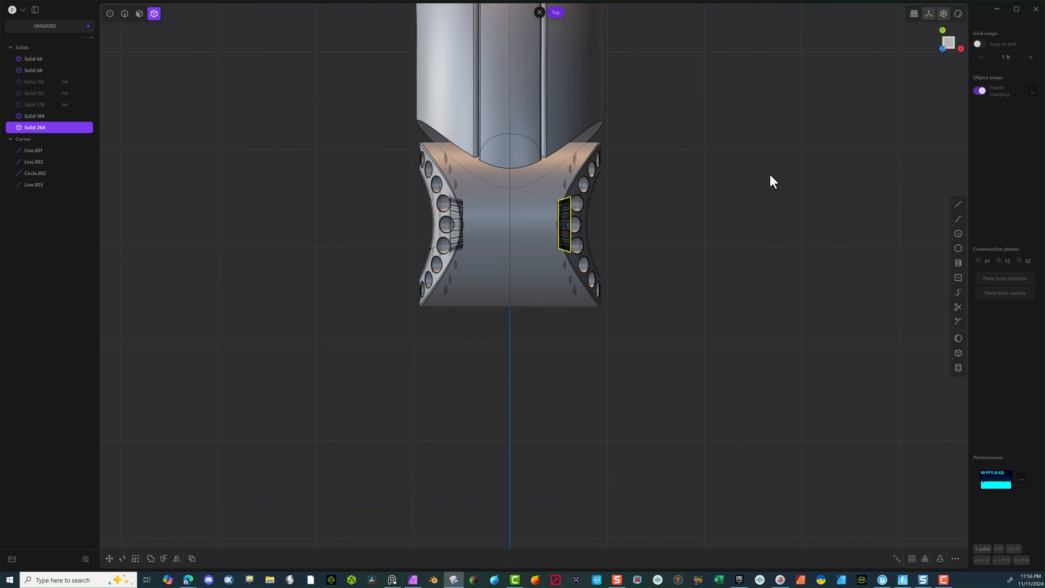
left_click(177, 558)
scroll(574, 233, "down", 3)
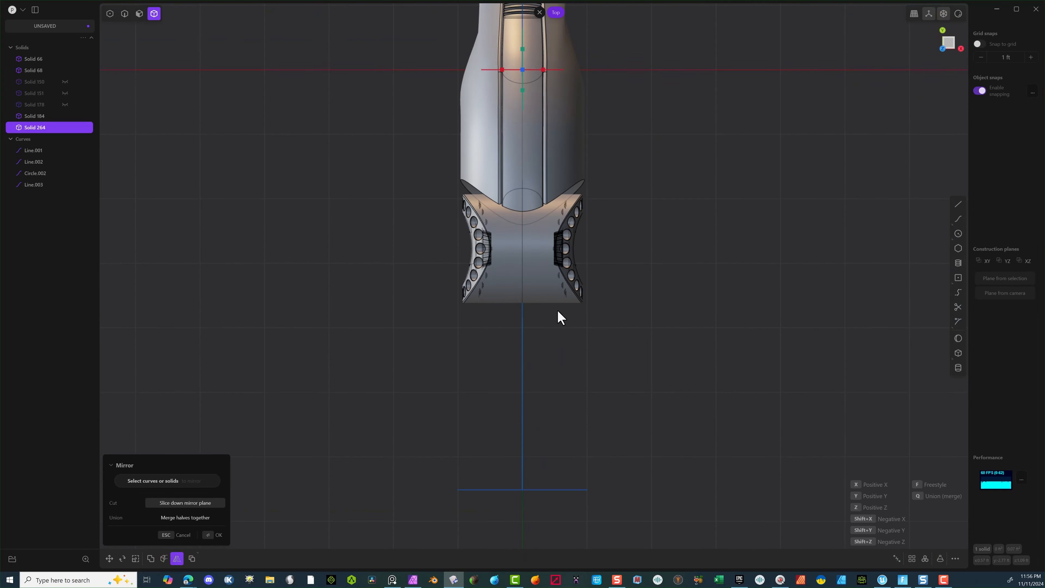
left_click(552, 88)
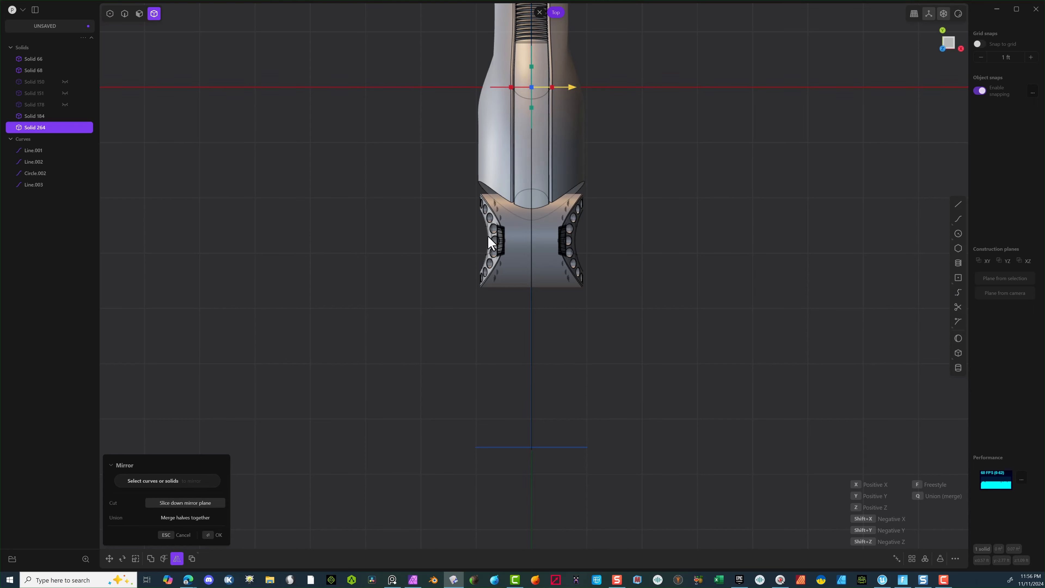
left_click(212, 535)
Step: Unhide the collar, the straight tube section and its ribbed strip, and clear the selection
middle_click_drag(385, 284, 417, 219)
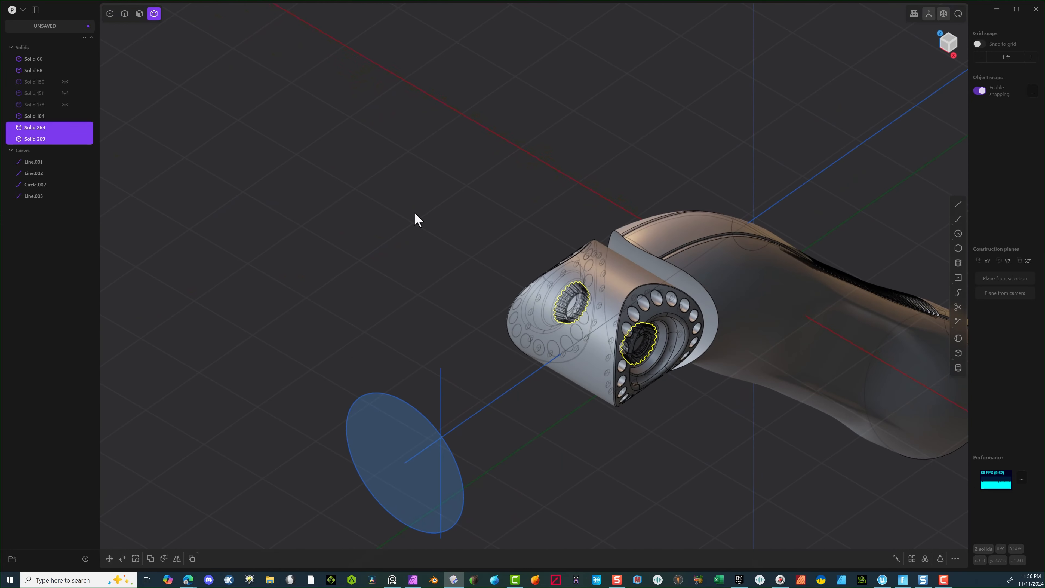
left_click(63, 105)
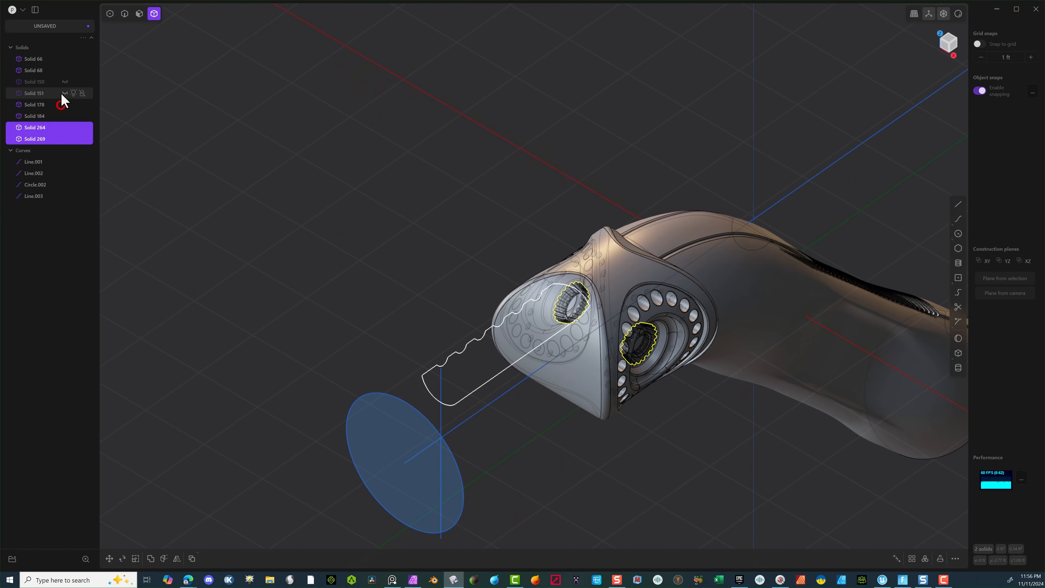
left_click(64, 94)
left_click(65, 82)
middle_click_drag(208, 166, 245, 152)
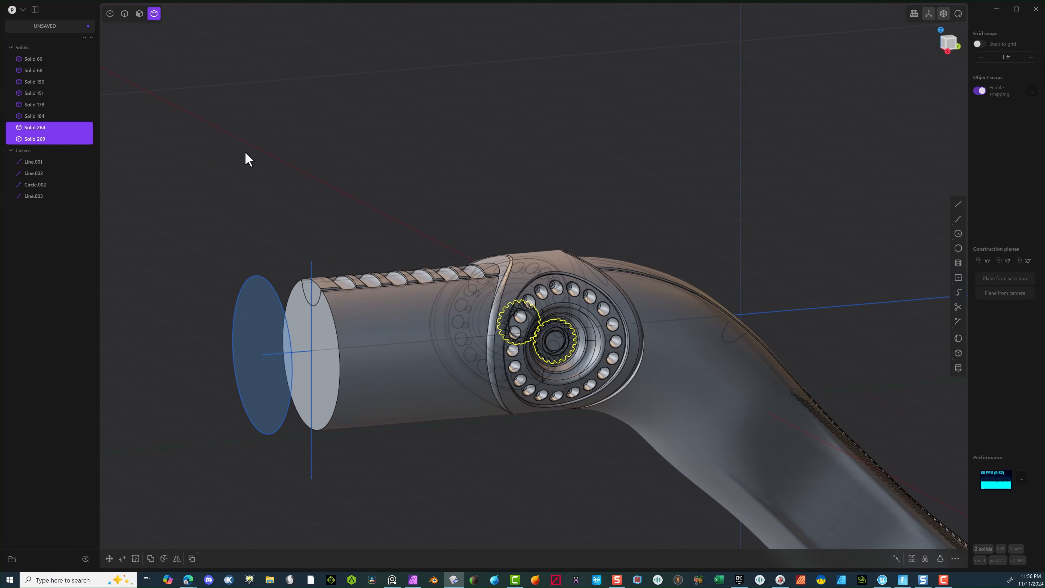
left_click(245, 152)
Step: Scale the circle curve in front of the straight tube's open end uniformly by about 1.13
scroll(474, 156, "up", 1)
mouse_move(474, 154)
middle_mouse_down()
mouse_move(413, 145)
mouse_move(373, 154)
mouse_move(357, 232)
mouse_move(260, 265)
mouse_move(391, 260)
mouse_move(448, 356)
mouse_move(255, 346)
mouse_move(213, 409)
mouse_move(299, 381)
mouse_move(464, 366)
mouse_move(506, 345)
mouse_move(655, 381)
mouse_move(610, 345)
middle_mouse_up()
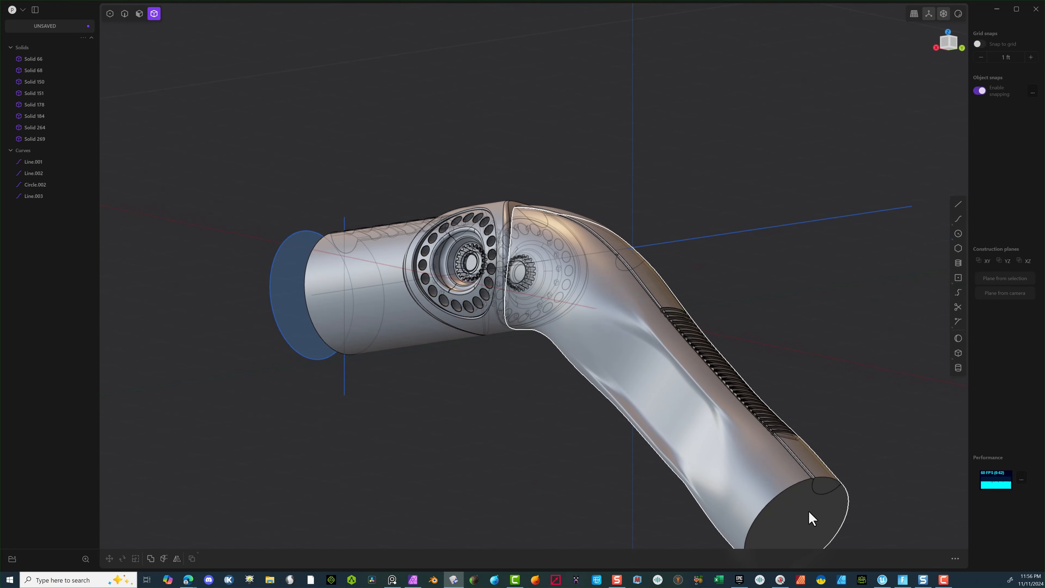
middle_click_drag(684, 399, 787, 478)
scroll(424, 321, "up", 3)
middle_click_drag(424, 320, 450, 336)
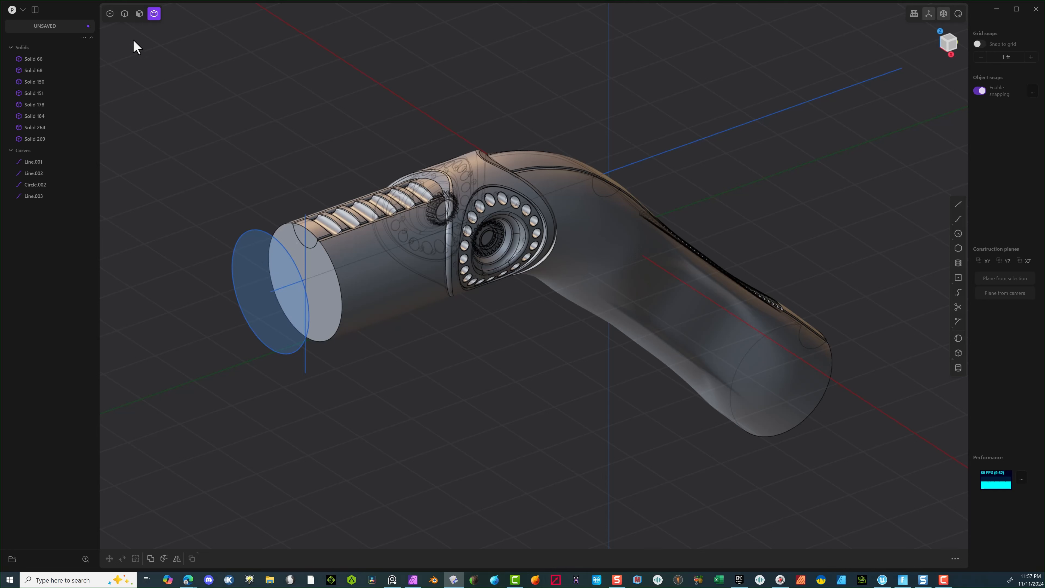
left_click(125, 13)
left_click(255, 230)
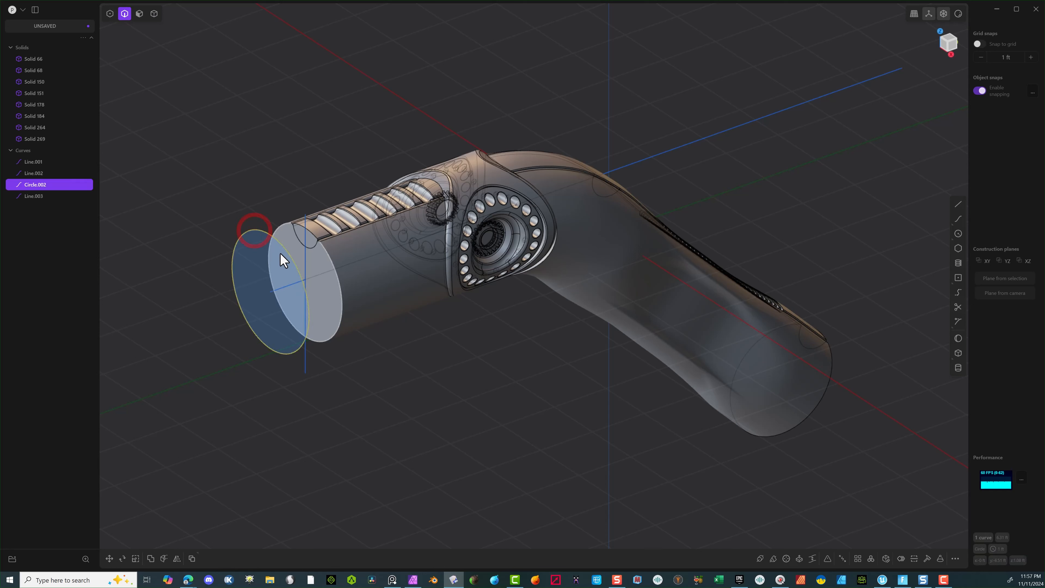
key("s")
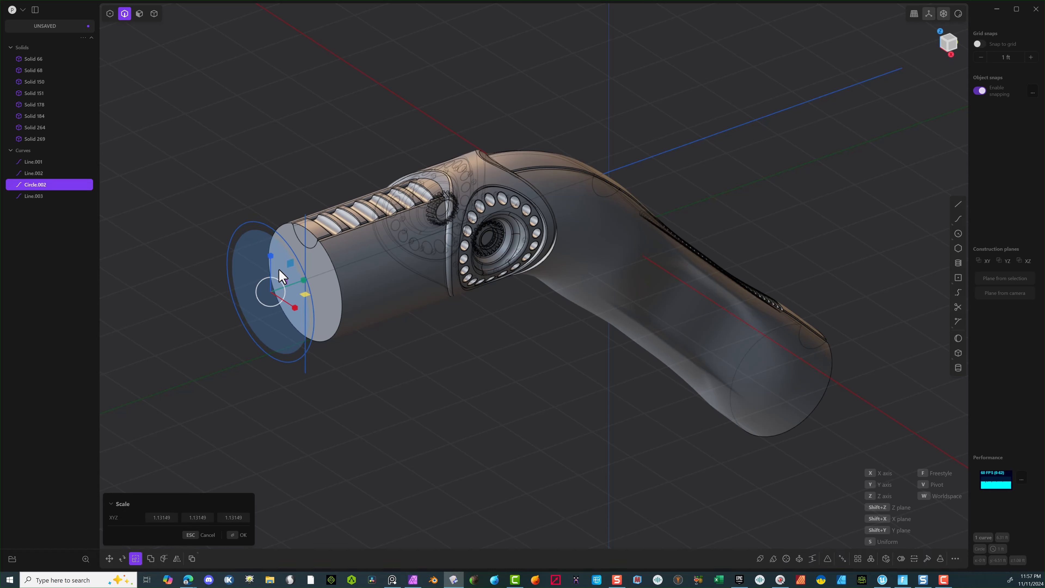
Step: Move the enlarged circle along the tube's axis until it slightly overlaps the tube's open end
key("g")
left_click_drag(302, 282, 335, 260)
middle_click_drag(335, 260, 292, 220)
left_click_drag(359, 275, 363, 275)
left_click(234, 534)
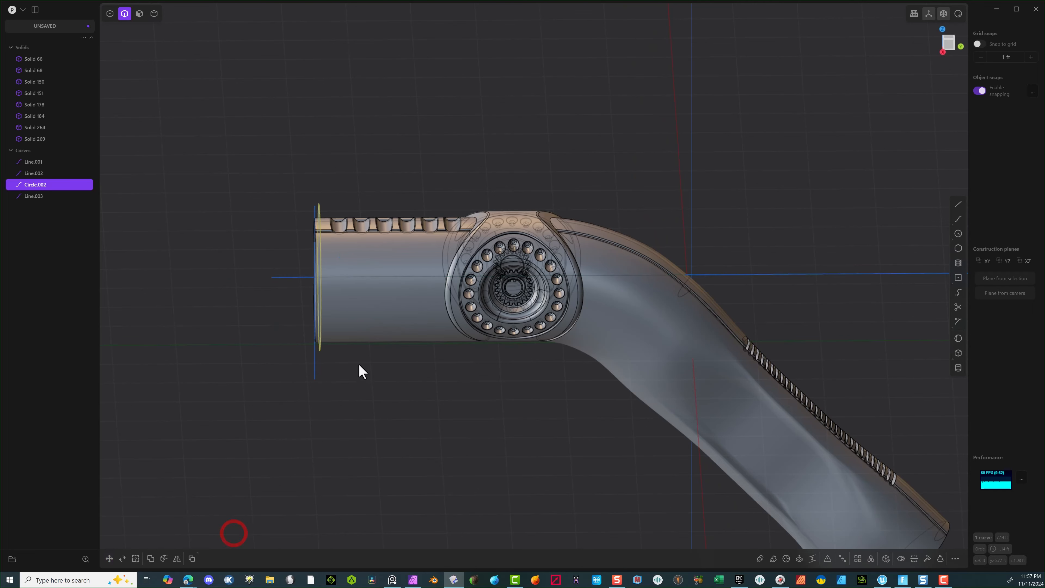
Step: Duplicate the enlarged circle and move the copy outward along the tube's axis, a short distance beyond the open end
middle_click_drag(362, 369, 381, 369)
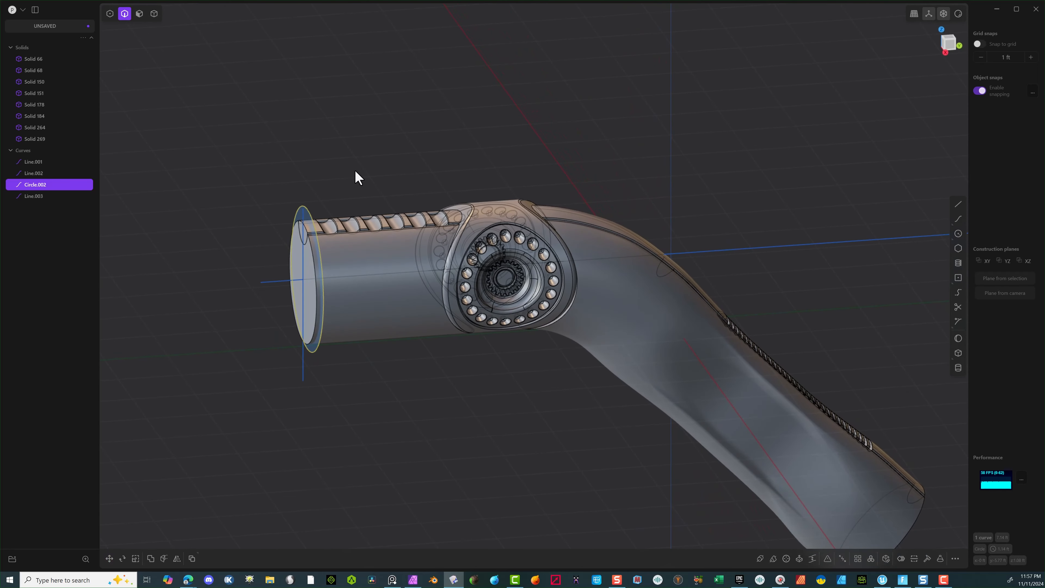
key("shift+d")
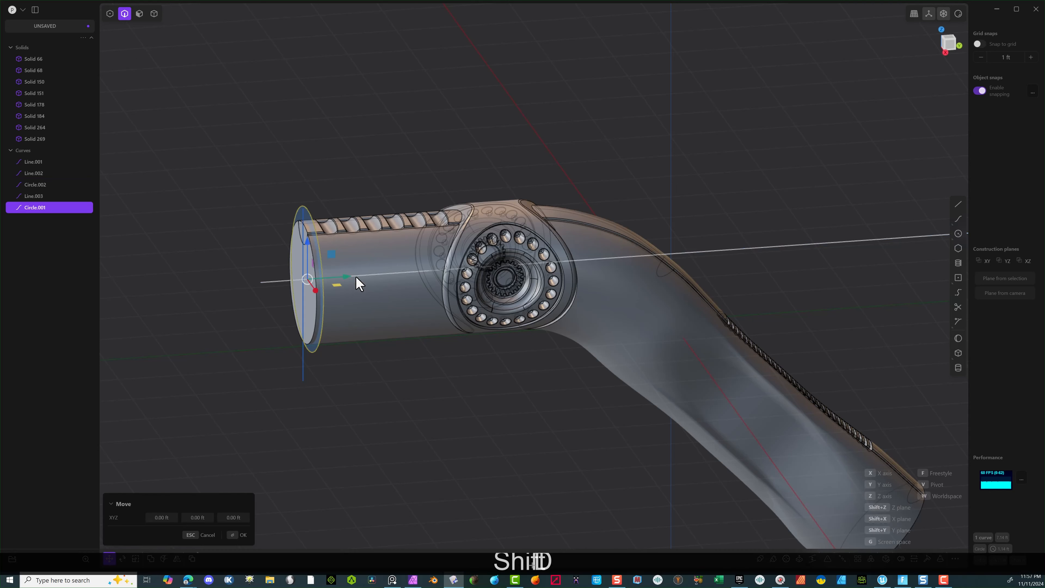
left_click_drag(352, 278, 323, 285)
left_click(238, 535)
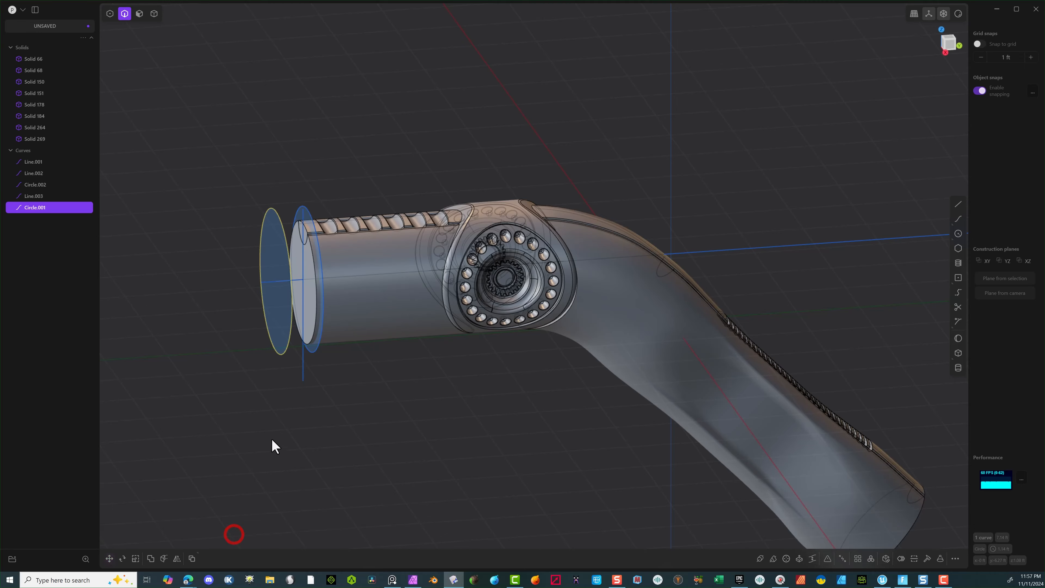
Step: Loft between the two circle regions to create a solid cap at the tube's open end
mouse_move(272, 443)
middle_mouse_down()
mouse_move(258, 423)
mouse_move(278, 424)
middle_mouse_up()
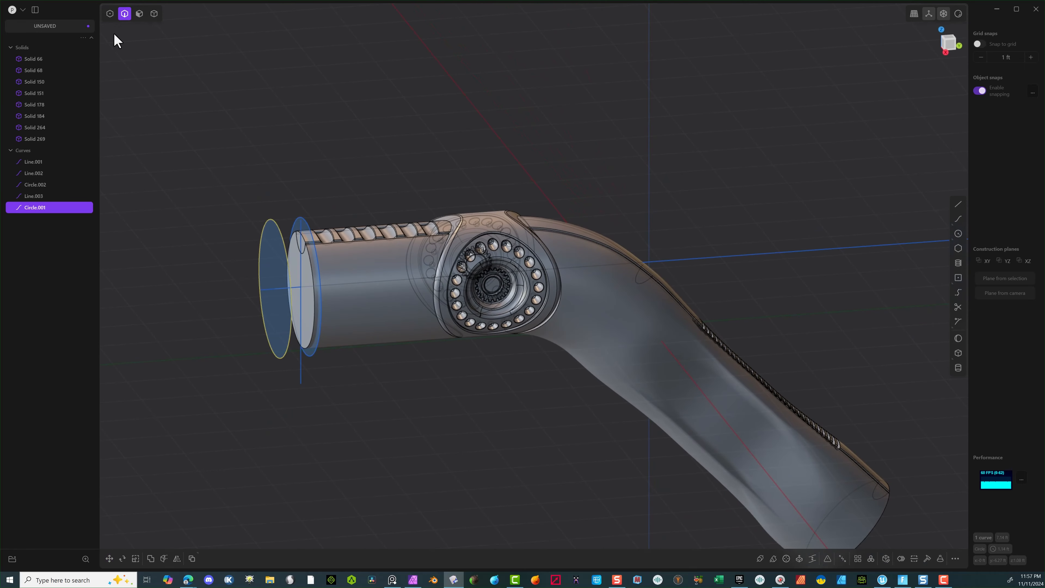
left_click(305, 225)
key("e")
left_click(275, 238, "shift")
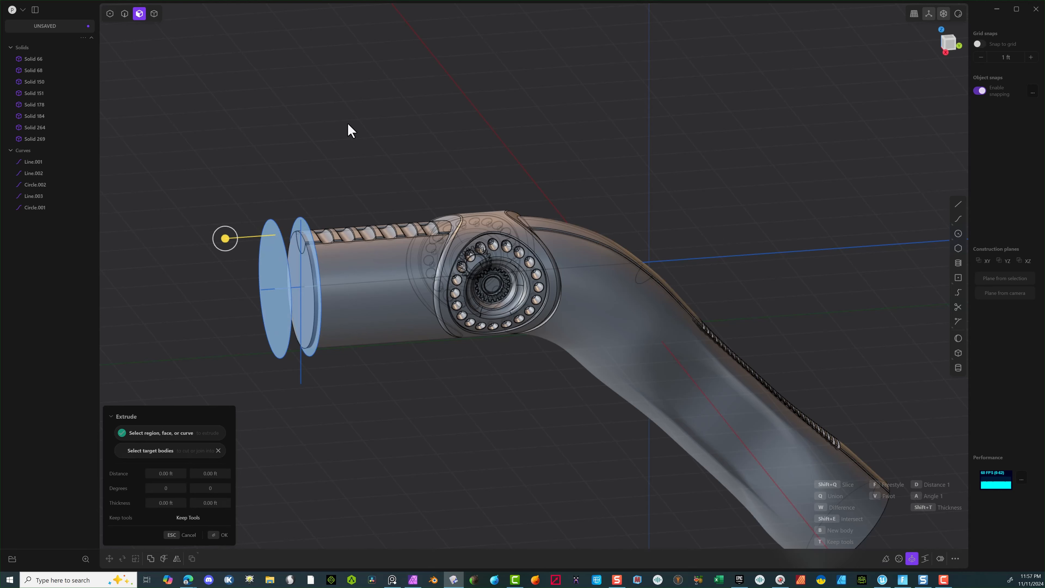
key("l")
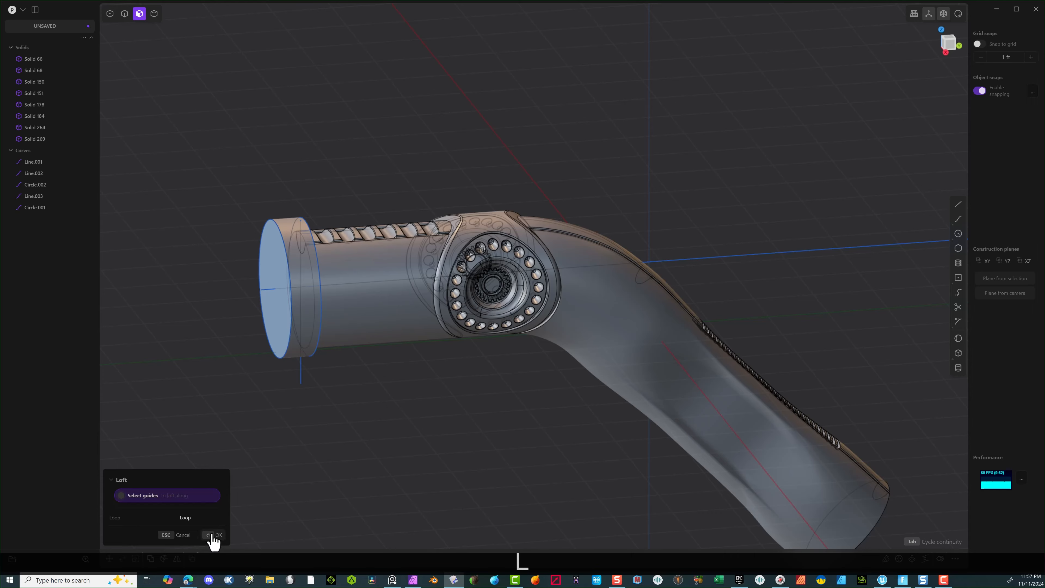
left_click(213, 535)
Step: Delete the circle curve on the cap's inner edge
middle_click_drag(339, 310, 268, 310)
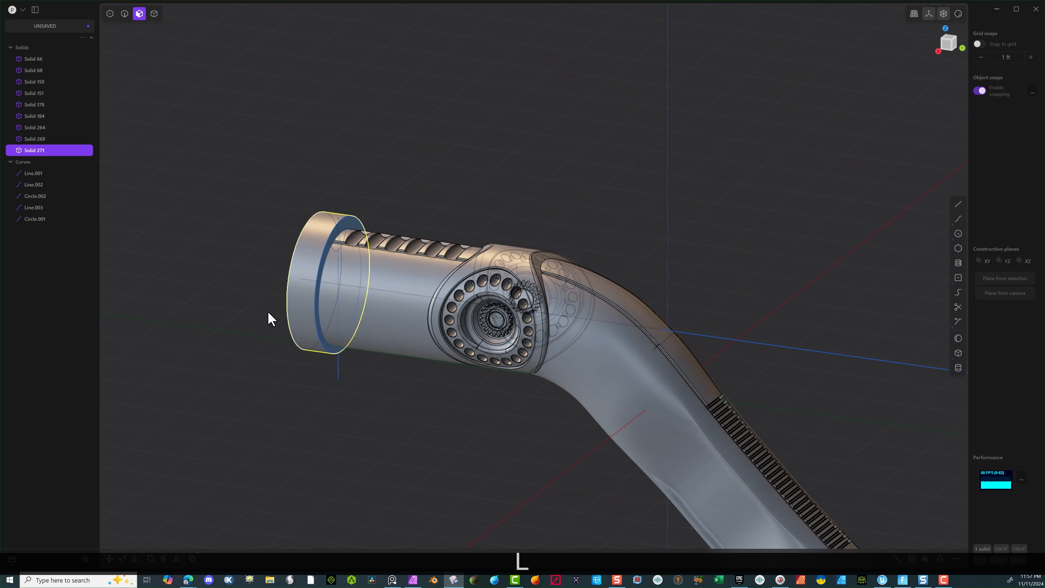
left_click(125, 14)
left_click(348, 216)
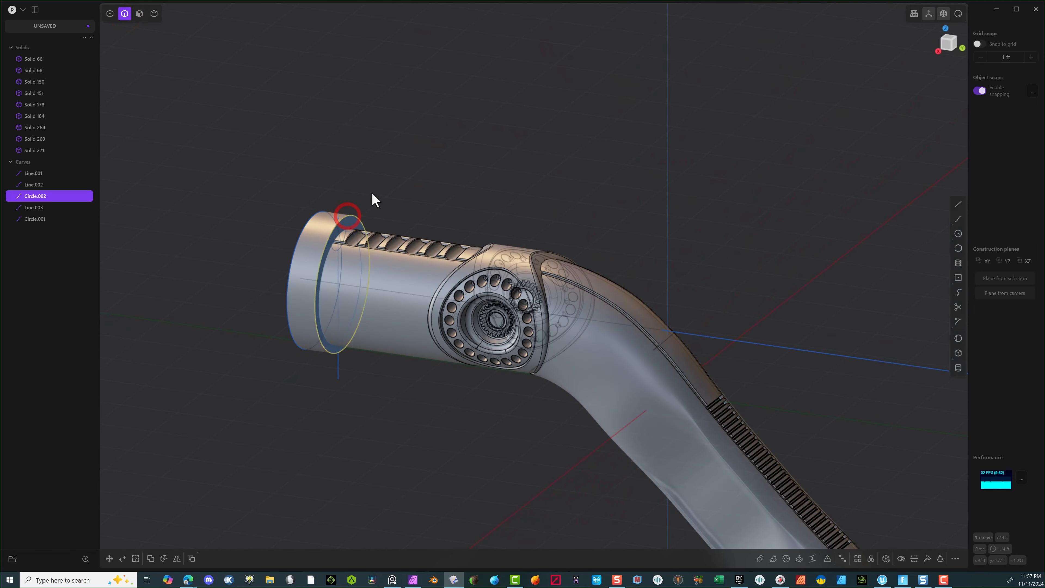
key("Delete")
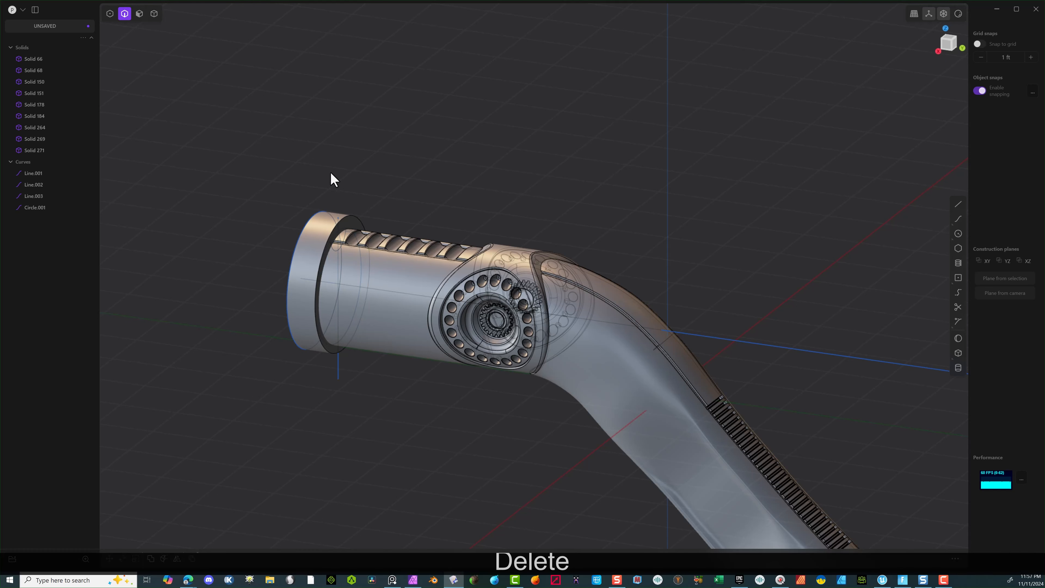
Step: Fillet the cap's inner circular edge by about 0.09 ft with the Conic shape
left_click(348, 213)
key("f")
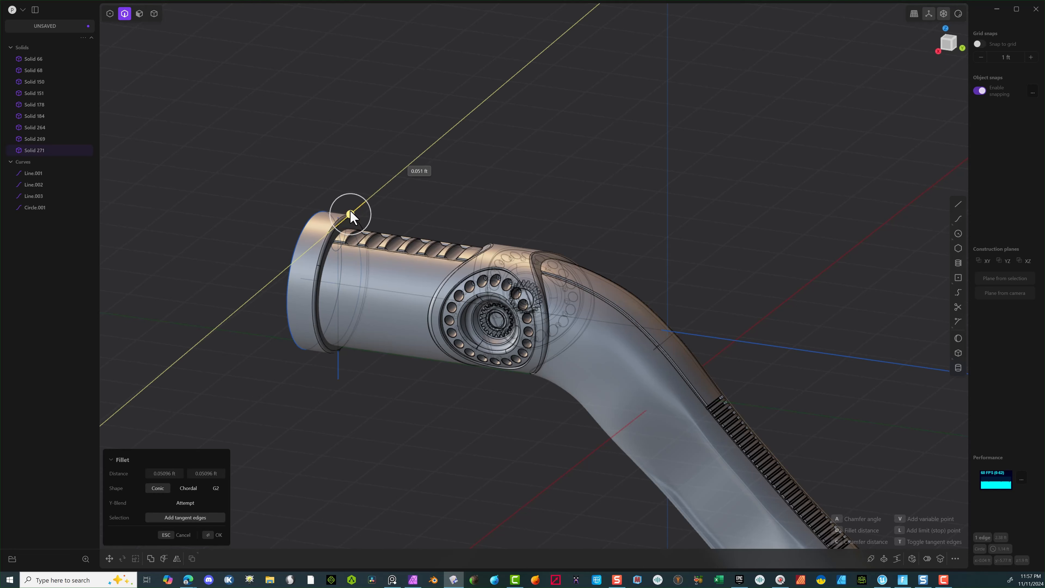
left_click_drag(351, 210, 351, 210)
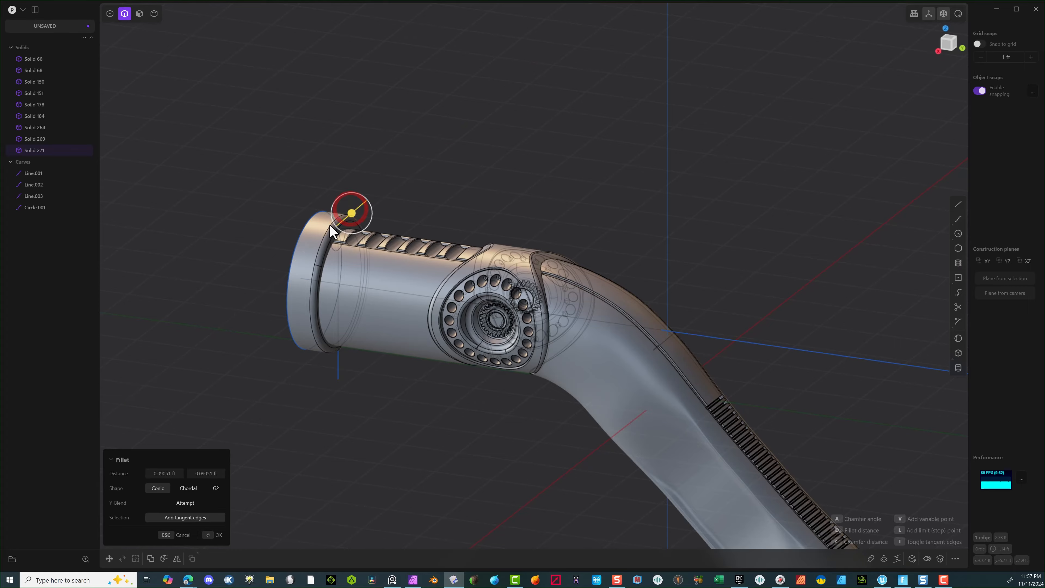
scroll(251, 224, "up", 4)
scroll(276, 211, "up", 3)
middle_click_drag(295, 207, 380, 195)
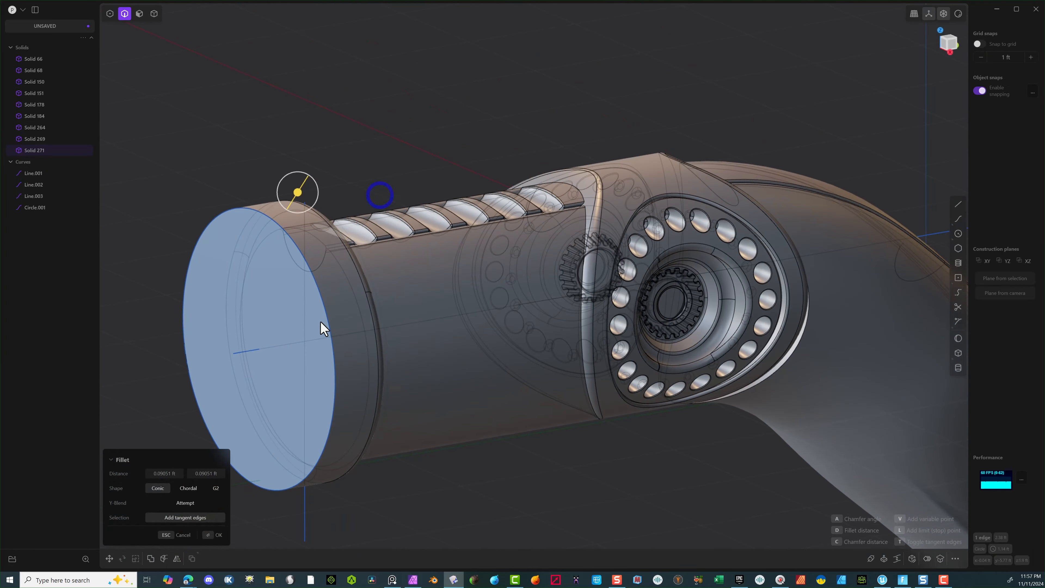
left_click(217, 535)
scroll(679, 474, "down", 3)
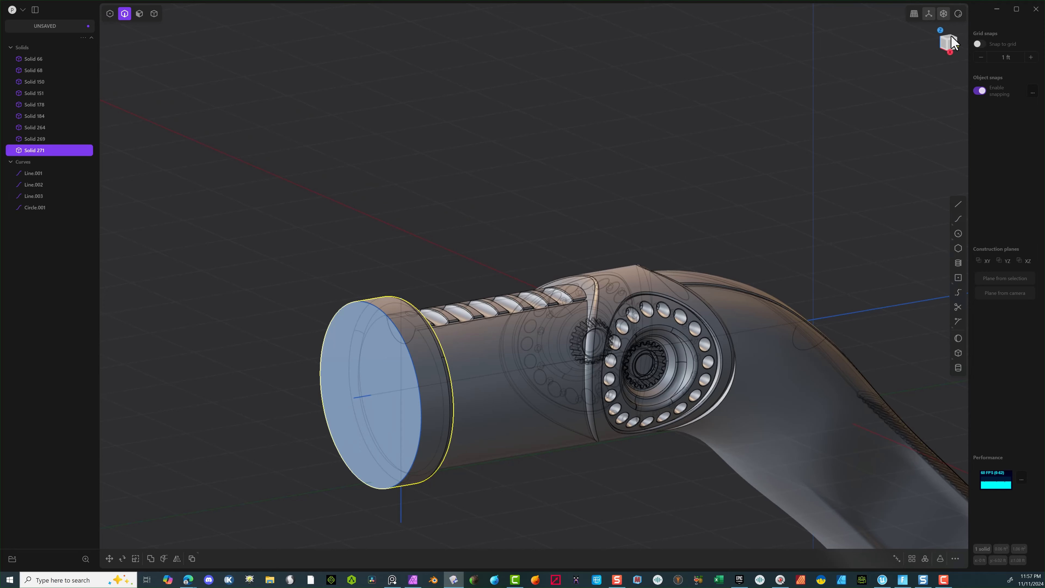
Step: Move the end cap inward over the tube's end with a freestyle move, about 0.25 ft in Y and -0.07 ft in Z
left_click(949, 42)
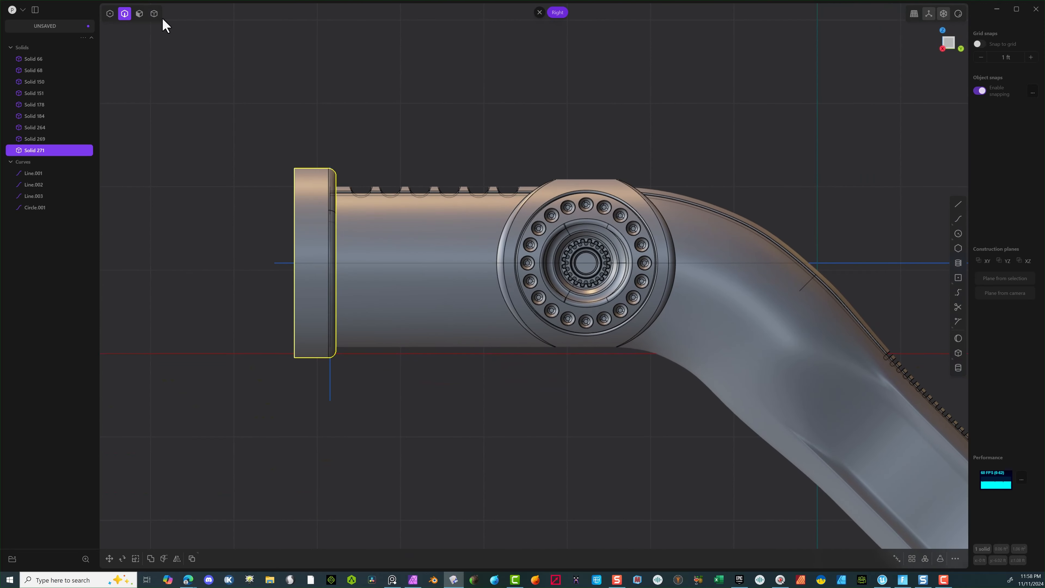
left_click(310, 217)
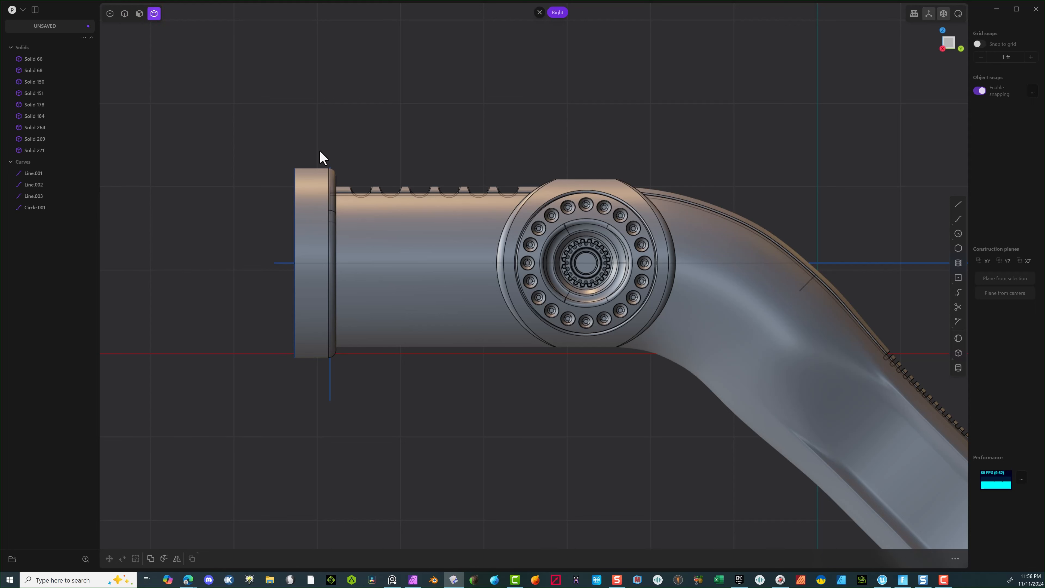
left_click(306, 213)
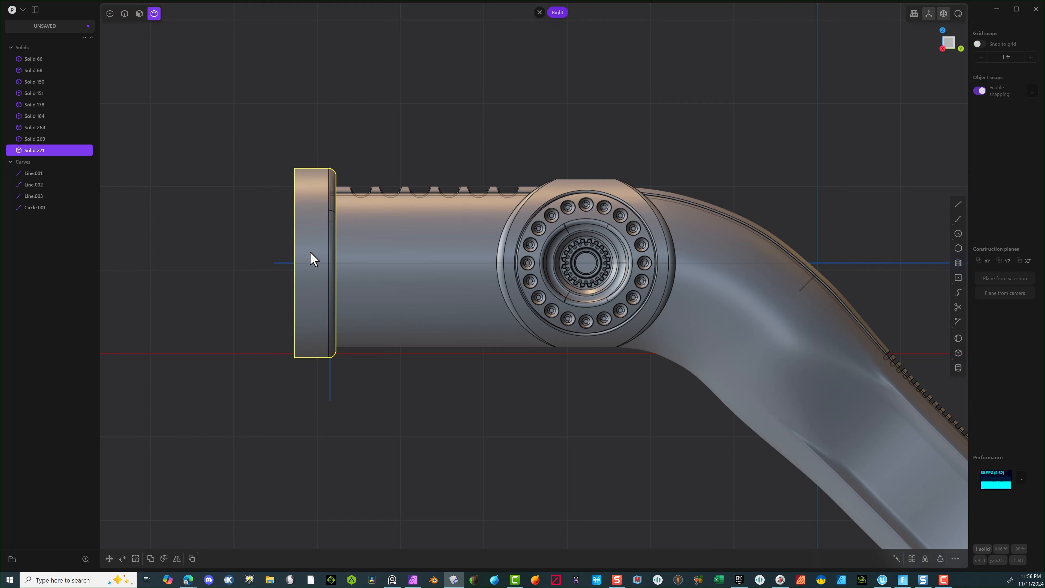
key("g")
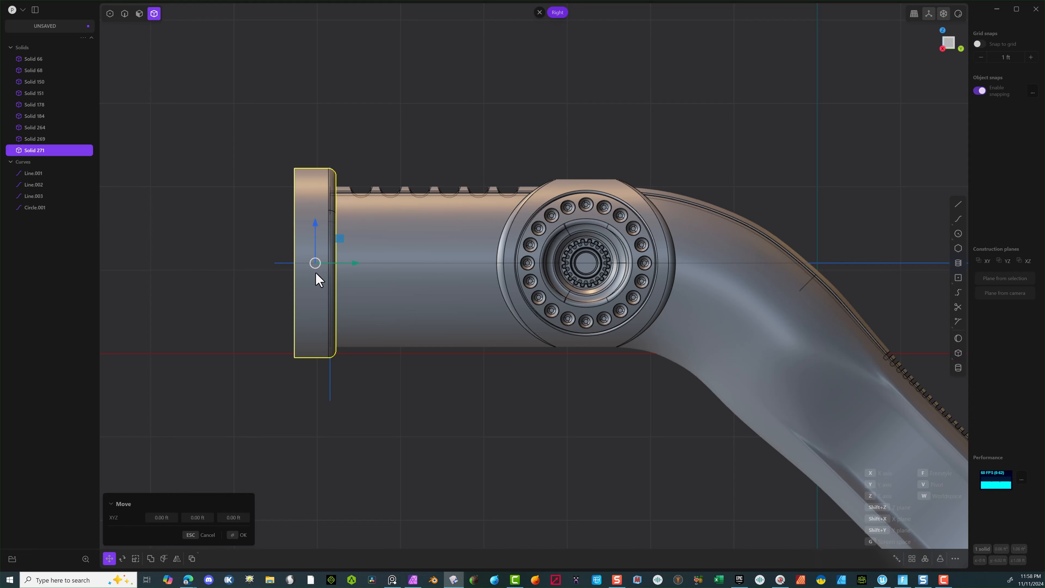
key("f")
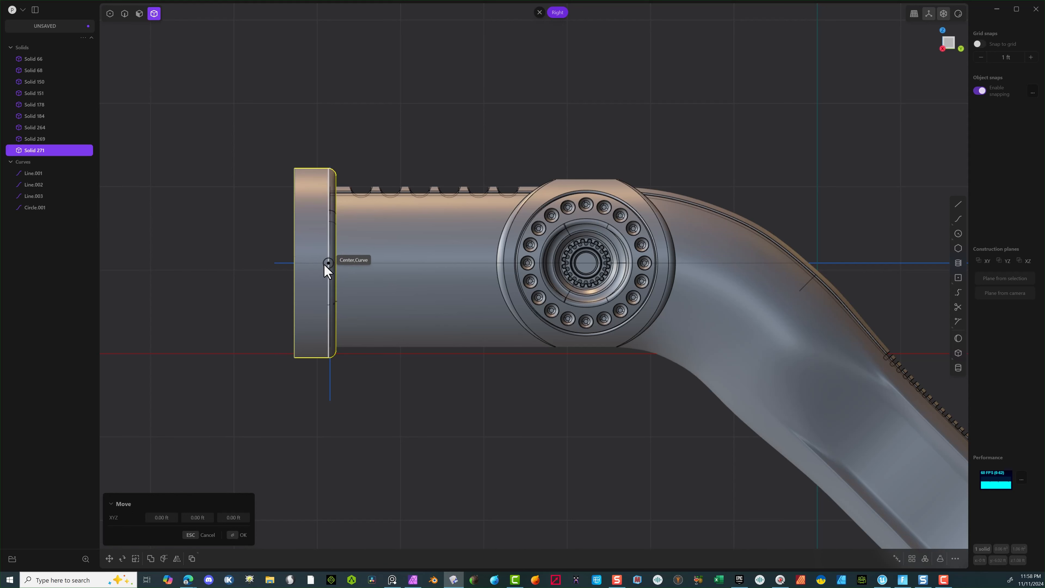
left_click(314, 264)
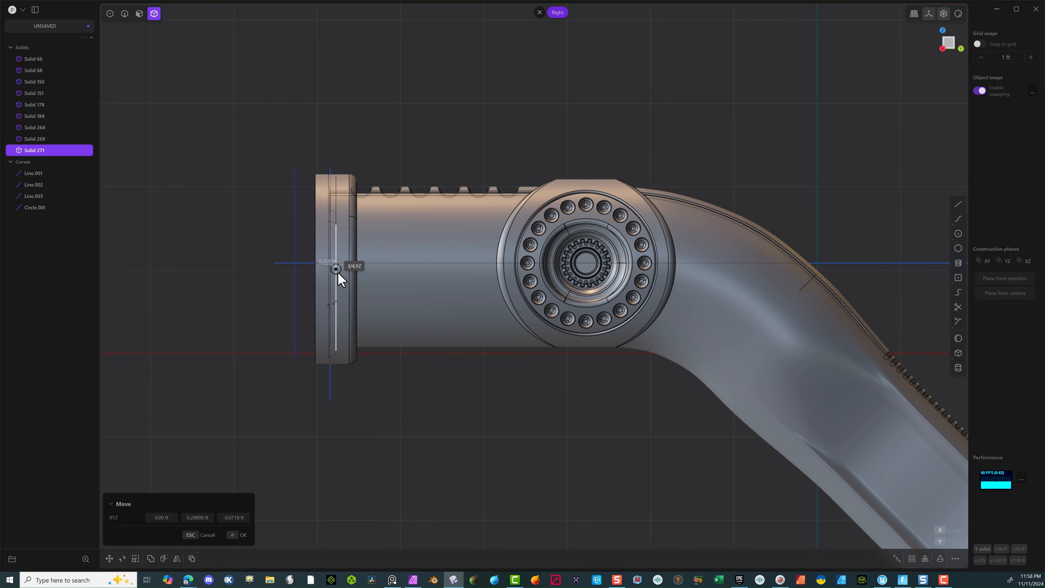
left_click(339, 273)
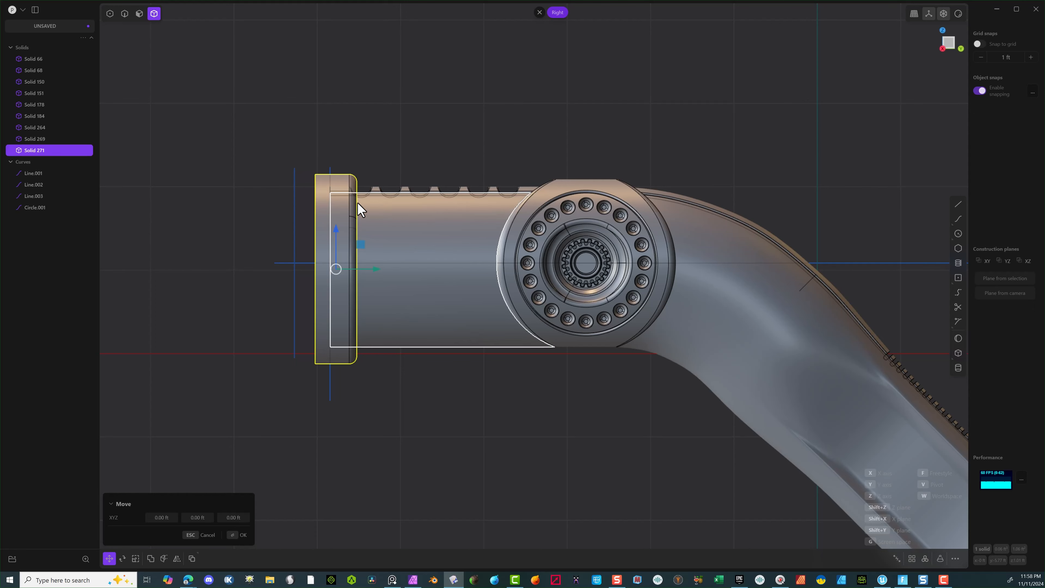
left_click(237, 538)
Step: Move the end cap back outward along the tube by about -0.215 ft in Y
middle_click_drag(266, 434, 242, 451)
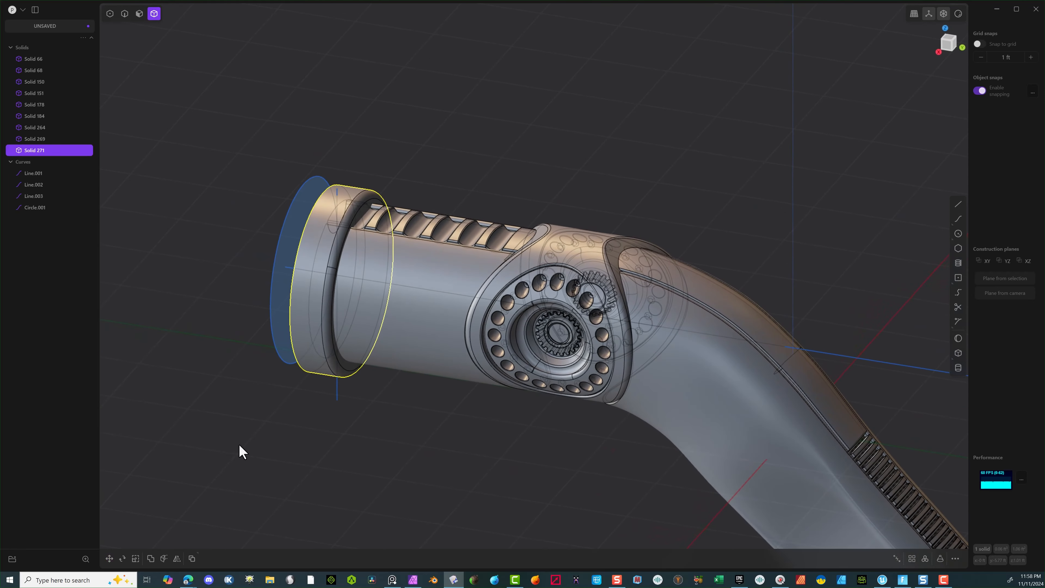
left_click(415, 189)
left_click(373, 250)
key("g")
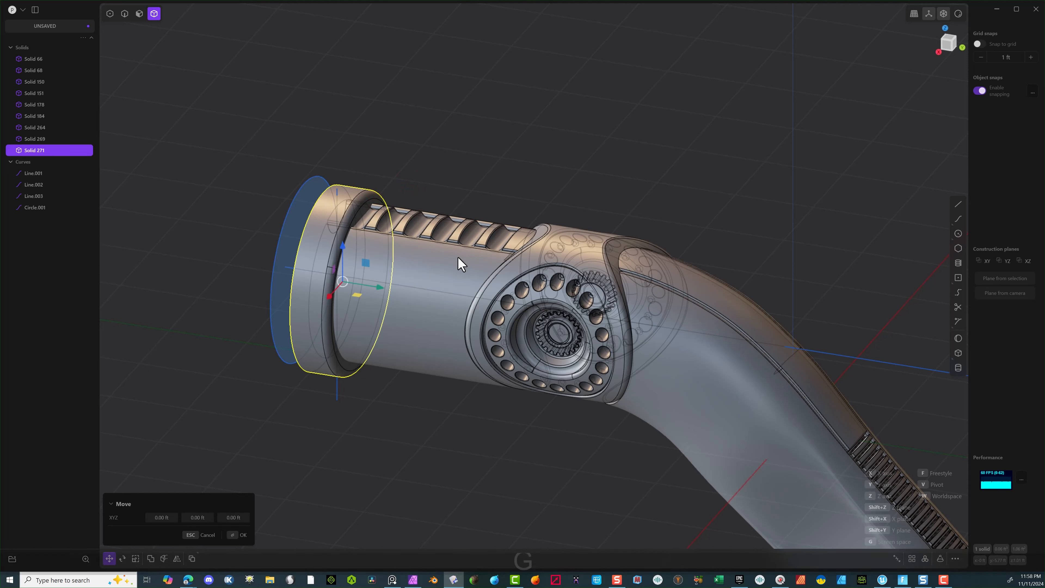
left_click_drag(382, 286, 364, 283)
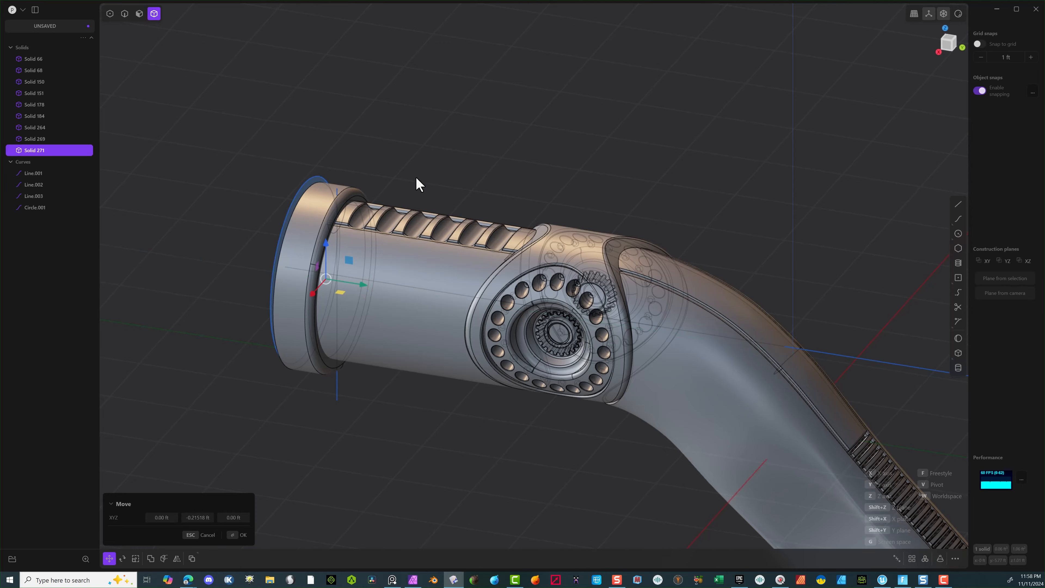
middle_click_drag(418, 182, 294, 190)
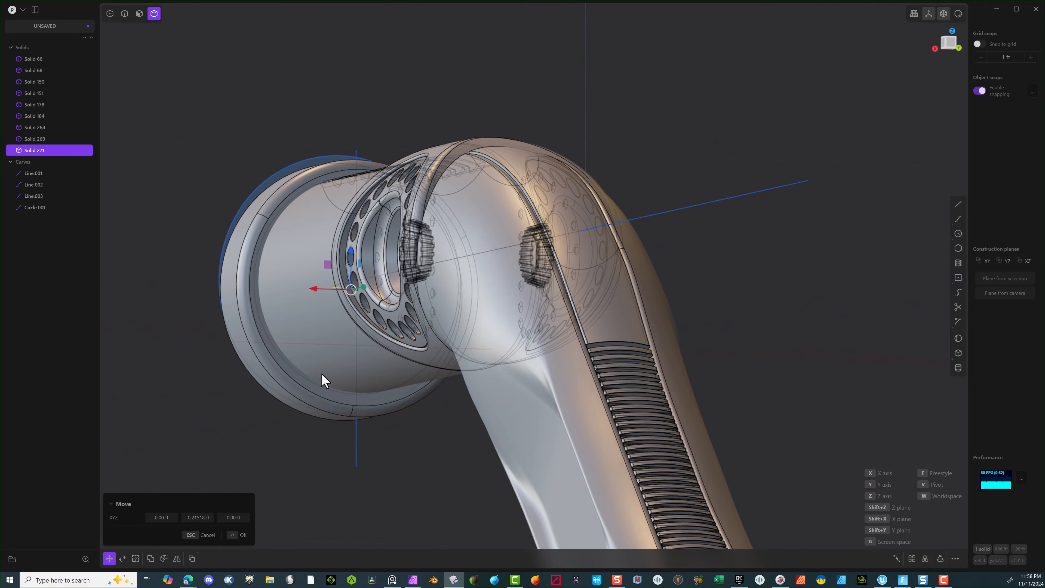
middle_click_drag(345, 264, 423, 298)
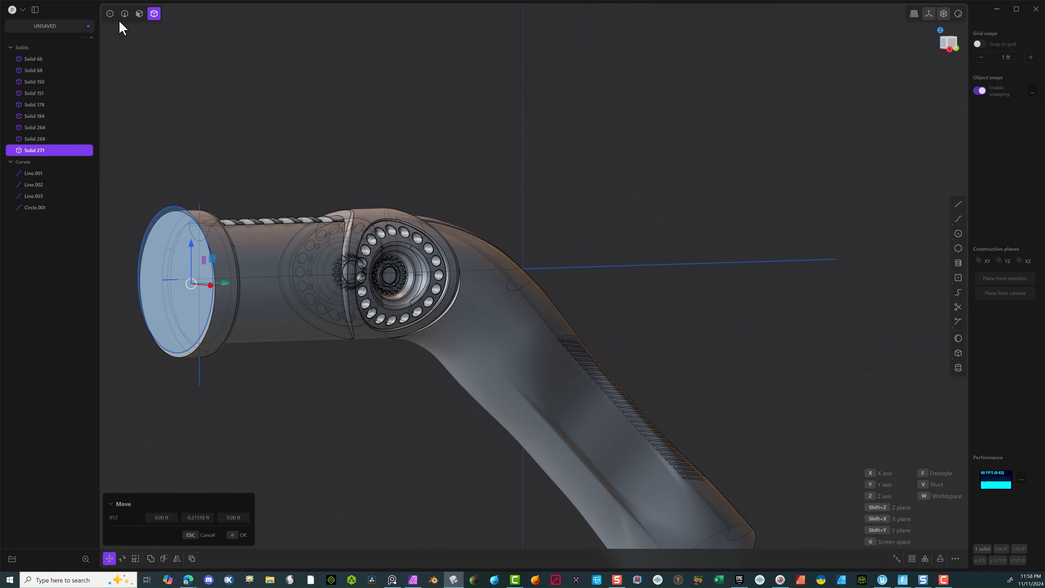
left_click(125, 14)
left_click(241, 535)
Step: Delete the leftover circle curve at the cap's outer end and hide the cap solid
left_click(170, 208)
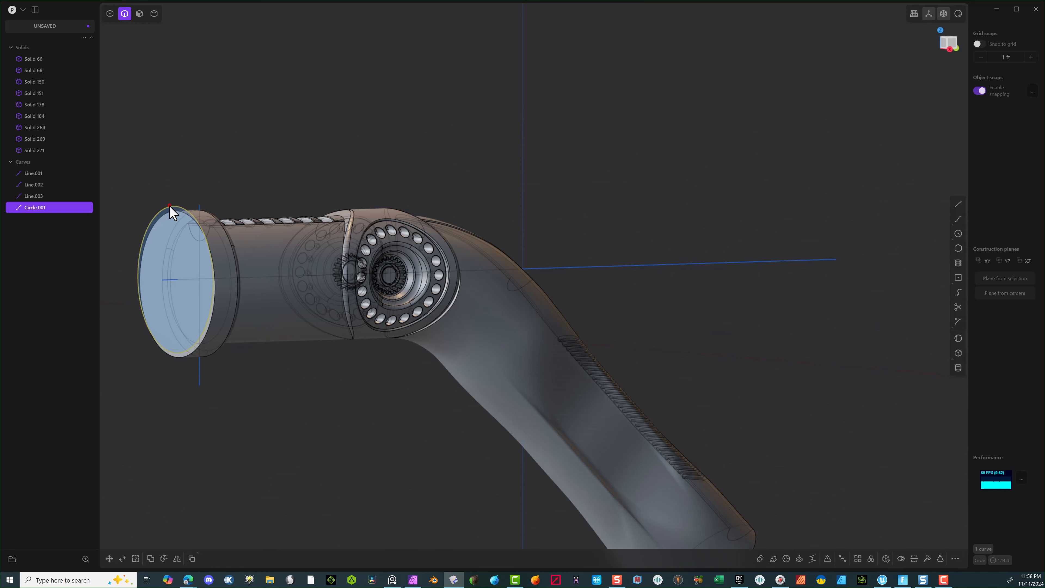
key("Delete")
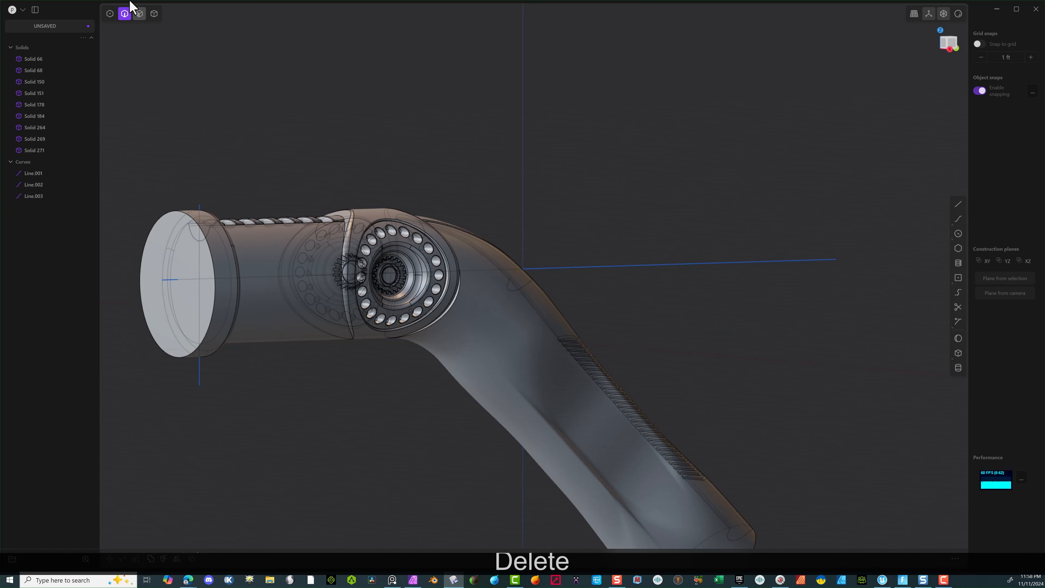
left_click(157, 15)
left_click(218, 268)
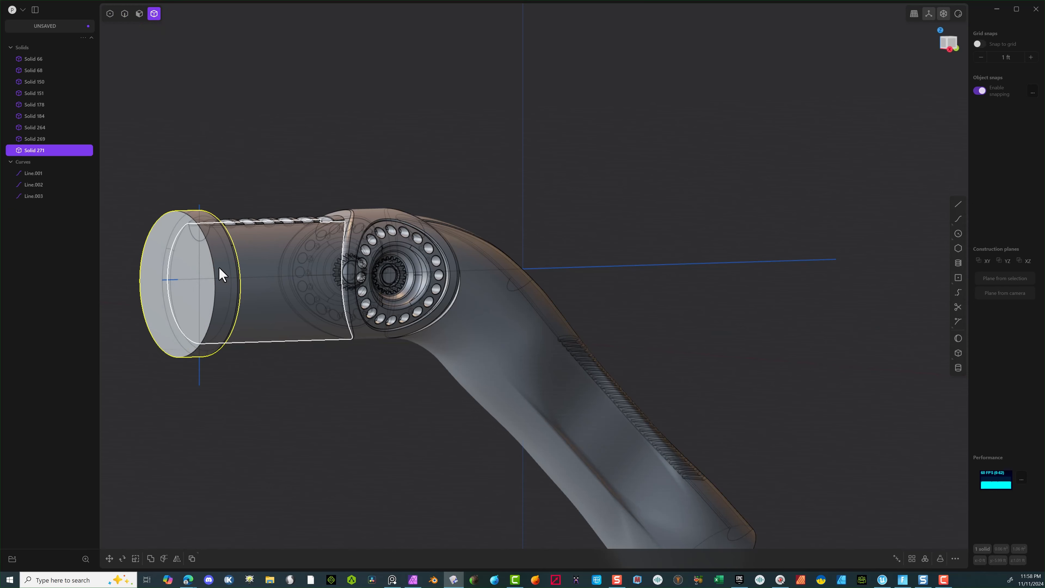
key("h")
Step: Delete the vertical construction line at the tube's end and the line running along the tube's axis
middle_click_drag(219, 268, 201, 233)
left_click(125, 15)
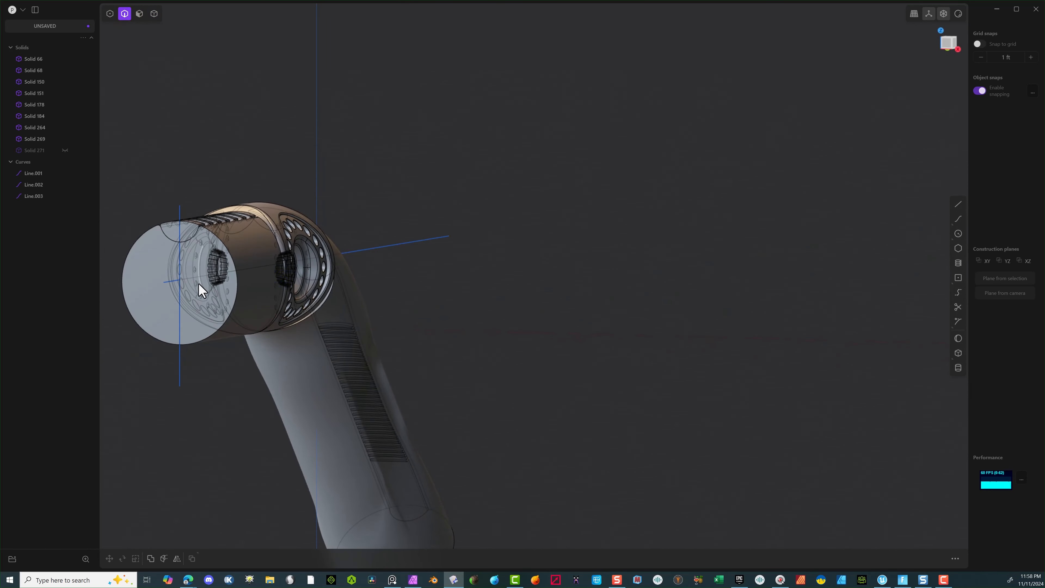
left_click(180, 317)
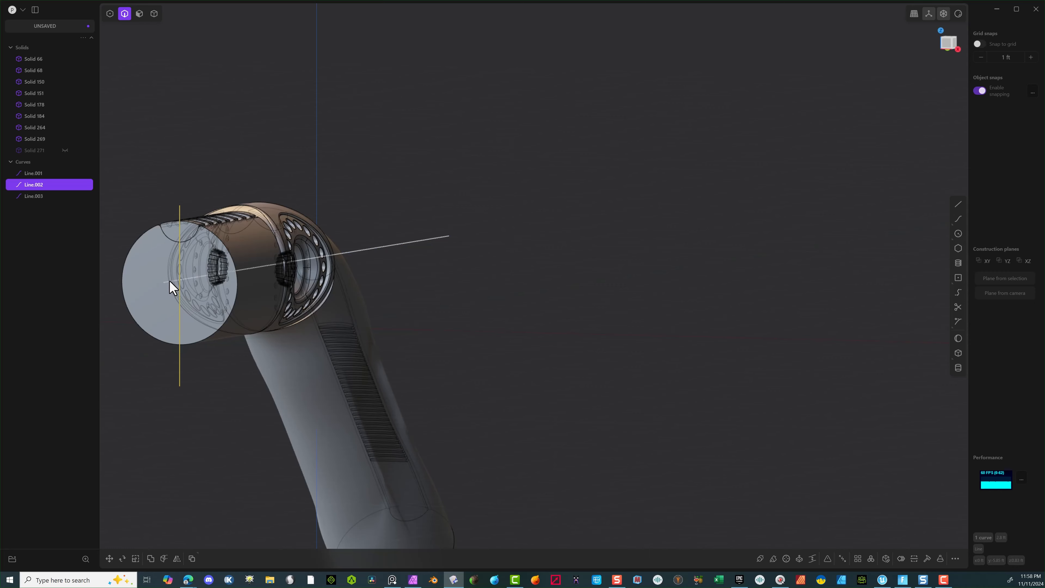
left_click(173, 283, "shift")
key("Delete")
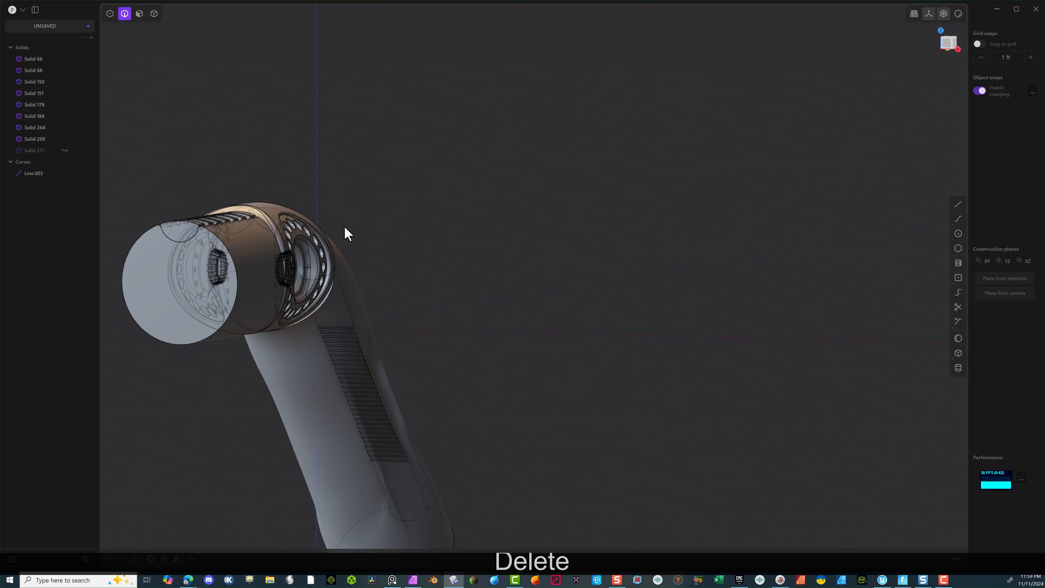
Step: Start the Line tool for drawing on the tube's exposed end face
middle_click_drag(337, 231, 226, 270)
scroll(225, 270, "up", 6)
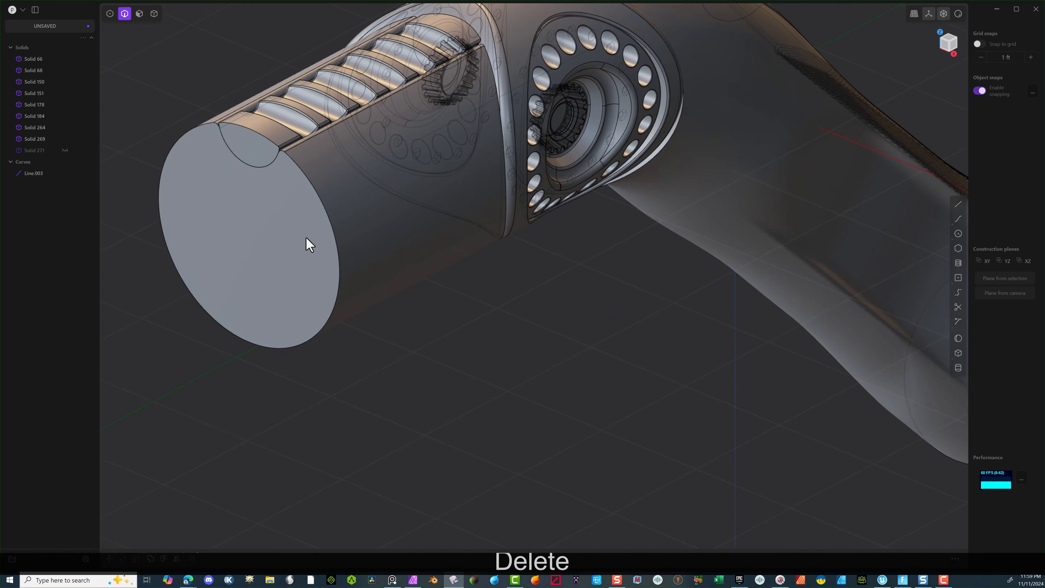
left_click(958, 204)
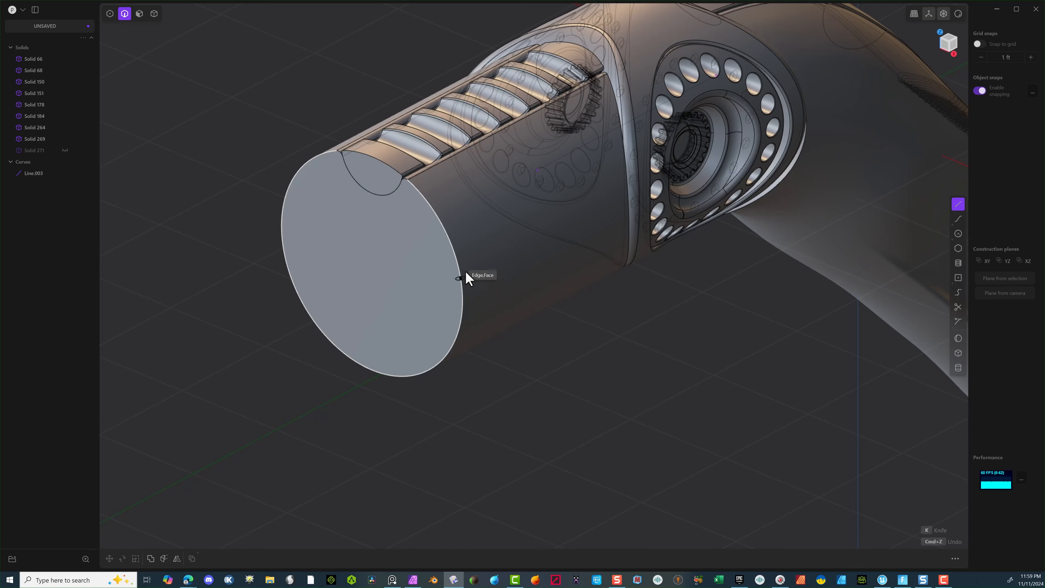
middle_click_drag(466, 275, 532, 294)
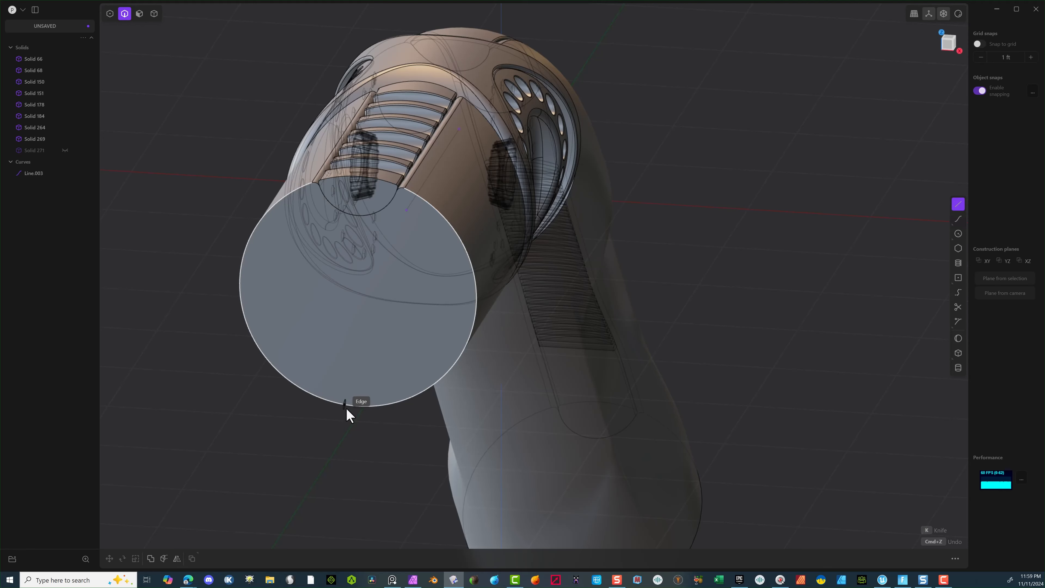
left_click(358, 407)
middle_click_drag(346, 239, 362, 191)
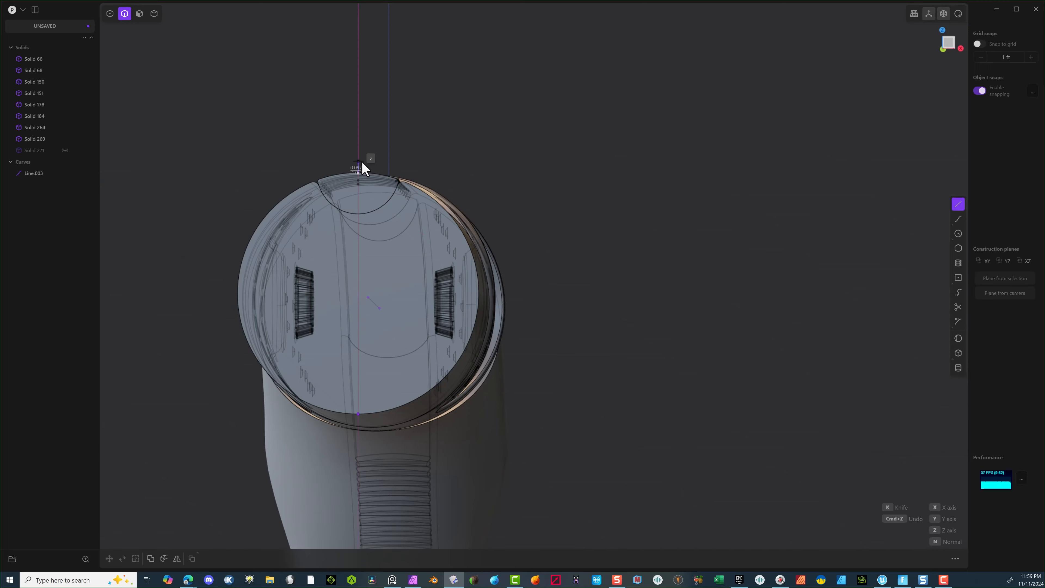
left_click(362, 163)
middle_click_drag(401, 165, 301, 215)
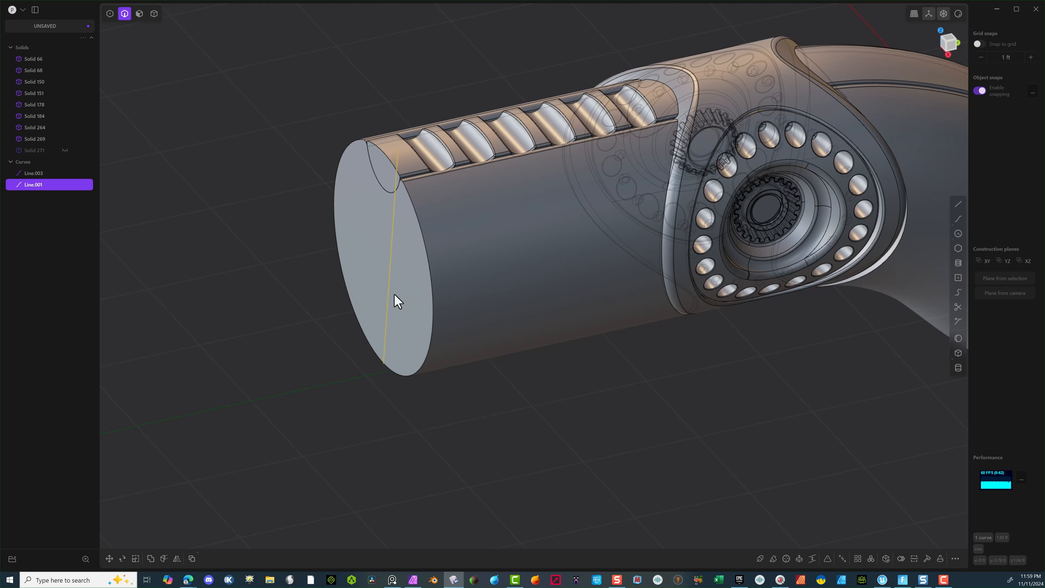
key("Delete")
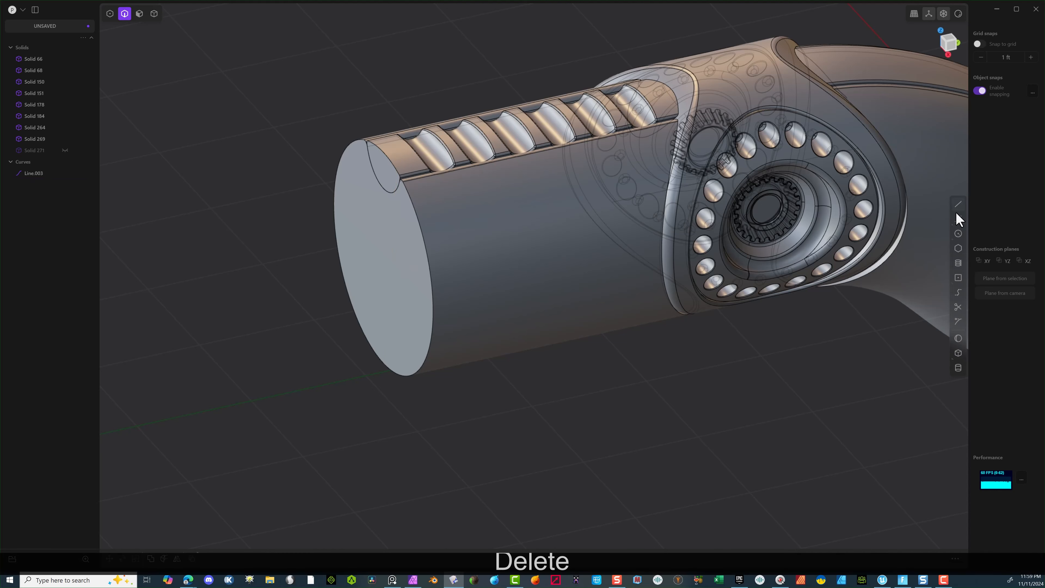
Step: Draw a straight vertical line across the barrel's circular end face, from its lowest edge point to its upper edge
left_click(958, 204)
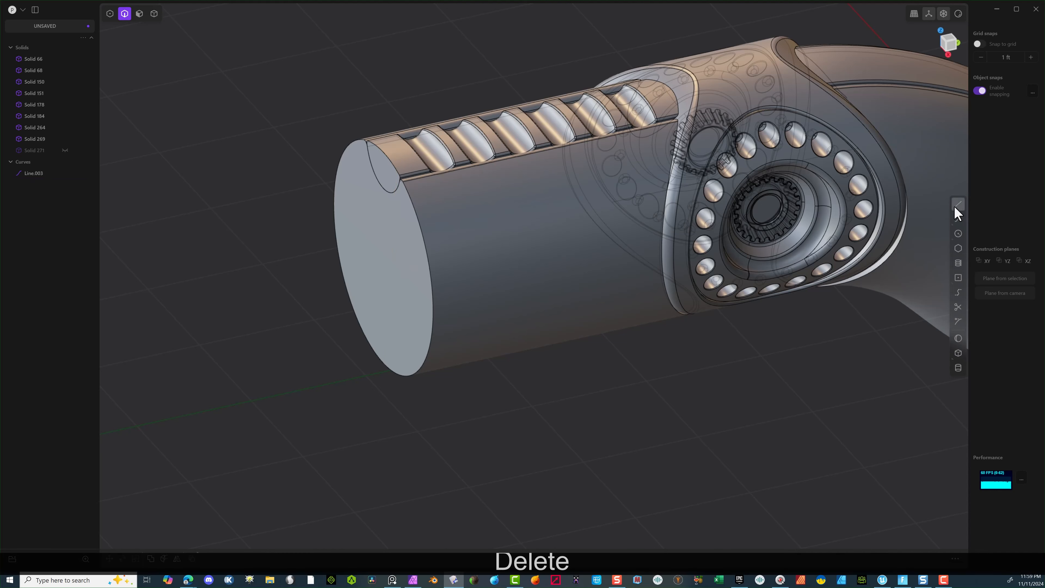
left_click(382, 363)
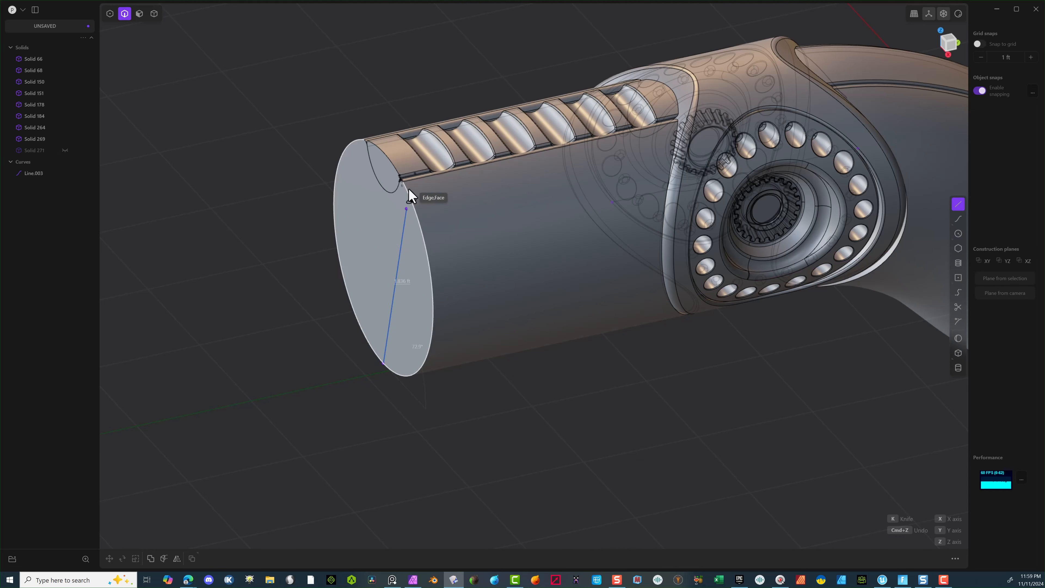
left_click(384, 153)
middle_click_drag(345, 222, 523, 247)
left_click(959, 234)
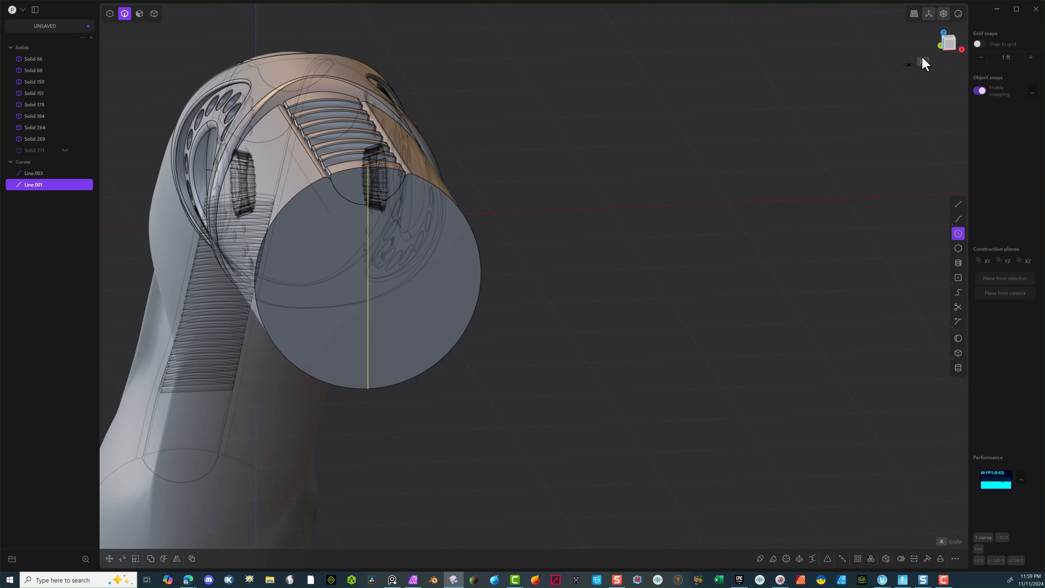
left_click(953, 48)
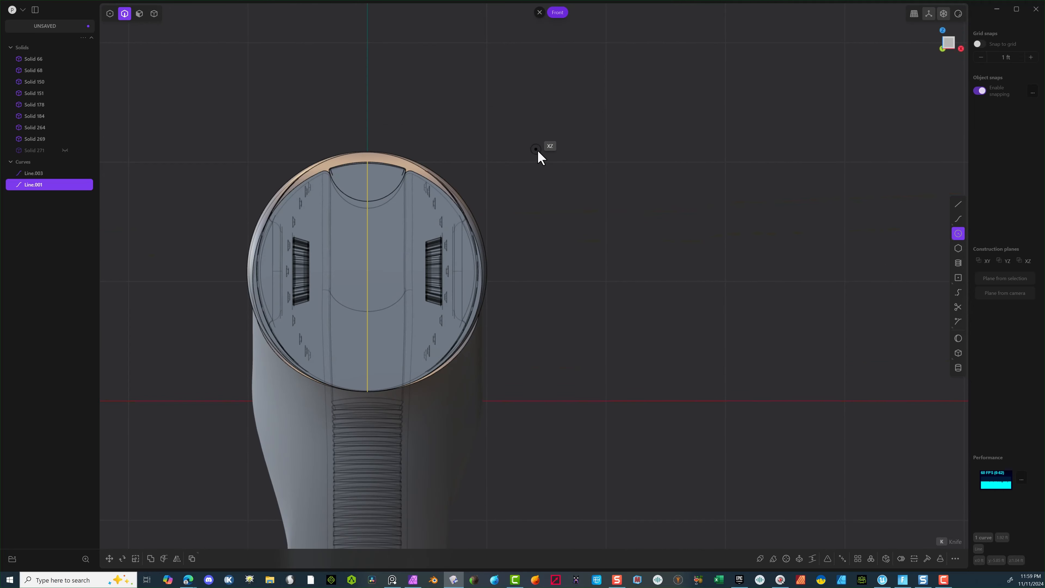
left_click(539, 151)
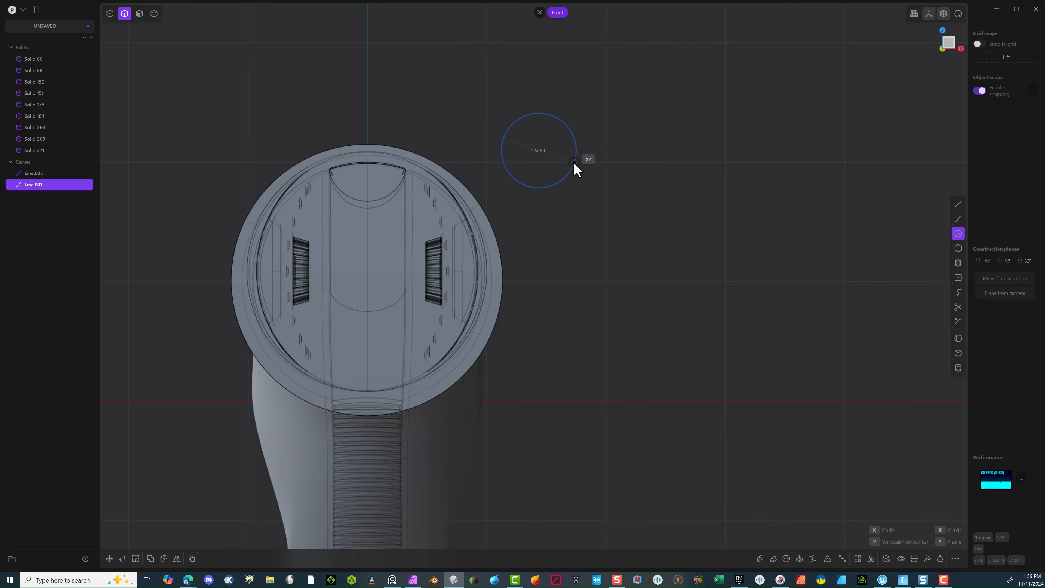
key("Escape")
Step: Unhide the end cap solid and move it freestyle from its front face centre to the midpoint of the vertical line
middle_click_drag(583, 172, 476, 198)
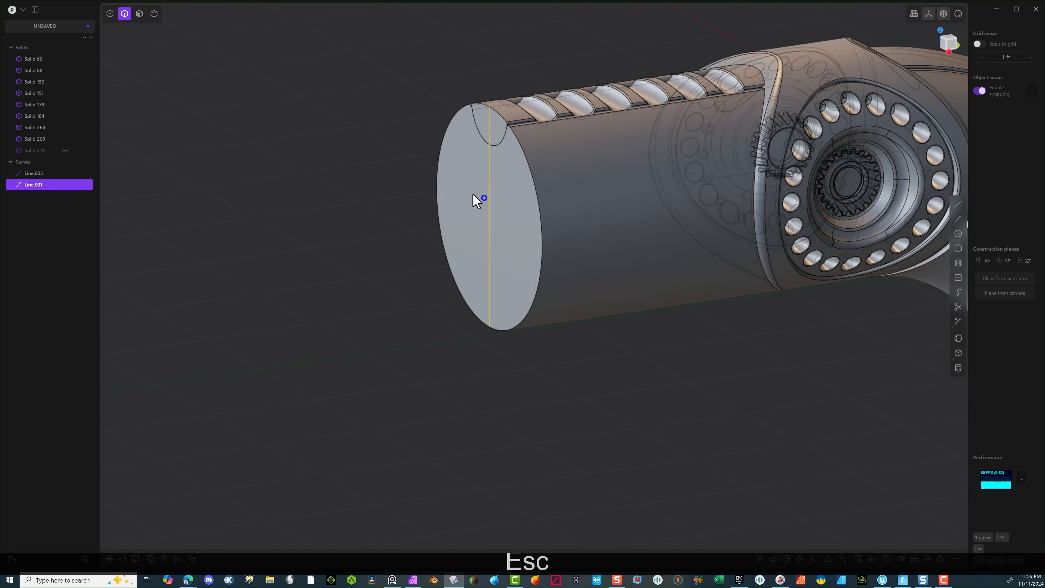
left_click(65, 151)
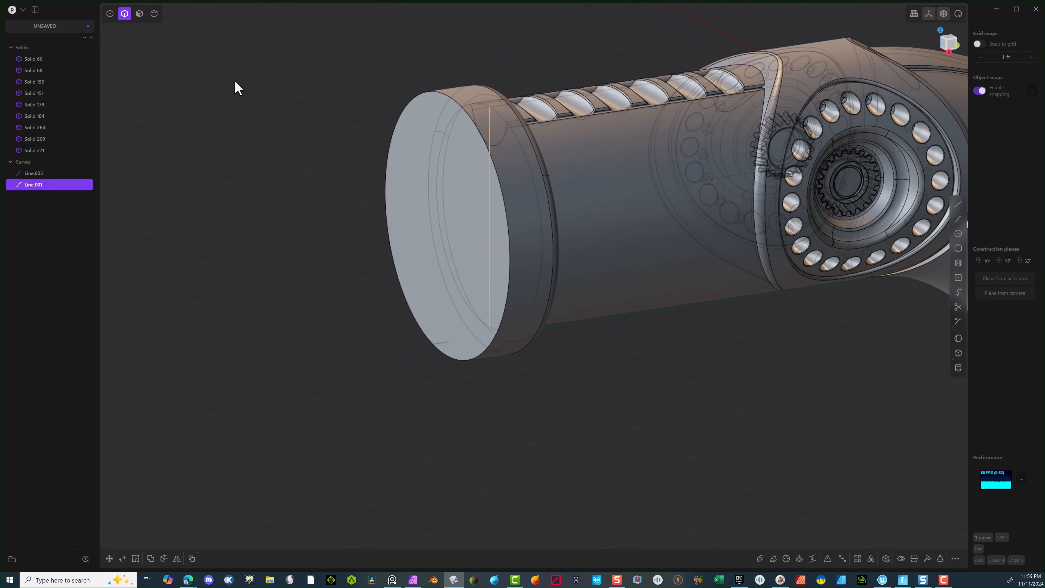
left_click(154, 13)
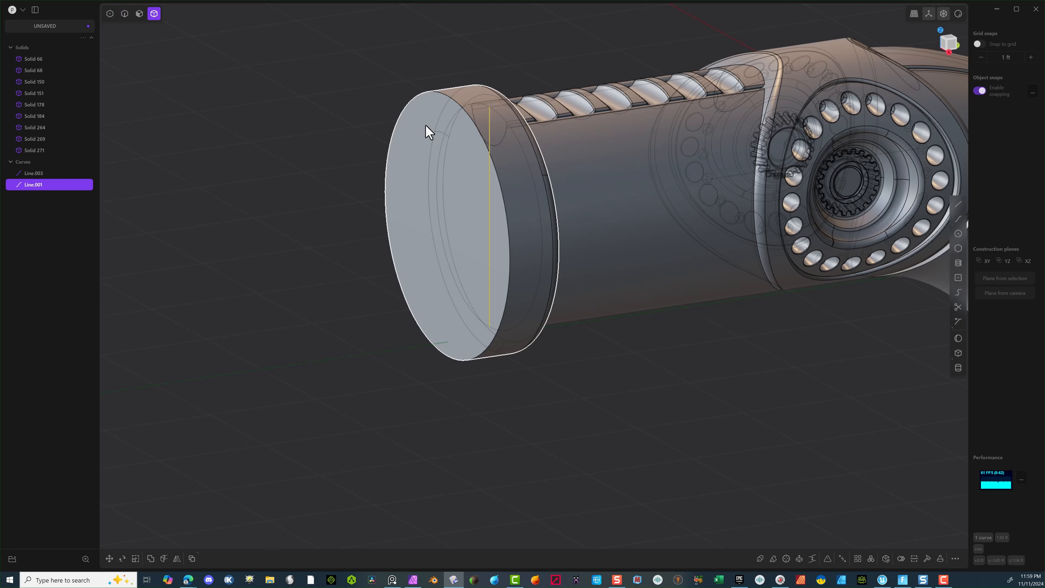
left_click(415, 128)
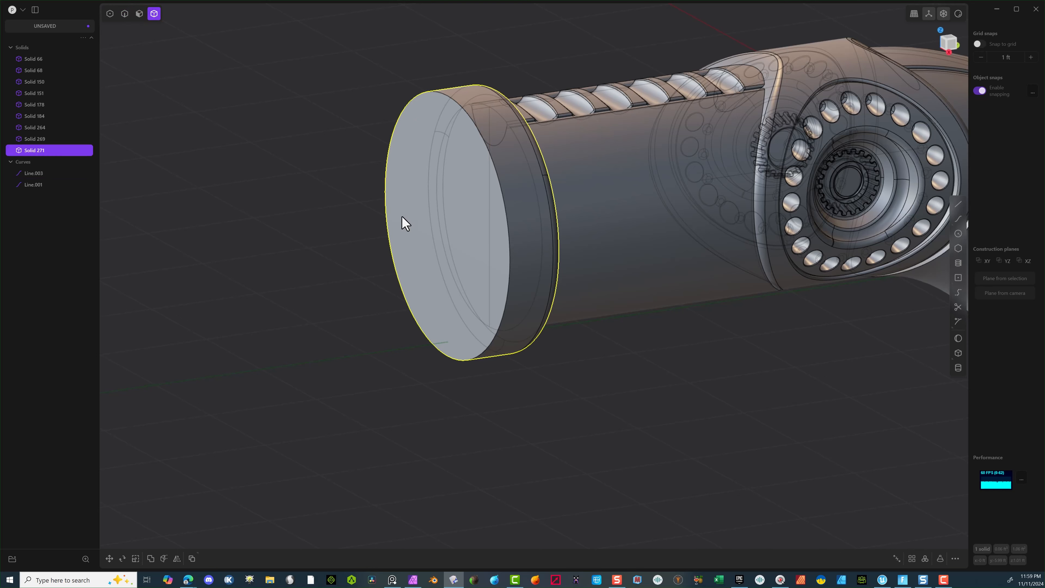
key("g")
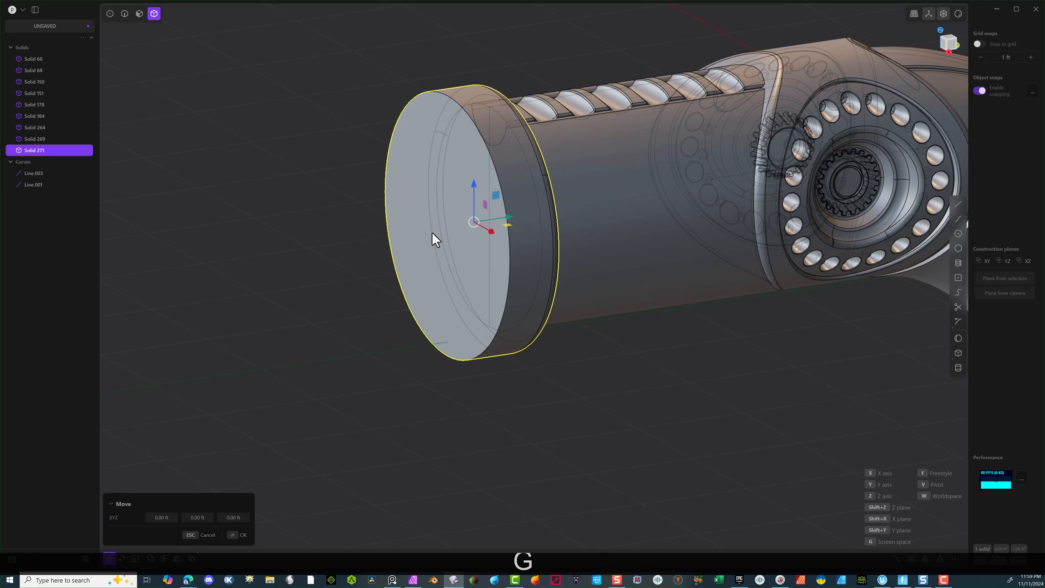
key("f")
left_click(448, 224)
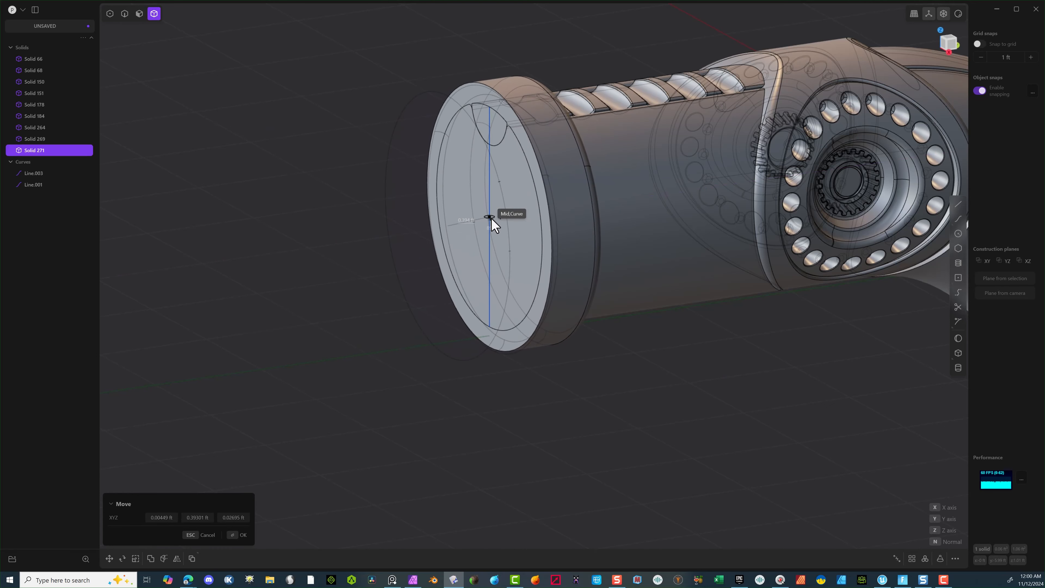
left_click(493, 219)
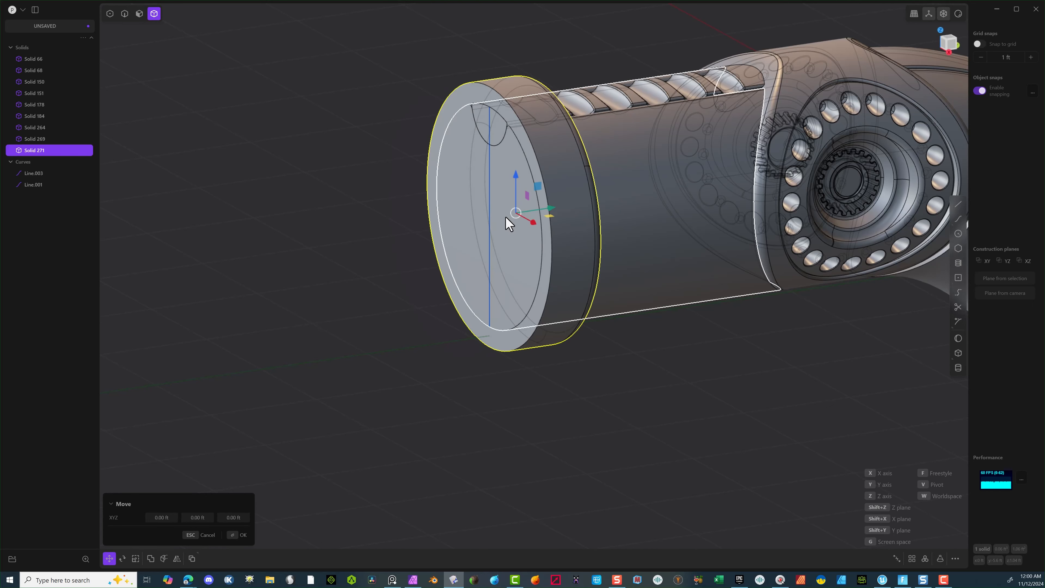
Step: Move the end cap outward from the barrel along the Y axis by about -0.457 ft
middle_click_drag(587, 170, 536, 170)
left_click_drag(617, 211, 567, 198)
middle_click_drag(567, 198, 651, 173)
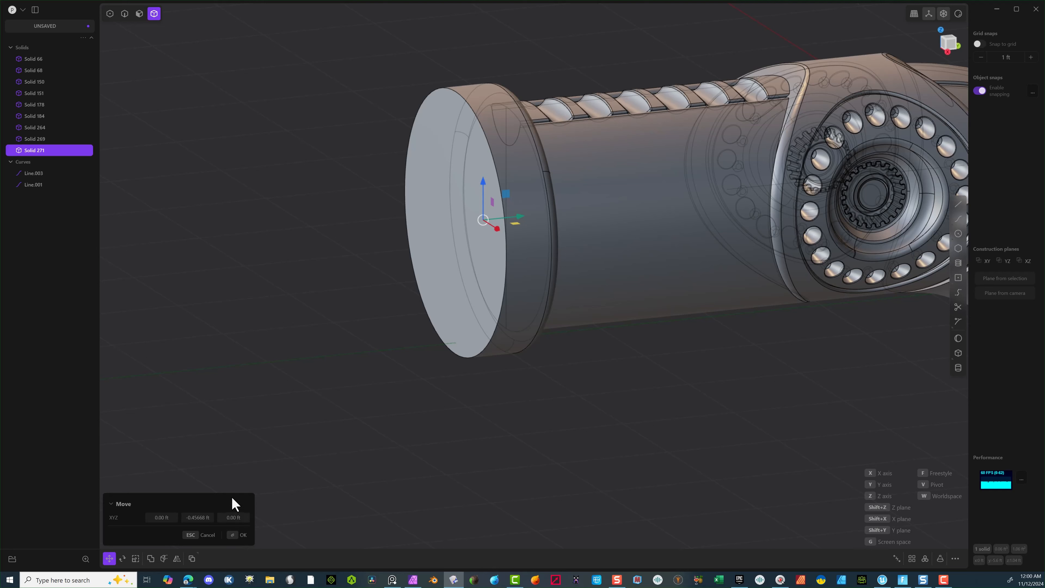
left_click(239, 533)
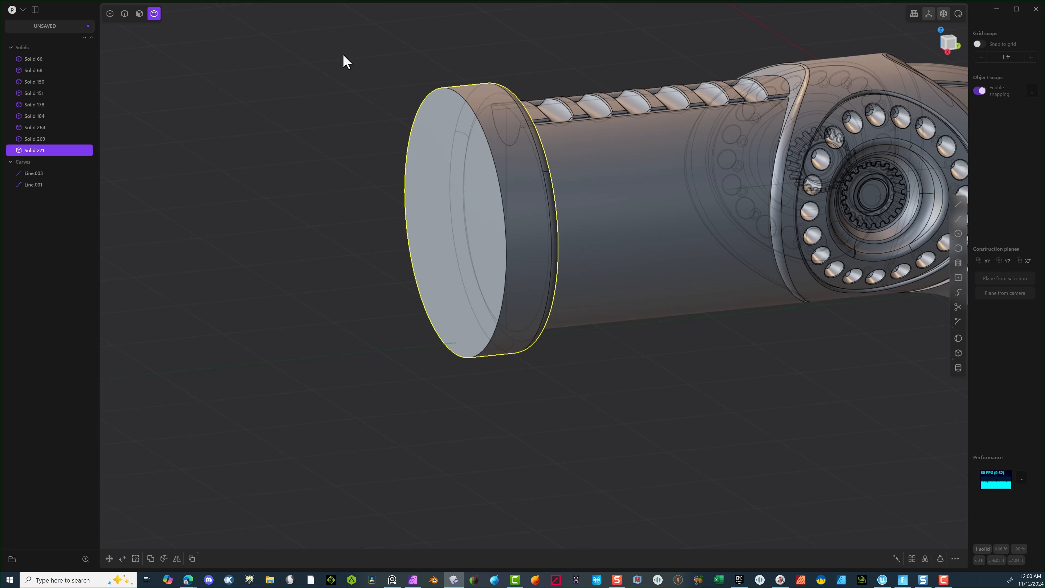
Step: Chamfer the outer front edge of the end cap with a wide bevel
left_click(125, 14)
left_click(466, 102)
key("f")
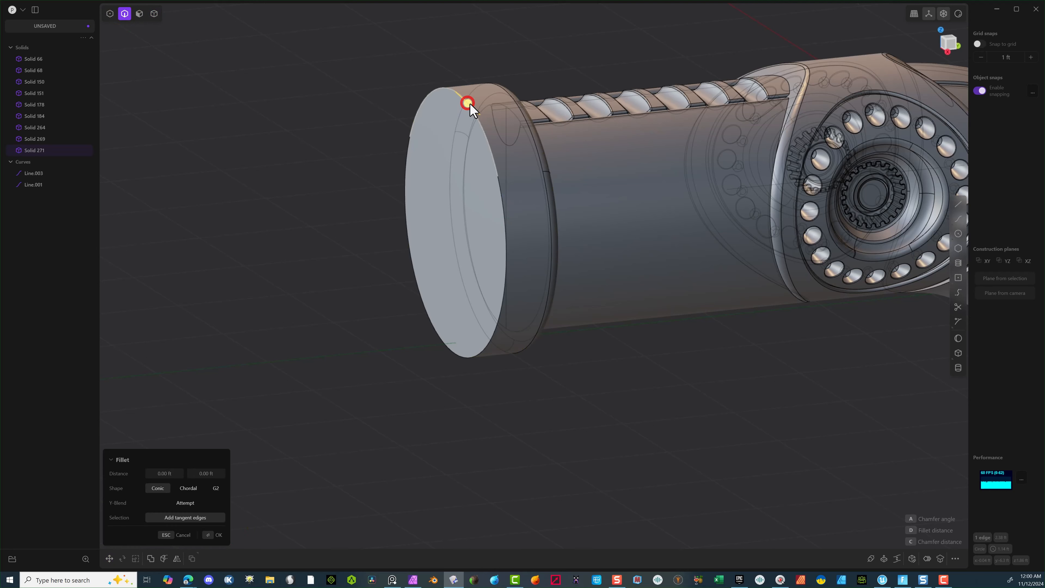
left_click_drag(465, 102, 488, 124)
left_click(216, 536)
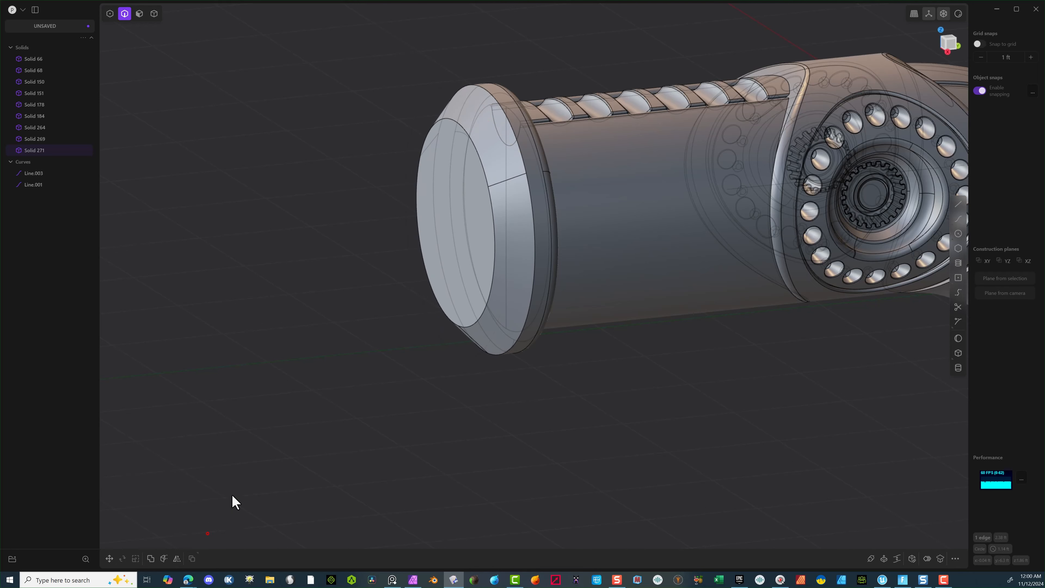
Step: Duplicate the circular edge of the cap's front face as a curve and scale it uniformly to about 0.76
scroll(338, 381, "up", 1)
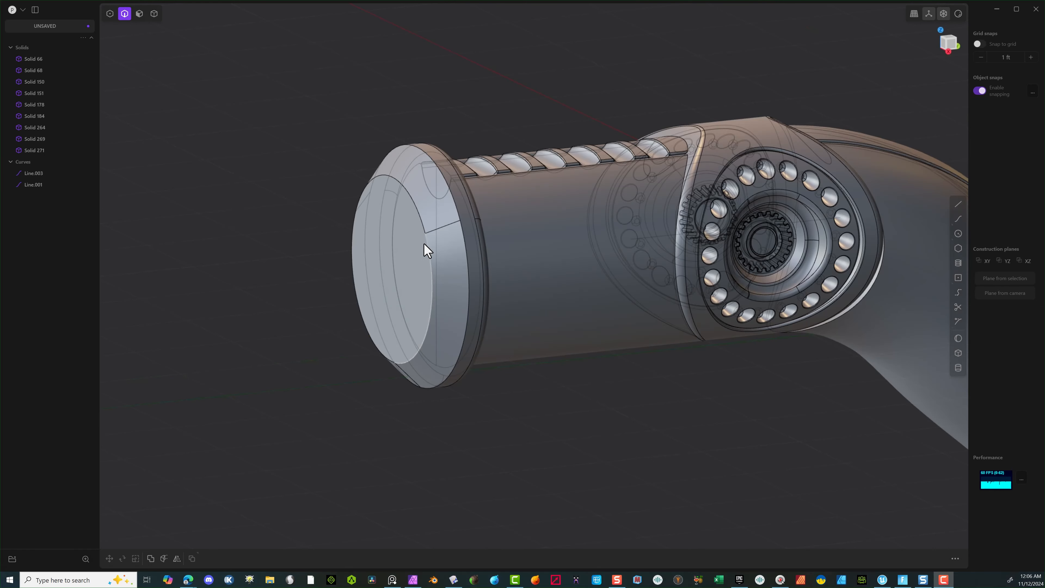
left_click(432, 252)
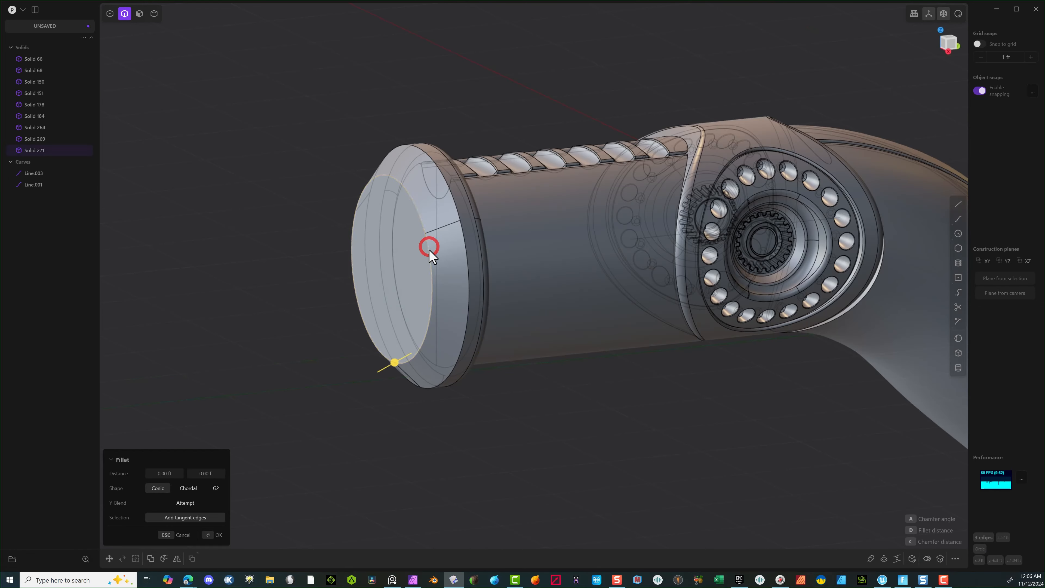
key("shift+d")
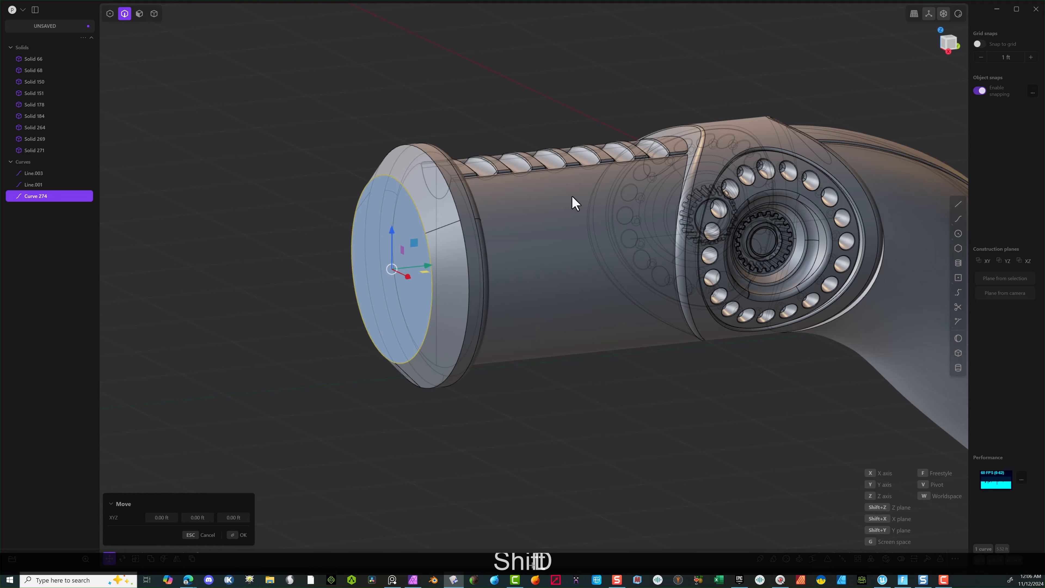
key("s")
key("s")
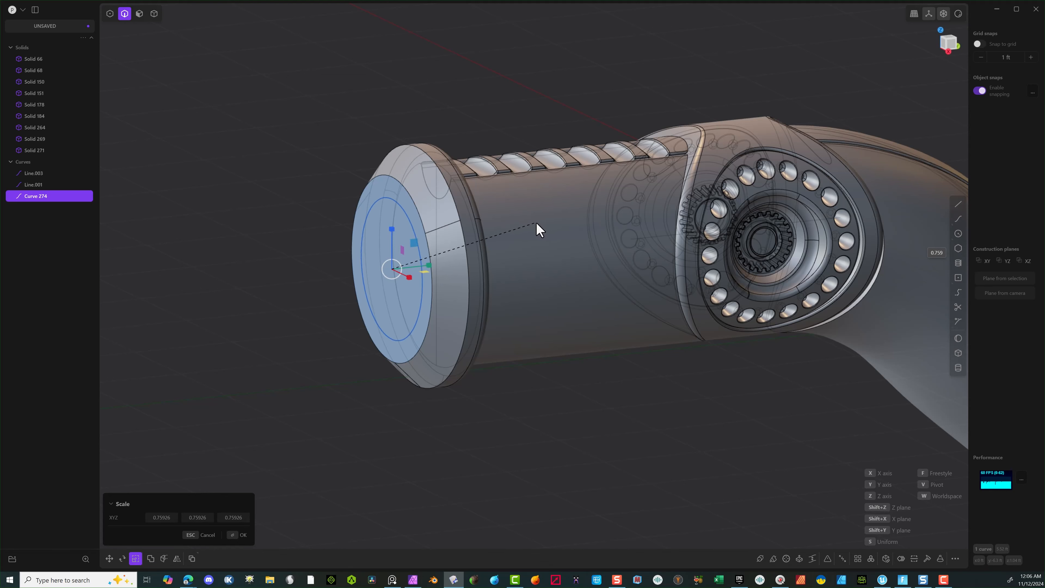
left_click(536, 223)
left_click(243, 534)
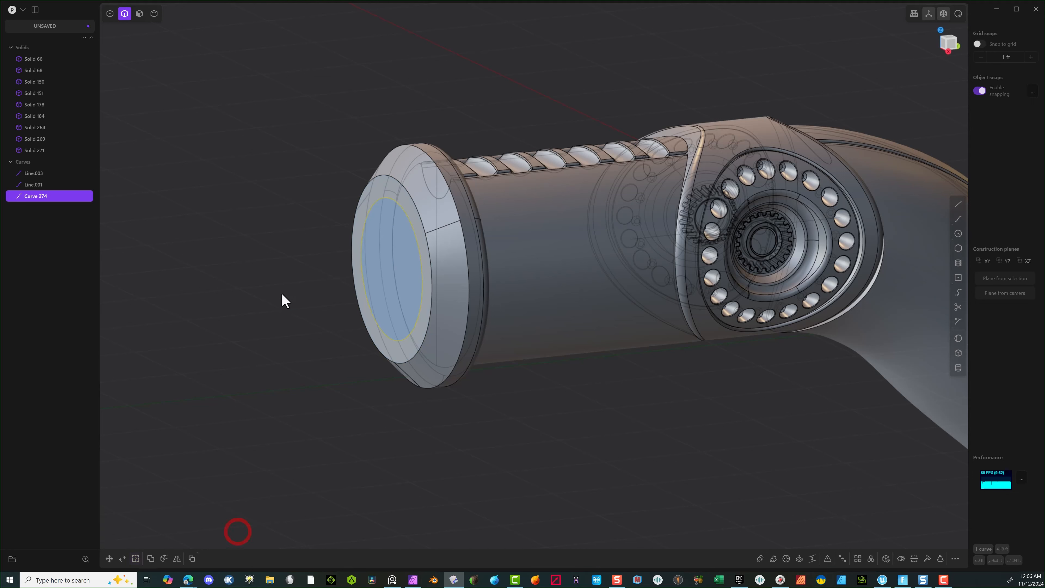
Step: Extrude the inner circular region of the cap's front face about 2.42 ft into the barrel as a separate solid
left_click(302, 208)
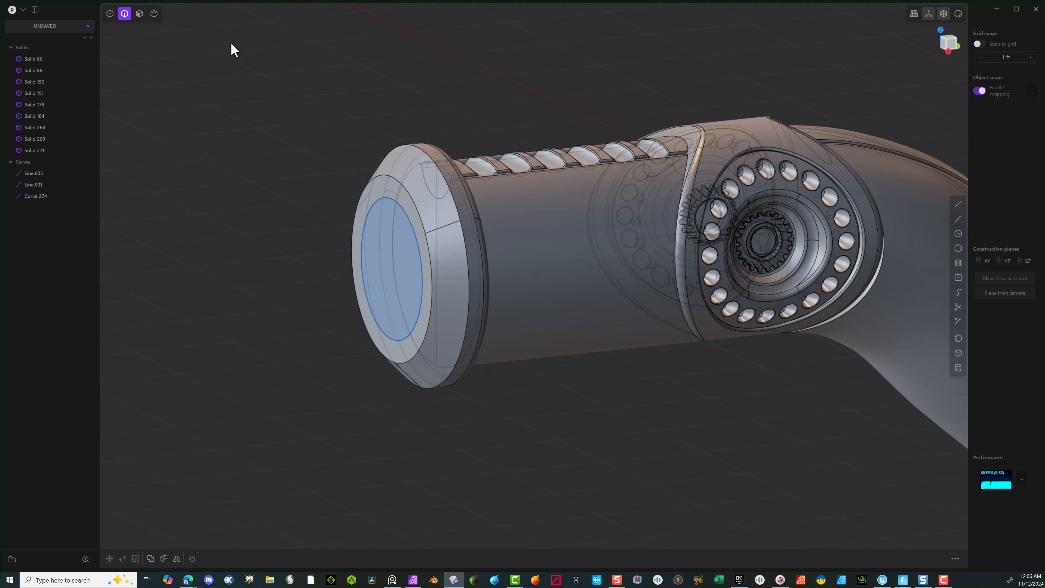
left_click(139, 14)
key("e")
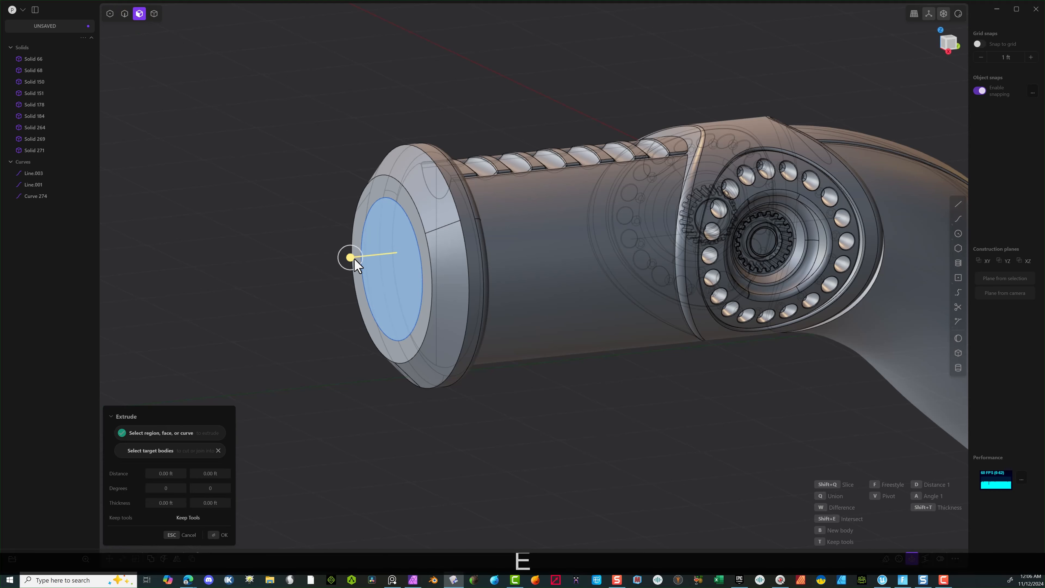
left_click_drag(355, 258, 599, 241)
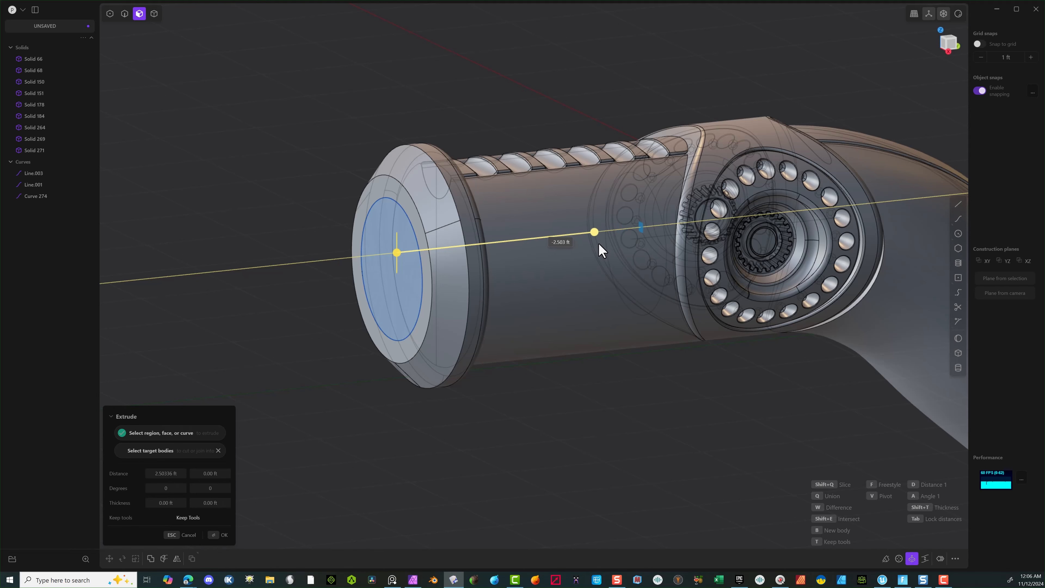
middle_click_drag(599, 241, 661, 200)
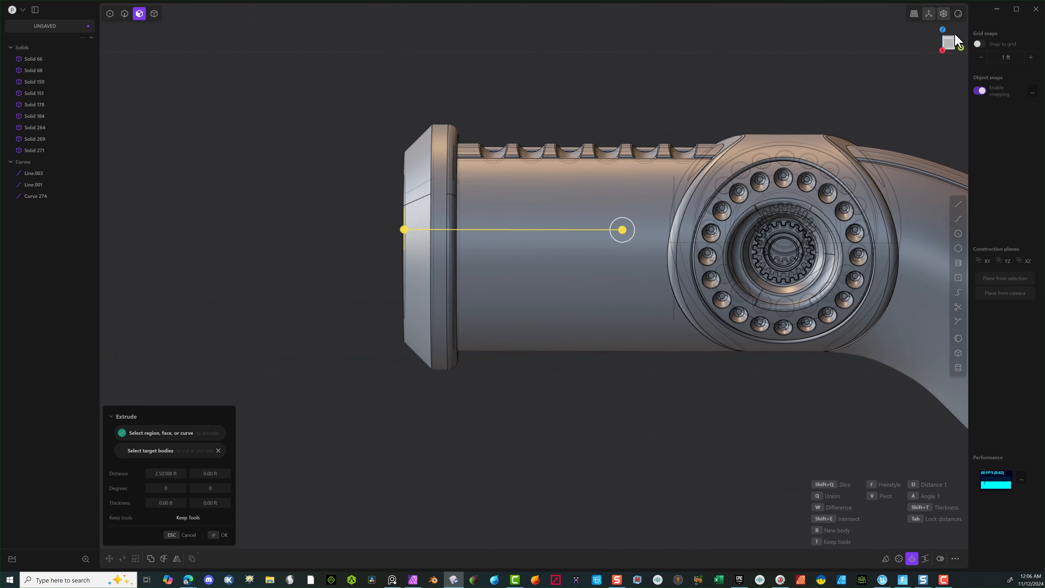
left_click(952, 43)
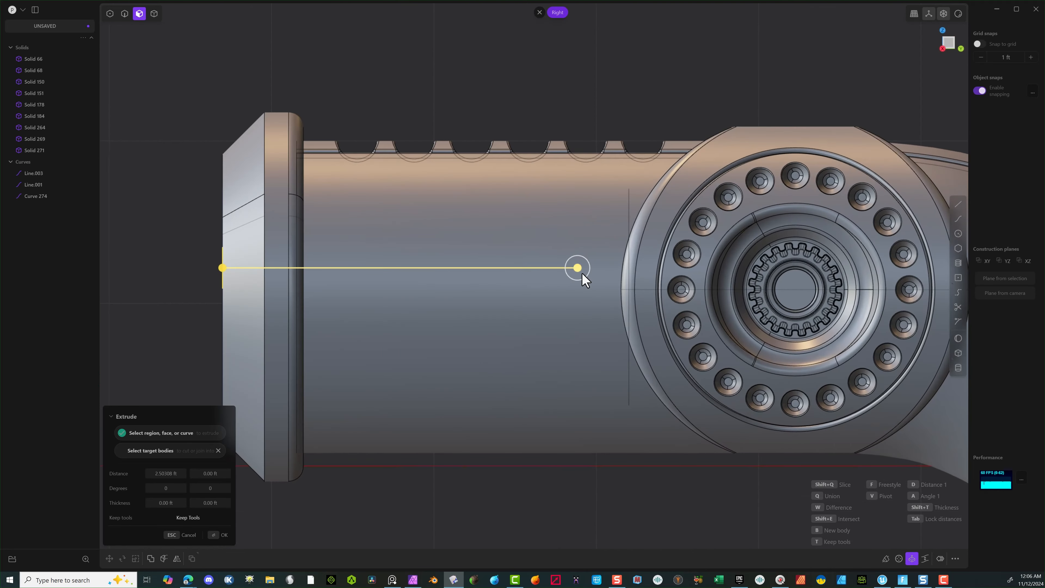
left_click_drag(580, 270, 568, 271)
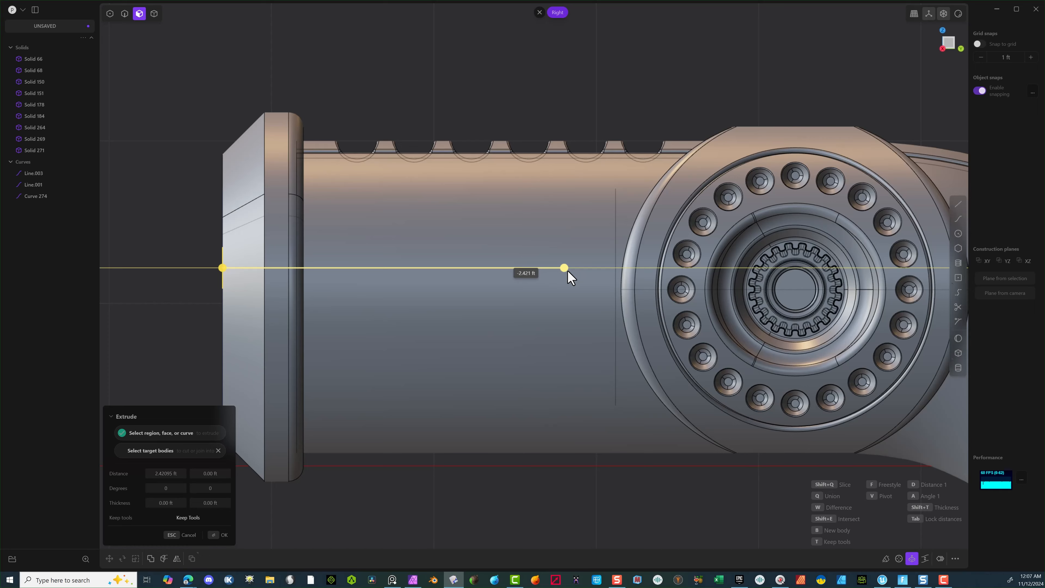
middle_click_drag(567, 271, 638, 233)
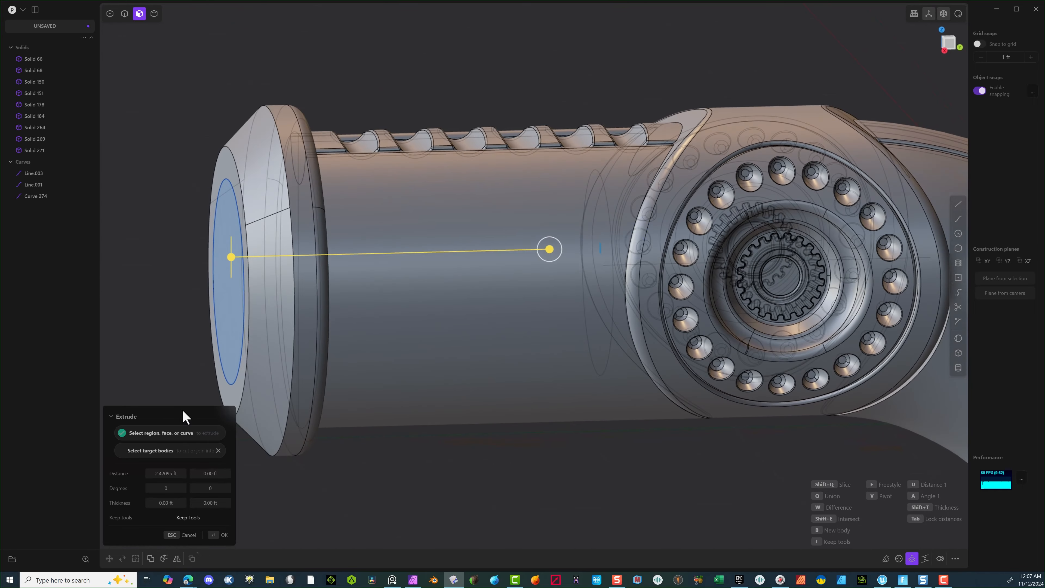
left_click(225, 535)
Step: Subtract the inner cylinder from the end cap with a Boolean difference, keeping the cylinder as a tool body
middle_click_drag(205, 418, 212, 194)
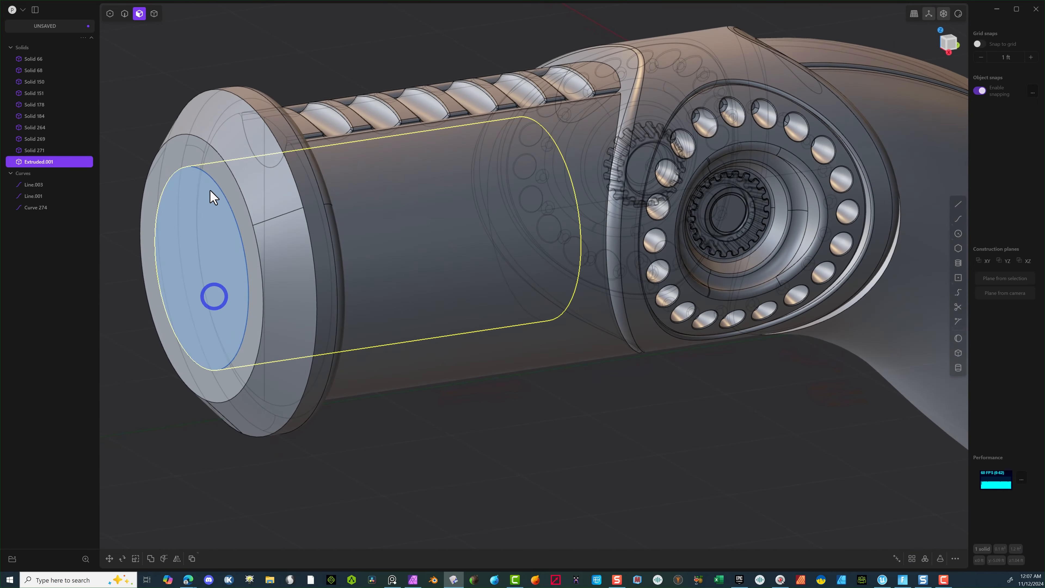
left_click(154, 14)
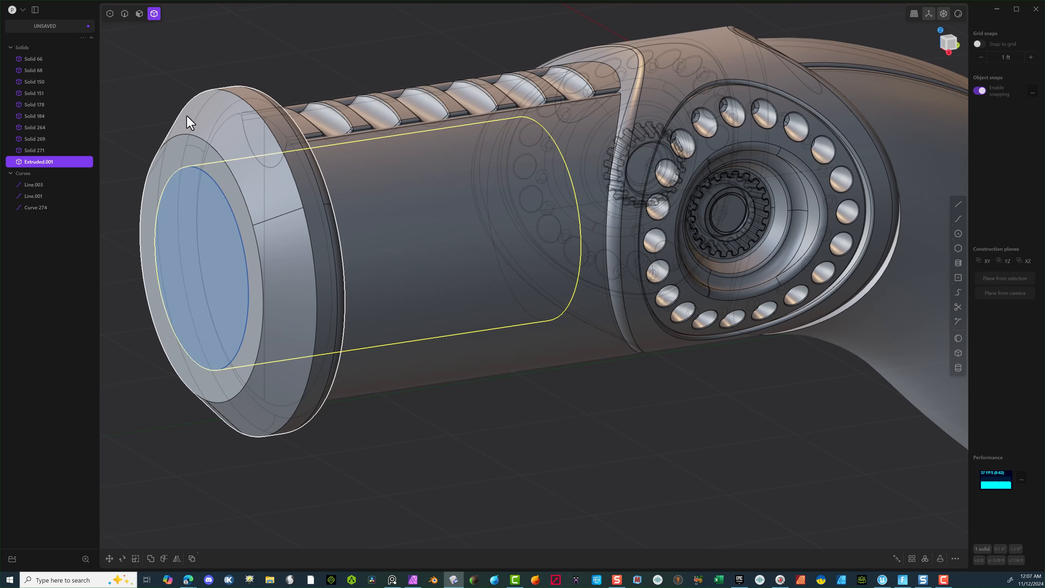
left_click(219, 112)
left_click(196, 215, "shift")
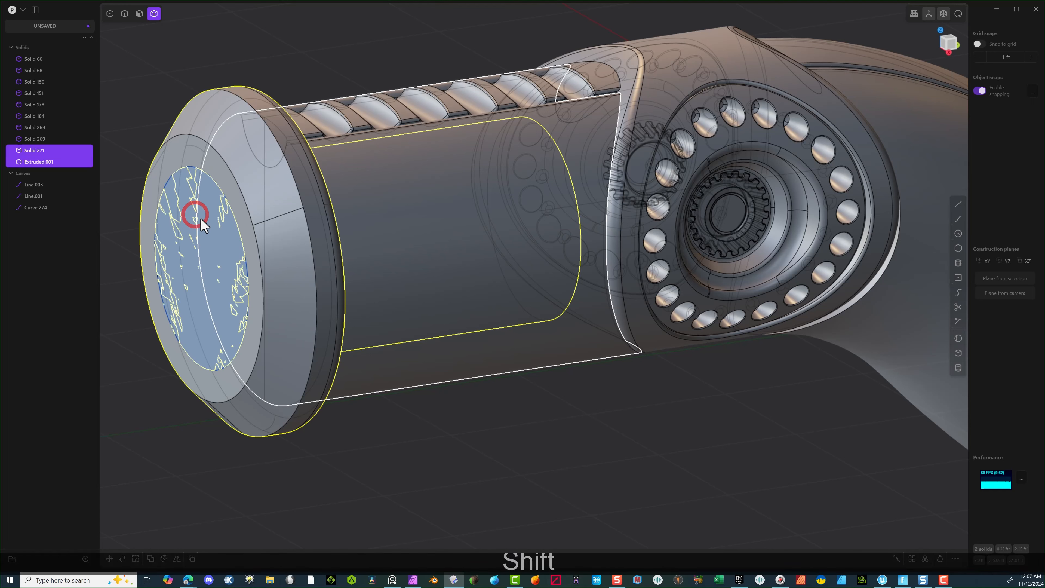
key("q")
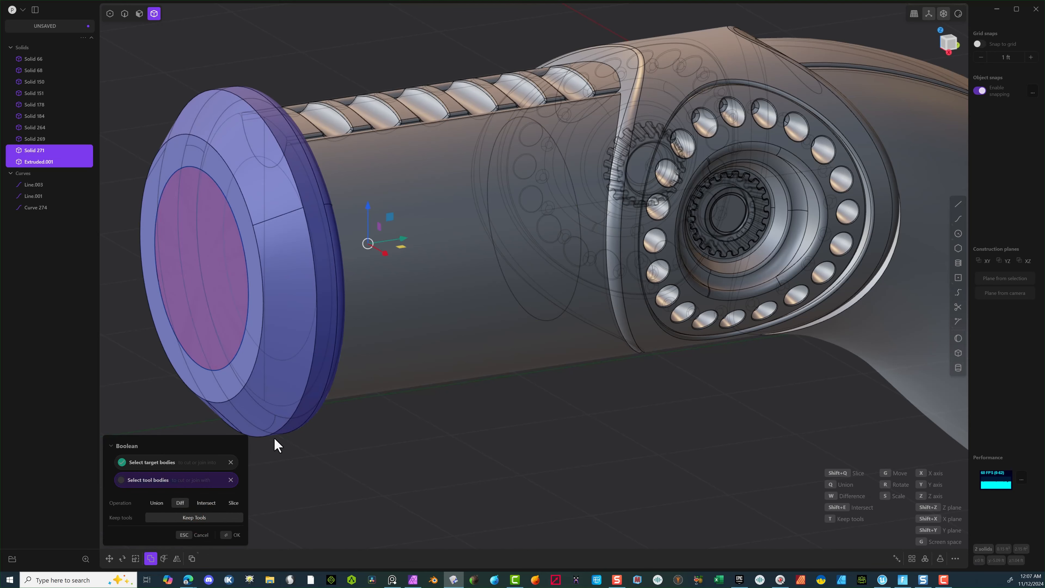
left_click(230, 533)
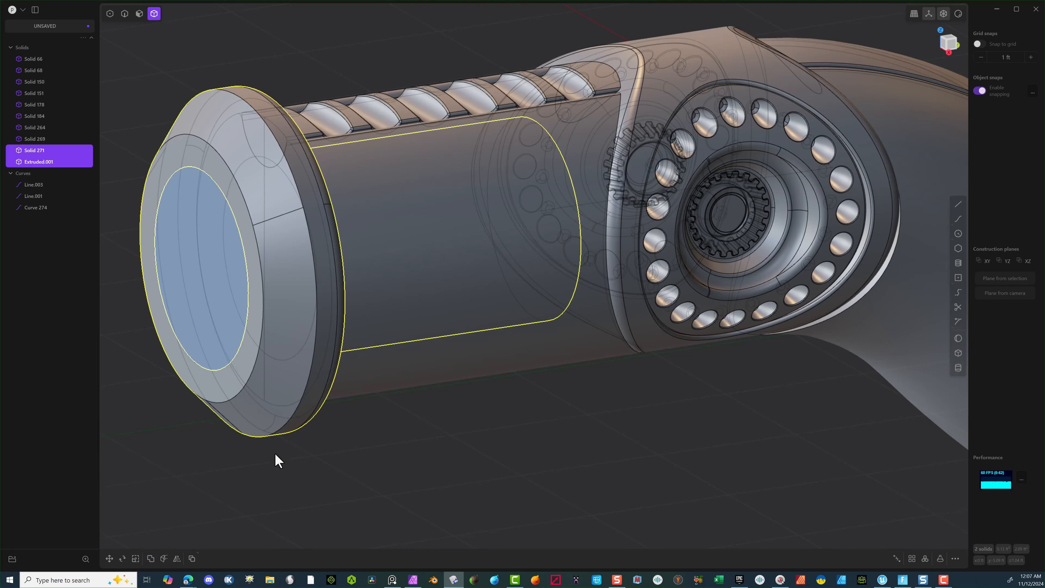
Step: Subtract the inner cylinder from the barrel body with a Boolean difference, without keeping the cylinder
left_click(583, 129)
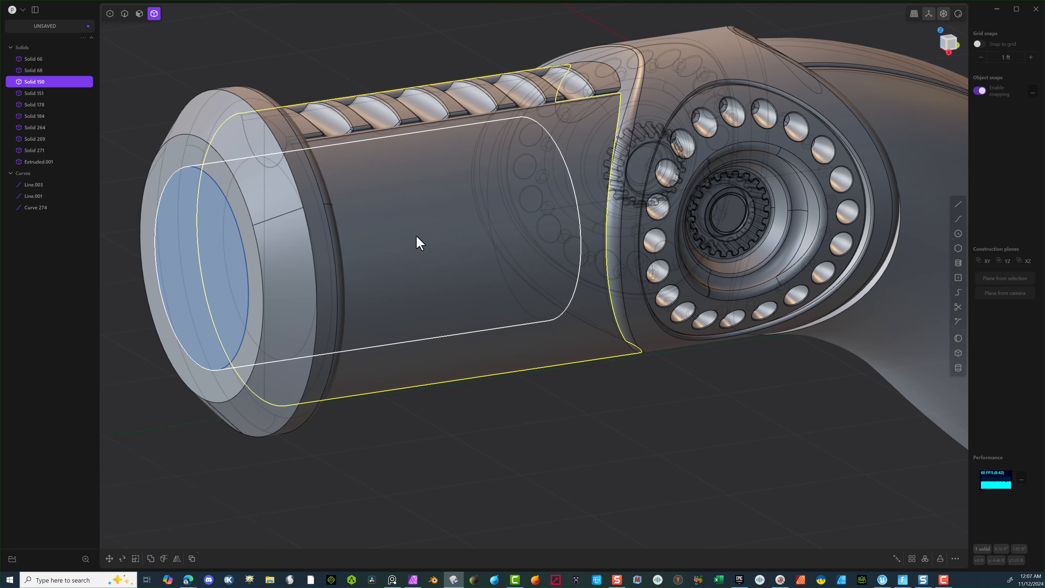
left_click(173, 225, "shift")
key("q")
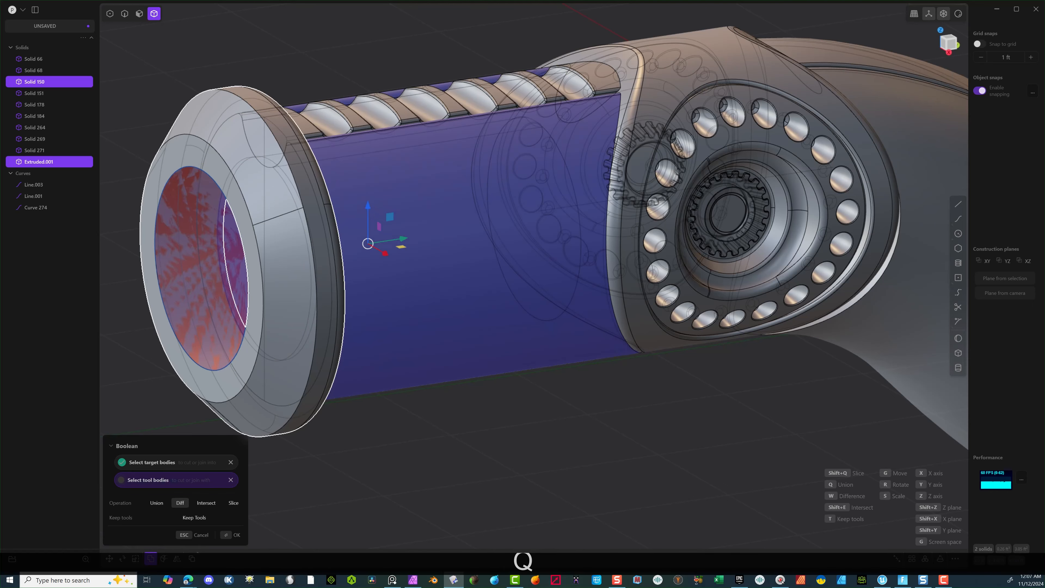
left_click(225, 535)
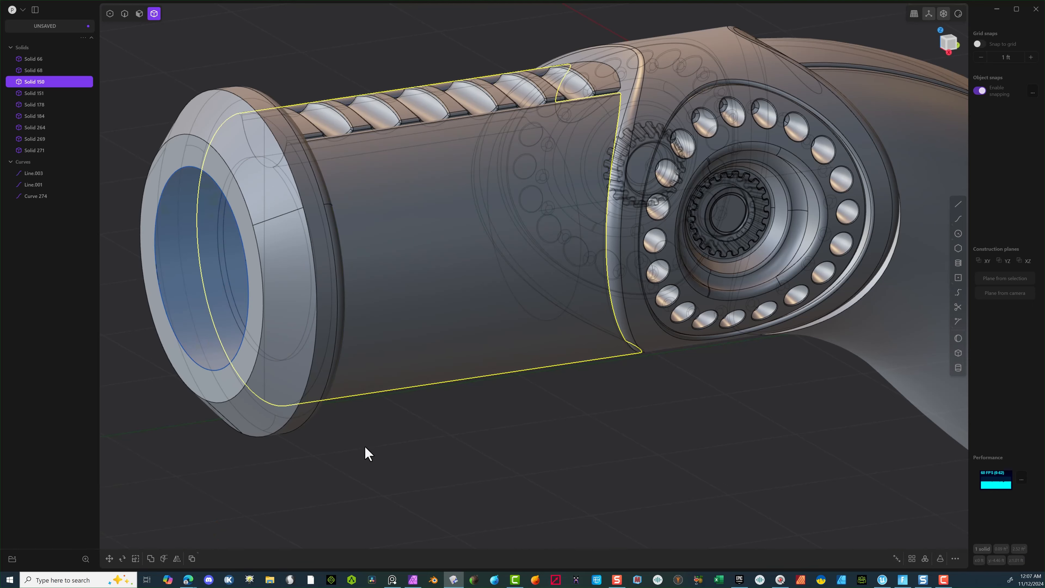
Step: Delete the leftover circular curve around the bore opening on the cap's front face
scroll(362, 447, "down", 1)
mouse_move(356, 447)
middle_mouse_down()
mouse_move(464, 434)
mouse_move(471, 457)
mouse_move(368, 449)
middle_mouse_up()
scroll(358, 455, "down", 3)
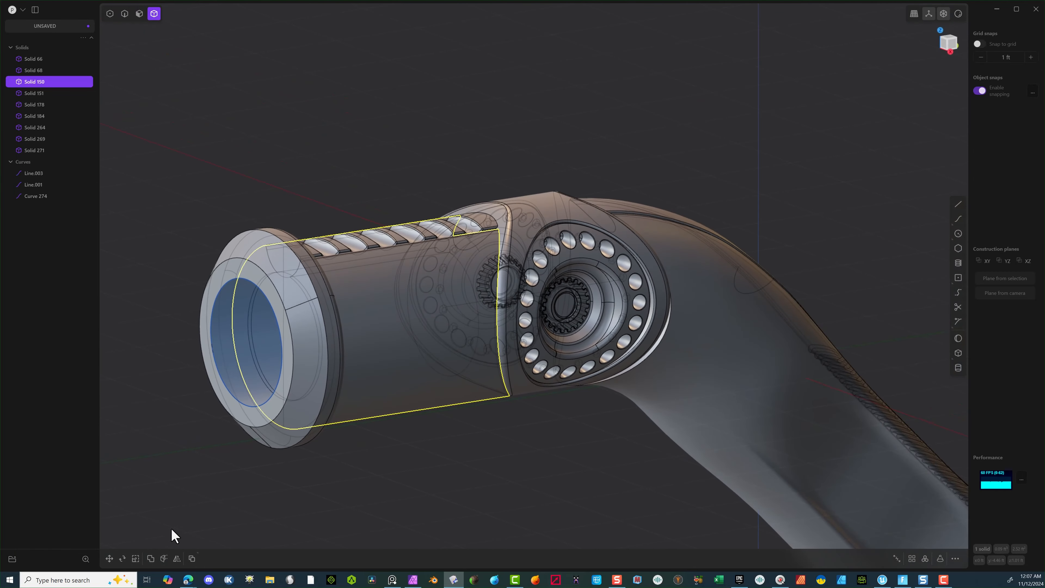
left_click(186, 444)
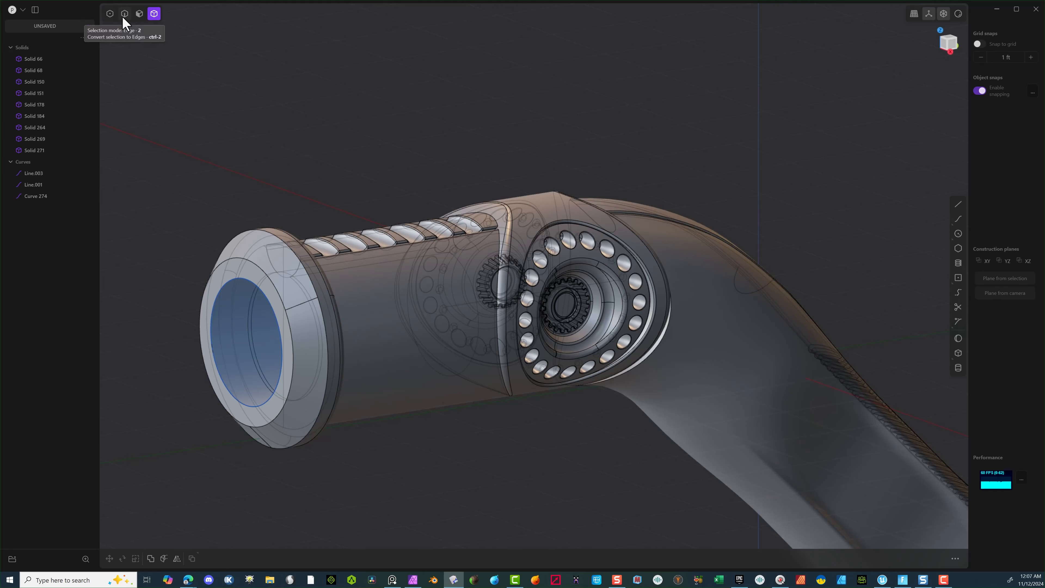
left_click(233, 279)
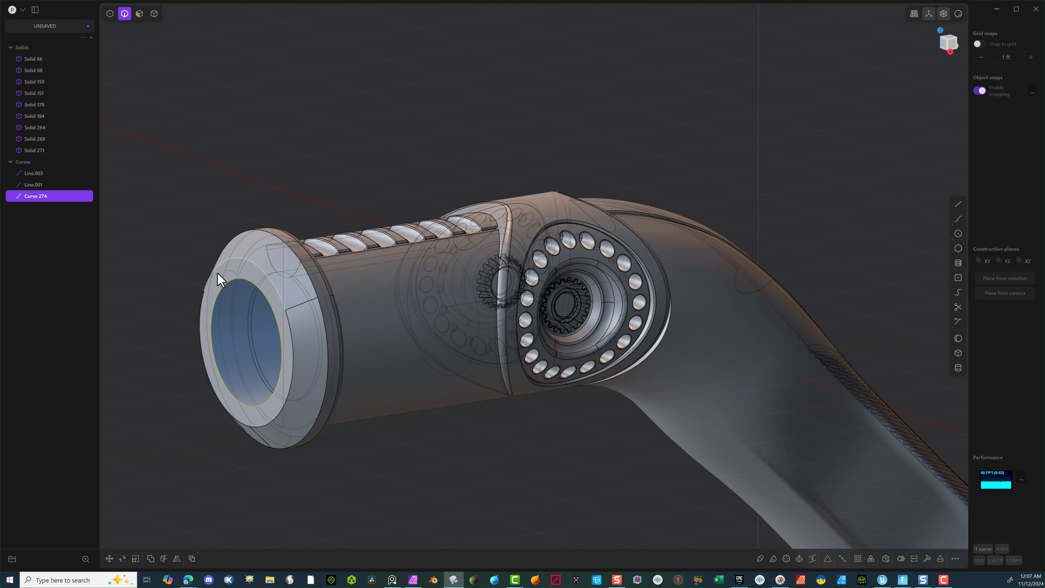
key("Delete")
Step: Fillet the two edges bounding the end cap's wide bevel, at the outer rim and around the front face, with a small radius
scroll(235, 278, "up", 5)
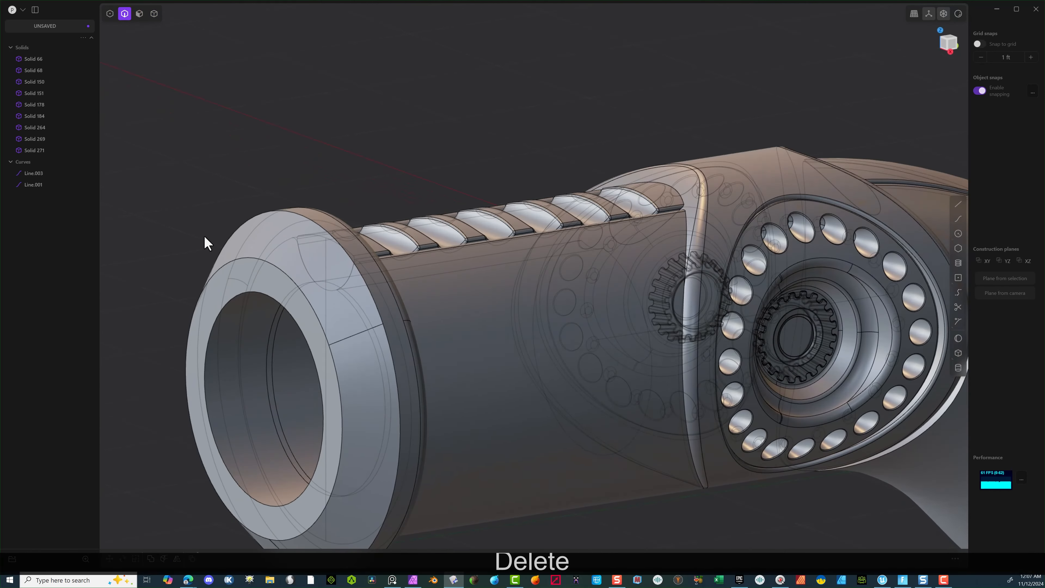
left_click(328, 208)
key("f")
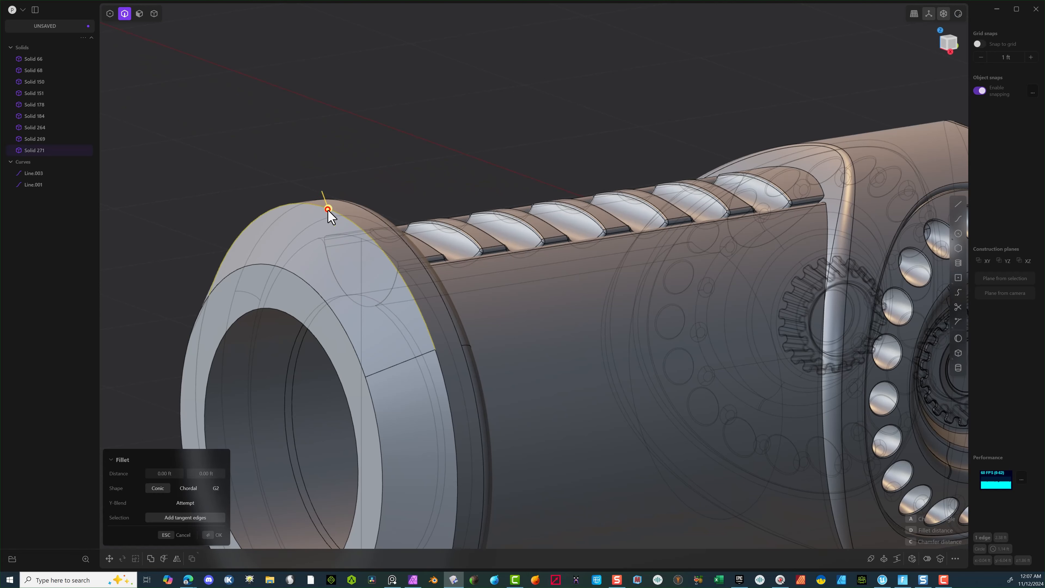
left_click(263, 267, "shift")
left_click_drag(261, 267, 251, 269)
left_click(223, 534)
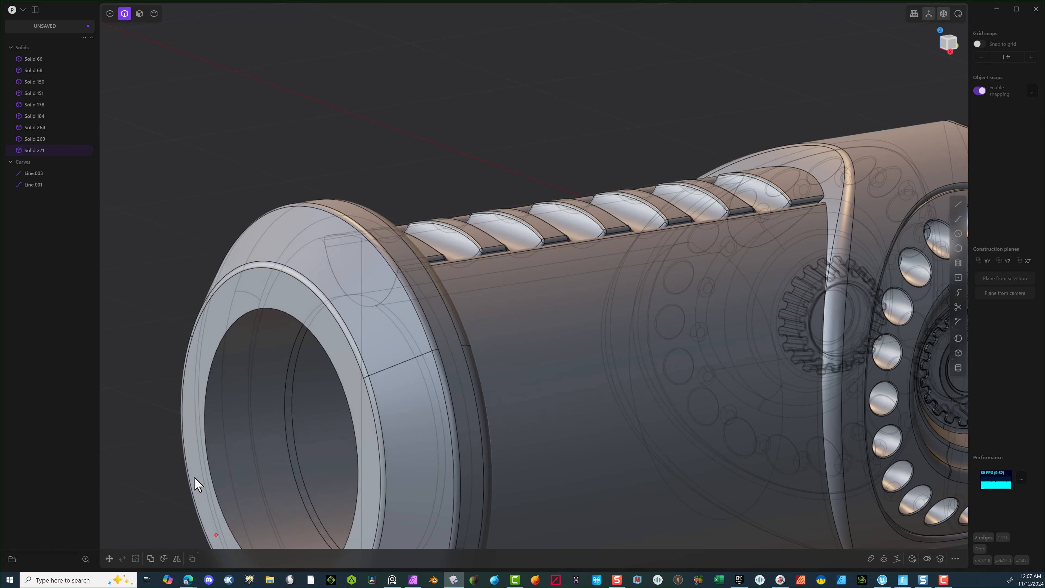
Step: Chamfer the circular edge of the bore opening on the cap's front face
left_click(150, 354)
left_click(222, 337)
key("f")
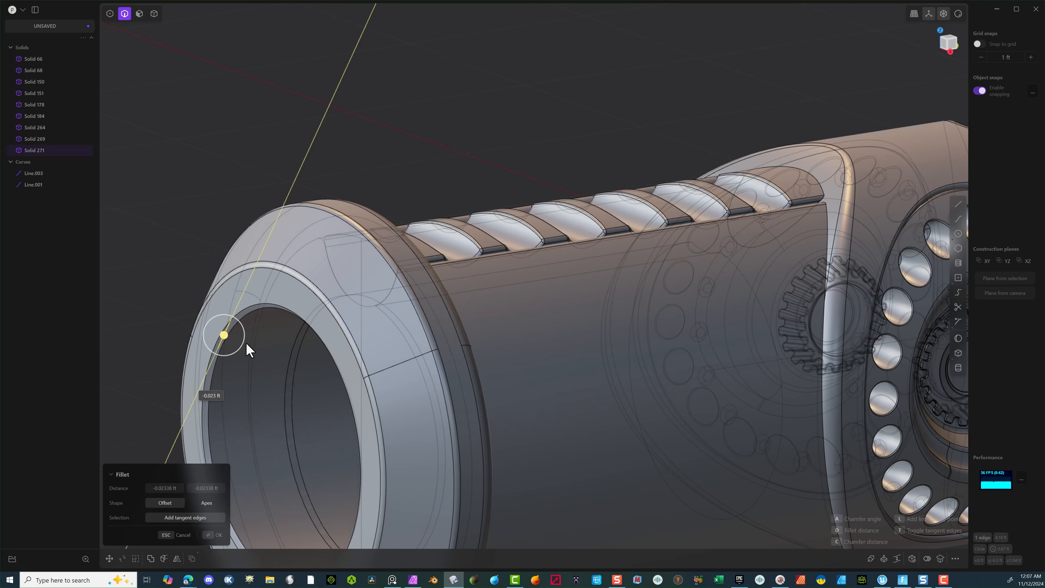
left_click(277, 346)
left_click(213, 534)
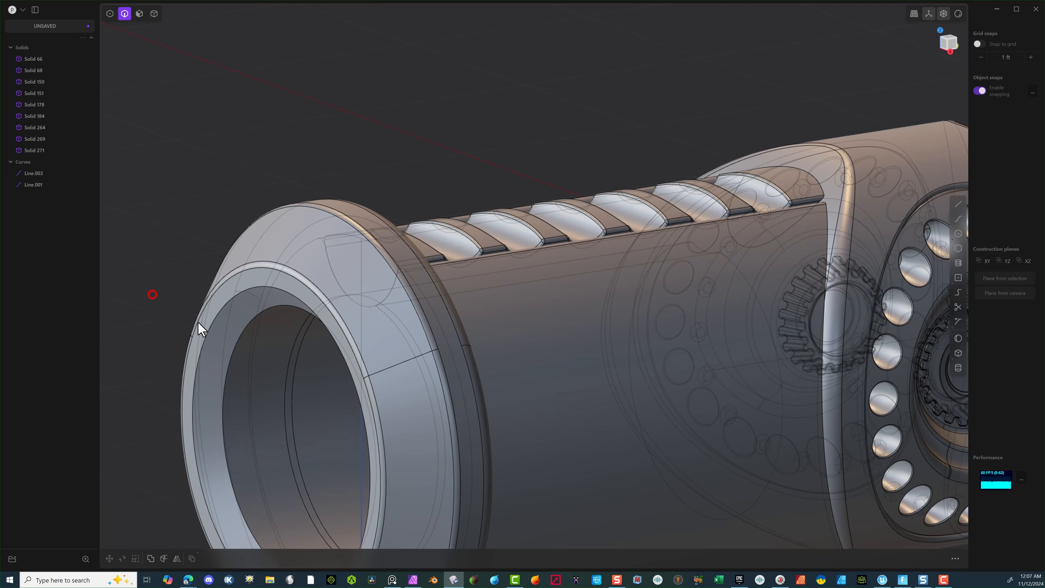
Step: Fillet the outer and inner edges of the bore chamfer by about 0.039 ft
left_click(216, 316)
key("f")
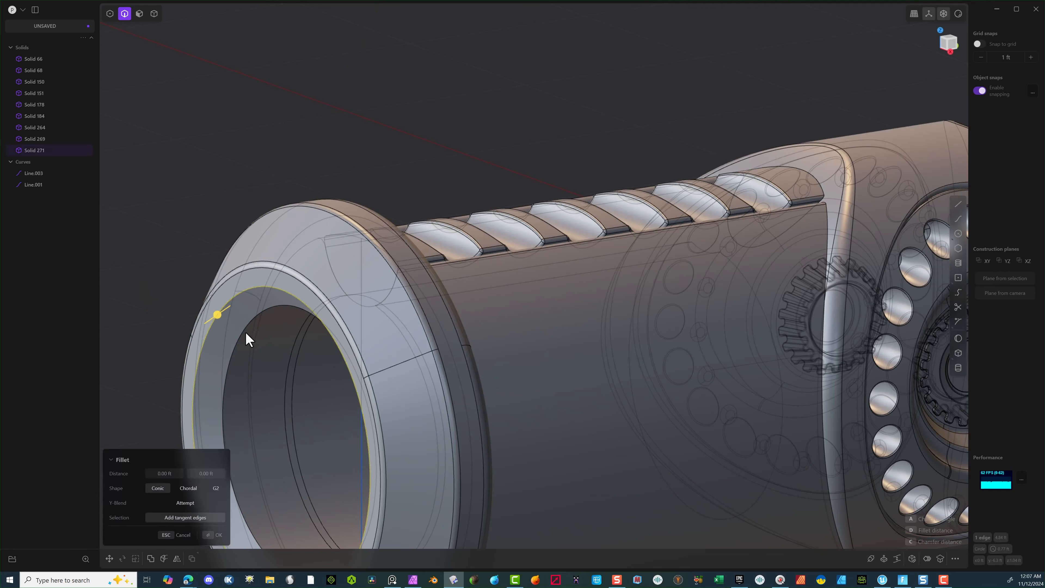
left_click(240, 332, "shift")
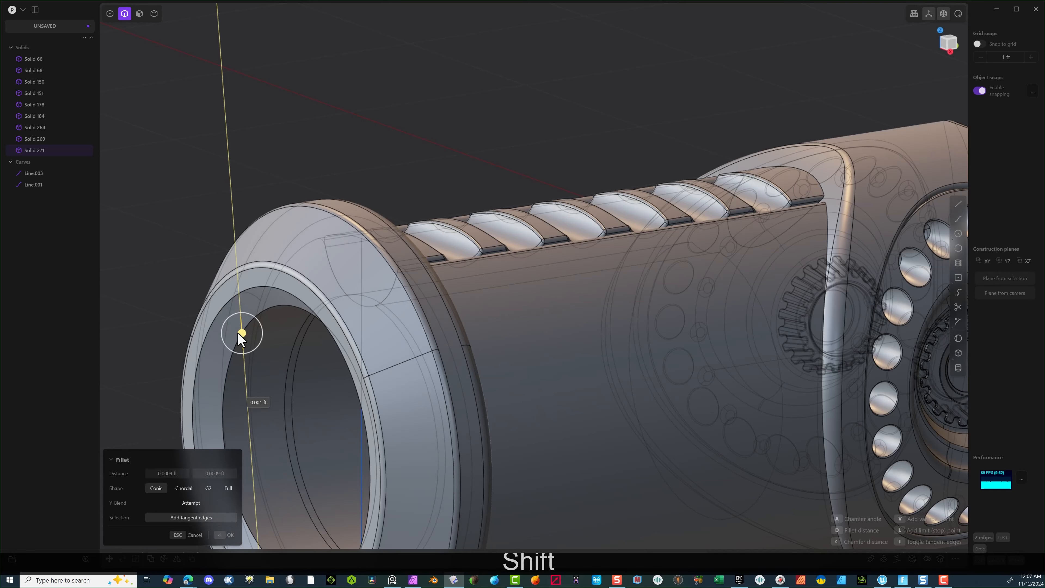
mouse_move(234, 334)
left_mouse_down()
mouse_move(226, 327)
mouse_move(245, 340)
left_mouse_up()
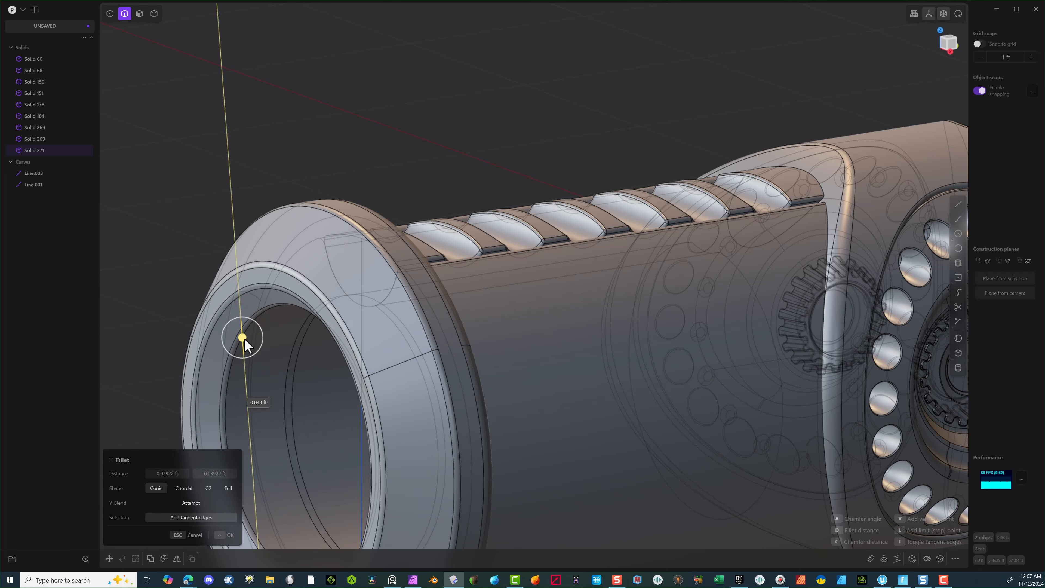
left_click(224, 534)
Step: Examine the whole model and the back of the end cap where it meets the barrel
scroll(185, 311, "down", 3)
middle_click_drag(185, 311, 413, 207)
scroll(306, 313, "up", 3)
scroll(409, 285, "down", 2)
scroll(407, 307, "up", 2)
scroll(539, 215, "up", 5)
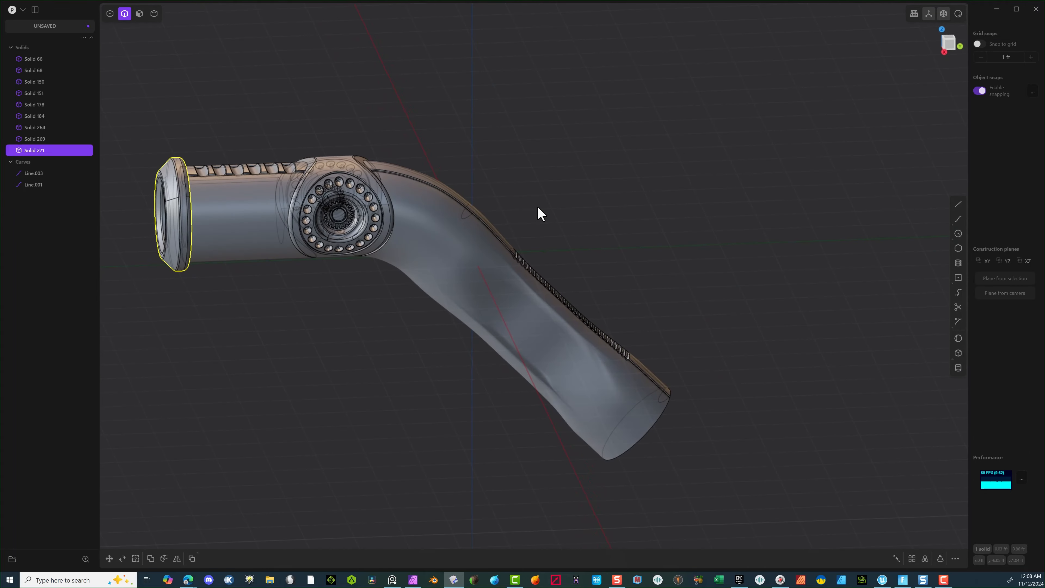
middle_click_drag(521, 202, 249, 231)
scroll(191, 171, "up", 8)
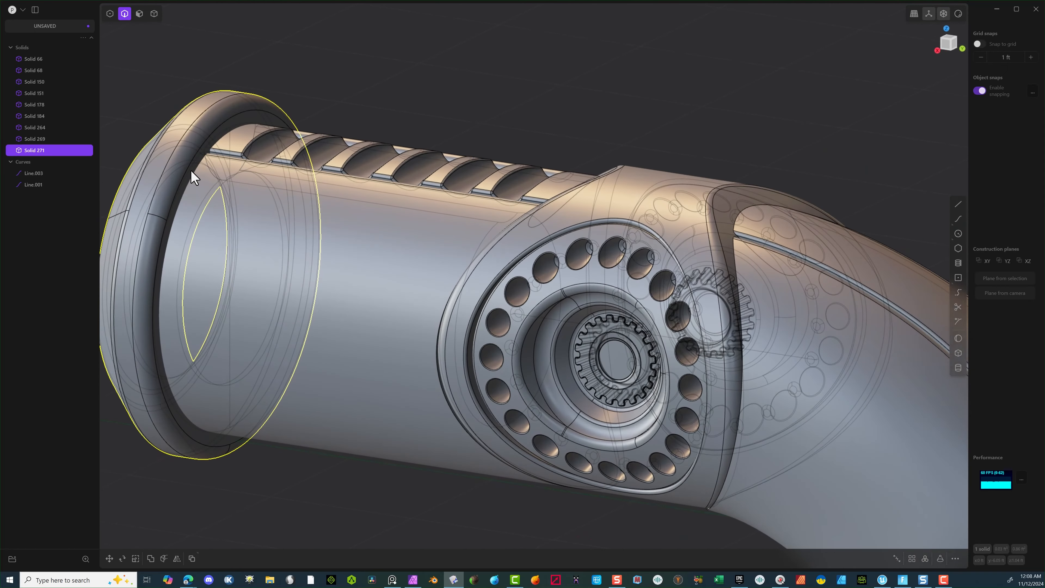
Step: Subtract the barrel body from the end cap with a Boolean difference, keeping the barrel as a tool body
left_click(154, 13)
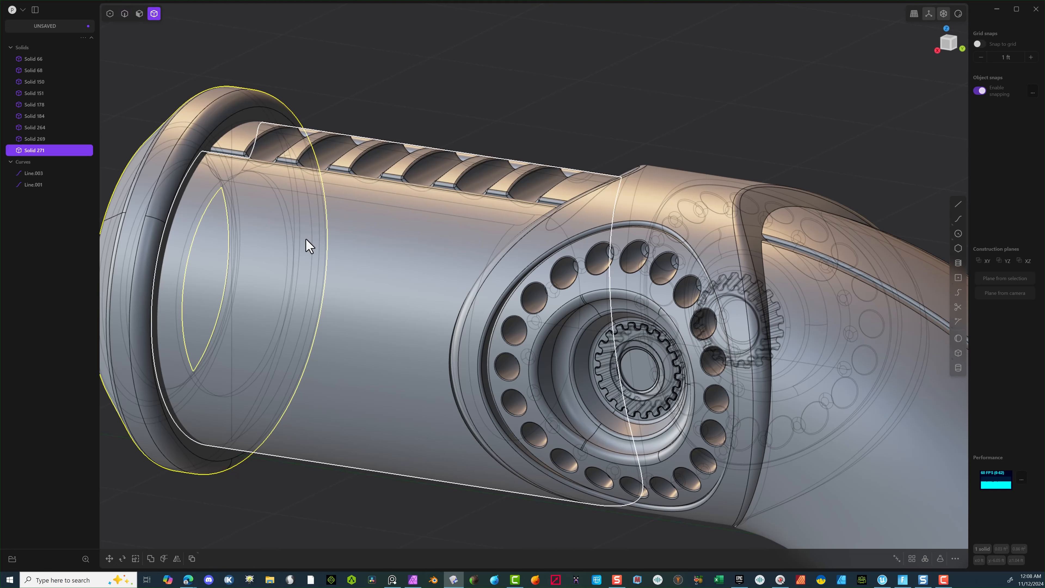
left_click(316, 241)
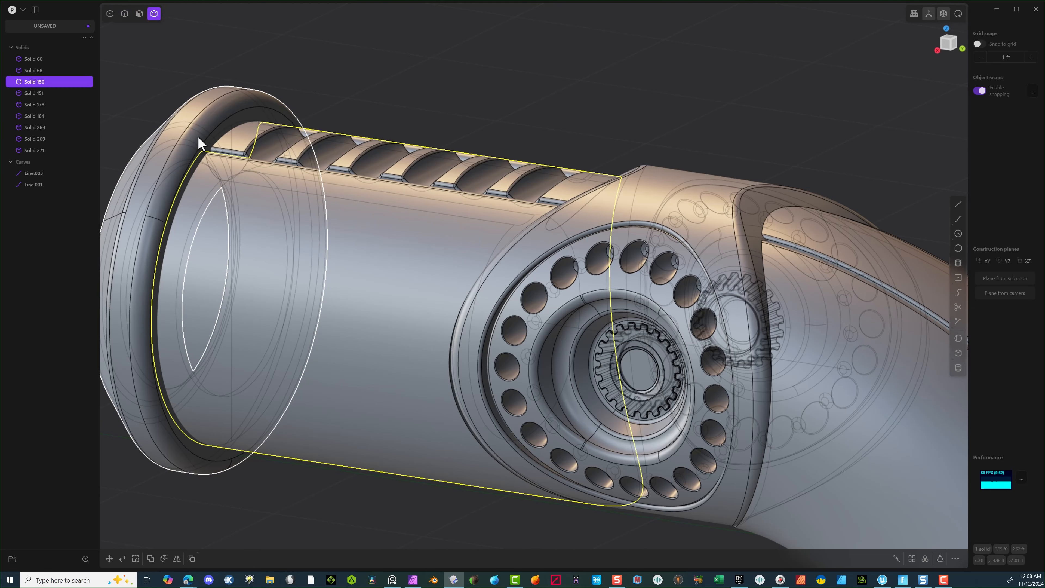
left_click(197, 137)
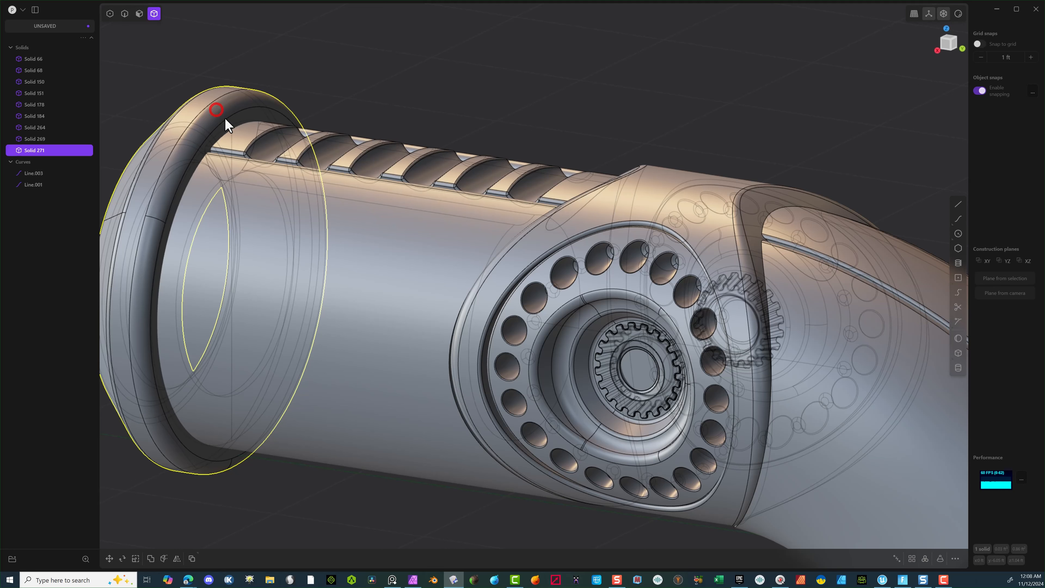
left_click(217, 110)
left_click(438, 61)
left_click(193, 132)
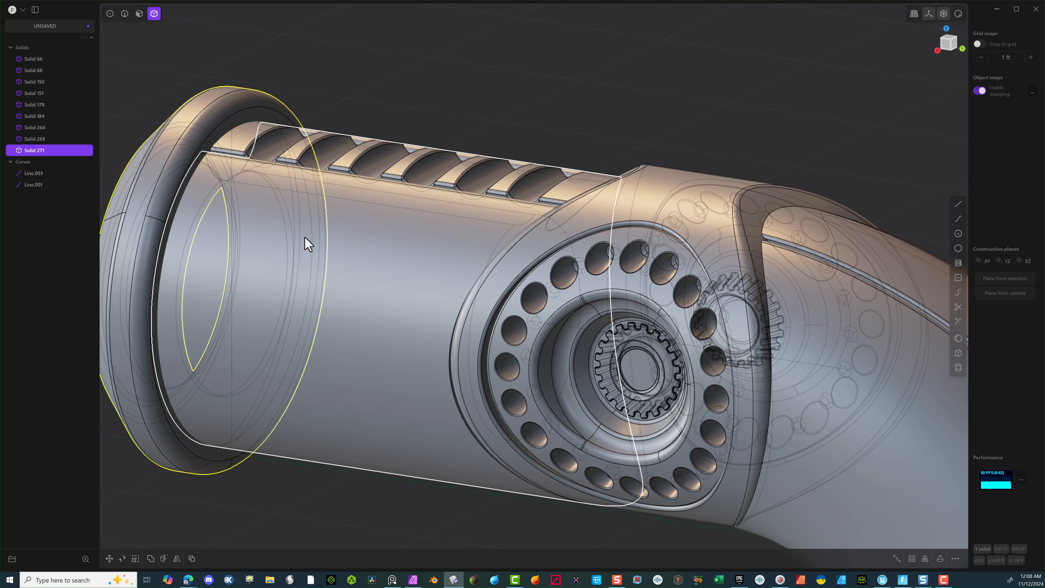
left_click(309, 243, "shift")
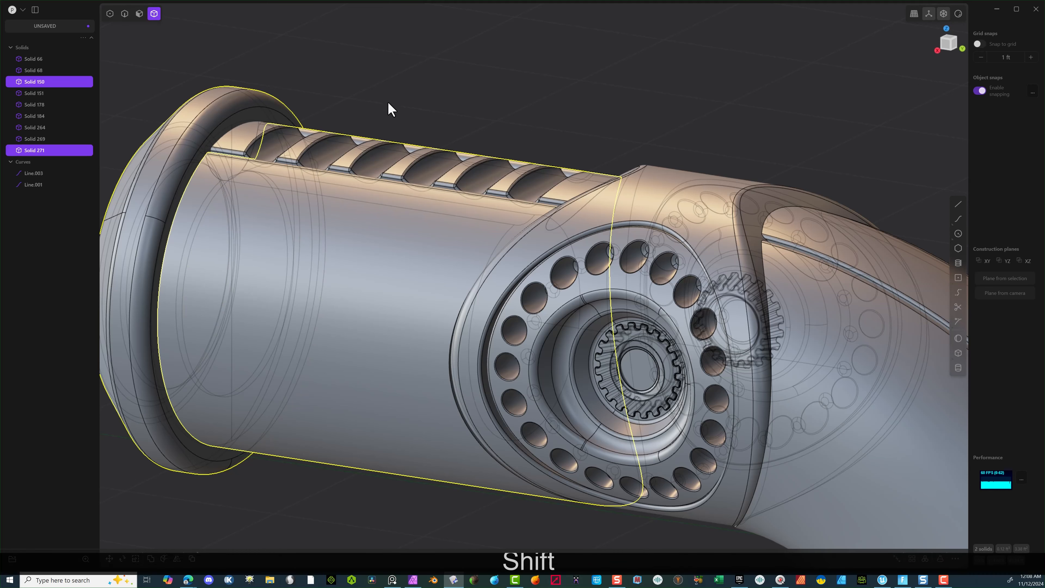
key("q")
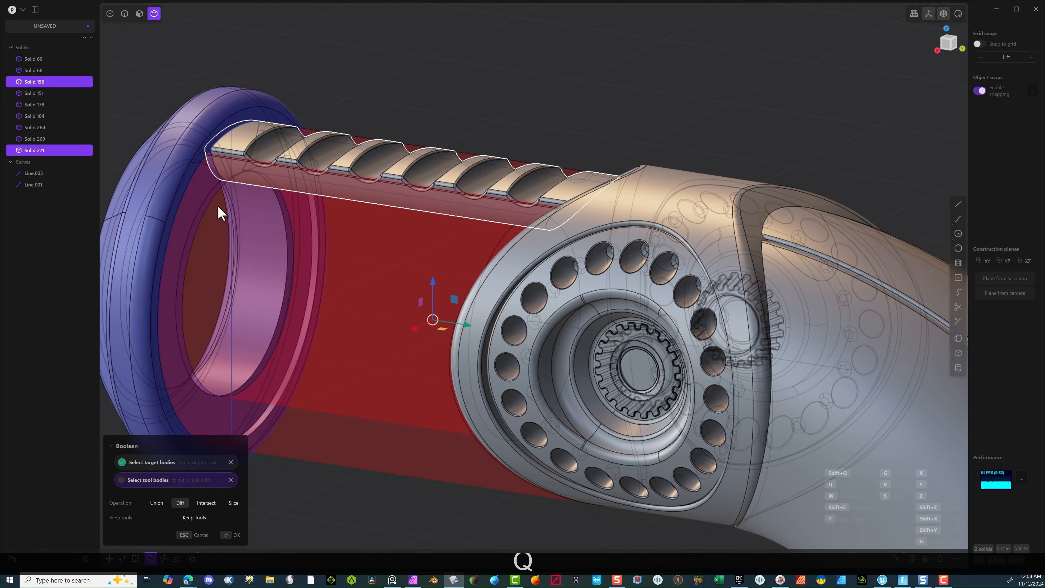
left_click(190, 518)
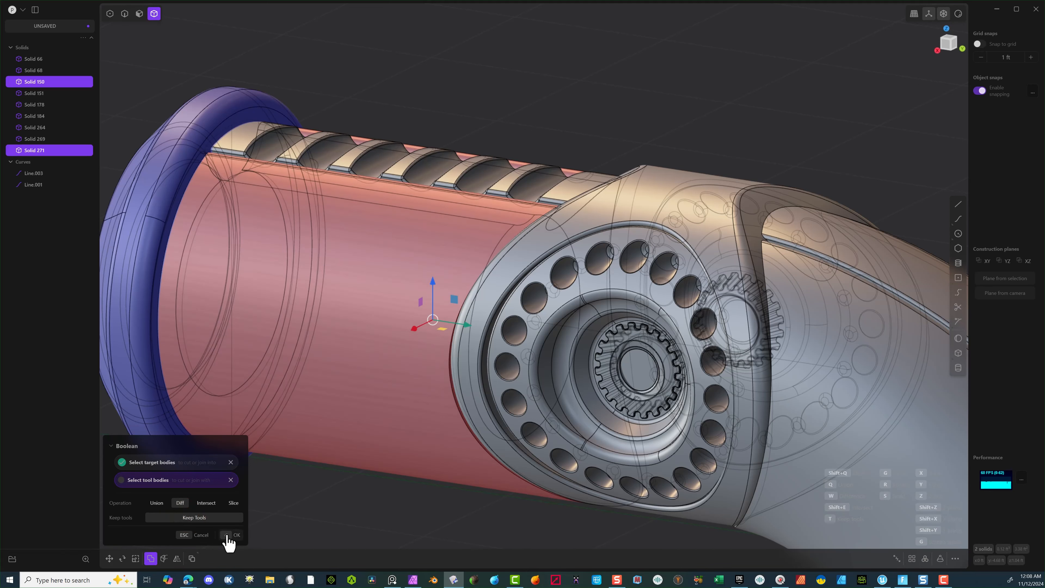
left_click(227, 535)
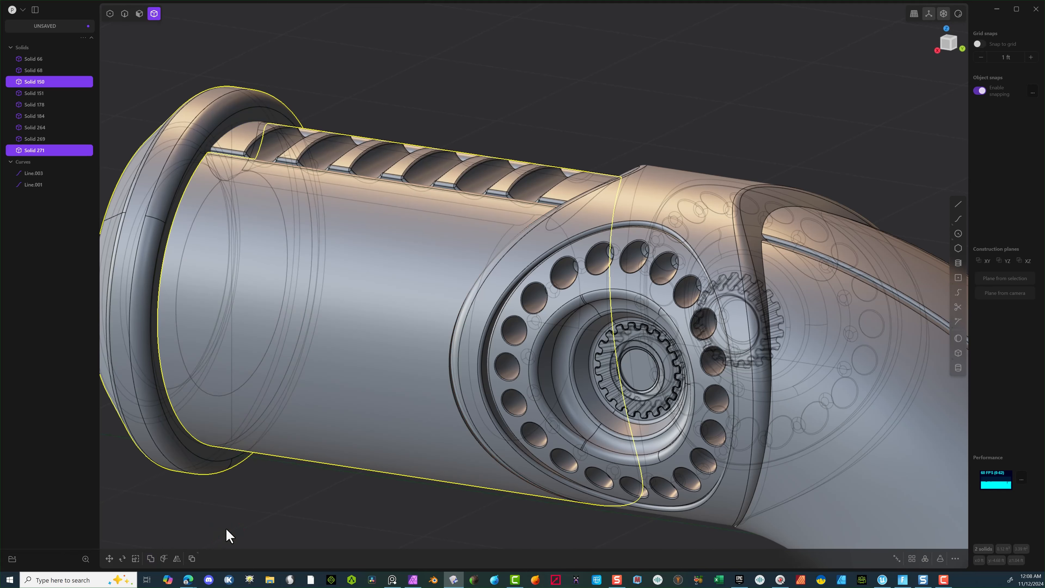
Step: Subtract the ribbed strip on top of the barrel from the end cap with a Boolean difference, keeping the strip
left_click(339, 99)
left_click(201, 115)
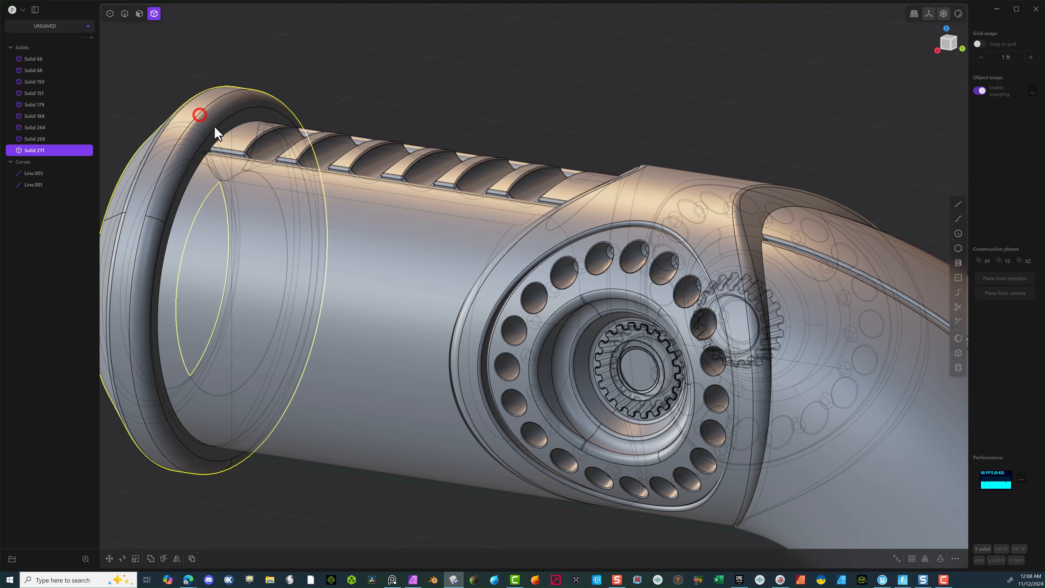
left_click(242, 136, "shift")
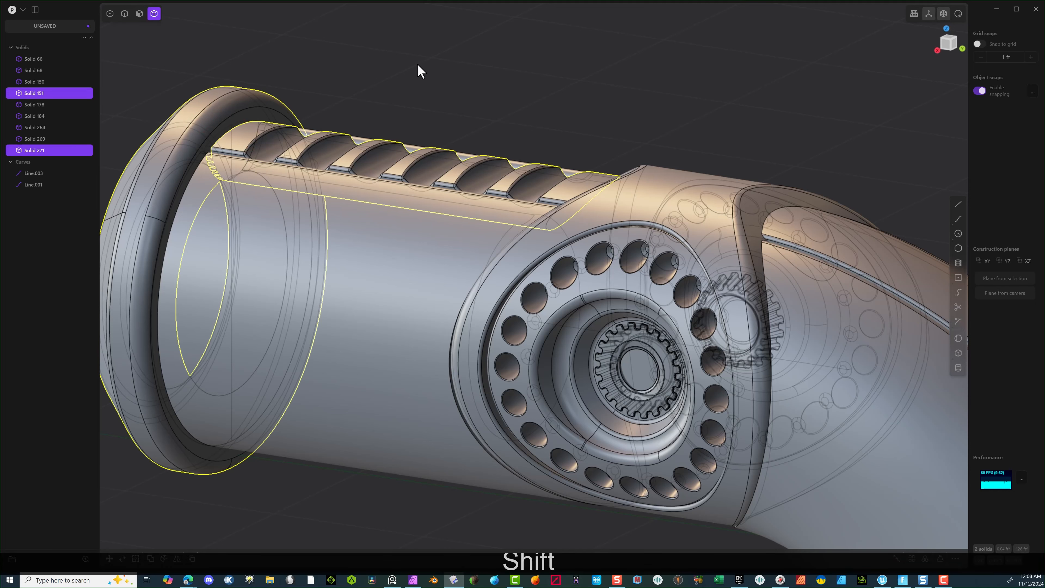
key("q")
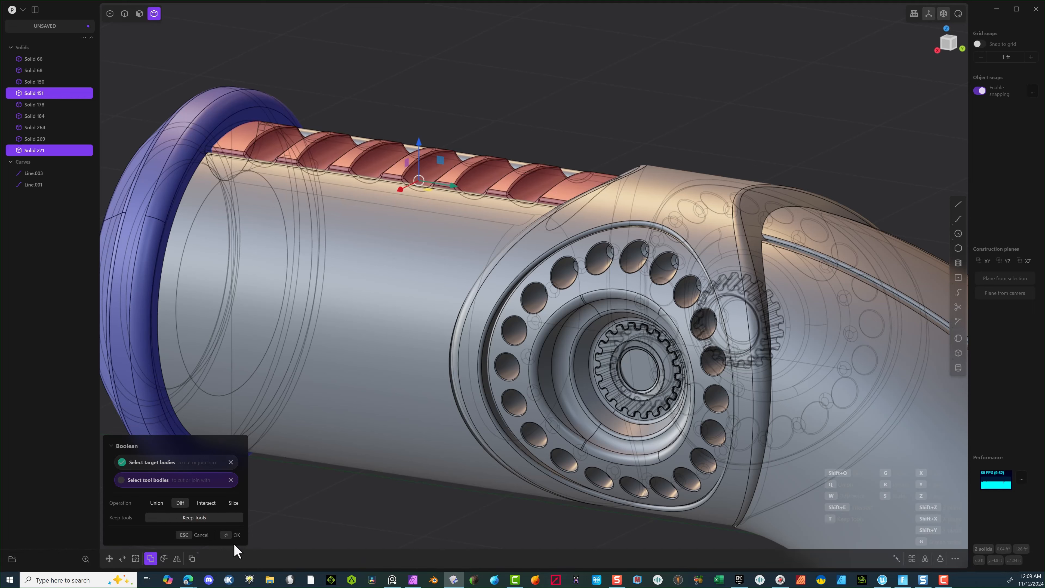
left_click(230, 535)
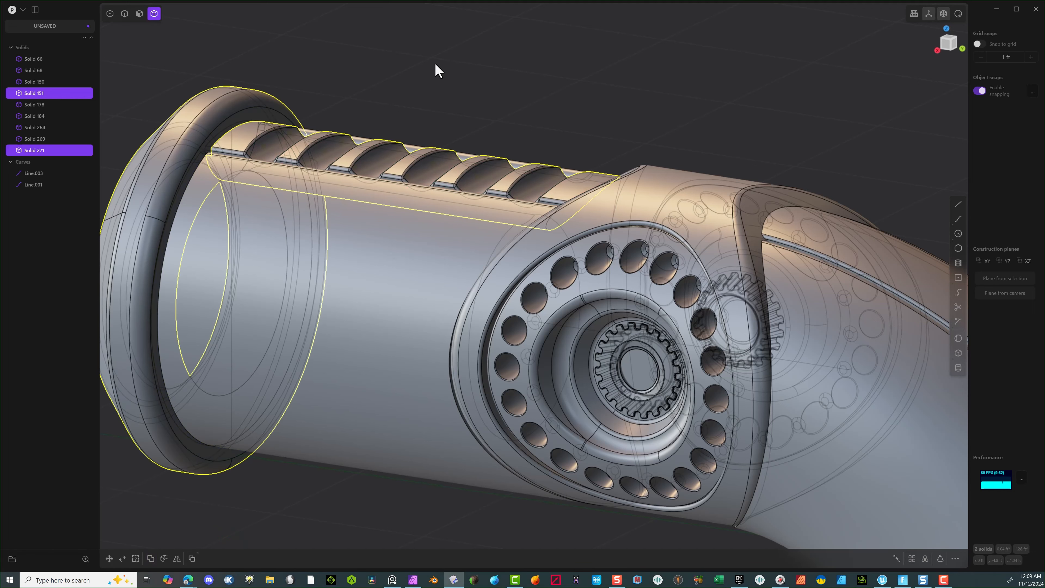
left_click(435, 63)
scroll(208, 112, "up", 2)
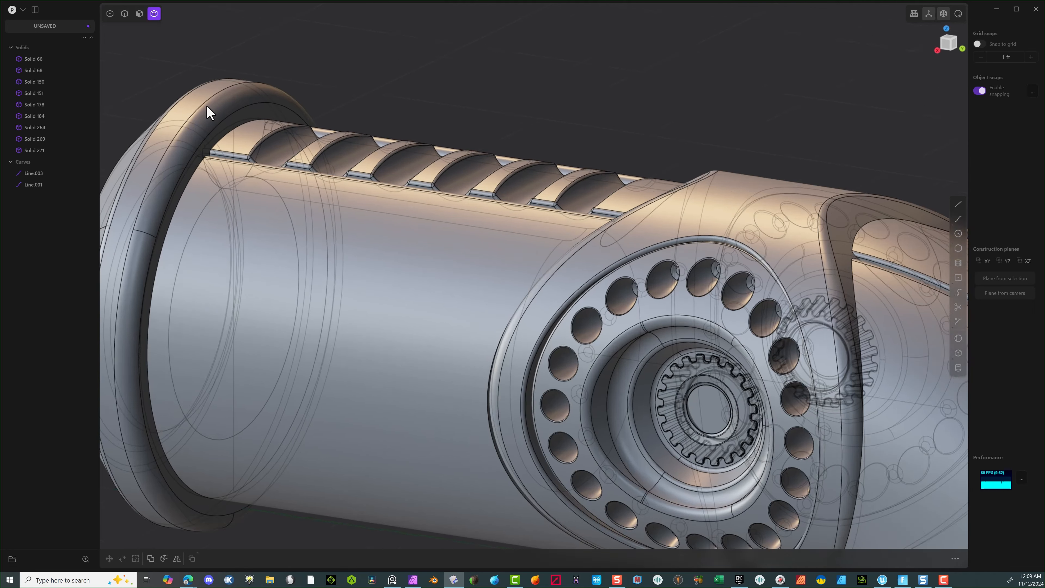
scroll(222, 169, "up", 5)
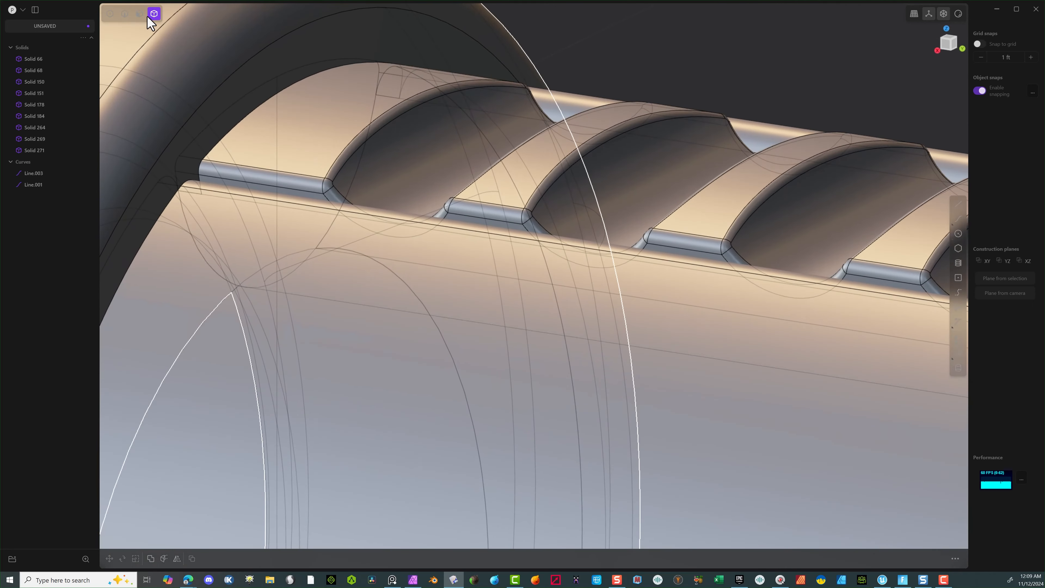
Step: Try to fillet the end cap's cut edge around the front of the ribbed strip by about 0.015 ft, and undo it
left_click(127, 16)
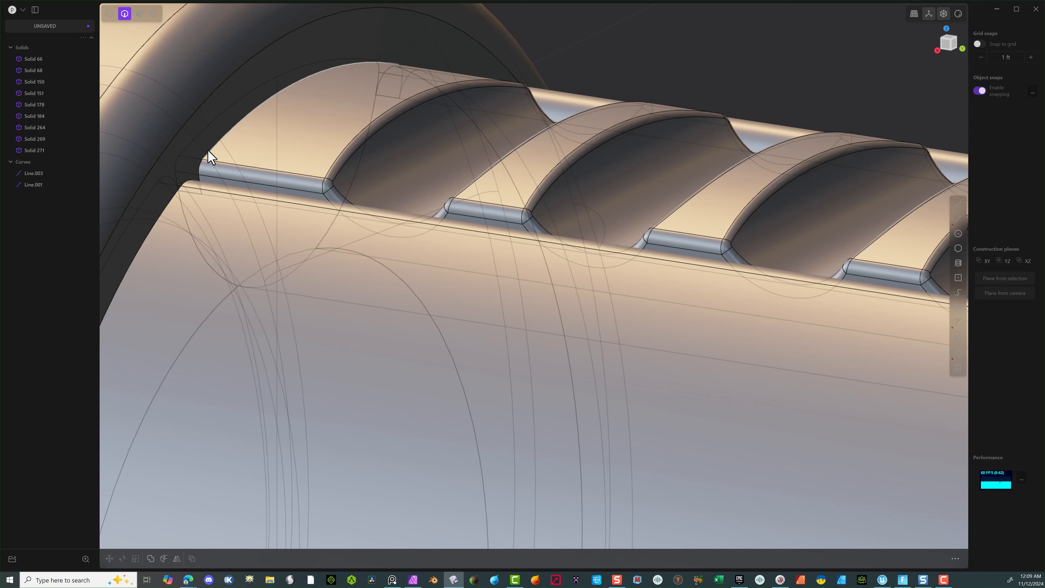
key("f")
left_click(208, 151)
left_click_drag(211, 153, 244, 139)
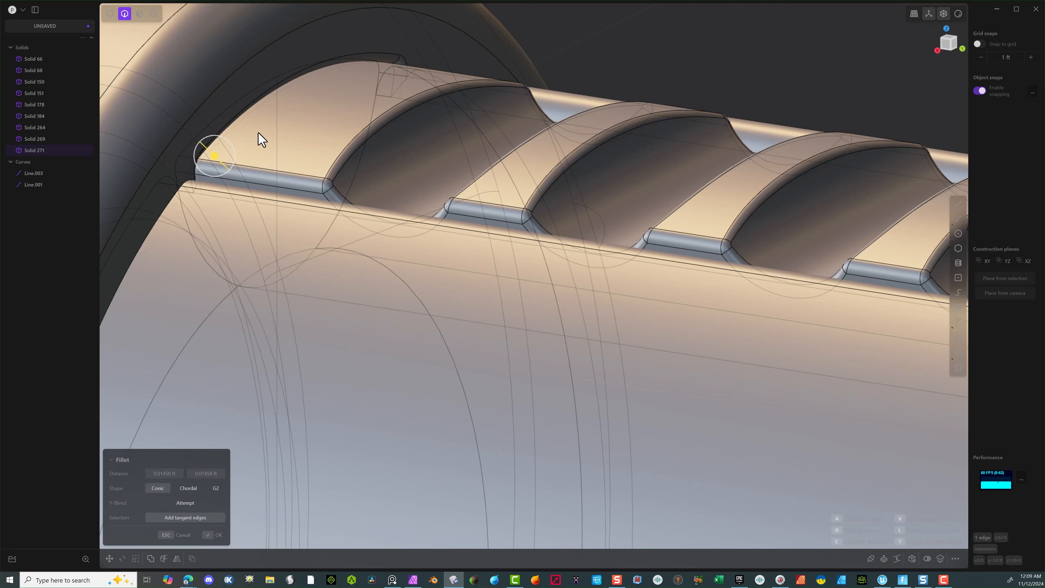
key("ctrl+z")
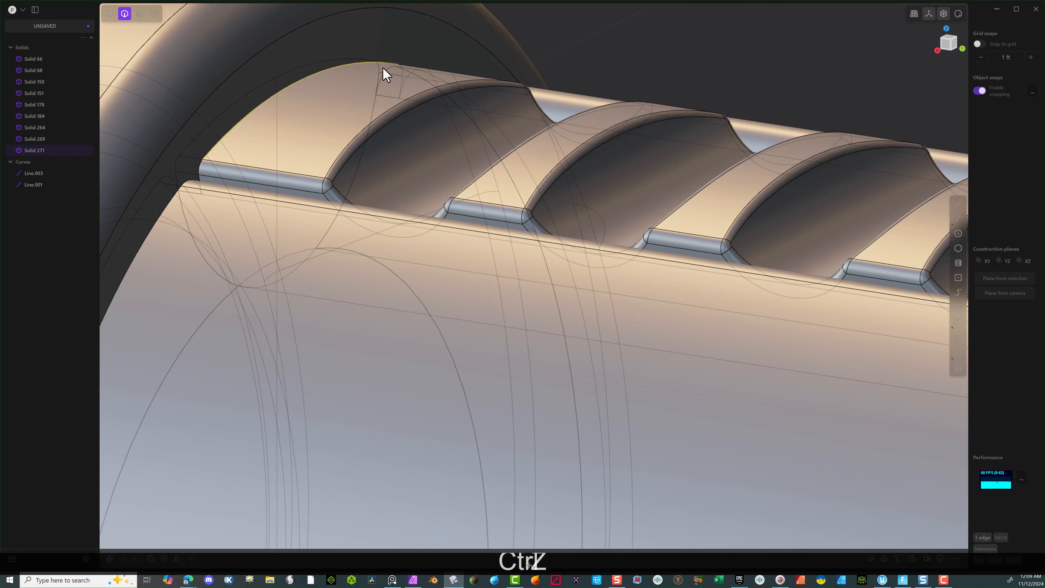
Step: Hide the barrel, the ribbed strip and the round perforated housing bodies to expose the back face of the end cap
scroll(422, 108, "down", 10)
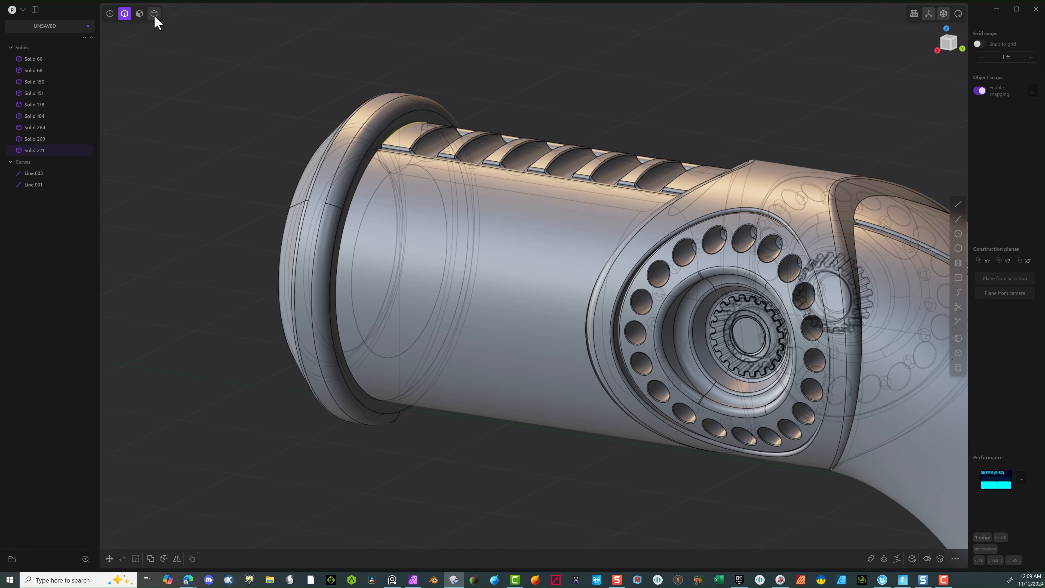
left_click_drag(642, 61, 501, 338)
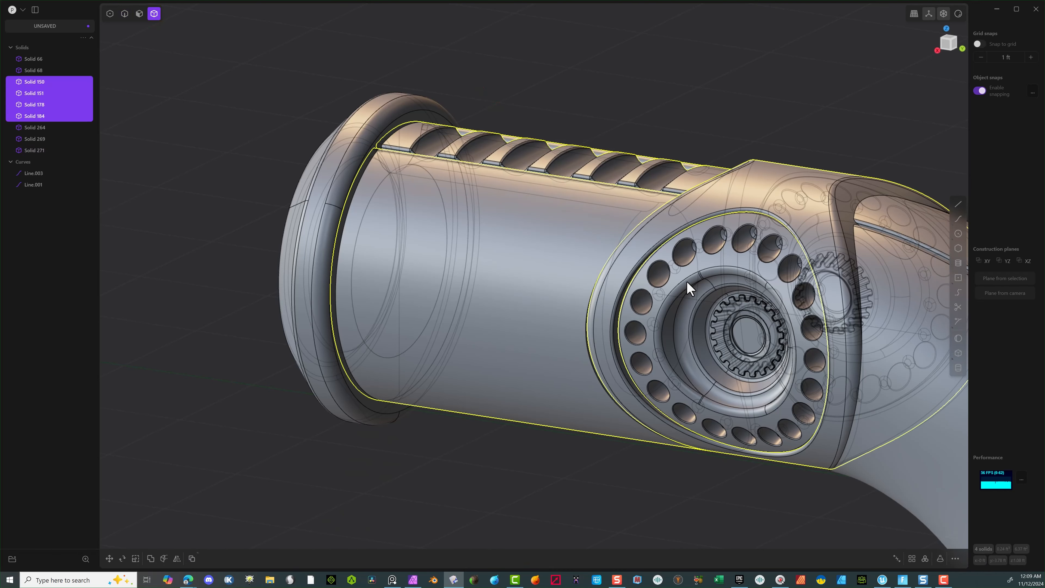
key("h")
middle_click_drag(642, 180, 433, 161)
scroll(476, 85, "up", 4)
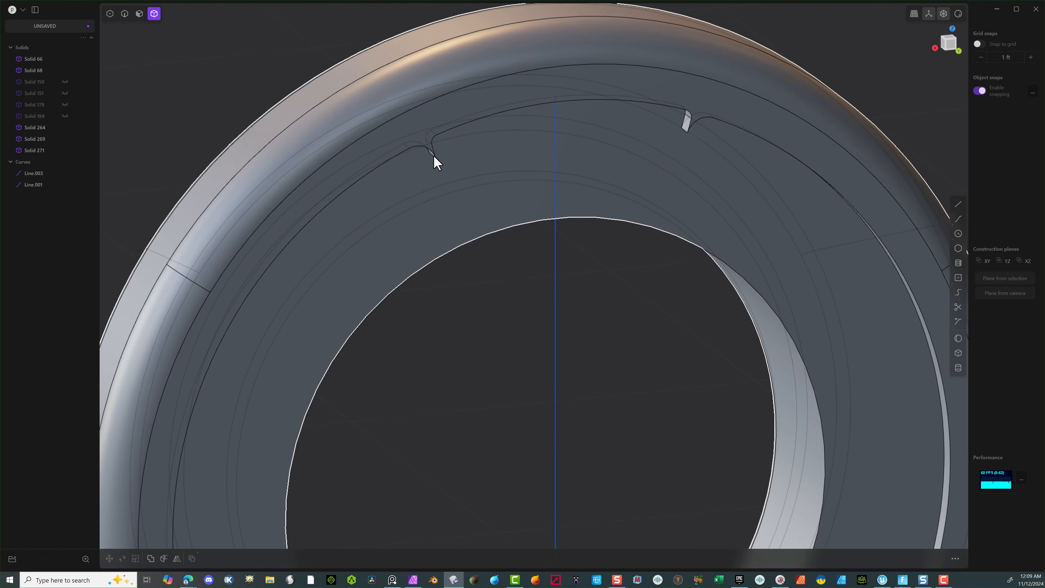
Step: Fillet the two sharp corner edges where the ribbed strip's notch meets the circular recess in the end cap by about 0.007 ft
key("2")
middle_click_drag(268, 1, 255, 0)
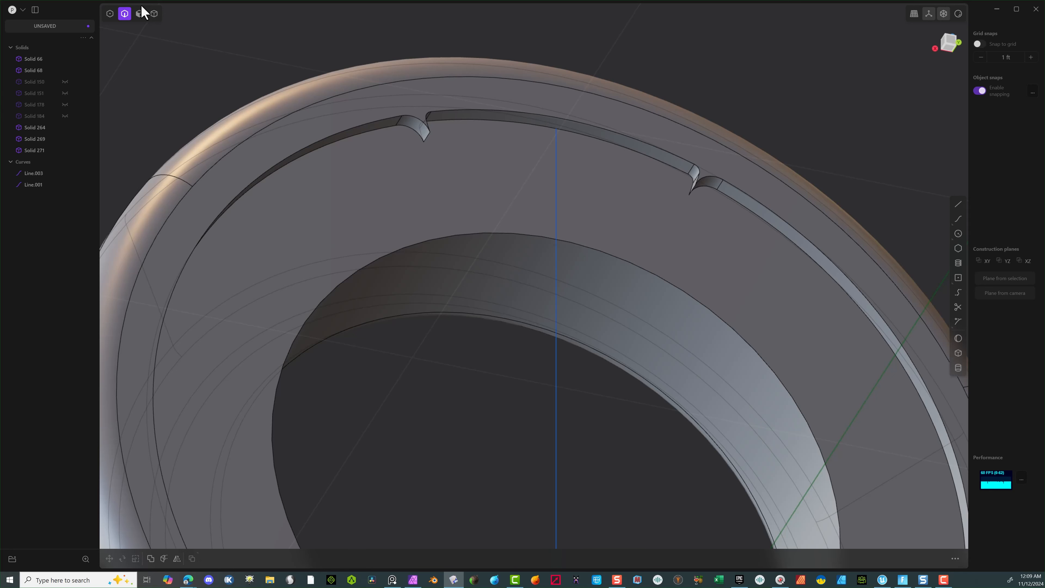
left_click(422, 142)
key("f")
key("ctrl")
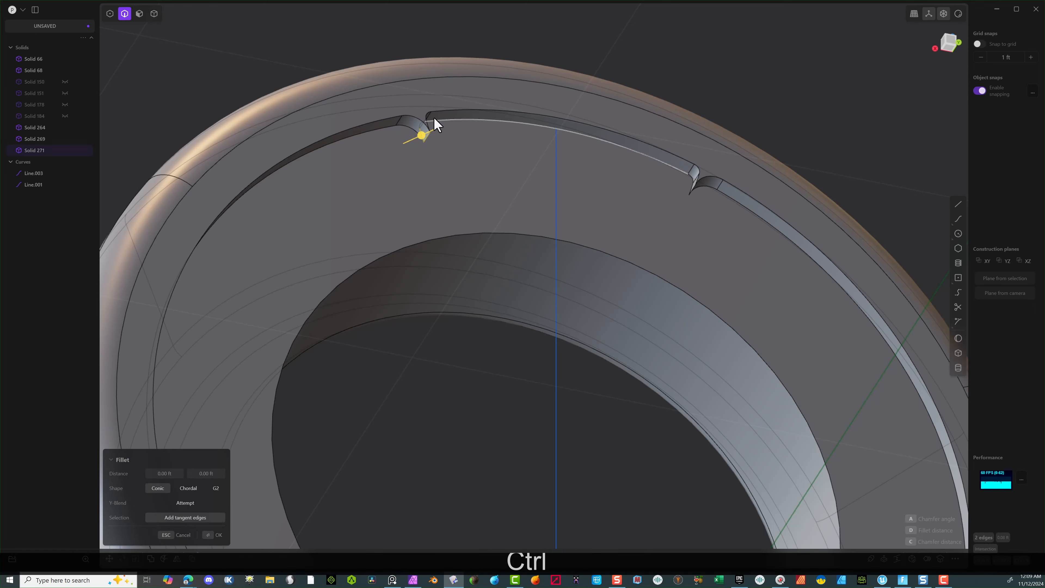
middle_click_drag(537, 165, 659, 215)
middle_click_drag(597, 152, 537, 7, "shift")
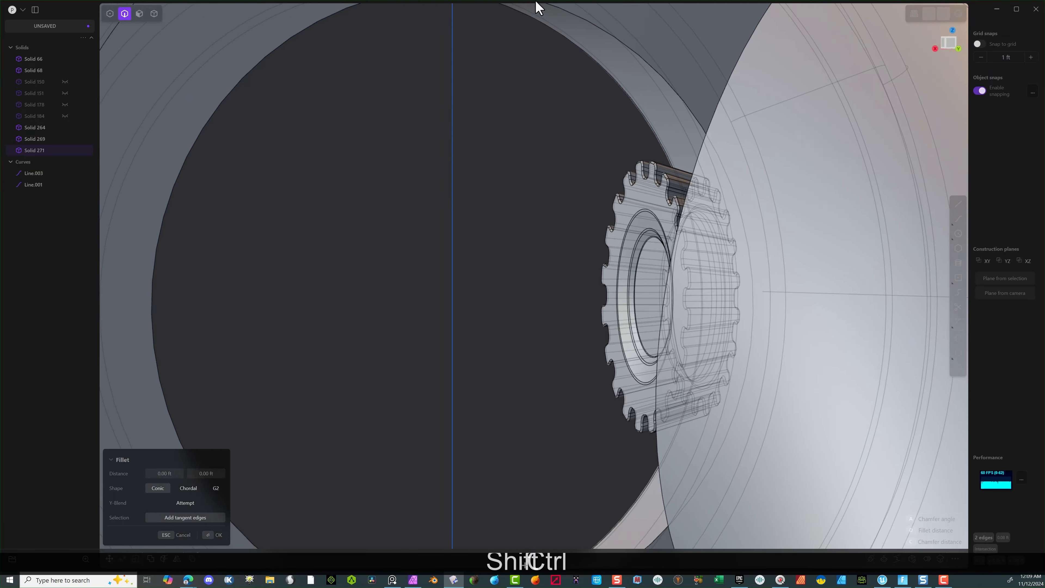
middle_click_drag(532, 90, 565, 4, "shift")
middle_click_drag(514, 177, 532, 41, "shift")
middle_click_drag(518, 126, 438, 154)
scroll(438, 155, "up", 5)
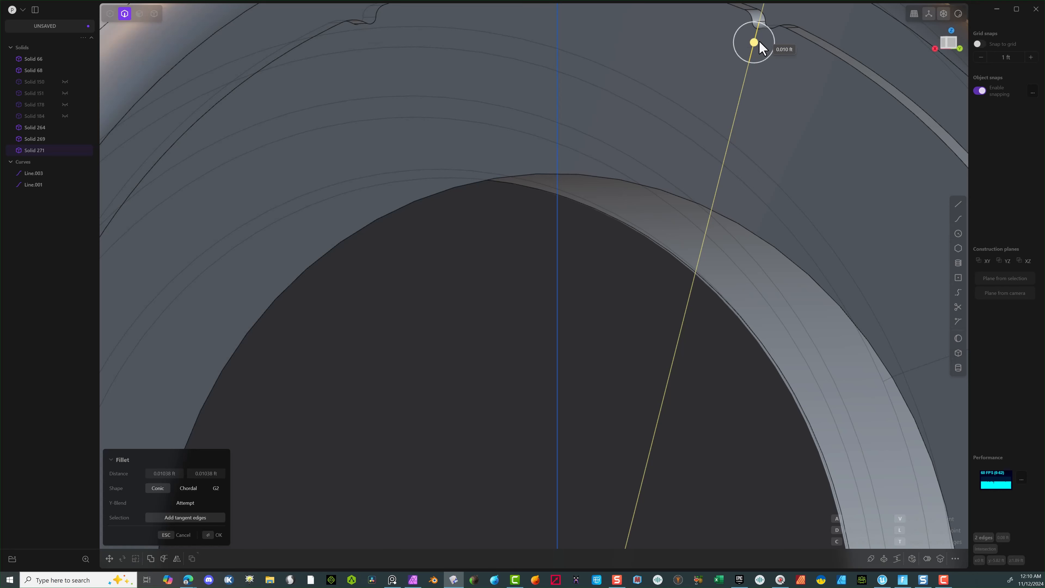
left_click_drag(759, 42, 759, 43)
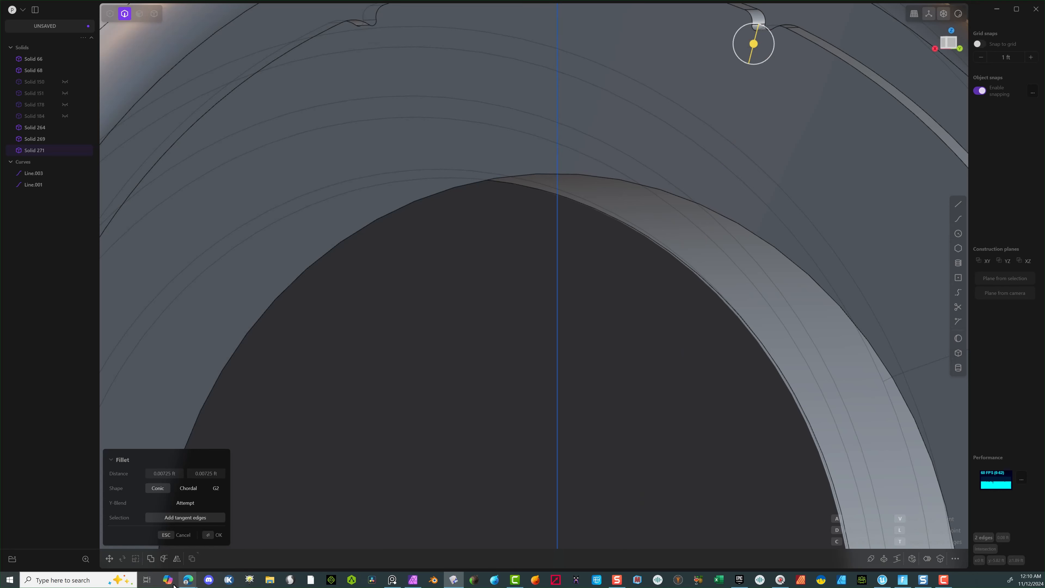
left_click(217, 535)
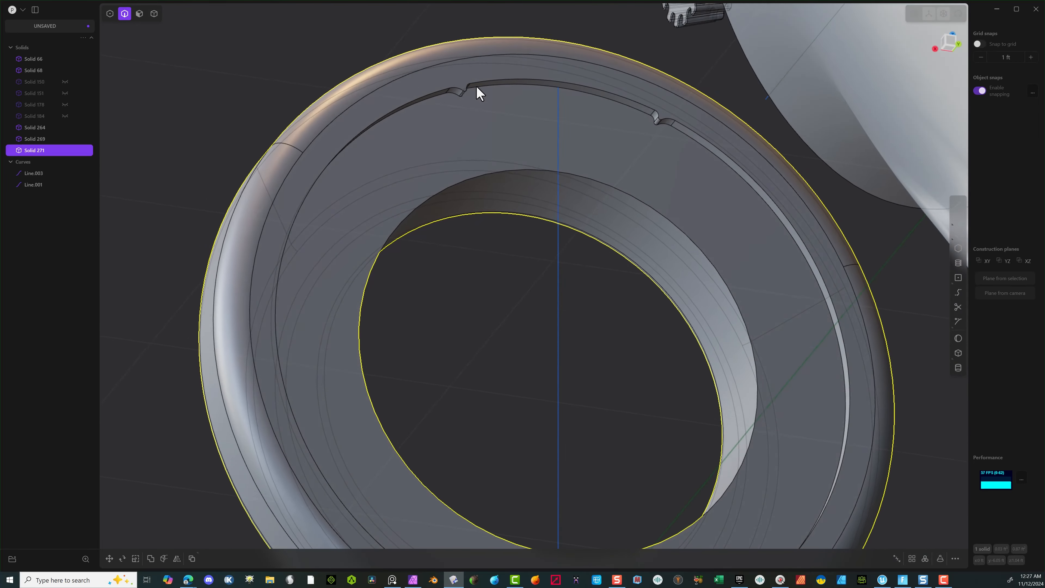
Step: Fillet the rim of the recess on the end cap's back face by about 0.006 ft and unhide all bodies
middle_click_drag(476, 87, 473, 83)
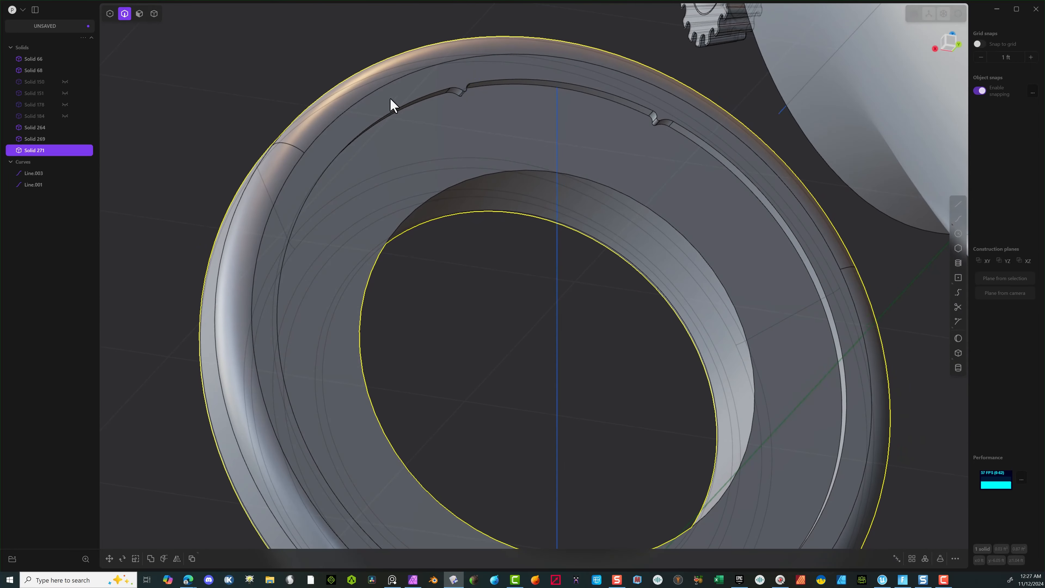
left_click(407, 102)
key("f")
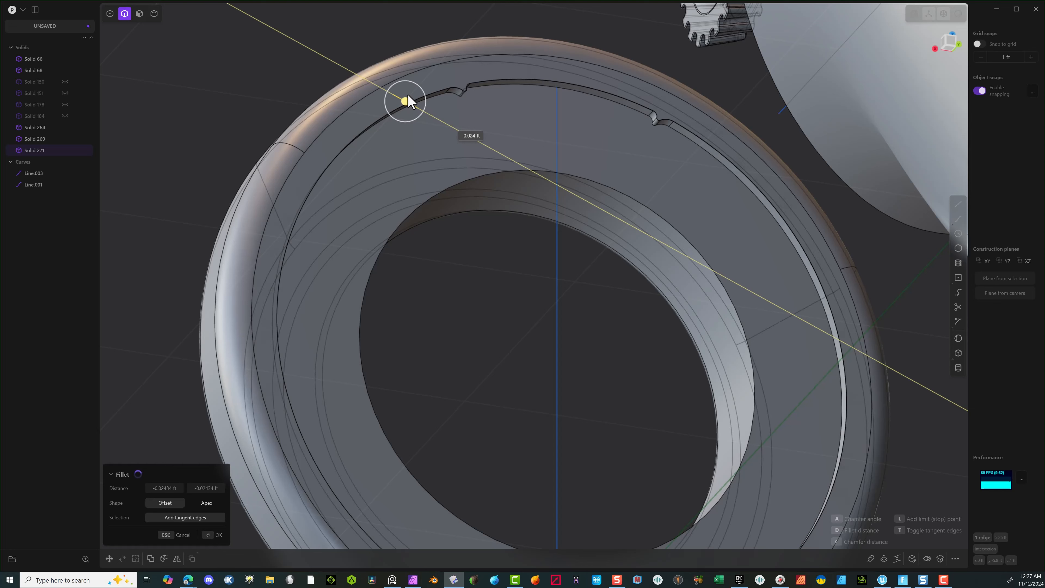
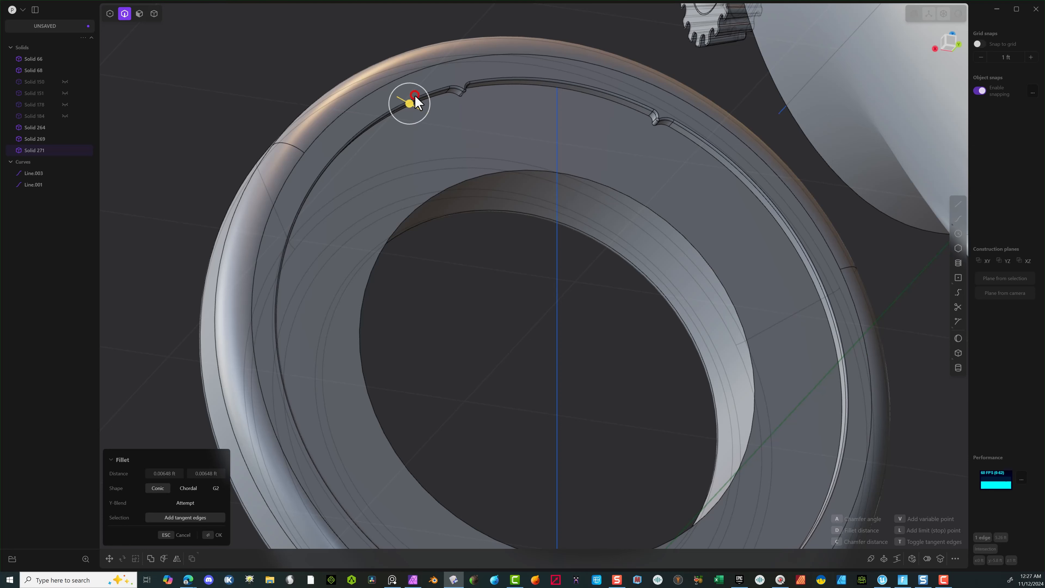
middle_click_drag(416, 101, 551, 204)
mouse_move(518, 164)
middle_mouse_down()
mouse_move(569, 170)
mouse_move(510, 177)
middle_mouse_up()
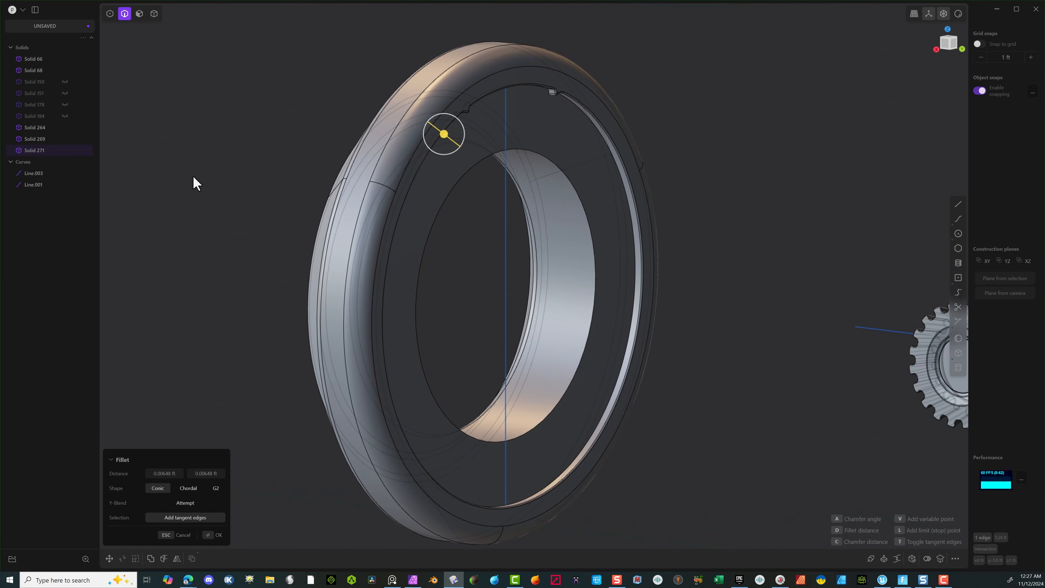
key("alt+h")
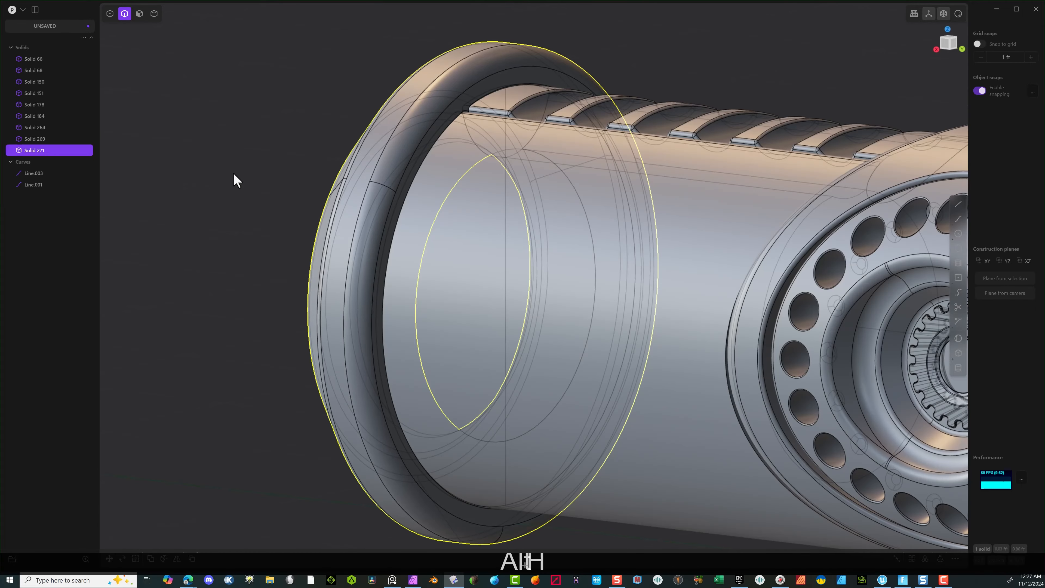
Step: Examine the end cap's bore, the perforated housing and its seams with the barrel and the curved rear body
middle_click_drag(364, 97, 587, 154)
scroll(310, 71, "up", 4)
scroll(356, 98, "up", 5)
scroll(447, 165, "down", 4)
scroll(548, 115, "up", 4)
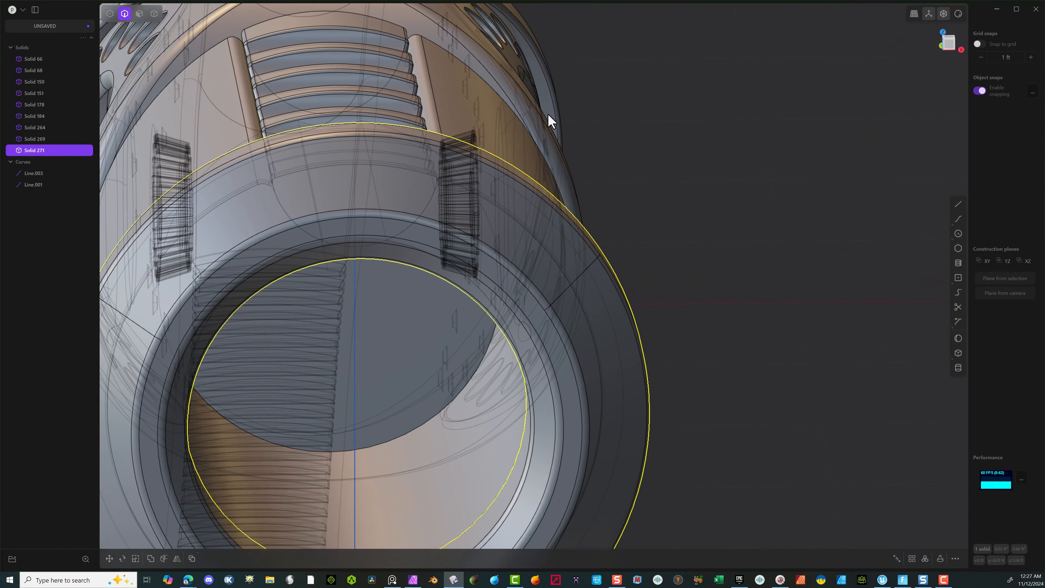
middle_click_drag(548, 114, 658, 334)
scroll(465, 136, "down", 2)
scroll(317, 91, "up", 4)
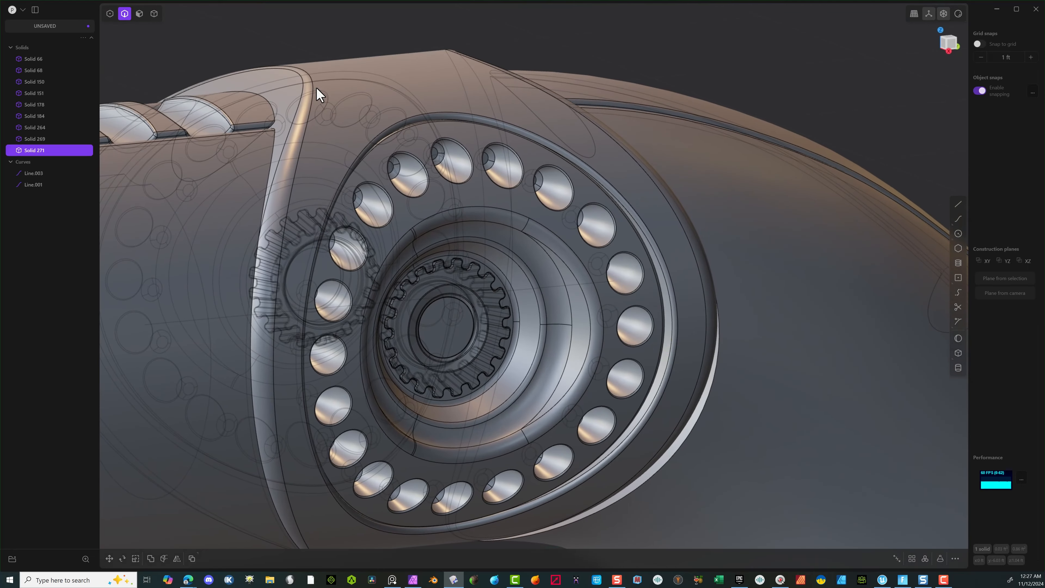
middle_click_drag(292, 90, 363, 134, "shift")
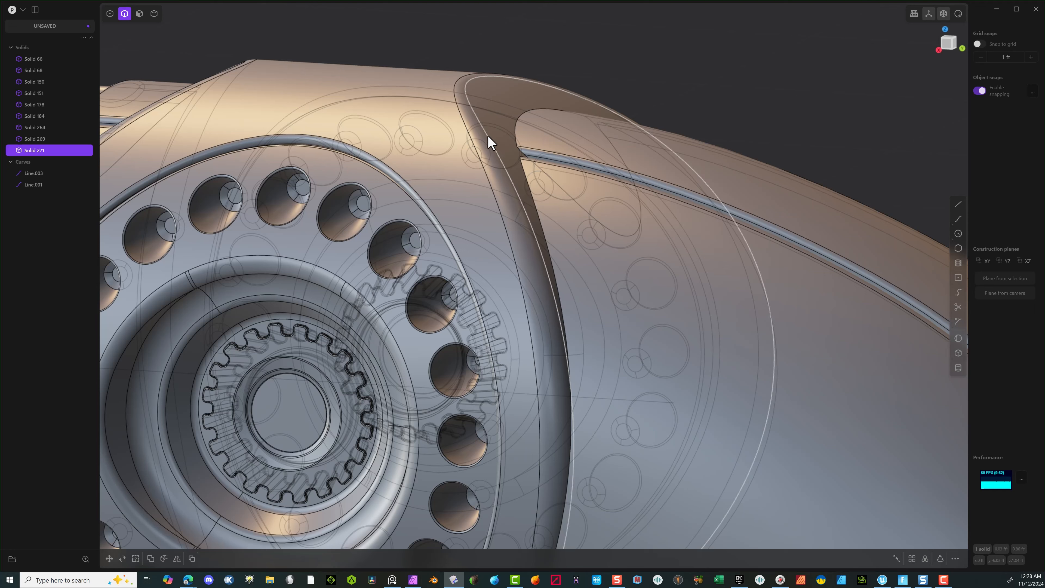
Step: Hide the perforated housing bodies and the gear to expose the front face of the curved rear body
left_click(154, 13)
left_click_drag(414, 41, 321, 330)
key("h")
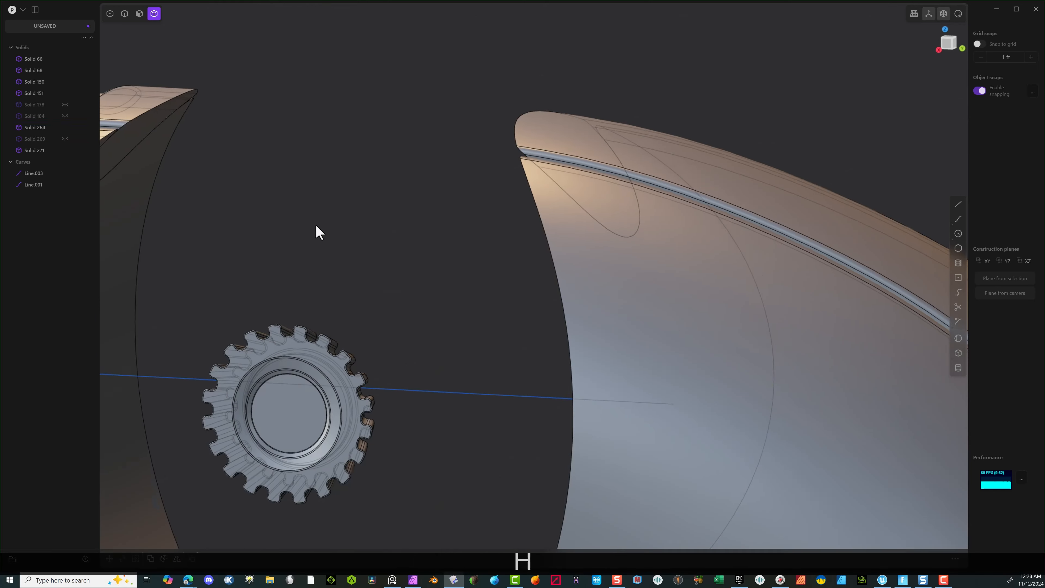
middle_click_drag(317, 231, 430, 189)
left_click(263, 329)
key("h")
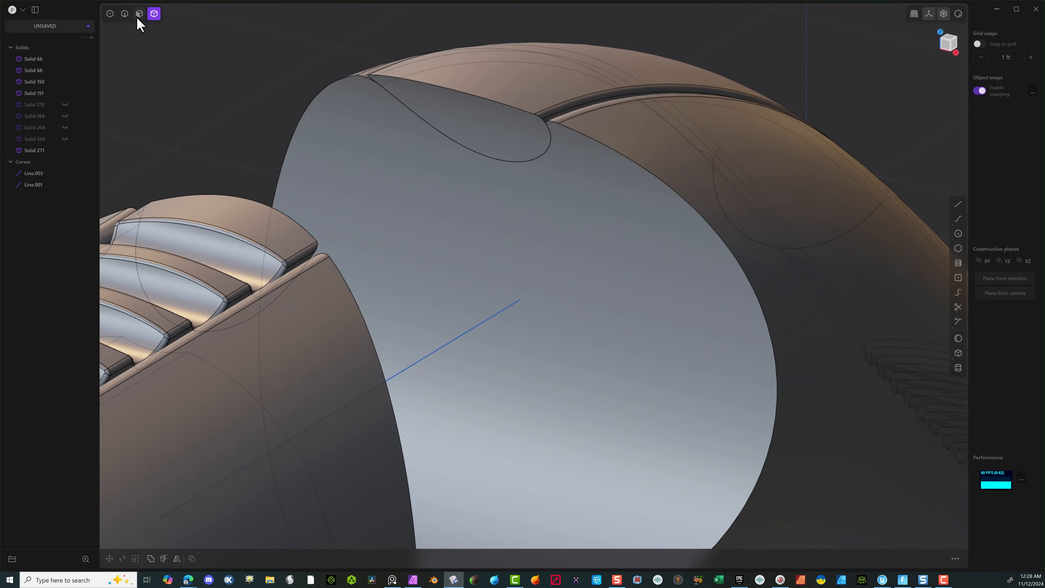
Step: Fillet the front face edges of the curved rear body and its top inset strip by about 0.008 ft
key("2")
left_click(588, 133, "alt")
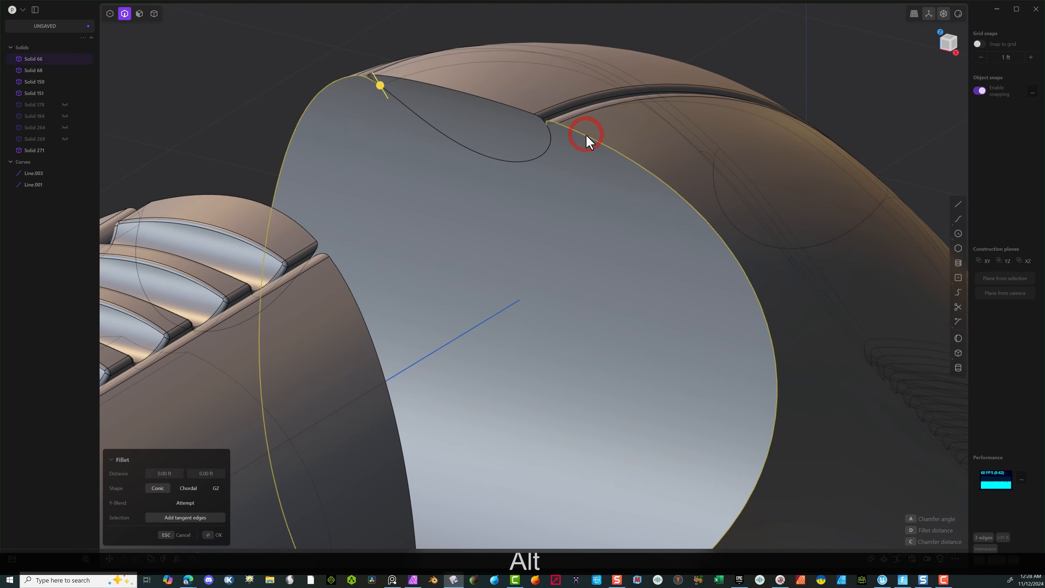
left_click(551, 144, "alt+shift")
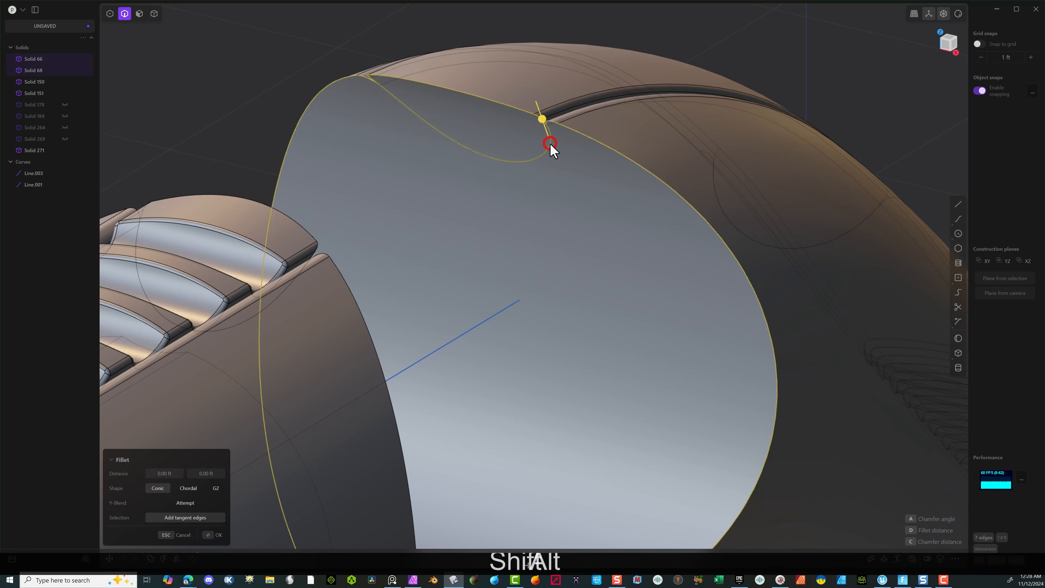
scroll(543, 119, "up", 5)
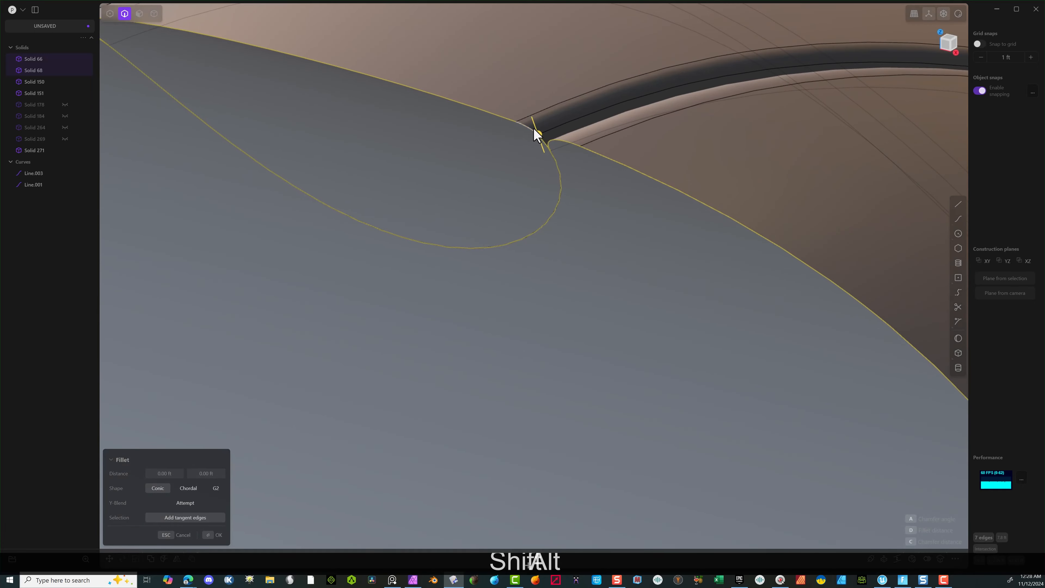
left_click_drag(535, 134, 542, 138)
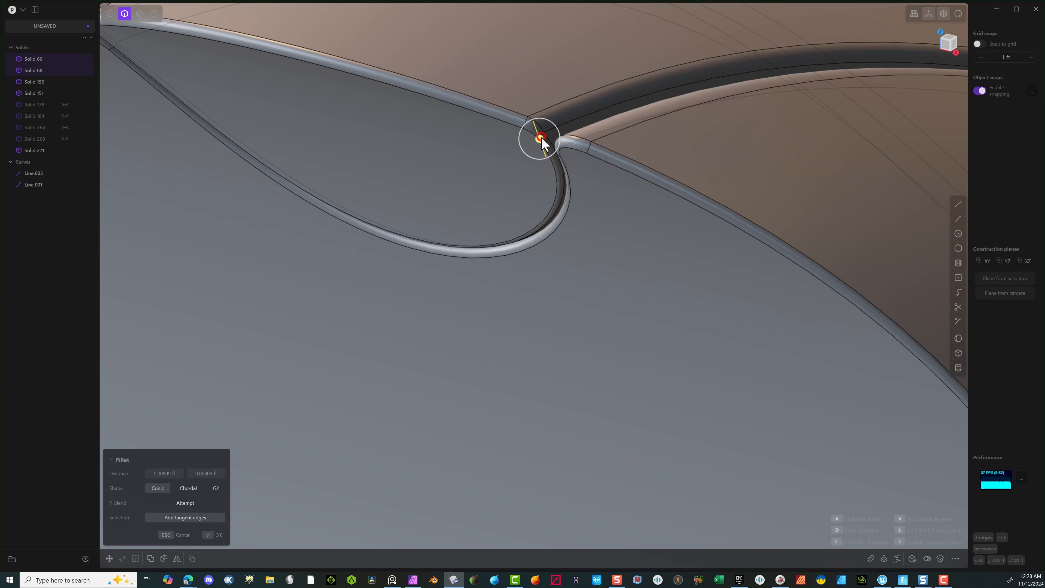
scroll(381, 199, "down", 3)
middle_click_drag(491, 279, 513, 250)
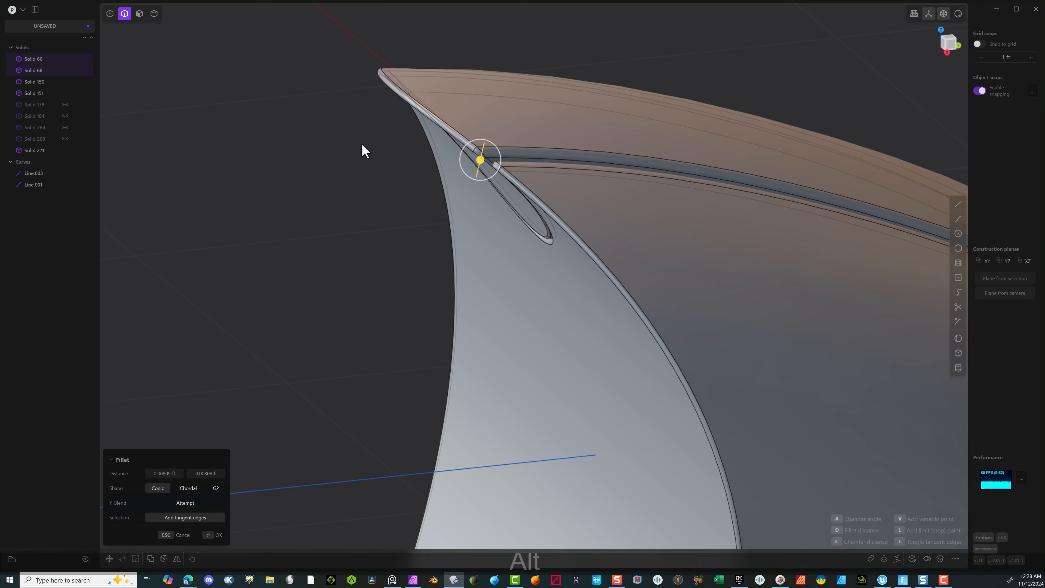
Step: Bring the hidden housing bodies and gear back into view and clear the selection
key("alt+h")
scroll(357, 142, "down", 5)
scroll(399, 199, "down", 3)
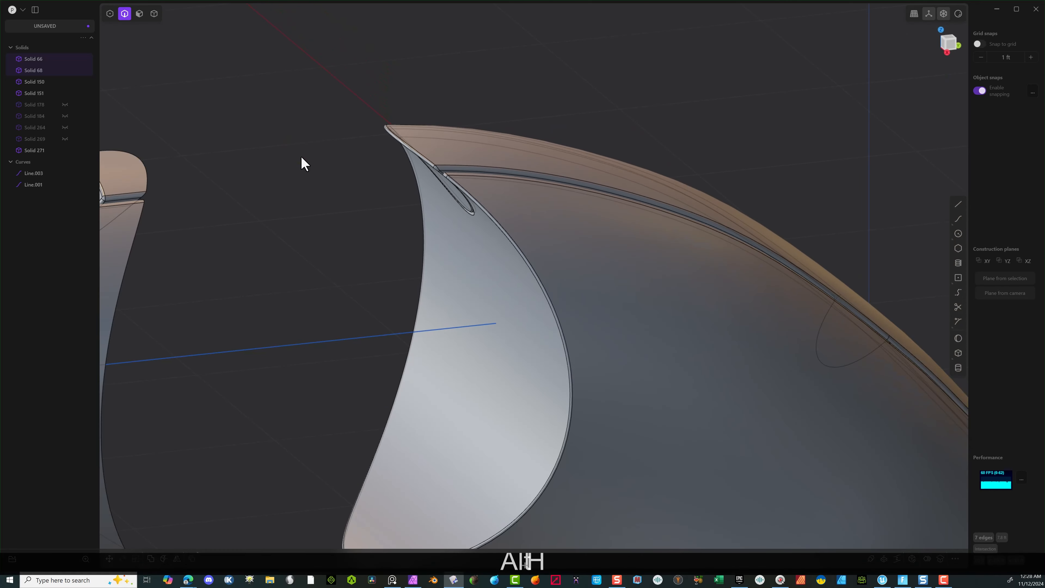
key("alt+h")
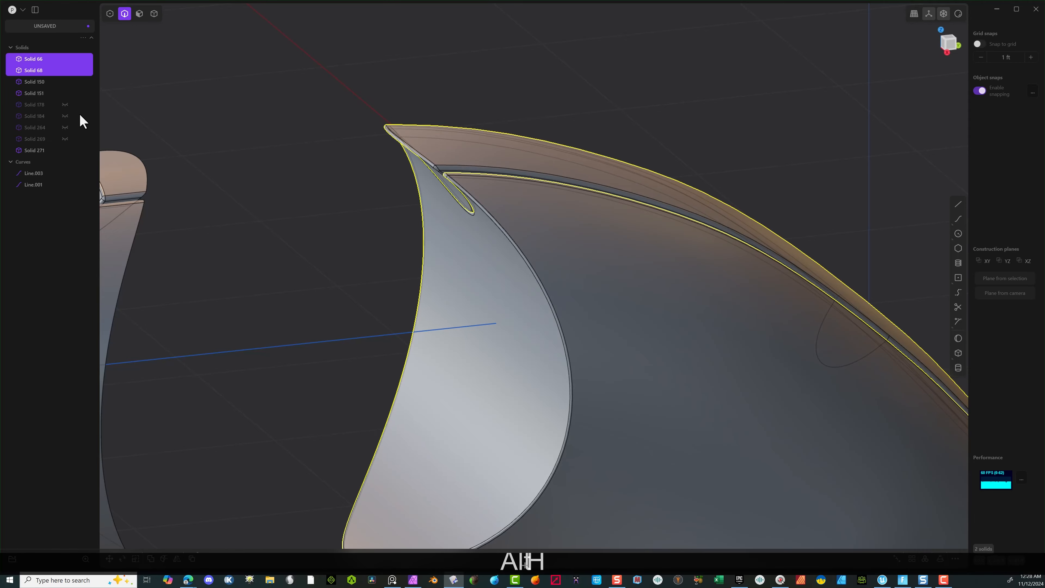
left_click(531, 113)
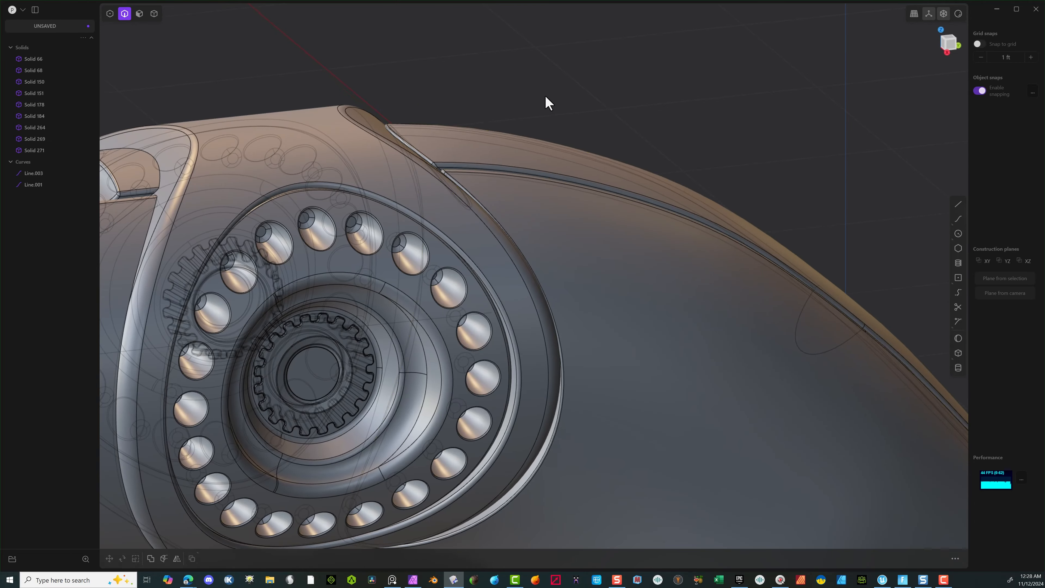
Step: Fillet the rear edges of the barrel and ribbed strip where they meet the perforated housing
middle_click_drag(548, 101, 227, 449)
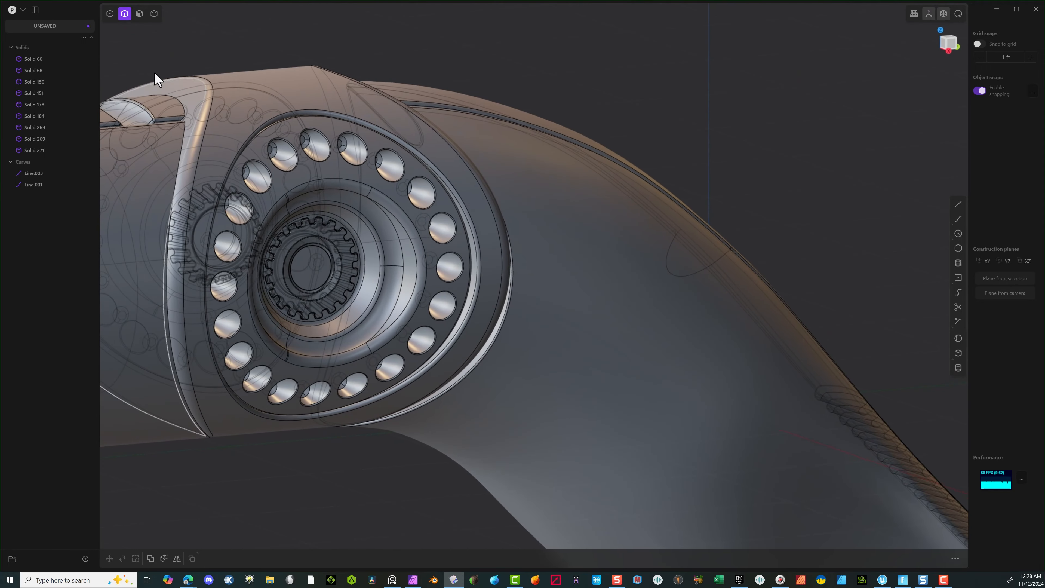
left_click(183, 140, "alt")
right_click_drag(221, 163, 372, 222)
scroll(372, 222, "up", 8)
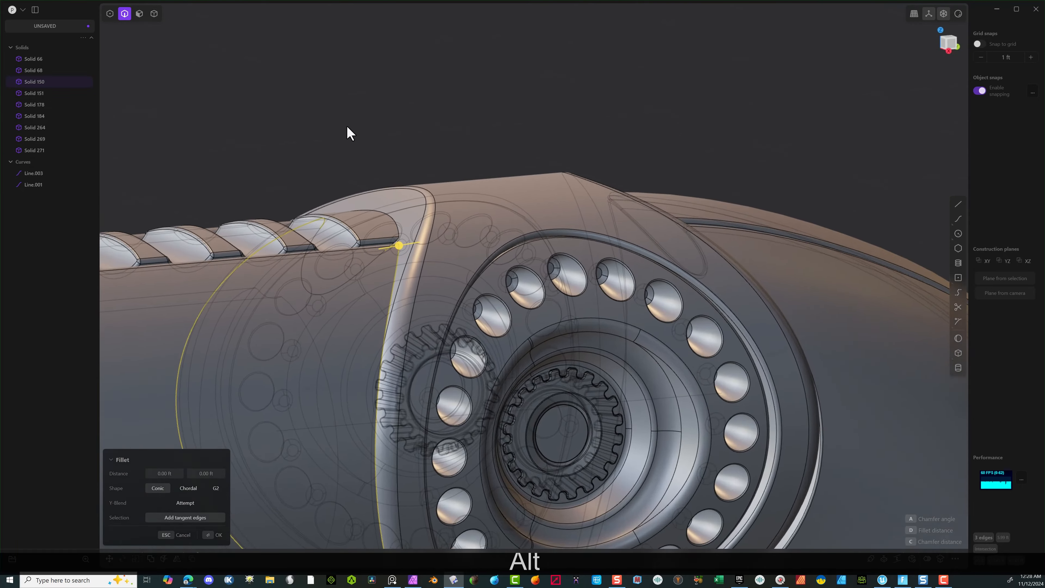
middle_click_drag(426, 291, 427, 287)
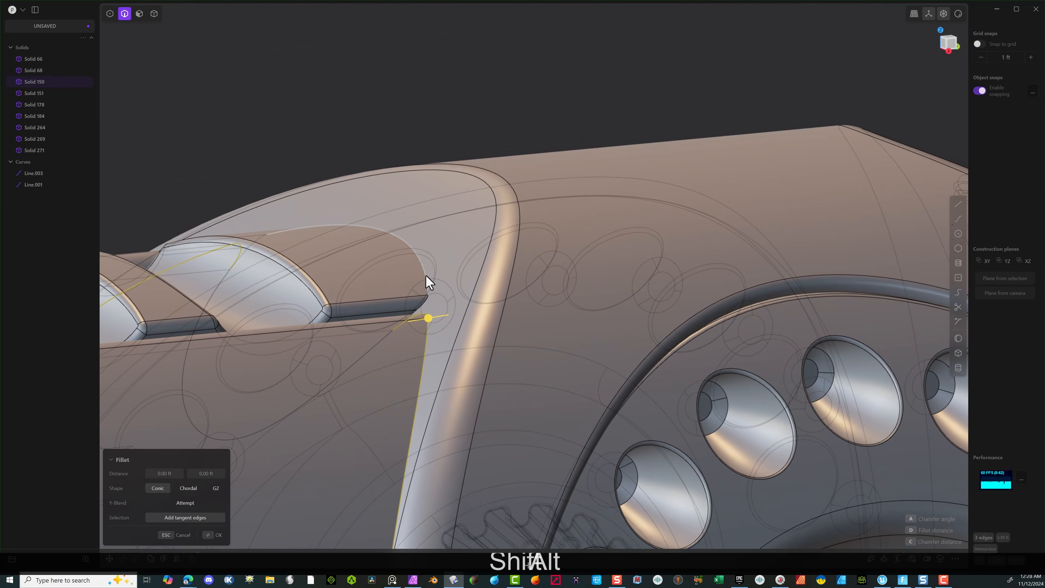
left_click(426, 276, "alt+shift")
mouse_move(270, 233)
left_mouse_down()
mouse_move(279, 231)
mouse_move(270, 231)
left_mouse_up()
left_click(216, 535)
scroll(265, 428, "down", 2)
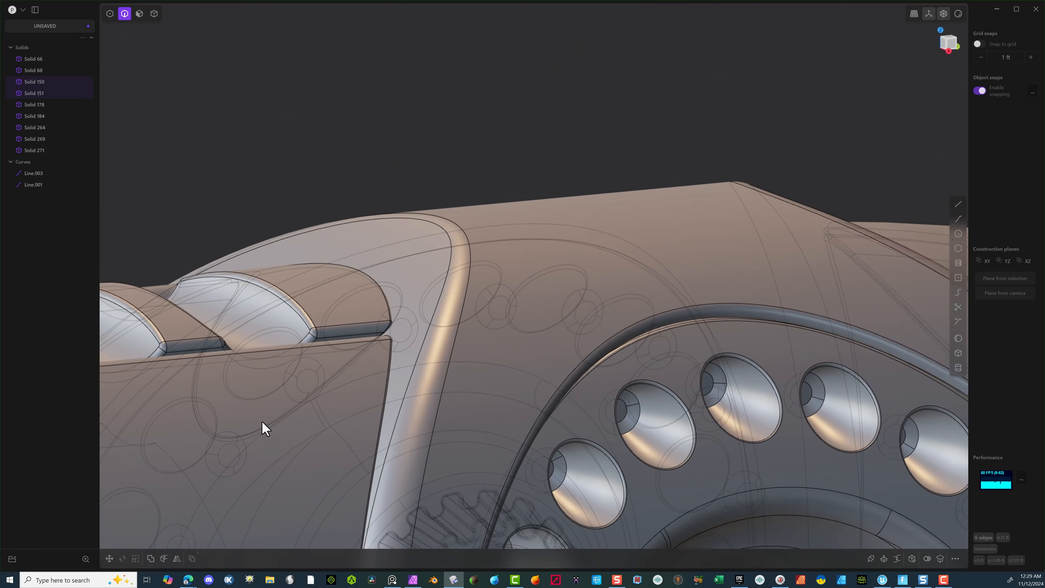
scroll(266, 428, "down", 8)
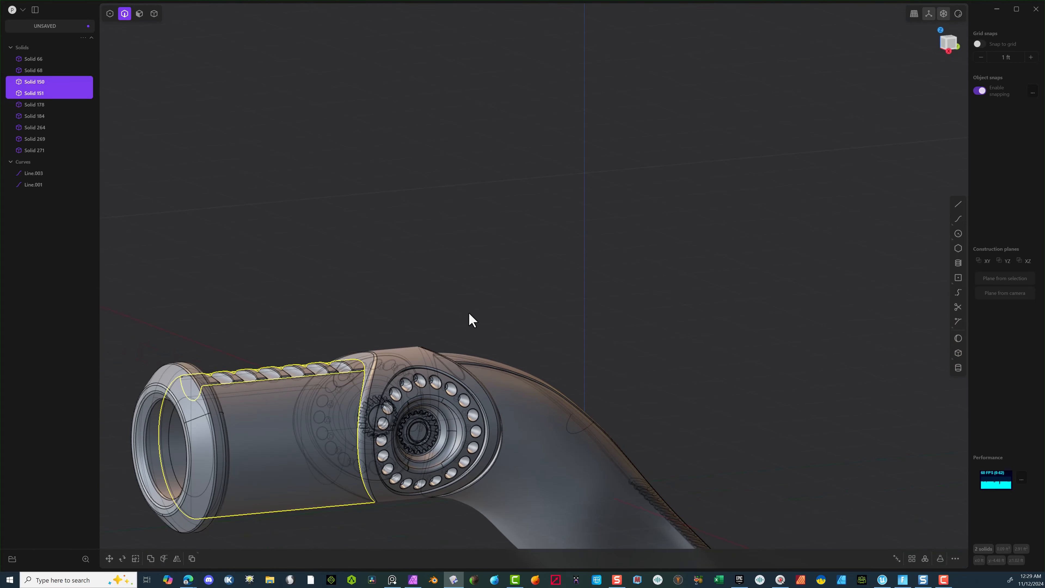
Step: Try to chamfer the edge loop around the lower end face of the curved rear body by about 0.079 ft
middle_click_drag(469, 315, 702, 139)
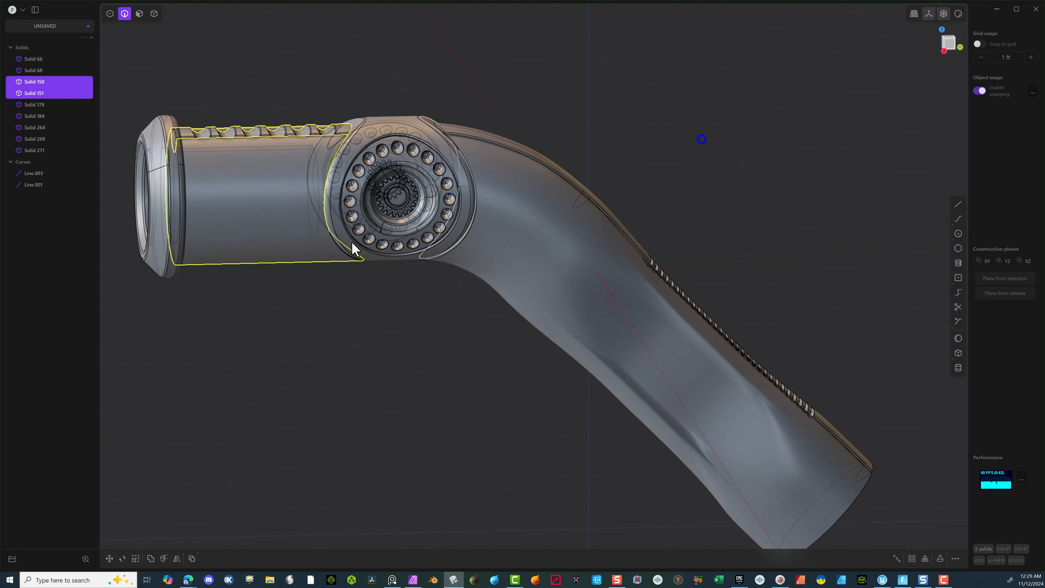
middle_click_drag(353, 243, 750, 363)
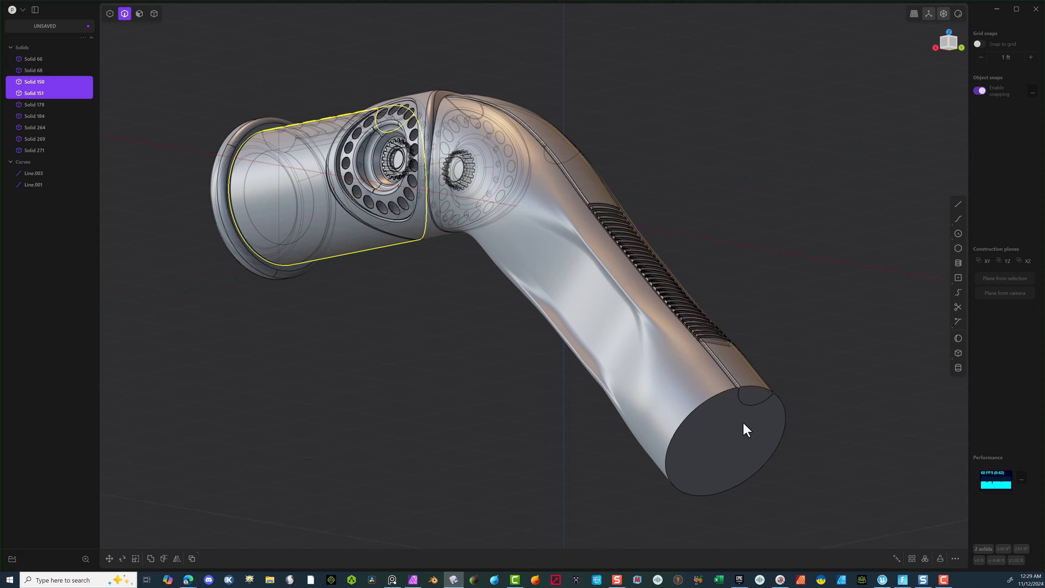
scroll(746, 429, "up", 3)
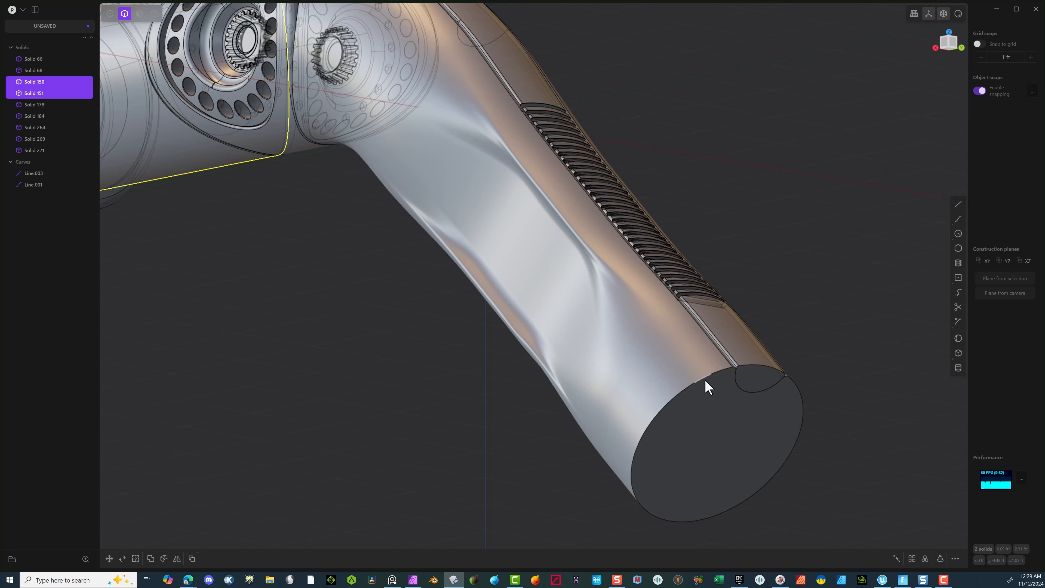
scroll(740, 373, "up", 2)
middle_click_drag(744, 364, 959, 132)
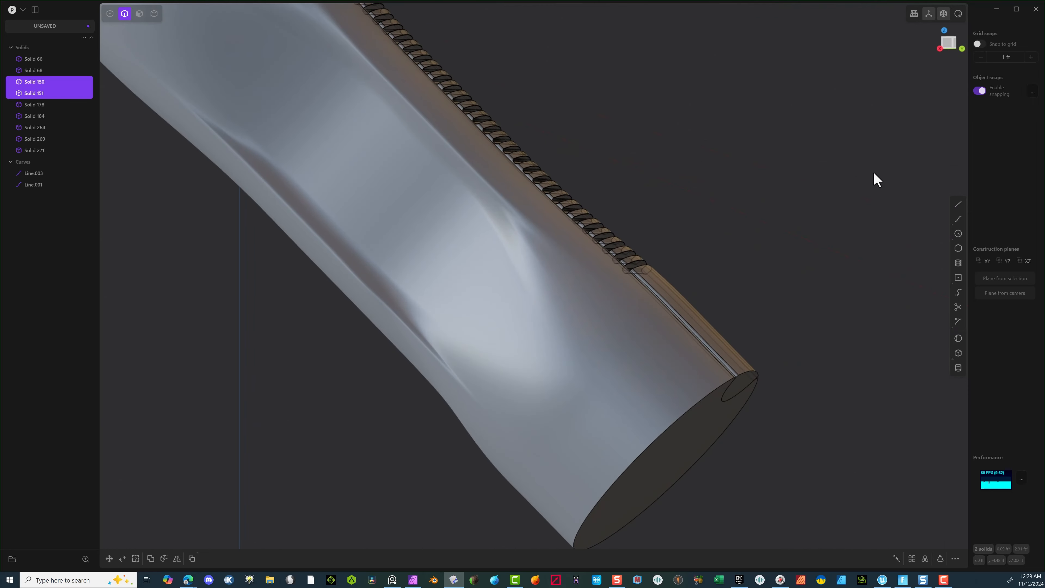
key("3")
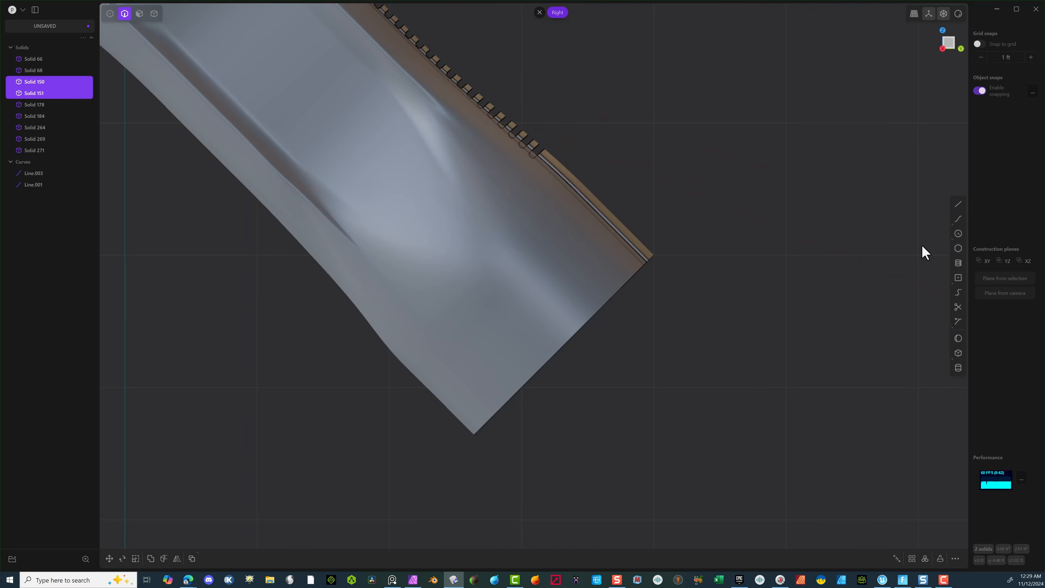
left_click(610, 300, "alt")
middle_click_drag(686, 289, 613, 276)
left_click_drag(541, 317, 577, 306)
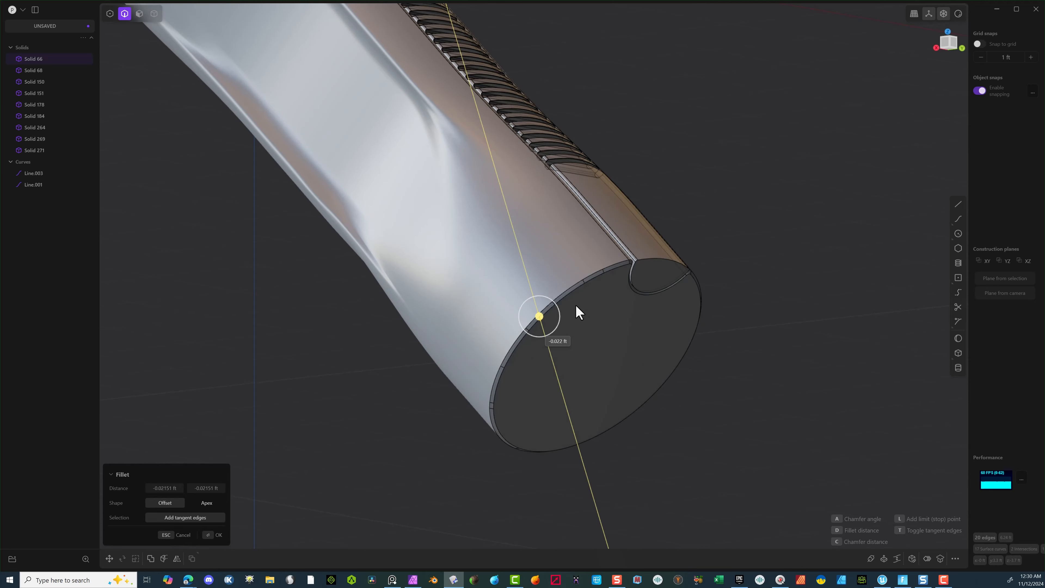
left_click_drag(576, 307, 597, 300)
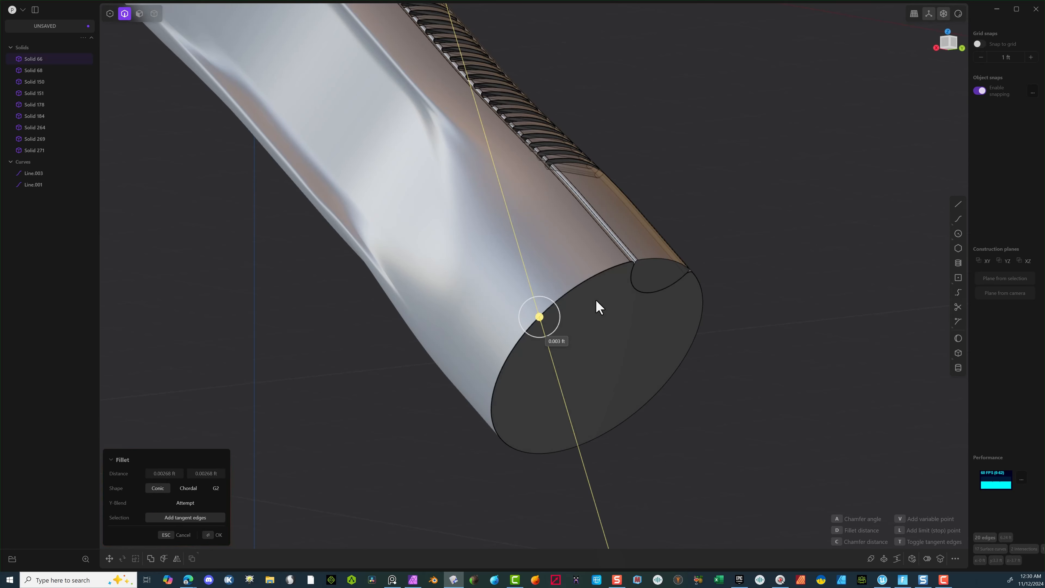
left_click_drag(597, 300, 602, 296)
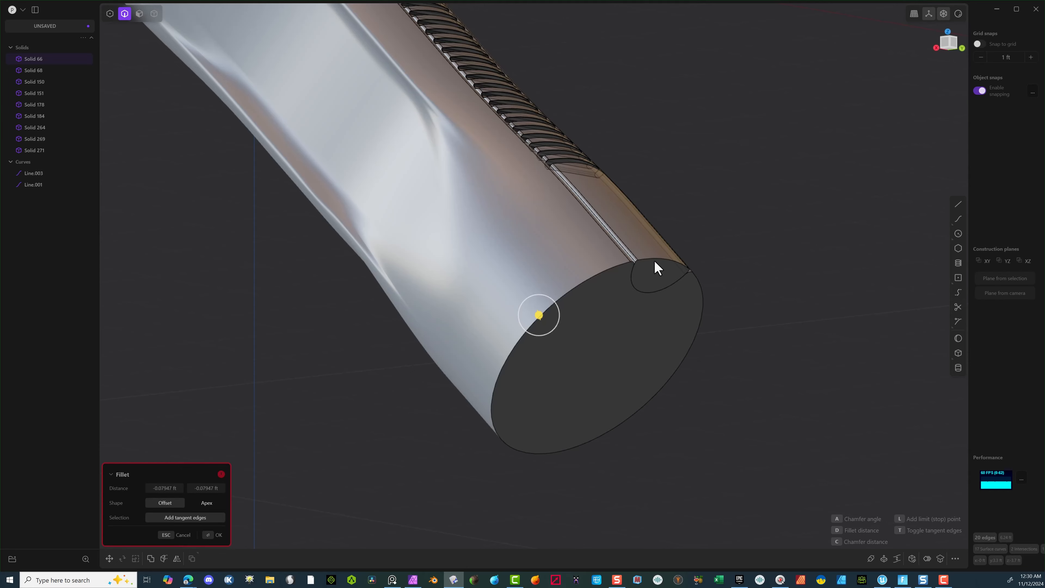
middle_click_drag(700, 281, 768, 242)
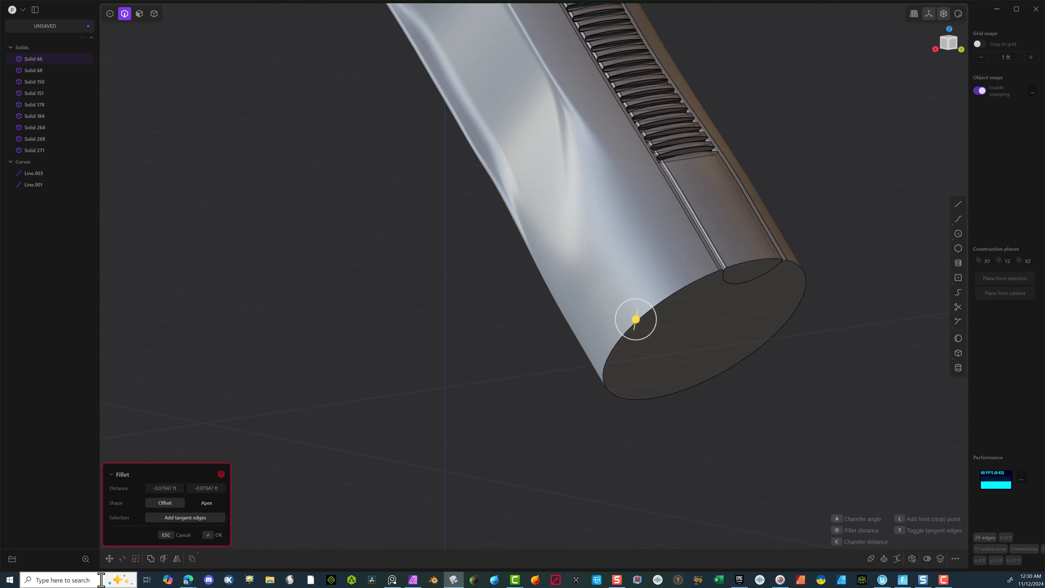
left_click(215, 535)
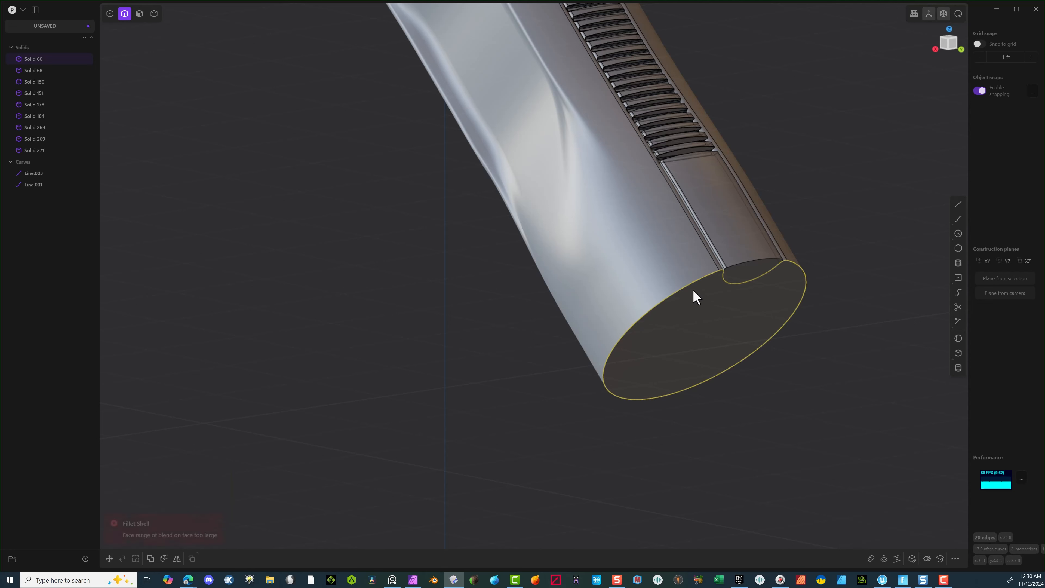
scroll(685, 289, "up", 3)
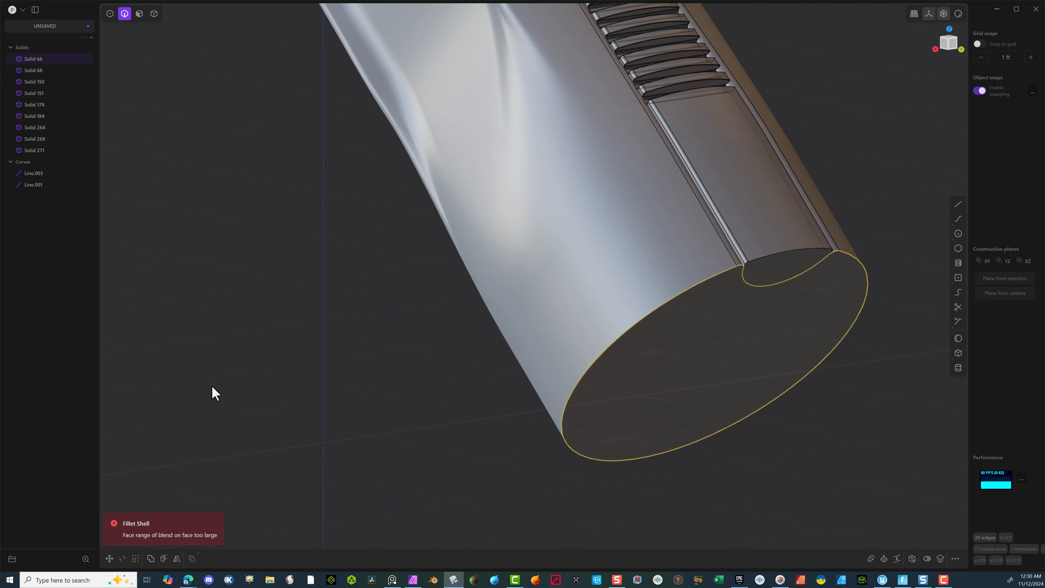
left_click(223, 362)
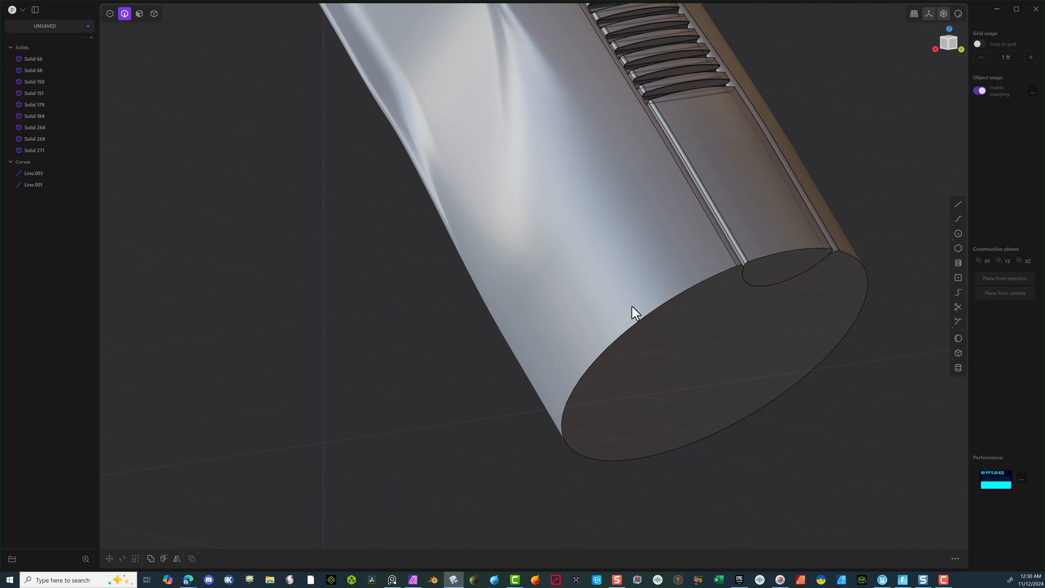
Step: Fillet the edge loop around the lower end face of the curved rear body by about 0.036 ft
left_click(663, 302, "alt")
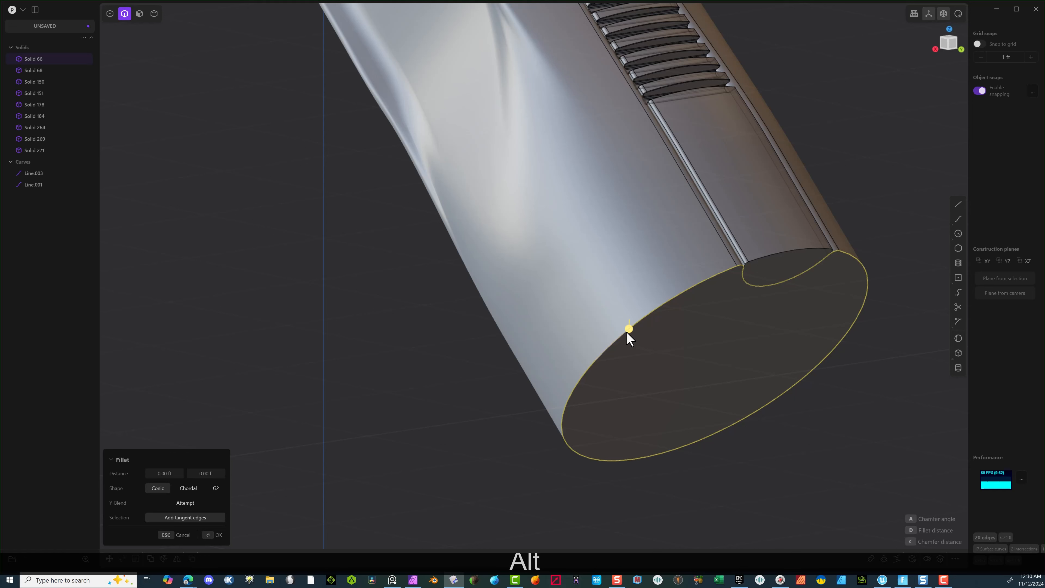
left_click_drag(629, 330, 636, 336)
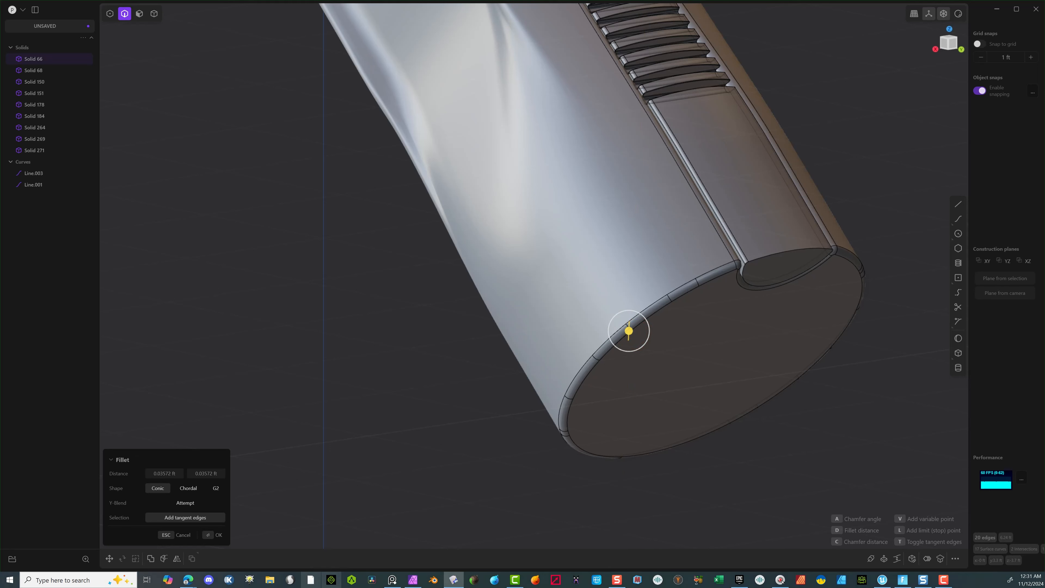
left_click(214, 535)
Step: Draw a two-segment, inward-bent polyline across the lower end of the top inset strip in the right view
middle_click_drag(445, 346, 783, 225)
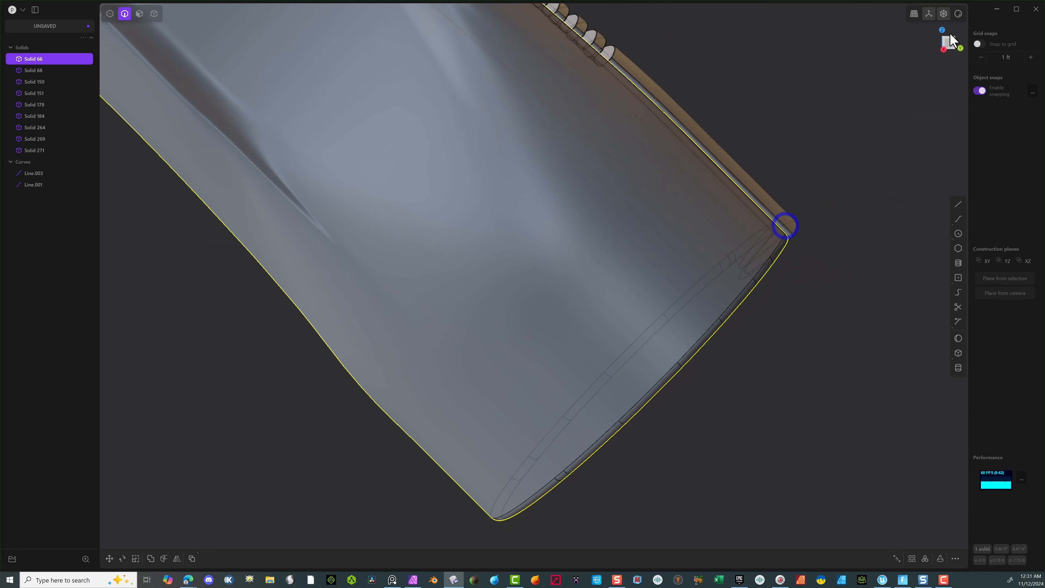
left_click(951, 42)
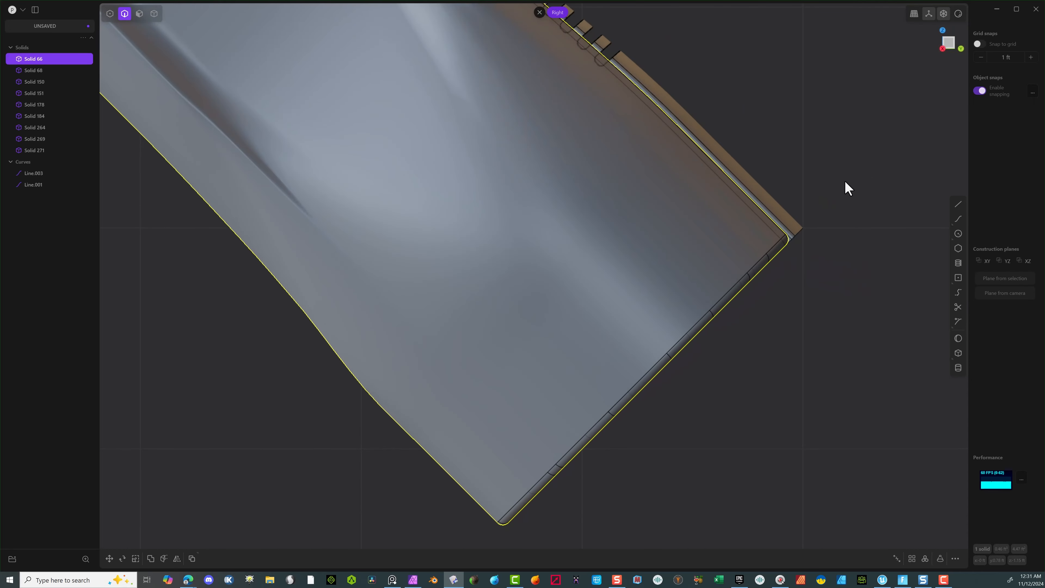
left_click(959, 204)
left_click(750, 306)
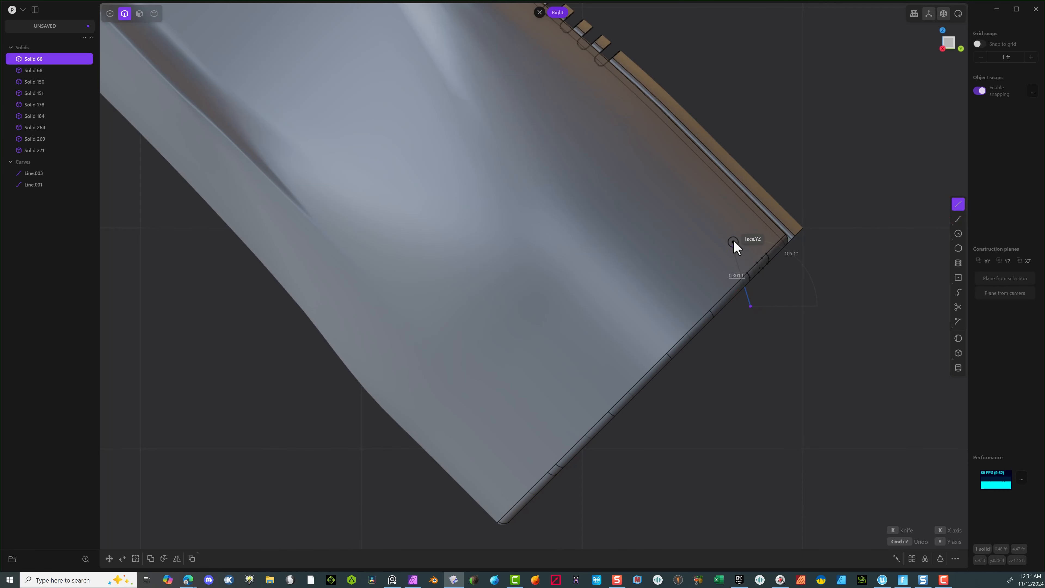
left_click(735, 233)
left_click(771, 117)
key("Return")
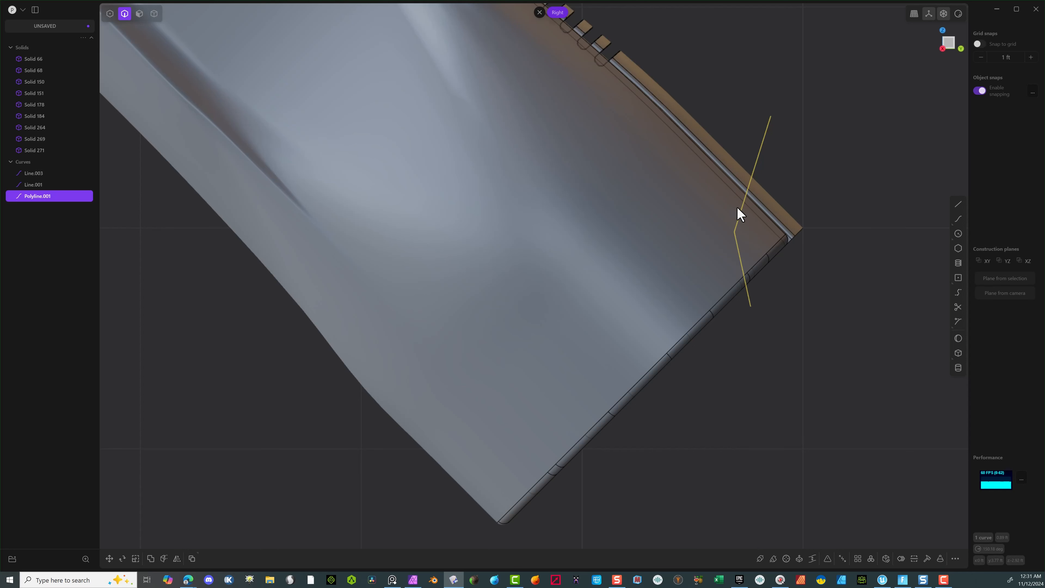
Step: Round the middle corner of the new polyline into a smooth curve
key("1")
left_click_drag(746, 224, 692, 252)
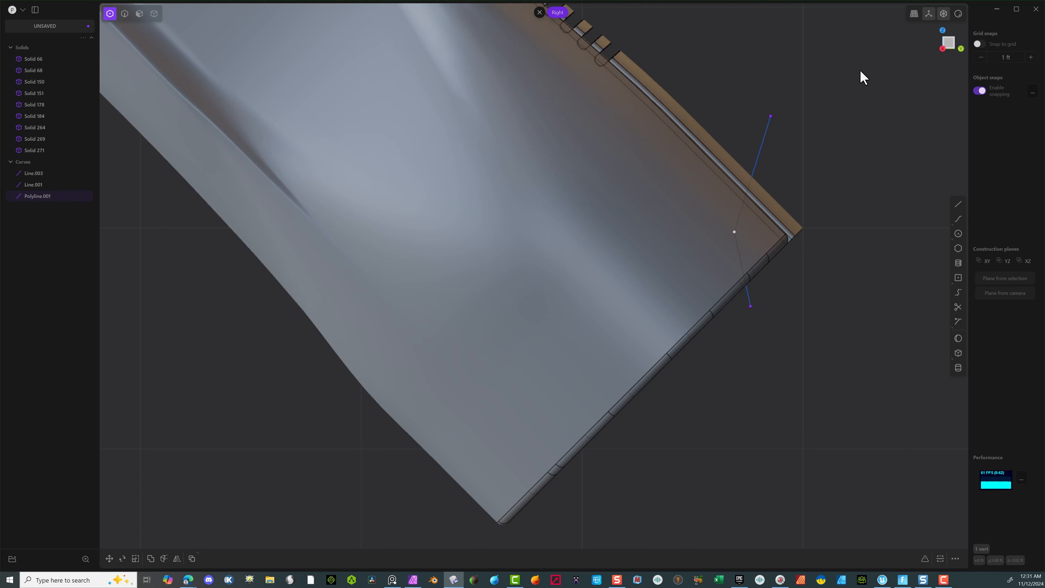
left_click(947, 43)
key("b")
left_click_drag(759, 201, 663, 242)
left_click(207, 535)
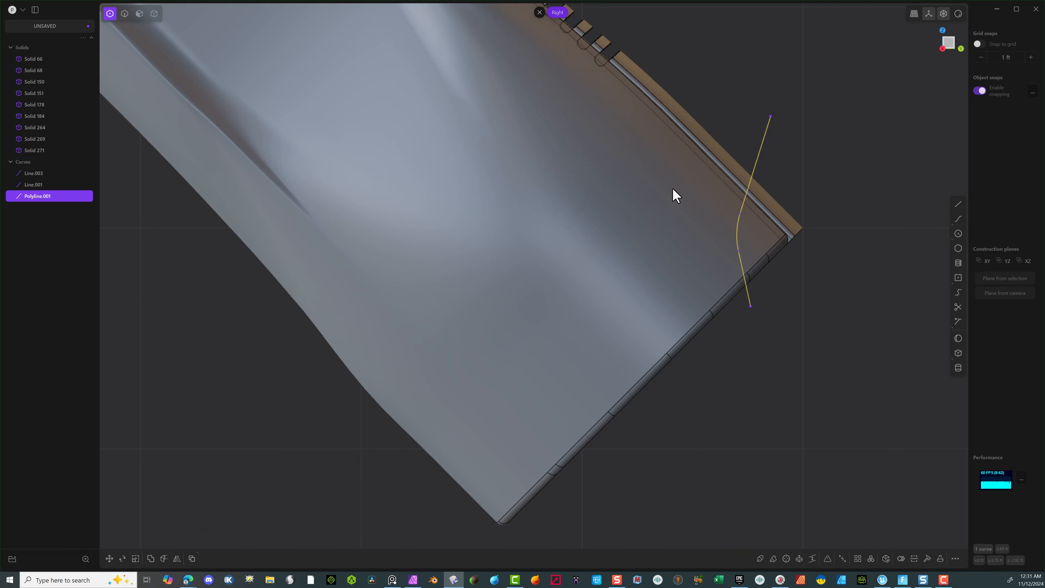
Step: Cut the top inset strip with the rounded polyline and delete the severed end piece
left_click(154, 13)
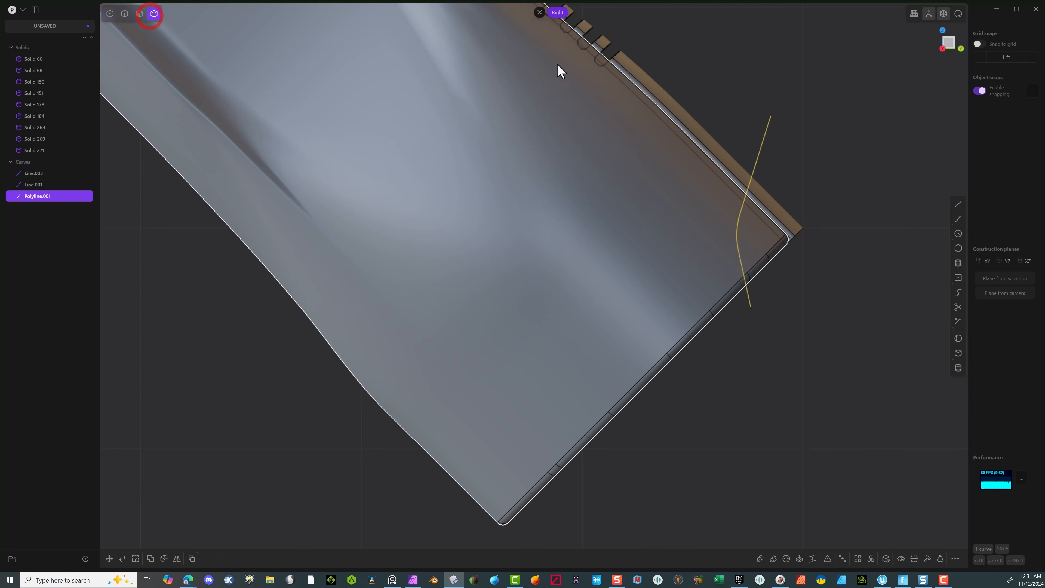
left_click(660, 94)
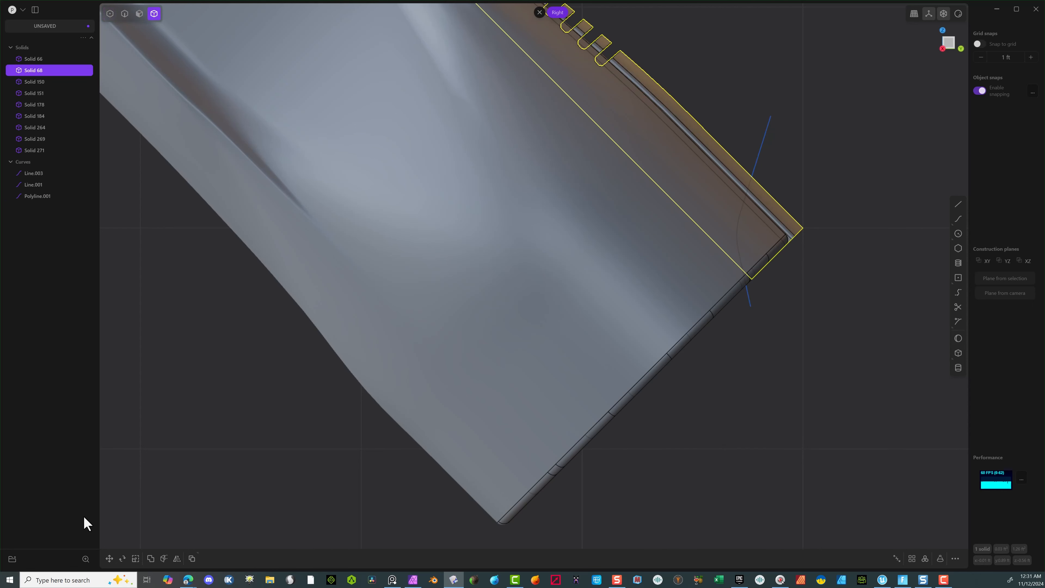
left_click(164, 558)
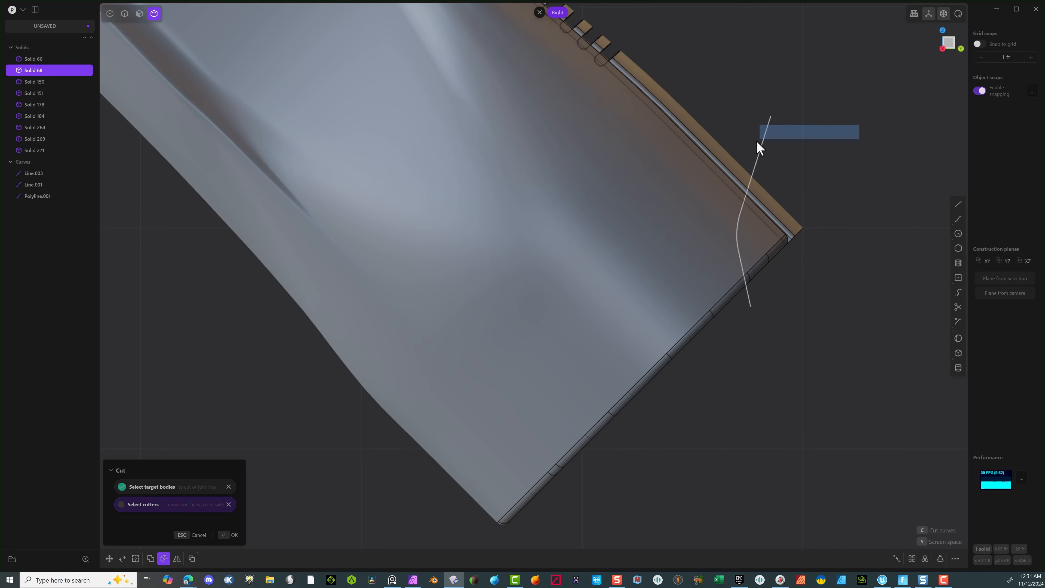
left_click(231, 535)
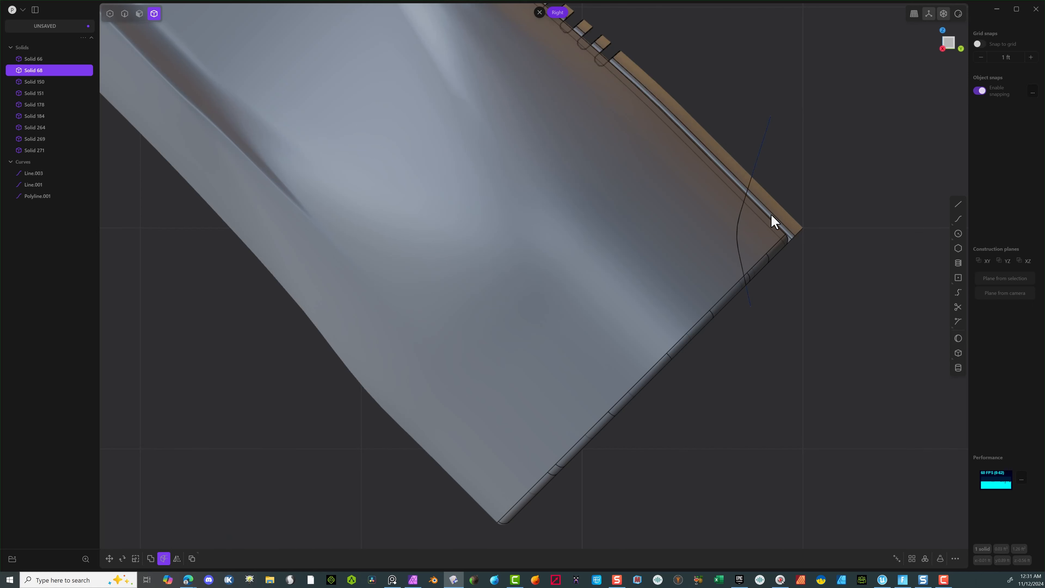
middle_click_drag(787, 207, 763, 225)
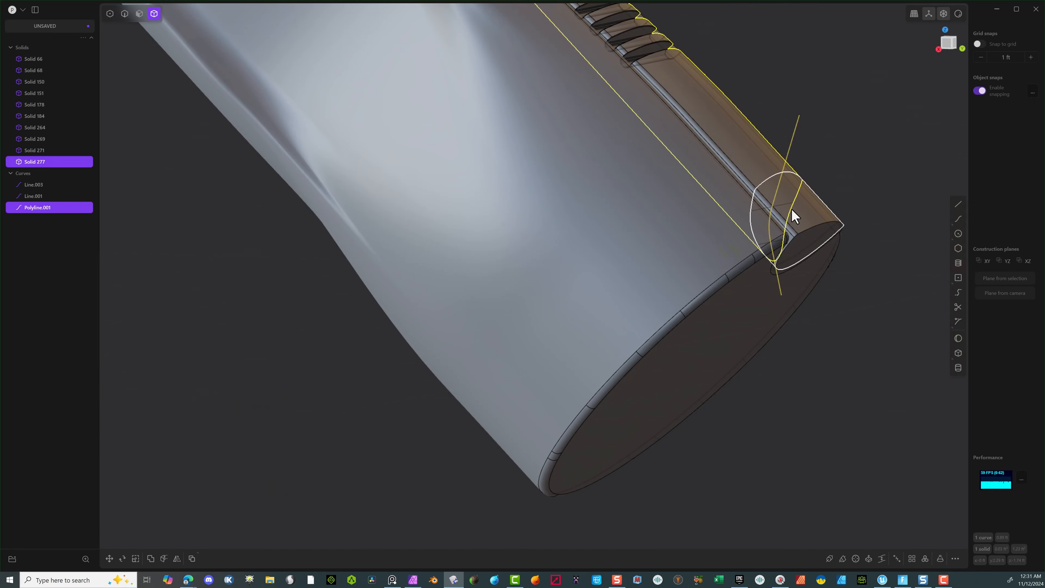
left_click(792, 210)
key("Delete")
middle_click_drag(643, 165, 583, 165)
scroll(759, 199, "up", 3)
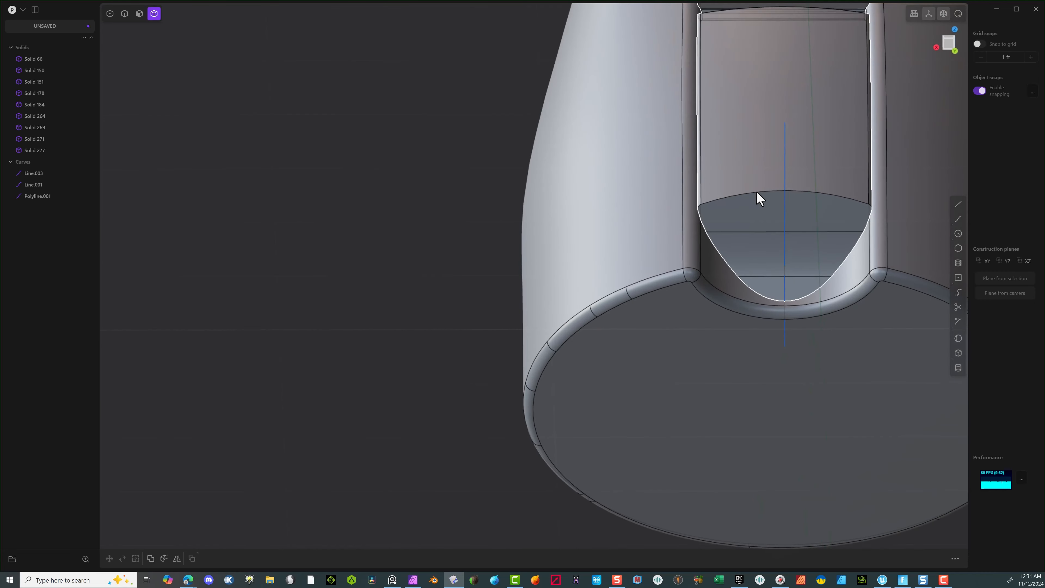
left_click(124, 13)
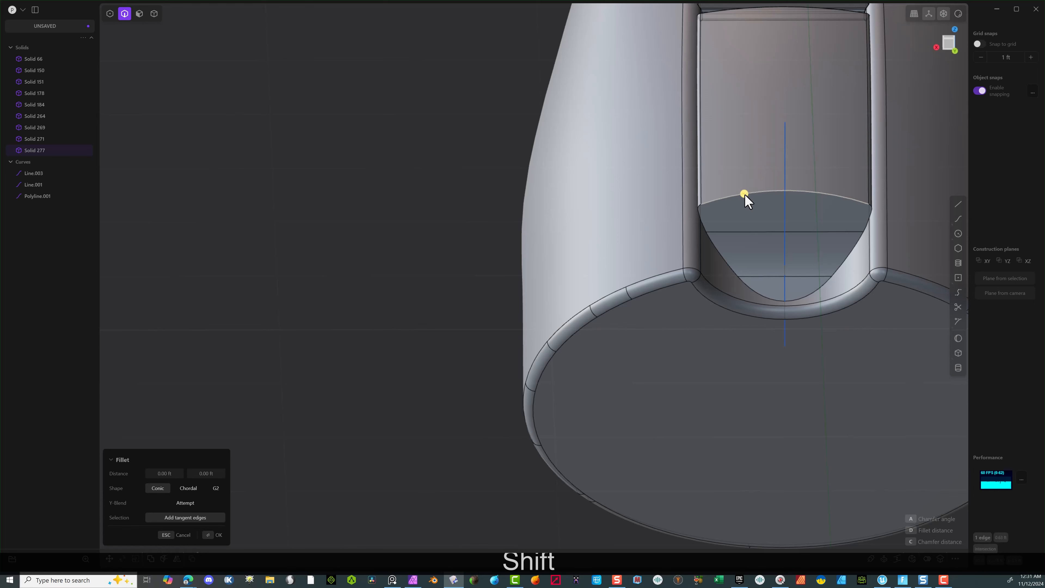
key("alt")
scroll(703, 282, "up", 3)
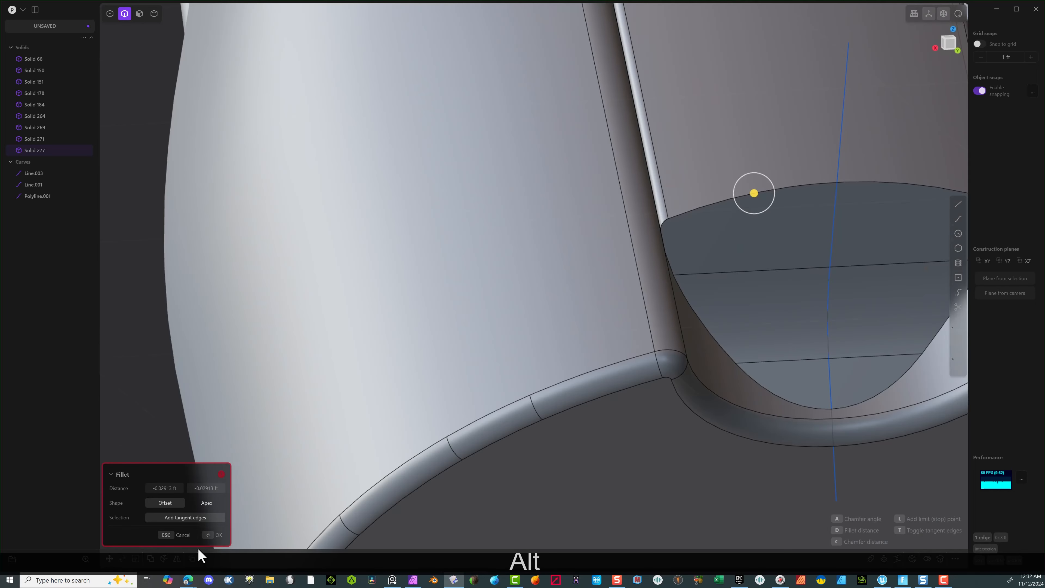
left_click(184, 536)
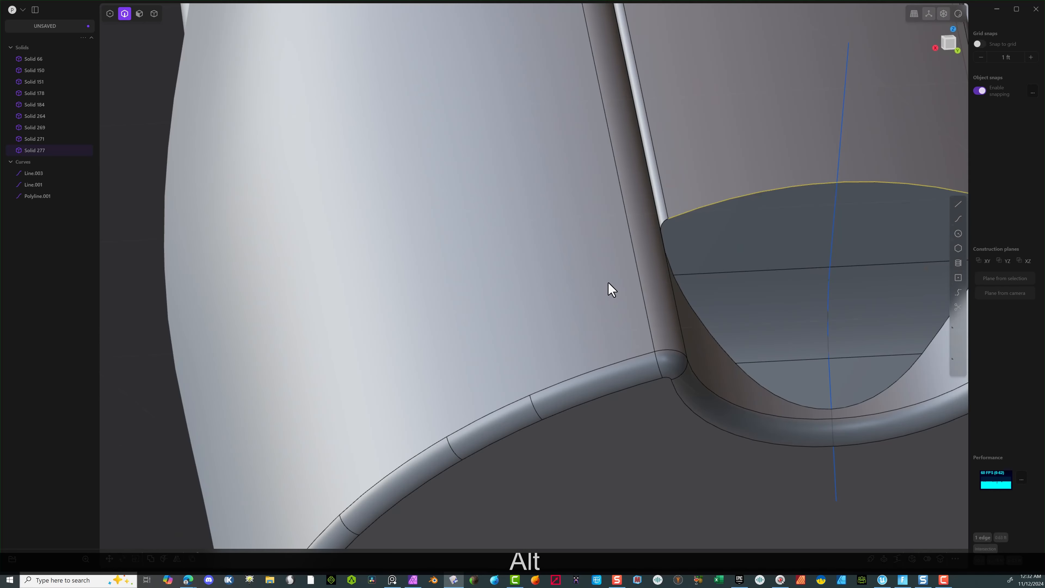
Step: Fillet the edge loop around the inset strip's newly cut end face by about 0.012 ft
left_click(746, 197)
key("b")
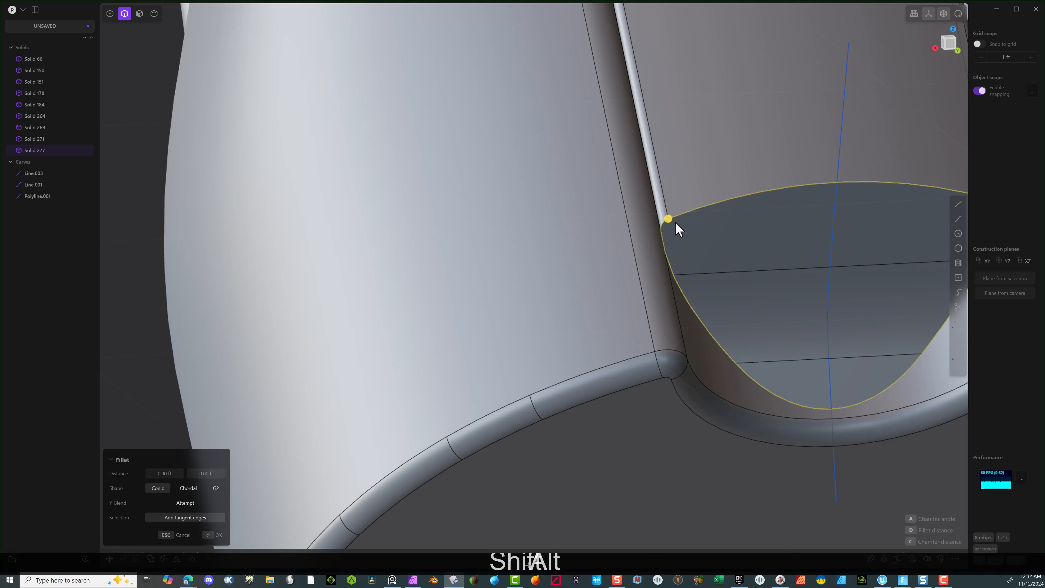
left_click_drag(676, 222, 681, 209)
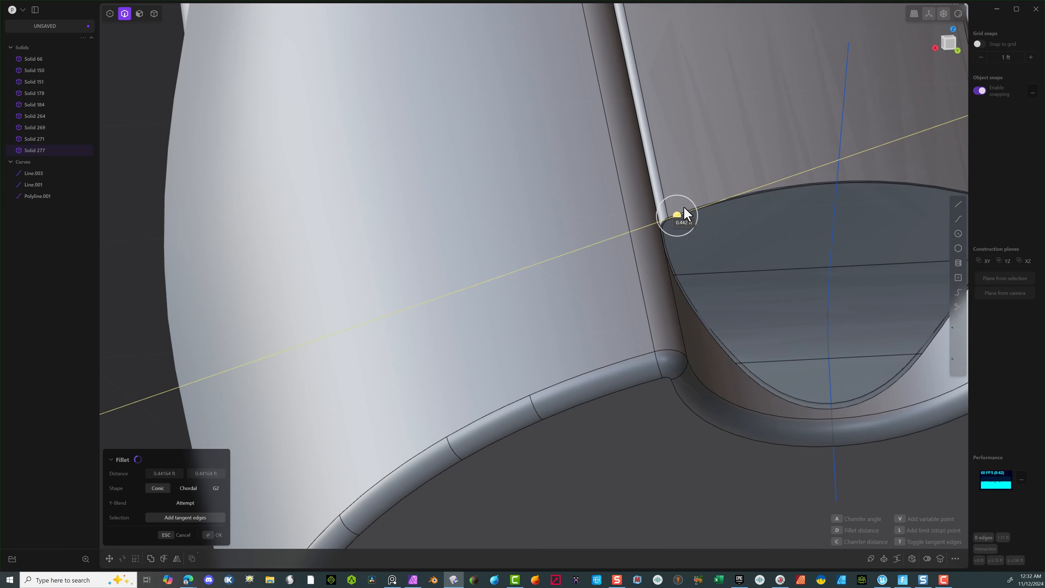
mouse_move(679, 220)
left_mouse_down()
mouse_move(663, 230)
mouse_move(678, 233)
left_mouse_up()
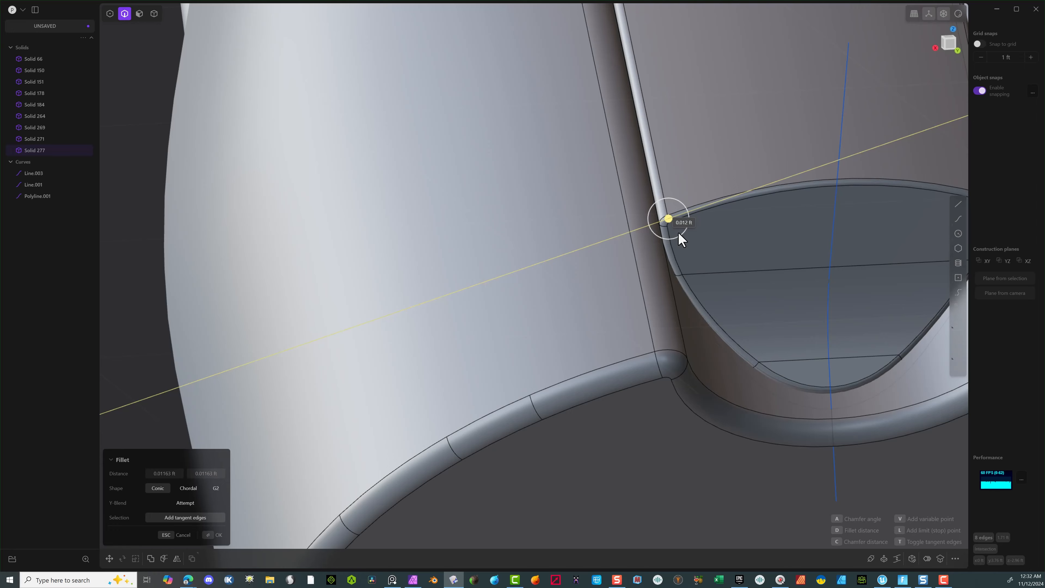
middle_click_drag(679, 233, 710, 208)
left_click(139, 18)
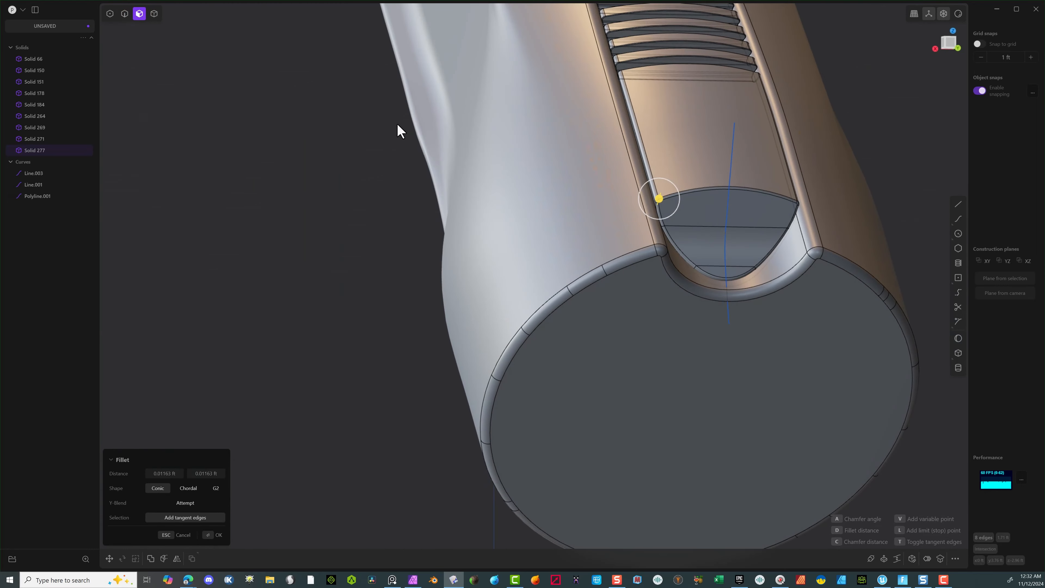
scroll(398, 128, "down", 3)
scroll(868, 157, "up", 10)
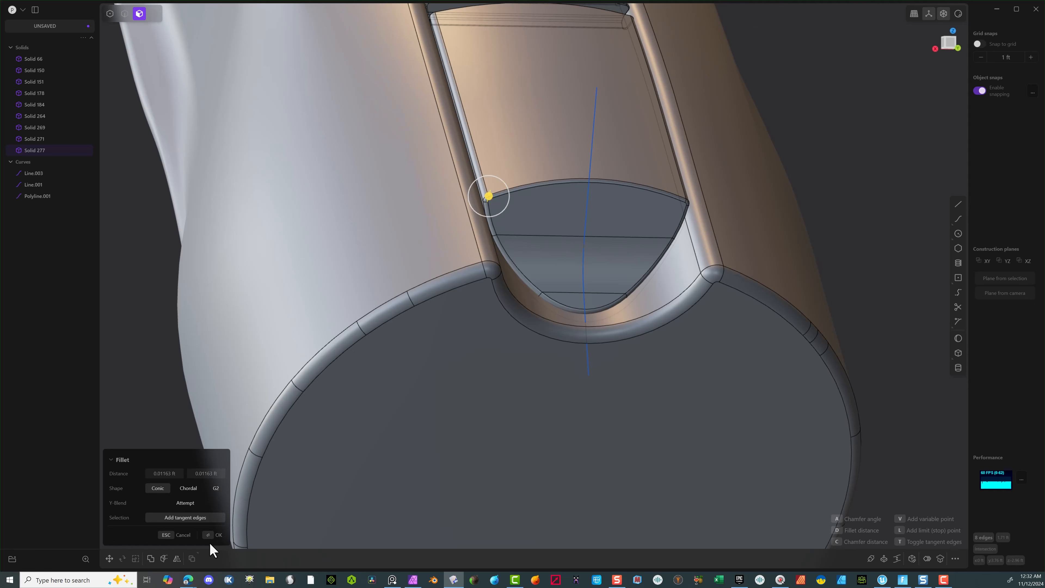
left_click(207, 542)
scroll(528, 297, "up", 3)
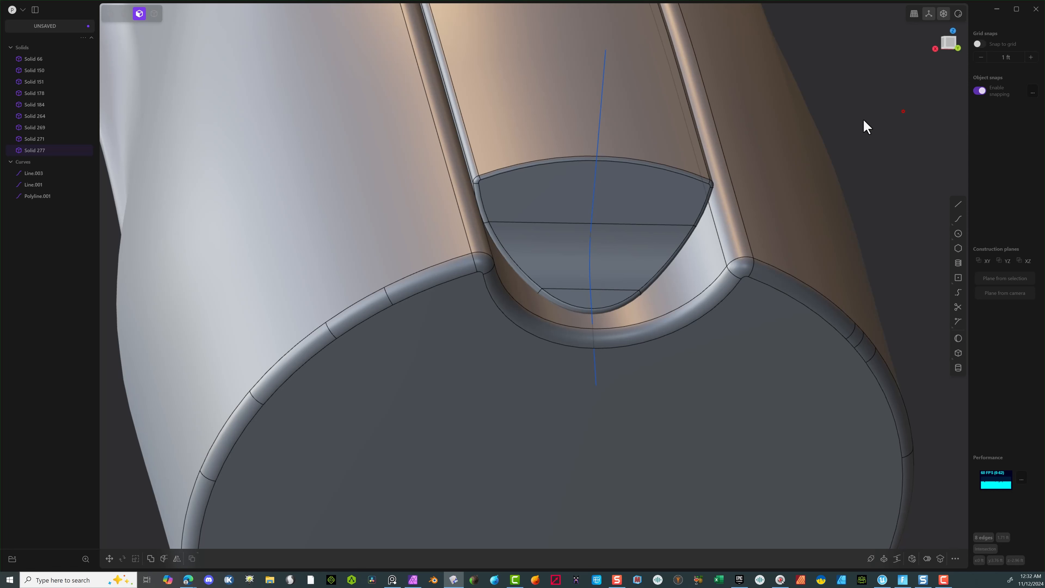
Step: Duplicate the inset strip's three cut end faces as a sheet and scale it uniformly to about 0.849
left_click(607, 208)
left_click(631, 247, "shift")
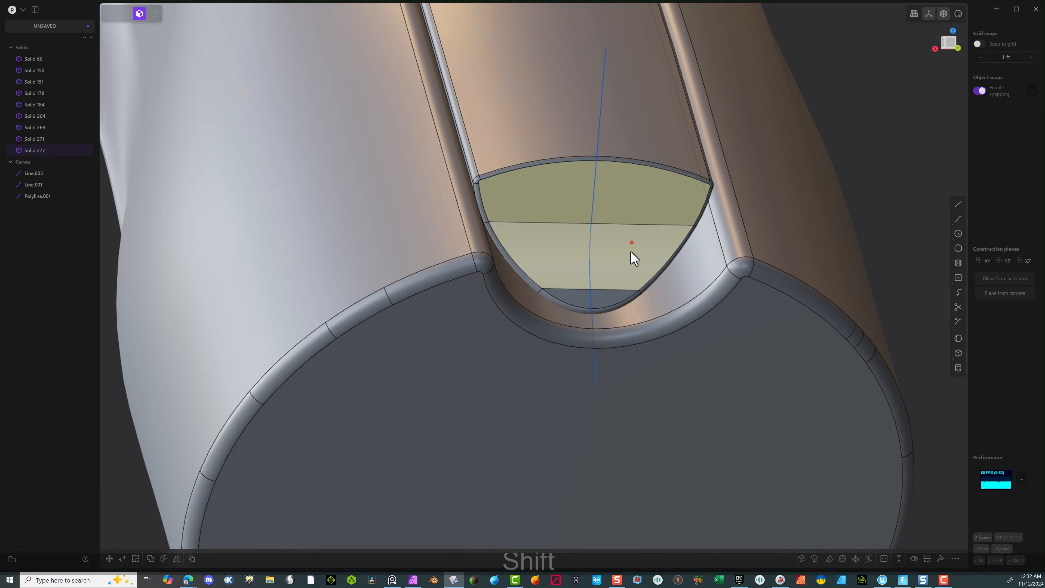
left_click(614, 302, "shift")
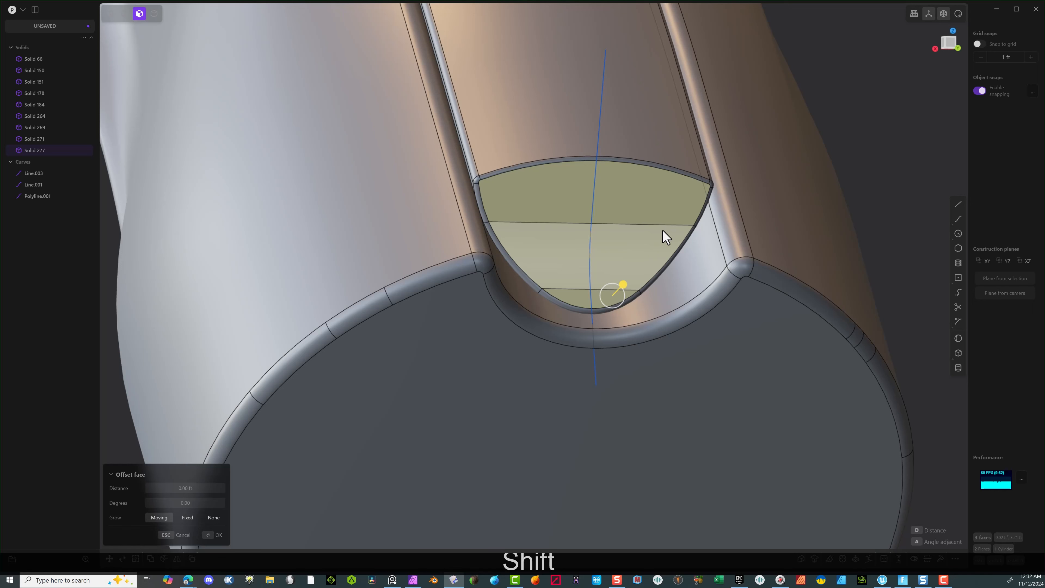
key("shift+d")
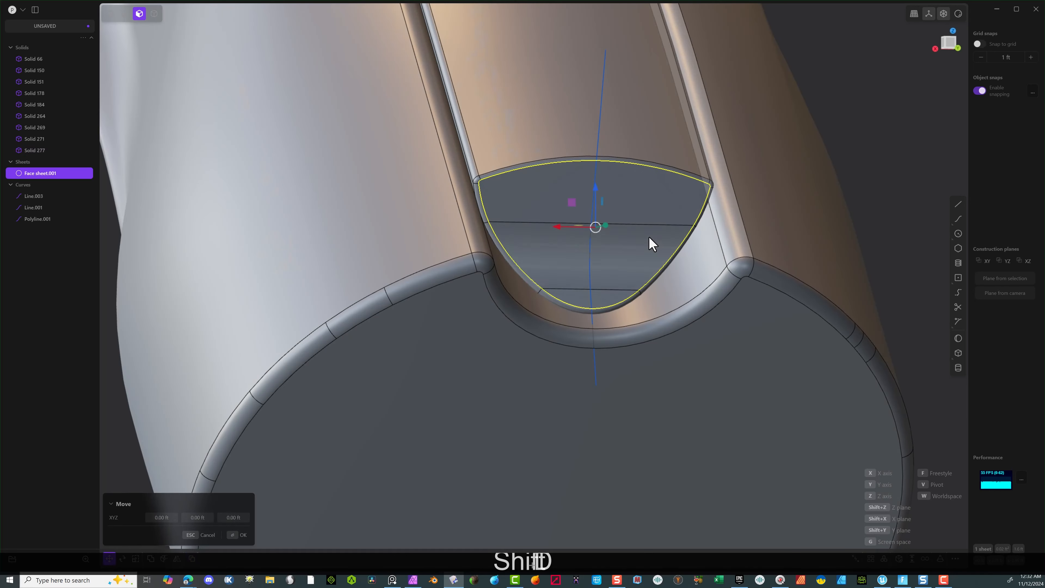
key("s")
key("s")
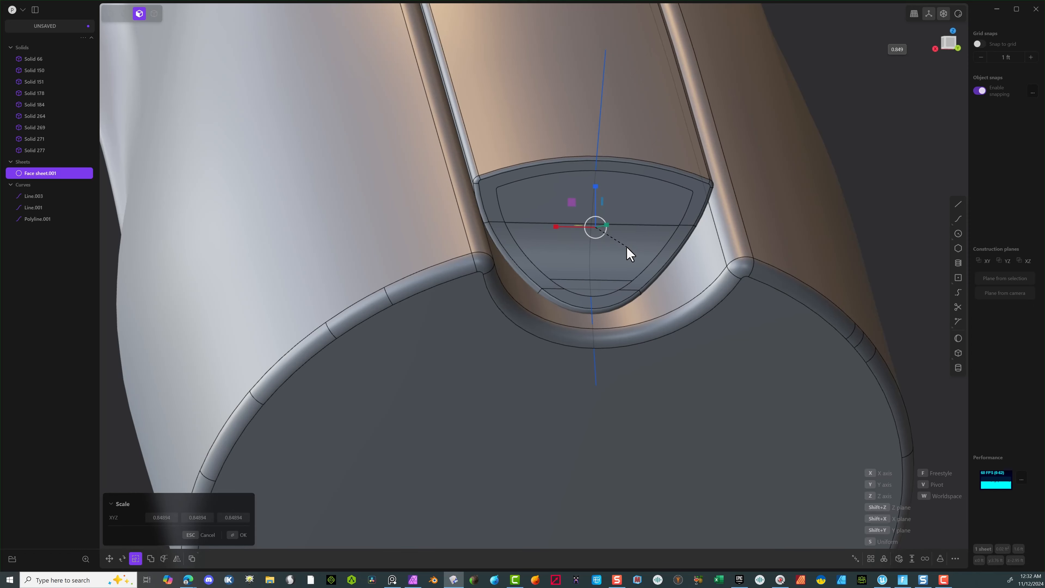
middle_click_drag(627, 248, 772, 306)
Step: Hide the inset strip and the surrounding body so the scaled face sheet is left on its own
key("g")
left_click(950, 47)
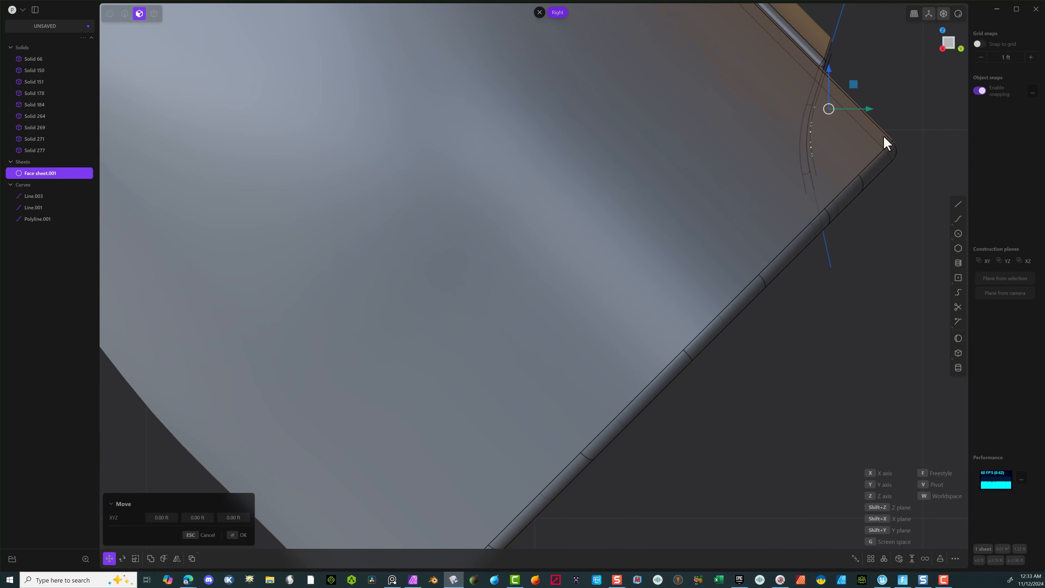
middle_click_drag(884, 135, 184, 6)
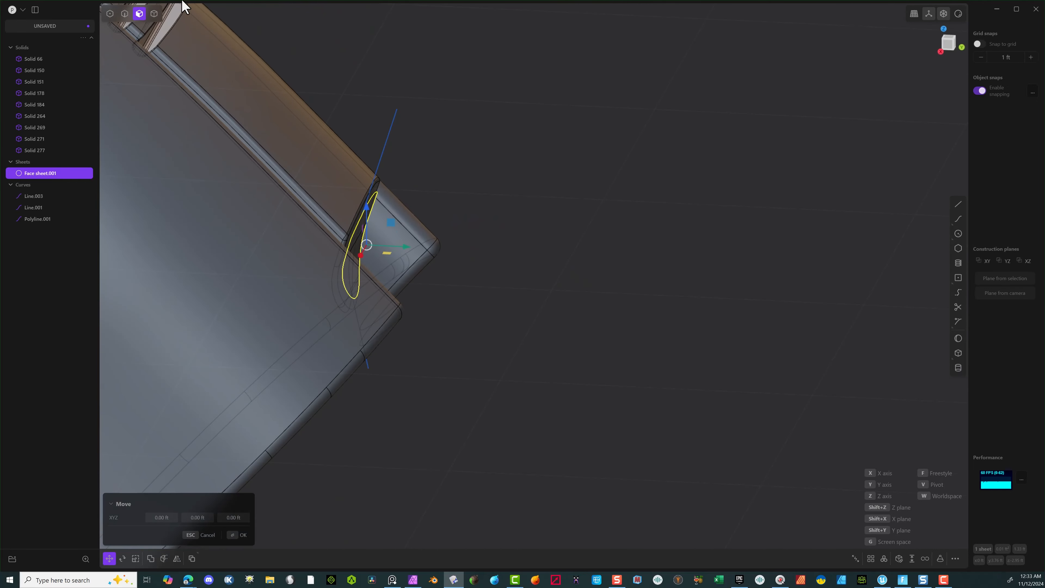
left_click(156, 13)
left_click(240, 535)
left_click_drag(294, 51, 205, 232)
key("h")
middle_click_drag(259, 206, 215, 213)
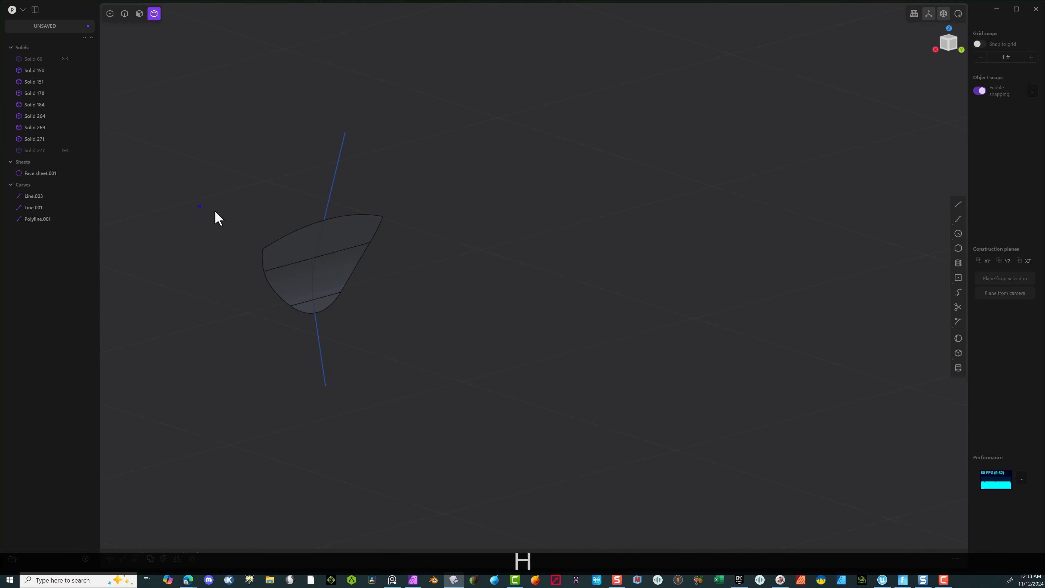
middle_click_drag(324, 252, 330, 273)
left_click(292, 305)
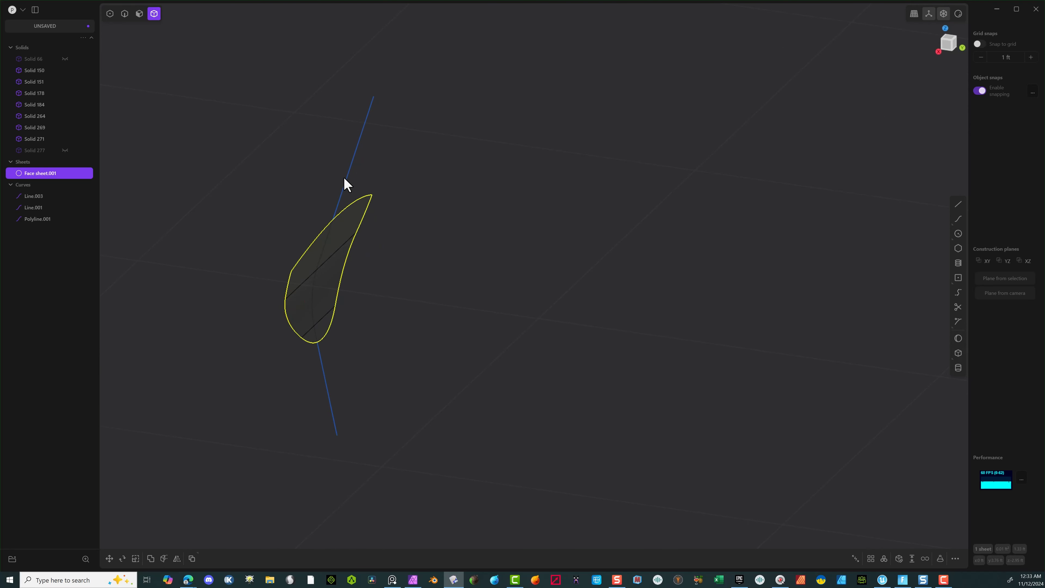
left_click(951, 46)
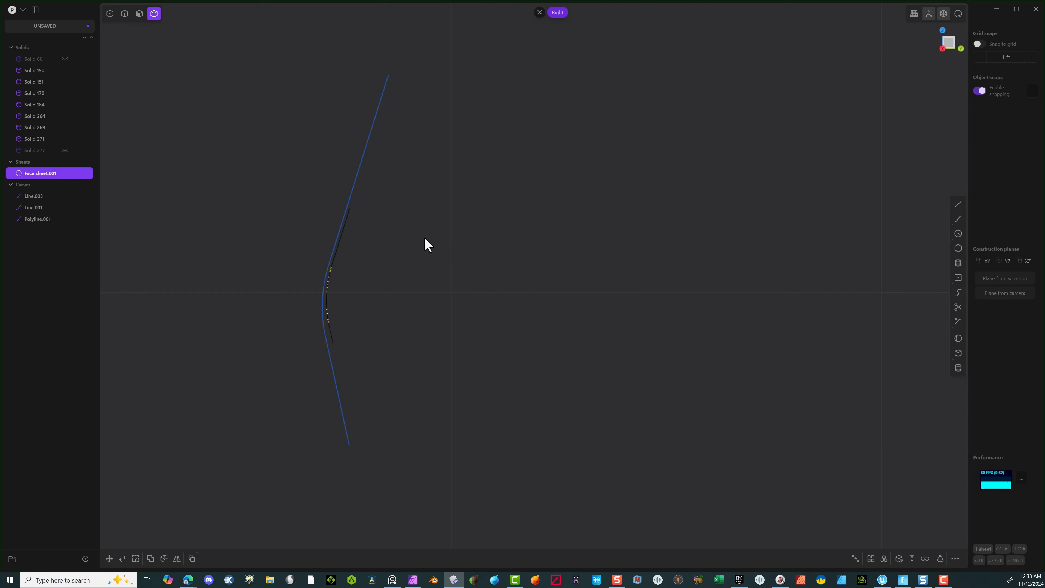
key("e")
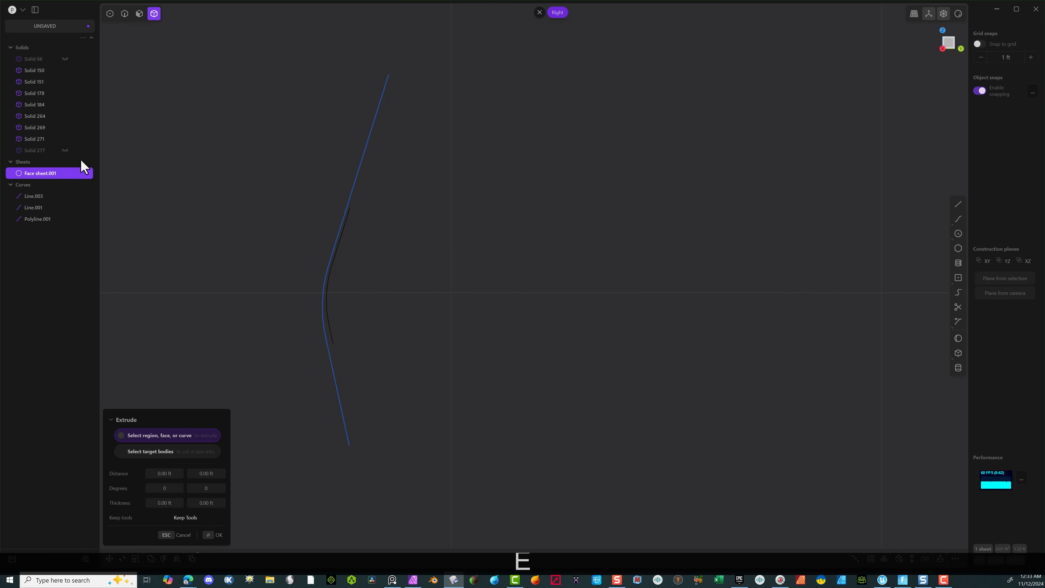
left_click(184, 535)
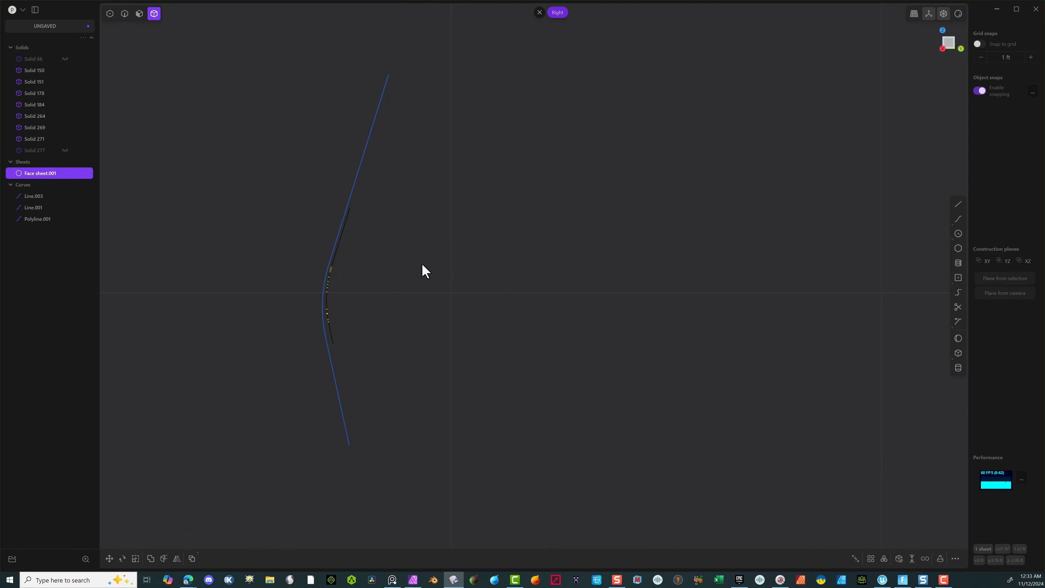
middle_click_drag(425, 270, 394, 267)
Step: With the inset strip shown again, extrude the scaled sheet's three faces about 0.6 ft into the strip, following the direction of its side edges
left_click(139, 16)
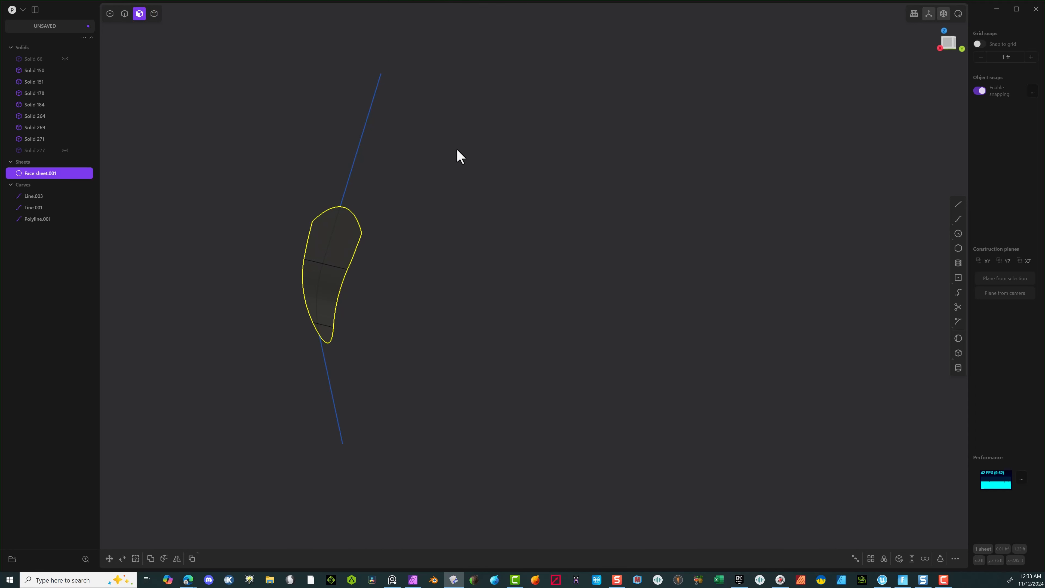
left_click_drag(457, 149, 272, 412)
key("o")
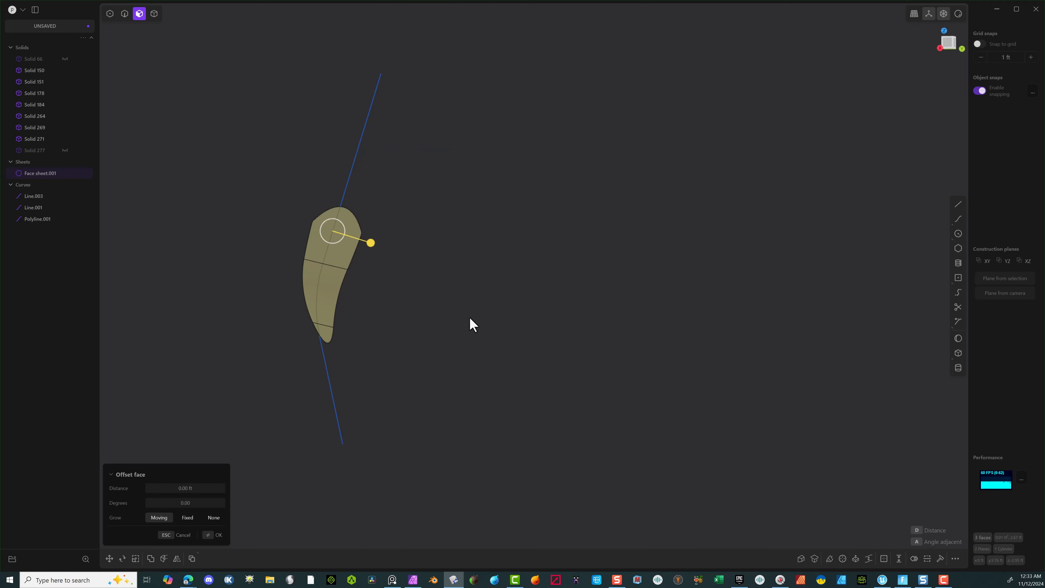
key("e")
middle_click_drag(396, 266, 369, 259)
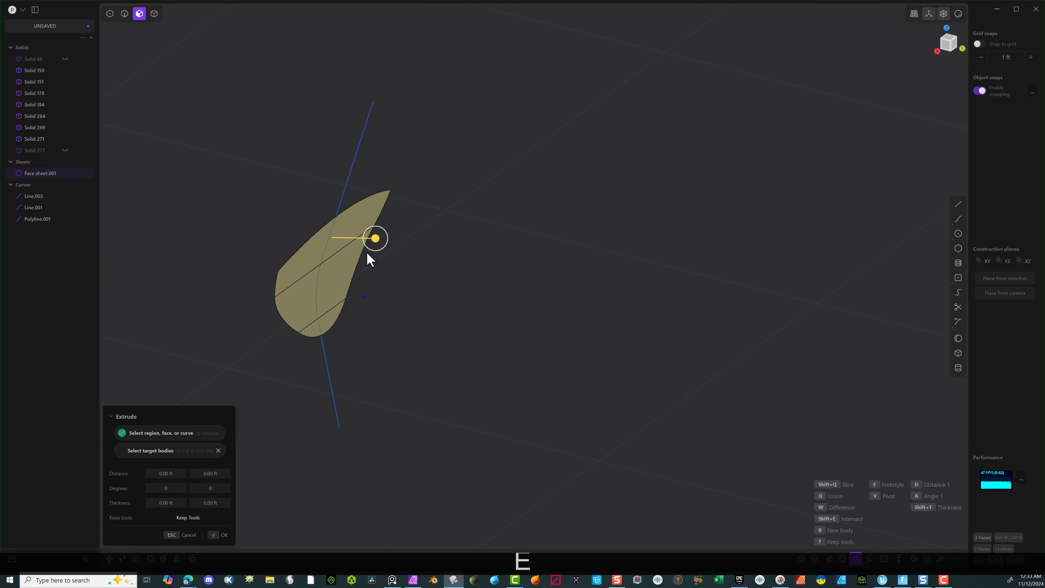
left_click_drag(375, 238, 316, 239)
middle_click_drag(452, 249, 458, 221)
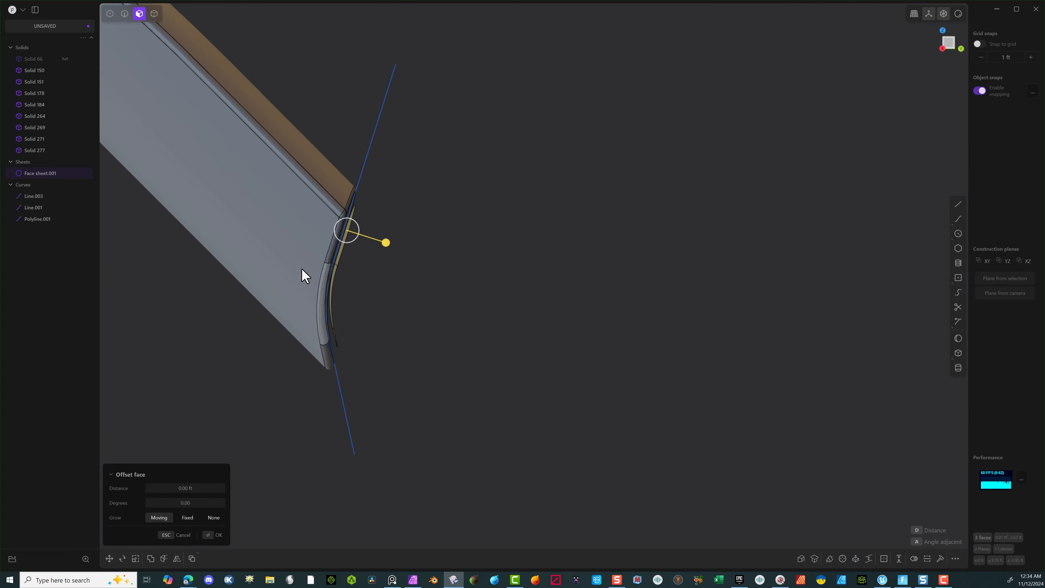
left_click(946, 44)
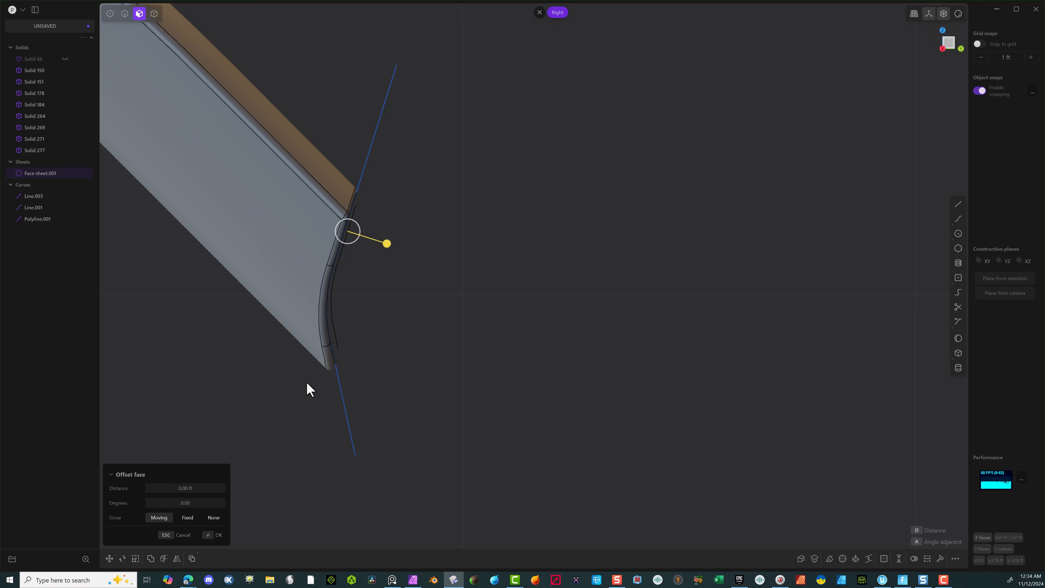
key("e")
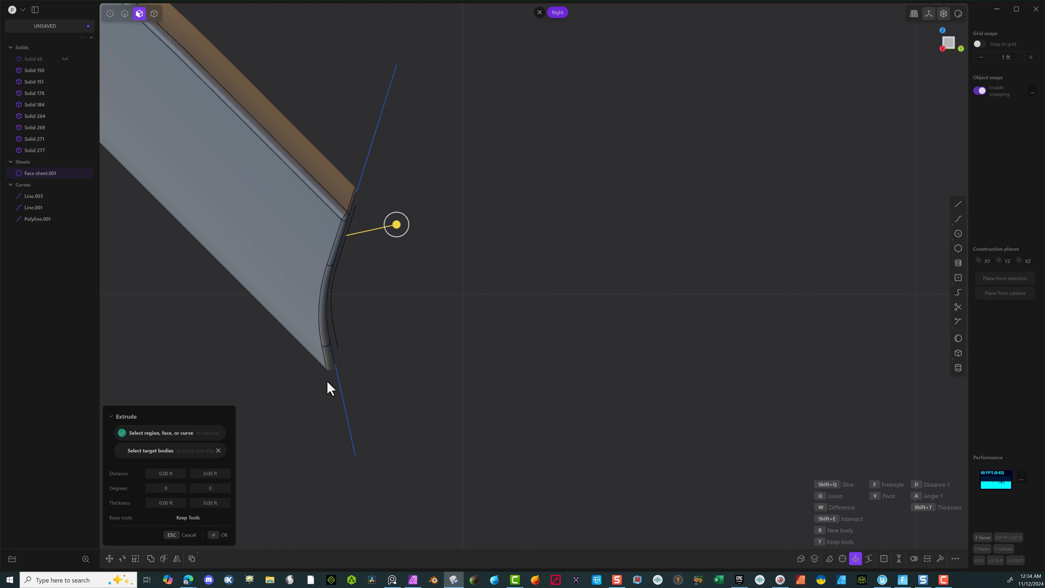
key("f")
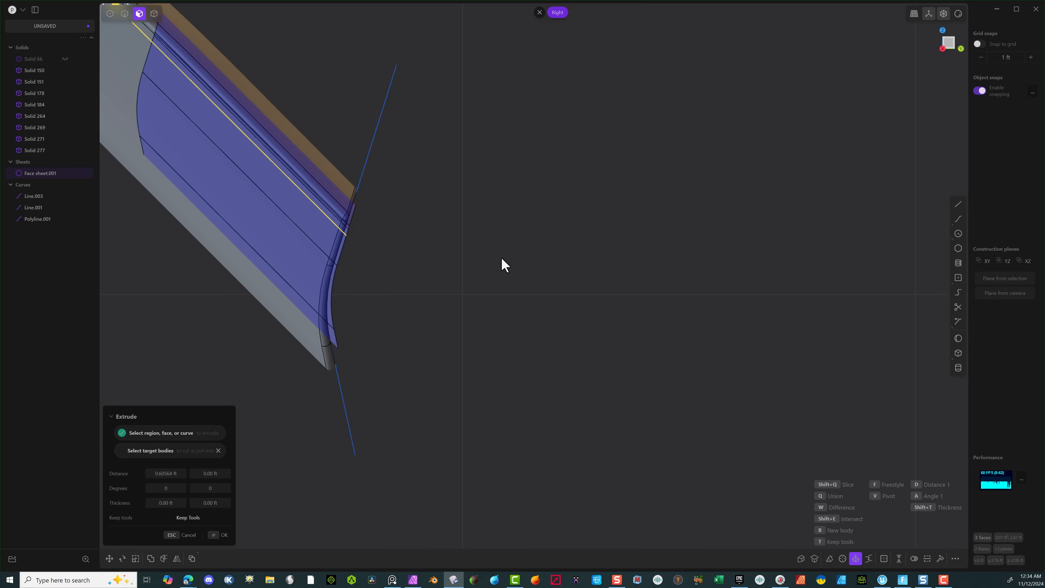
left_click(225, 534)
Step: Subtract the extruded solid from the inset strip with a Boolean difference to hollow out its lower end
middle_click_drag(555, 278, 466, 275)
scroll(392, 230, "up", 3)
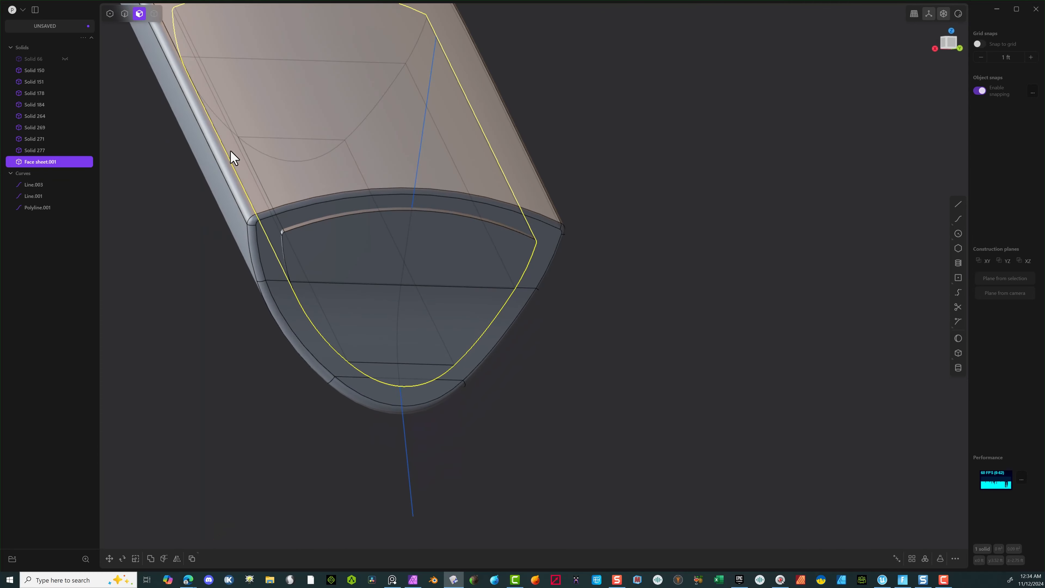
scroll(275, 213, "down", 3)
middle_click_drag(276, 213, 263, 111)
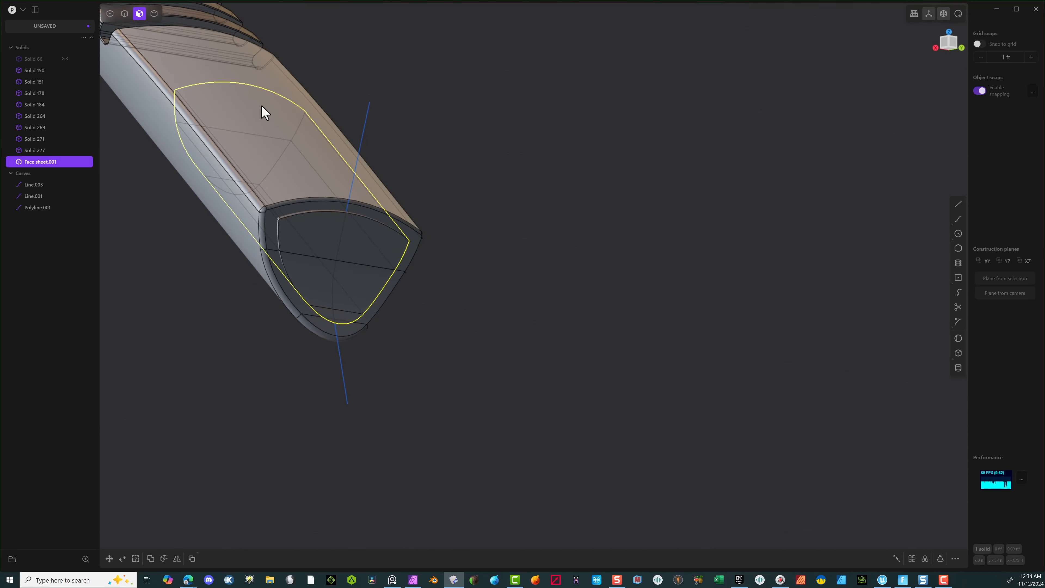
left_click(154, 14)
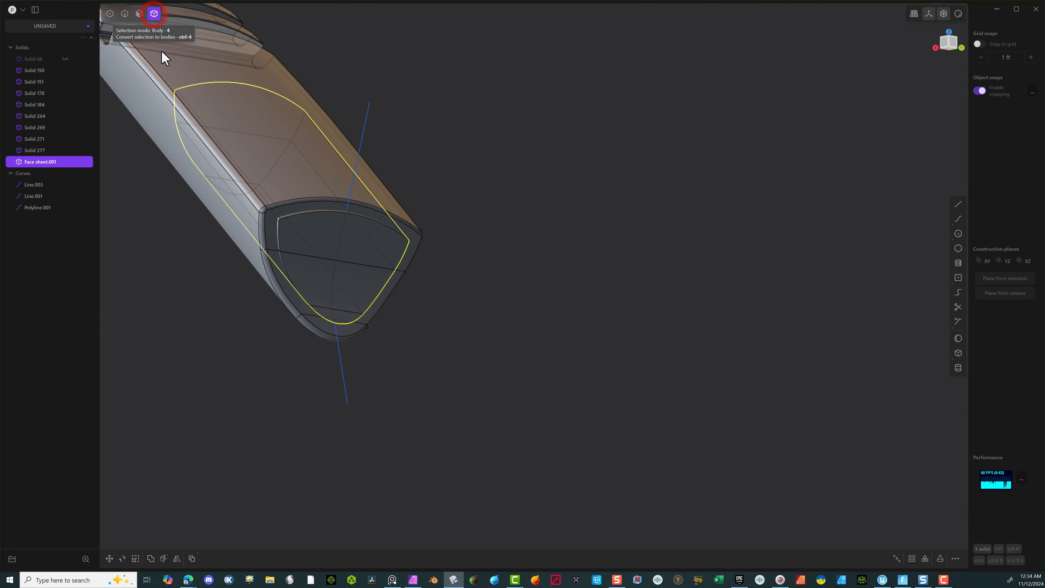
left_click(155, 69)
left_click(320, 256, "shift")
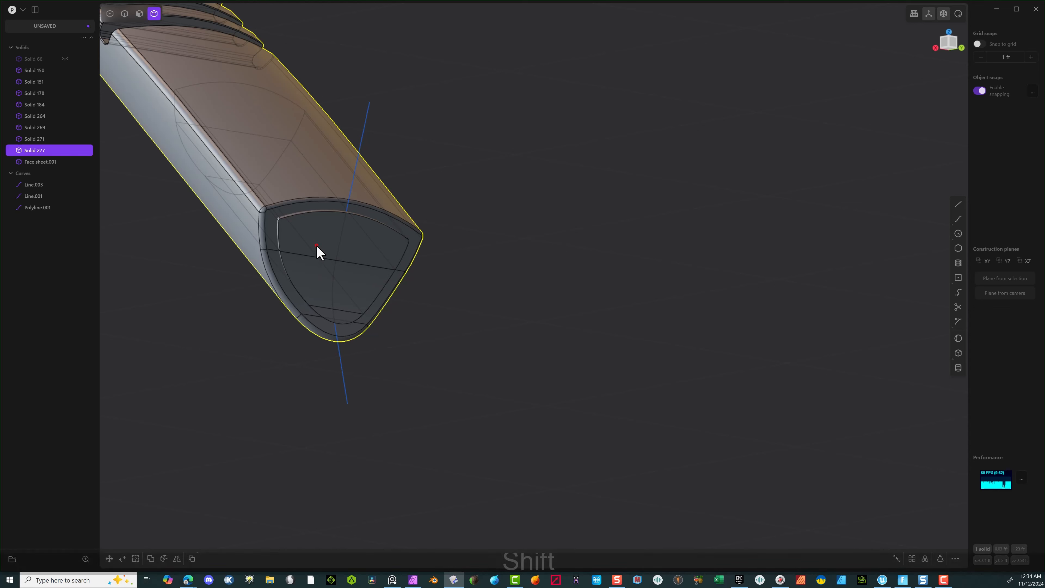
key("q")
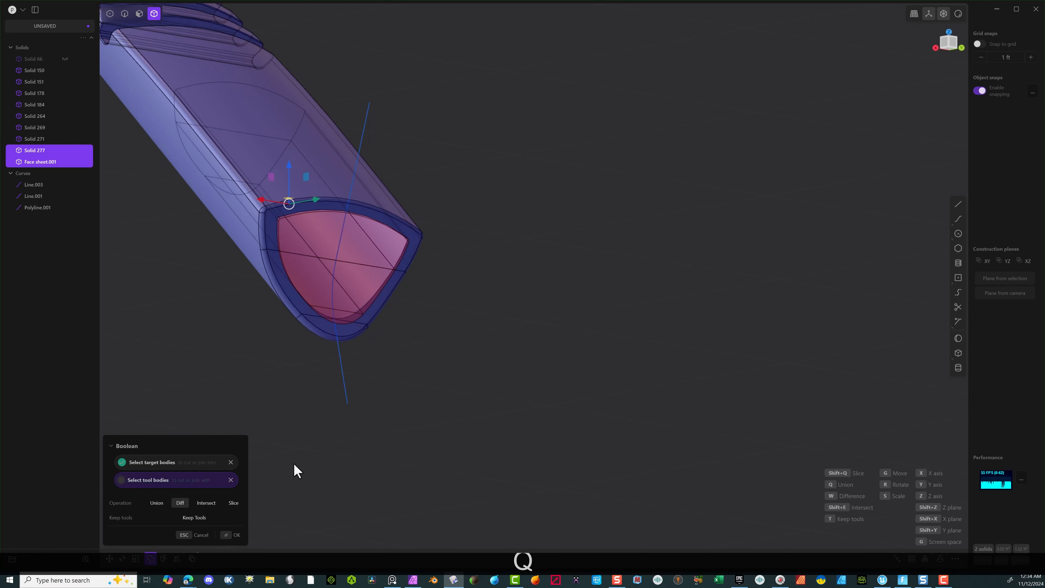
left_click(230, 538)
Step: Apply a very small fillet to the inner rim edge loop of the opening in the strip's lower end
middle_click_drag(537, 359, 430, 347)
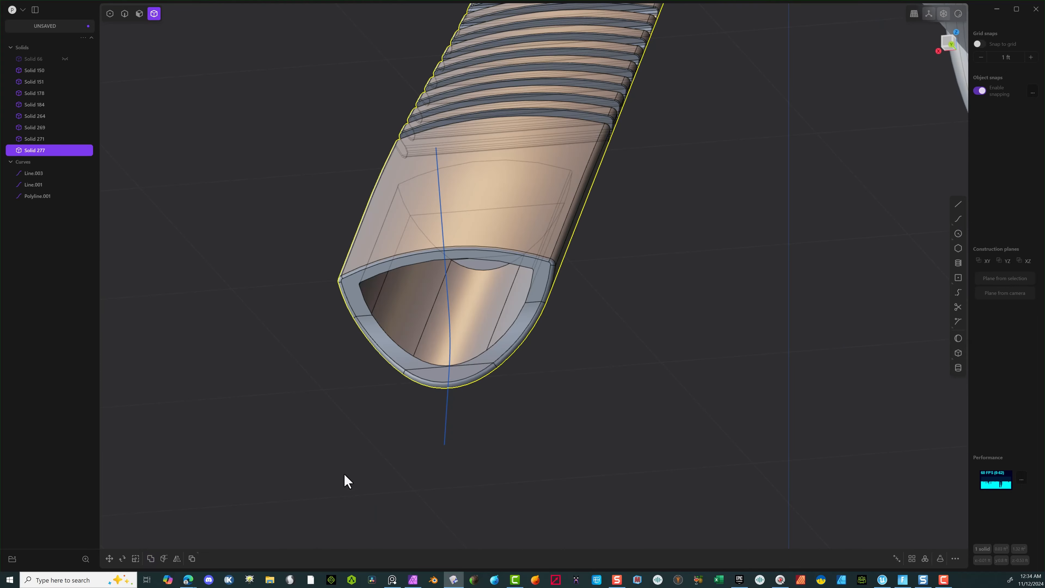
scroll(315, 436, "up", 3)
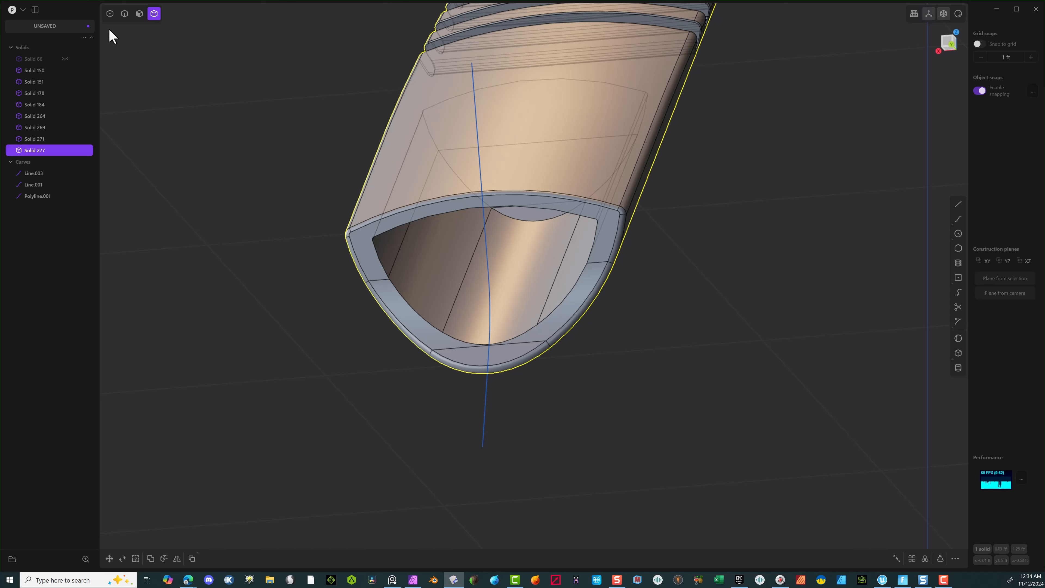
left_click(125, 14)
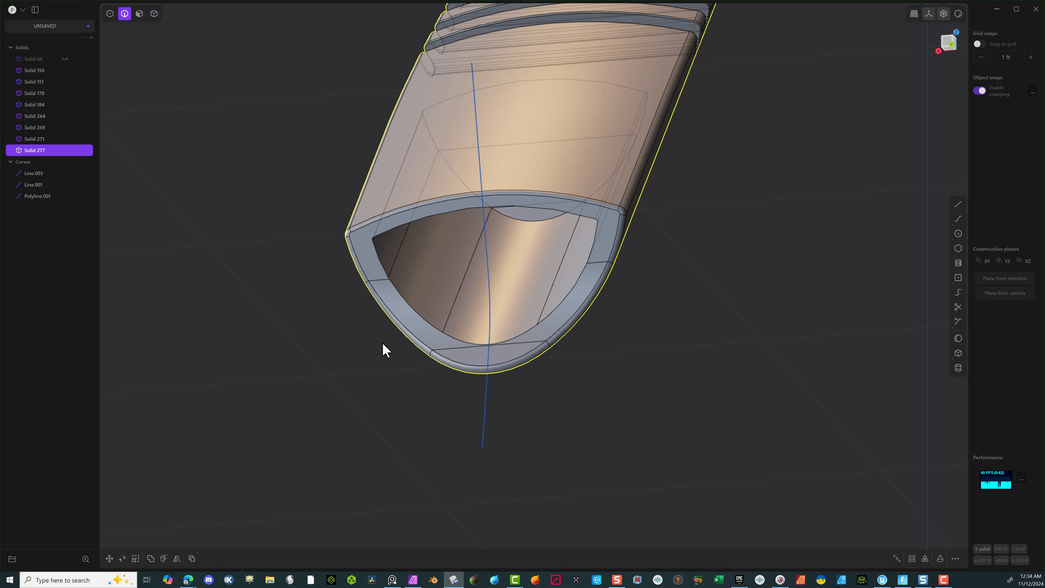
left_click(416, 303, "alt")
left_click_drag(391, 279, 396, 275)
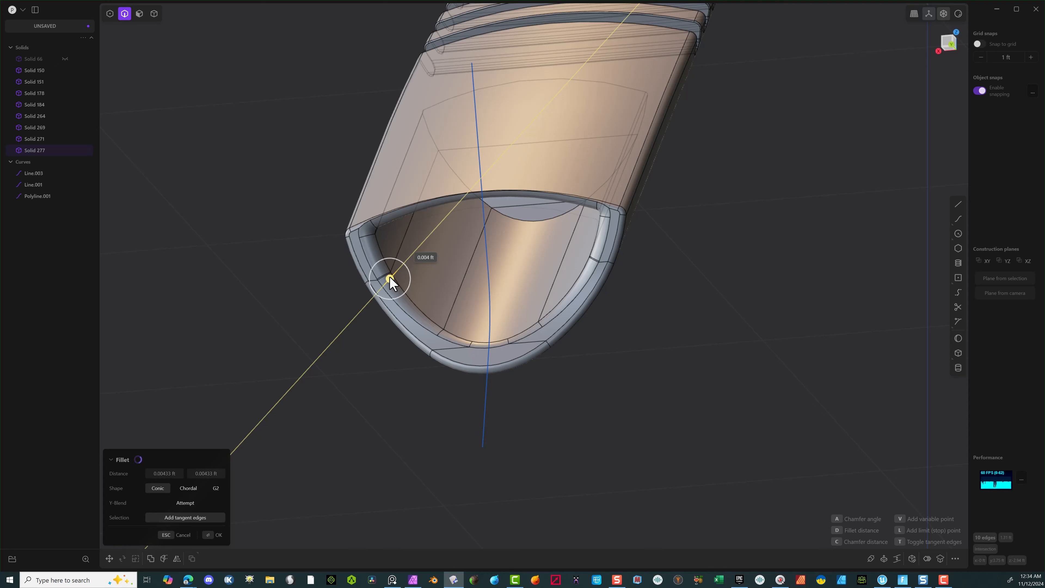
left_click_drag(391, 276, 390, 276)
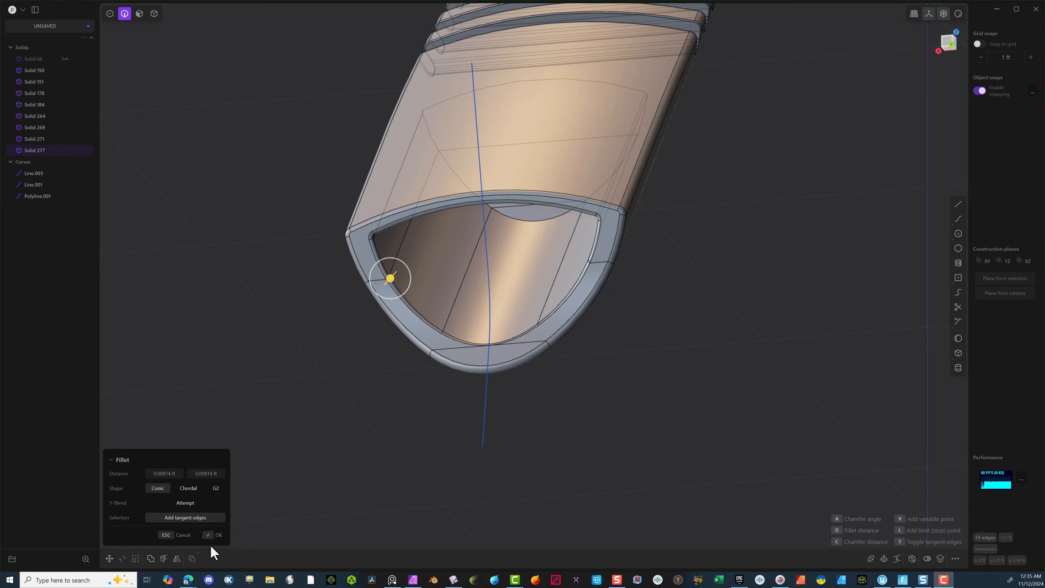
left_click(217, 535)
Step: Fillet the edge loop around the floor of the strip's hollow by about 0.006 ft
middle_click_drag(287, 397, 296, 352)
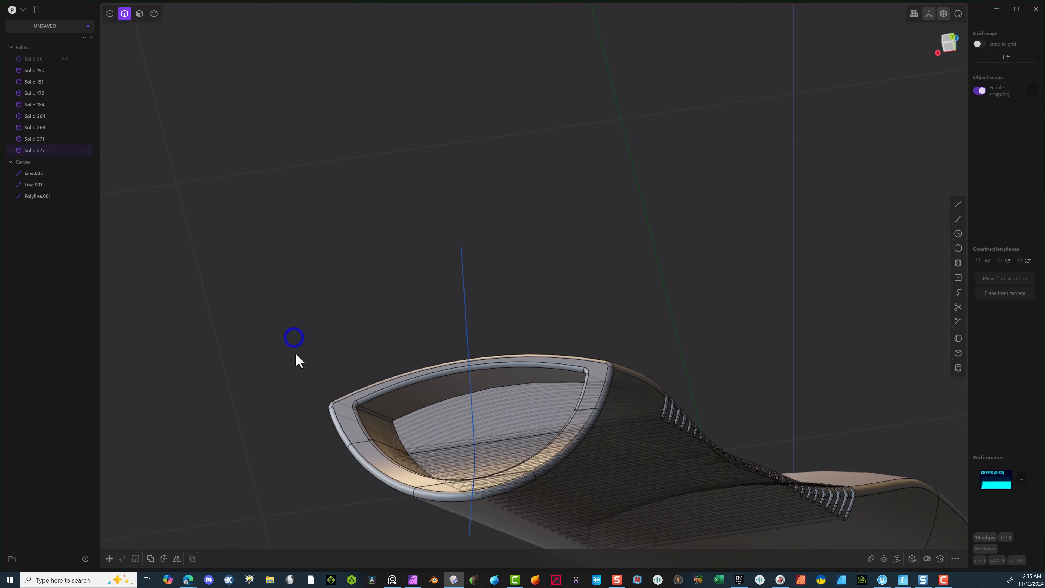
left_click(323, 421)
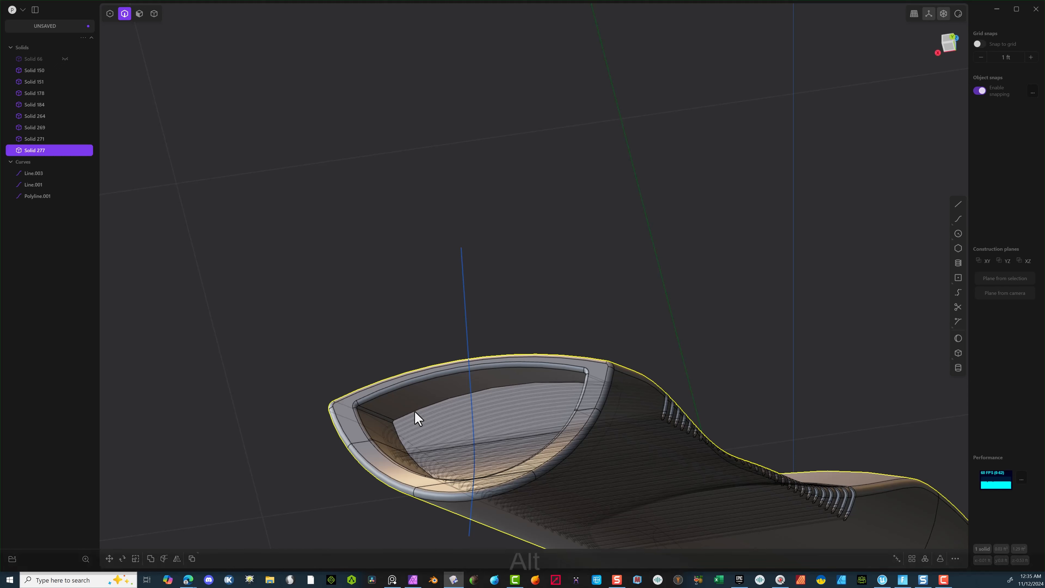
left_click(415, 412, "alt")
key("b")
left_click_drag(559, 479, 563, 478)
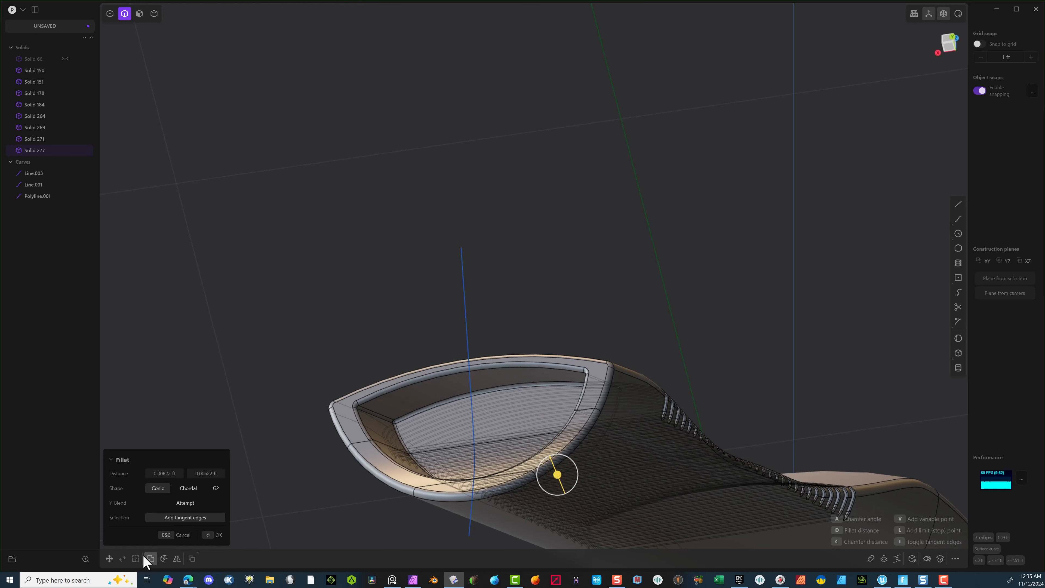
left_click(207, 536)
right_click_drag(200, 274, 263, 322)
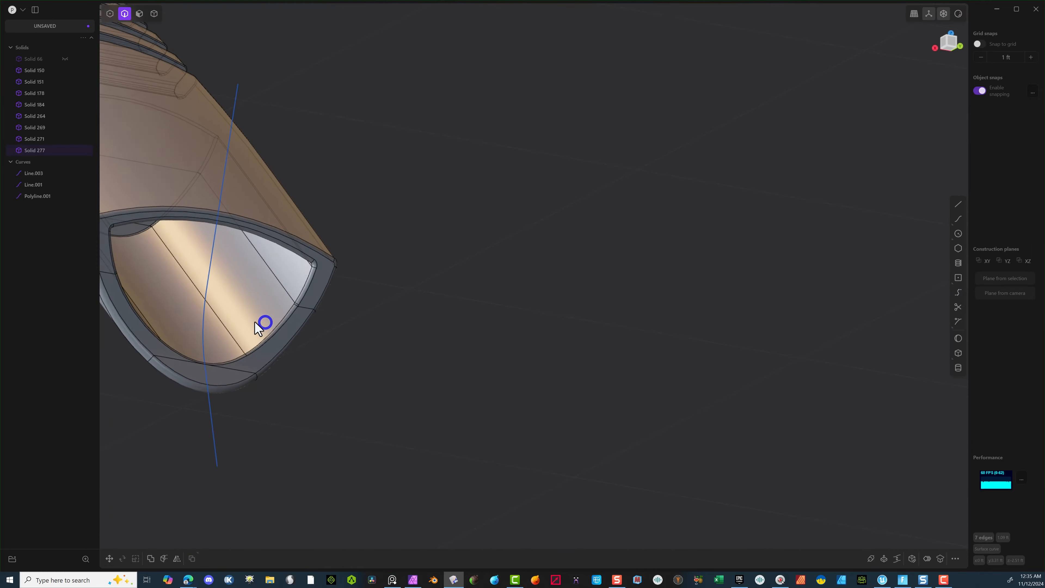
scroll(206, 304, "down", 8)
scroll(349, 260, "down", 10)
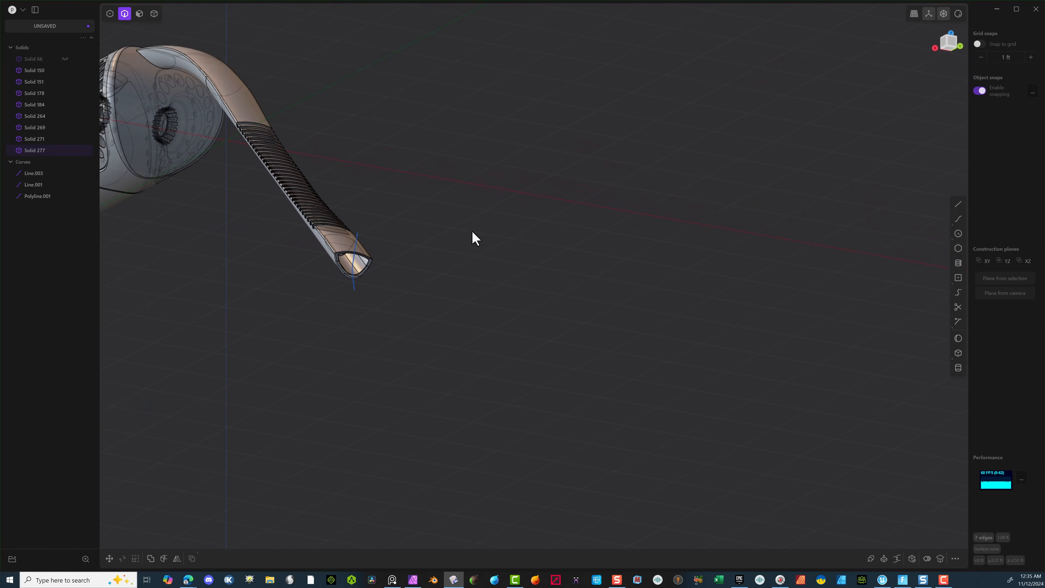
right_click_drag(472, 230, 429, 222)
left_click(217, 362)
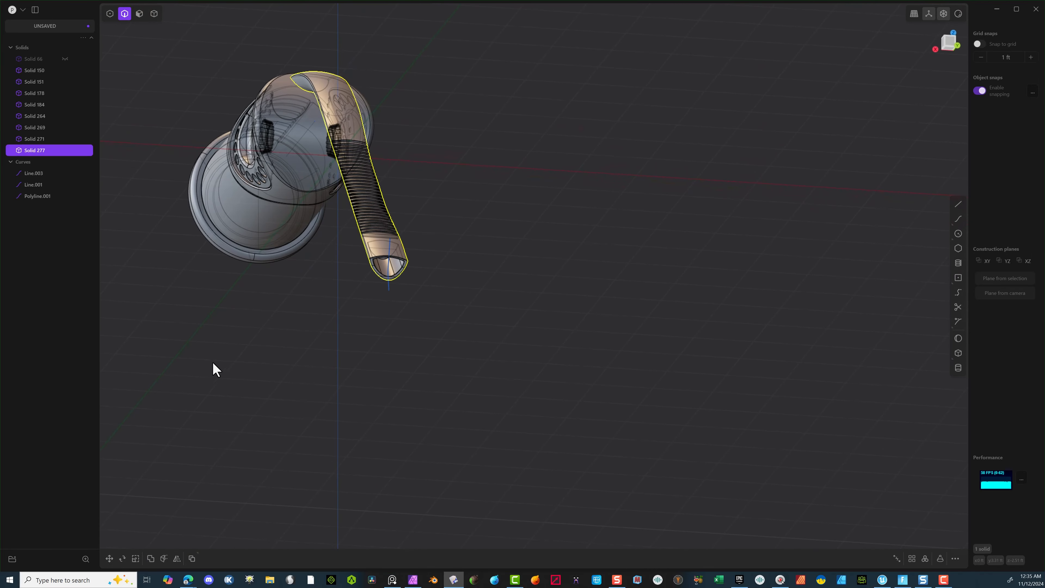
left_click(217, 362)
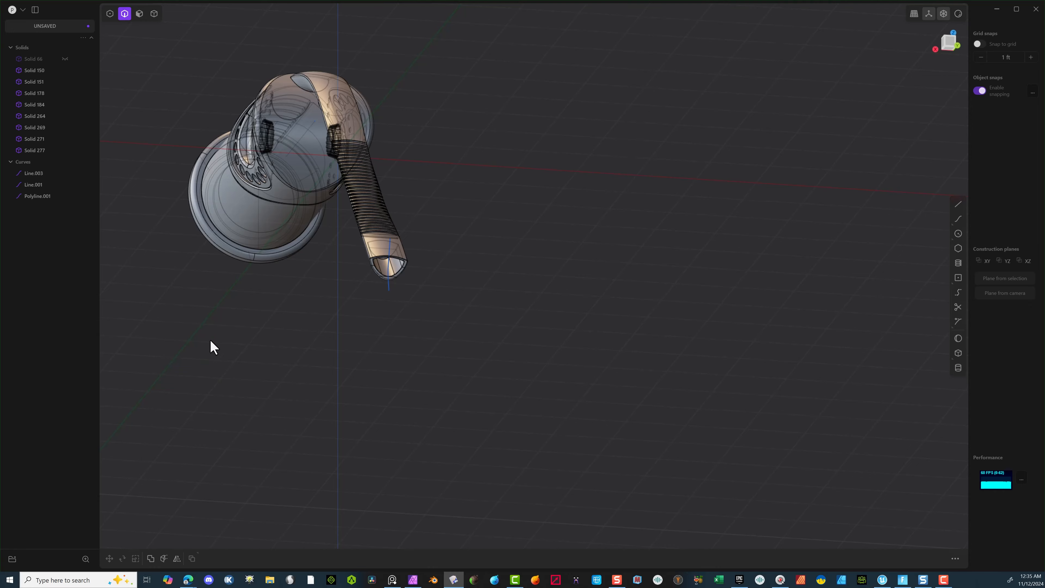
Step: Show the hidden handle body again around the inset strip's lower end
key("alt+h")
right_click_drag(225, 339, 388, 288)
scroll(350, 265, "down", 6)
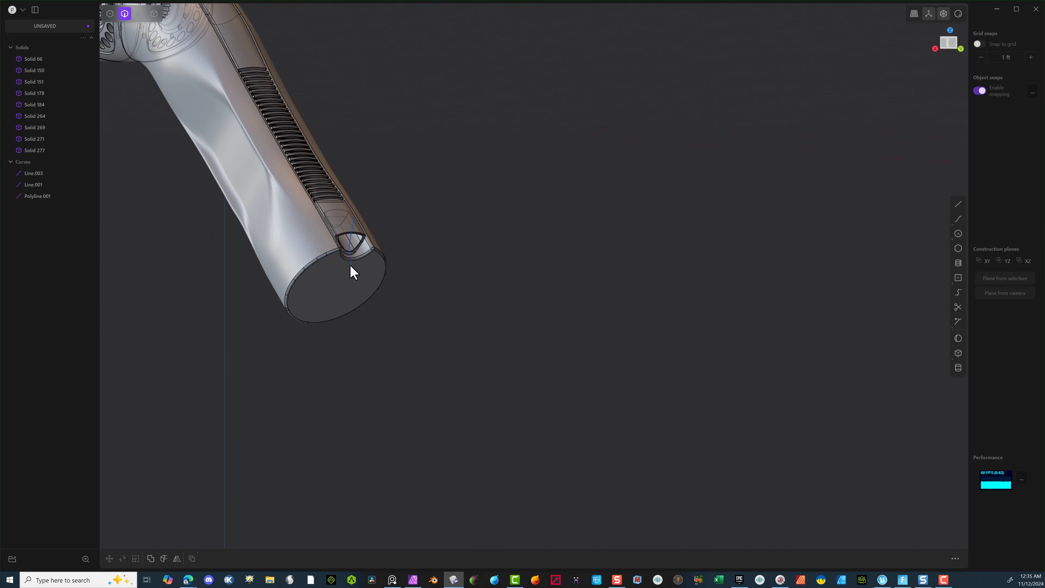
scroll(351, 267, "up", 1)
right_click_drag(328, 242, 314, 222)
scroll(314, 217, "up", 4)
right_click_drag(329, 291, 294, 248)
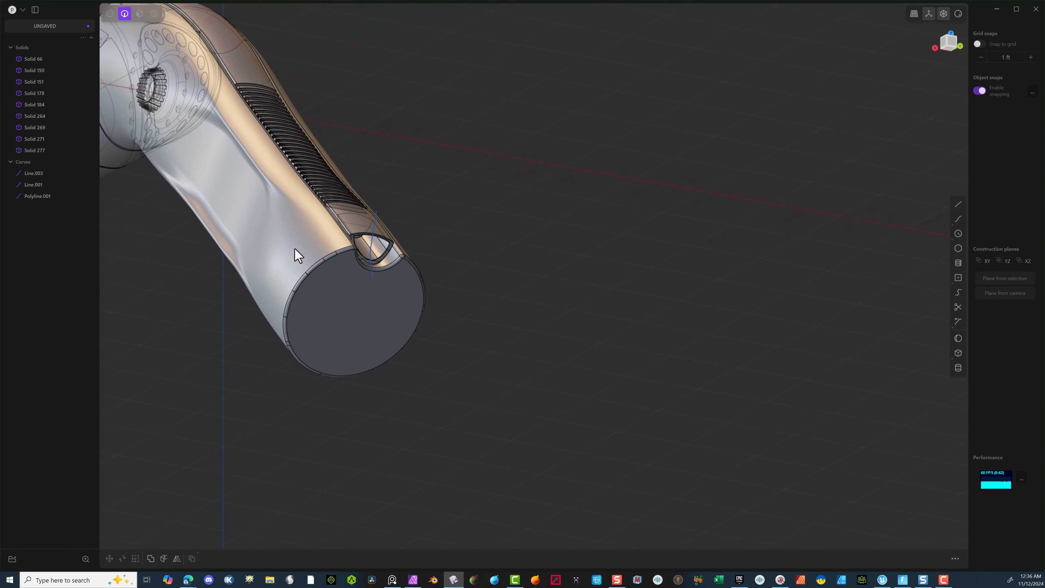
Step: Offset the handle's lower end face boundary inward by about 0.094 ft to imprint an inner outline
left_click(139, 14)
left_click(369, 306)
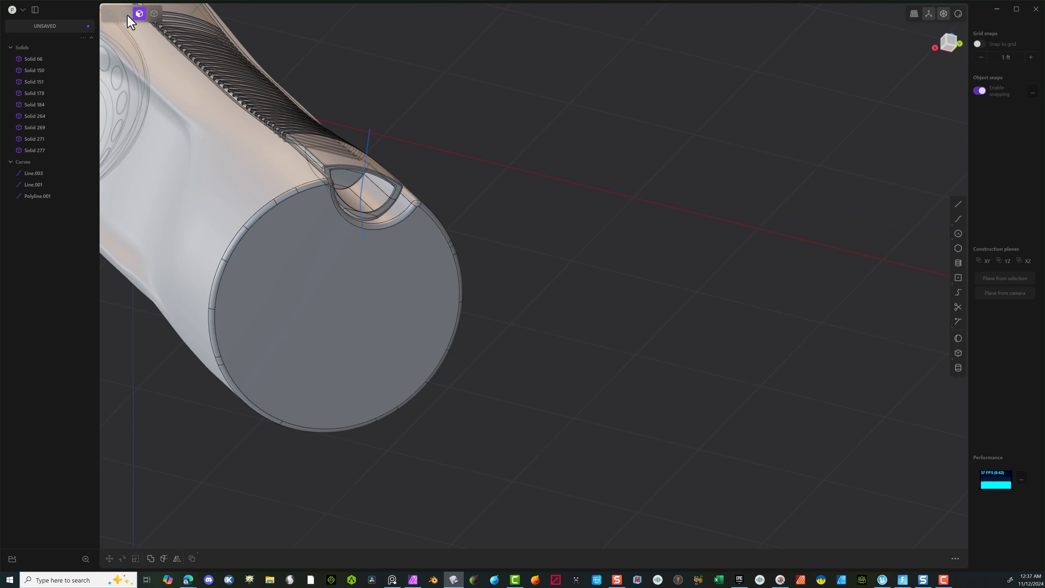
left_click(125, 14)
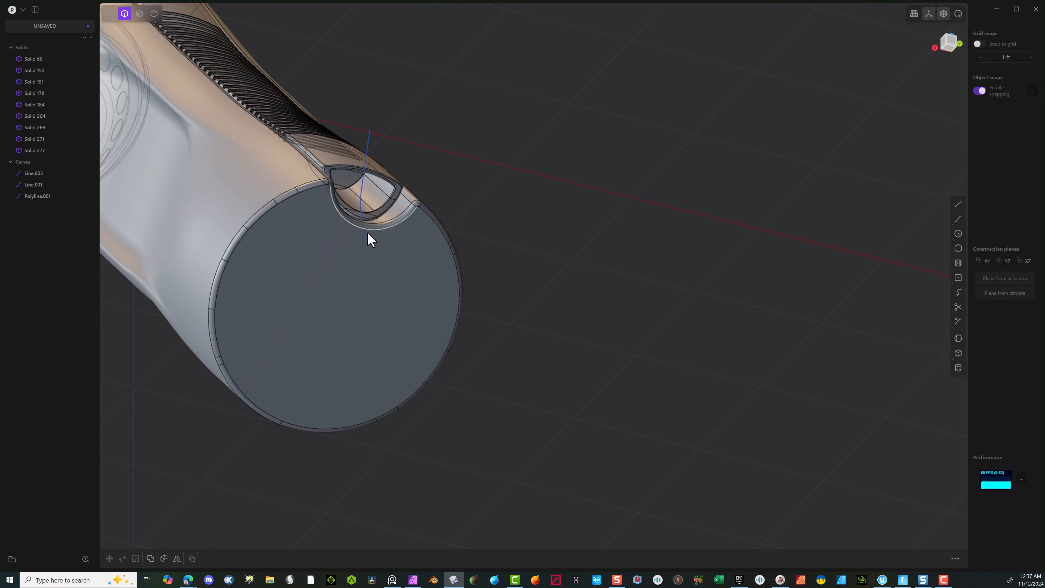
left_click(367, 234, "alt")
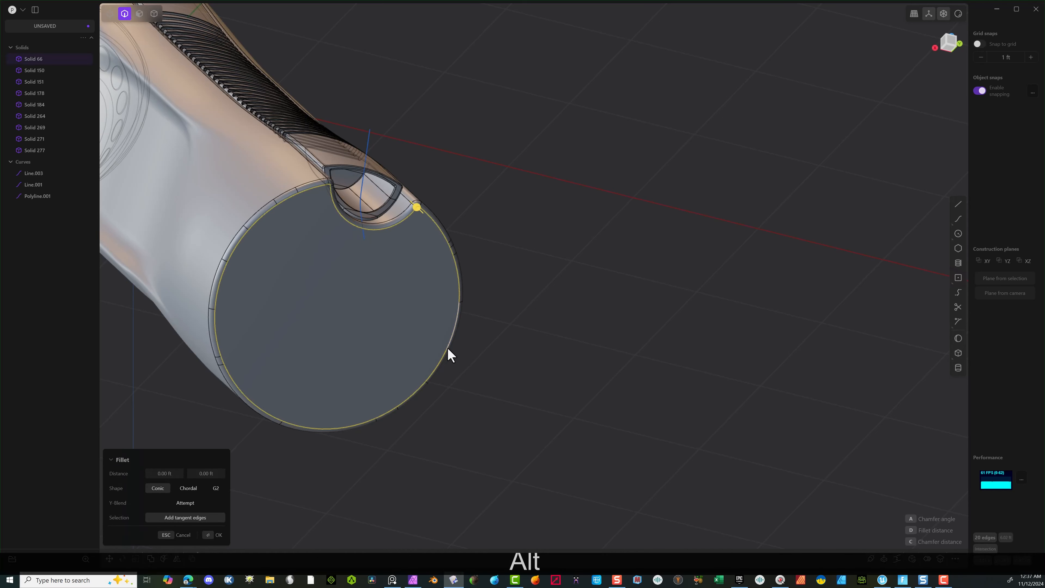
key("o")
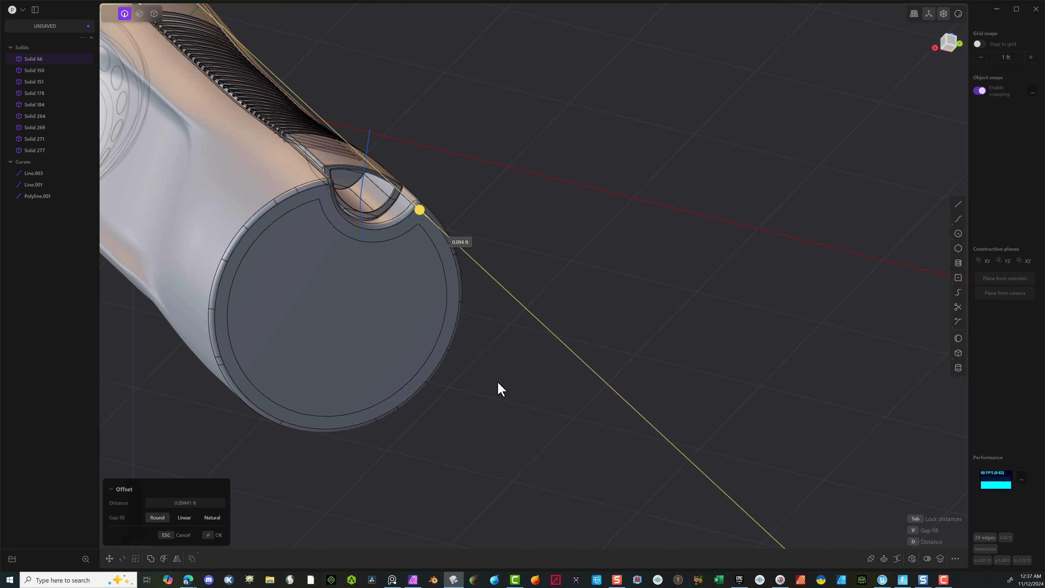
left_click(212, 535)
scroll(327, 226, "up", 5)
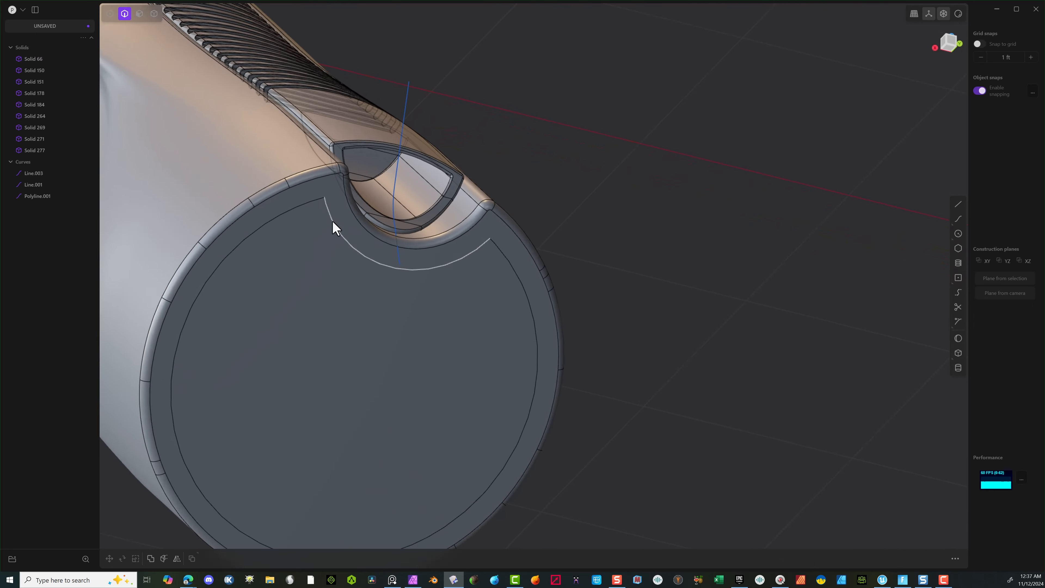
Step: Offset the inner region of the handle's end face outward by about 0.038 ft
left_click(111, 13)
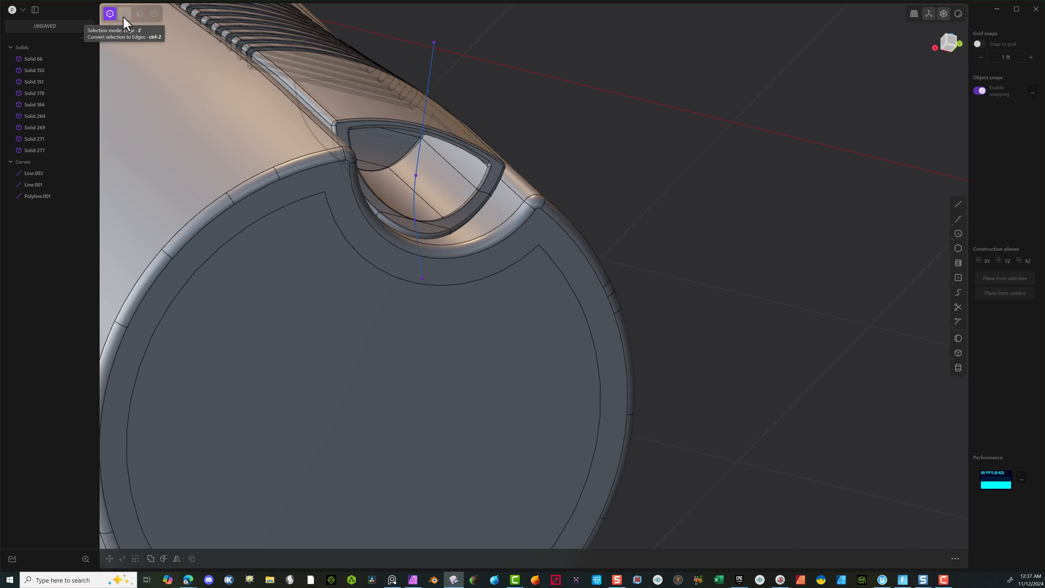
left_click(139, 14)
left_click(313, 302)
scroll(398, 365, "down", 5)
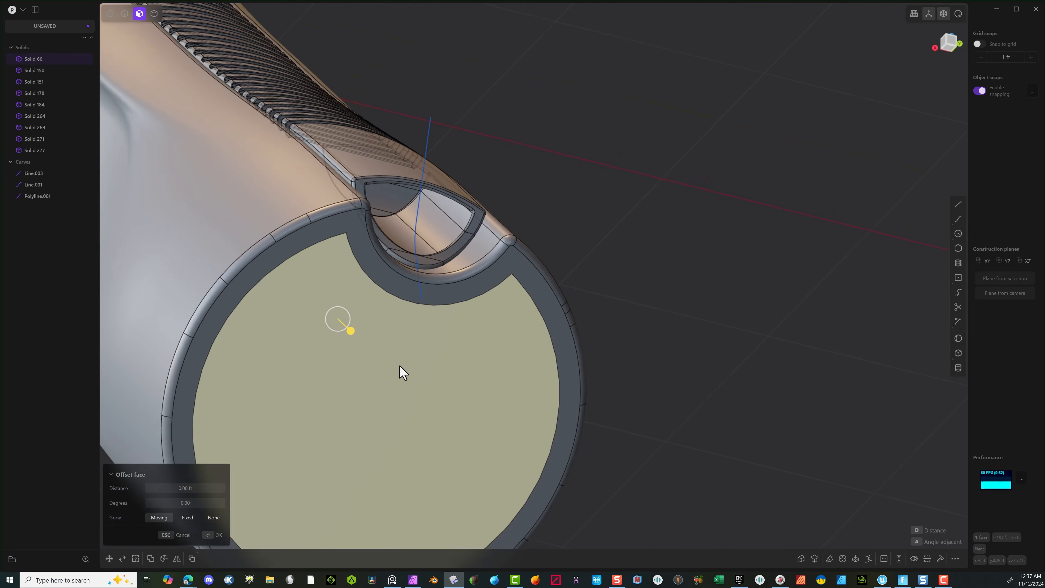
middle_click_drag(399, 431, 376, 393)
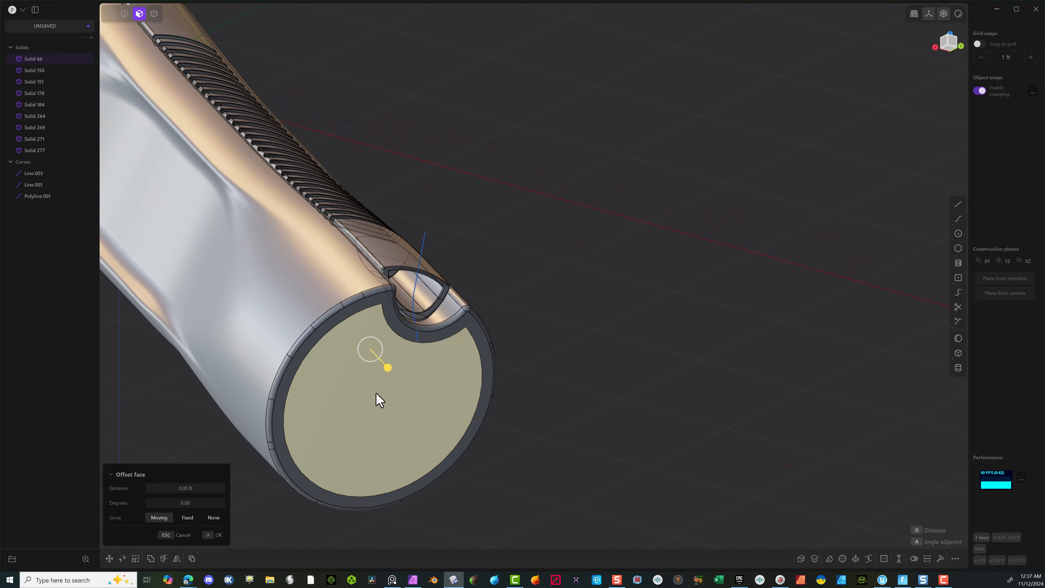
scroll(386, 427, "up", 3)
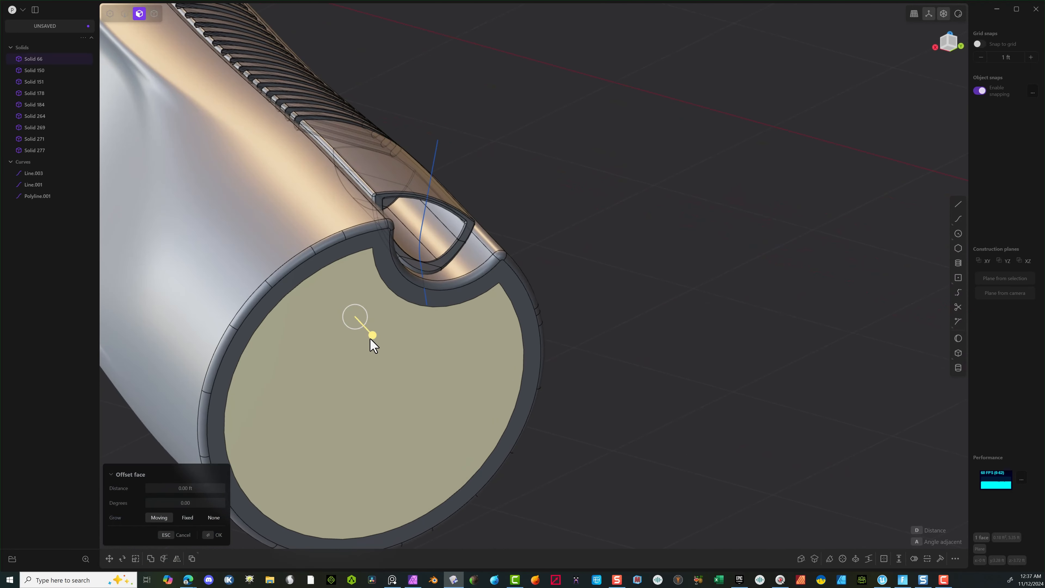
left_click_drag(371, 338, 375, 341)
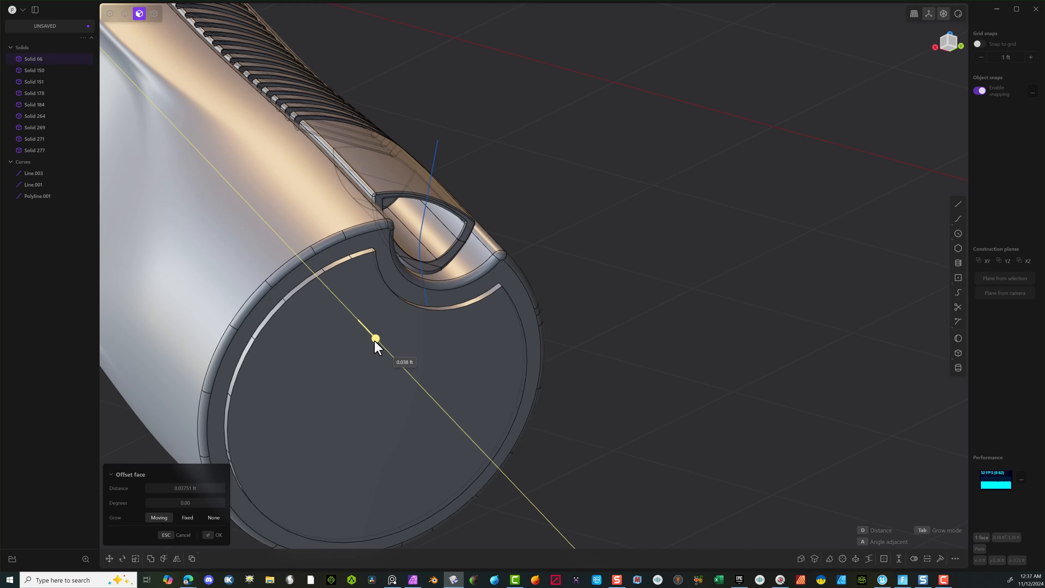
left_click(212, 537)
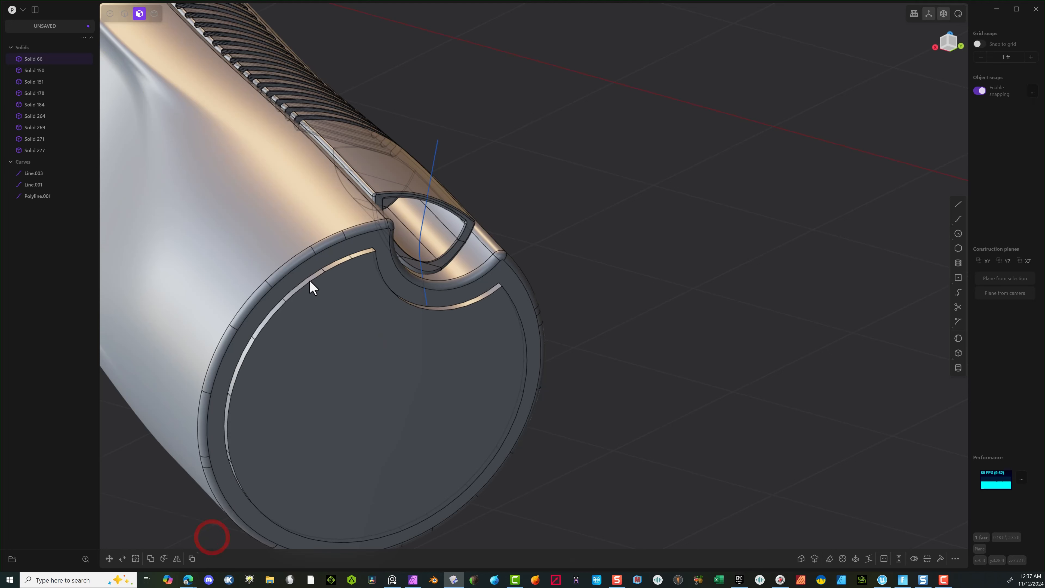
Step: Fillet the two sharp corner edges of the raised inner region beside the strip notch by about 0.069 ft
left_click(366, 290)
scroll(366, 290, "up", 2)
middle_click_drag(355, 282, 270, 344)
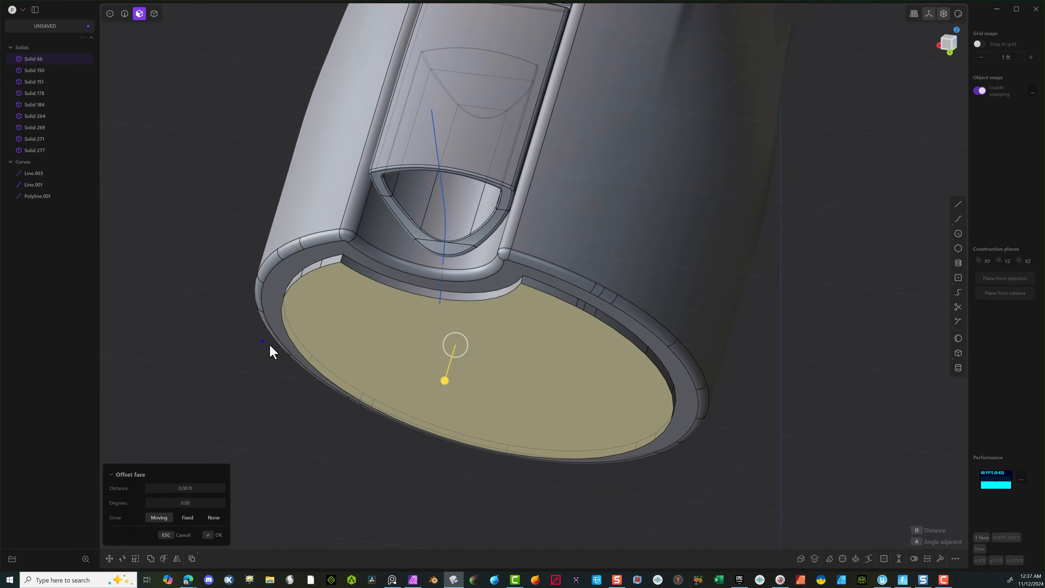
scroll(343, 245, "up", 4)
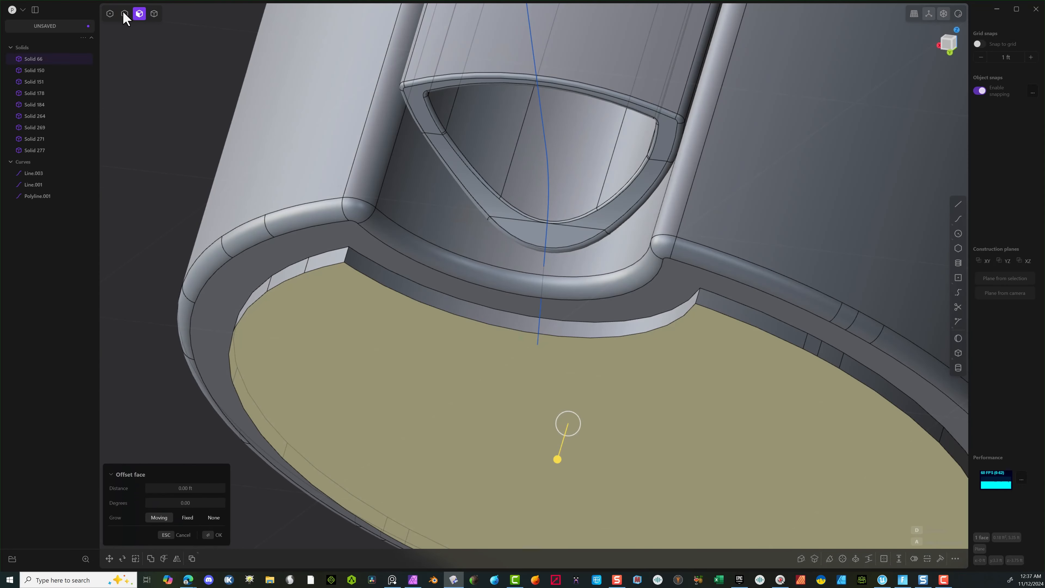
left_click(125, 14)
left_click(349, 254)
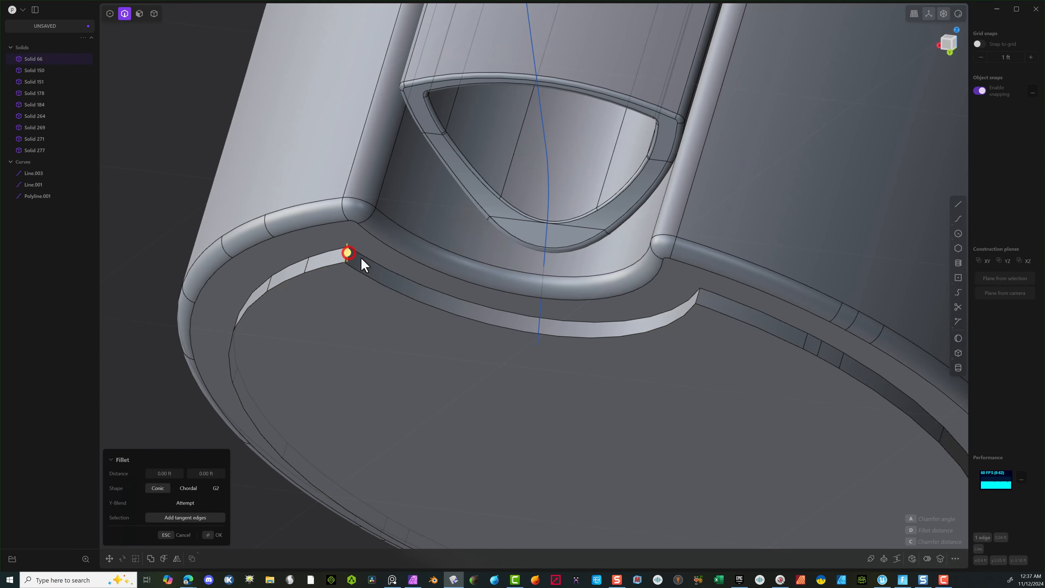
left_click(699, 304, "shift")
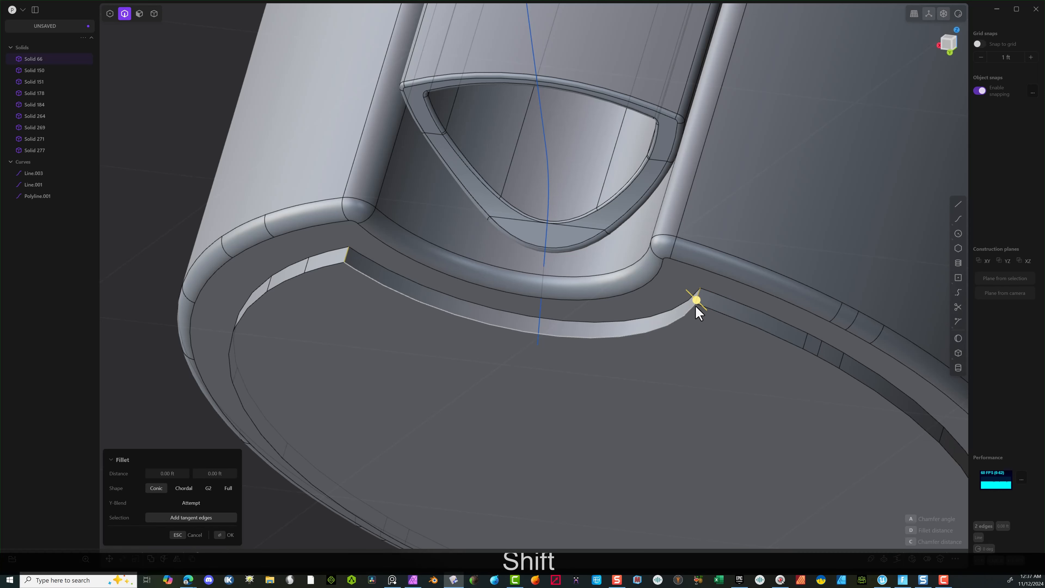
left_click_drag(686, 313, 663, 300)
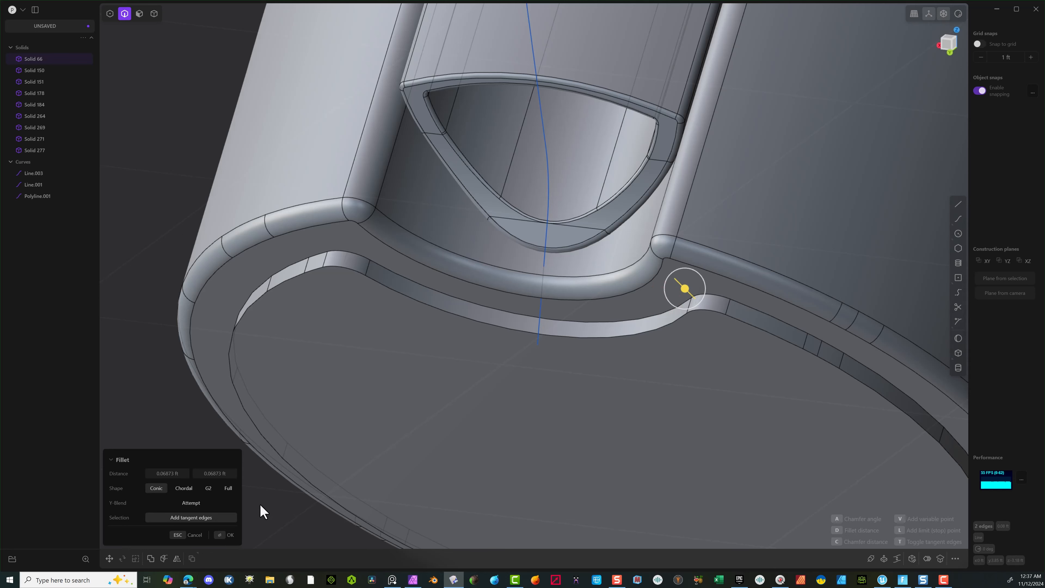
left_click(229, 535)
left_click(339, 260)
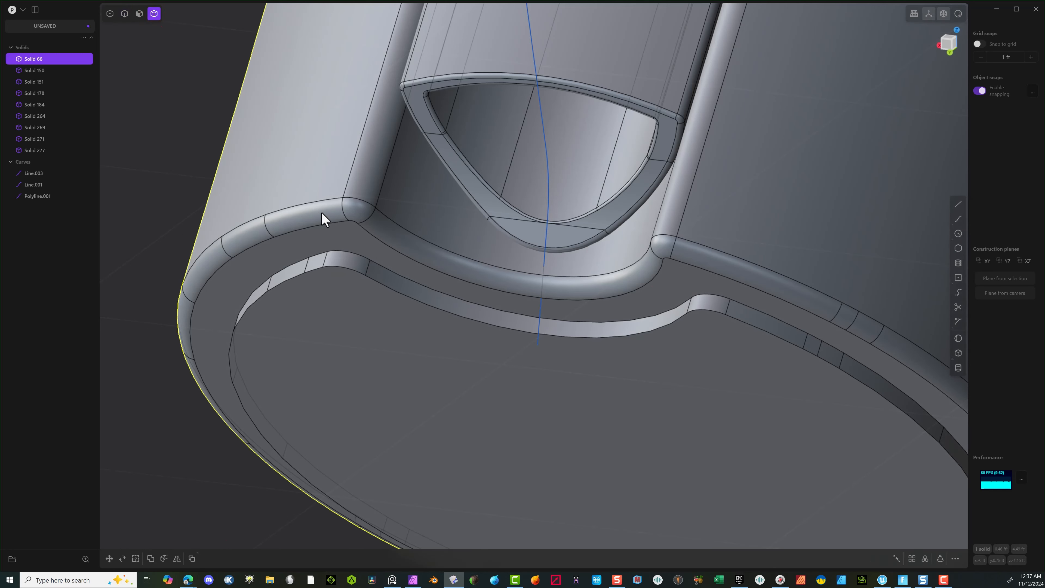
Step: Delete the raised inner end face together with its loop of side faces, opening the handle's lower end
middle_click_drag(322, 212, 595, 234)
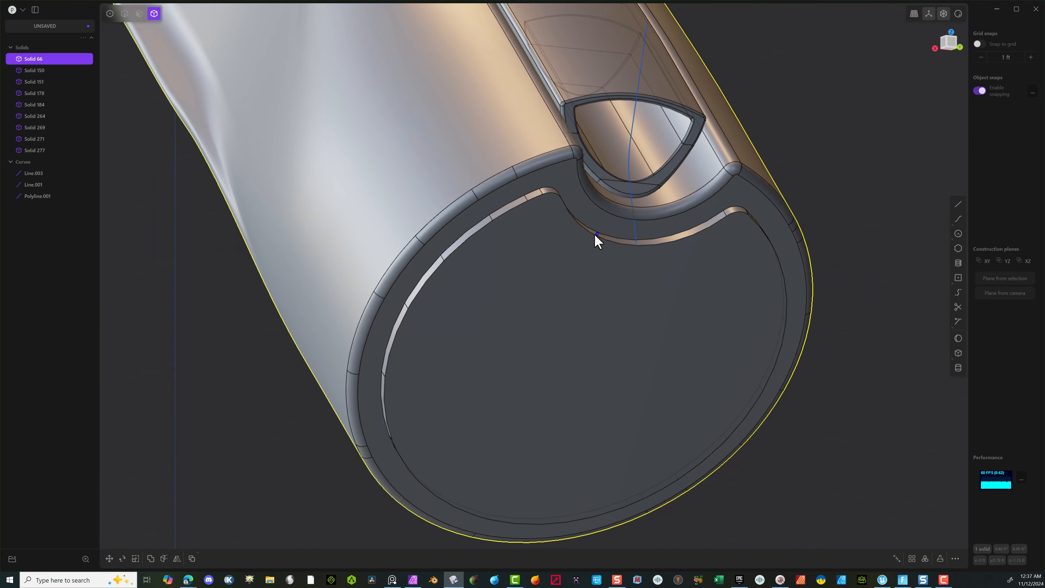
left_click(139, 15)
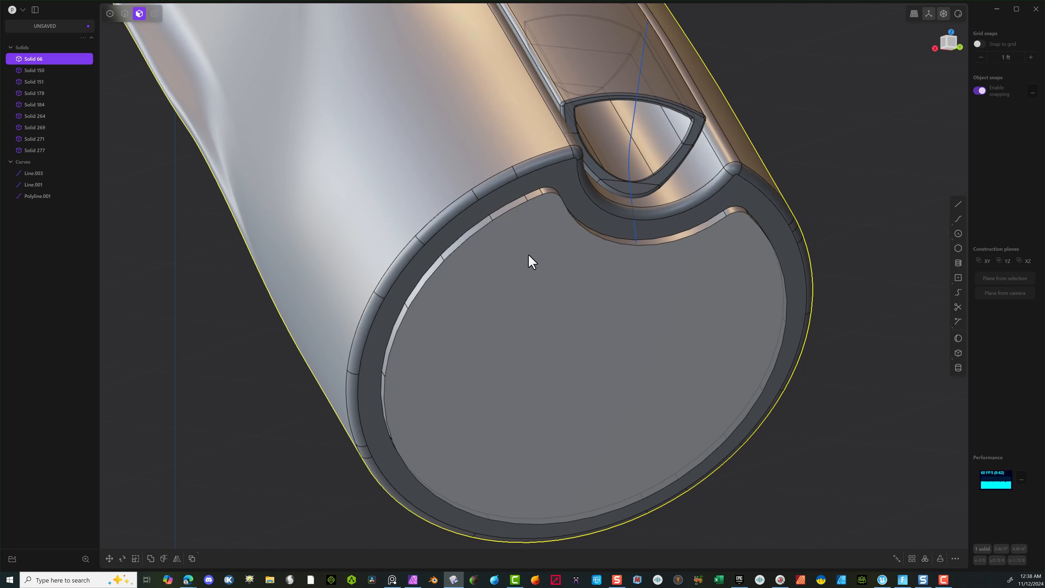
left_click(536, 259)
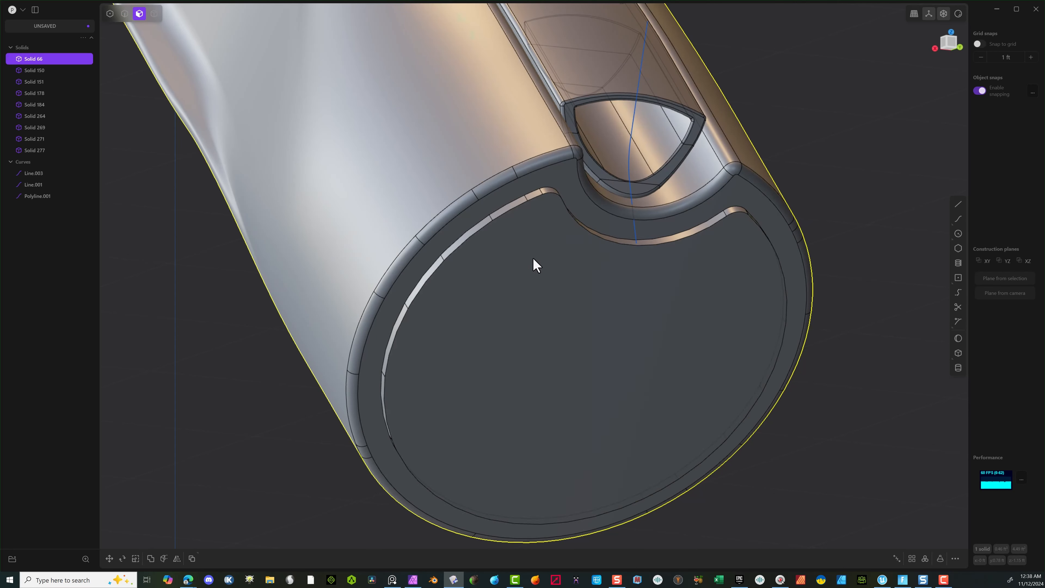
key("o")
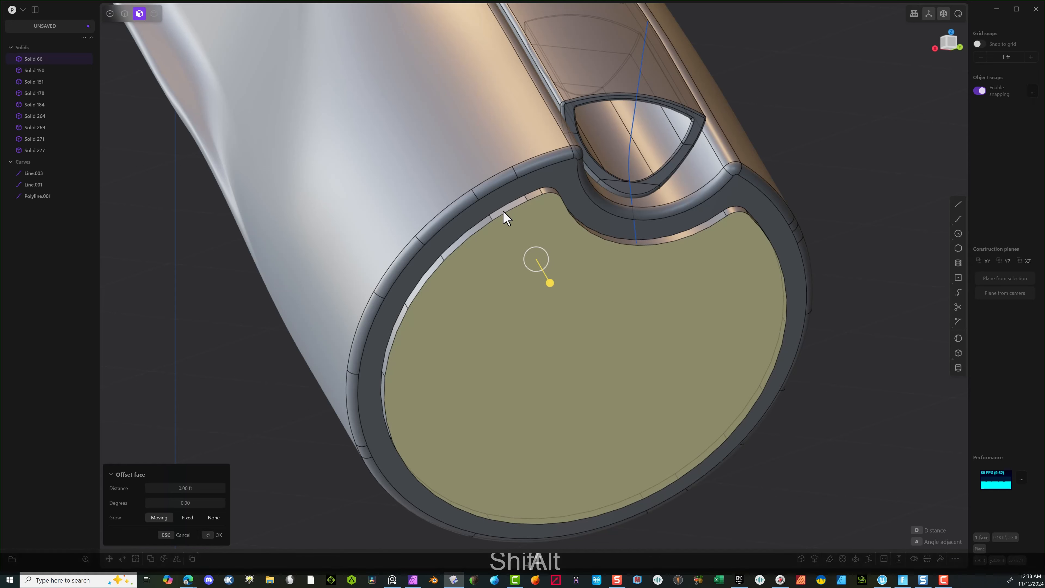
left_click(503, 210, "alt+shift")
scroll(599, 275, "down", 5)
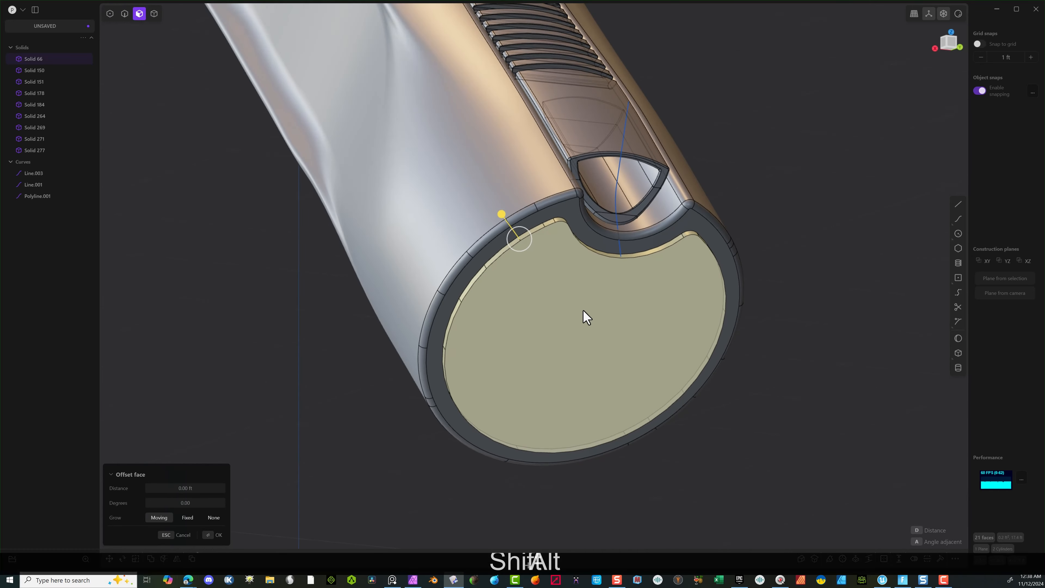
middle_click_drag(583, 315, 572, 378)
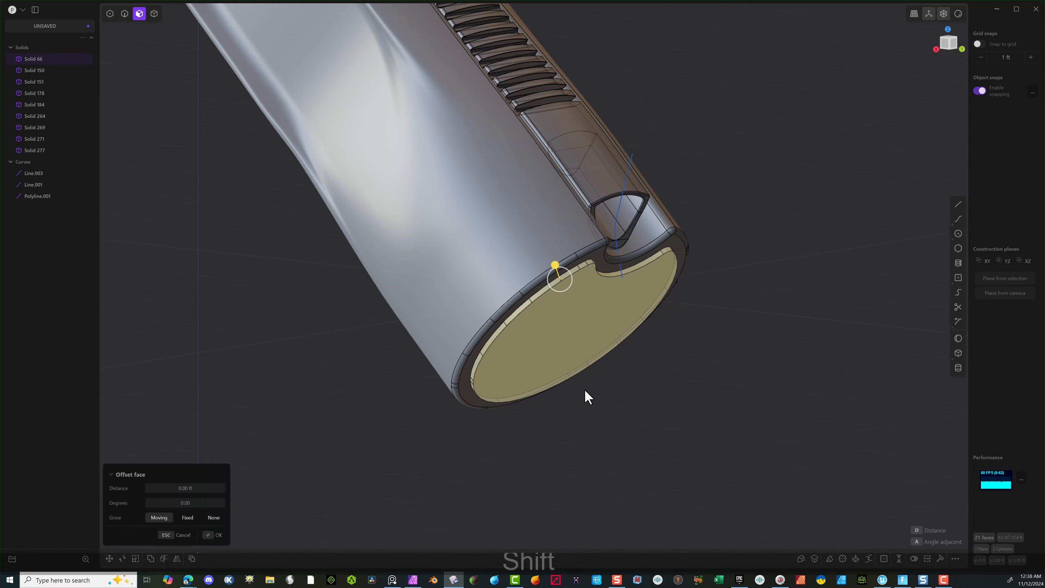
key("shift+x")
middle_click_drag(691, 327, 638, 227)
middle_click_drag(675, 294, 602, 294)
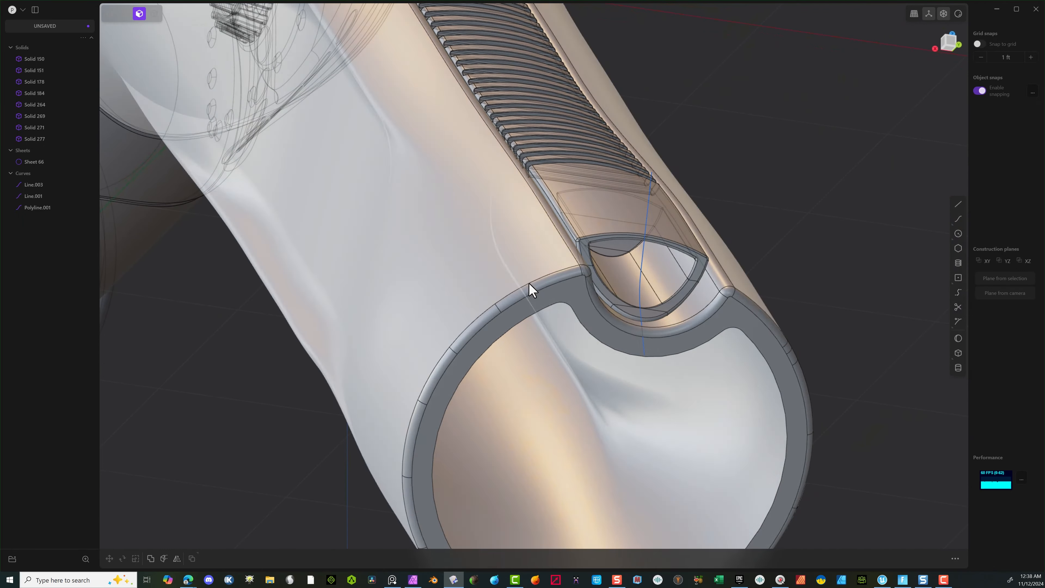
Step: Patch the open inner edge loop at the handle's lower end with a Quality surface
left_click(126, 15)
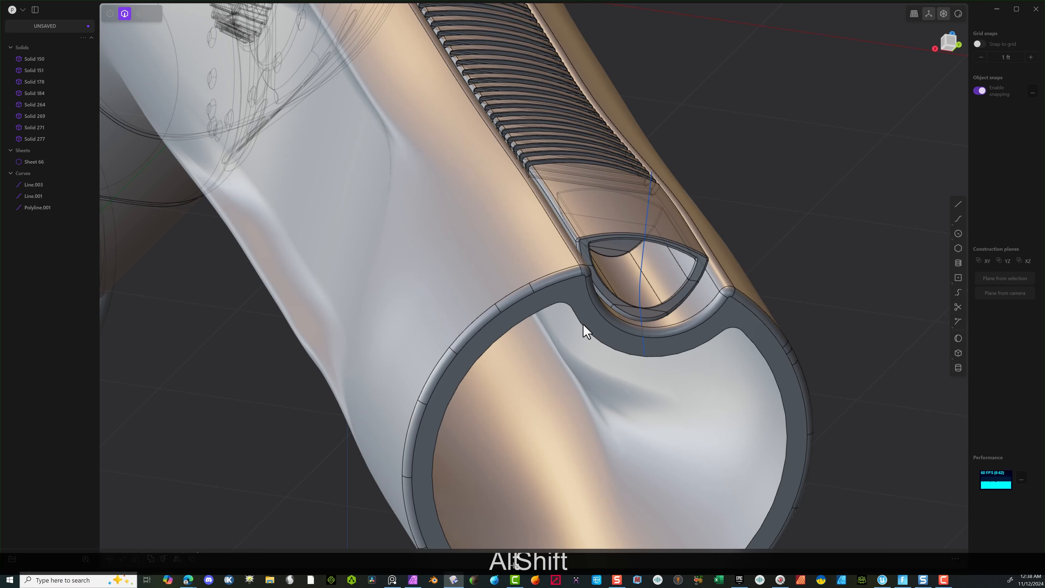
left_click(583, 324, "alt+shift")
scroll(613, 345, "down", 3)
middle_click_drag(659, 319, 643, 267, "shift")
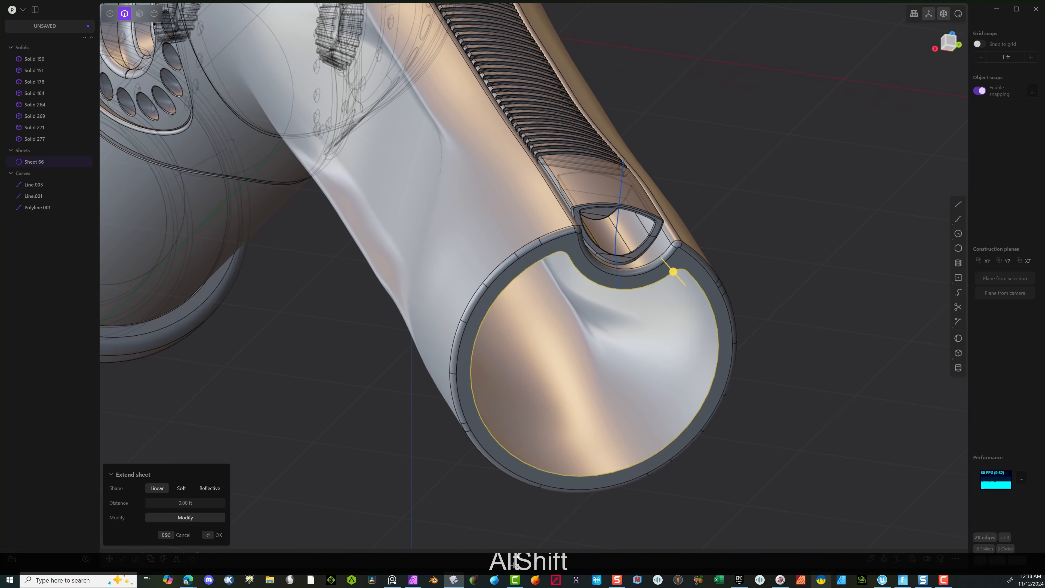
left_click(914, 560)
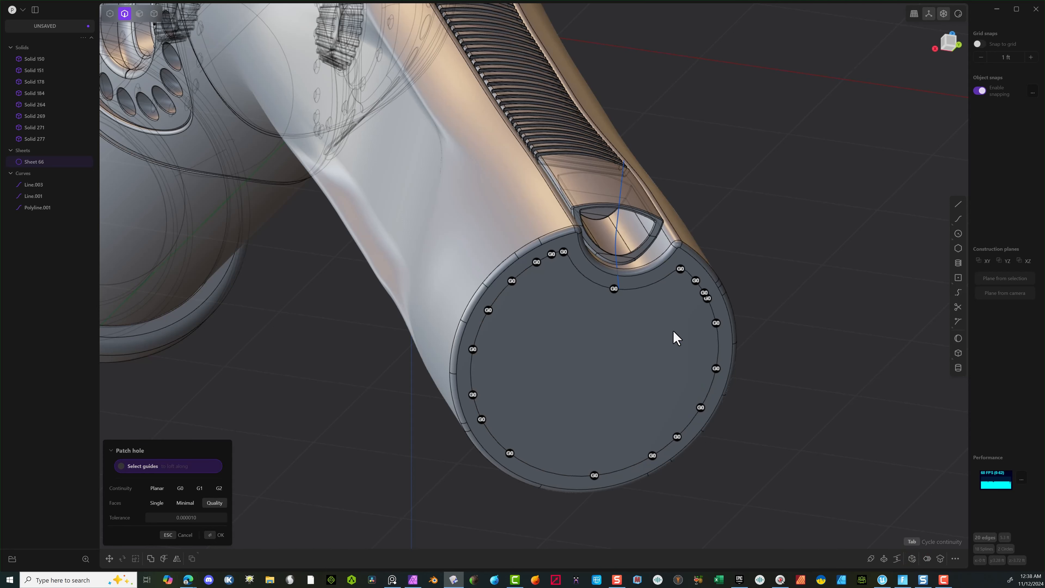
left_click(217, 536)
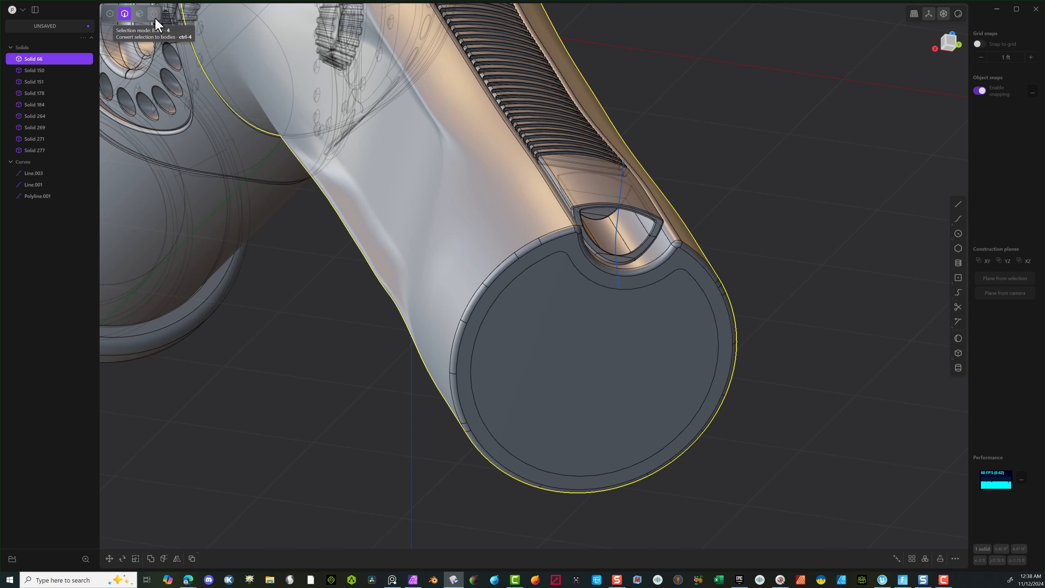
Step: Try to cut the patched inner end face about 3.25 ft into the handle with Extrude
left_click(141, 16)
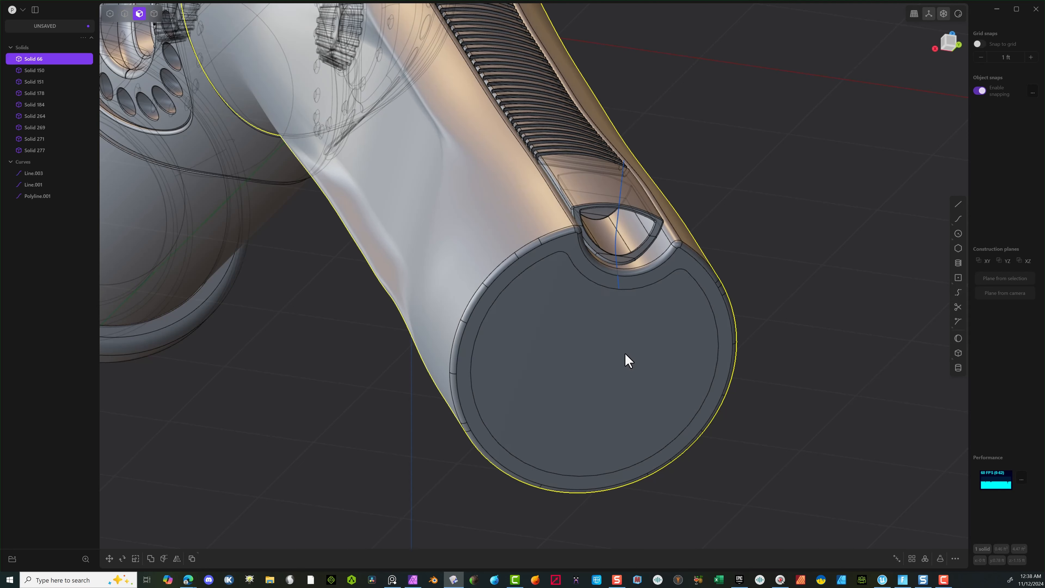
left_click(625, 354)
key("e")
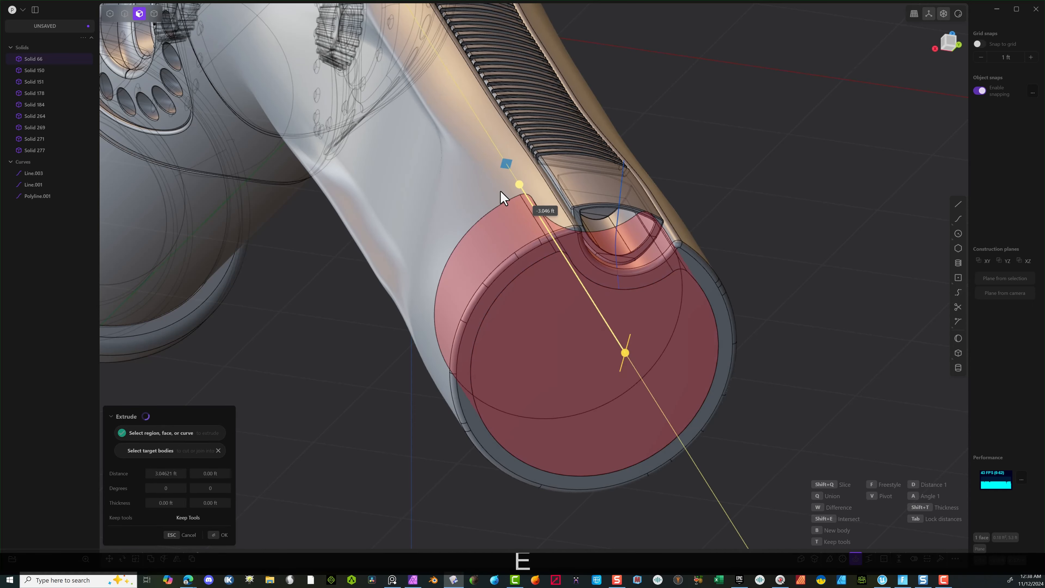
left_click(496, 185)
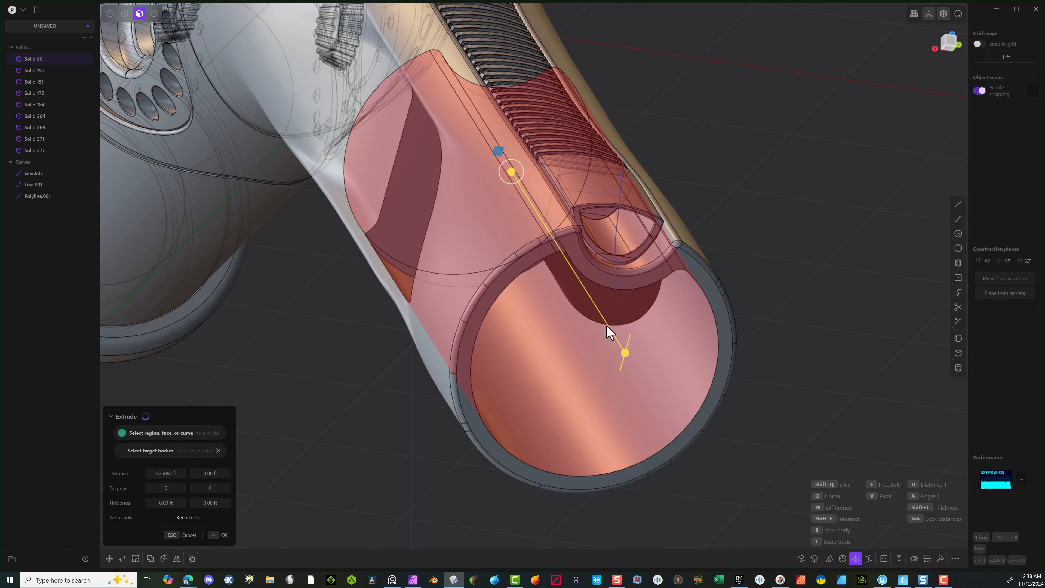
middle_click_drag(607, 325, 586, 284)
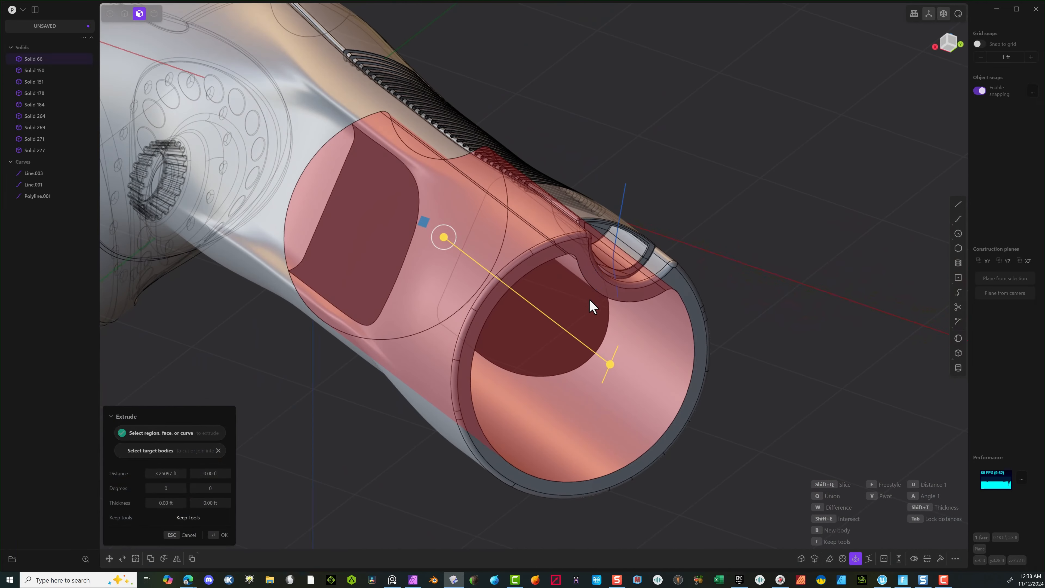
key("ctrl+z")
mouse_move(607, 341)
middle_mouse_down()
mouse_move(602, 329)
mouse_move(600, 358)
middle_mouse_up()
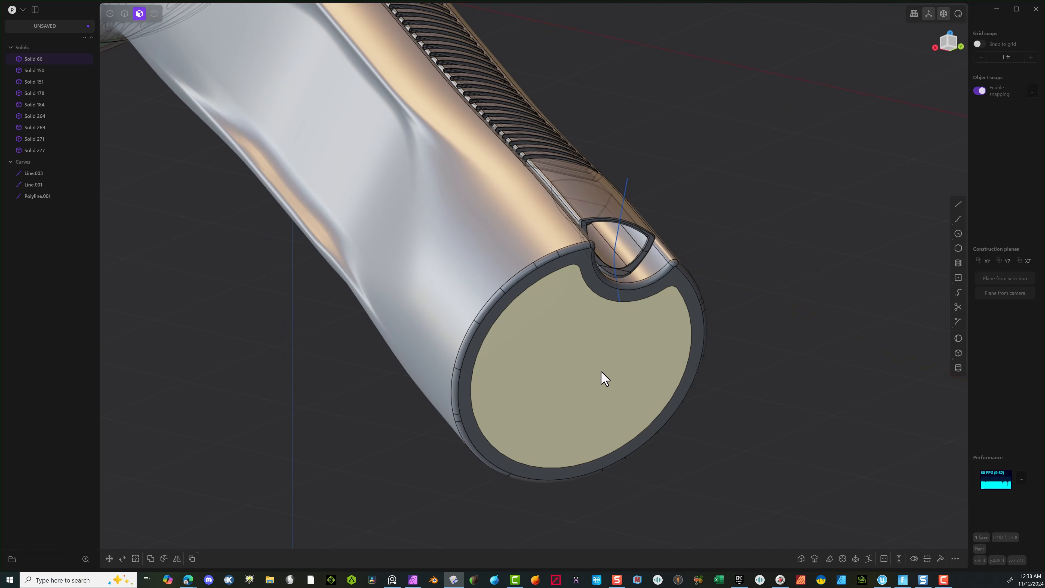
Step: Extrude the patched face at the handle's lower end about 0.219 ft inward as a separate body by clearing the target bodies
key("e")
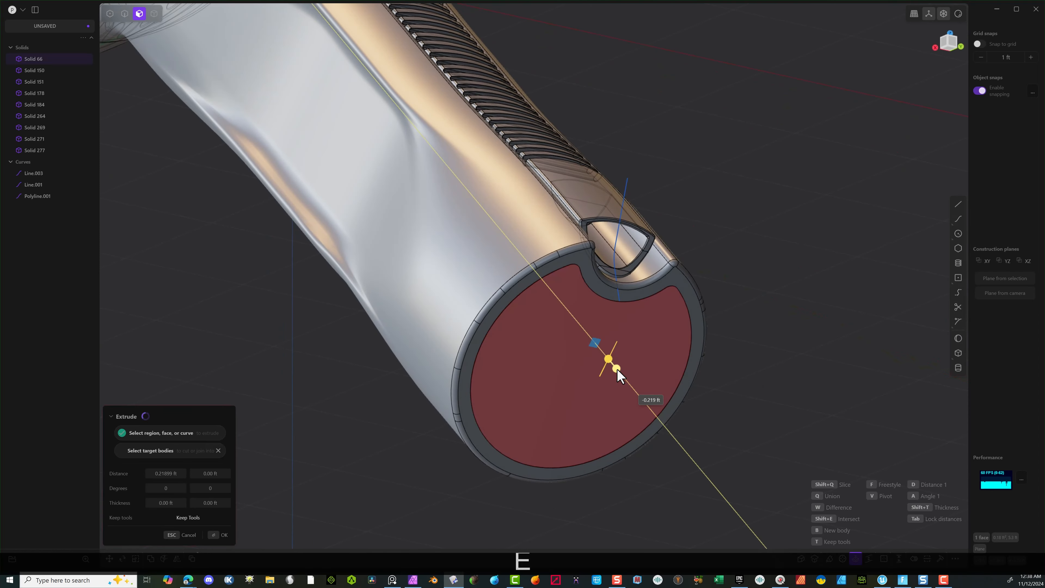
left_click(617, 370)
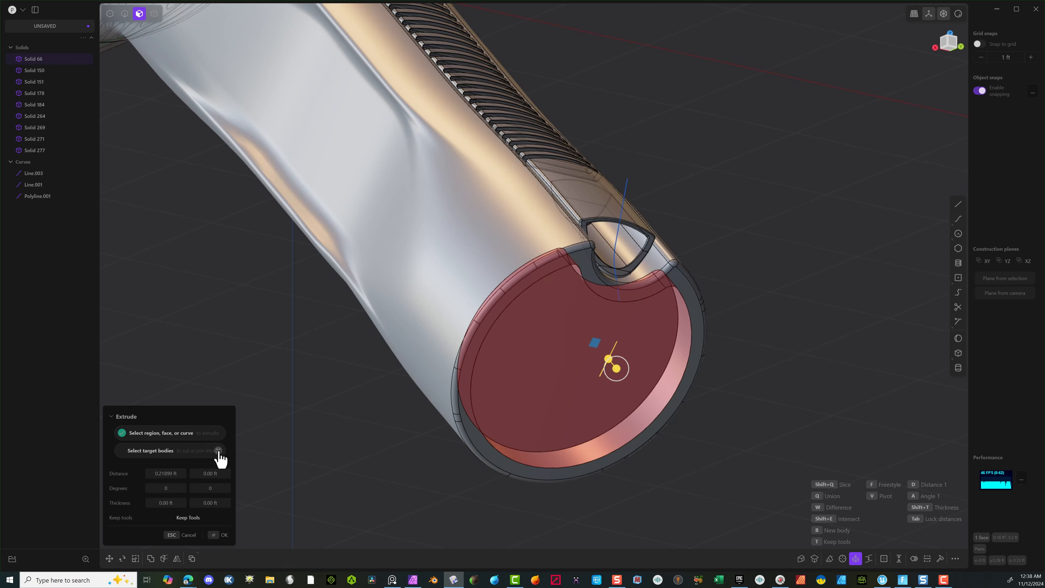
left_click(219, 451)
scroll(648, 350, "up", 3)
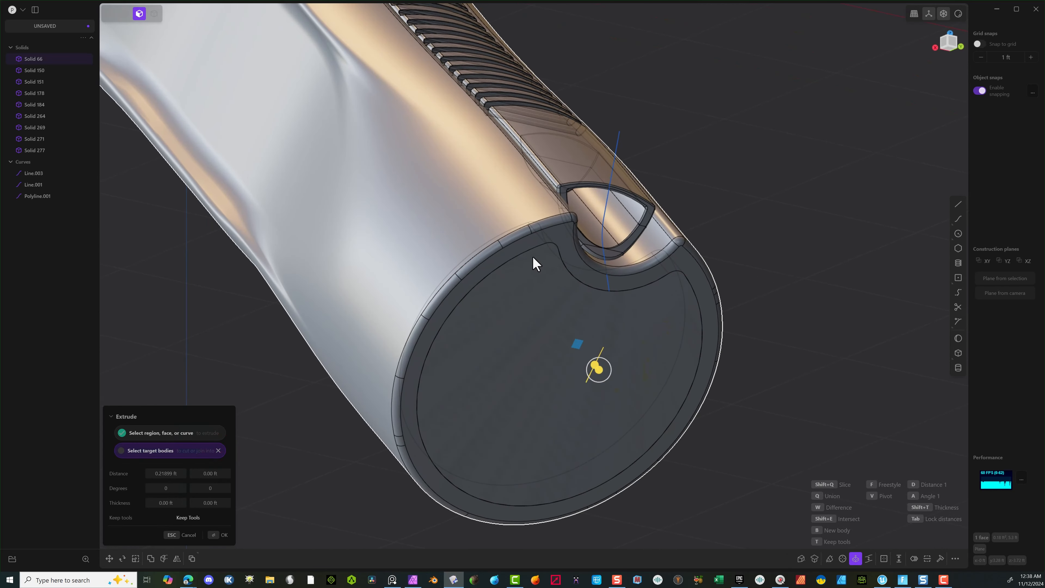
left_click(219, 534)
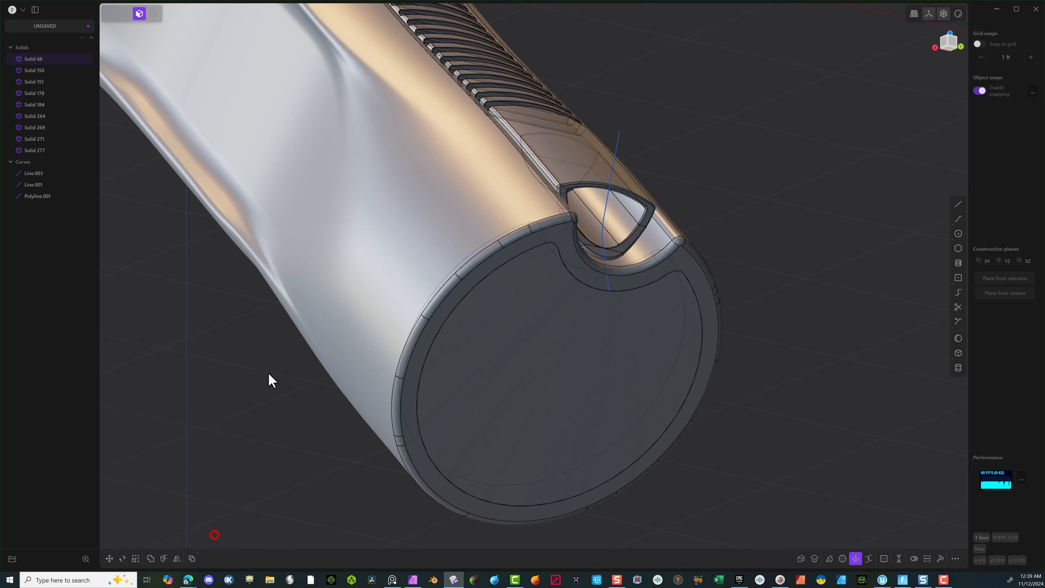
left_click(154, 14)
left_click(474, 374)
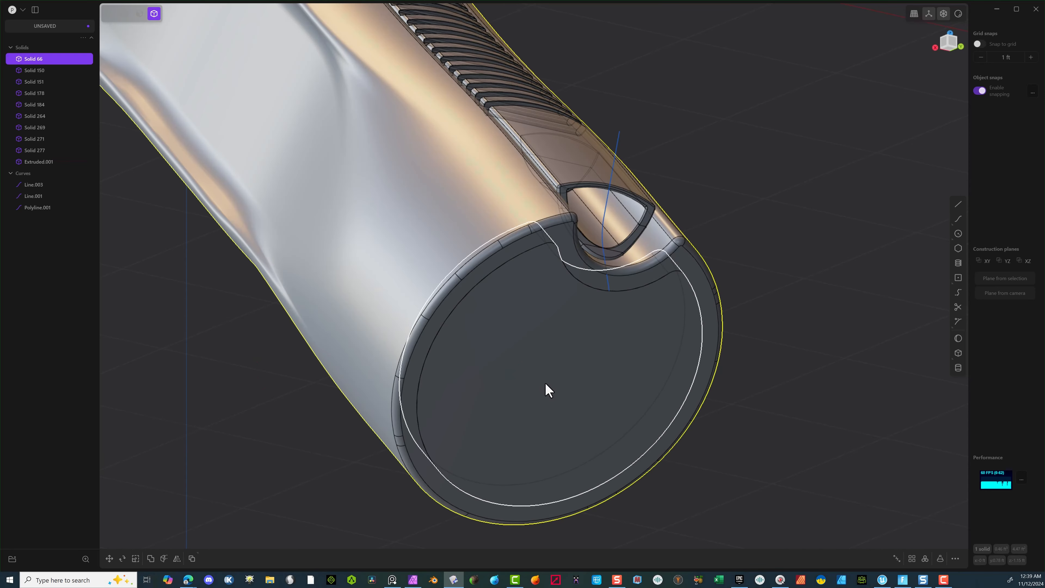
key("g")
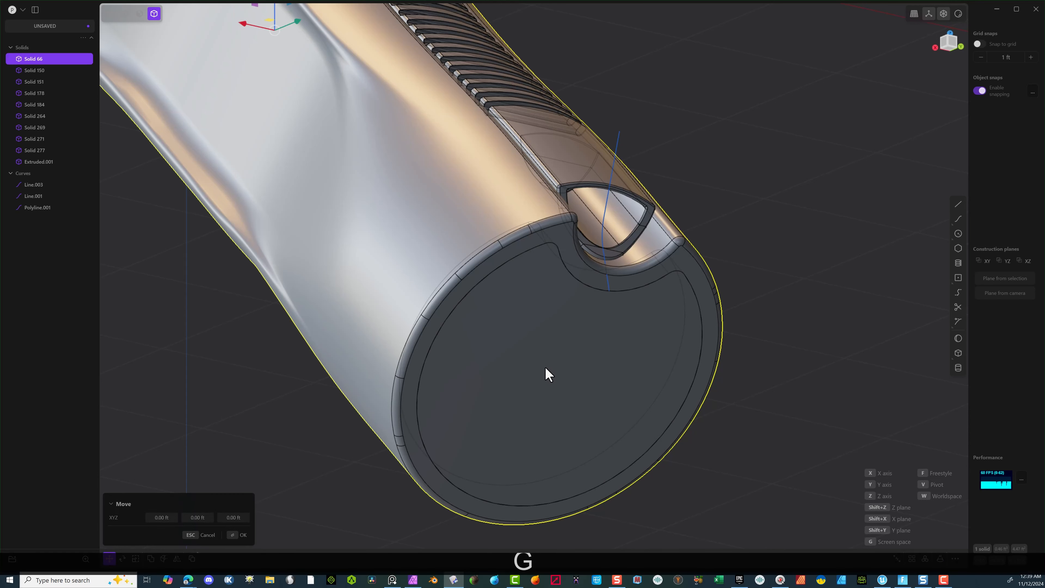
scroll(543, 383, "down", 5)
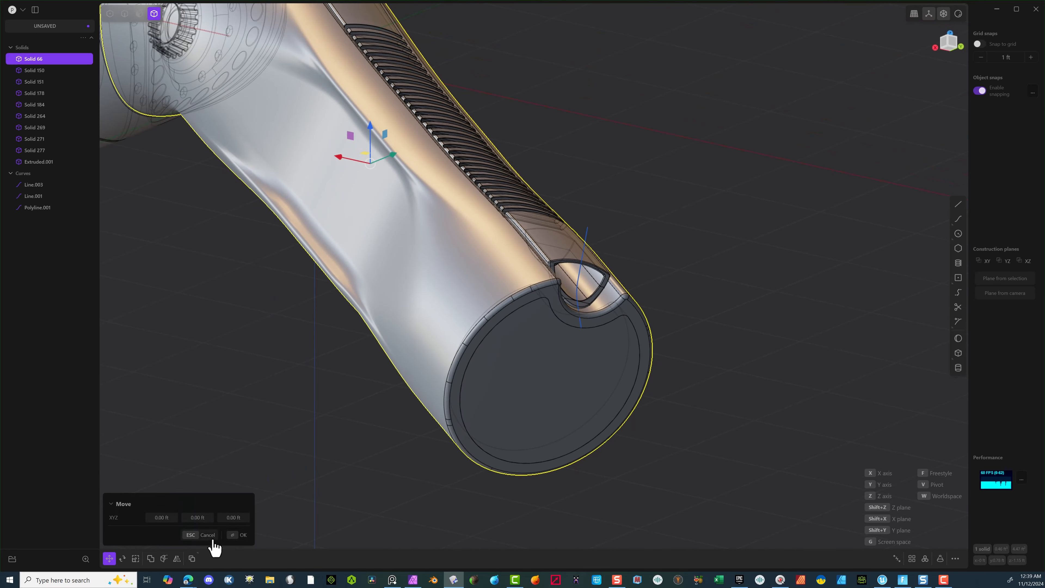
left_click(214, 540)
left_click(504, 396)
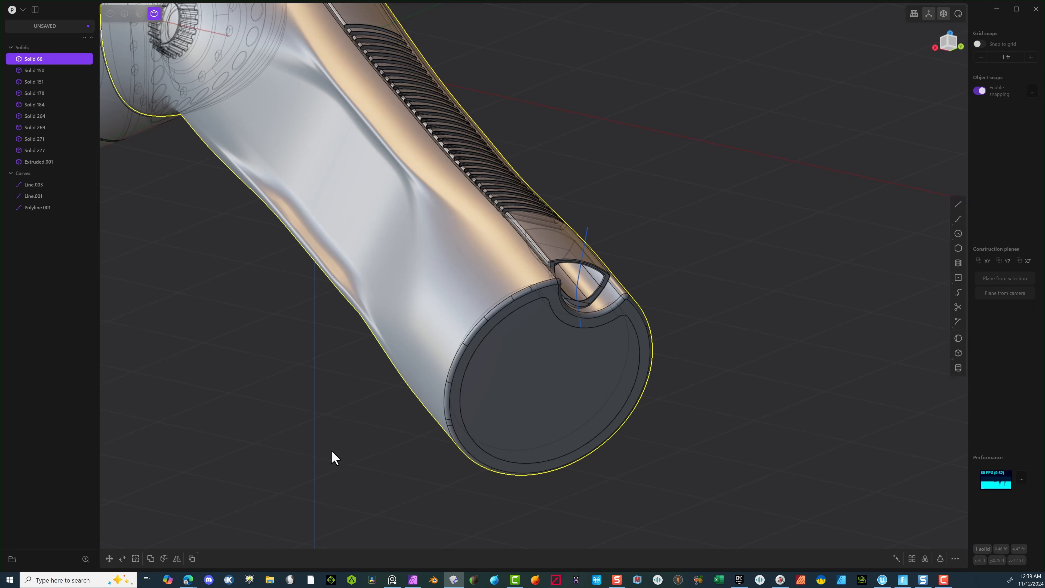
Step: Move the extruded end cap slightly outward from the handle's lower end, about 0.003, 0.016, -0.019 ft in XYZ, with its pivot on the end face
left_click(483, 421)
key("g")
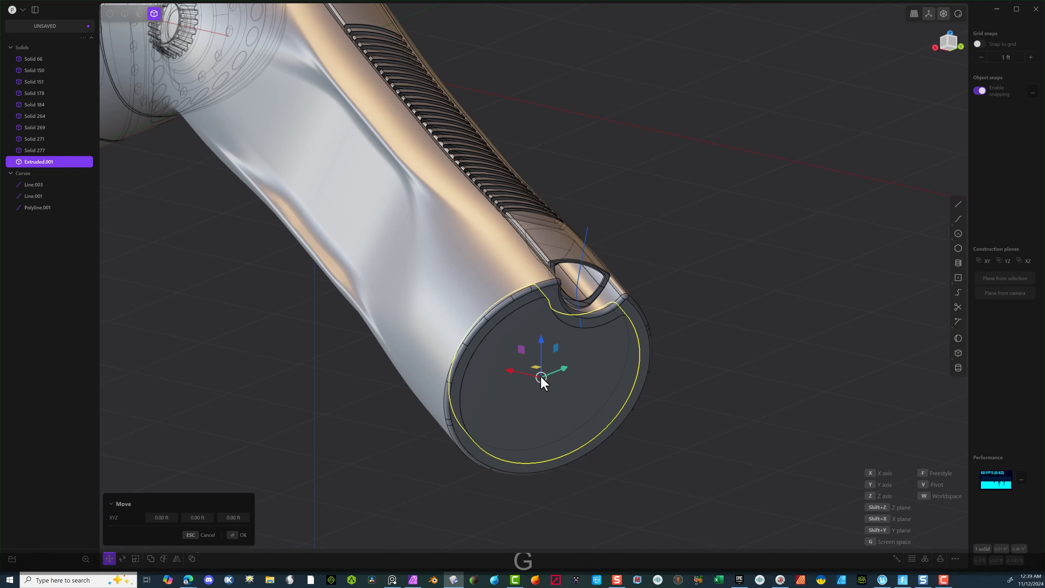
middle_click_drag(542, 383, 568, 409)
scroll(546, 397, "up", 5)
key("v")
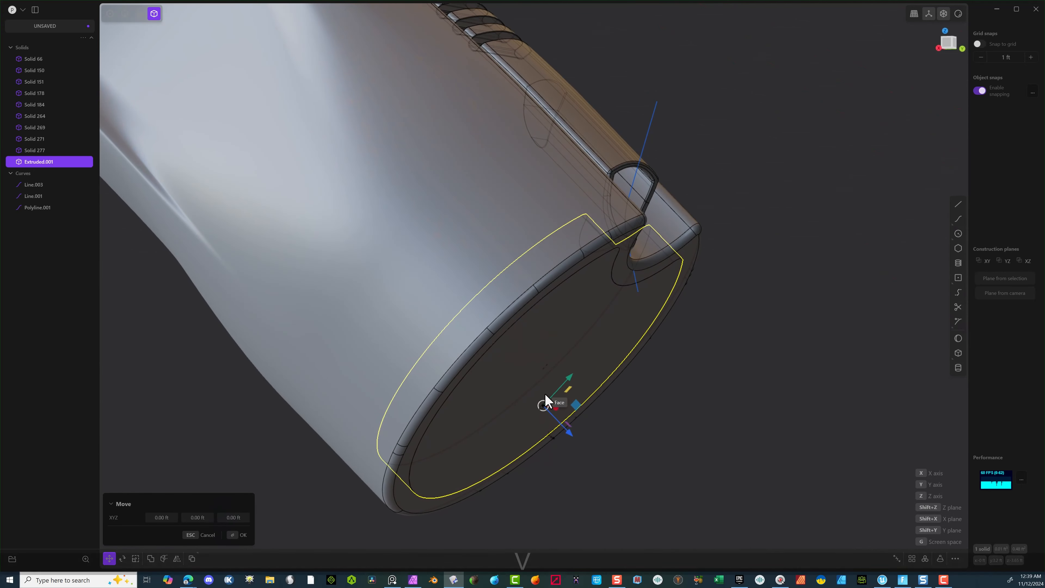
left_click(543, 378)
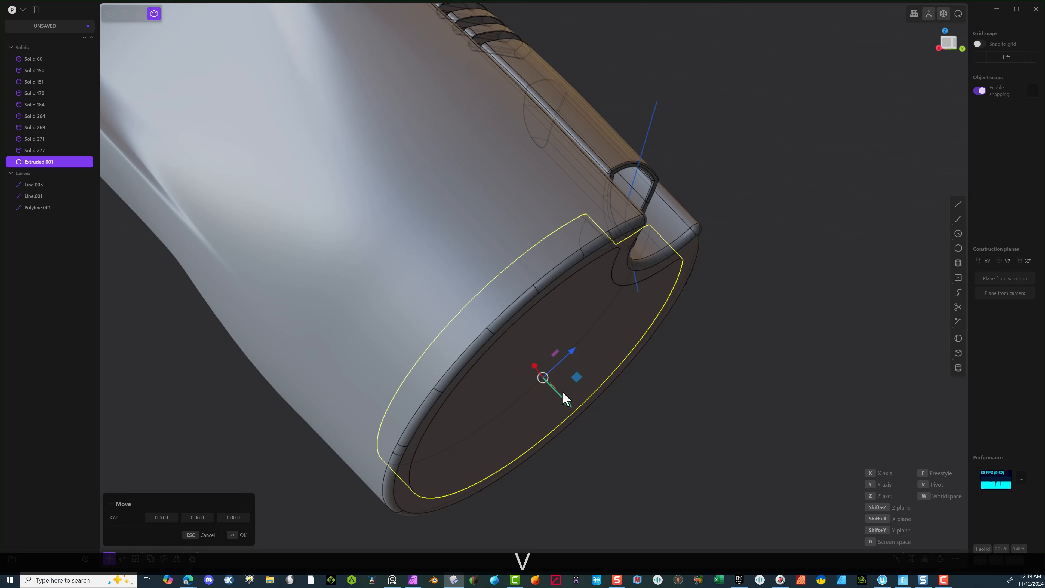
left_click_drag(571, 406, 574, 407)
middle_click_drag(574, 408, 558, 314)
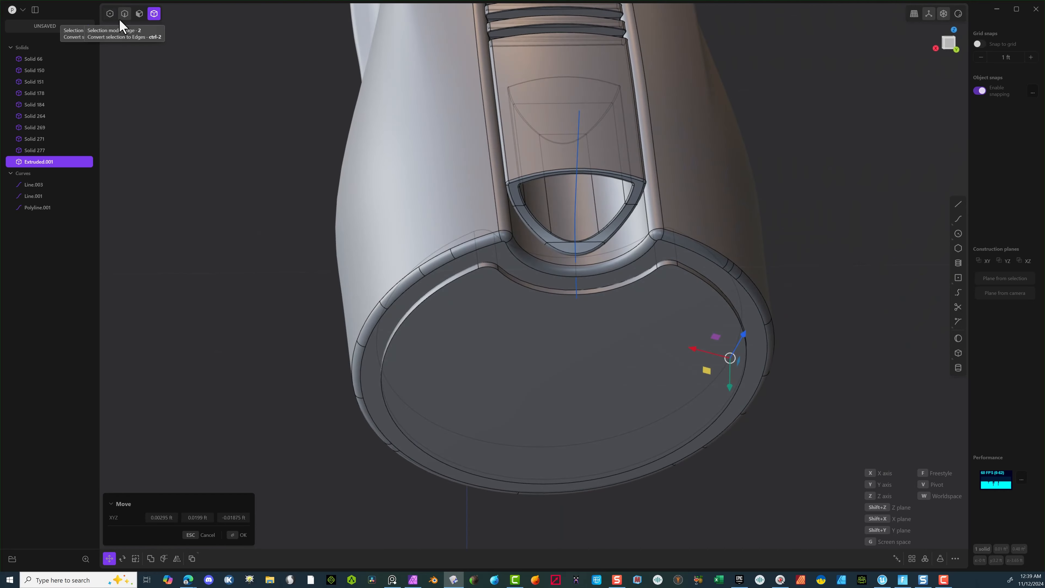
left_click(233, 535)
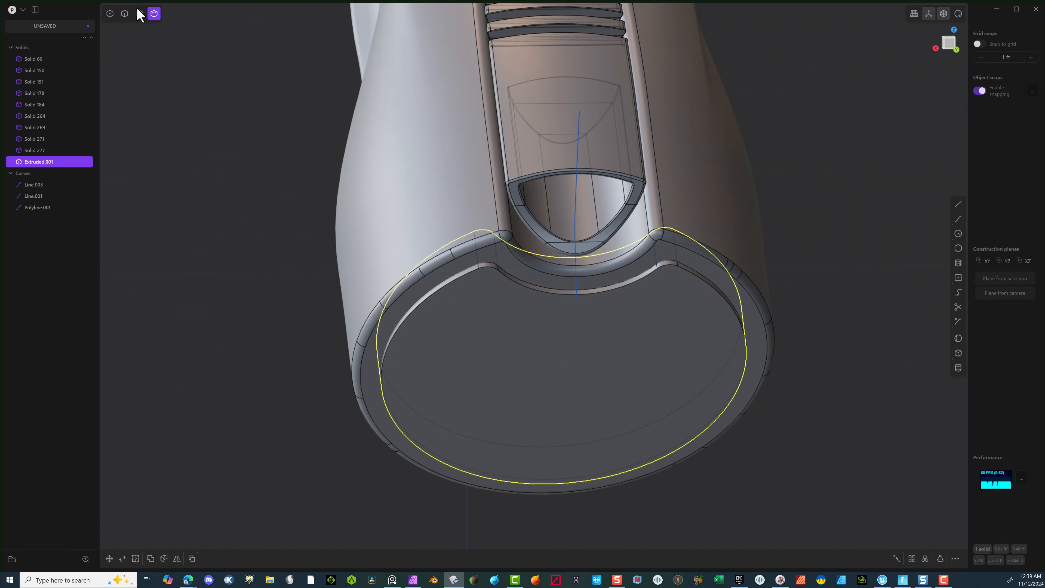
Step: Fillet the outer edge loop of the protruding end cap by about 0.019 ft with the Conic shape
left_click(126, 14)
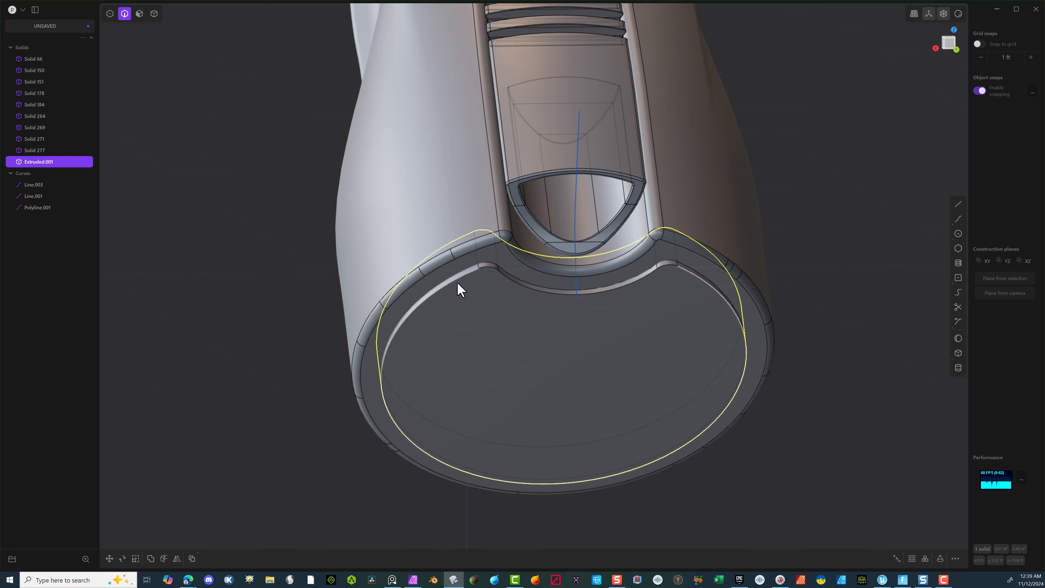
left_click(457, 283, "alt")
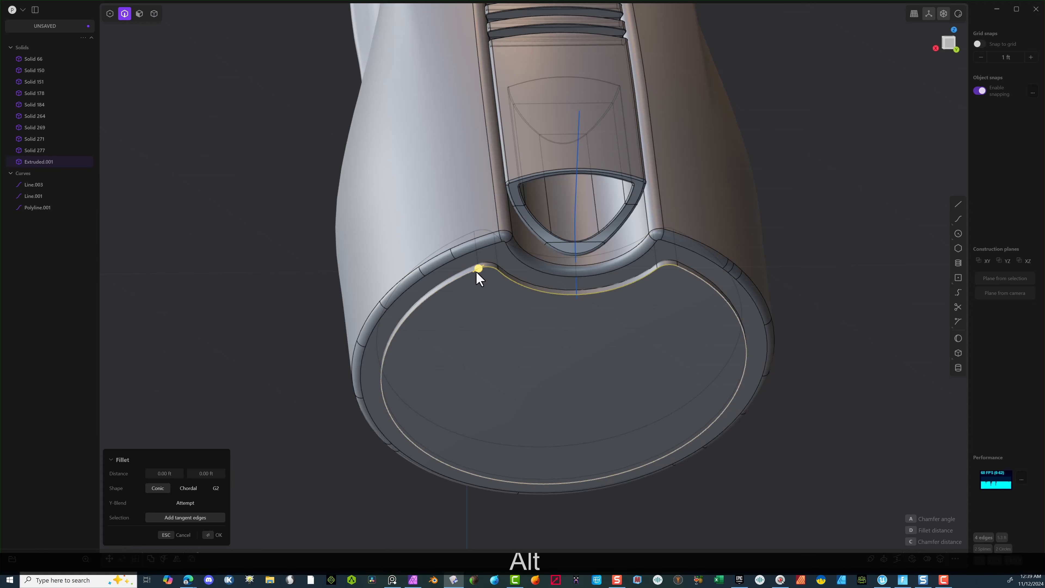
left_click_drag(477, 270, 479, 273)
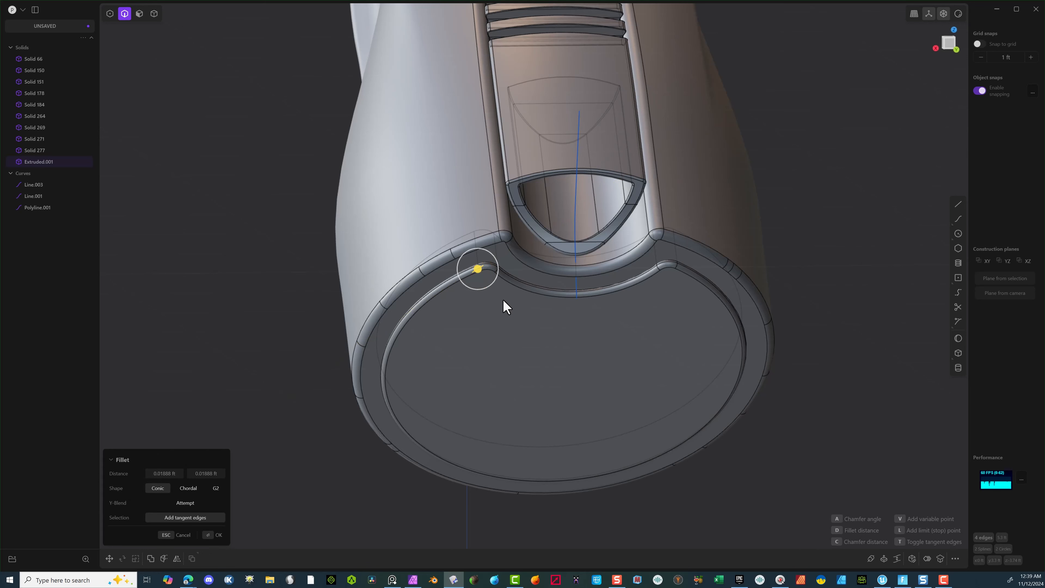
left_click(212, 536)
Step: Draw a center rectangle about 0.48 ft high in the Back view, centered over the handle's end cap
middle_click_drag(259, 425, 302, 354)
scroll(302, 354, "down", 8)
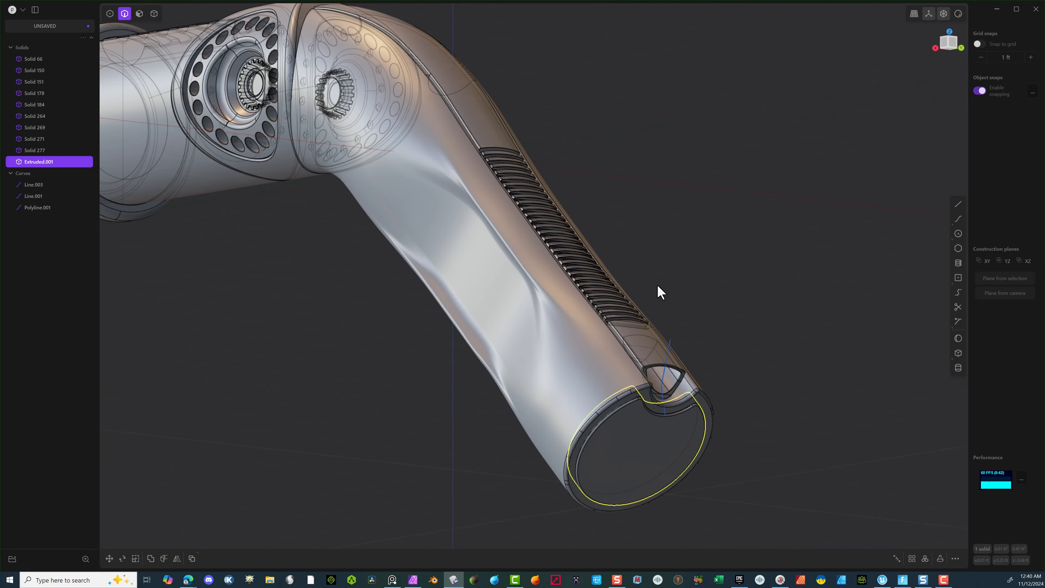
middle_click_drag(713, 273, 611, 227)
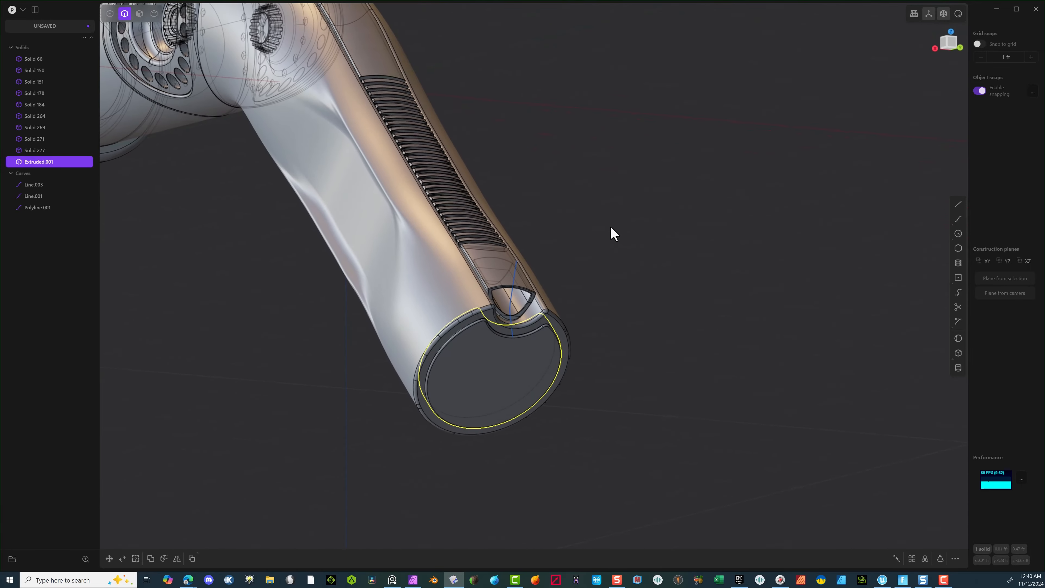
scroll(626, 292, "up", 3)
scroll(625, 292, "down", 3)
middle_click_drag(599, 264, 578, 316)
scroll(605, 262, "up", 3)
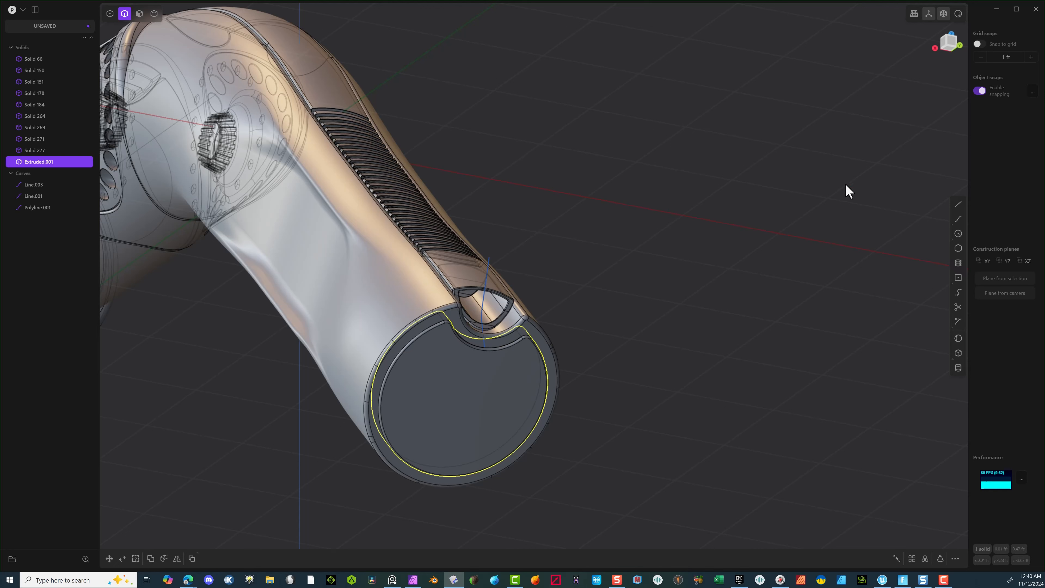
left_click(959, 278)
middle_click_drag(910, 322, 755, 286)
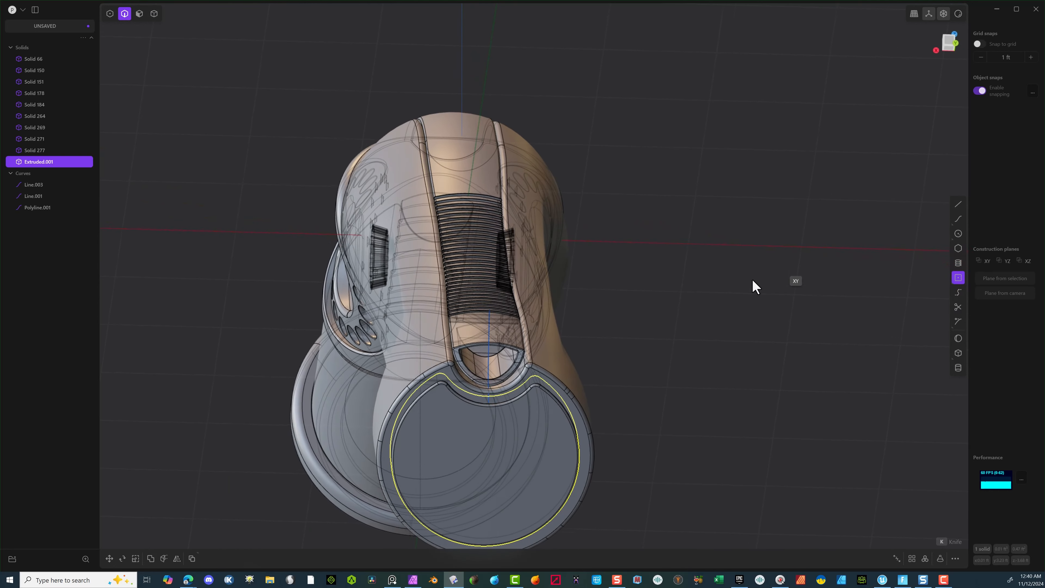
left_click(950, 43)
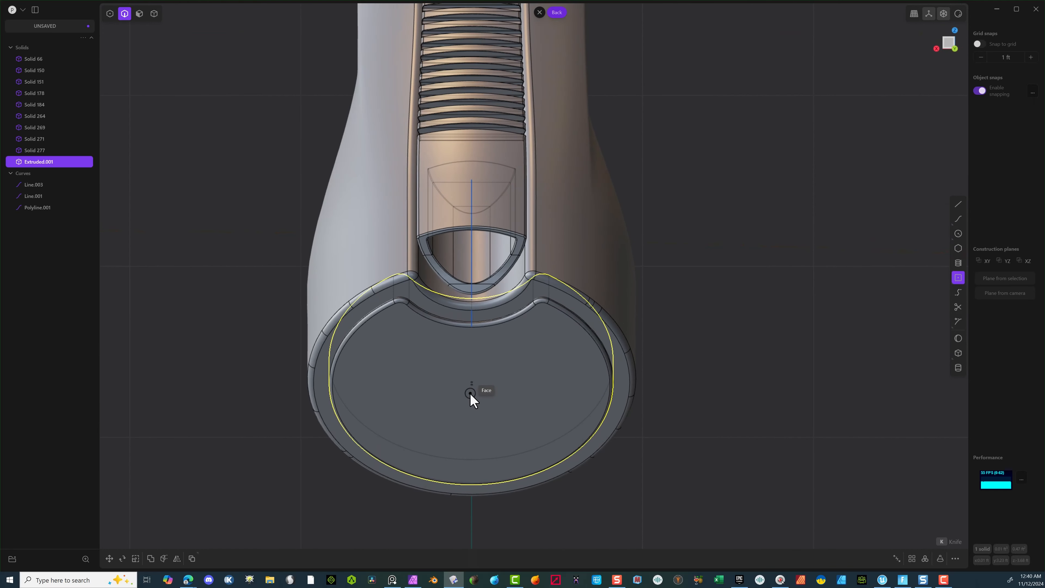
left_click(471, 387)
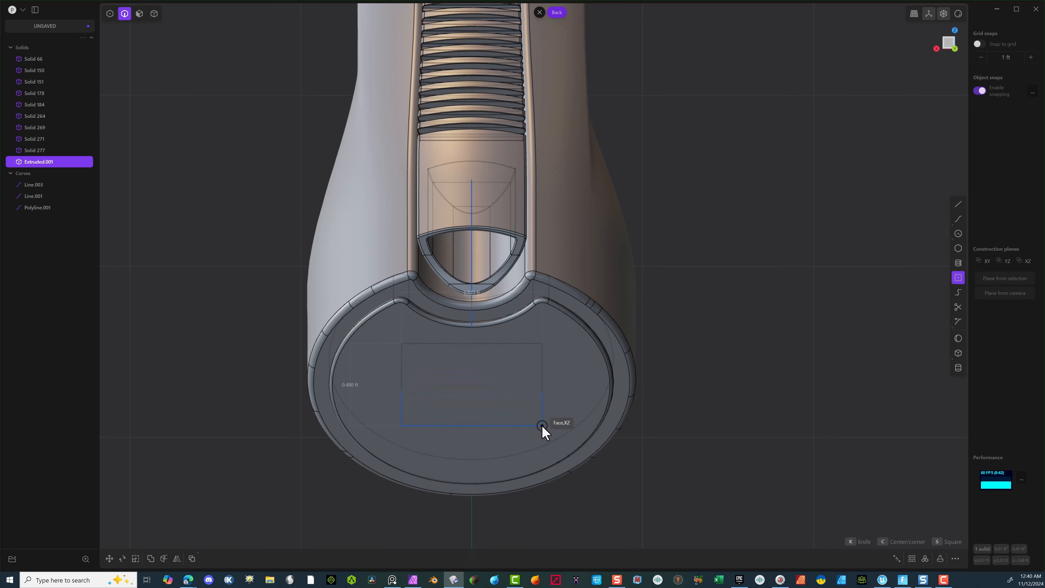
left_click(543, 426)
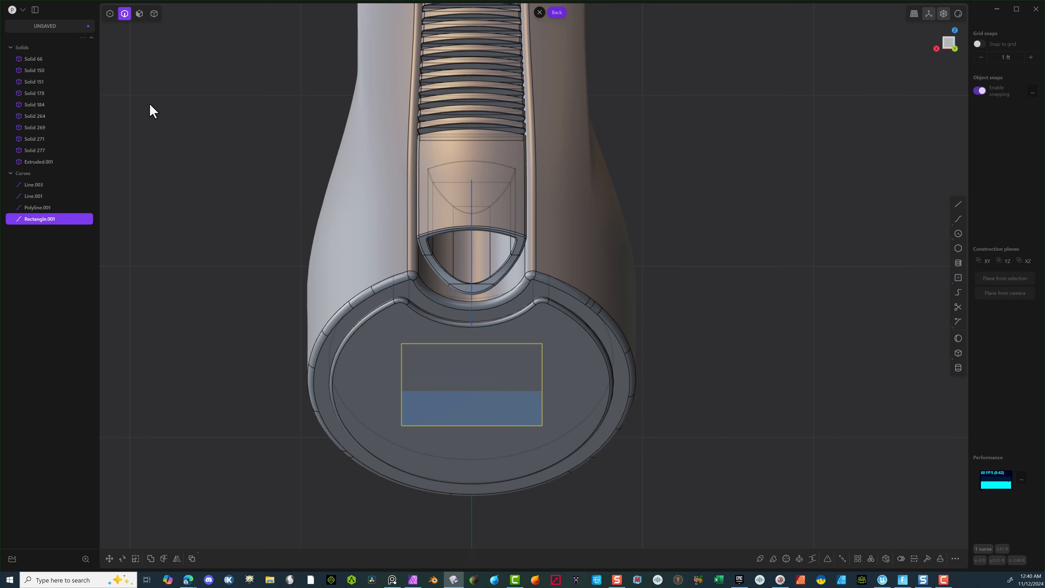
Step: Fillet all four corner vertices of the rectangle on the end cap by about 0.078 ft
left_click(111, 14)
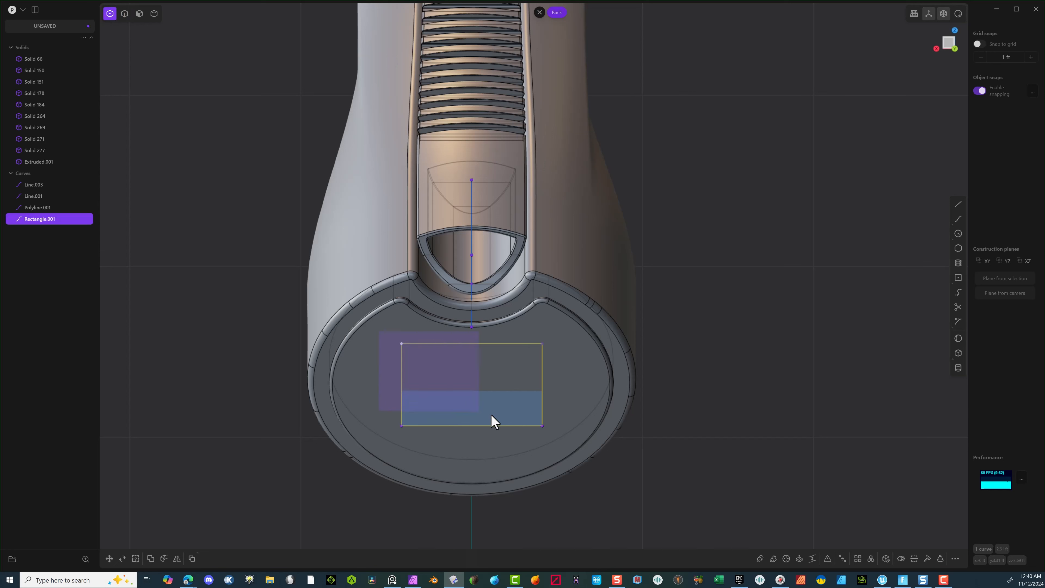
left_click_drag(558, 438, 561, 440)
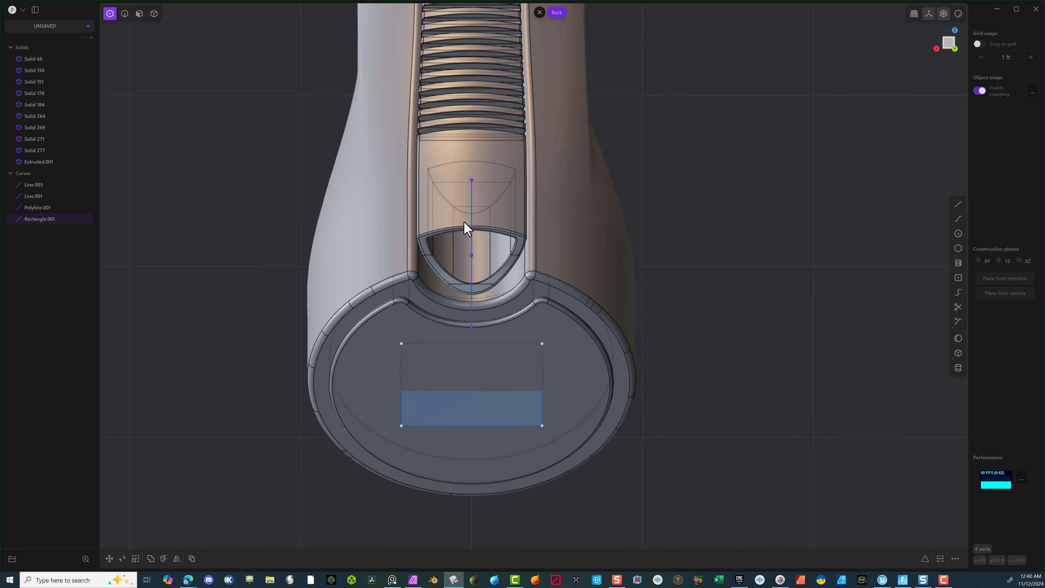
key("b")
left_click_drag(474, 387, 497, 381)
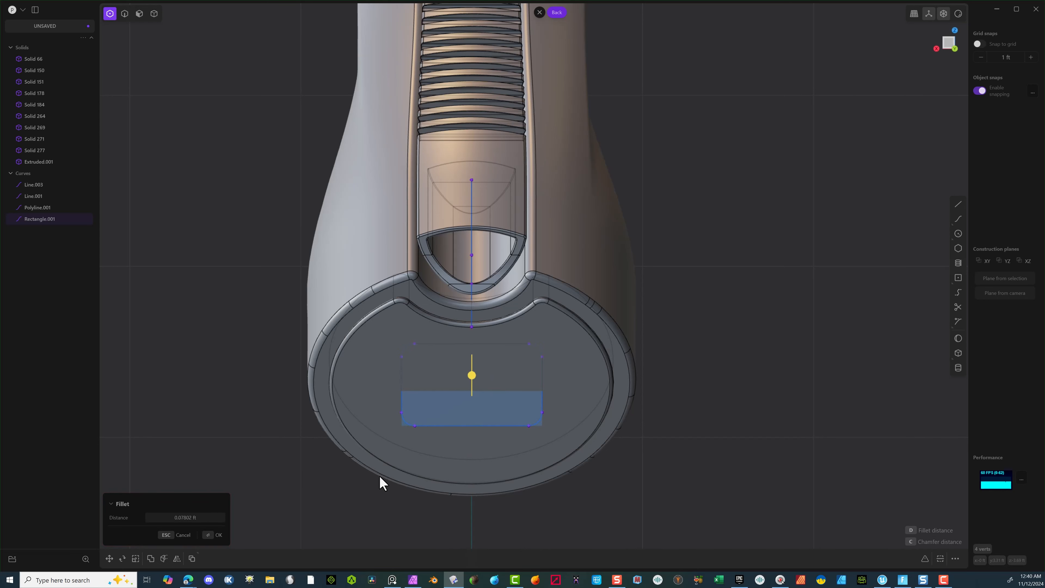
left_click(210, 537)
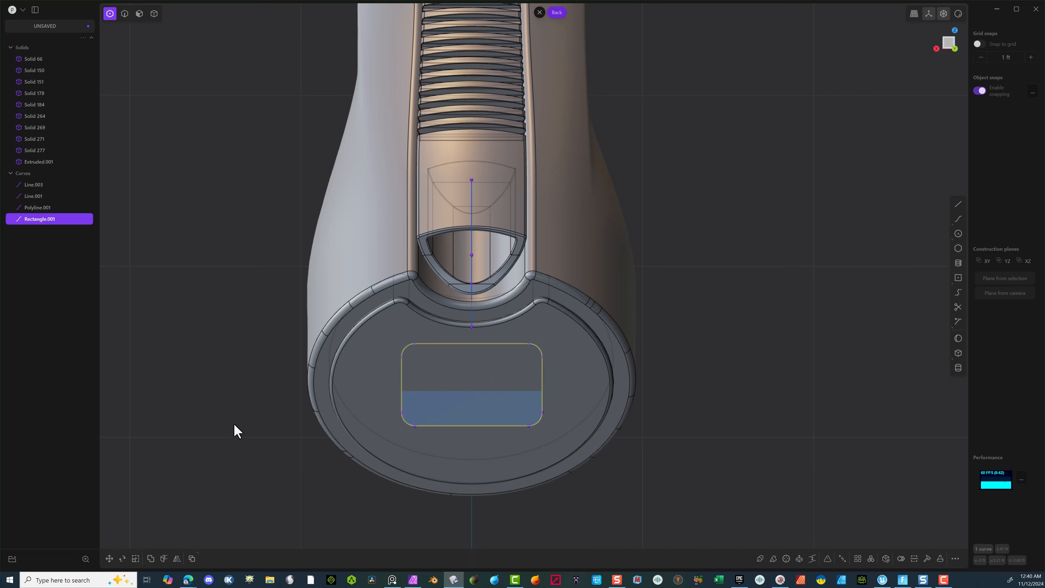
Step: Rotate the rounded rectangle in the Right view so it lies parallel to the end cap's slanted face, just outside it
middle_click_drag(233, 429, 300, 428)
middle_click_drag(266, 397, 373, 374)
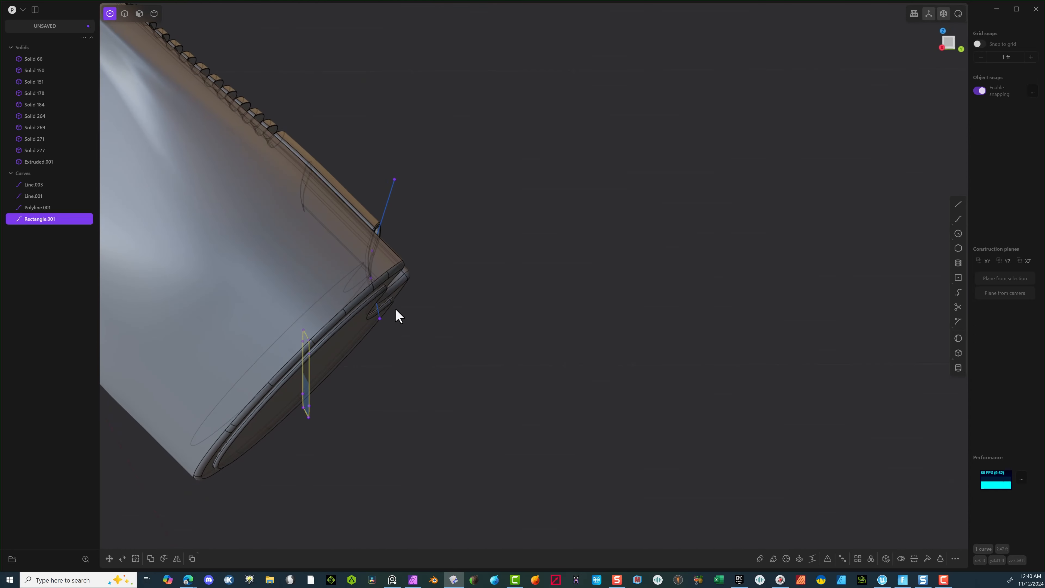
middle_click_drag(398, 316, 482, 300)
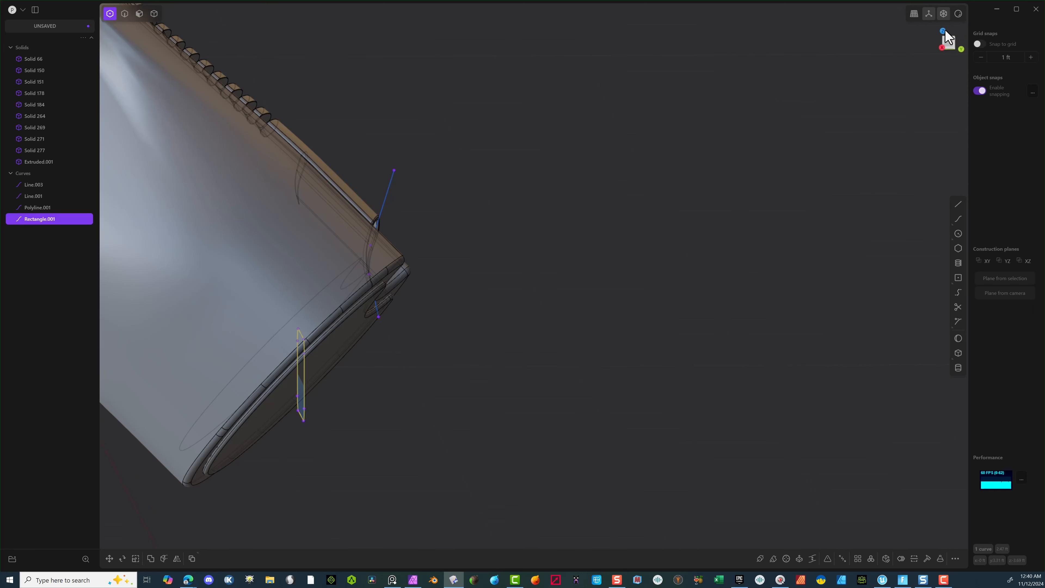
left_click(950, 41)
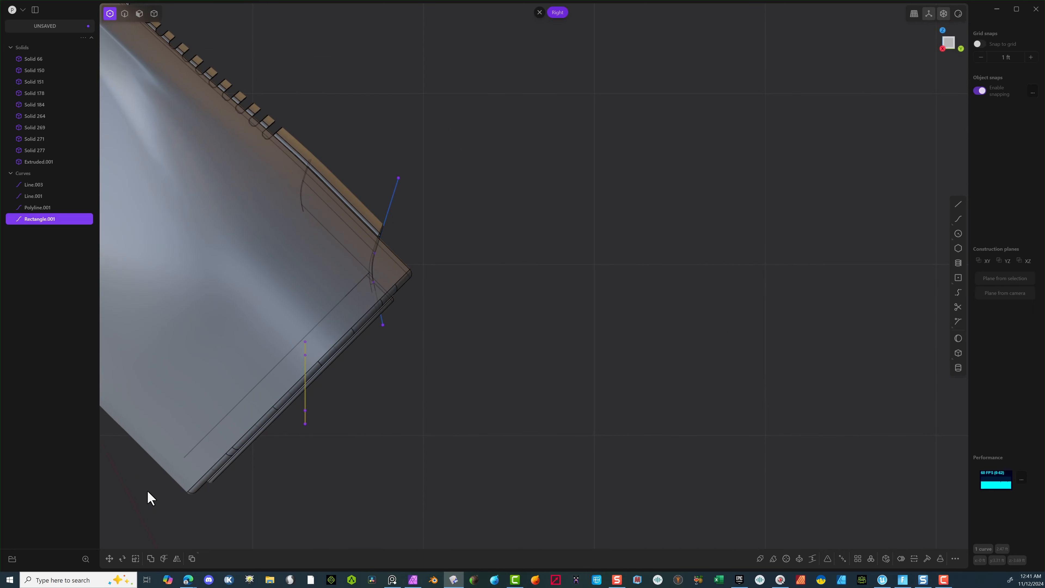
key("r")
key("f")
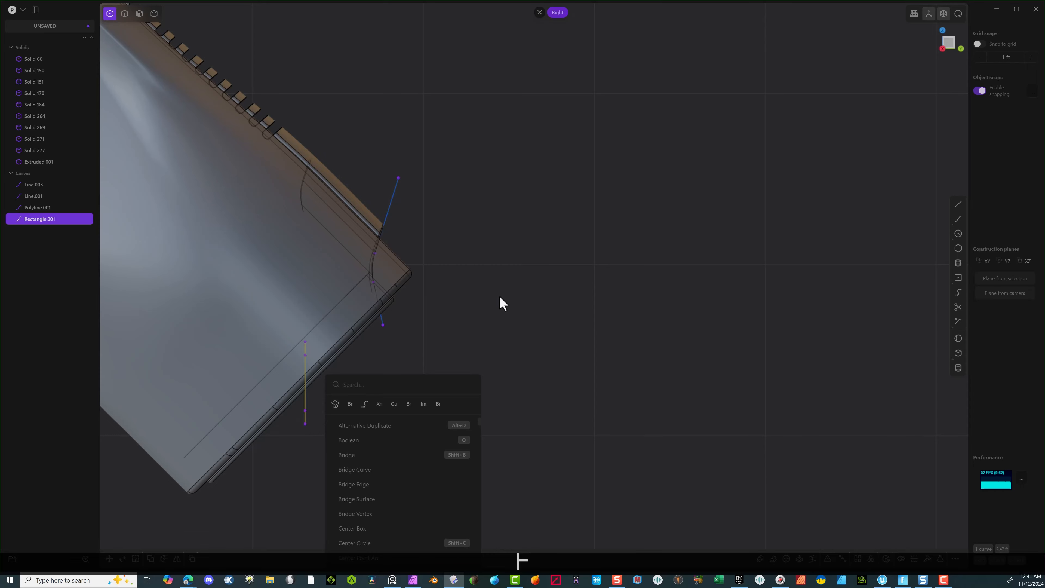
left_click(515, 299)
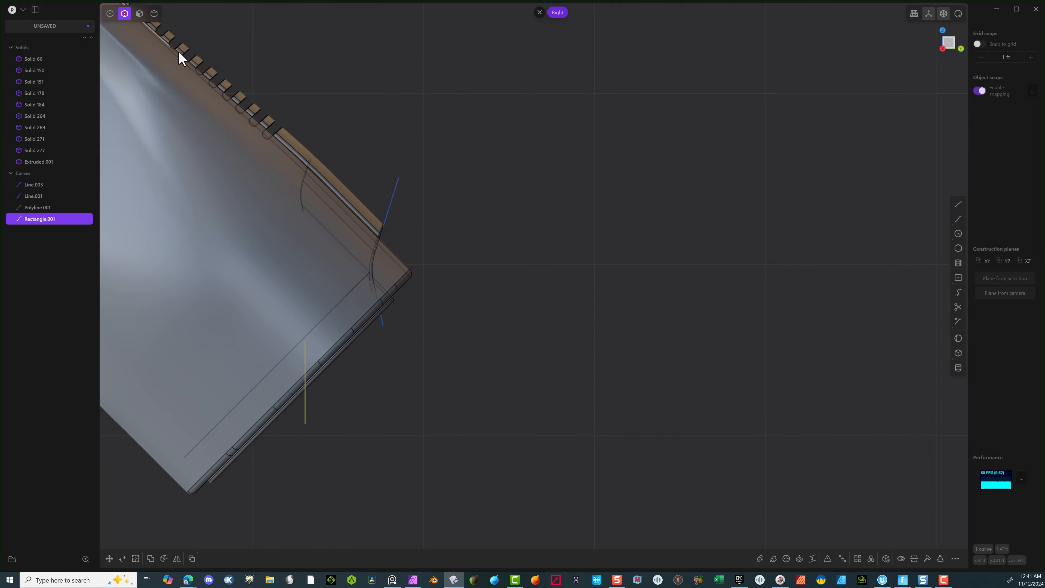
left_click(482, 519)
left_click(311, 405)
key("r")
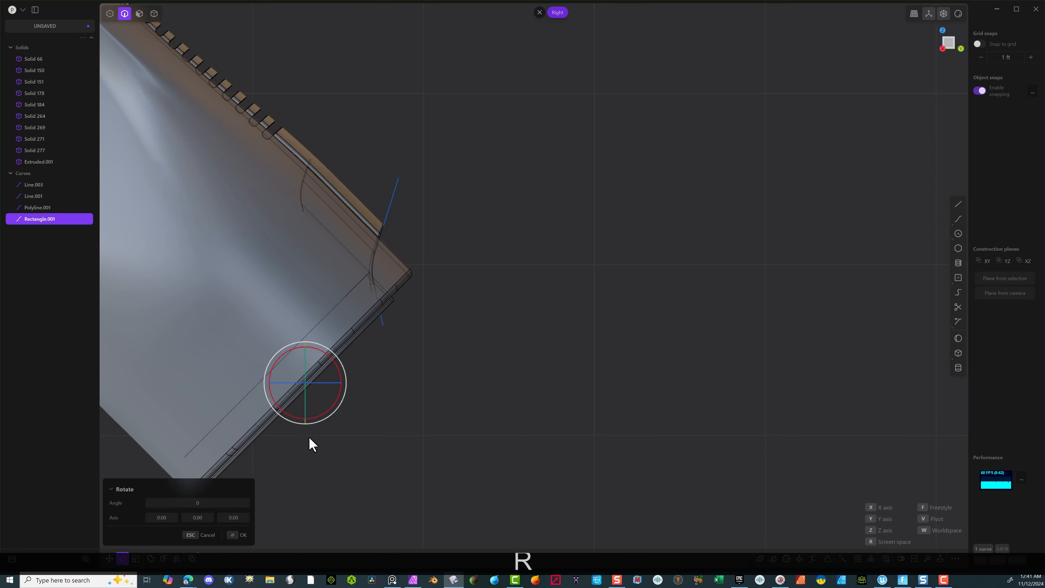
key("f")
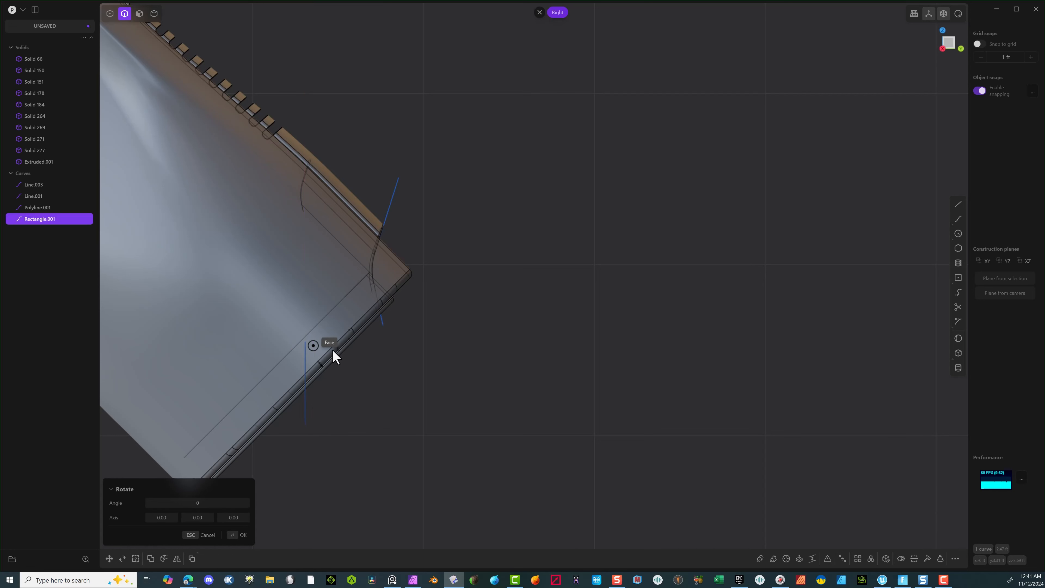
left_click(370, 365)
key("r")
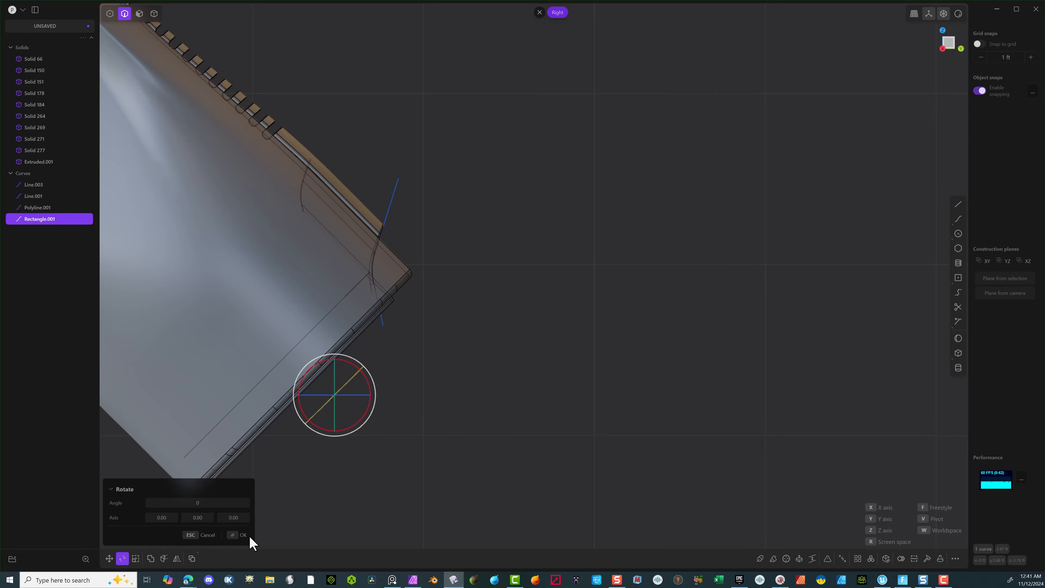
left_click(209, 535)
Step: Extrude the rounded rectangle region about 0.28 ft into the end cap as a separate body
middle_click_drag(574, 336, 173, 485)
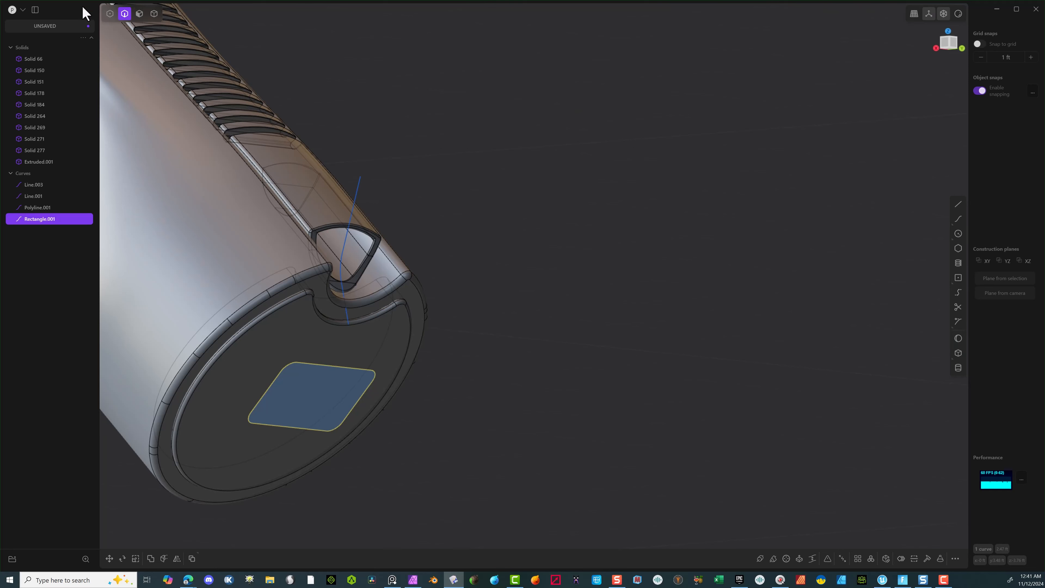
left_click(140, 14)
left_click(329, 413)
key("e")
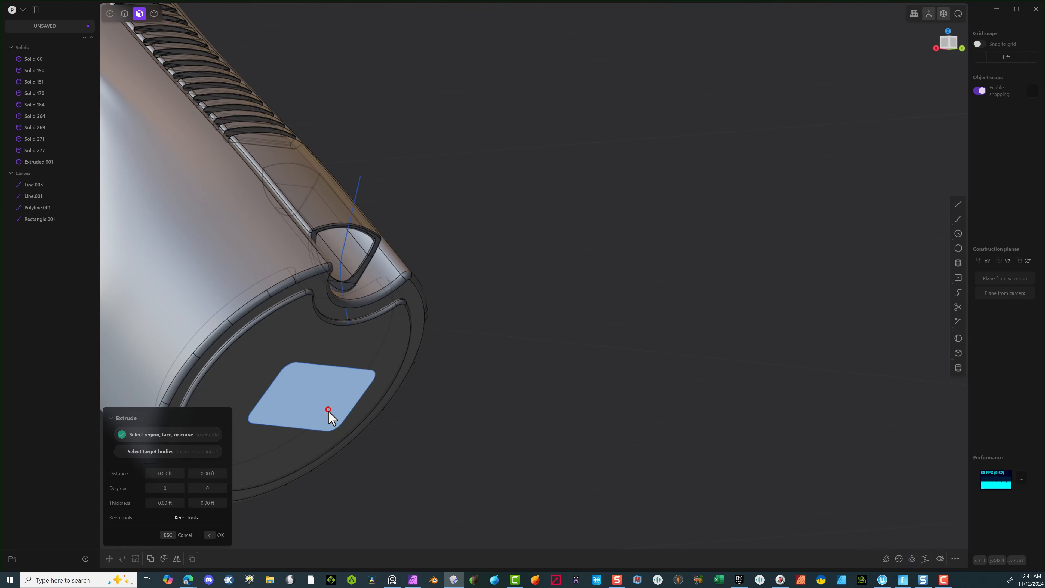
middle_click_drag(451, 485, 490, 509)
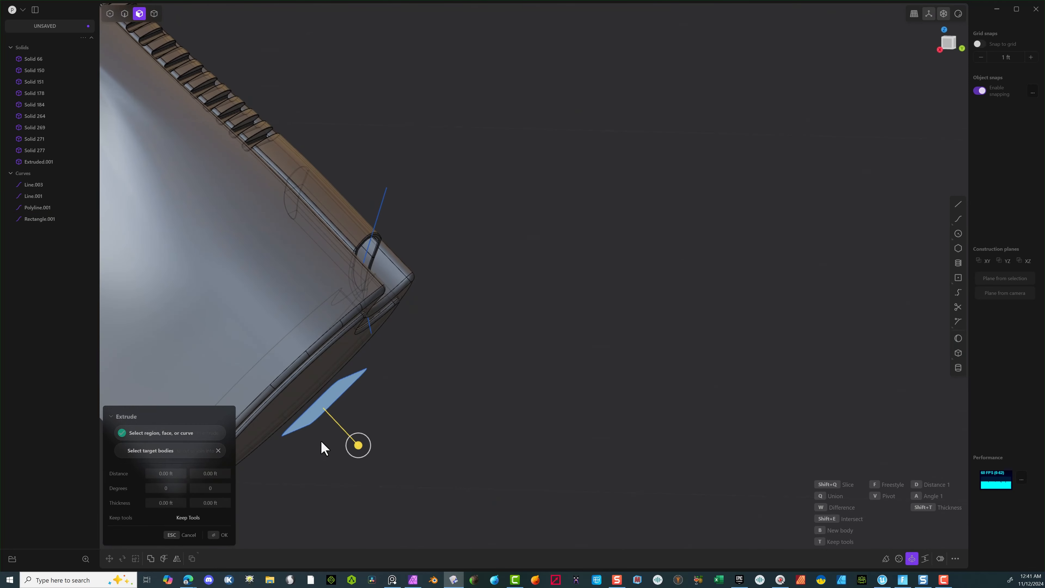
left_click_drag(360, 439, 319, 415)
middle_click_drag(383, 414, 300, 392)
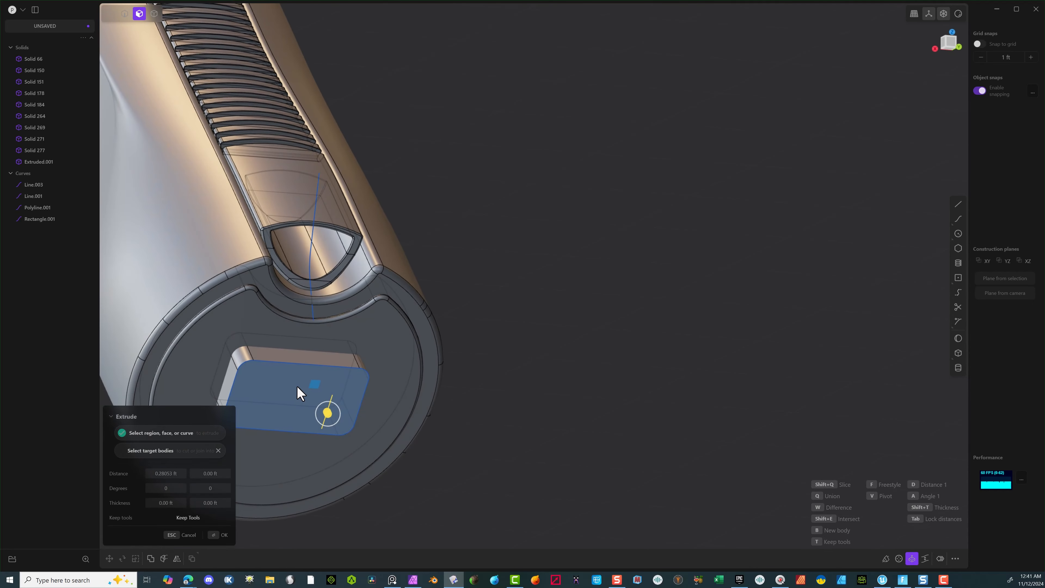
left_click(220, 535)
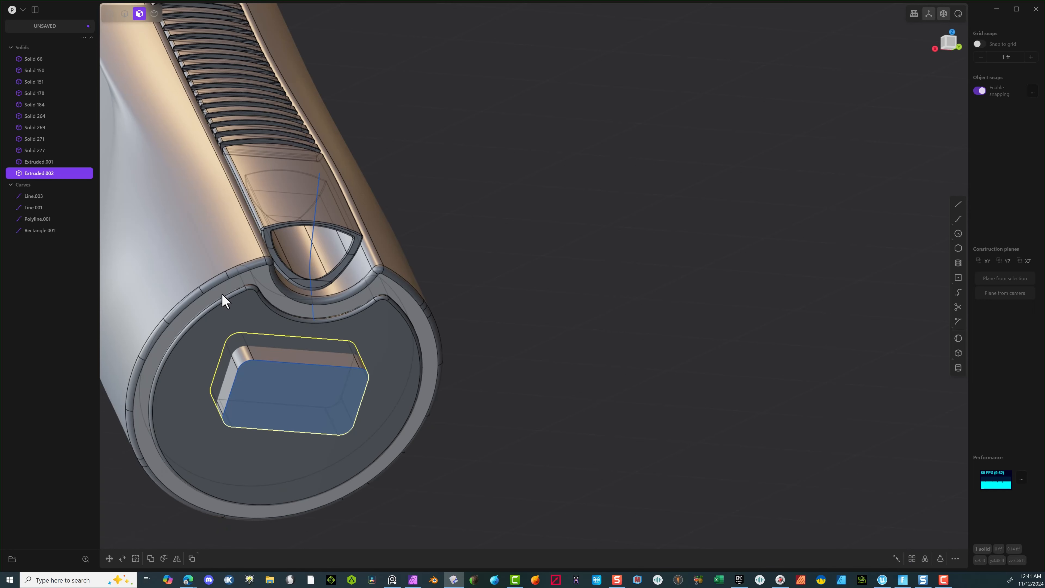
Step: Subtract the extruded rounded block from the end cap with a Boolean to cut a recess
left_click(153, 14)
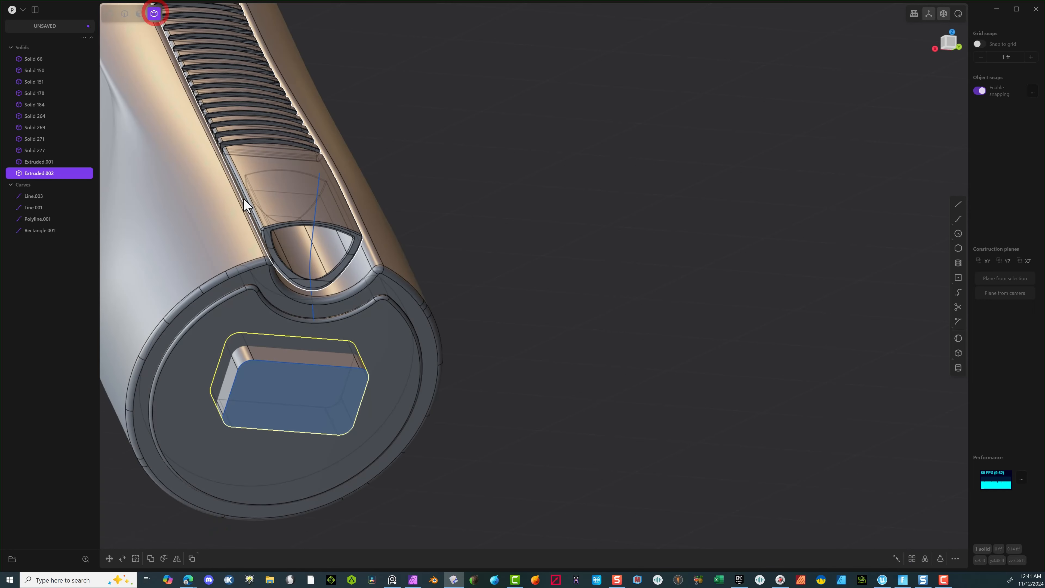
left_click(243, 318)
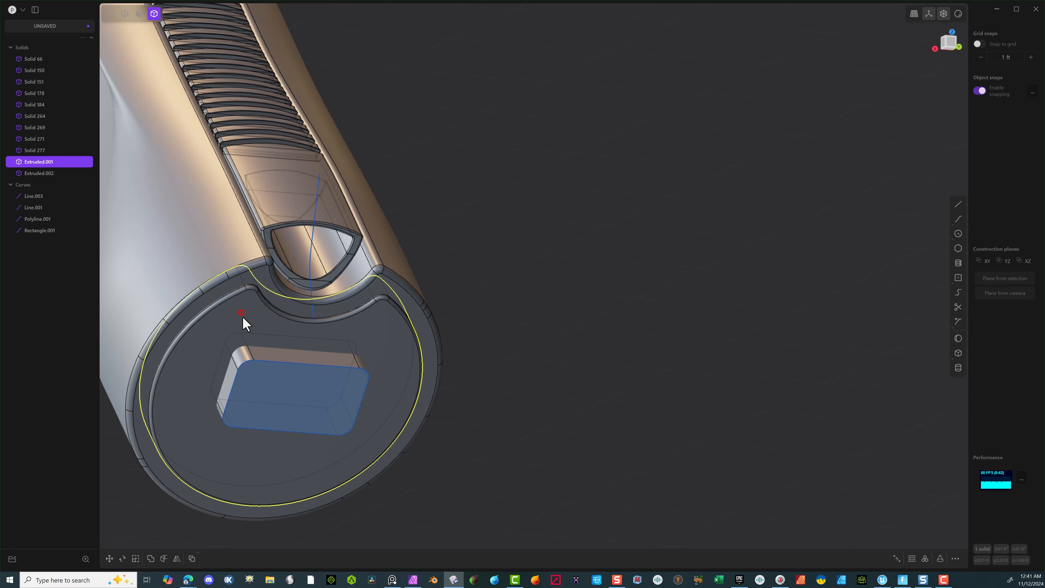
left_click(264, 361, "shift")
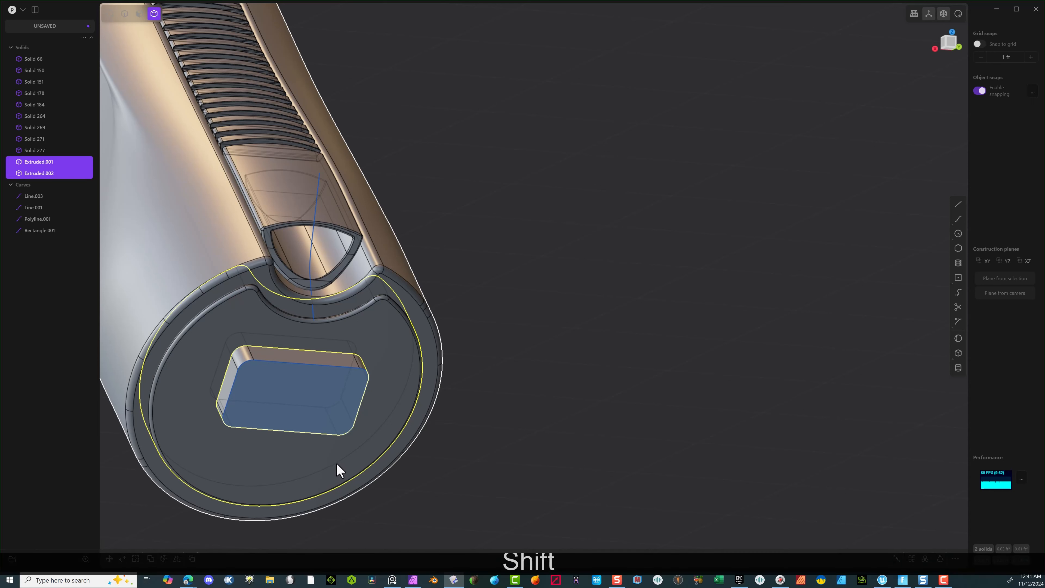
key("q")
left_click(230, 537)
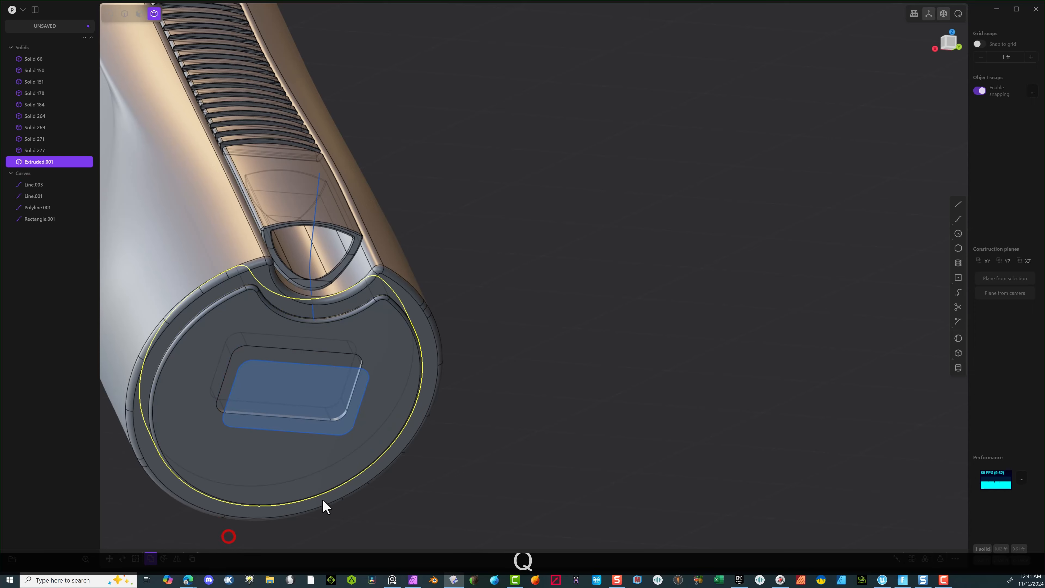
Step: Hide the rounded rectangle curve in front of the end cap
scroll(449, 413, "up", 1)
middle_click_drag(449, 412, 364, 432)
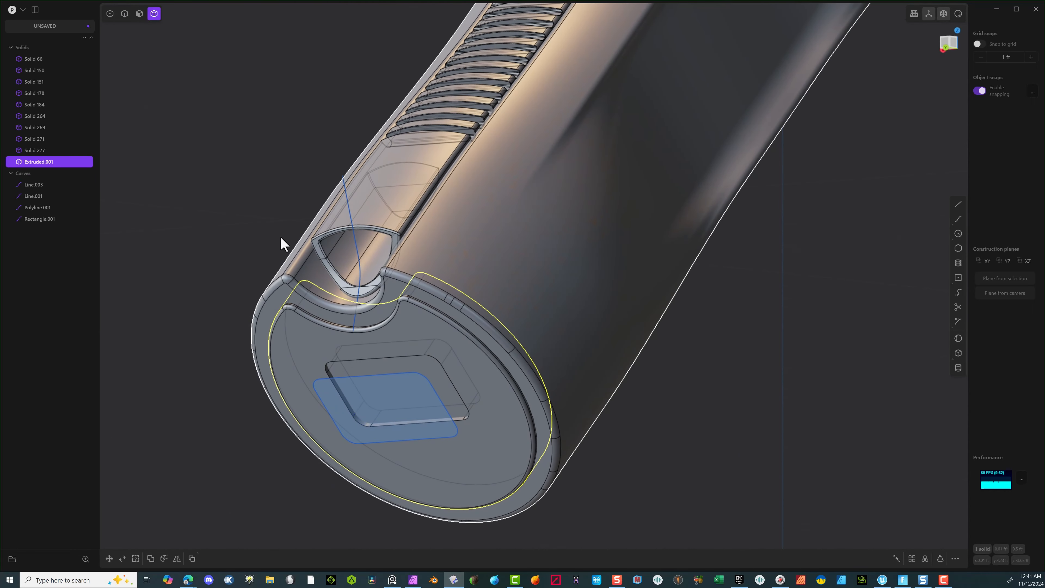
left_click(124, 14)
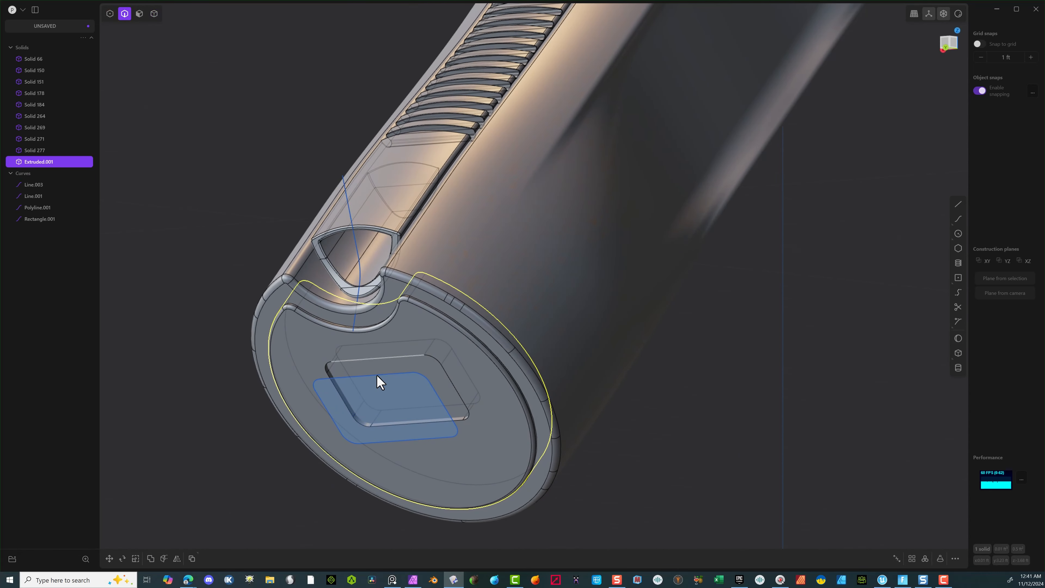
left_click(372, 388)
key("h")
Step: Fillet the recess's outer edge loop by about 0.015 ft with the Conic shape
middle_click_drag(387, 392, 511, 439)
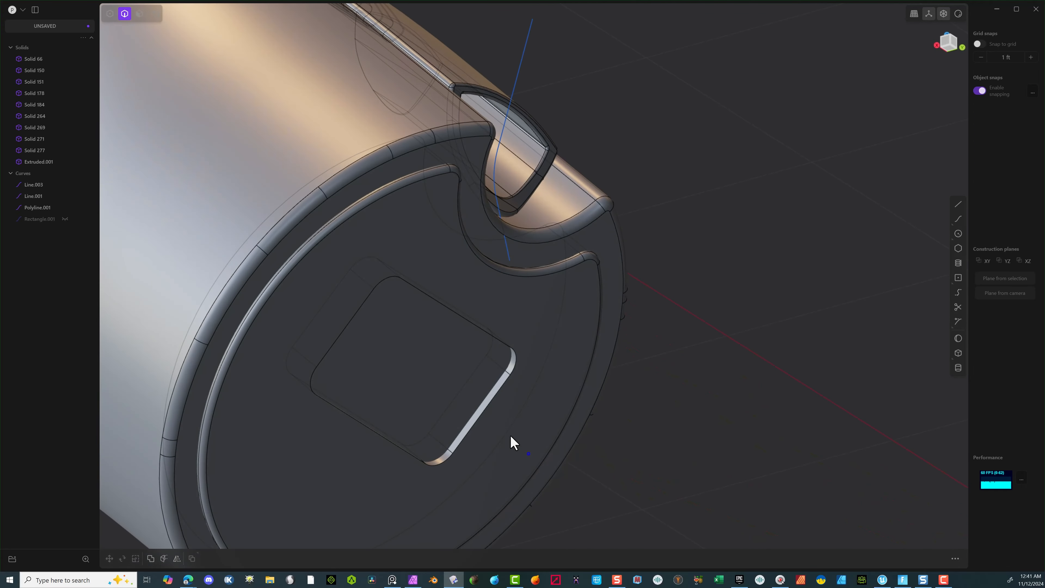
left_click(490, 407)
key("f")
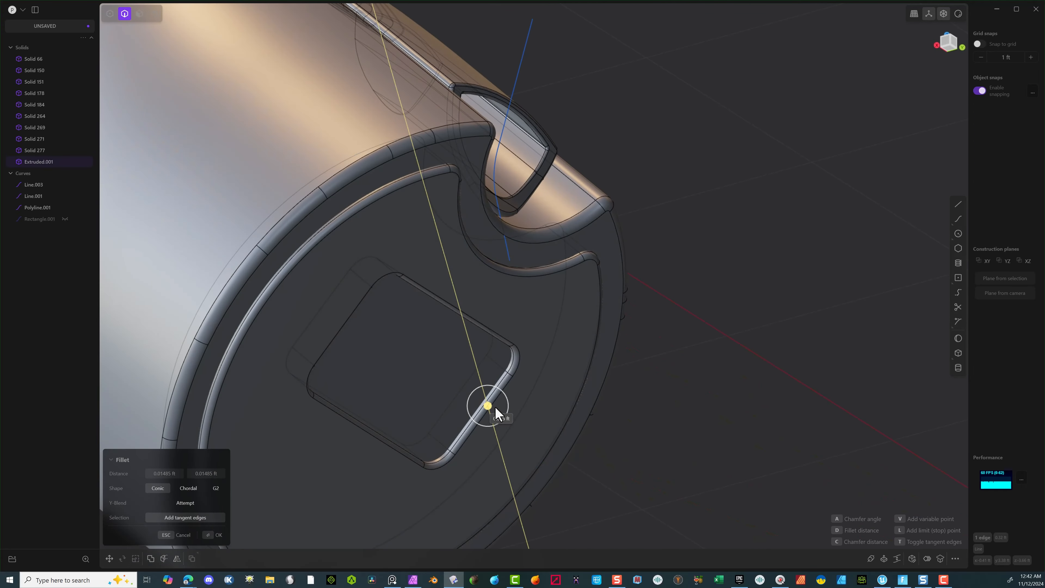
left_click(214, 534)
middle_click_drag(241, 514, 388, 346)
key("Escape")
Step: Start the Rectangle tool and switch to an axis-aligned view of the handle's end cap
scroll(429, 339, "up", 3)
scroll(430, 338, "up", 5)
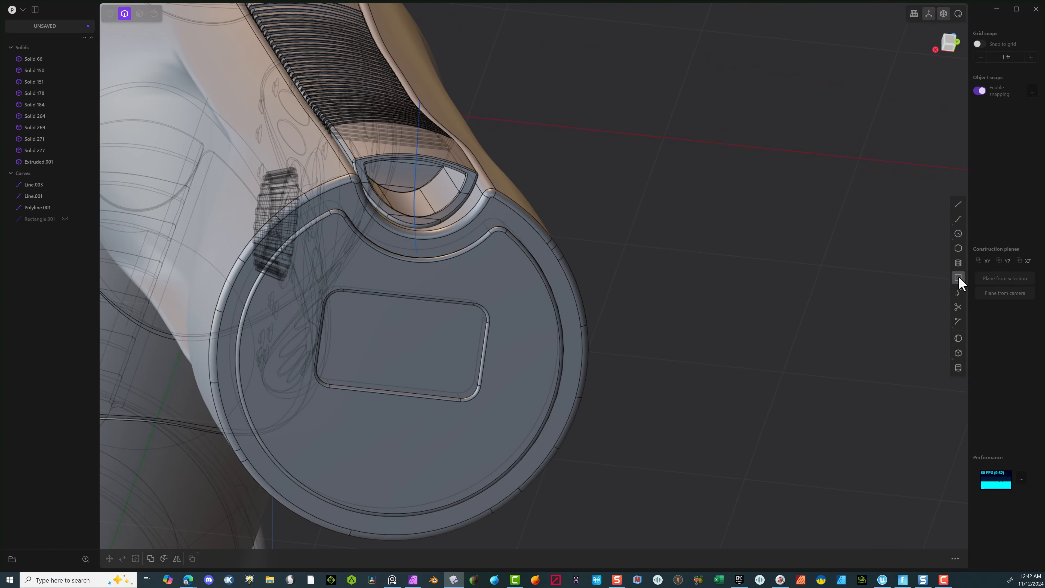
middle_click_drag(841, 275, 827, 254)
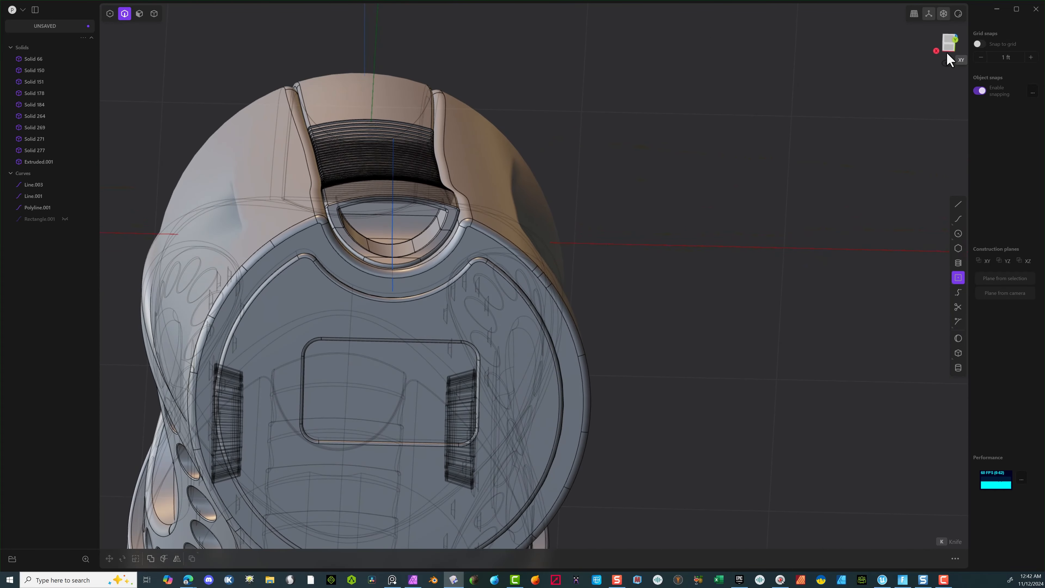
left_click(950, 42)
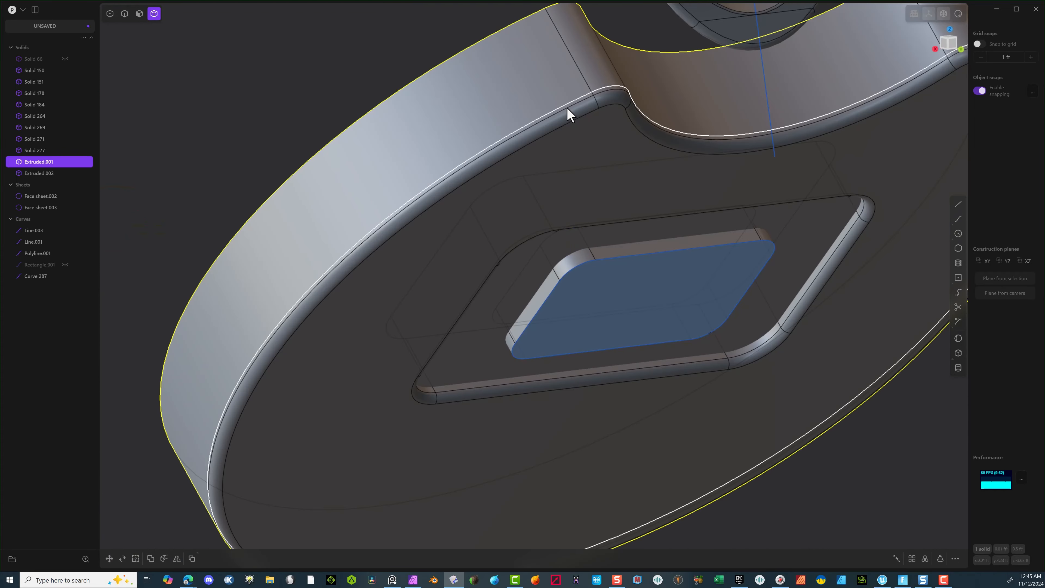
Step: Delete the duplicate face sheet that follows the end cap's outer outline
left_click(564, 135)
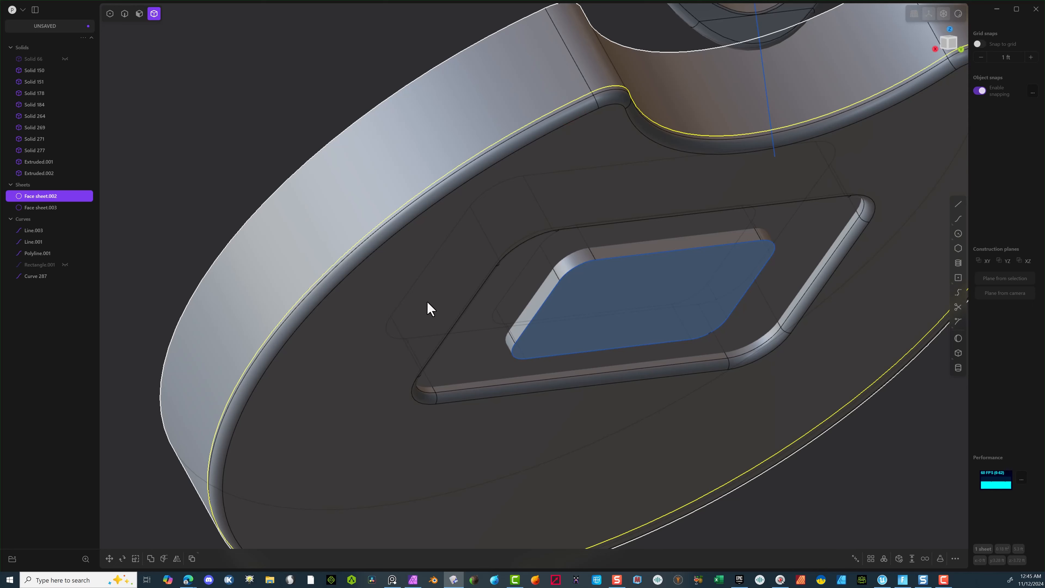
key("Delete")
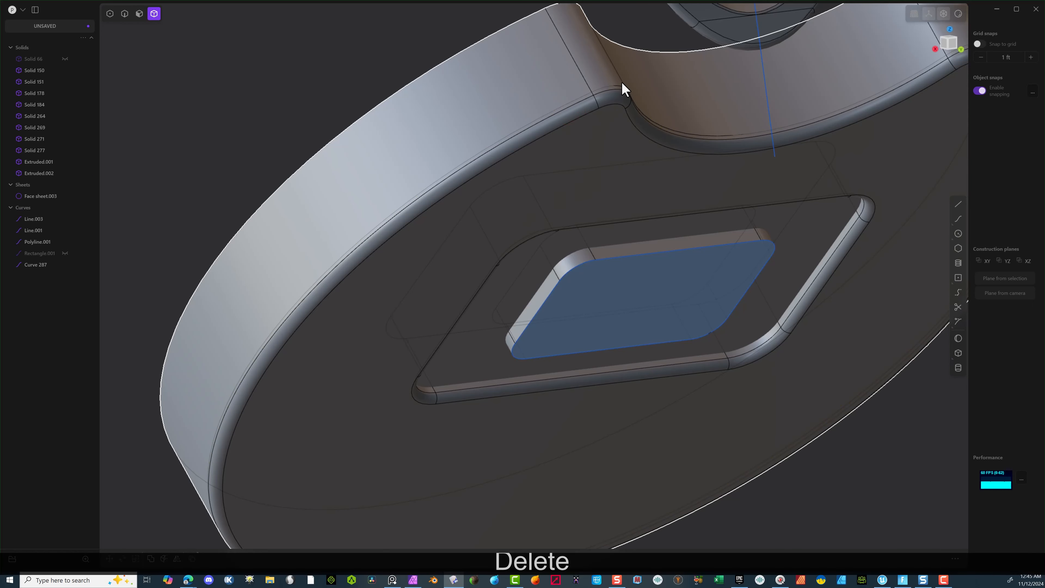
Step: Try deleting the end cap solid, and undo the deletion
scroll(627, 115, "down", 5)
middle_click_drag(634, 147, 721, 152)
left_click(721, 148)
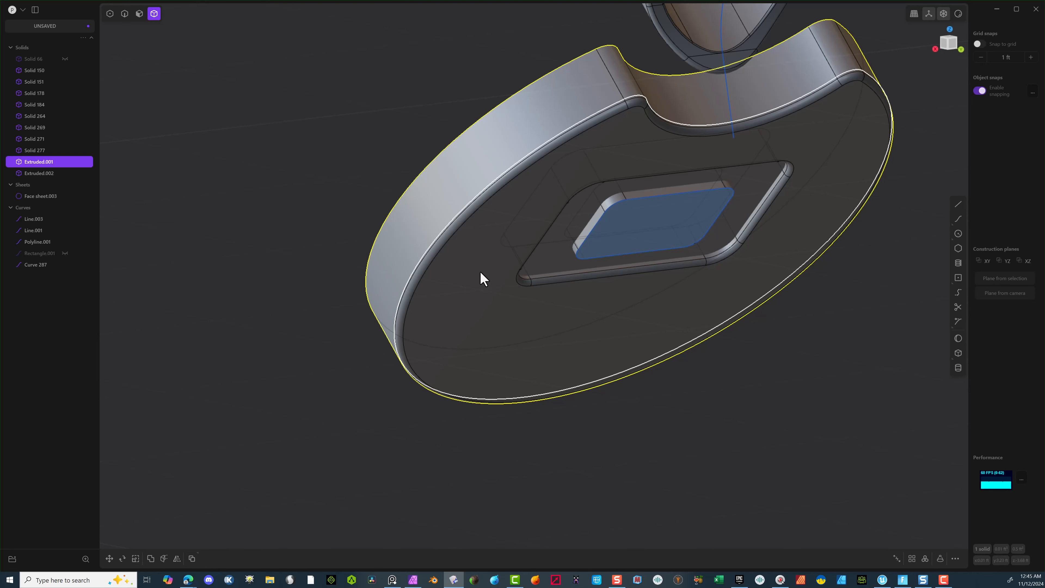
key("Delete")
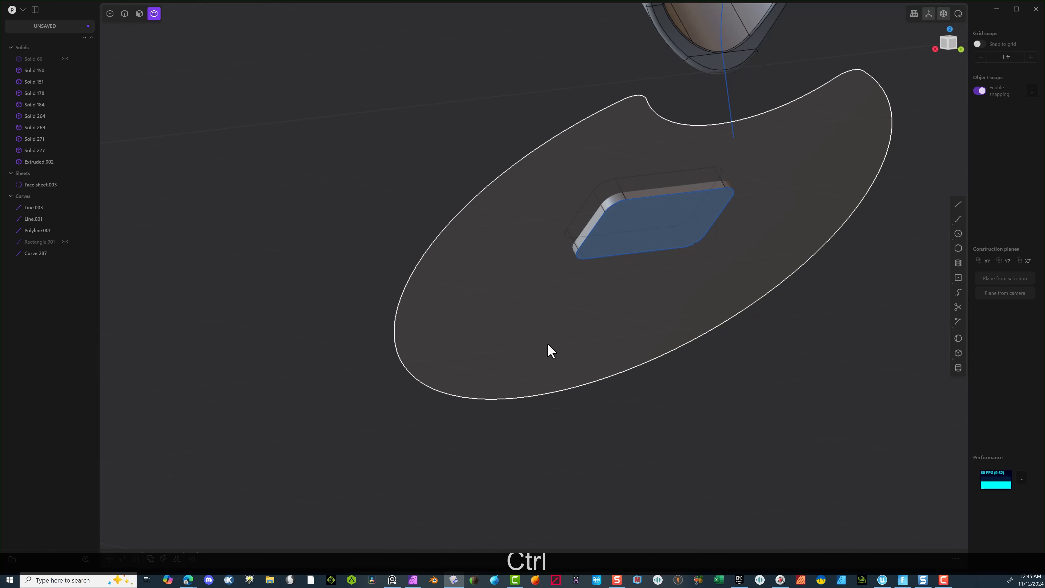
key("ctrl+z")
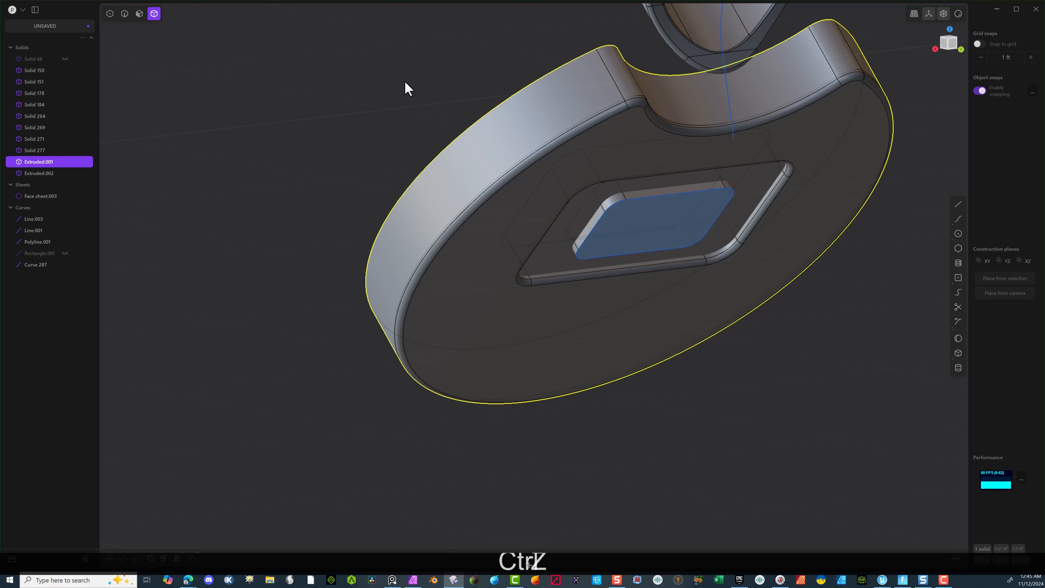
Step: Hide the end cap solid to delete the remaining face sheet with the same outline, and show the cap again
key("h")
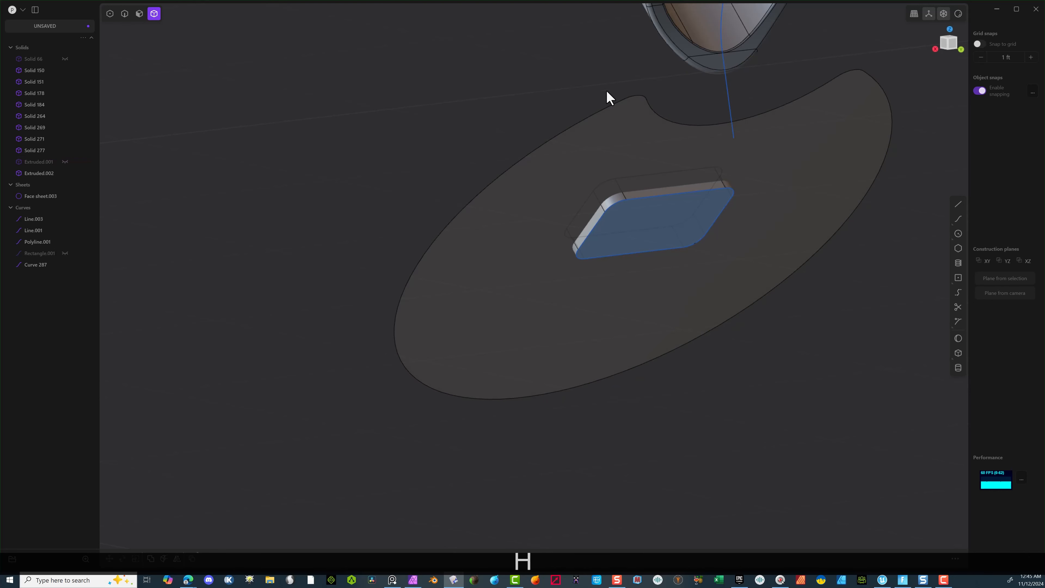
left_click(600, 152)
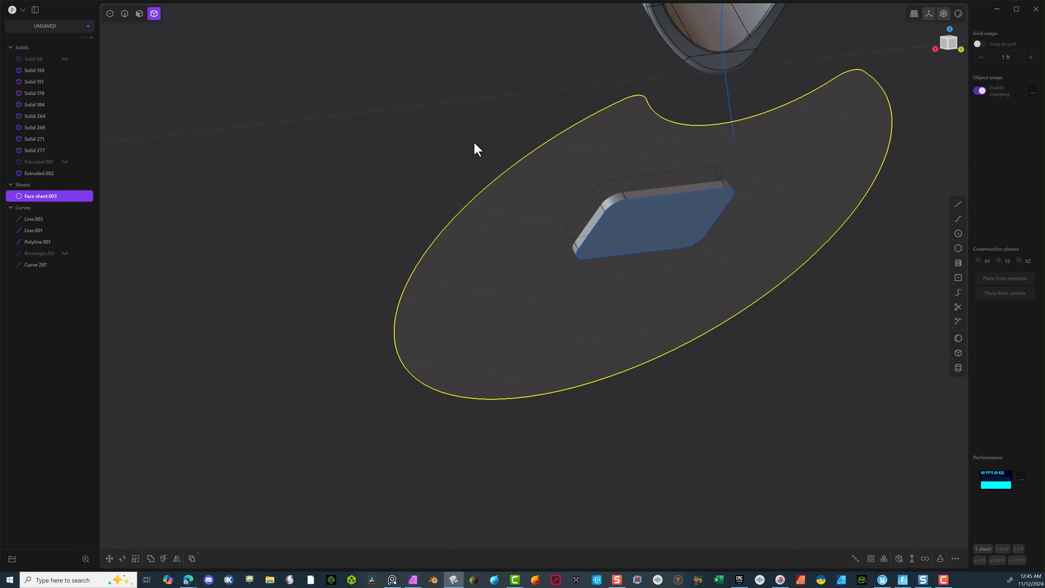
key("Delete")
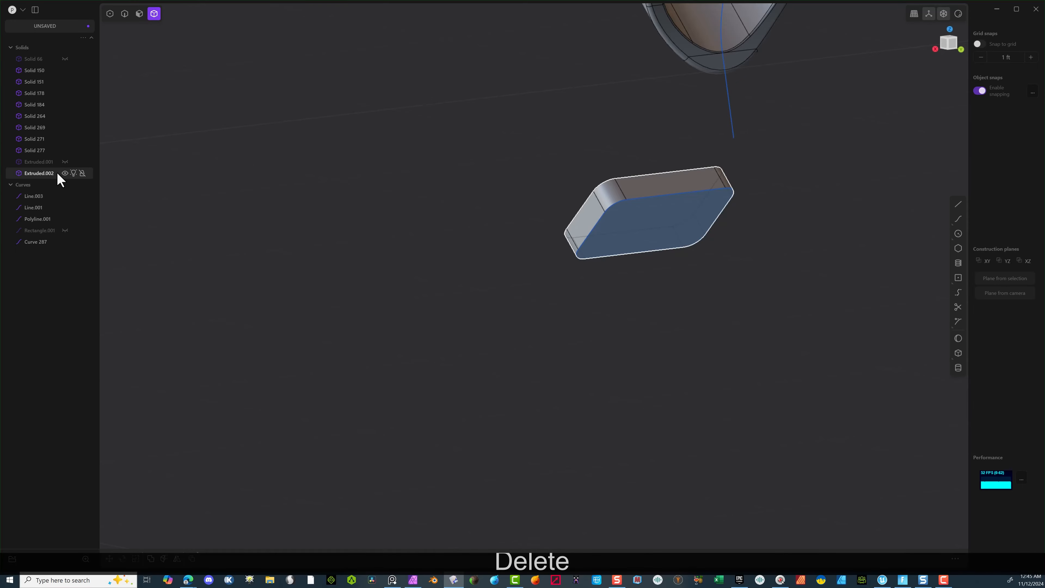
left_click(65, 162)
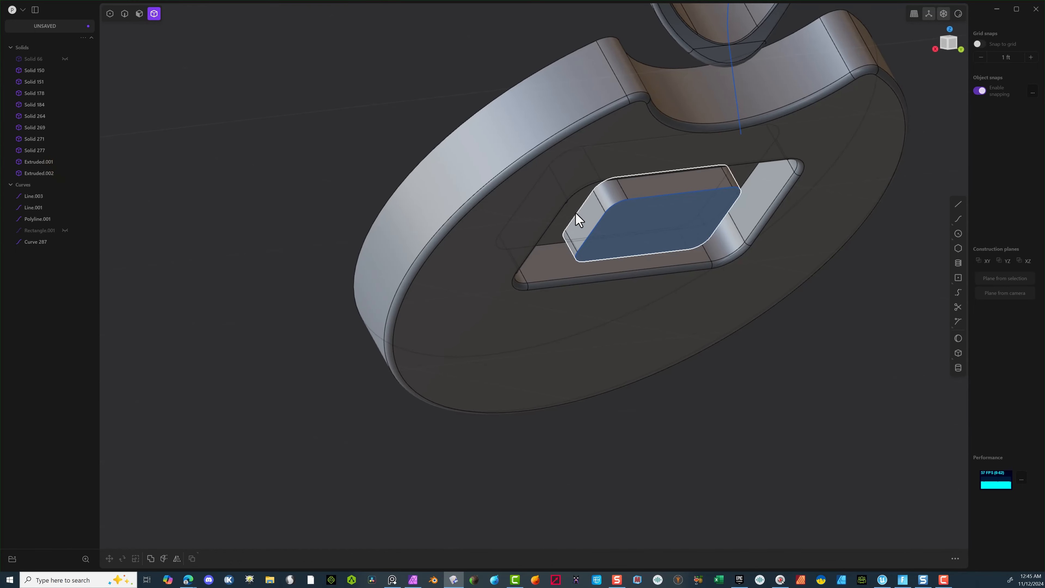
Step: Offset the floor face of the end cap's rounded-rectangle recess by about 0.117 ft to make the recess shallower
middle_click_drag(568, 202, 469, 170)
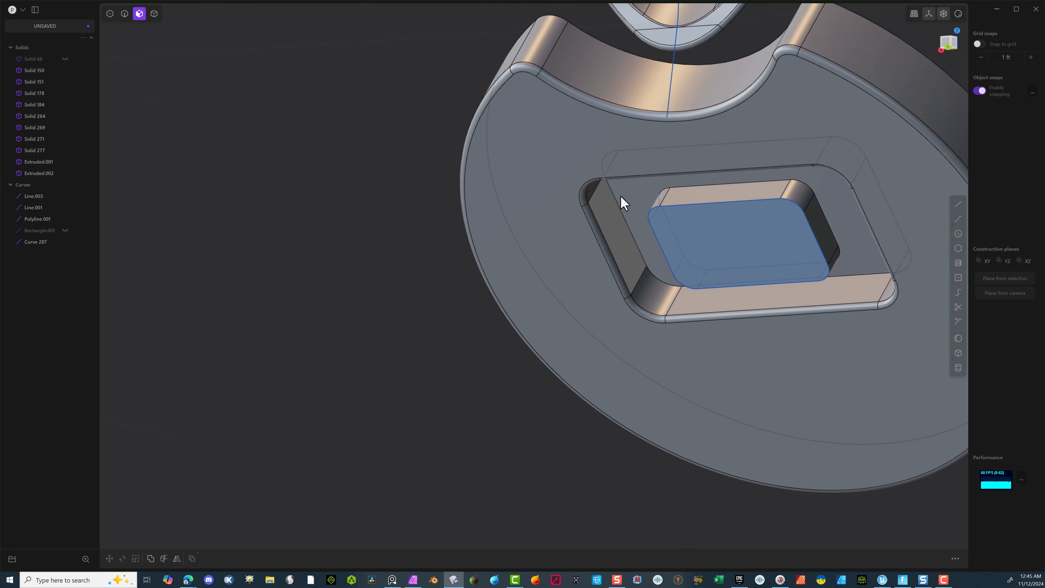
left_click_drag(615, 223, 600, 250)
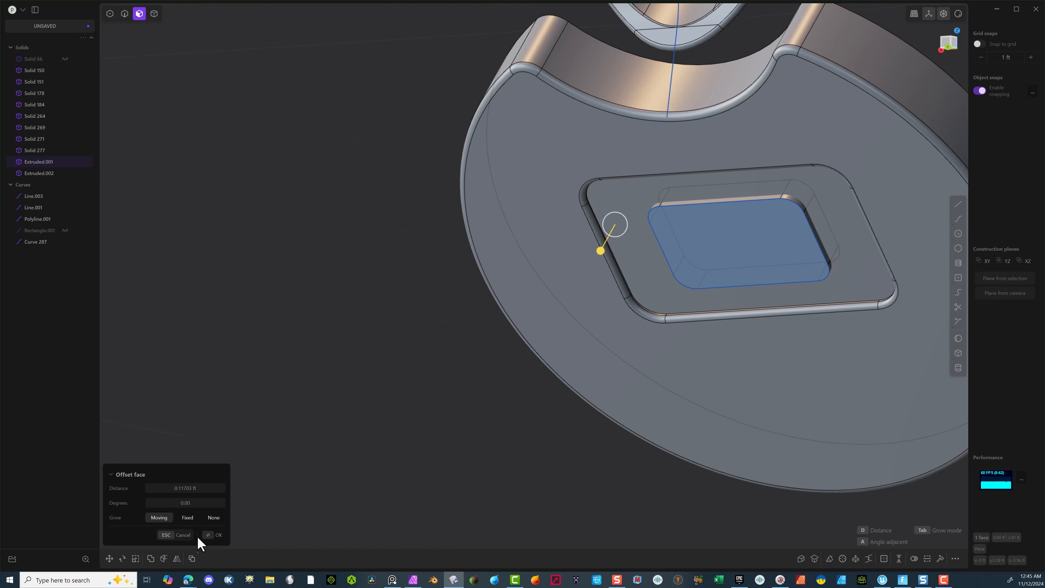
left_click(216, 535)
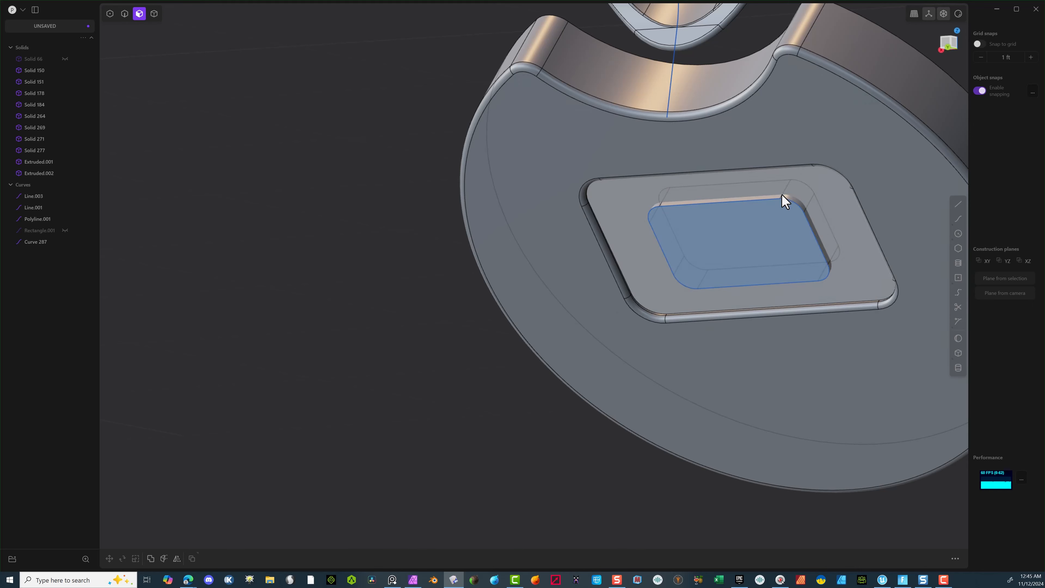
Step: Subtract the inner rounded-rectangle block from the end cap solid with a Boolean difference
left_click(156, 15)
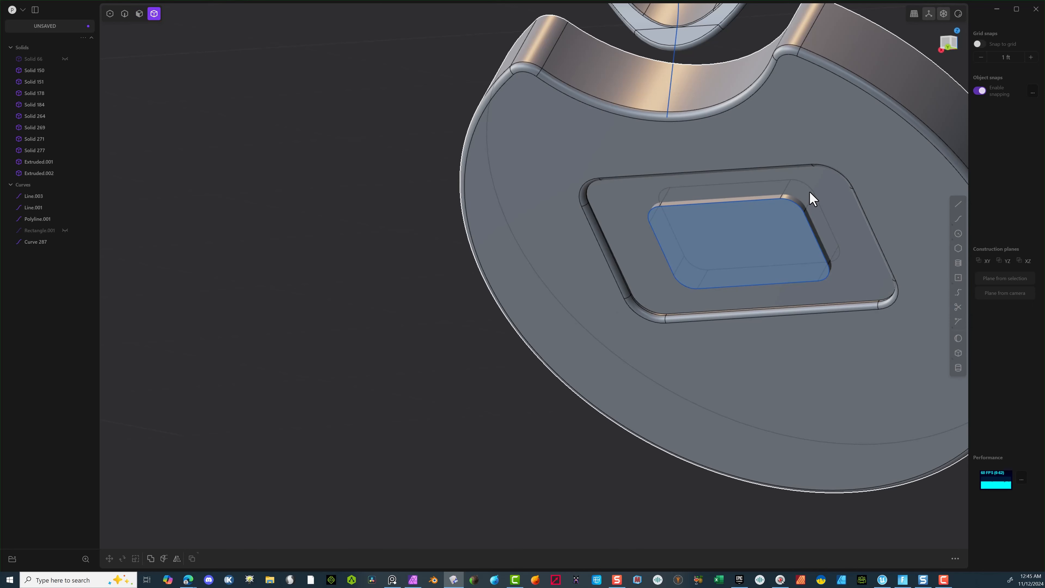
left_click(810, 153)
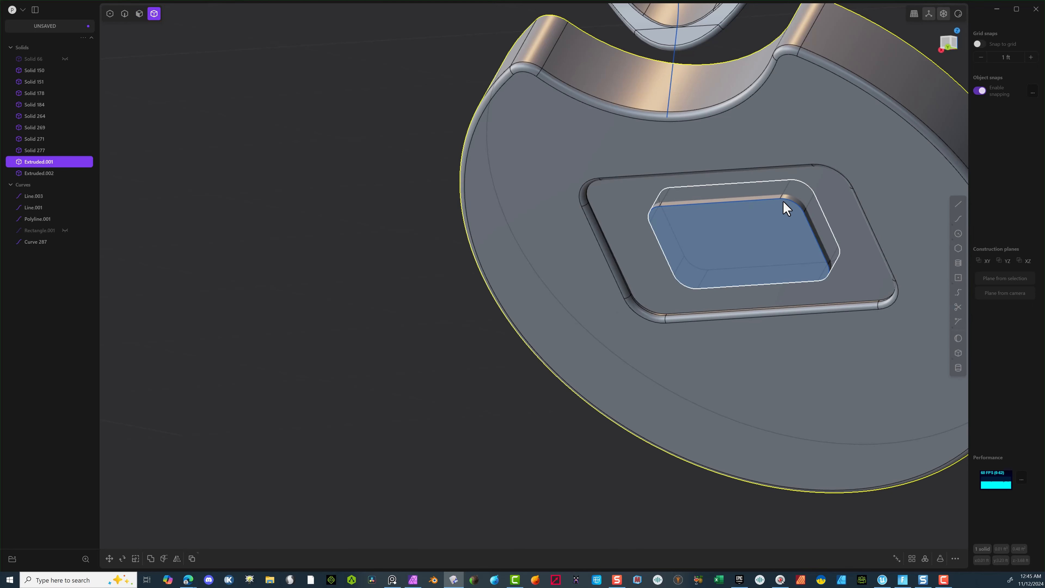
left_click(764, 227, "shift")
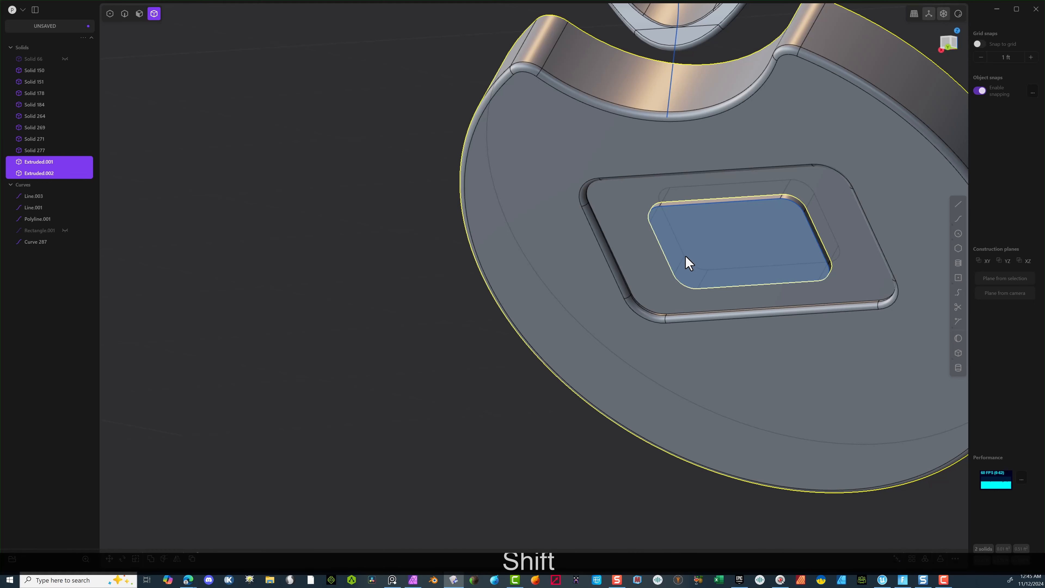
key("q")
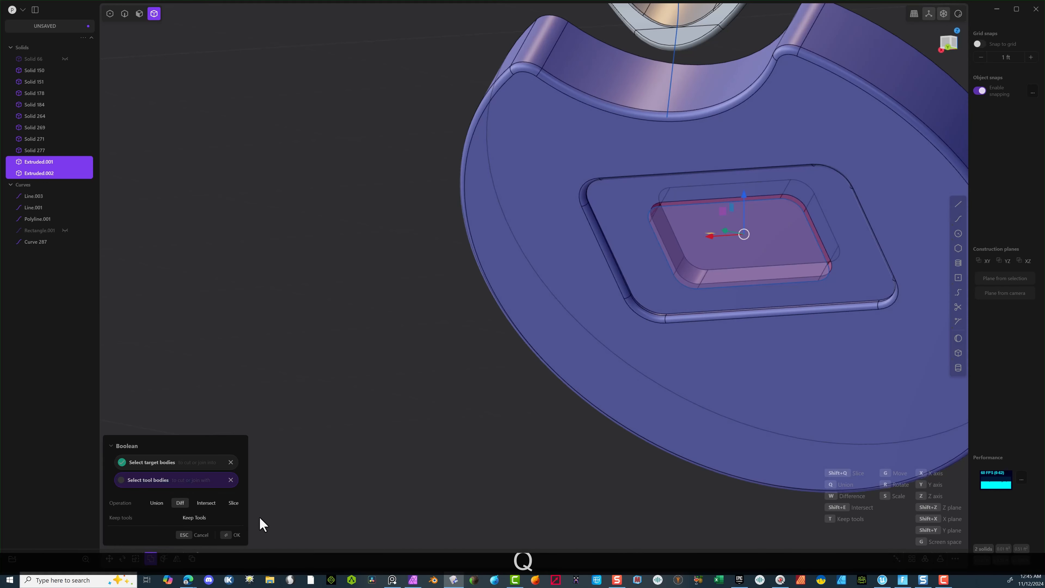
left_click(233, 535)
middle_click_drag(450, 290, 461, 264)
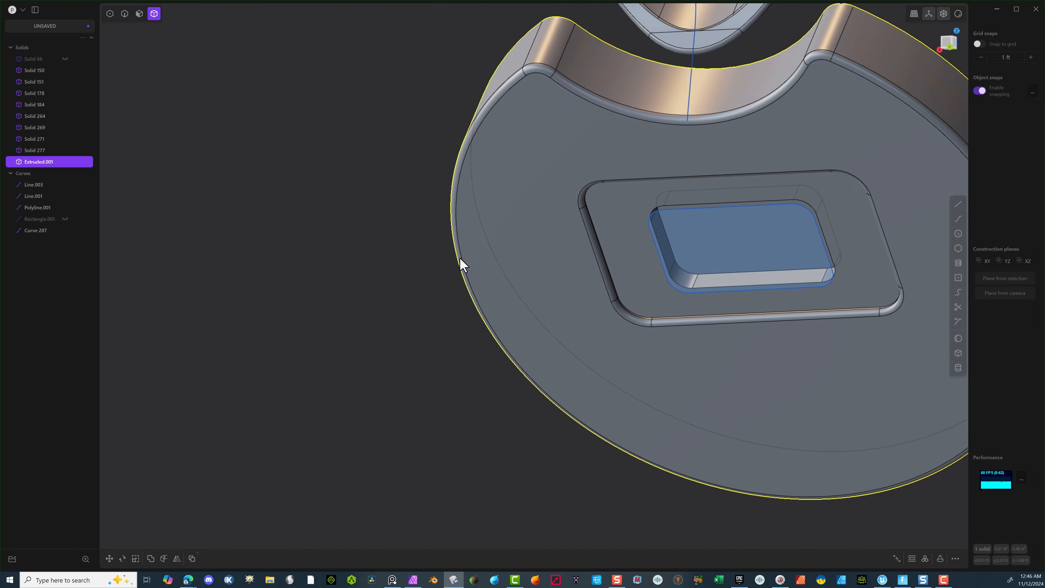
Step: Scale the inner pocket's rounded-rectangle outline curve to about 0.39 along the X axis
left_click(125, 14)
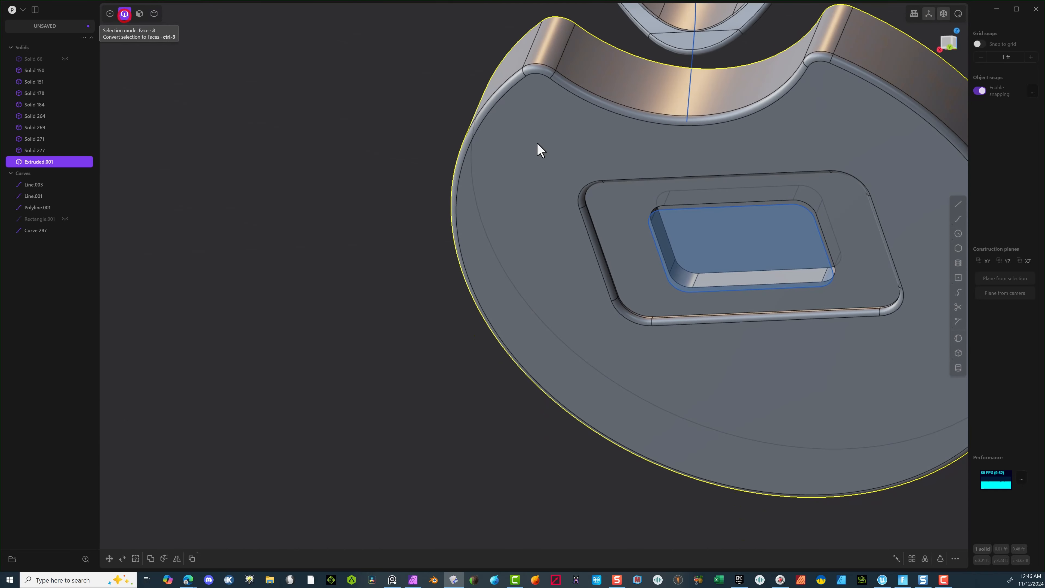
left_click(694, 207)
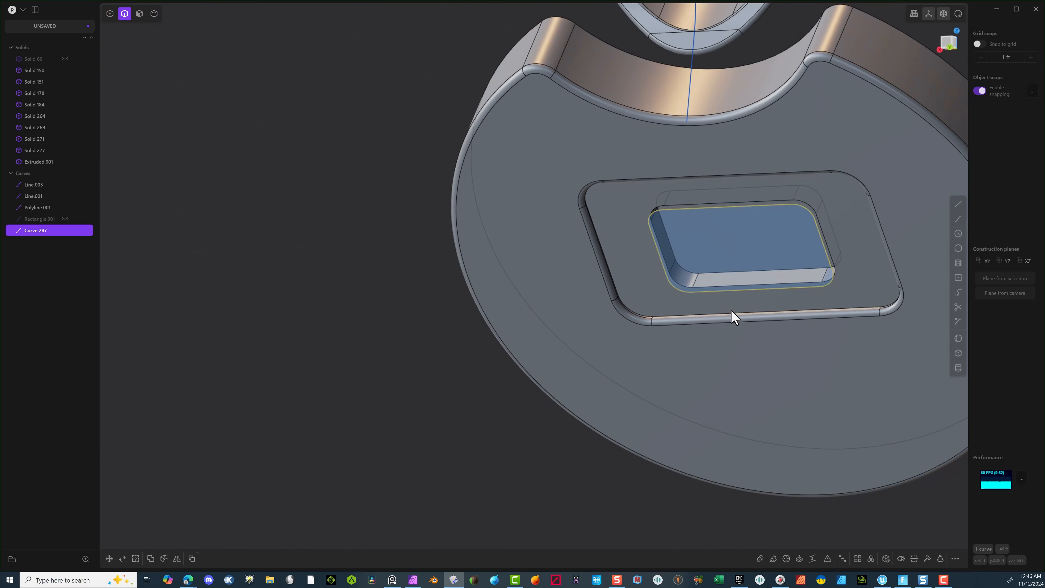
key("s")
key("s")
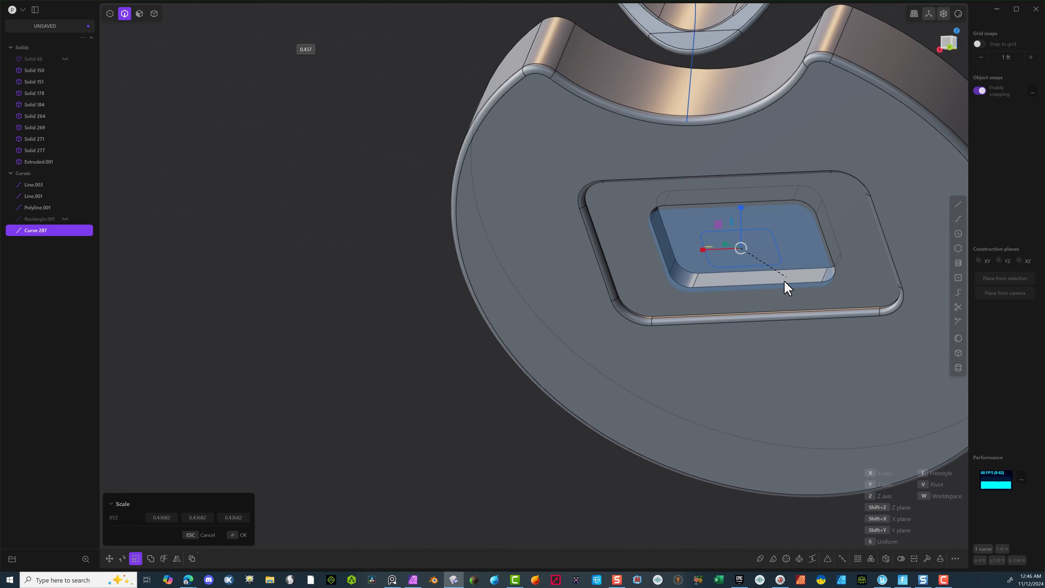
key("Escape")
middle_click_drag(770, 296, 728, 234)
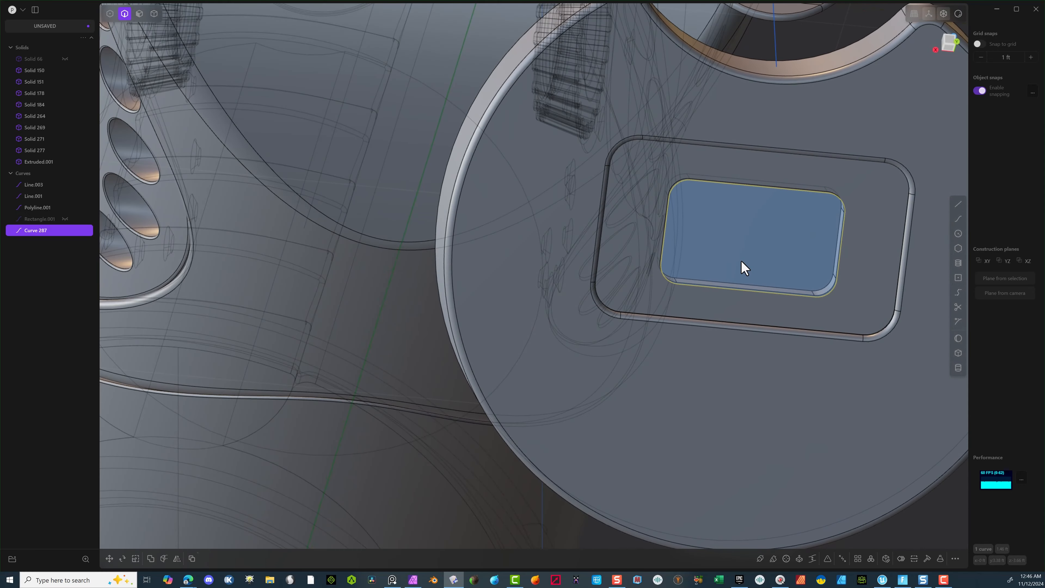
key("s")
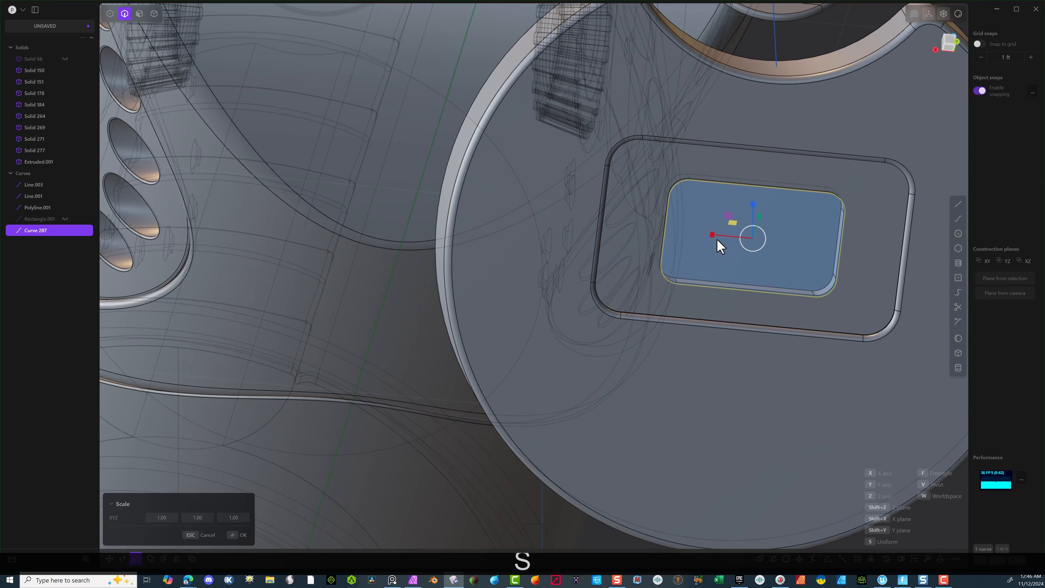
left_click_drag(714, 235, 739, 241)
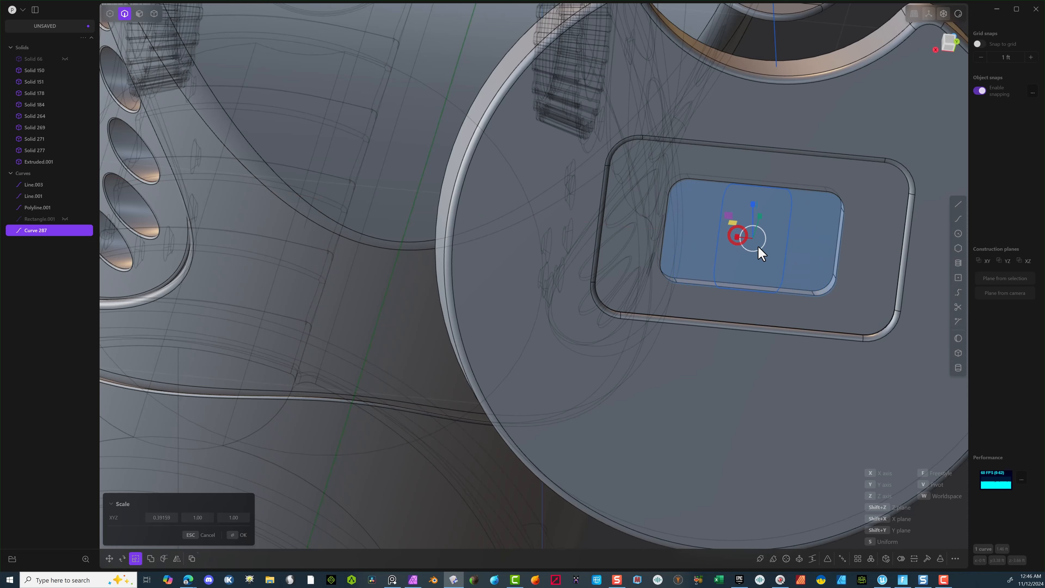
middle_click_drag(741, 243, 513, 408)
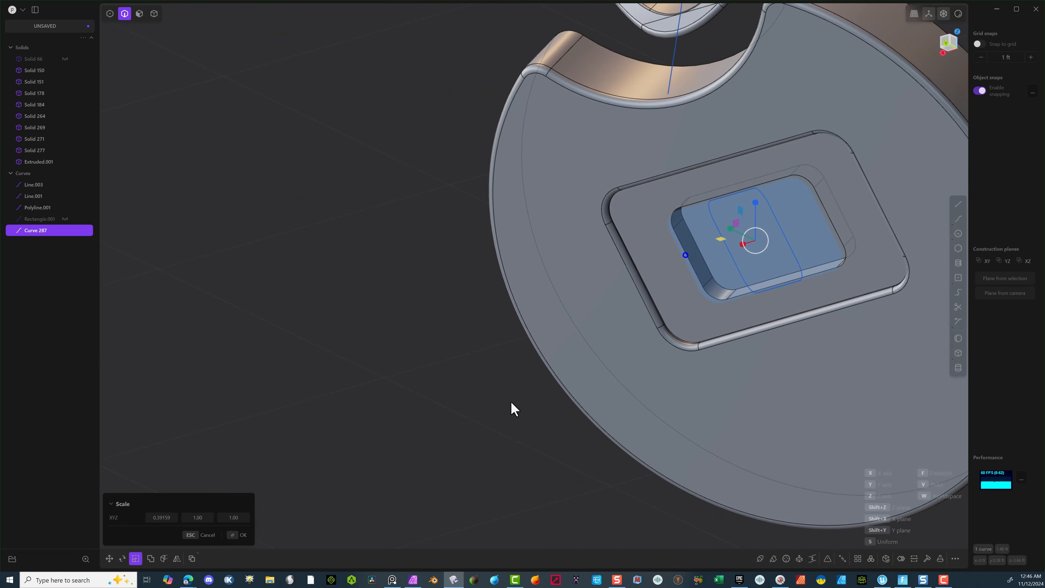
left_click(243, 534)
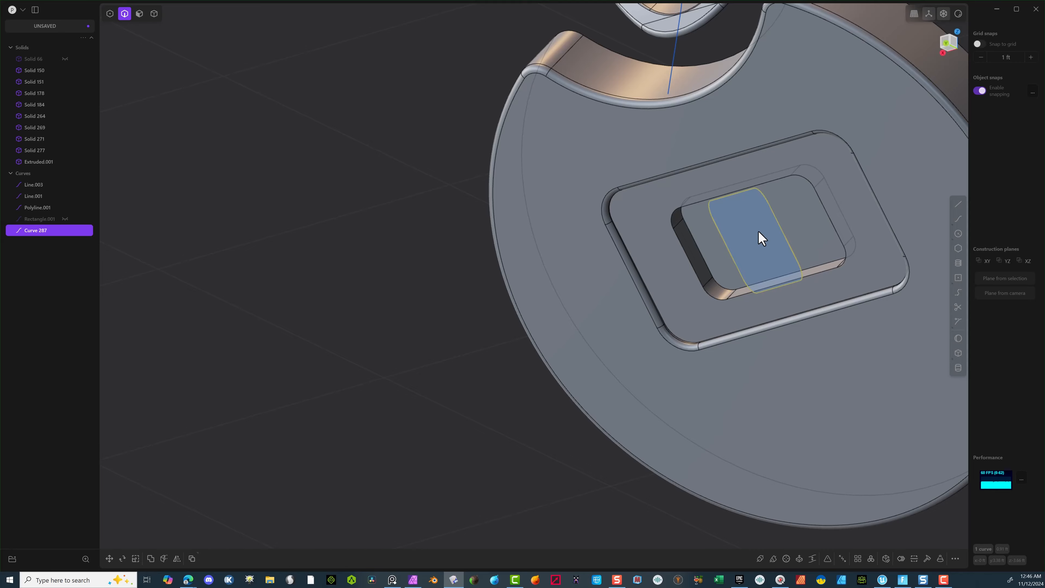
Step: Scale the narrowed outline curve to about 0.81 along Y, using a repositioned pivot at its centre
key("s")
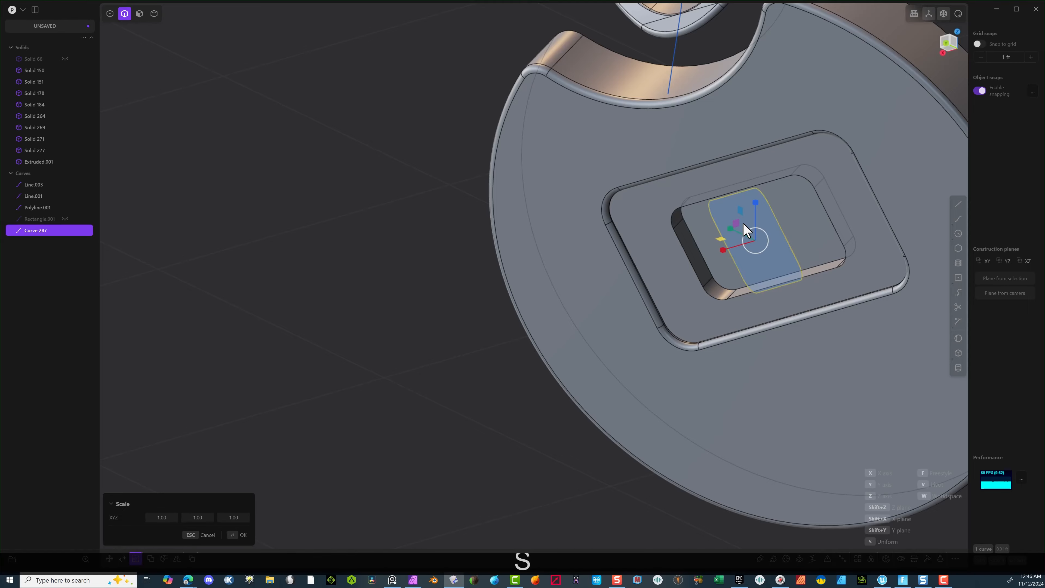
middle_click_drag(743, 223, 718, 269)
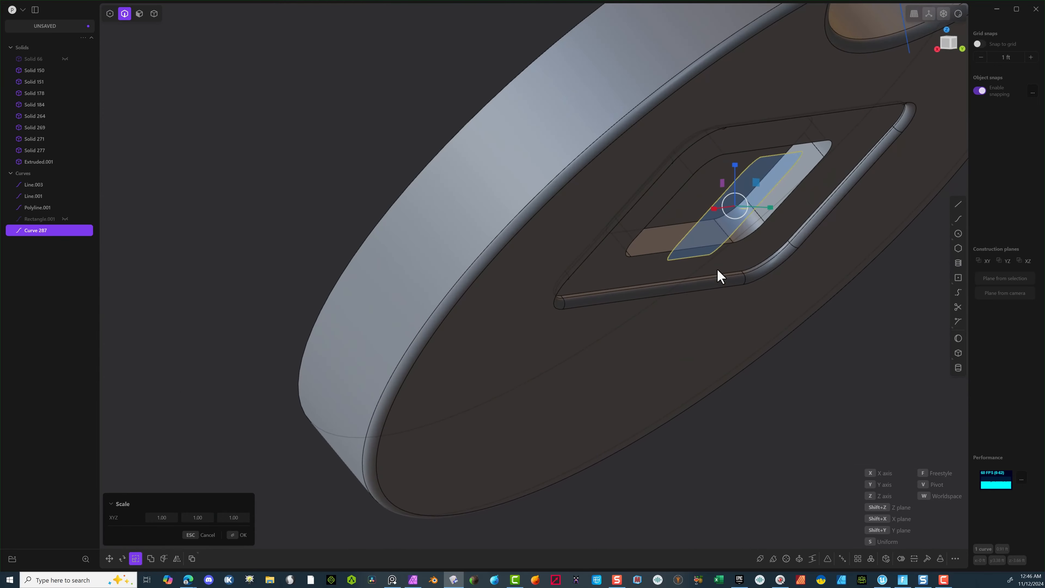
key("v")
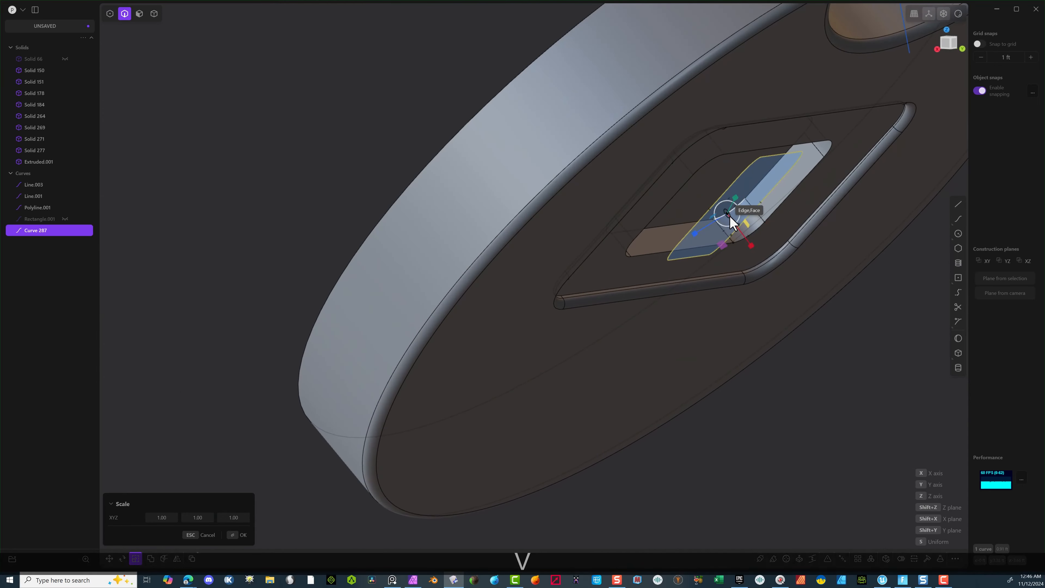
left_click(736, 209)
key("y")
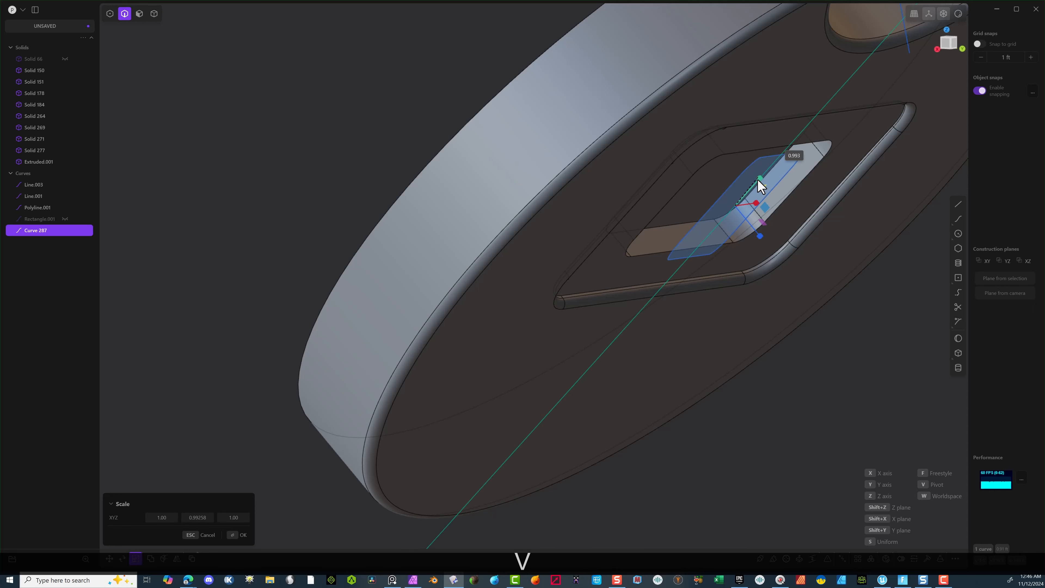
left_click(749, 204)
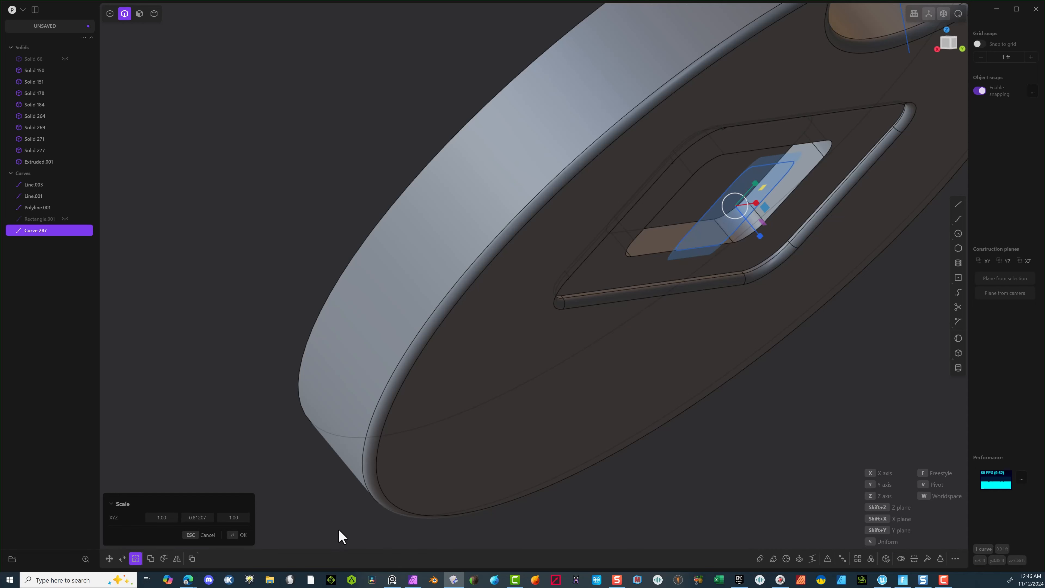
left_click(243, 536)
key("Escape")
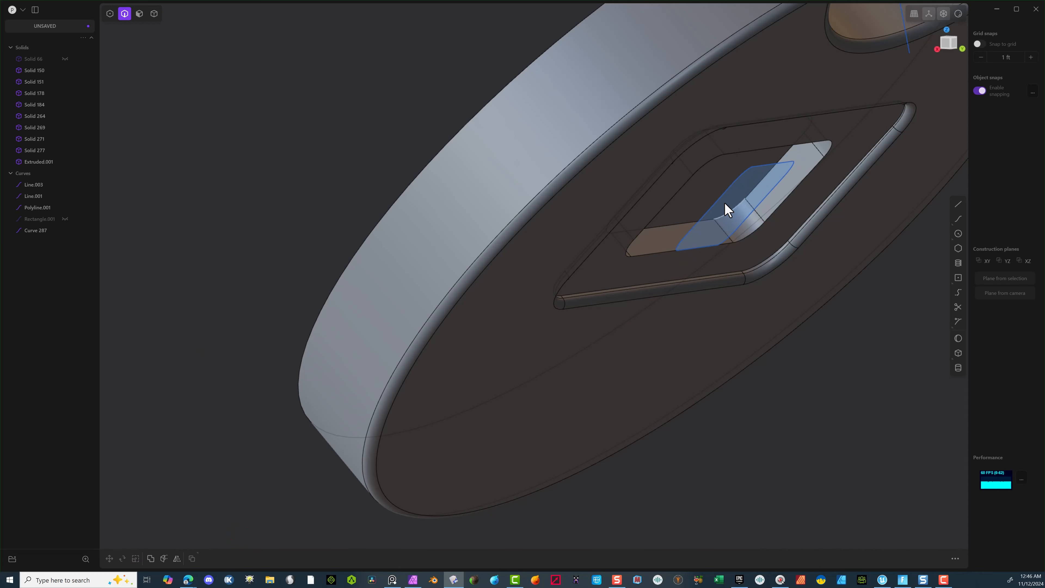
Step: Extrude the scaled outline's region into a small block inside the pocket, and delete its source curve
left_click(139, 14)
left_click(738, 215)
key("e")
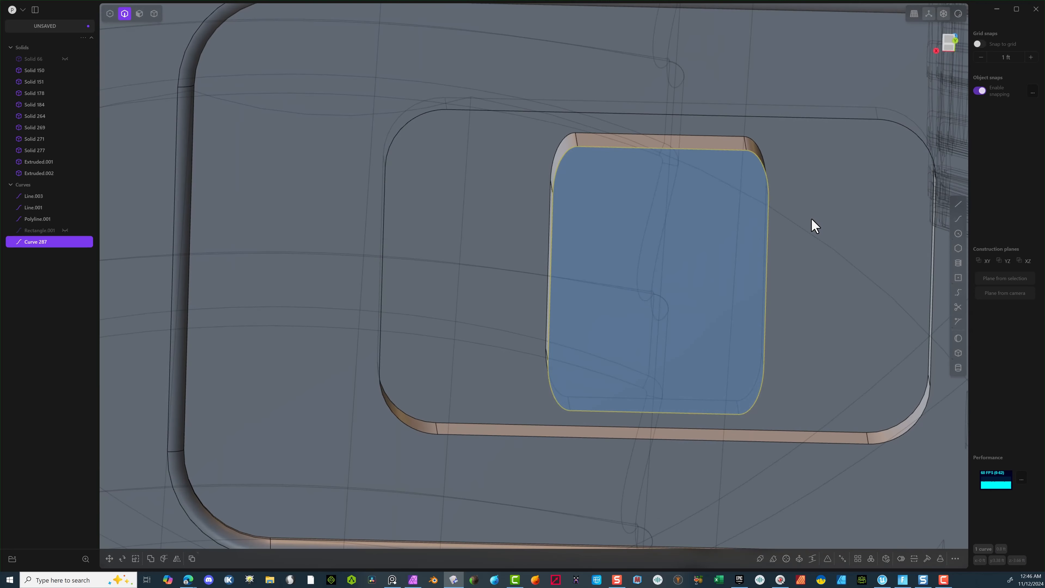
middle_click_drag(812, 219, 807, 228)
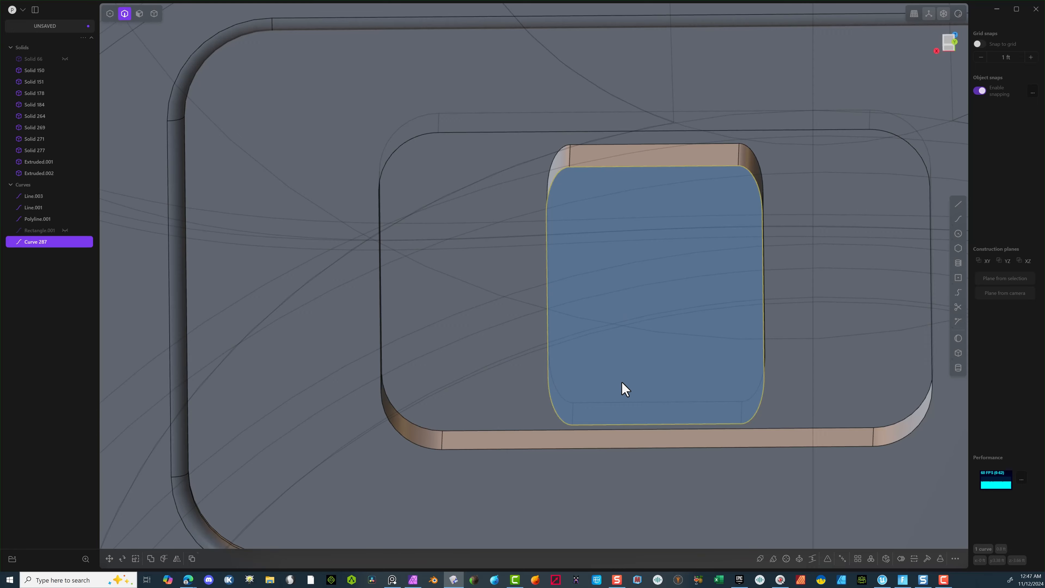
key("Delete")
Step: Fillet the outer face's edge loop on the small block by about 0.016 ft
middle_click_drag(585, 264, 623, 259)
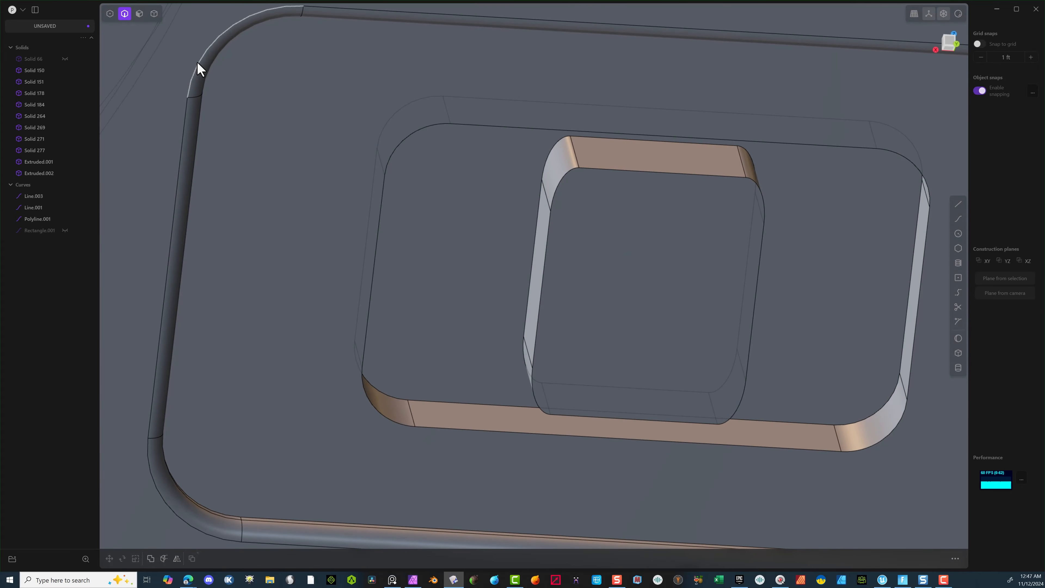
left_click(557, 183, "alt")
key("b")
left_click_drag(547, 209, 535, 208)
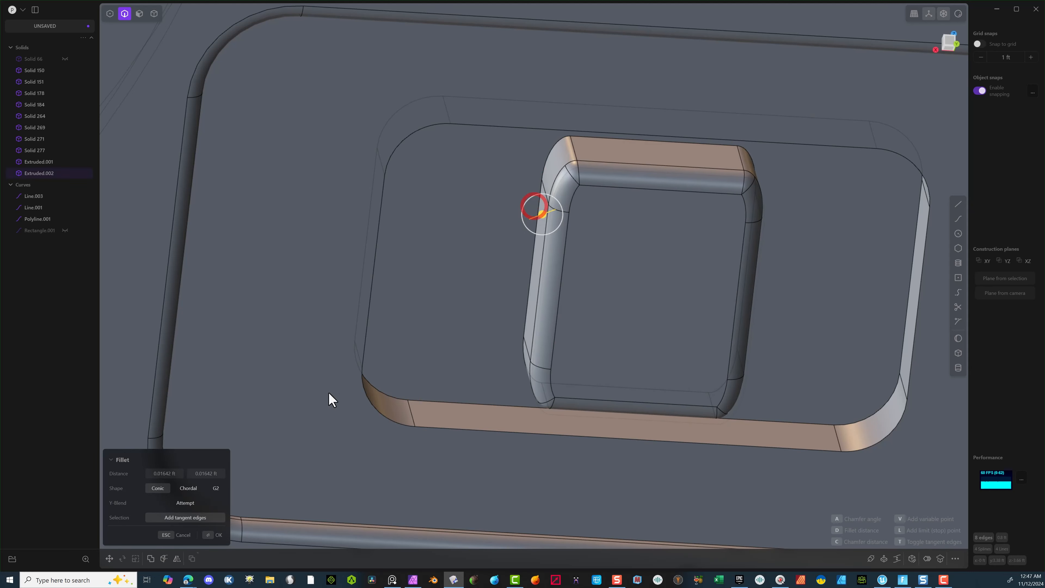
left_click(217, 534)
Step: Draw a thin center rectangle across the middle of the small block's face, slightly wider than the block
middle_click_drag(476, 332, 460, 313)
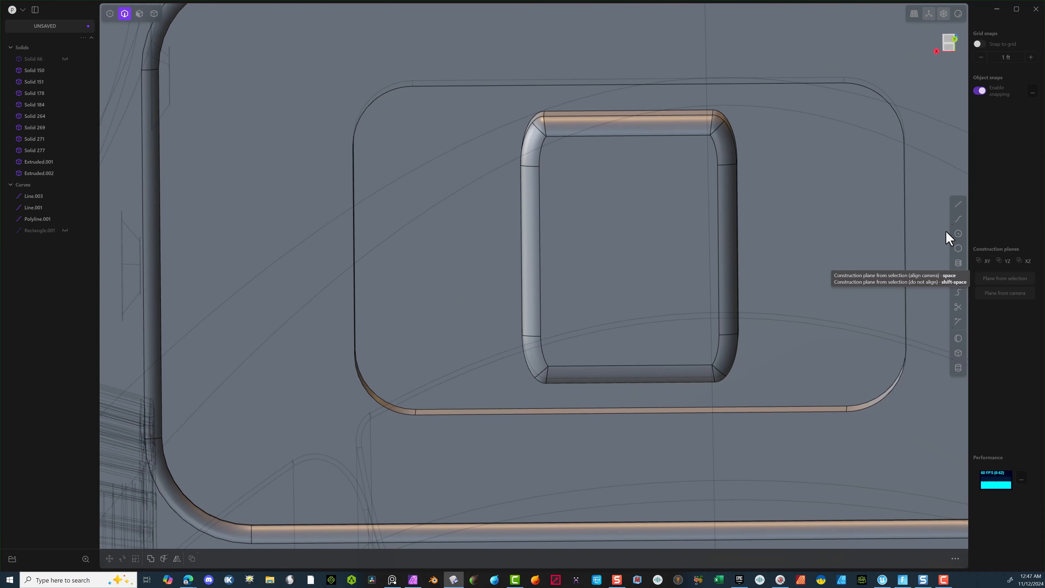
left_click(959, 277)
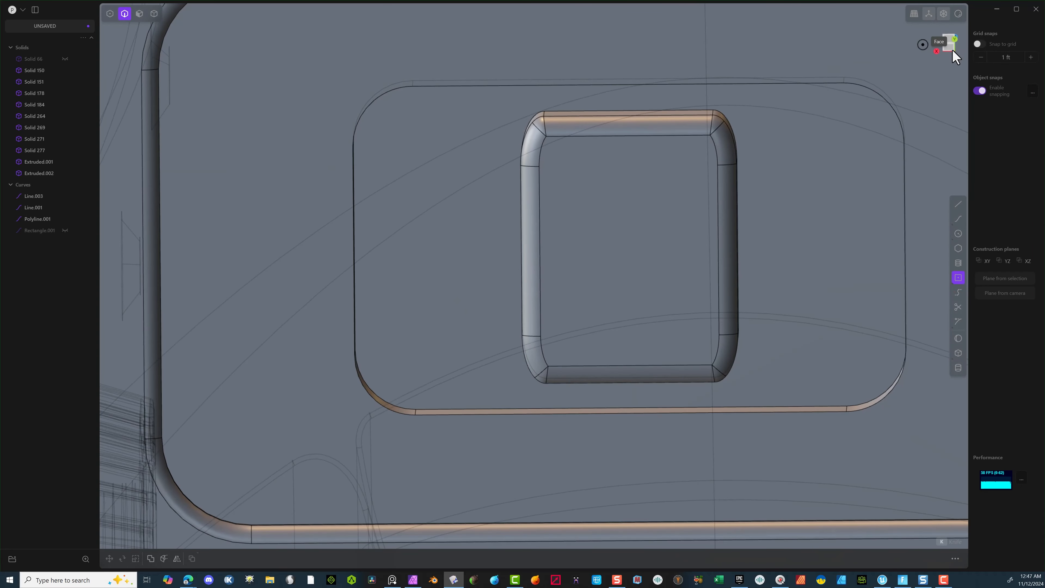
left_click(628, 250)
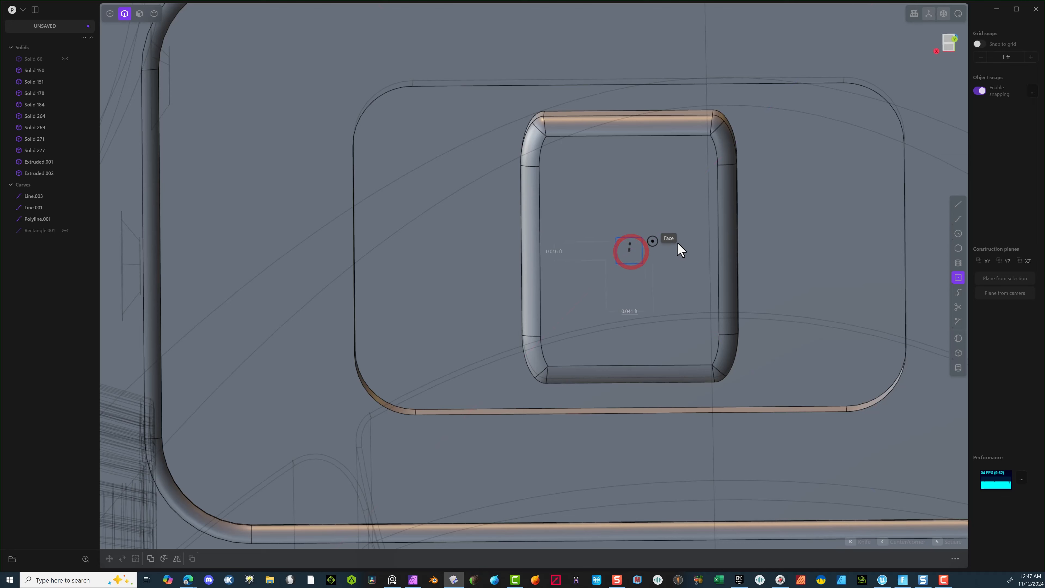
left_click(739, 243)
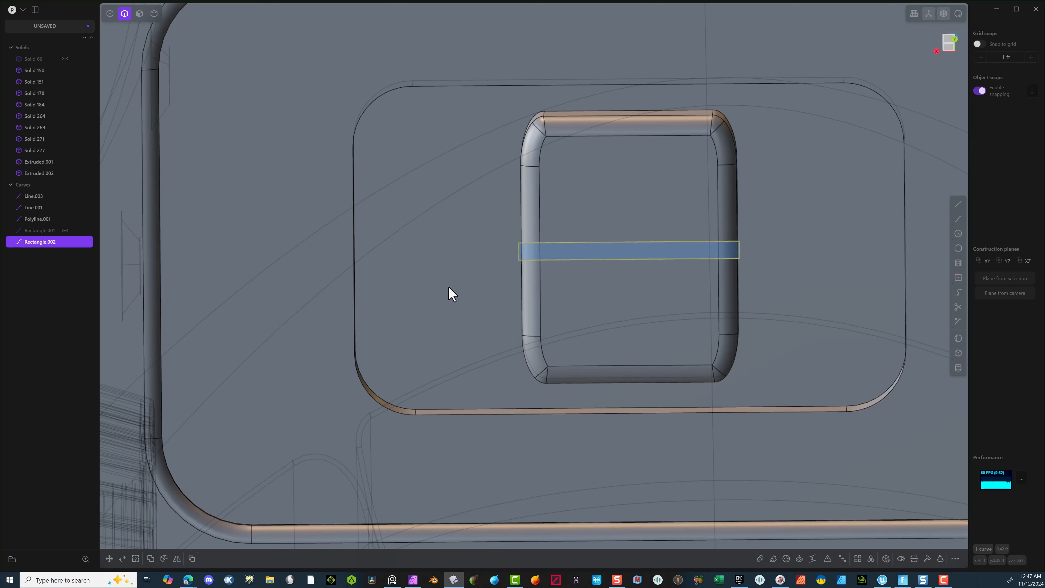
Step: Extrude the thin rectangle about 0.023 ft into a separate bar across the small block, and delete its source curve
middle_click_drag(424, 233, 465, 307)
left_click(139, 13)
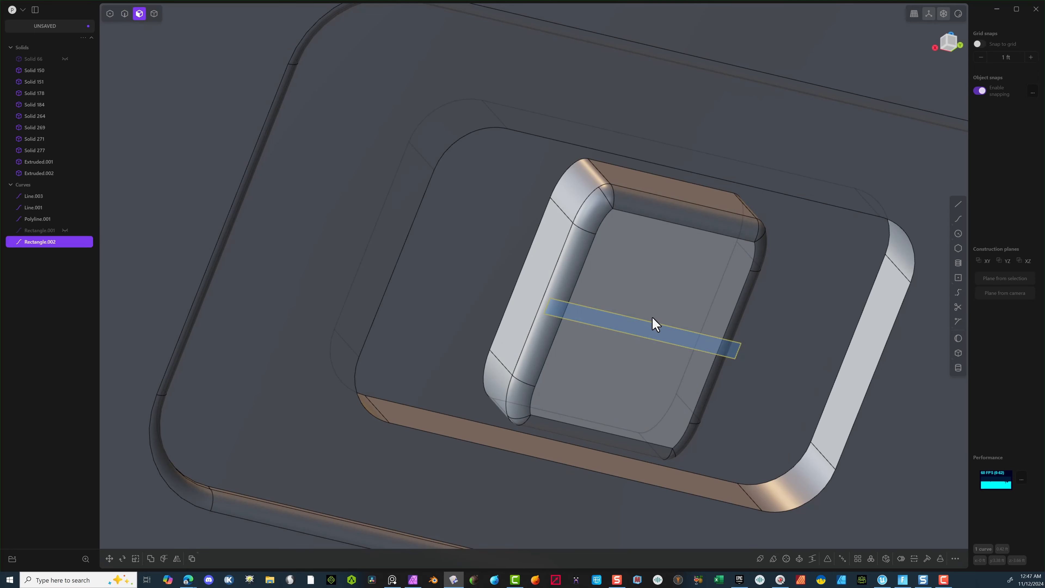
left_click(648, 327)
key("e")
left_click_drag(661, 345, 655, 341)
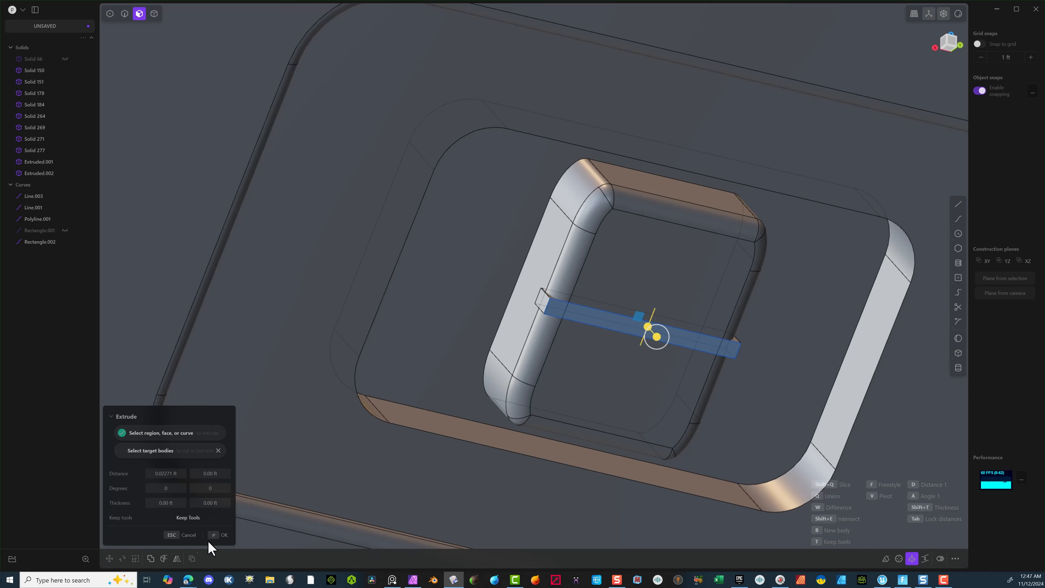
left_click(219, 535)
left_click(299, 384)
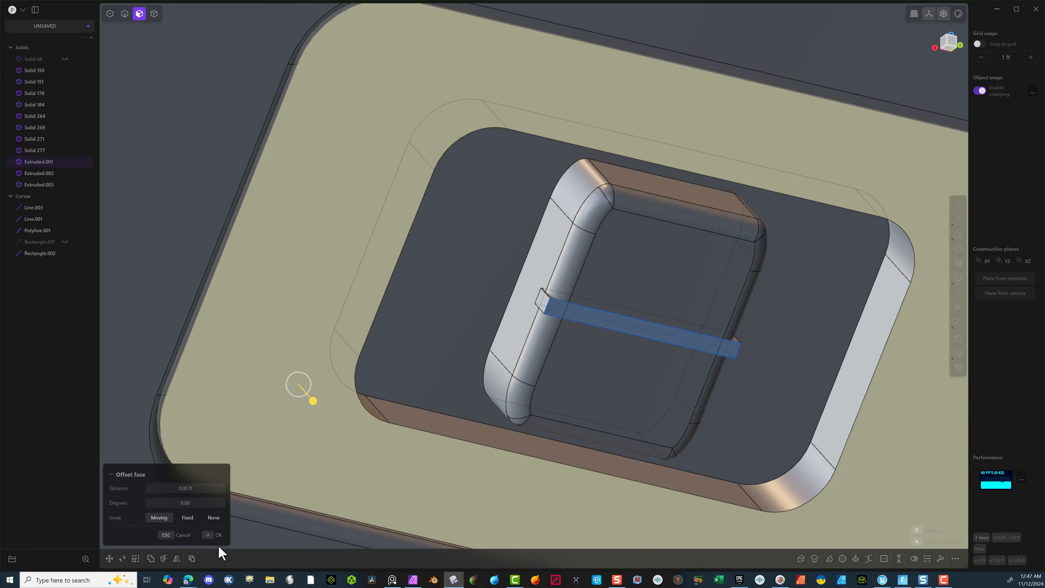
left_click(211, 535)
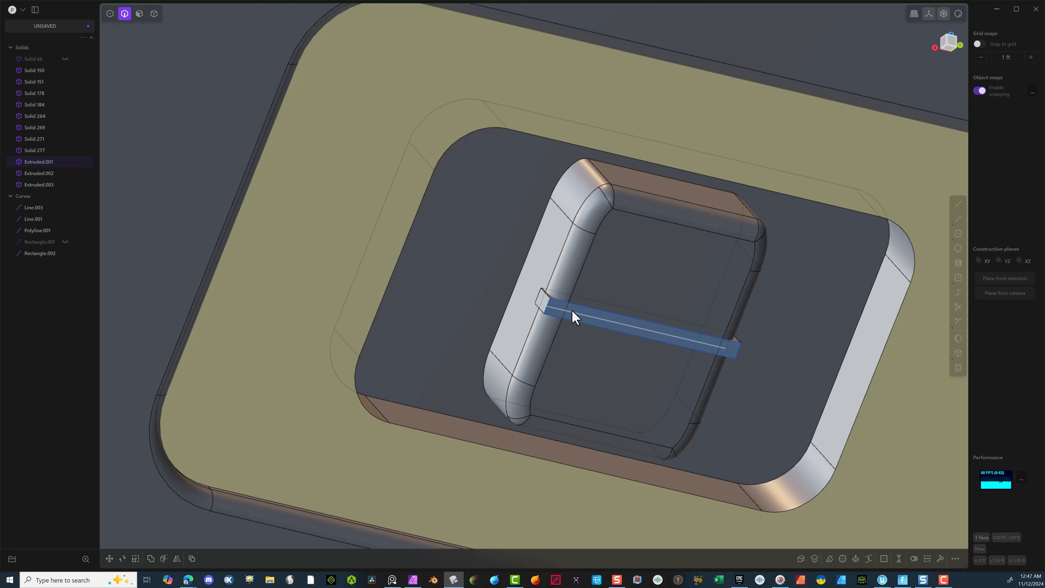
left_click(572, 309)
key("Delete")
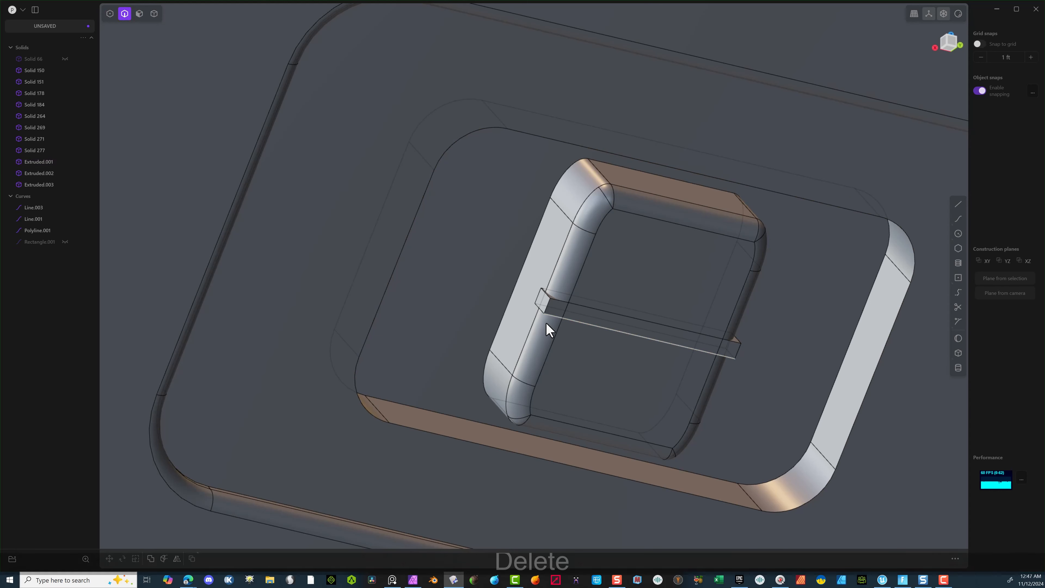
Step: Select the thin bar across the small block as a whole solid
left_click(155, 14)
left_click(545, 302)
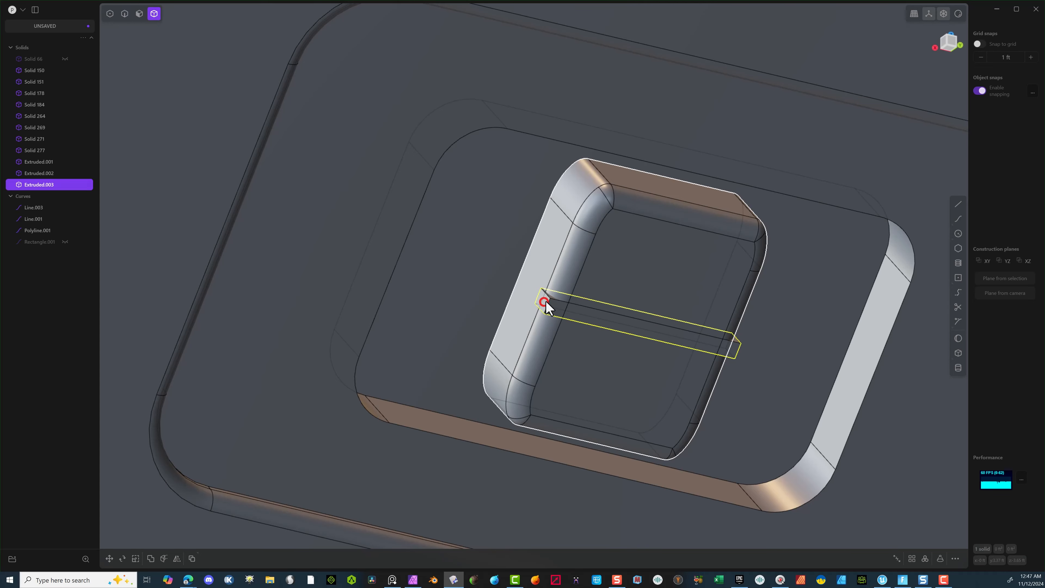
middle_click_drag(611, 312, 670, 332)
left_click(959, 204)
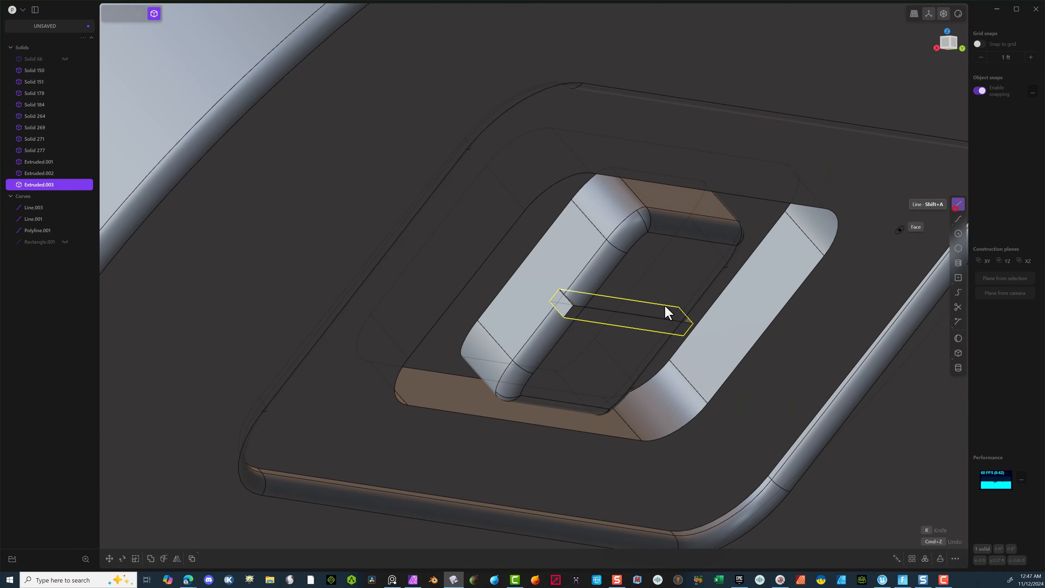
left_click(554, 294)
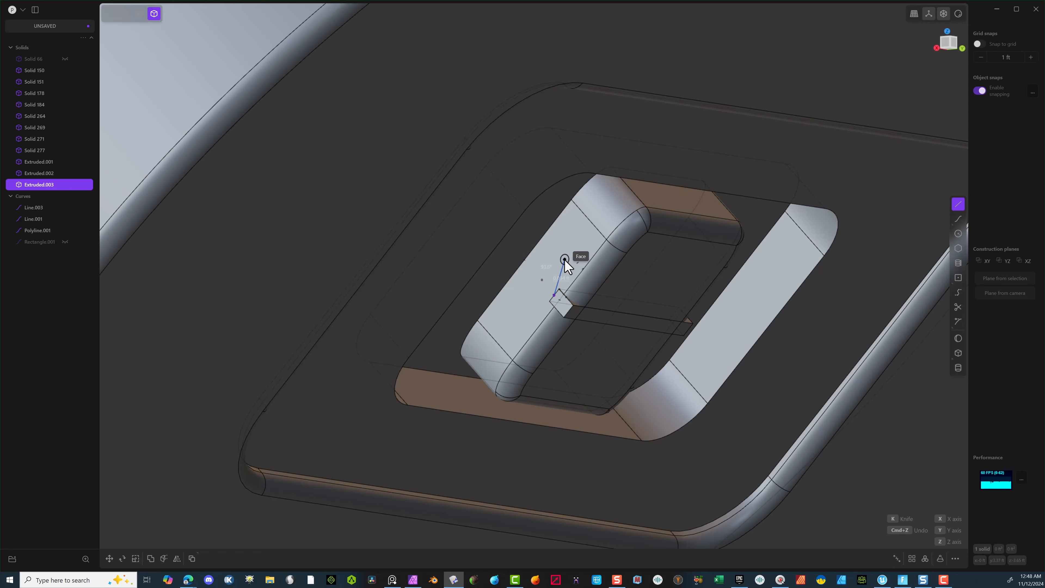
key("Escape")
Step: Move the bar in the right view to the lower end of the small block, protruding slightly from its outer face, using a pivot aligned with the slanted edge
middle_click_drag(567, 266, 639, 133)
left_click(948, 48)
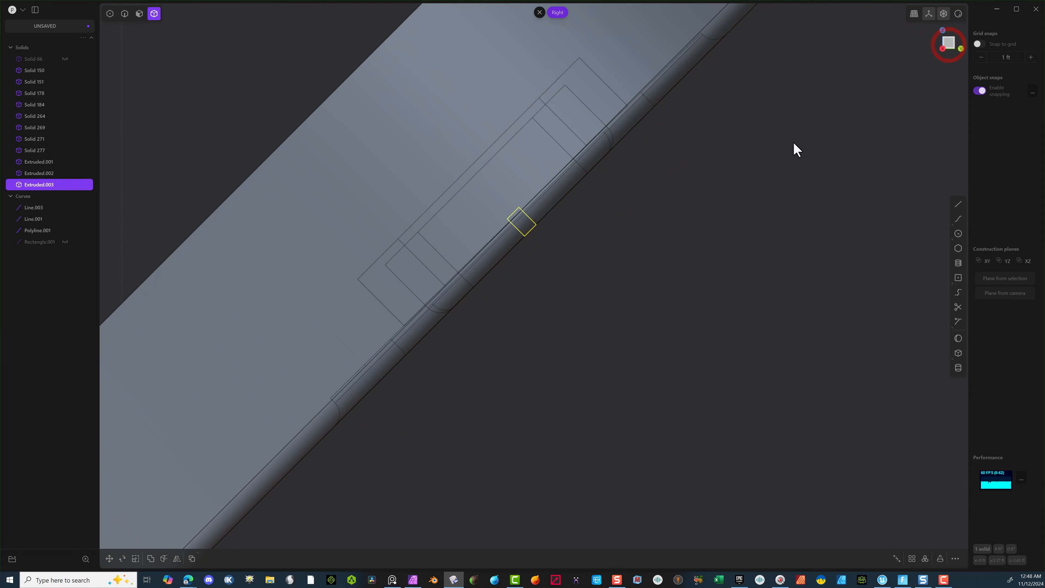
scroll(631, 219, "up", 2)
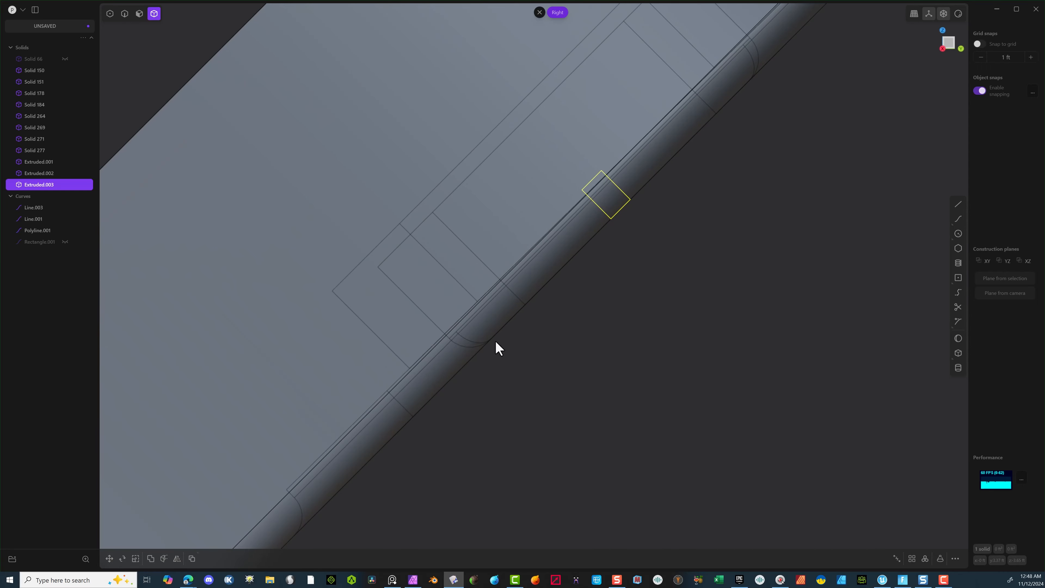
key("g")
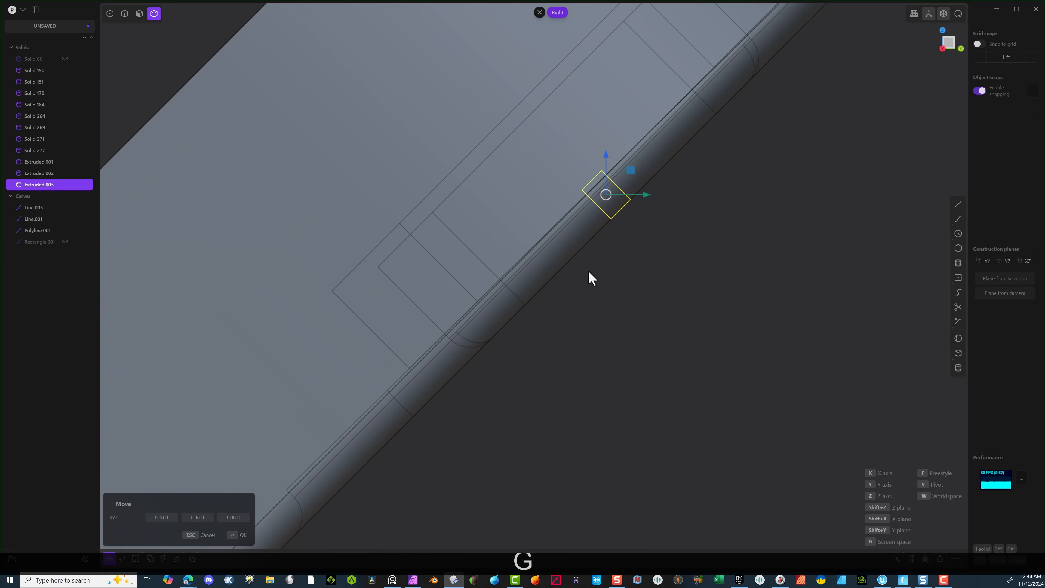
key("v")
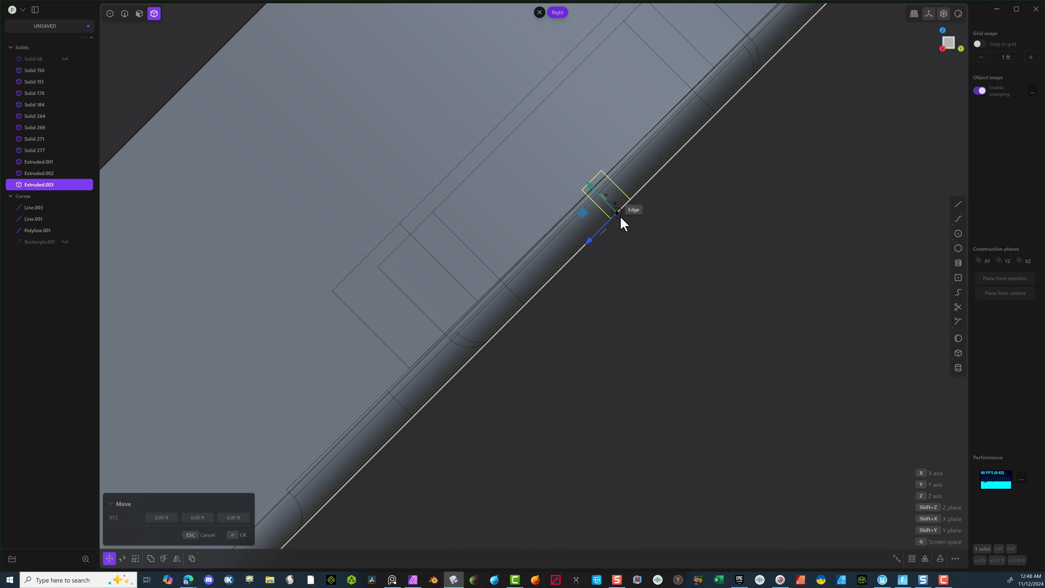
left_click(620, 217)
left_click_drag(592, 243, 510, 366)
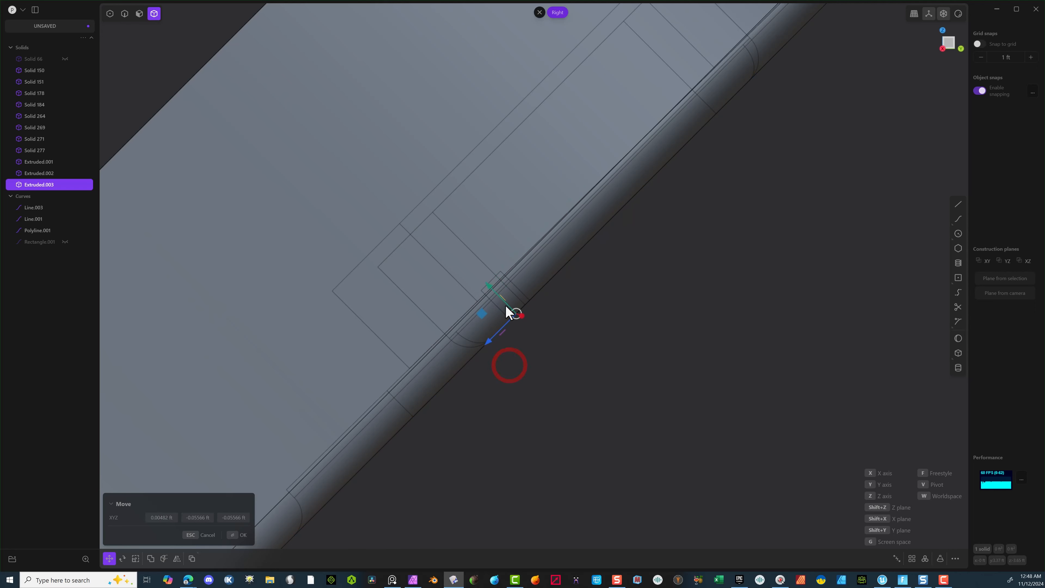
left_click_drag(494, 295, 502, 303)
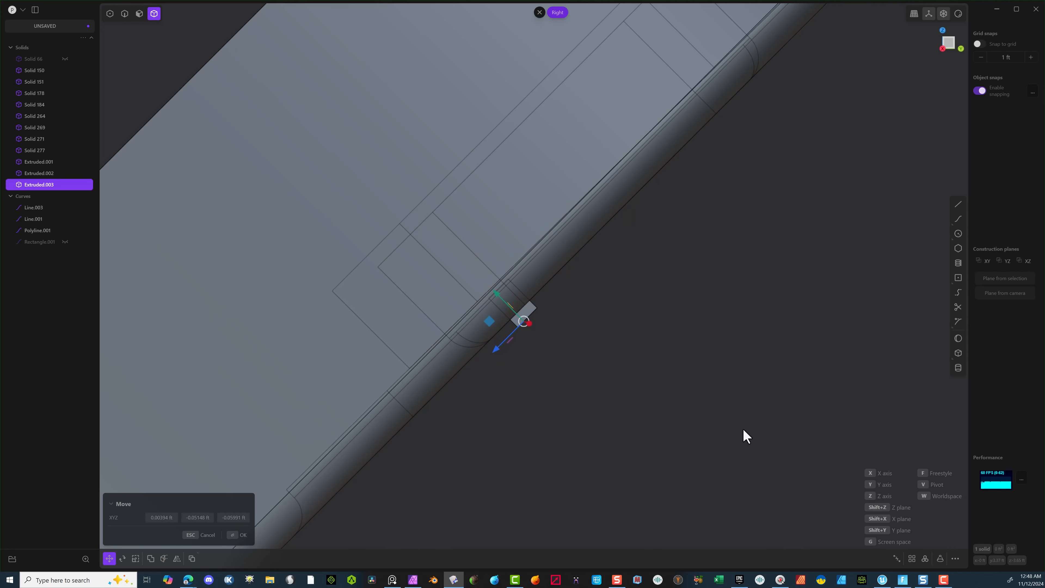
left_click(898, 556)
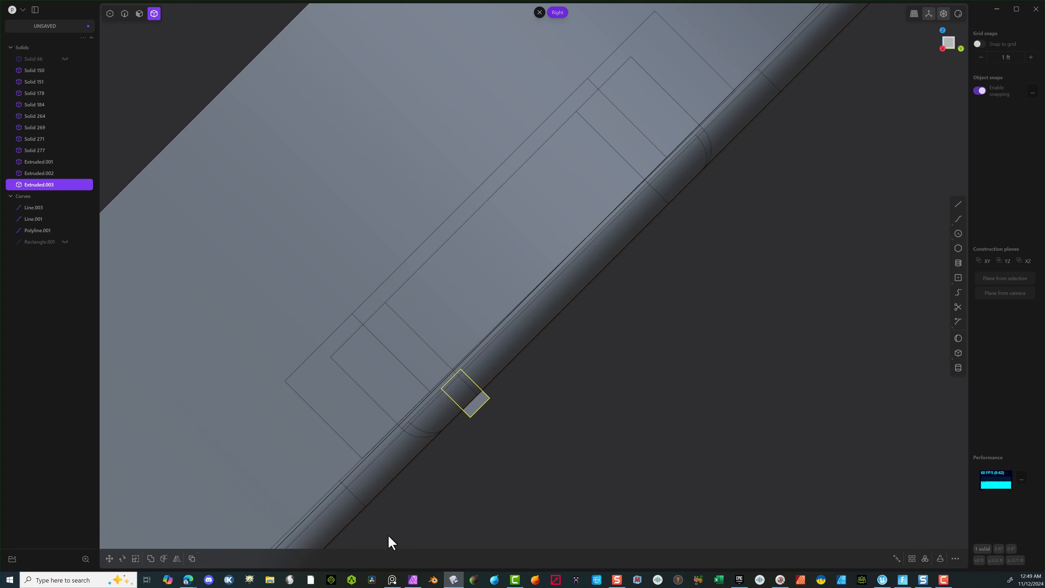
Step: Scale the bar to about half its thickness along the small block's length, using a pivot aligned with the slanted face
key("s")
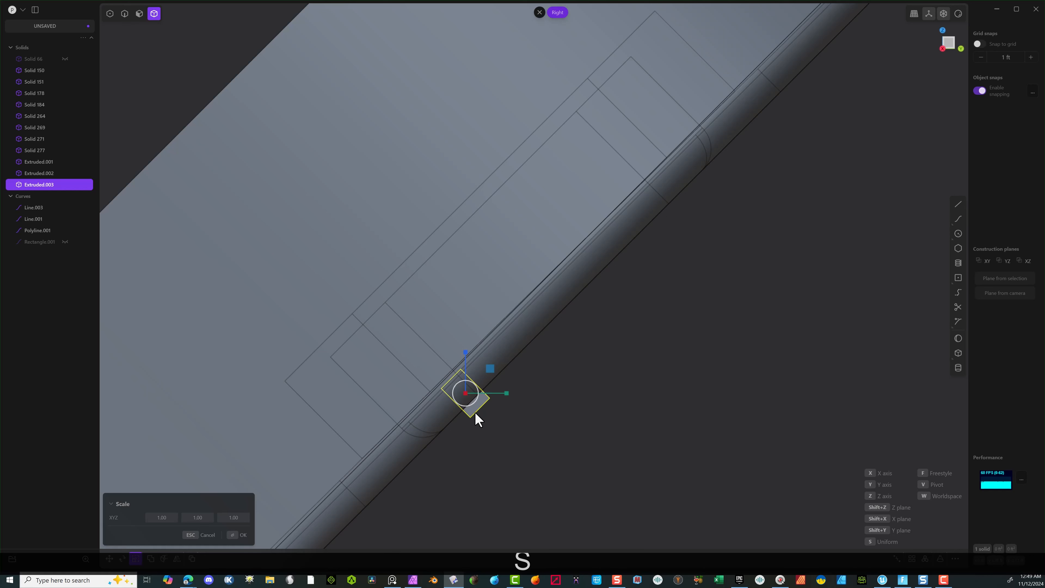
key("v")
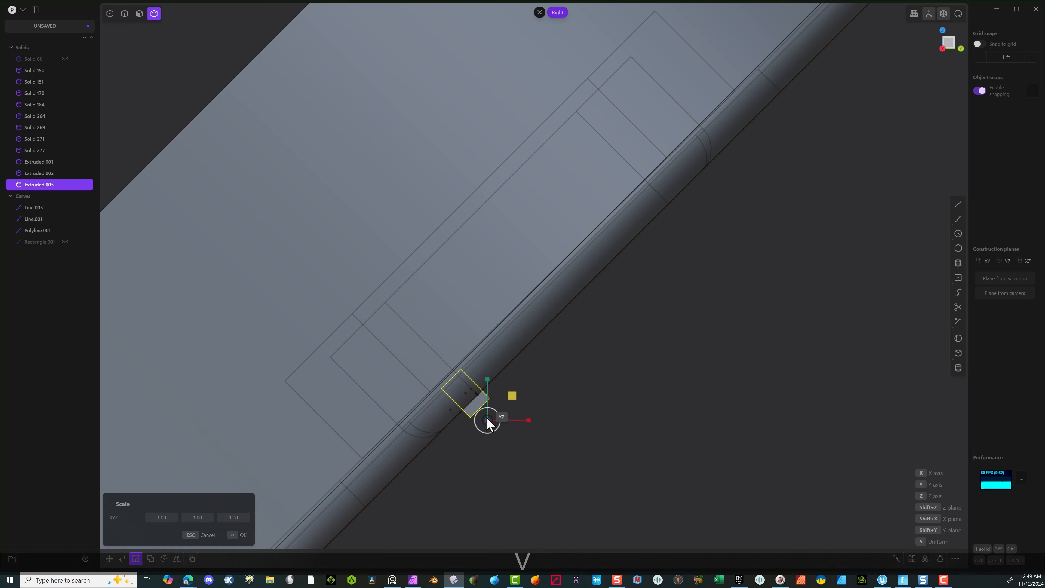
left_click(482, 413)
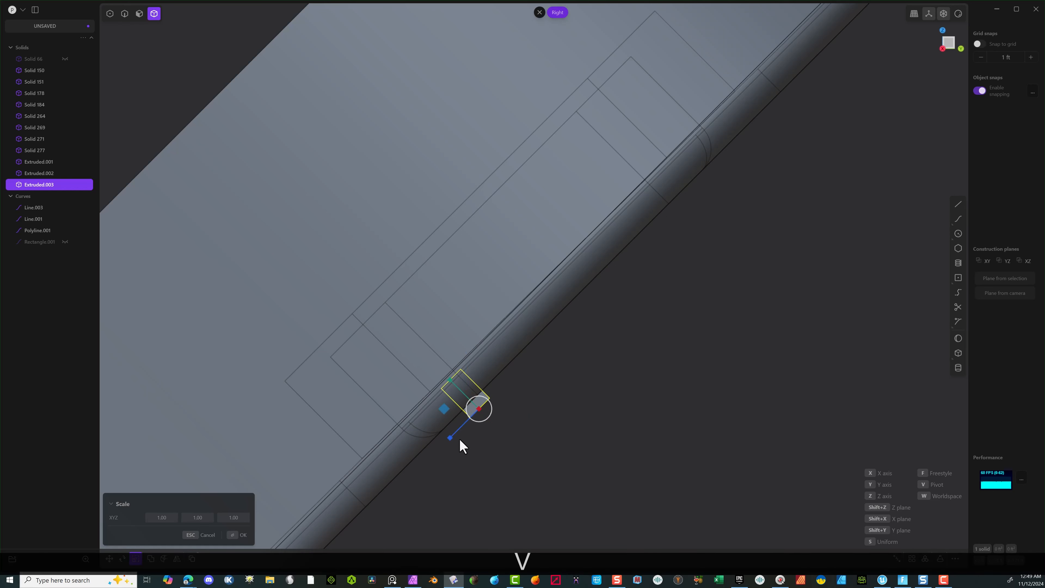
left_click_drag(450, 438, 478, 424)
left_click(240, 534)
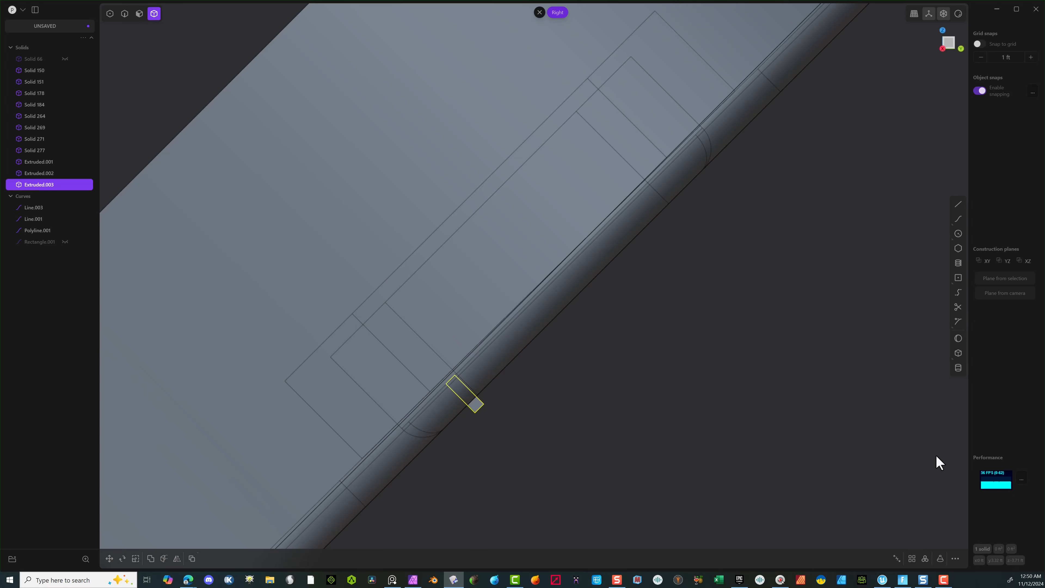
Step: Create a rectangular array of 10 bars in one direction along the small block's length, with an extent of about 0.16 ft
left_click(912, 559)
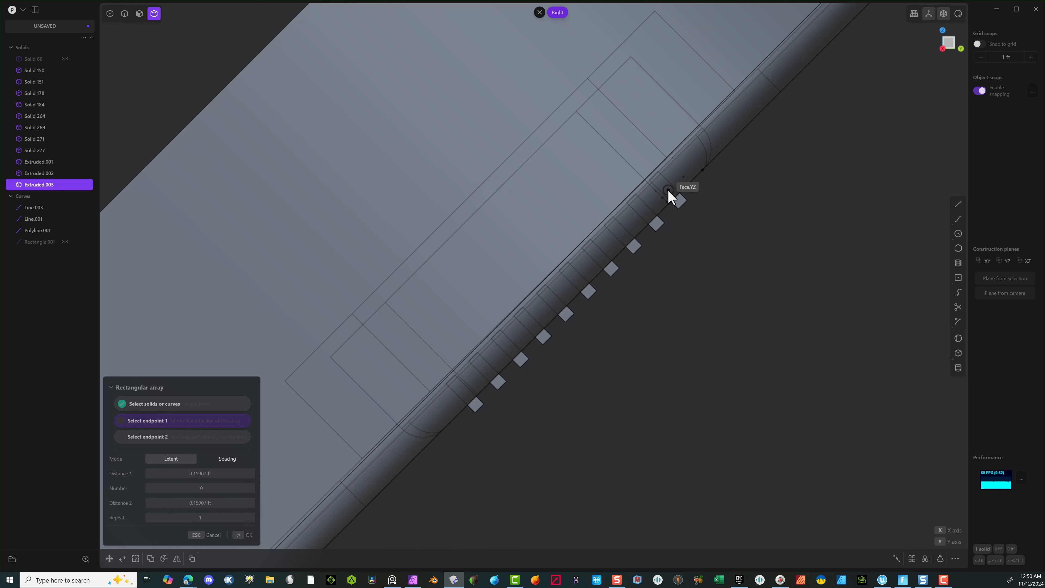
left_click(668, 191)
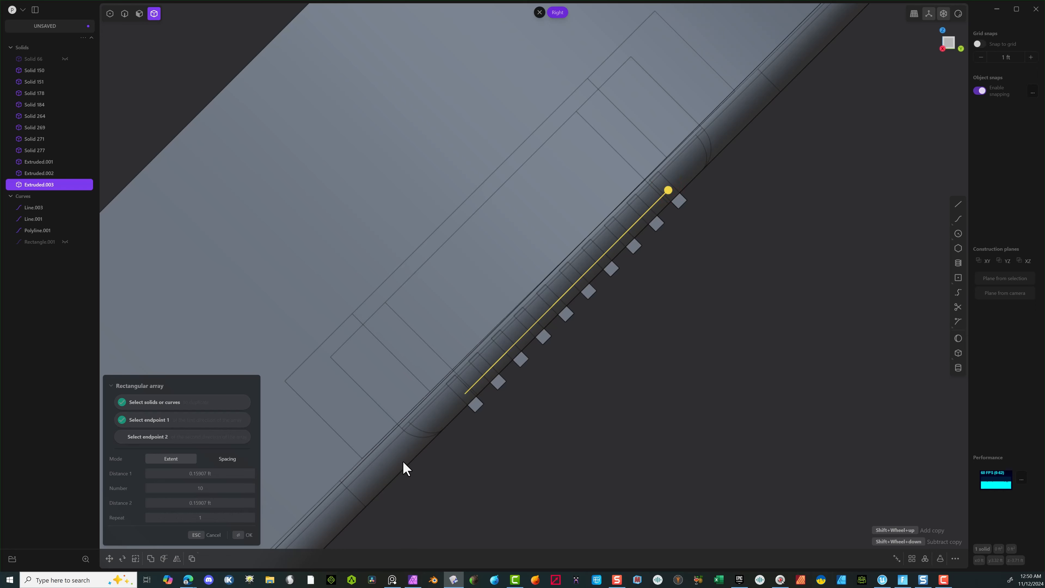
middle_click_drag(413, 468, 448, 415)
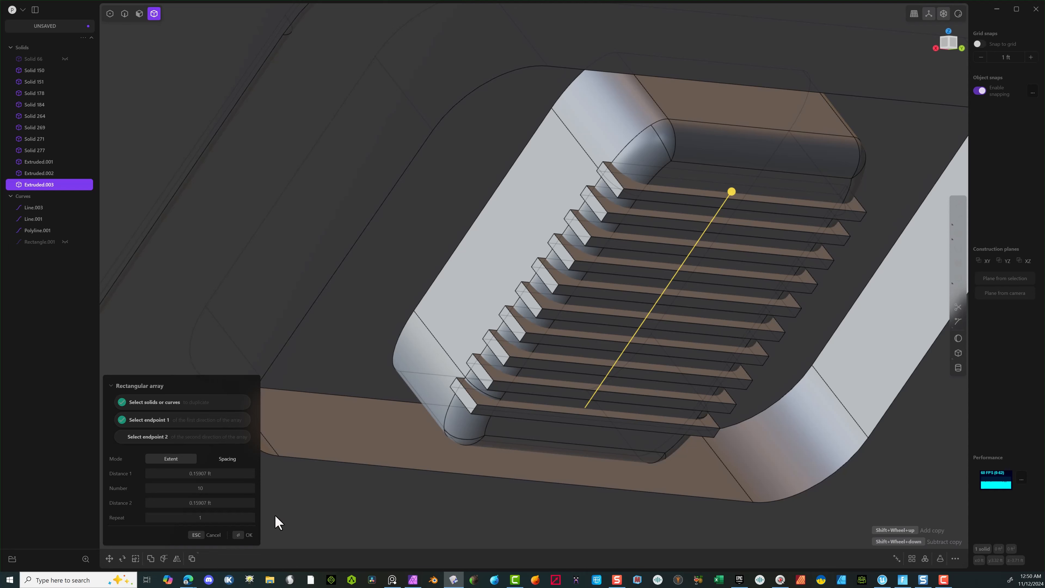
left_click(238, 535)
Step: Cut grooves into the small block with a Boolean difference, using all ten arrayed bars as tool bodies
left_click(658, 194)
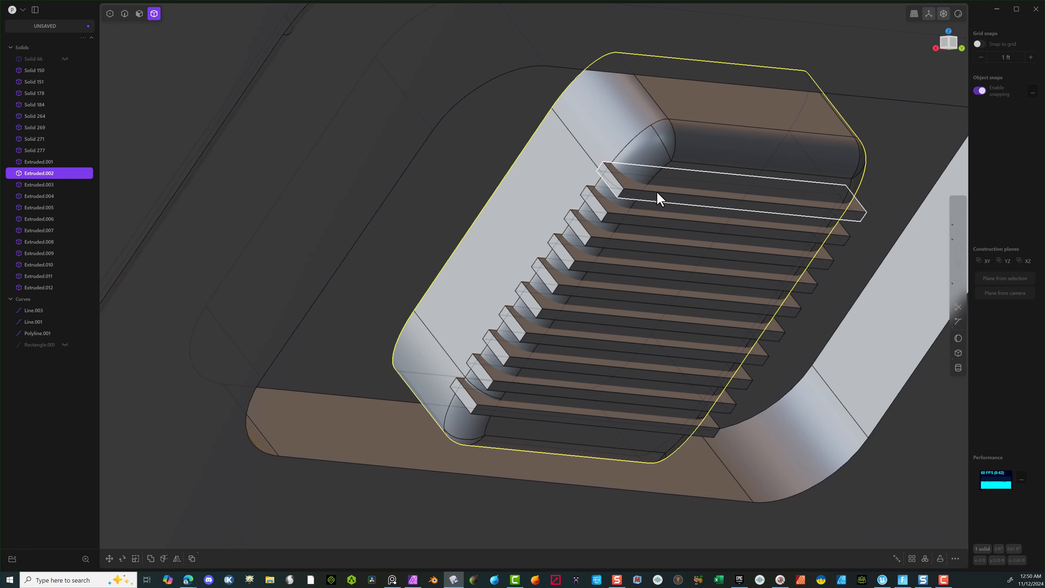
left_click(642, 199, "shift")
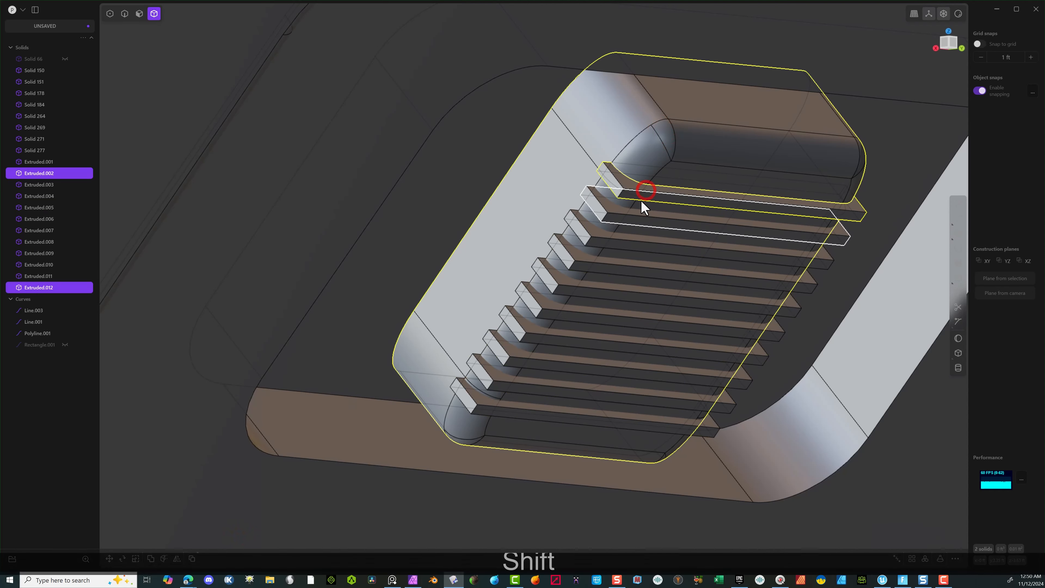
left_click(630, 216, "shift")
left_click(614, 242, "shift")
left_click(580, 273, "shift")
left_click(553, 298, "shift")
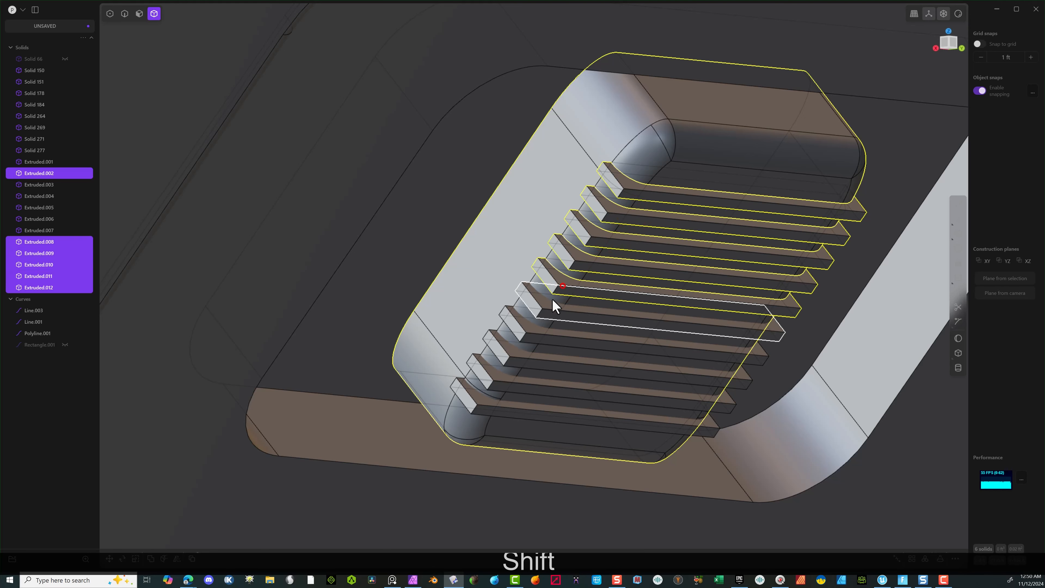
left_click(537, 321, "shift")
left_click(527, 335, "shift")
left_click(504, 367, "shift")
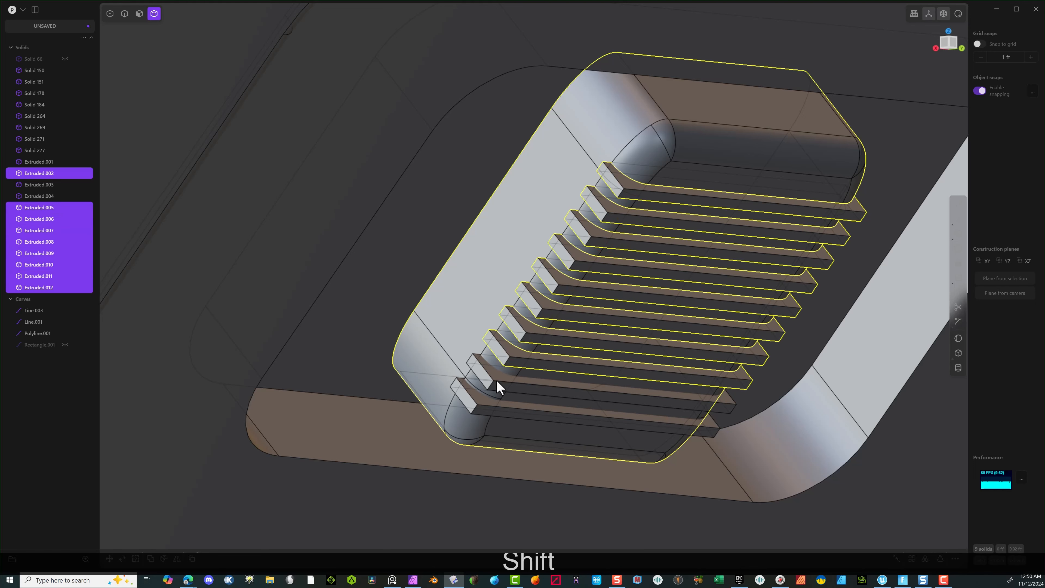
left_click(496, 379, "shift")
left_click(472, 406, "shift")
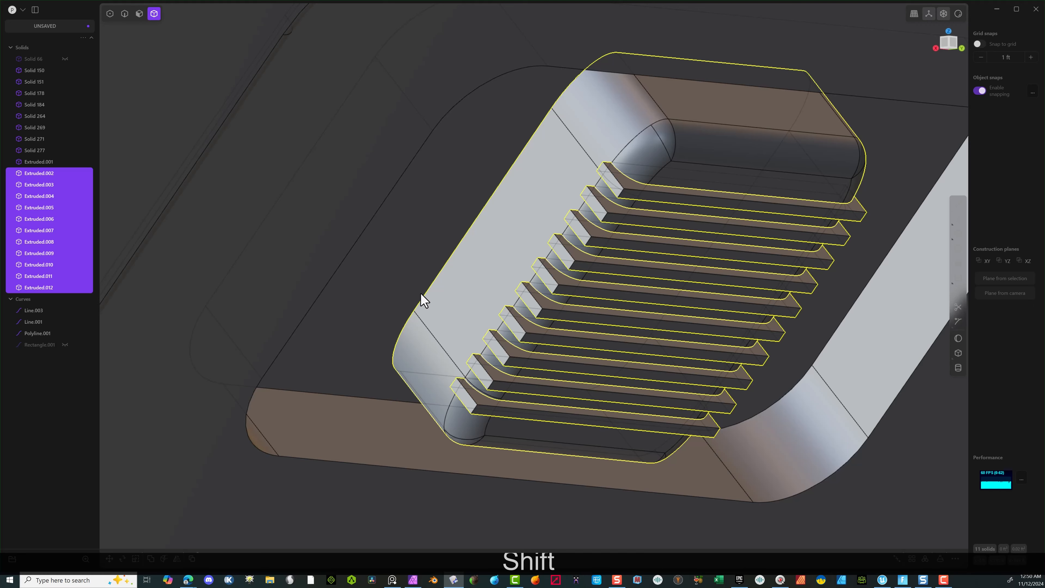
key("q")
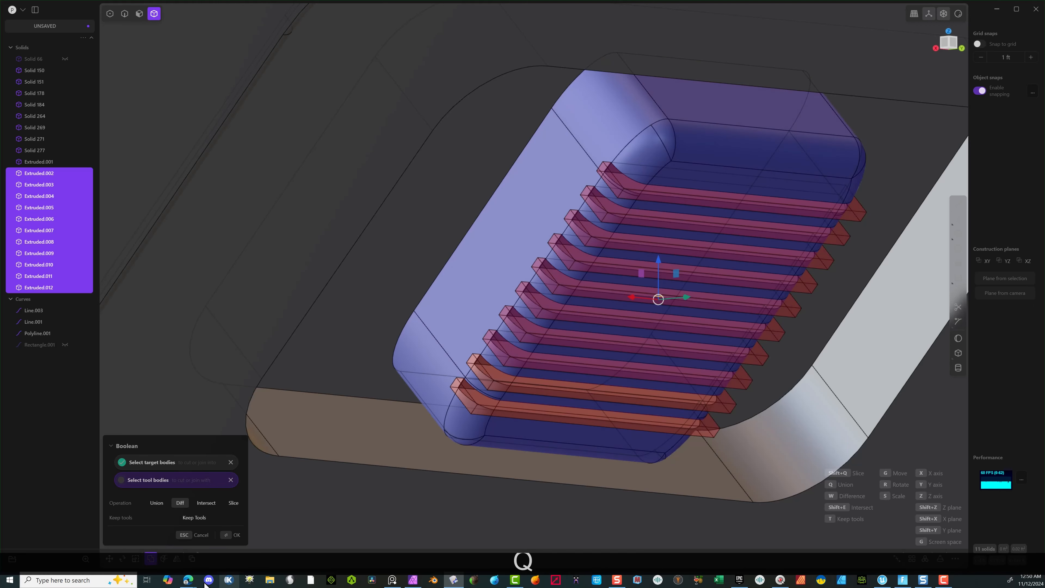
left_click(233, 535)
Step: Scale the grooved block by about 1.16 along its length in the right view, from a pivot aligned with its slanted face
scroll(374, 402, "down", 3)
middle_click_drag(374, 401, 546, 310)
scroll(561, 249, "up", 2)
scroll(548, 329, "down", 5)
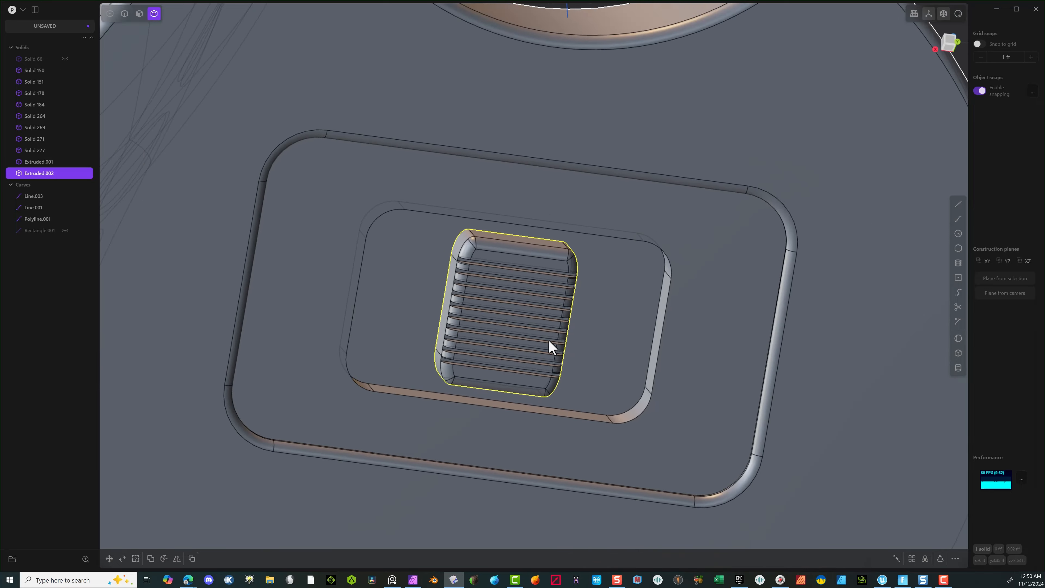
middle_click_drag(582, 340, 536, 311)
scroll(522, 346, "up", 4)
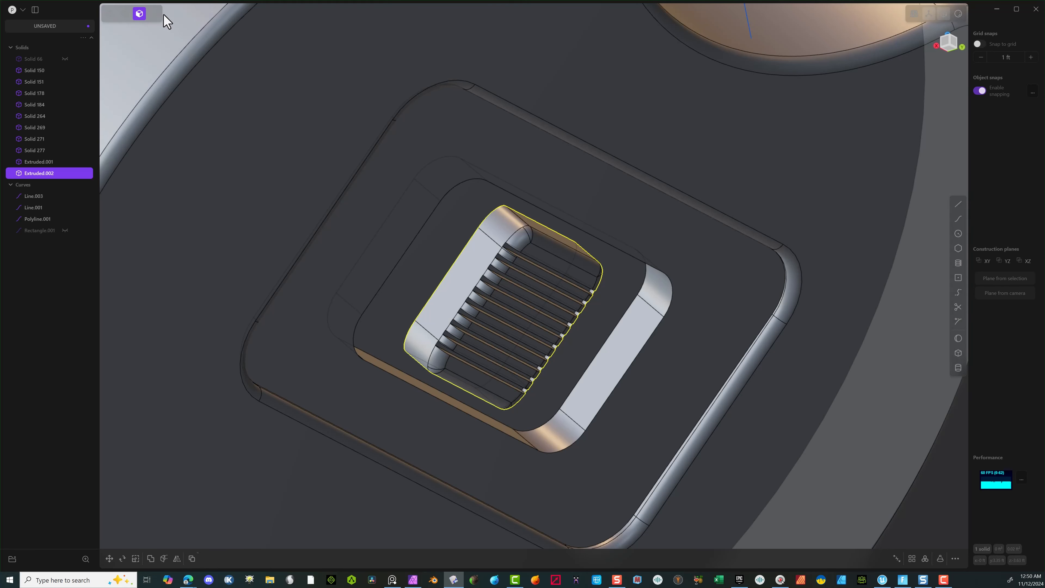
left_click(495, 312)
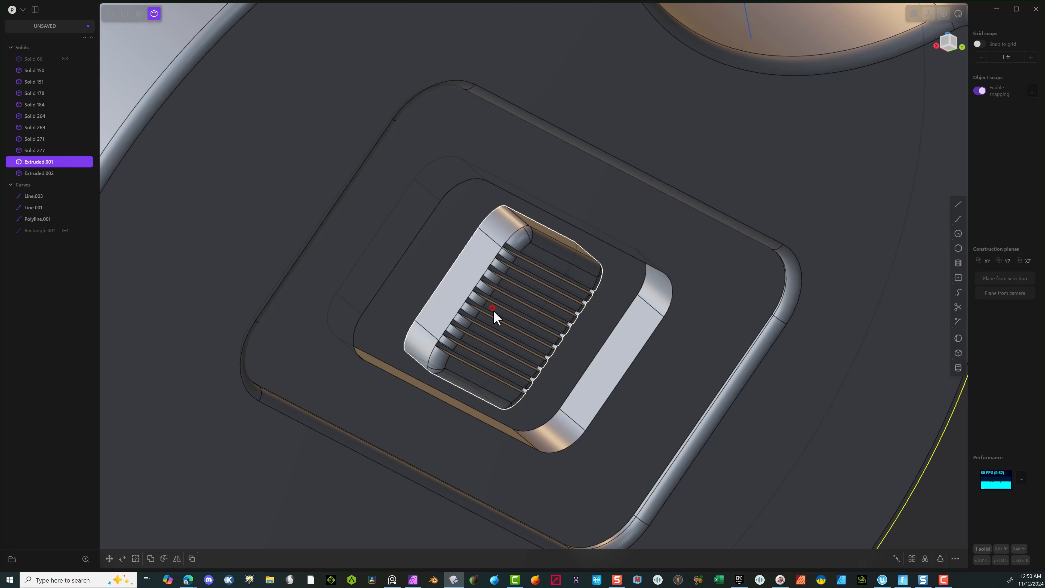
left_click(496, 266)
middle_click_drag(531, 295, 581, 306)
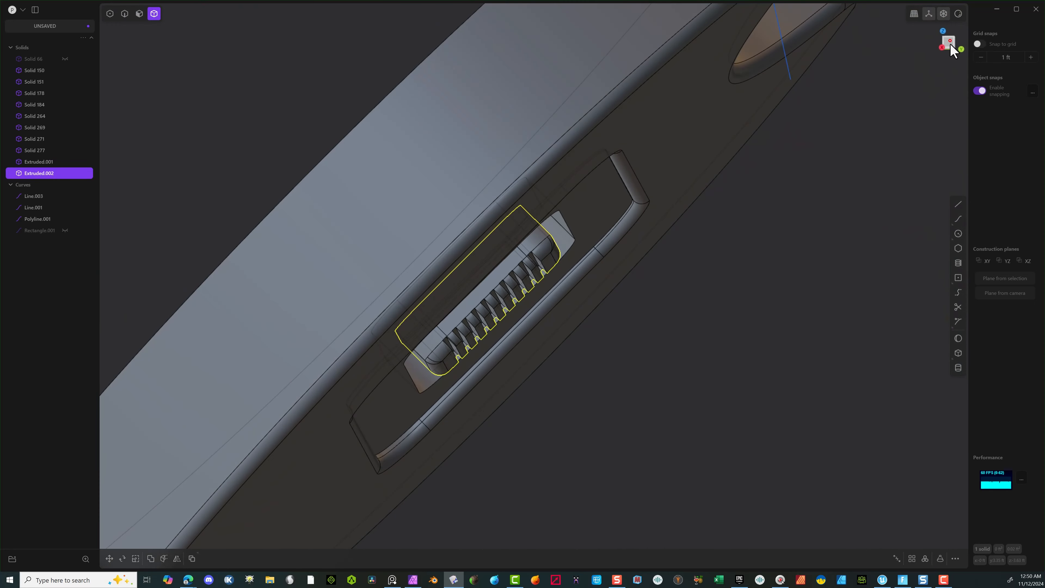
left_click(950, 44)
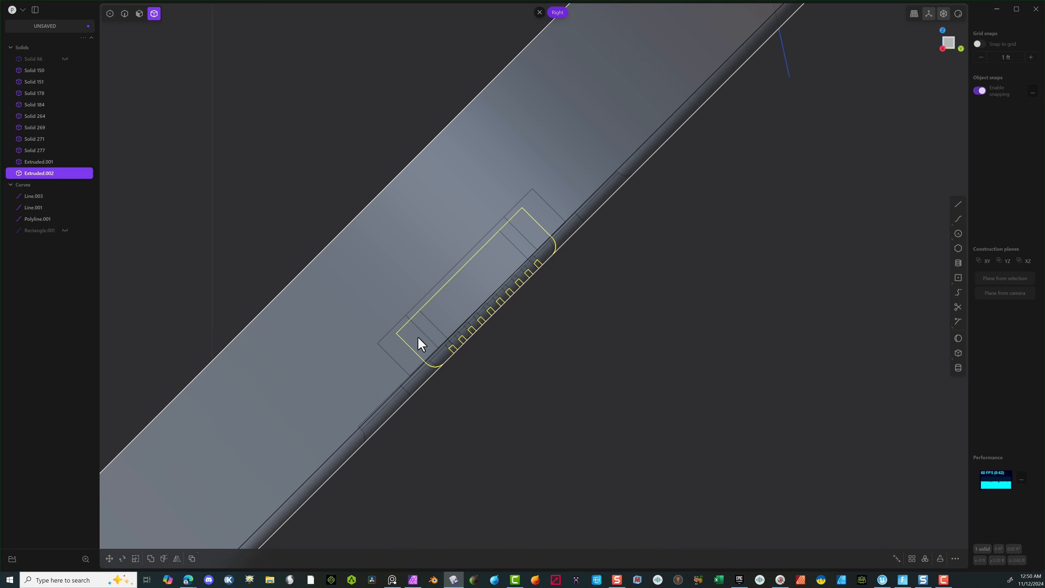
key("s")
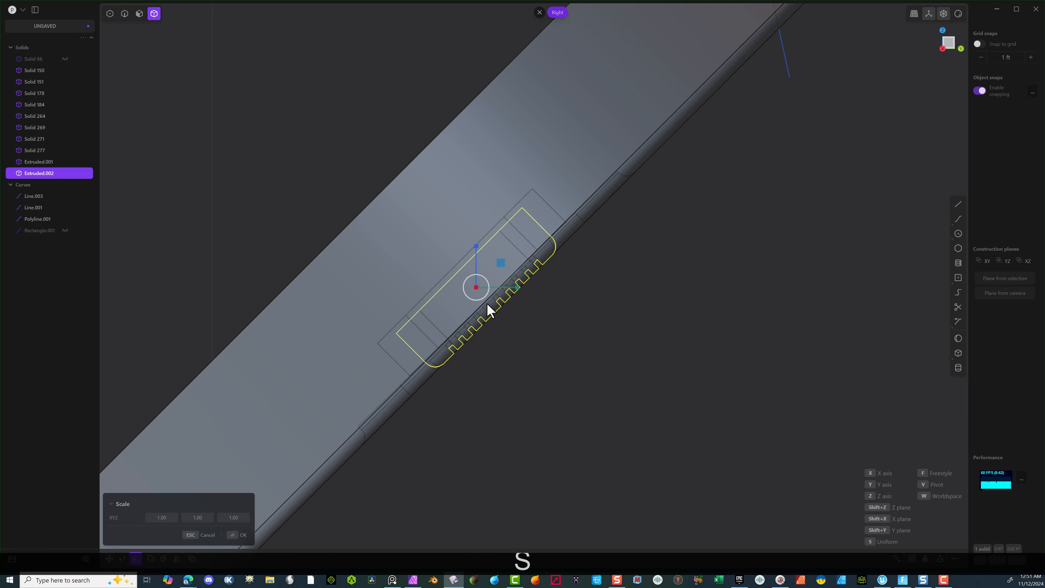
key("v")
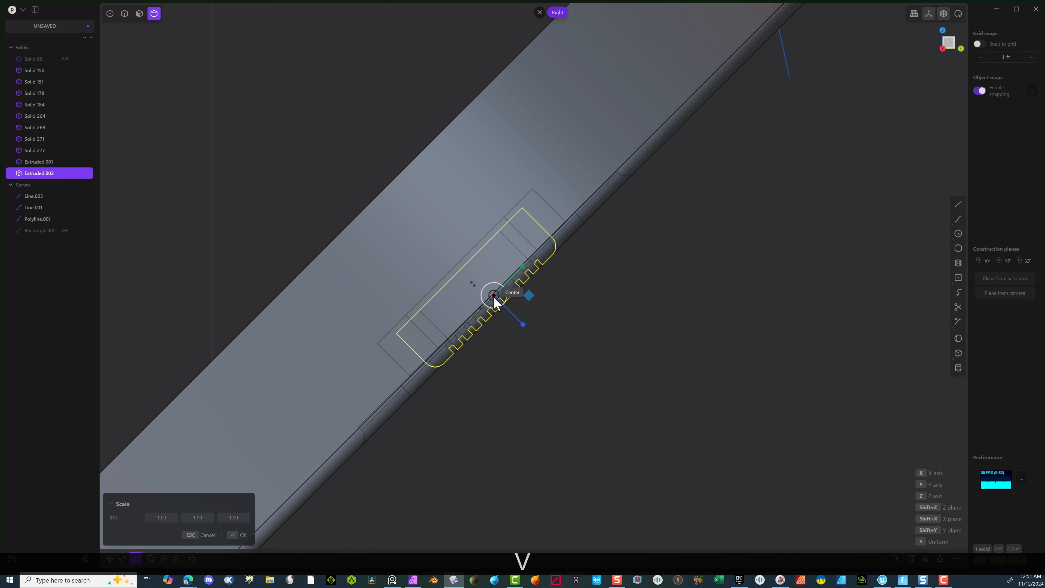
left_click(487, 300)
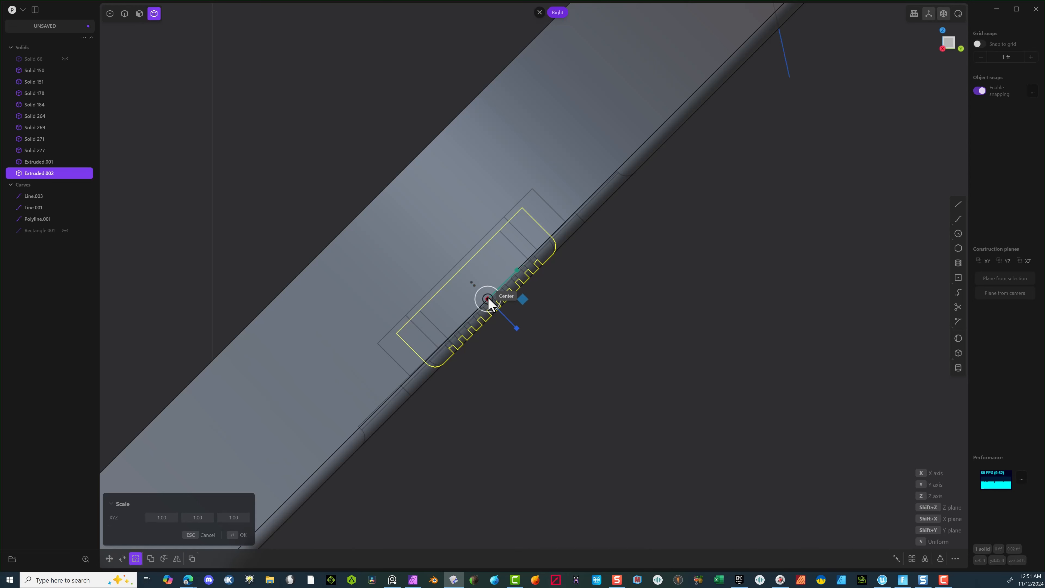
left_click_drag(518, 271, 523, 270)
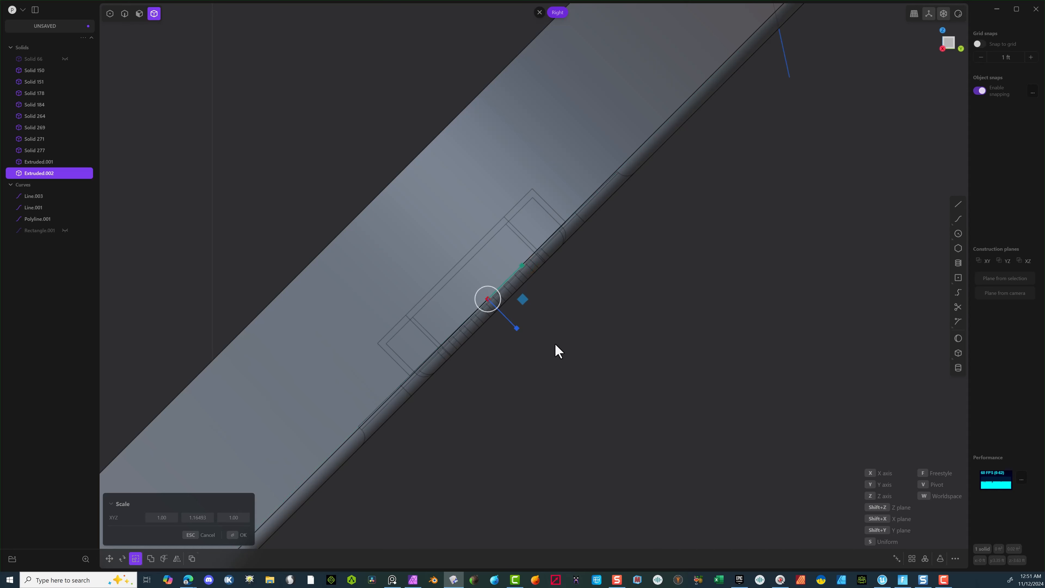
Step: Move the grooved block outward perpendicular to the slanted face by about 0.0085 ft in Y and -0.0085 ft in Z, using a pivot on its grooved face
key("g")
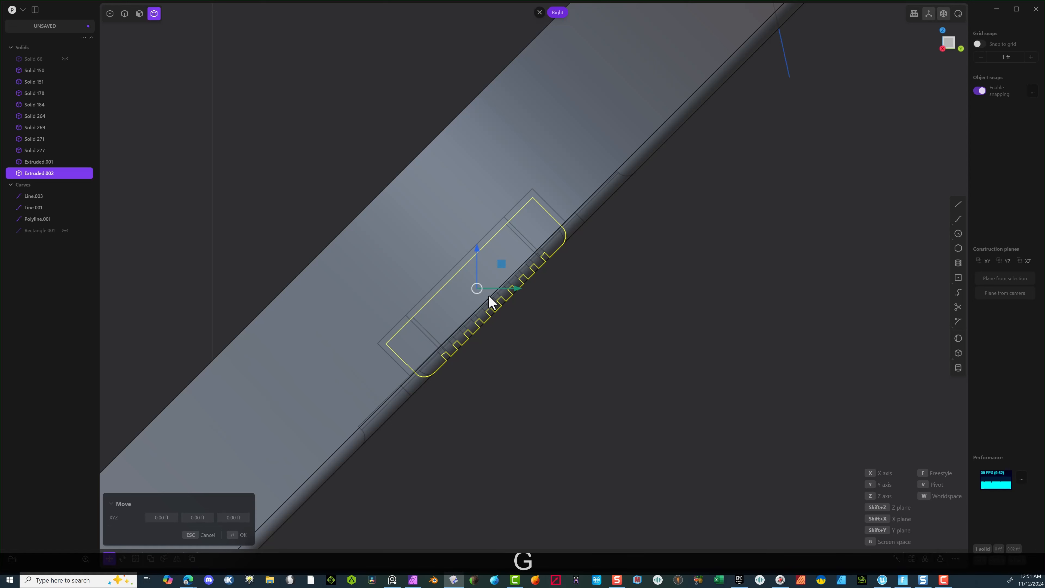
key("v")
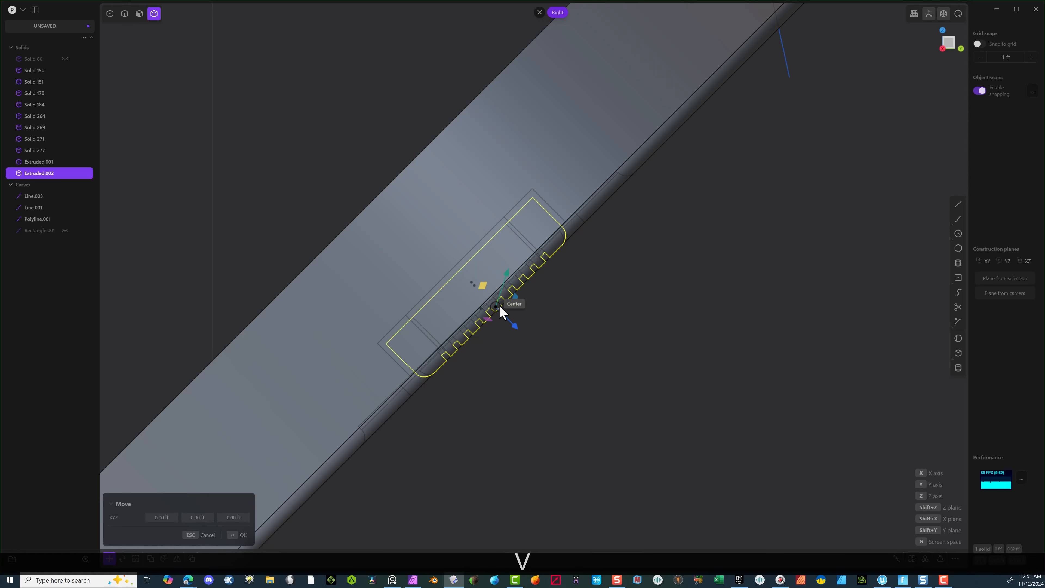
left_click(502, 308)
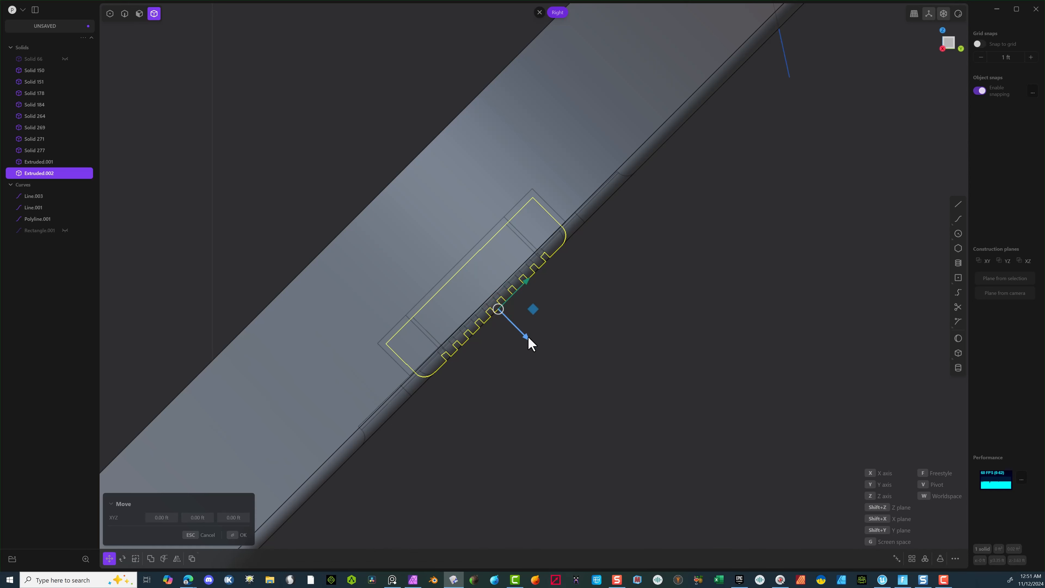
left_click_drag(530, 341, 534, 350)
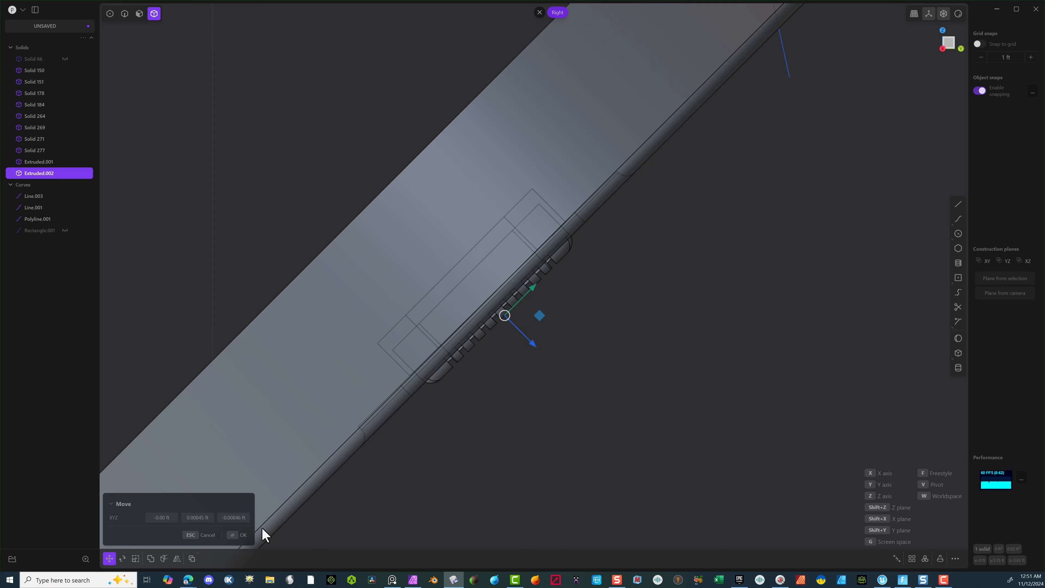
left_click(235, 534)
Step: In the back view, widen the grooved block along X and position it just inside the negative X end of the inner recess
middle_click_drag(540, 430, 407, 381)
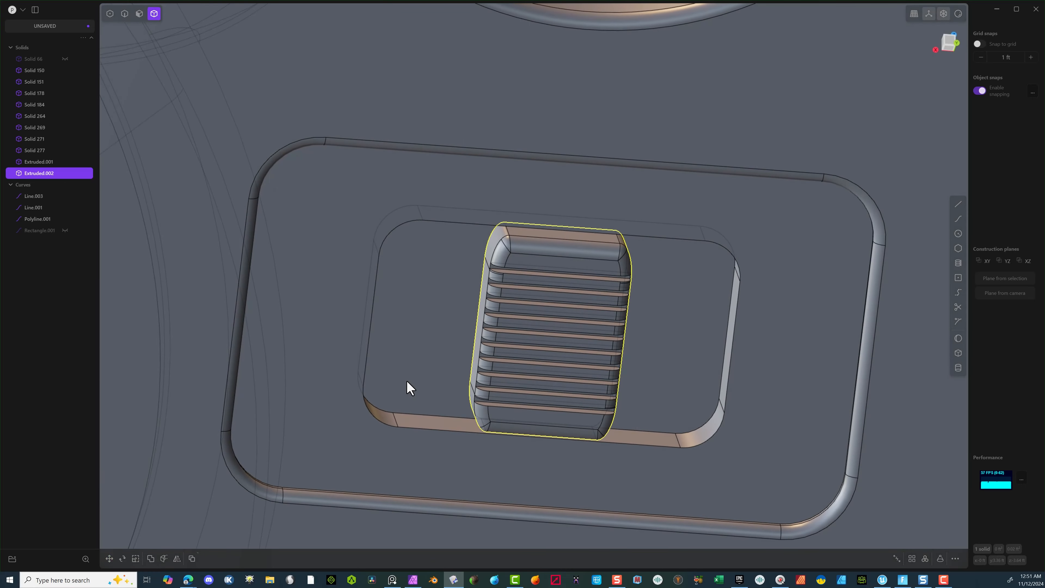
left_click(951, 40)
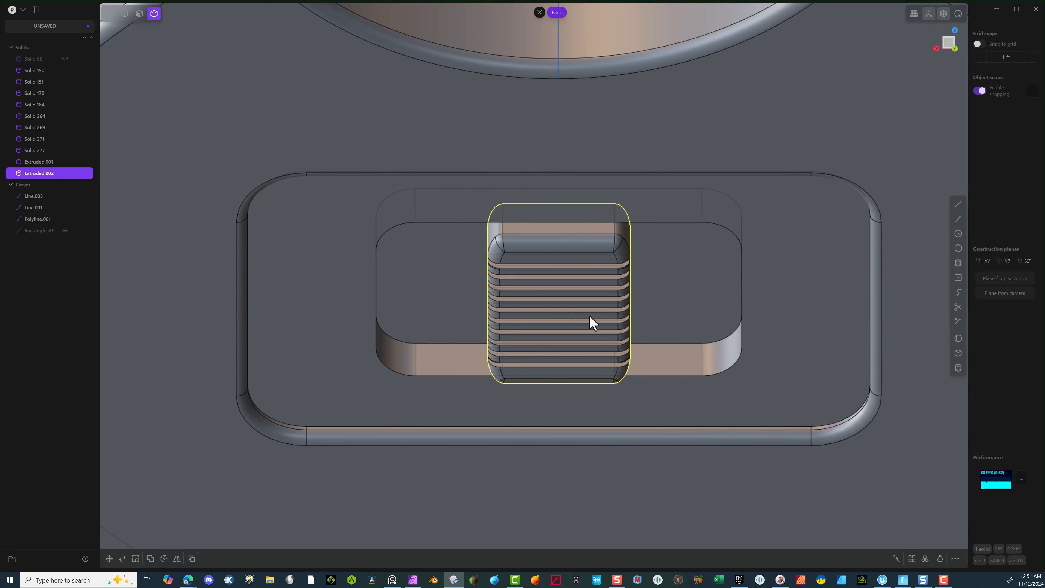
key("g")
left_click_drag(529, 295, 601, 303)
key("s")
key("g")
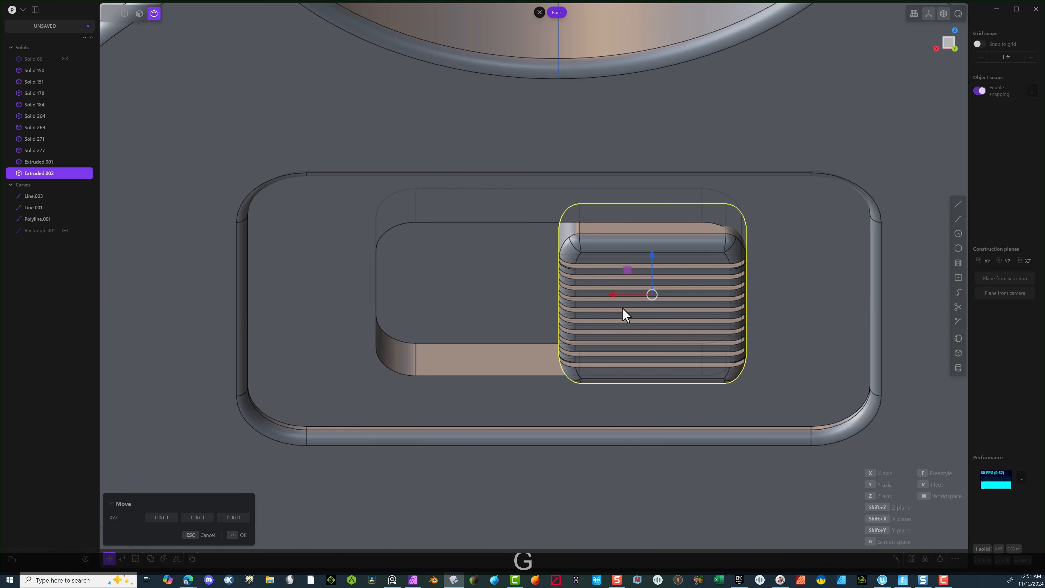
left_click(603, 293)
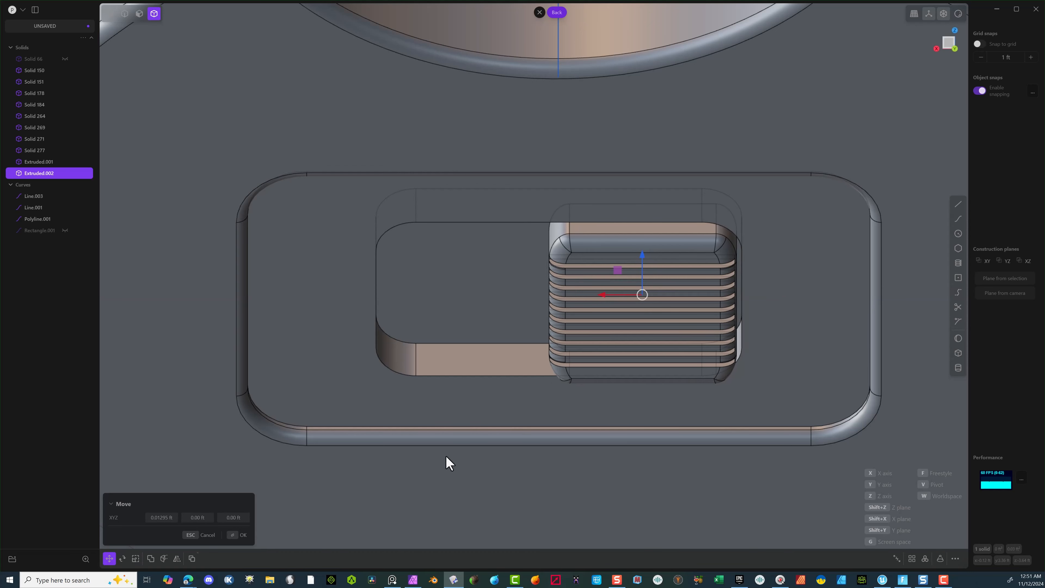
left_click(234, 537)
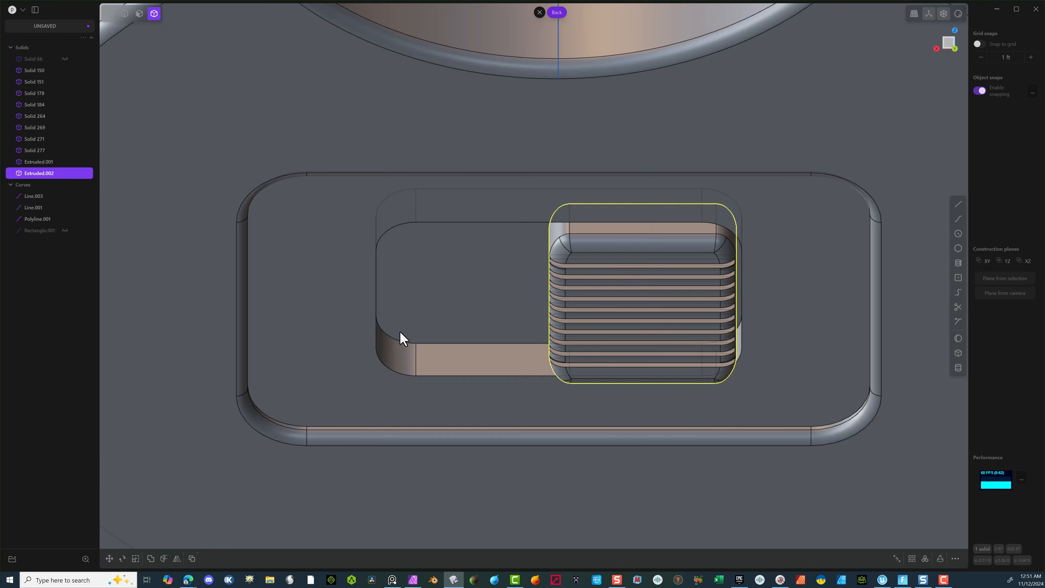
Step: Unhide all hidden objects and delete the leftover rounded rectangle curve over the end cap's recess
scroll(401, 339, "down", 8)
middle_click_drag(413, 357, 402, 451)
key("alt+h")
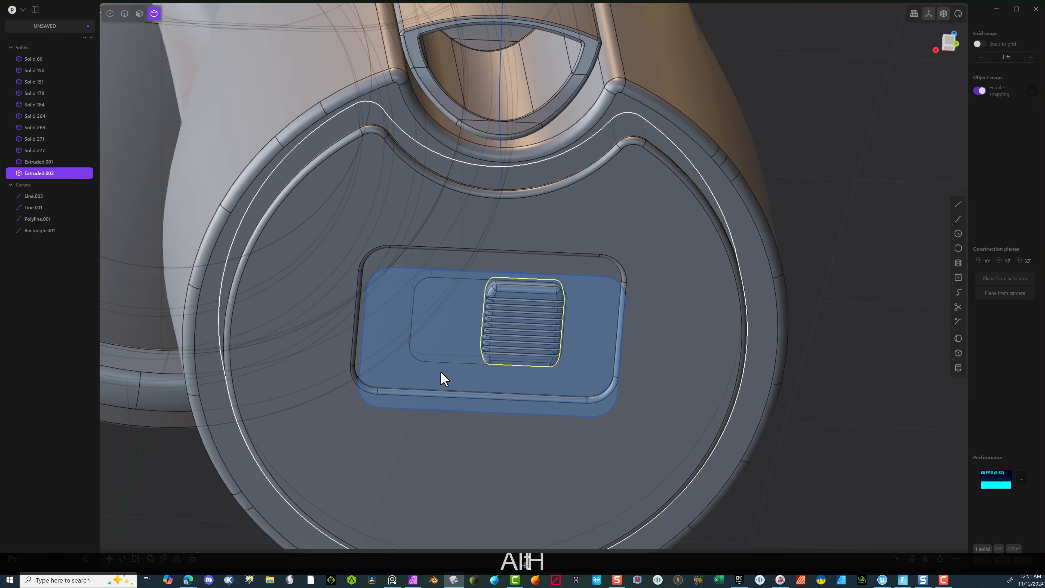
left_click(130, 16)
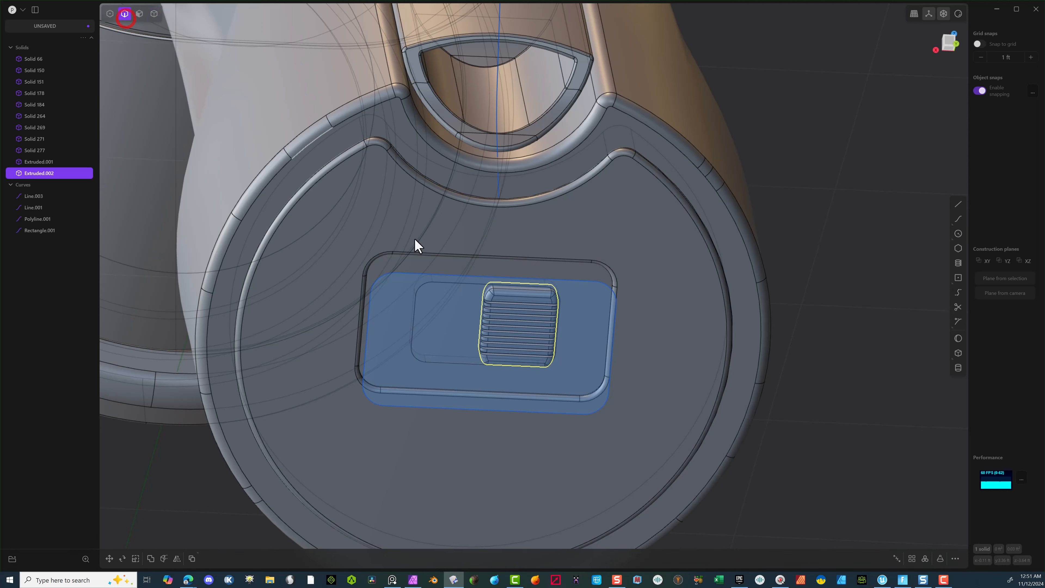
left_click(430, 279)
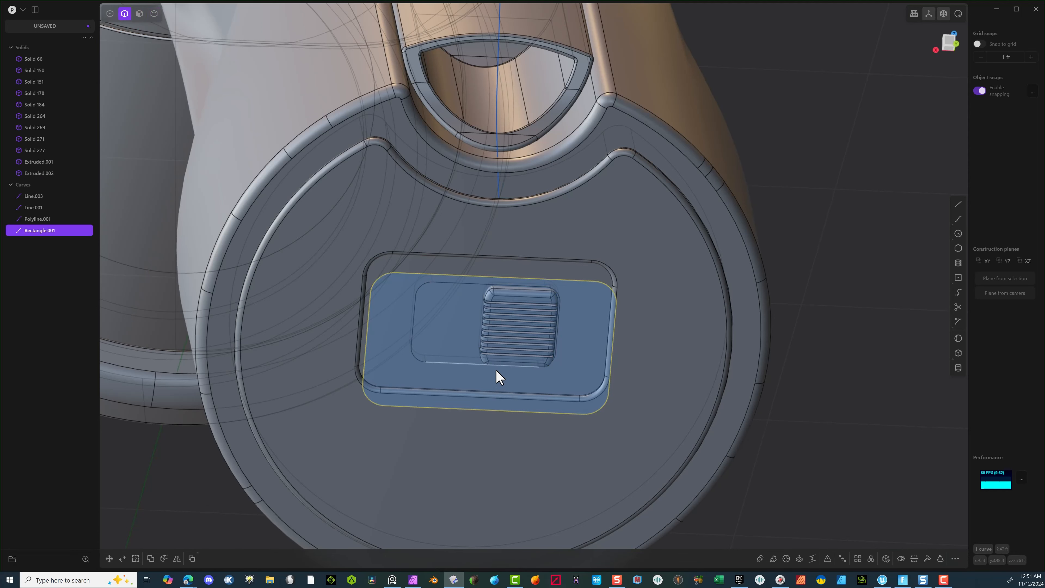
key("Delete")
Step: Examine the whole model from several angles, including the detailed end cap, the ribbed strip and the round joint
middle_click_drag(590, 267, 619, 318)
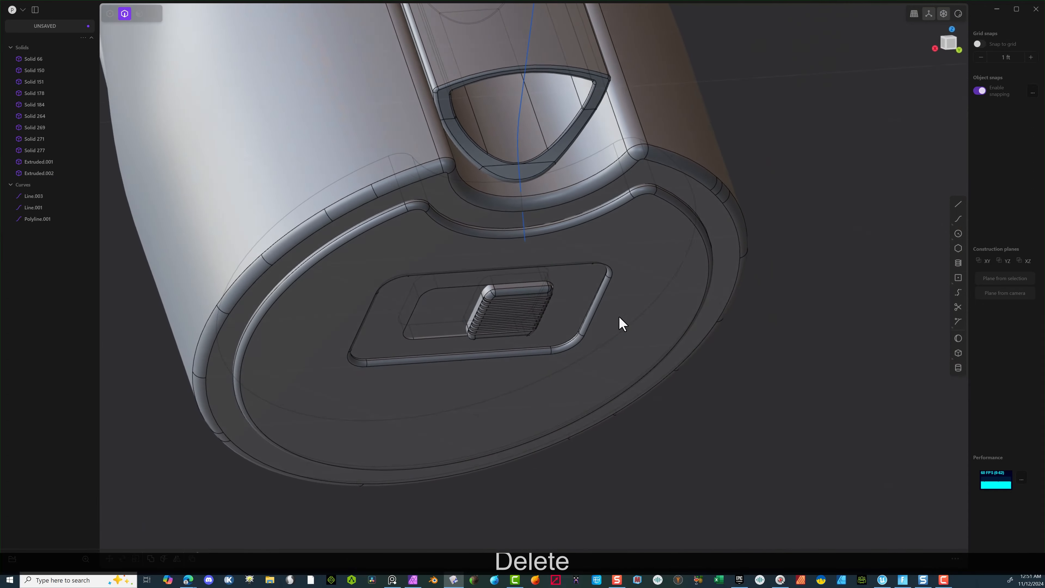
scroll(618, 317, "down", 7)
middle_click_drag(592, 283, 635, 245)
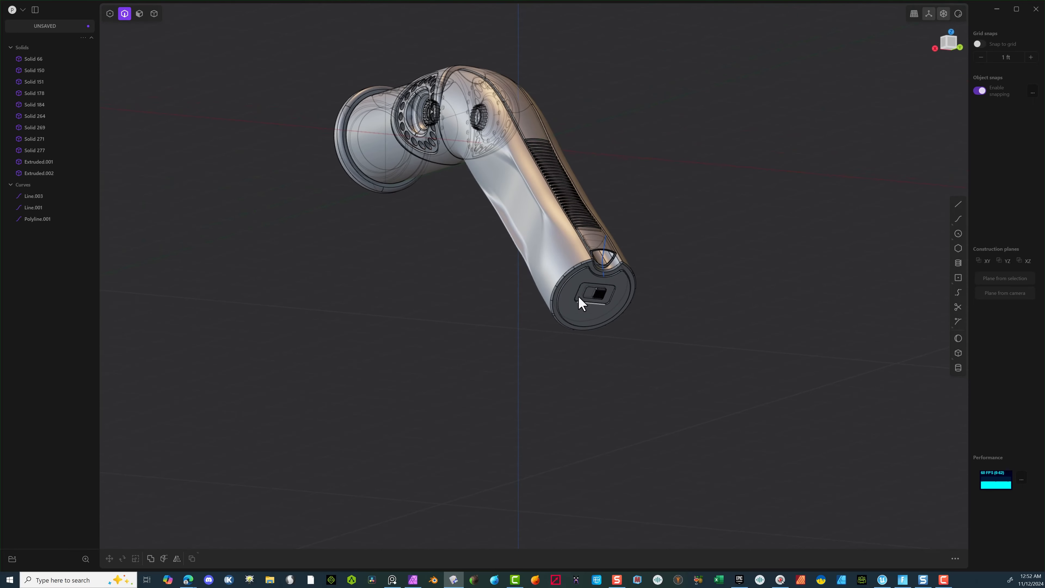
middle_click_drag(597, 294, 392, 100)
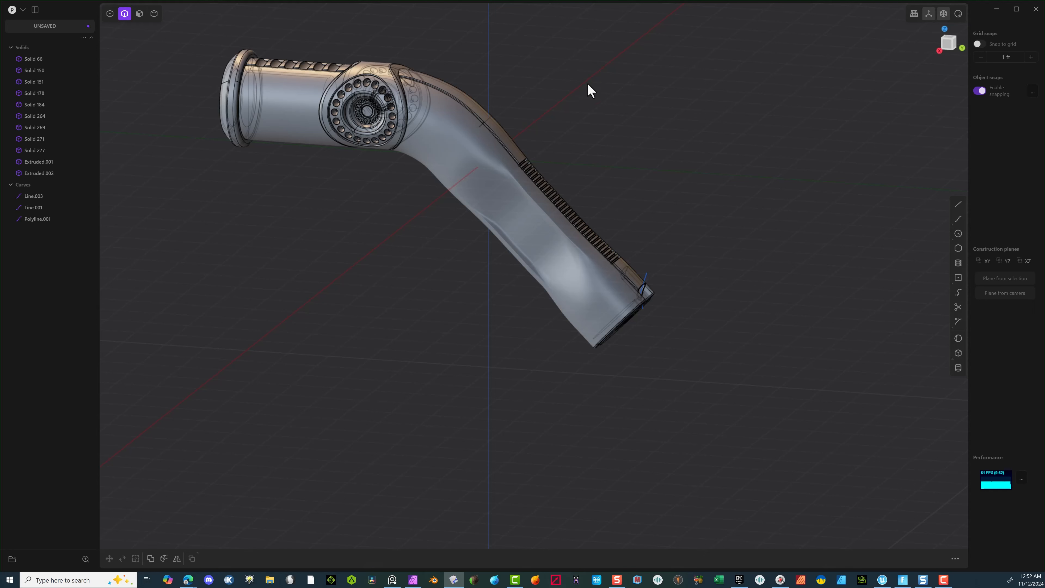
middle_click_drag(588, 89, 565, 103)
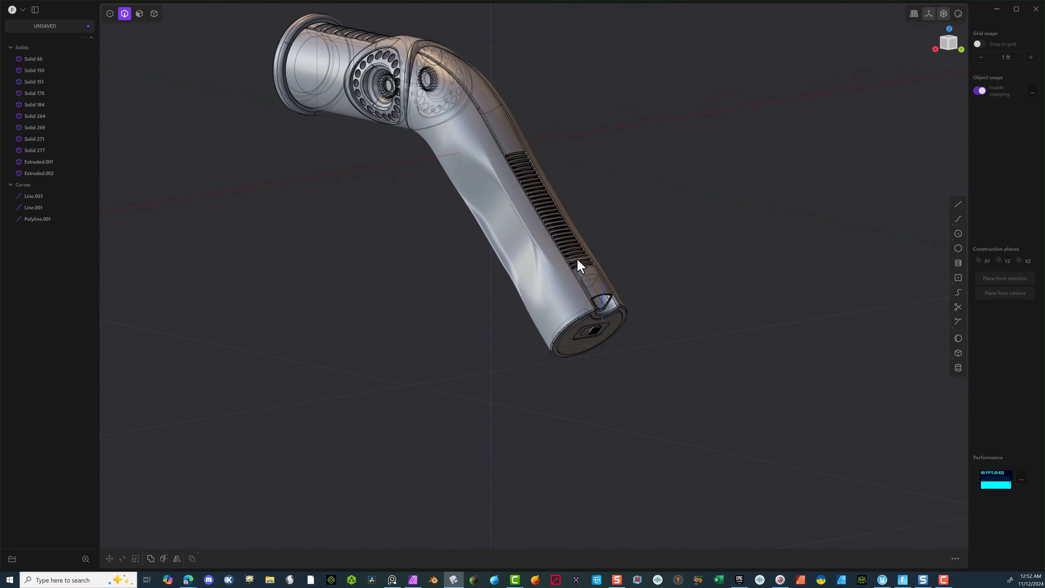
middle_click_drag(578, 259, 557, 236)
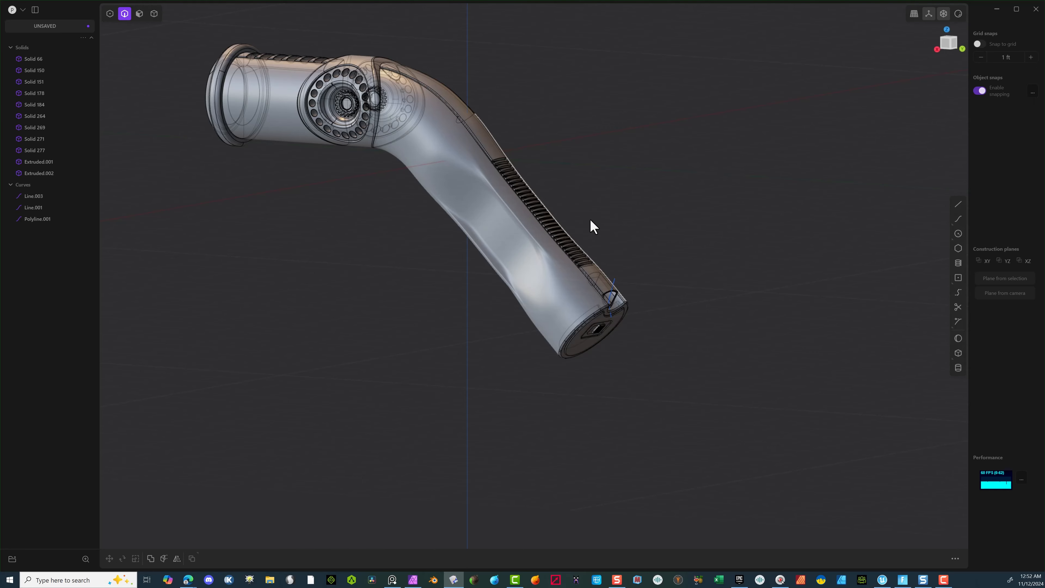
scroll(683, 169, "up", 1)
middle_click_drag(666, 175, 706, 169)
middle_click_drag(681, 178, 604, 203)
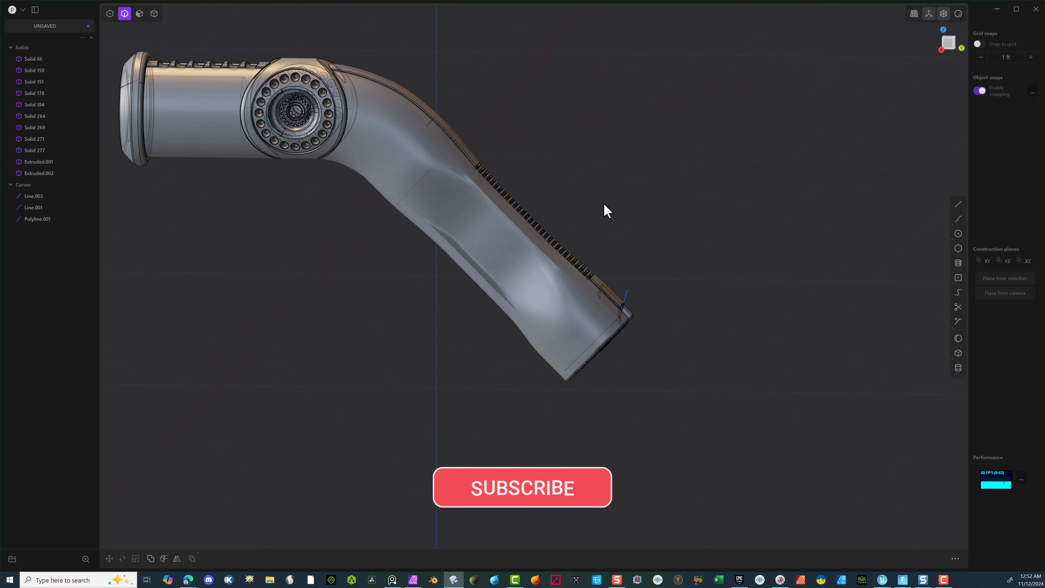